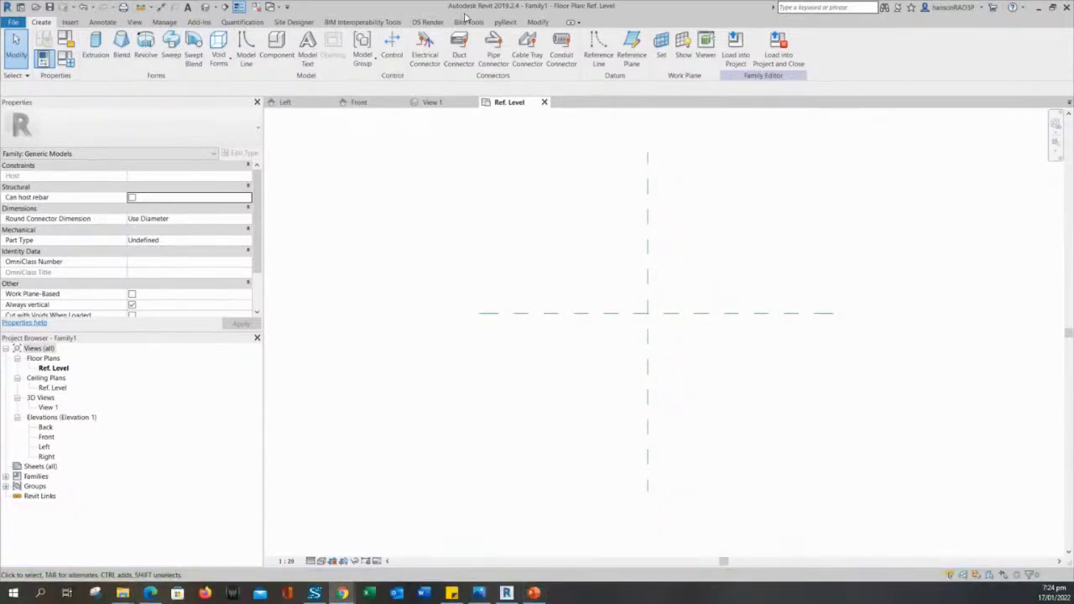
# Re-centre the two default reference planes in the Ref. Level floor plan.
pyautogui.moveTo(497, 221); pyautogui.dragTo(497, 224, button='middle')
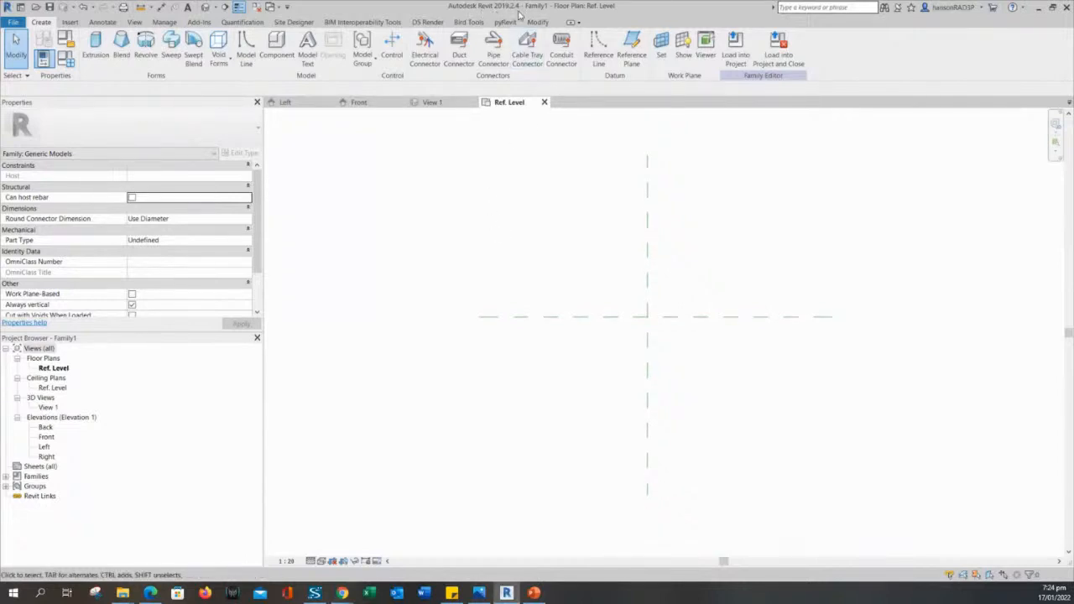
pyautogui.moveTo(545, 220); pyautogui.dragTo(543, 231, button='middle')
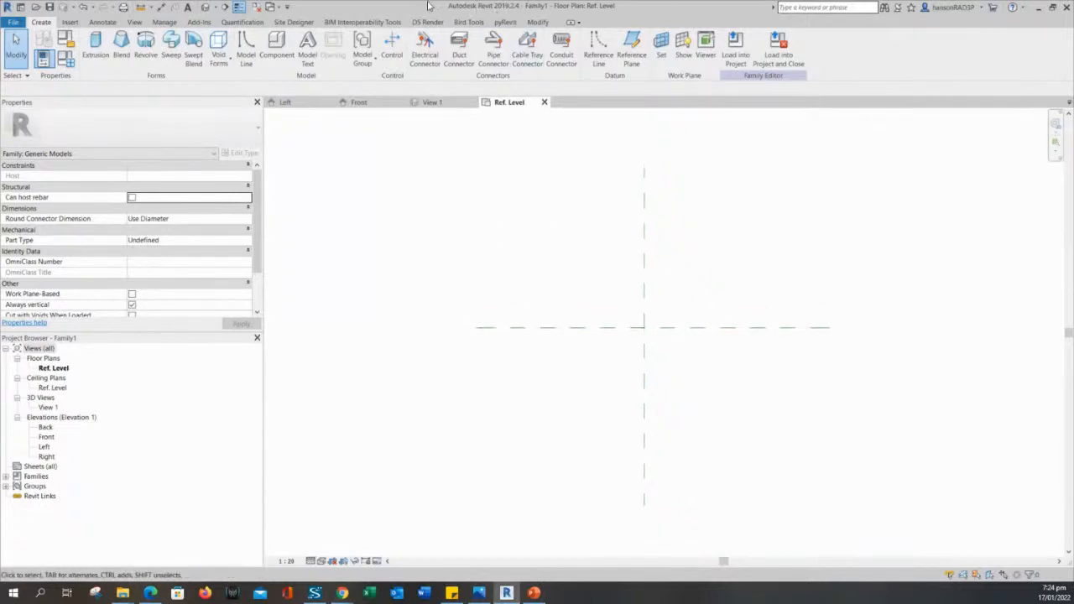
pyautogui.moveTo(532, 238); pyautogui.dragTo(537, 247, button='middle')
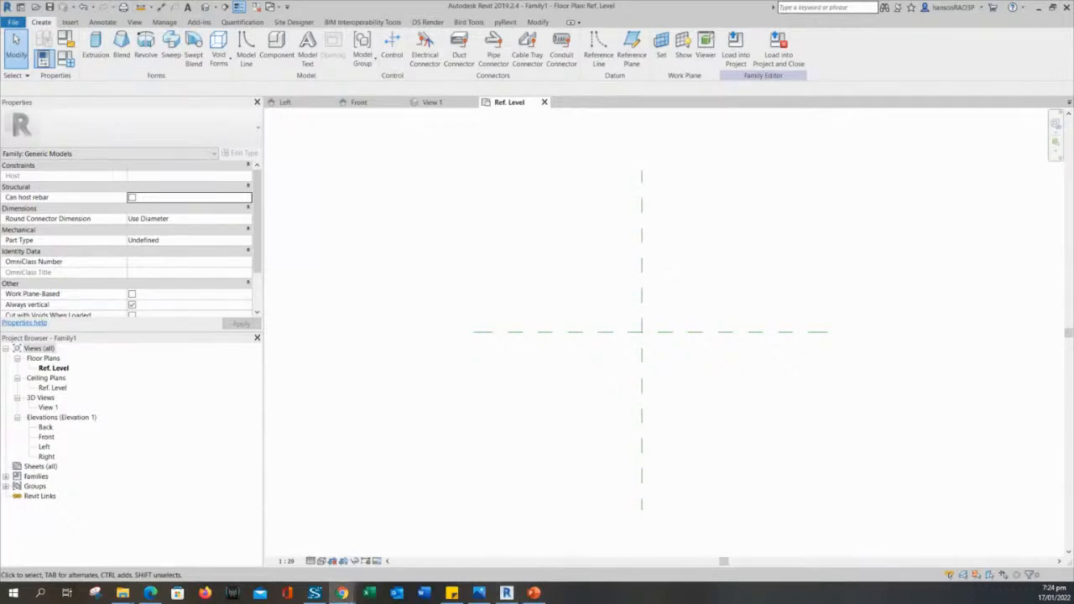
pyautogui.moveTo(496, 395); pyautogui.dragTo(477, 402, button='middle')
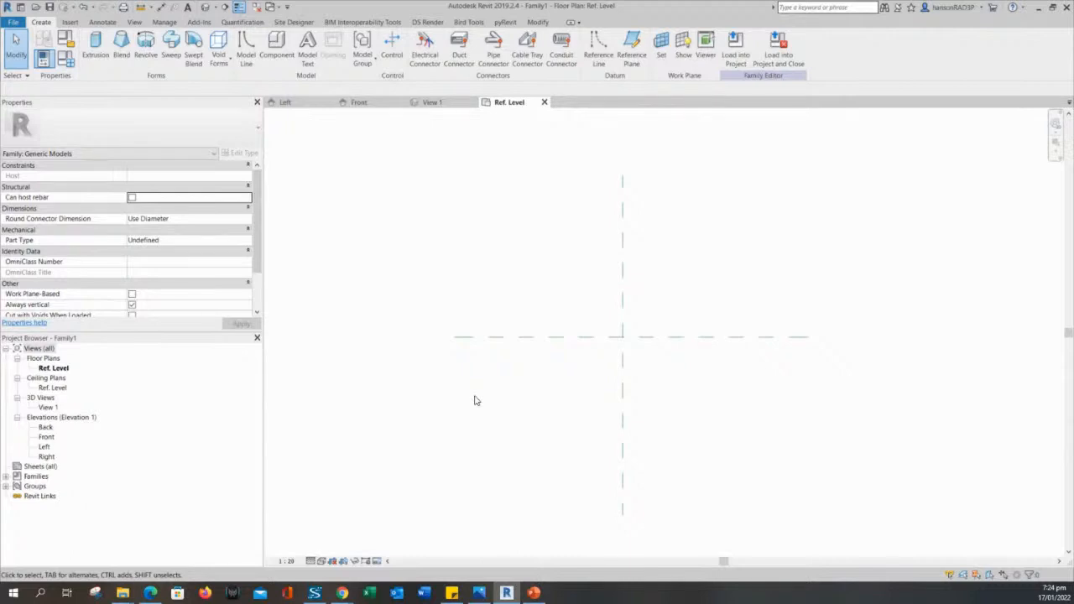
pyautogui.moveTo(474, 400); pyautogui.dragTo(471, 400, button='middle')
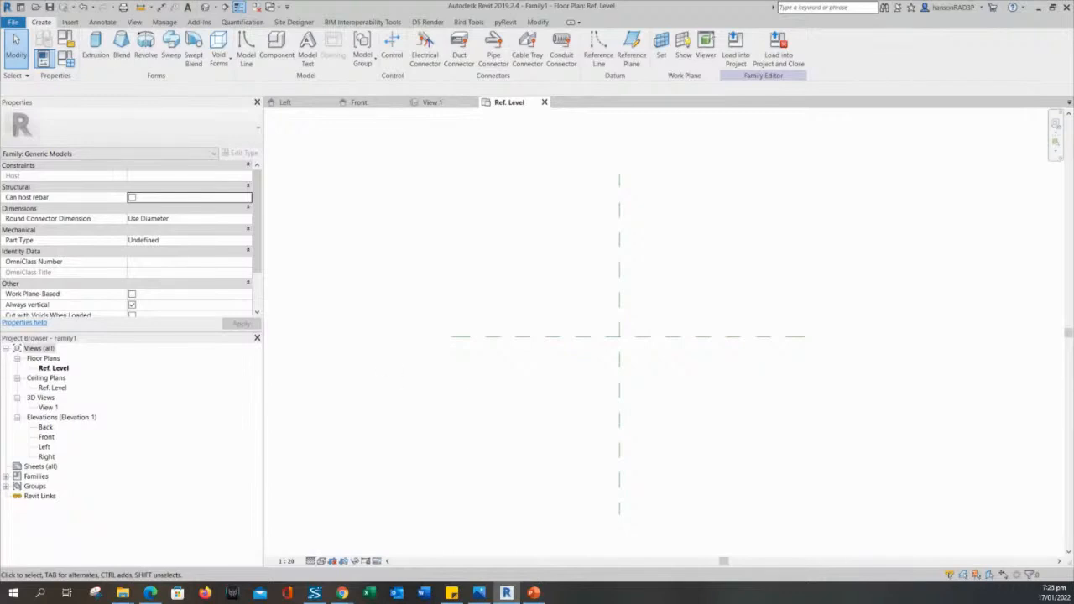
pyautogui.moveTo(526, 407); pyautogui.dragTo(525, 407, button='middle')
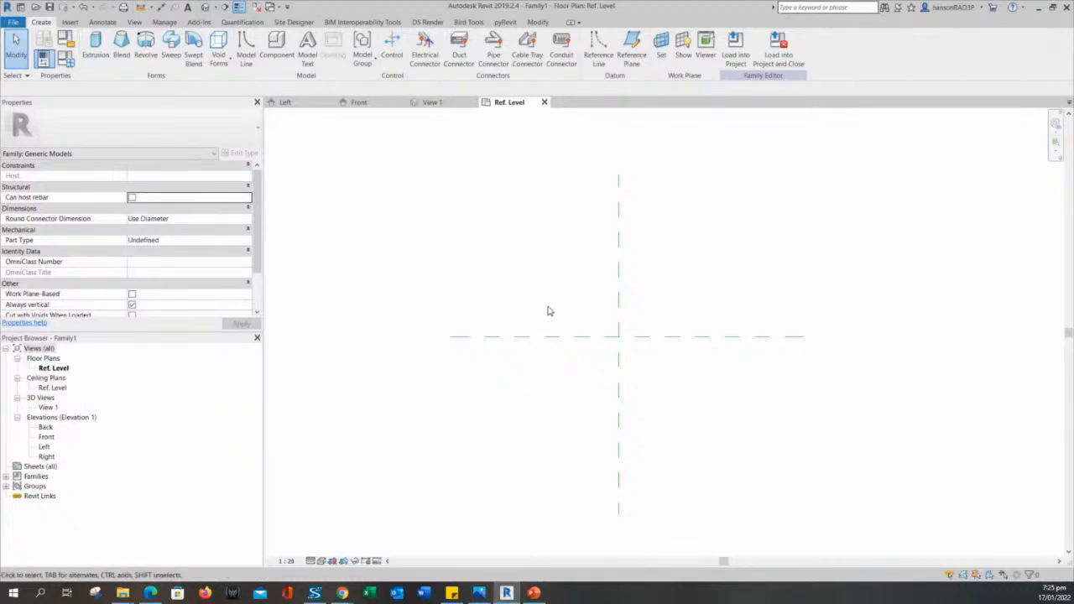
pyautogui.scroll(2, 537, 317)
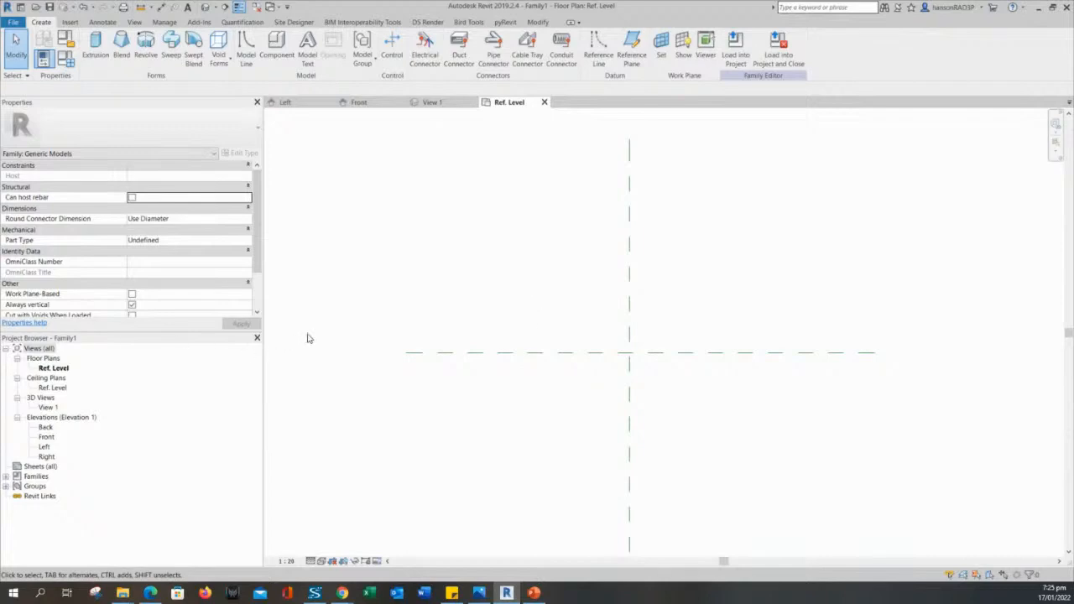
pyautogui.moveTo(471, 305); pyautogui.dragTo(469, 306, button='middle')
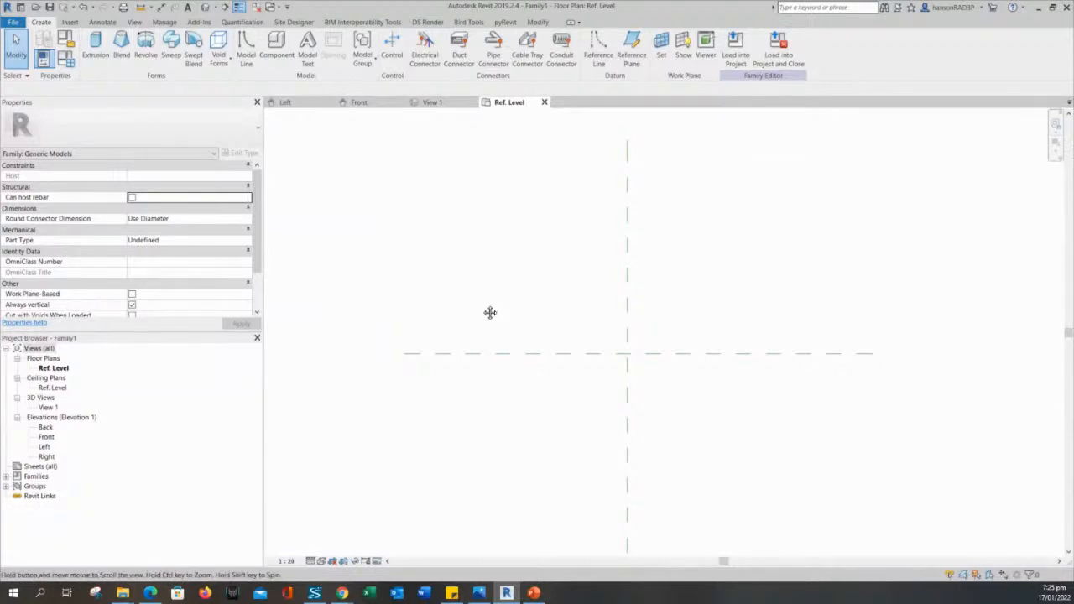
pyautogui.moveTo(489, 312); pyautogui.dragTo(486, 332, button='middle')
# Close the Front, Left and View 1 views, keeping only Ref. Level open.
pyautogui.click(452, 105)
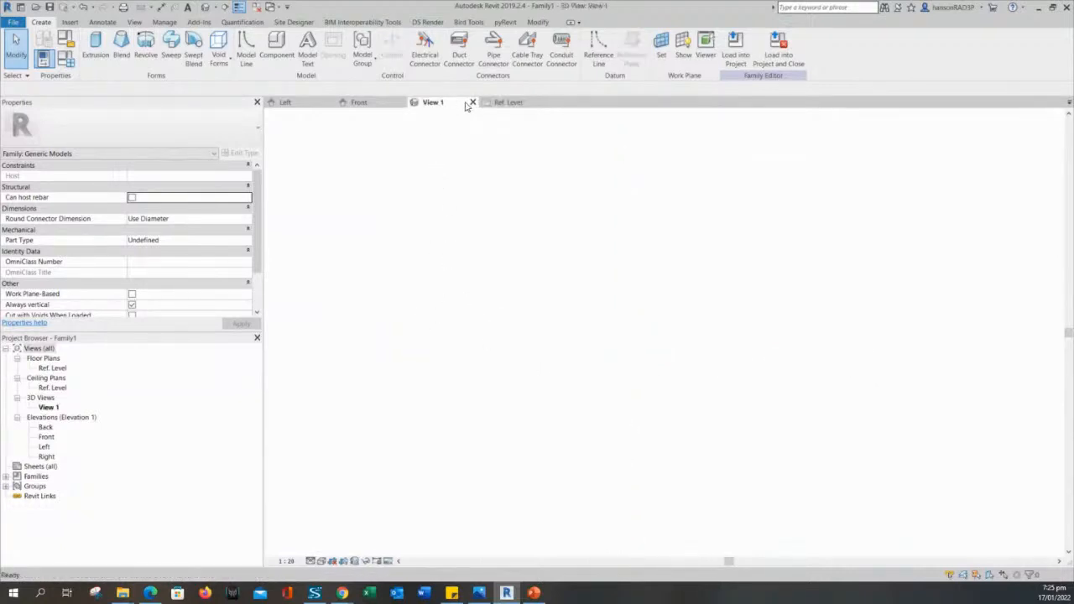
pyautogui.click(401, 102)
pyautogui.click(324, 103)
pyautogui.click(330, 102)
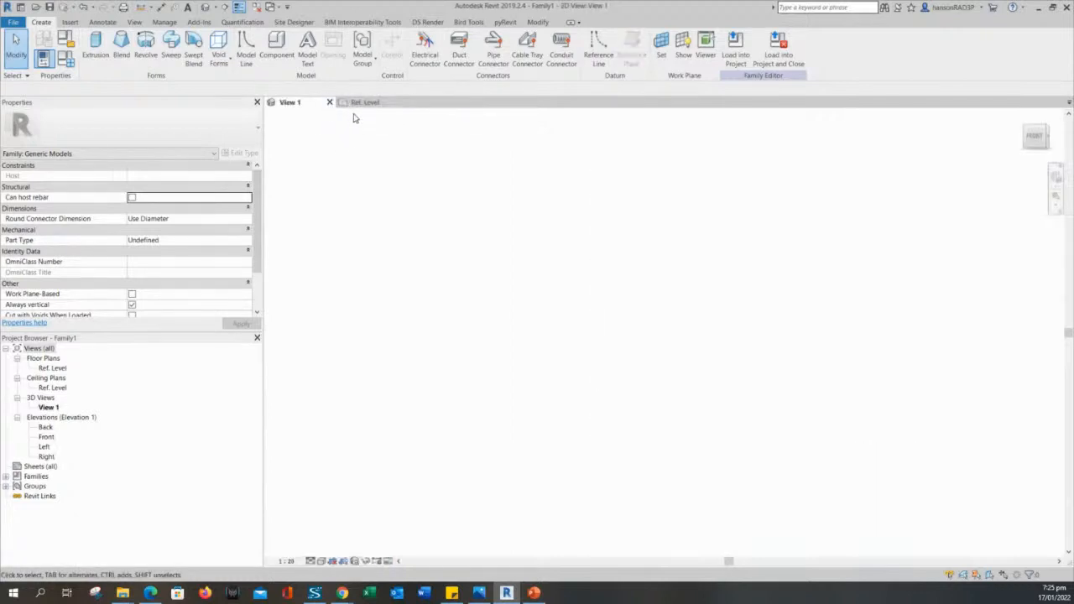
pyautogui.click(362, 105)
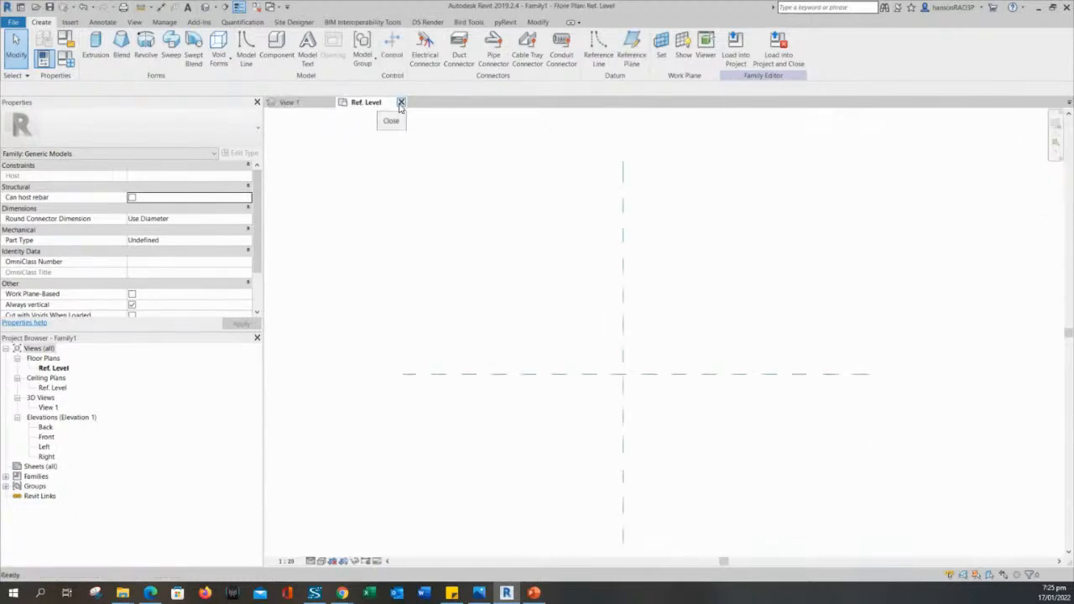
pyautogui.click(290, 102)
pyautogui.click(330, 103)
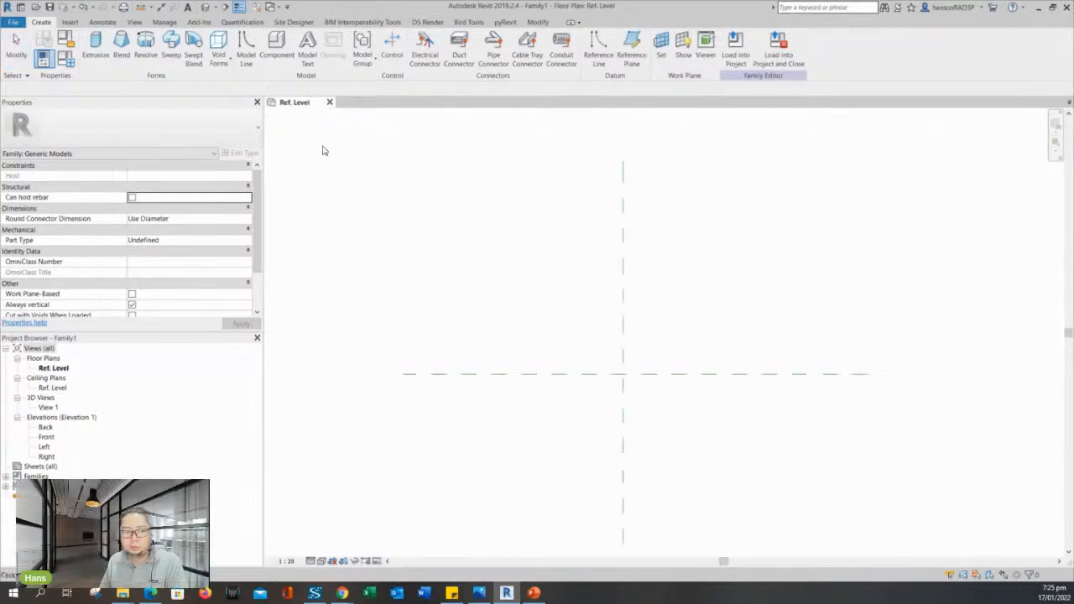
pyautogui.scroll(2, 519, 273)
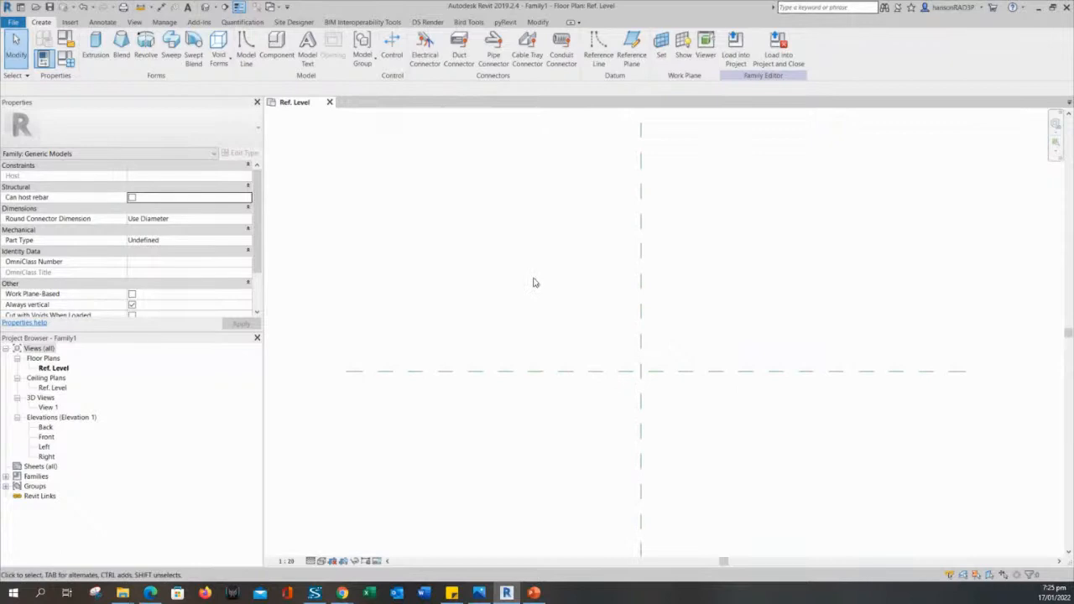
pyautogui.scroll(-1, 533, 290)
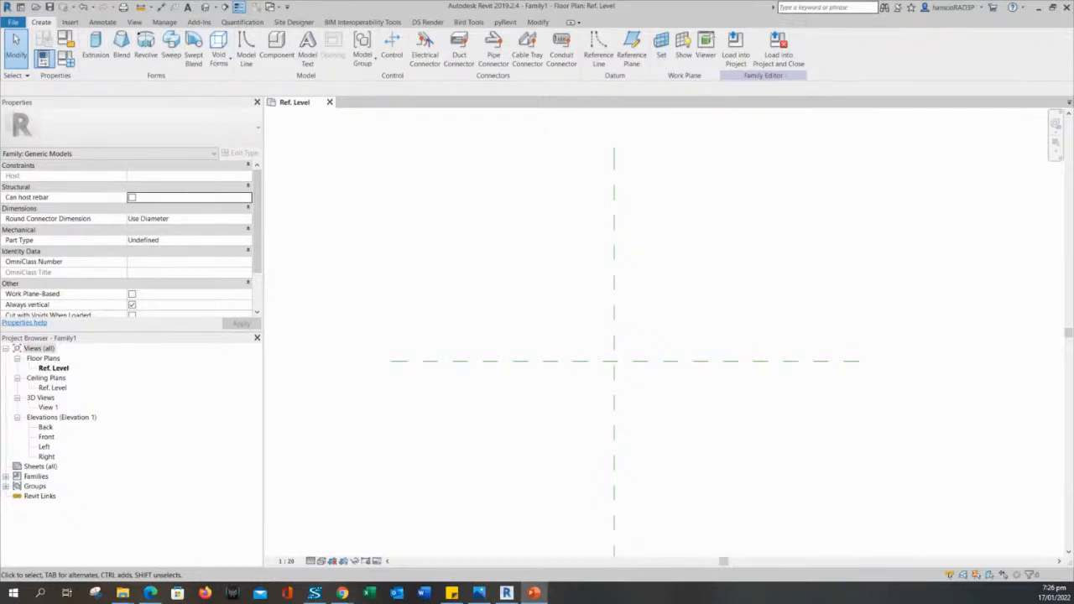
pyautogui.moveTo(0, 115); pyautogui.dragTo(401, 133)
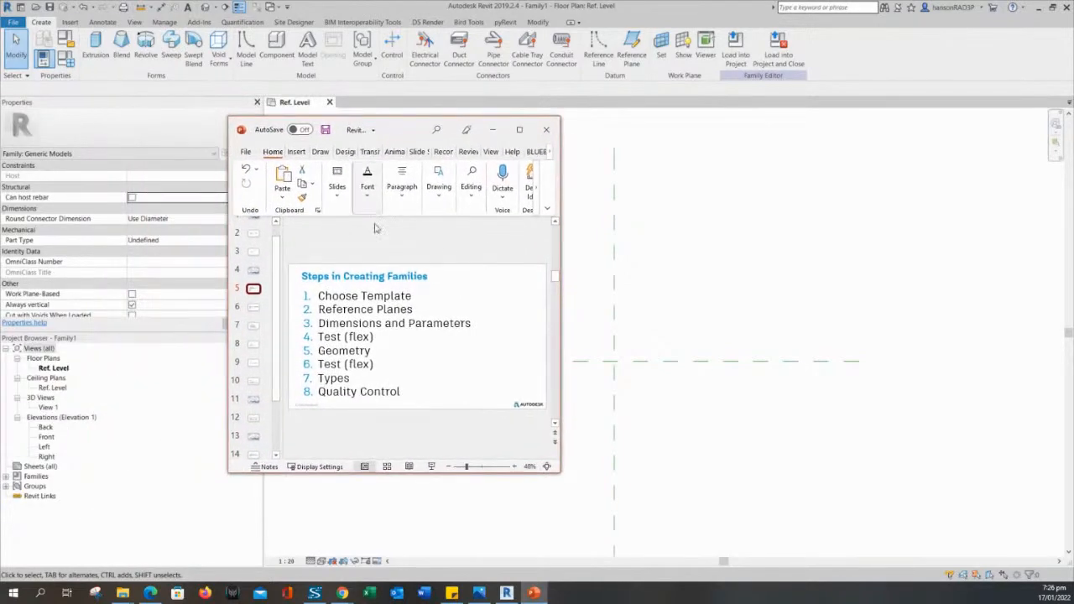
pyautogui.moveTo(320, 295); pyautogui.dragTo(414, 294)
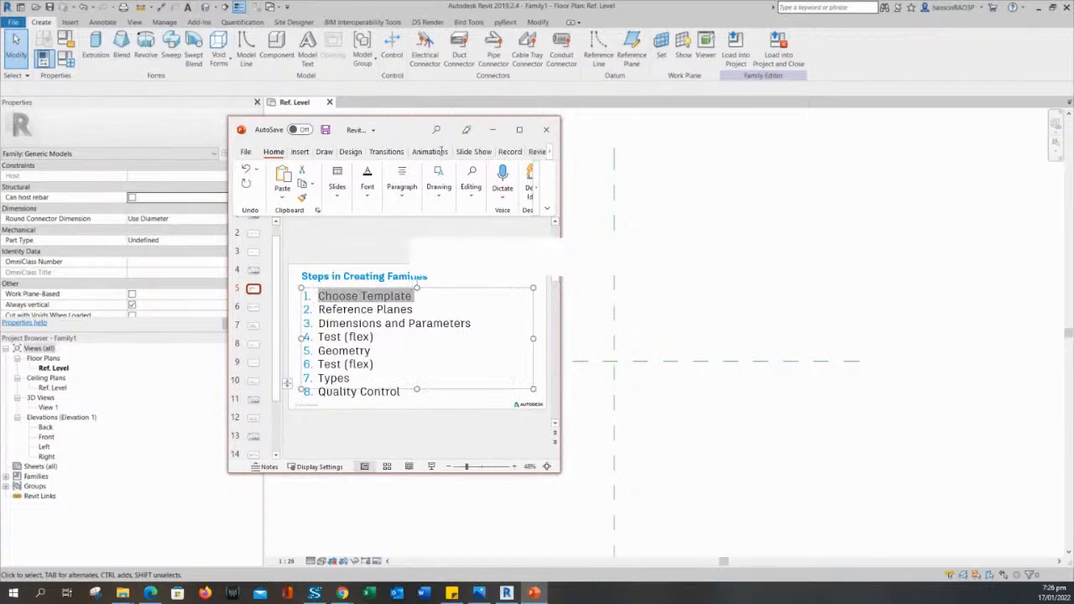
pyautogui.hotkey('alt', 'Tab')
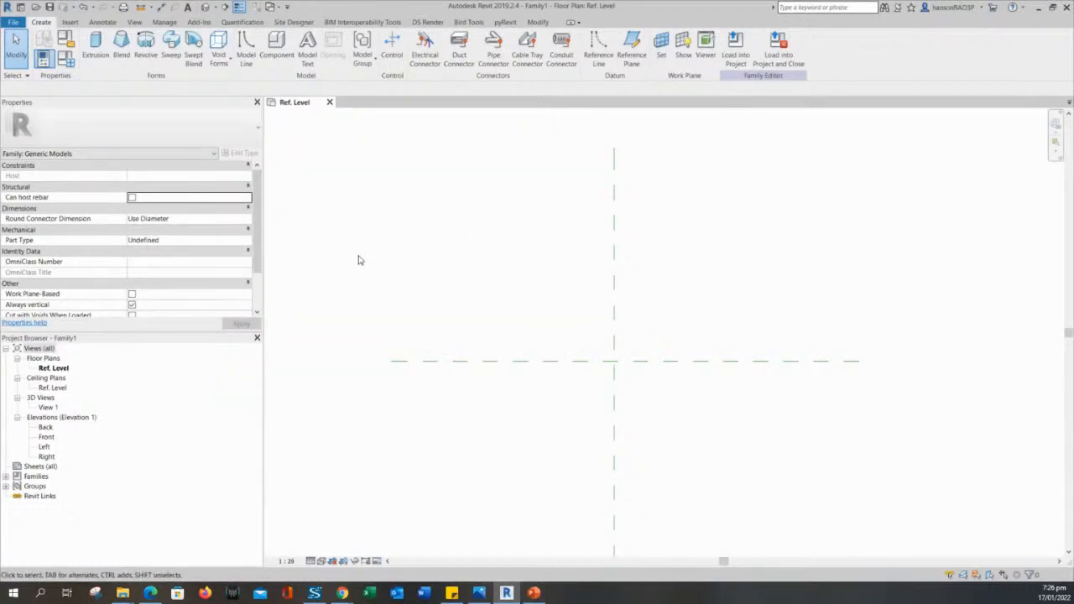
# Open the New Family – Select Template File dialog through File > New > Family.
pyautogui.click(7, 11)
pyautogui.click(126, 83)
pyautogui.click(14, 22)
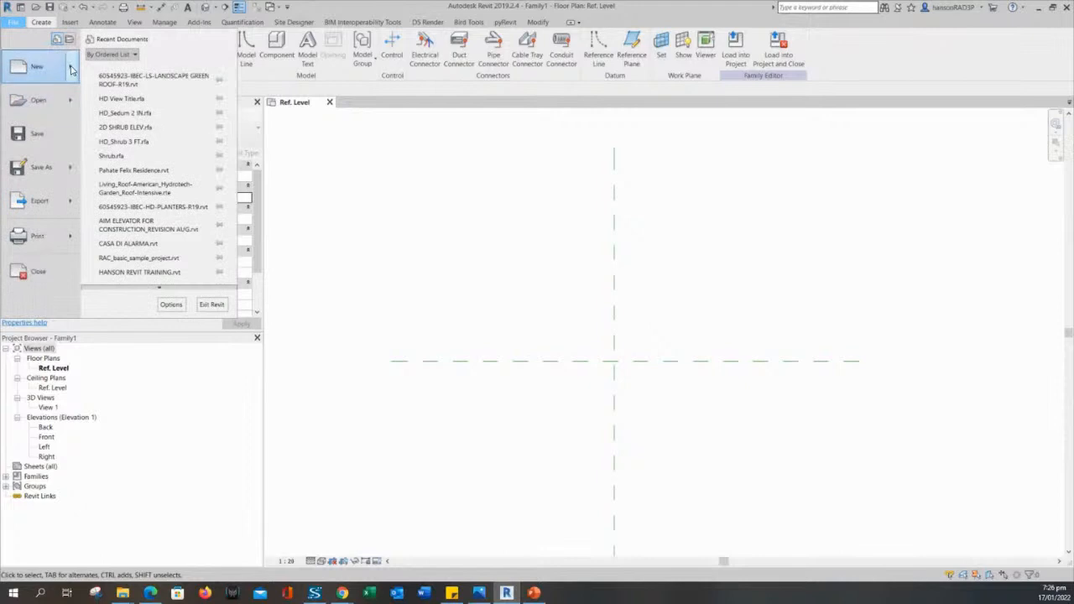
pyautogui.moveTo(71, 70)
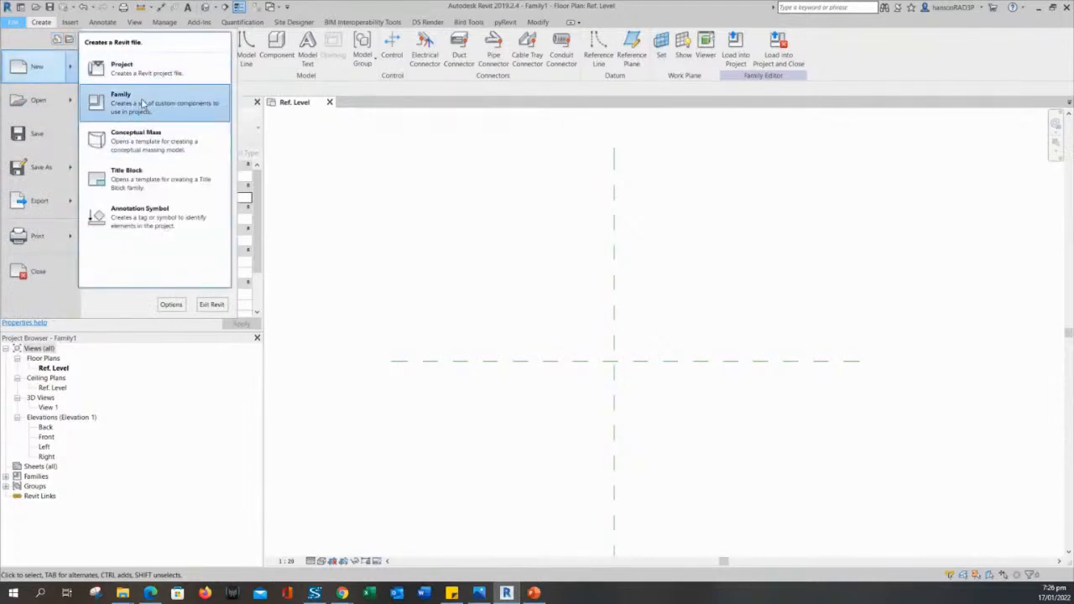
pyautogui.click(143, 103)
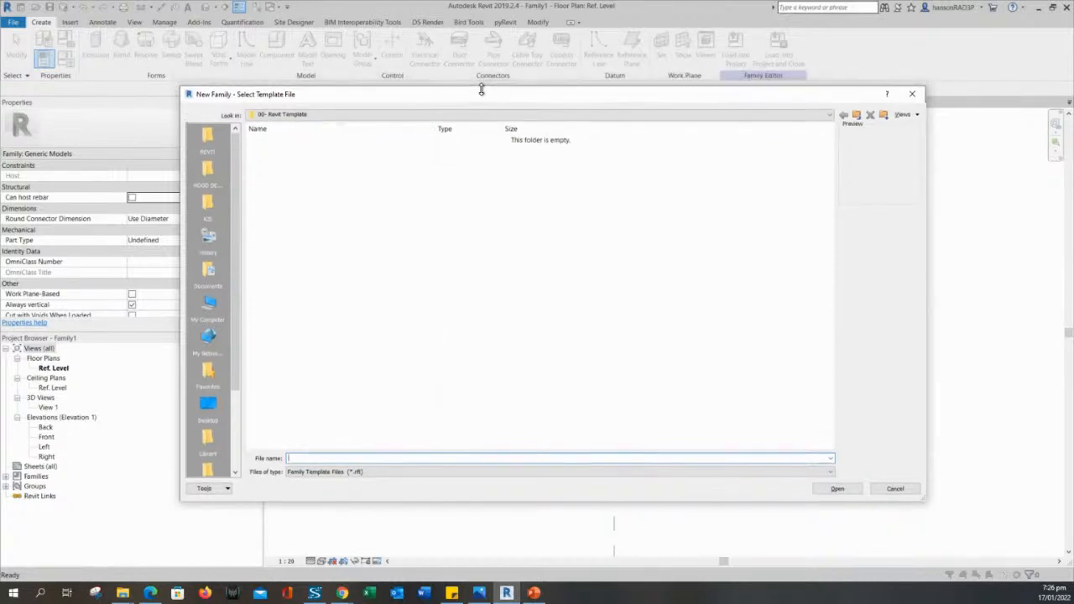
# Browse to REVIT > Revit Libraries > REVIT LIBRARIES COLLECTION > Metric Templates.
pyautogui.moveTo(420, 83); pyautogui.dragTo(419, 93)
pyautogui.click(208, 138)
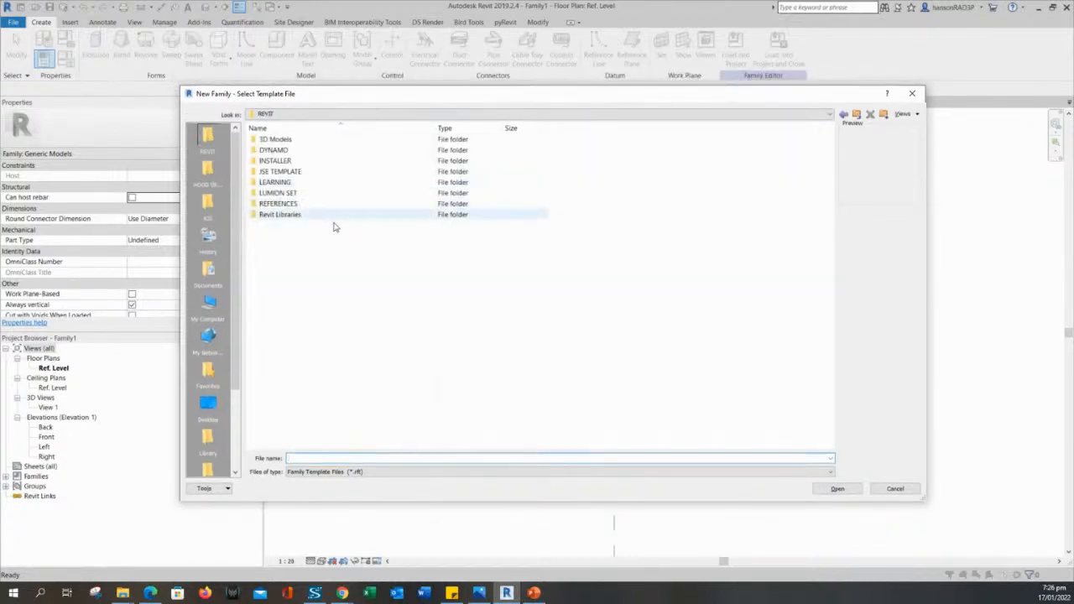
pyautogui.doubleClick(295, 216)
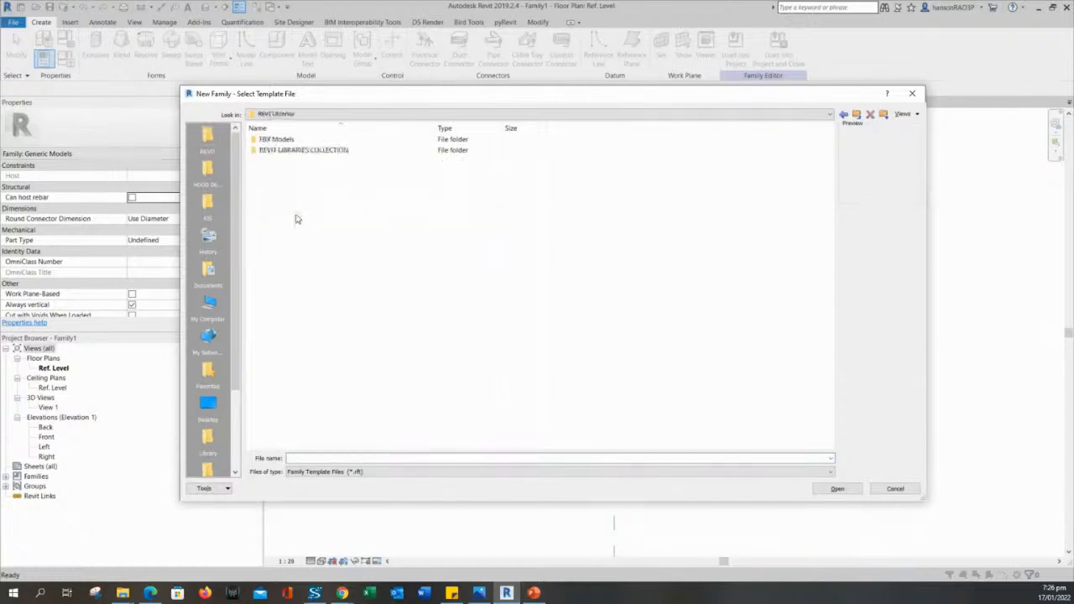
pyautogui.doubleClick(292, 153)
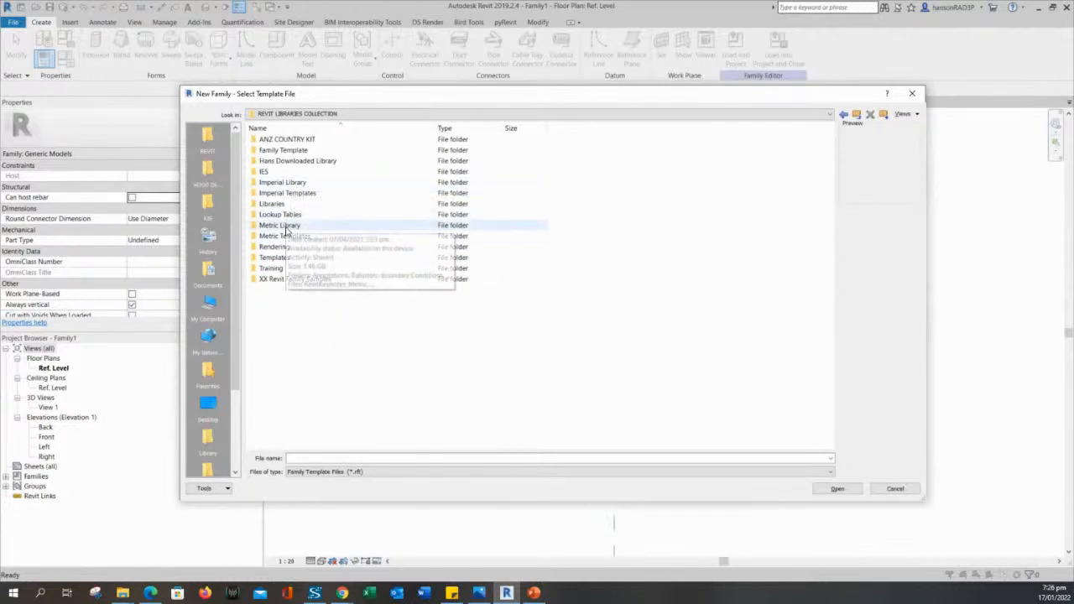
pyautogui.doubleClick(289, 238)
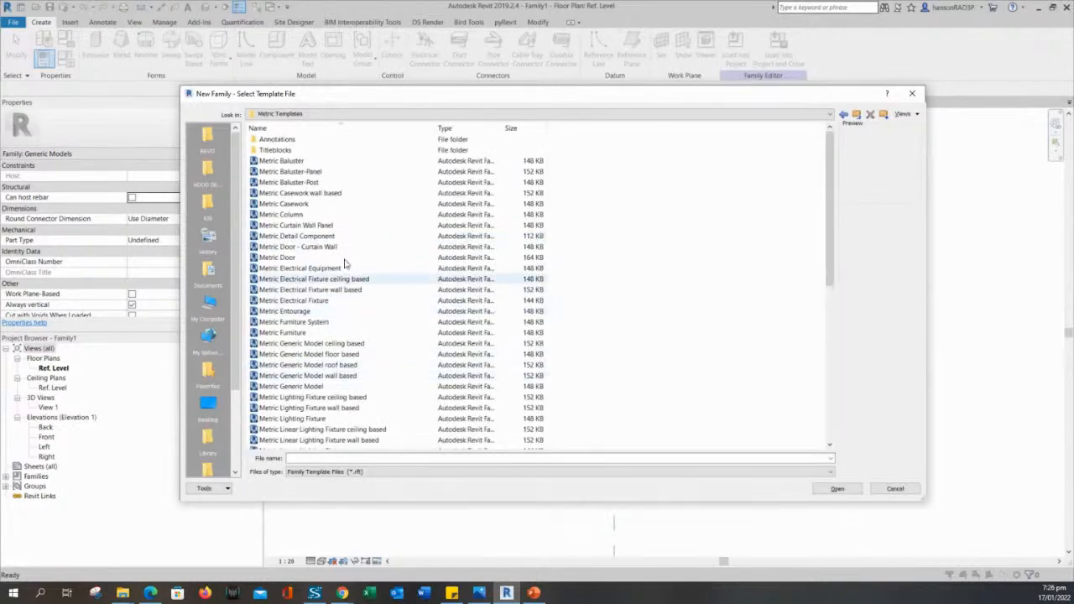
# Create the new family from the Metric Generic Model.rft template.
pyautogui.click(312, 204)
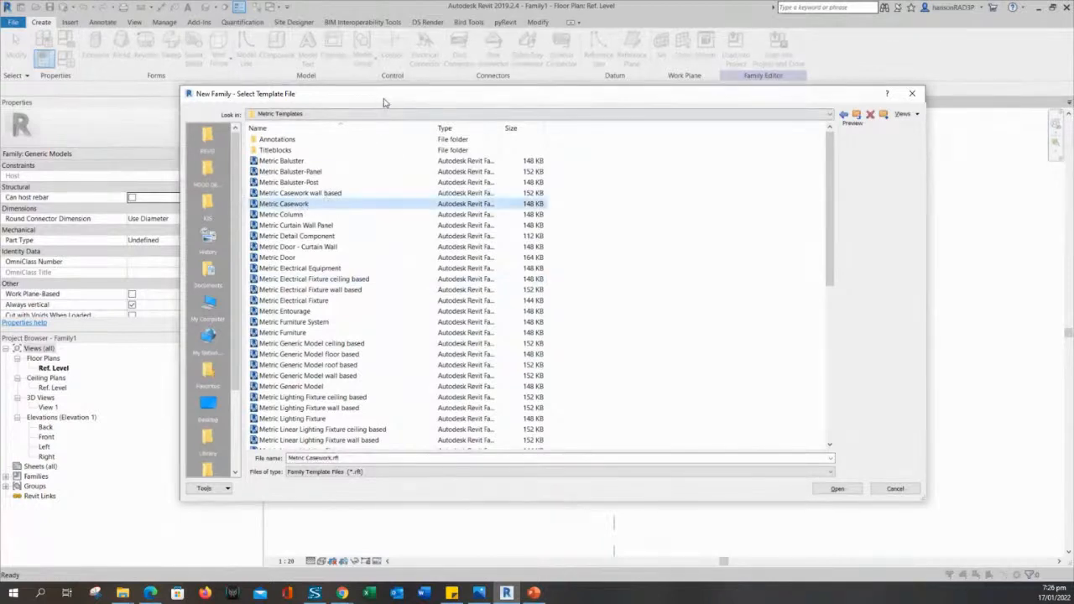
pyautogui.moveTo(384, 94); pyautogui.dragTo(458, 85)
pyautogui.click(364, 307)
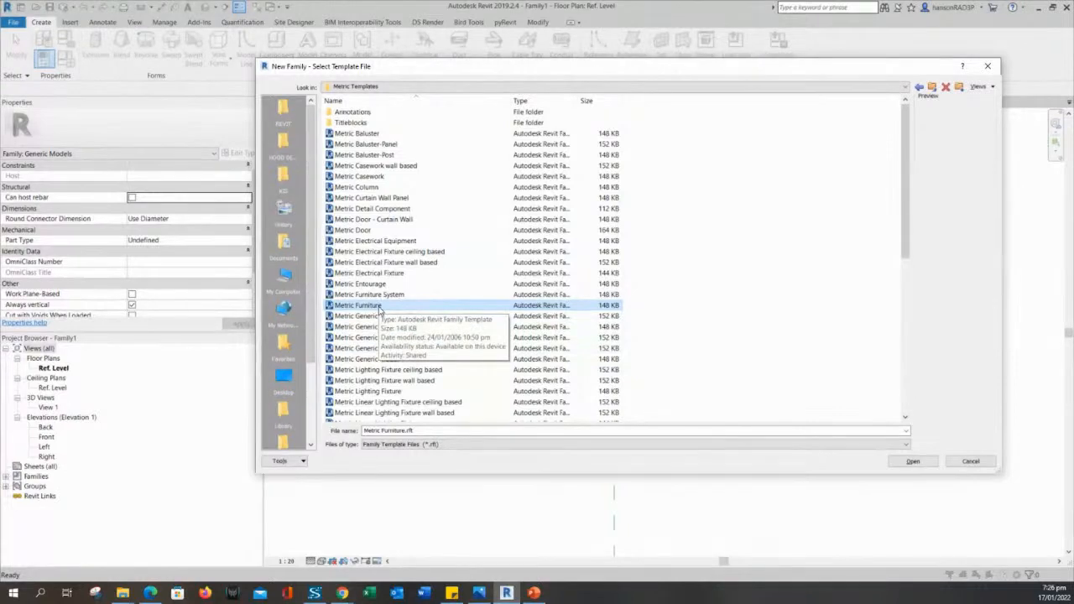
pyautogui.moveTo(494, 66); pyautogui.dragTo(532, 67)
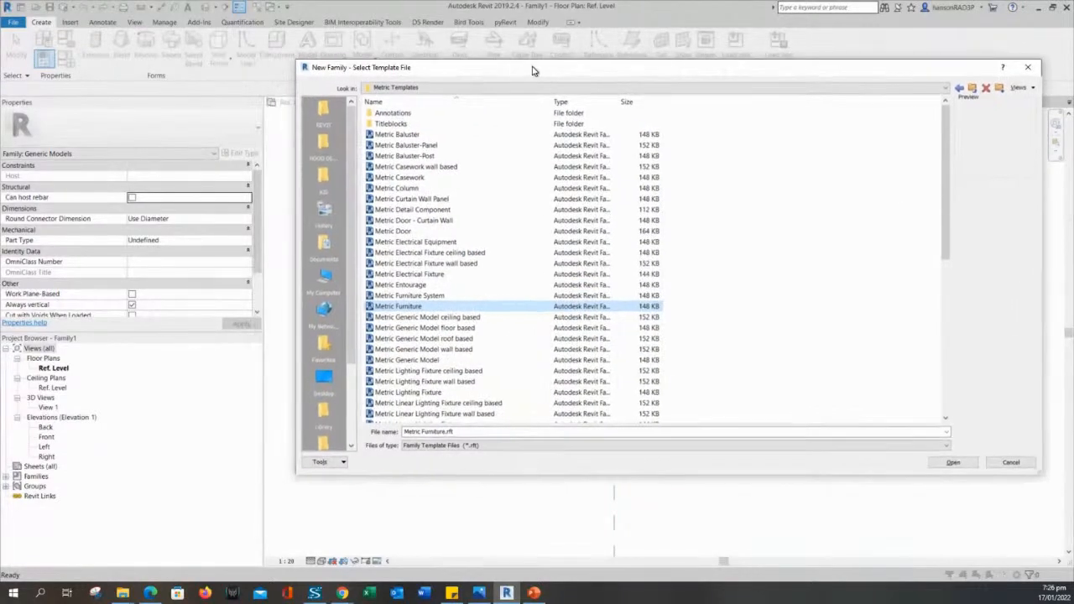
pyautogui.moveTo(1038, 470); pyautogui.dragTo(997, 482)
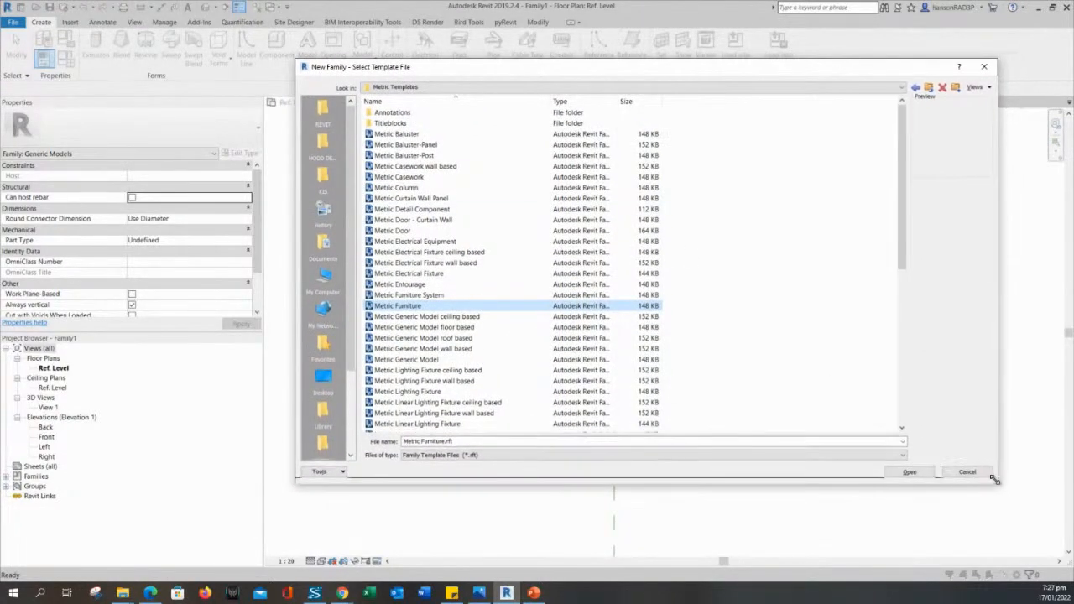
pyautogui.click(406, 359)
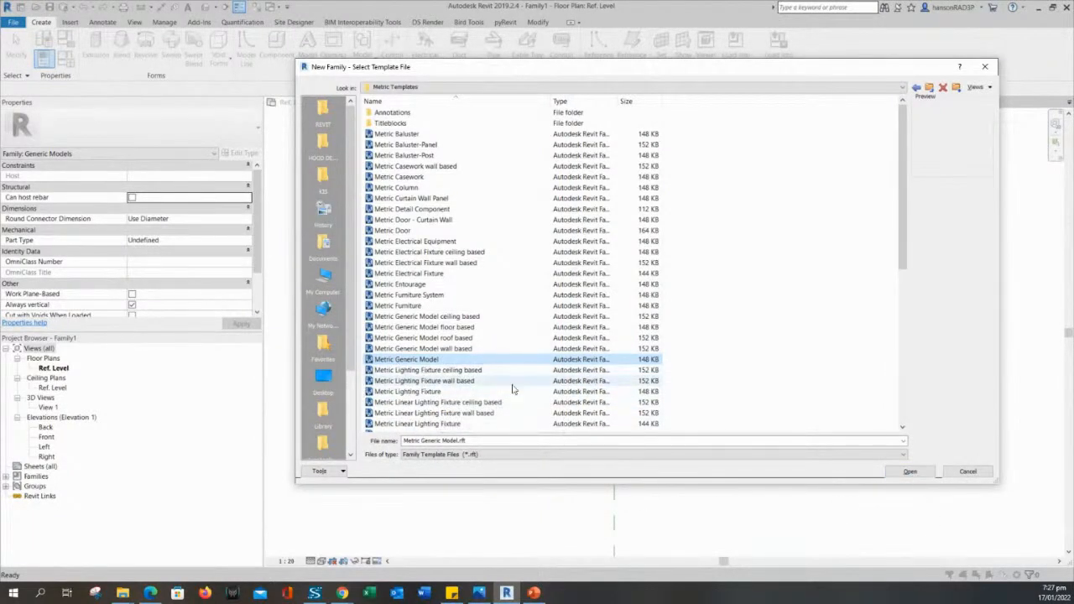
pyautogui.click(909, 472)
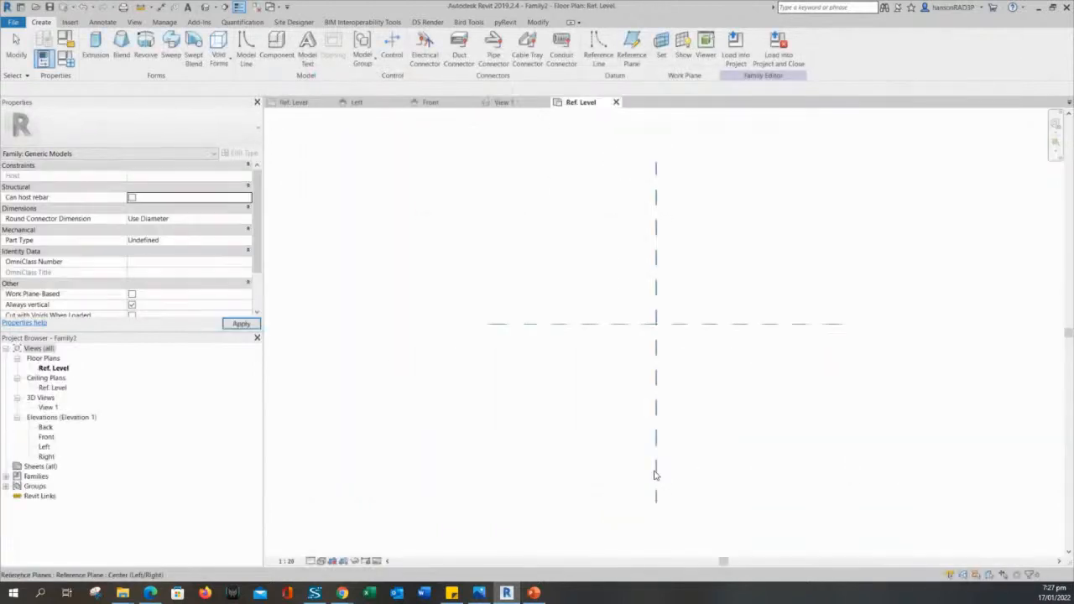
# Close Family1 without saving, then re-centre Family2's reference planes in the plan.
pyautogui.click(258, 10)
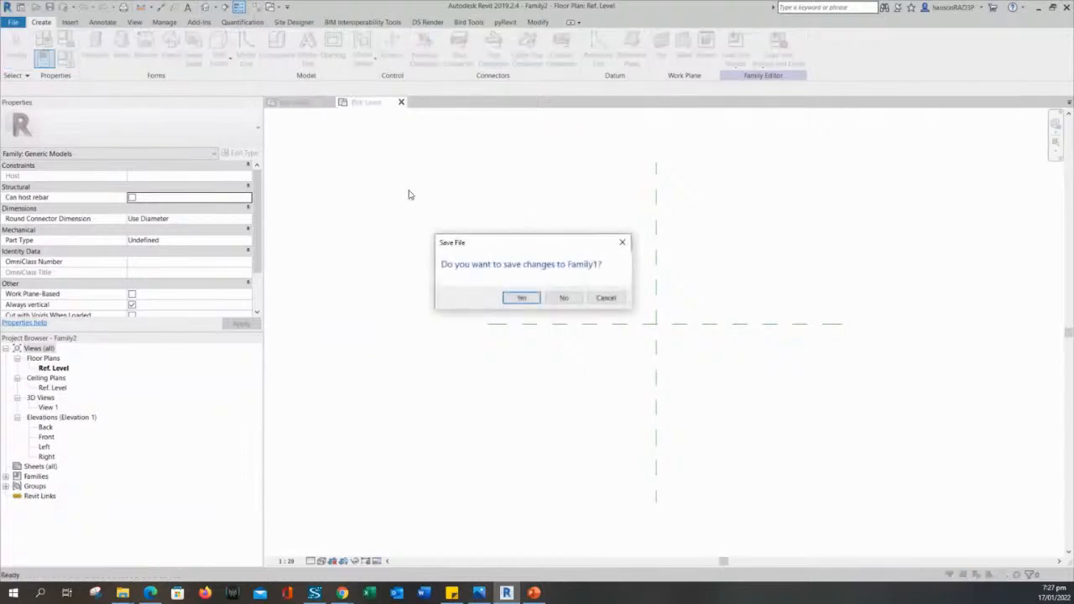
pyautogui.click(564, 298)
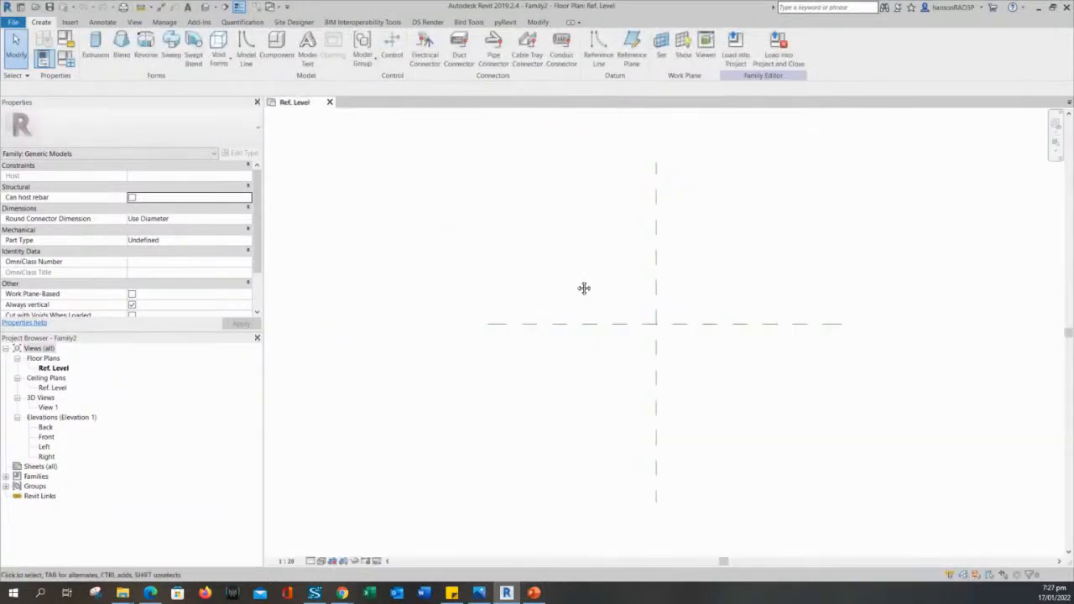
pyautogui.moveTo(582, 288); pyautogui.dragTo(562, 305, button='middle')
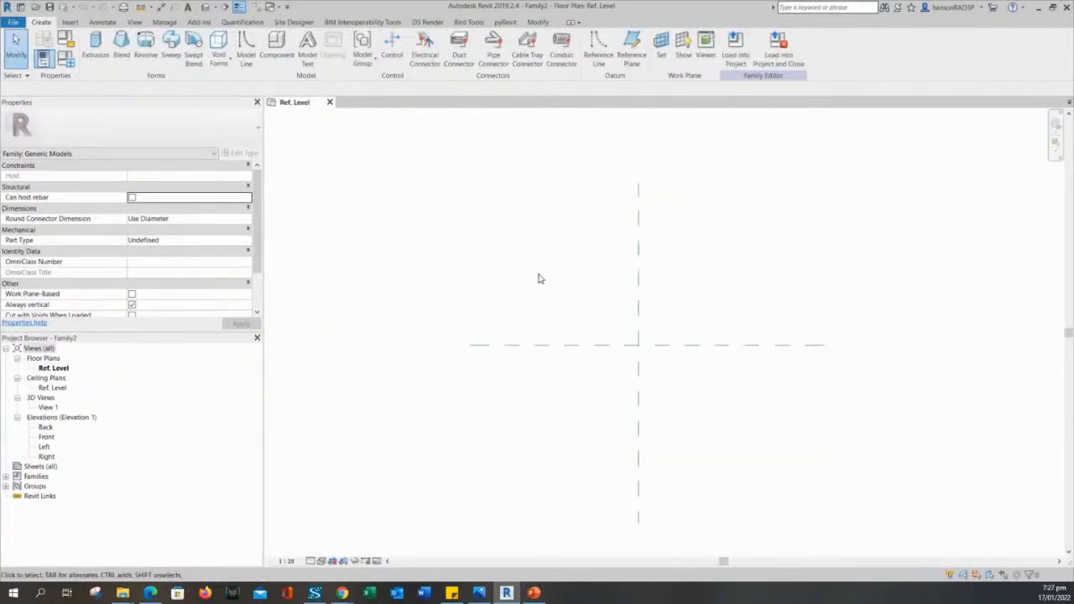
pyautogui.scroll(1, 544, 253)
pyautogui.moveTo(542, 305); pyautogui.dragTo(539, 288, button='middle')
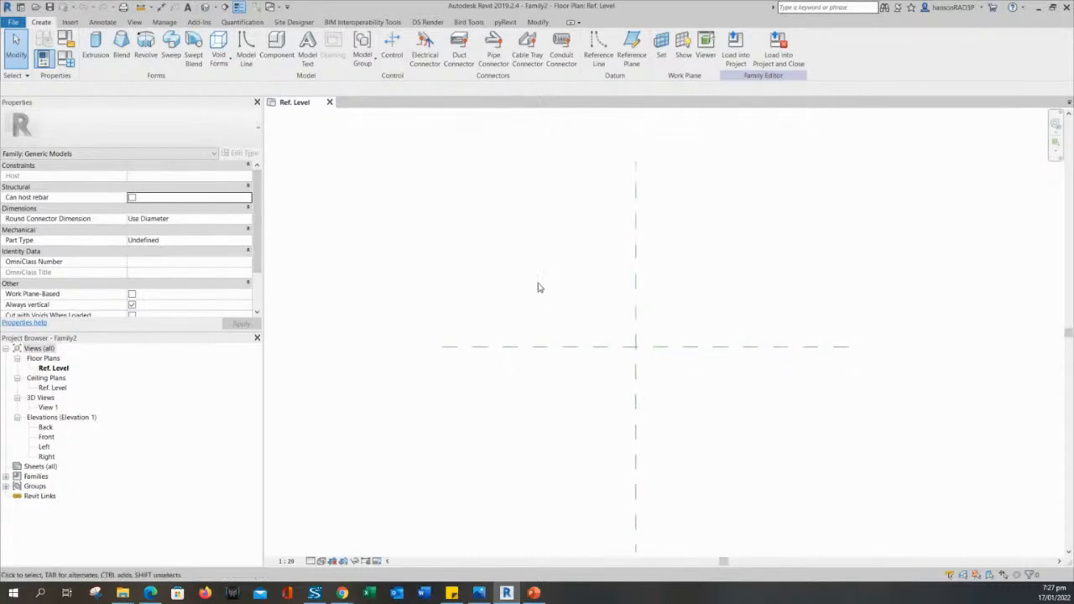
pyautogui.moveTo(475, 281); pyautogui.dragTo(479, 294, button='middle')
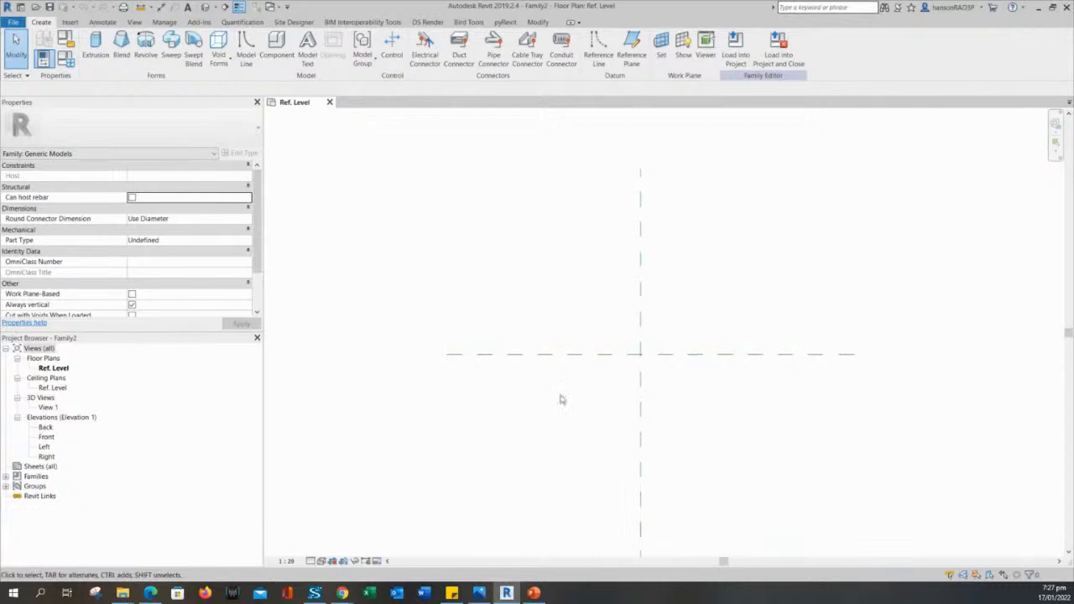
pyautogui.moveTo(536, 326); pyautogui.dragTo(559, 313, button='middle')
pyautogui.moveTo(479, 248); pyautogui.dragTo(457, 253, button='middle')
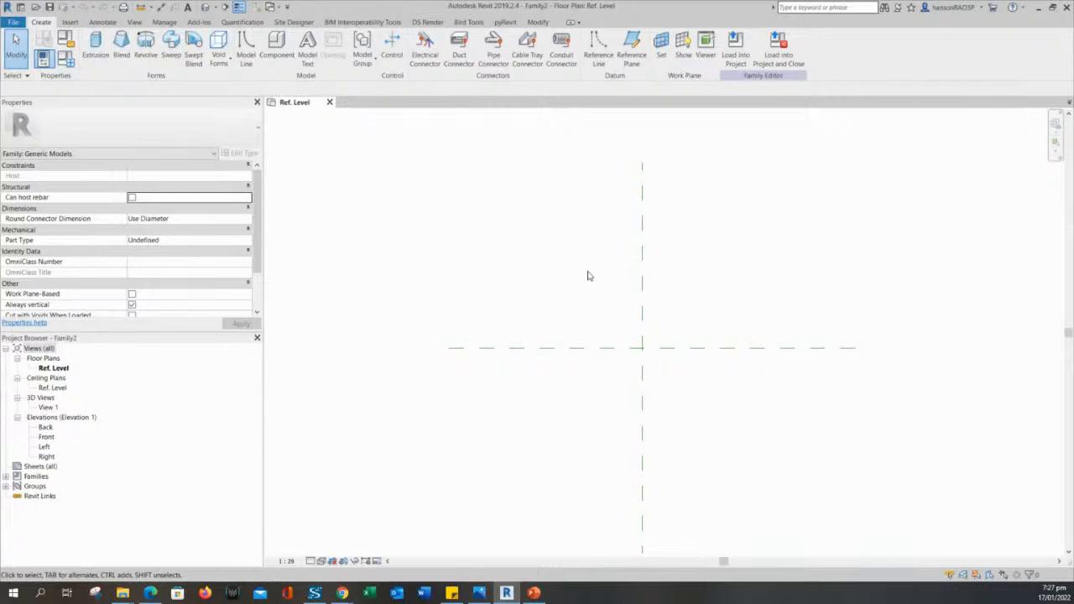
pyautogui.moveTo(583, 247); pyautogui.dragTo(579, 268, button='middle')
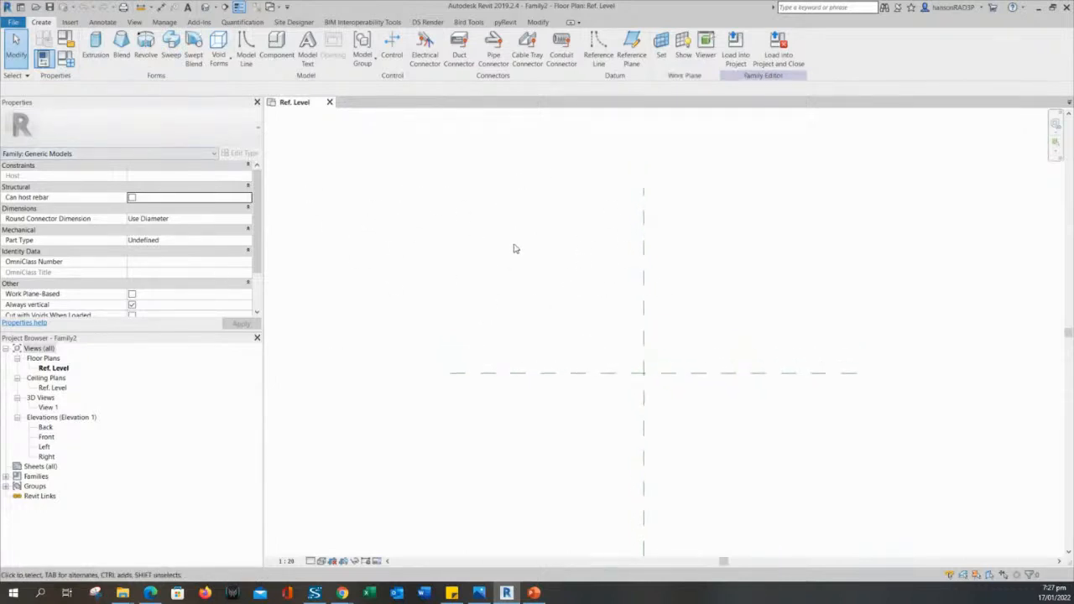
pyautogui.click(92, 156)
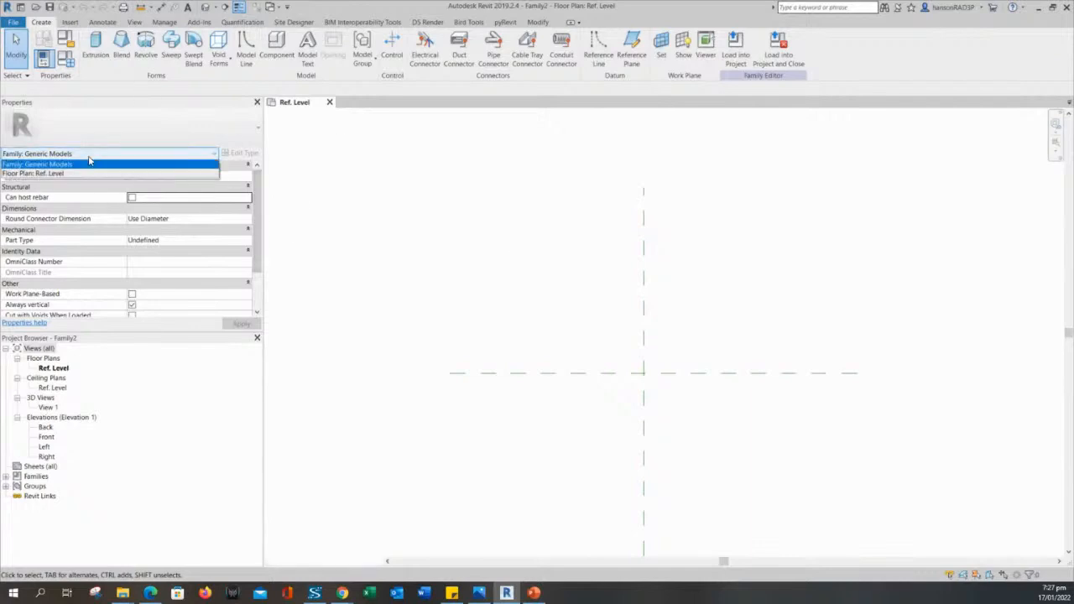
pyautogui.click(89, 162)
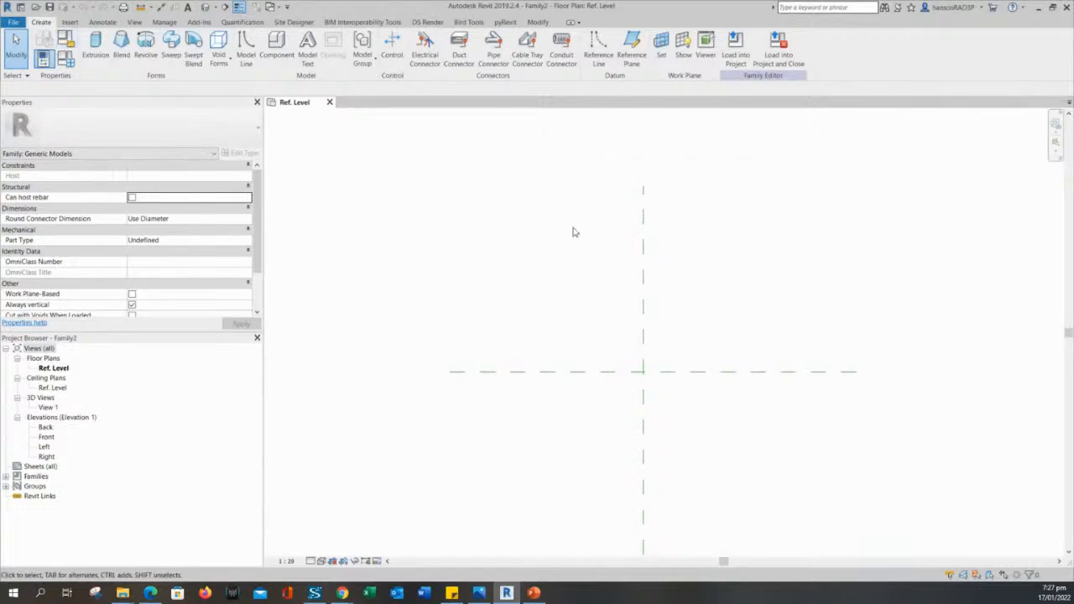
pyautogui.moveTo(573, 233); pyautogui.dragTo(504, 323)
pyautogui.moveTo(510, 315); pyautogui.dragTo(502, 316, button='middle')
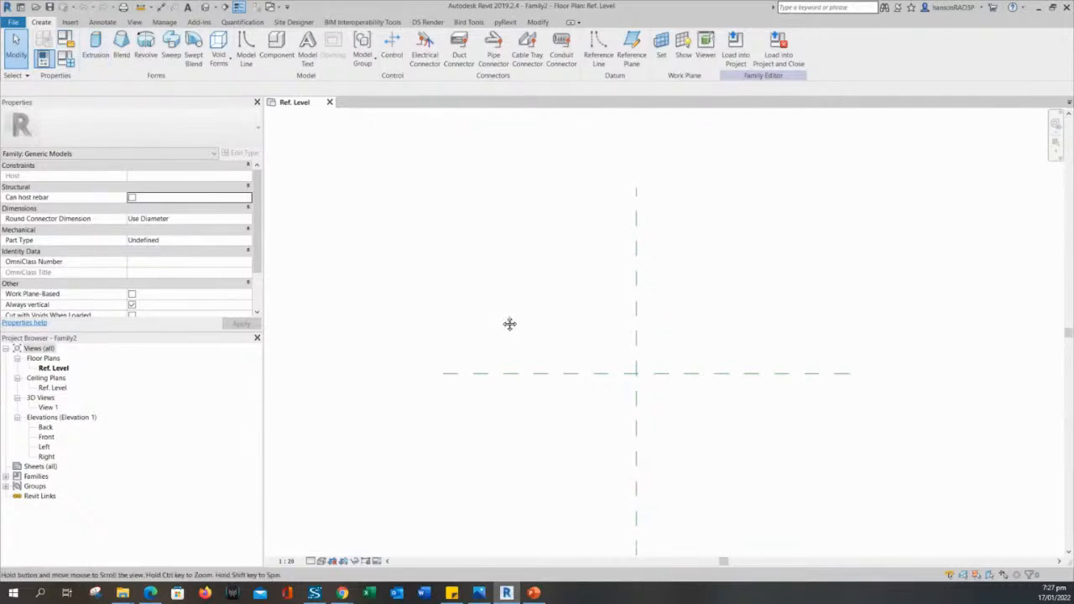
pyautogui.moveTo(503, 321); pyautogui.dragTo(517, 320, button='middle')
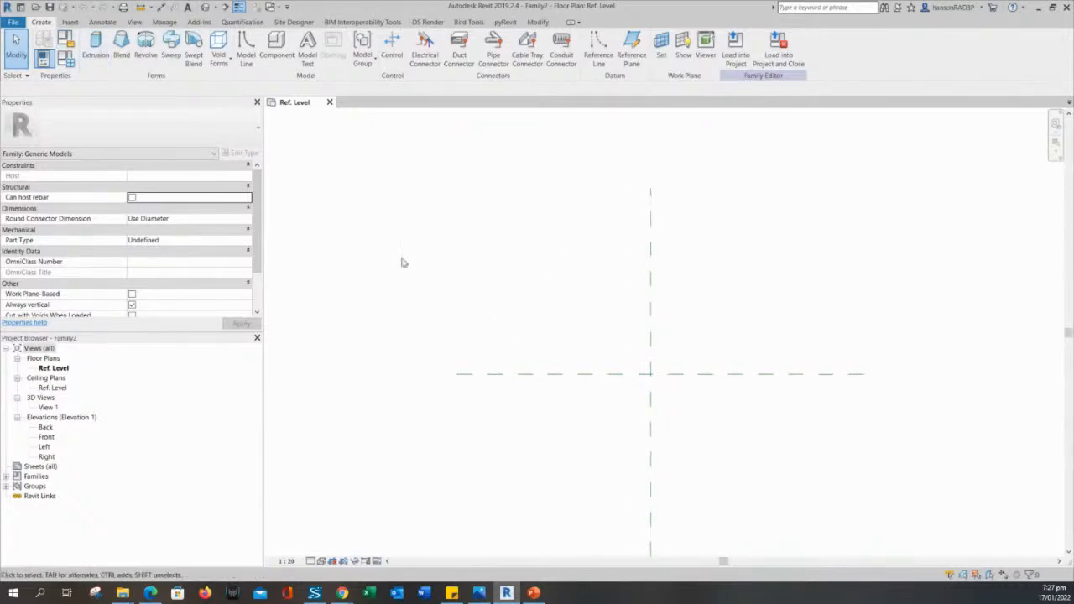
pyautogui.moveTo(258, 209); pyautogui.dragTo(5, 217)
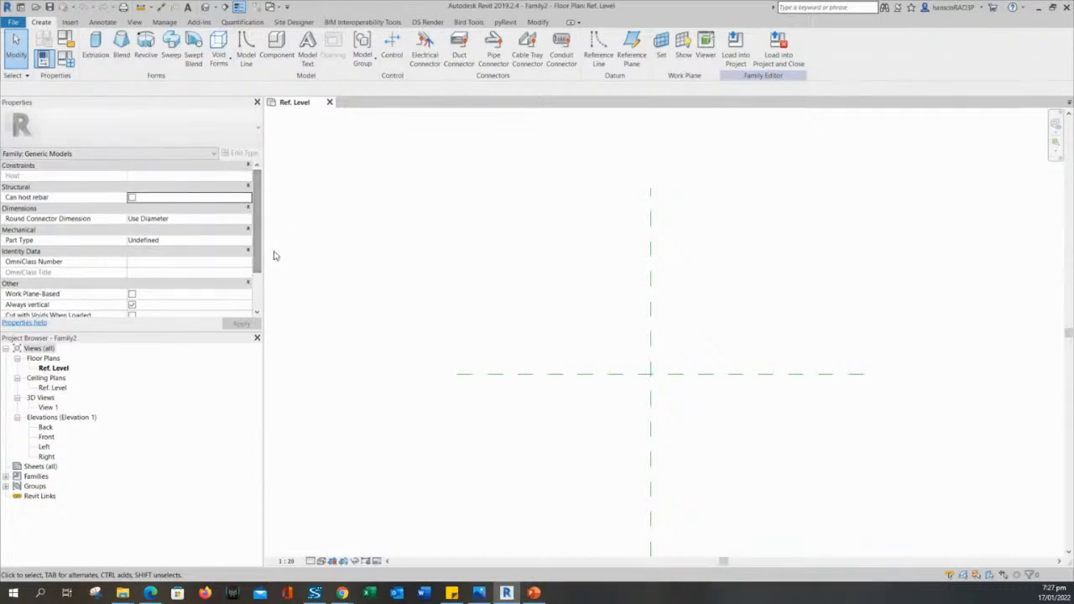
pyautogui.scroll(-3, 259, 225)
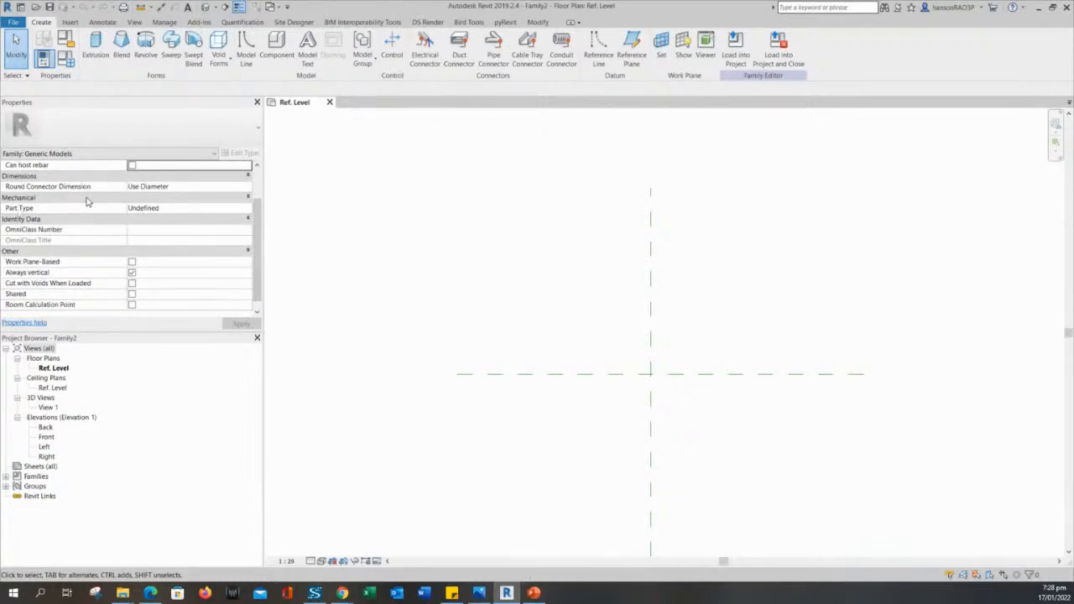
pyautogui.scroll(-1, 256, 239)
pyautogui.scroll(1, 252, 242)
pyautogui.scroll(1, 257, 237)
pyautogui.scroll(-2, 257, 237)
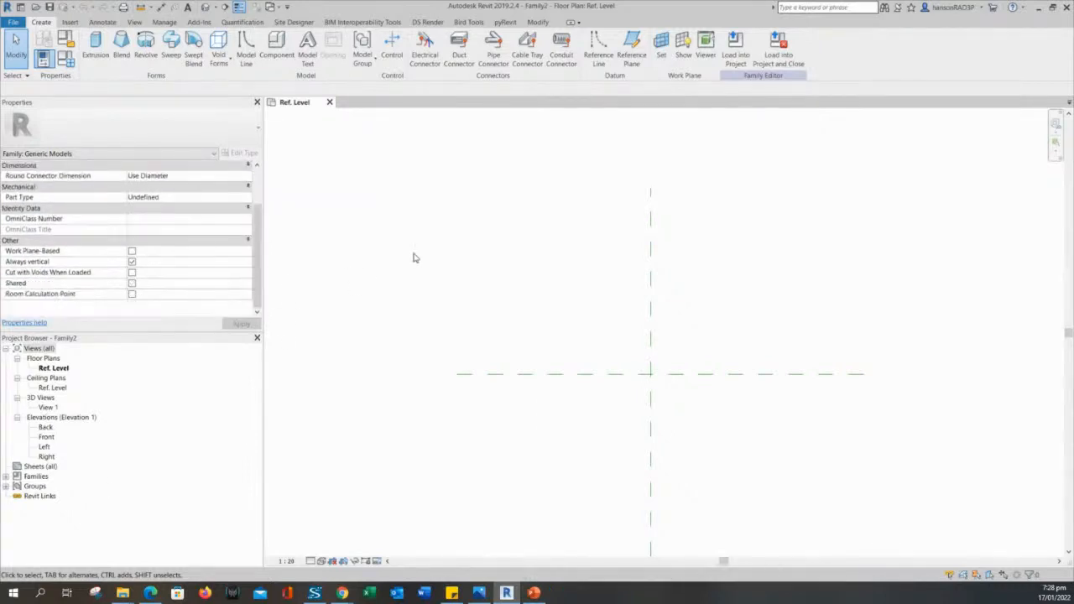
pyautogui.scroll(4, 250, 242)
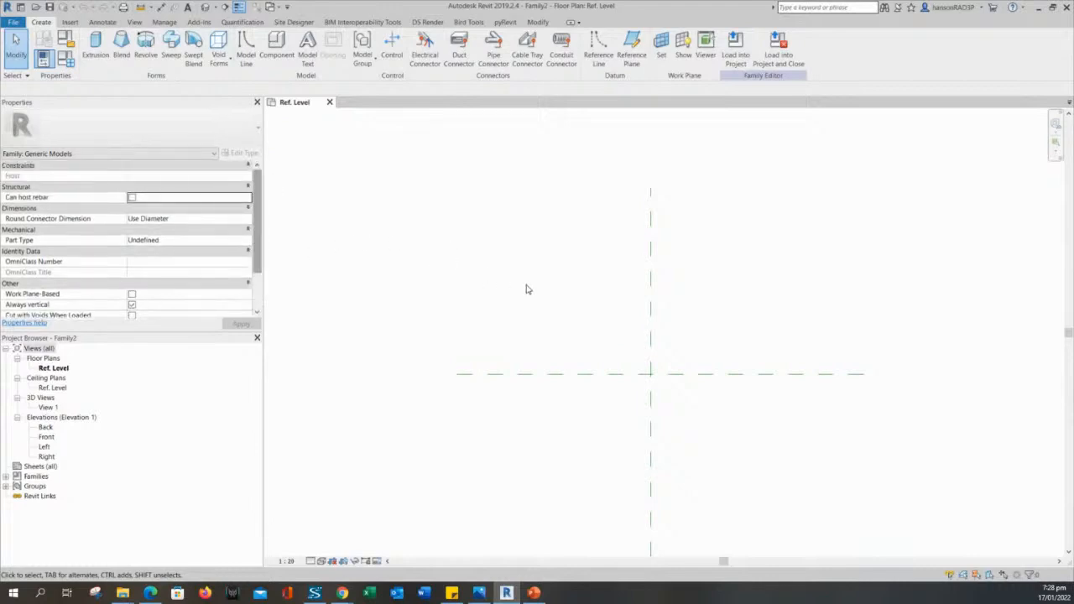
pyautogui.moveTo(554, 297); pyautogui.dragTo(545, 289, button='middle')
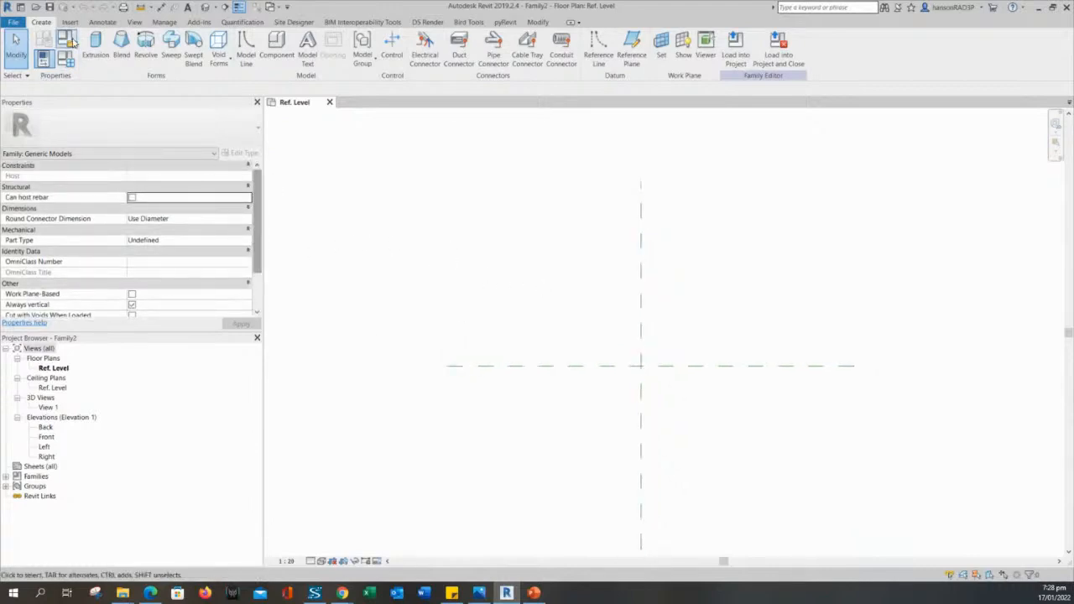
pyautogui.moveTo(611, 209); pyautogui.dragTo(603, 206, button='middle')
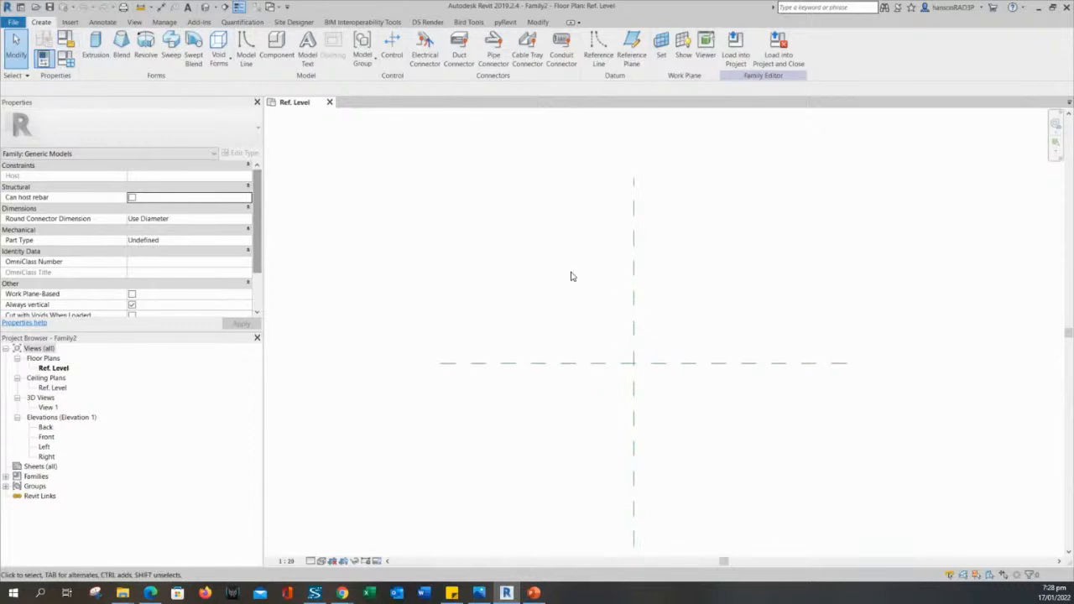
pyautogui.moveTo(532, 307); pyautogui.dragTo(523, 302, button='middle')
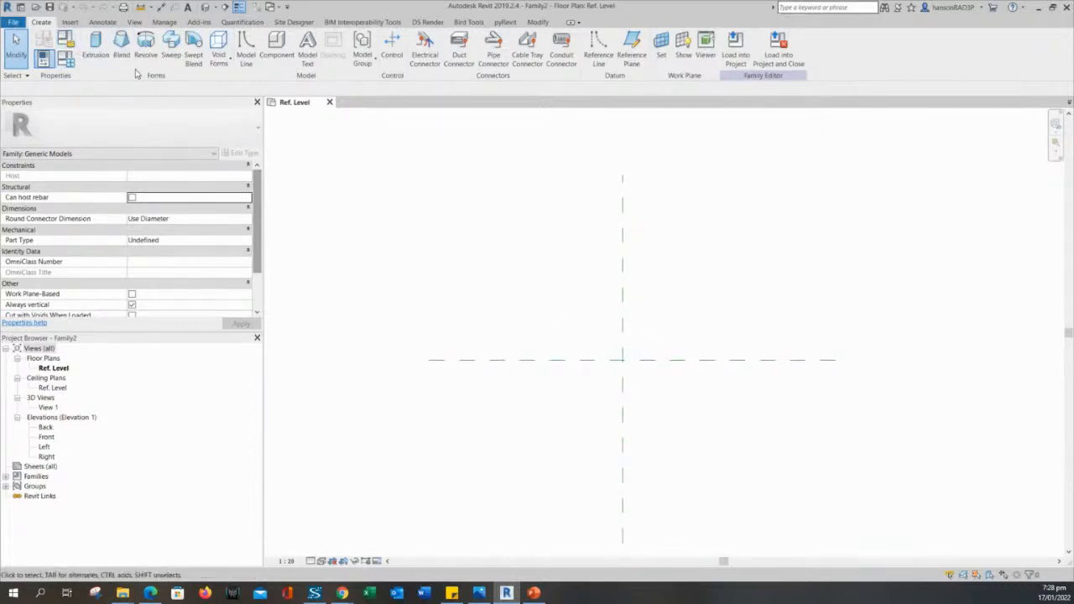
# Switch the family category from Generic Models to Furniture in Family Category and Parameters.
pyautogui.click(66, 40)
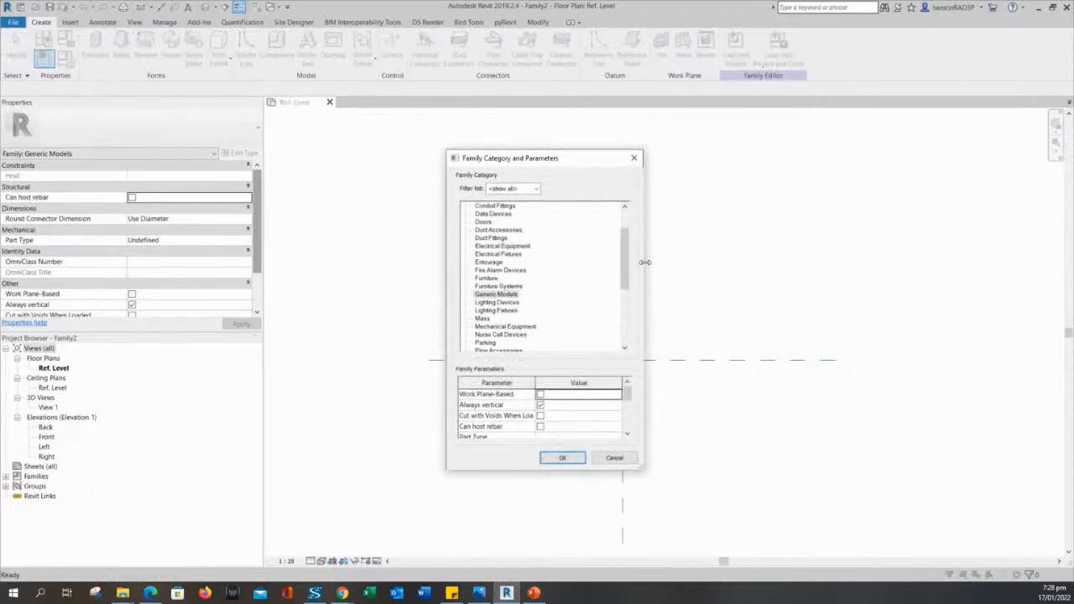
pyautogui.moveTo(623, 257); pyautogui.dragTo(622, 268)
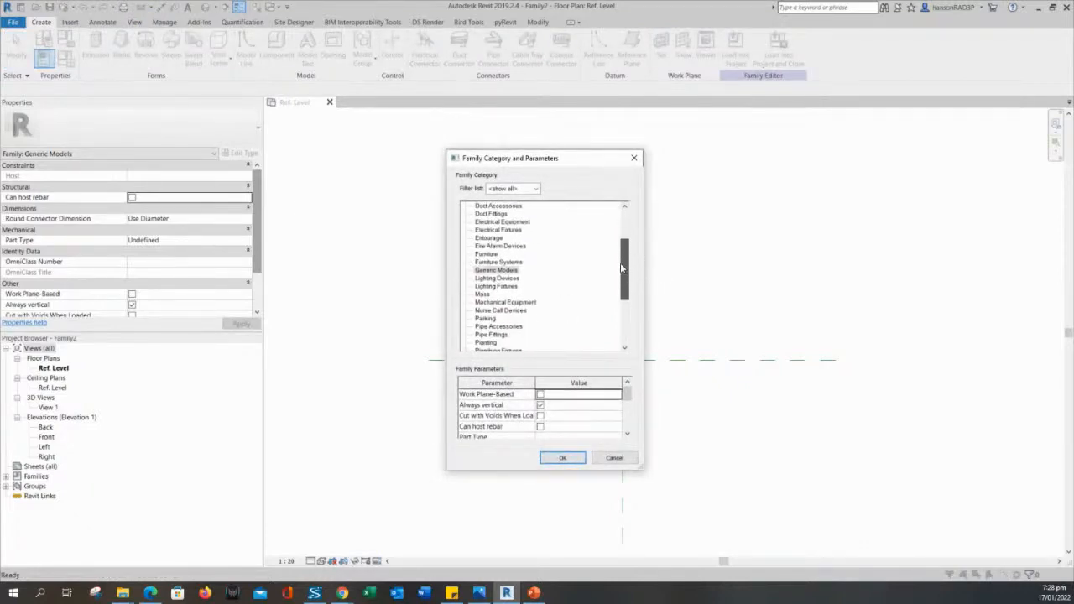
pyautogui.moveTo(556, 161); pyautogui.dragTo(557, 136)
pyautogui.click(495, 247)
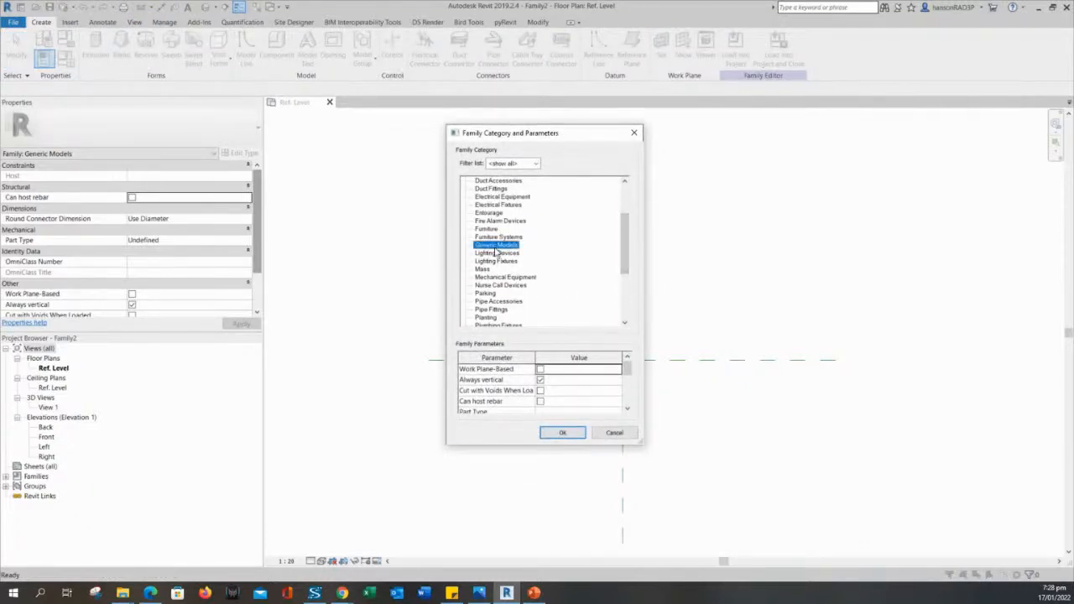
pyautogui.moveTo(624, 249); pyautogui.dragTo(624, 243)
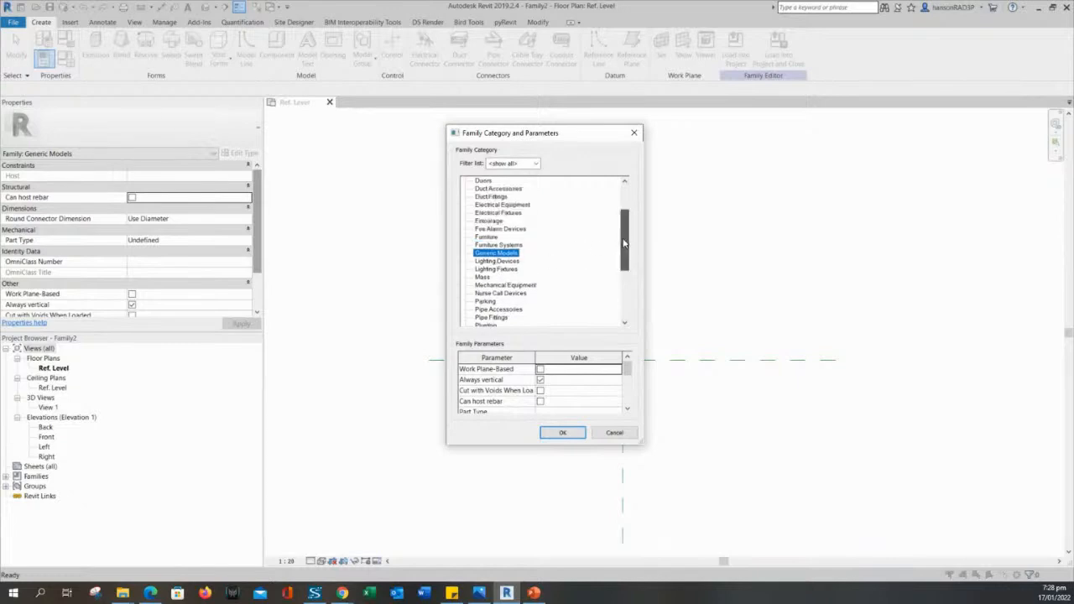
pyautogui.click(485, 238)
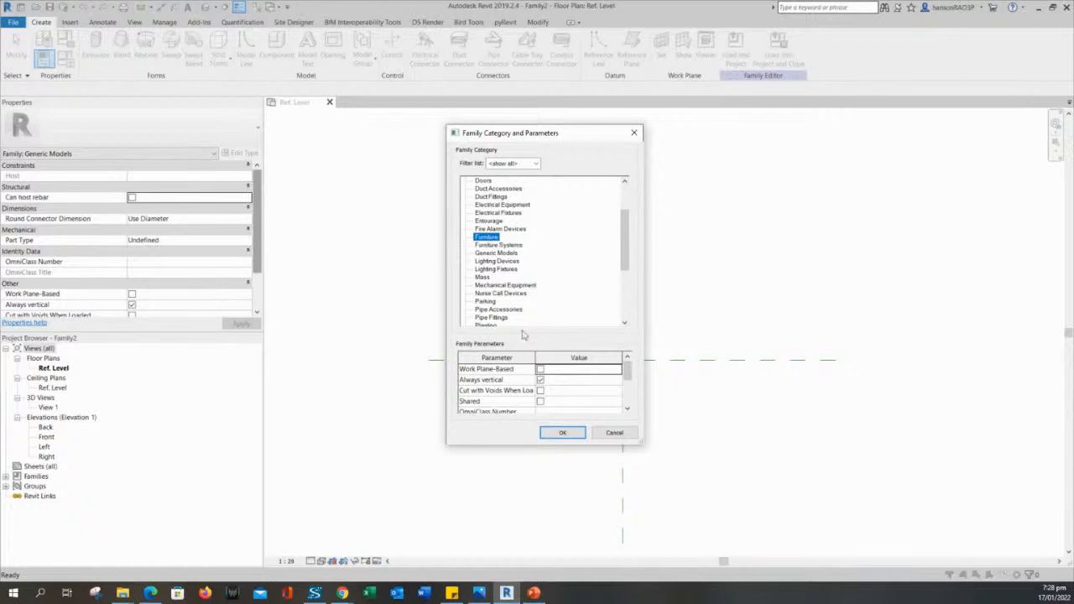
pyautogui.click(565, 433)
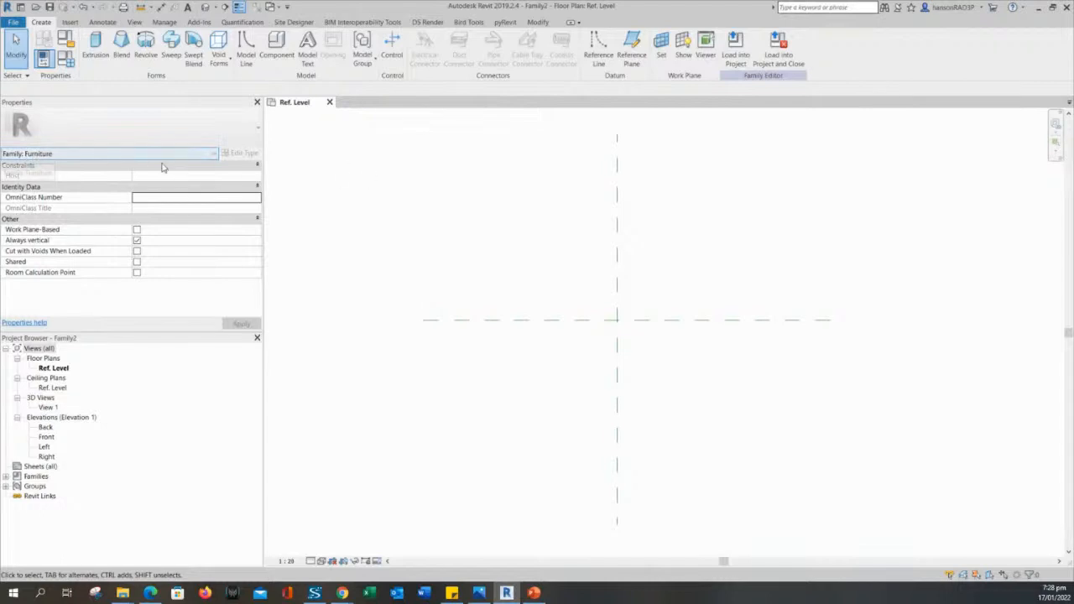
pyautogui.moveTo(517, 184); pyautogui.dragTo(470, 247)
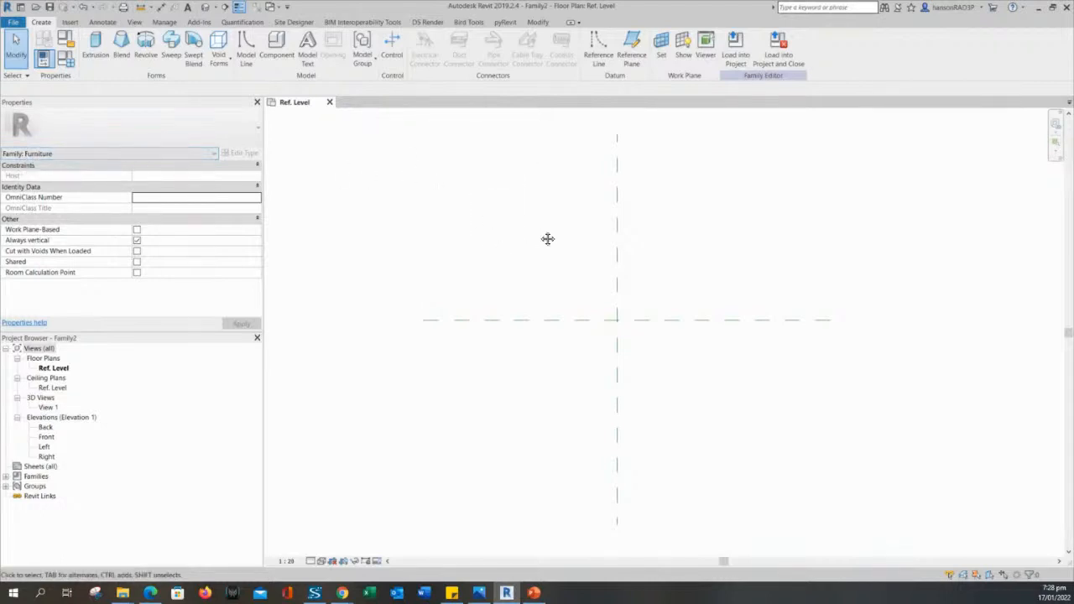
pyautogui.moveTo(549, 237); pyautogui.dragTo(537, 248, button='middle')
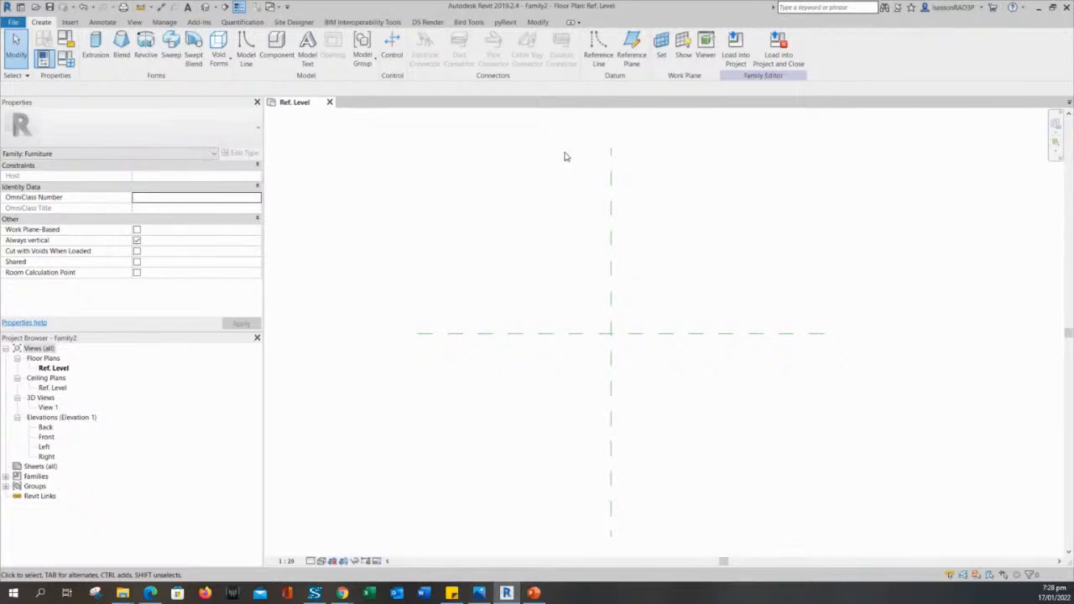
pyautogui.moveTo(526, 204); pyautogui.dragTo(497, 261)
pyautogui.moveTo(512, 237); pyautogui.dragTo(452, 291)
pyautogui.moveTo(477, 280); pyautogui.dragTo(515, 292, button='middle')
pyautogui.moveTo(549, 252); pyautogui.dragTo(464, 306)
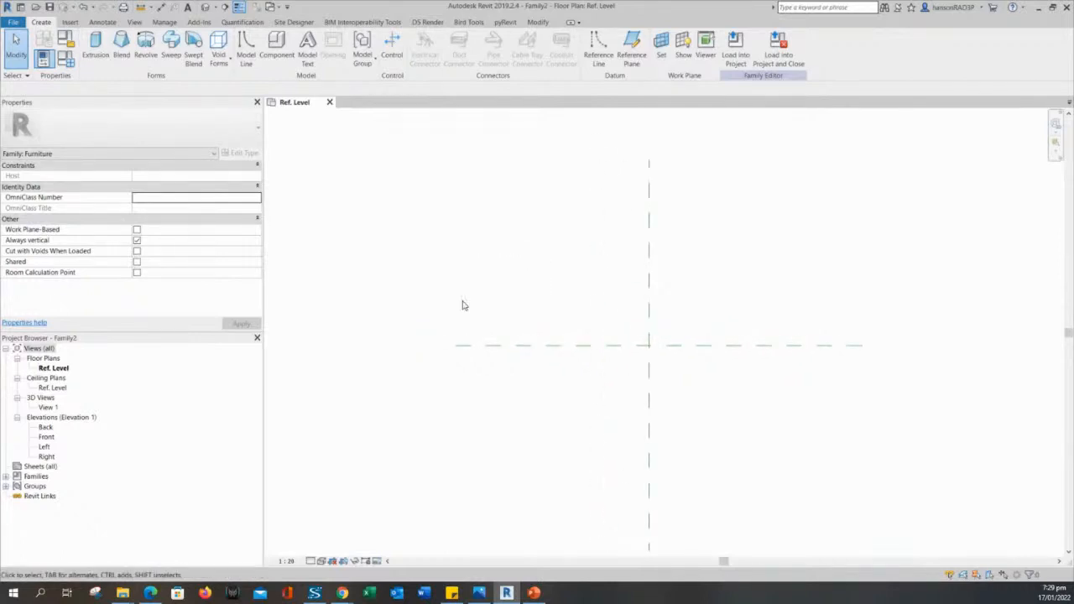
pyautogui.moveTo(542, 257); pyautogui.dragTo(507, 243, button='middle')
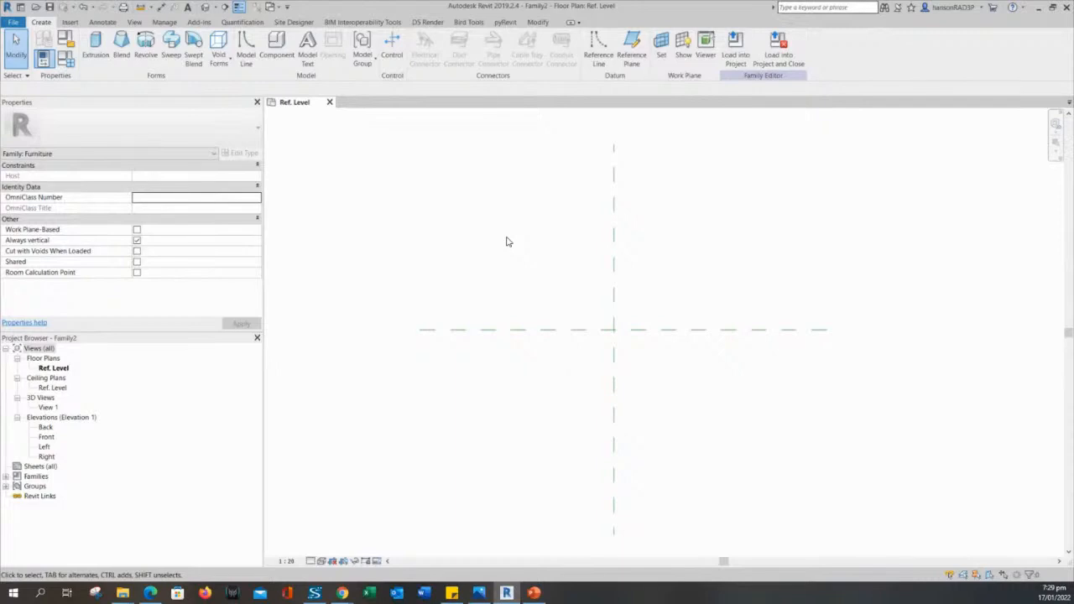
pyautogui.moveTo(506, 242); pyautogui.dragTo(474, 247, button='middle')
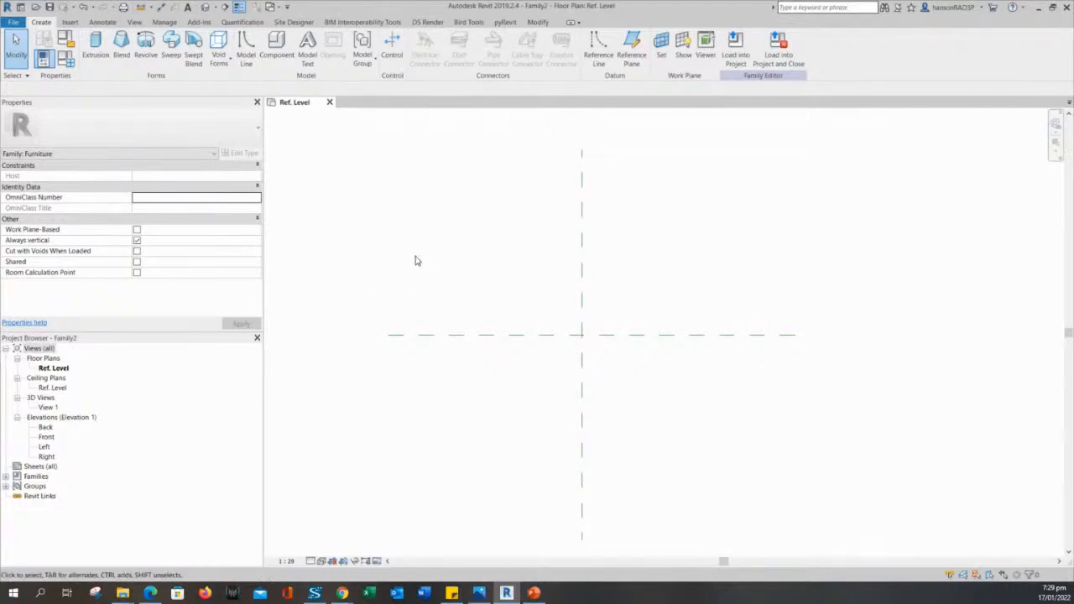
pyautogui.moveTo(490, 245); pyautogui.dragTo(463, 272)
pyautogui.moveTo(475, 247); pyautogui.dragTo(493, 245, button='middle')
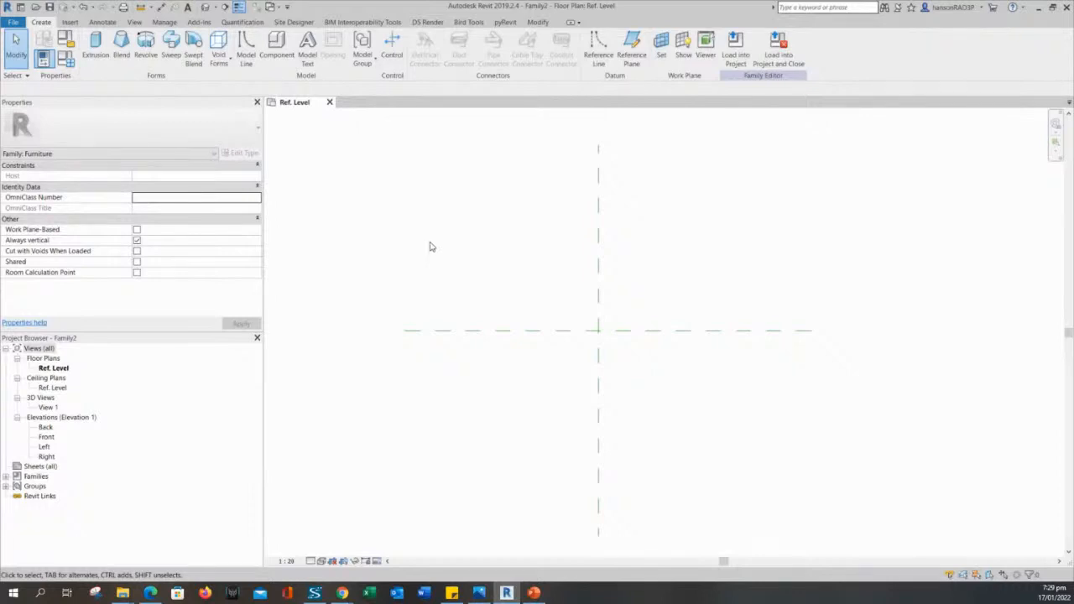
pyautogui.moveTo(454, 263)
pyautogui.mouseDown(button='middle')
pyautogui.moveTo(434, 257)
pyautogui.moveTo(442, 261)
pyautogui.mouseUp(button='middle')
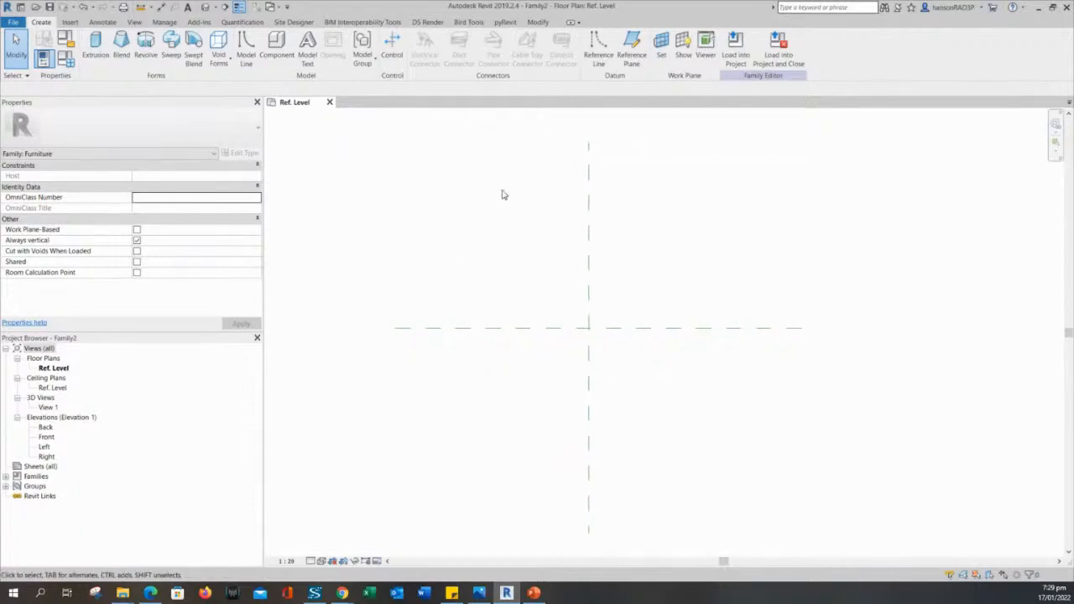
pyautogui.moveTo(502, 218); pyautogui.dragTo(431, 266)
pyautogui.moveTo(431, 266); pyautogui.dragTo(487, 276, button='middle')
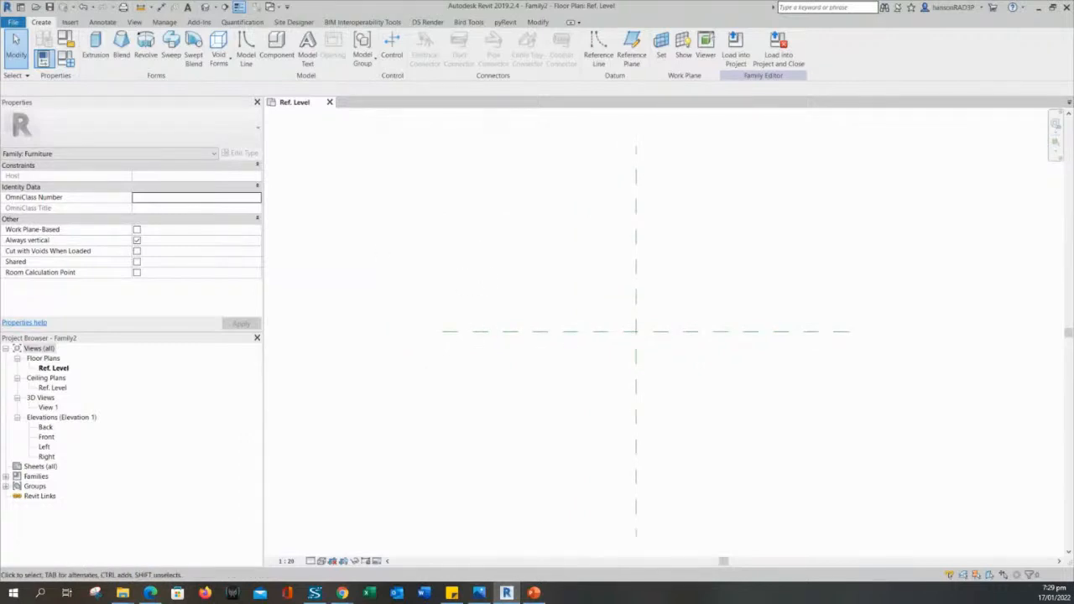
pyautogui.hotkey('alt', 'Tab')
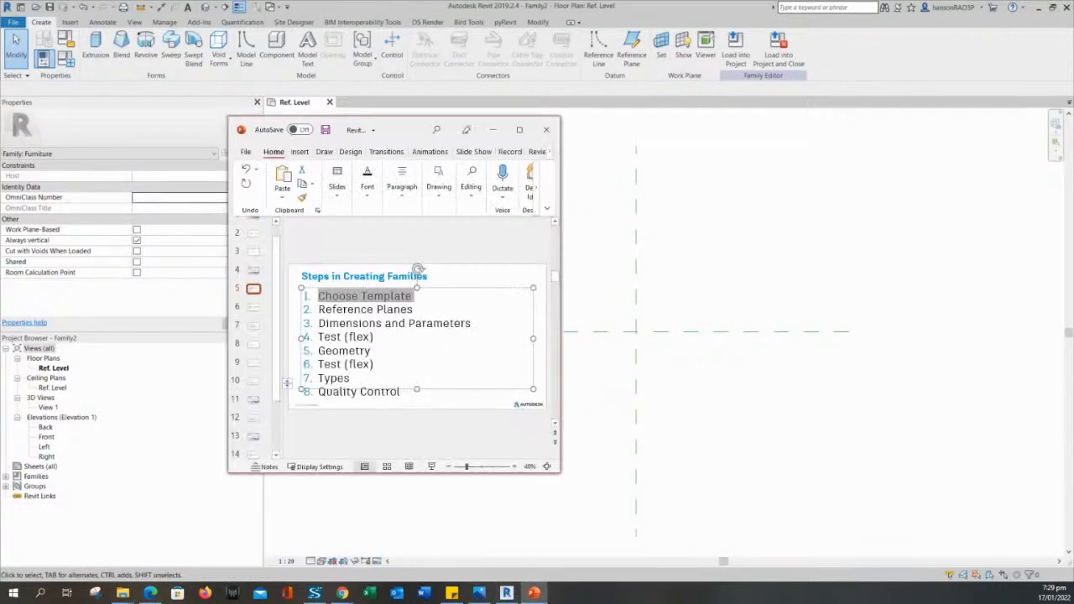
pyautogui.click(400, 312)
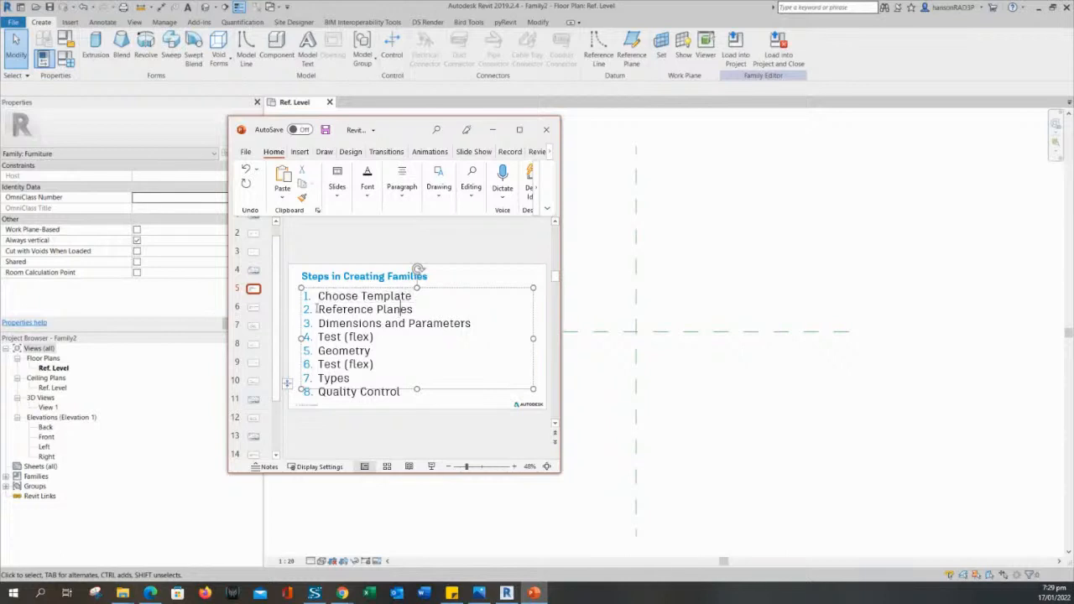
pyautogui.moveTo(318, 308); pyautogui.dragTo(415, 311)
pyautogui.click(493, 129)
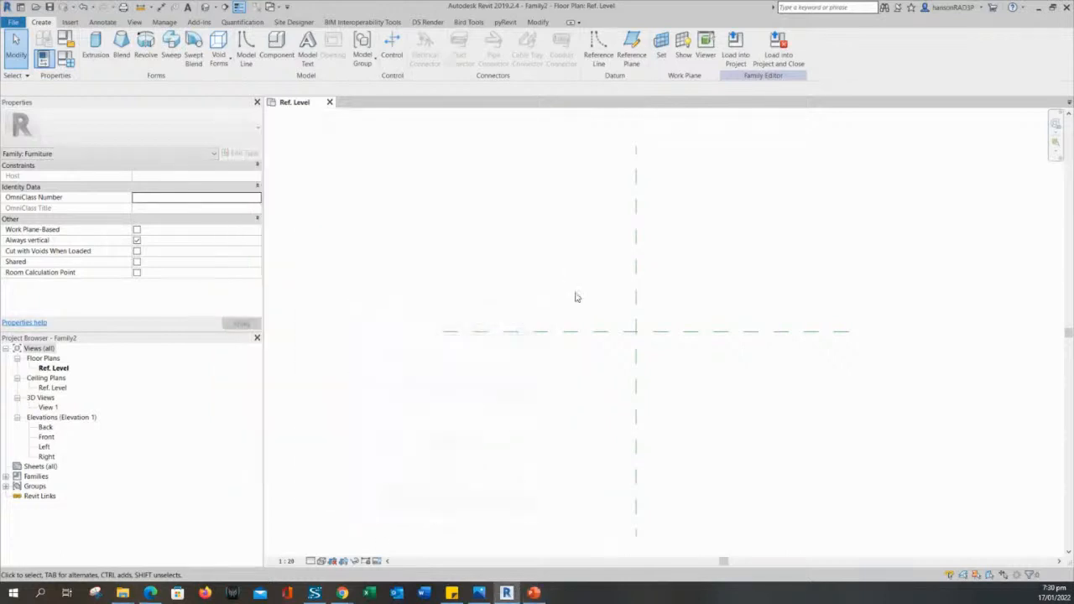
pyautogui.click(638, 251)
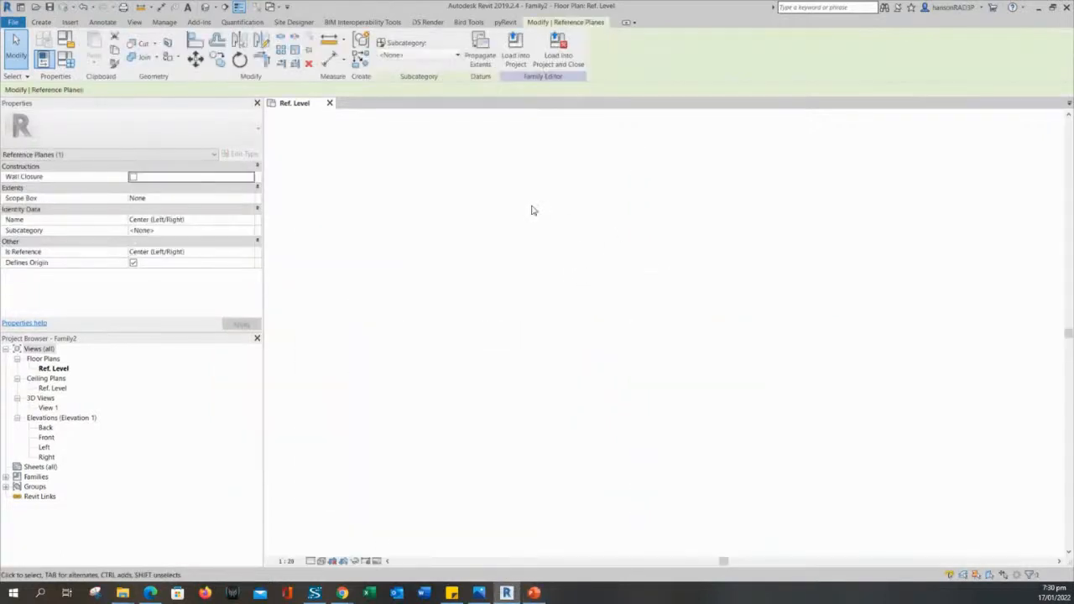
pyautogui.click(614, 271)
pyautogui.click(638, 255)
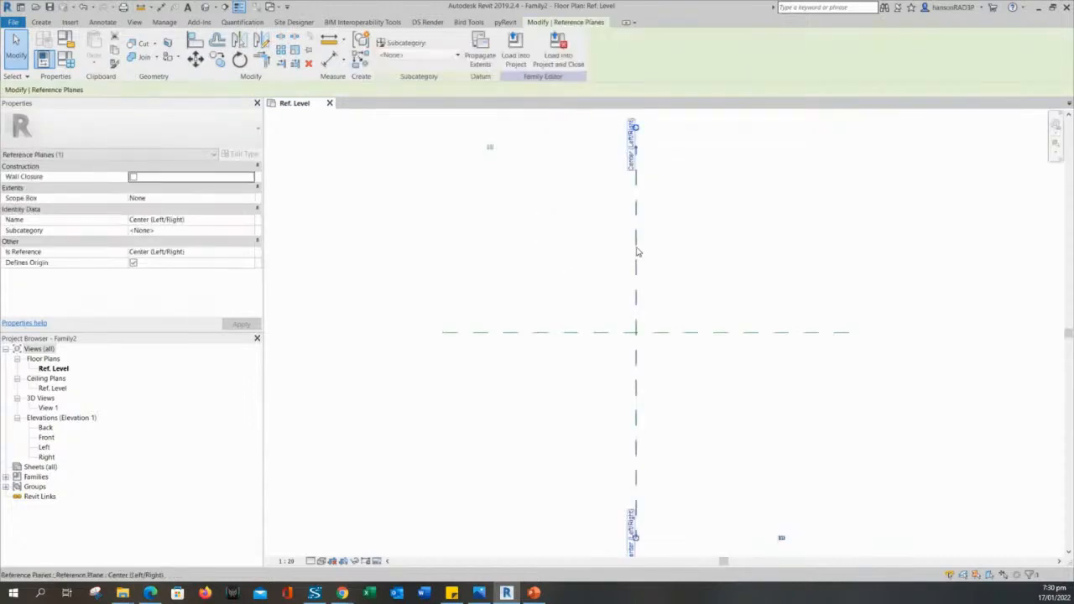
pyautogui.click(470, 230)
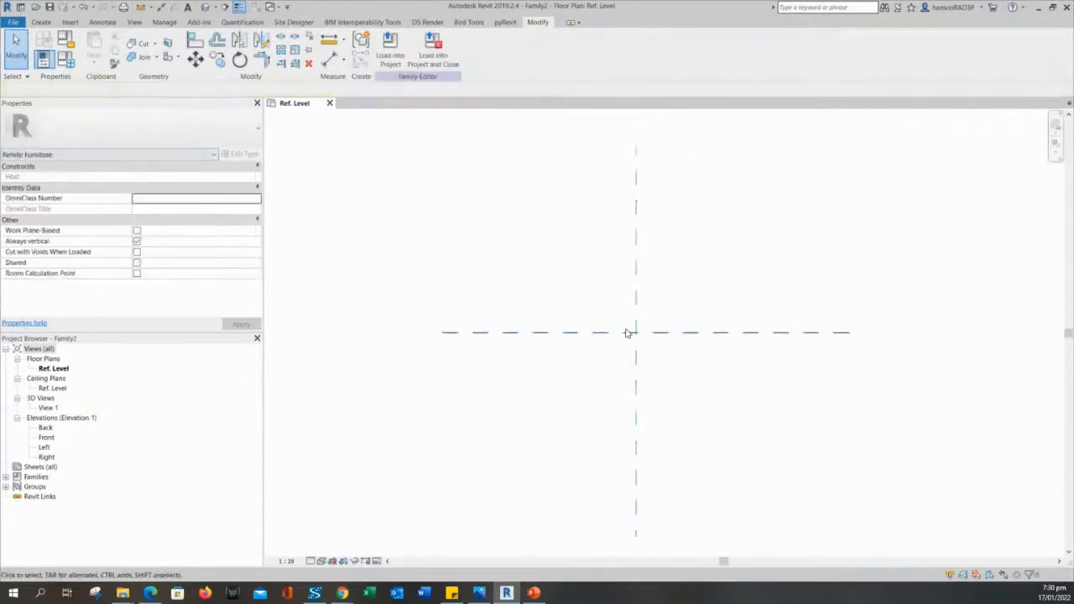
pyautogui.click(638, 260)
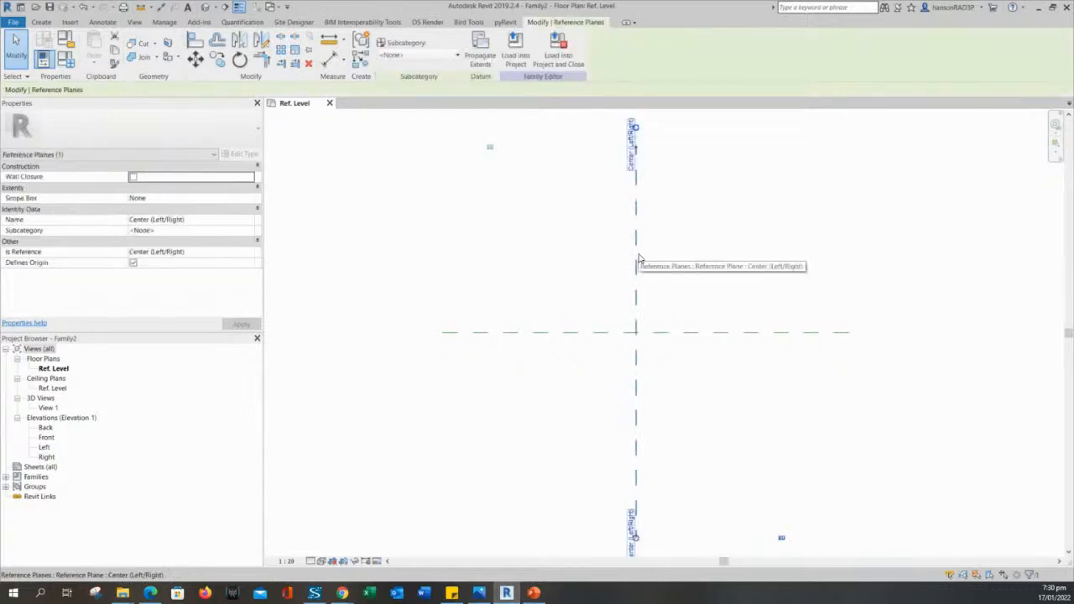
pyautogui.scroll(3, 563, 356)
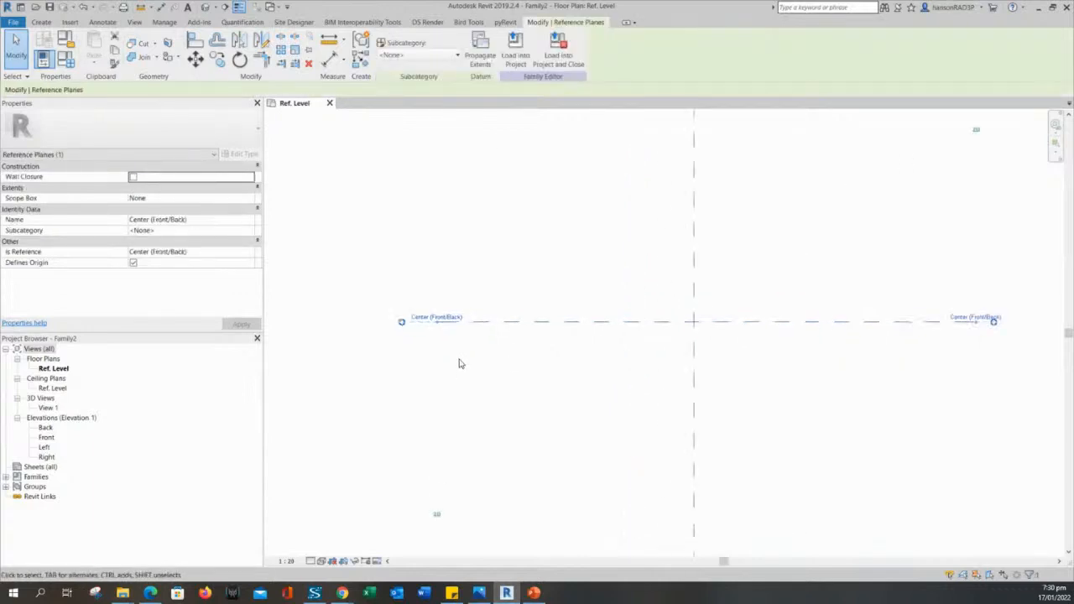
pyautogui.click(617, 349)
pyautogui.click(613, 322)
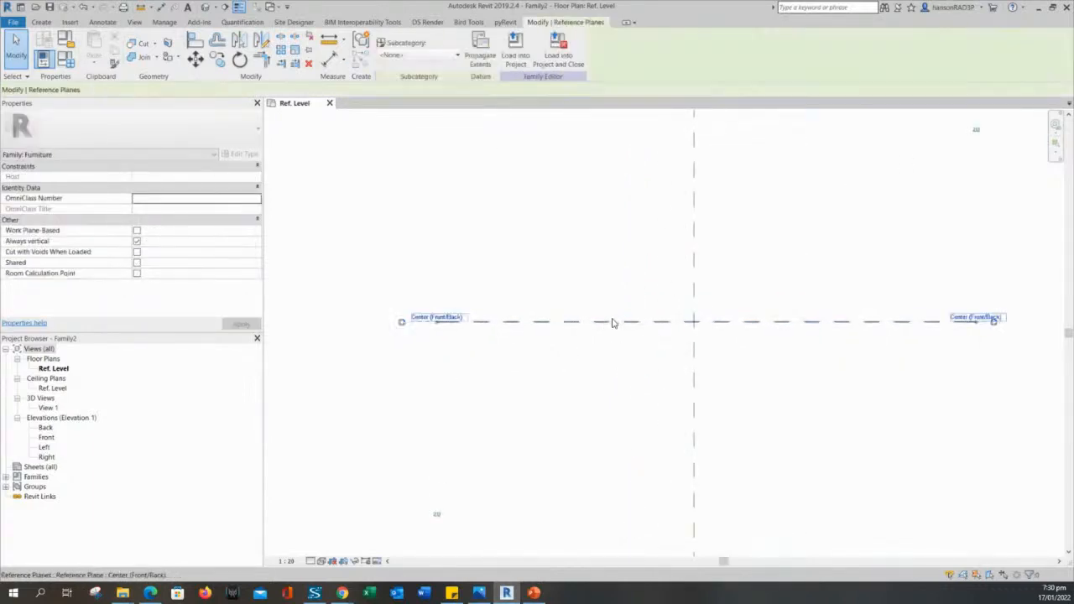
pyautogui.click(481, 361)
pyautogui.click(693, 262)
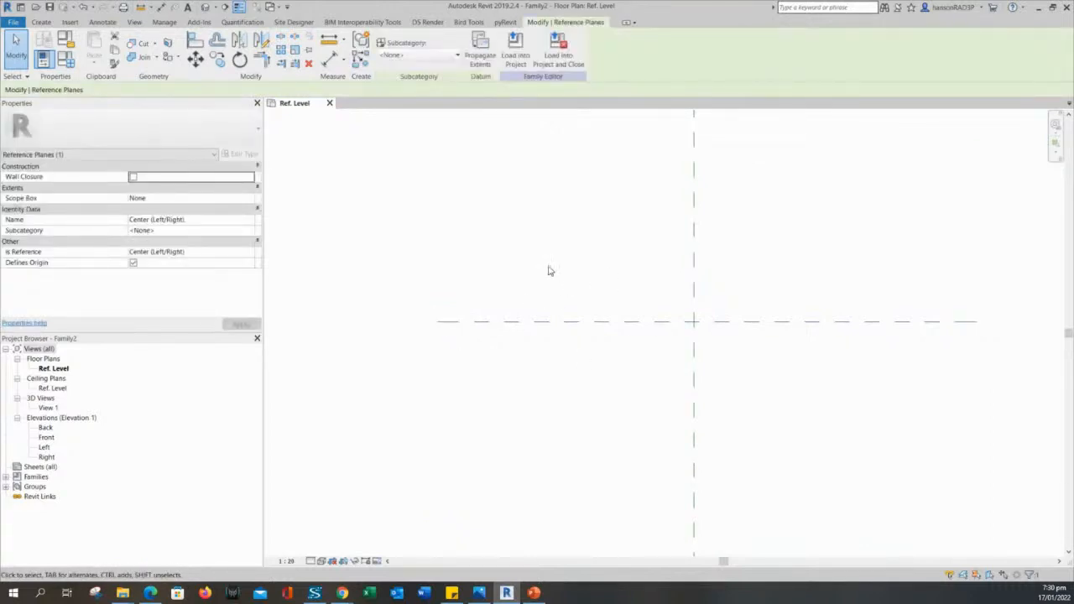
pyautogui.scroll(-1, 549, 267)
pyautogui.moveTo(554, 272); pyautogui.dragTo(552, 317, button='middle')
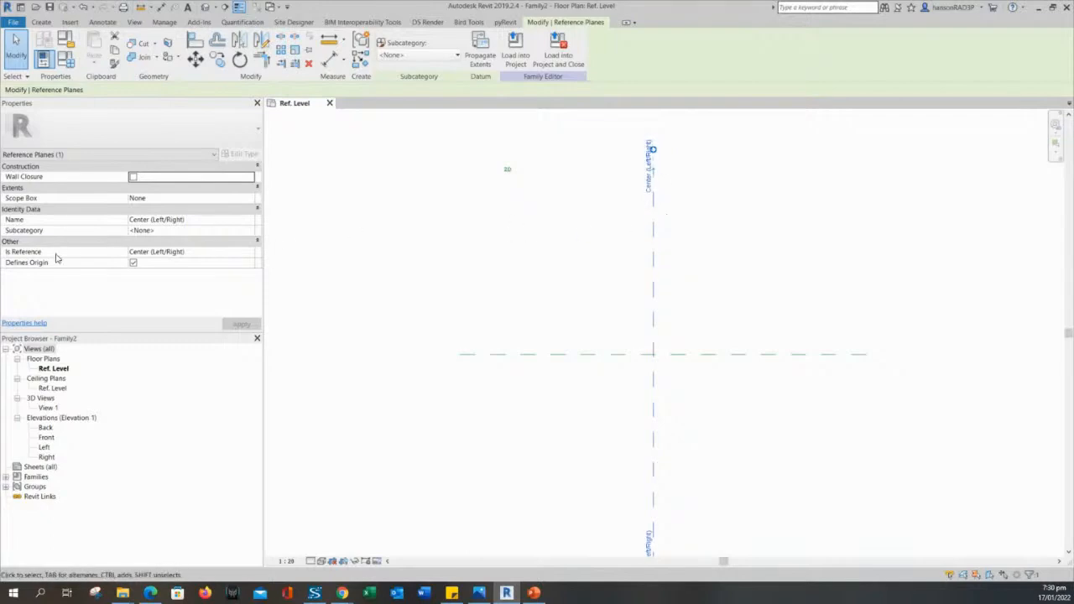
pyautogui.click(577, 314)
pyautogui.scroll(2, 663, 361)
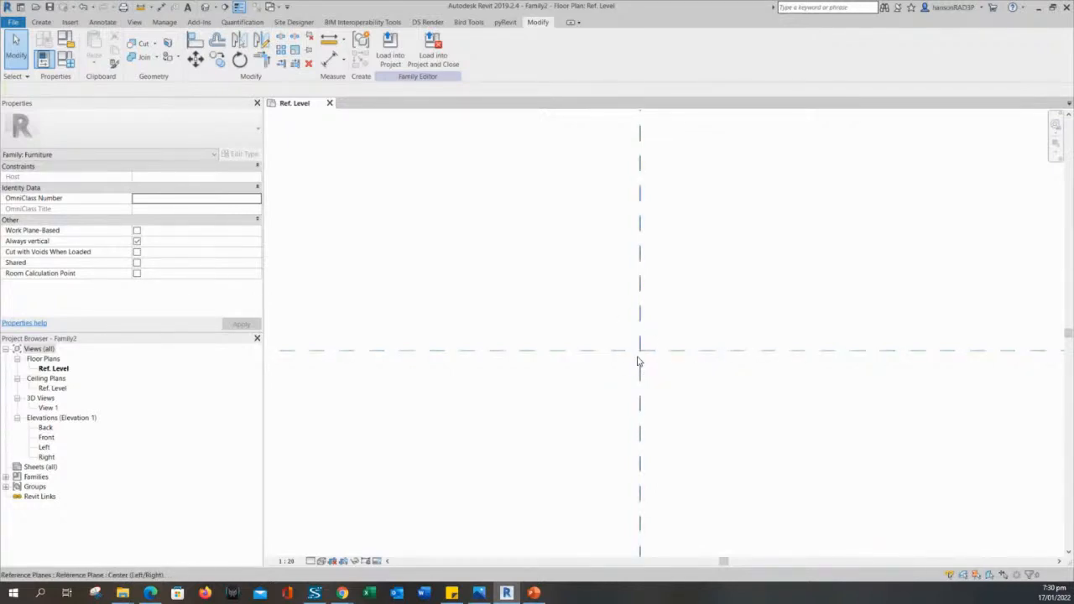
pyautogui.moveTo(549, 310); pyautogui.dragTo(561, 340, button='middle')
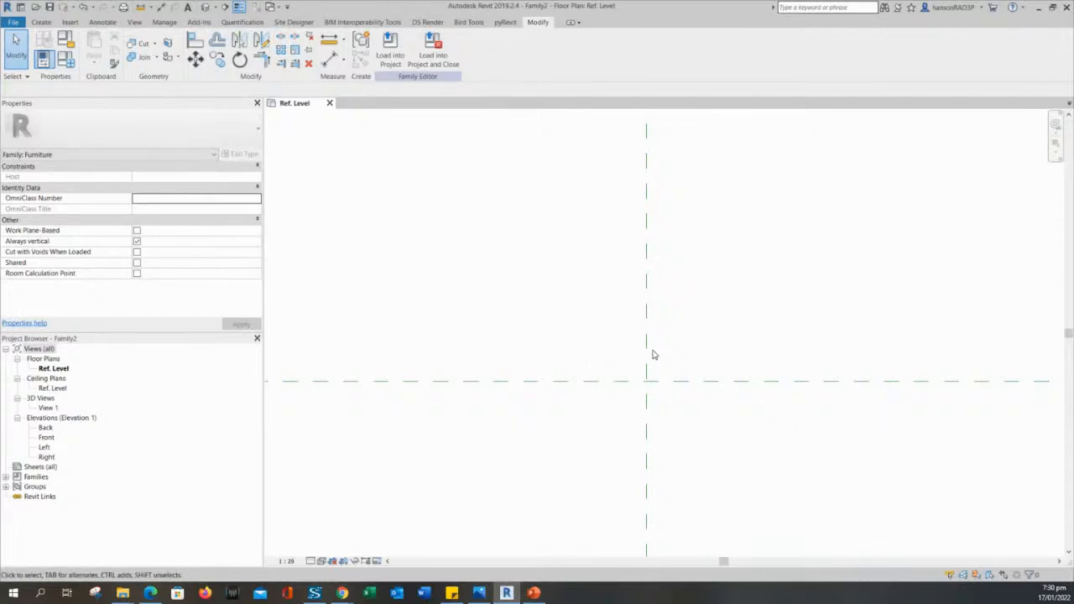
pyautogui.scroll(-2, 655, 354)
pyautogui.moveTo(617, 337); pyautogui.dragTo(610, 353, button='middle')
pyautogui.scroll(-2, 606, 350)
pyautogui.moveTo(551, 328); pyautogui.dragTo(532, 302, button='middle')
pyautogui.scroll(-2, 516, 329)
pyautogui.scroll(2, 650, 327)
pyautogui.moveTo(428, 294); pyautogui.dragTo(454, 302, button='middle')
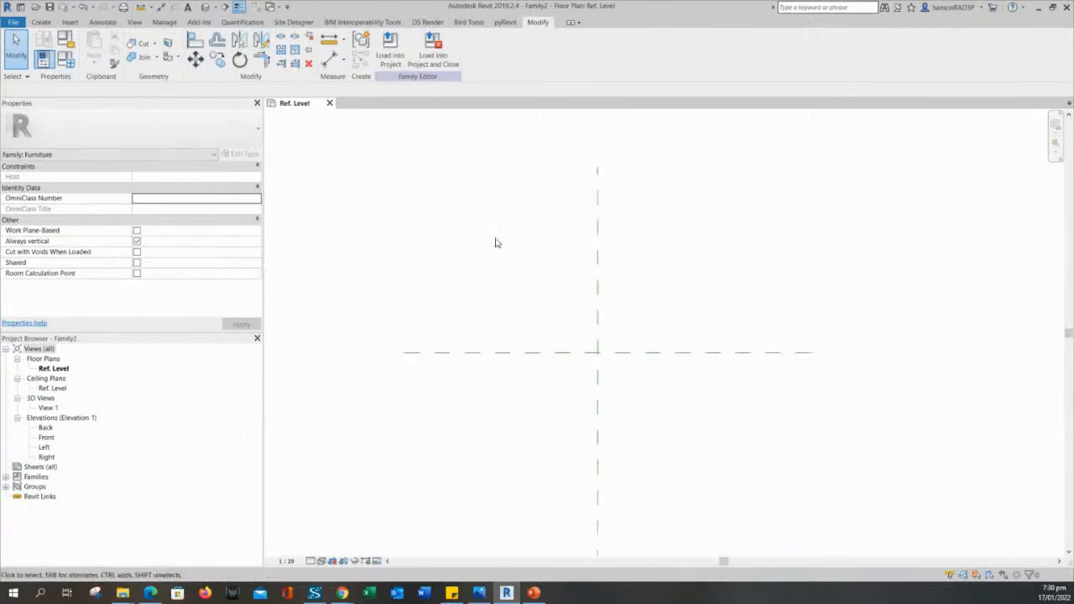
pyautogui.moveTo(496, 242)
pyautogui.mouseDown(button='middle')
pyautogui.moveTo(508, 271)
pyautogui.moveTo(494, 297)
pyautogui.moveTo(483, 250)
pyautogui.mouseUp(button='middle')
pyautogui.scroll(-1, 509, 271)
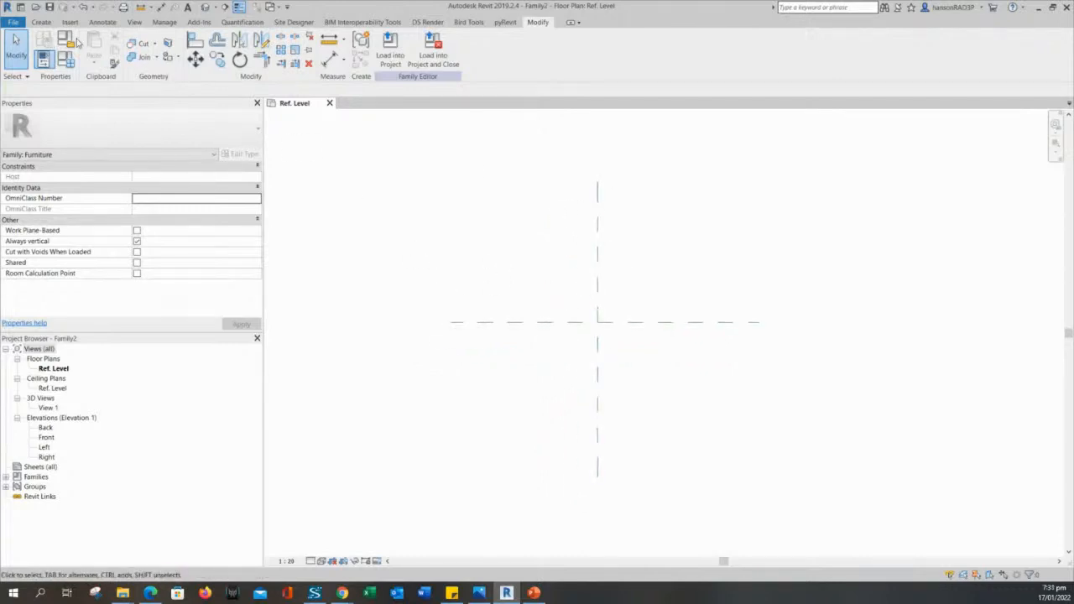
pyautogui.click(41, 22)
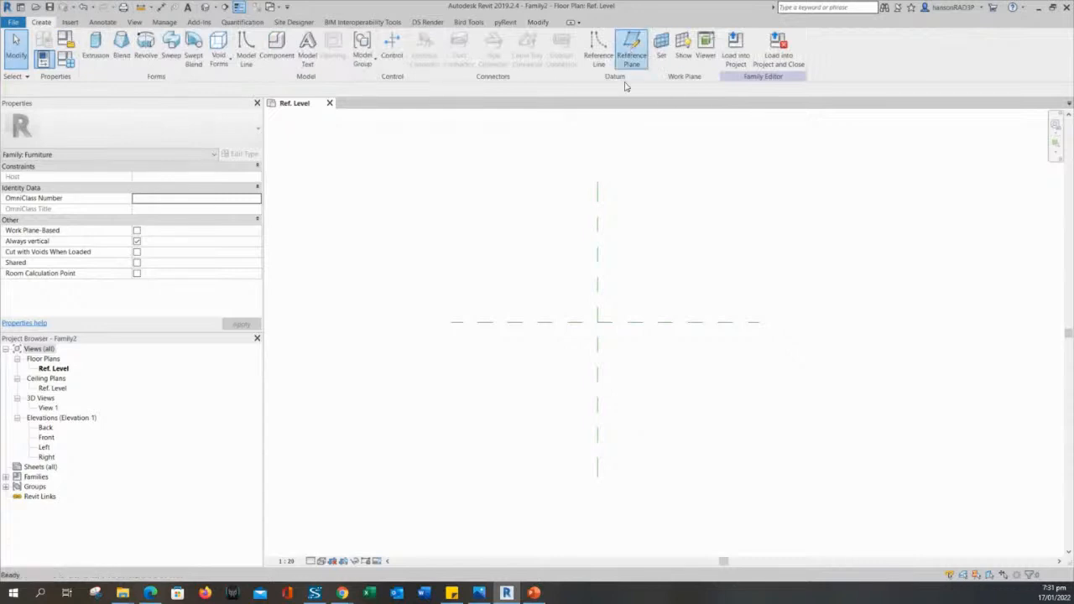
# Draw vertical reference planes left and right of centre and horizontal ones above and below.
pyautogui.click(632, 49)
pyautogui.click(545, 432)
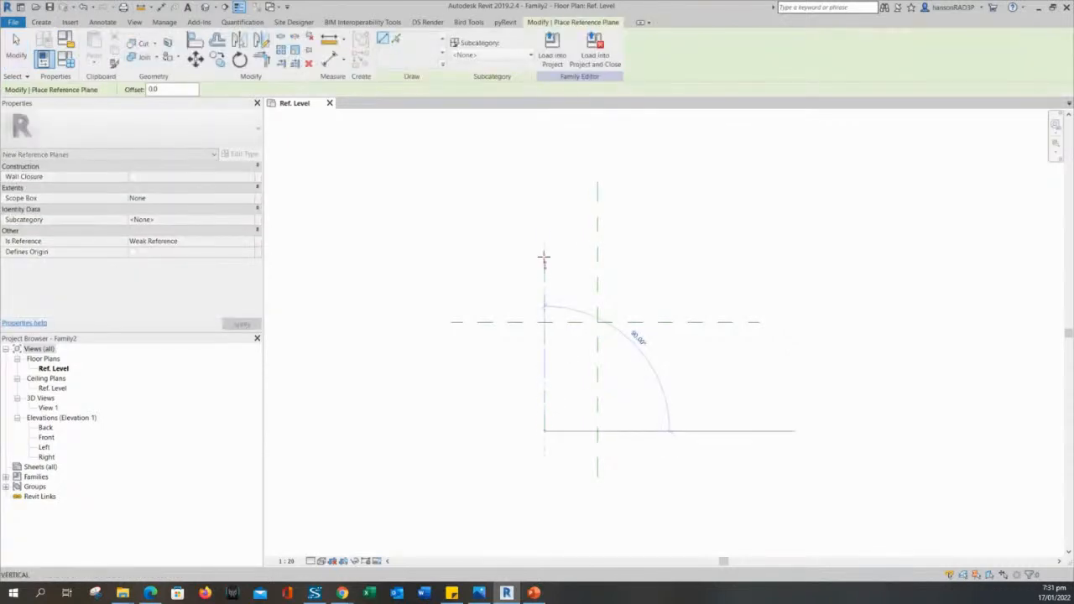
pyautogui.click(544, 225)
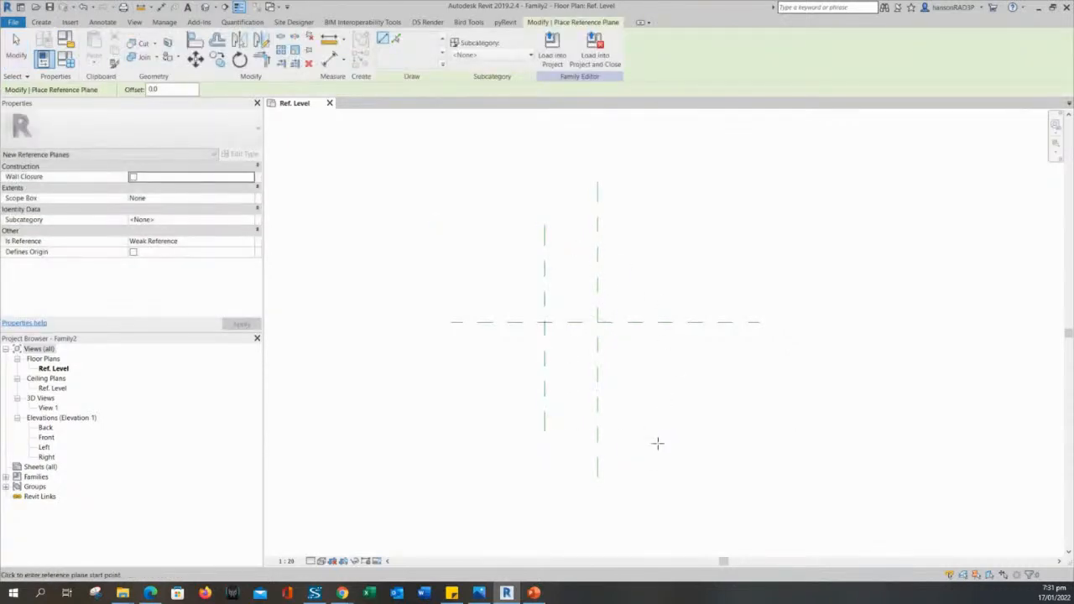
pyautogui.click(658, 431)
pyautogui.click(662, 224)
pyautogui.click(737, 271)
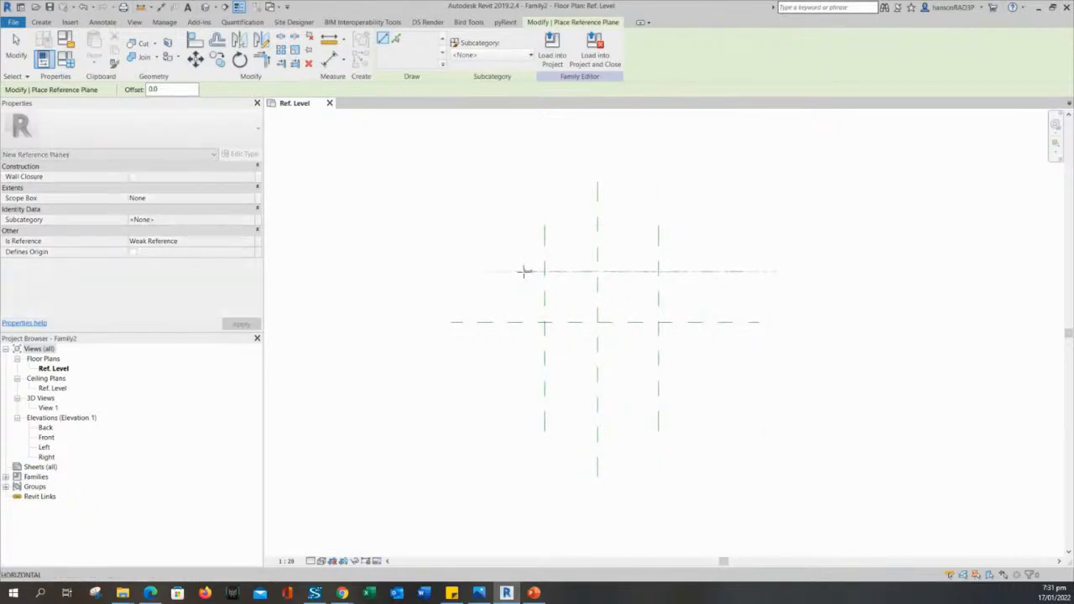
pyautogui.click(735, 393)
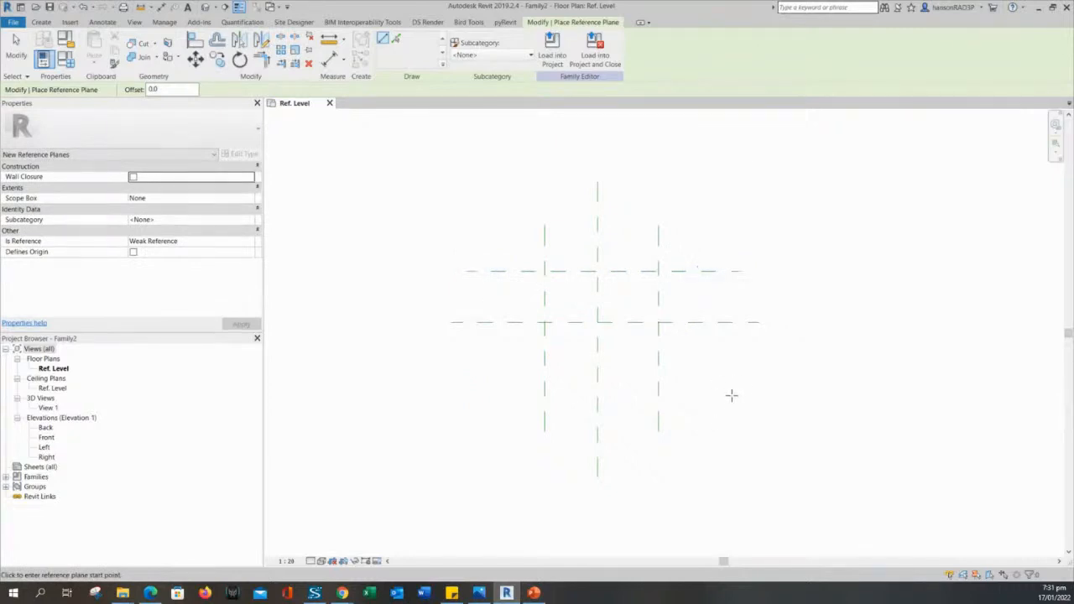
pyautogui.click(476, 388)
pyautogui.press('Escape')
pyautogui.press('Escape')
pyautogui.click(518, 391)
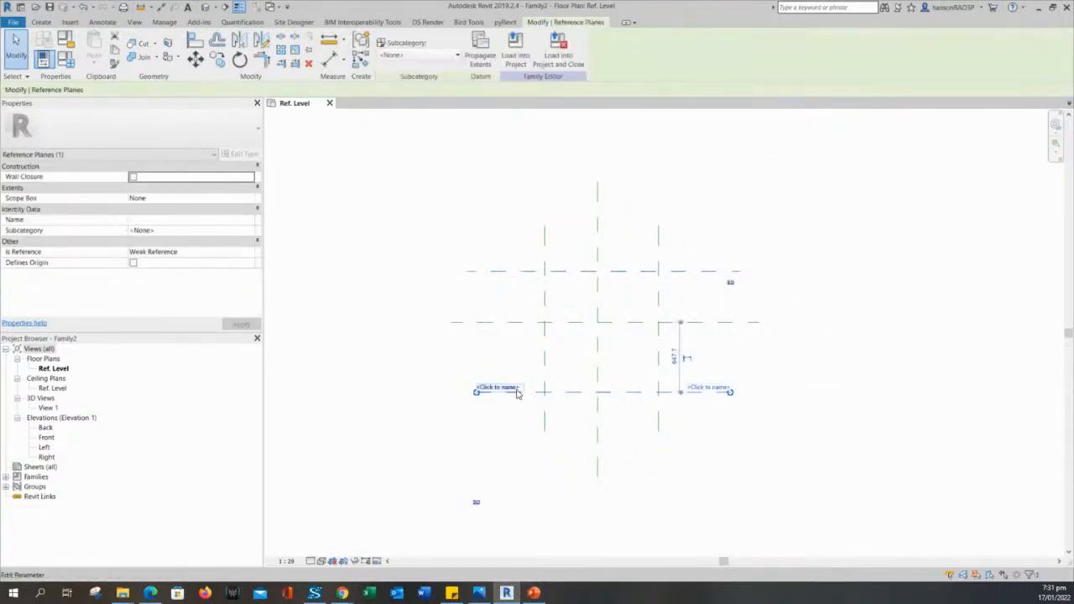
pyautogui.press('Escape')
# Select each new reference plane in turn to check its spacing from centre.
pyautogui.moveTo(724, 383); pyautogui.dragTo(705, 372, button='middle')
pyautogui.scroll(2, 545, 283)
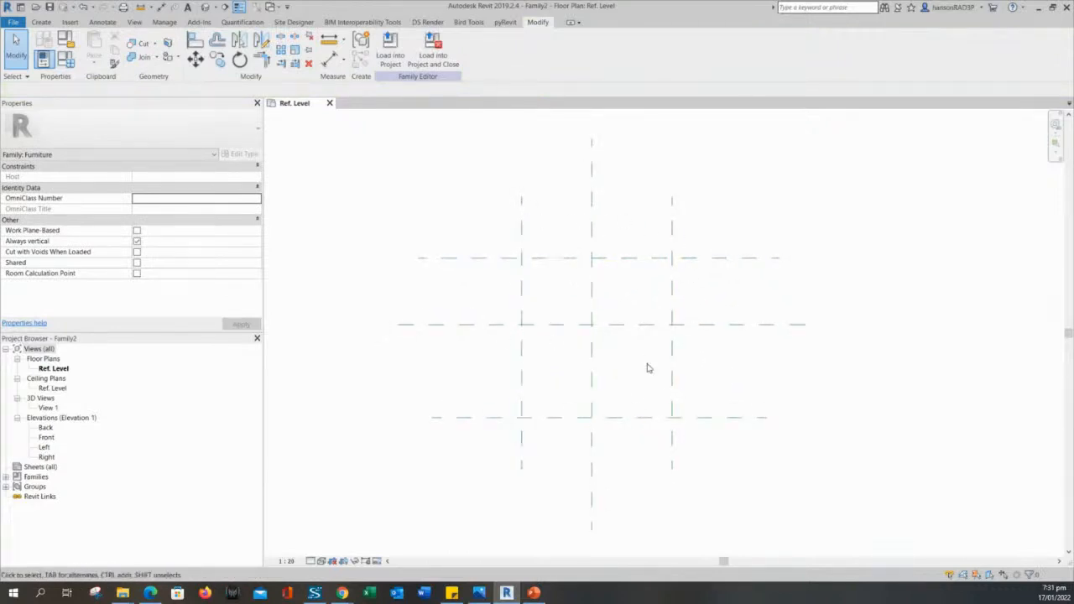
pyautogui.moveTo(523, 307); pyautogui.dragTo(523, 278, button='middle')
pyautogui.scroll(-1, 493, 224)
pyautogui.moveTo(507, 217); pyautogui.dragTo(515, 280, button='middle')
pyautogui.moveTo(516, 241); pyautogui.dragTo(485, 212, button='middle')
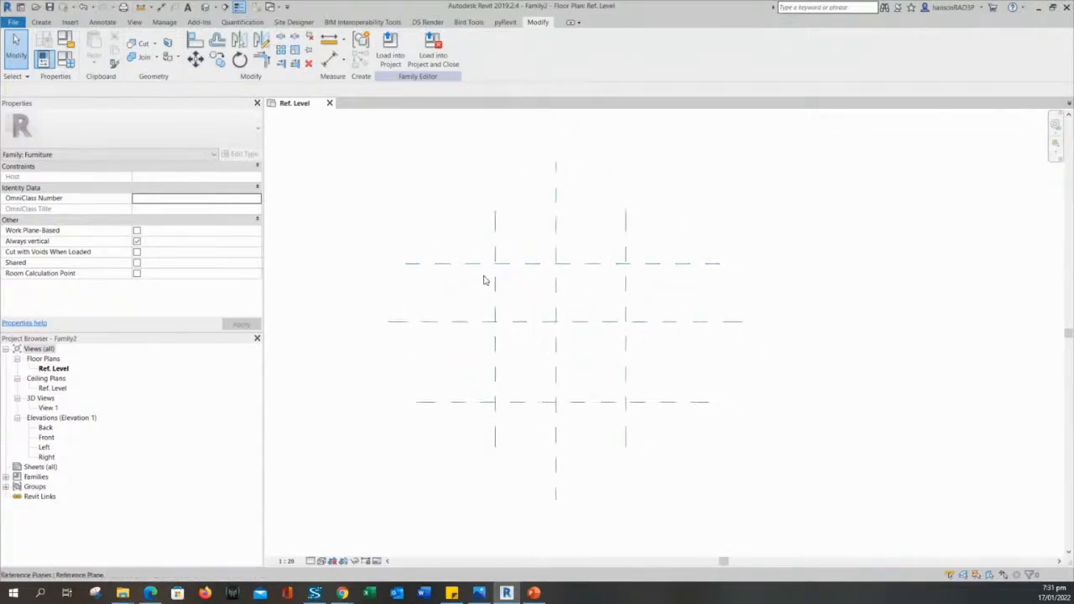
pyautogui.click(495, 220)
pyautogui.click(647, 263)
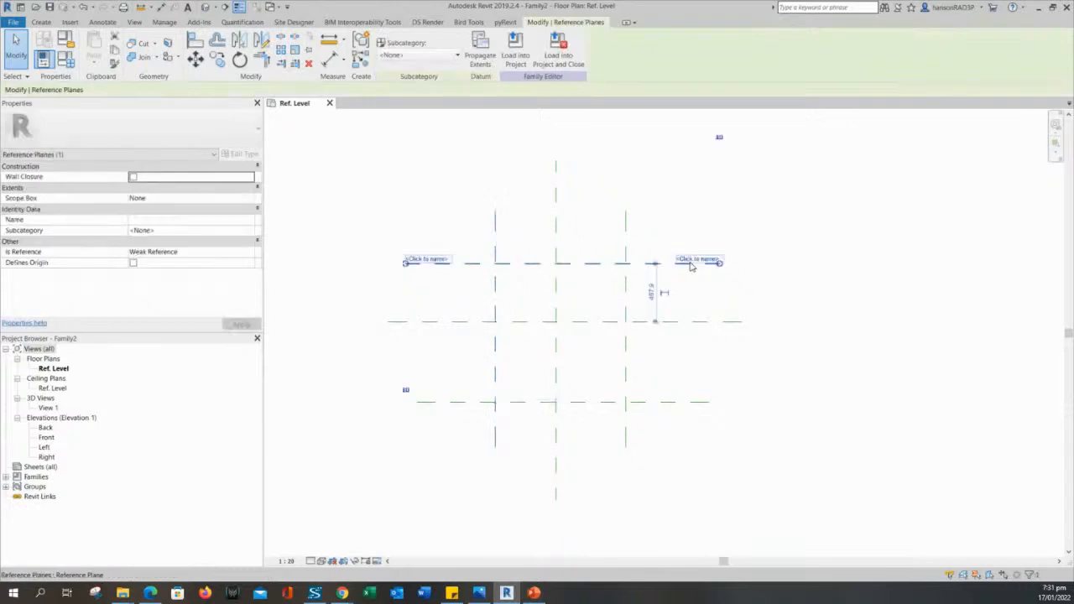
pyautogui.click(627, 376)
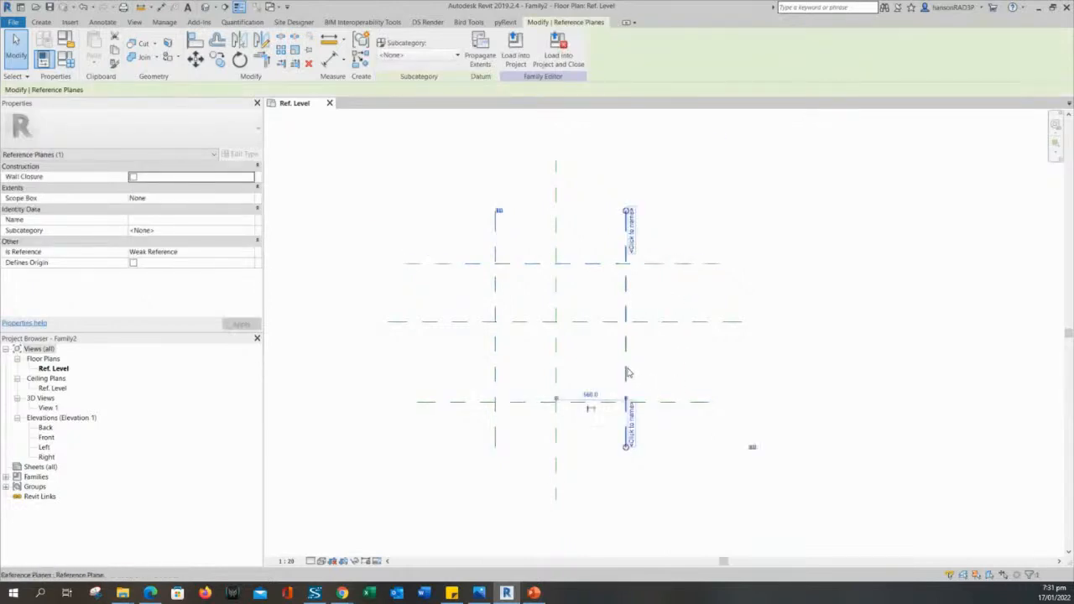
pyautogui.click(515, 407)
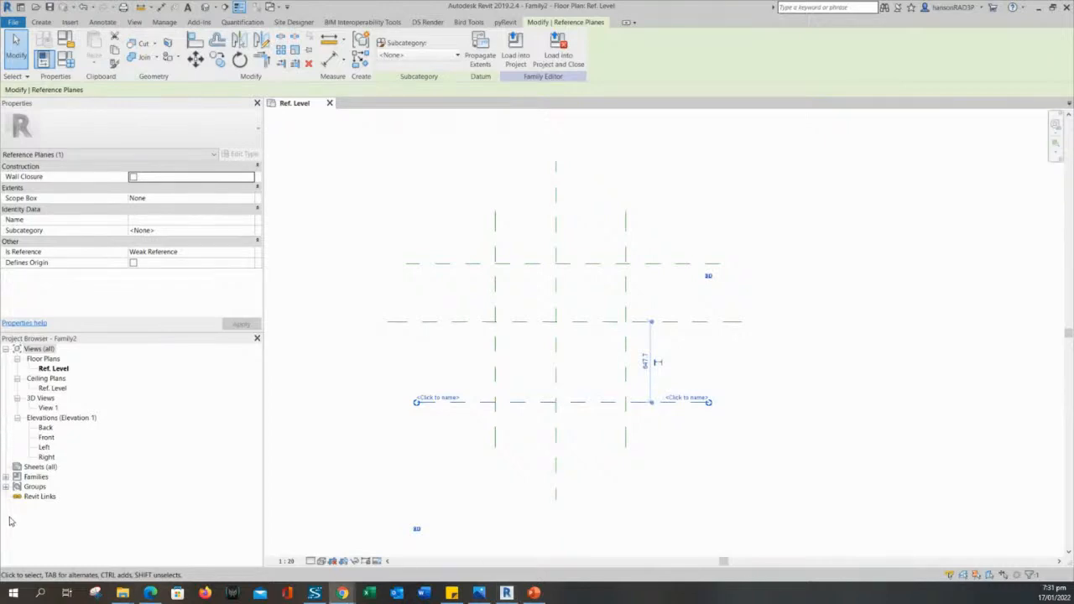
pyautogui.moveTo(698, 484); pyautogui.dragTo(708, 486, button='middle')
pyautogui.click(795, 439)
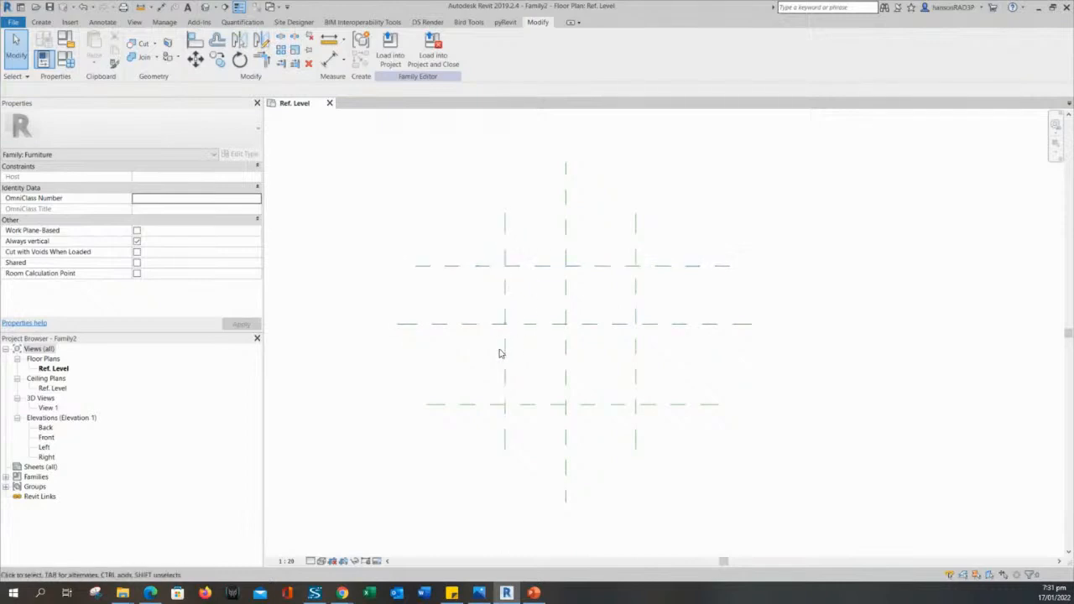
# Reframe the plan view and select Ref. Level in the Project Browser.
pyautogui.moveTo(806, 381); pyautogui.dragTo(840, 415, button='middle')
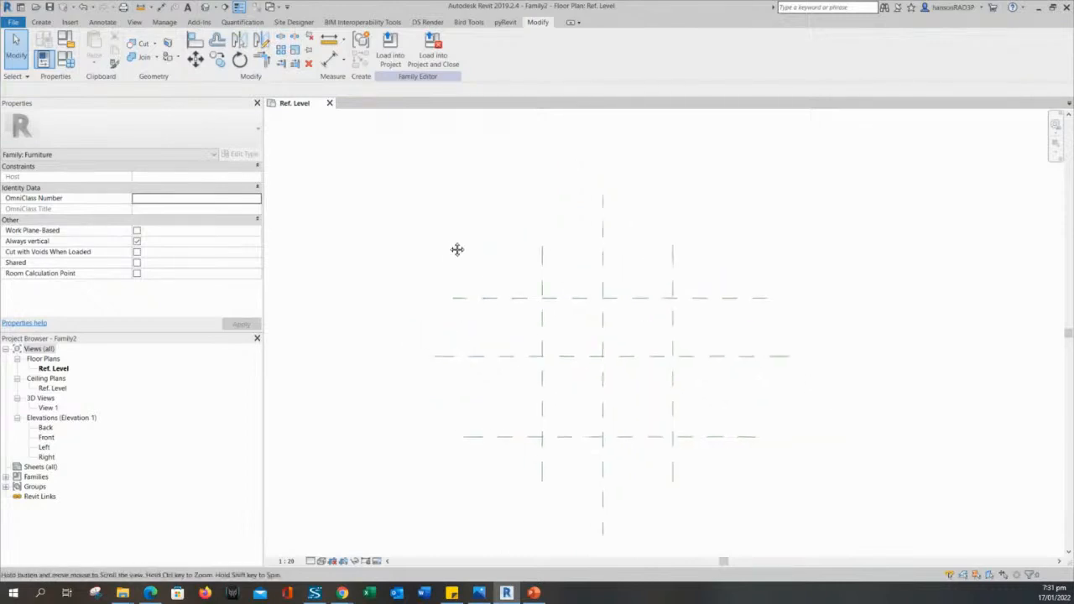
pyautogui.moveTo(475, 238); pyautogui.dragTo(448, 272, button='middle')
pyautogui.scroll(-2, 442, 269)
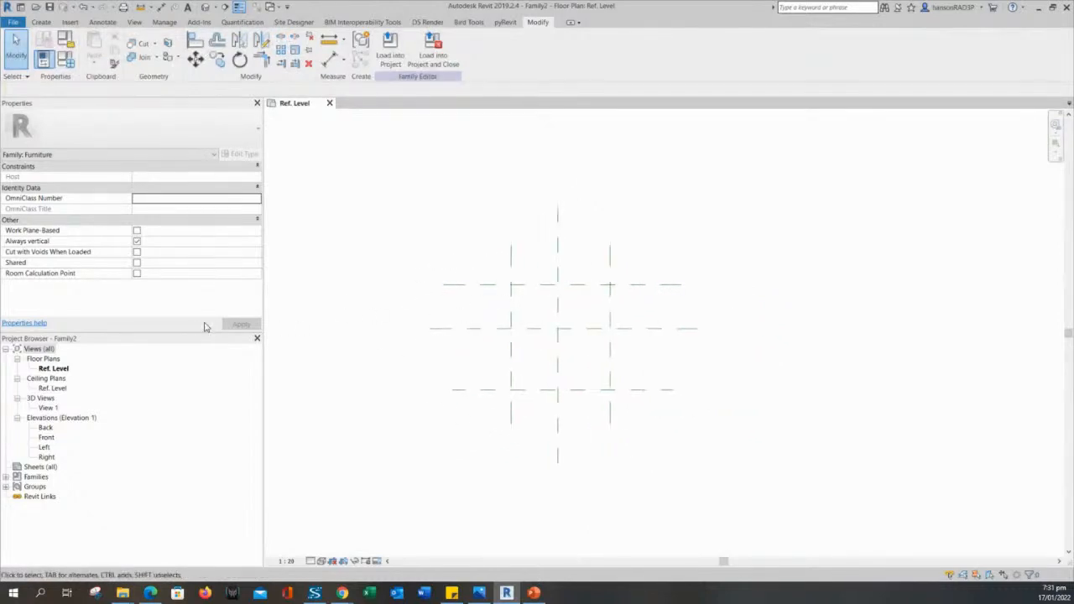
pyautogui.click(58, 370)
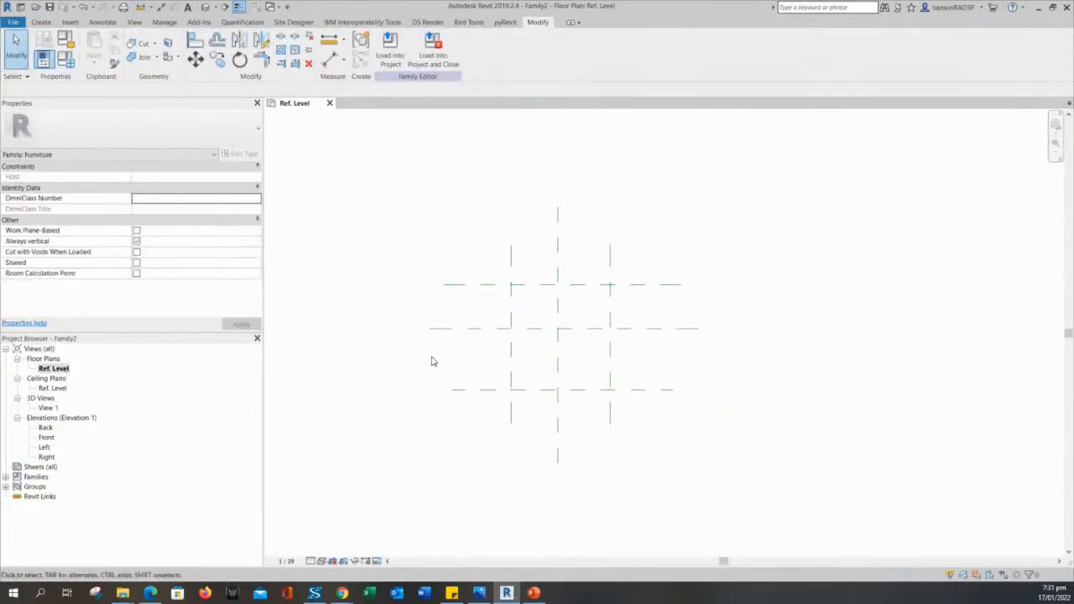
pyautogui.click(40, 371)
pyautogui.moveTo(396, 372); pyautogui.dragTo(429, 374, button='middle')
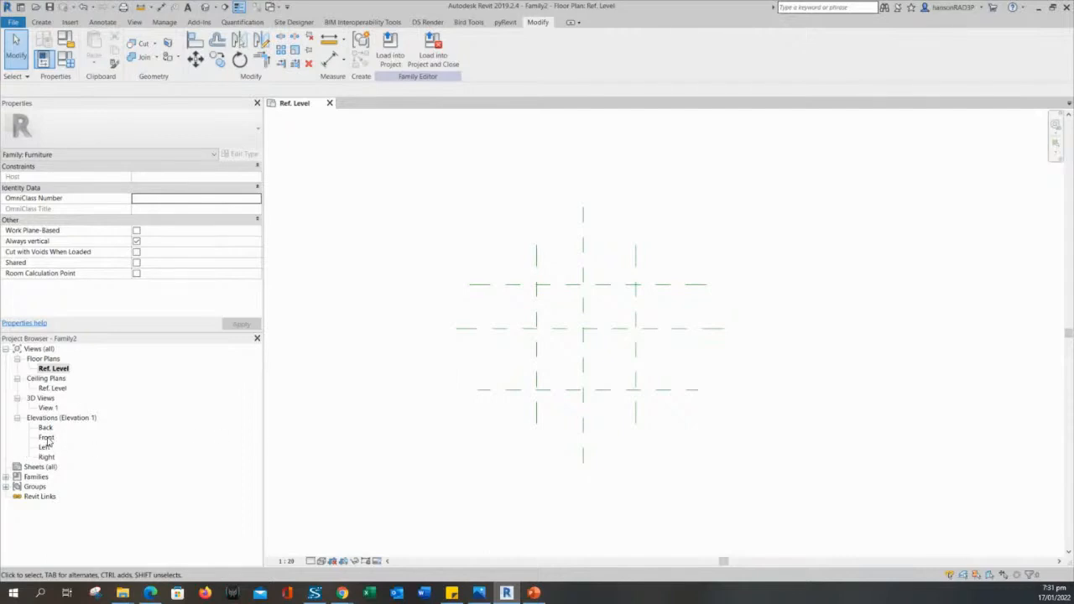
# Open the Front elevation and frame Ref. Level with its three vertical reference planes.
pyautogui.click(46, 438)
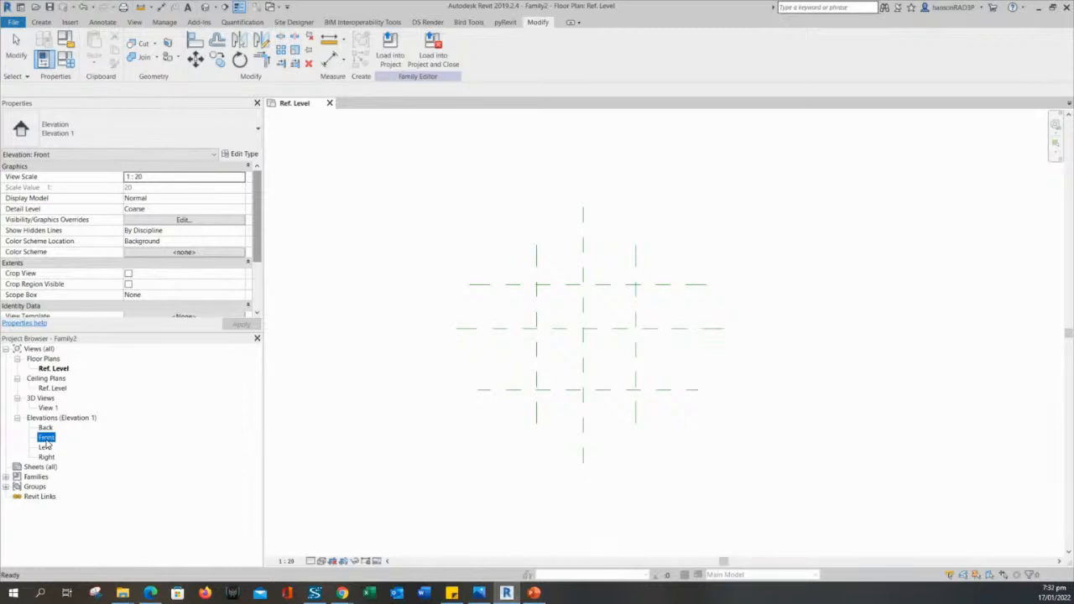
pyautogui.doubleClick(46, 439)
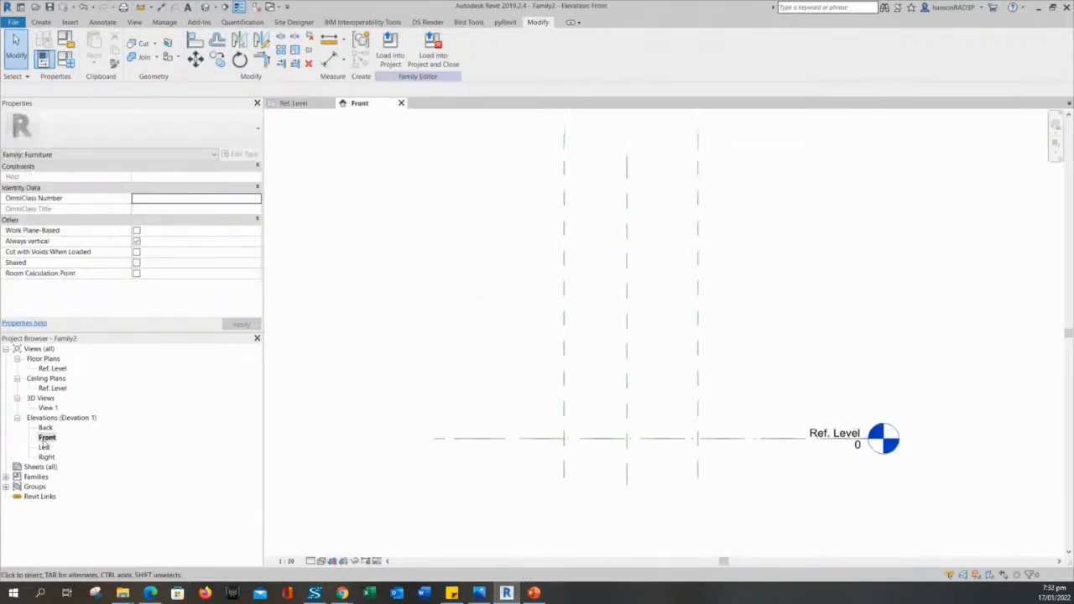
pyautogui.click(46, 438)
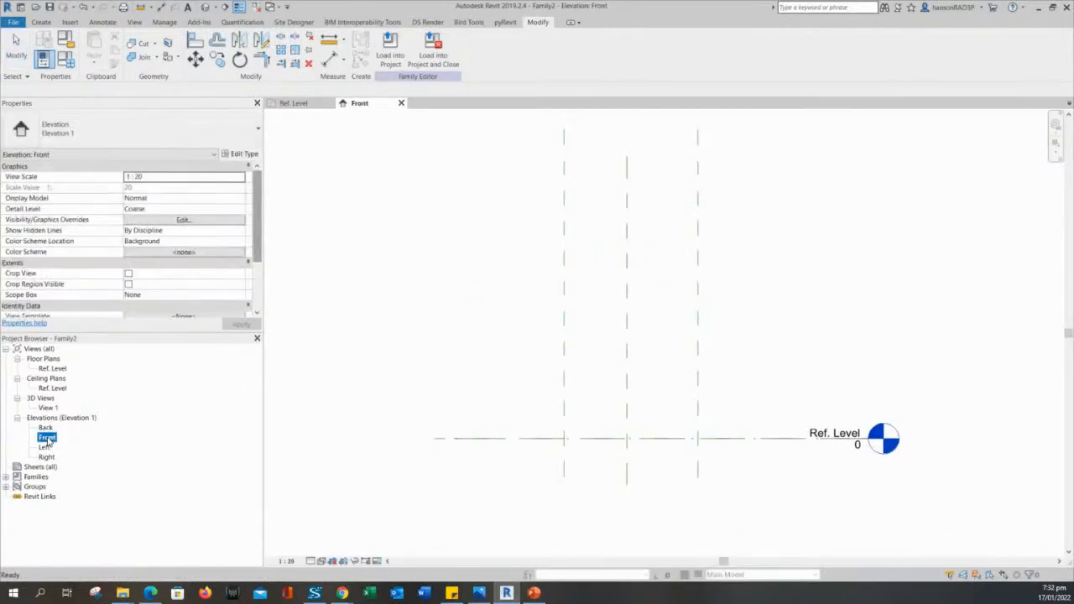
pyautogui.click(514, 398)
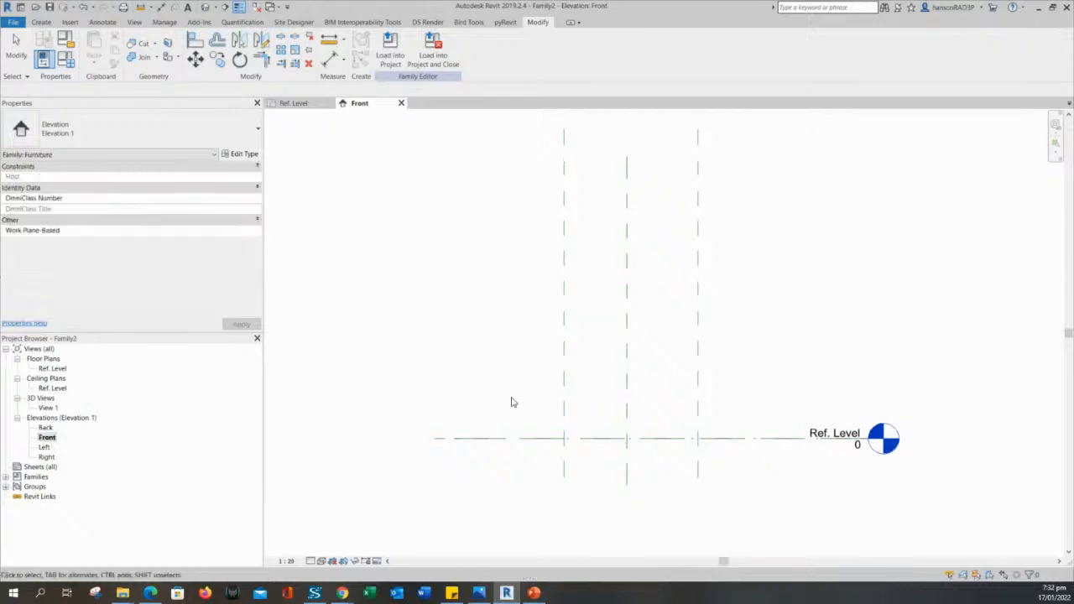
pyautogui.moveTo(497, 338); pyautogui.dragTo(513, 337, button='middle')
pyautogui.scroll(2, 838, 466)
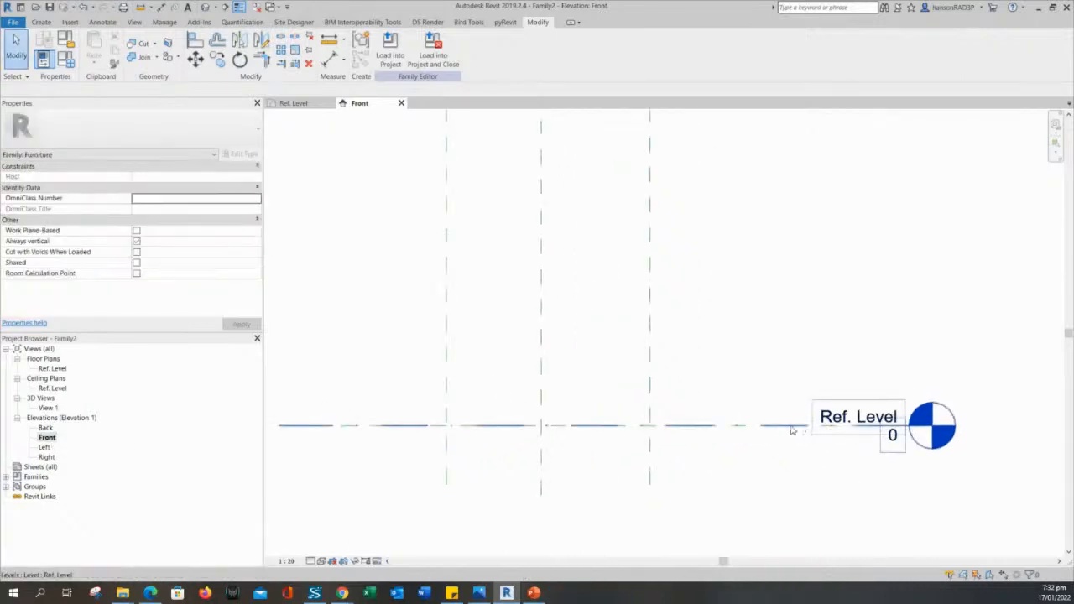
pyautogui.scroll(-1, 756, 428)
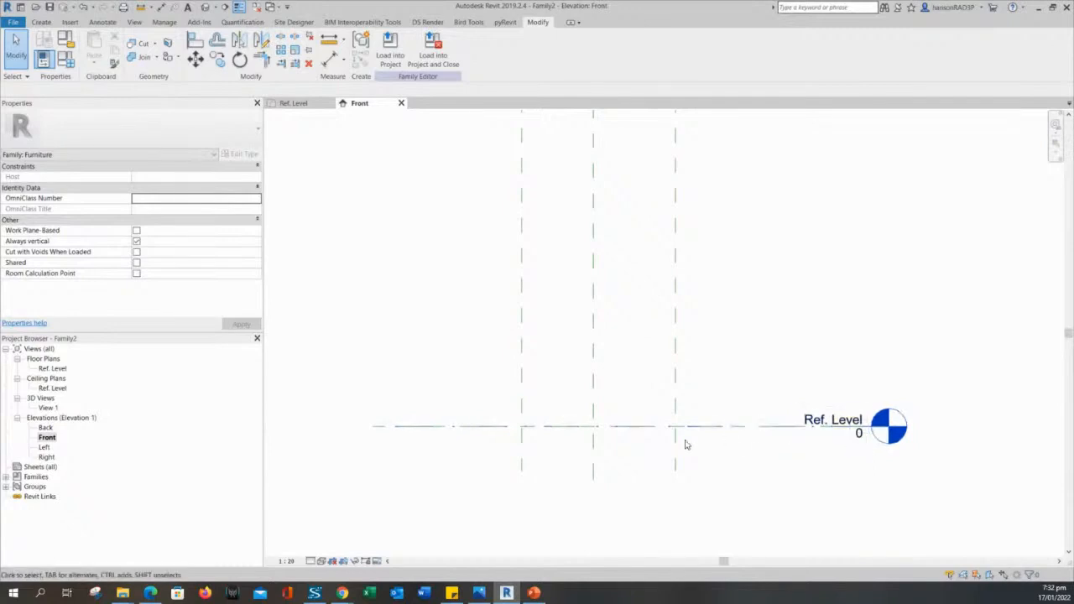
pyautogui.moveTo(724, 452); pyautogui.dragTo(729, 453, button='middle')
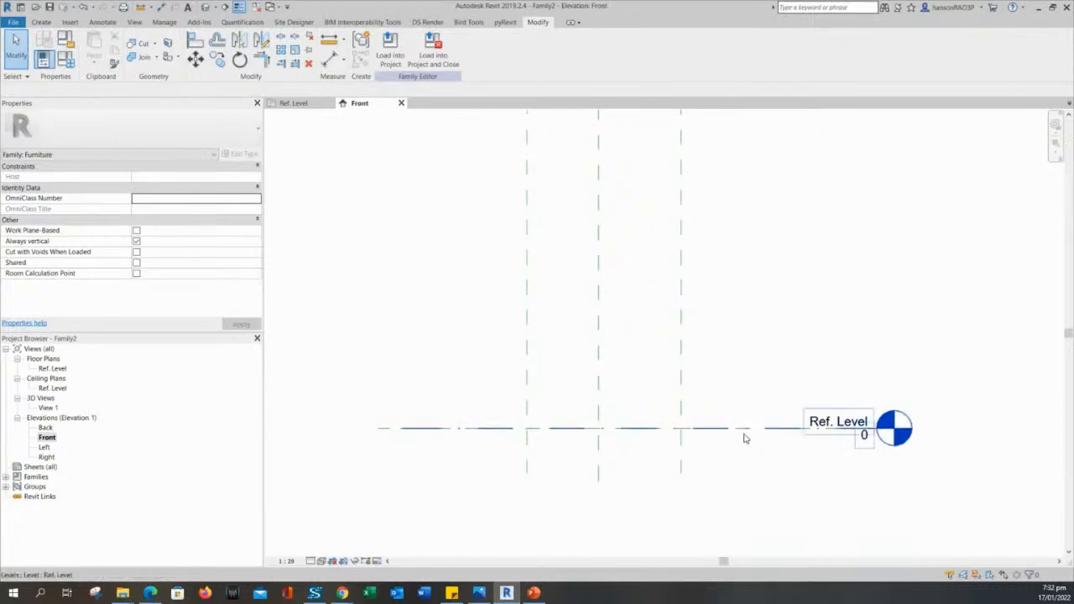
pyautogui.scroll(2, 745, 434)
pyautogui.scroll(1, 731, 332)
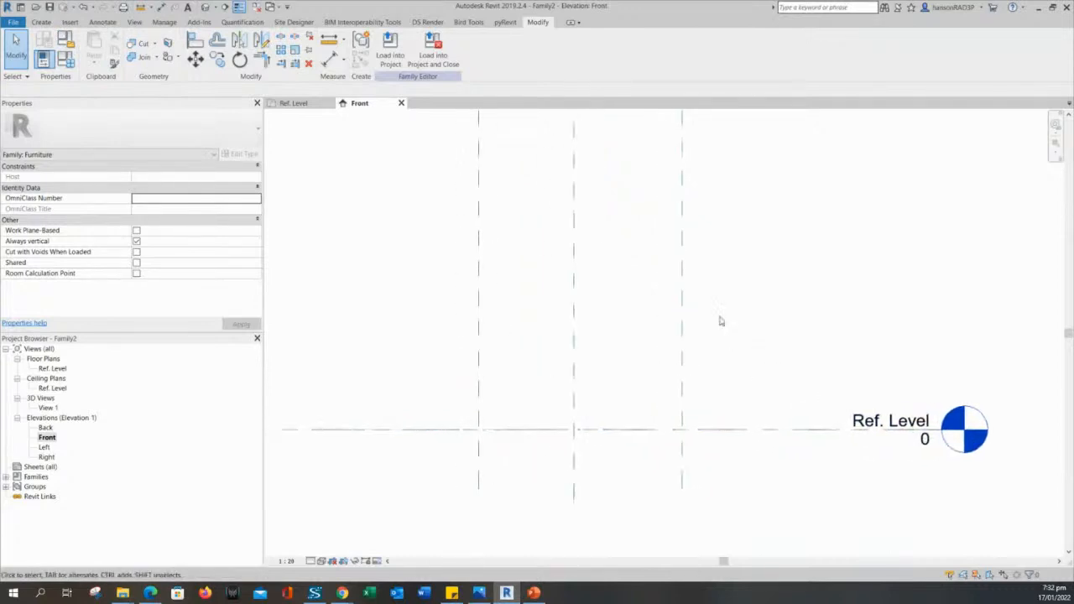
# Draw a horizontal reference plane above Ref. Level in the Front elevation for the height.
pyautogui.click(41, 21)
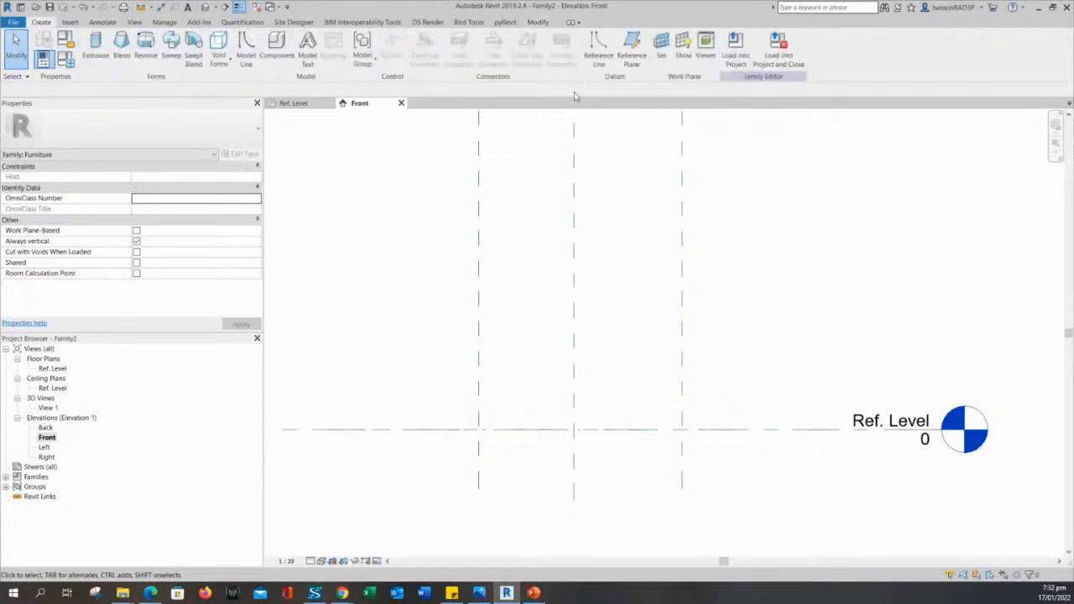
pyautogui.click(632, 49)
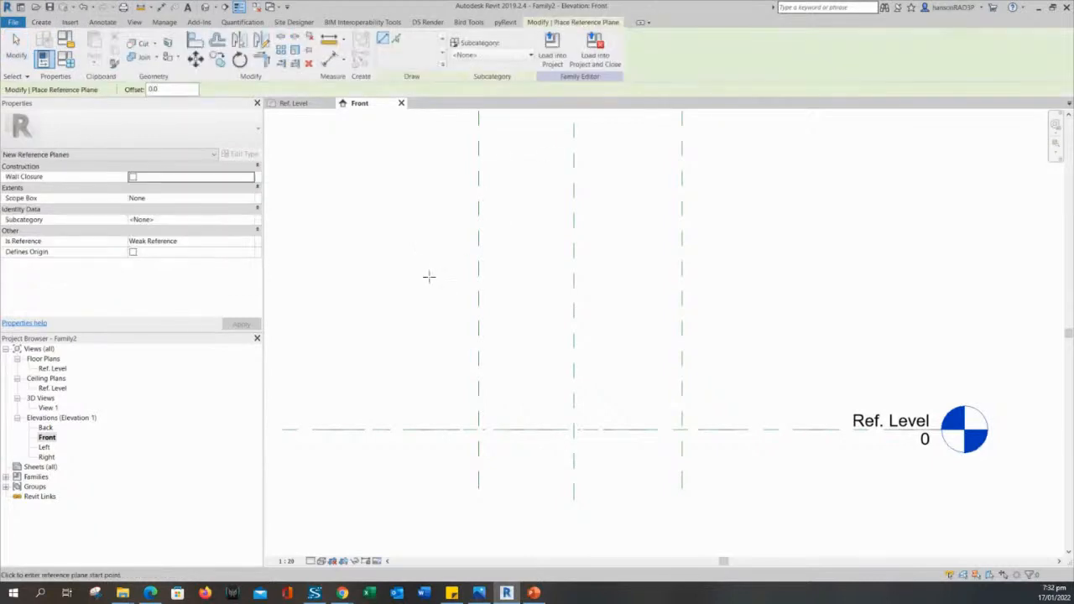
pyautogui.click(371, 284)
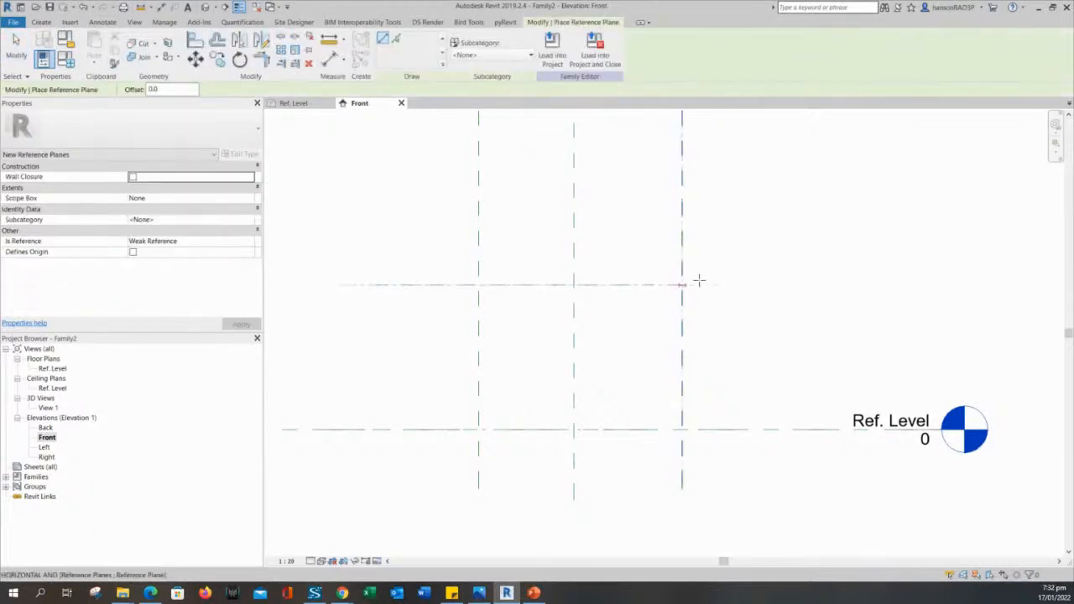
pyautogui.click(829, 286)
pyautogui.press('Escape')
pyautogui.press('Escape')
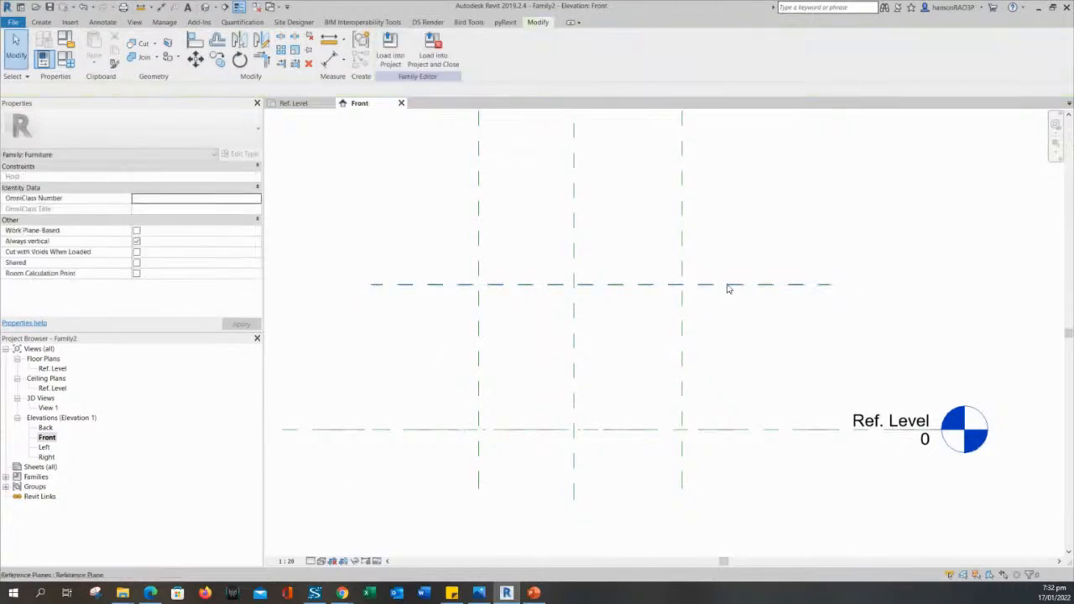
pyautogui.click(729, 286)
pyautogui.press('Escape')
pyautogui.click(744, 290)
pyautogui.press('Escape')
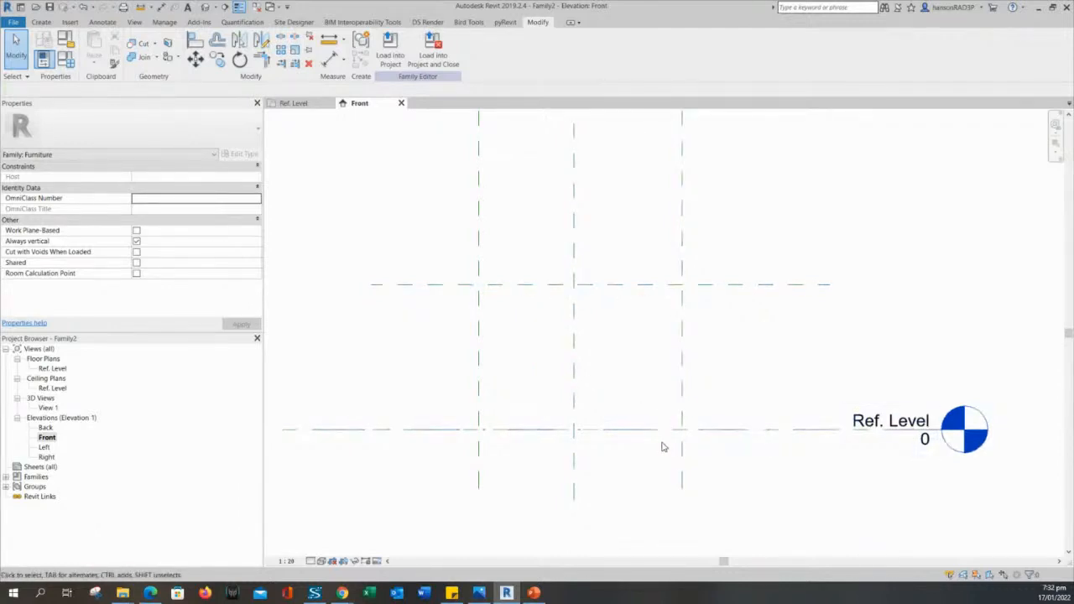
pyautogui.moveTo(674, 475); pyautogui.dragTo(671, 446, button='middle')
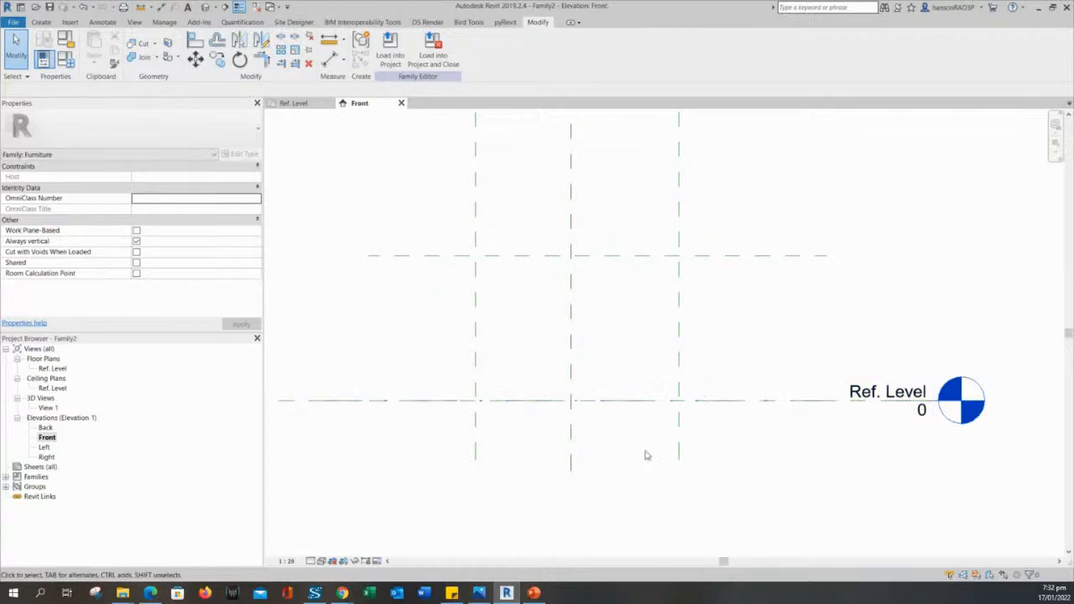
pyautogui.click(52, 370)
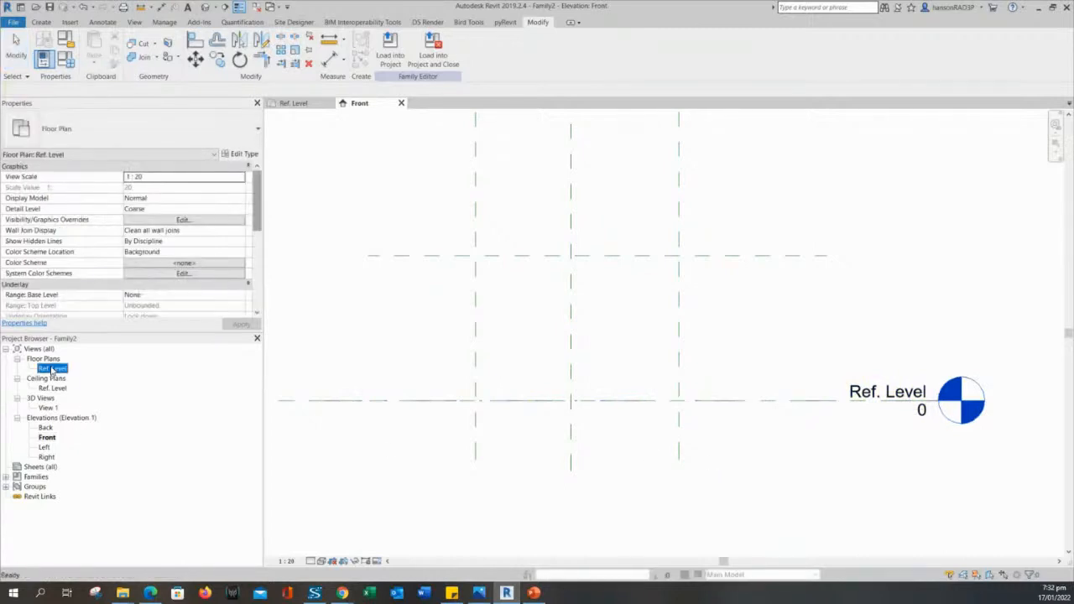
# Reopen the Ref. Level plan, frame the reference-plane grid, then switch to the PowerPoint slide.
pyautogui.doubleClick(52, 370)
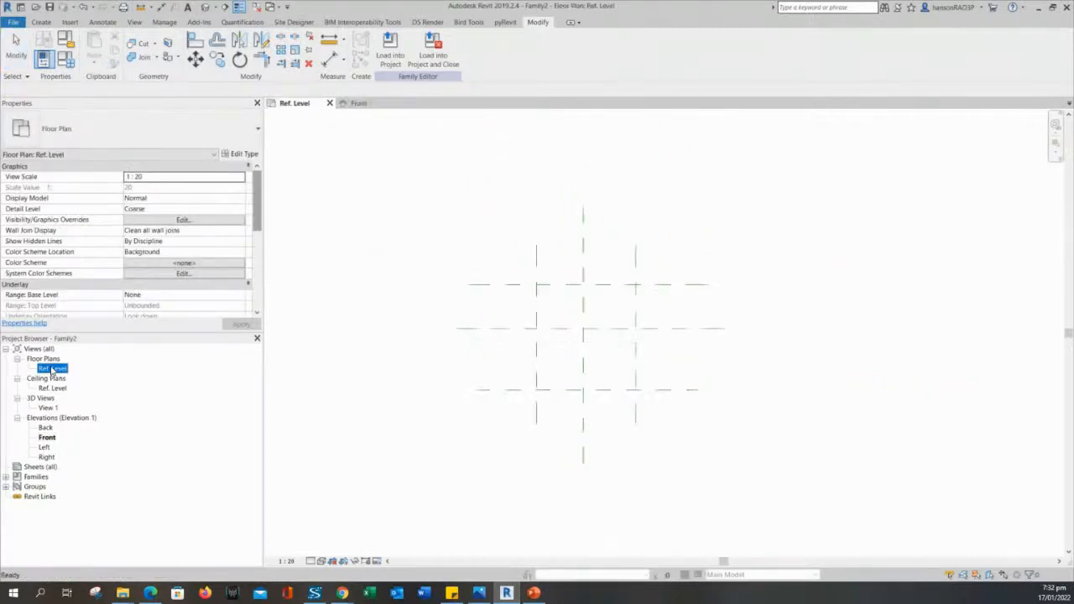
pyautogui.moveTo(743, 450); pyautogui.dragTo(749, 495, button='middle')
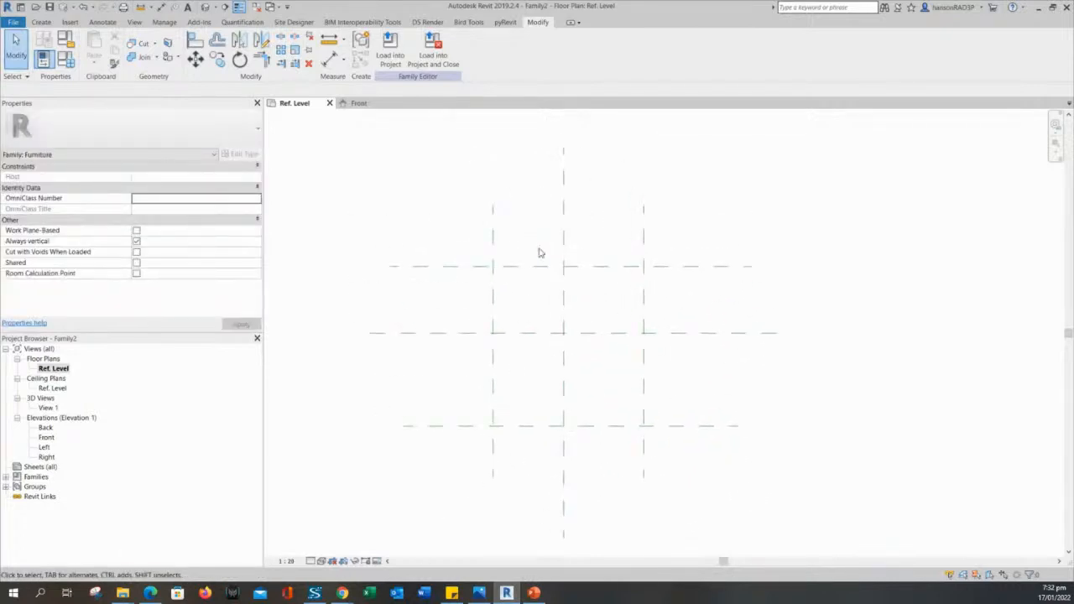
pyautogui.moveTo(614, 337); pyautogui.dragTo(635, 285, button='middle')
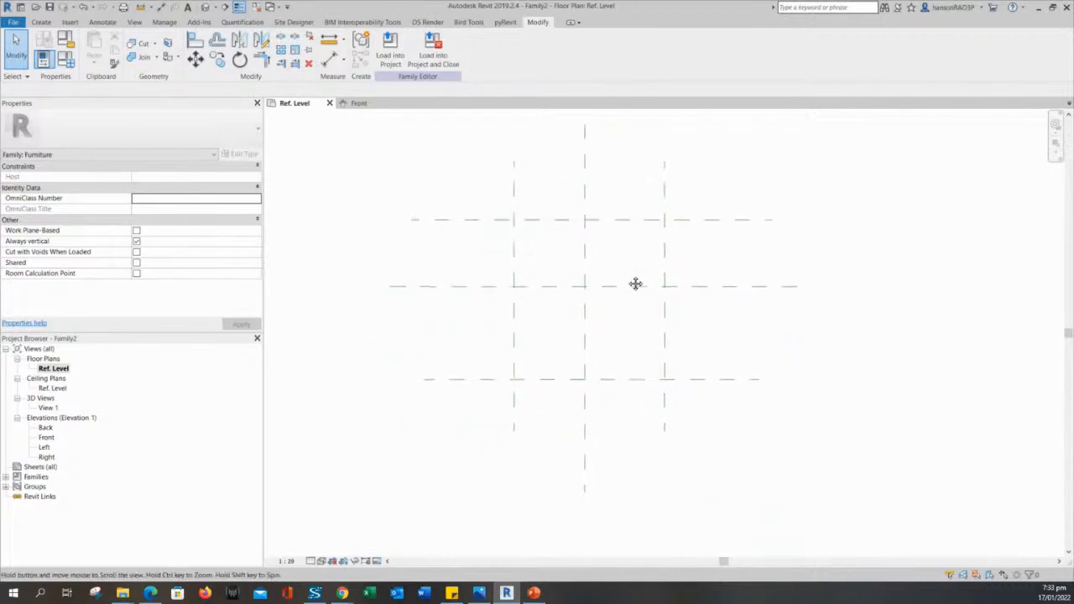
pyautogui.moveTo(660, 372); pyautogui.dragTo(669, 424, button='middle')
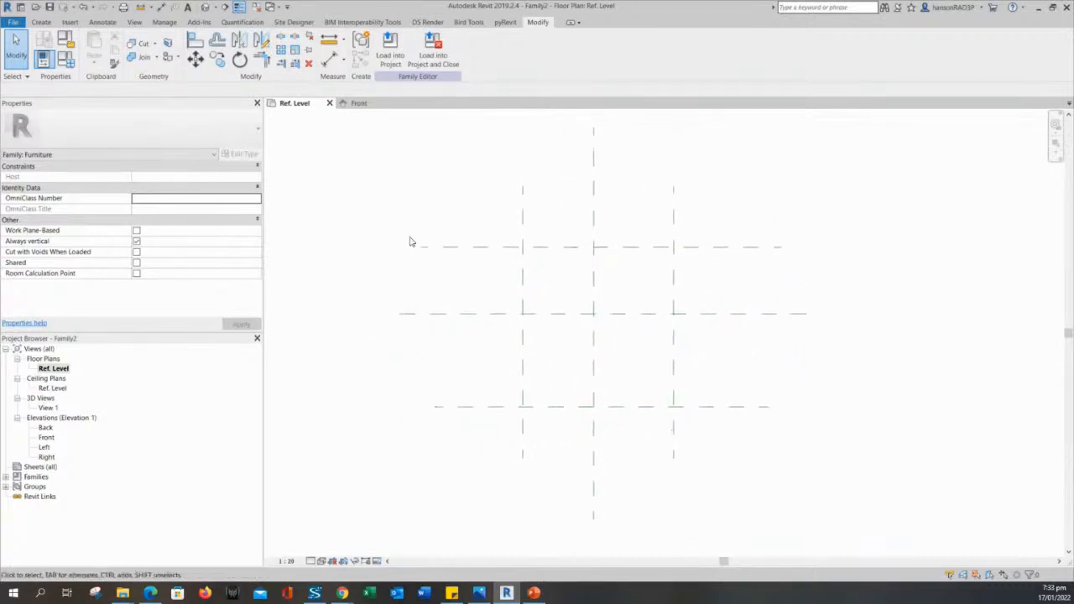
pyautogui.moveTo(573, 285); pyautogui.dragTo(561, 293, button='middle')
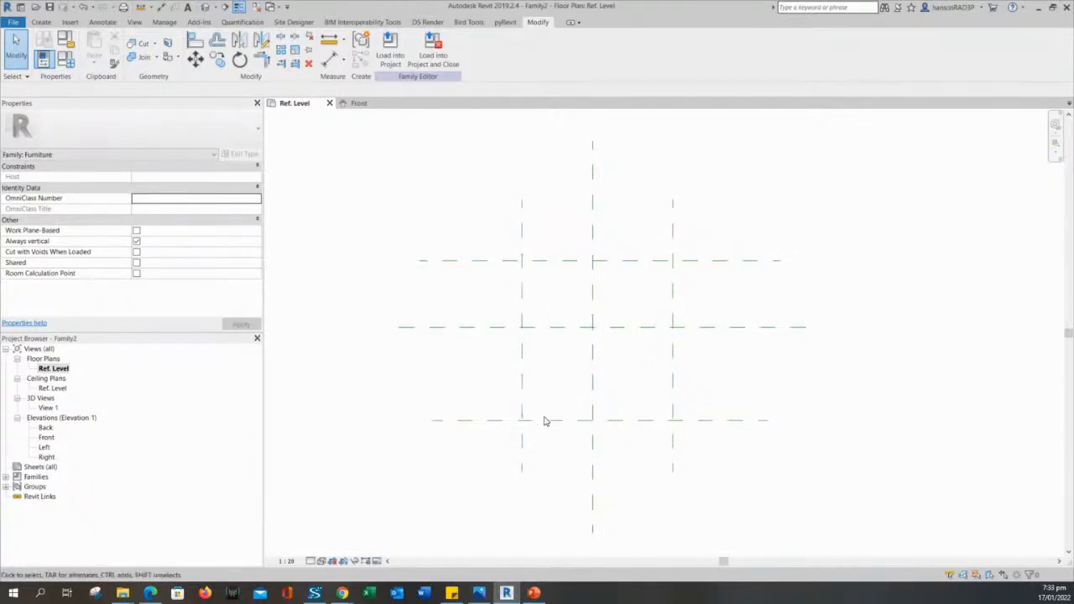
pyautogui.moveTo(487, 197); pyautogui.dragTo(510, 351, button='middle')
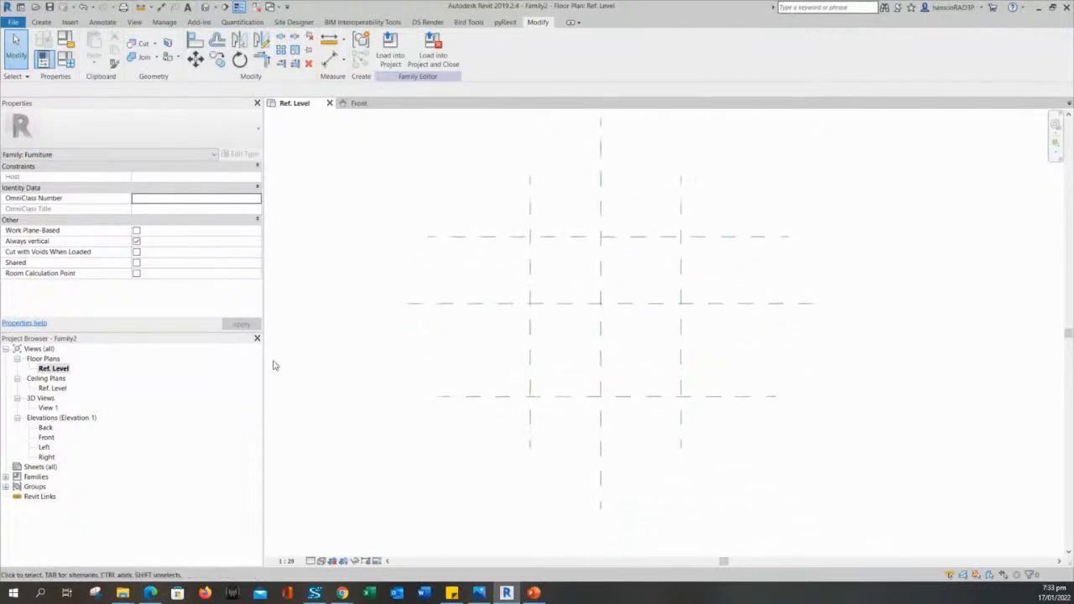
pyautogui.moveTo(446, 436); pyautogui.dragTo(446, 450, button='middle')
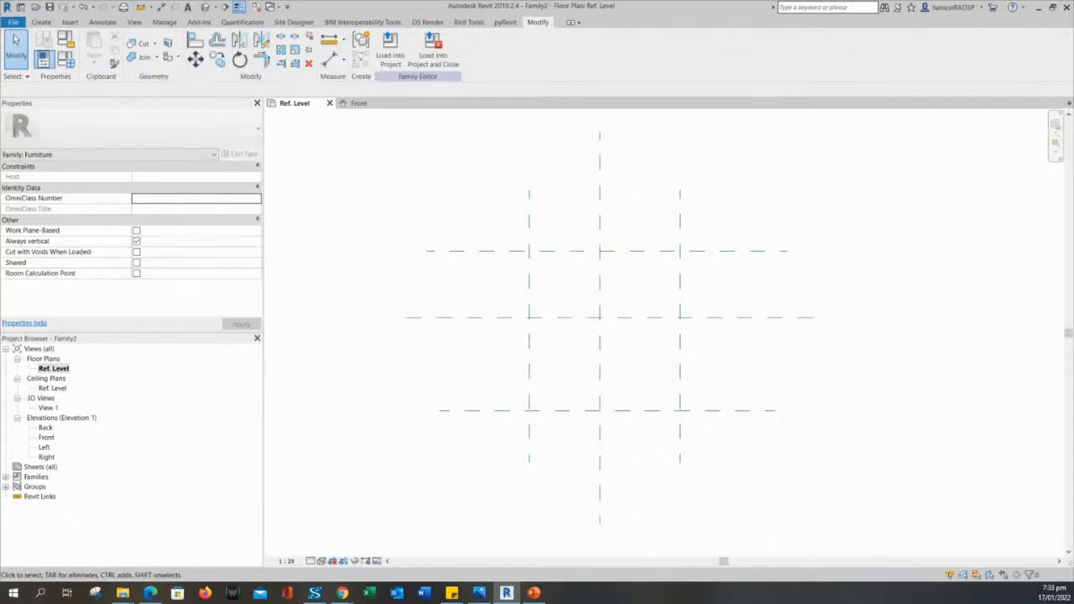
pyautogui.hotkey('alt', 'Tab')
# Highlight 'Dimensions and Parameters' on the steps slide, then minimise PowerPoint.
pyautogui.click(399, 329)
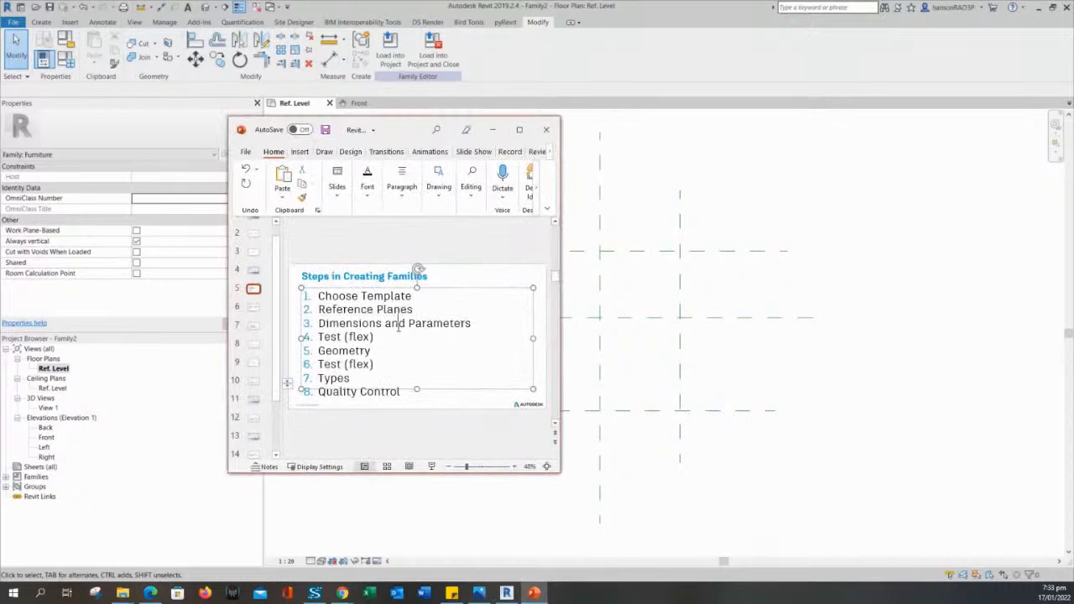
pyautogui.moveTo(320, 324); pyautogui.dragTo(474, 324)
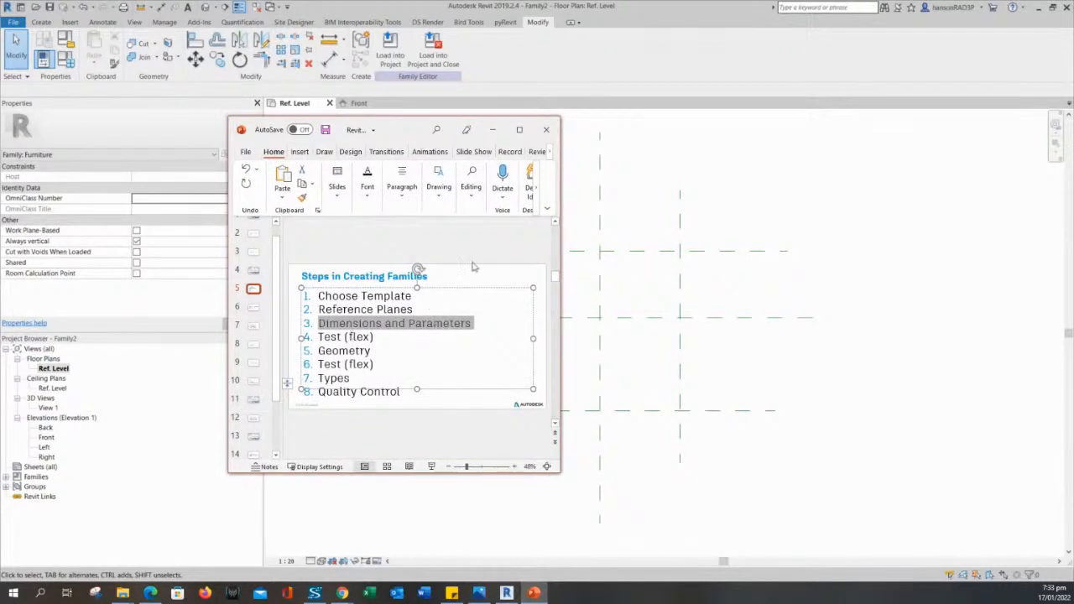
pyautogui.click(493, 129)
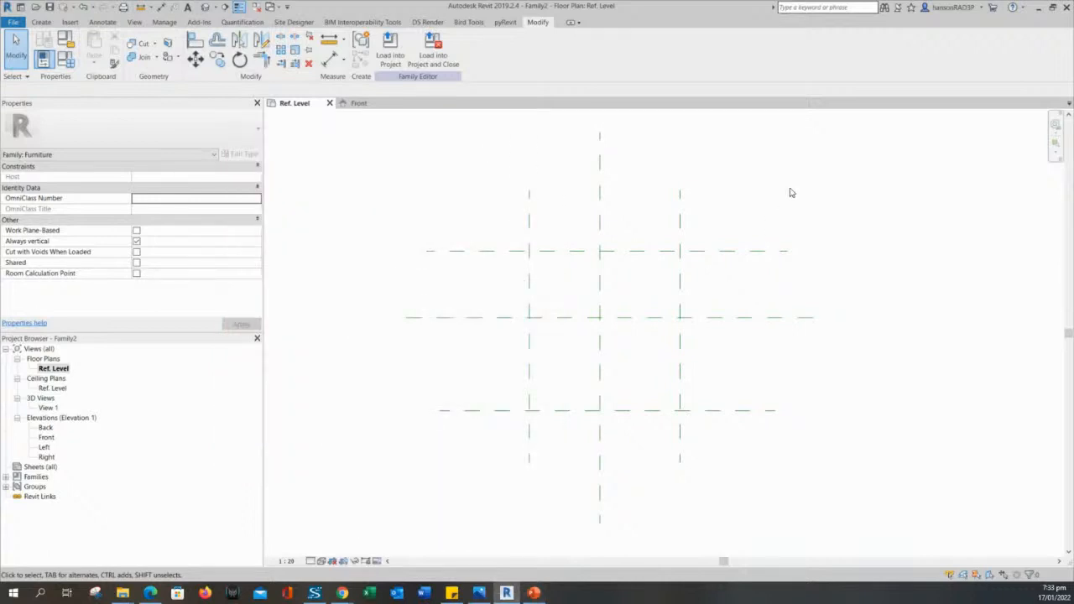
# Recentre the Ref. Level plan and start the Annotate > Aligned dimension tool.
pyautogui.moveTo(504, 195); pyautogui.dragTo(494, 228, button='middle')
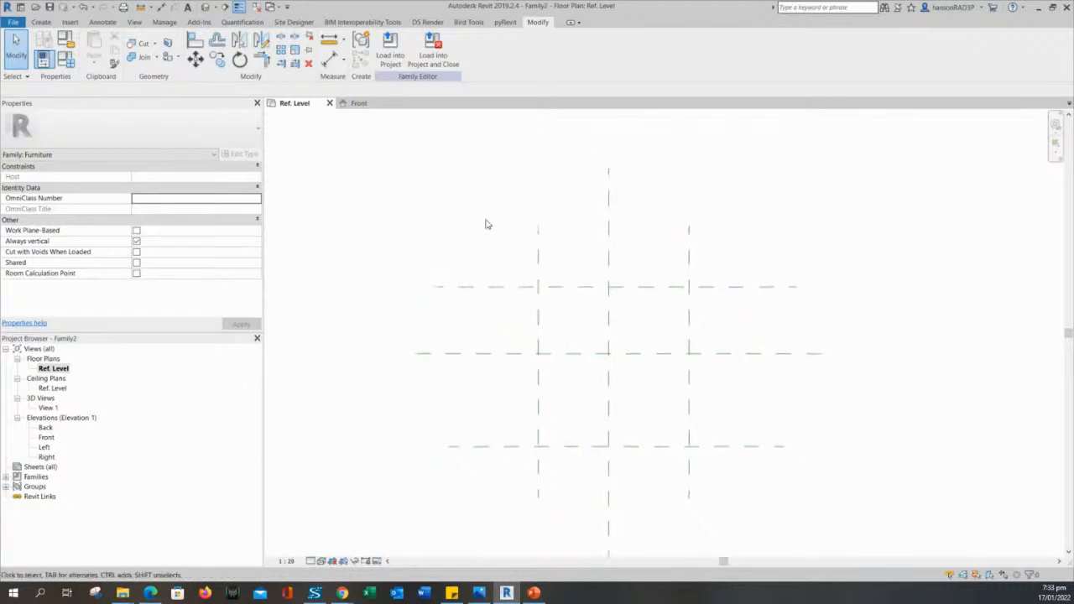
pyautogui.click(330, 59)
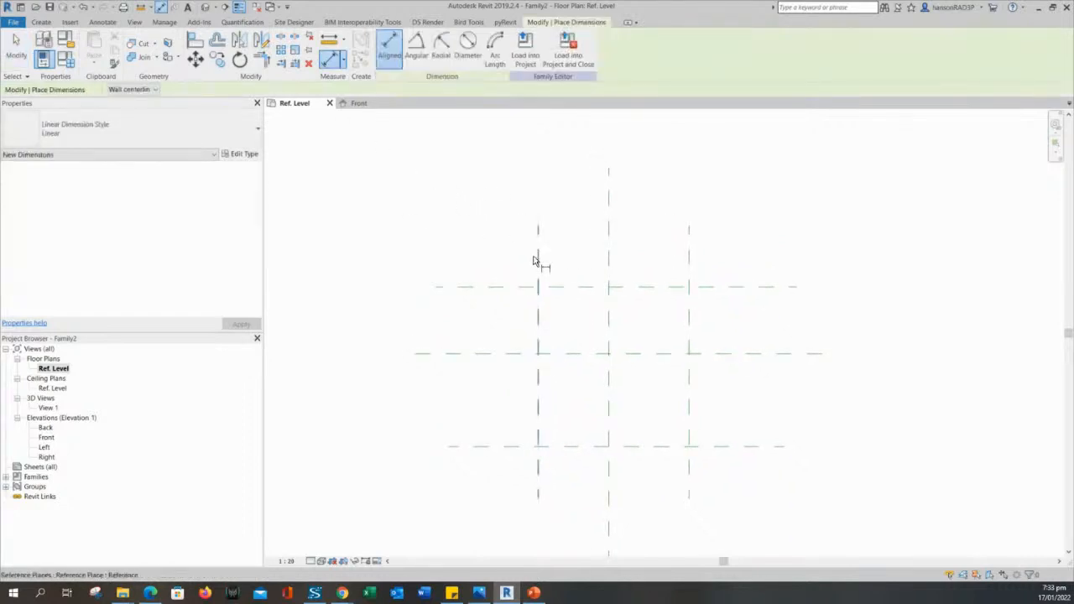
pyautogui.click(16, 46)
pyautogui.click(101, 23)
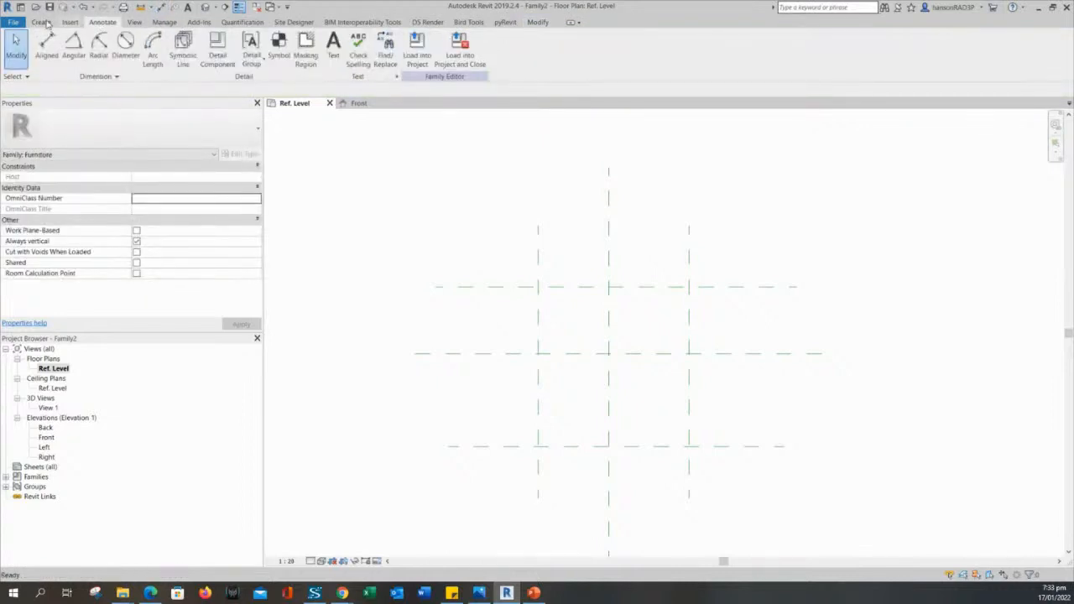
pyautogui.click(44, 47)
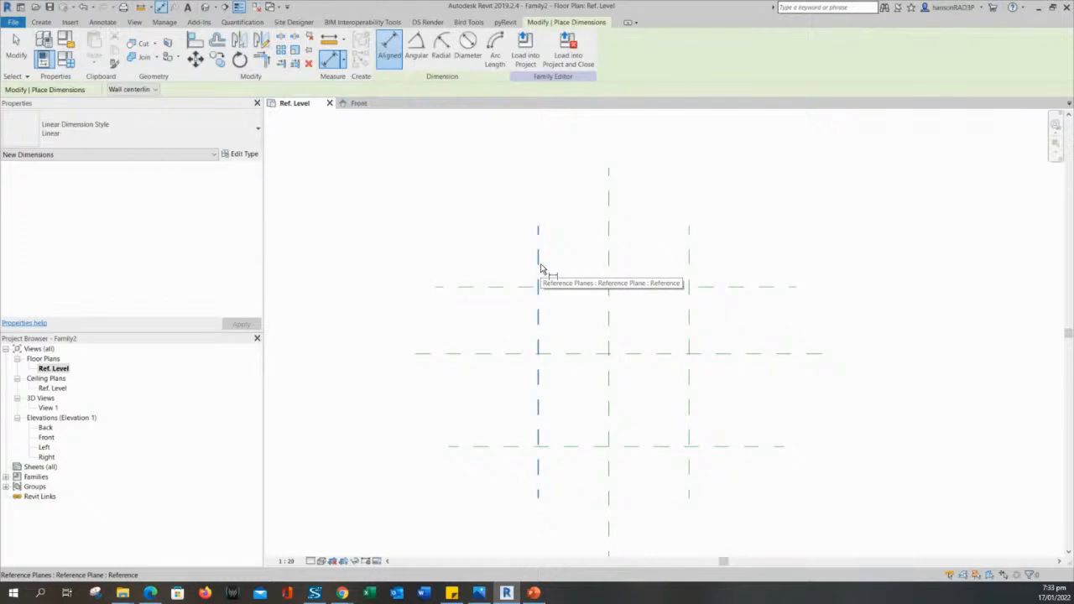
# Place an aligned dimension across the left, centre and right vertical reference planes (491, 560).
pyautogui.click(540, 269)
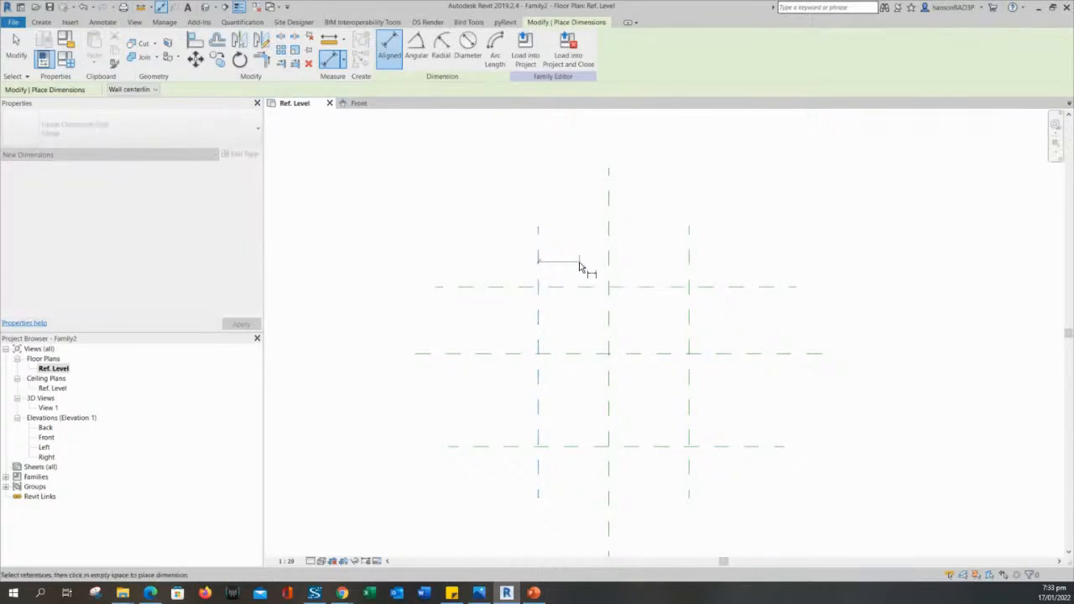
pyautogui.click(610, 270)
pyautogui.click(690, 263)
pyautogui.click(681, 210)
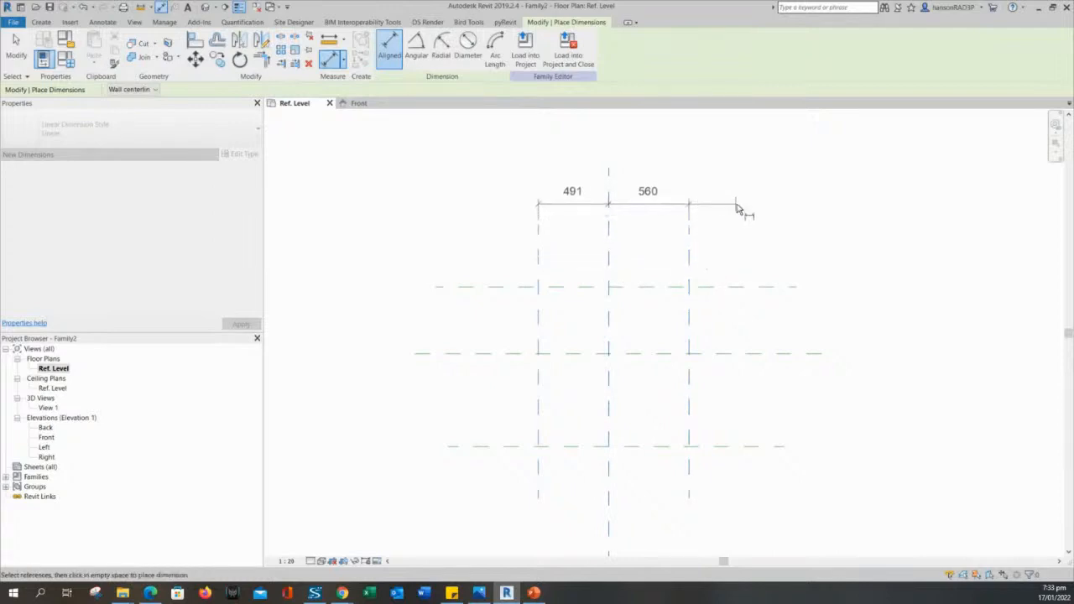
# Toggle the vertical-plane dimension to EQ so both spacings read EQ.
pyautogui.moveTo(762, 240); pyautogui.dragTo(799, 283, button='middle')
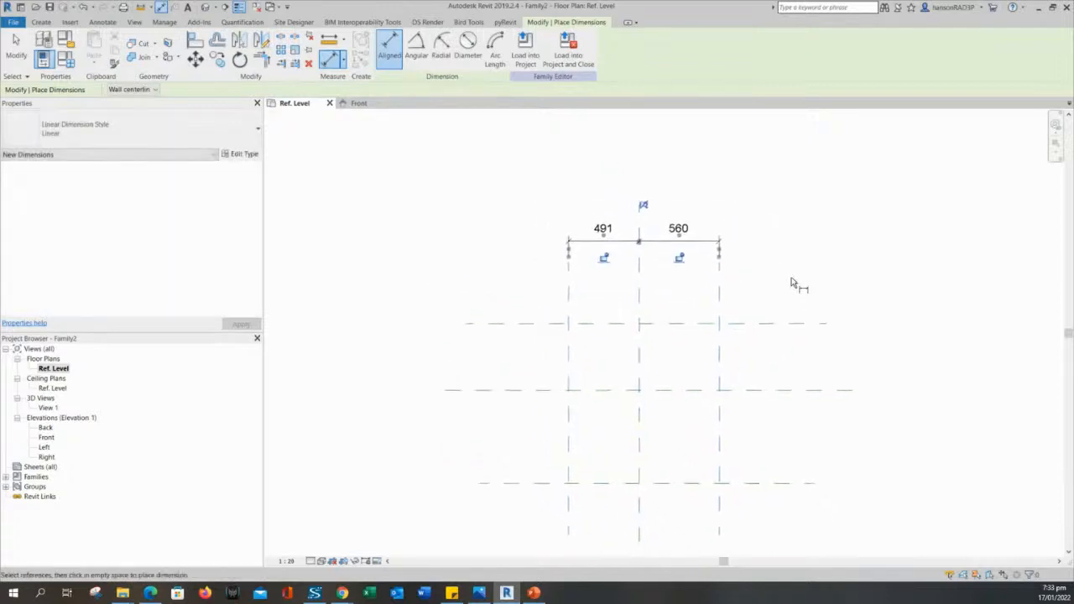
pyautogui.moveTo(513, 308); pyautogui.dragTo(506, 283, button='middle')
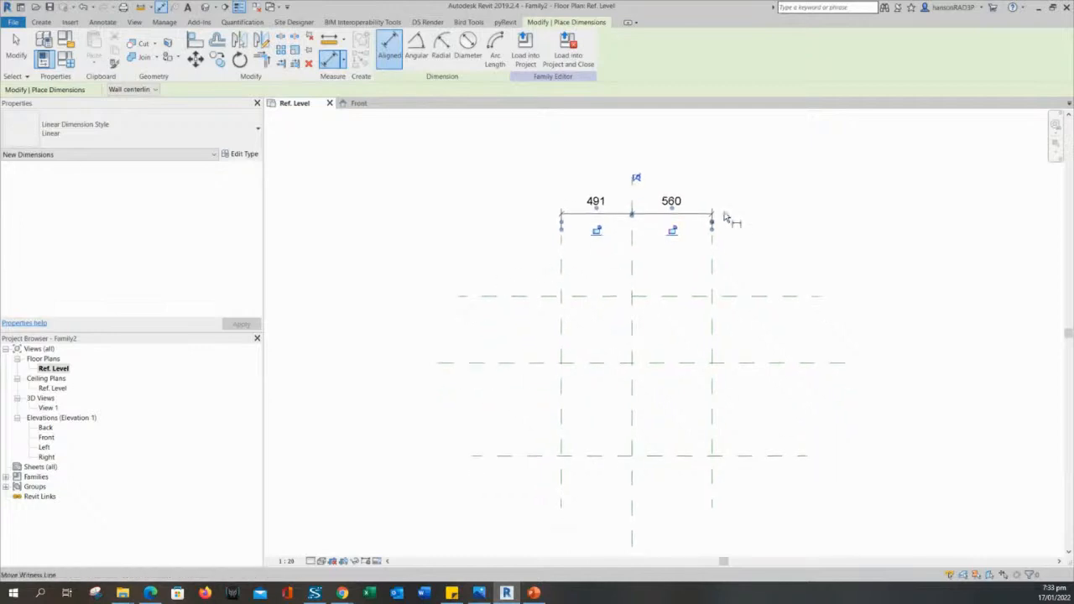
pyautogui.scroll(2, 728, 217)
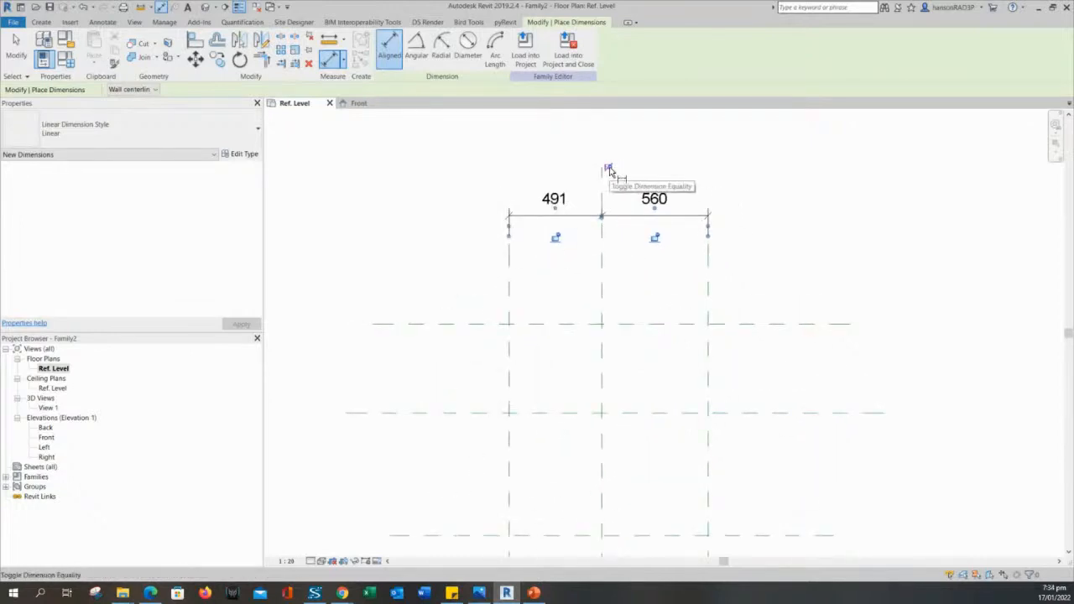
pyautogui.click(610, 171)
pyautogui.scroll(-2, 781, 257)
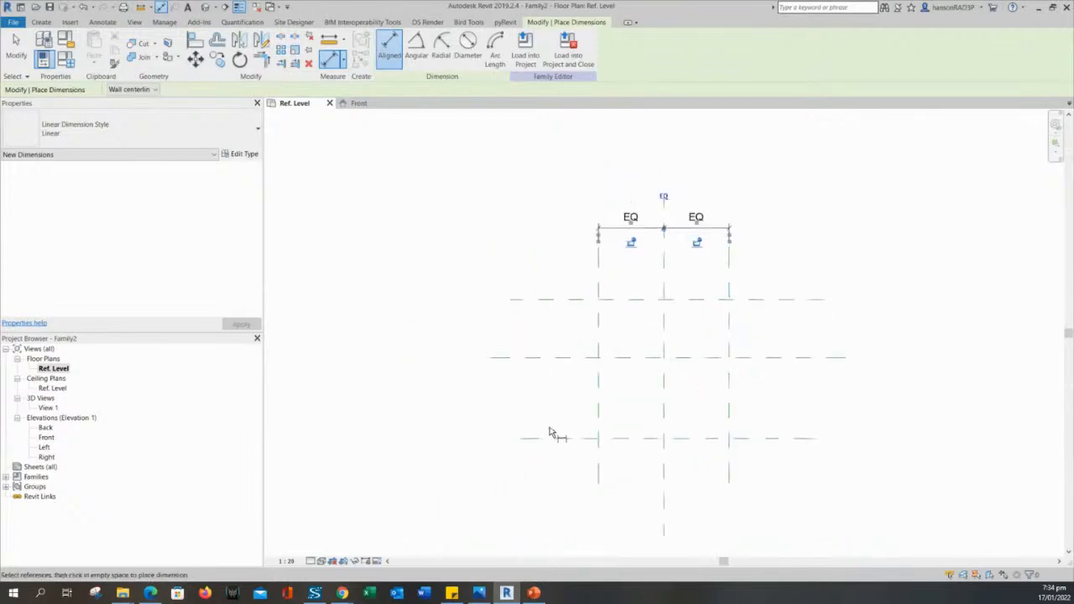
pyautogui.moveTo(336, 342); pyautogui.dragTo(497, 340, button='middle')
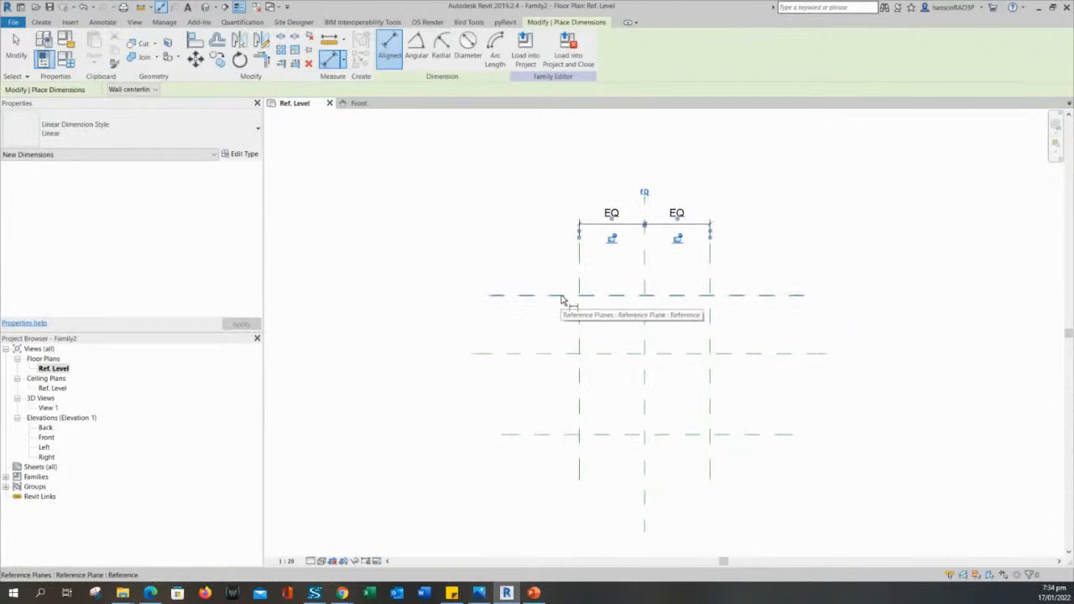
# Dimension the top, middle and bottom horizontal reference planes and toggle them to EQ.
pyautogui.click(559, 300)
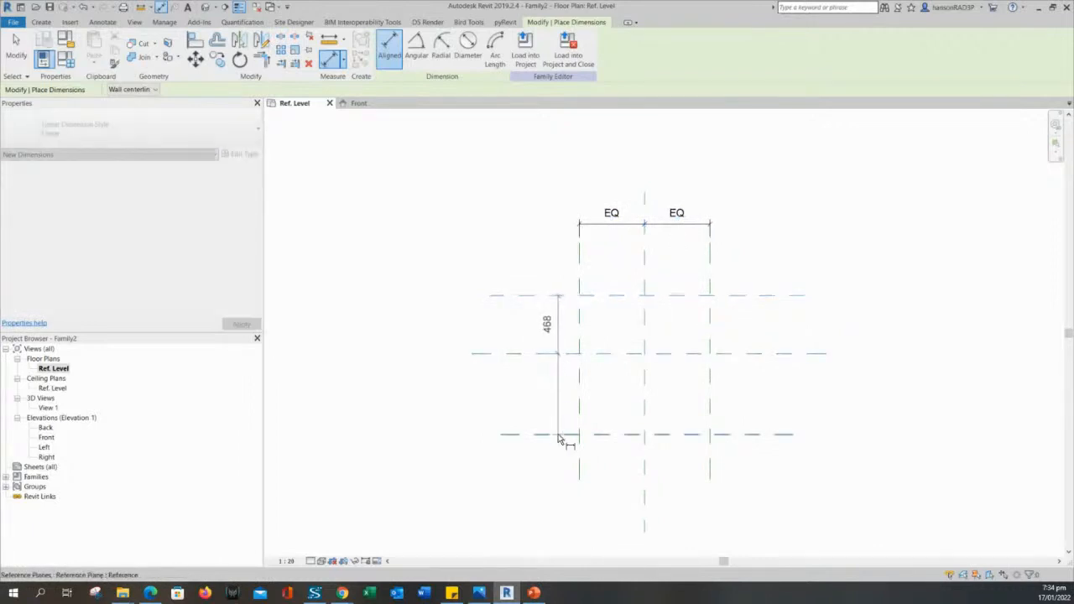
pyautogui.click(564, 435)
pyautogui.click(525, 420)
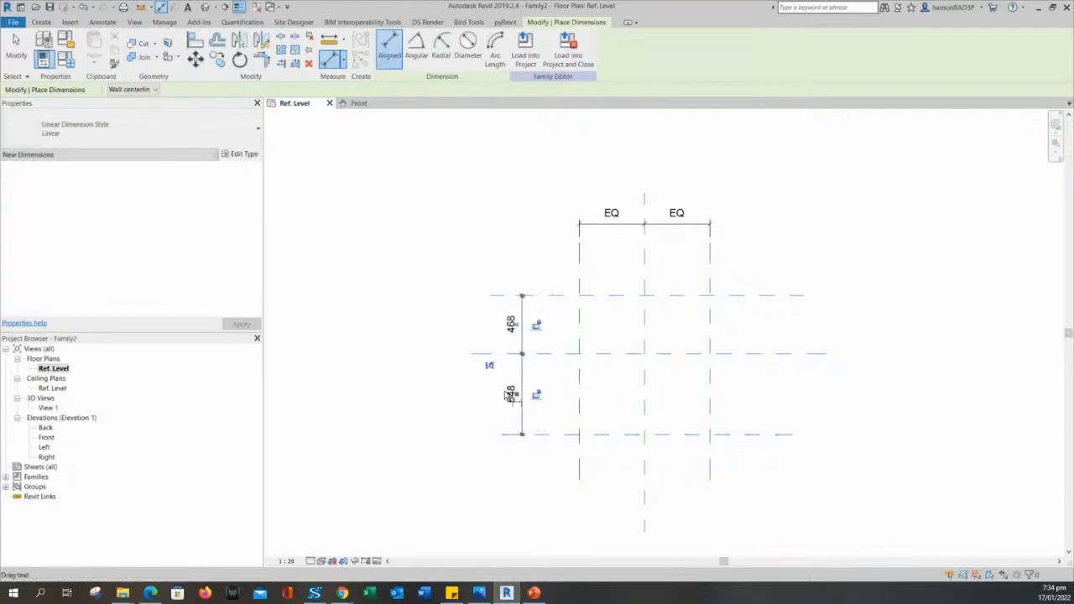
pyautogui.click(490, 366)
pyautogui.scroll(1, 470, 269)
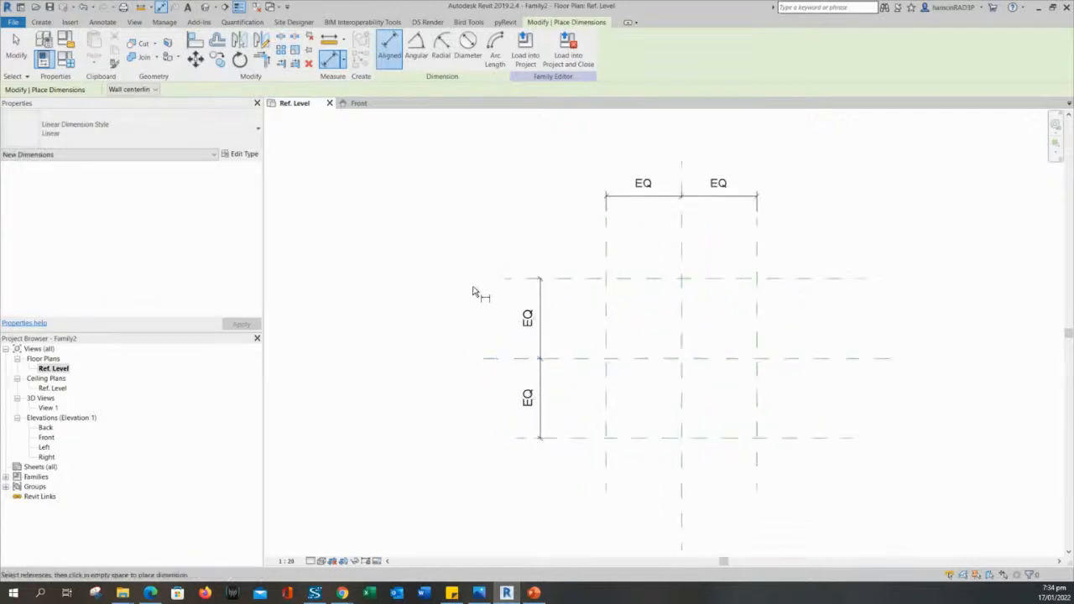
pyautogui.press('Escape')
pyautogui.press('Escape')
# Drag the top horizontal reference plane to check the planes flex symmetrically.
pyautogui.moveTo(493, 304)
pyautogui.mouseDown(button='middle')
pyautogui.moveTo(436, 311)
pyautogui.moveTo(454, 313)
pyautogui.mouseUp(button='middle')
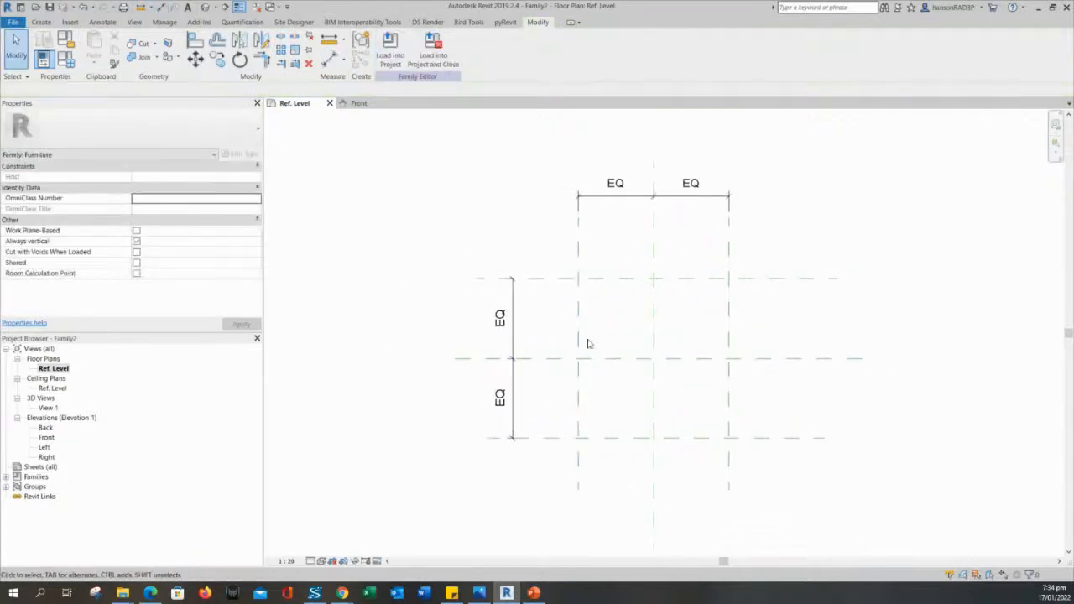
pyautogui.scroll(2, 623, 238)
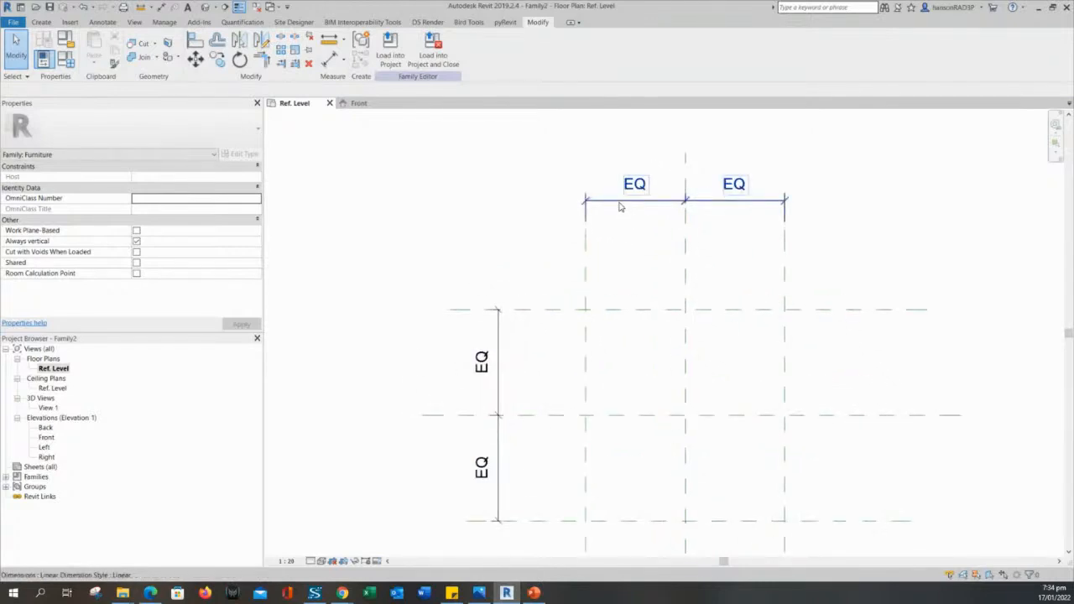
pyautogui.scroll(-2, 390, 343)
pyautogui.moveTo(391, 343)
pyautogui.mouseDown(button='middle')
pyautogui.moveTo(443, 319)
pyautogui.moveTo(513, 336)
pyautogui.mouseUp(button='middle')
pyautogui.scroll(1, 503, 367)
pyautogui.scroll(-2, 505, 287)
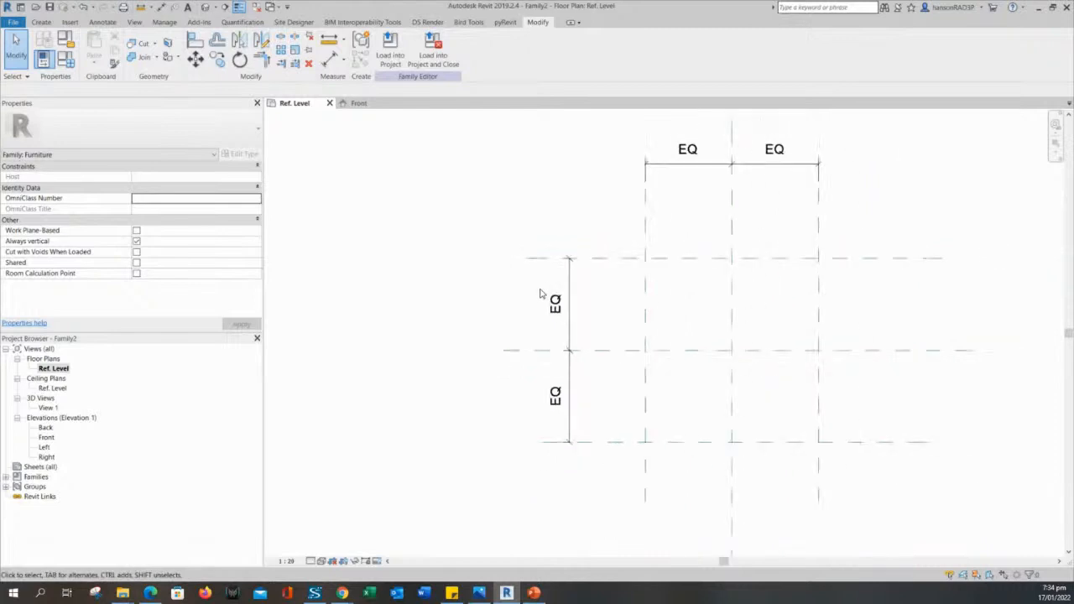
pyautogui.scroll(-1, 610, 332)
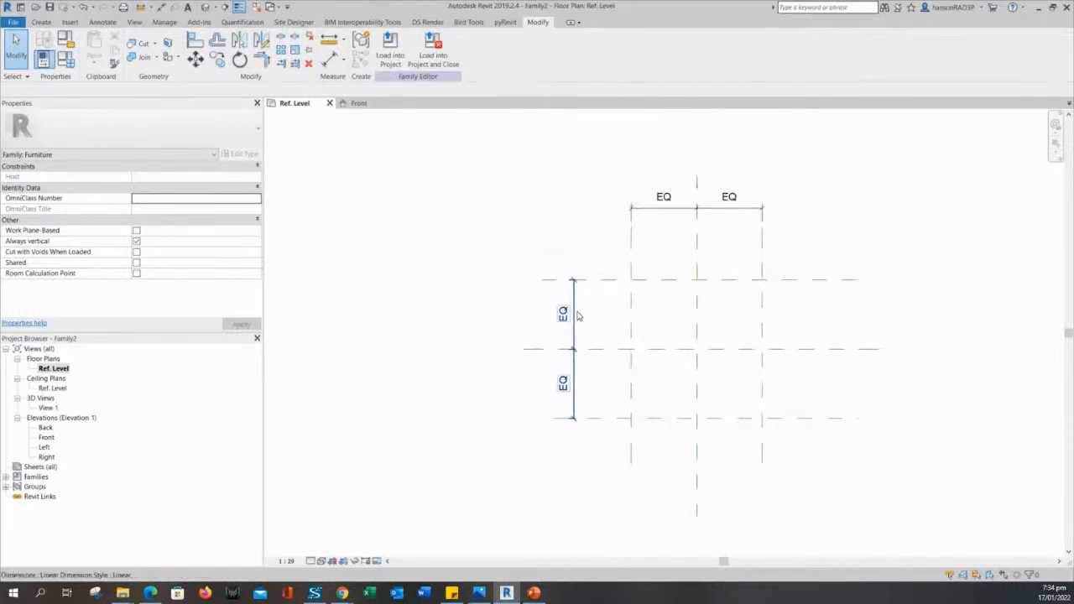
pyautogui.click(577, 301)
pyautogui.click(603, 280)
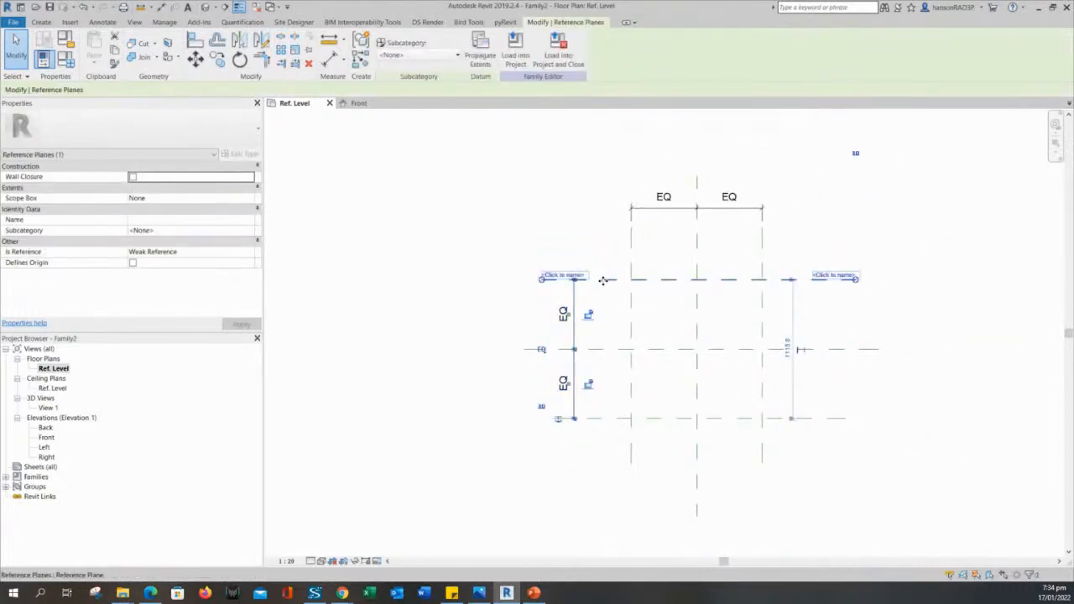
pyautogui.moveTo(602, 280)
pyautogui.mouseDown()
pyautogui.moveTo(603, 260)
pyautogui.moveTo(604, 273)
pyautogui.mouseUp()
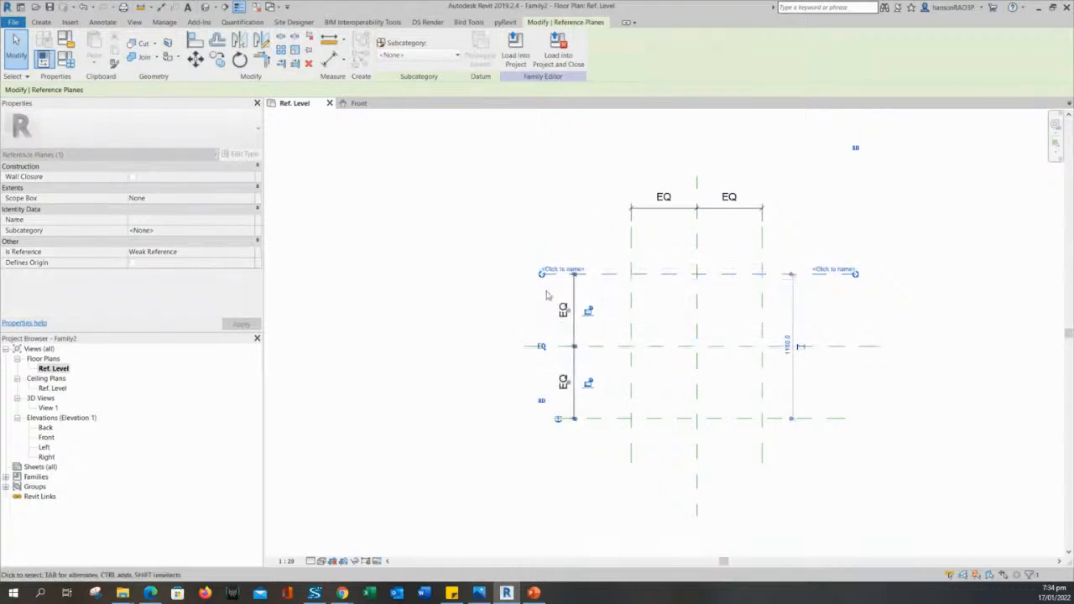
pyautogui.click(450, 297)
pyautogui.moveTo(361, 186); pyautogui.dragTo(355, 207, button='middle')
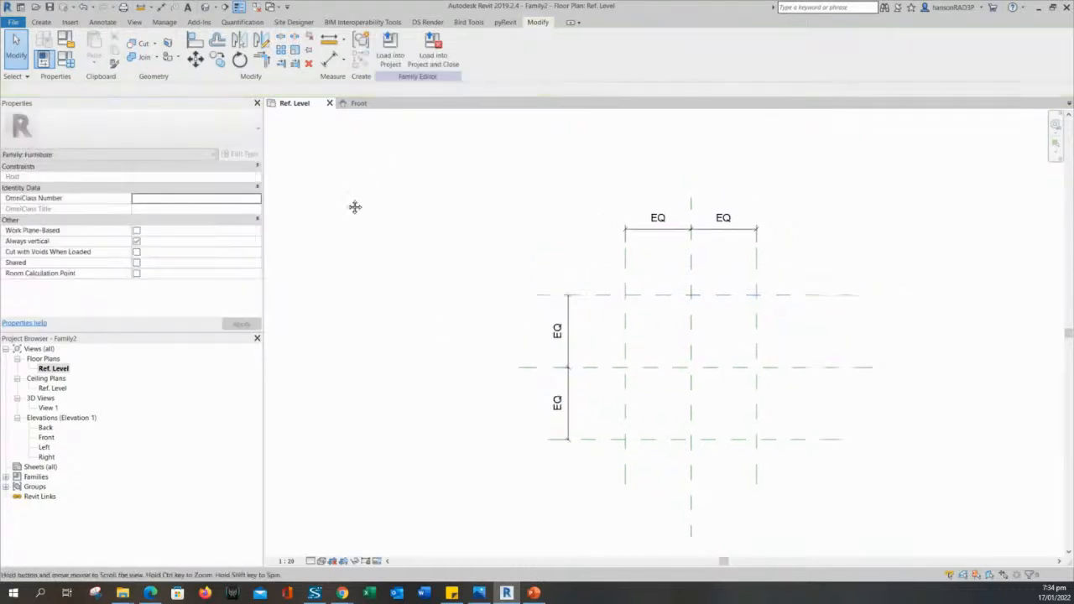
# Add a 1051 aligned dimension across the outer vertical reference planes, above the EQ string.
pyautogui.click(332, 57)
pyautogui.click(604, 310)
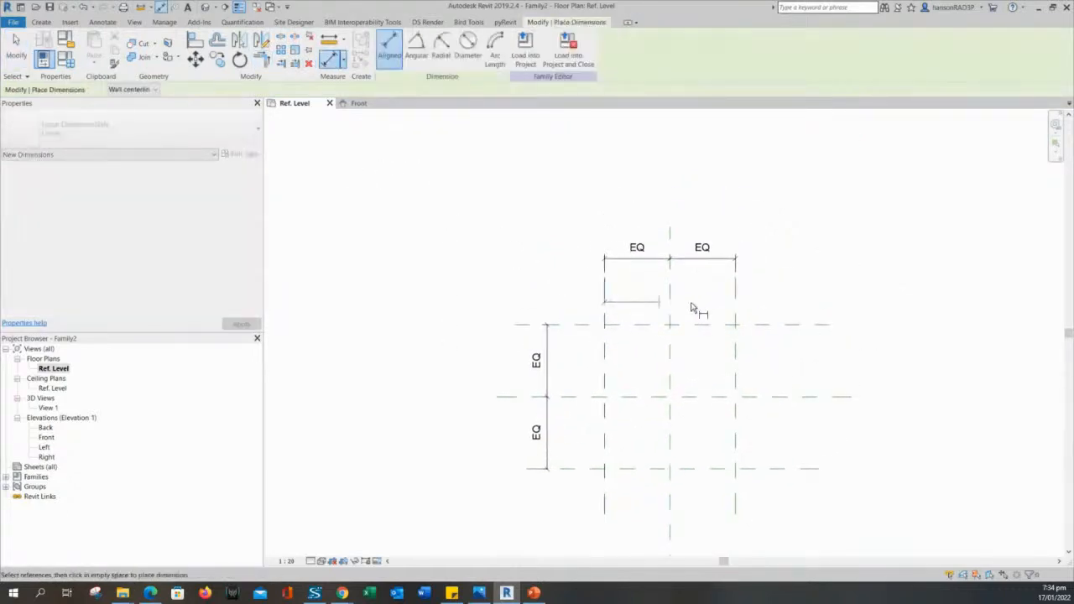
pyautogui.click(735, 307)
pyautogui.click(733, 207)
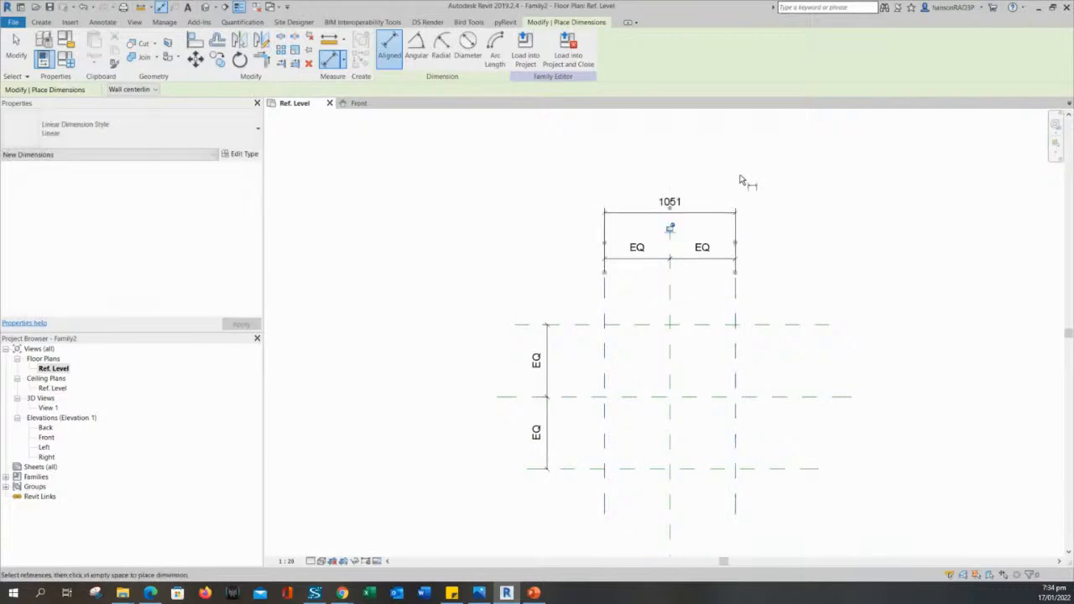
pyautogui.scroll(1, 741, 179)
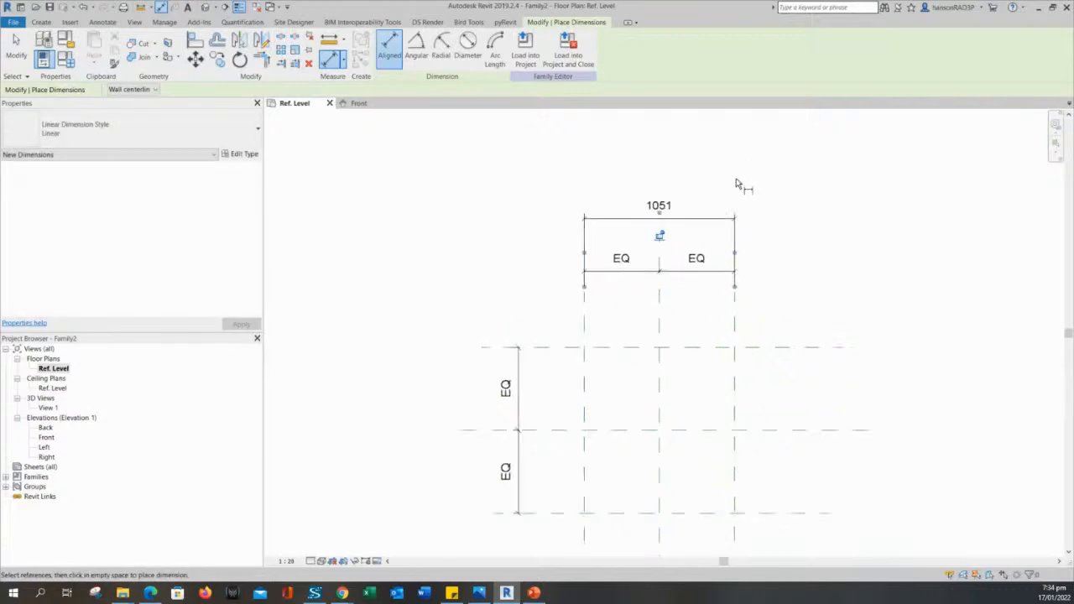
# Add a 1160 dimension across the outer horizontal reference planes, left of the EQ string.
pyautogui.click(564, 347)
pyautogui.moveTo(562, 401); pyautogui.dragTo(562, 283, button='middle')
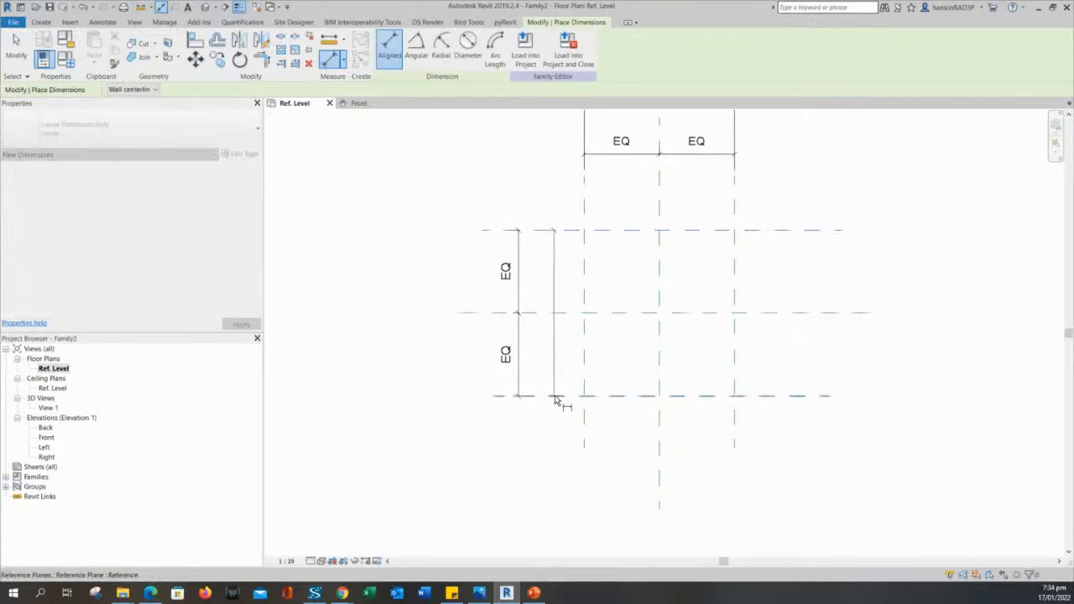
pyautogui.click(555, 397)
pyautogui.click(444, 419)
pyautogui.scroll(-1, 466, 457)
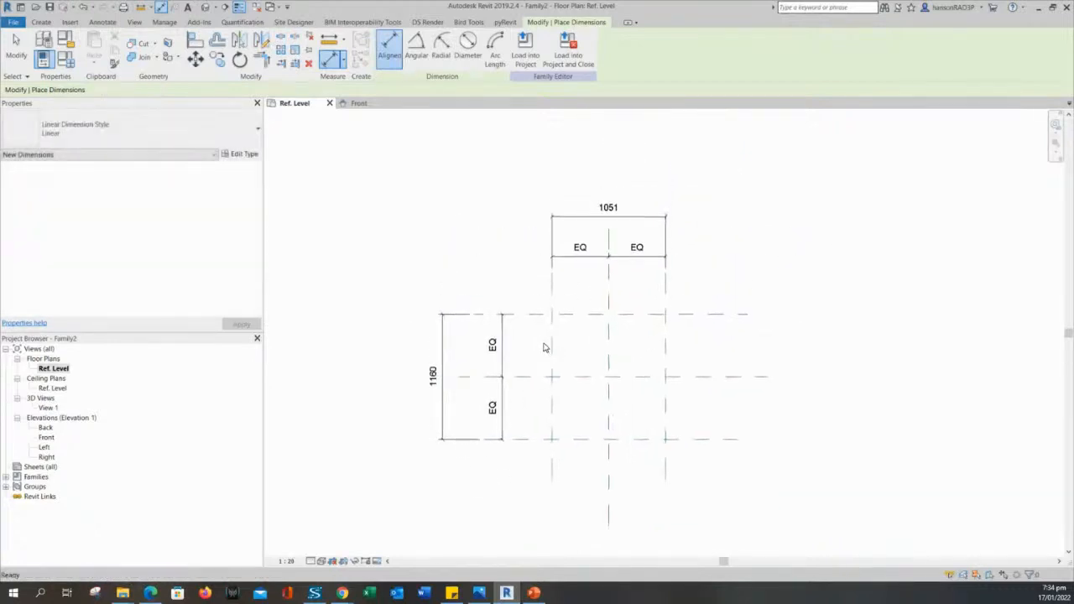
pyautogui.press('Escape')
pyautogui.moveTo(683, 262)
pyautogui.mouseDown(button='middle')
pyautogui.moveTo(698, 285)
pyautogui.moveTo(735, 295)
pyautogui.mouseUp(button='middle')
# Reframe the plan and briefly select, then deselect, the 1160 overall dimension.
pyautogui.scroll(3, 698, 285)
pyautogui.scroll(-2, 736, 297)
pyautogui.scroll(2, 642, 311)
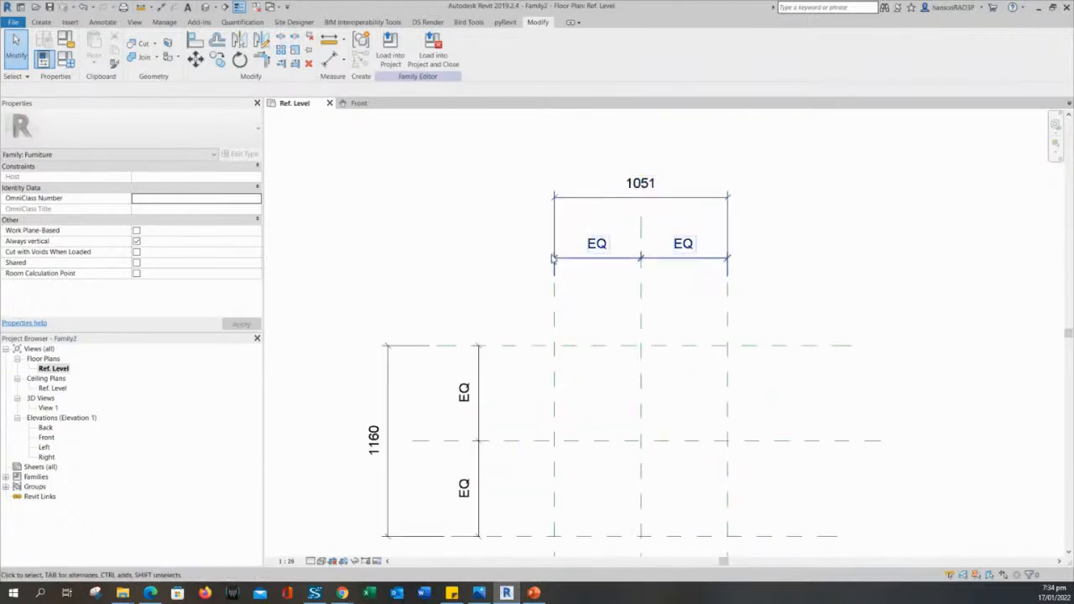
pyautogui.moveTo(501, 268); pyautogui.dragTo(484, 306, button='middle')
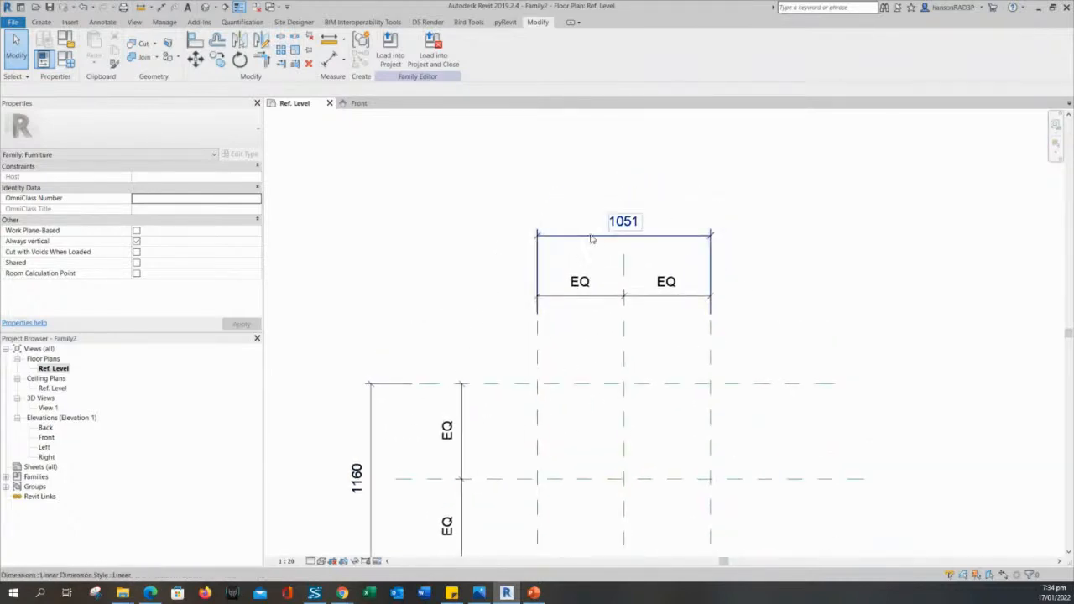
pyautogui.scroll(-1, 544, 267)
pyautogui.moveTo(528, 266); pyautogui.dragTo(561, 269, button='middle')
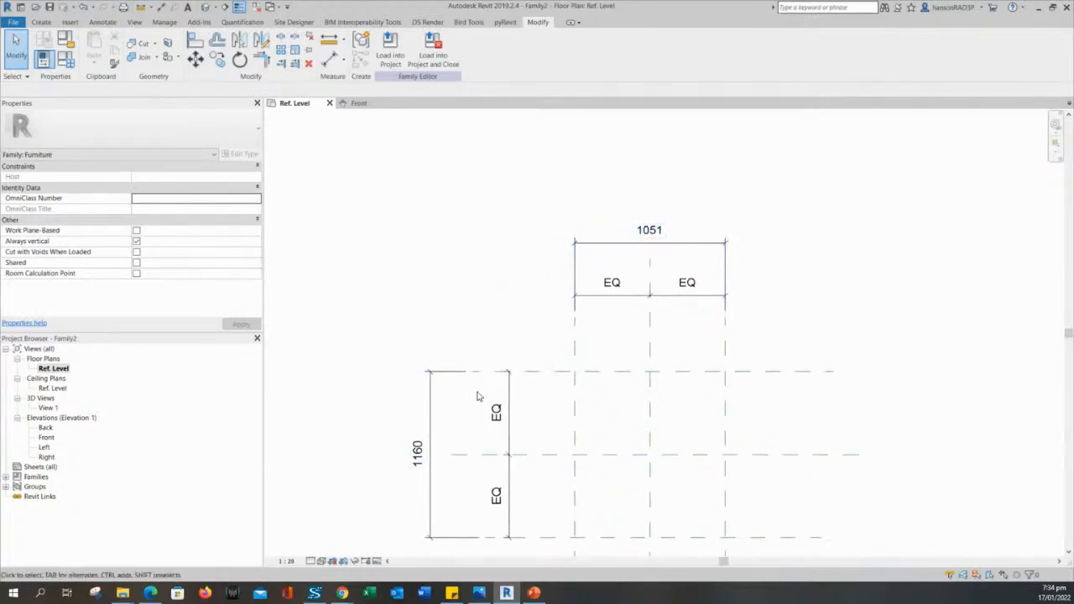
pyautogui.moveTo(549, 243); pyautogui.dragTo(542, 216, button='middle')
pyautogui.scroll(-1, 543, 216)
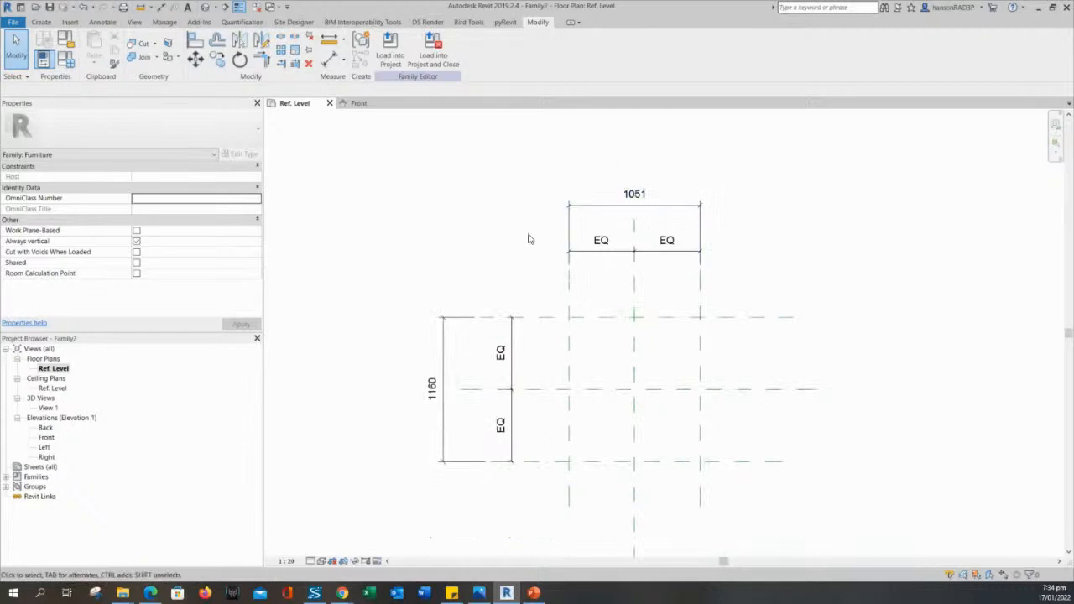
pyautogui.click(460, 359)
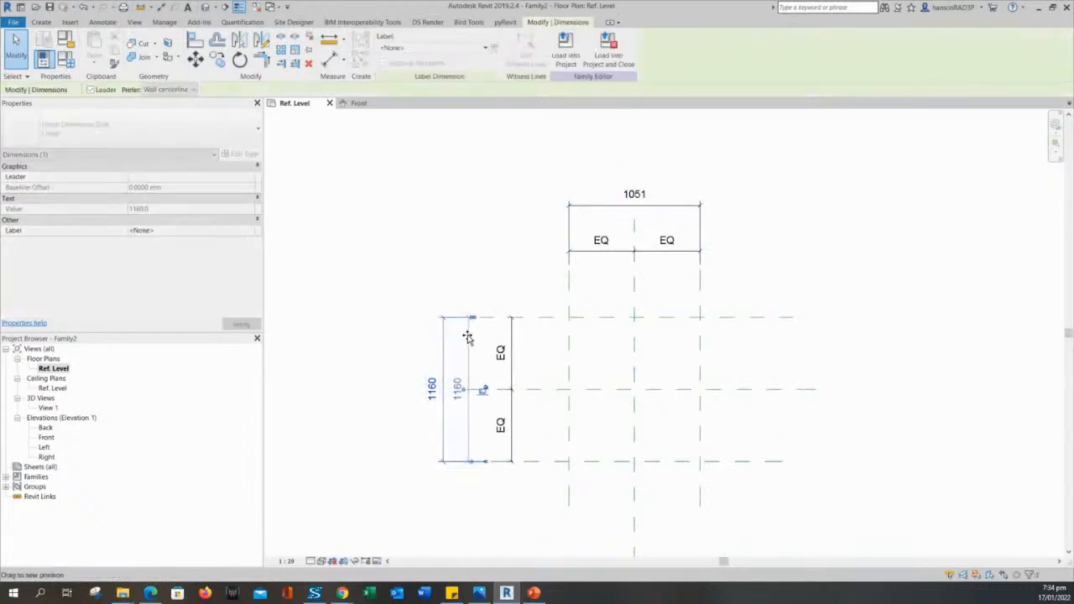
pyautogui.press('Escape')
# Delete the 1051 overall dimension across the outer vertical reference planes.
pyautogui.scroll(1, 619, 206)
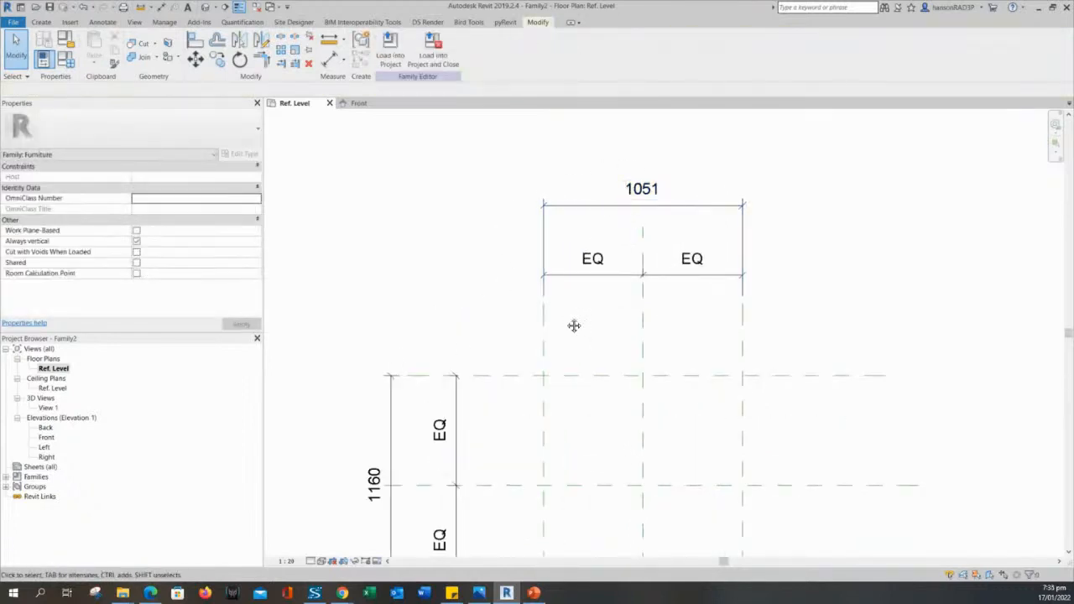
pyautogui.moveTo(574, 325); pyautogui.dragTo(558, 301, button='middle')
pyautogui.moveTo(587, 178); pyautogui.dragTo(619, 222, button='middle')
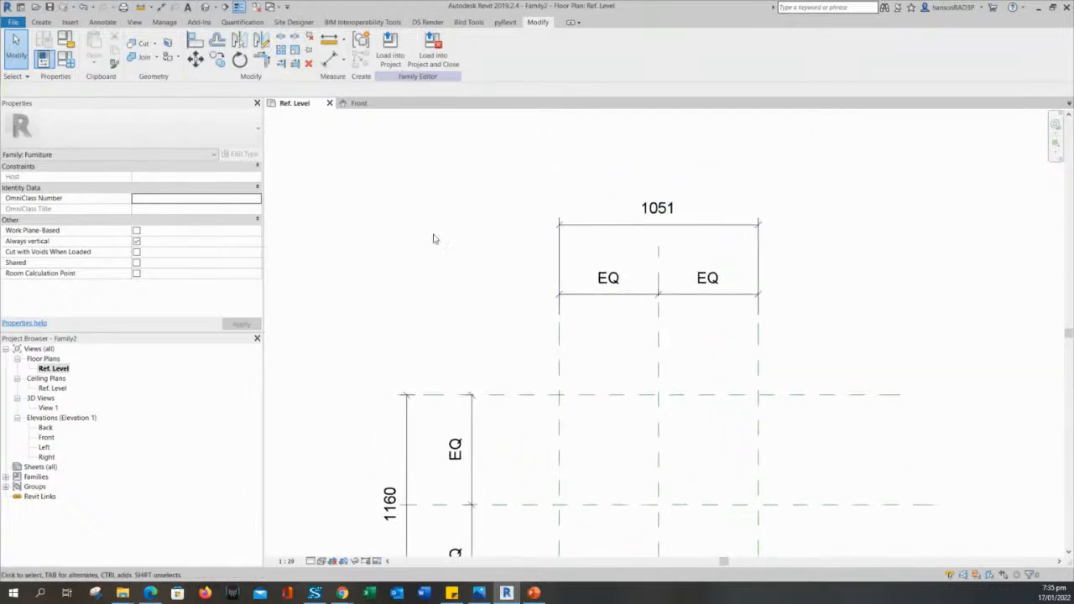
pyautogui.scroll(-1, 469, 258)
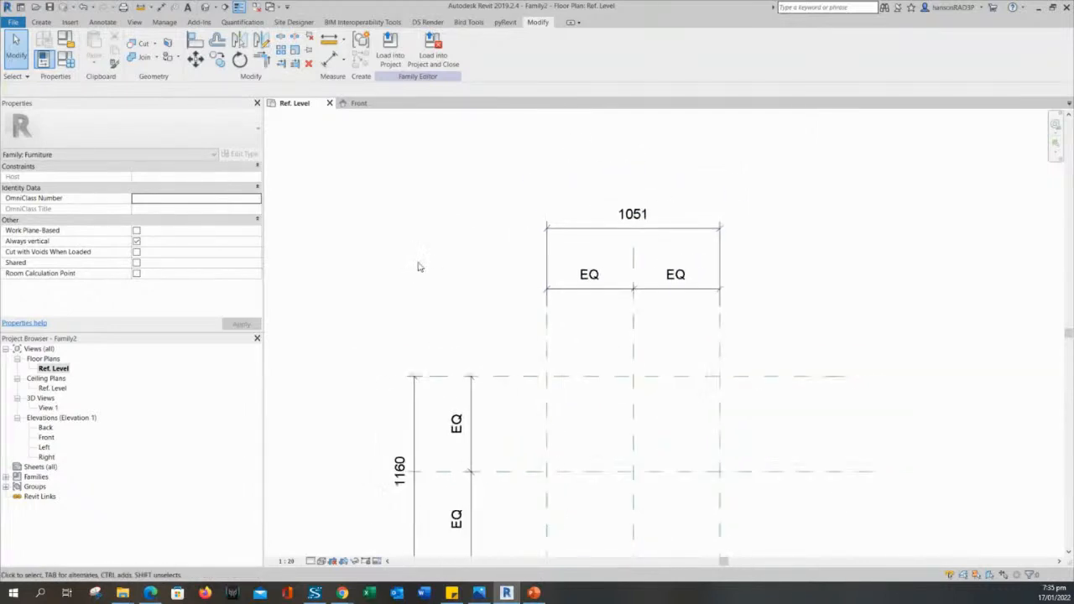
pyautogui.click(588, 238)
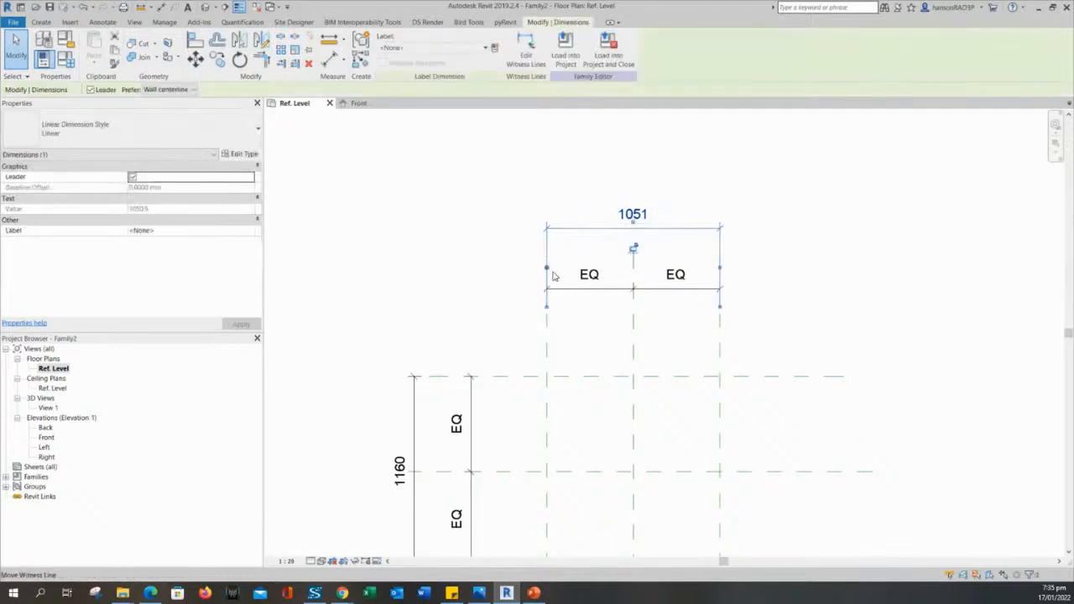
pyautogui.press('Delete')
pyautogui.moveTo(593, 245); pyautogui.dragTo(601, 259, button='middle')
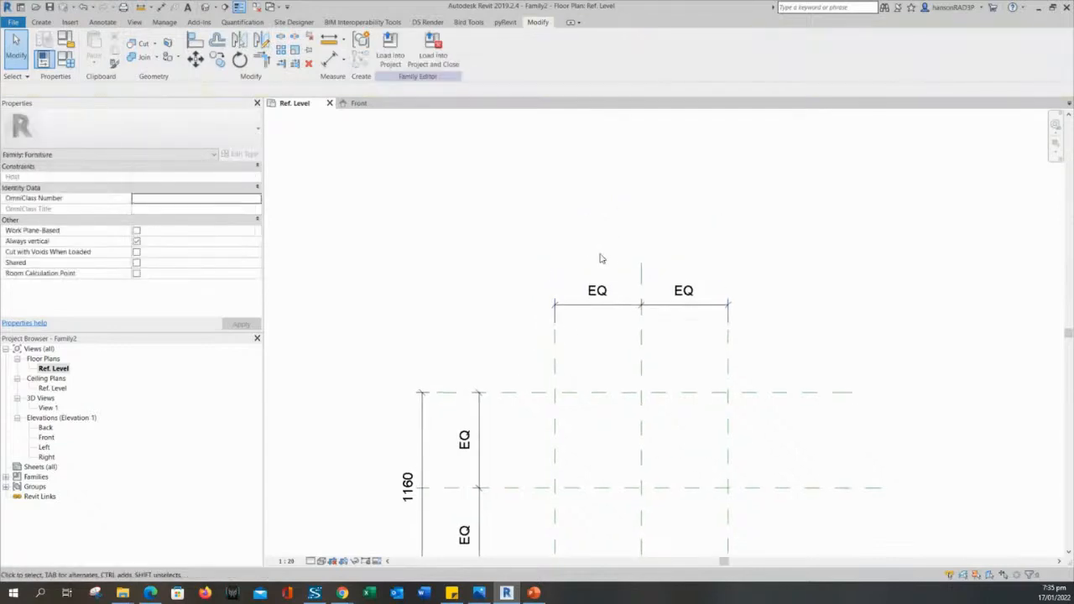
# Re-add the 1051 aligned dimension between the outer left and right planes, above EQ EQ.
pyautogui.click(330, 59)
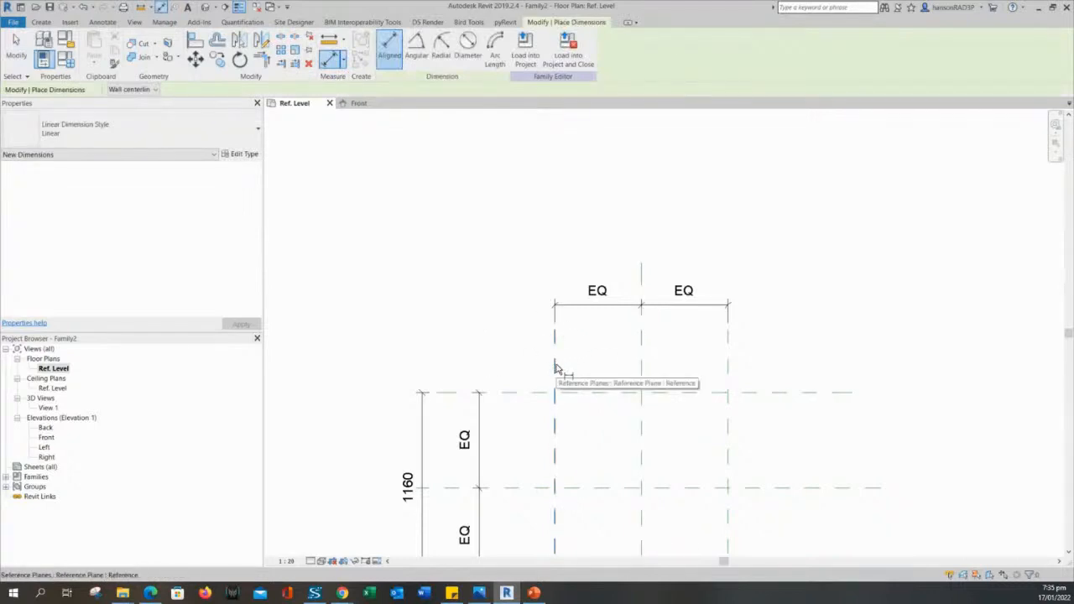
pyautogui.click(554, 368)
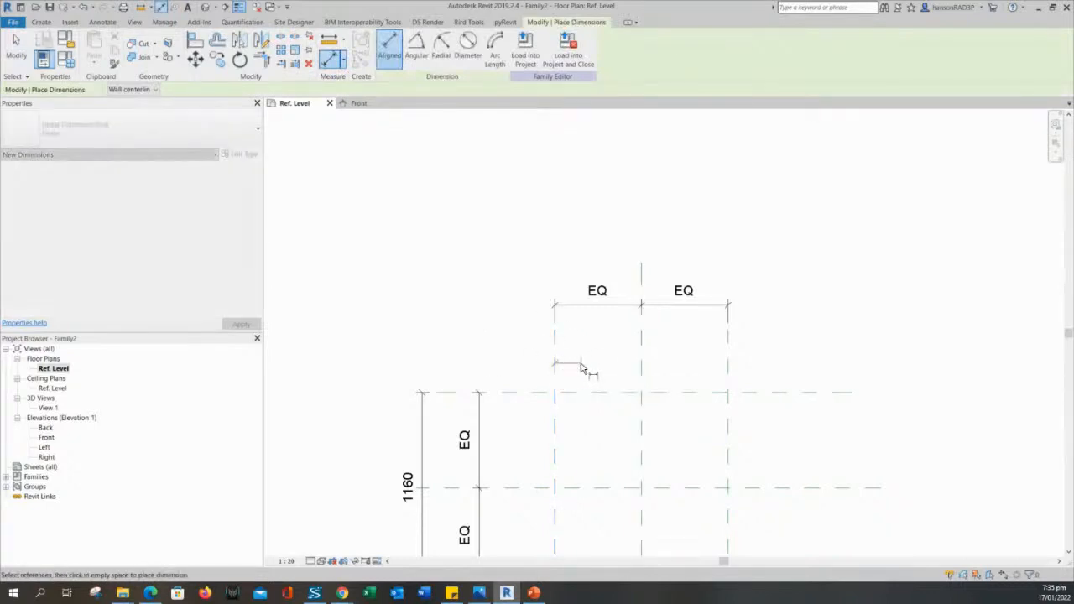
pyautogui.click(728, 367)
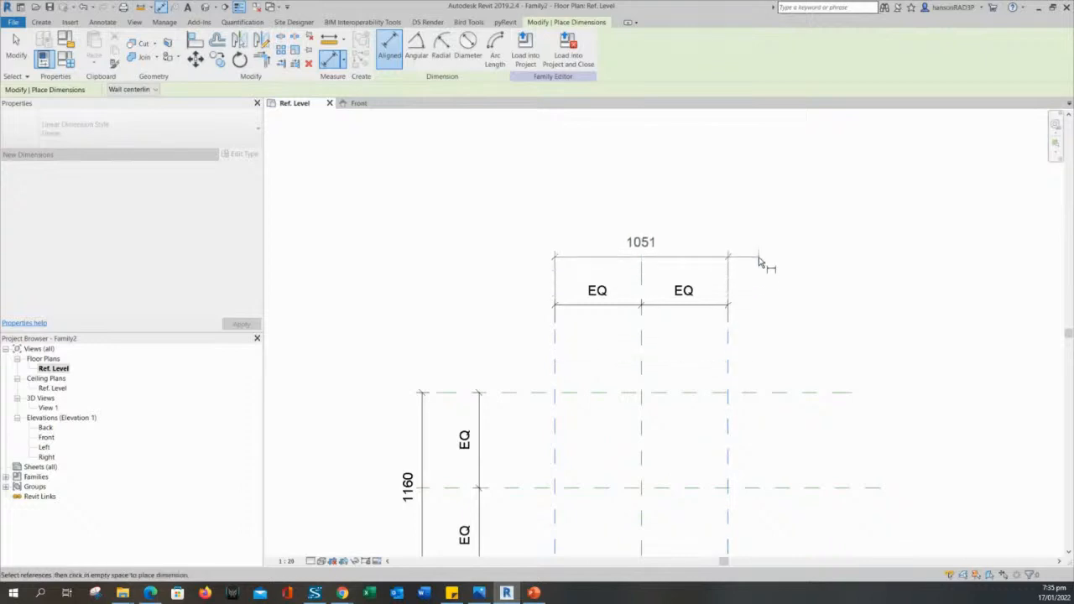
pyautogui.click(758, 249)
pyautogui.scroll(-1, 537, 388)
pyautogui.moveTo(526, 438); pyautogui.dragTo(527, 371, button='middle')
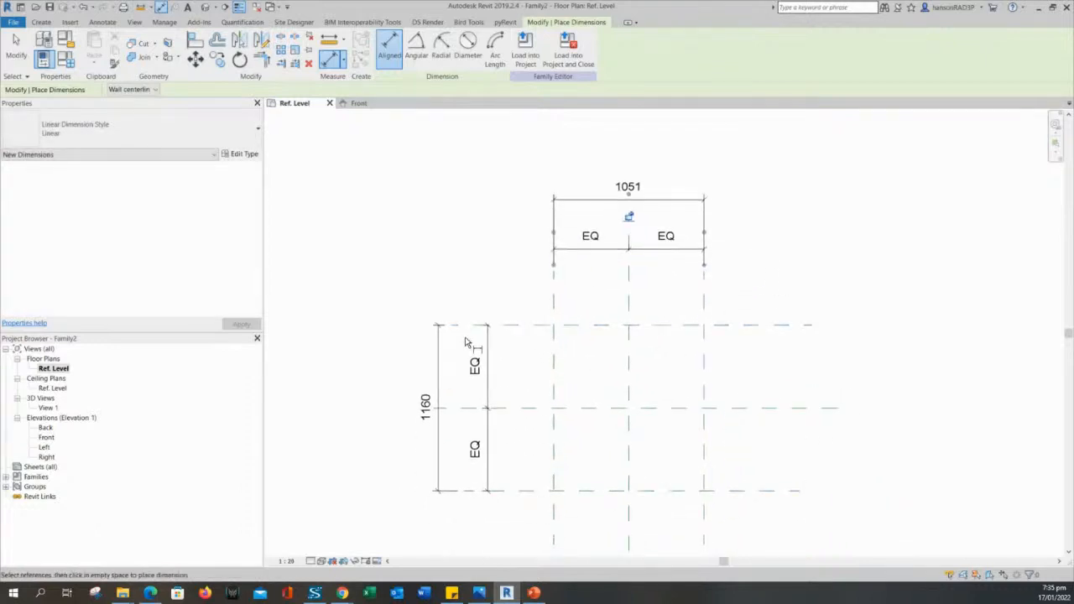
pyautogui.press('Escape')
pyautogui.press('Escape')
pyautogui.scroll(1, 663, 200)
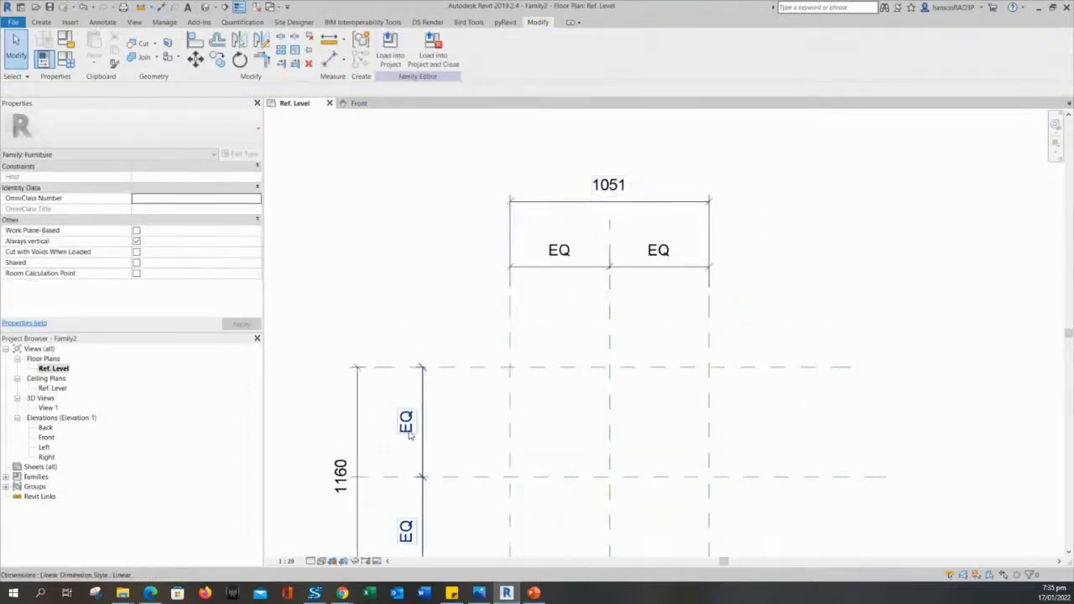
pyautogui.moveTo(526, 364); pyautogui.dragTo(529, 307, button='middle')
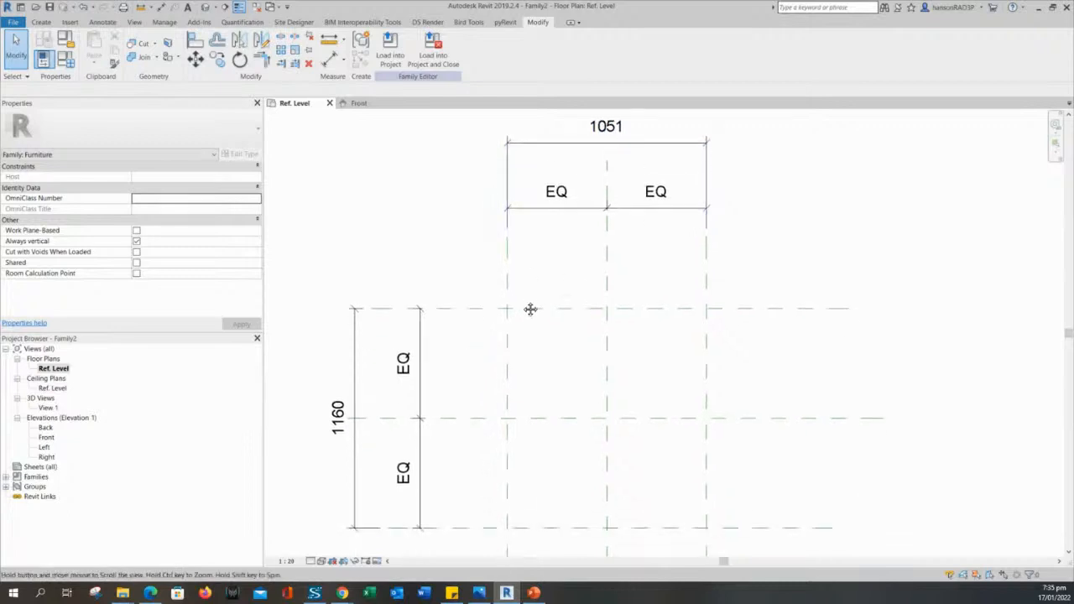
pyautogui.scroll(-1, 522, 324)
pyautogui.scroll(1, 505, 326)
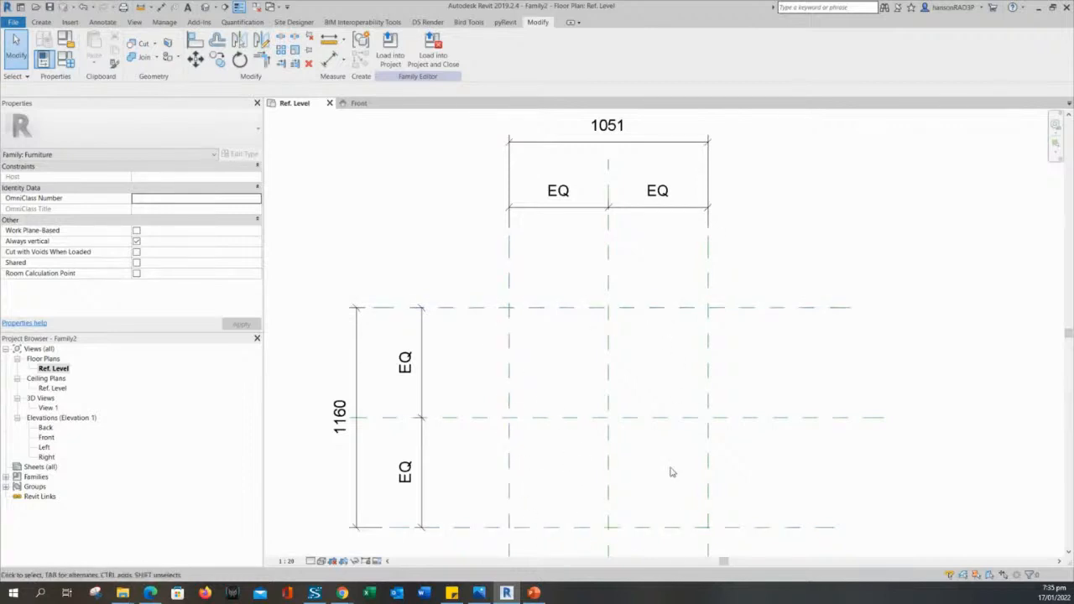
pyautogui.scroll(-2, 677, 349)
pyautogui.moveTo(772, 289); pyautogui.dragTo(758, 312, button='middle')
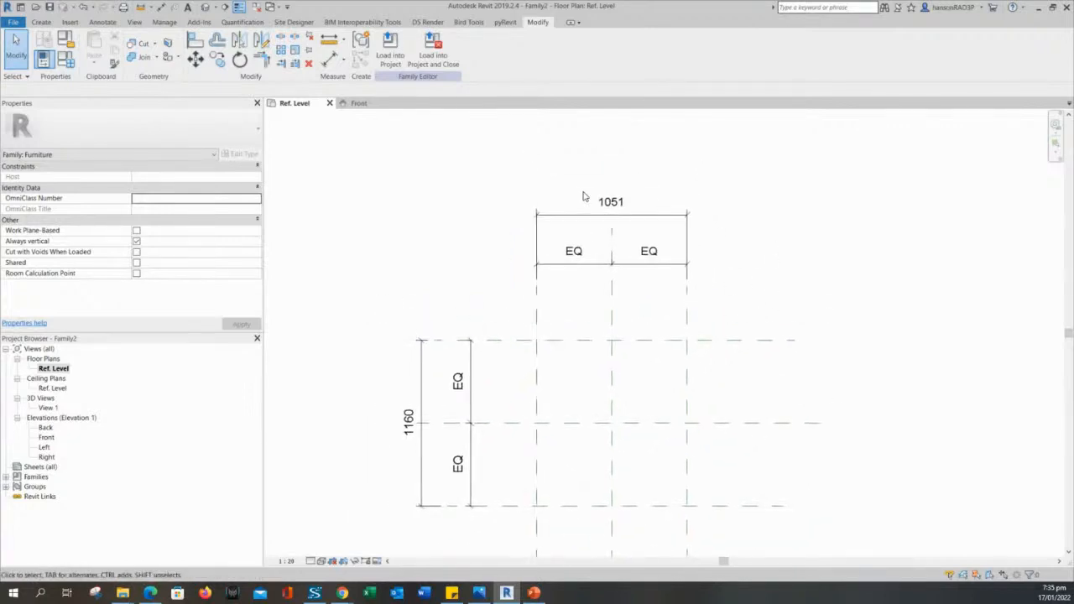
pyautogui.moveTo(538, 188); pyautogui.dragTo(634, 217, button='middle')
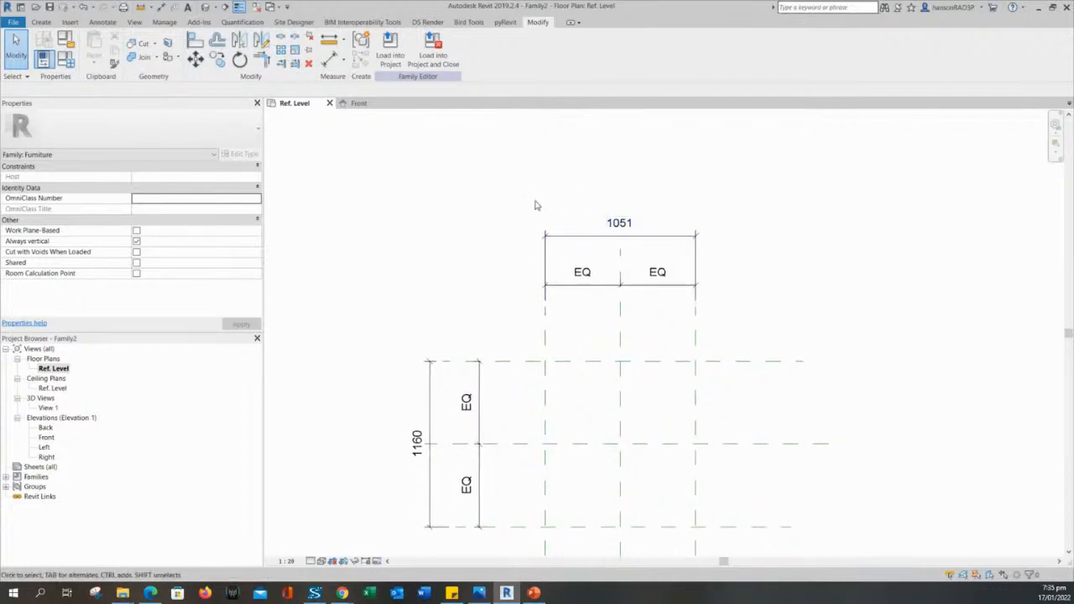
# Select the 1051 dimension and choose Create Parameter from its Label options.
pyautogui.click(573, 240)
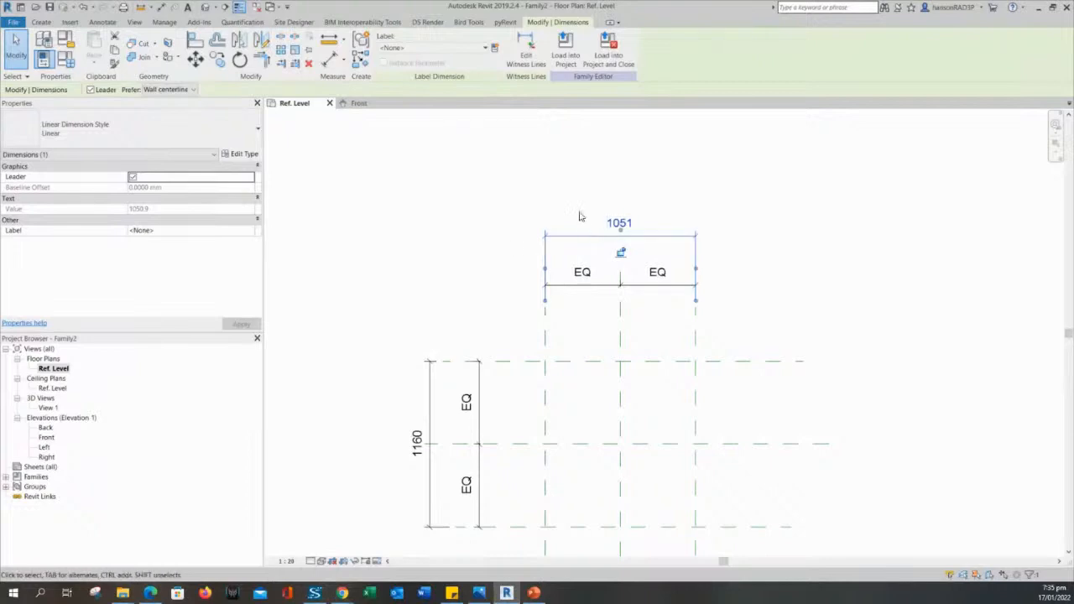
pyautogui.click(727, 230)
pyautogui.click(647, 235)
pyautogui.click(459, 242)
pyautogui.click(564, 243)
pyautogui.click(459, 47)
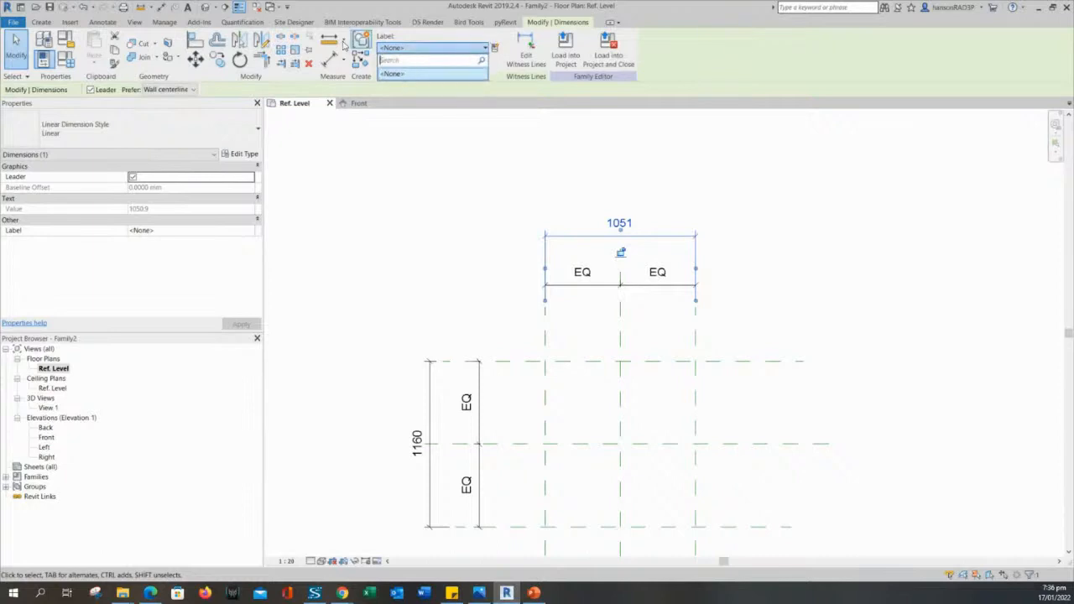
pyautogui.click(495, 51)
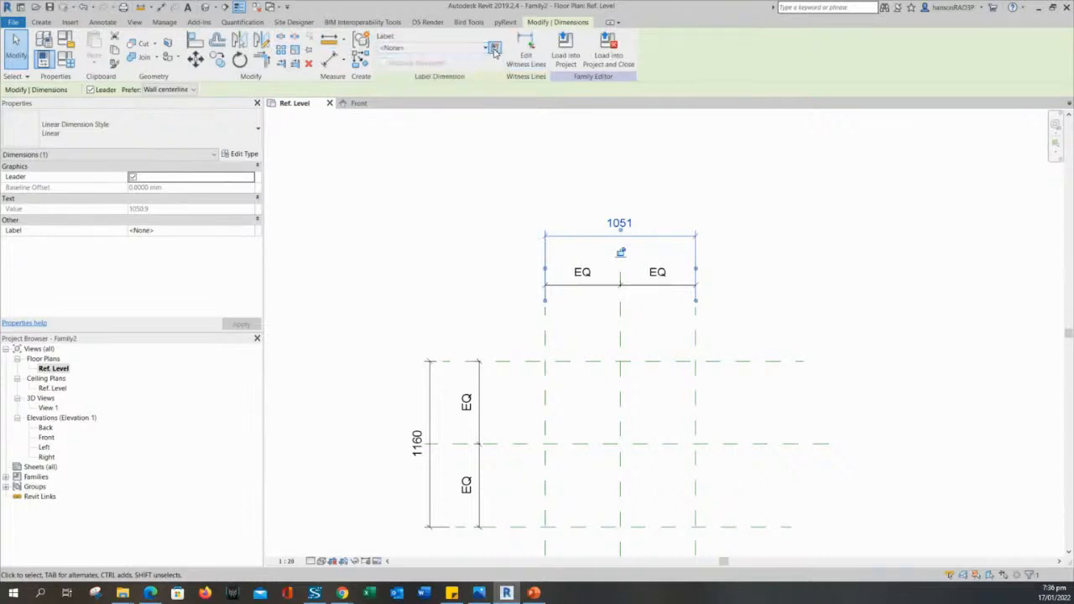
pyautogui.click(495, 51)
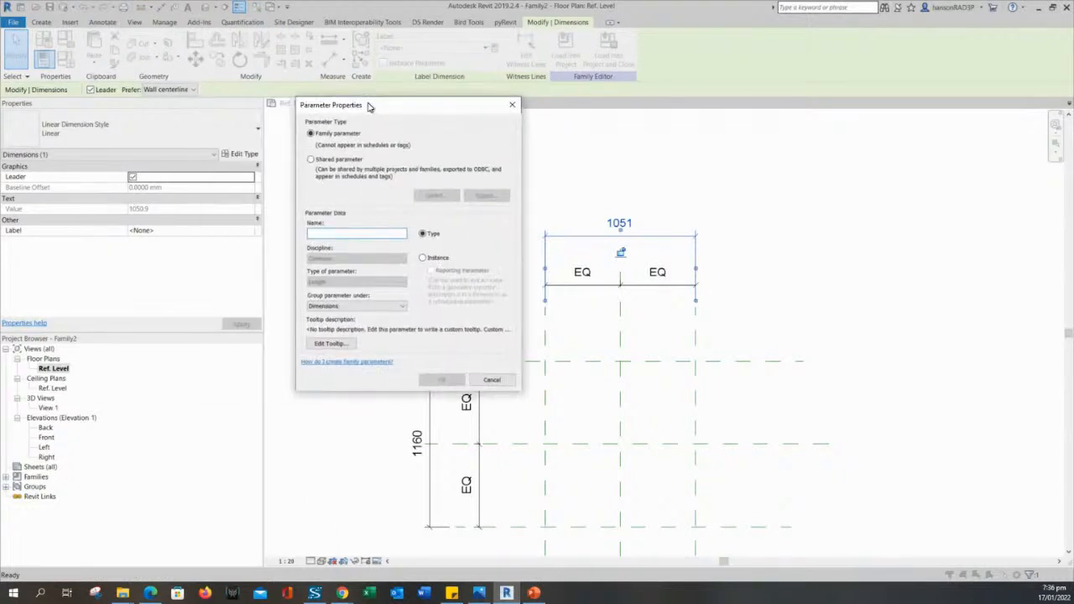
# Create a LENGTH type family parameter and apply it, so the dimension reads LENGTH = 1051.
pyautogui.moveTo(371, 106); pyautogui.dragTo(397, 127)
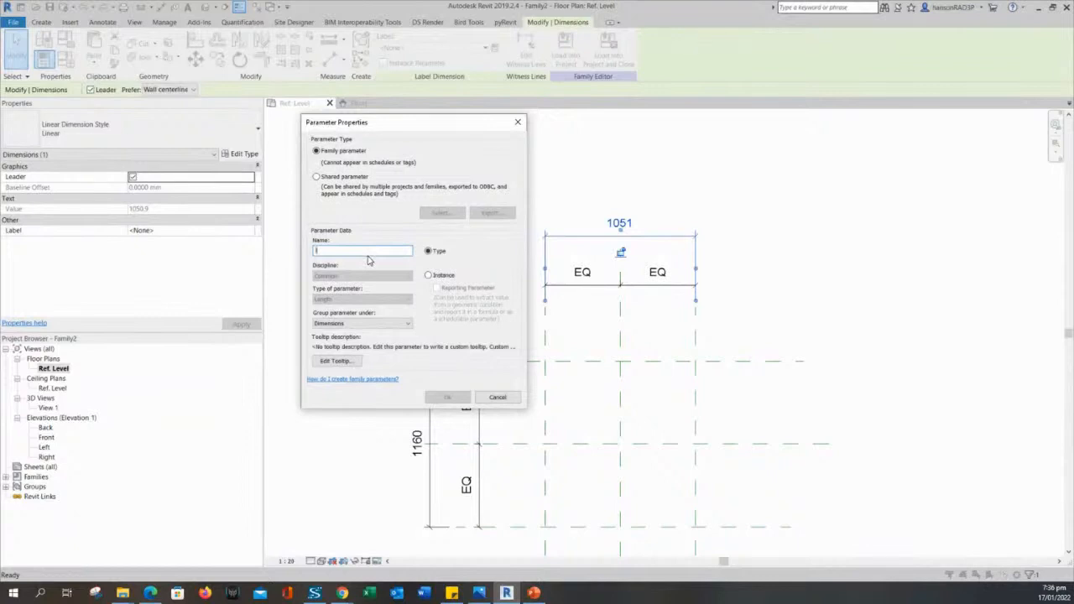
pyautogui.write('Leng')
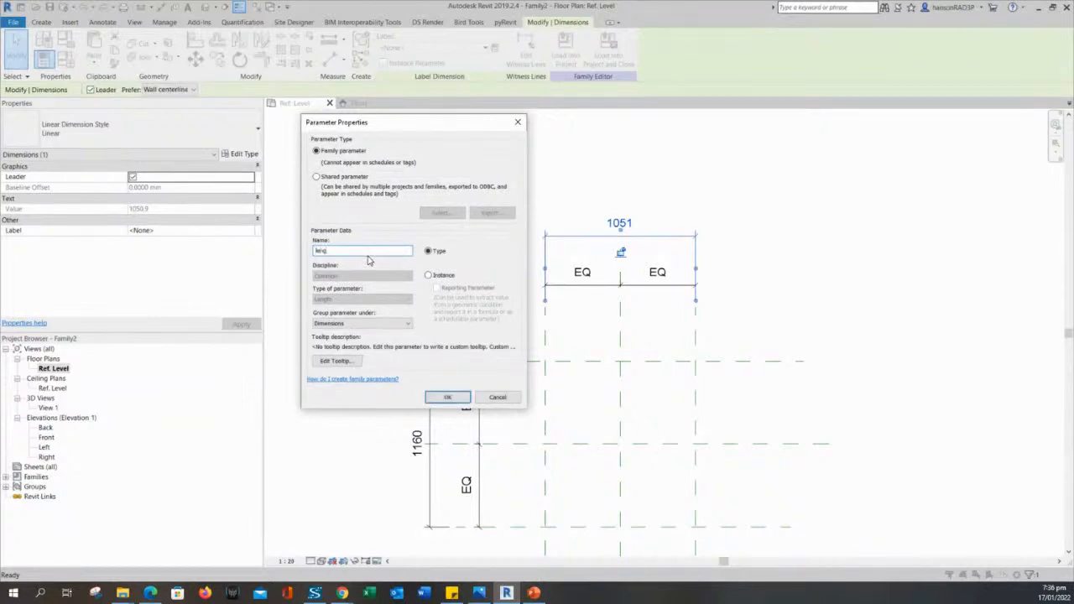
pyautogui.press('BackSpace')
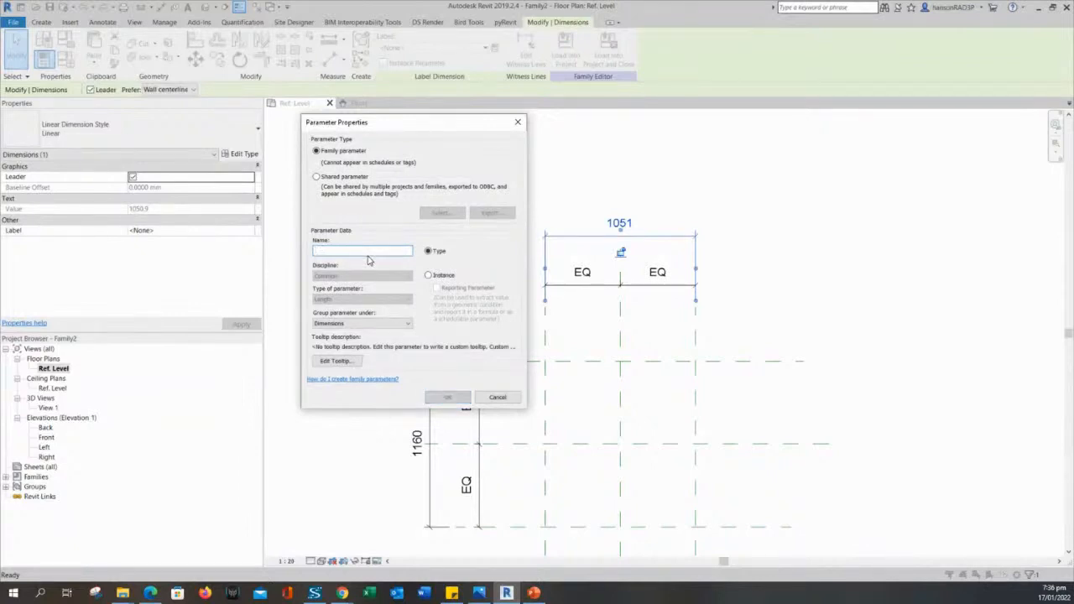
pyautogui.write('LENGTH')
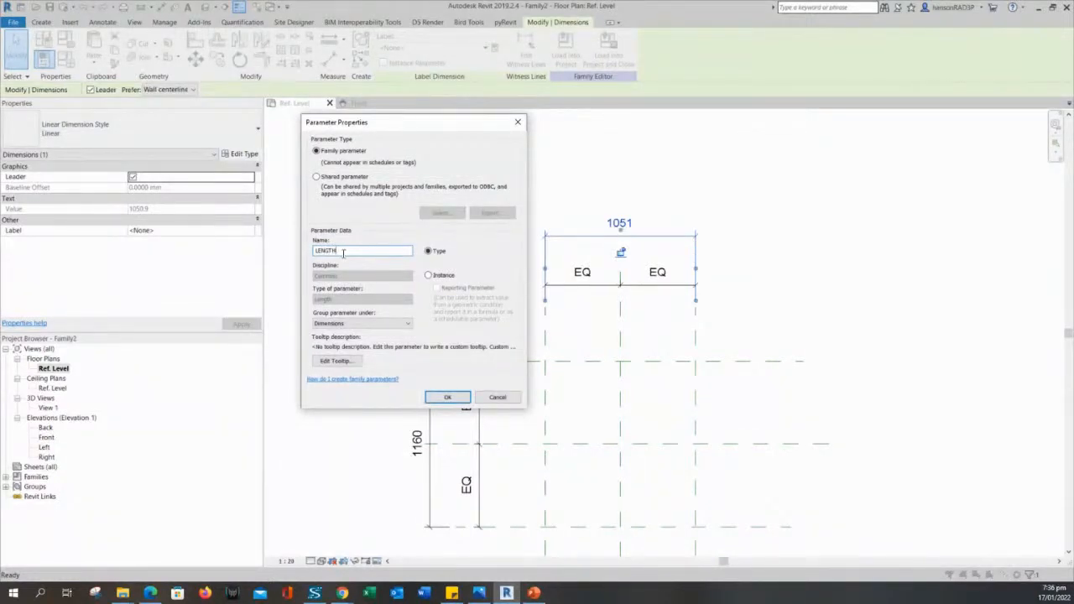
pyautogui.moveTo(344, 253); pyautogui.dragTo(284, 255)
pyautogui.moveTo(385, 133); pyautogui.dragTo(400, 139)
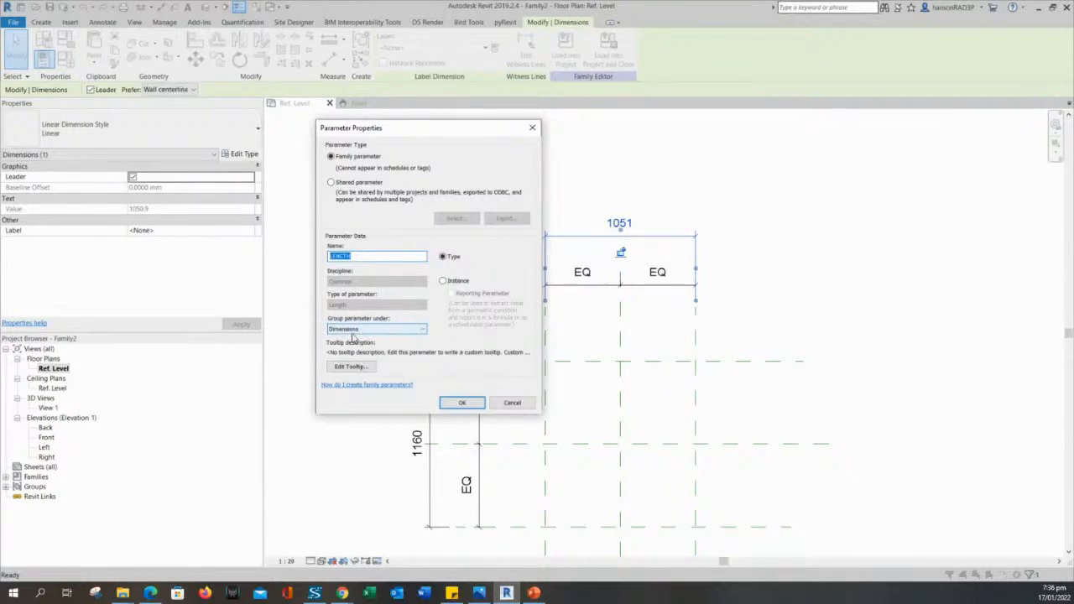
pyautogui.click(457, 407)
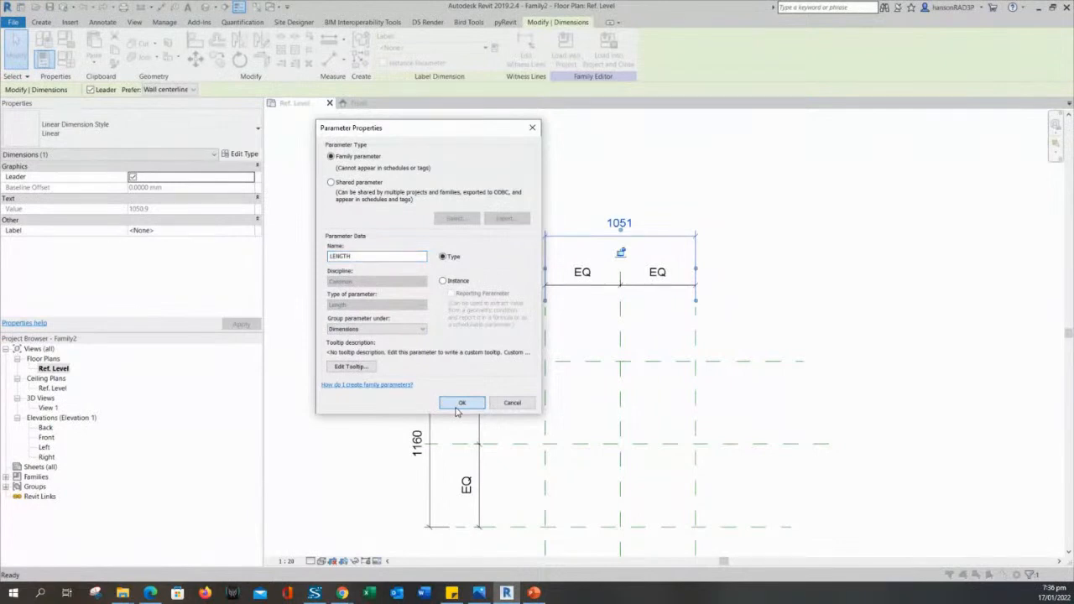
pyautogui.click(731, 255)
pyautogui.scroll(3, 673, 239)
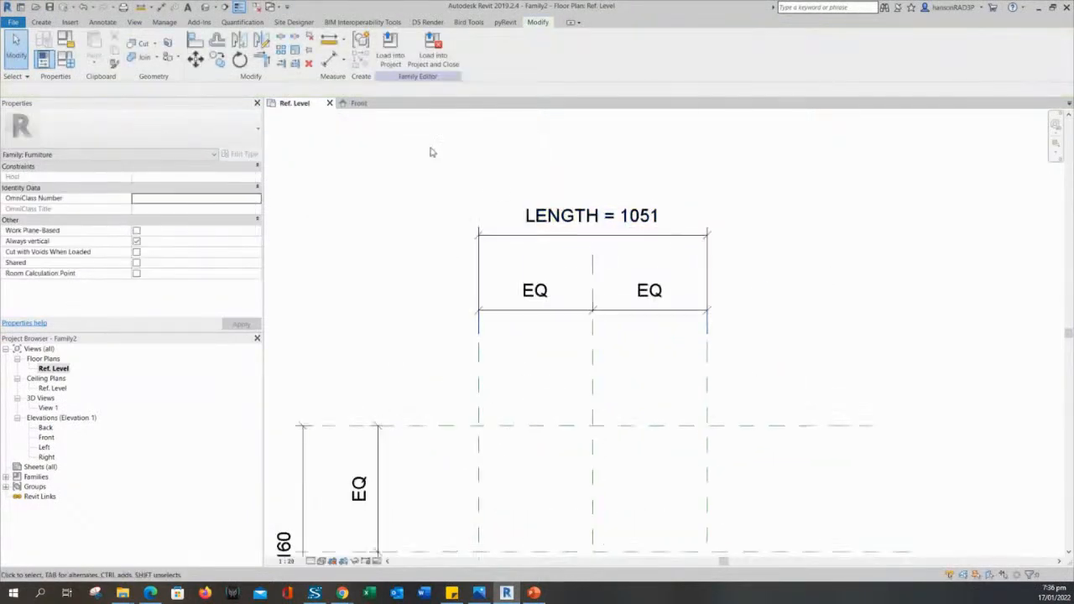
pyautogui.moveTo(432, 152); pyautogui.dragTo(443, 159, button='middle')
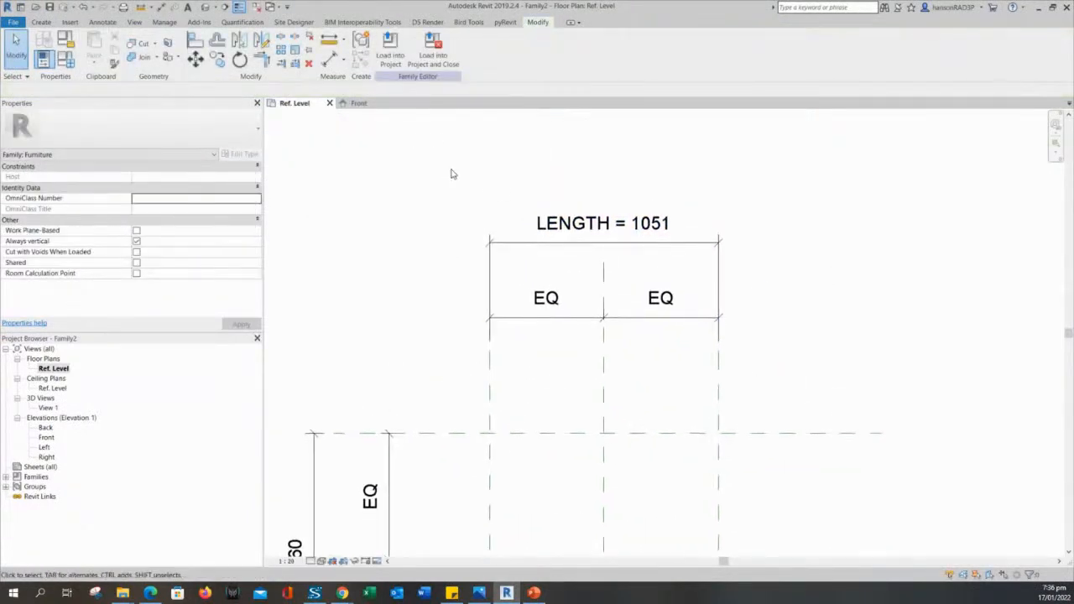
pyautogui.click(590, 232)
pyautogui.click(657, 148)
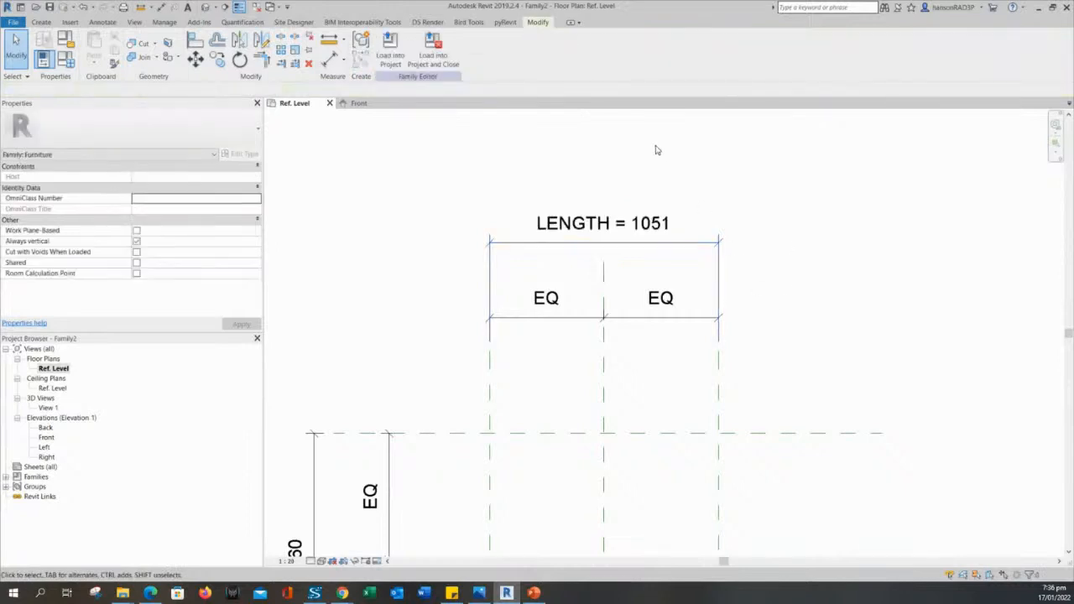
pyautogui.click(619, 246)
pyautogui.click(563, 187)
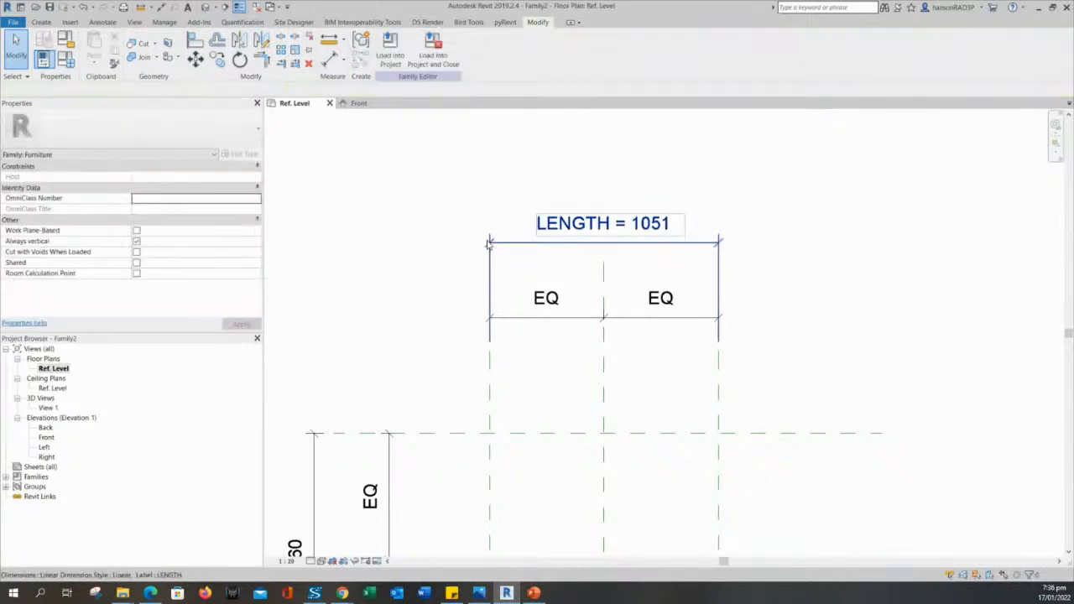
pyautogui.scroll(-1, 489, 243)
pyautogui.moveTo(403, 310); pyautogui.dragTo(520, 257, button='middle')
pyautogui.scroll(-1, 487, 235)
pyautogui.scroll(1, 616, 208)
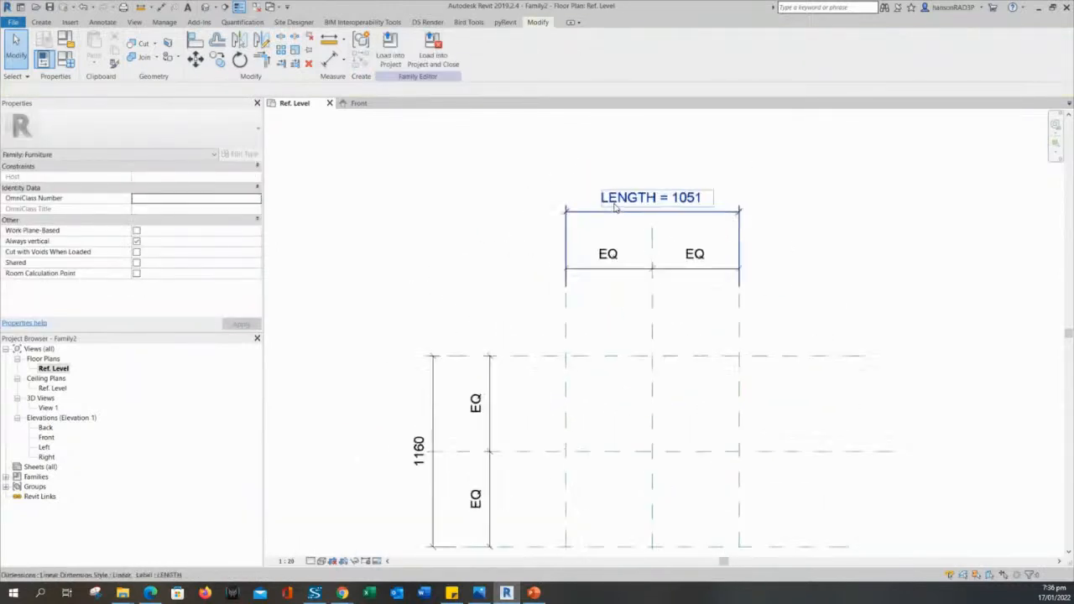
pyautogui.click(627, 210)
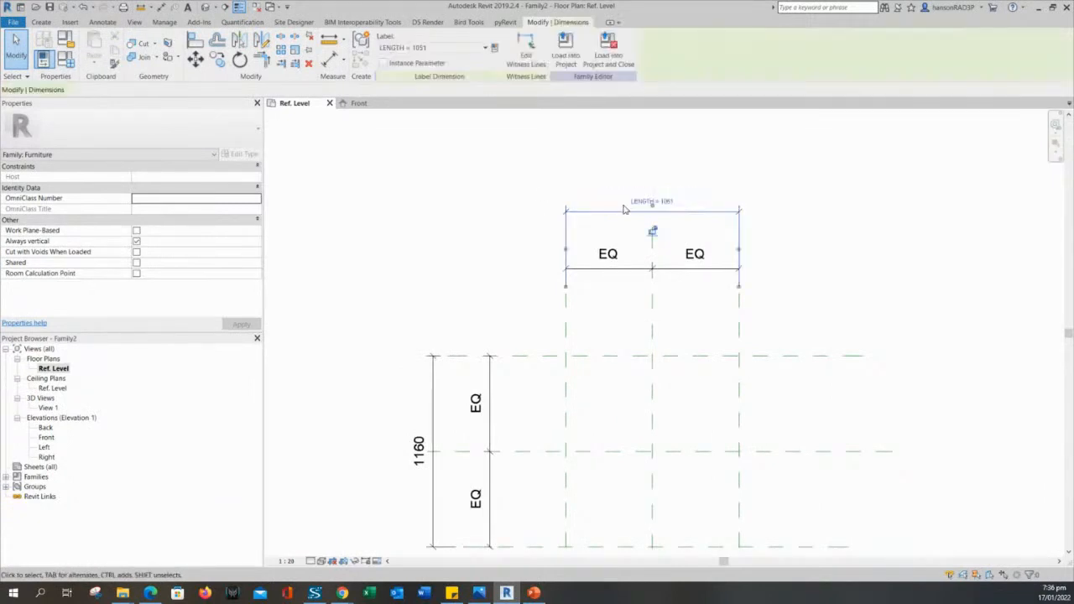
pyautogui.click(507, 192)
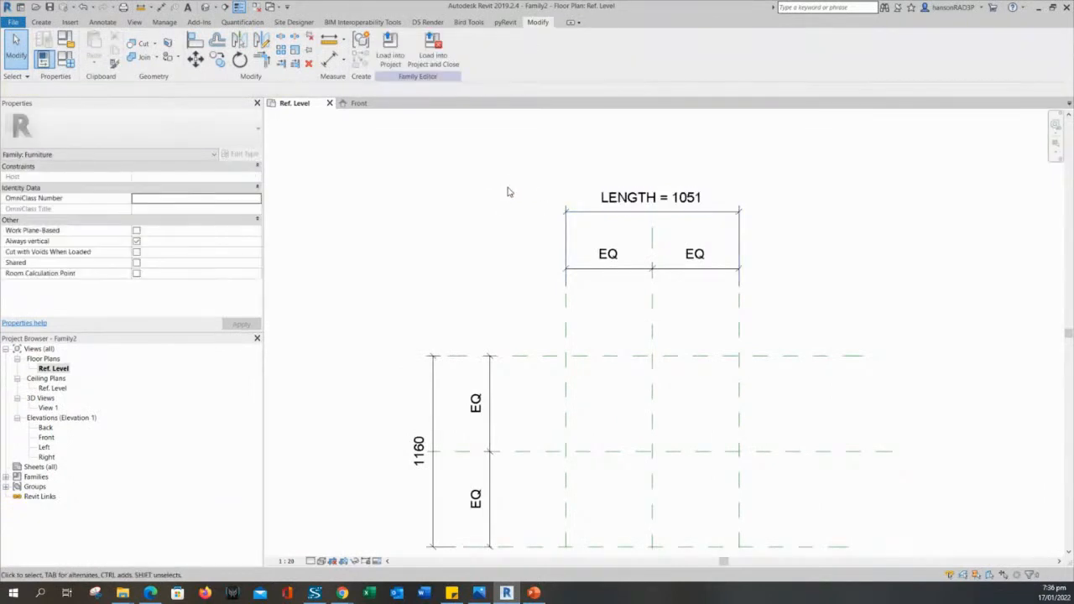
# In Family Types, edit the LENGTH parameter, initially grouping it under Graphics.
pyautogui.click(63, 67)
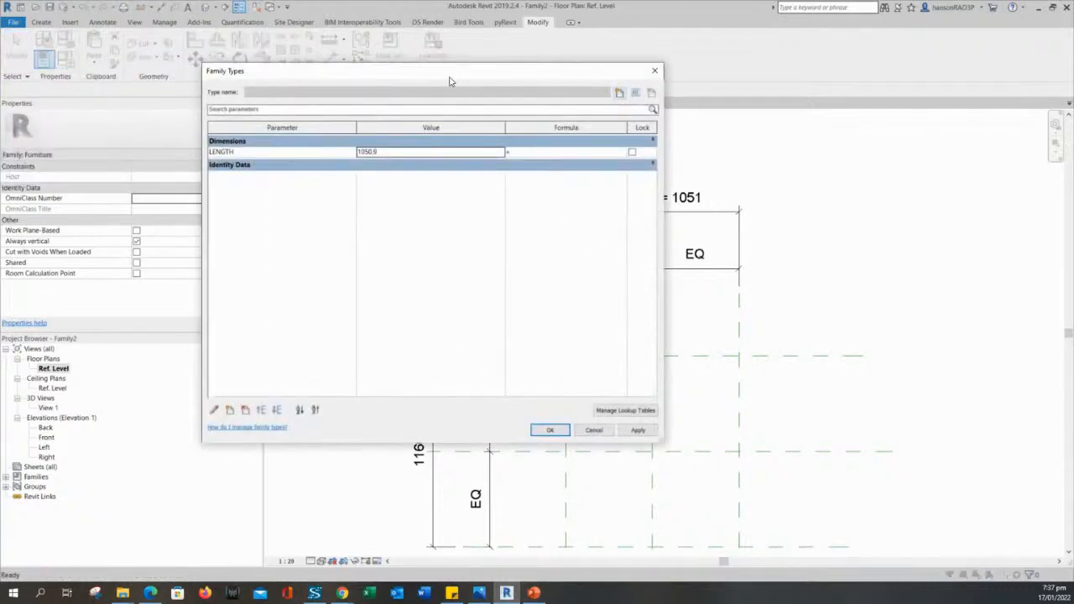
pyautogui.moveTo(450, 77); pyautogui.dragTo(366, 135)
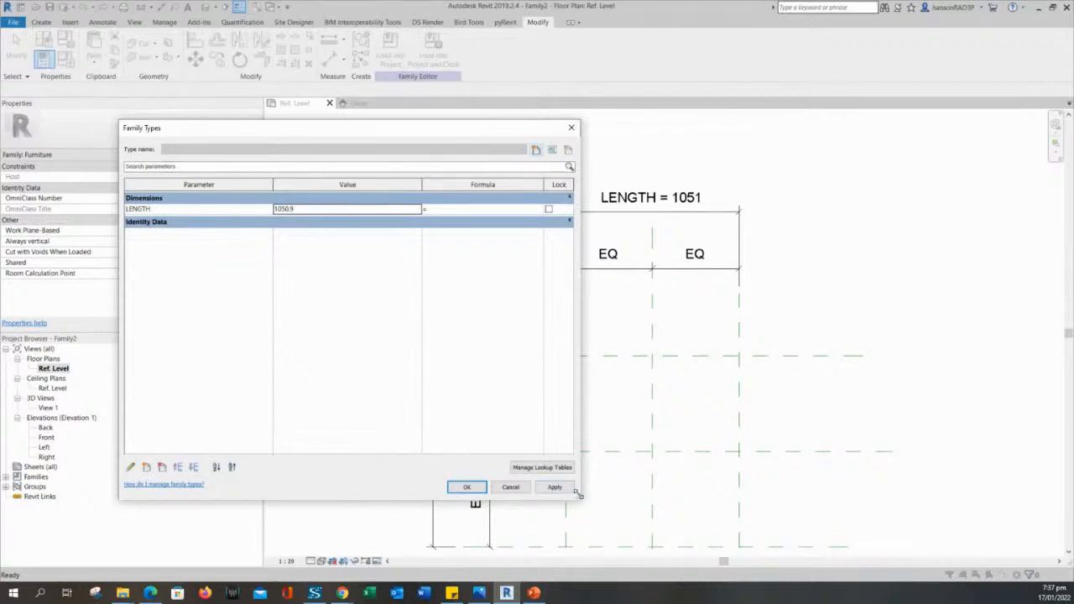
pyautogui.moveTo(577, 495); pyautogui.dragTo(427, 449)
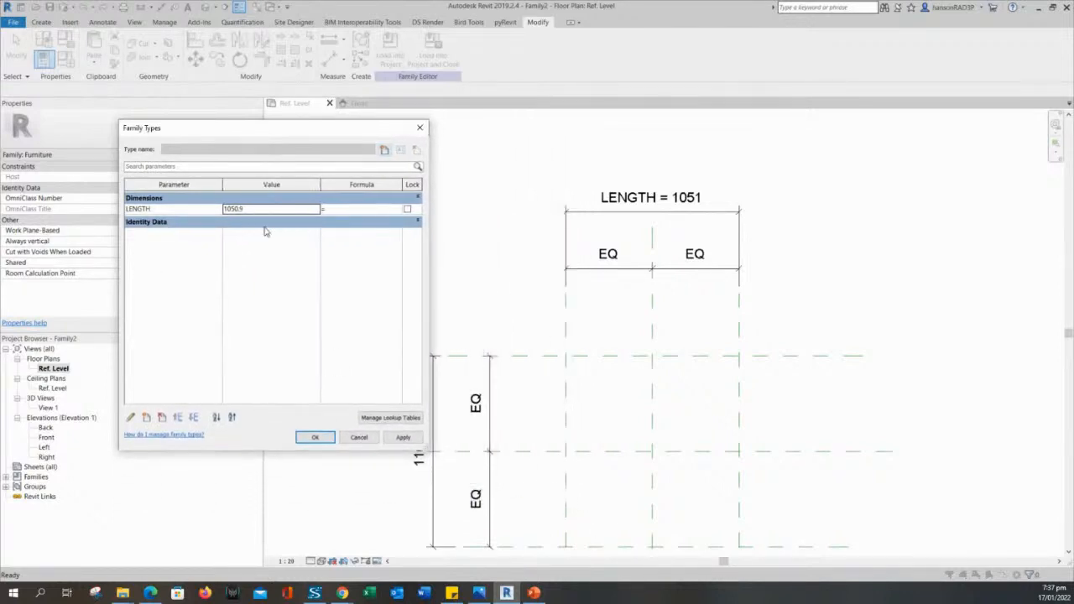
pyautogui.click(418, 222)
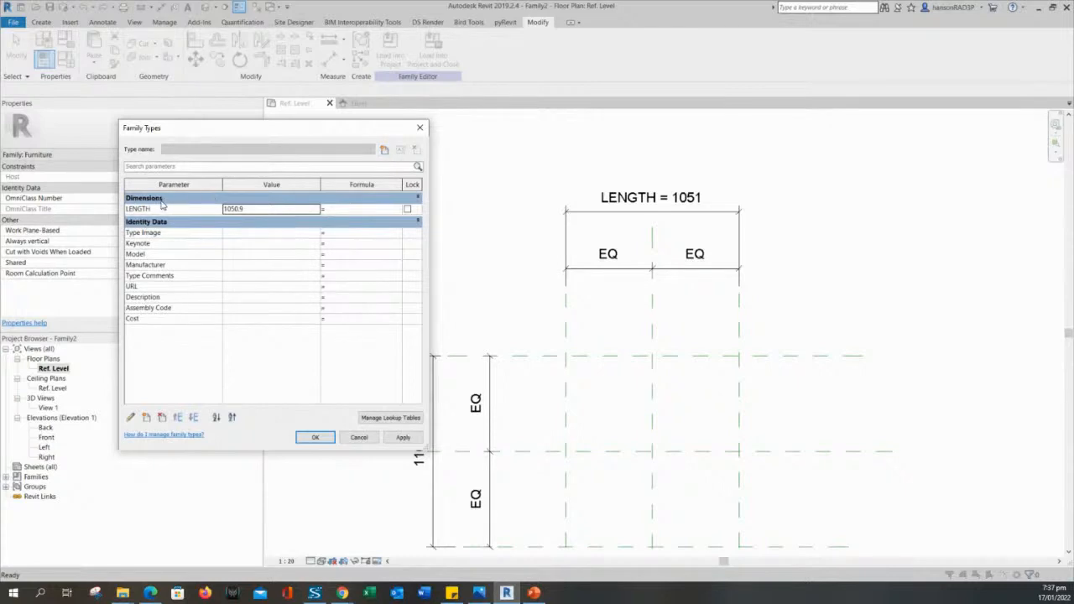
pyautogui.click(132, 418)
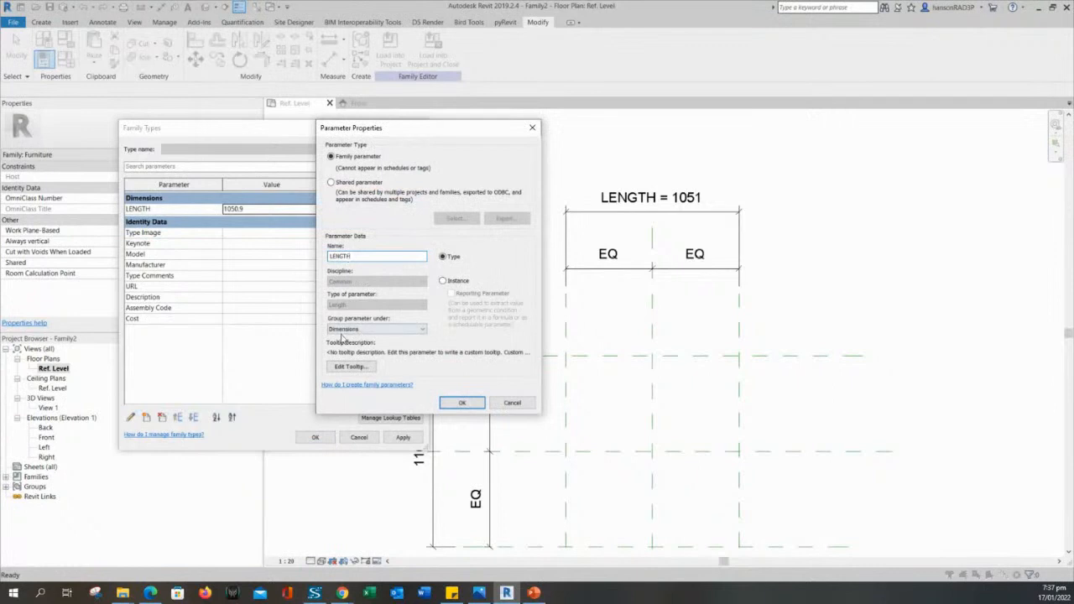
pyautogui.click(362, 330)
pyautogui.click(356, 335)
pyautogui.click(358, 331)
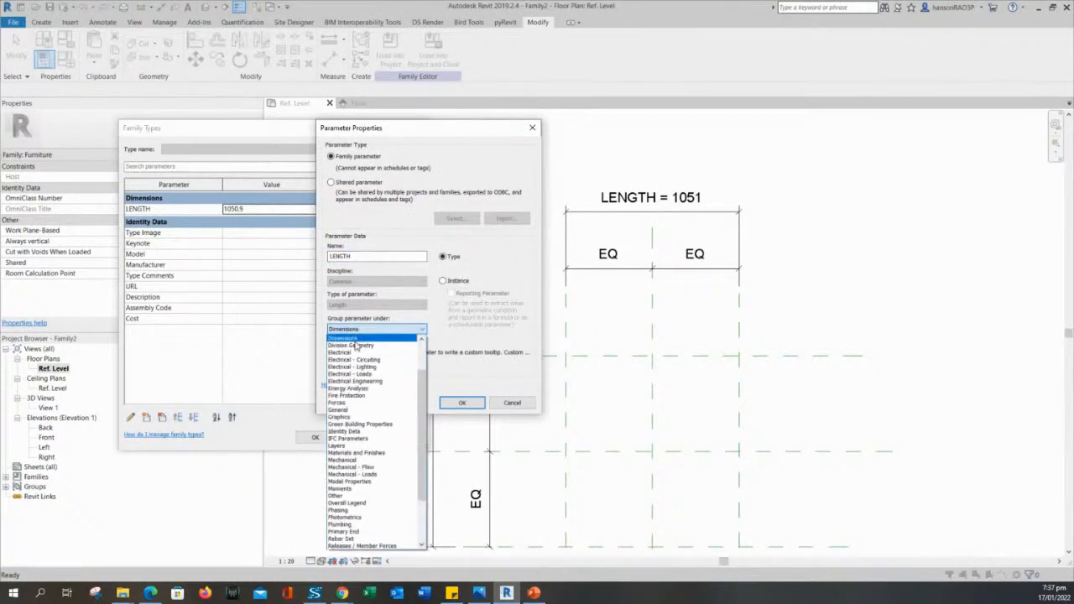
pyautogui.click(349, 417)
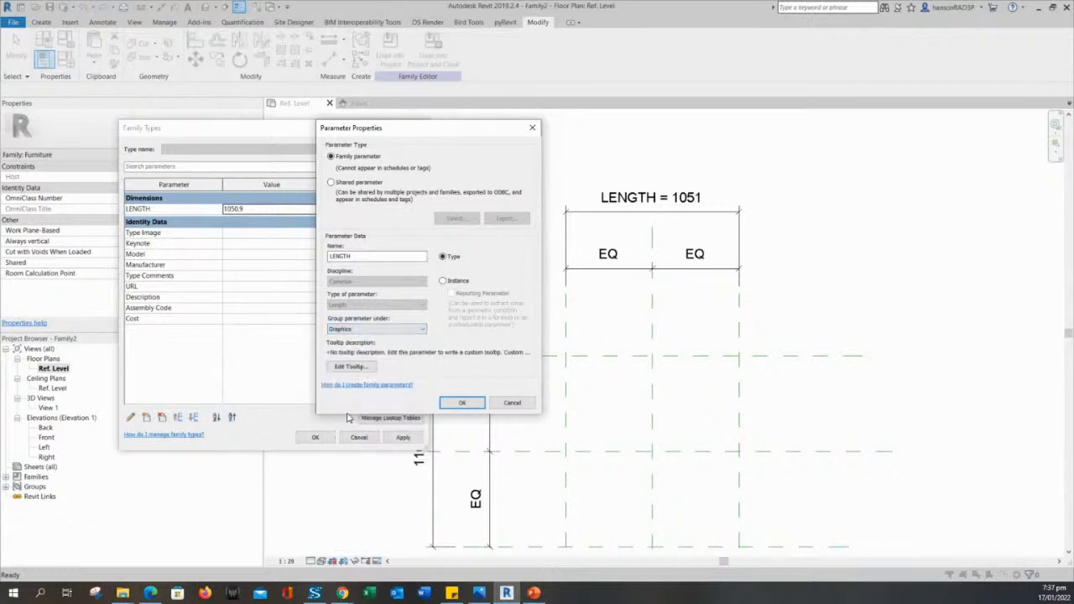
pyautogui.click(461, 402)
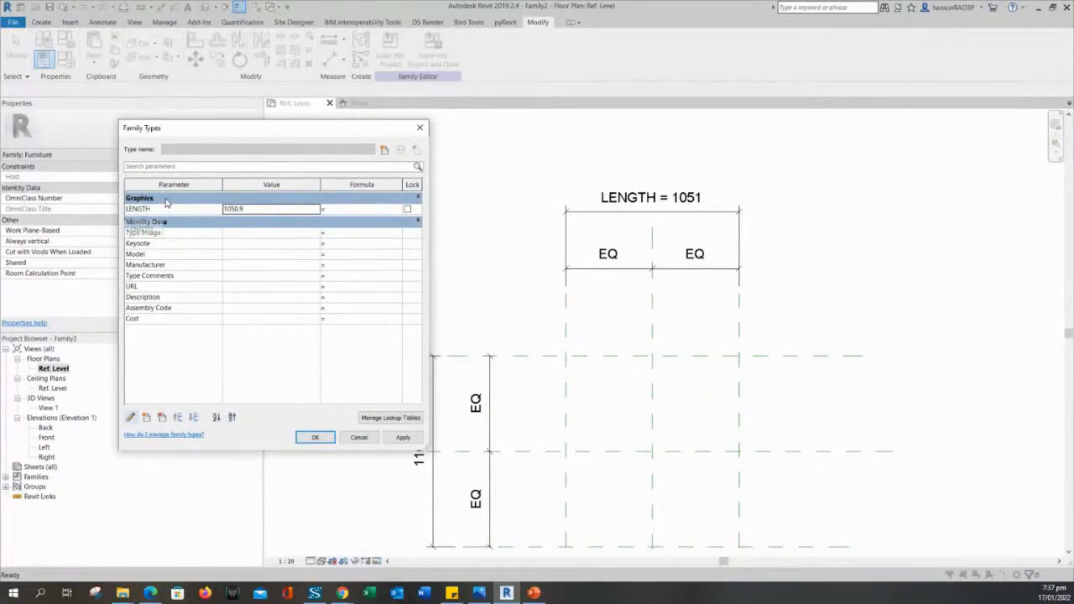
pyautogui.click(240, 209)
pyautogui.press('BackSpace')
pyautogui.press('BackSpace')
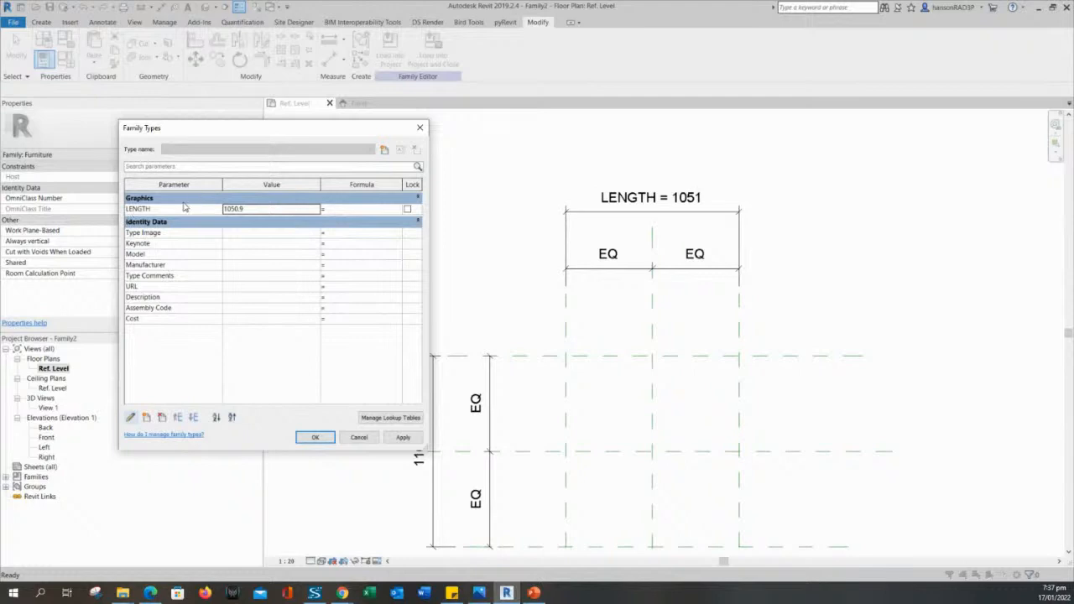
# Regroup LENGTH under Dimensions and close Family Types with OK.
pyautogui.click(131, 419)
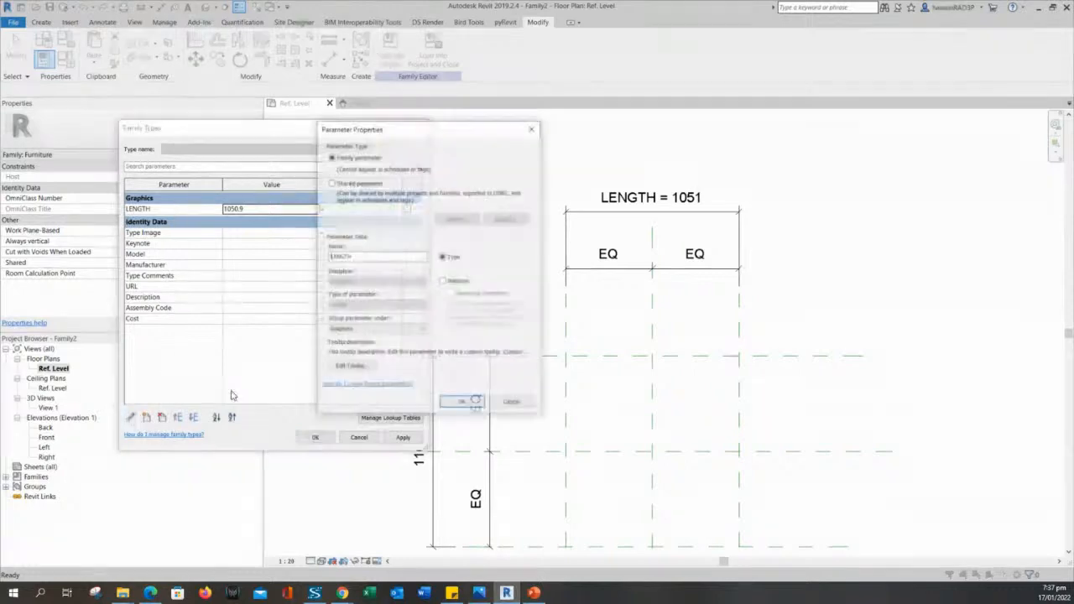
pyautogui.click(383, 329)
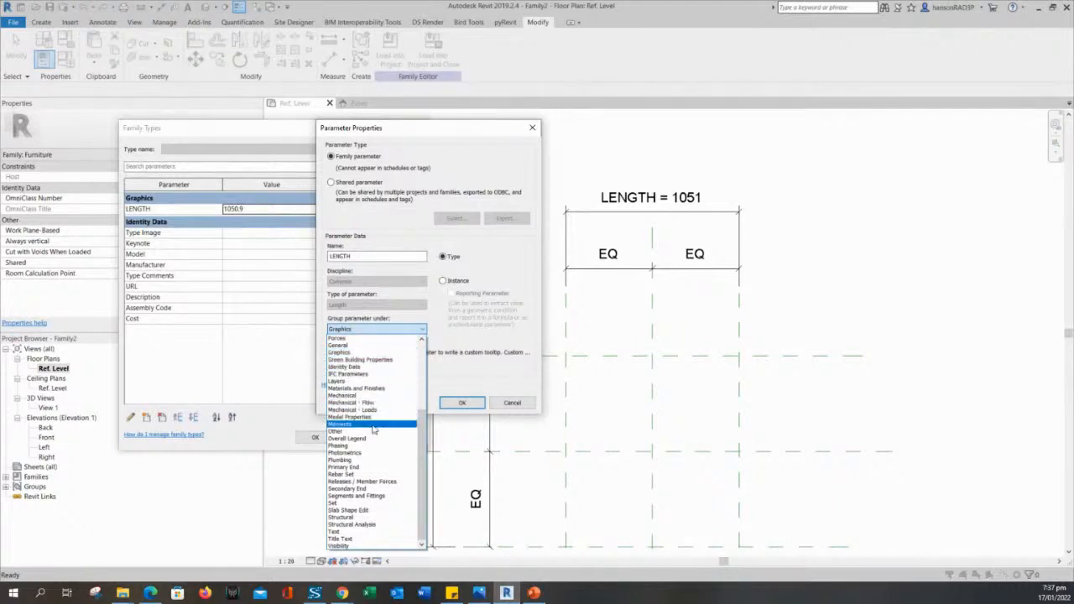
pyautogui.moveTo(424, 445); pyautogui.dragTo(426, 359)
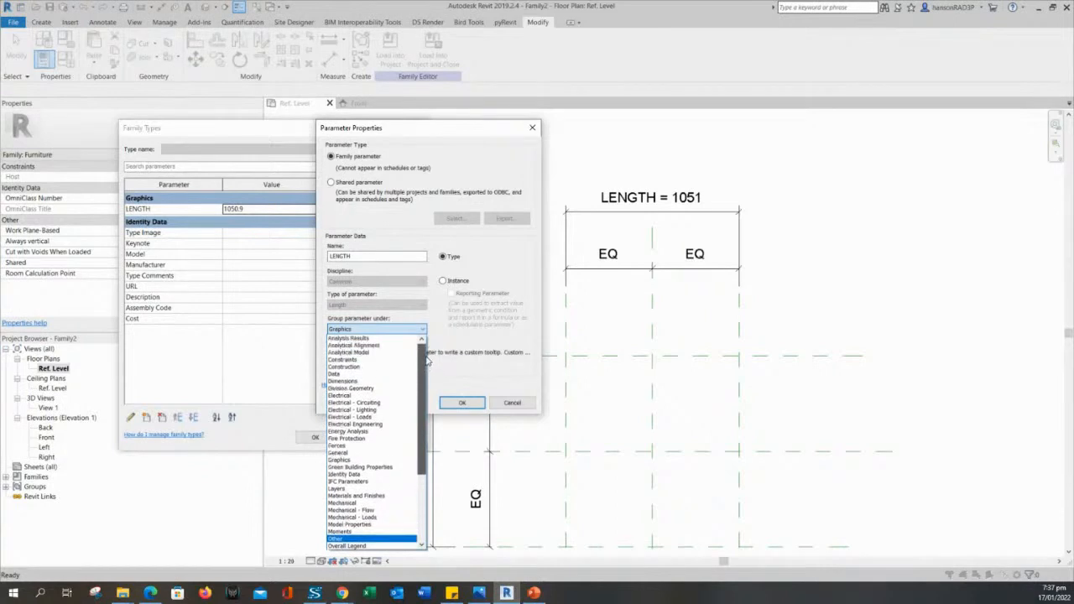
pyautogui.click(365, 382)
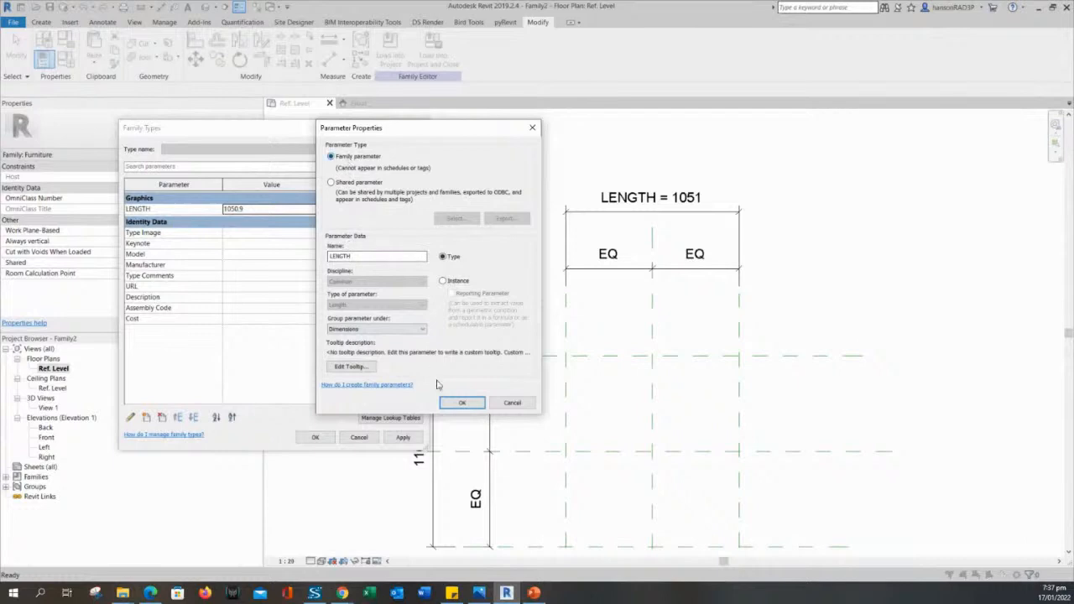
pyautogui.click(462, 404)
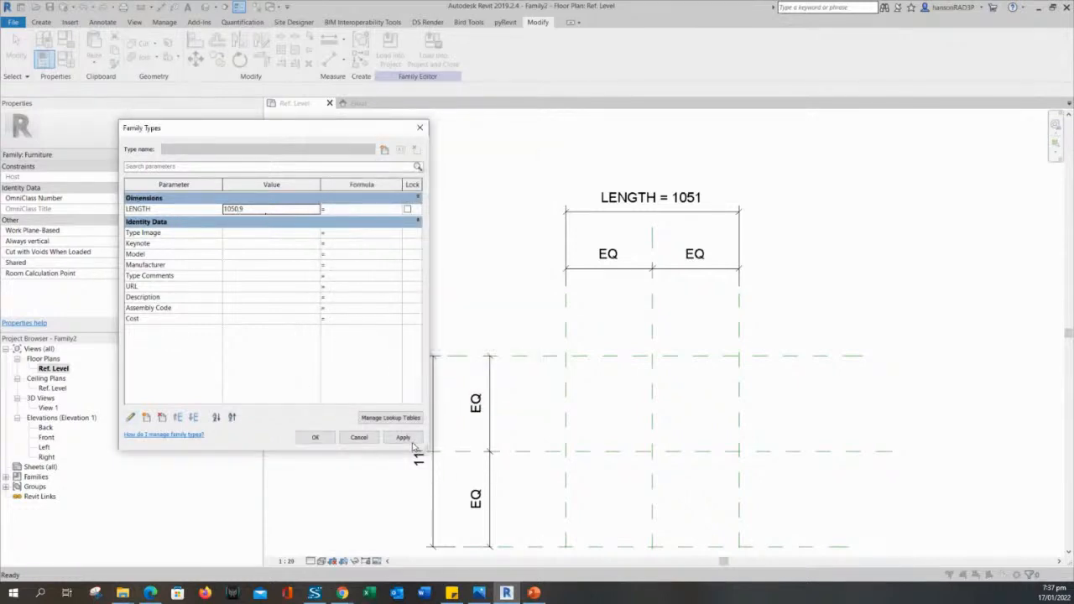
pyautogui.click(315, 437)
pyautogui.moveTo(514, 347); pyautogui.dragTo(579, 264, button='middle')
pyautogui.scroll(-1, 508, 276)
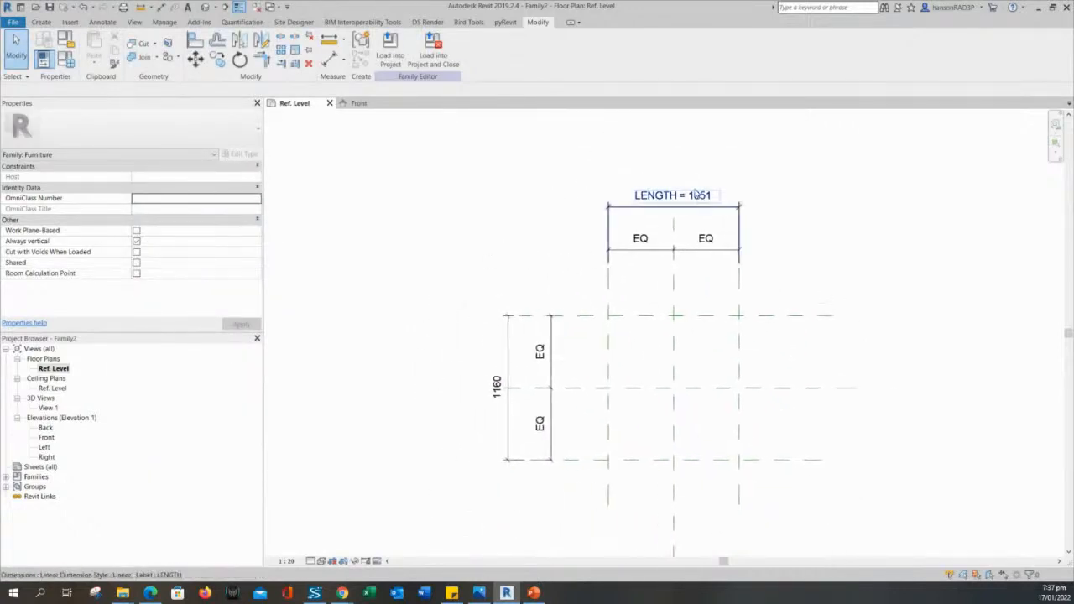
# Label the 1160 dimension with a new WIDTH type parameter under Dimensions (WIDTH = 1160).
pyautogui.click(509, 350)
pyautogui.click(471, 319)
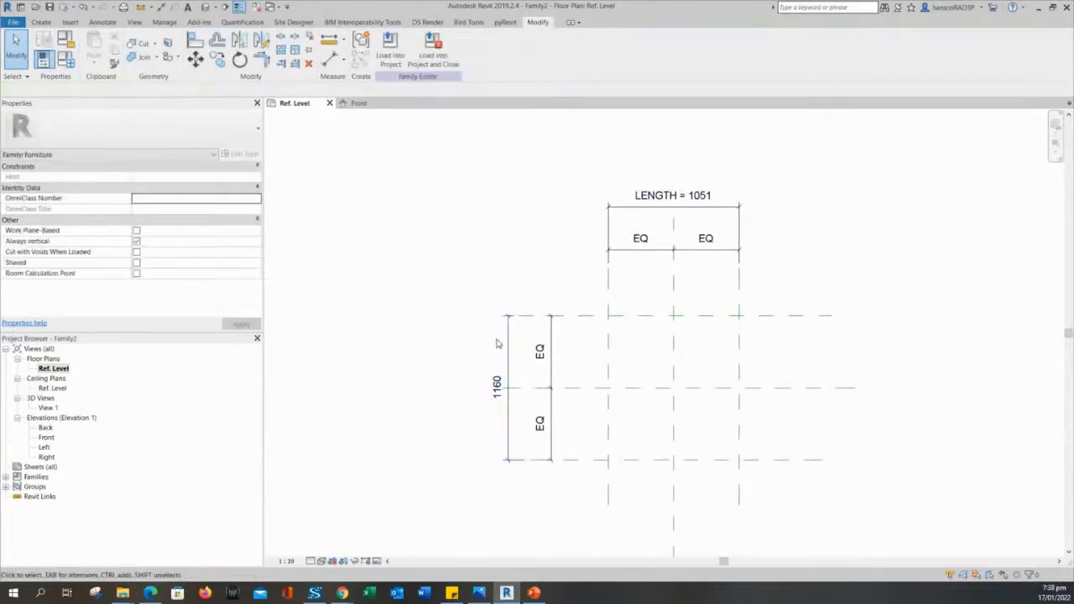
pyautogui.click(510, 351)
pyautogui.click(472, 336)
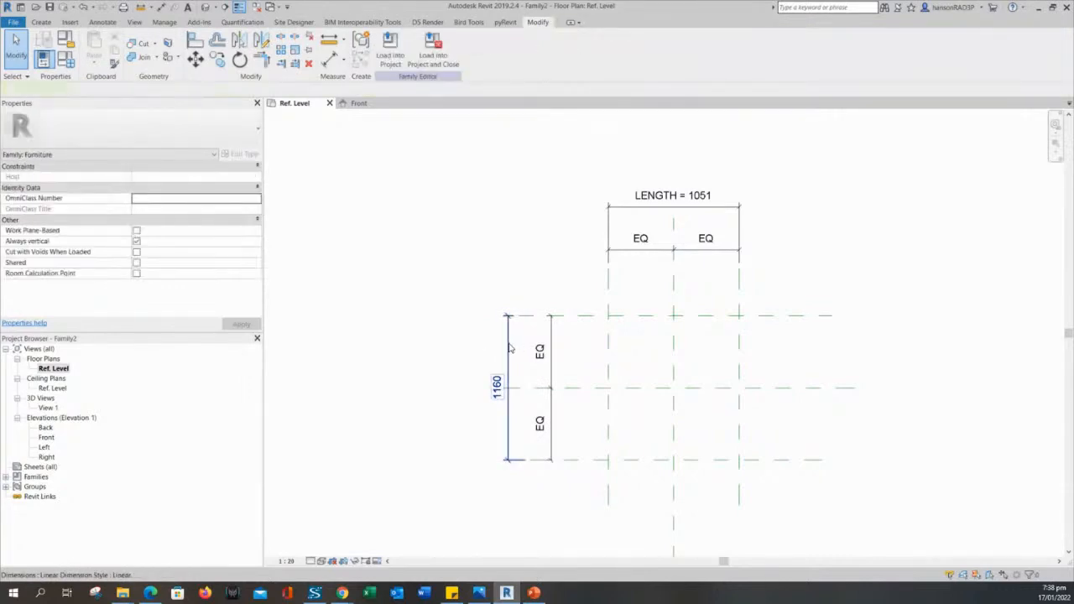
pyautogui.click(509, 353)
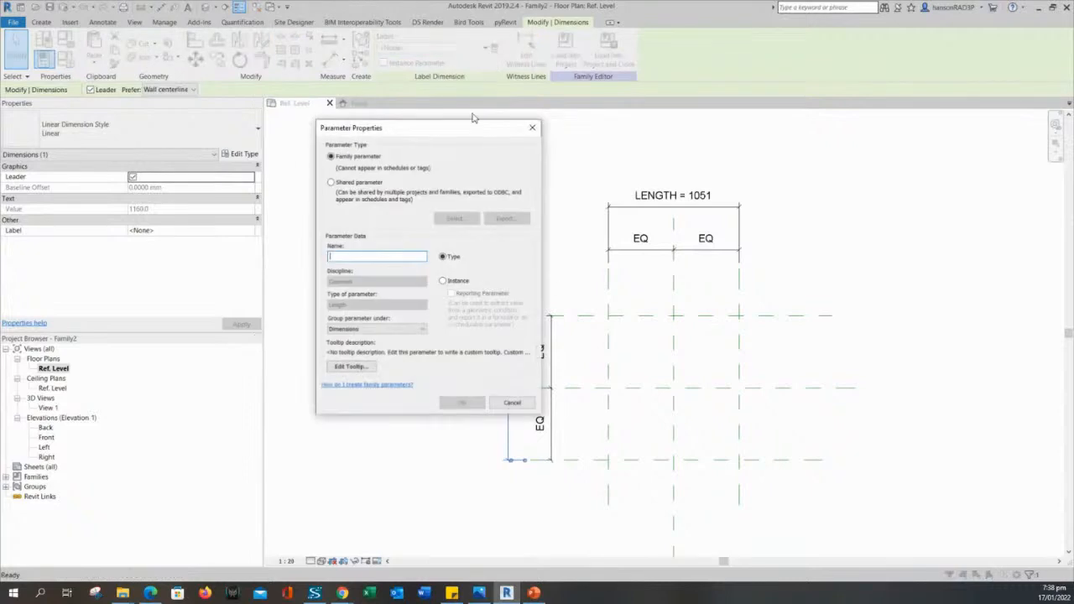
pyautogui.moveTo(405, 135); pyautogui.dragTo(365, 127)
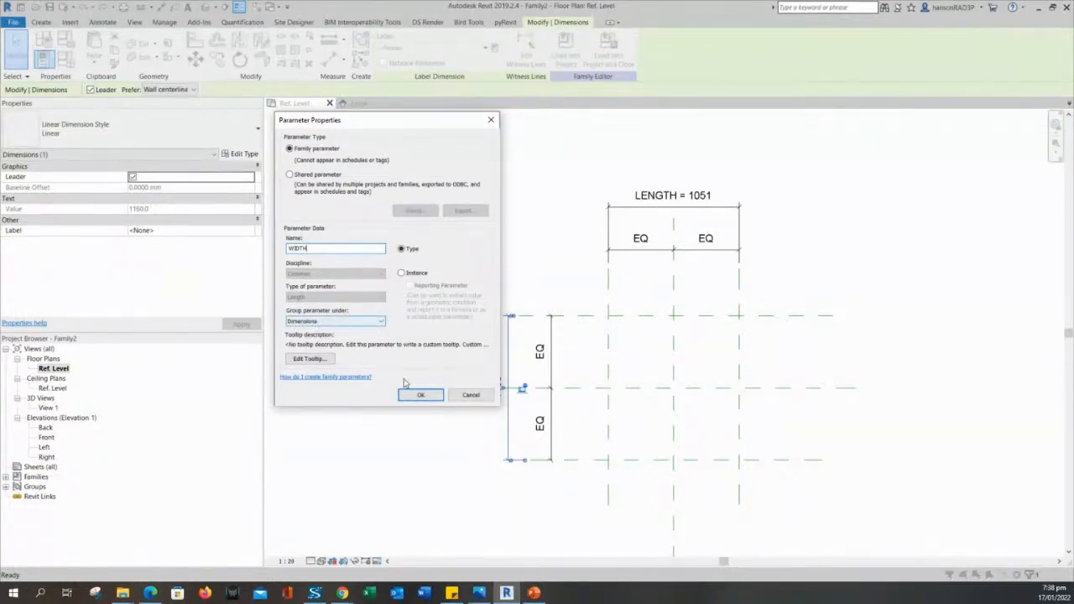
pyautogui.click(423, 399)
pyautogui.click(421, 395)
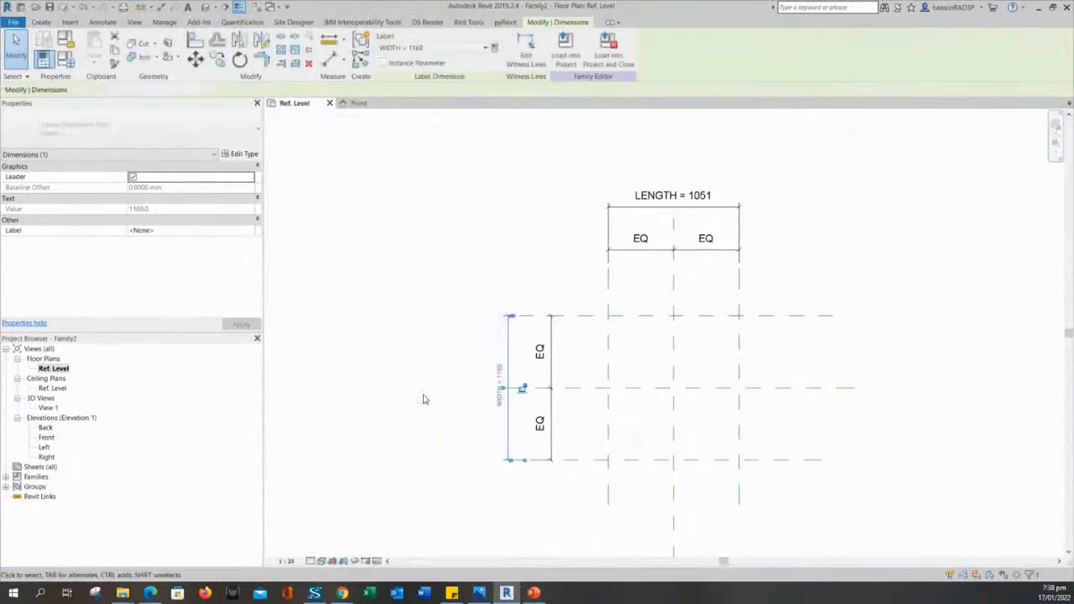
pyautogui.click(437, 335)
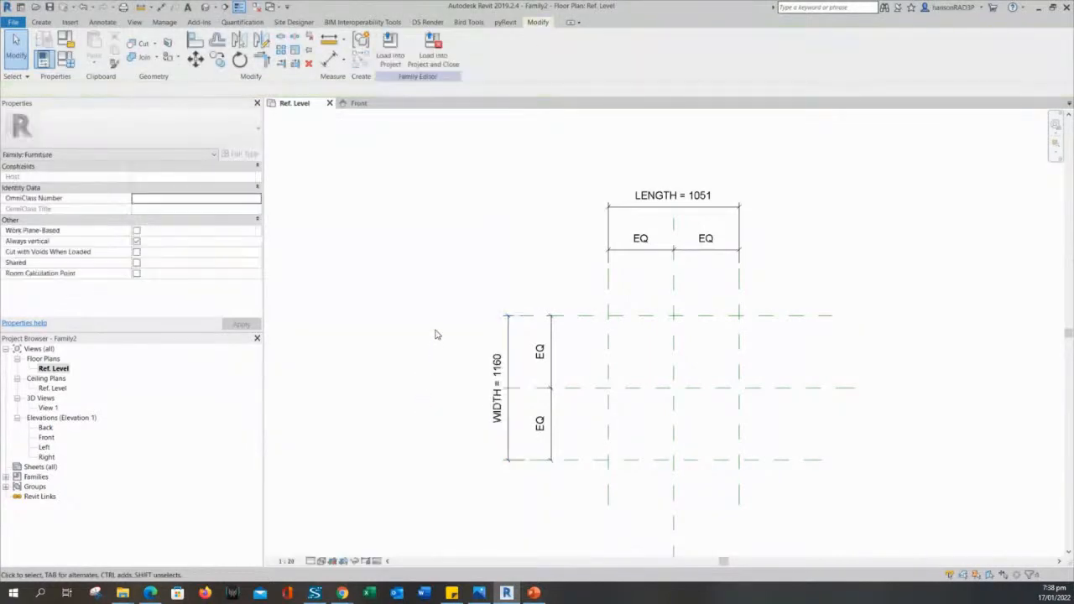
pyautogui.scroll(2, 488, 392)
pyautogui.scroll(-2, 526, 370)
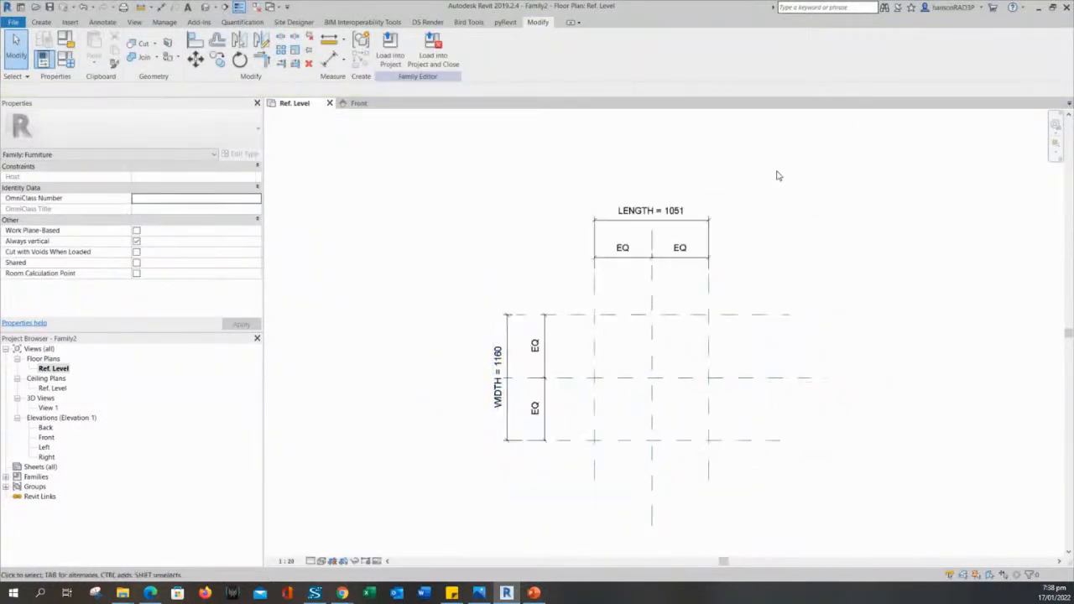
pyautogui.moveTo(509, 238)
pyautogui.mouseDown(button='middle')
pyautogui.moveTo(539, 246)
pyautogui.moveTo(514, 247)
pyautogui.moveTo(507, 270)
pyautogui.moveTo(533, 263)
pyautogui.mouseUp(button='middle')
pyautogui.scroll(-1, 506, 255)
pyautogui.scroll(1, 508, 270)
pyautogui.scroll(2, 587, 265)
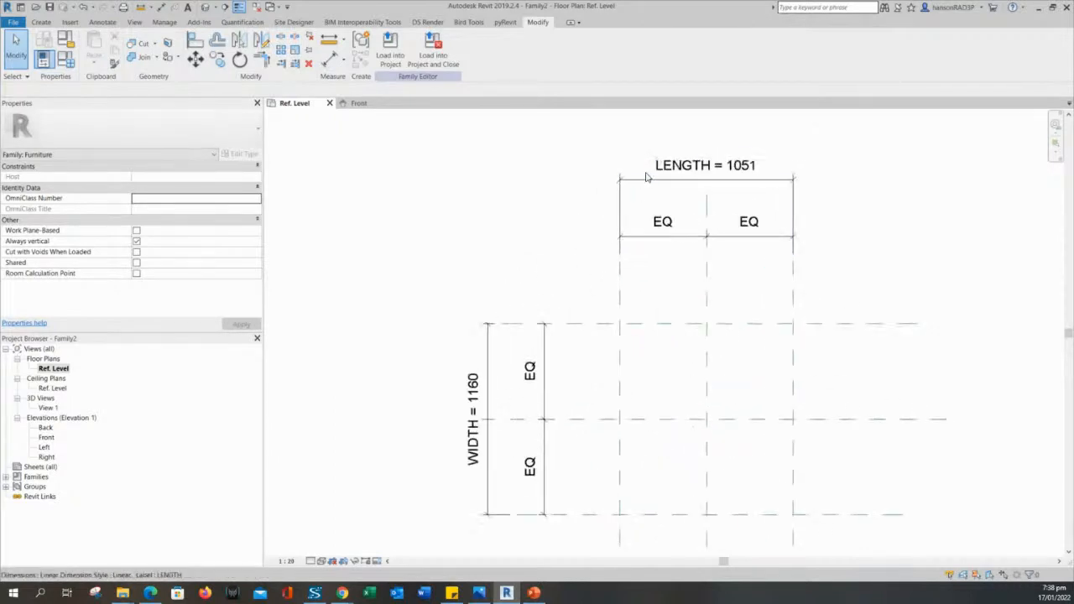
pyautogui.moveTo(586, 225); pyautogui.dragTo(608, 239, button='middle')
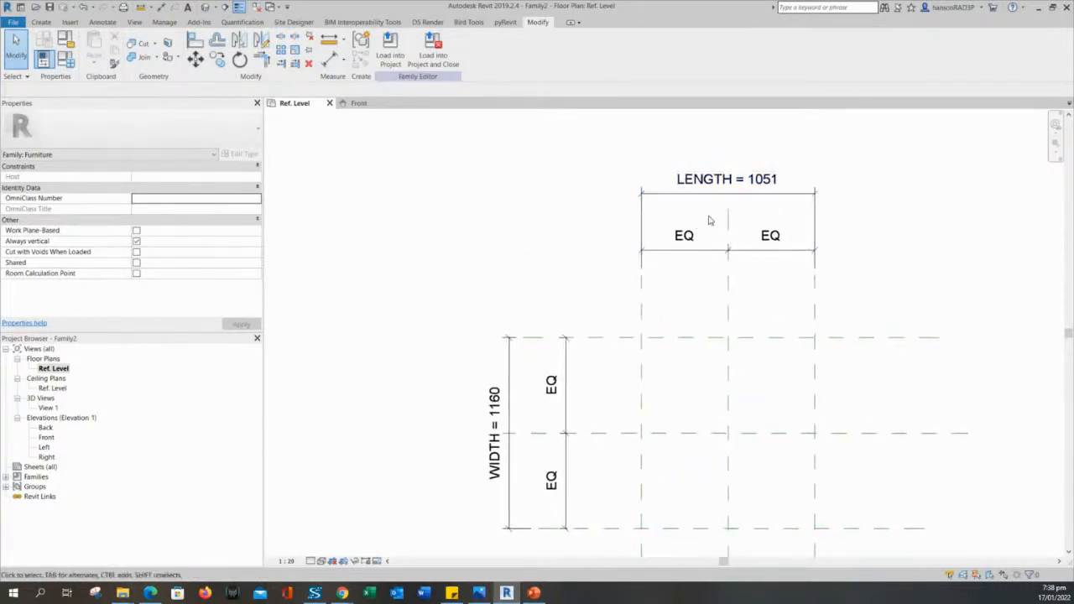
pyautogui.click(680, 208)
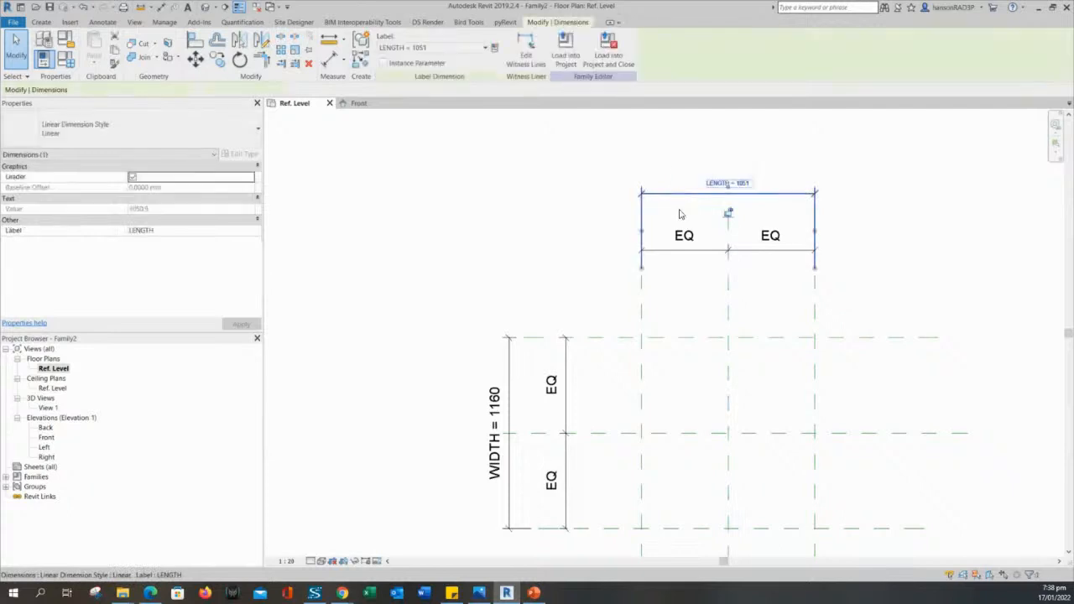
pyautogui.click(587, 204)
pyautogui.click(642, 308)
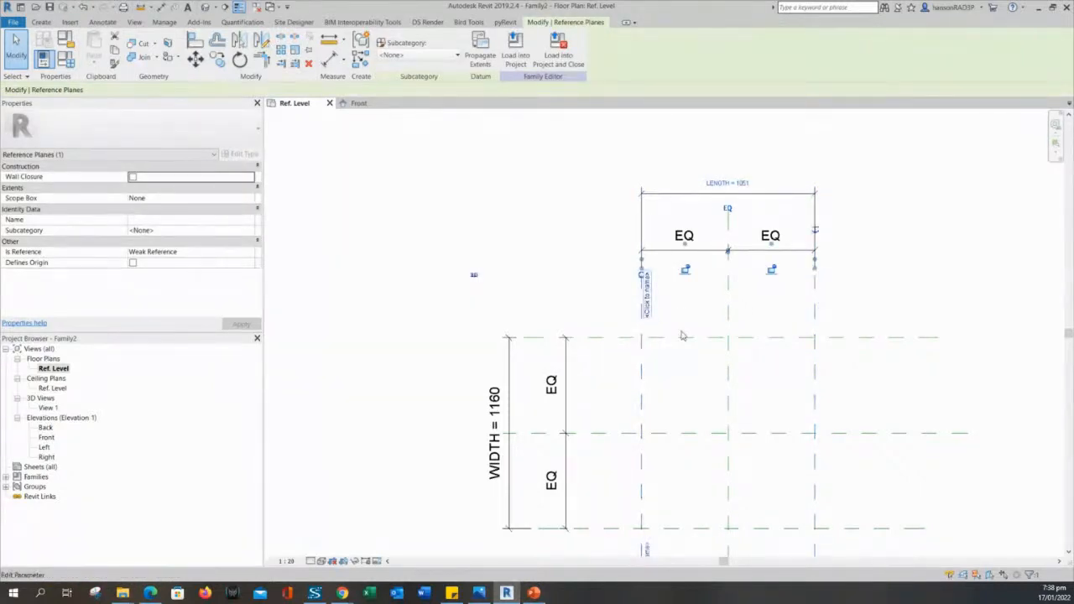
pyautogui.click(814, 377)
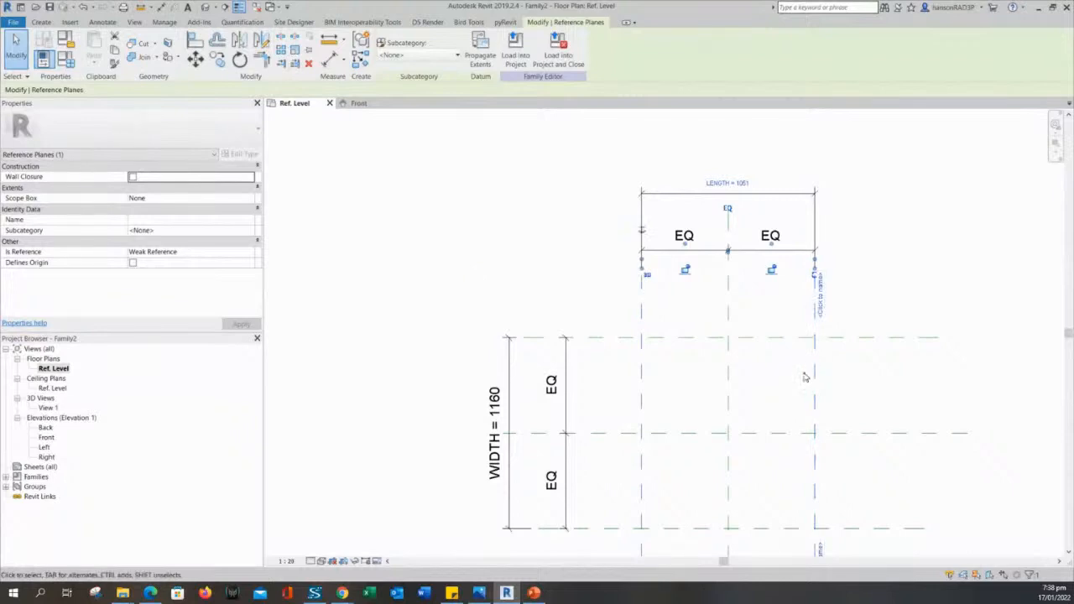
pyautogui.scroll(-3, 804, 377)
pyautogui.click(912, 490)
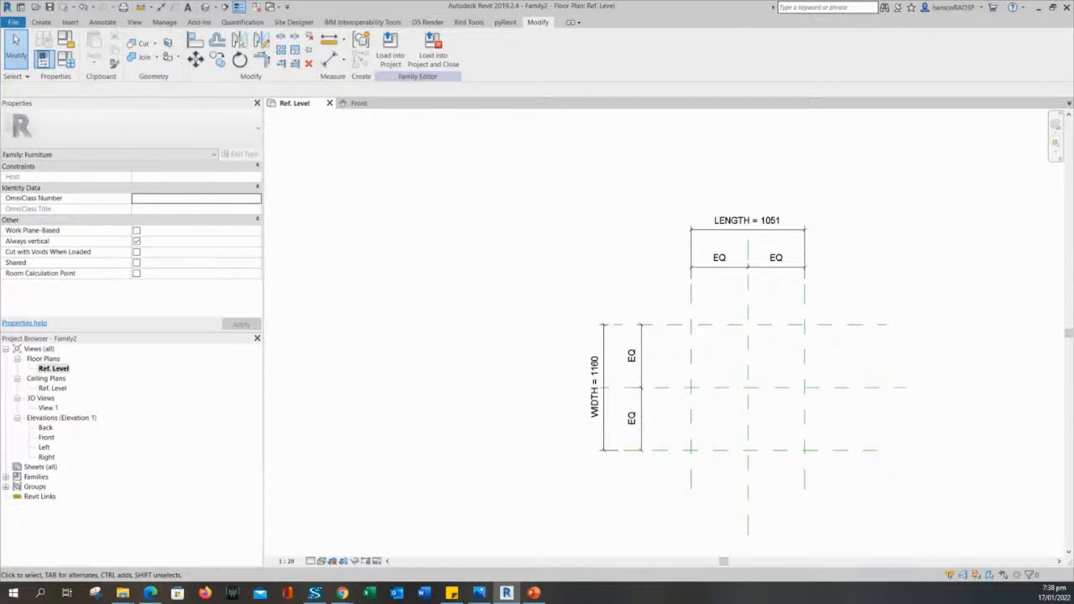
pyautogui.click(534, 593)
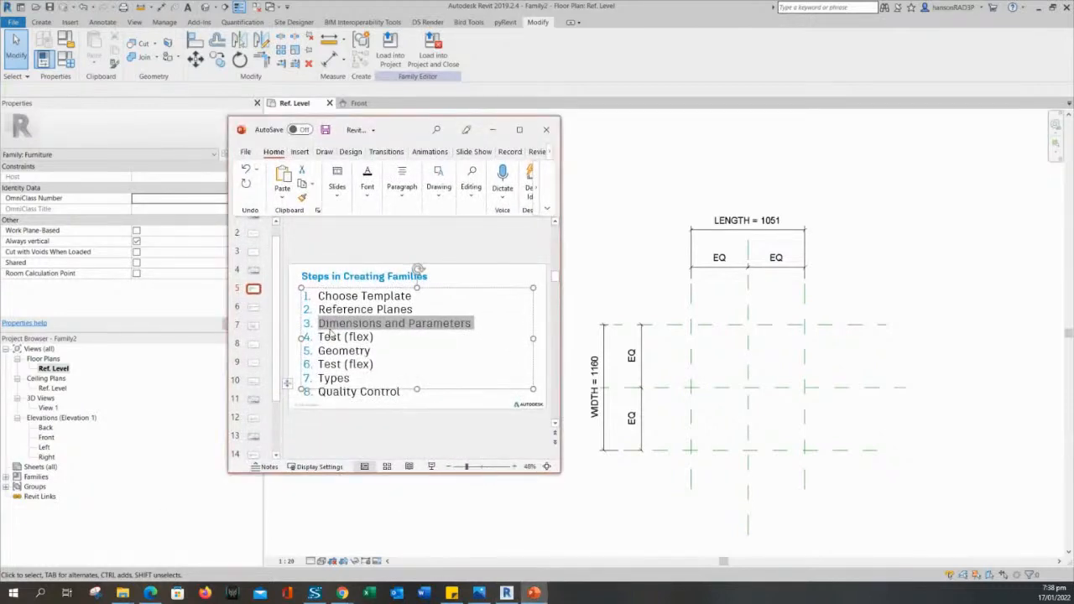
pyautogui.click(328, 323)
pyautogui.moveTo(319, 323); pyautogui.dragTo(499, 319)
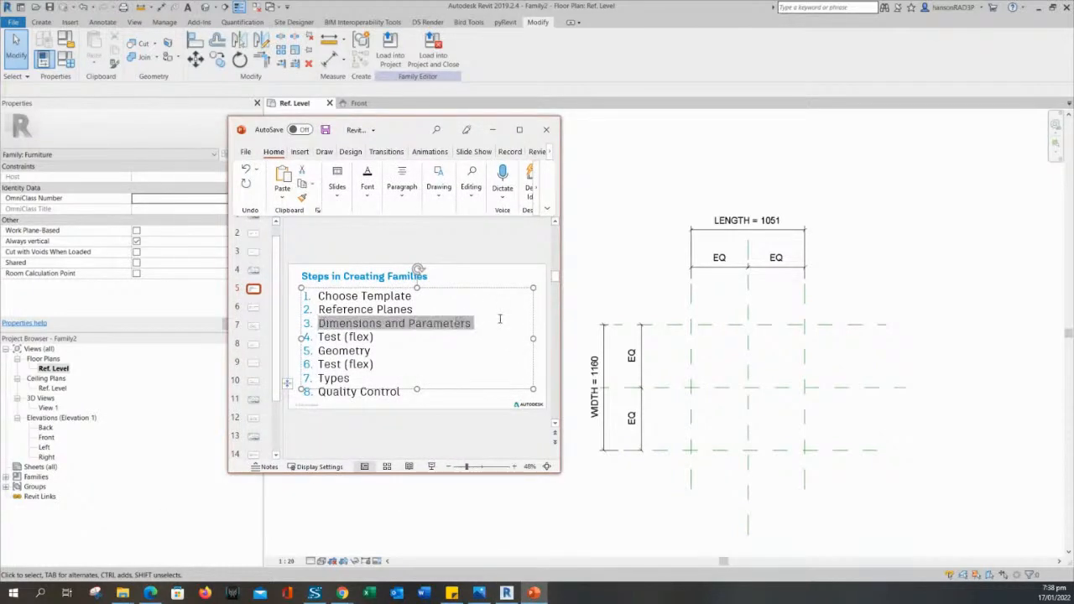
pyautogui.click(377, 334)
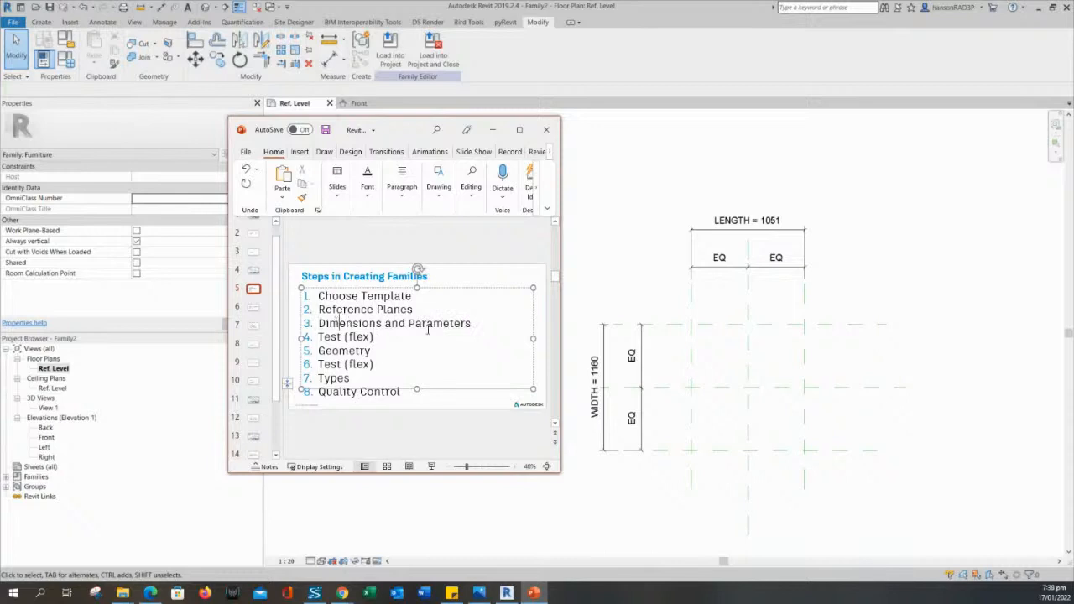
pyautogui.moveTo(477, 323); pyautogui.dragTo(375, 338)
pyautogui.click(375, 338)
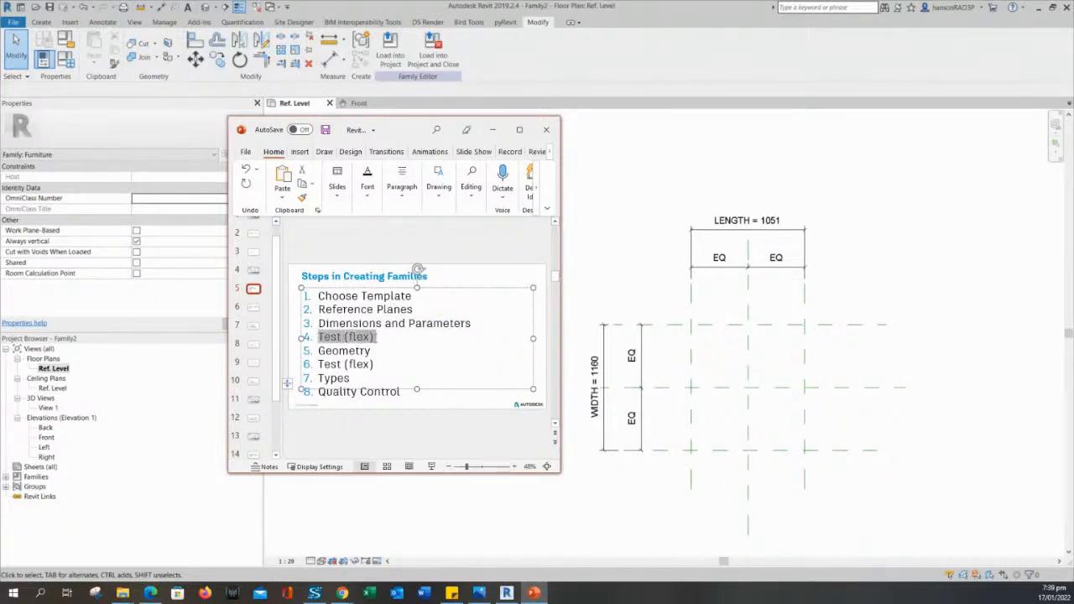
pyautogui.click(493, 130)
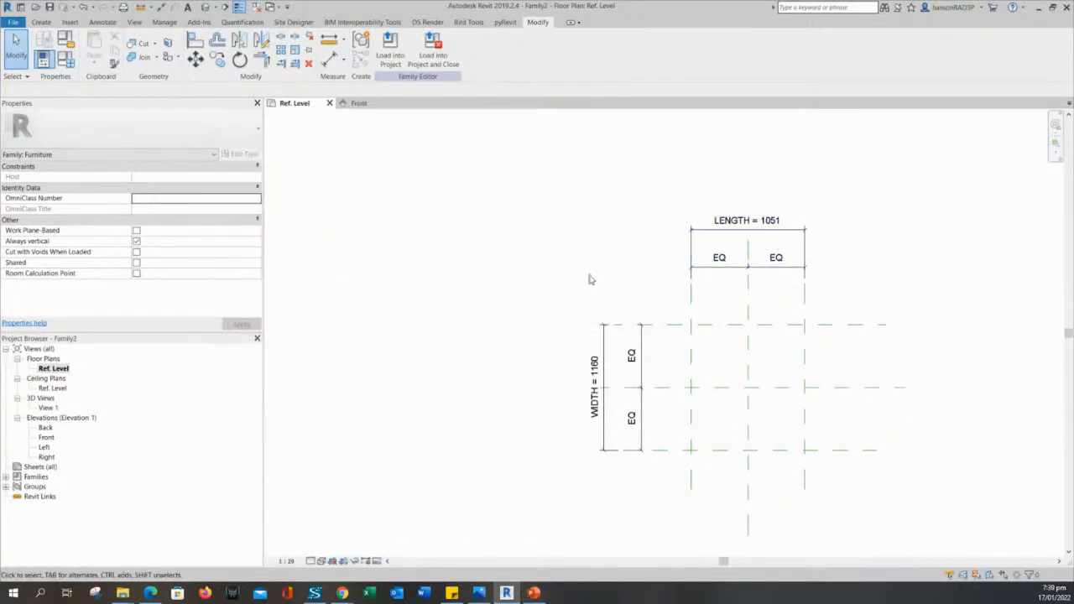
# Drag the right reference plane outward, flexing LENGTH to 1100.
pyautogui.moveTo(597, 263); pyautogui.dragTo(559, 261, button='middle')
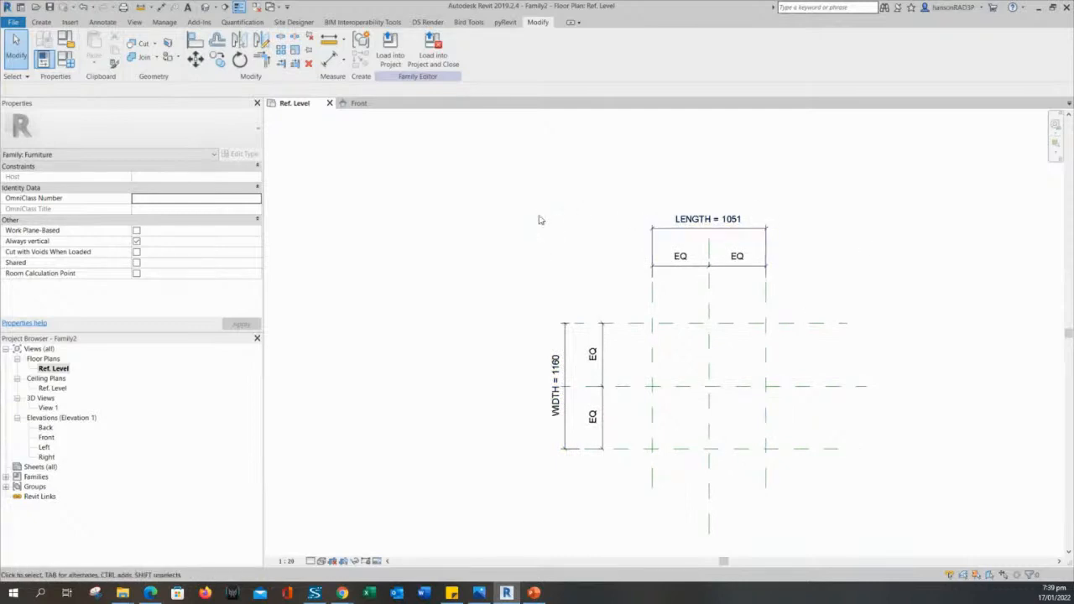
pyautogui.moveTo(623, 283); pyautogui.dragTo(616, 281, button='middle')
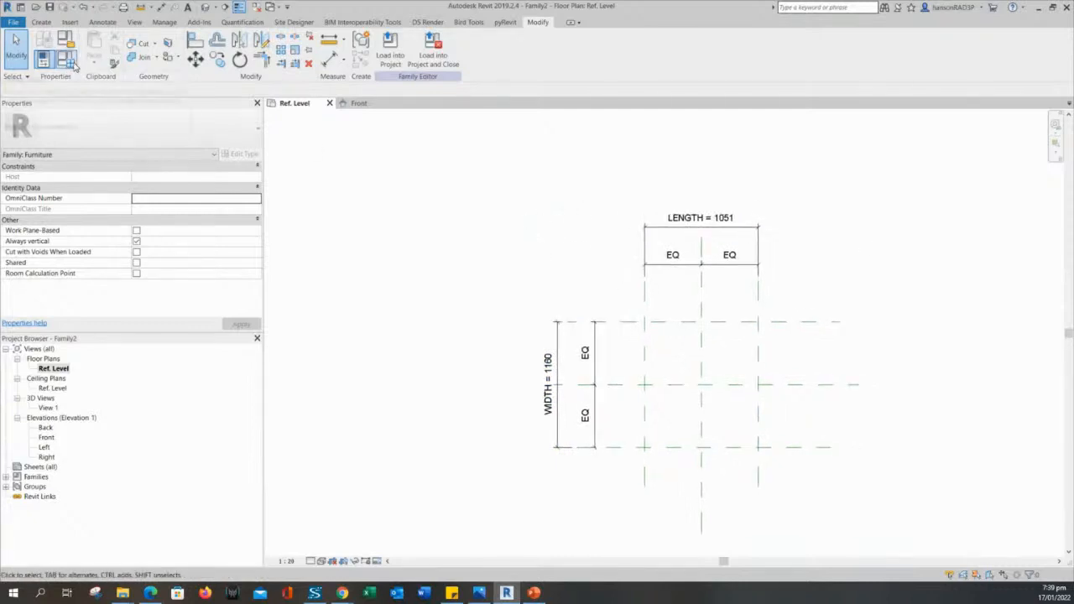
pyautogui.click(761, 298)
pyautogui.moveTo(761, 363); pyautogui.dragTo(766, 363)
pyautogui.click(587, 247)
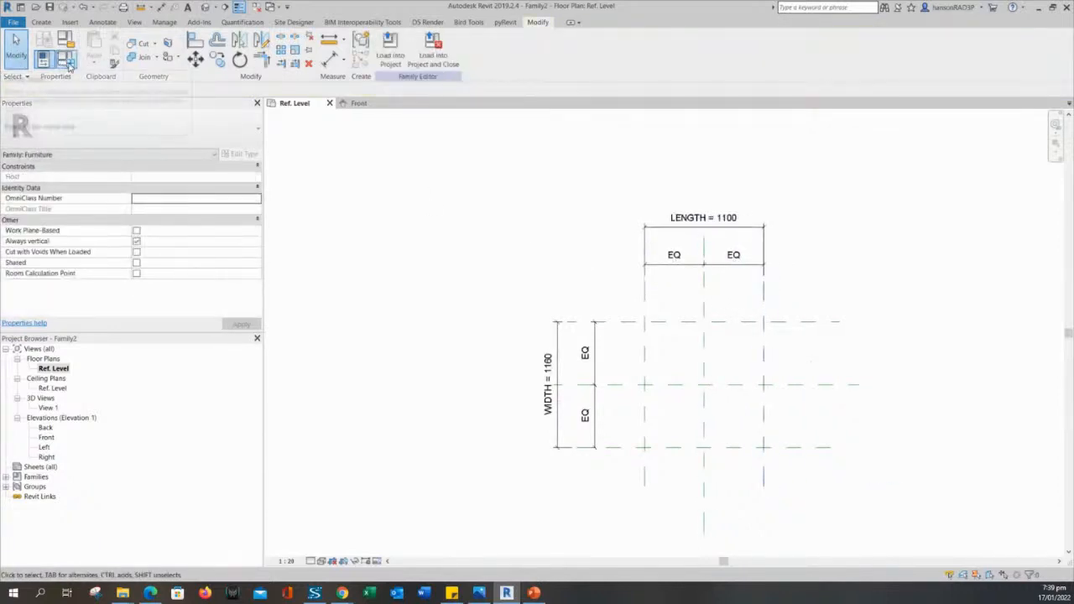
# In Family Types, set LENGTH to 2000 and apply it.
pyautogui.click(67, 62)
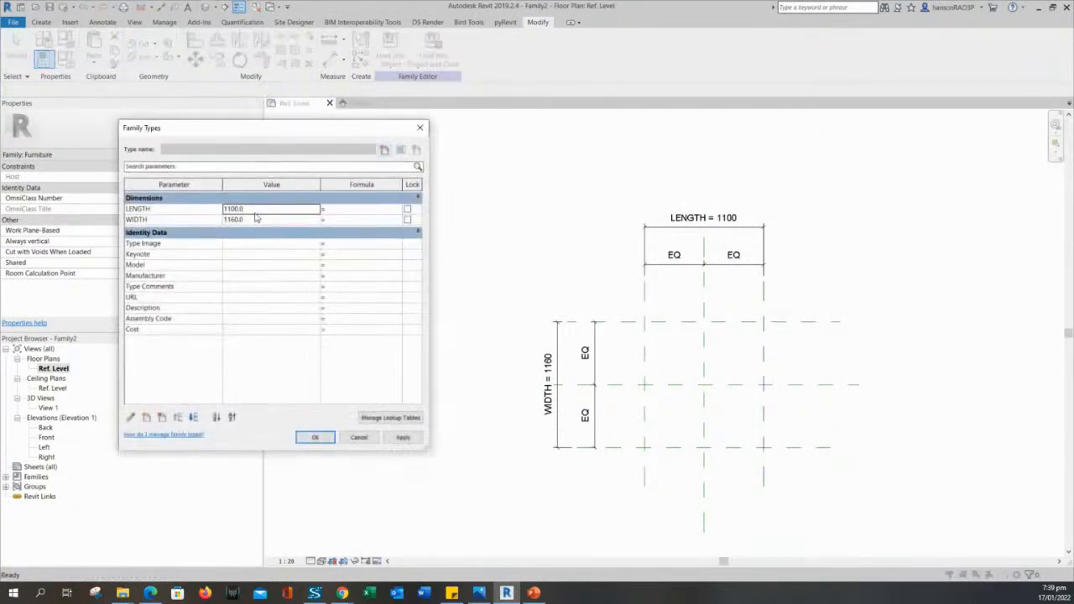
pyautogui.click(256, 210)
pyautogui.moveTo(277, 128); pyautogui.dragTo(339, 191)
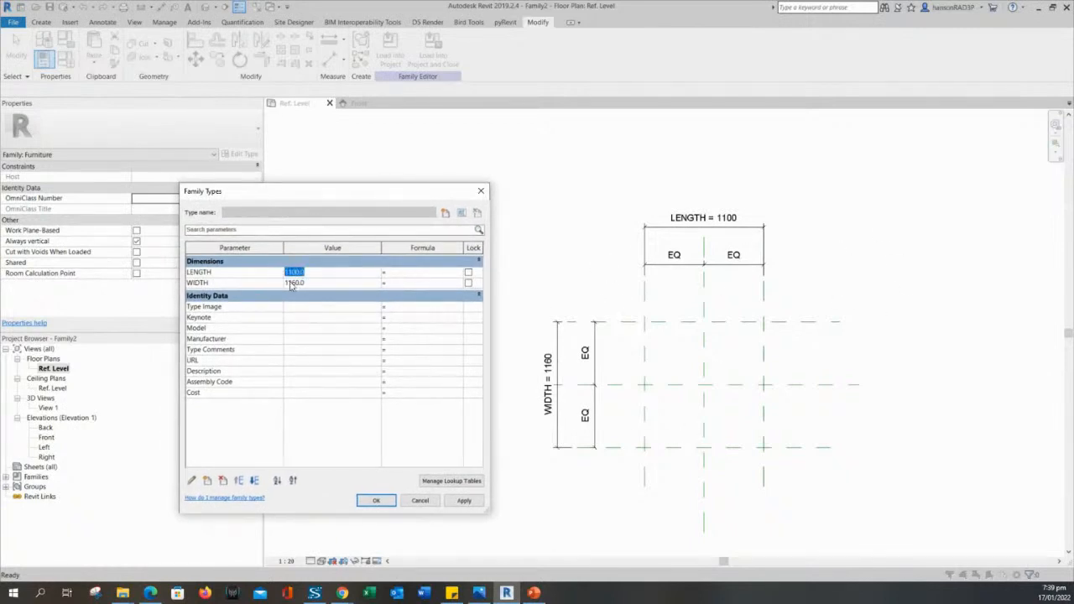
pyautogui.write('2')
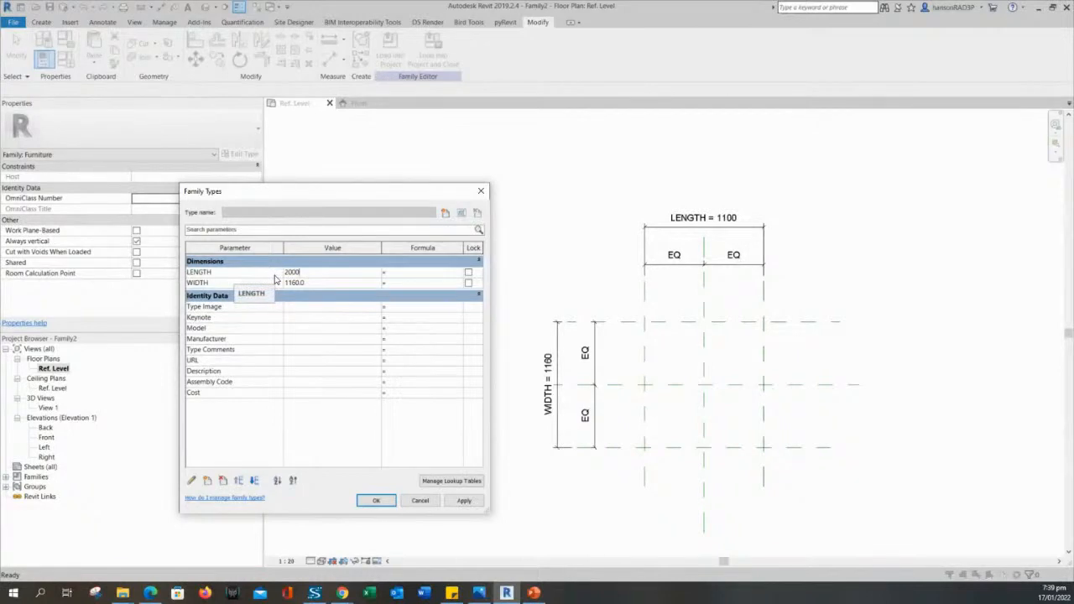
pyautogui.click(463, 501)
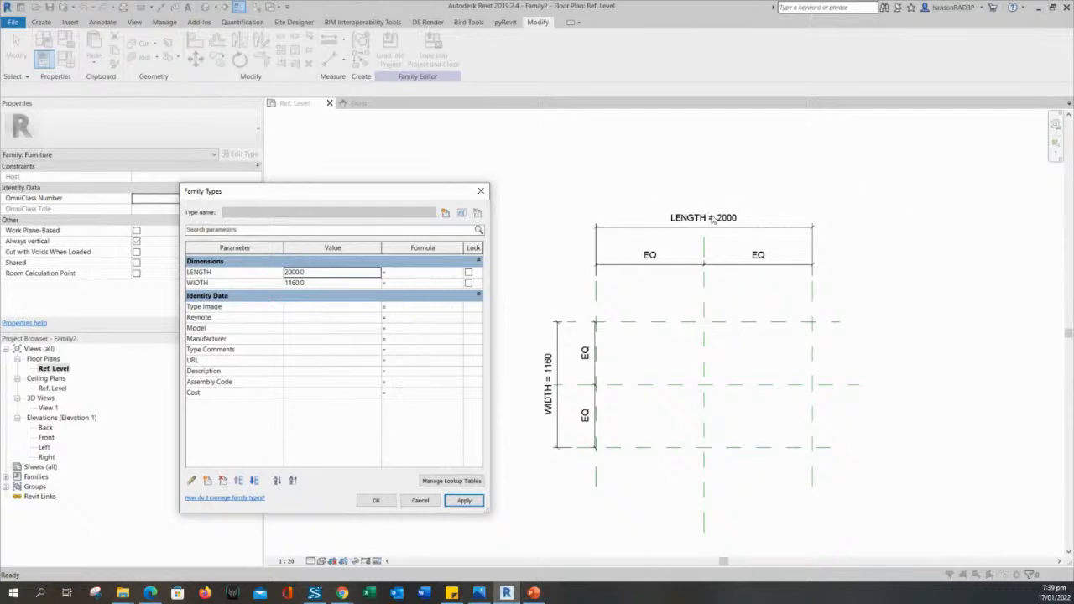
# Change WIDTH from 1160 to 500, apply, and accept the family types.
pyautogui.click(320, 284)
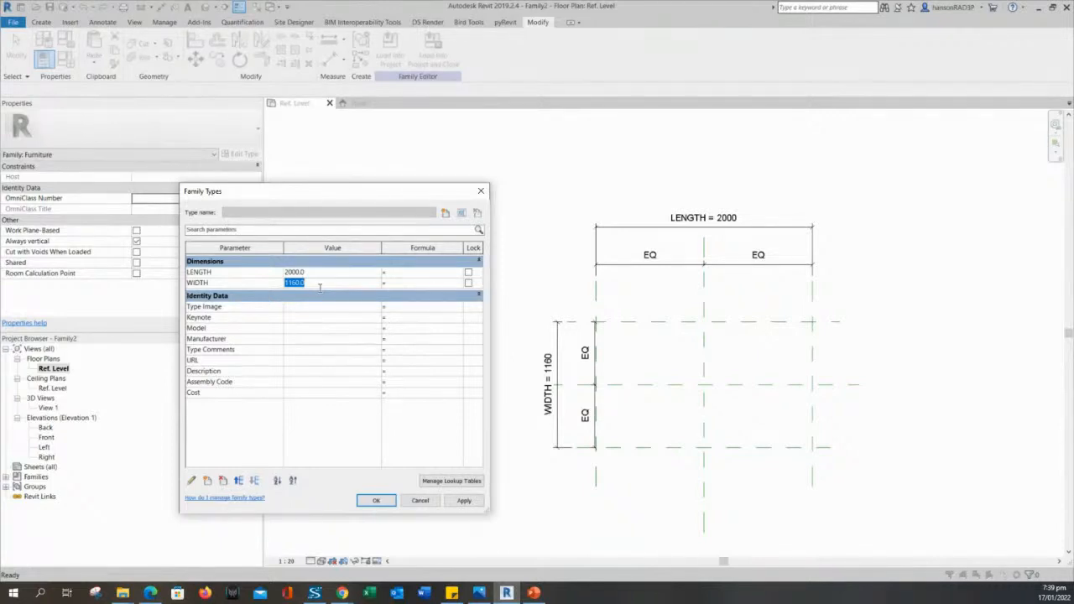
pyautogui.write('500')
pyautogui.click(464, 501)
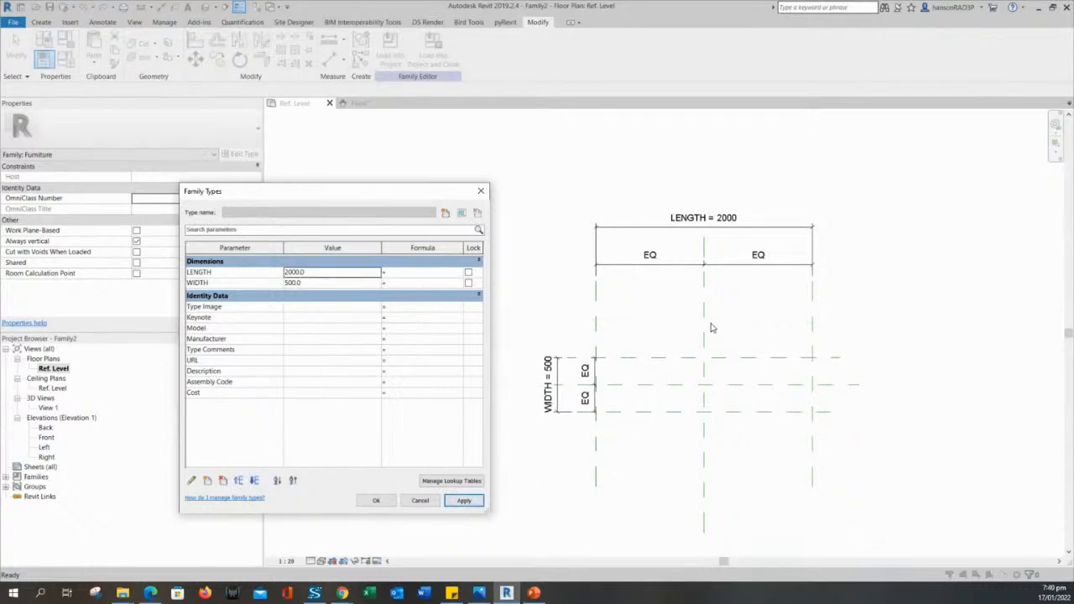
pyautogui.moveTo(329, 202); pyautogui.dragTo(307, 182)
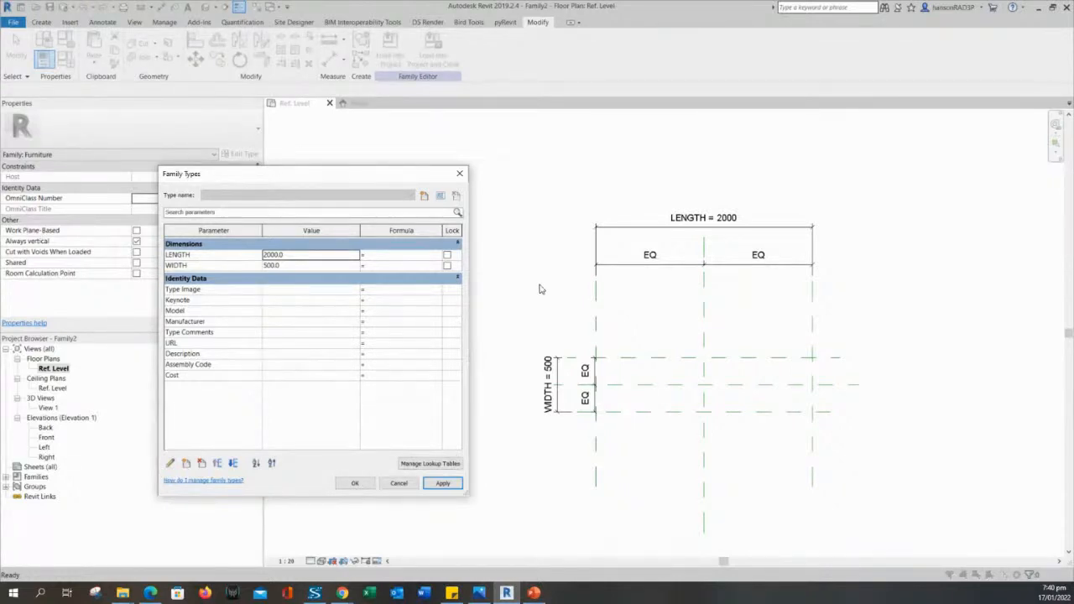
pyautogui.click(356, 483)
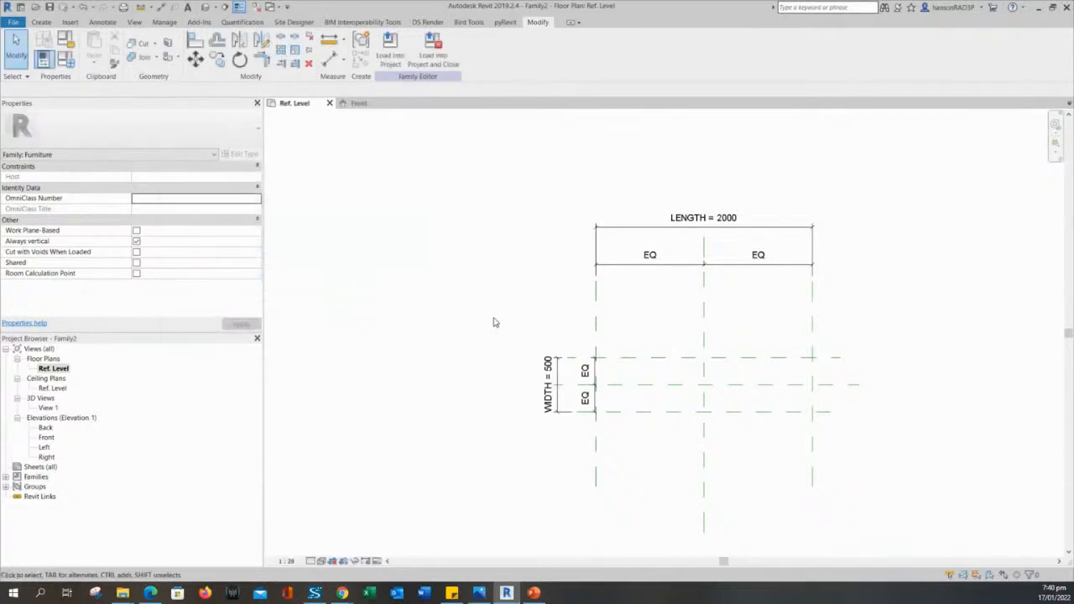
# Slide the width EQ dimension left so it sits beside WIDTH = 500.
pyautogui.scroll(2, 487, 319)
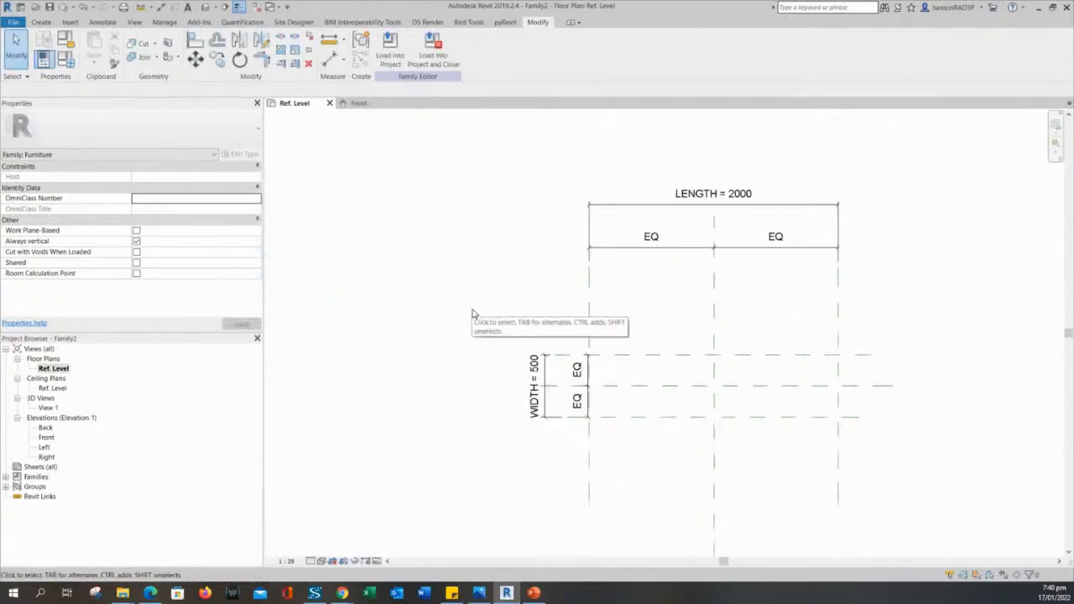
pyautogui.scroll(3, 549, 385)
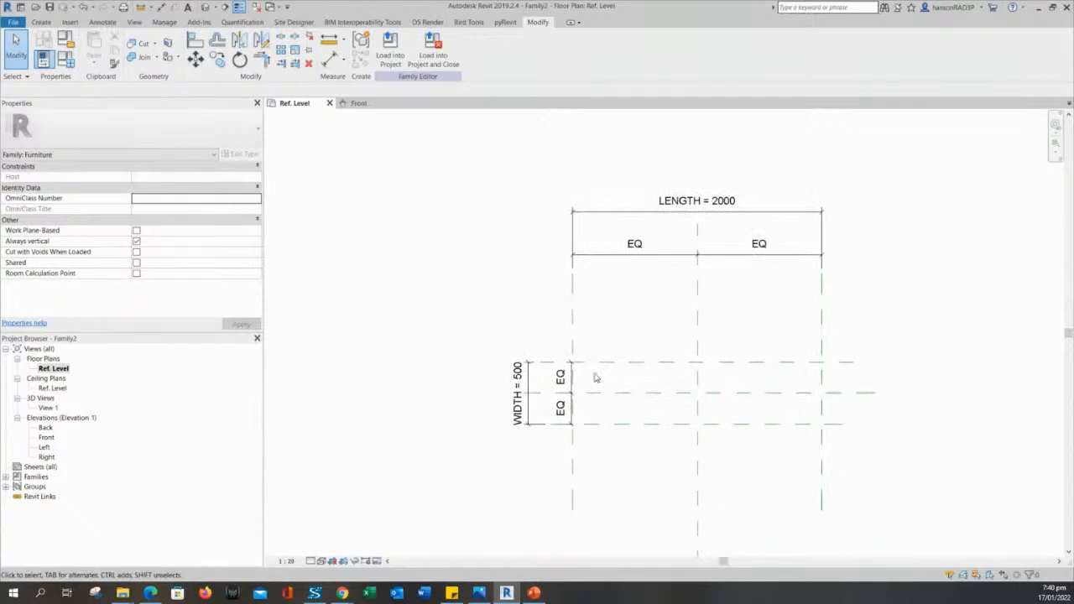
pyautogui.click(587, 376)
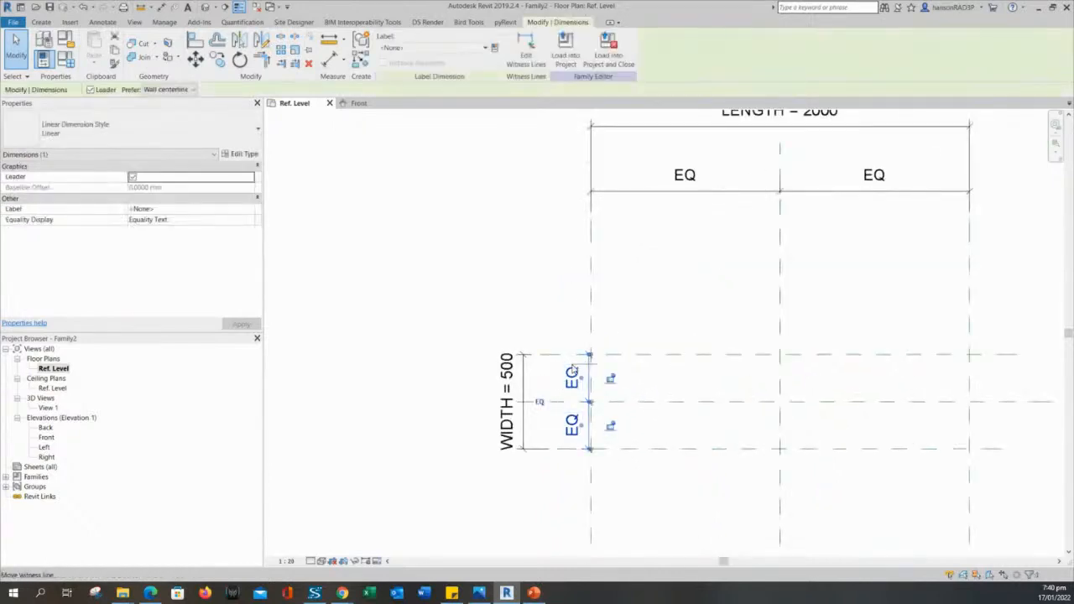
pyautogui.moveTo(583, 366); pyautogui.dragTo(444, 368)
pyautogui.click(522, 363)
pyautogui.scroll(3, 522, 366)
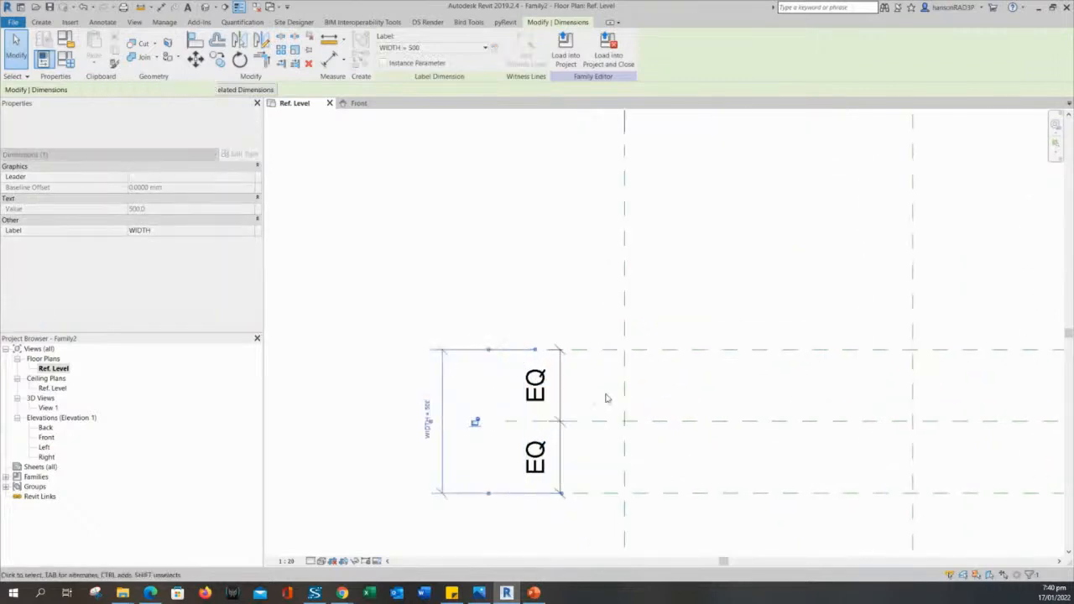
pyautogui.click(559, 370)
pyautogui.moveTo(560, 366); pyautogui.dragTo(516, 368)
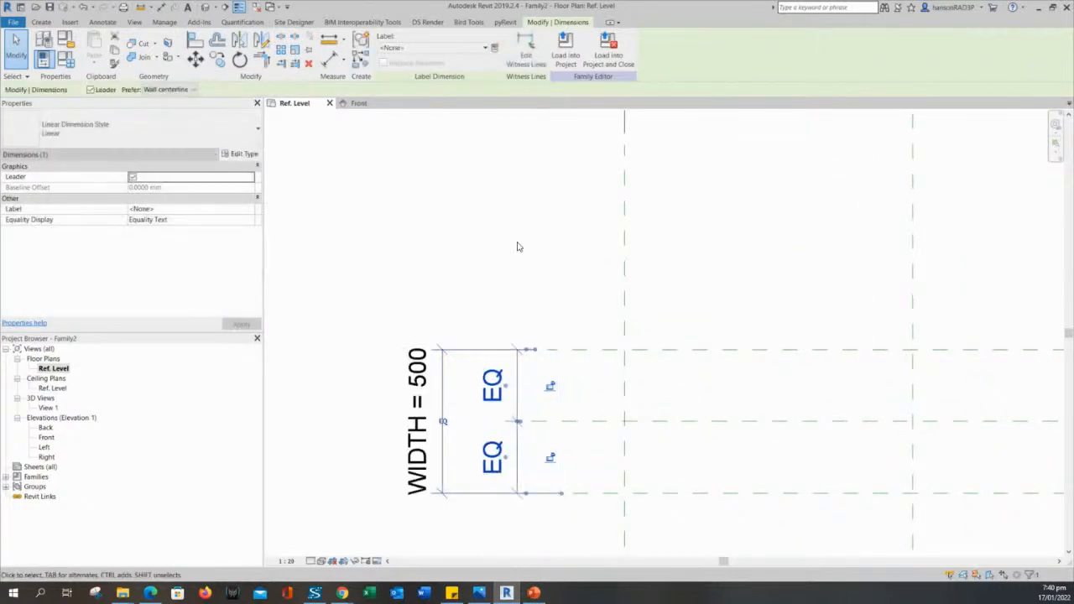
pyautogui.click(517, 243)
# Pan and zoom the plan to recentre it with LENGTH = 2000 in view.
pyautogui.scroll(-2, 517, 243)
pyautogui.moveTo(518, 247); pyautogui.dragTo(499, 255, button='middle')
pyautogui.scroll(-2, 501, 236)
pyautogui.moveTo(570, 281); pyautogui.dragTo(501, 288, button='middle')
pyautogui.scroll(2, 501, 288)
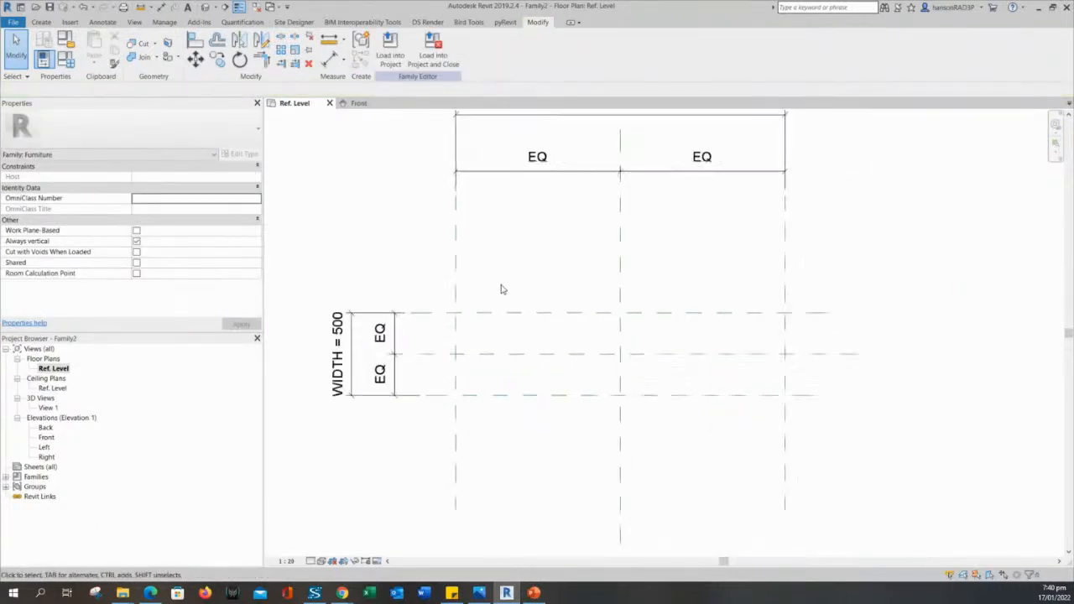
pyautogui.moveTo(531, 253); pyautogui.dragTo(556, 298, button='middle')
pyautogui.scroll(-3, 555, 297)
pyautogui.scroll(3, 579, 252)
pyautogui.scroll(1, 563, 330)
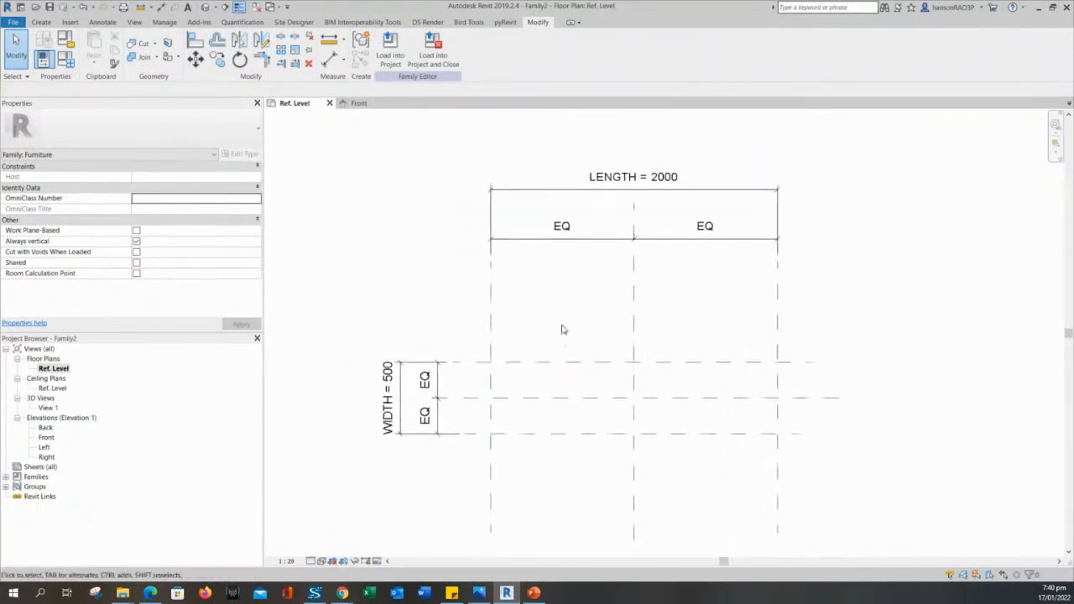
pyautogui.scroll(-1, 562, 329)
pyautogui.moveTo(562, 329); pyautogui.dragTo(579, 328, button='middle')
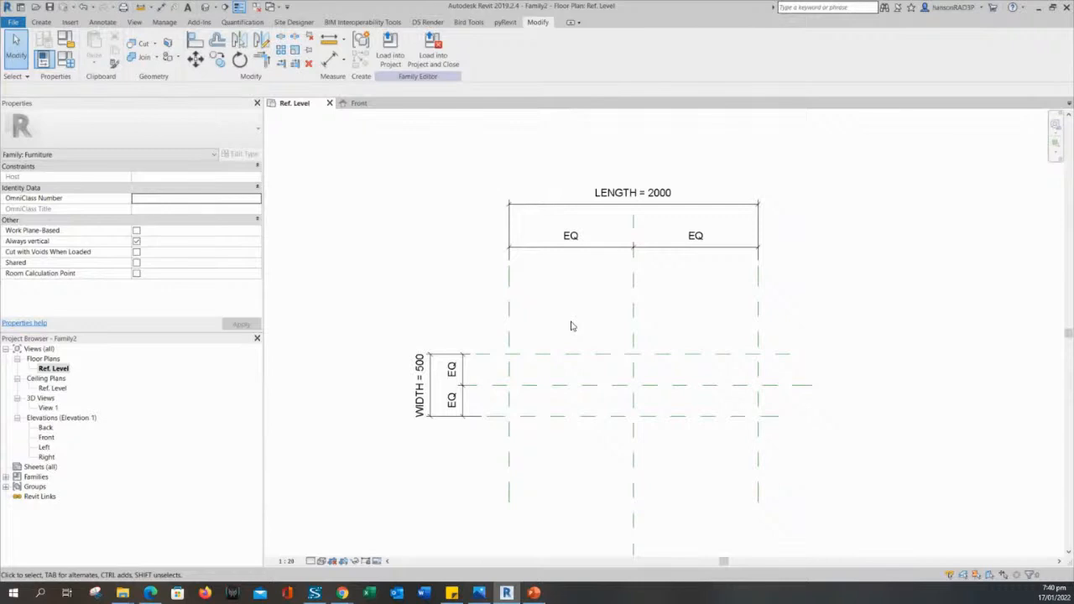
pyautogui.moveTo(572, 326); pyautogui.dragTo(574, 315, button='middle')
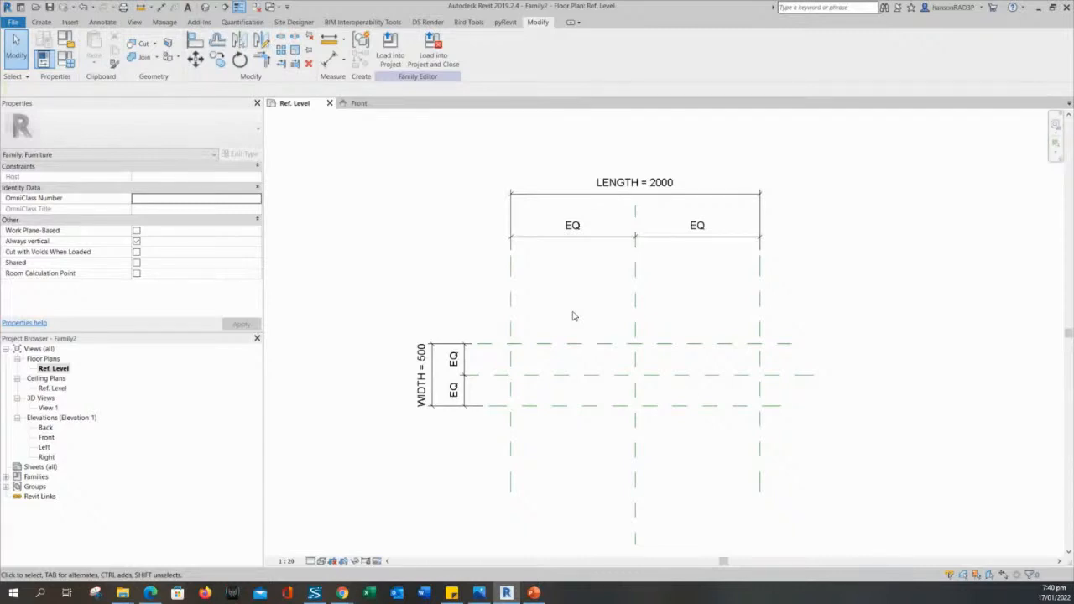
pyautogui.moveTo(573, 322); pyautogui.dragTo(555, 336, button='middle')
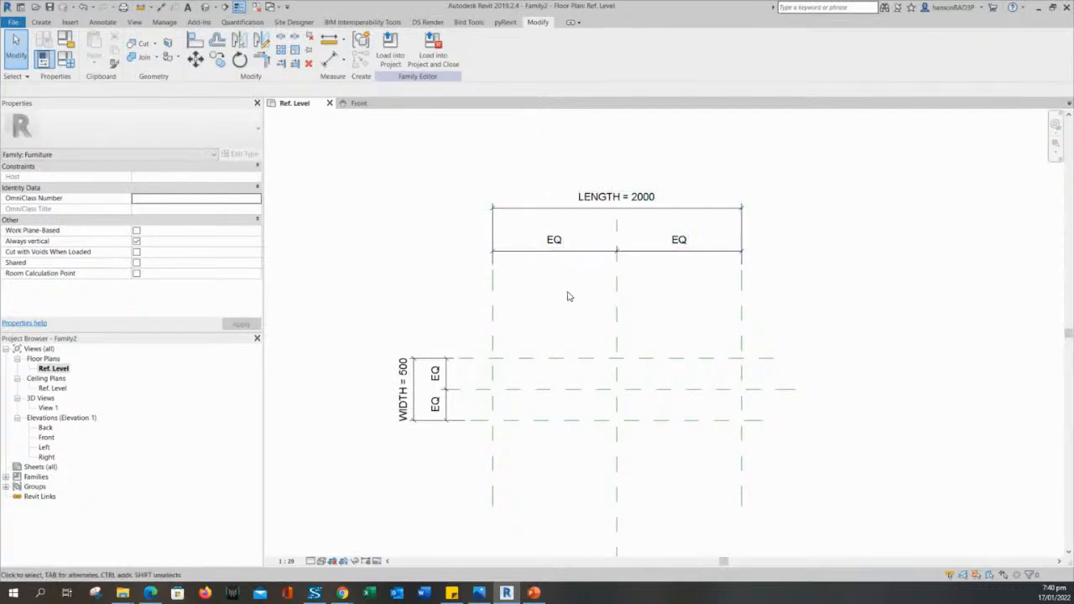
pyautogui.moveTo(581, 300); pyautogui.dragTo(594, 278, button='middle')
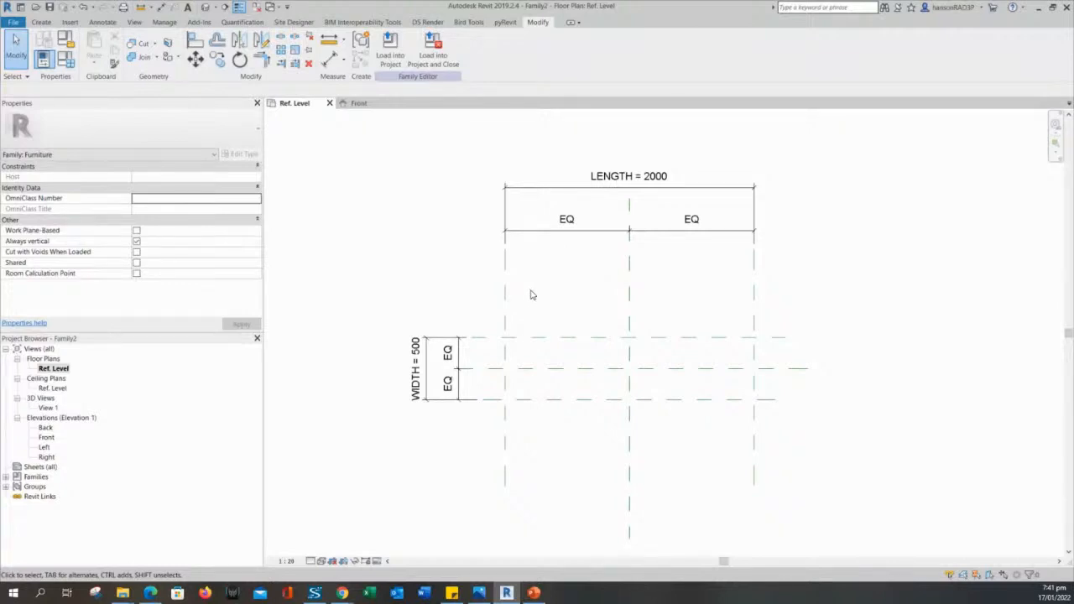
pyautogui.moveTo(531, 294)
pyautogui.mouseDown(button='middle')
pyautogui.moveTo(539, 309)
pyautogui.moveTo(528, 311)
pyautogui.mouseUp(button='middle')
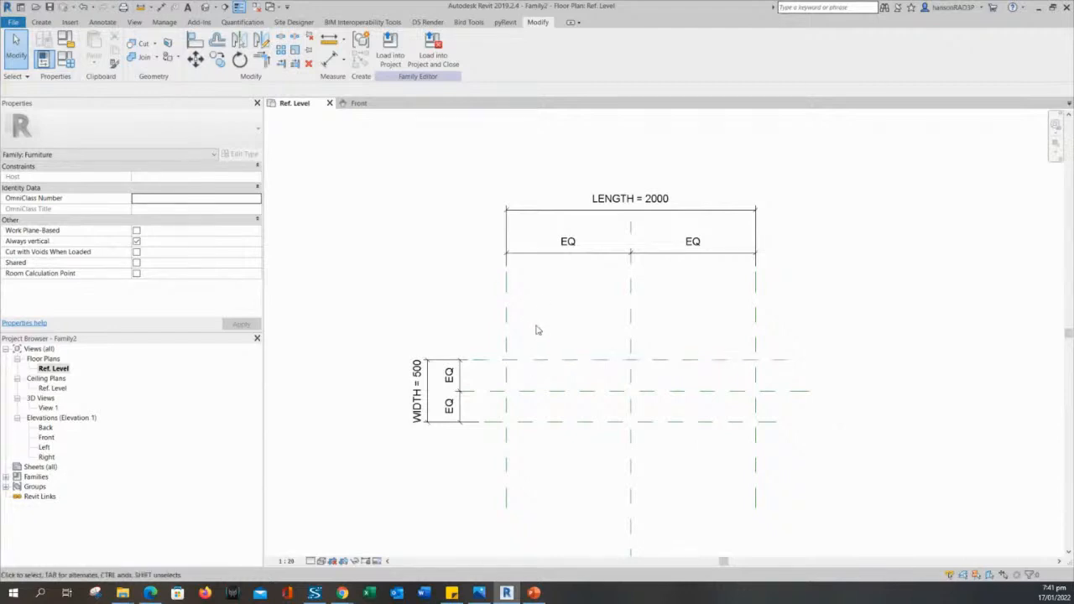
pyautogui.moveTo(538, 327); pyautogui.dragTo(562, 307, button='middle')
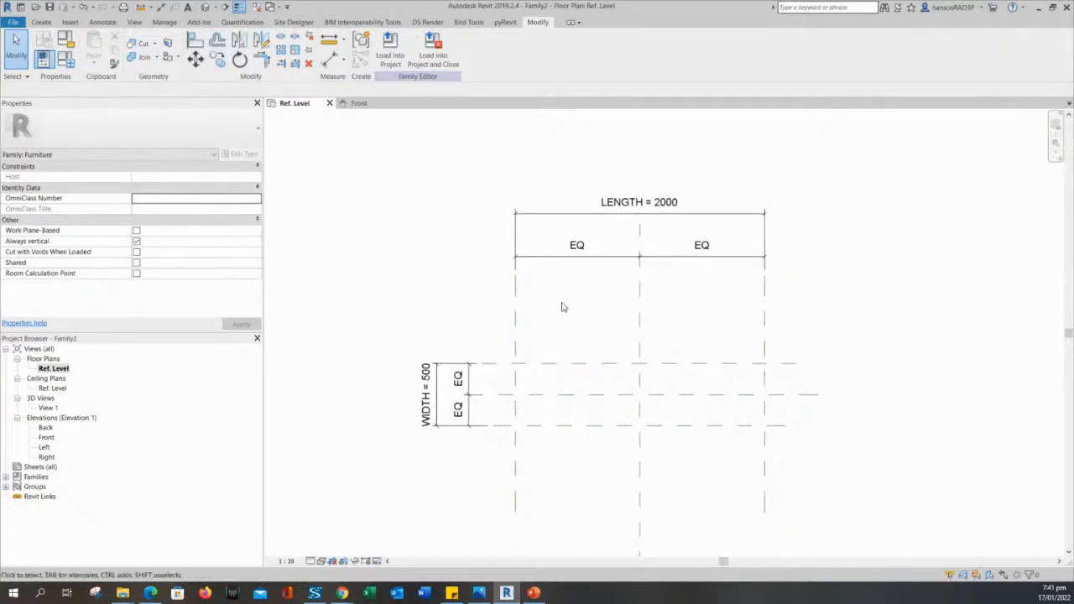
pyautogui.moveTo(585, 344); pyautogui.dragTo(574, 307, button='middle')
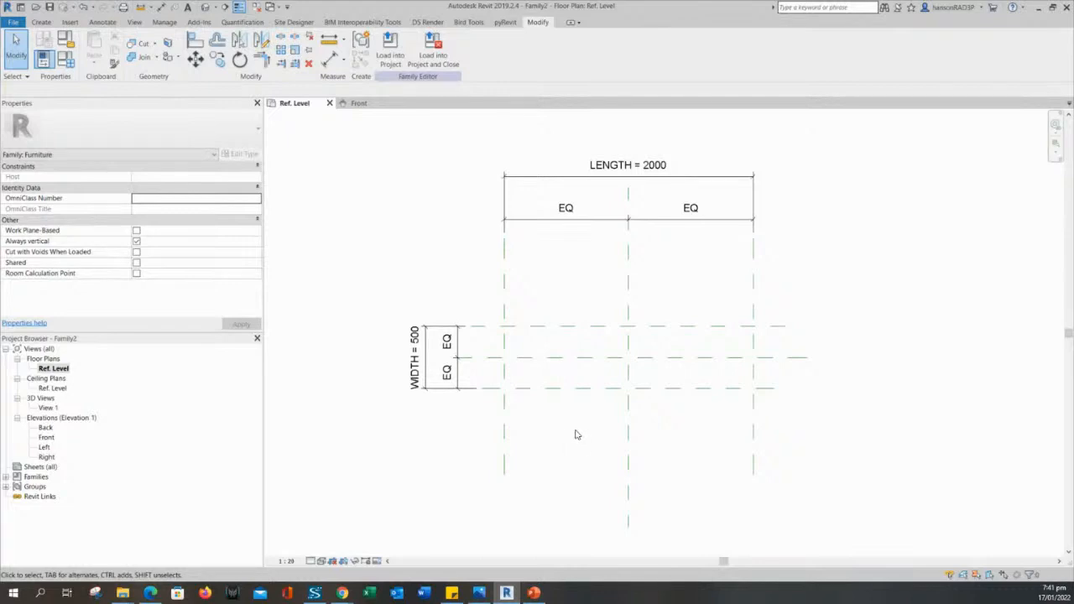
pyautogui.moveTo(563, 305); pyautogui.dragTo(575, 310, button='middle')
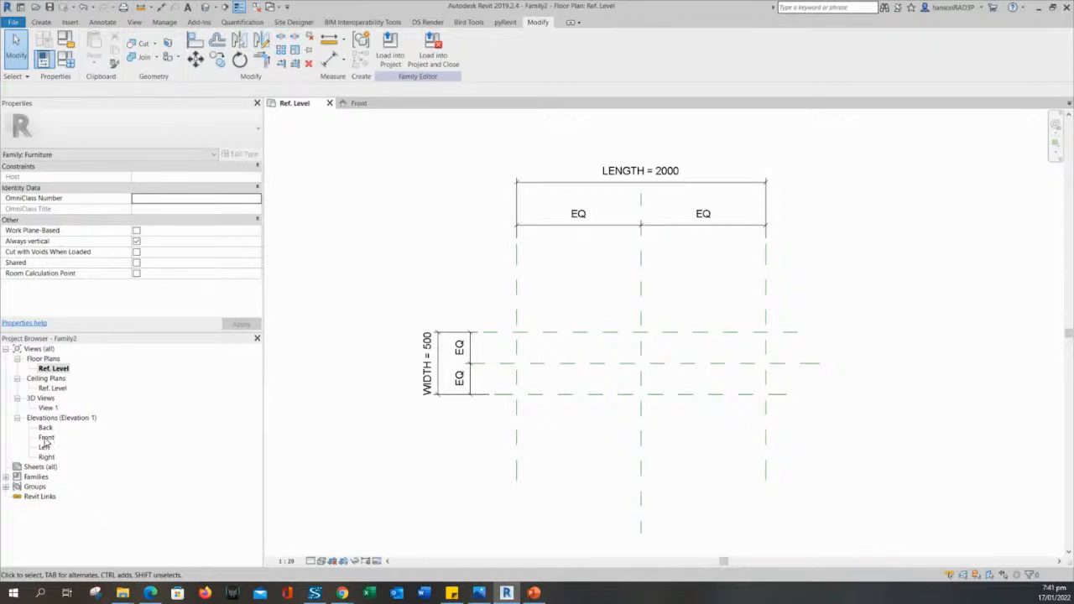
# Open the Front elevation and centre the view on the horizontal reference plane.
pyautogui.click(47, 438)
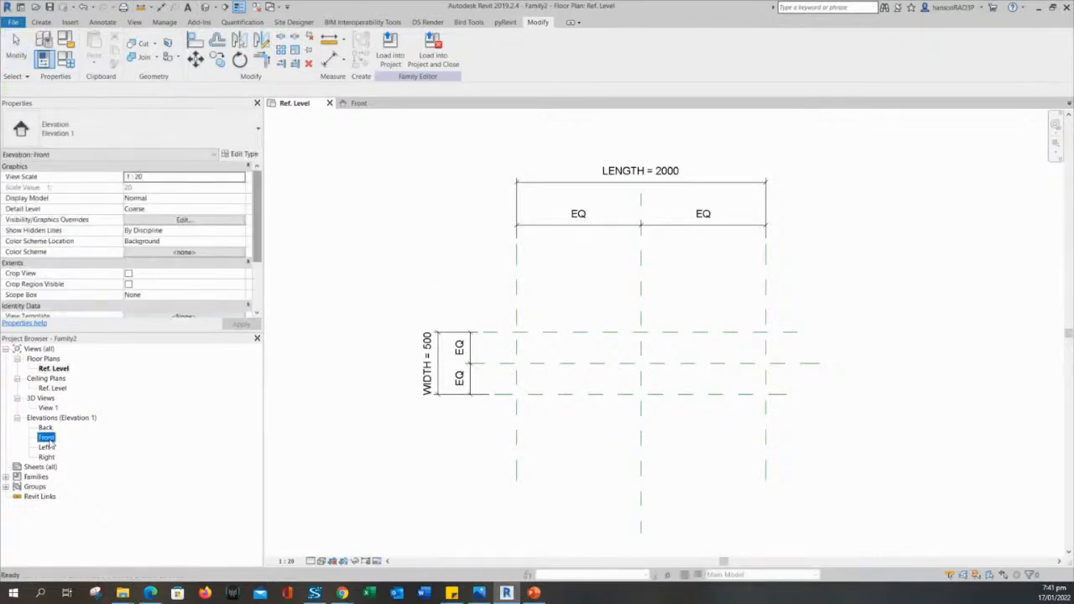
pyautogui.doubleClick(47, 443)
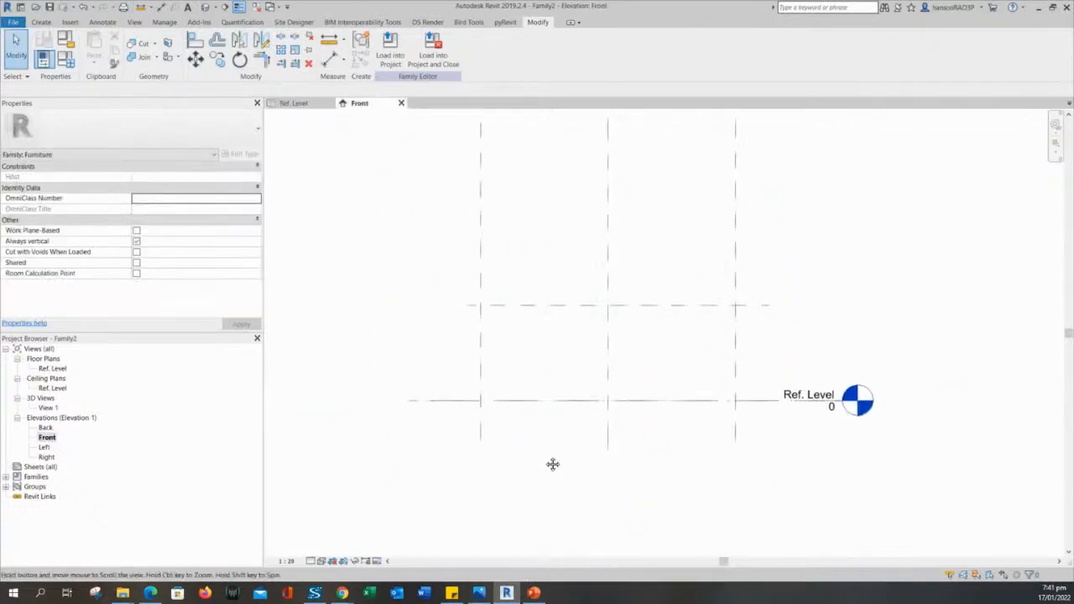
pyautogui.click(570, 300)
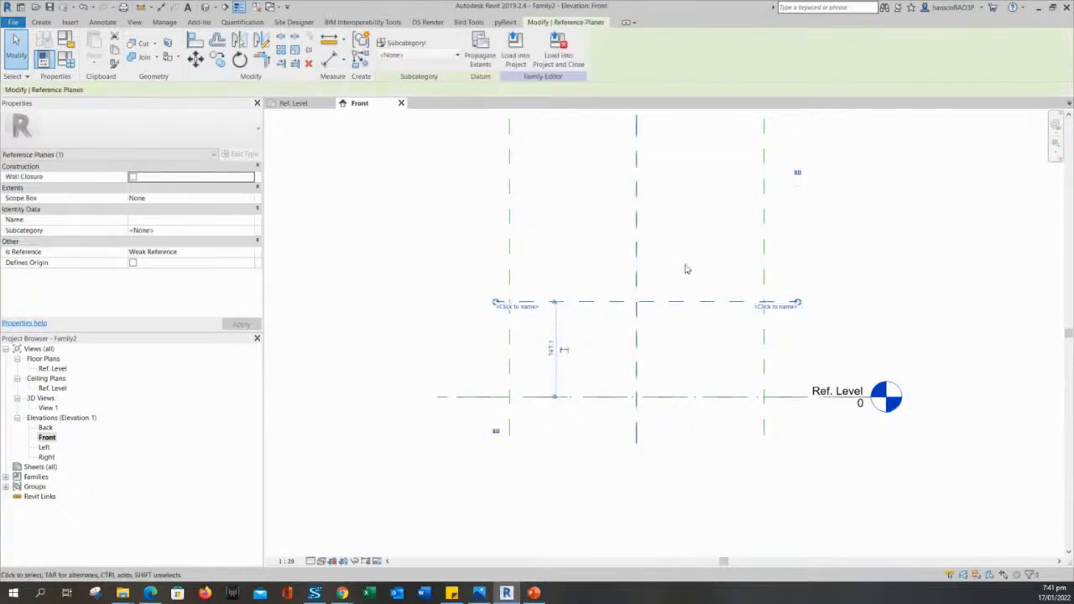
pyautogui.click(554, 250)
pyautogui.click(582, 302)
pyautogui.click(555, 272)
pyautogui.click(567, 302)
pyautogui.moveTo(567, 303); pyautogui.dragTo(586, 232, button='middle')
pyautogui.click(390, 234)
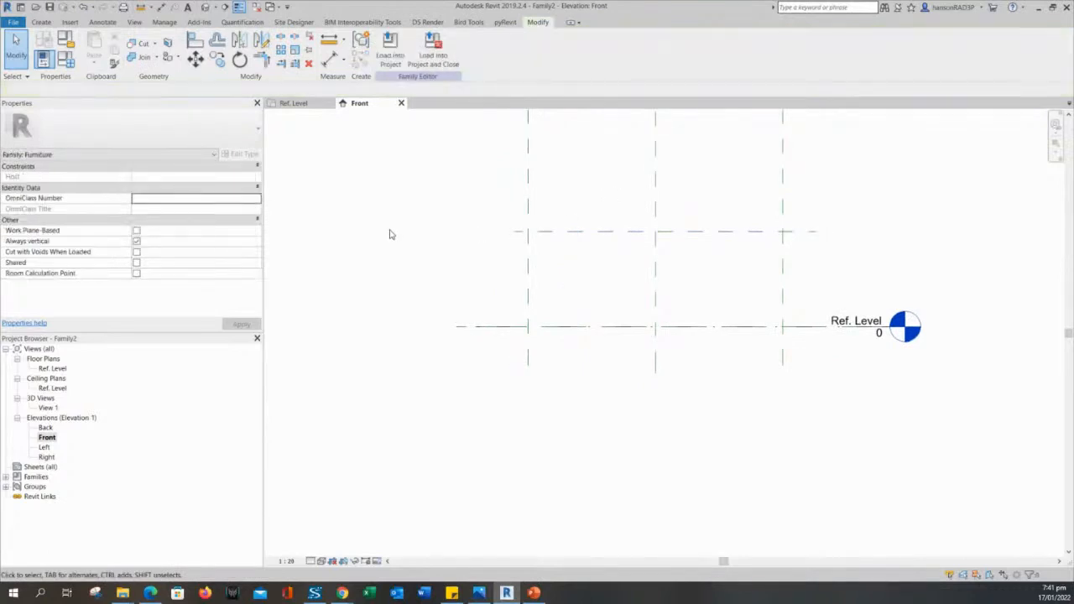
pyautogui.moveTo(389, 234); pyautogui.dragTo(430, 286, button='middle')
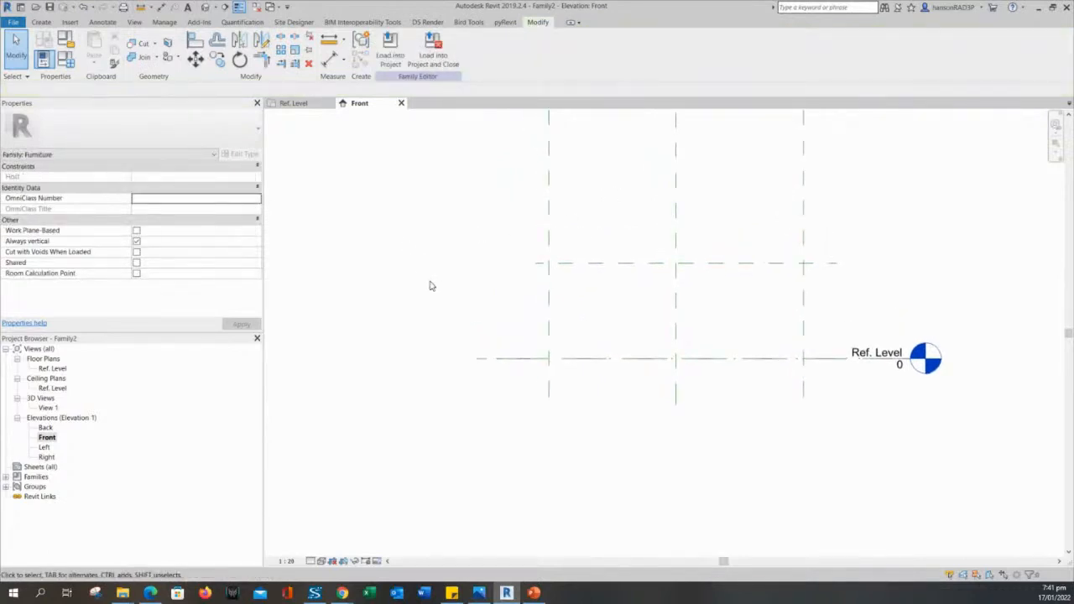
# Add a 747 aligned dimension from Ref. Level to the horizontal reference plane.
pyautogui.click(330, 59)
pyautogui.click(490, 359)
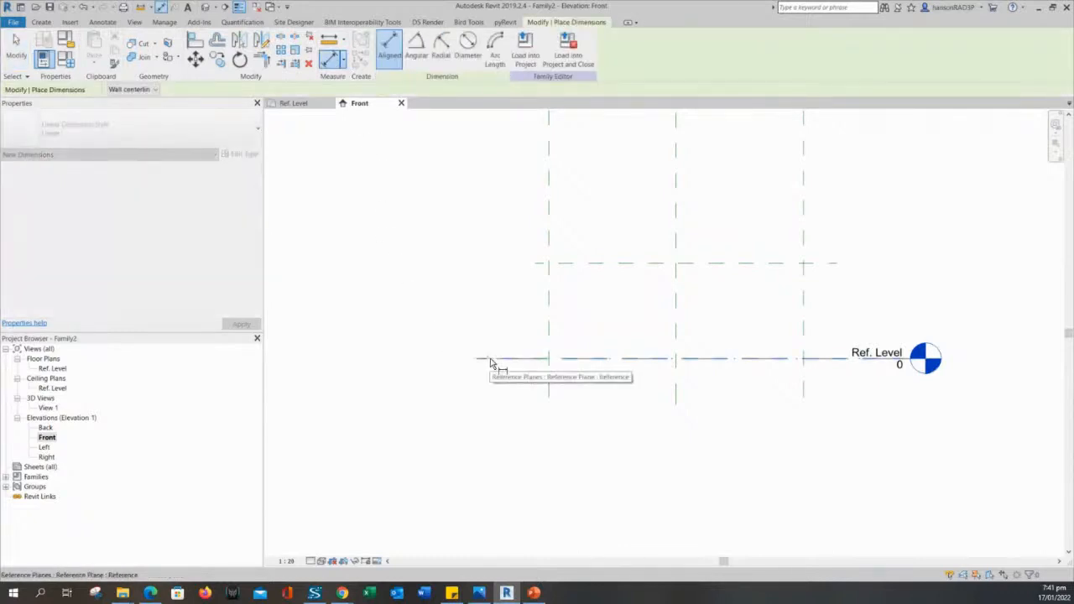
pyautogui.click(591, 266)
pyautogui.click(491, 305)
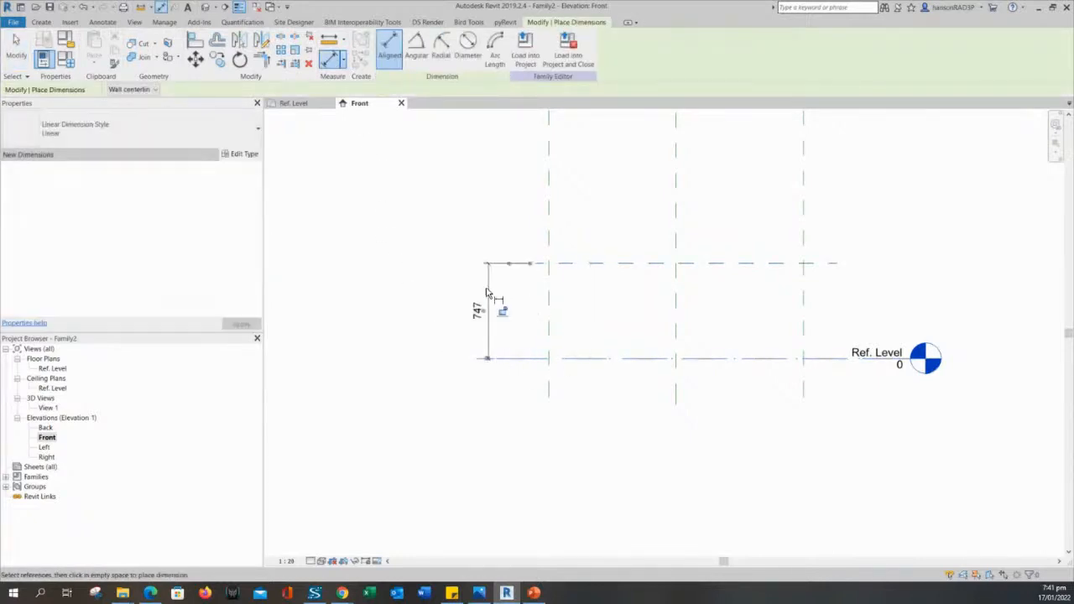
pyautogui.rightClick(437, 256)
pyautogui.click(462, 257)
pyautogui.scroll(2, 462, 260)
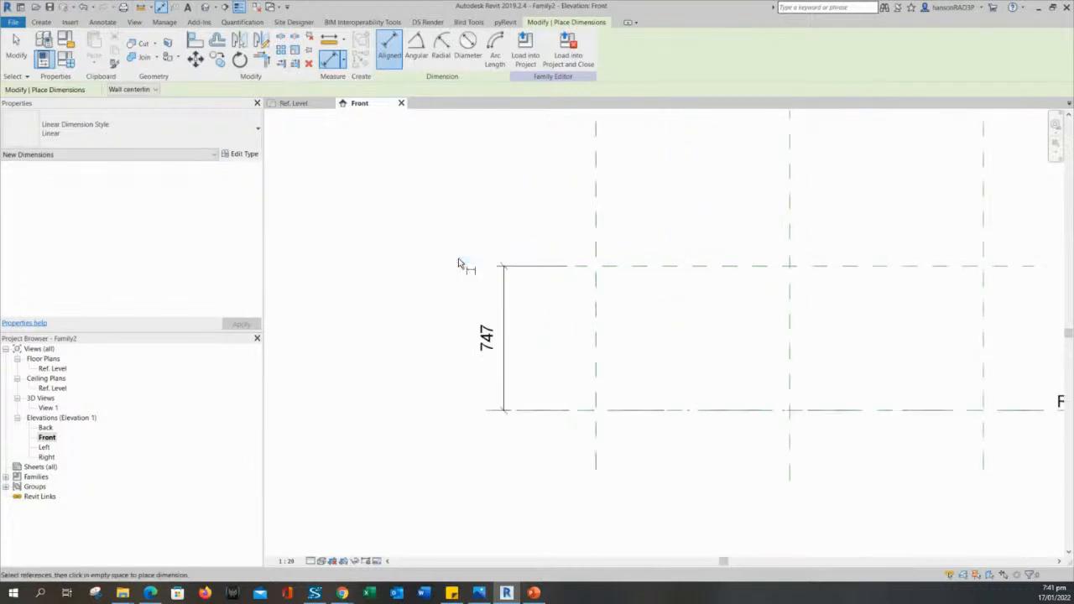
pyautogui.rightClick(462, 262)
pyautogui.click(466, 266)
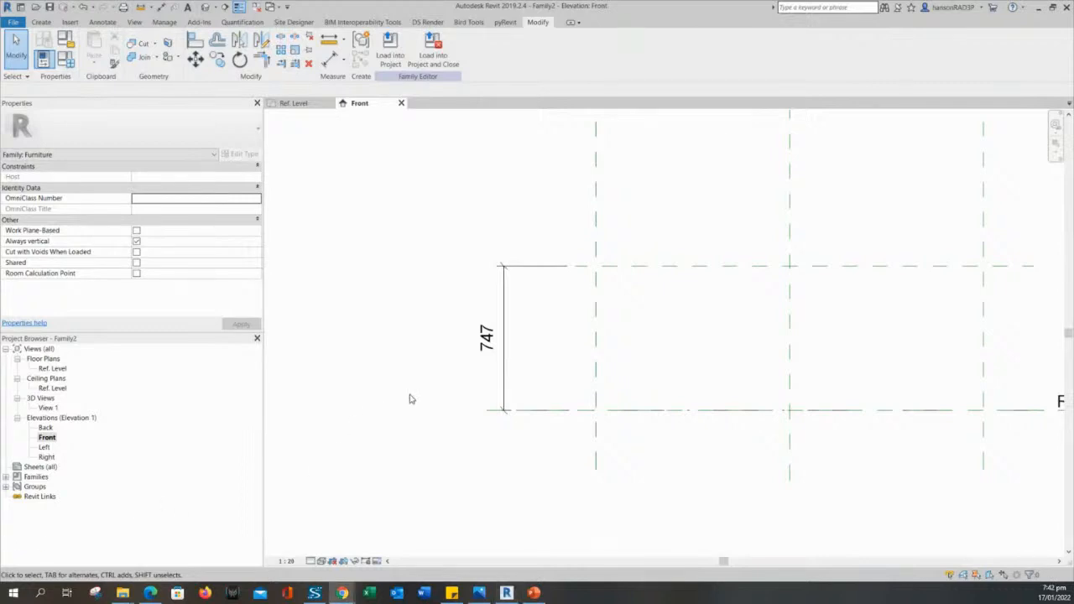
pyautogui.click(503, 378)
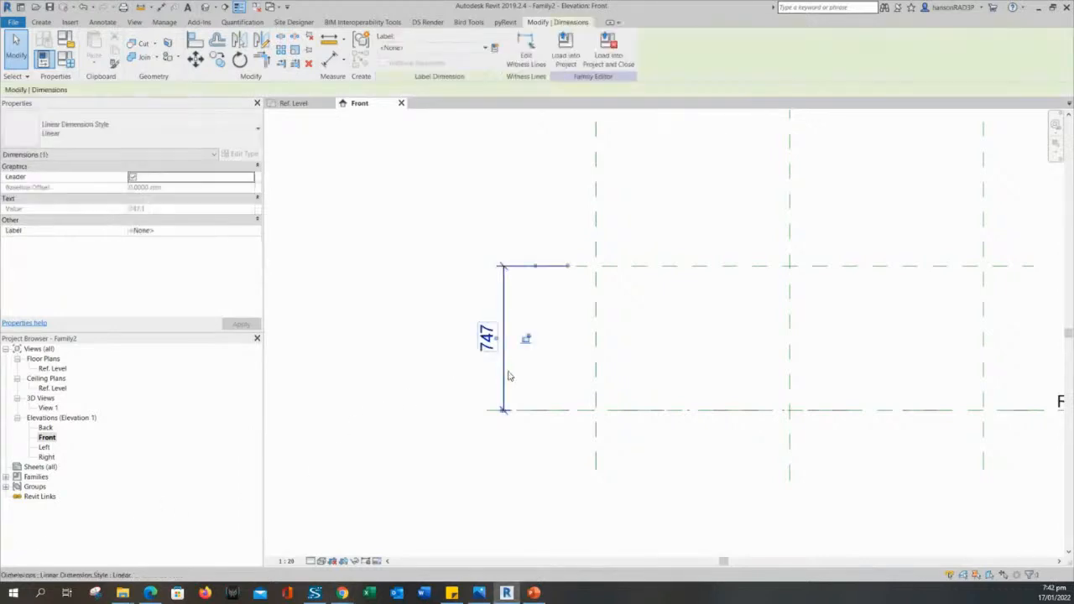
# Label the 747 height dimension with a new HEIGHT type parameter.
pyautogui.click(385, 215)
pyautogui.click(493, 317)
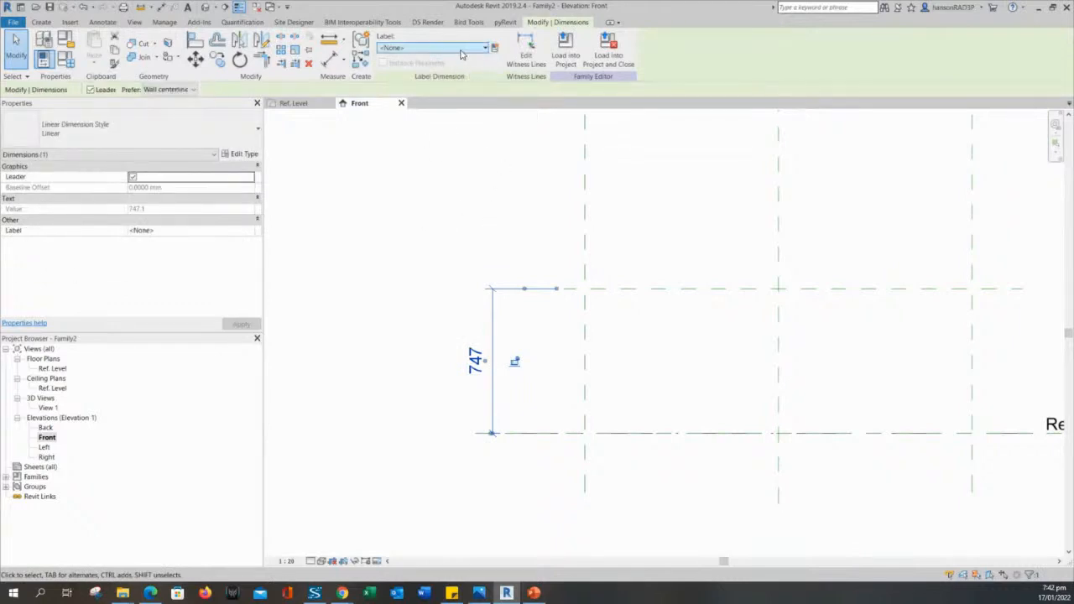
pyautogui.click(460, 50)
pyautogui.click(496, 49)
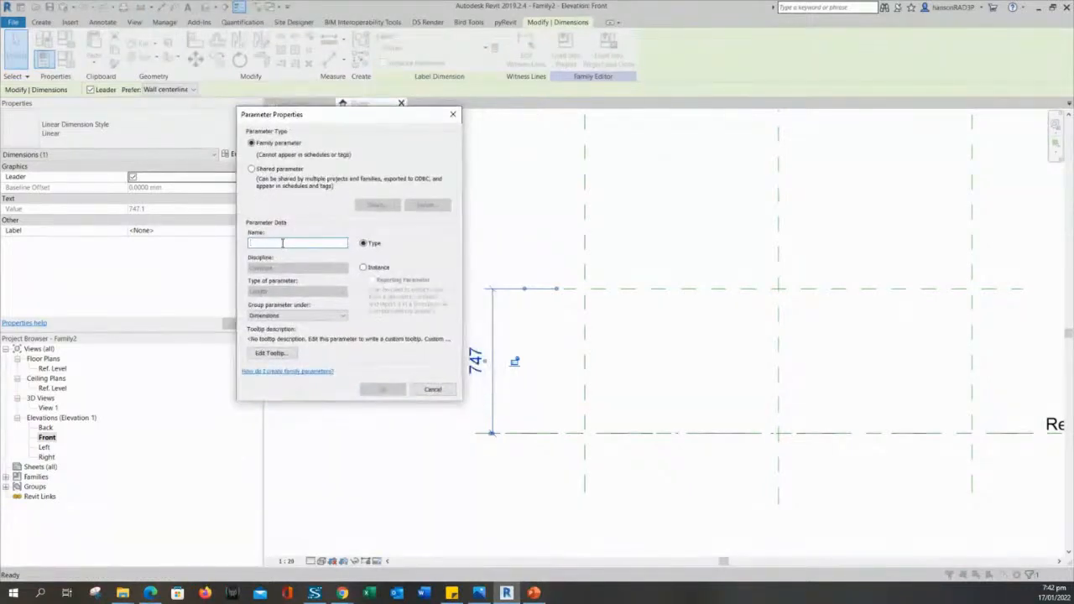
pyautogui.write('HEIGHT')
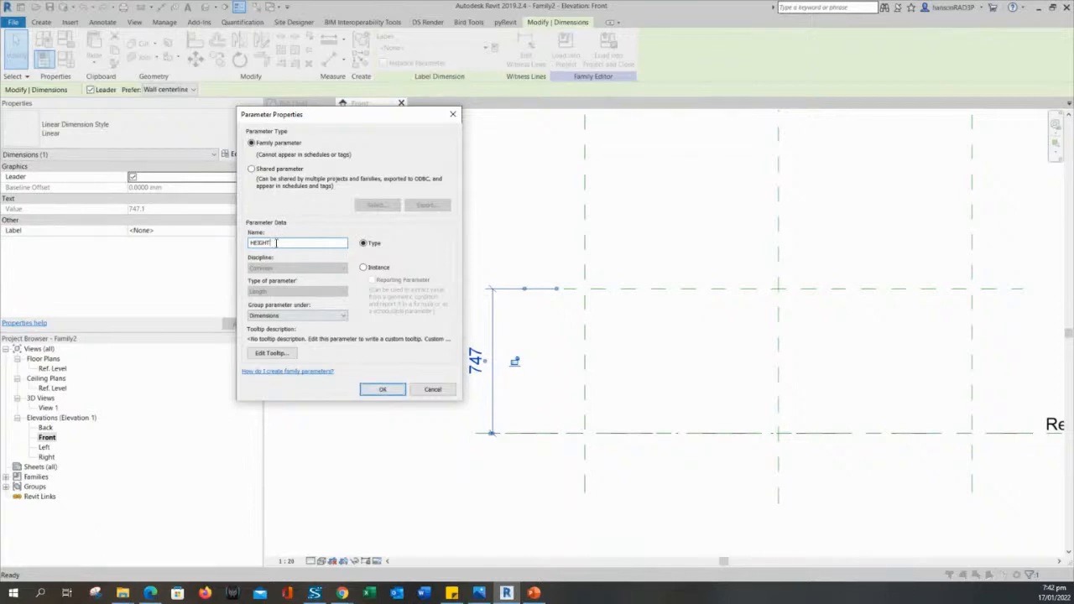
pyautogui.click(383, 389)
pyautogui.click(385, 388)
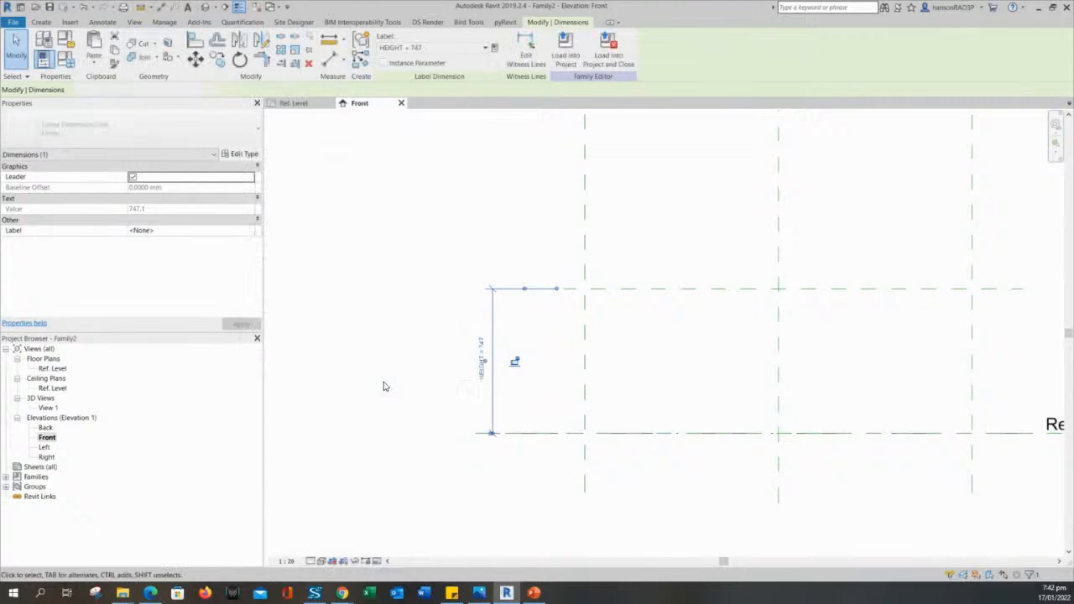
pyautogui.click(391, 300)
pyautogui.scroll(-2, 538, 336)
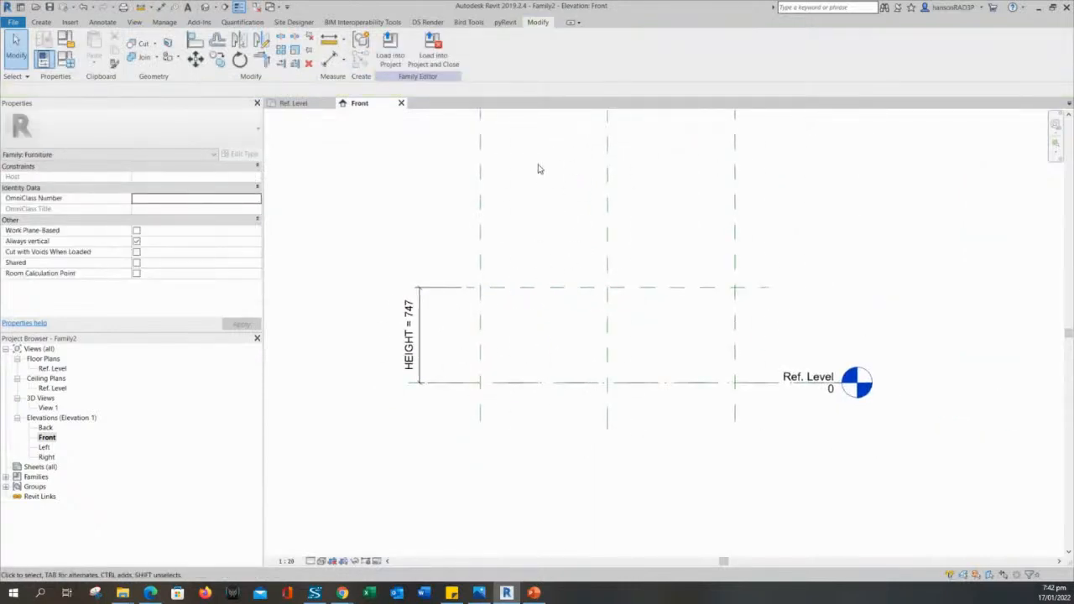
# Flex HEIGHT to 800 in Family Types, then reopen the Ref. Level floor plan.
pyautogui.scroll(-1, 562, 202)
pyautogui.moveTo(562, 202); pyautogui.dragTo(727, 322, button='middle')
pyautogui.scroll(1, 727, 322)
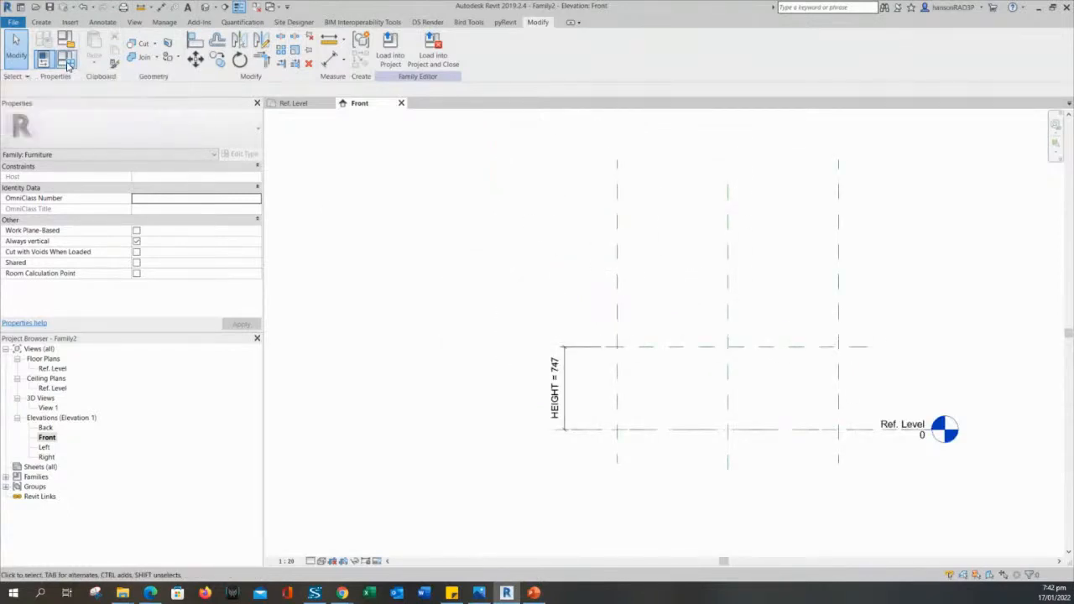
pyautogui.click(67, 62)
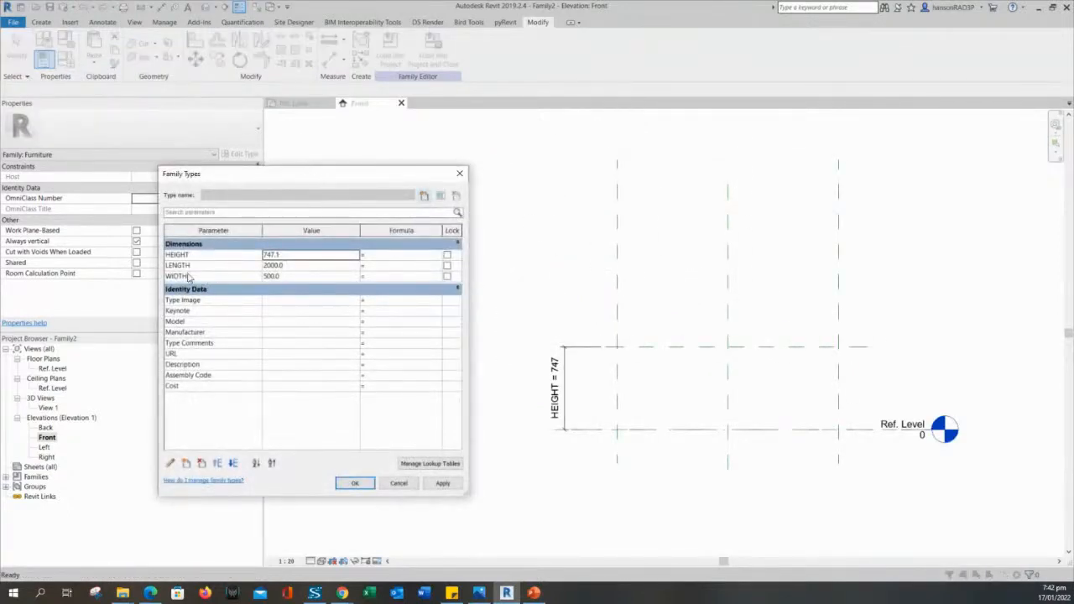
pyautogui.click(287, 256)
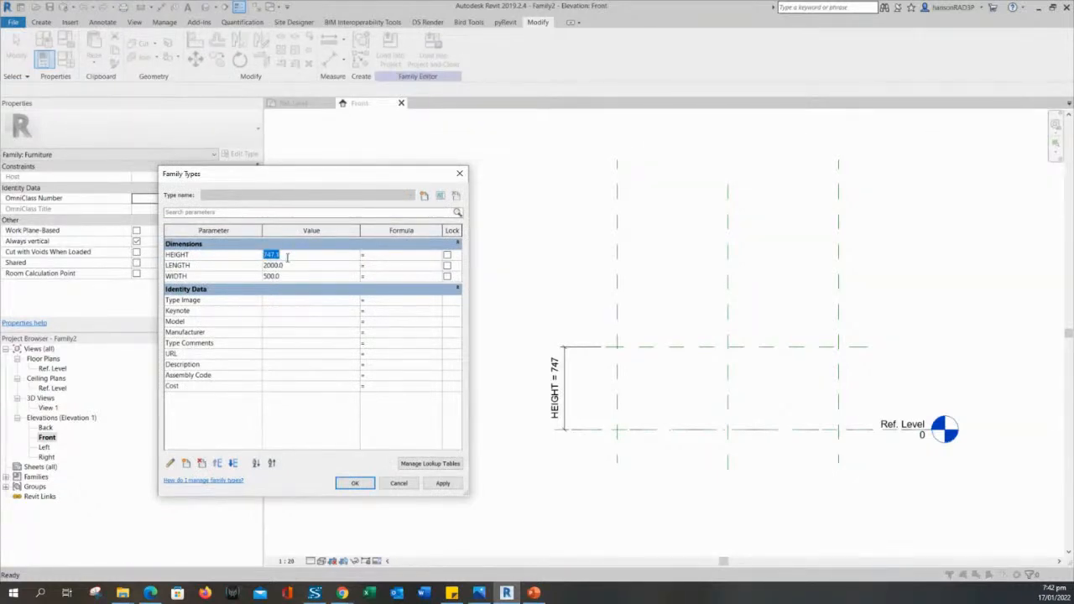
pyautogui.write('800')
pyautogui.click(454, 486)
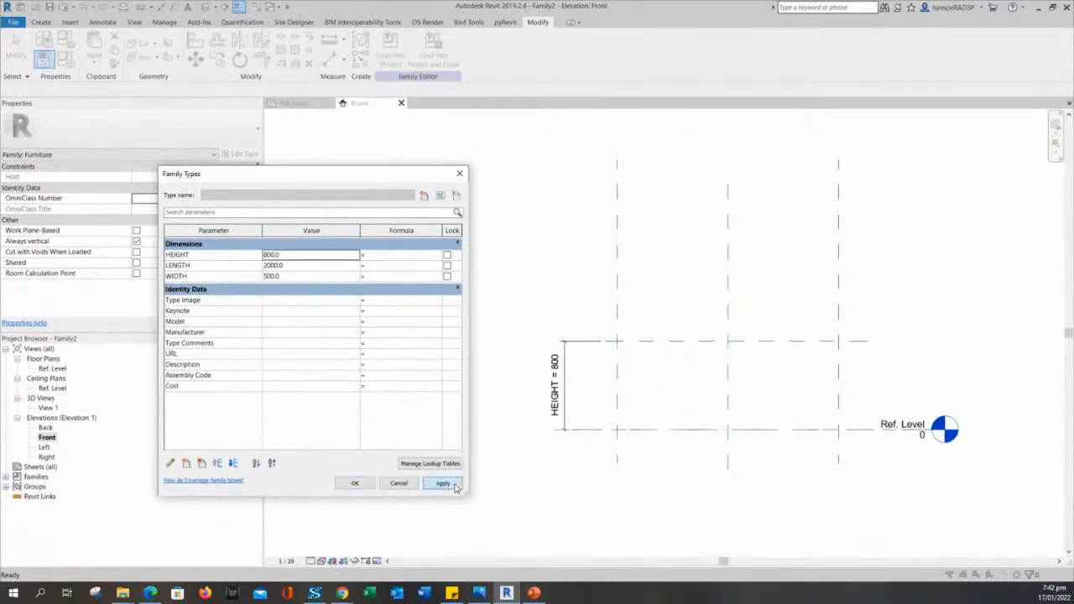
pyautogui.click(344, 486)
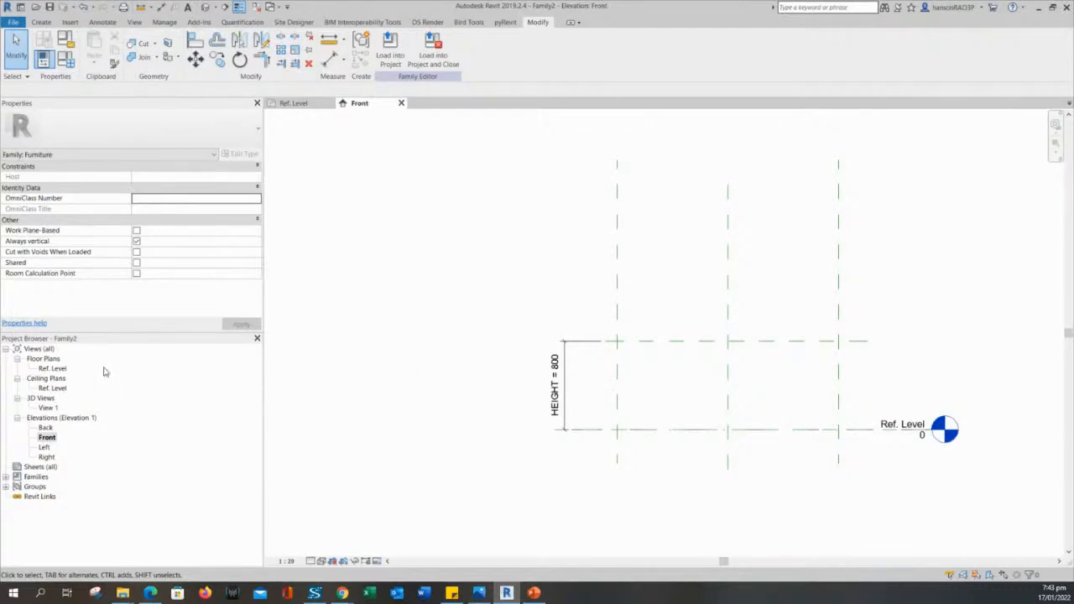
pyautogui.doubleClick(59, 371)
pyautogui.moveTo(555, 277); pyautogui.dragTo(600, 283, button='middle')
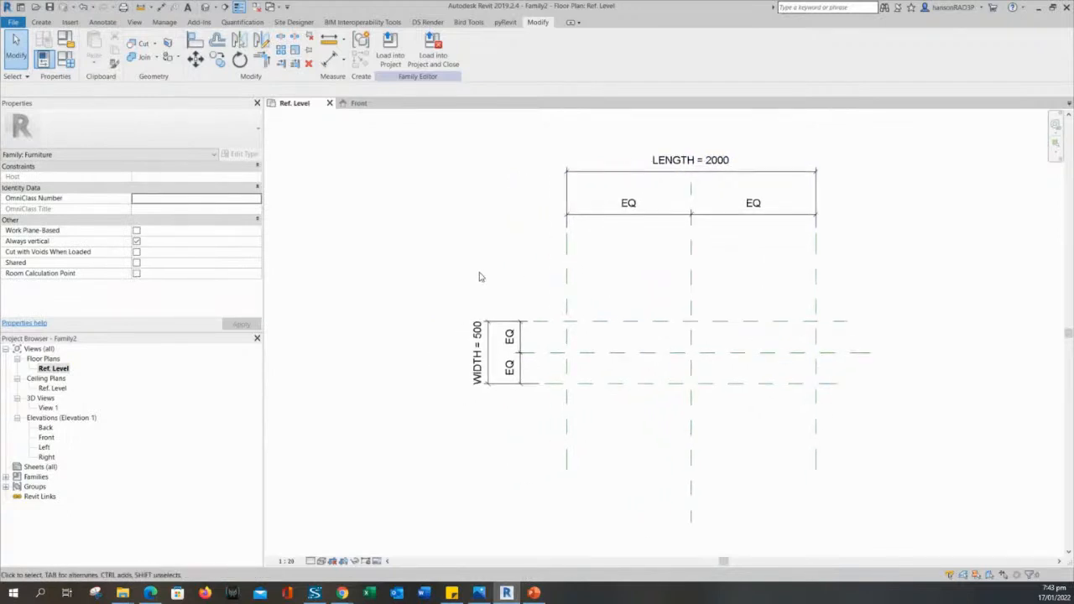
pyautogui.moveTo(677, 285); pyautogui.dragTo(655, 302, button='middle')
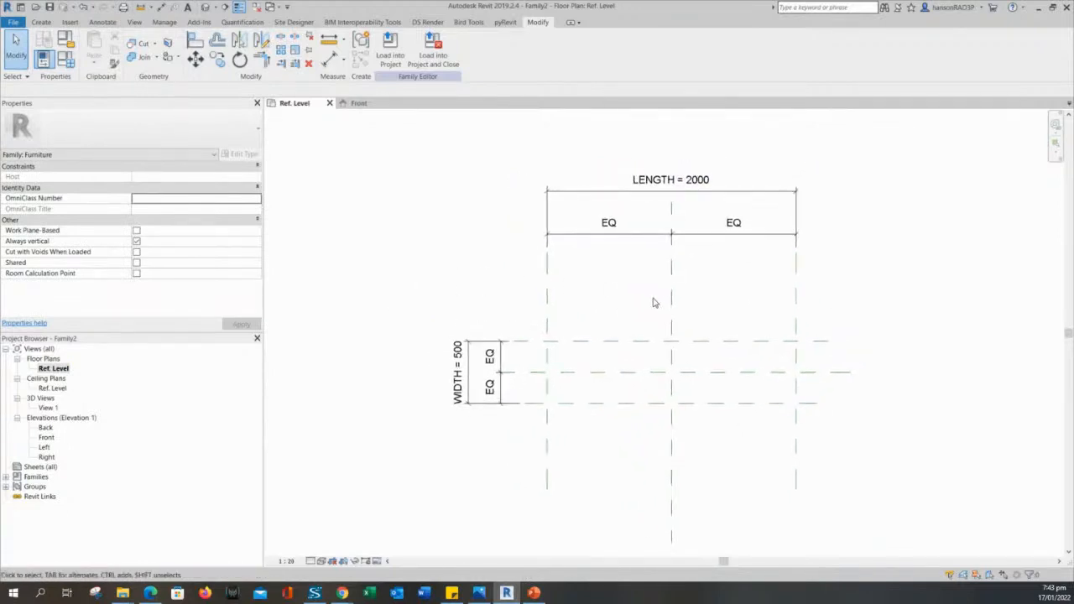
pyautogui.scroll(2, 655, 302)
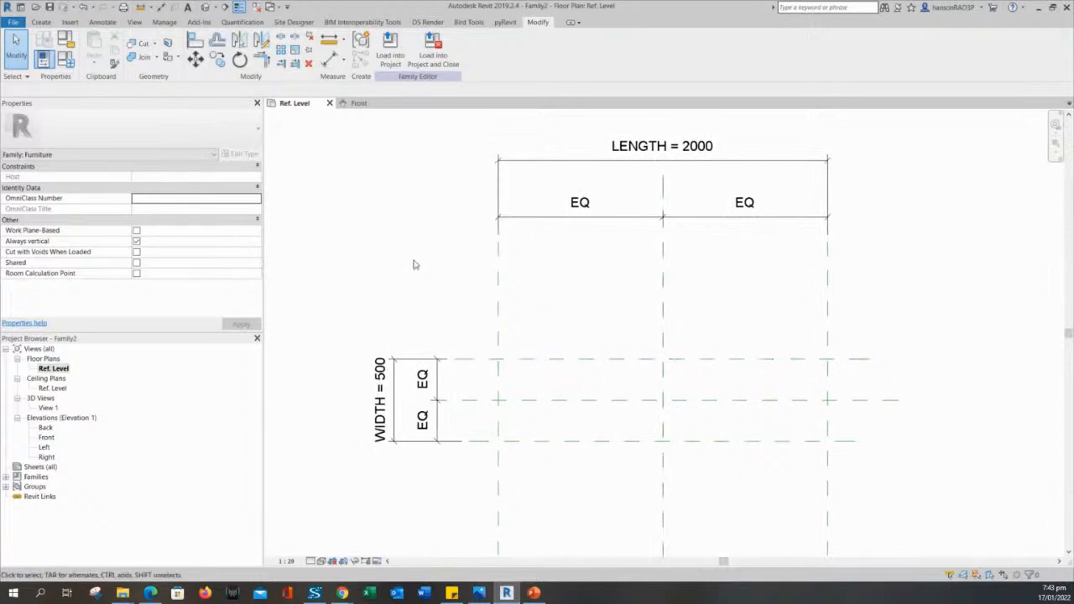
pyautogui.moveTo(413, 265); pyautogui.dragTo(456, 281, button='middle')
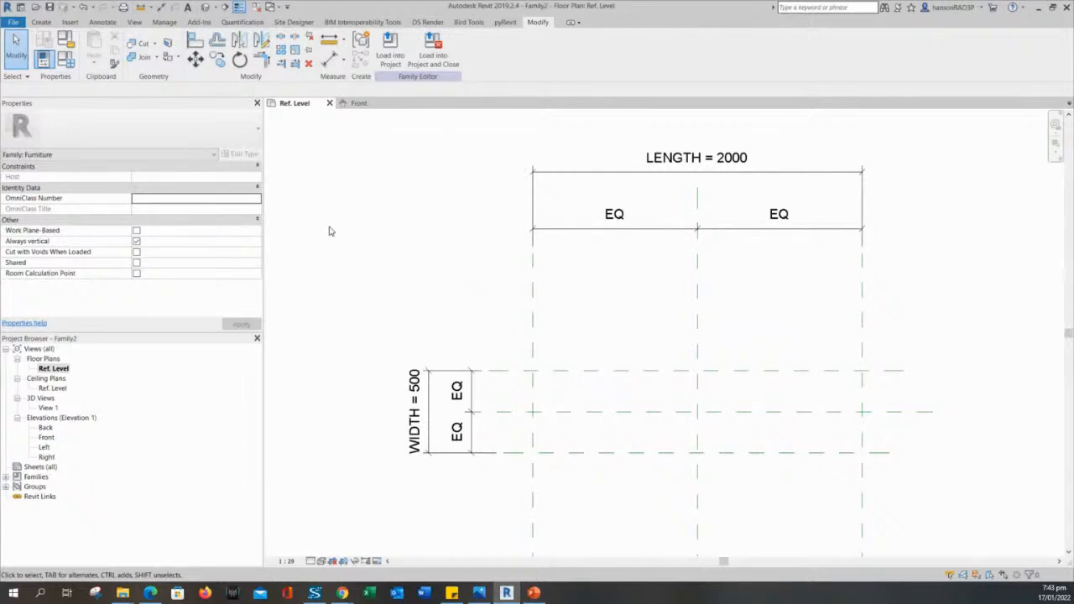
pyautogui.moveTo(346, 271)
pyautogui.mouseDown(button='middle')
pyautogui.moveTo(372, 273)
pyautogui.moveTo(371, 182)
pyautogui.mouseUp(button='middle')
pyautogui.scroll(-2, 419, 244)
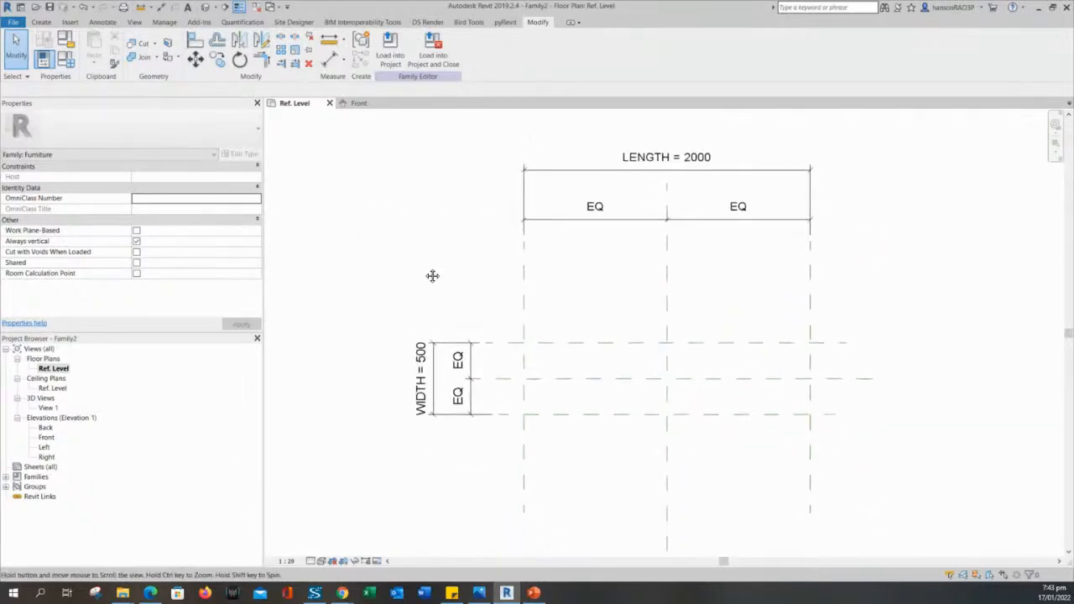
pyautogui.moveTo(426, 273); pyautogui.dragTo(421, 293, button='middle')
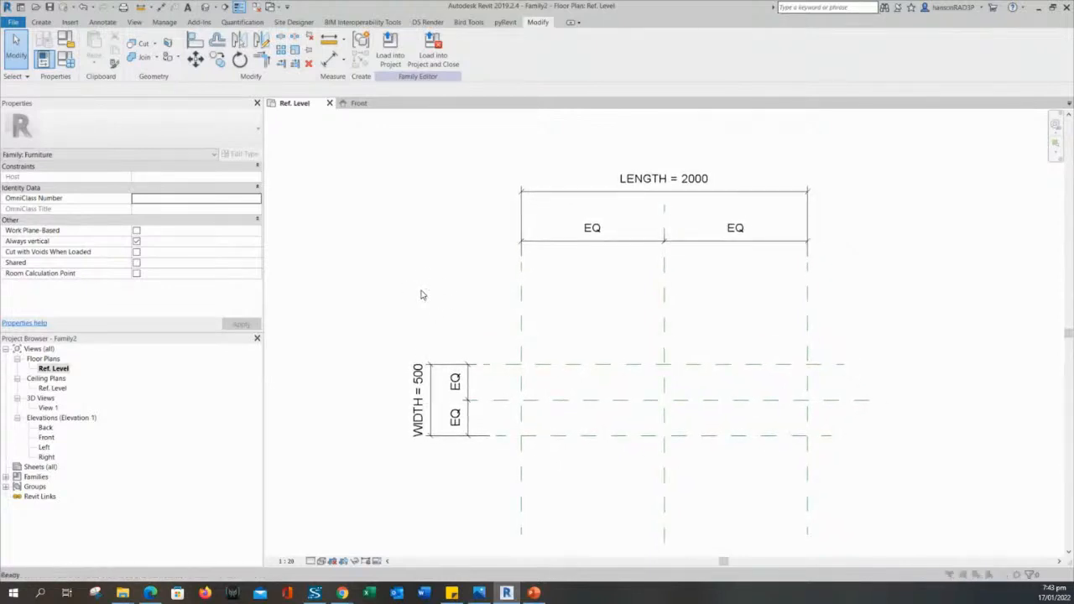
# Save the family as 'BIM FAMILY TEST' in the REVIT > LEARNING folder.
pyautogui.hotkey('ctrl', 's')
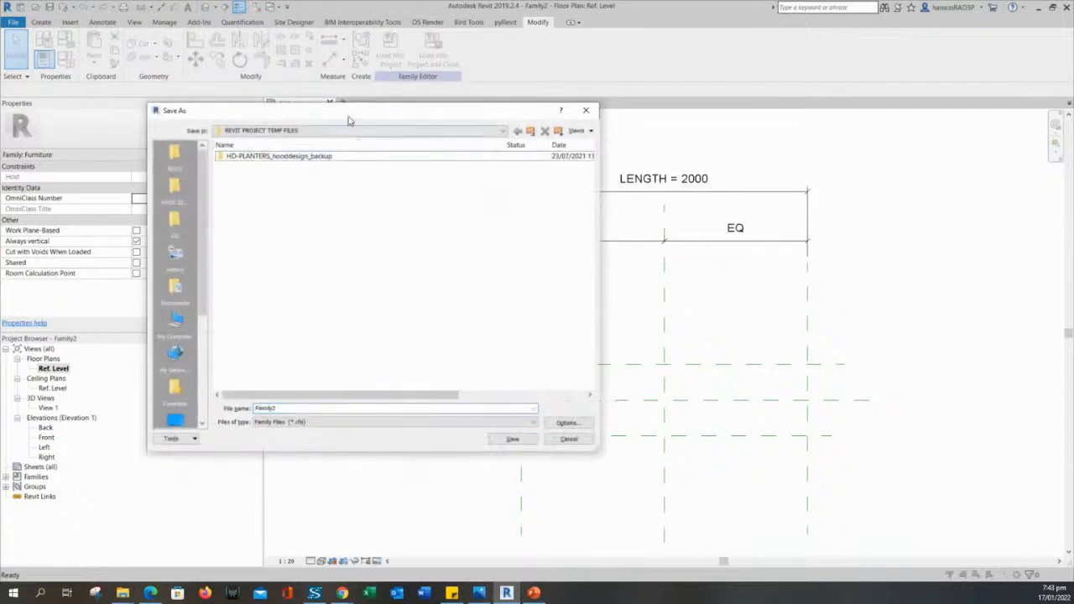
pyautogui.moveTo(347, 115); pyautogui.dragTo(455, 121)
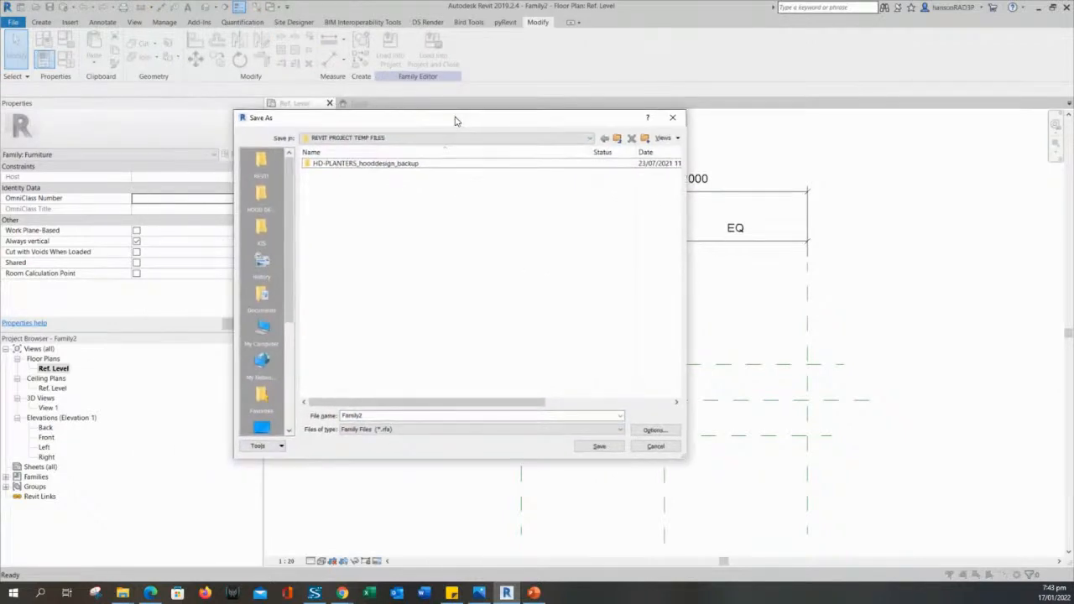
pyautogui.click(261, 164)
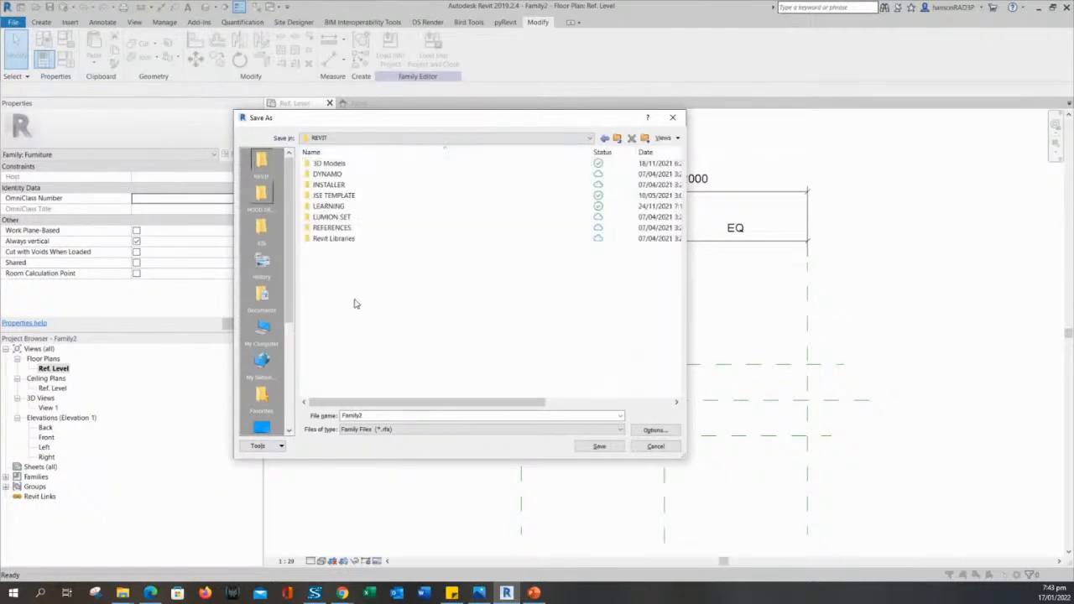
pyautogui.doubleClick(329, 206)
pyautogui.doubleClick(389, 416)
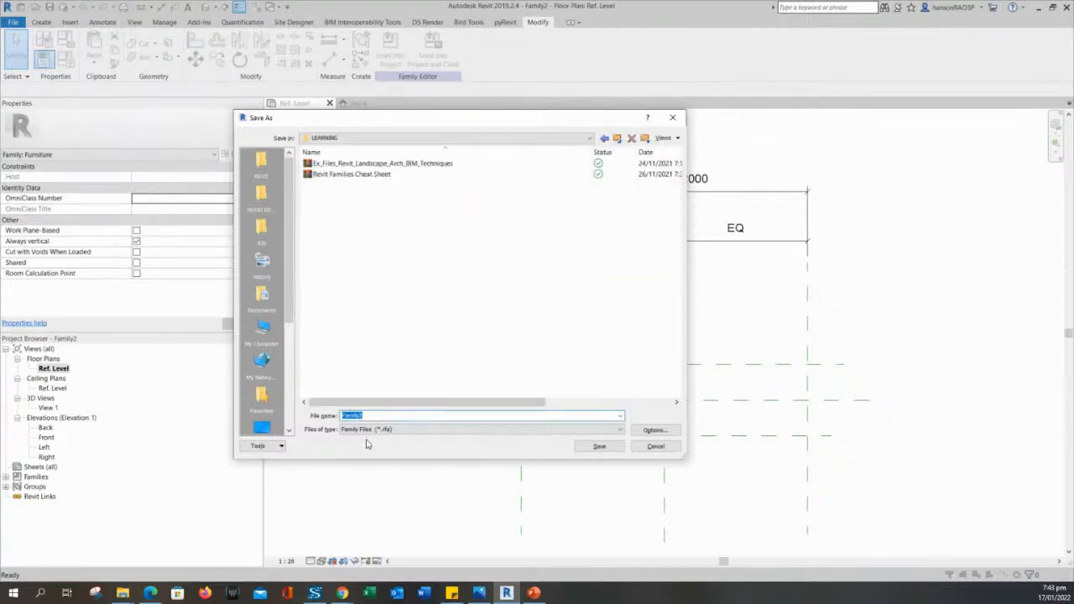
pyautogui.write('Bl')
pyautogui.write('M 54')
pyautogui.write('TES')
pyautogui.write('T')
pyautogui.press('Return')
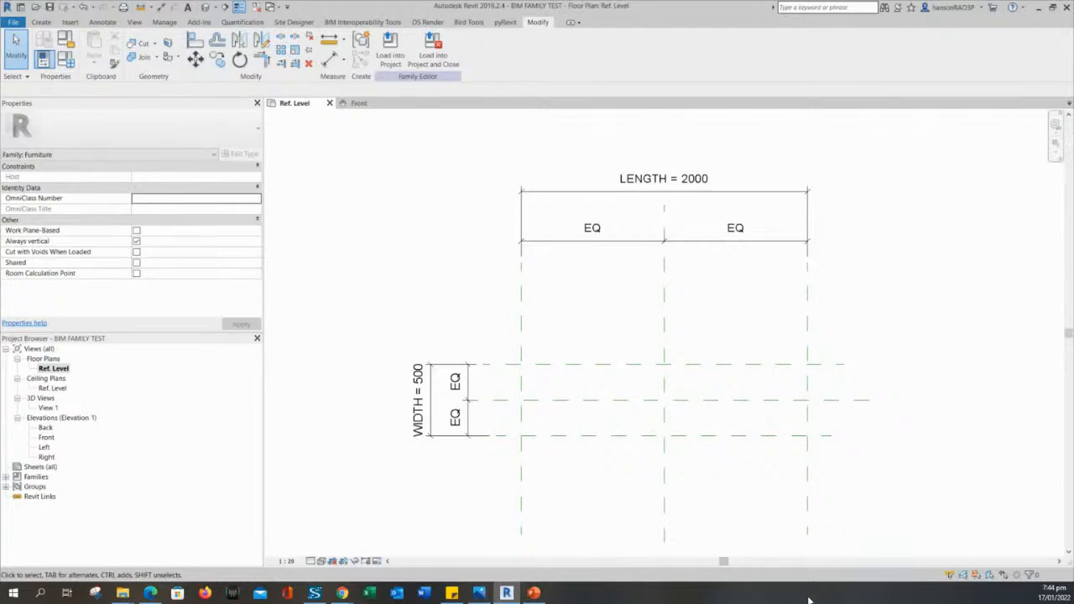
pyautogui.moveTo(431, 335); pyautogui.dragTo(423, 308, button='middle')
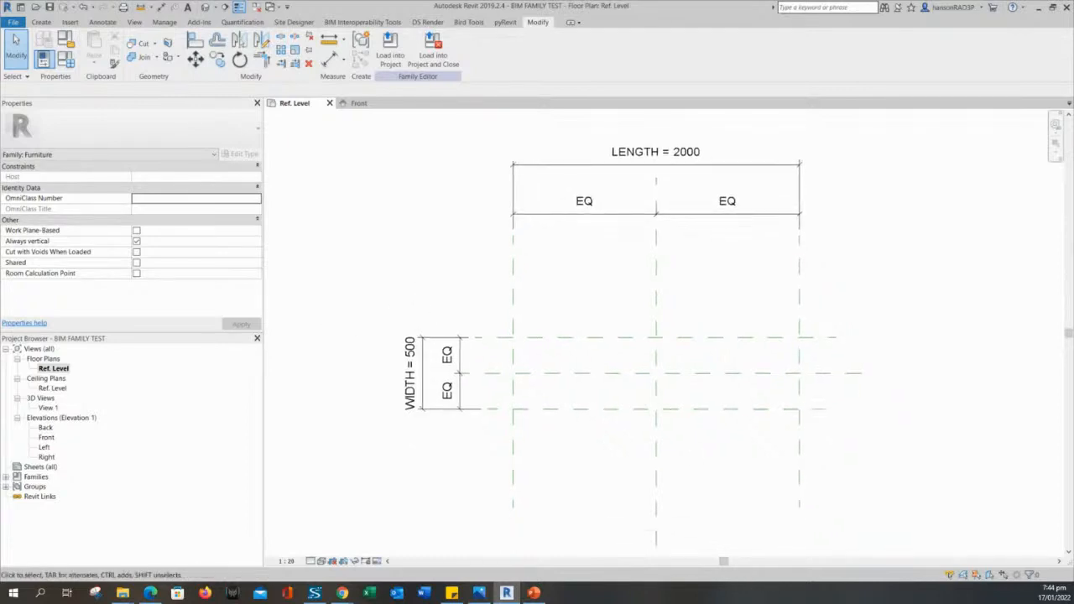
pyautogui.click(535, 593)
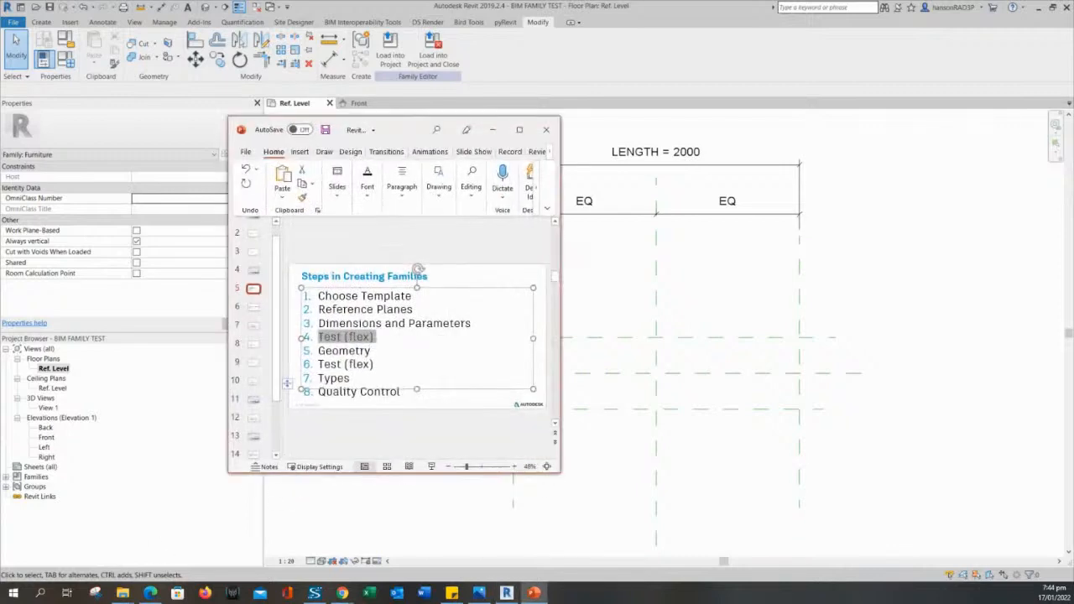
pyautogui.click(359, 343)
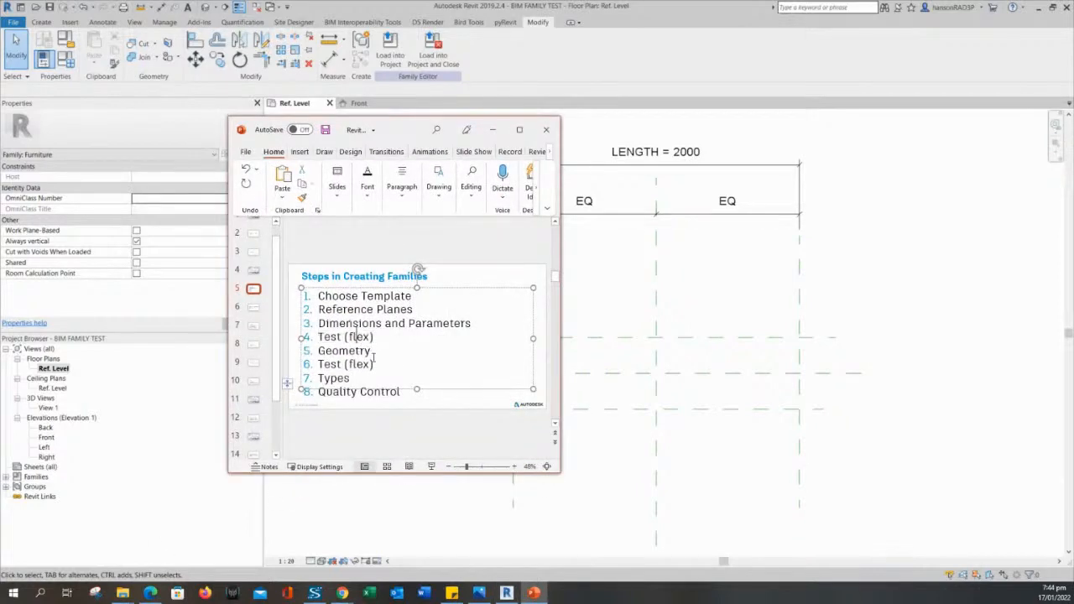
pyautogui.moveTo(372, 350); pyautogui.dragTo(326, 359)
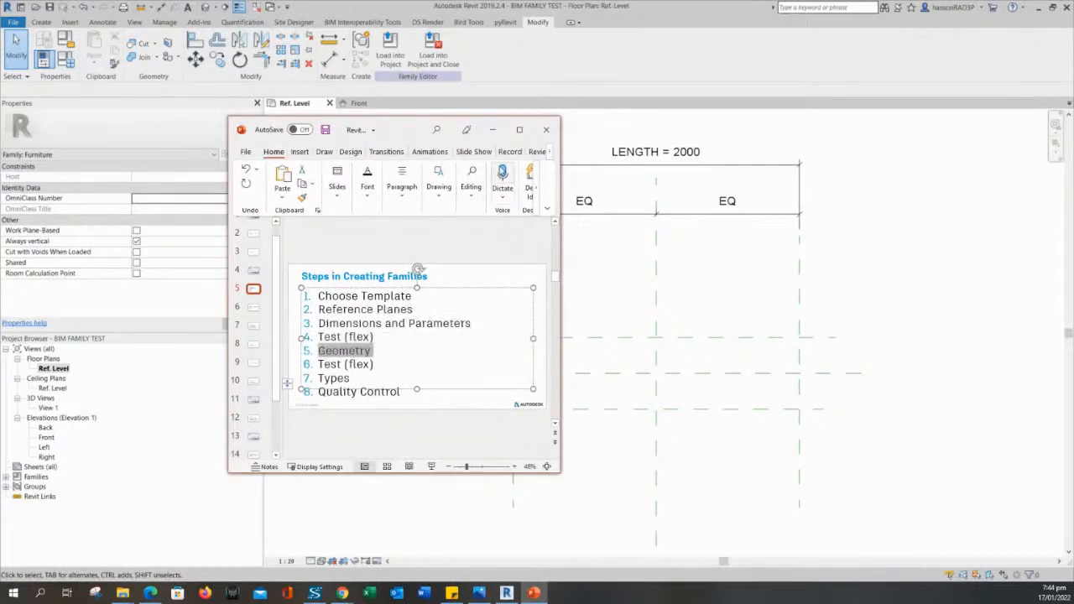
pyautogui.click(493, 129)
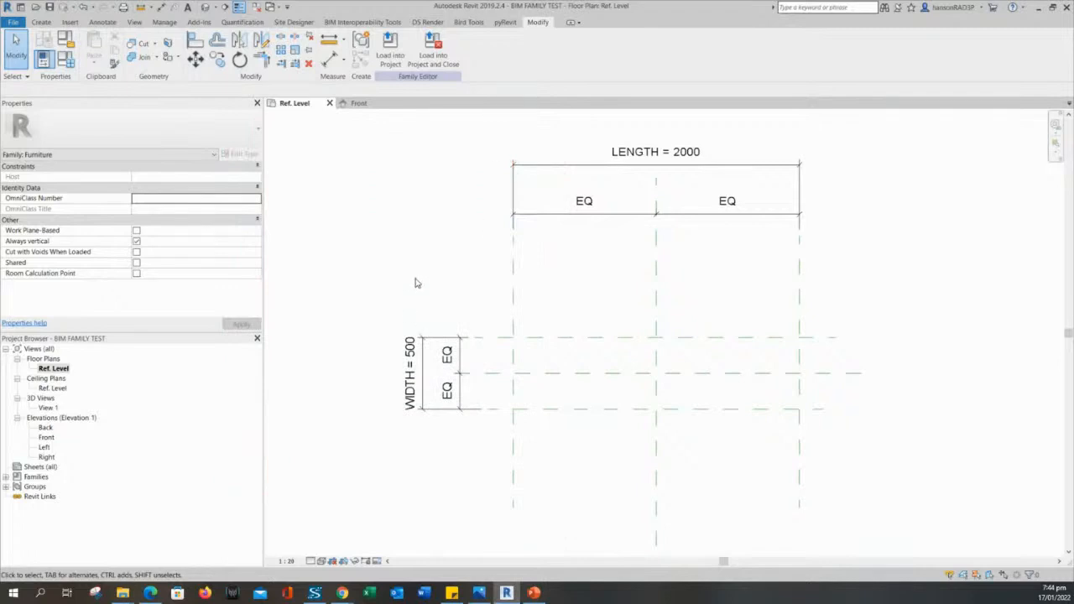
# Switch the ribbon to the Create tab for solid-form tools.
pyautogui.moveTo(422, 280)
pyautogui.mouseDown(button='middle')
pyautogui.moveTo(392, 293)
pyautogui.moveTo(405, 279)
pyautogui.mouseUp(button='middle')
pyautogui.click(41, 22)
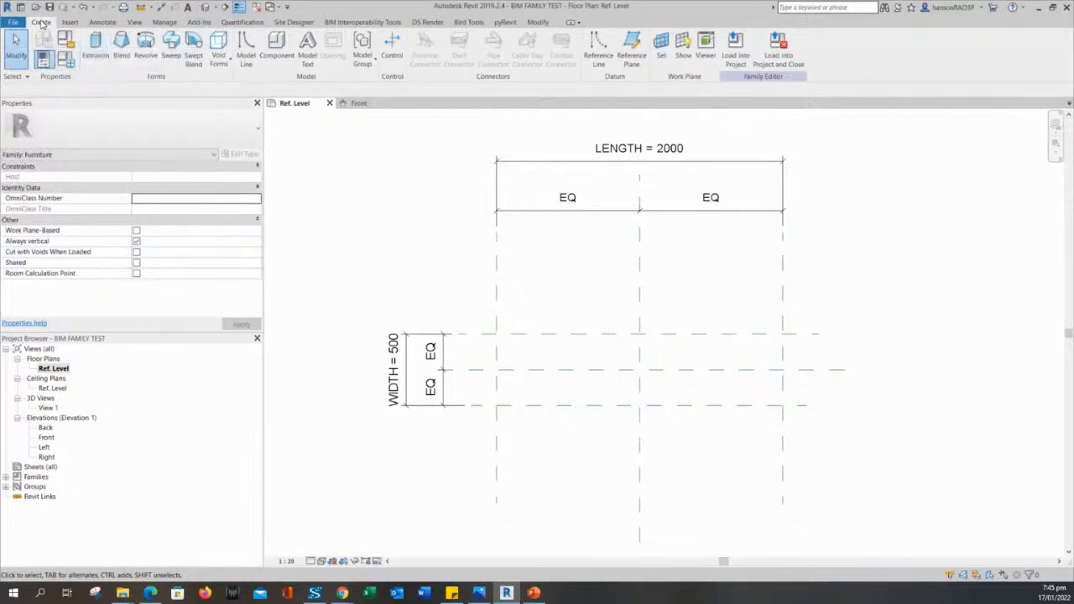
# Start a solid extrusion sketch at depth 250 and frame the LENGTH 2000 and WIDTH 500 planes.
pyautogui.click(96, 45)
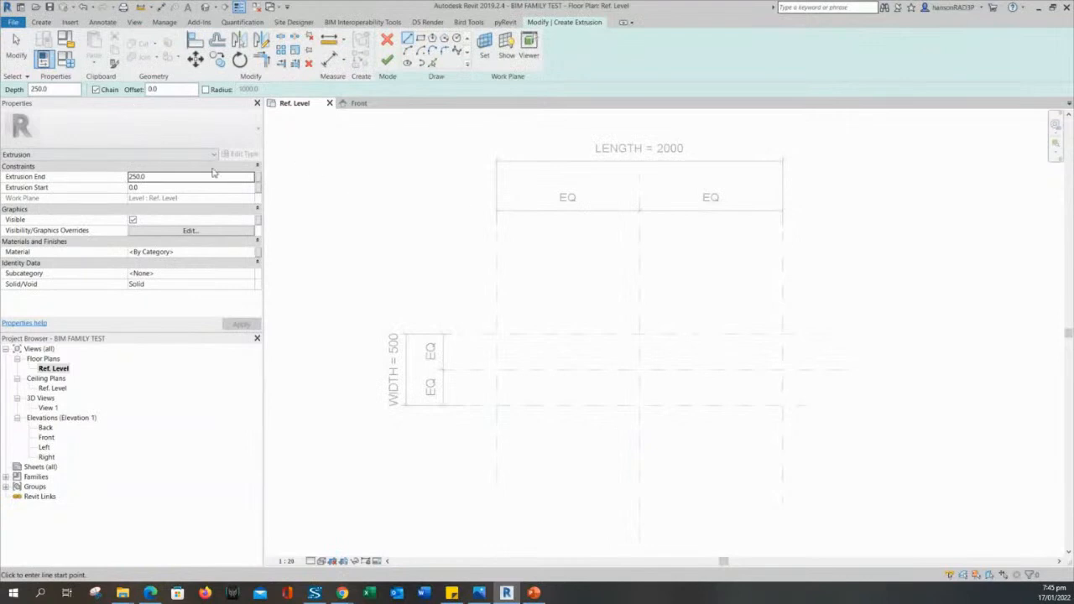
pyautogui.moveTo(418, 279); pyautogui.dragTo(434, 297, button='middle')
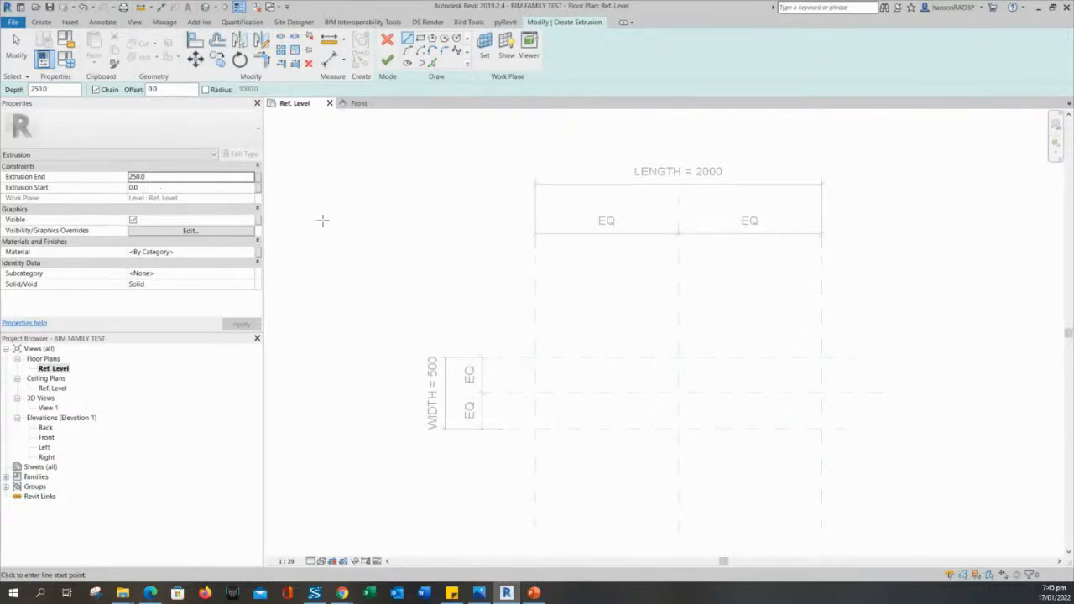
pyautogui.moveTo(363, 246); pyautogui.dragTo(375, 247, button='middle')
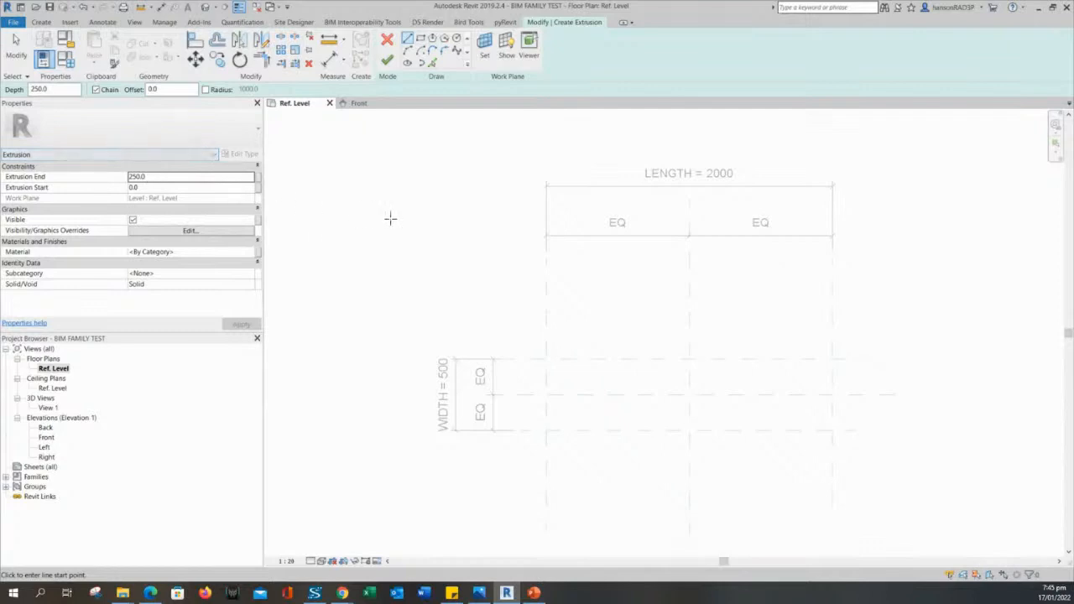
pyautogui.moveTo(392, 235); pyautogui.dragTo(392, 243, button='middle')
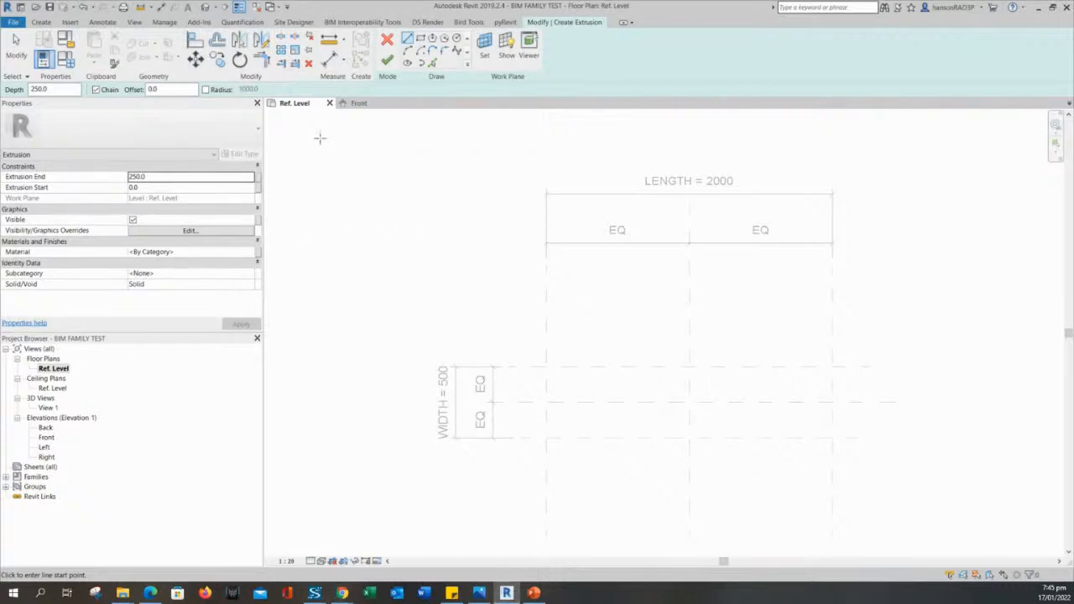
pyautogui.moveTo(487, 315); pyautogui.dragTo(485, 295, button='middle')
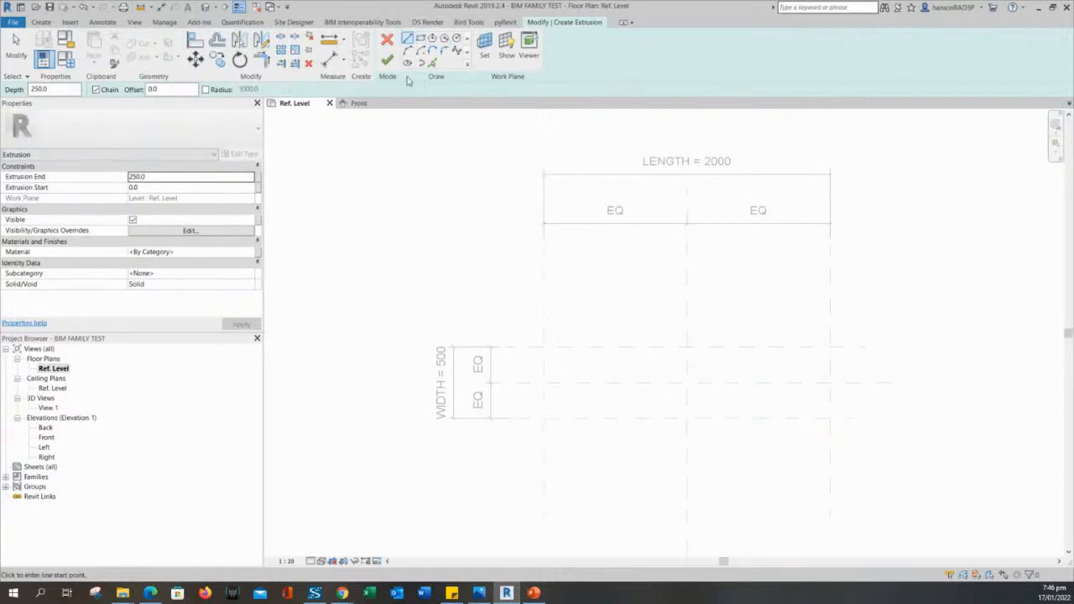
pyautogui.moveTo(423, 209); pyautogui.dragTo(404, 226, button='middle')
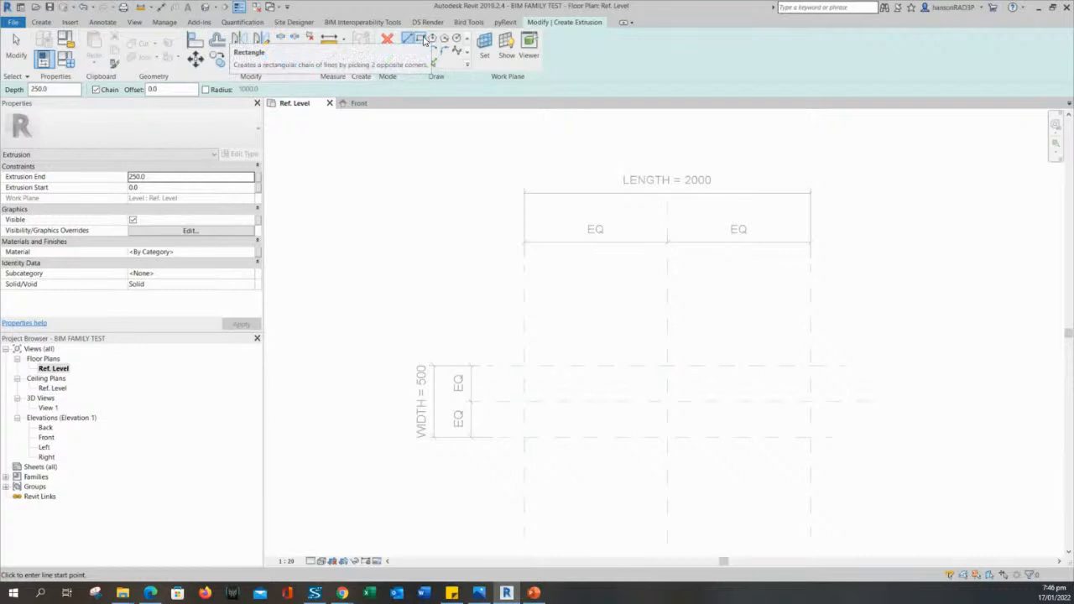
# Choose Rectangle drawing, cancel an accidental first corner, and zoom in on the reference planes.
pyautogui.click(424, 41)
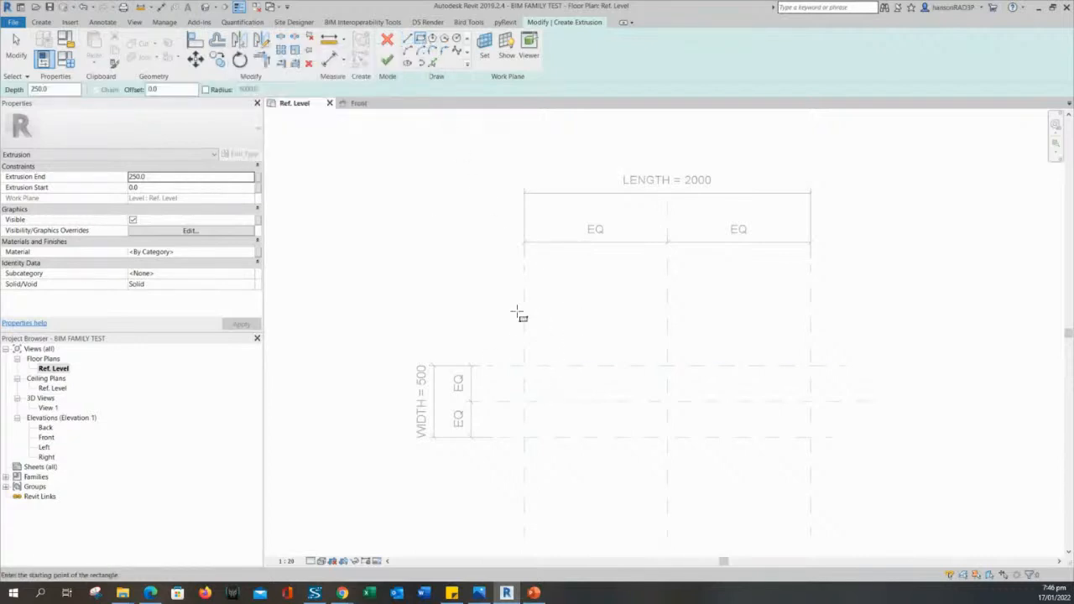
pyautogui.moveTo(474, 295); pyautogui.dragTo(456, 228, button='middle')
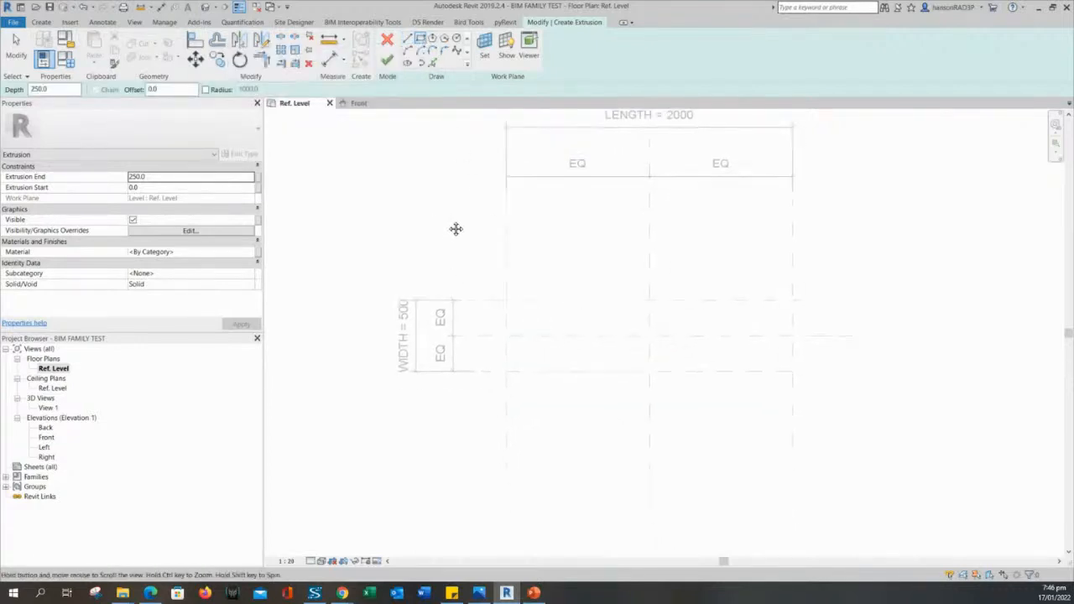
pyautogui.click(506, 371)
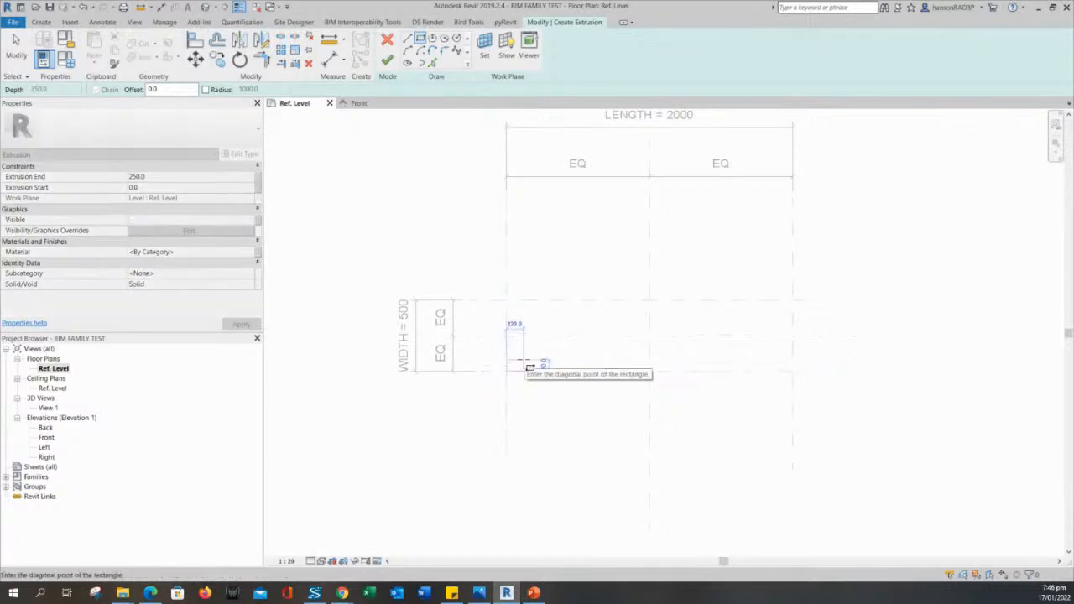
pyautogui.press('Escape')
pyautogui.scroll(2, 529, 420)
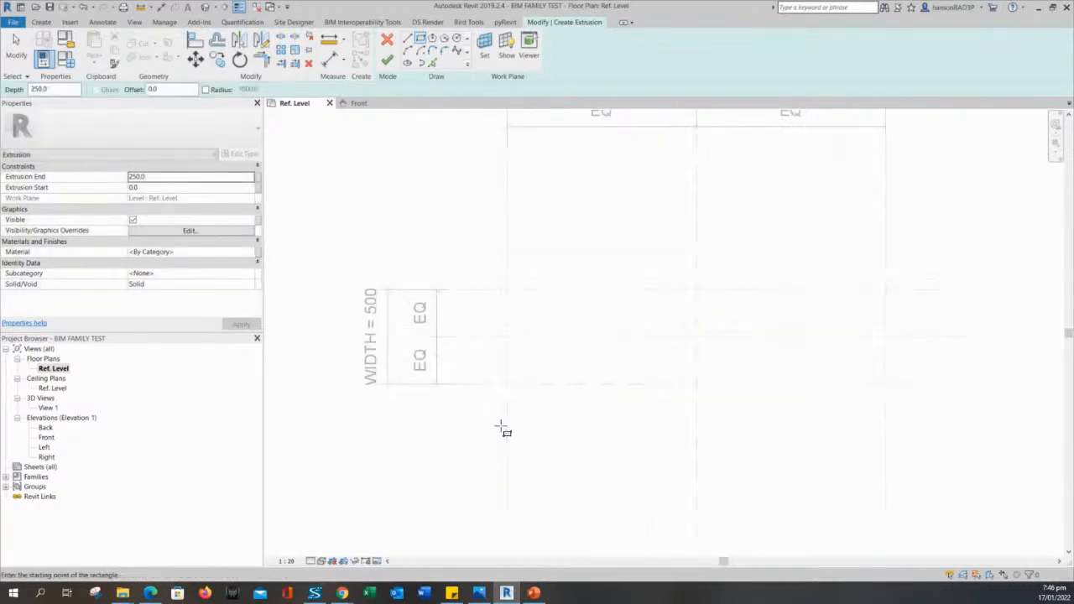
pyautogui.moveTo(557, 379); pyautogui.dragTo(510, 388, button='middle')
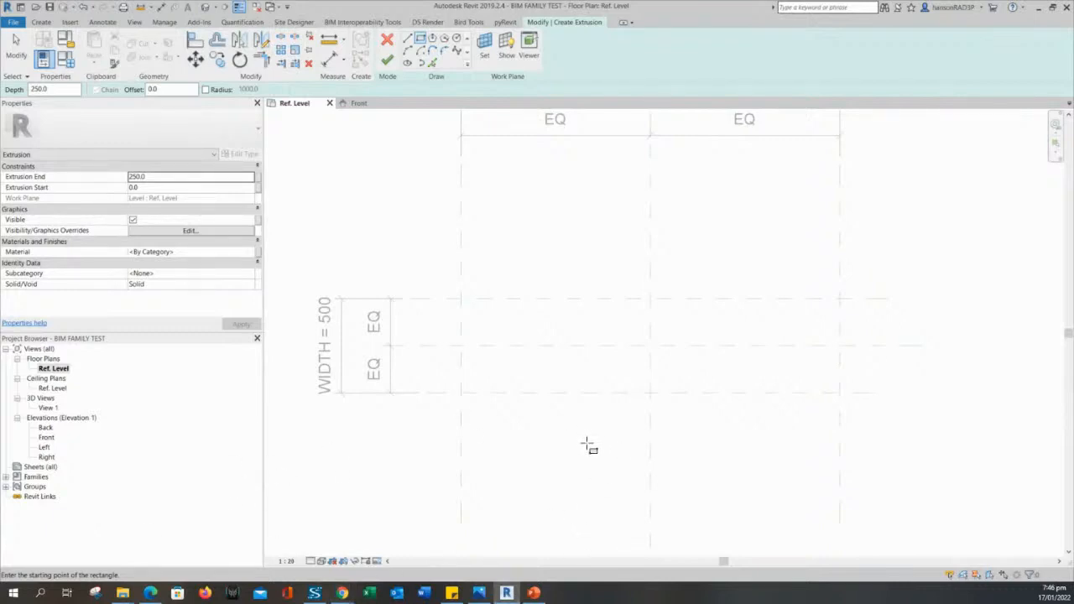
pyautogui.scroll(1, 573, 454)
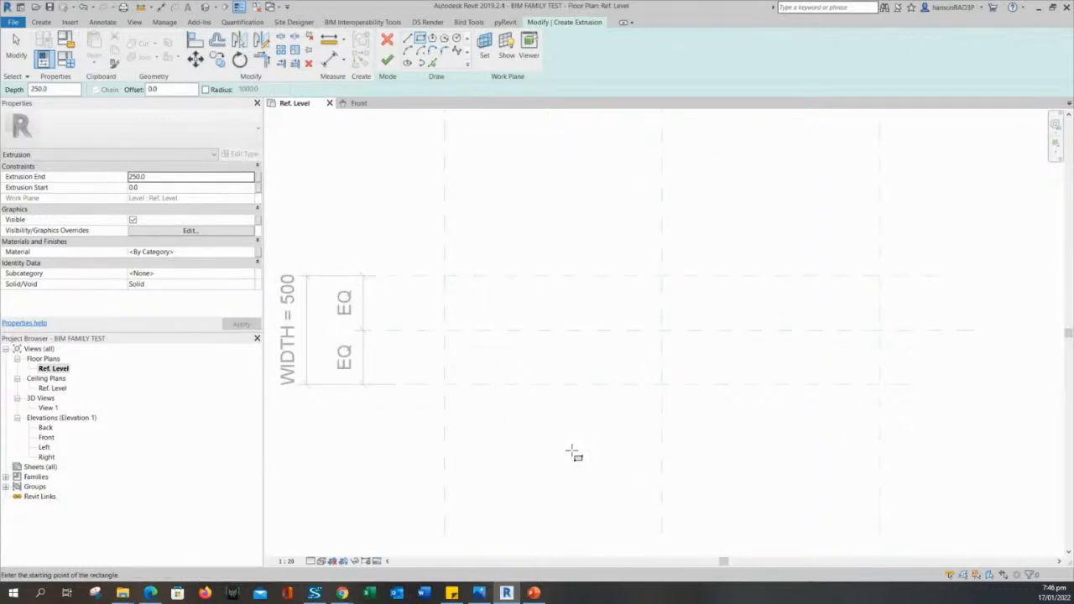
pyautogui.moveTo(573, 453); pyautogui.dragTo(520, 447, button='middle')
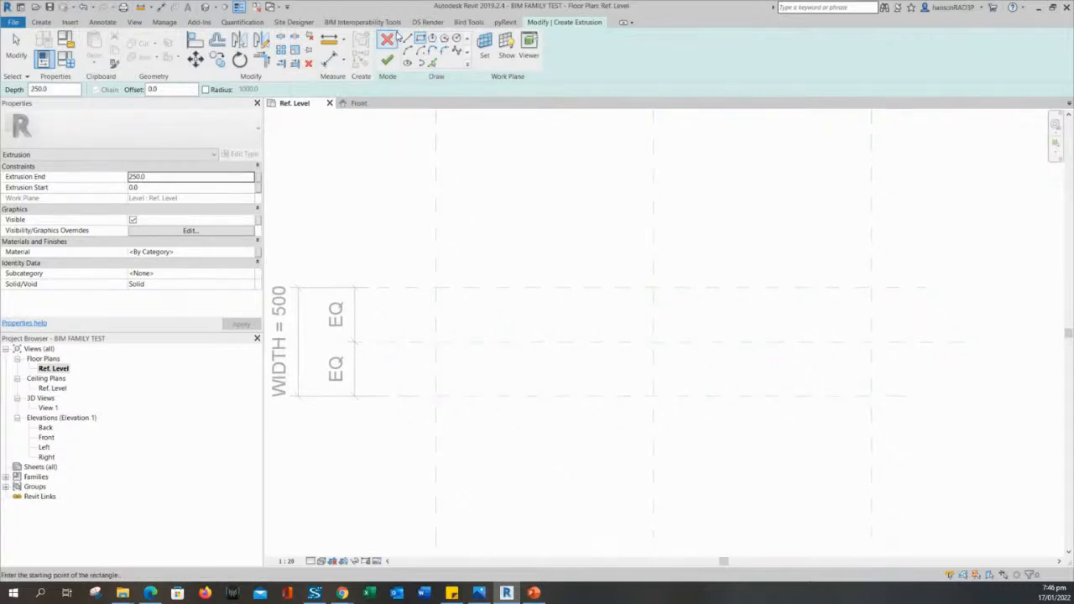
# Check the Create tools, return to the extrusion sketch tools, and reframe the reference planes.
pyautogui.click(40, 21)
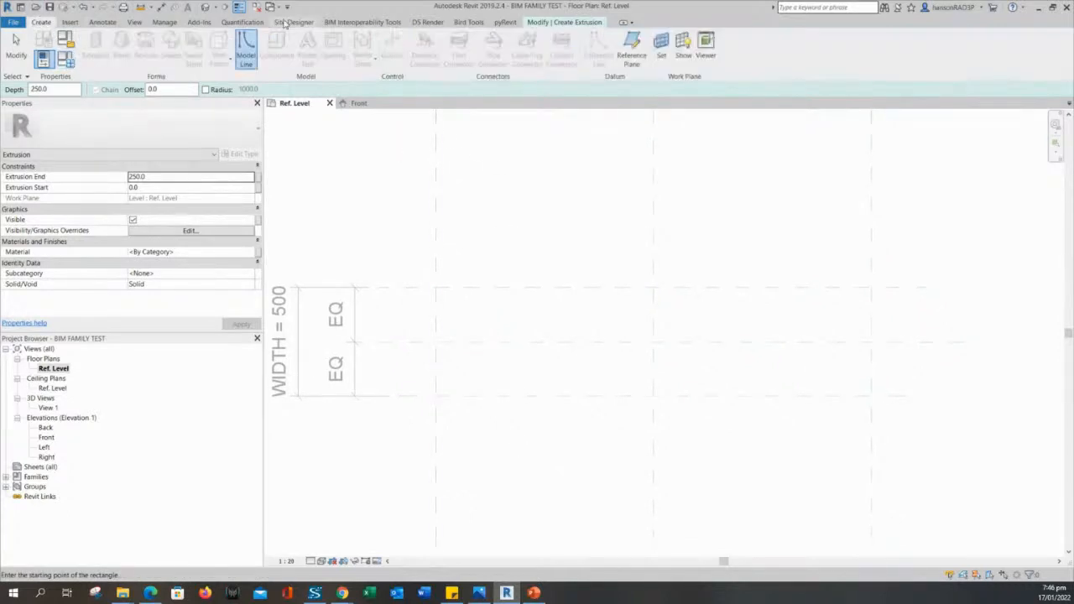
pyautogui.click(565, 22)
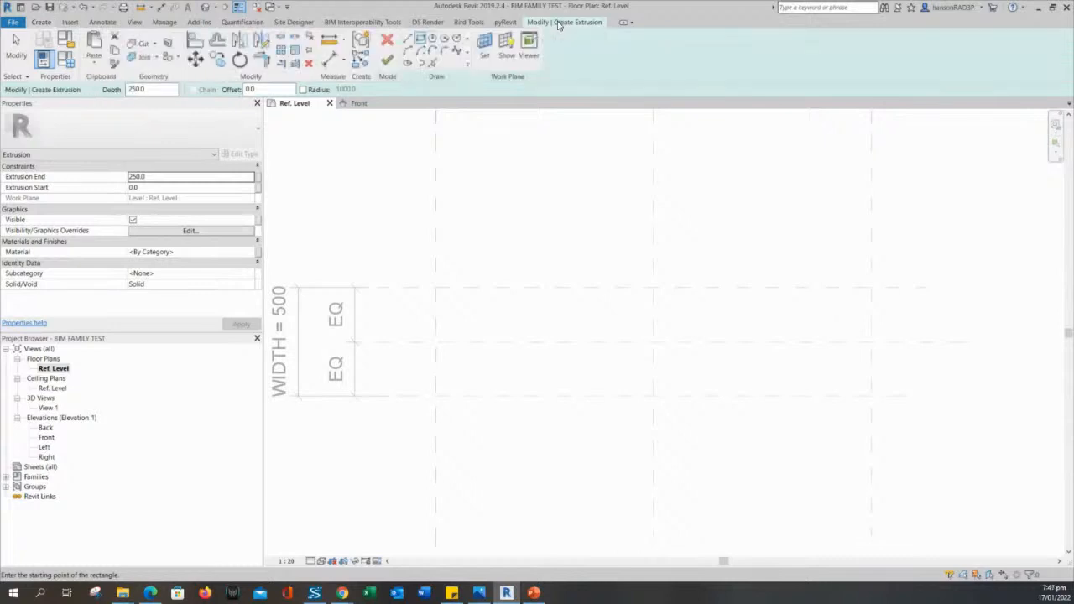
pyautogui.moveTo(524, 235); pyautogui.dragTo(583, 294, button='middle')
pyautogui.scroll(-2, 570, 228)
pyautogui.scroll(1, 611, 235)
pyautogui.scroll(-1, 577, 286)
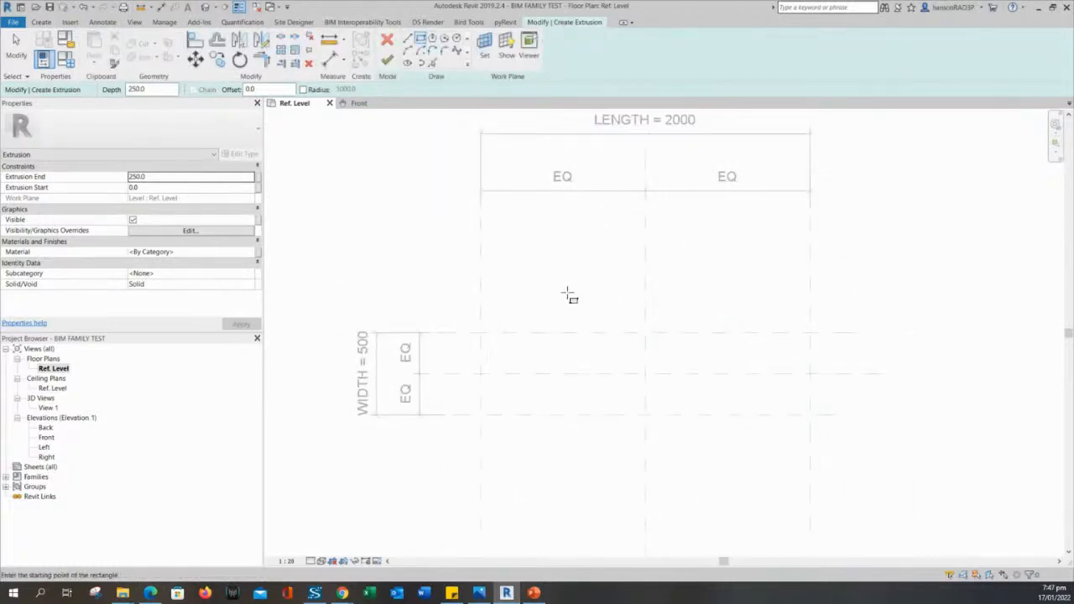
pyautogui.moveTo(598, 270); pyautogui.dragTo(571, 294, button='middle')
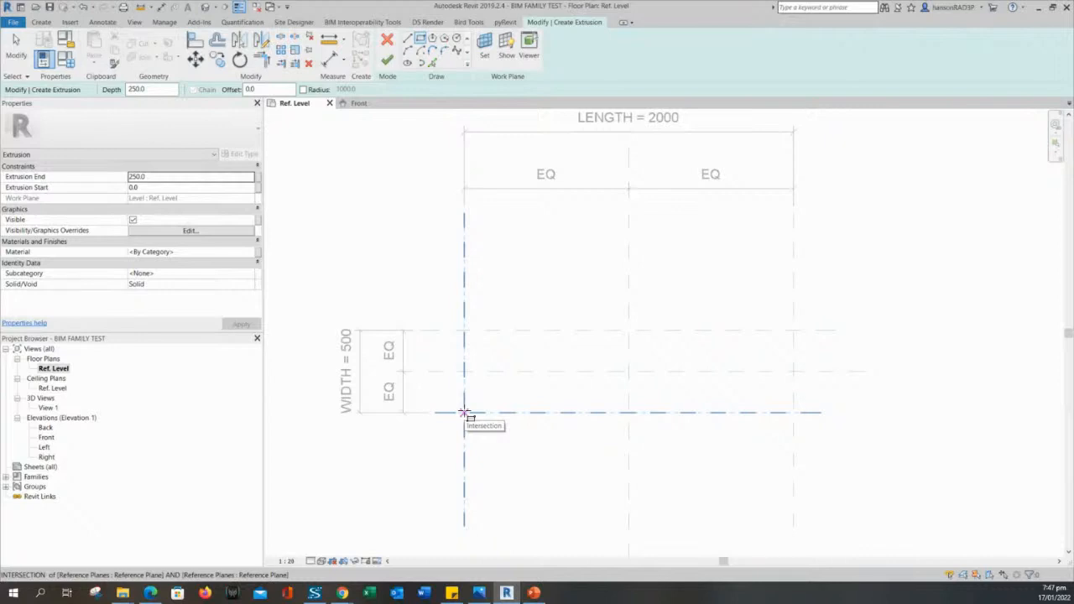
# Draw a 2000 × 500 rectangle from the lower-left to the upper-right plane intersection.
pyautogui.click(464, 413)
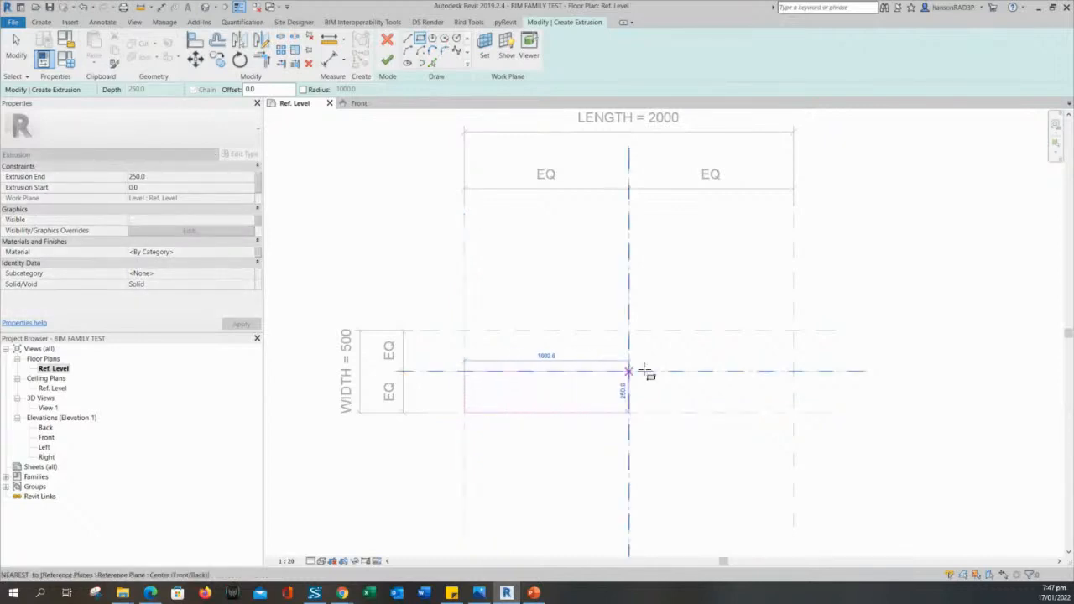
pyautogui.click(794, 330)
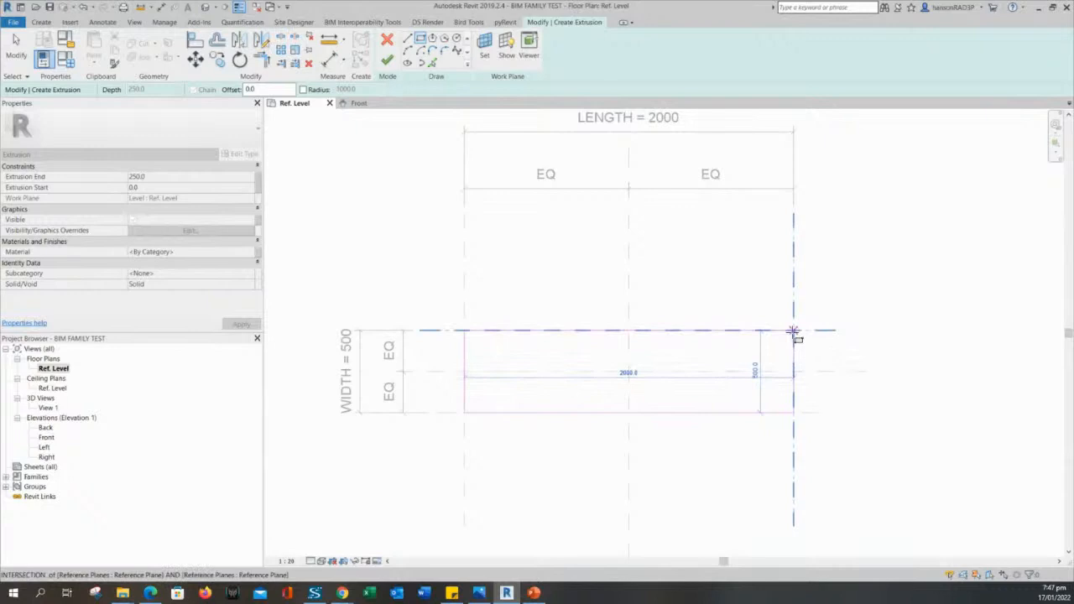
pyautogui.click(794, 331)
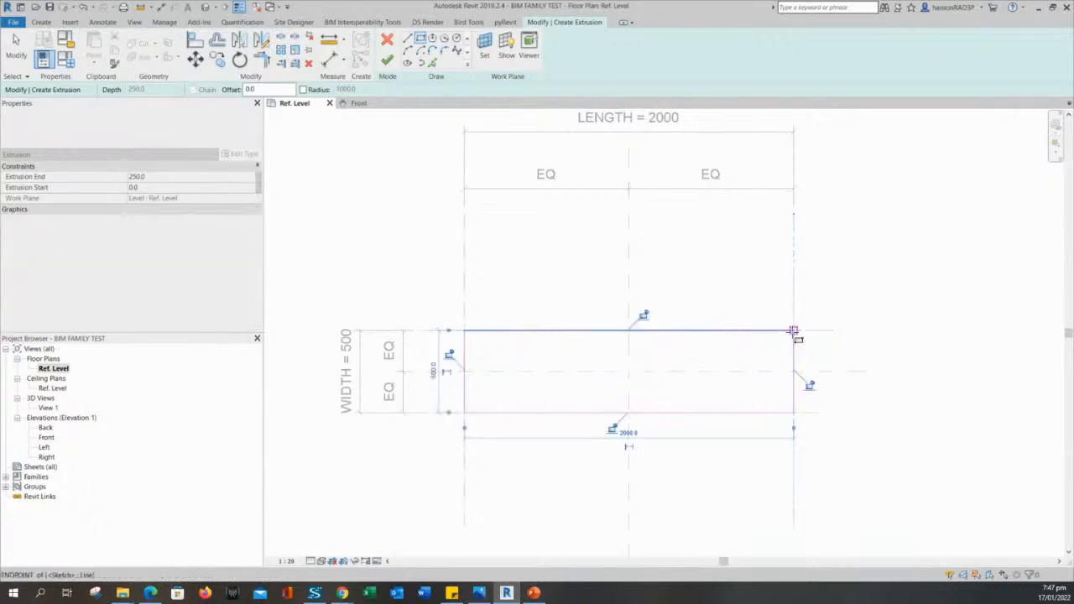
# Lock the rectangle's edges to the reference planes with the padlocks.
pyautogui.moveTo(671, 256); pyautogui.dragTo(683, 233, button='middle')
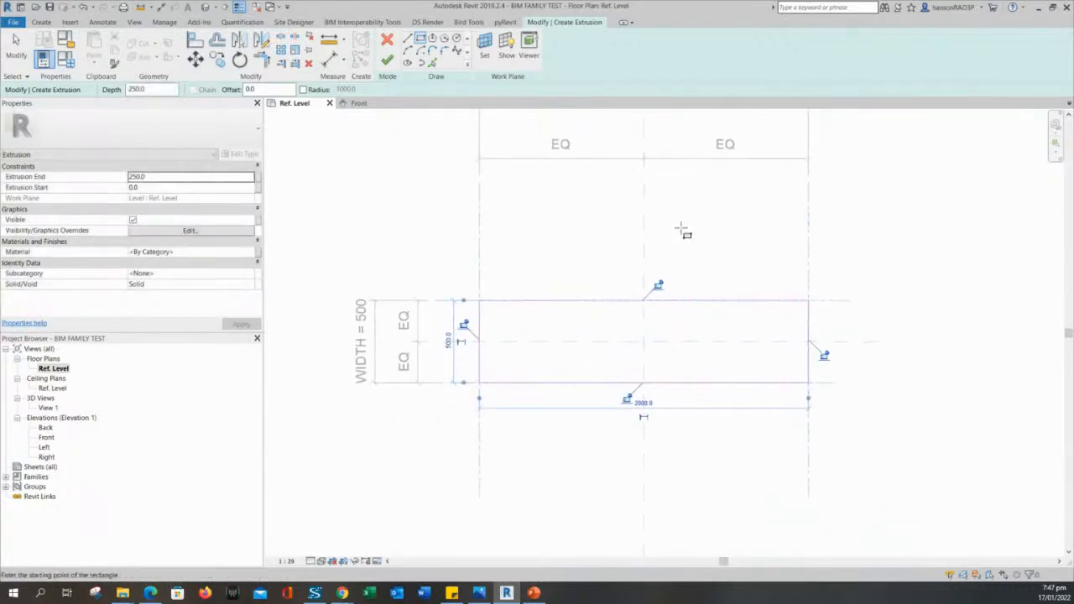
pyautogui.scroll(-3, 683, 233)
pyautogui.scroll(2, 676, 269)
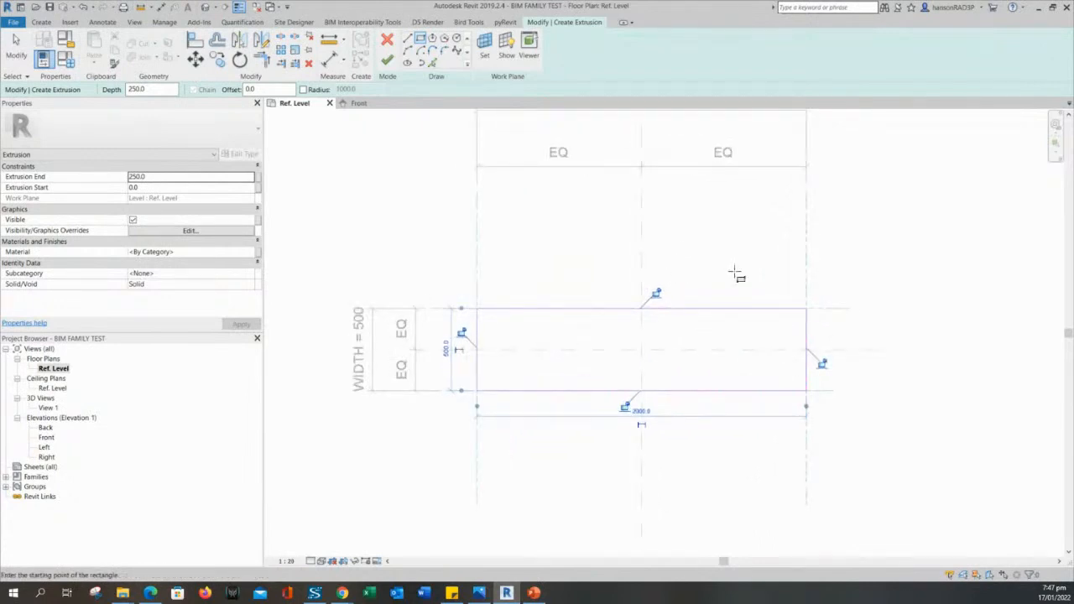
pyautogui.moveTo(680, 288); pyautogui.dragTo(705, 281, button='middle')
pyautogui.scroll(2, 705, 281)
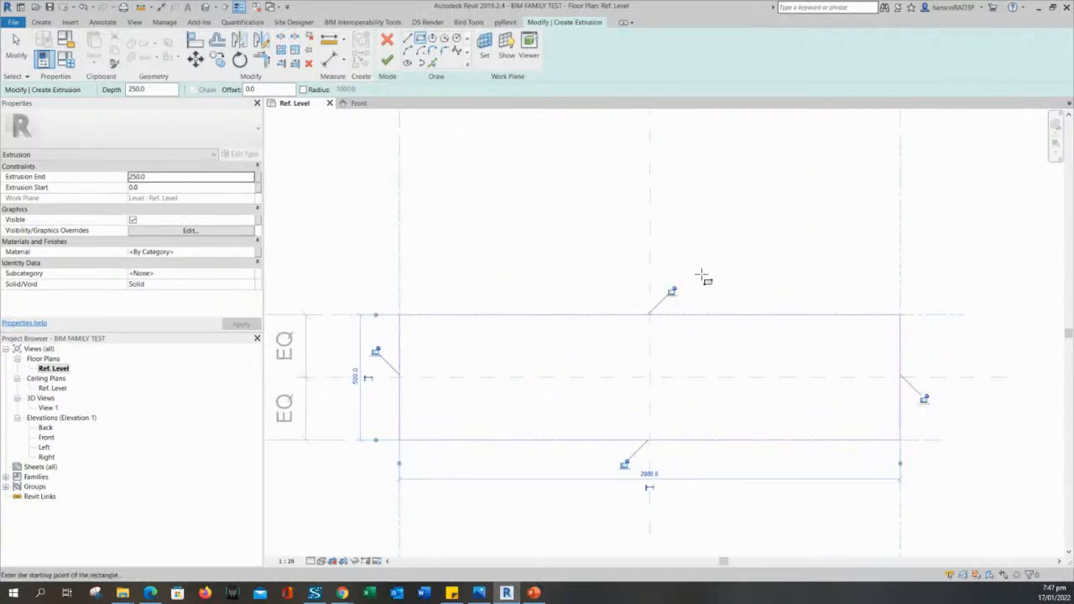
pyautogui.scroll(-2, 704, 273)
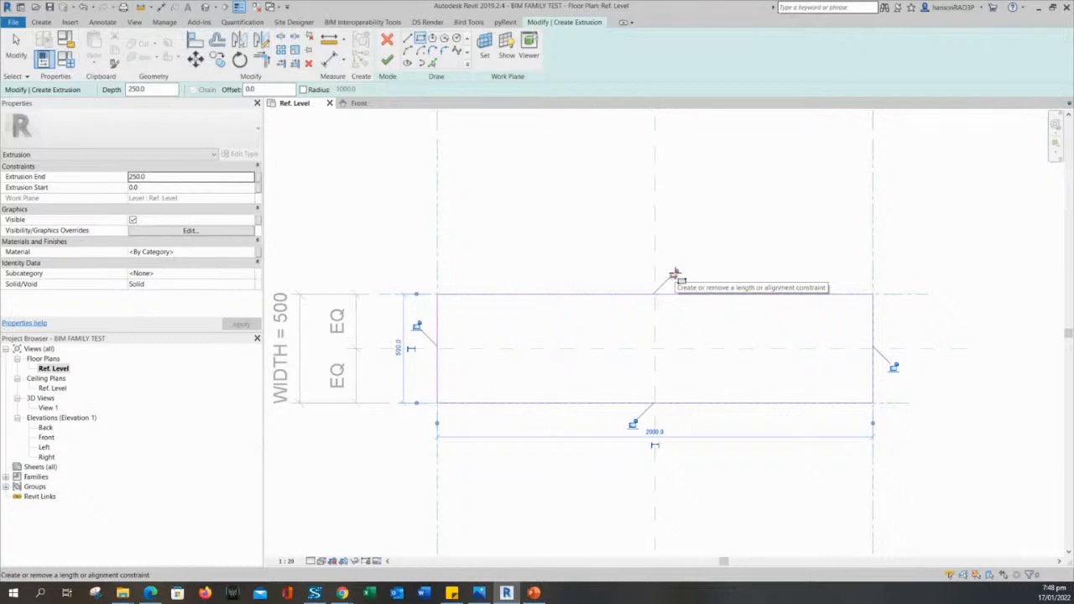
pyautogui.click(676, 274)
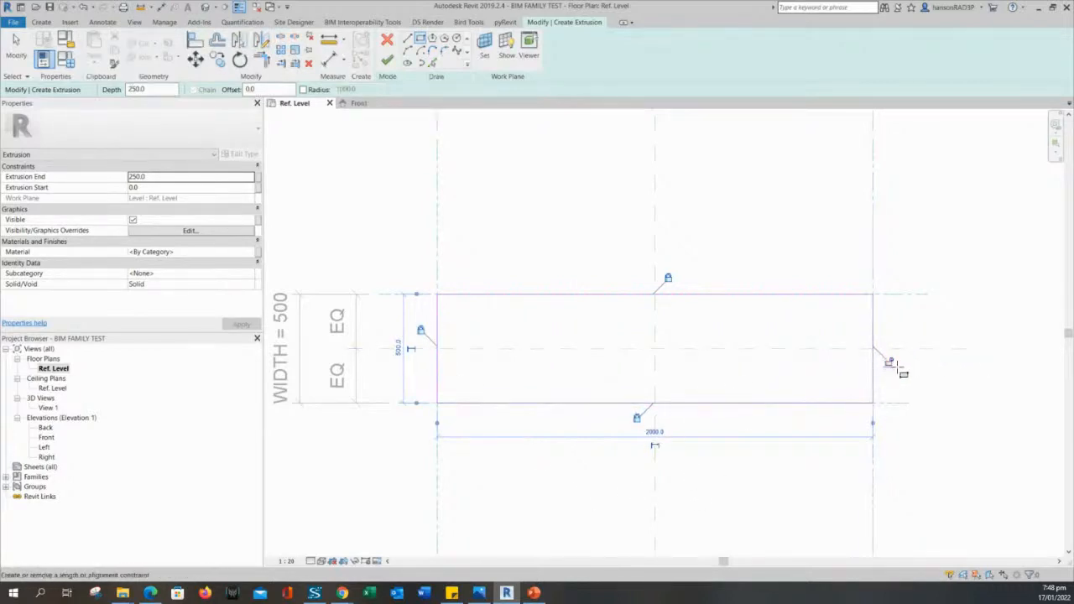
pyautogui.scroll(-2, 932, 395)
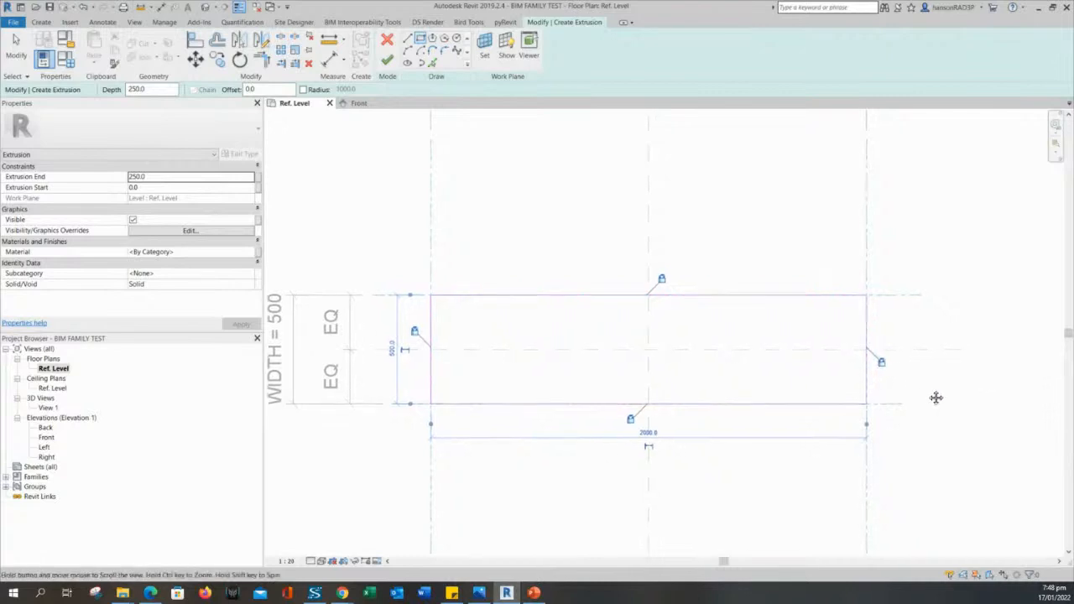
pyautogui.moveTo(679, 229); pyautogui.dragTo(667, 266, button='middle')
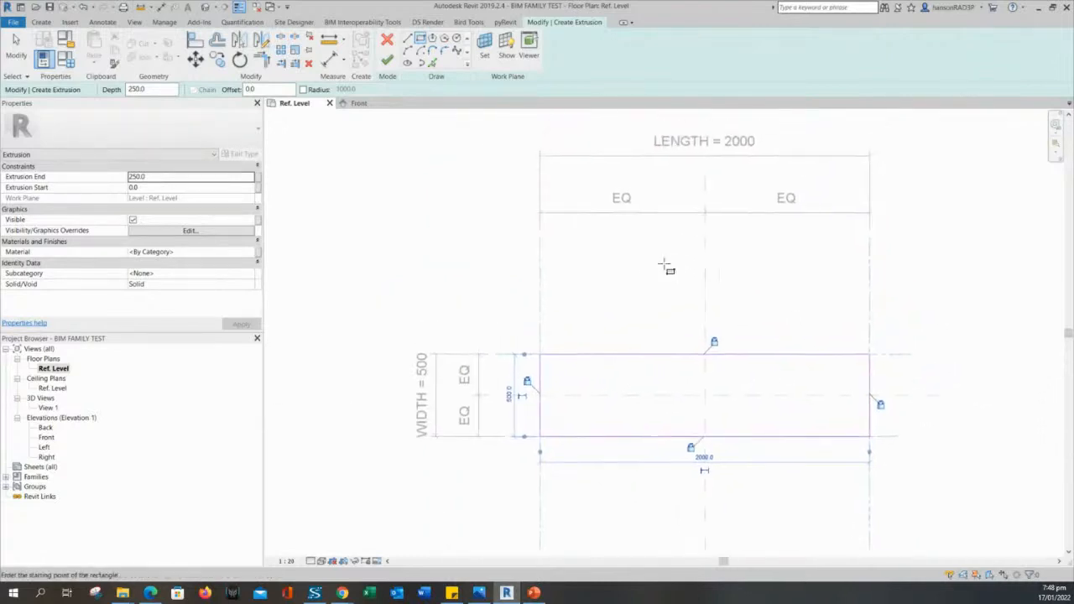
pyautogui.scroll(-1, 667, 266)
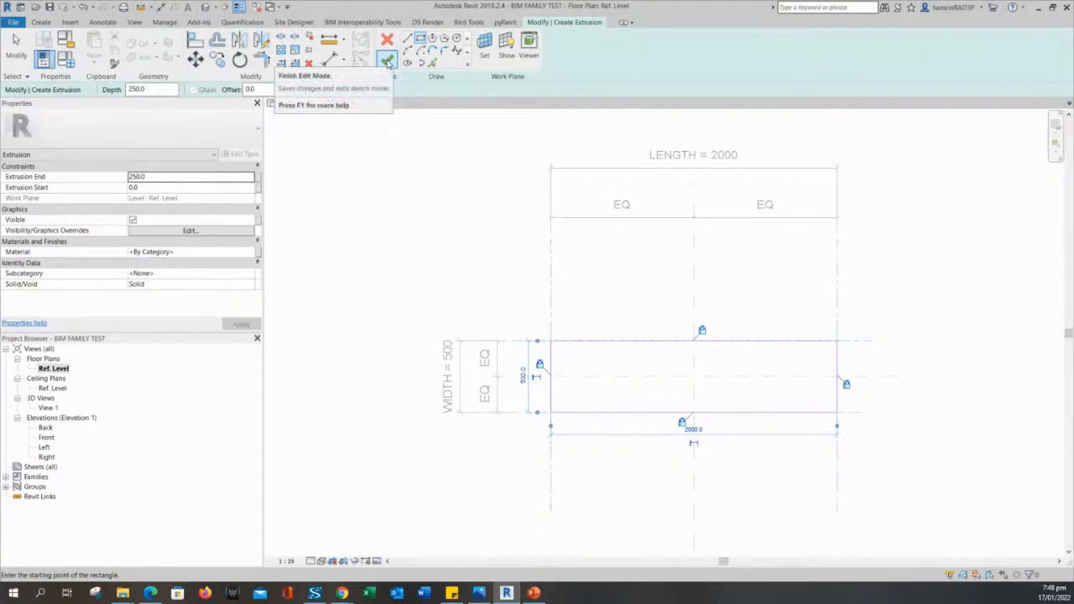
# Finish the extrusion sketch and check the resulting box outline in plan.
pyautogui.click(388, 63)
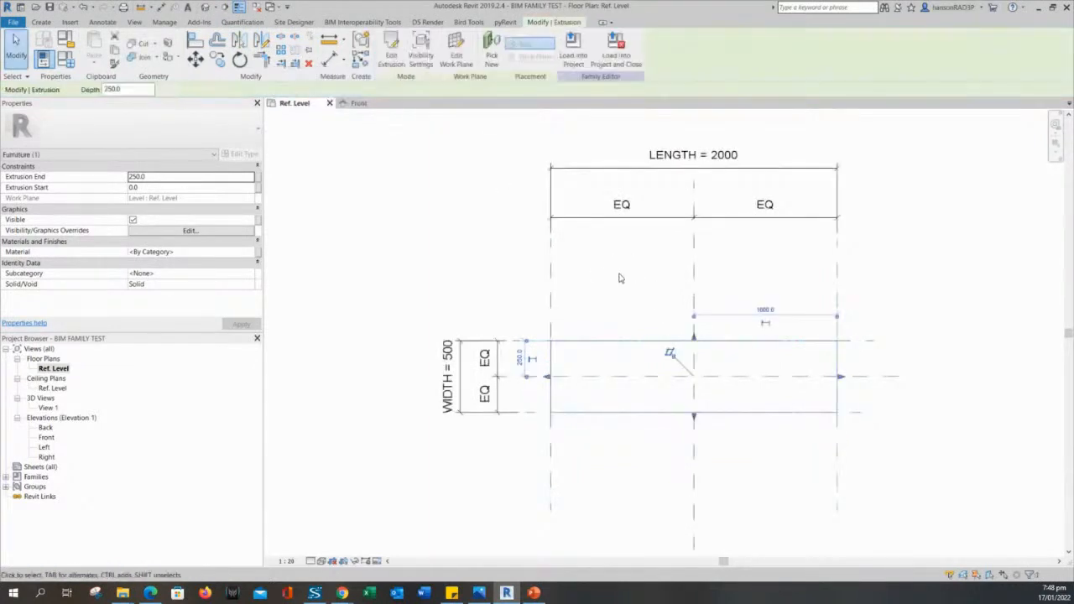
pyautogui.click(488, 256)
pyautogui.scroll(3, 585, 288)
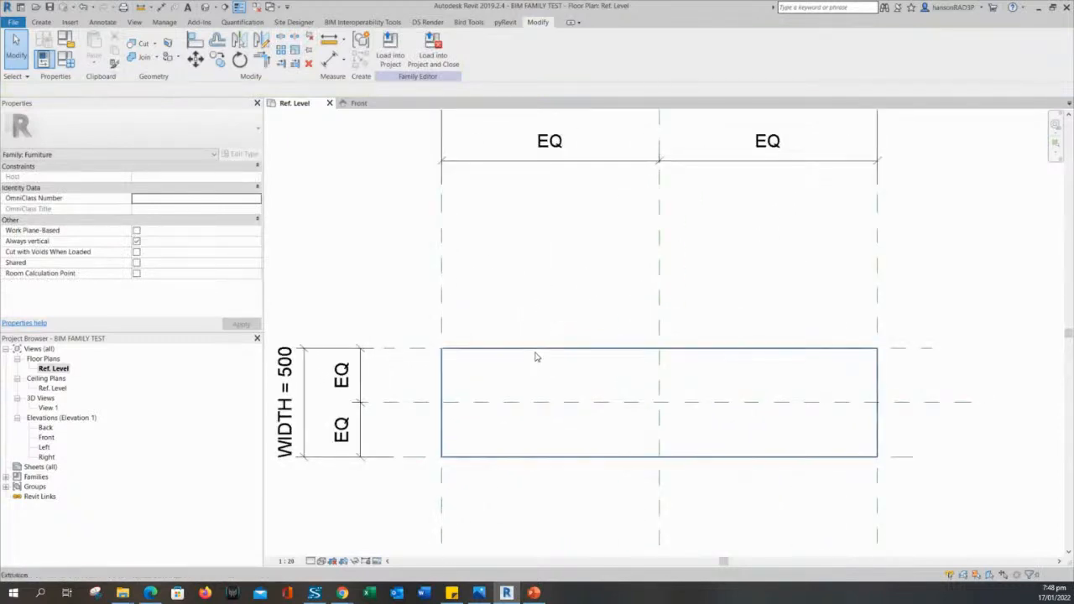
pyautogui.click(535, 351)
pyautogui.moveTo(555, 286); pyautogui.dragTo(571, 269, button='middle')
pyautogui.click(571, 270)
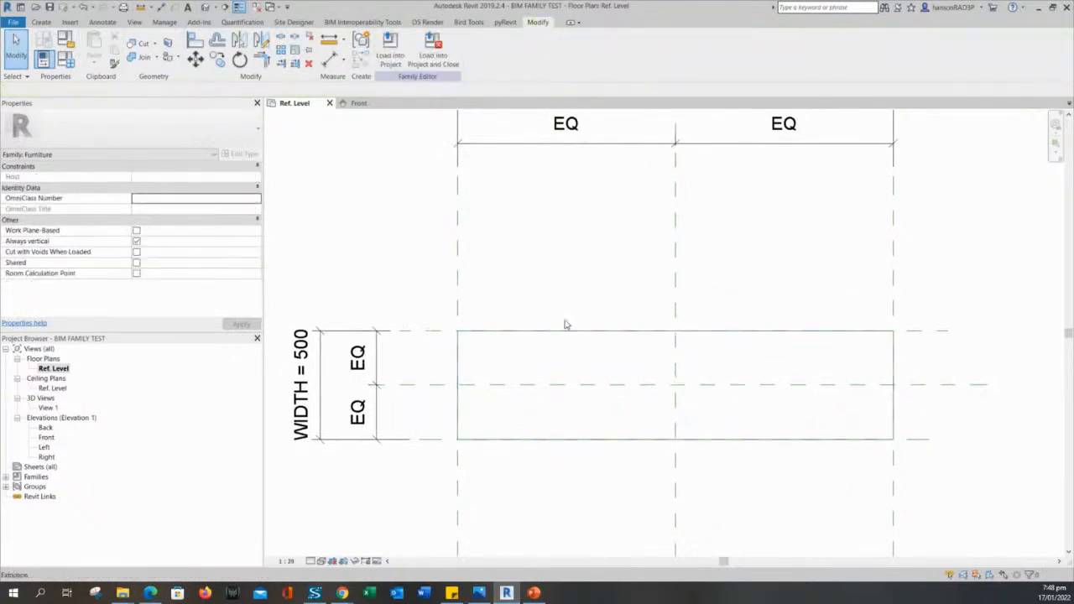
pyautogui.moveTo(539, 254); pyautogui.dragTo(562, 278, button='middle')
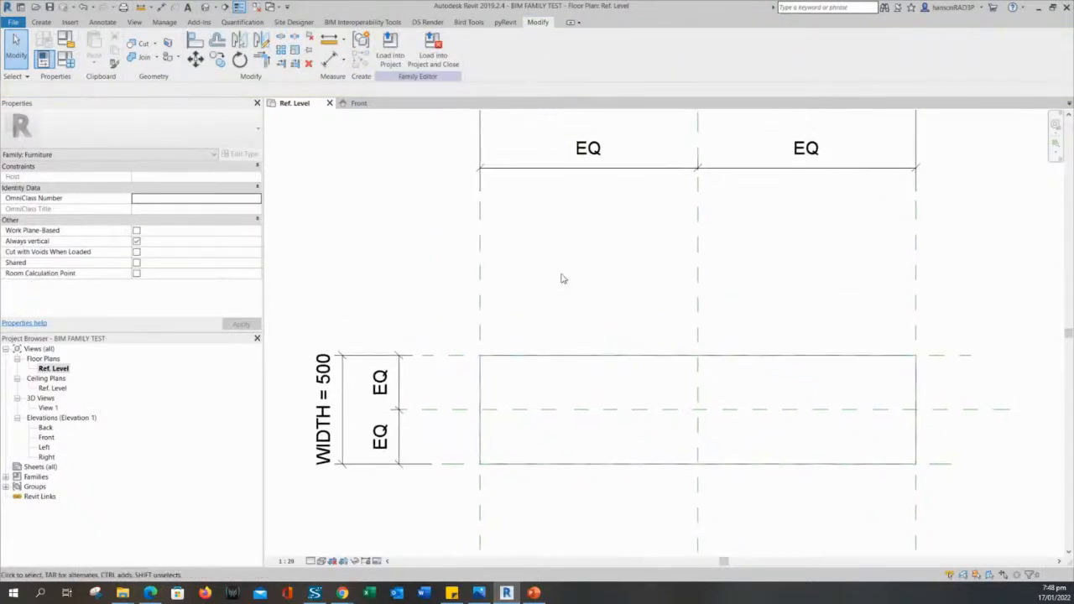
# Open the default 3D view, float it briefly, then dock it back.
pyautogui.click(205, 6)
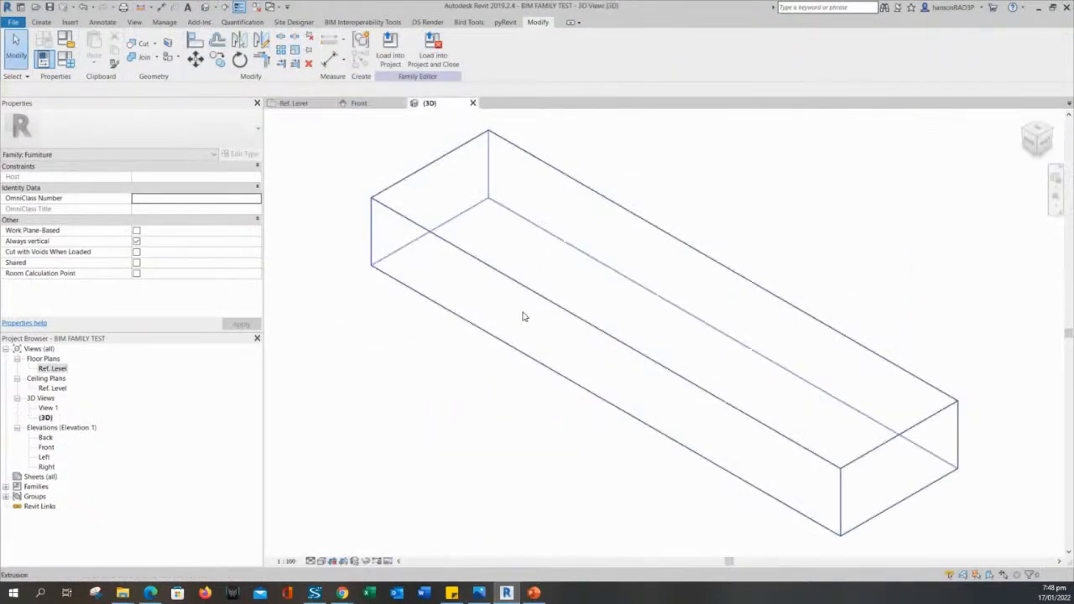
pyautogui.moveTo(445, 111); pyautogui.dragTo(490, 113)
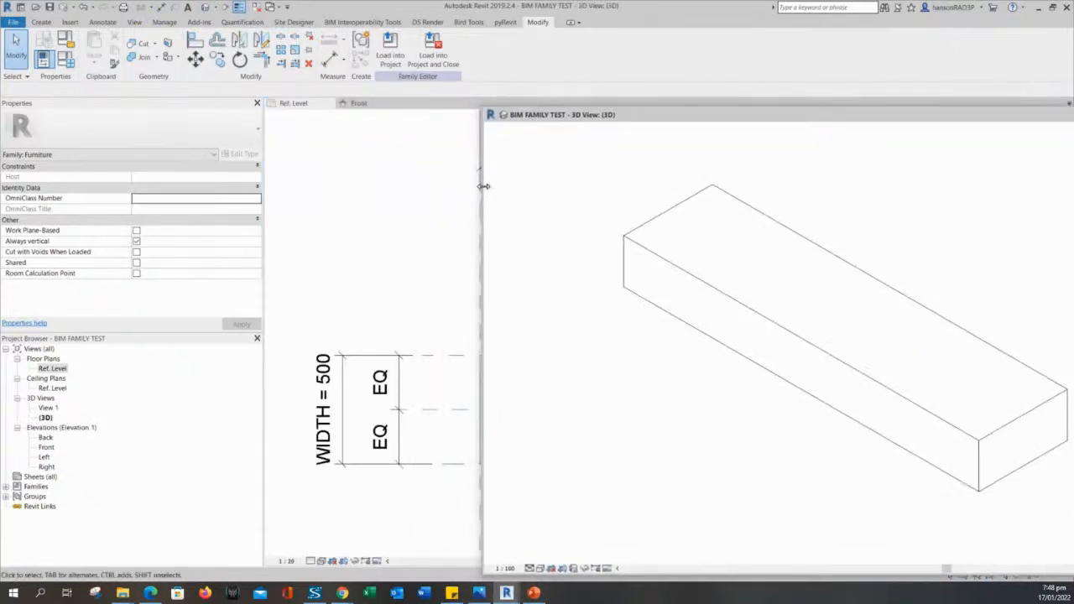
pyautogui.moveTo(482, 188); pyautogui.dragTo(716, 182)
pyautogui.moveTo(894, 121); pyautogui.dragTo(702, 110)
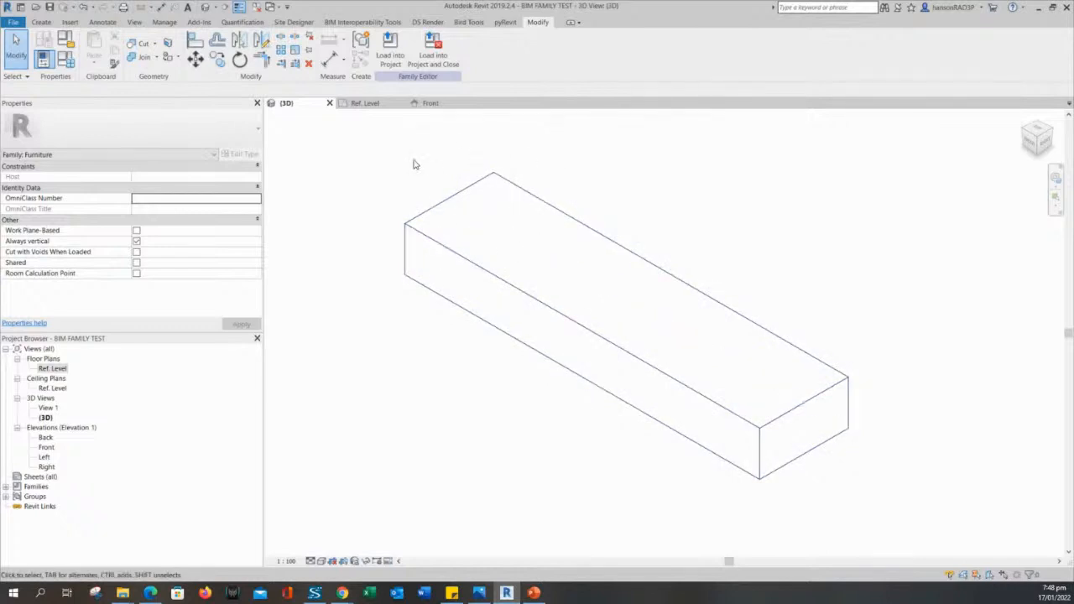
# Return to the Ref. Level plan, zoom out, and inspect the box and left reference plane.
pyautogui.click(365, 104)
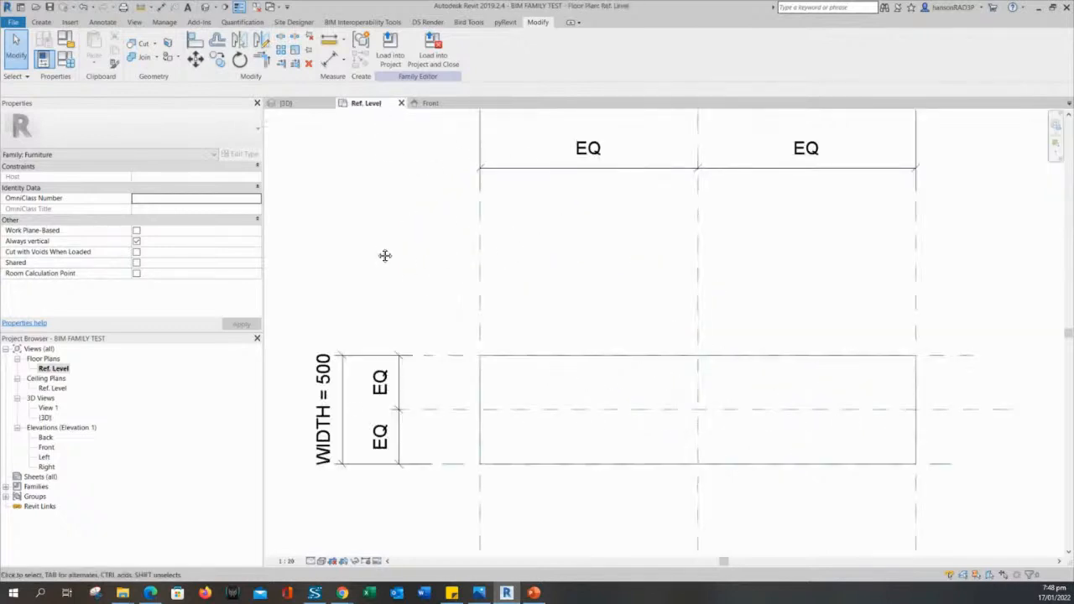
pyautogui.scroll(-2, 403, 273)
pyautogui.scroll(-1, 420, 288)
pyautogui.scroll(-1, 443, 301)
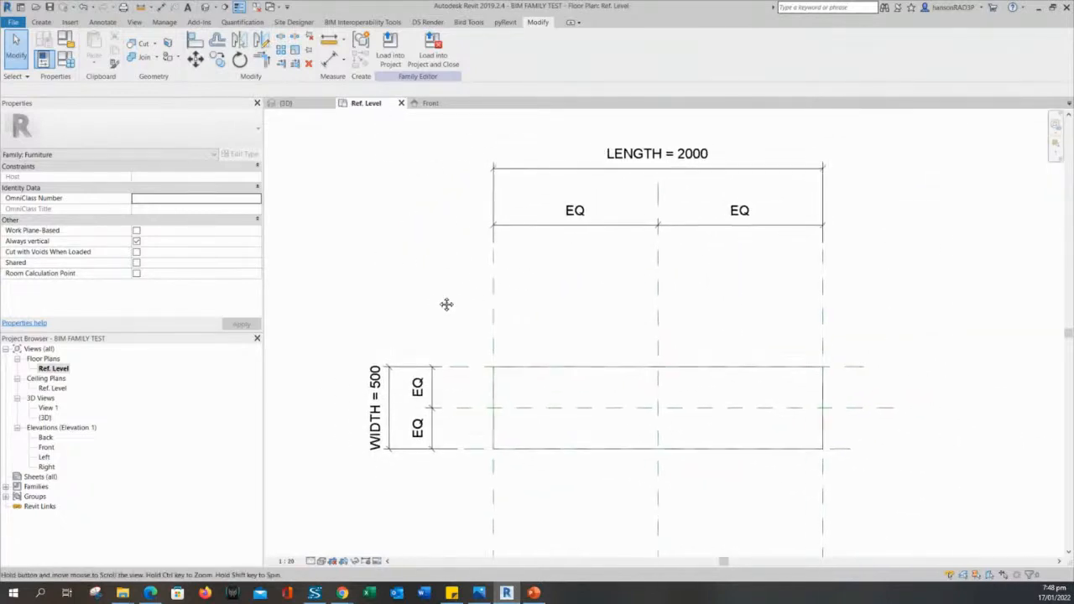
pyautogui.click(516, 369)
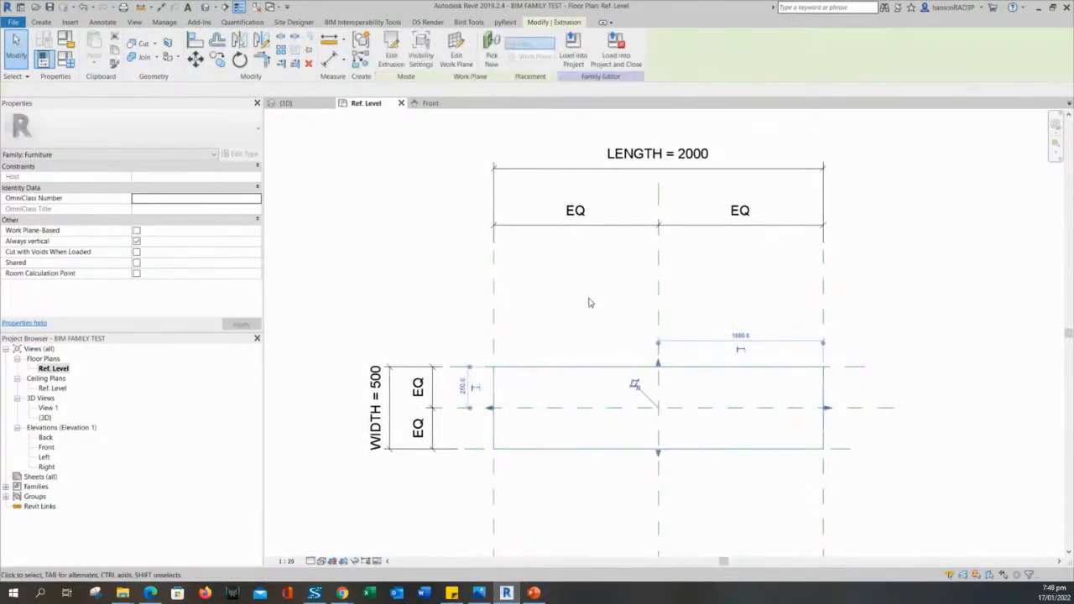
pyautogui.click(592, 324)
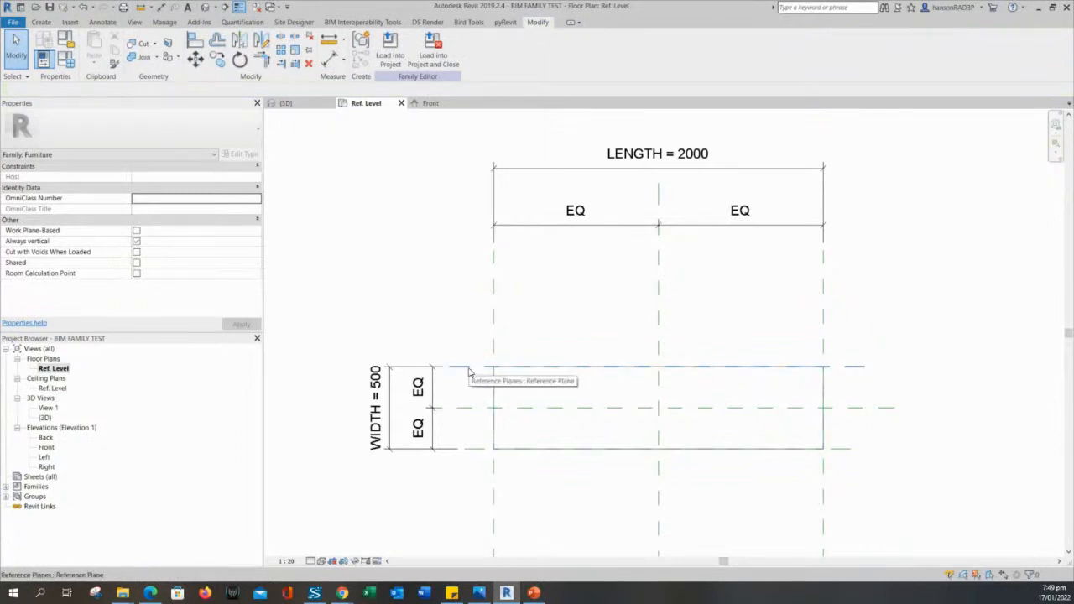
pyautogui.scroll(-1, 573, 300)
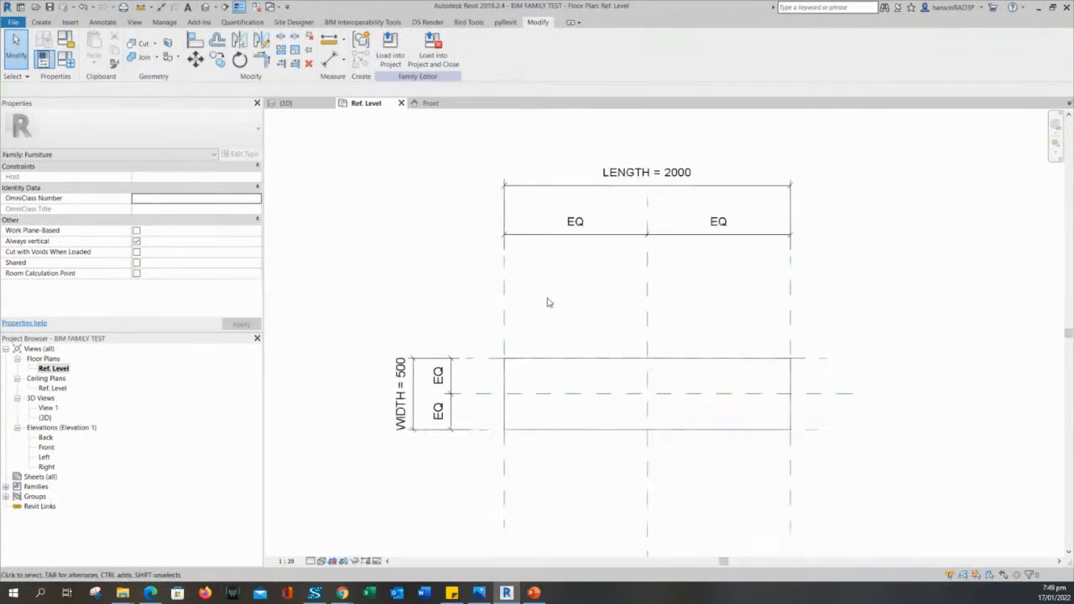
pyautogui.click(506, 284)
pyautogui.press('Escape')
pyautogui.scroll(2, 665, 155)
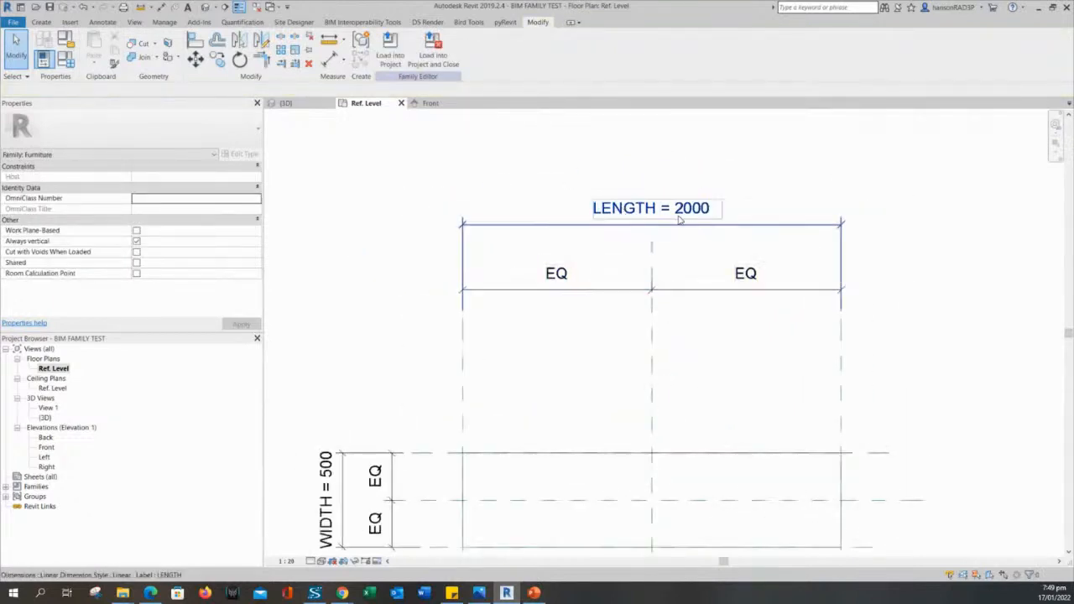
pyautogui.scroll(-2, 618, 187)
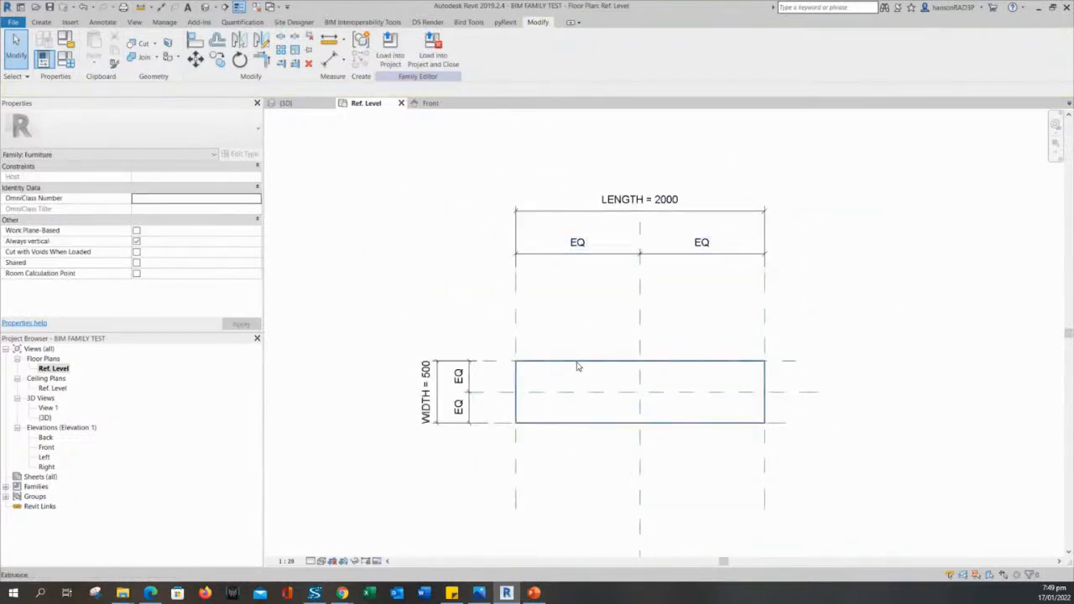
pyautogui.click(612, 364)
pyautogui.click(599, 313)
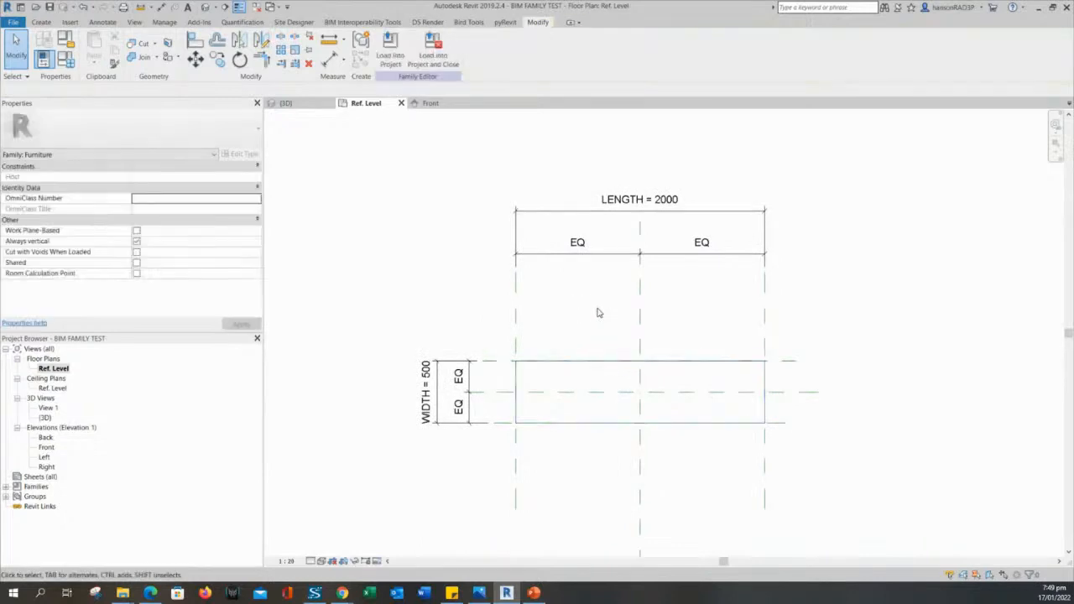
pyautogui.moveTo(548, 310); pyautogui.dragTo(572, 301, button='middle')
pyautogui.scroll(-1, 559, 319)
pyautogui.moveTo(403, 271); pyautogui.dragTo(461, 286, button='middle')
pyautogui.scroll(3, 548, 307)
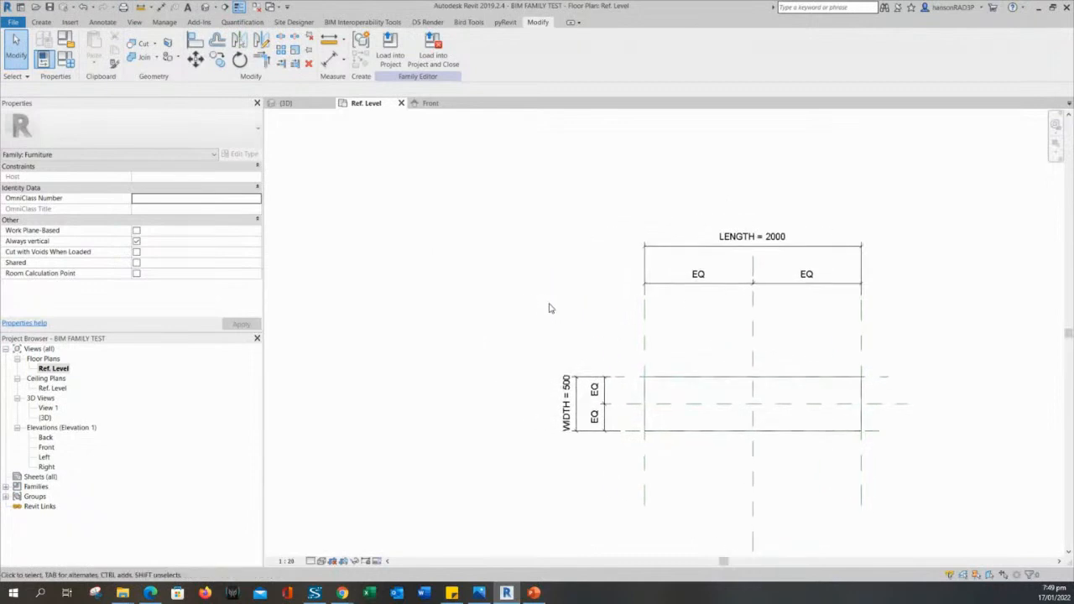
# In Family Types, apply LENGTH 1200 and then WIDTH 1000, and confirm.
pyautogui.click(44, 57)
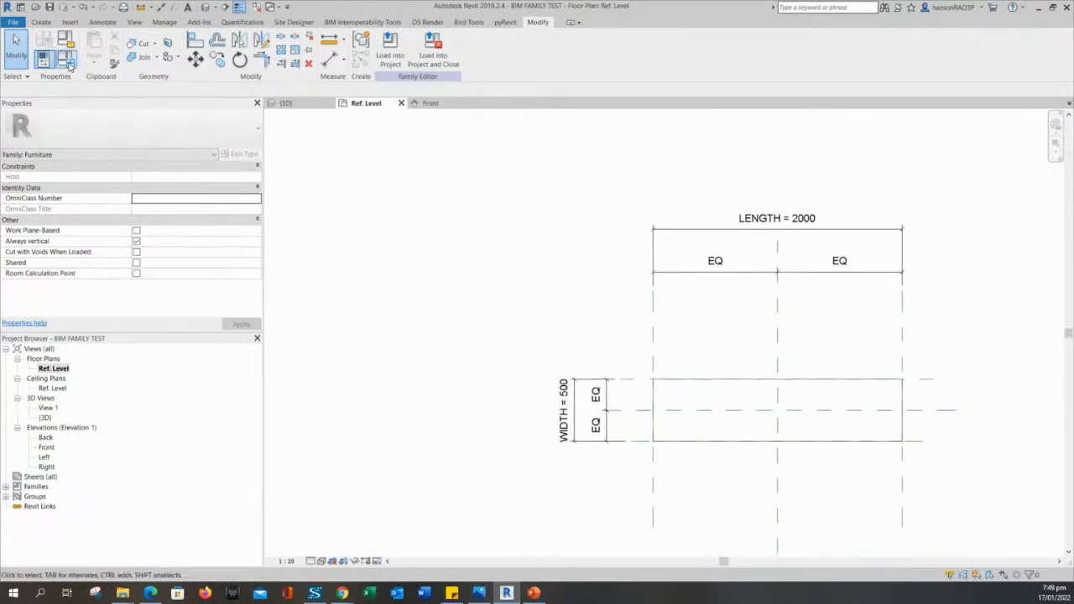
pyautogui.moveTo(356, 169); pyautogui.dragTo(344, 176)
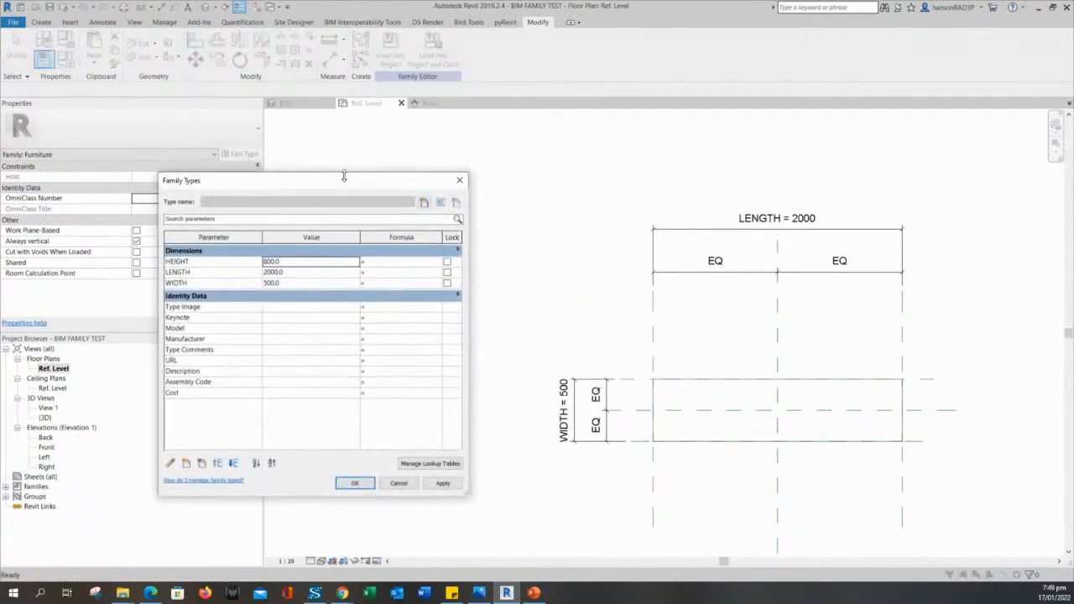
pyautogui.click(296, 272)
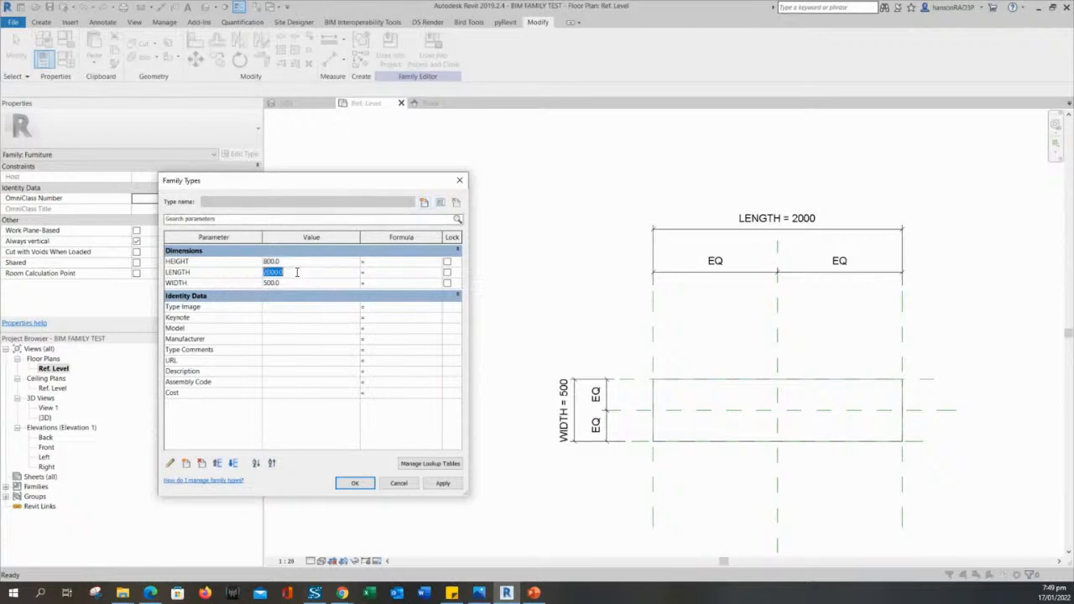
pyautogui.write('1200')
pyautogui.click(442, 483)
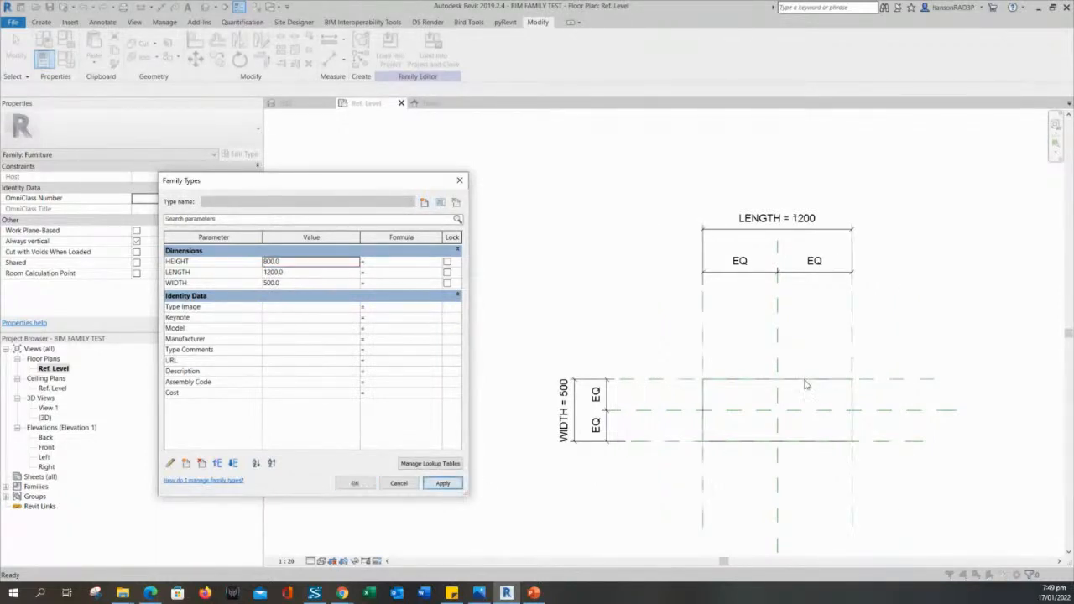
pyautogui.click(287, 284)
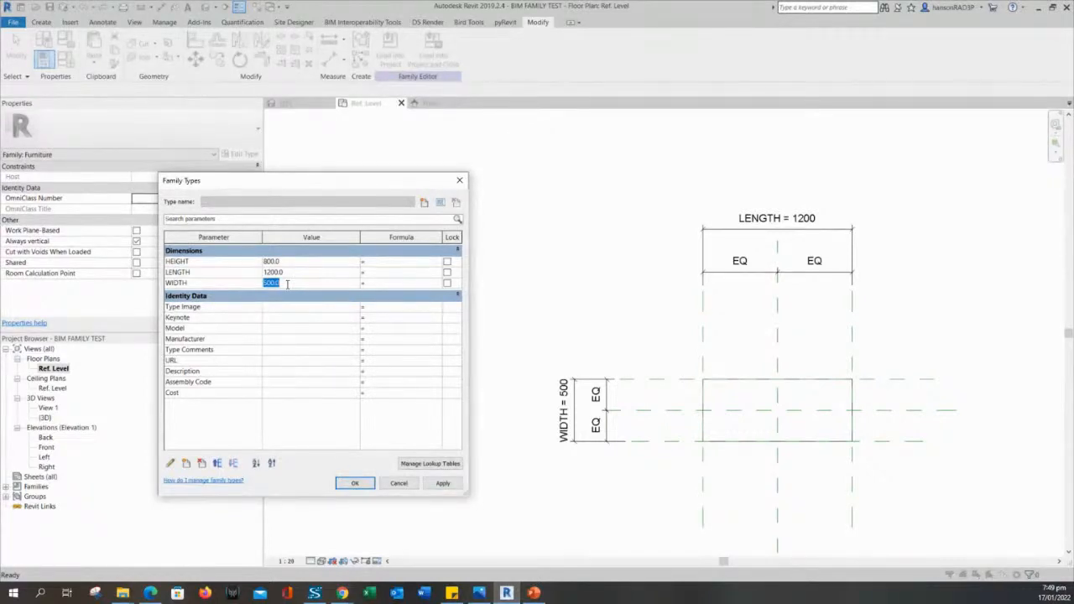
pyautogui.write('6')
pyautogui.click(443, 484)
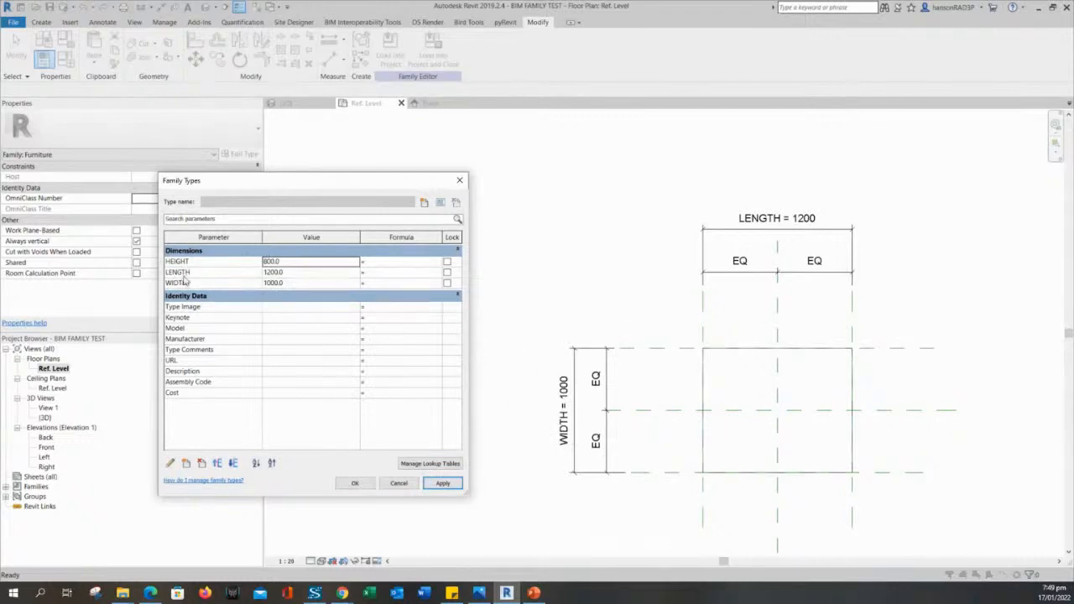
pyautogui.click(366, 486)
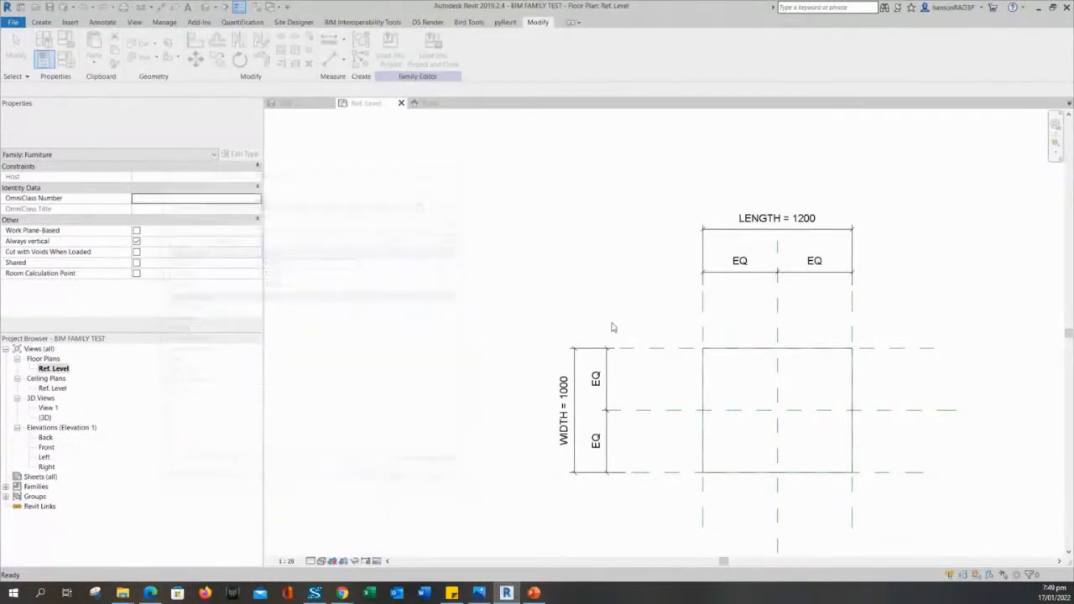
# Open the Front elevation and check the box against the HEIGHT = 800 plane.
pyautogui.moveTo(615, 291); pyautogui.dragTo(601, 287, button='middle')
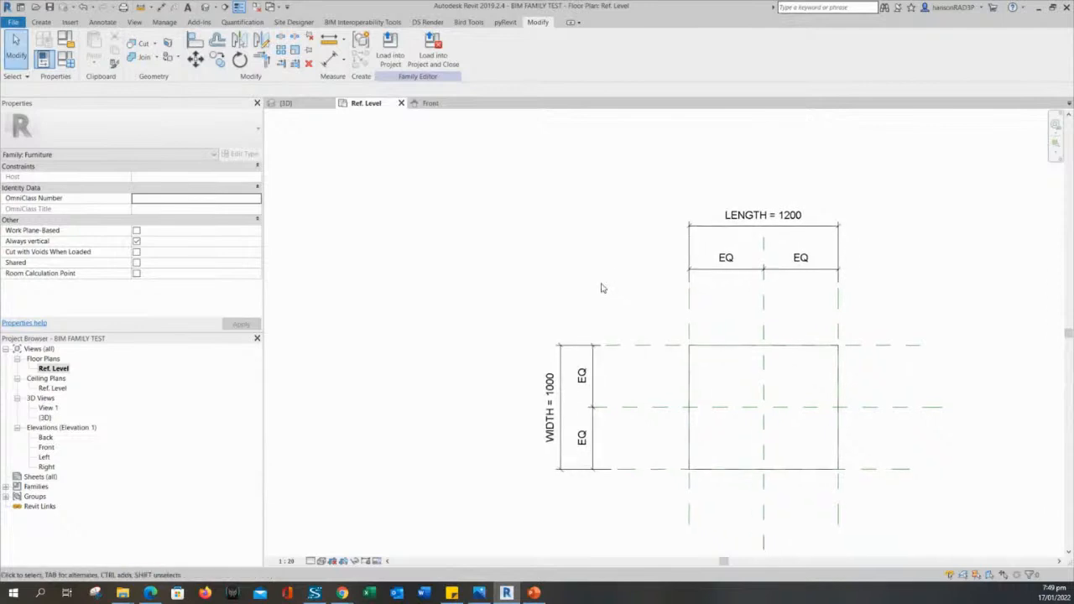
pyautogui.click(51, 449)
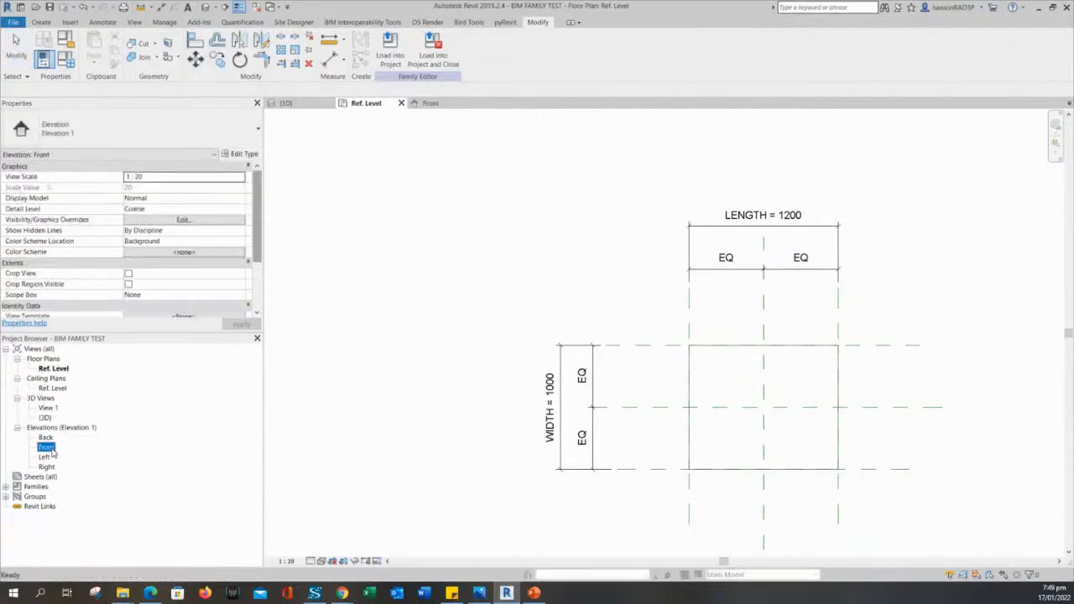
pyautogui.doubleClick(47, 449)
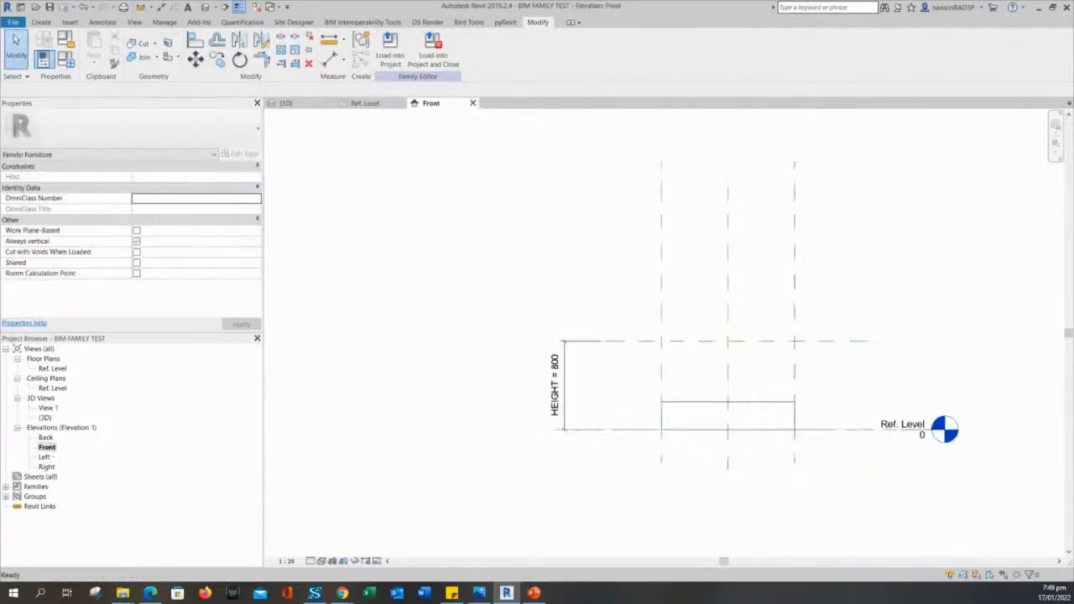
pyautogui.scroll(3, 630, 395)
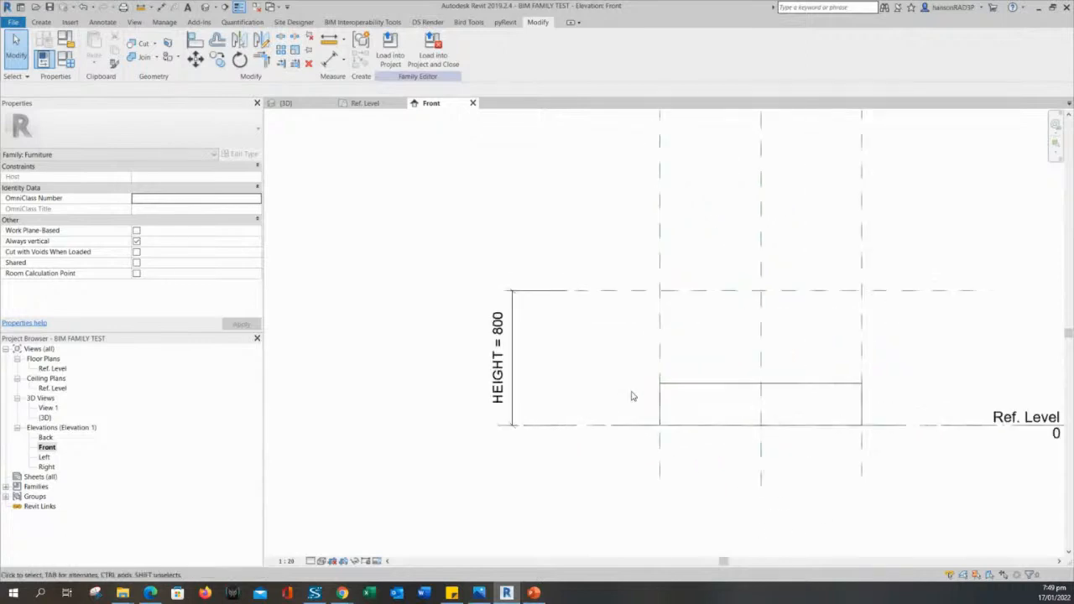
pyautogui.click(688, 359)
pyautogui.click(578, 310)
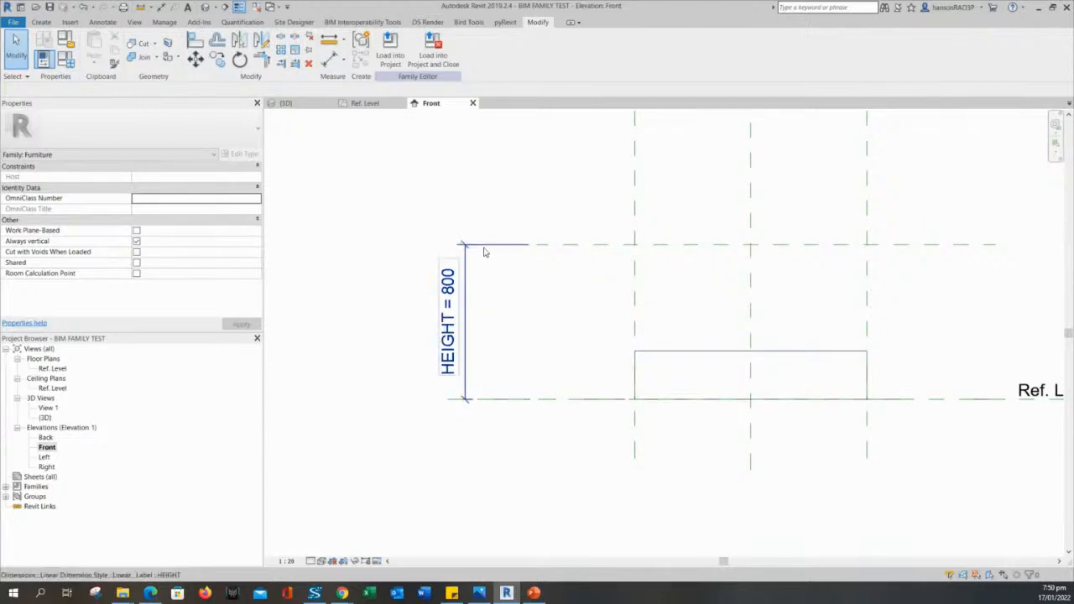
# Select the extrusion and review its Extrusion Start 0.0 and Extrusion End 250.0 values.
pyautogui.click(714, 356)
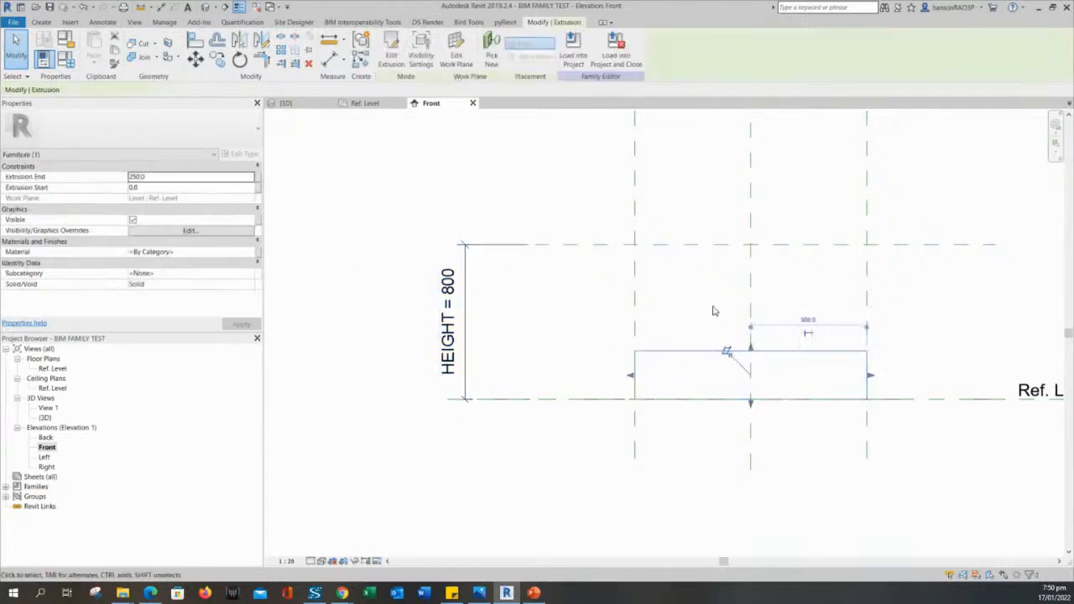
pyautogui.click(713, 309)
pyautogui.click(791, 352)
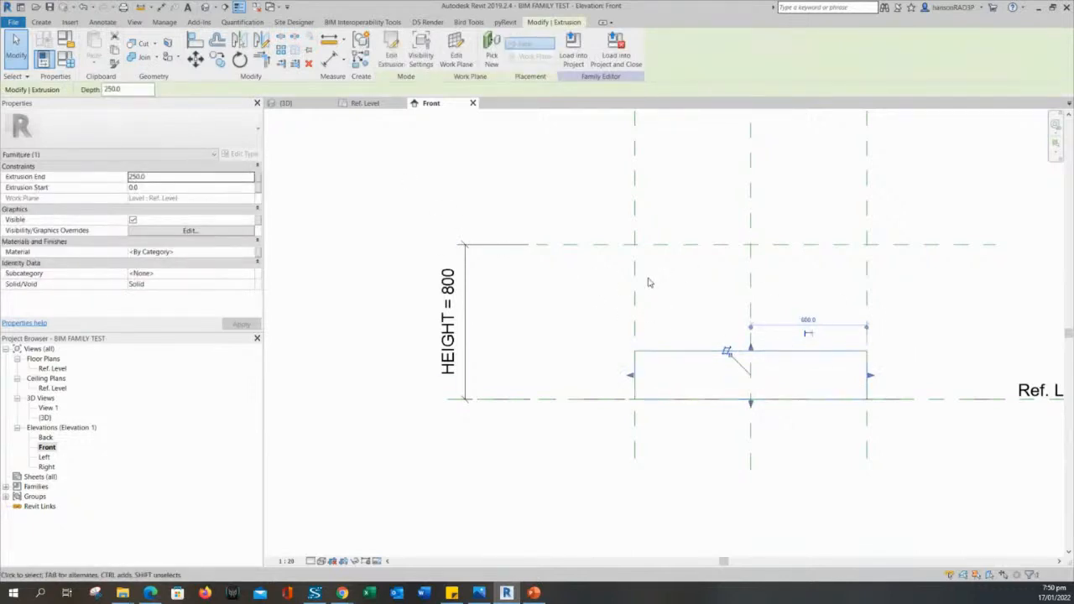
pyautogui.click(152, 186)
pyautogui.click(151, 180)
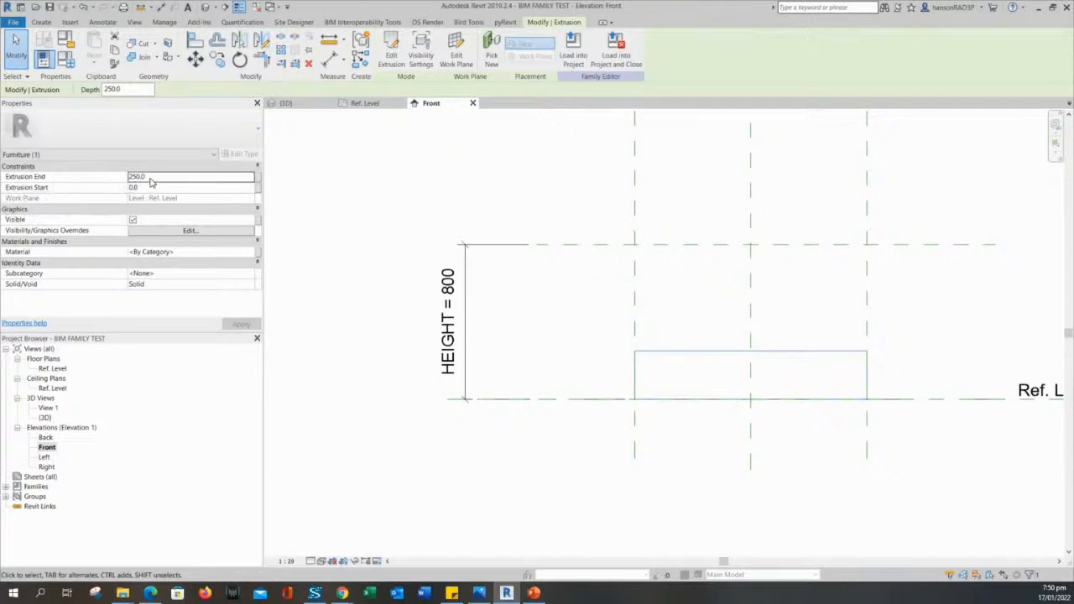
pyautogui.click(152, 190)
pyautogui.click(153, 182)
pyautogui.click(148, 187)
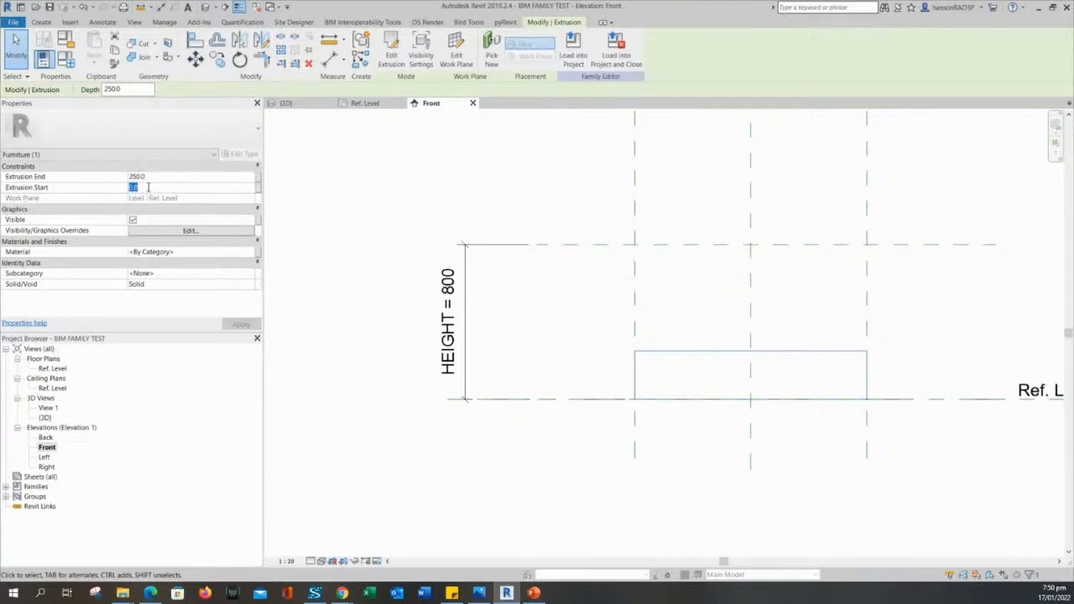
pyautogui.click(164, 178)
pyautogui.click(623, 515)
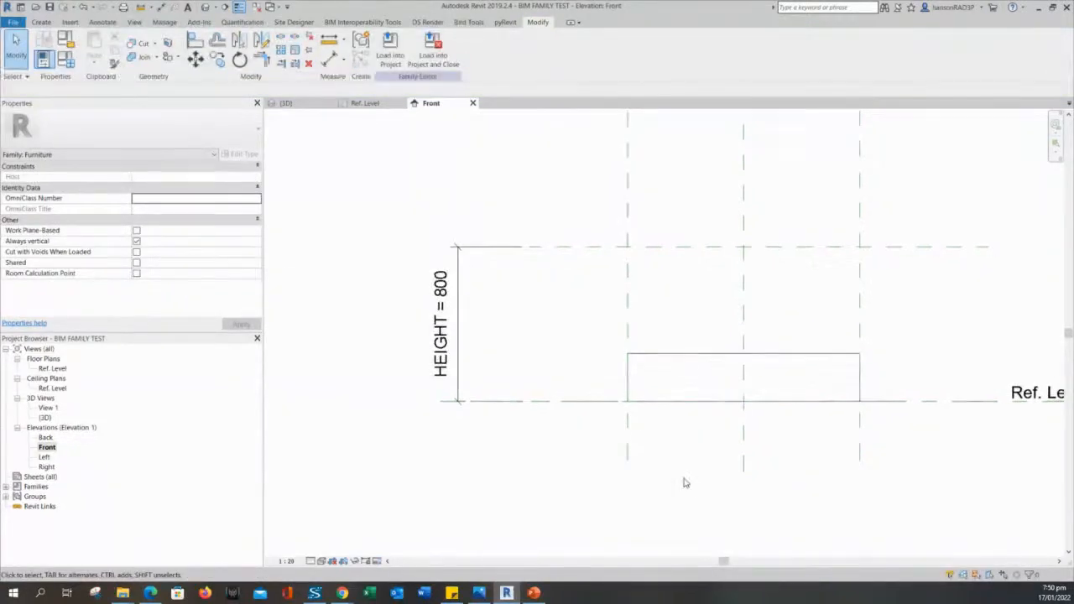
# Drag the box's top edge up to the HEIGHT reference plane.
pyautogui.click(719, 354)
pyautogui.moveTo(841, 457); pyautogui.dragTo(796, 482, button='middle')
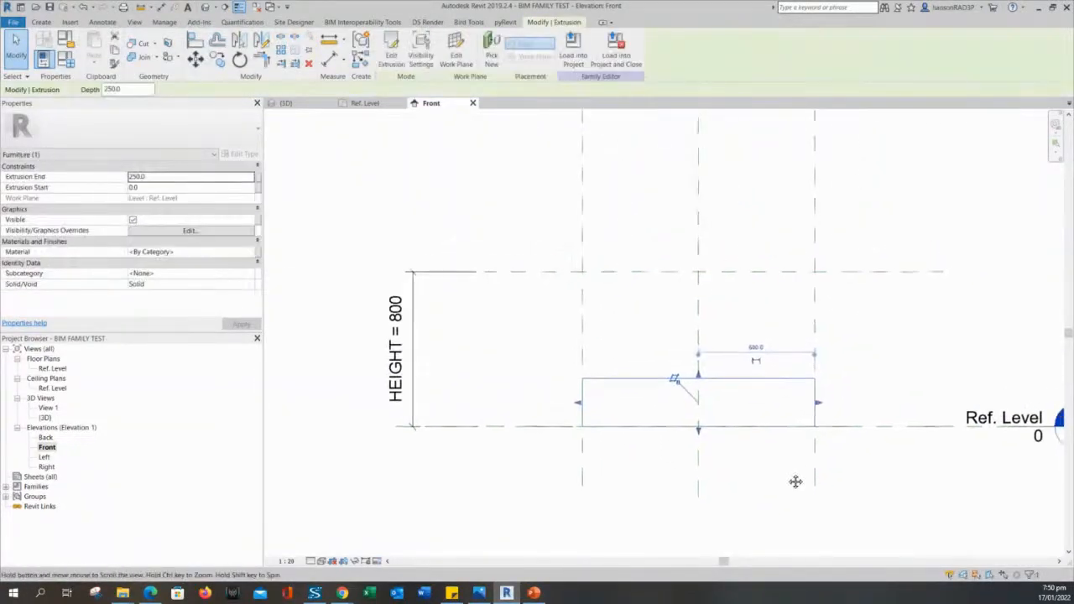
pyautogui.scroll(2, 715, 391)
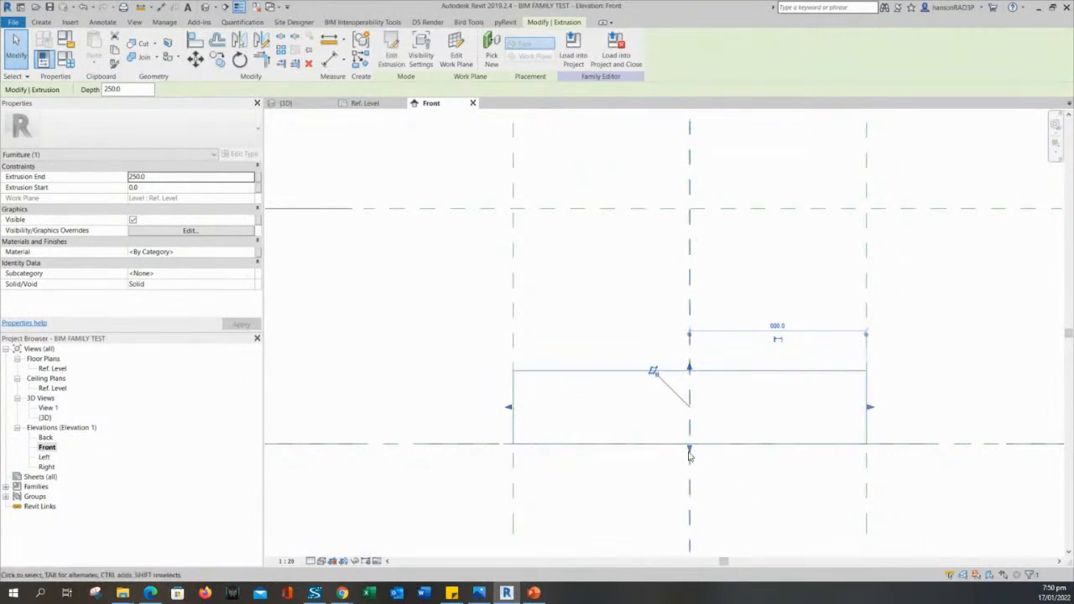
pyautogui.moveTo(725, 408); pyautogui.dragTo(695, 434, button='middle')
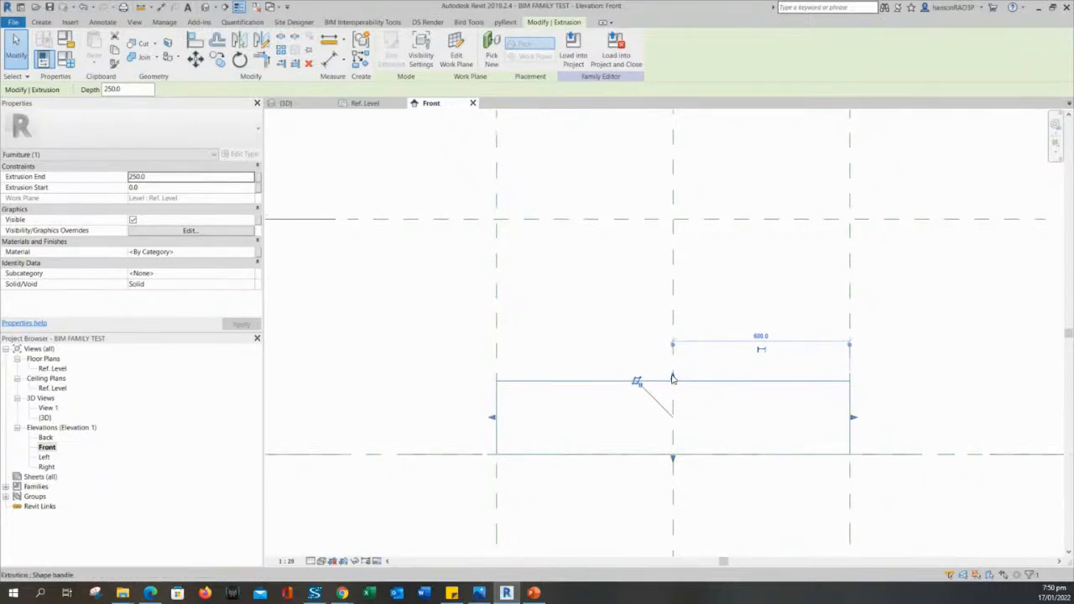
pyautogui.moveTo(673, 379); pyautogui.dragTo(732, 224)
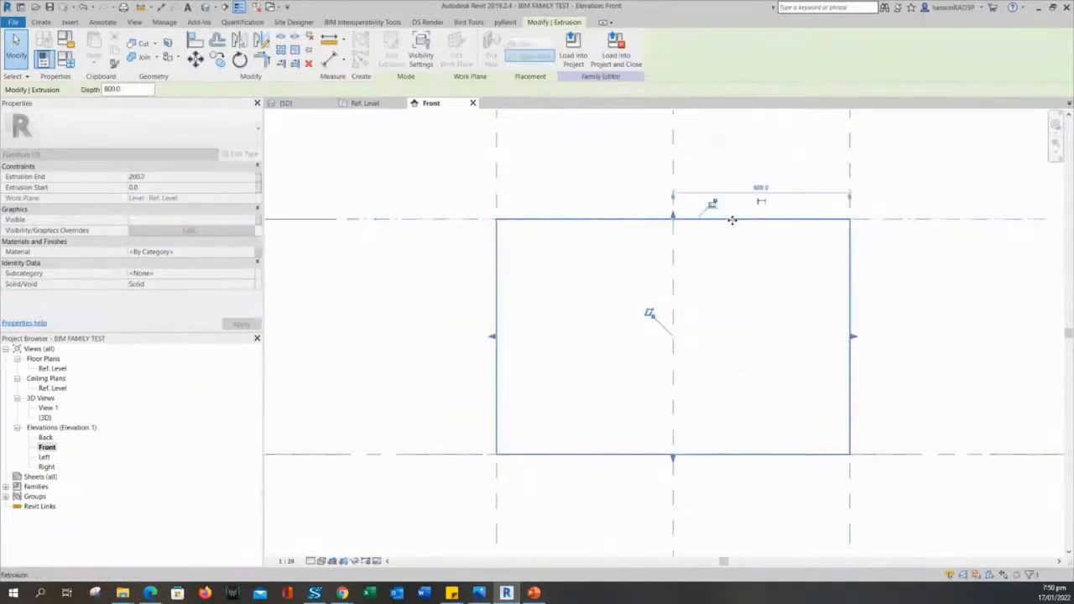
pyautogui.moveTo(567, 153); pyautogui.dragTo(596, 201, button='middle')
pyautogui.scroll(-2, 596, 202)
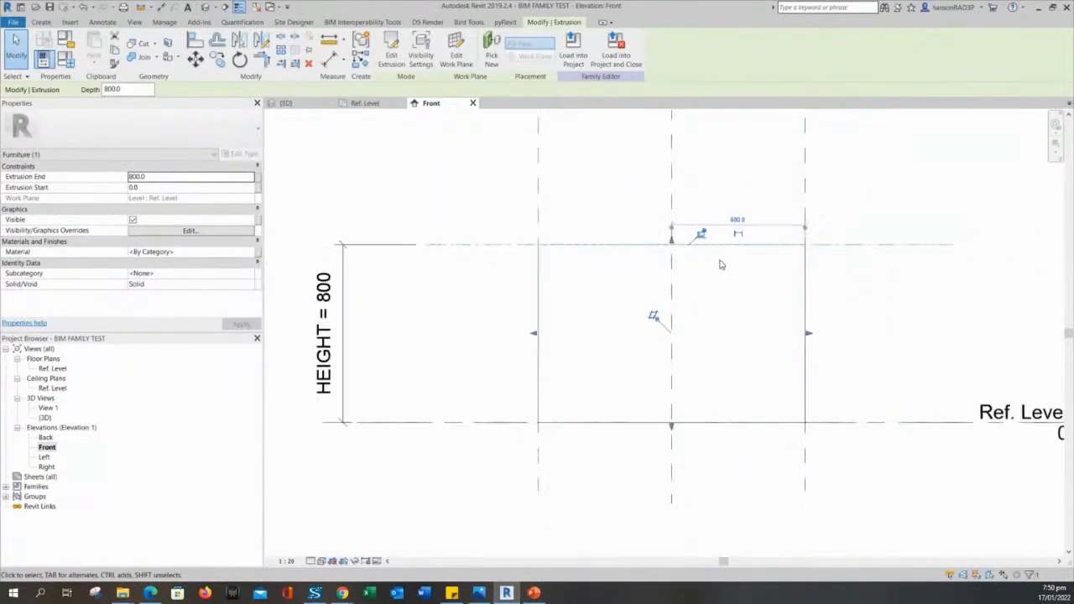
pyautogui.scroll(2, 720, 265)
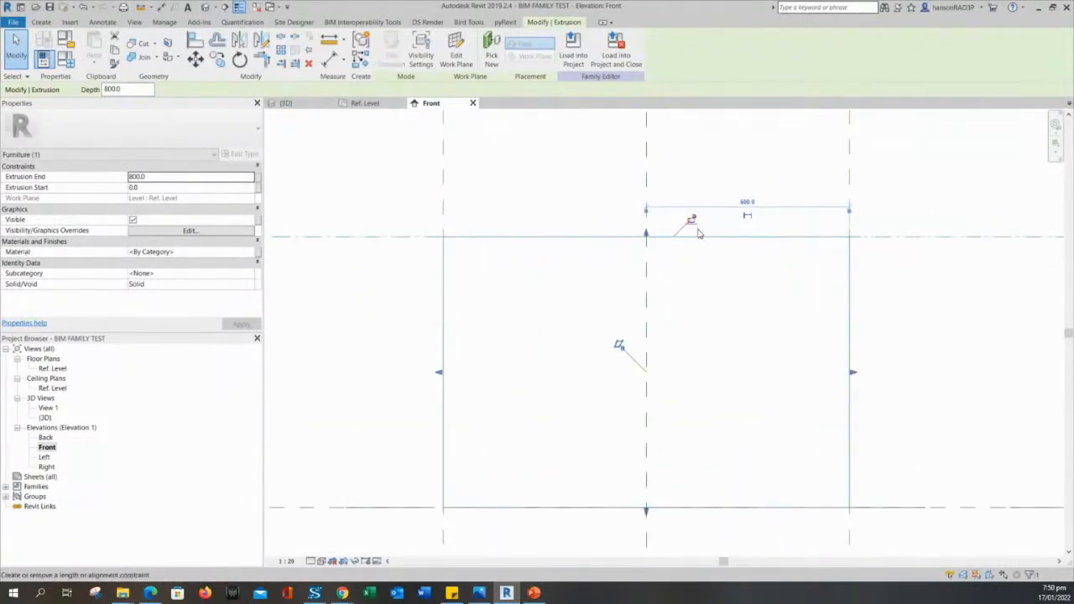
pyautogui.scroll(2, 699, 233)
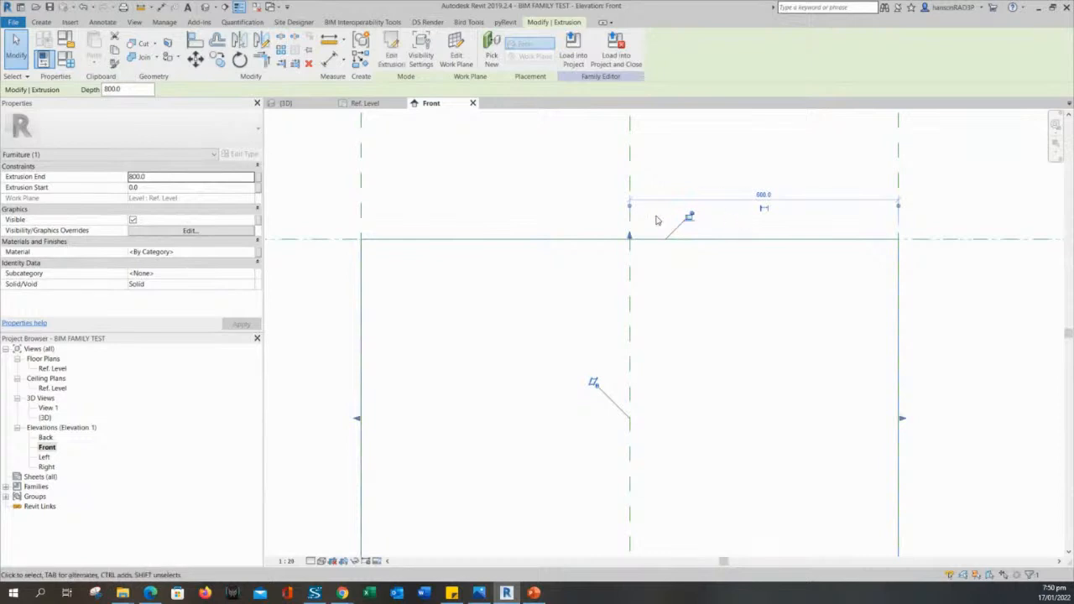
pyautogui.scroll(-1, 701, 225)
pyautogui.scroll(2, 726, 216)
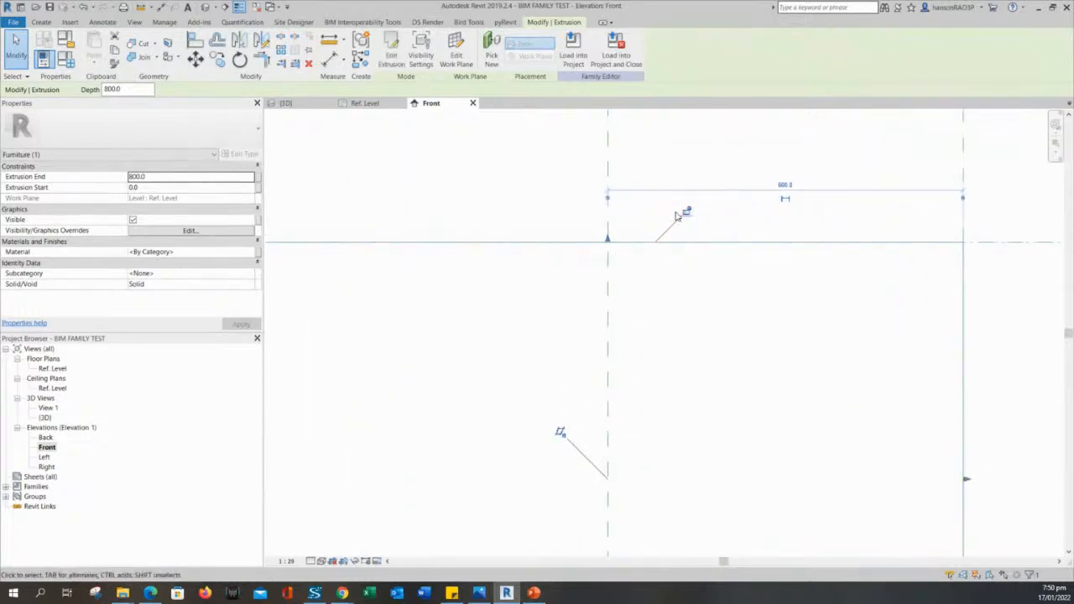
# Lock the box top to the HEIGHT plane and deselect the extrusion.
pyautogui.click(688, 212)
pyautogui.scroll(-3, 687, 216)
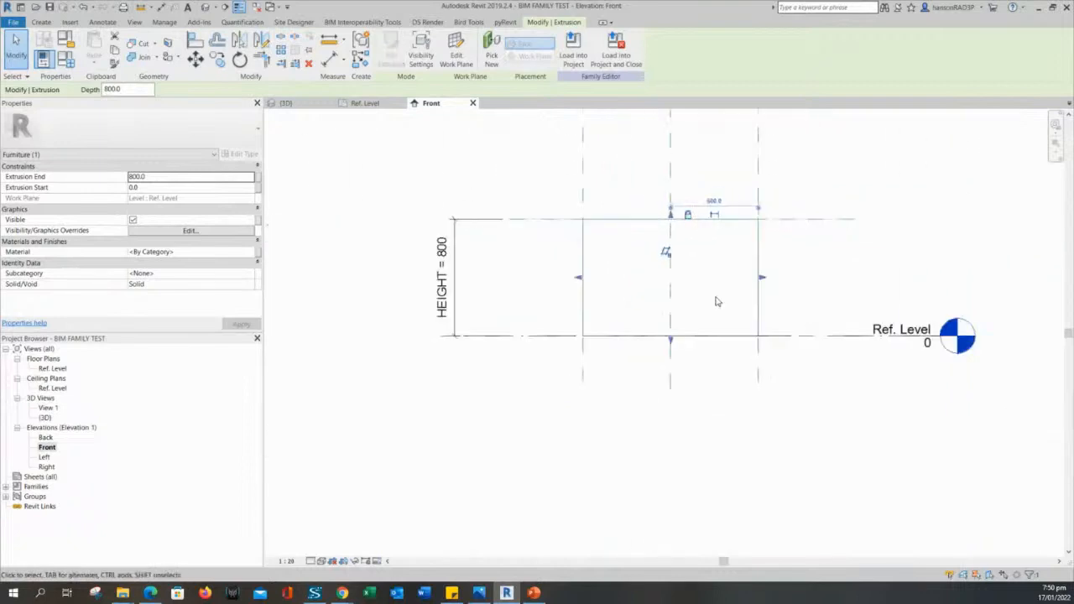
pyautogui.click(867, 281)
pyautogui.moveTo(496, 291); pyautogui.dragTo(507, 304, button='middle')
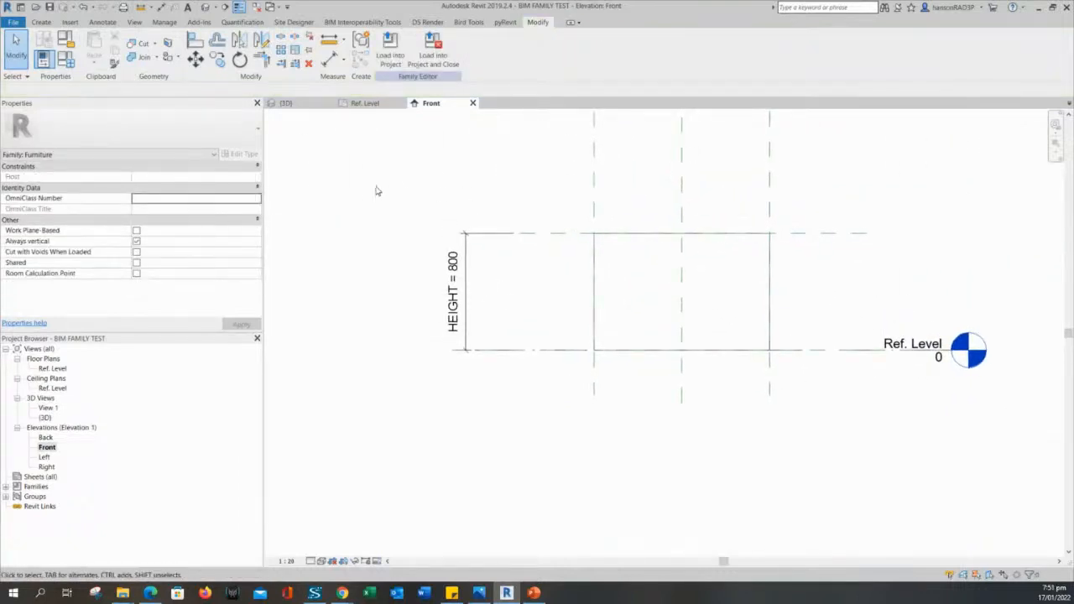
pyautogui.moveTo(352, 234); pyautogui.dragTo(353, 256, button='middle')
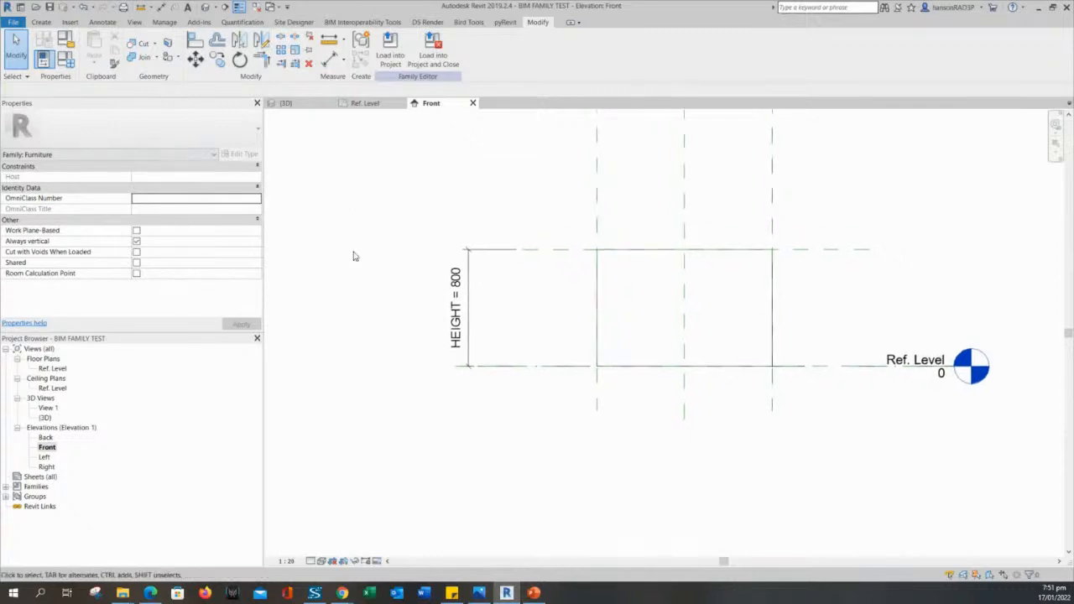
# Change HEIGHT from 800 to 500 in Family Types and apply it.
pyautogui.click(66, 57)
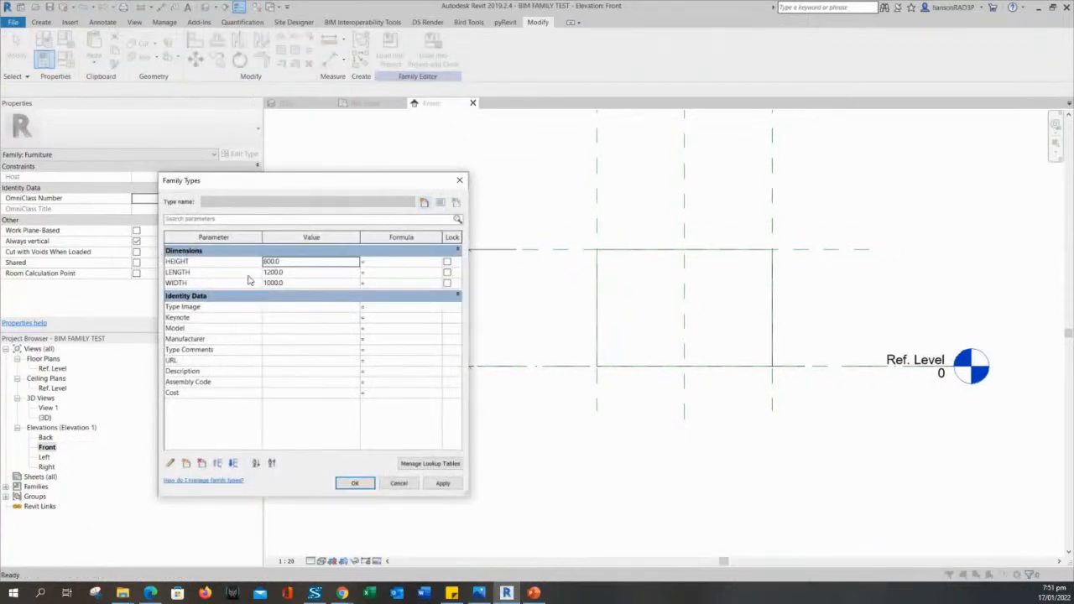
pyautogui.moveTo(281, 181); pyautogui.dragTo(232, 177)
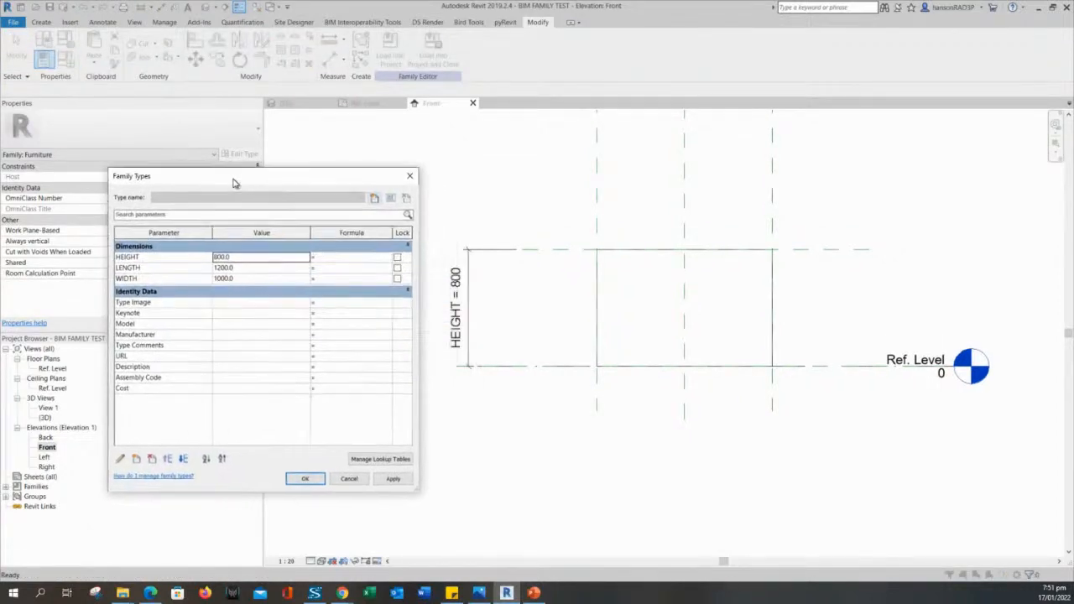
pyautogui.click(246, 259)
pyautogui.write('500')
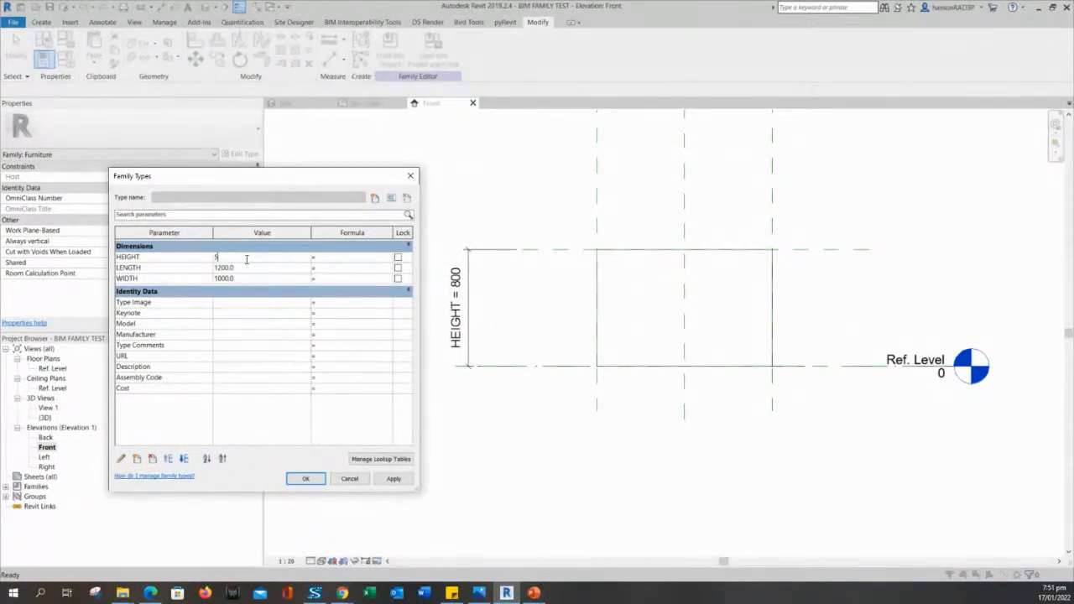
pyautogui.click(392, 479)
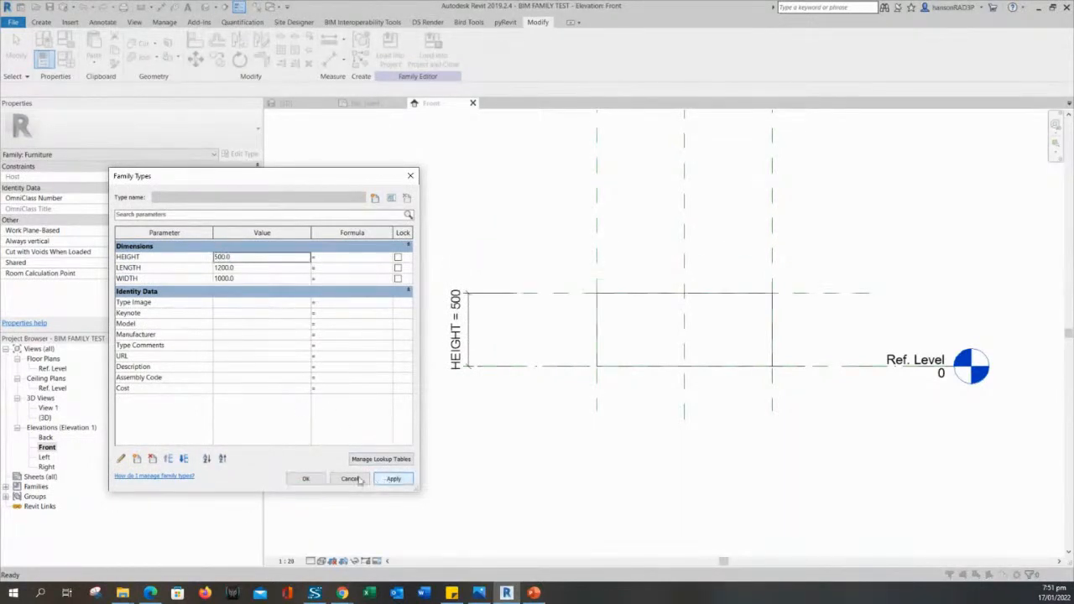
pyautogui.click(305, 479)
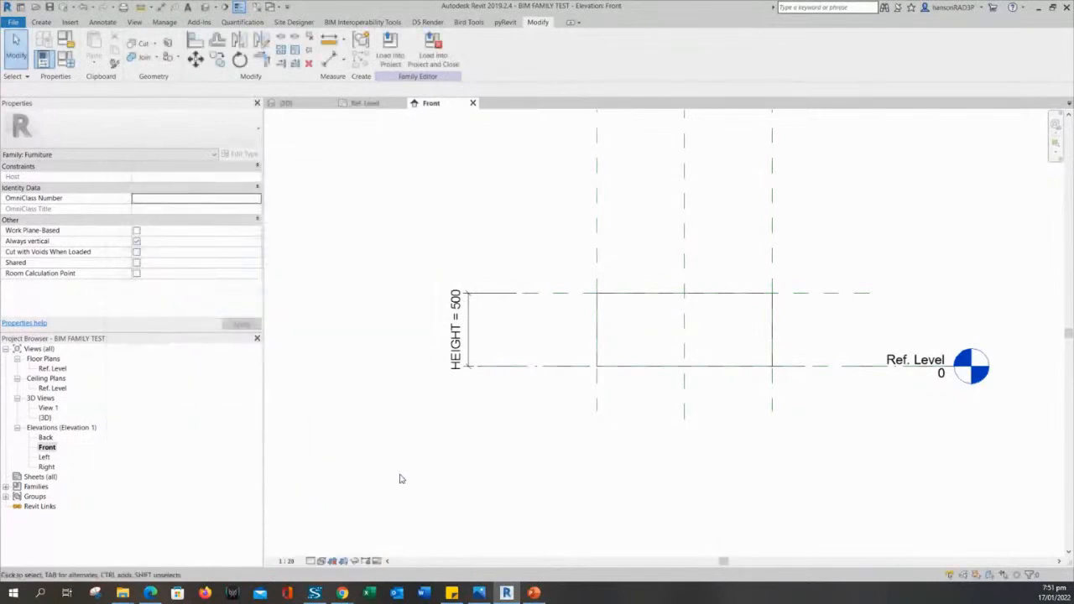
# Zoom the Front elevation to fit, then switch to the 3D view of the box.
pyautogui.click(550, 561)
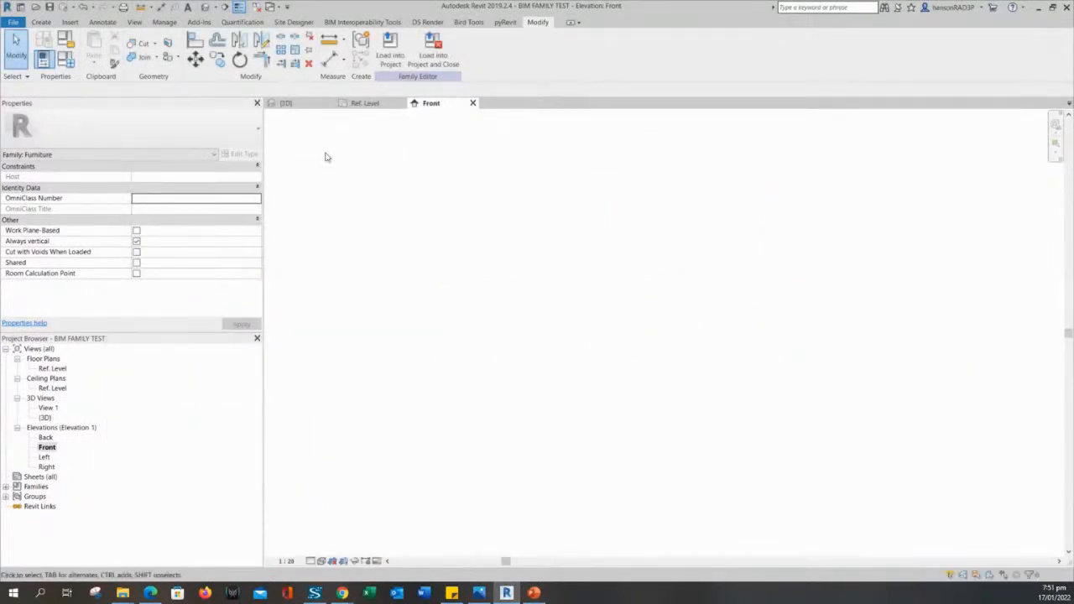
pyautogui.middleClick(502, 251)
pyautogui.middleClick(502, 251)
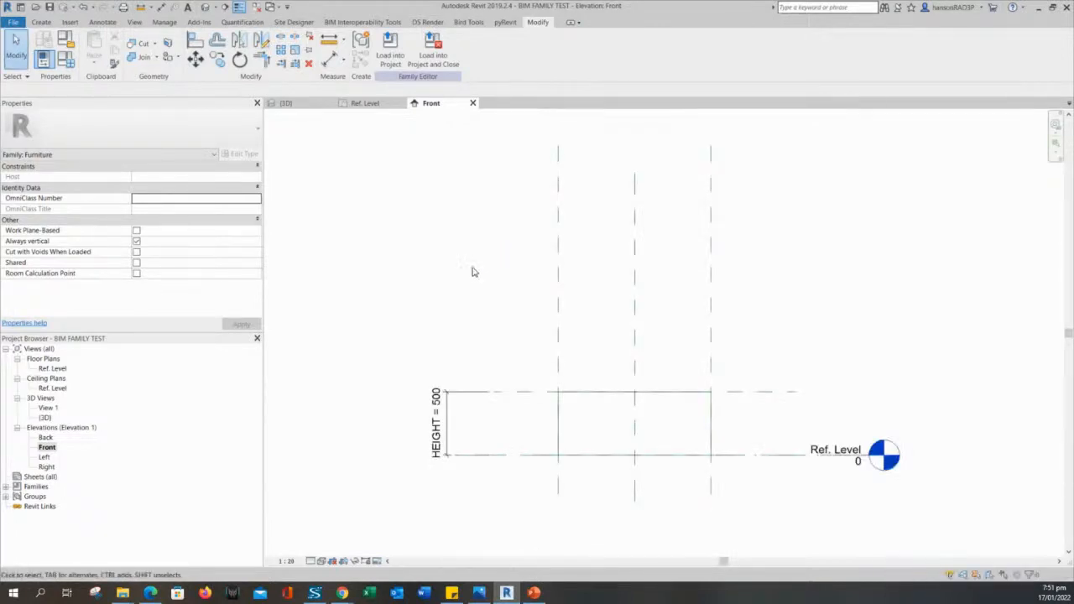
pyautogui.moveTo(476, 262); pyautogui.dragTo(493, 269, button='middle')
pyautogui.click(303, 106)
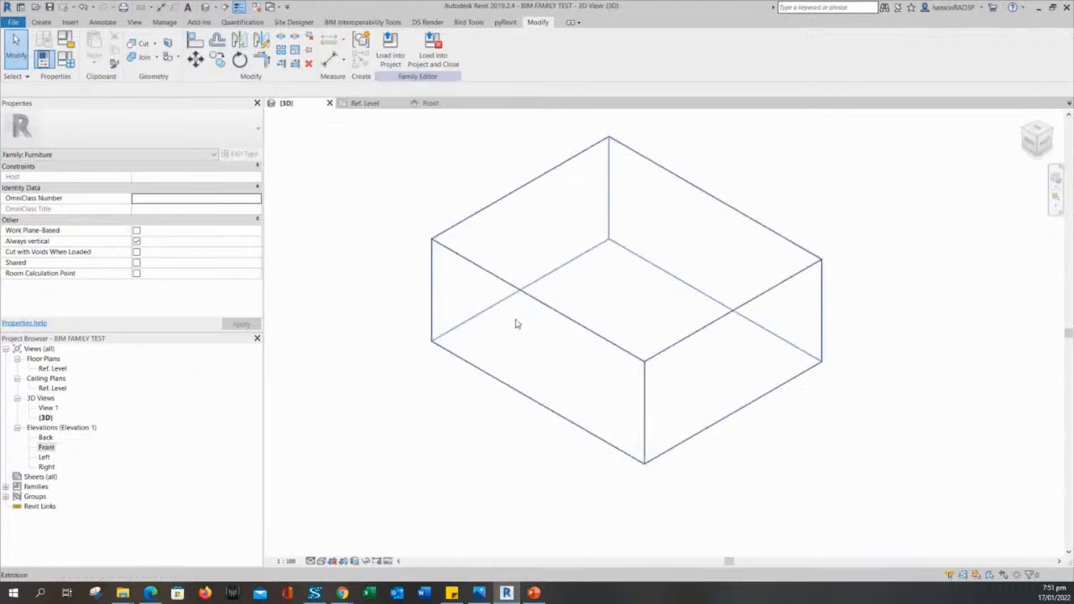
pyautogui.scroll(-2, 516, 322)
pyautogui.moveTo(669, 378); pyautogui.dragTo(901, 401, button='middle')
pyautogui.scroll(1, 680, 338)
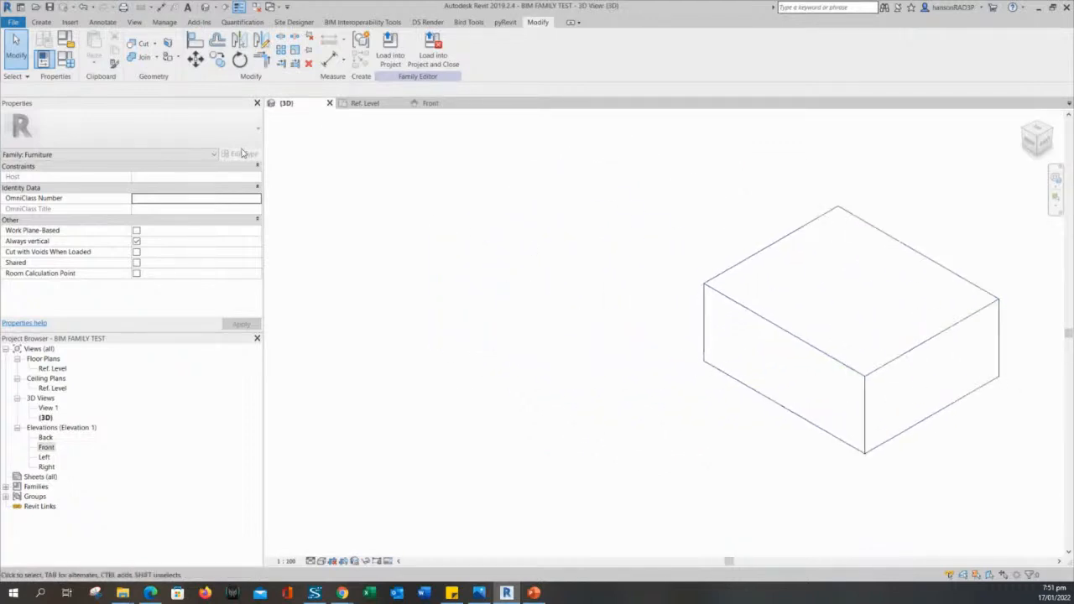
# Review the family type values without changes, then bring up the display style list.
pyautogui.click(66, 59)
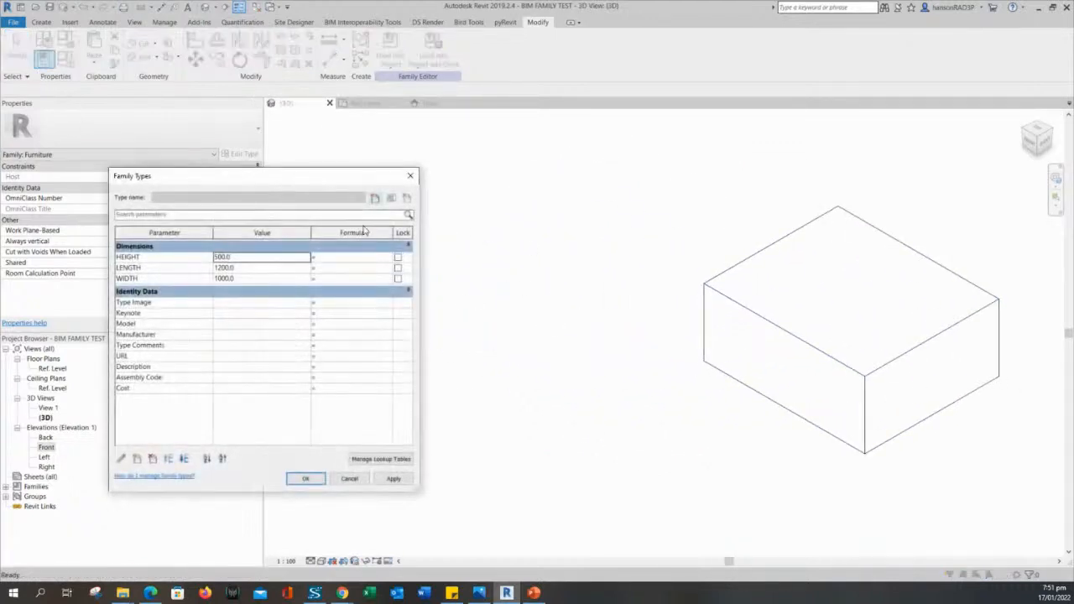
pyautogui.moveTo(283, 179); pyautogui.dragTo(368, 184)
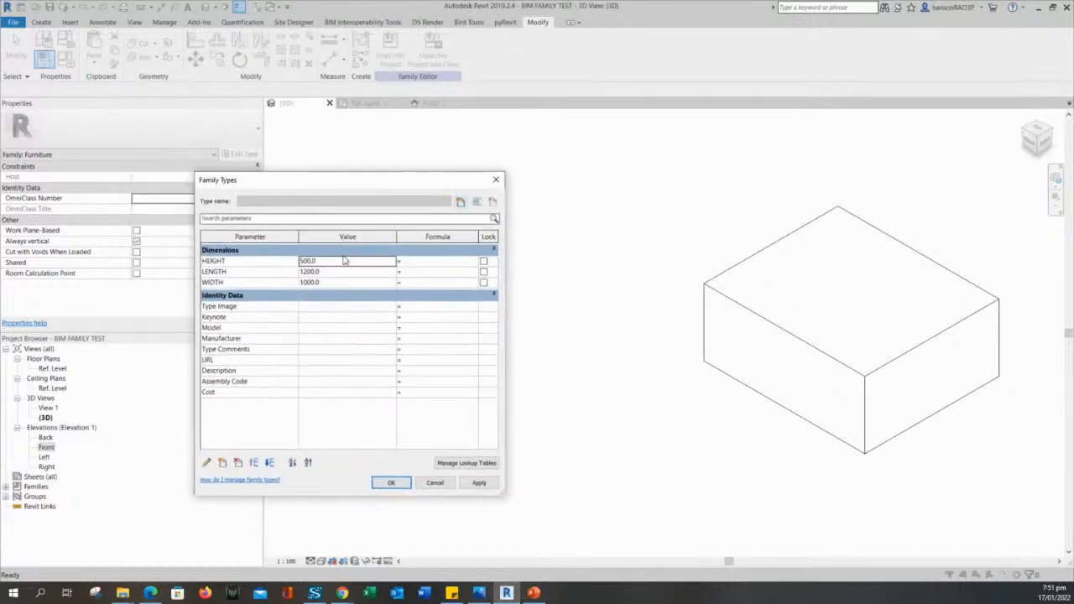
pyautogui.click(434, 483)
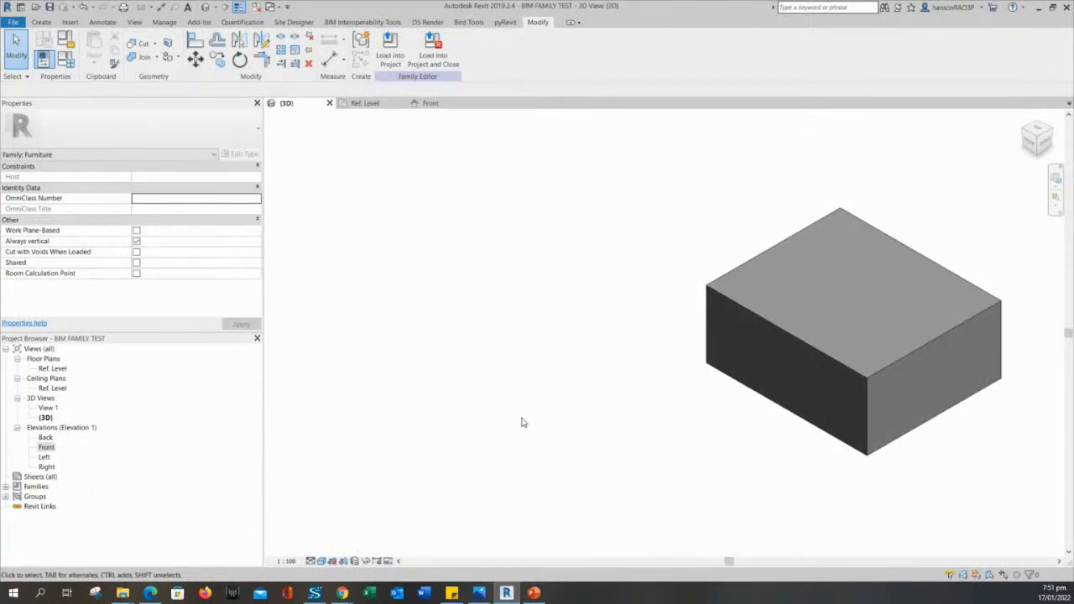
pyautogui.click(324, 561)
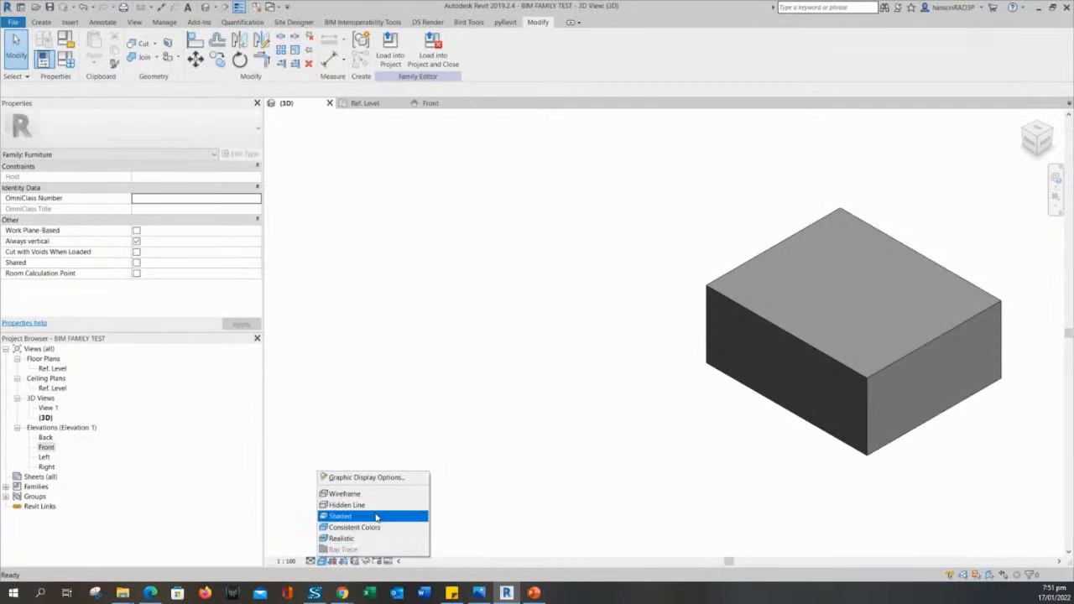
pyautogui.click(736, 400)
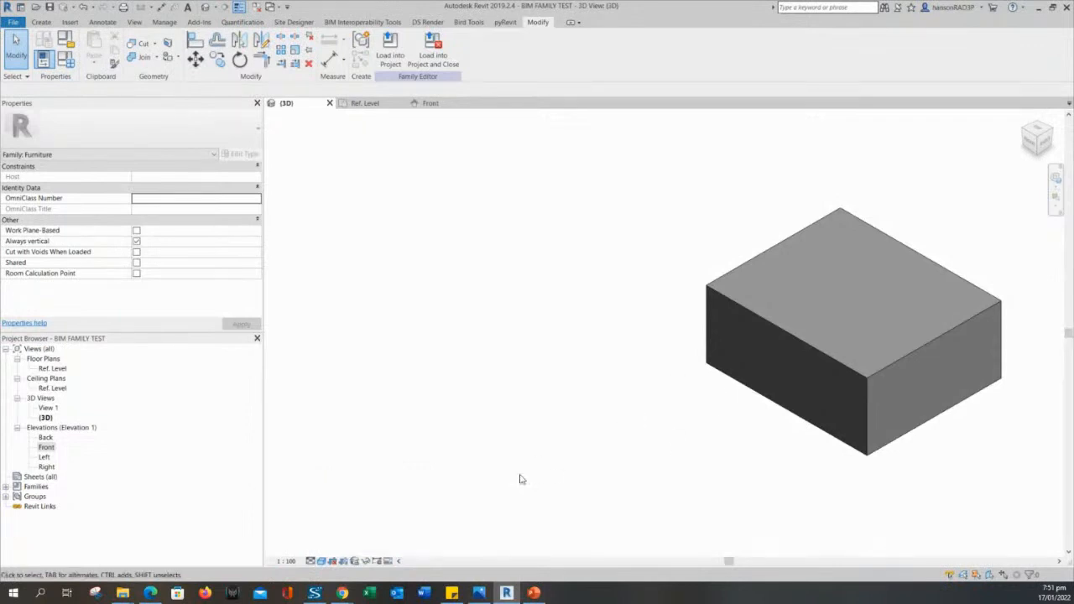
pyautogui.click(321, 562)
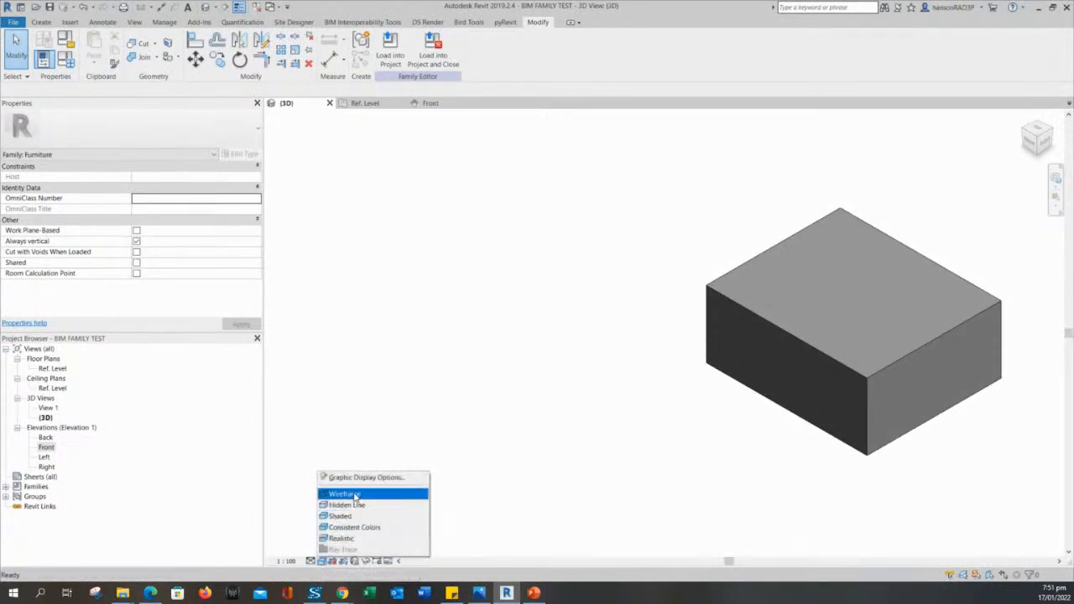
pyautogui.click(352, 494)
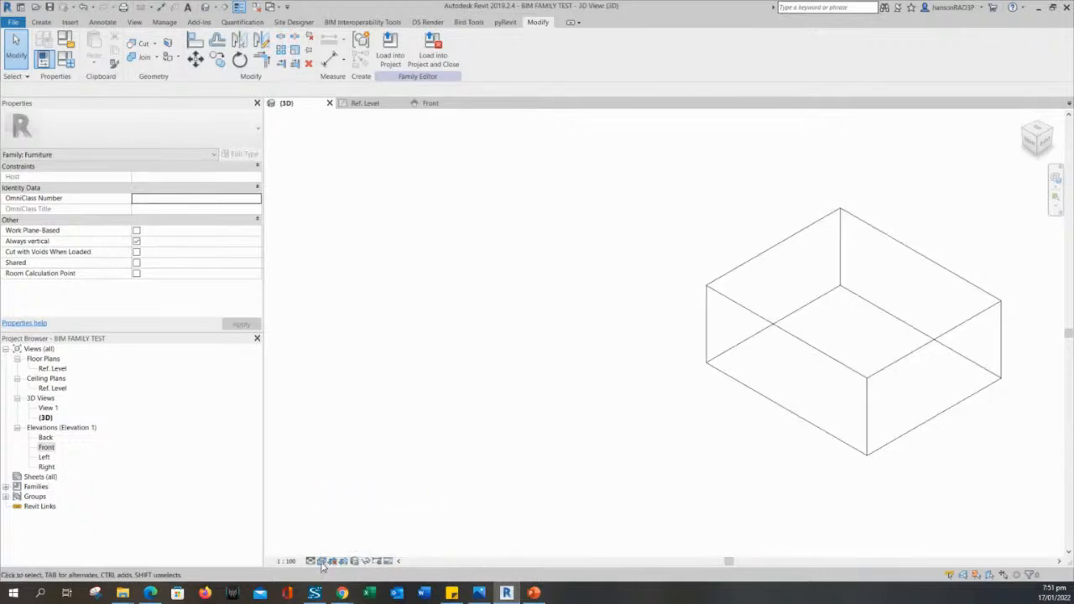
pyautogui.click(323, 562)
pyautogui.click(353, 504)
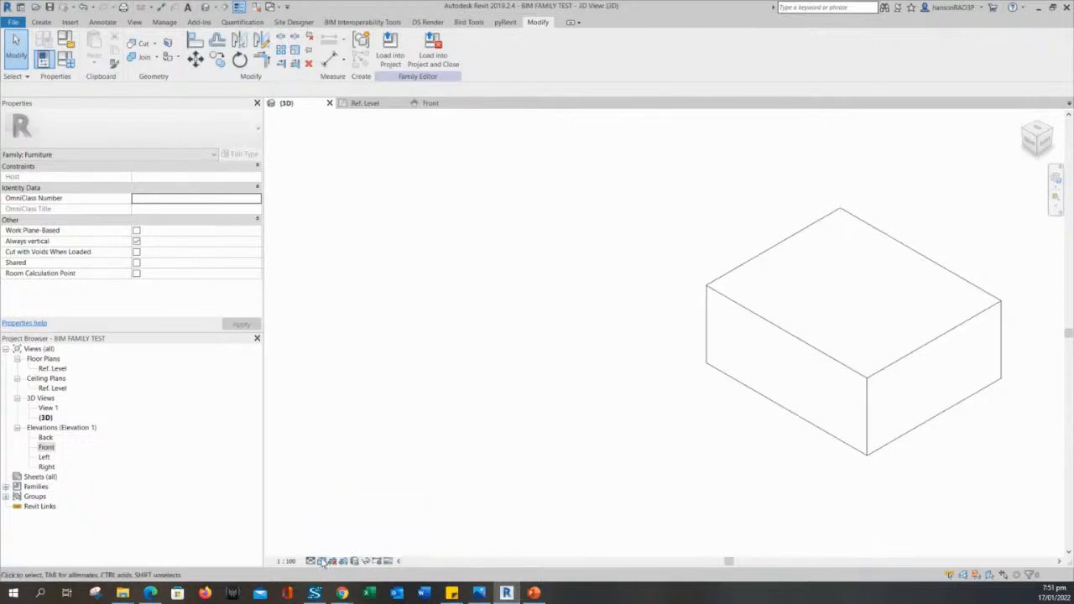
pyautogui.click(323, 562)
pyautogui.click(350, 518)
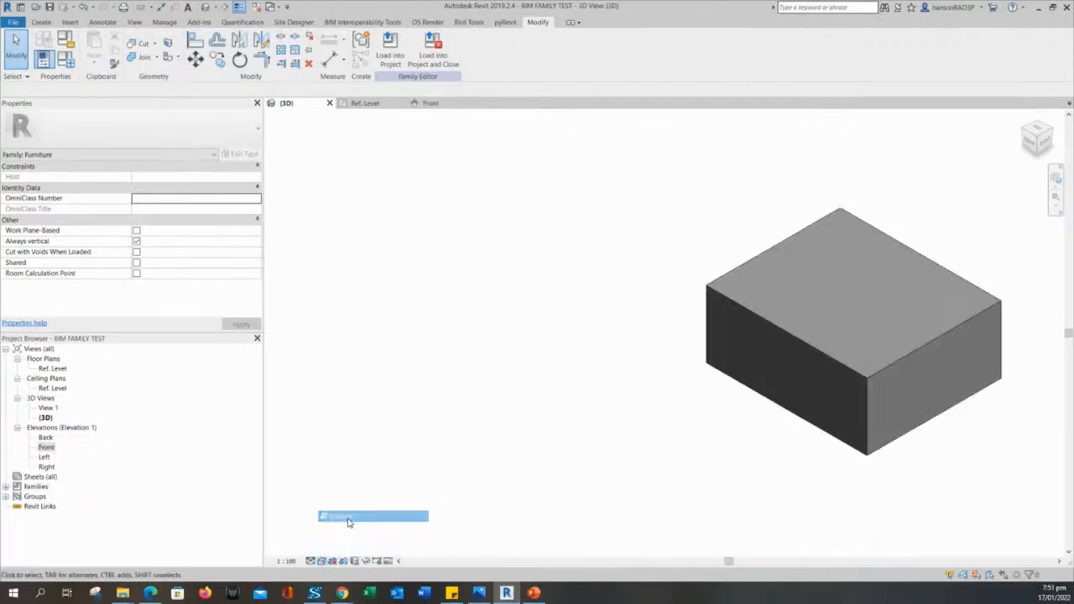
pyautogui.scroll(3, 662, 472)
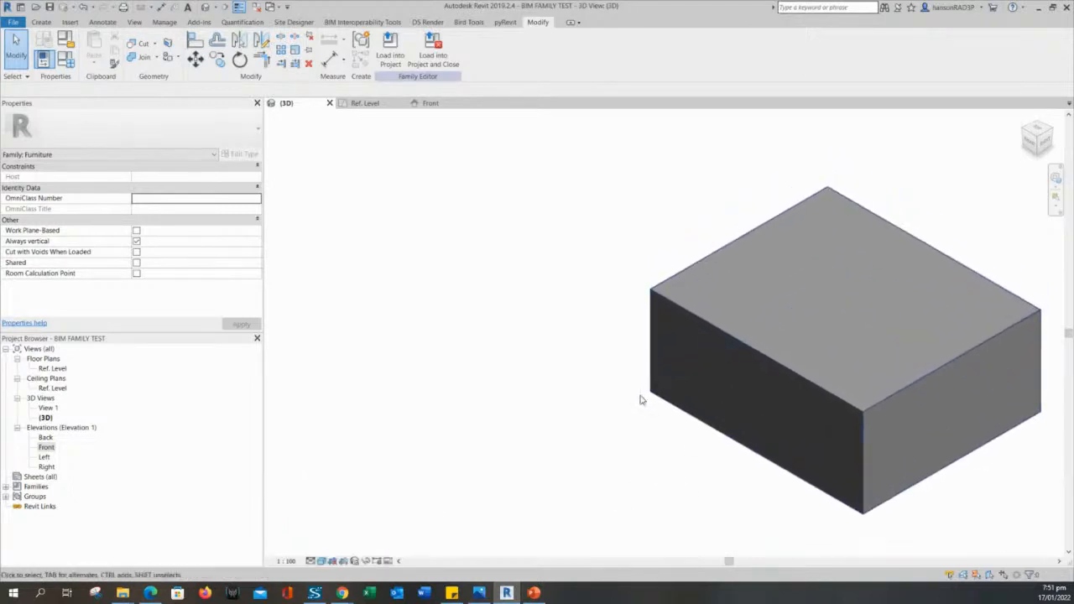
pyautogui.click(66, 59)
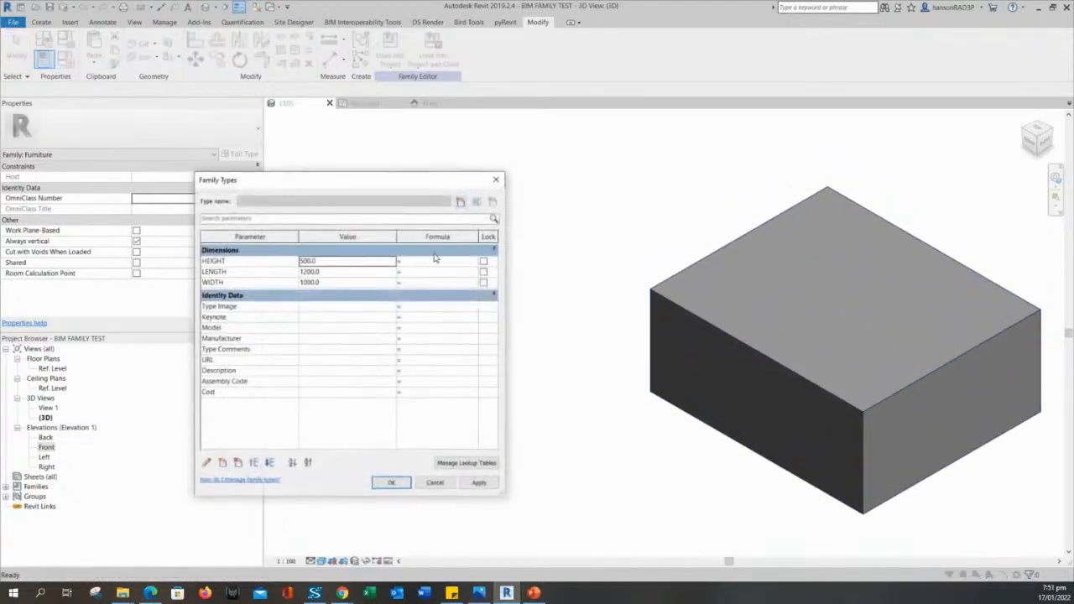
# Set HEIGHT 800, LENGTH 2000 and WIDTH 1200 in Family Types and apply them.
pyautogui.moveTo(396, 182); pyautogui.dragTo(409, 194)
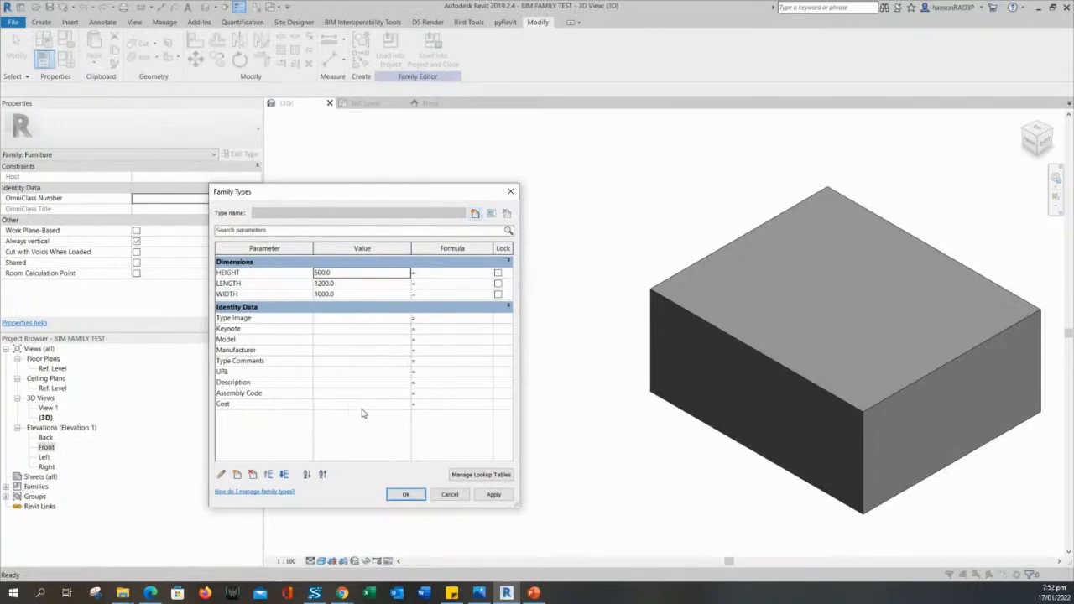
pyautogui.click(355, 276)
pyautogui.write('800')
pyautogui.press('Tab')
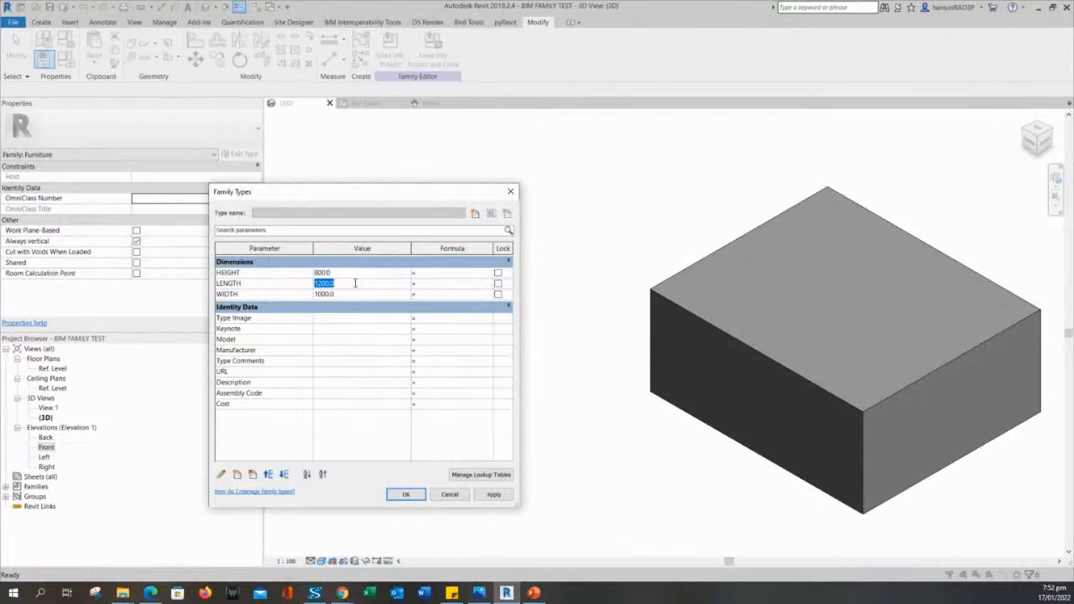
pyautogui.write('2000')
pyautogui.click(353, 294)
pyautogui.doubleClick(353, 294)
pyautogui.write('1200')
pyautogui.click(494, 496)
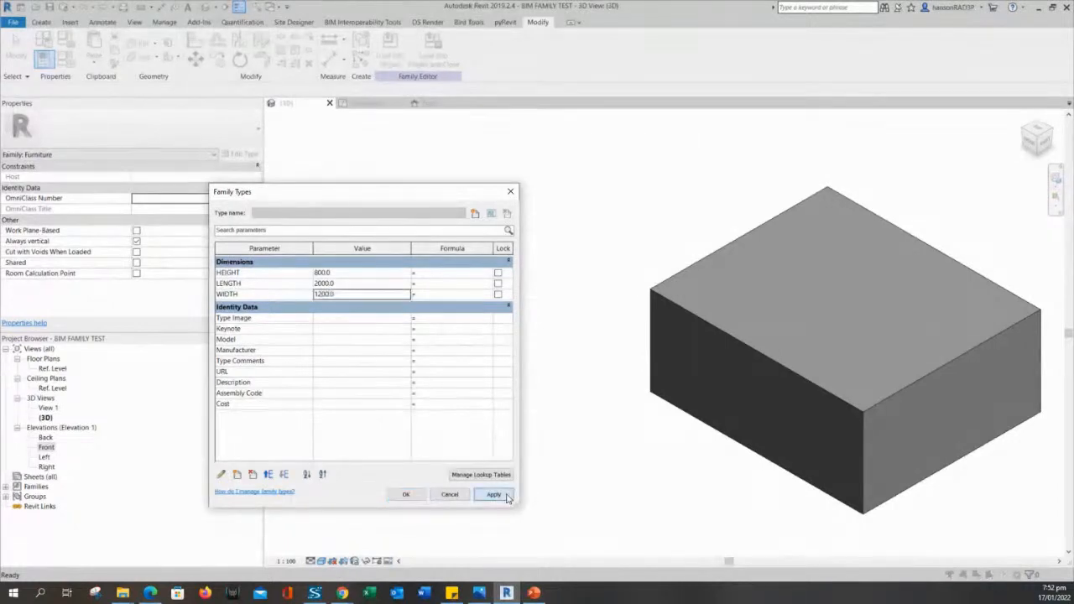
pyautogui.click(405, 495)
# Select and deselect the resized box extrusion repeatedly to check its extrusion depth.
pyautogui.scroll(-2, 497, 463)
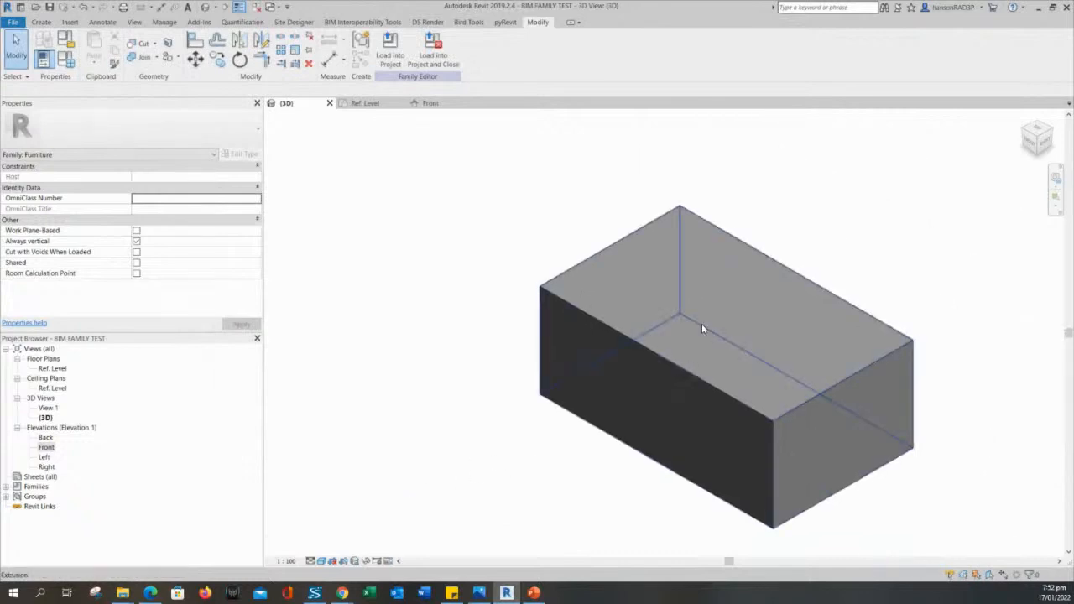
pyautogui.click(702, 326)
pyautogui.click(523, 218)
pyautogui.click(641, 308)
pyautogui.click(569, 203)
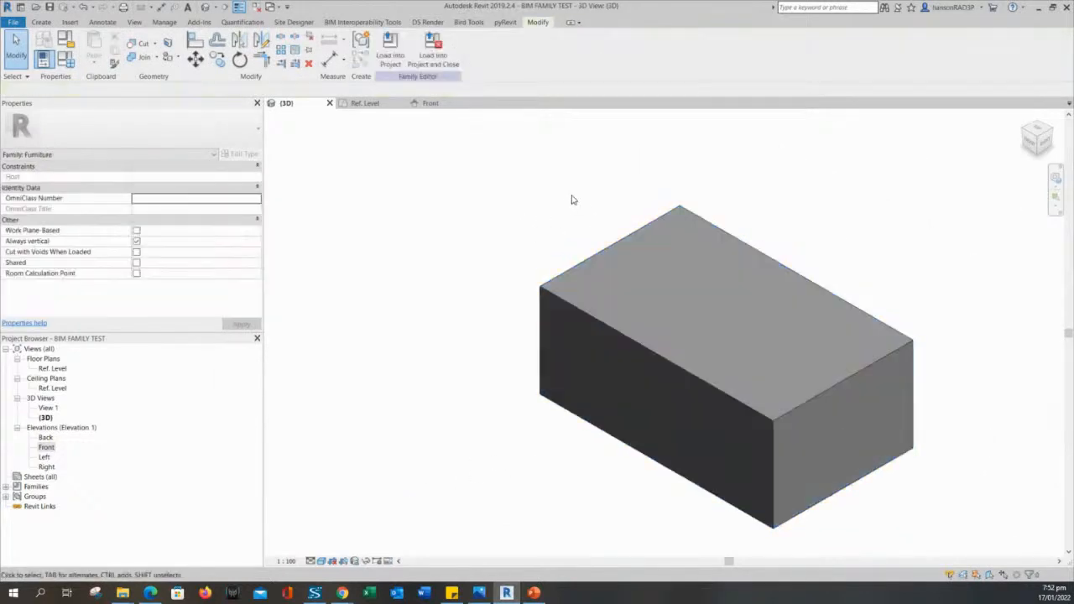
pyautogui.click(606, 252)
pyautogui.scroll(-2, 609, 290)
pyautogui.click(528, 304)
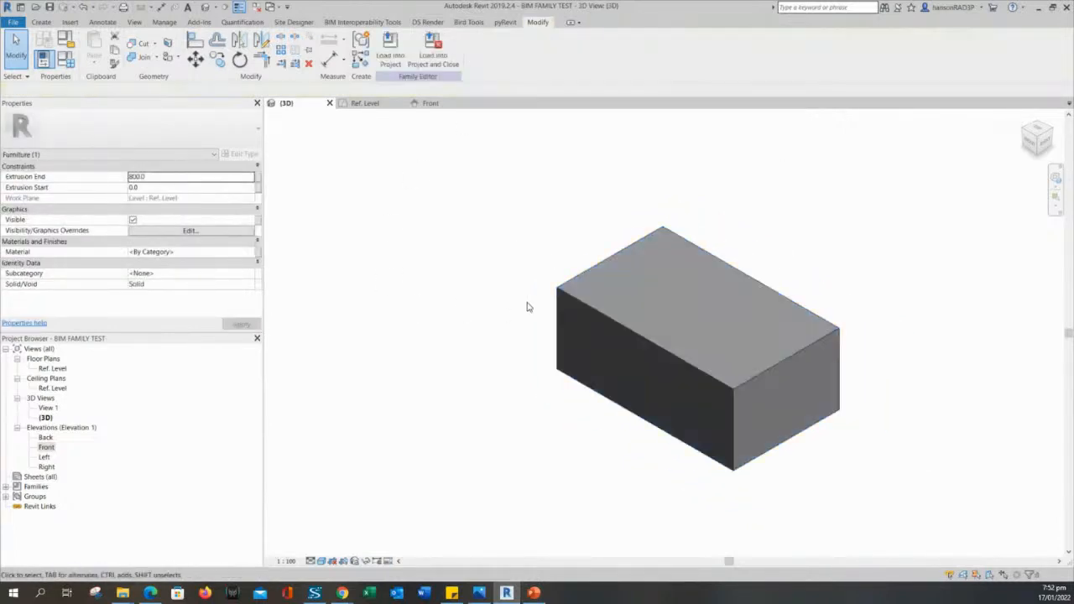
pyautogui.click(664, 317)
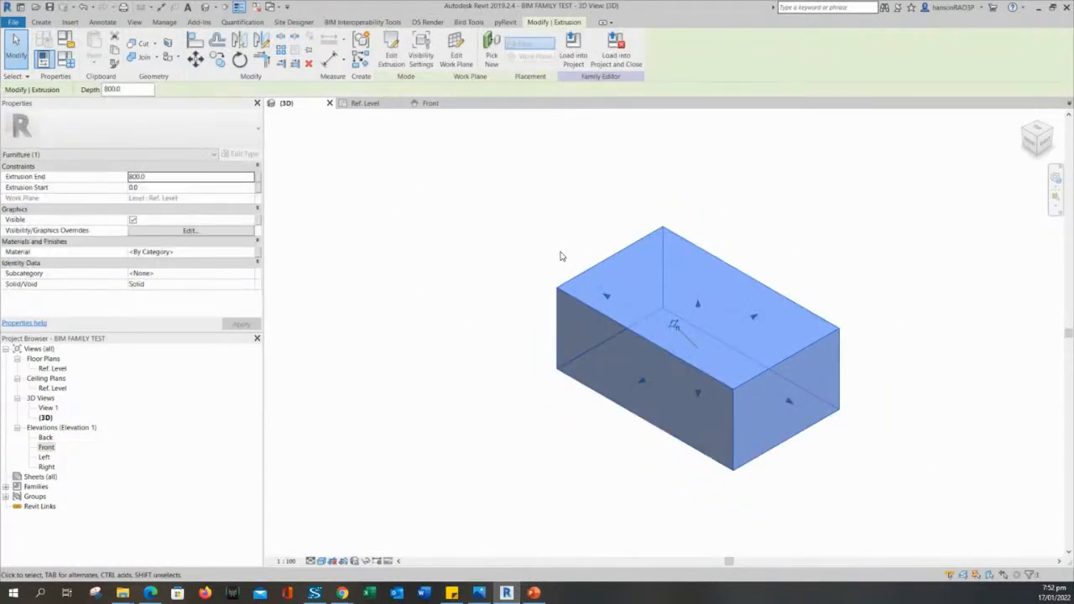
pyautogui.click(560, 254)
pyautogui.click(582, 277)
pyautogui.click(543, 266)
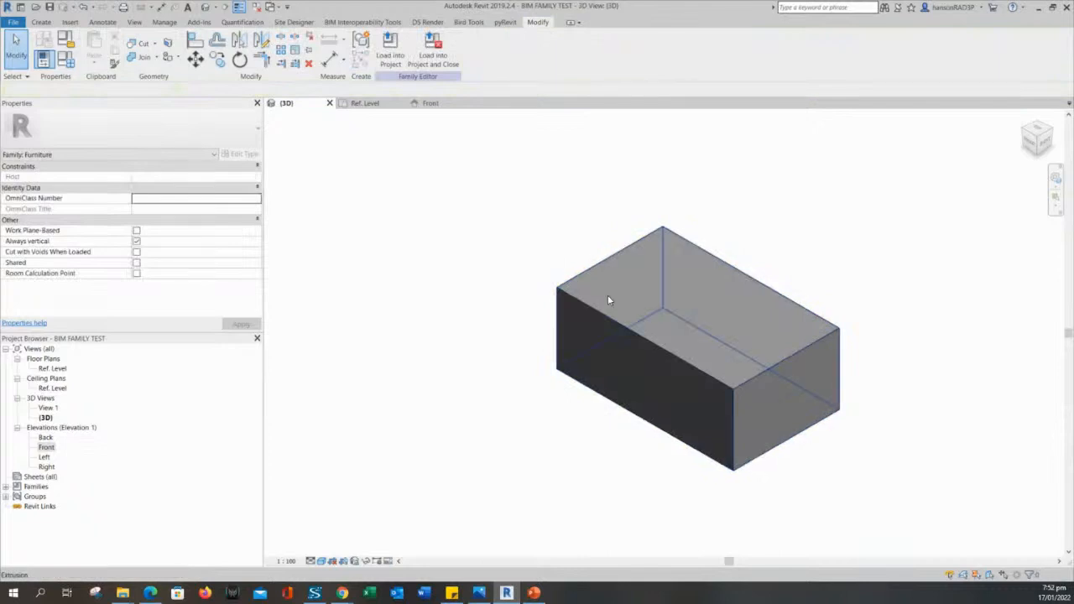
# Recheck the box, then return to the Ref. Level plan showing LENGTH 2000 and WIDTH 1200.
pyautogui.click(610, 300)
pyautogui.click(560, 248)
pyautogui.click(578, 278)
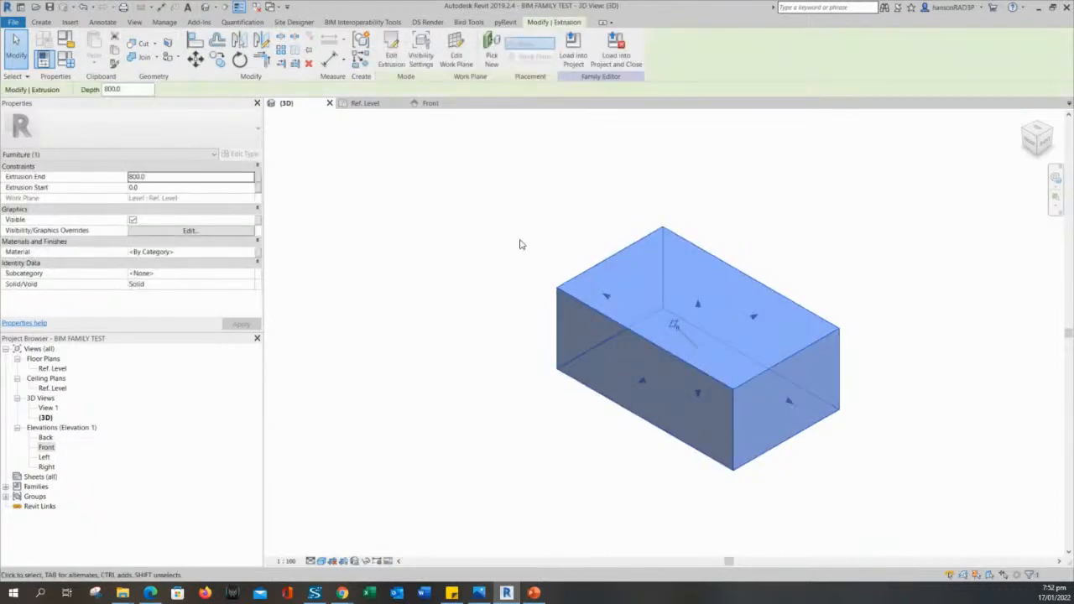
pyautogui.click(517, 242)
pyautogui.click(366, 104)
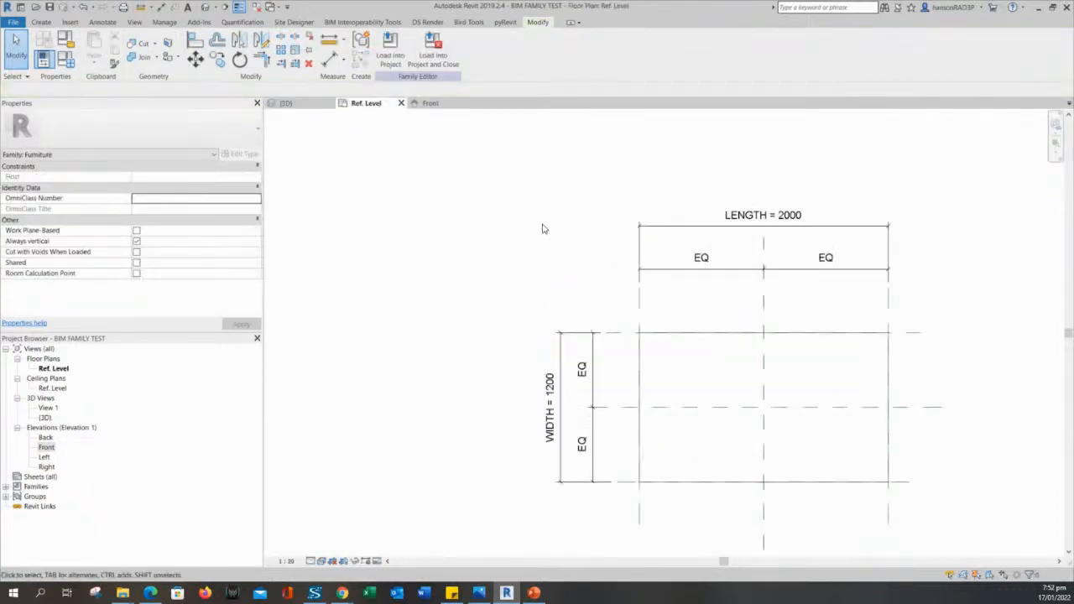
pyautogui.scroll(-2, 576, 294)
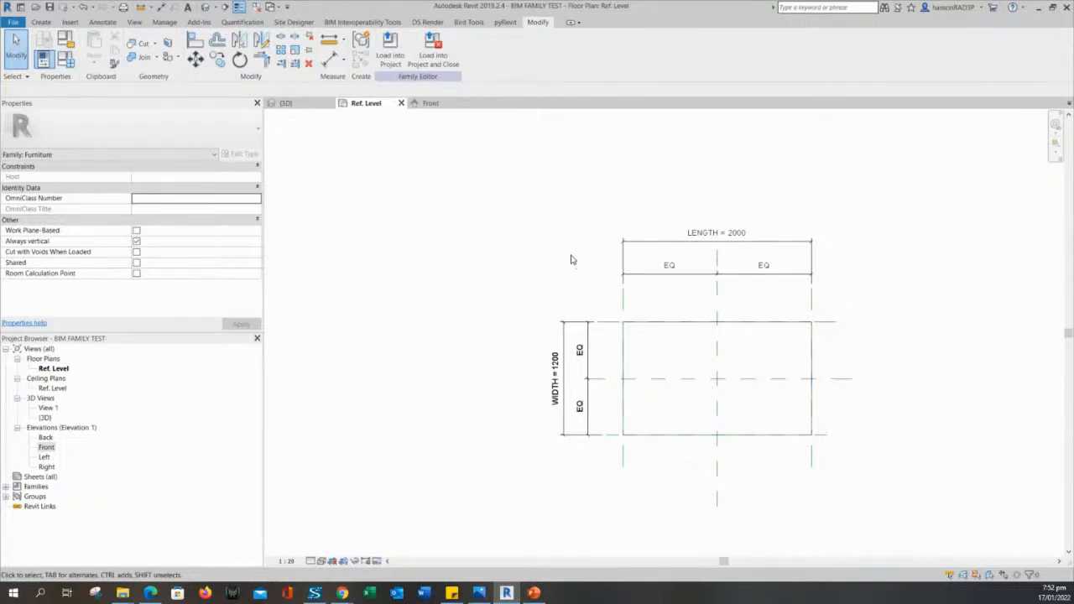
pyautogui.moveTo(556, 253)
pyautogui.mouseDown(button='middle')
pyautogui.moveTo(580, 250)
pyautogui.moveTo(568, 247)
pyautogui.moveTo(569, 274)
pyautogui.mouseUp(button='middle')
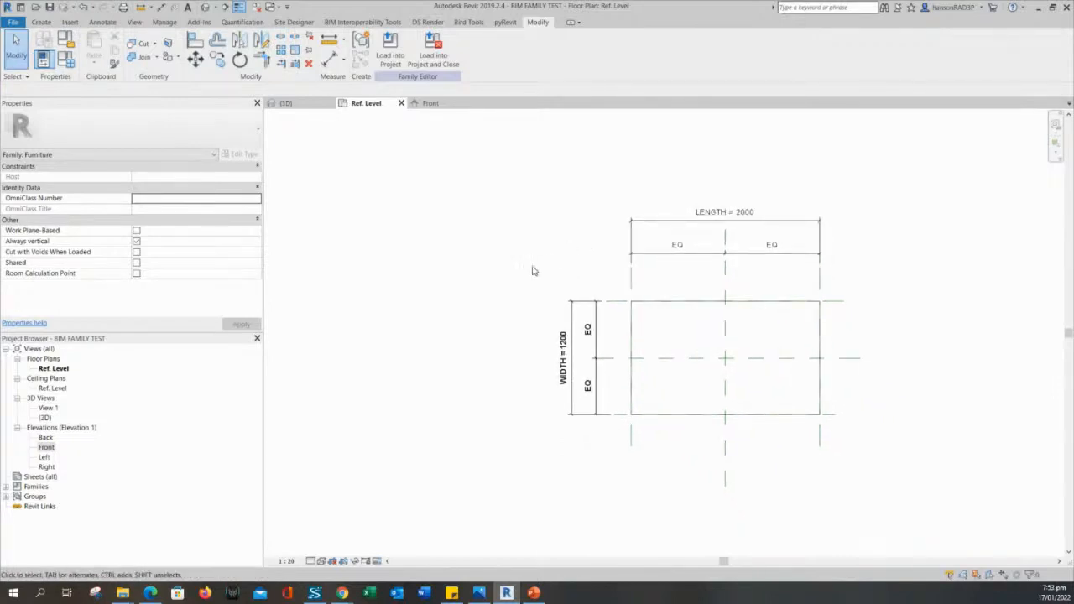
pyautogui.moveTo(532, 270); pyautogui.dragTo(526, 277, button='middle')
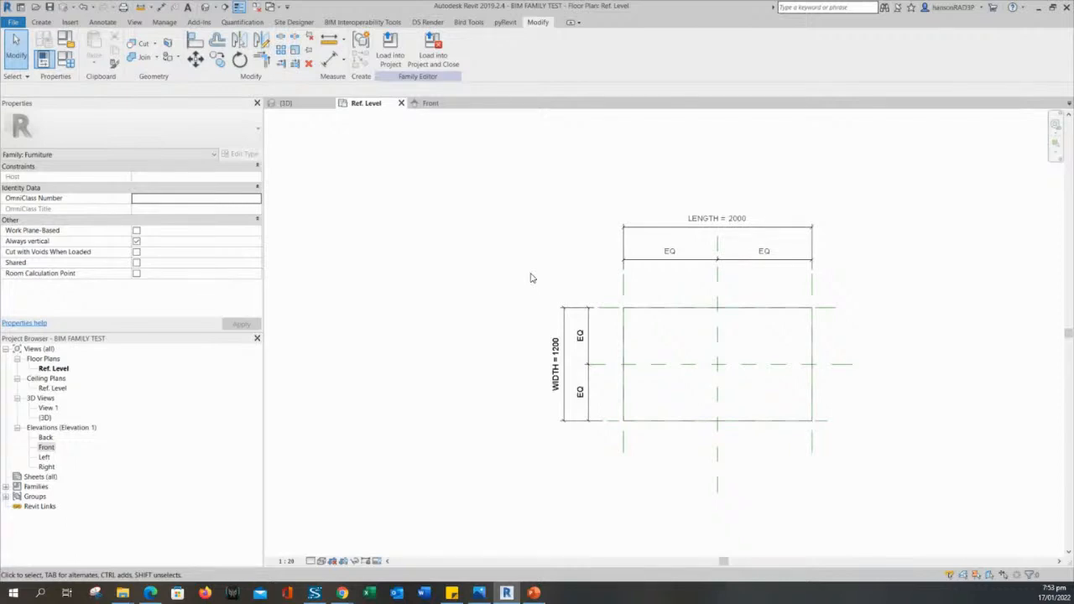
pyautogui.moveTo(533, 277); pyautogui.dragTo(508, 283, button='middle')
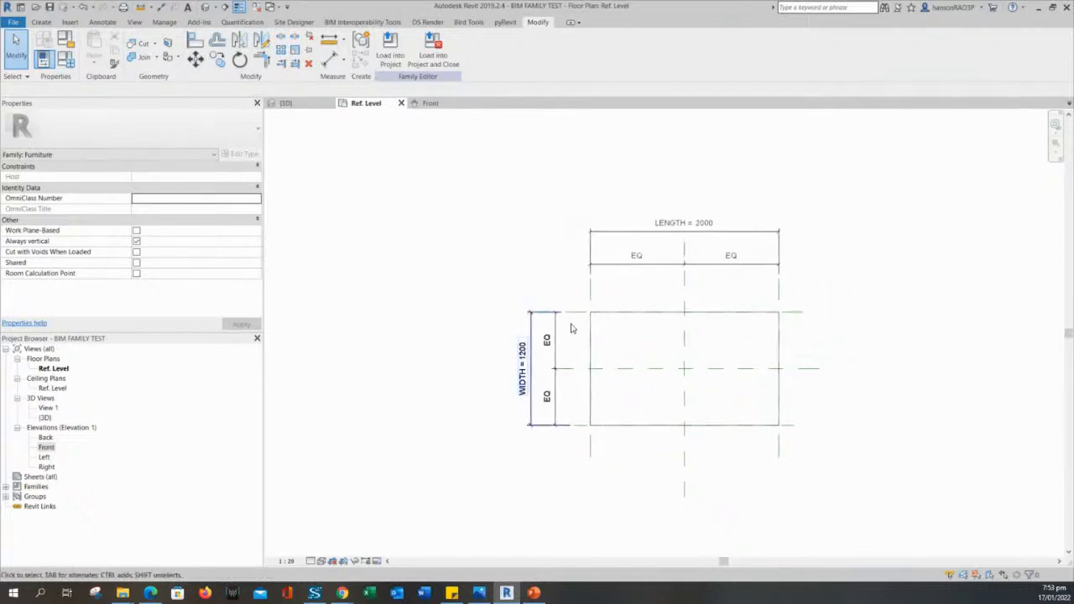
pyautogui.scroll(2, 571, 329)
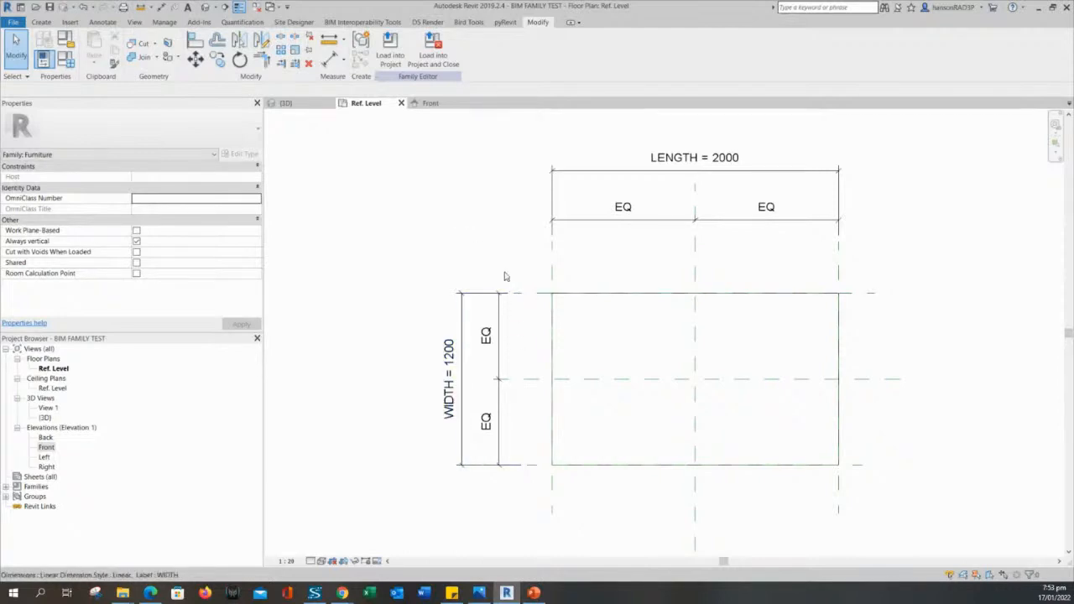
pyautogui.scroll(-3, 505, 239)
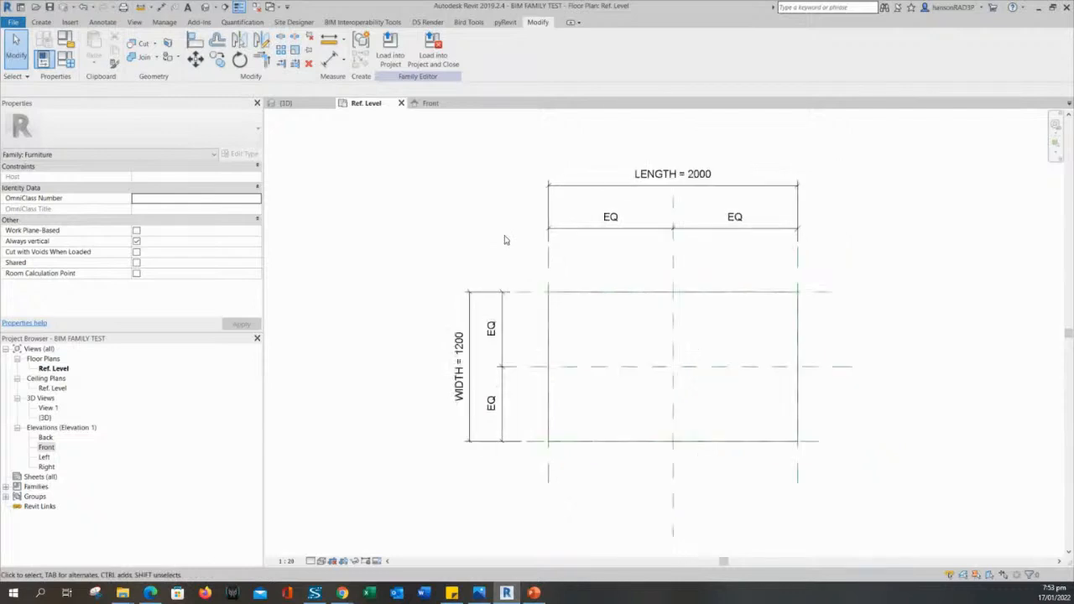
pyautogui.moveTo(506, 253); pyautogui.dragTo(507, 267, button='middle')
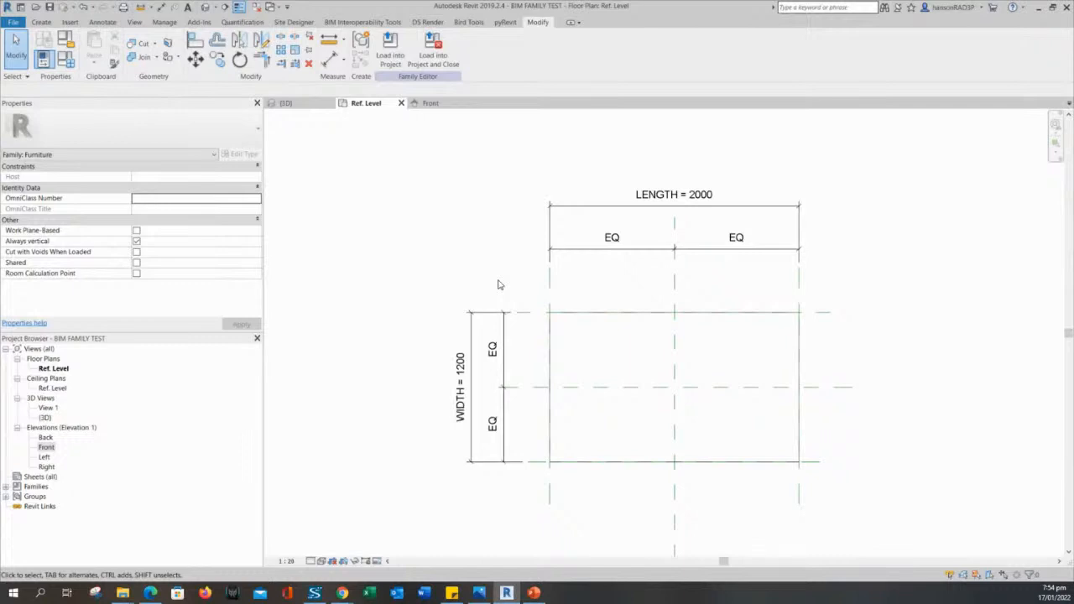
pyautogui.scroll(2, 571, 324)
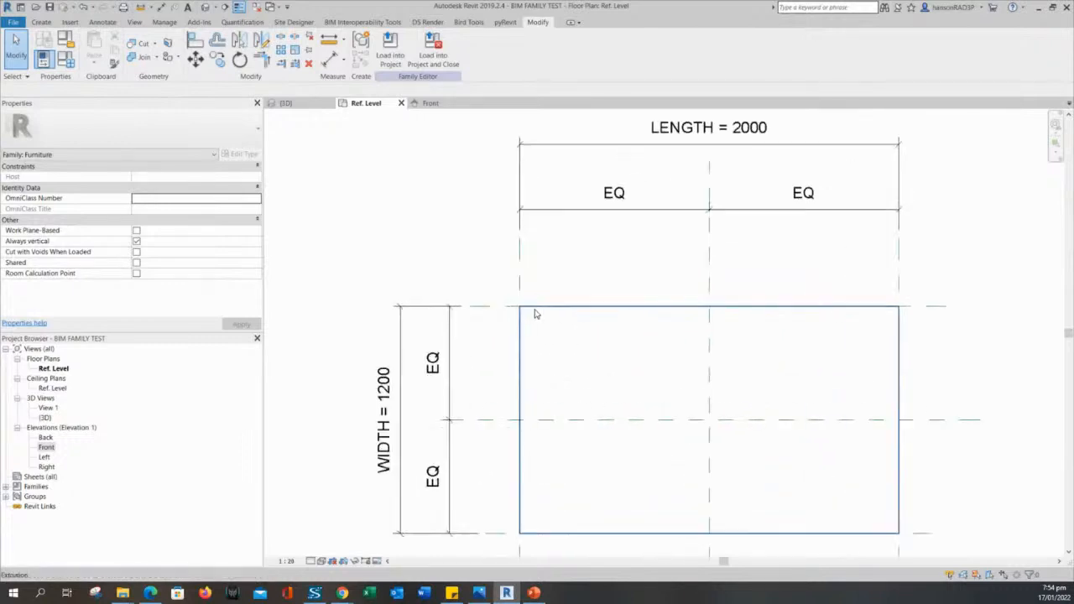
pyautogui.moveTo(533, 321); pyautogui.dragTo(543, 240, button='middle')
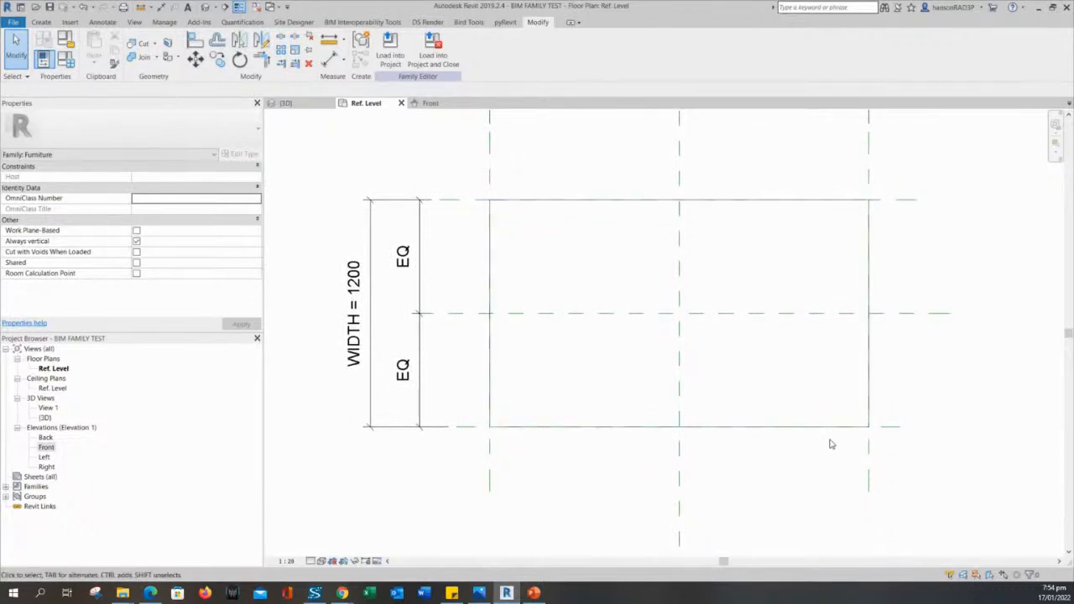
pyautogui.moveTo(560, 383); pyautogui.dragTo(546, 386, button='middle')
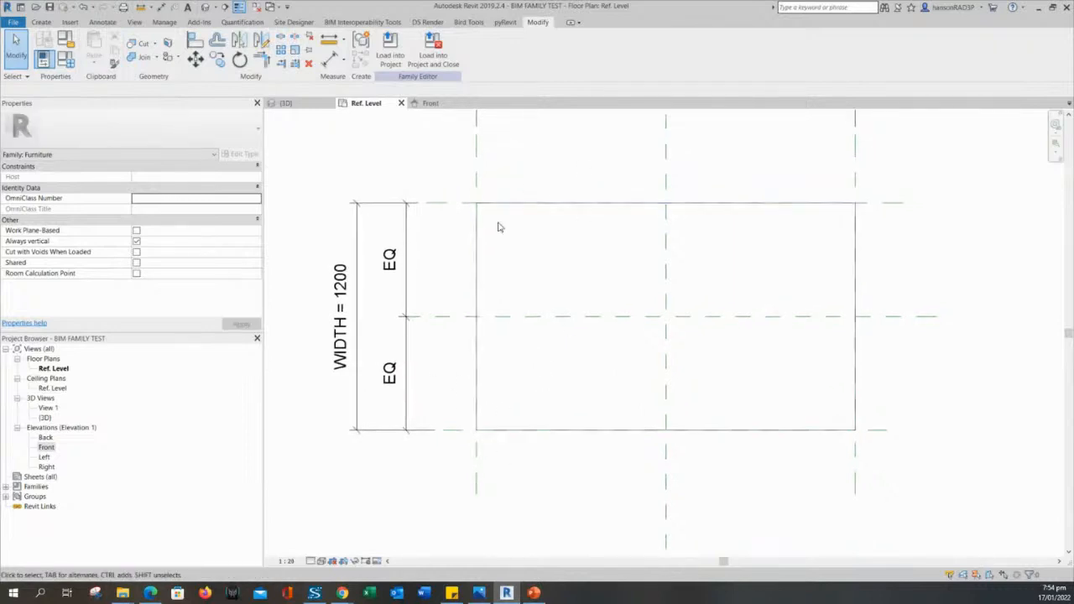
pyautogui.moveTo(498, 227); pyautogui.dragTo(521, 310, button='middle')
pyautogui.scroll(-2, 520, 310)
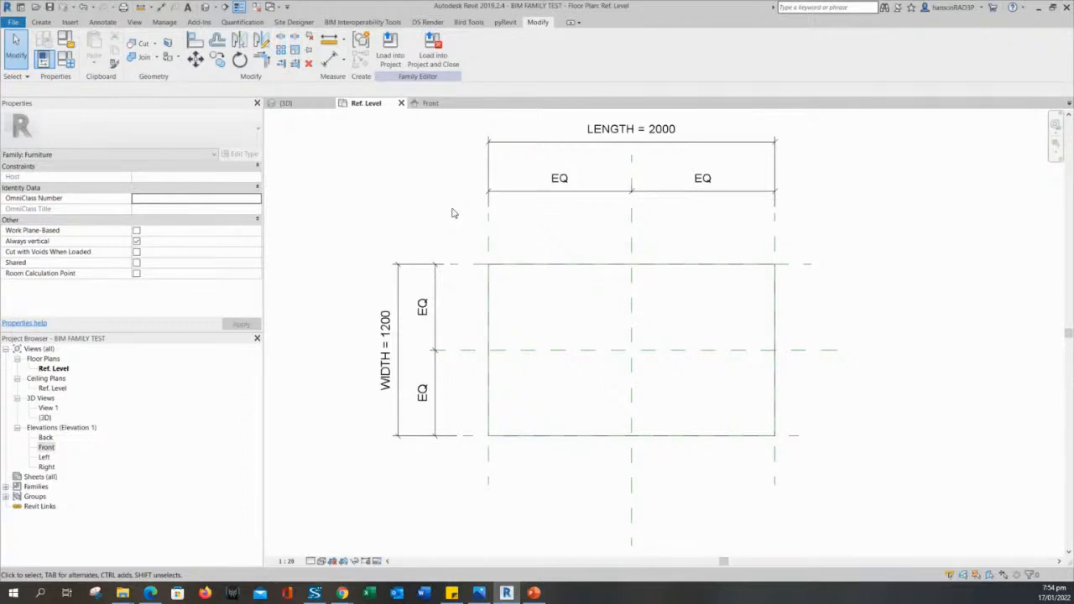
pyautogui.click(488, 243)
pyautogui.click(556, 245)
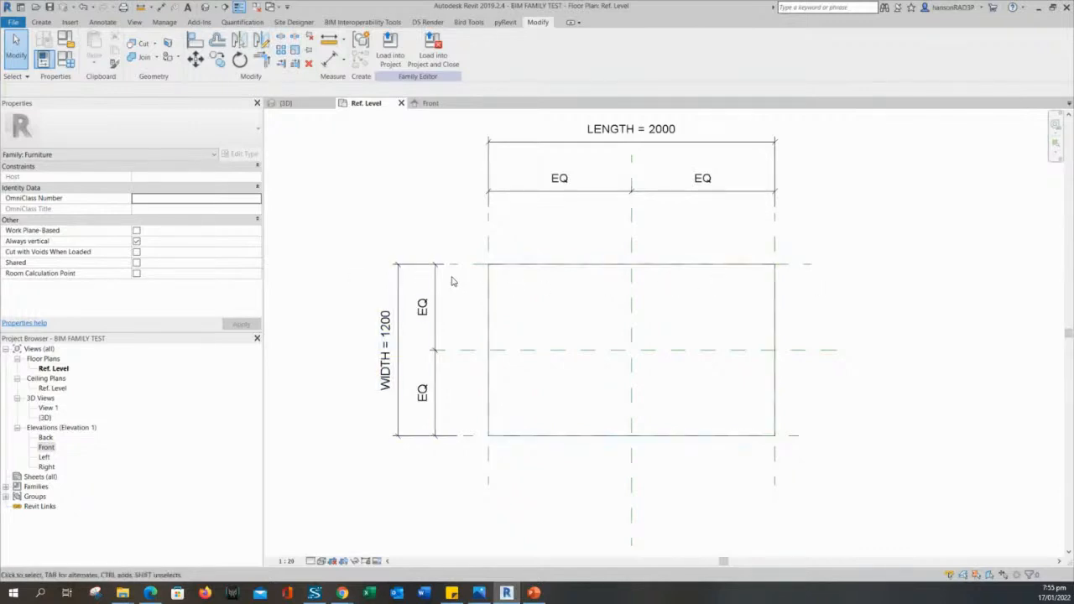
pyautogui.scroll(2, 471, 287)
pyautogui.scroll(-3, 391, 202)
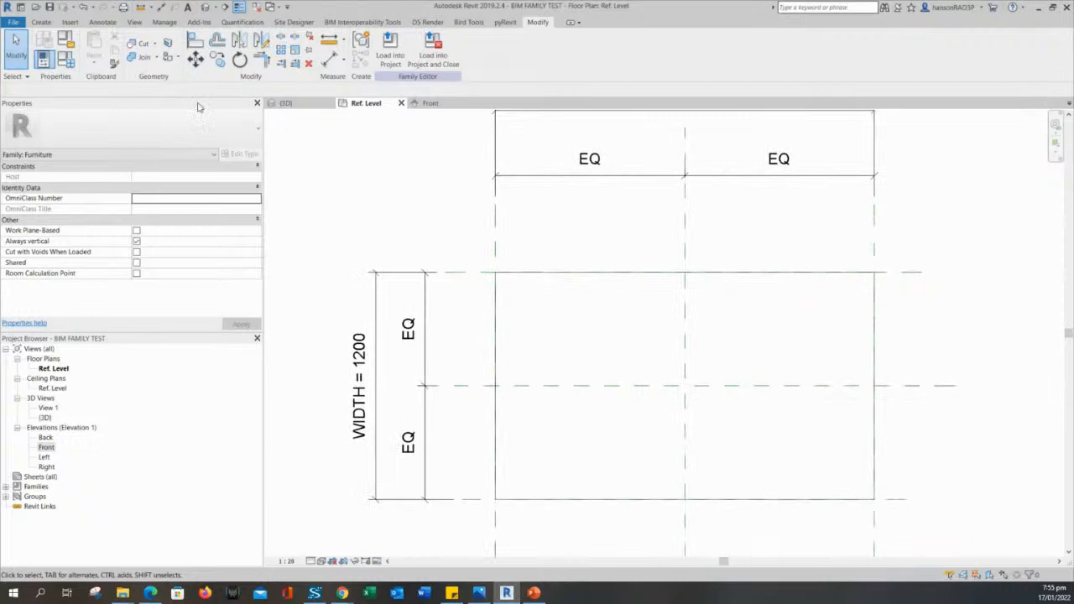
# Draw a vertical reference plane near the box's left edge and a horizontal one near its bottom edge.
pyautogui.click(41, 22)
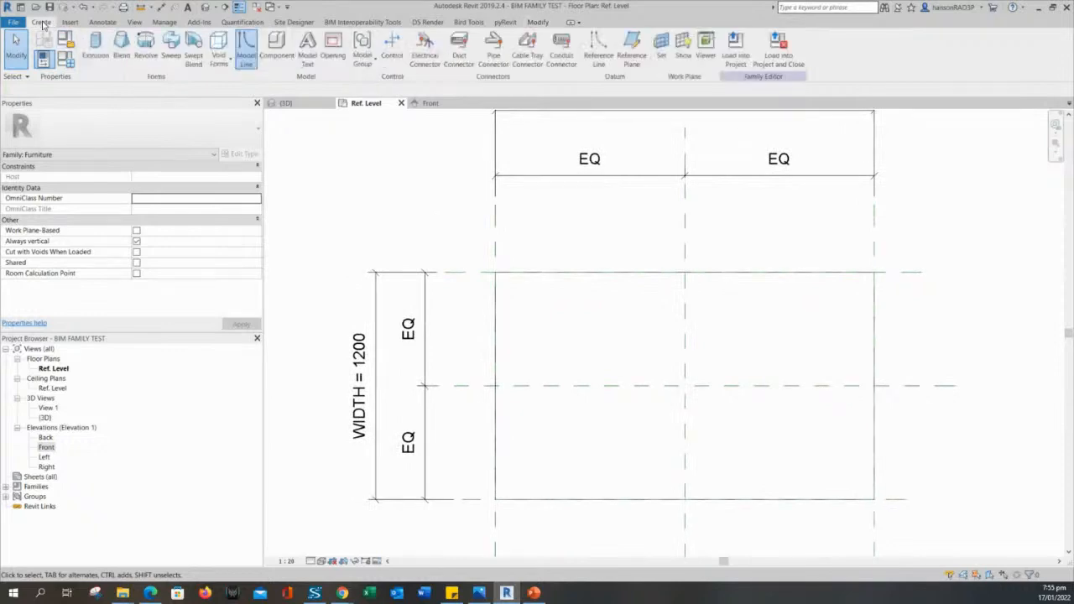
pyautogui.click(634, 43)
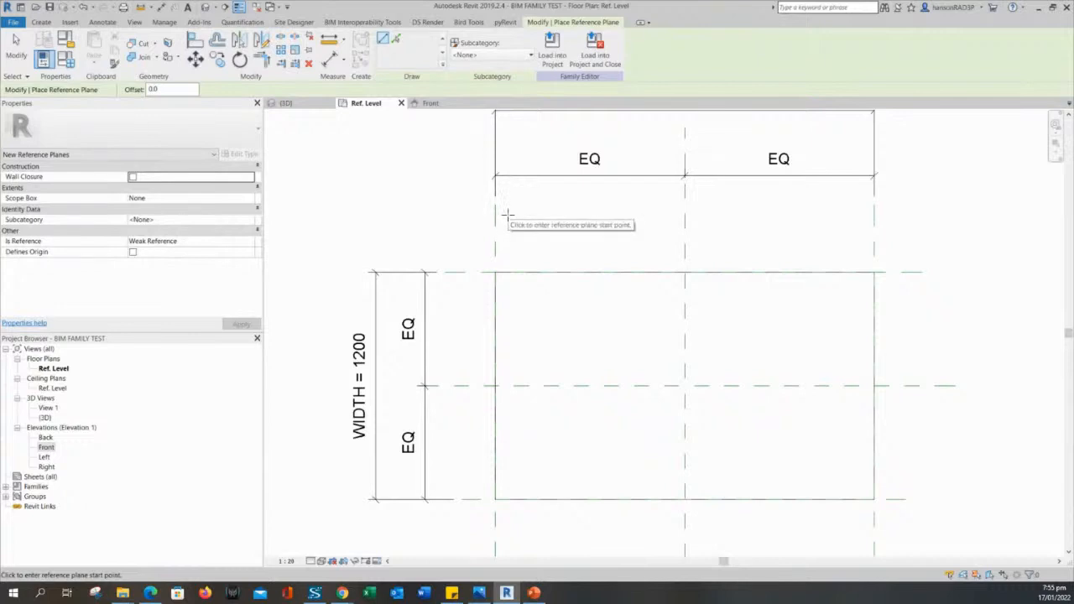
pyautogui.click(505, 211)
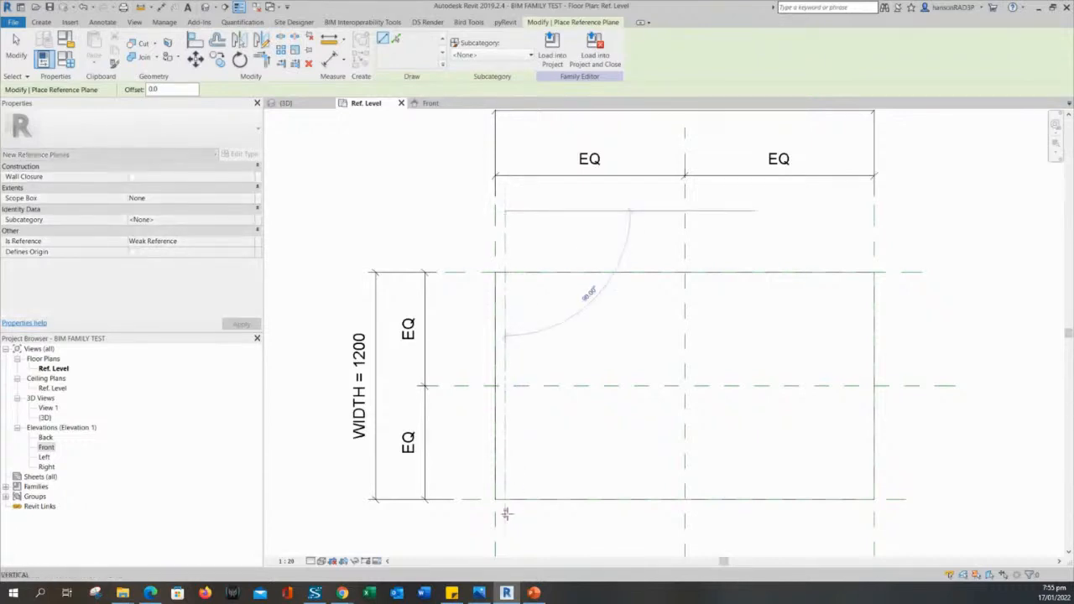
pyautogui.moveTo(516, 520); pyautogui.dragTo(503, 387, button='middle')
pyautogui.click(490, 489)
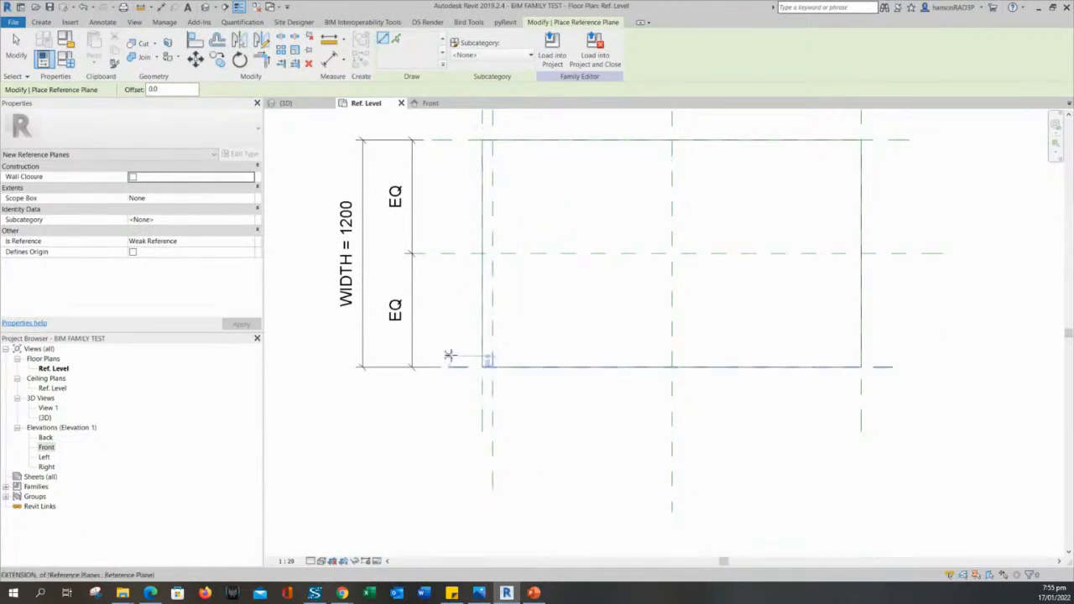
pyautogui.click(446, 356)
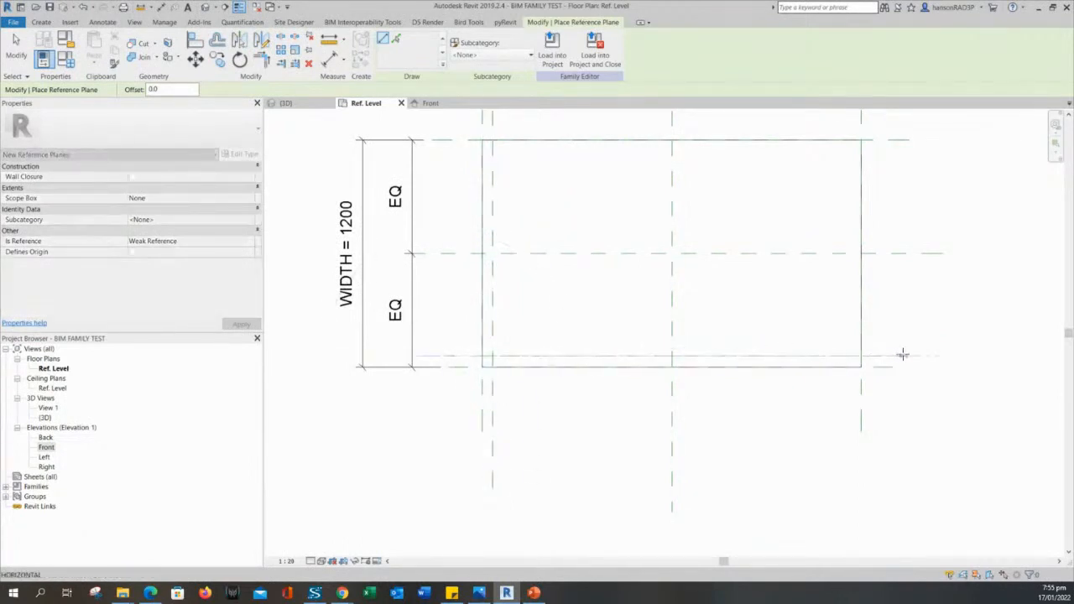
pyautogui.click(930, 356)
pyautogui.press('Escape')
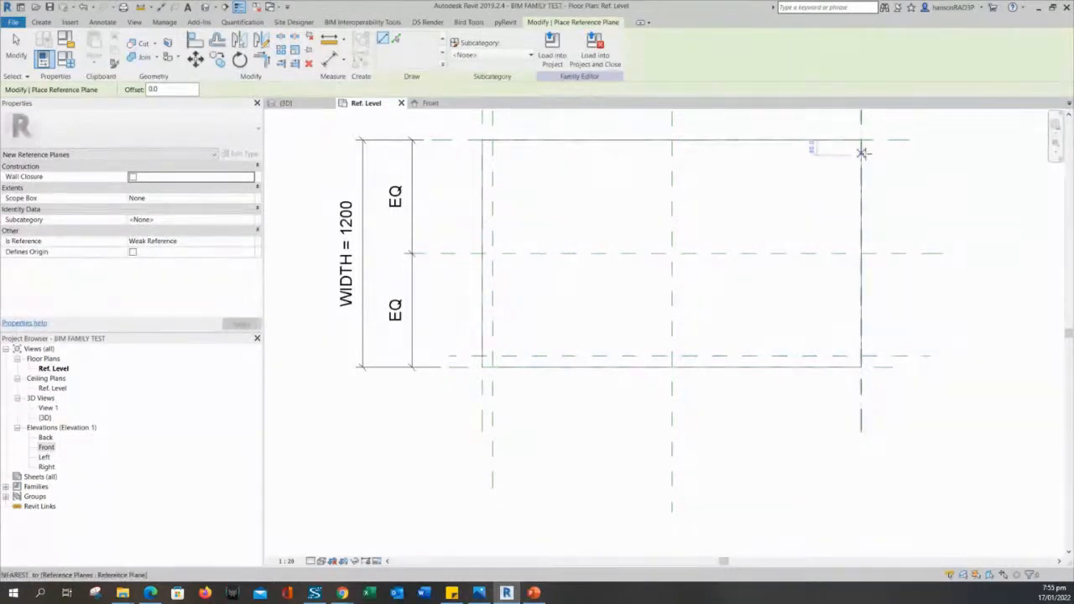
# Add vertical and horizontal leg reference planes just inside the box's right and top edges.
pyautogui.click(847, 113)
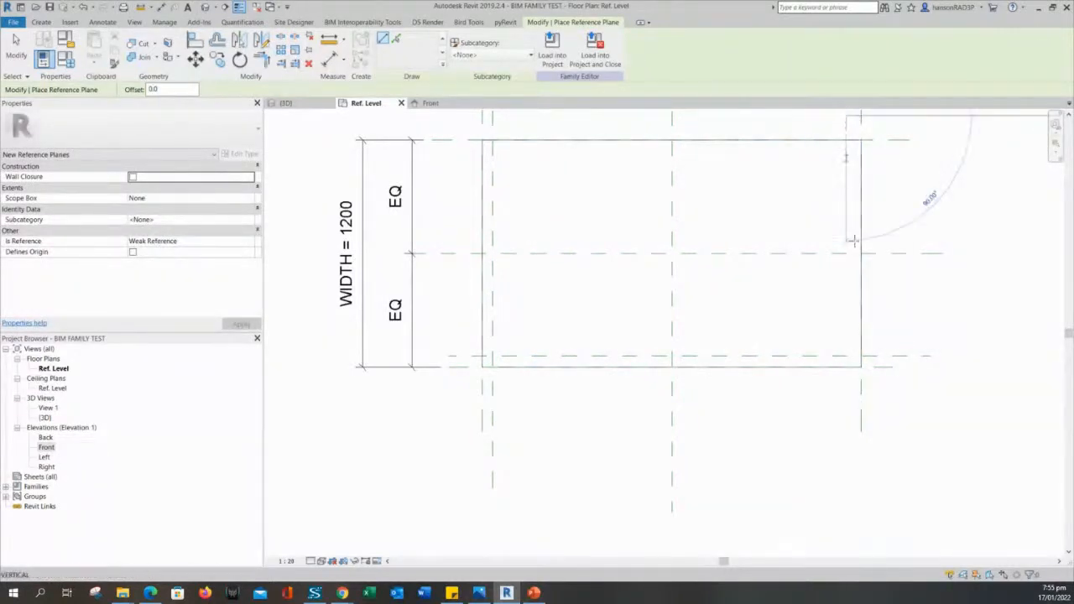
pyautogui.click(844, 412)
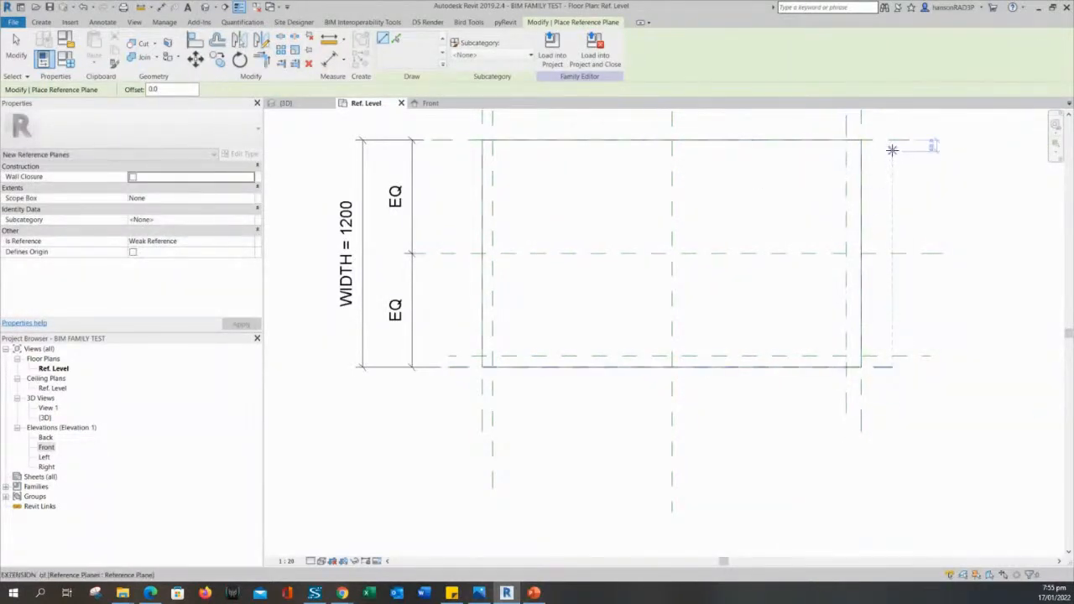
pyautogui.click(891, 151)
pyautogui.click(460, 152)
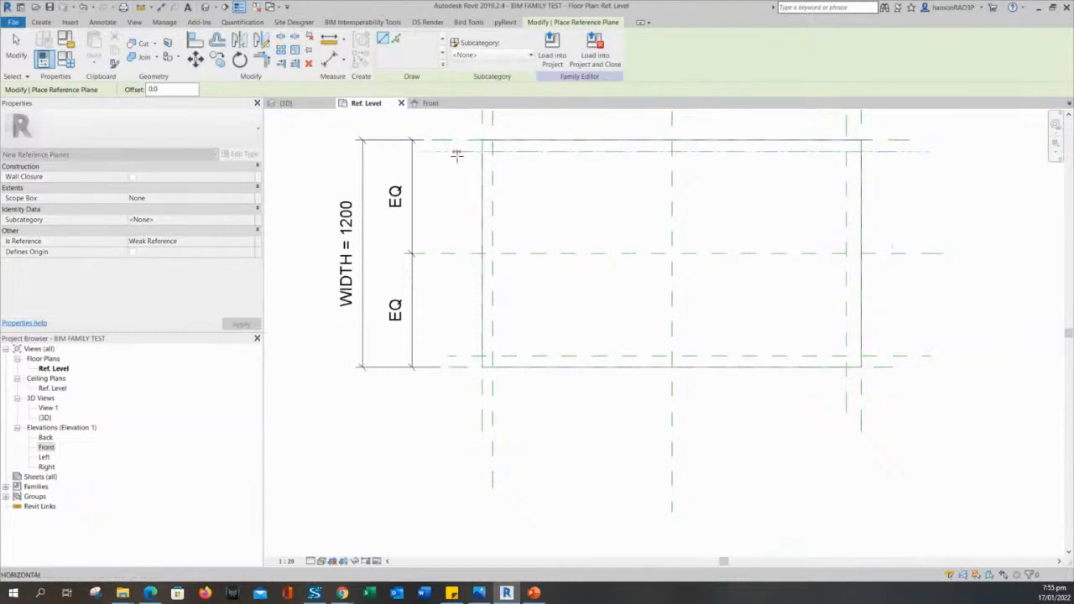
pyautogui.press('Escape')
pyautogui.moveTo(538, 208)
pyautogui.mouseDown(button='middle')
pyautogui.moveTo(540, 253)
pyautogui.moveTo(525, 237)
pyautogui.moveTo(522, 252)
pyautogui.mouseUp(button='middle')
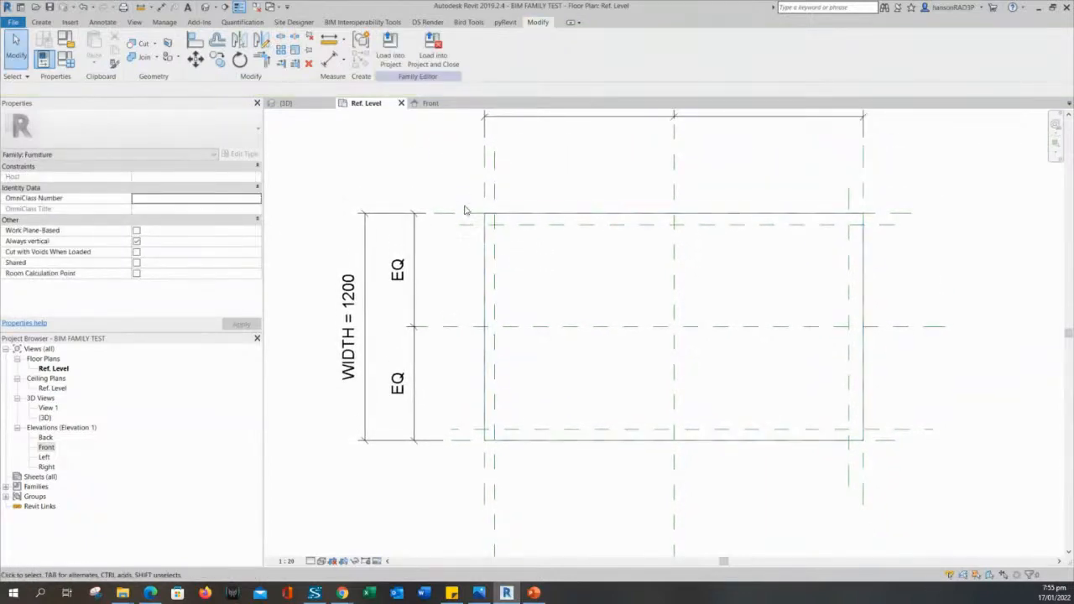
pyautogui.scroll(2, 476, 277)
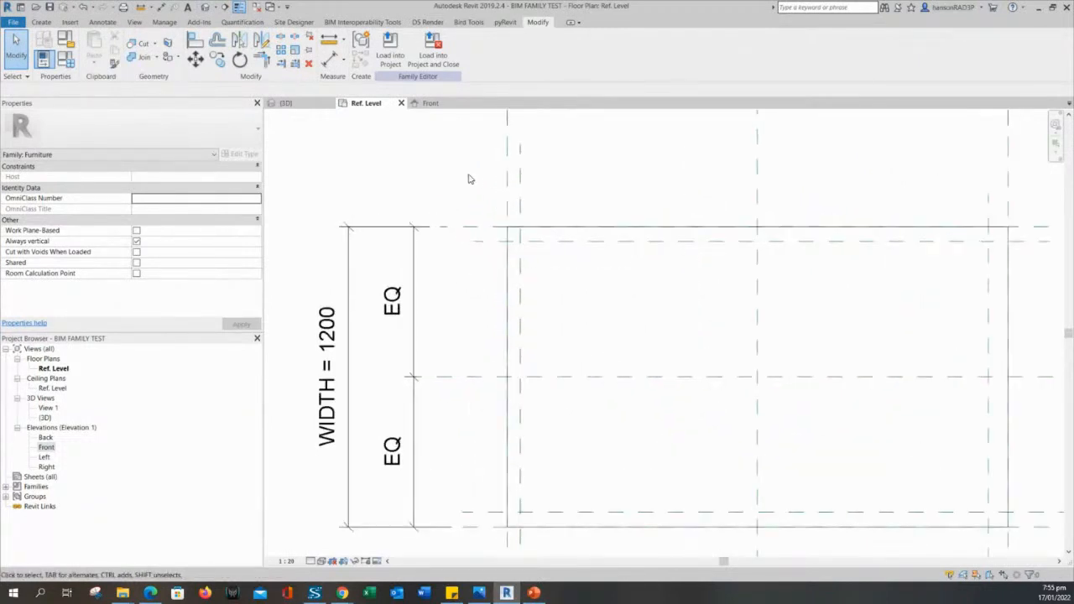
pyautogui.scroll(-1, 466, 186)
pyautogui.moveTo(466, 185); pyautogui.dragTo(460, 264, button='middle')
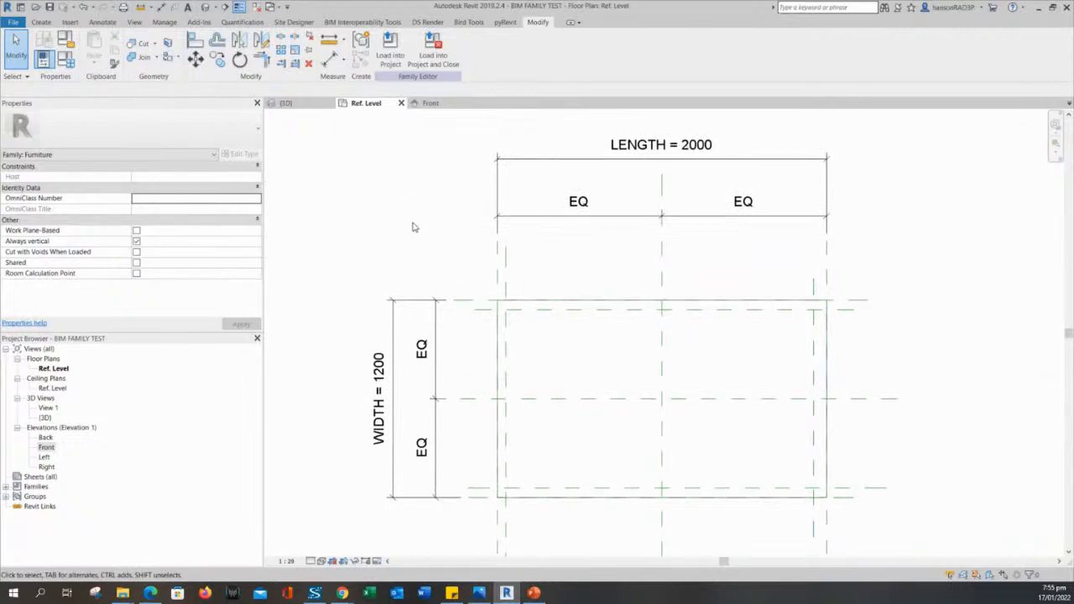
# Dimension the 52 gap between the box's left edge plane and its neighbouring leg plane.
pyautogui.click(331, 58)
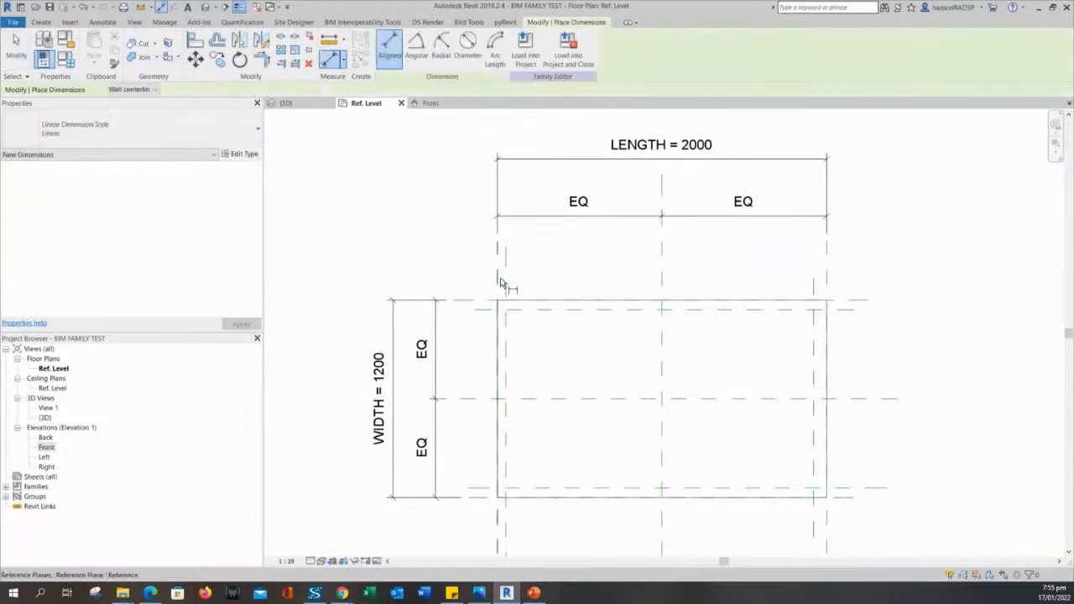
pyautogui.scroll(2, 476, 267)
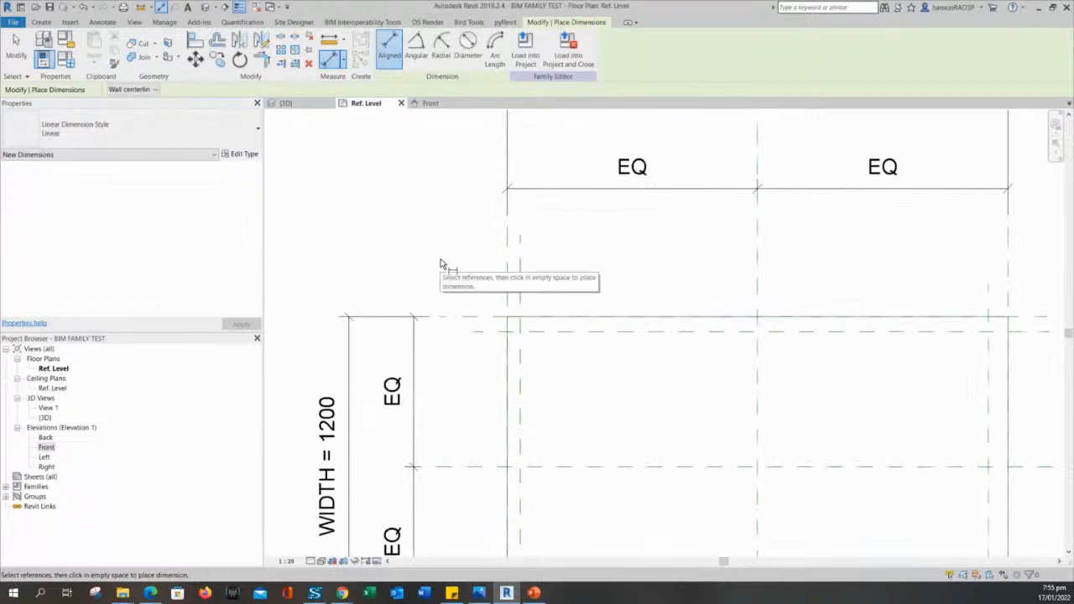
pyautogui.moveTo(441, 265); pyautogui.dragTo(468, 308, button='middle')
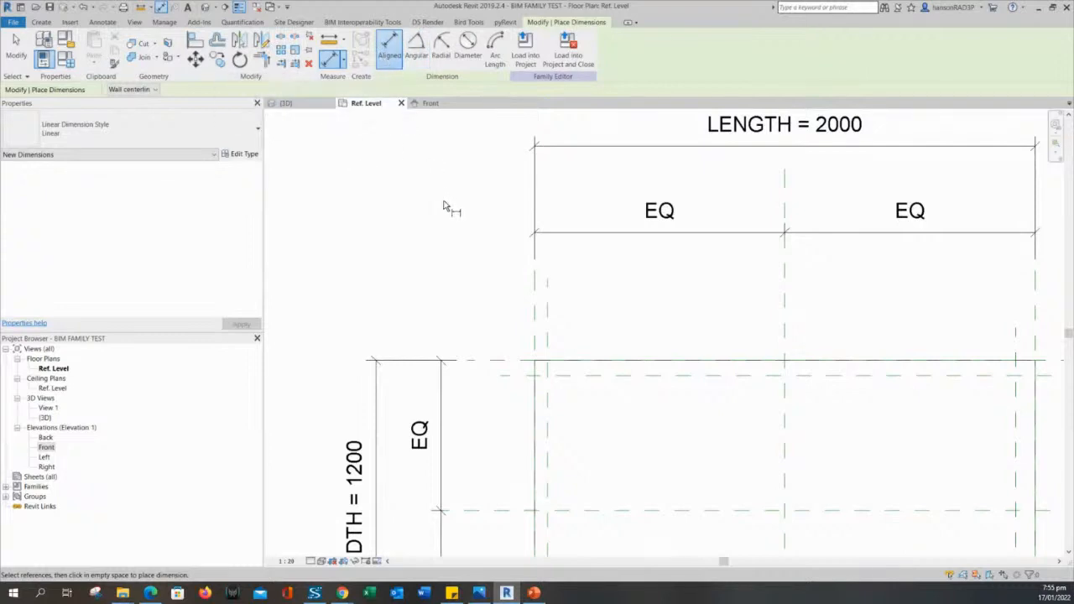
pyautogui.scroll(2, 590, 335)
pyautogui.scroll(1, 600, 342)
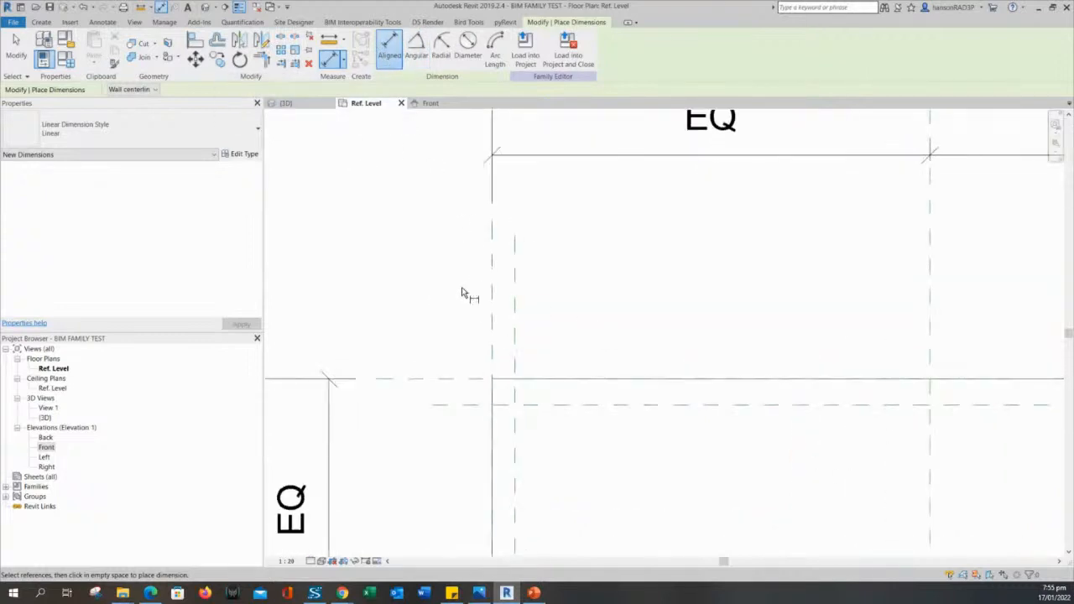
pyautogui.scroll(-2, 474, 268)
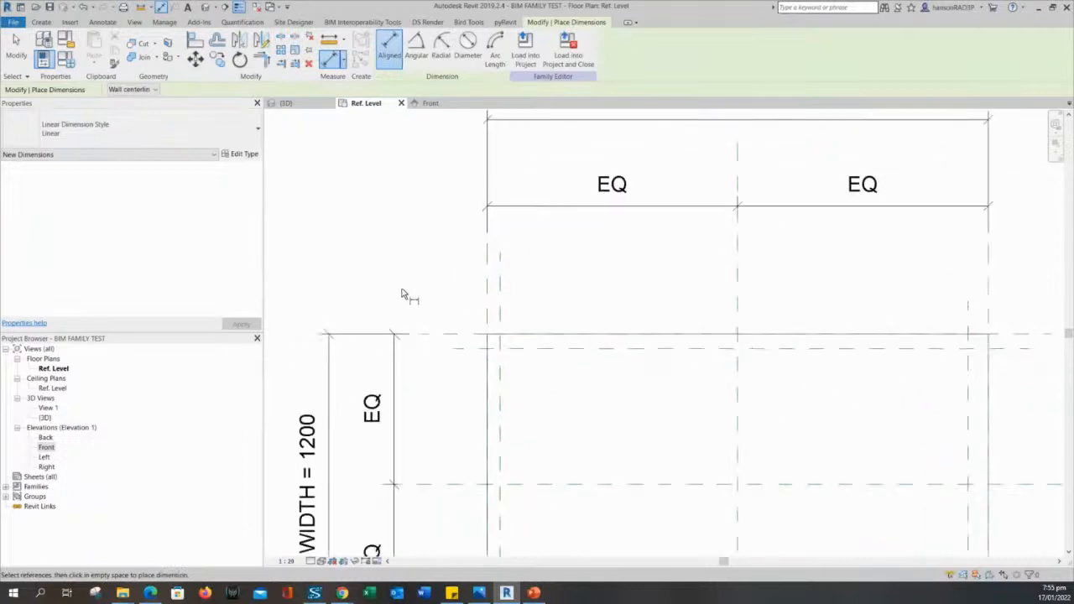
pyautogui.scroll(2, 479, 283)
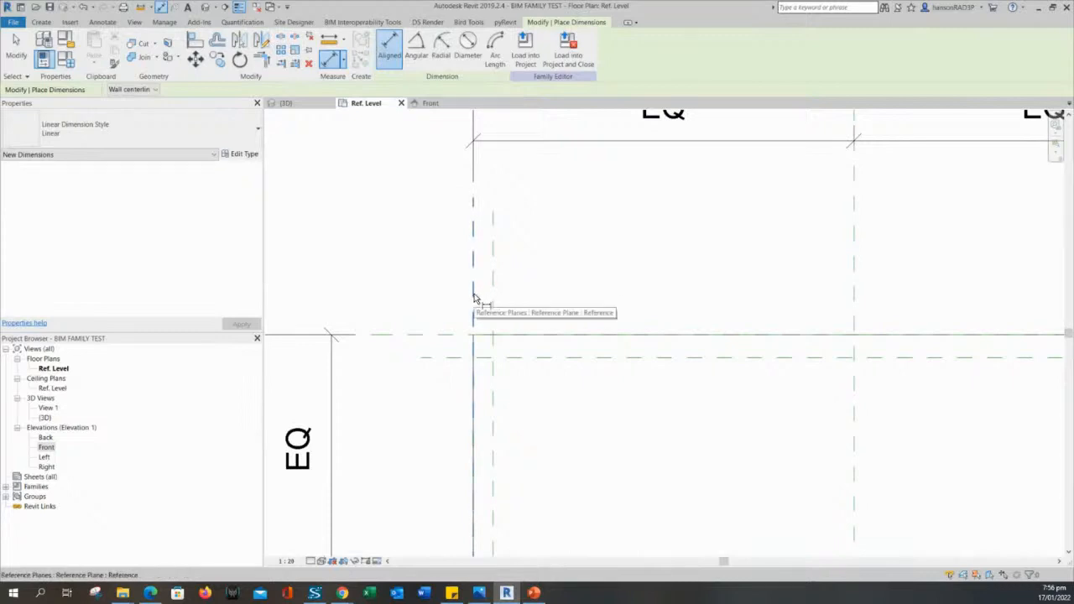
pyautogui.click(473, 298)
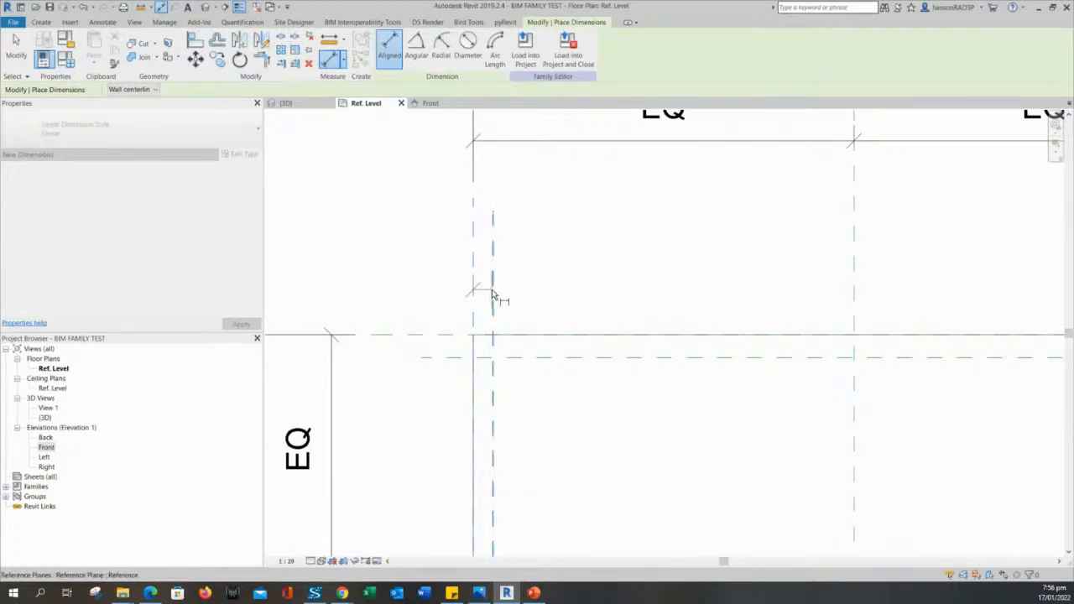
pyautogui.click(493, 293)
pyautogui.click(548, 244)
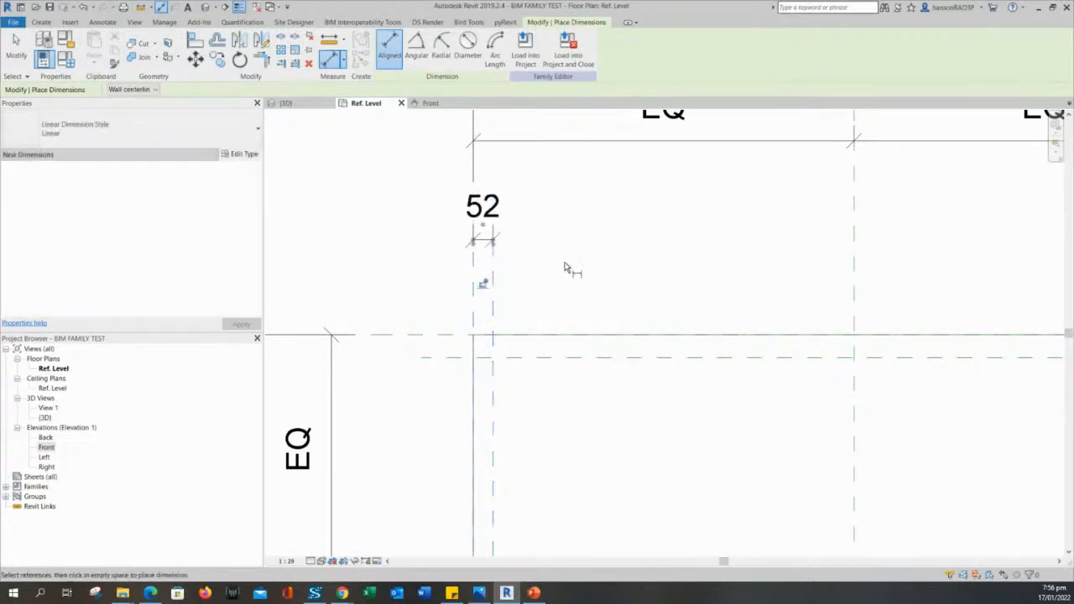
pyautogui.scroll(-3, 576, 269)
pyautogui.scroll(3, 449, 332)
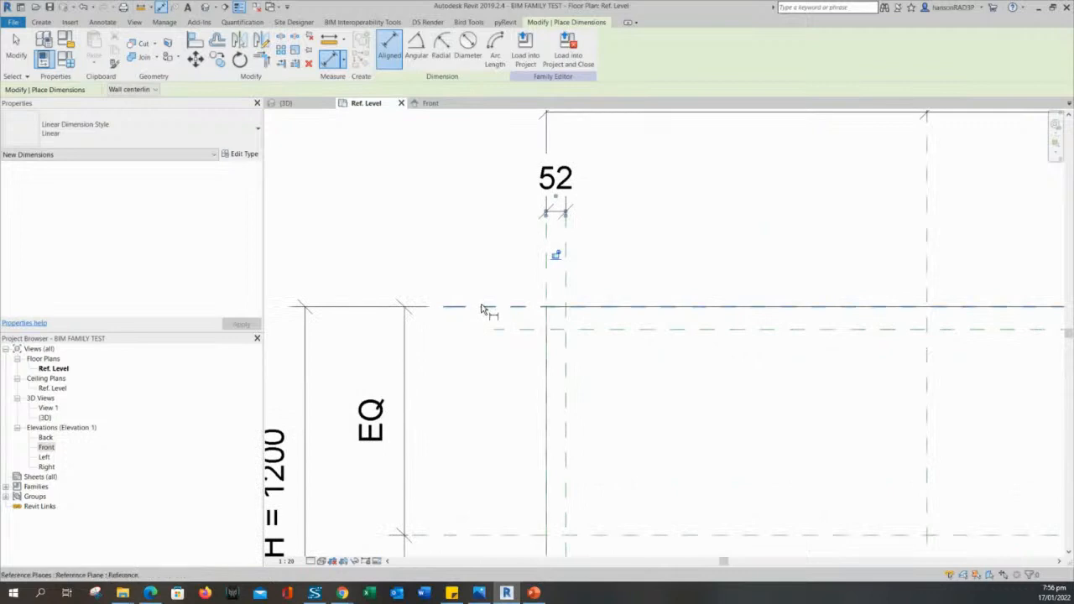
# Dimension the 60 gap between the box's top edge plane and the leg plane below it.
pyautogui.click(480, 307)
pyautogui.click(496, 330)
pyautogui.click(453, 336)
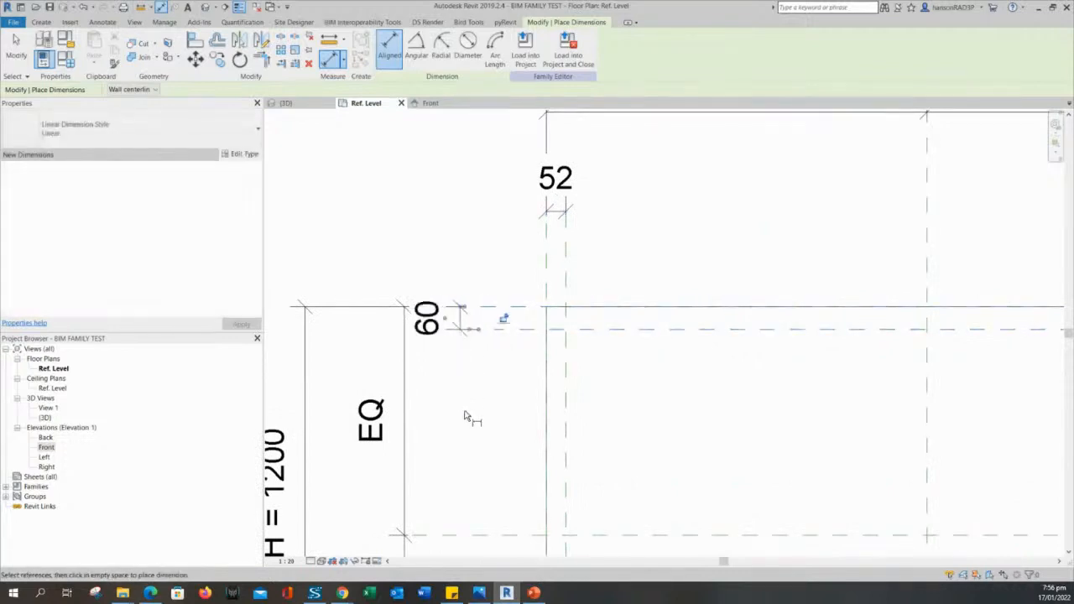
pyautogui.scroll(-3, 470, 436)
pyautogui.scroll(-2, 374, 294)
pyautogui.scroll(2, 736, 347)
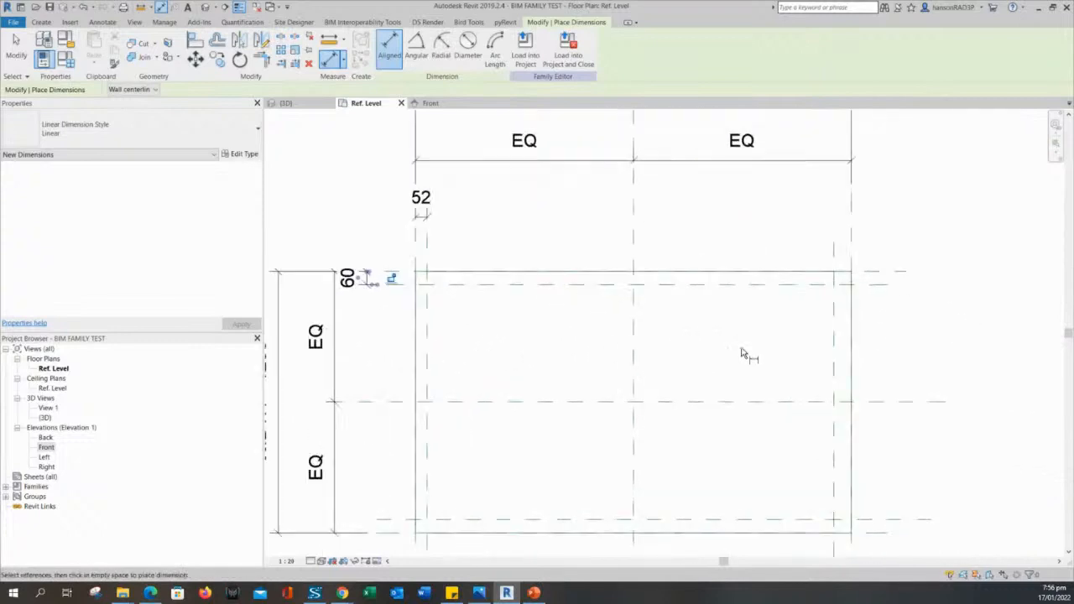
pyautogui.scroll(-2, 389, 280)
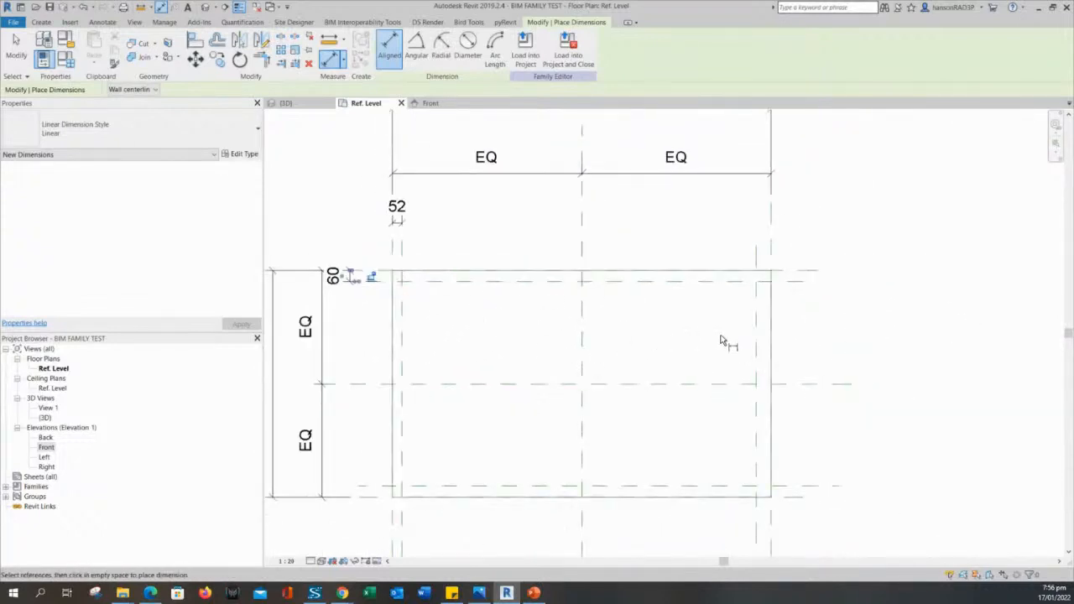
pyautogui.scroll(2, 723, 340)
pyautogui.scroll(1, 722, 285)
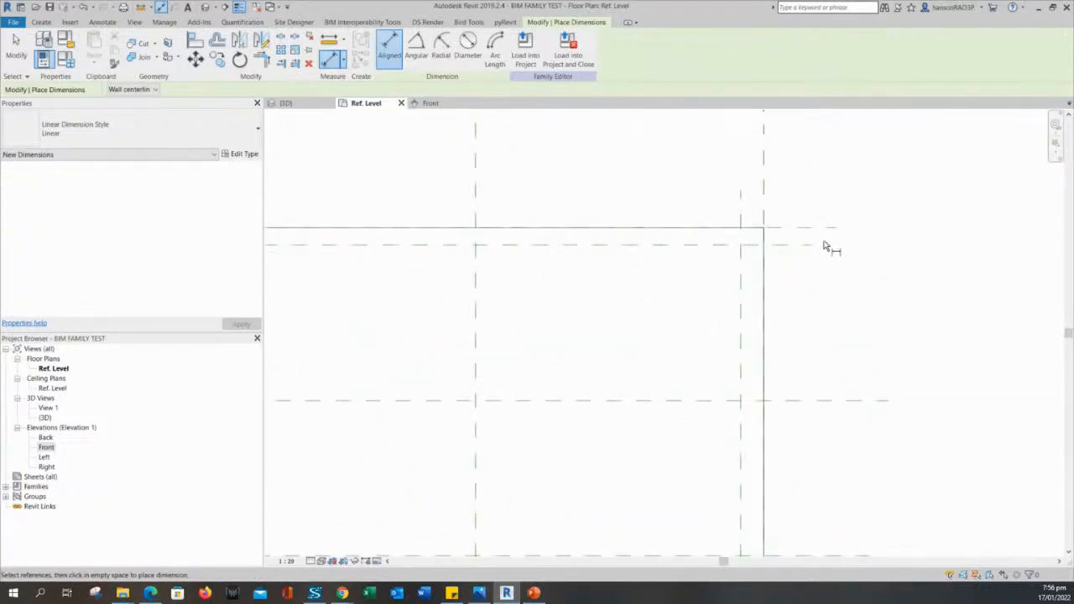
pyautogui.scroll(-2, 834, 287)
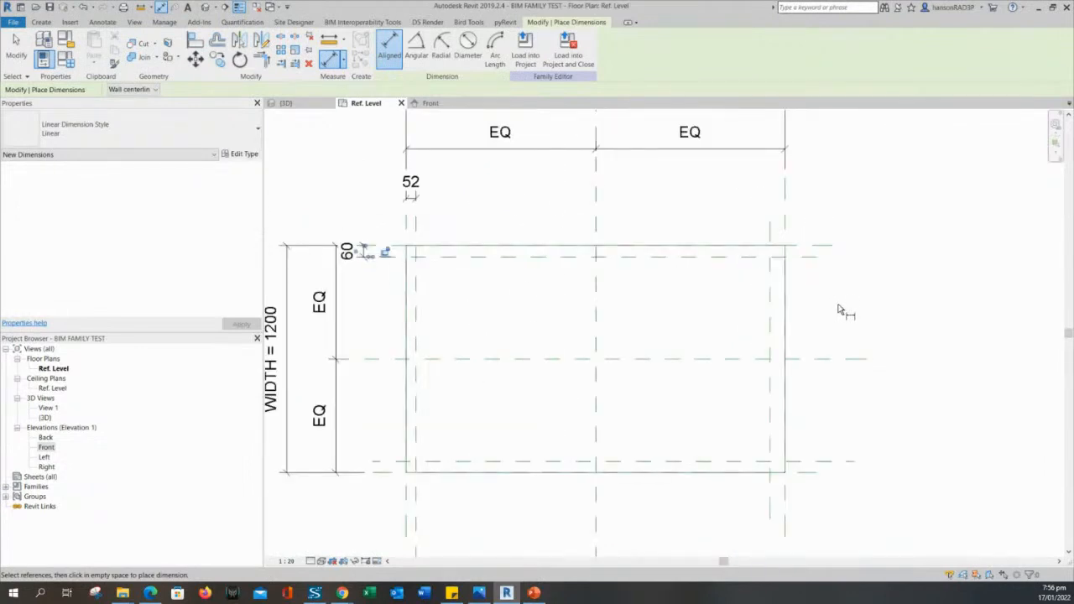
pyautogui.scroll(2, 840, 310)
pyautogui.scroll(1, 796, 489)
# Dimension the bottom 60 gap and the 79 gap to the right leg plane.
pyautogui.click(796, 476)
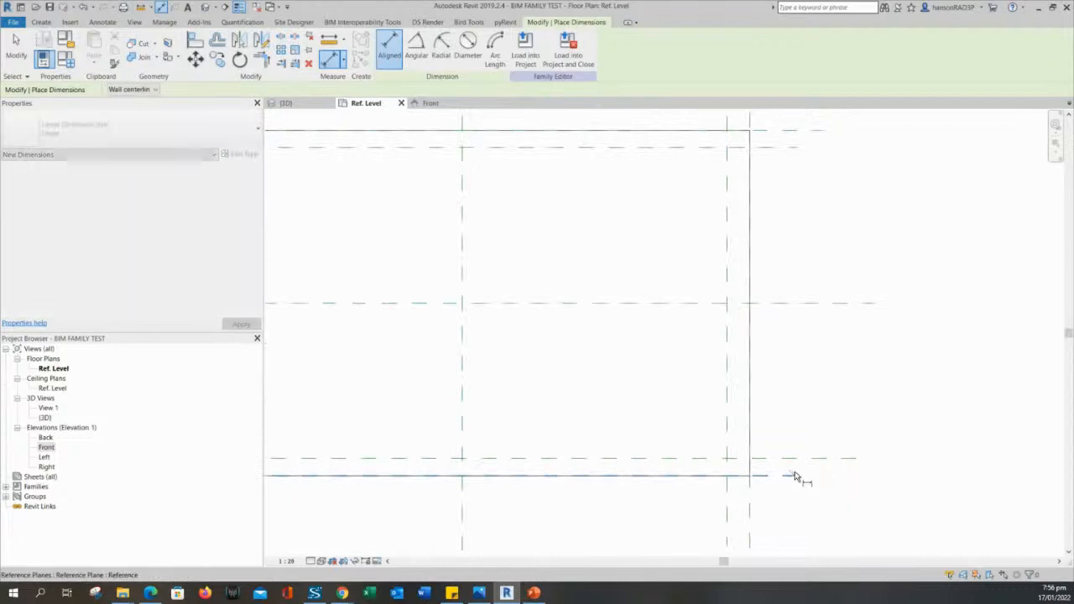
pyautogui.click(793, 458)
pyautogui.click(852, 403)
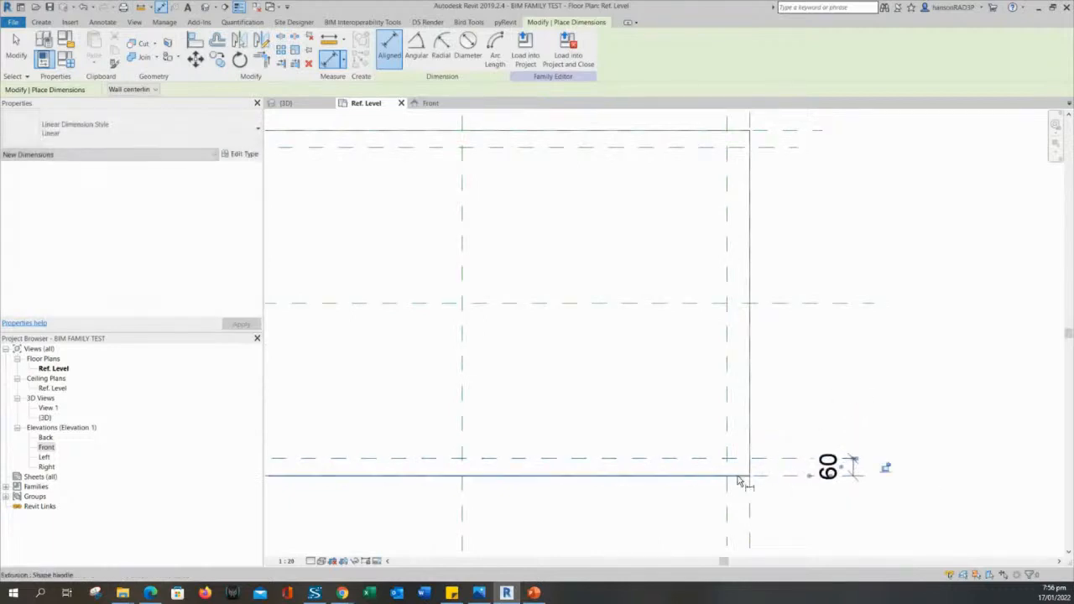
pyautogui.moveTo(739, 481); pyautogui.dragTo(774, 379, button='middle')
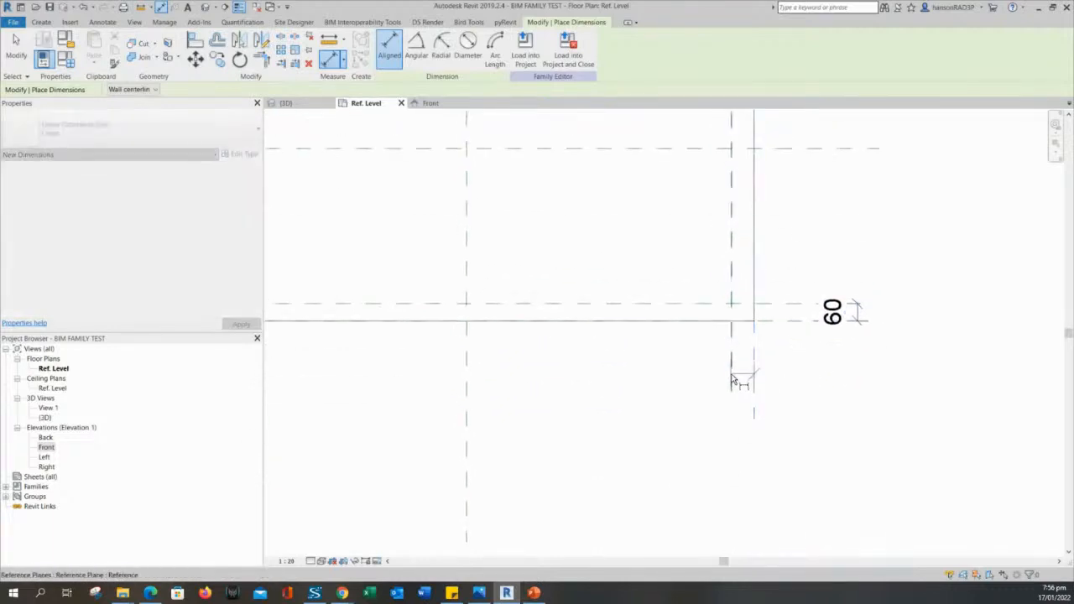
pyautogui.click(732, 379)
pyautogui.click(667, 436)
pyautogui.scroll(-4, 664, 428)
pyautogui.moveTo(639, 433); pyautogui.dragTo(722, 480, button='middle')
pyautogui.scroll(1, 714, 477)
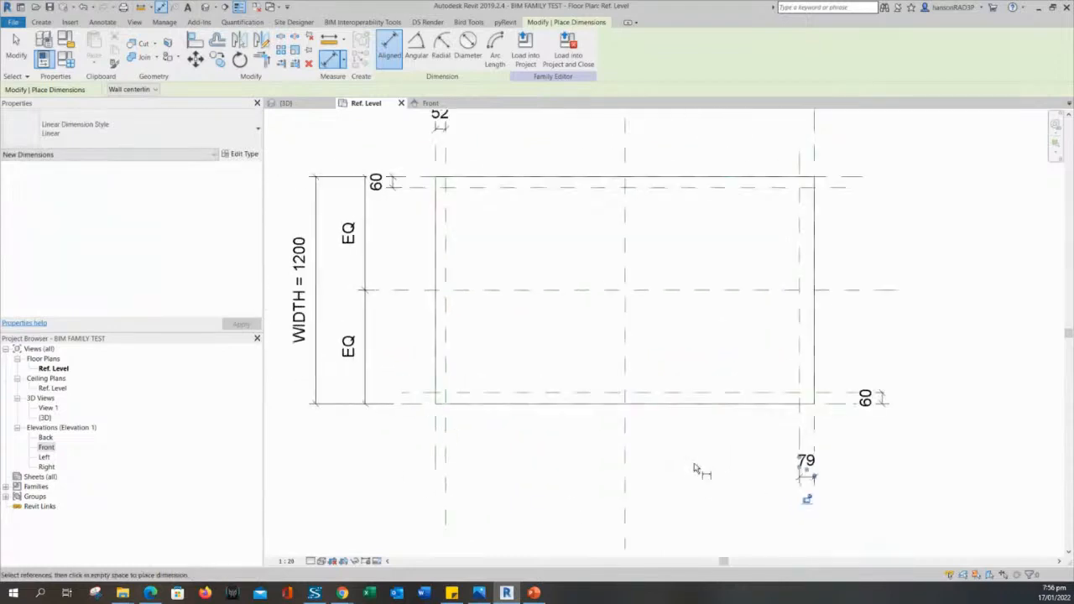
pyautogui.press('Escape')
pyautogui.press('Escape')
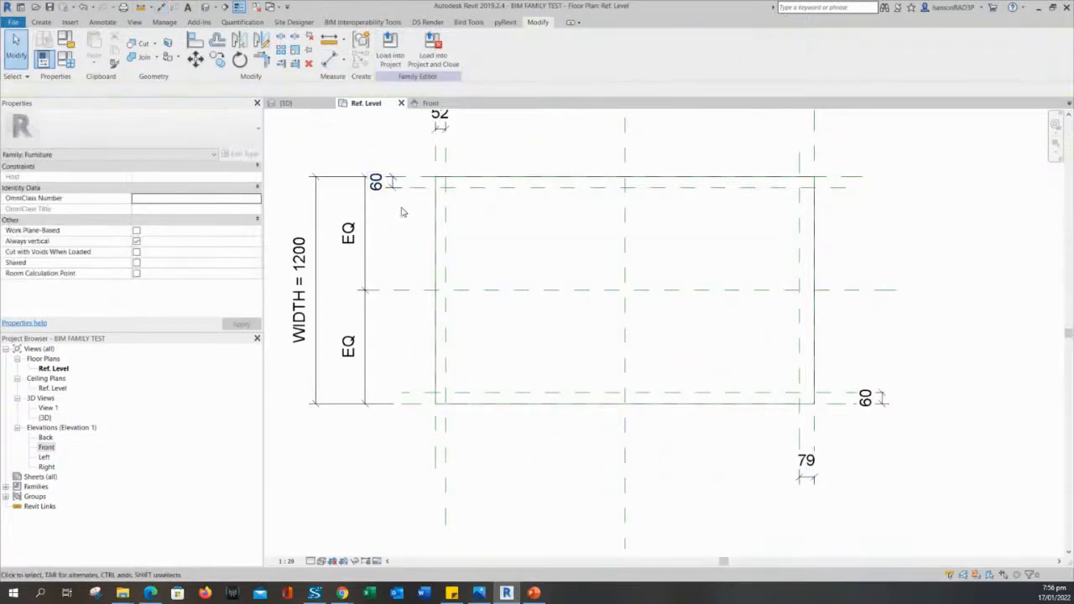
pyautogui.moveTo(401, 212); pyautogui.dragTo(446, 280, button='middle')
# Label the top 60 leg dimension with a new LEG OFFSET parameter.
pyautogui.click(435, 252)
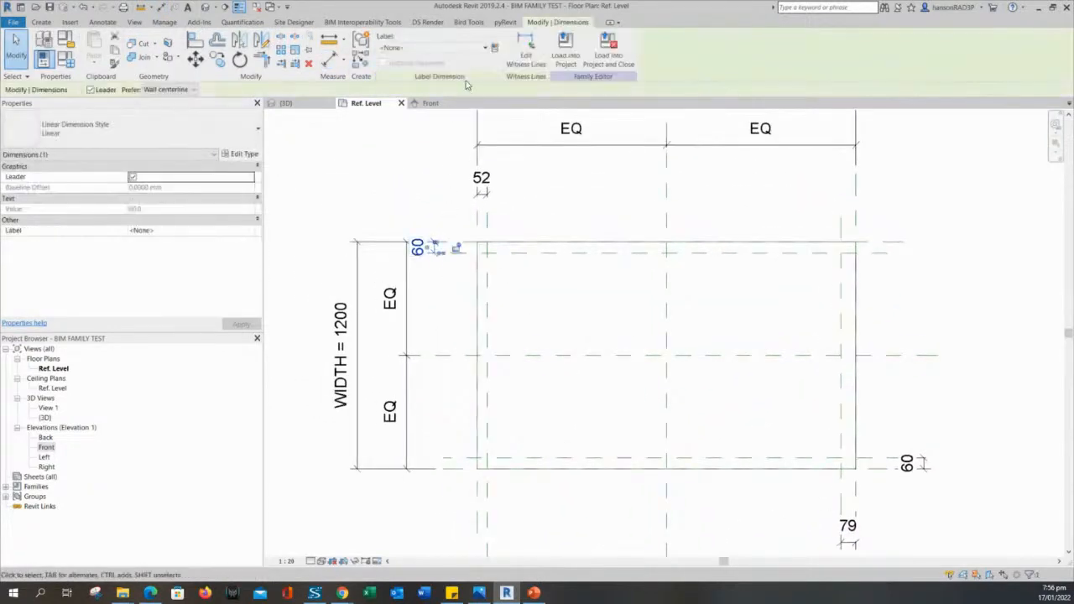
pyautogui.click(495, 48)
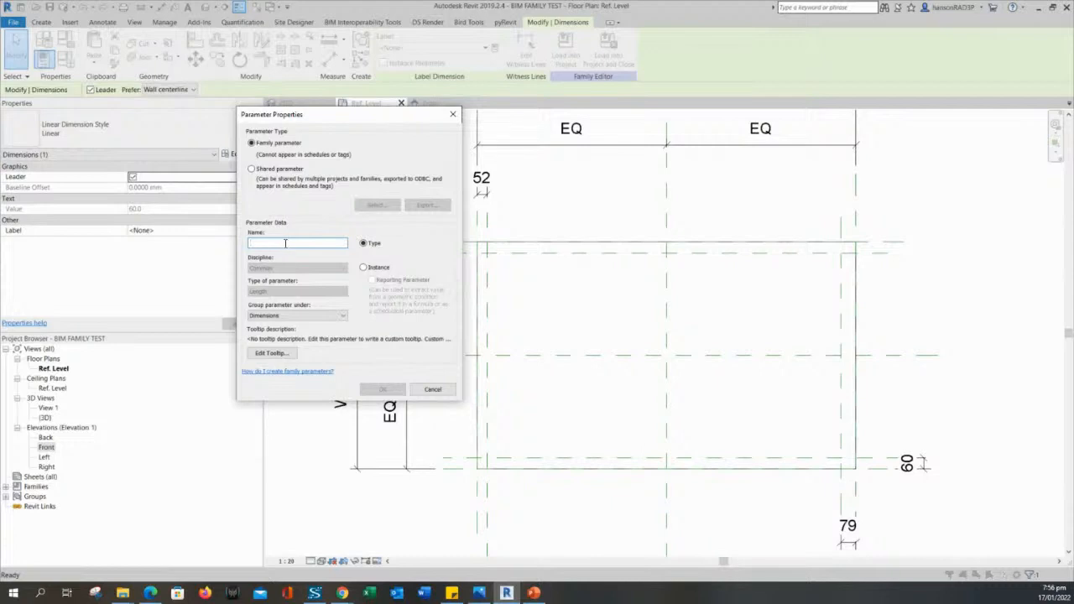
pyautogui.write('LEG OFFSET')
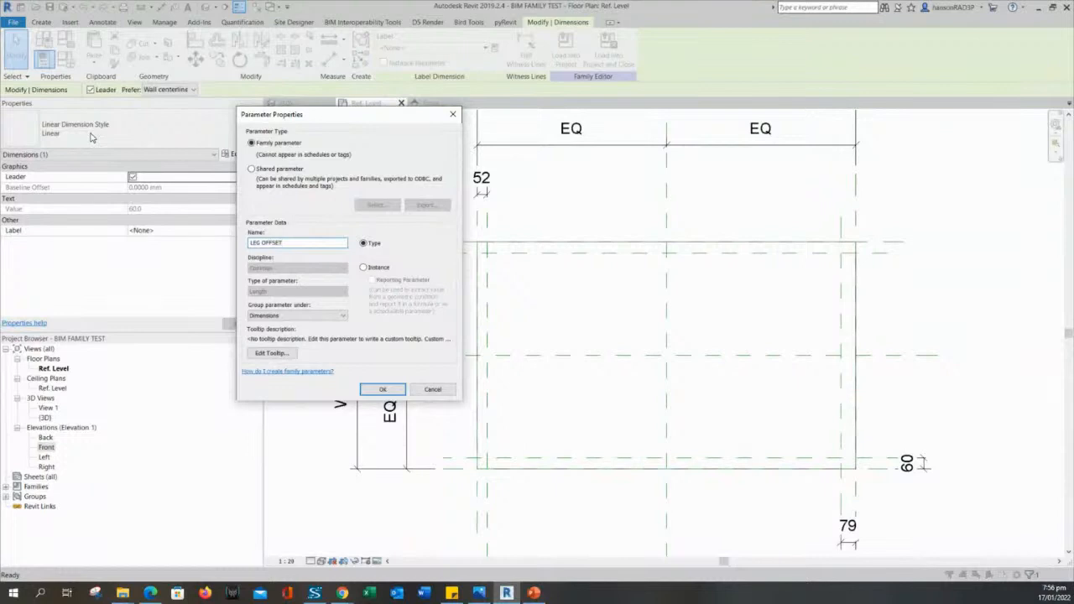
pyautogui.press('Return')
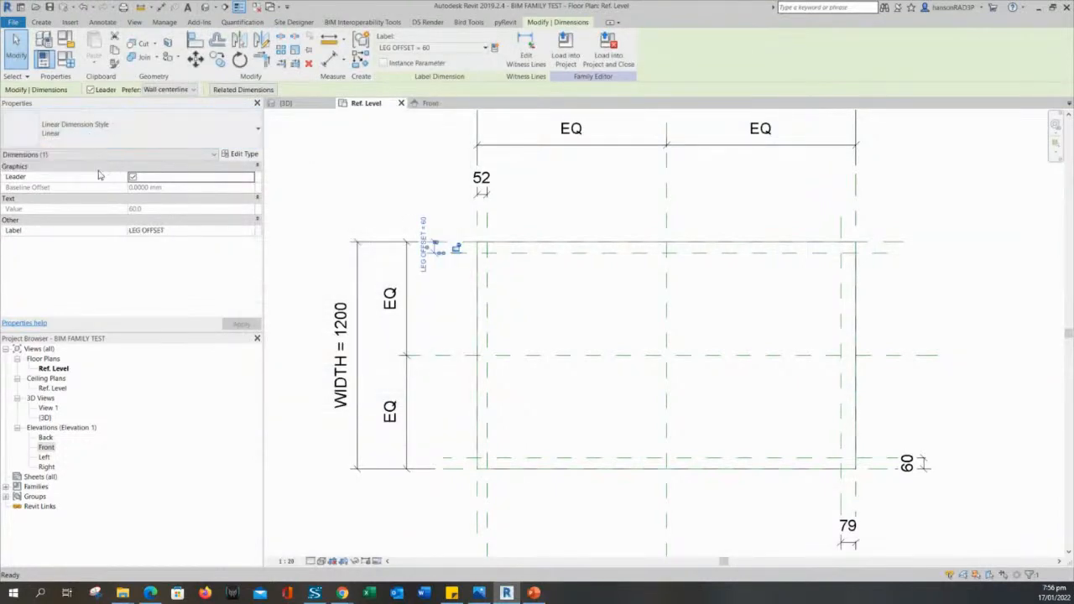
pyautogui.click(389, 203)
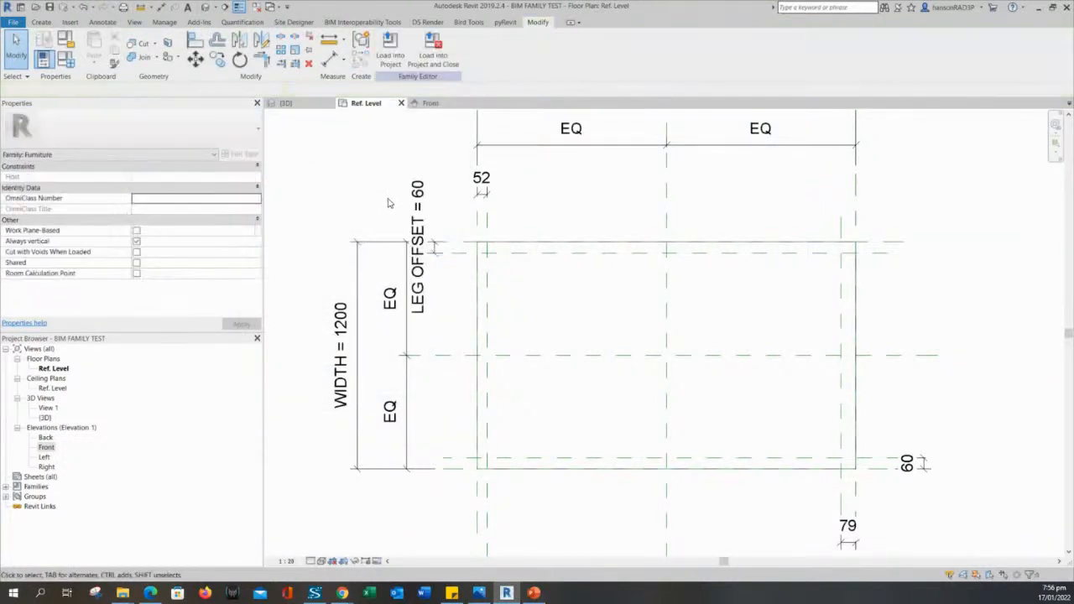
pyautogui.click(438, 256)
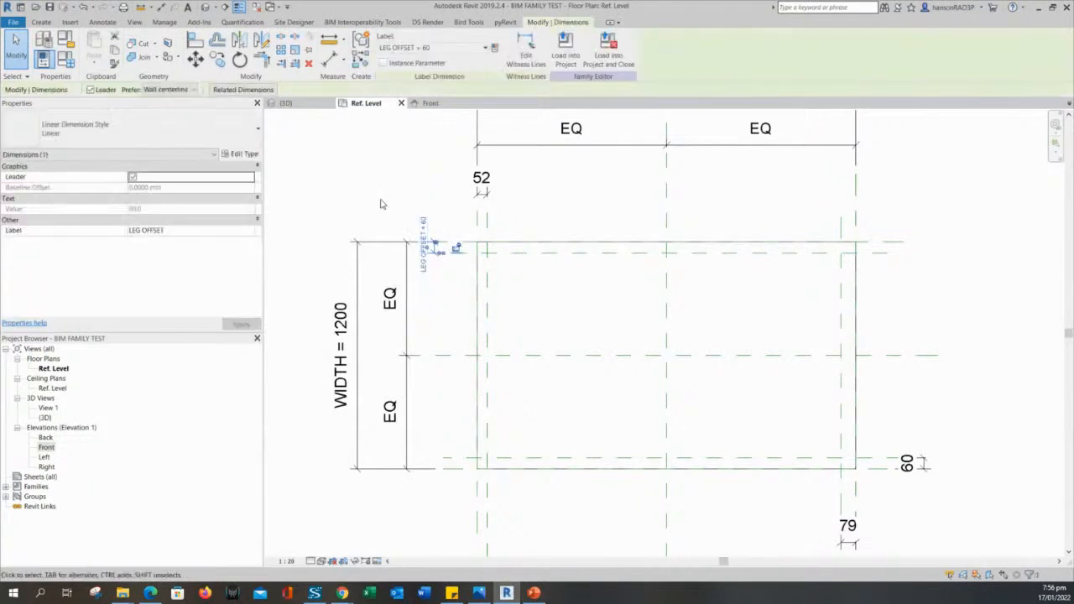
# Flex LEG OFFSET to 50 in Family Types and apply the change.
pyautogui.click(66, 60)
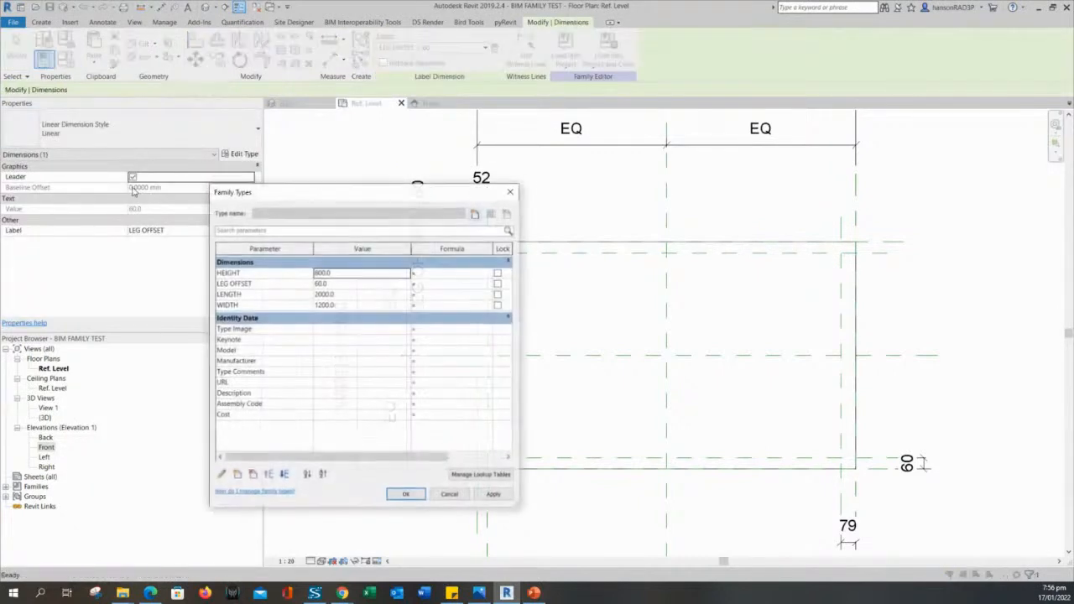
pyautogui.click(340, 284)
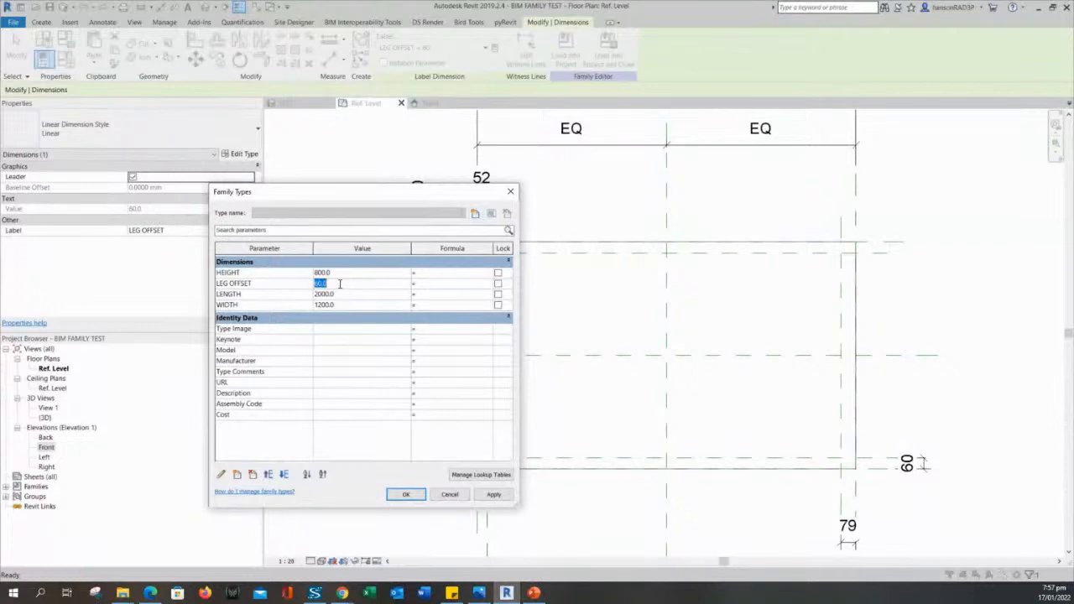
pyautogui.click(491, 497)
pyautogui.click(406, 496)
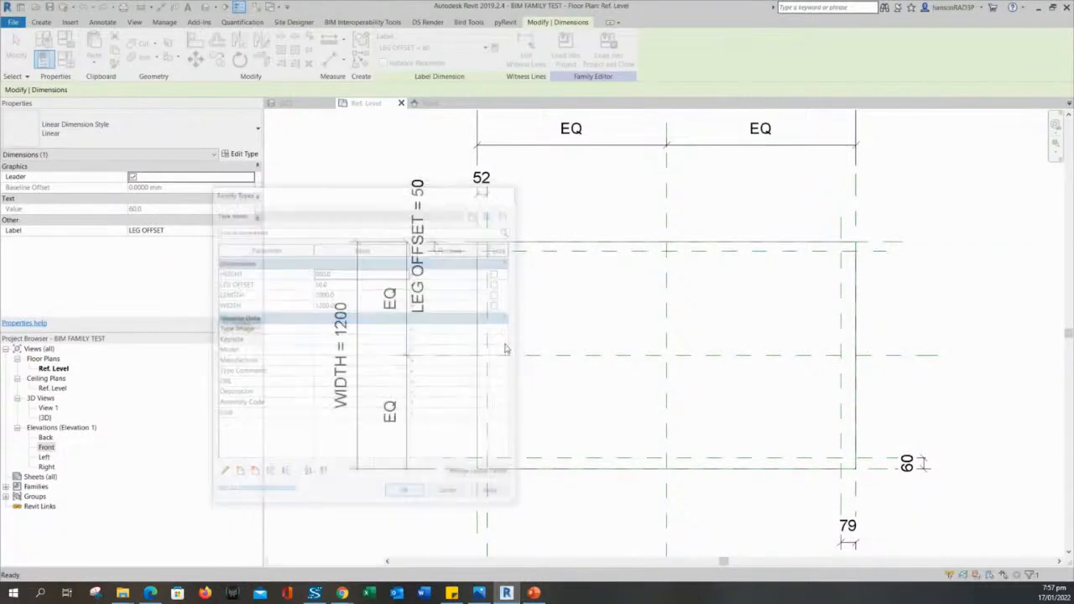
pyautogui.click(538, 312)
pyautogui.moveTo(530, 310); pyautogui.dragTo(538, 328, button='middle')
pyautogui.scroll(1, 481, 318)
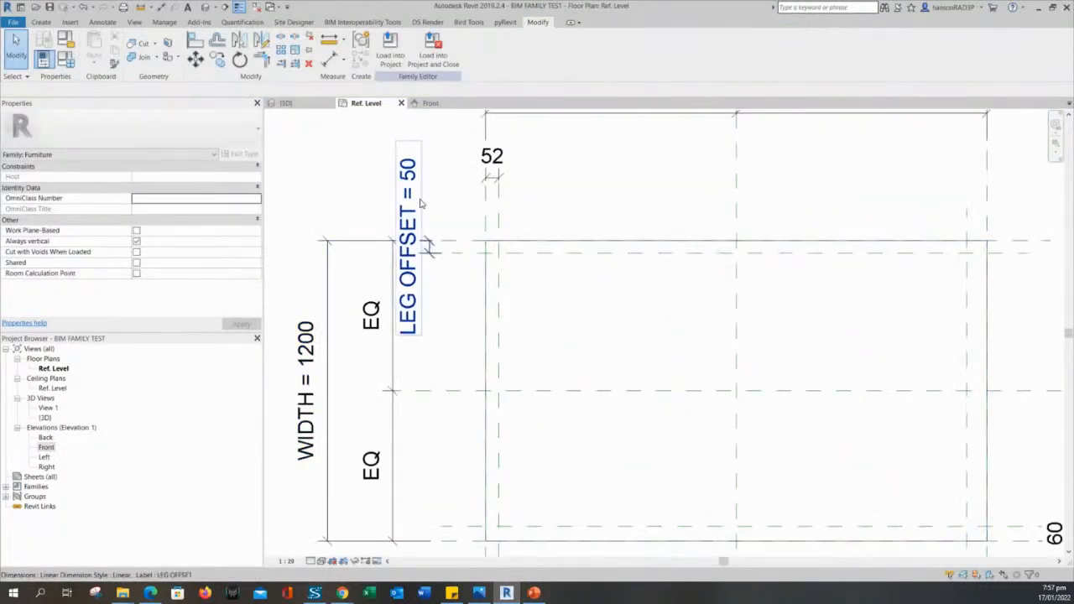
pyautogui.scroll(1, 516, 193)
# Select the 52, 60 and 79 dimensions and label them LEG OFFSET, so each reads 50.
pyautogui.click(490, 173)
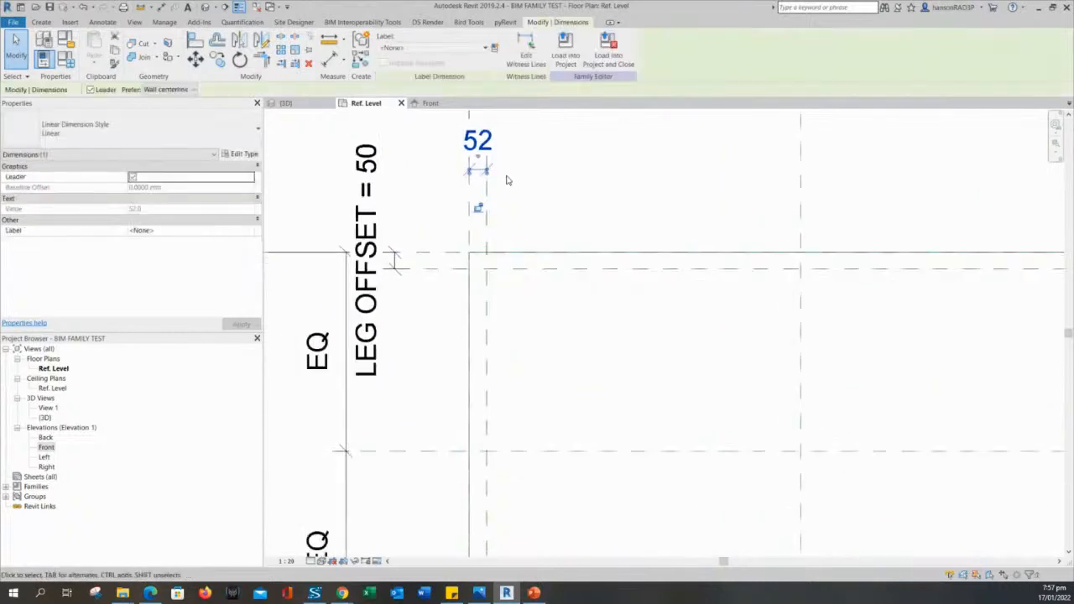
pyautogui.scroll(-3, 506, 180)
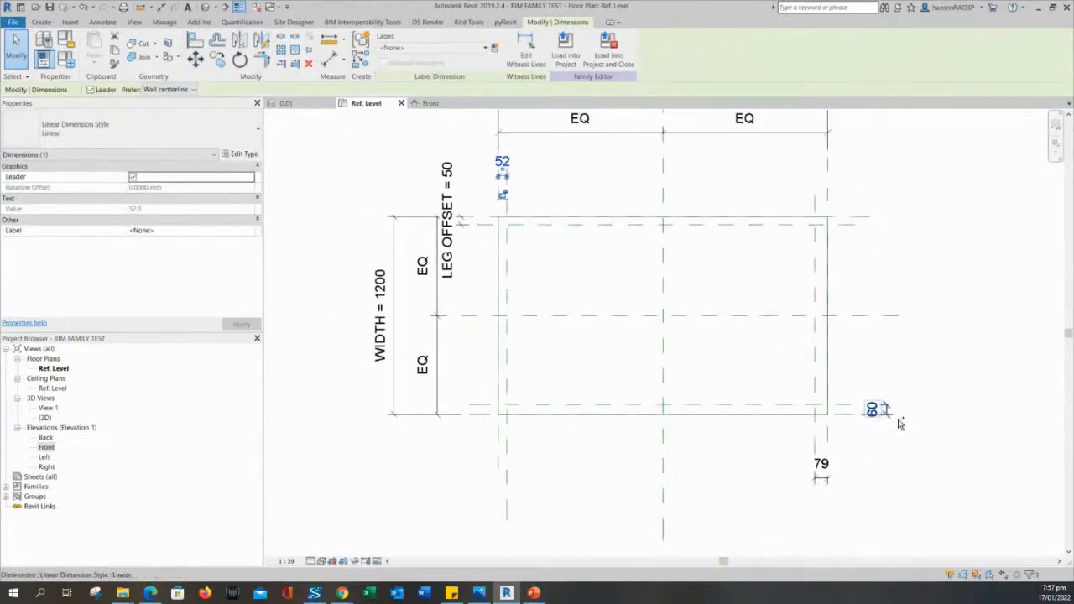
pyautogui.keyDown('ctrl'); pyautogui.click(875, 409); pyautogui.keyUp('ctrl')
pyautogui.keyDown('ctrl'); pyautogui.click(821, 470); pyautogui.keyUp('ctrl')
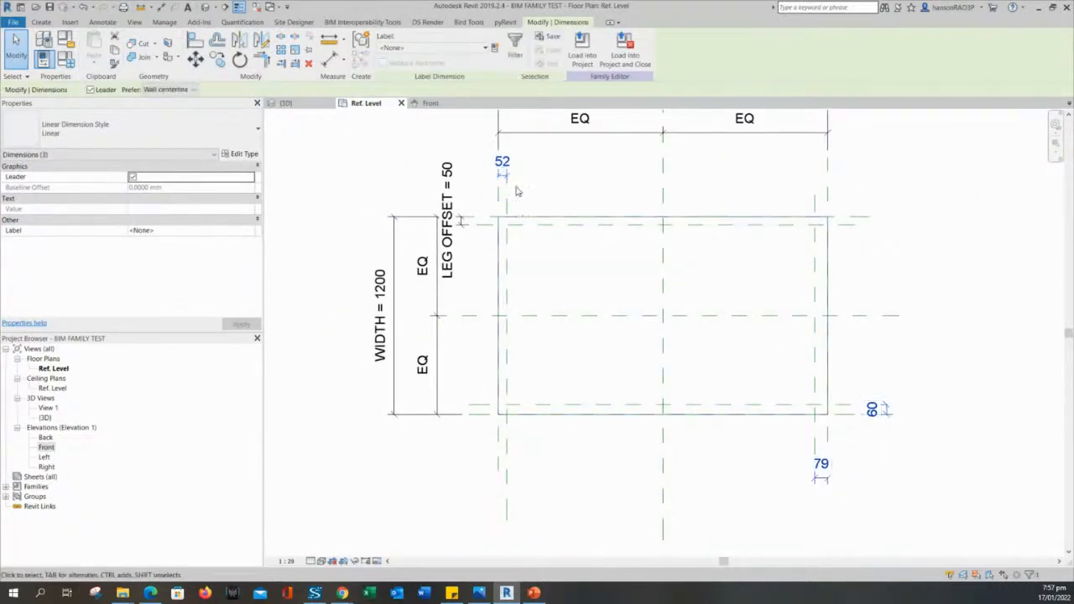
pyautogui.click(418, 49)
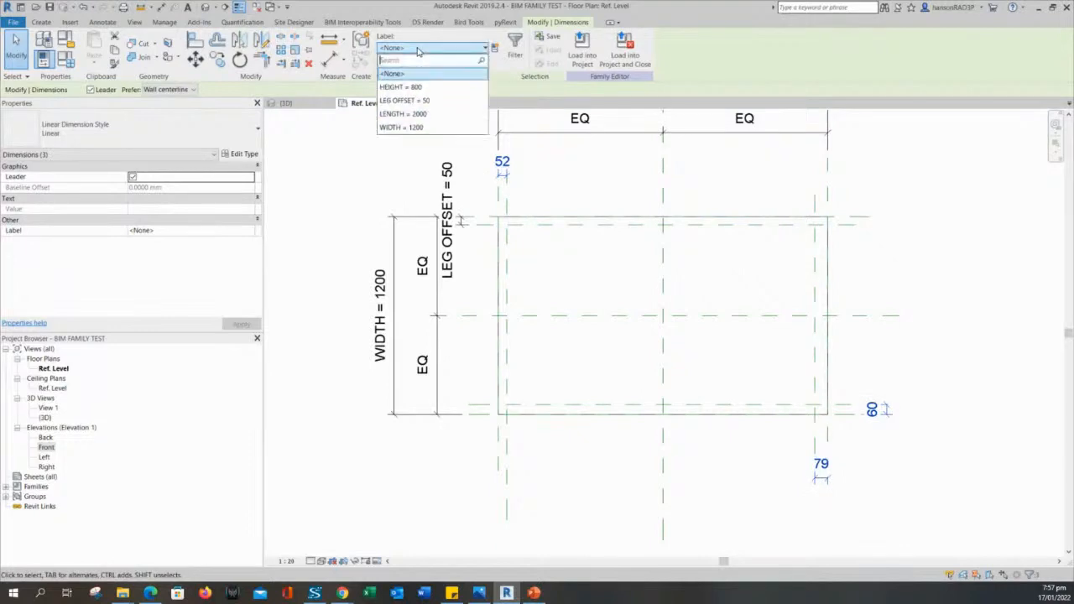
pyautogui.click(406, 101)
pyautogui.click(974, 453)
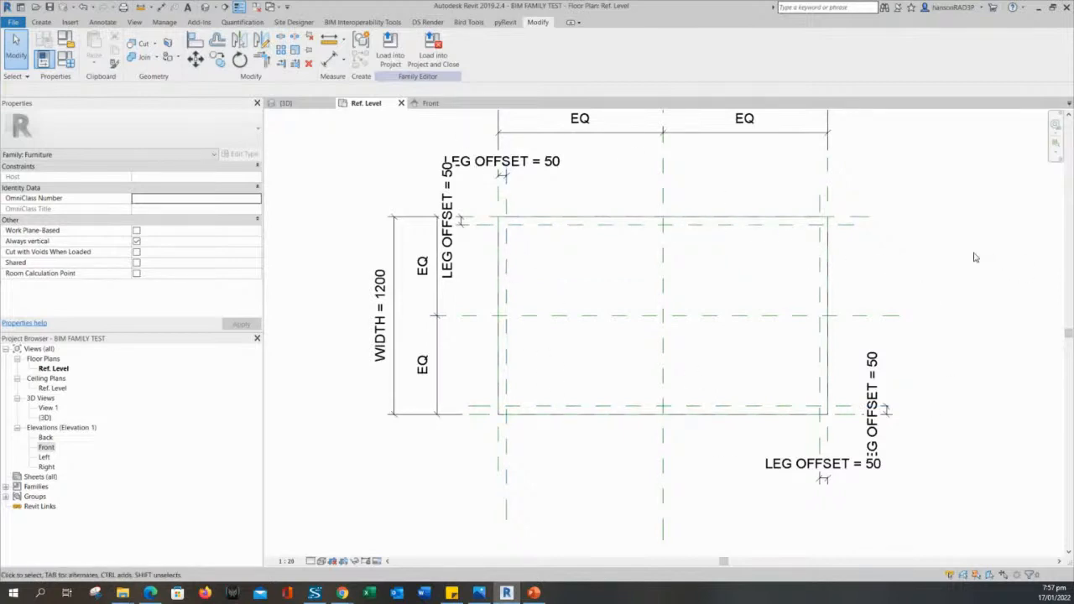
# Set LEG OFFSET to 75 in Family Types, then check the leg reference planes moved inward.
pyautogui.click(66, 58)
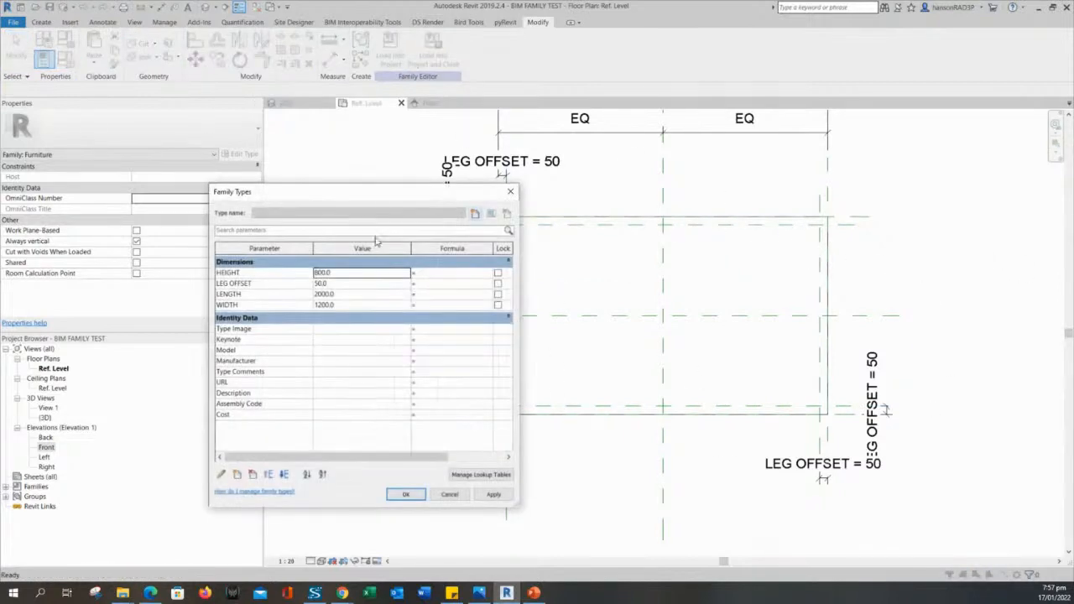
pyautogui.moveTo(372, 193); pyautogui.dragTo(277, 148)
pyautogui.click(260, 239)
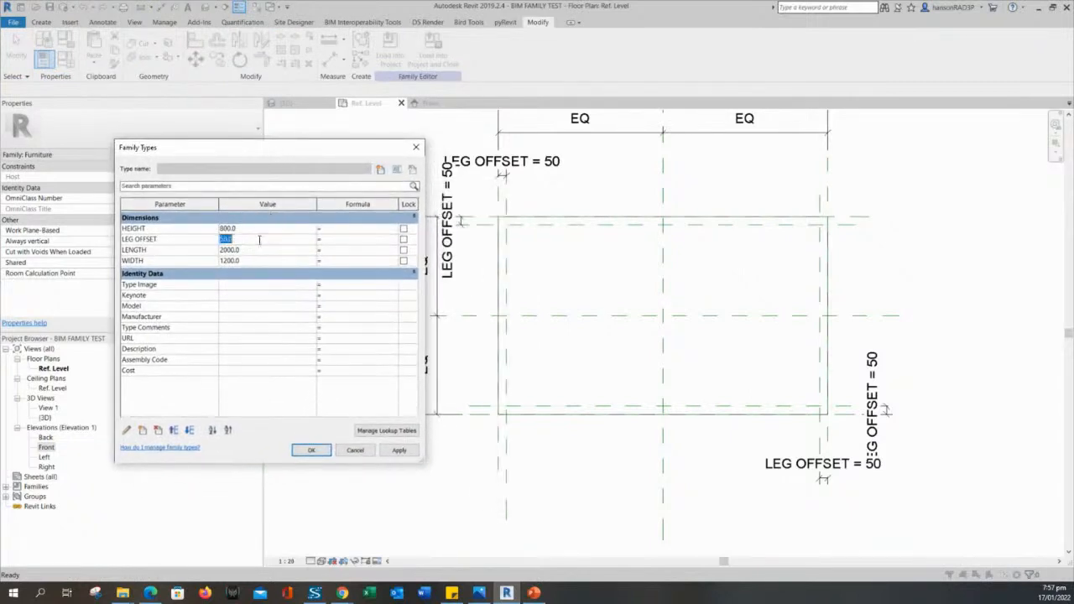
pyautogui.click(396, 453)
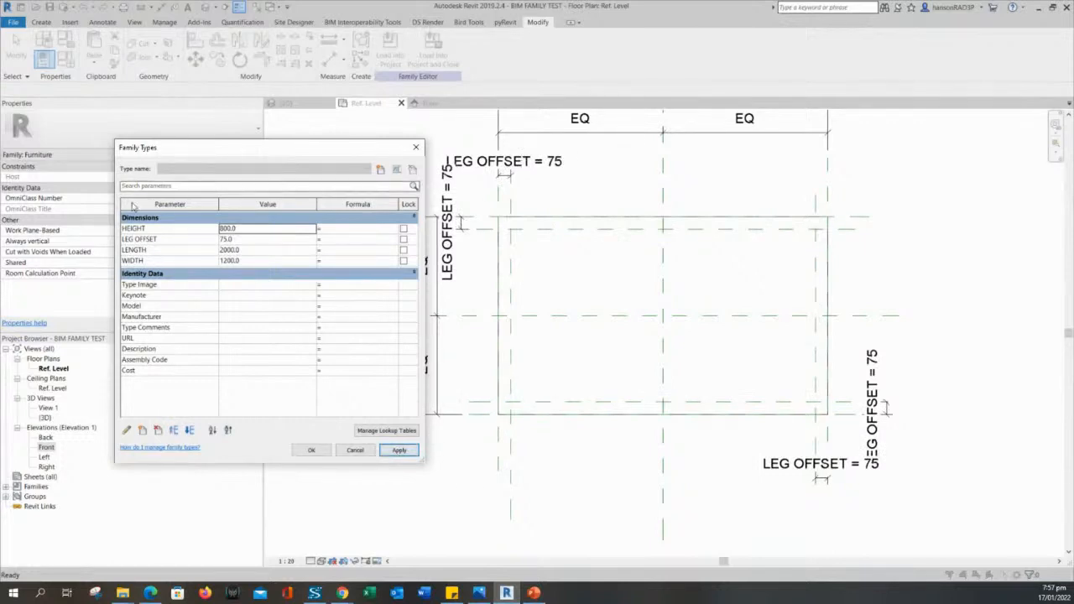
pyautogui.click(309, 451)
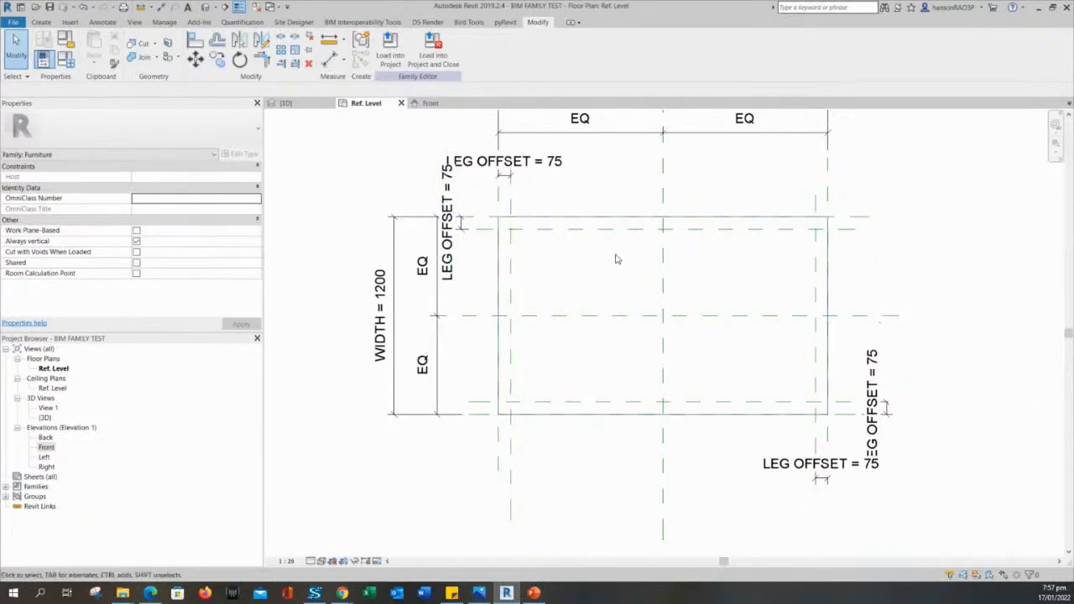
pyautogui.moveTo(596, 272); pyautogui.dragTo(553, 289, button='middle')
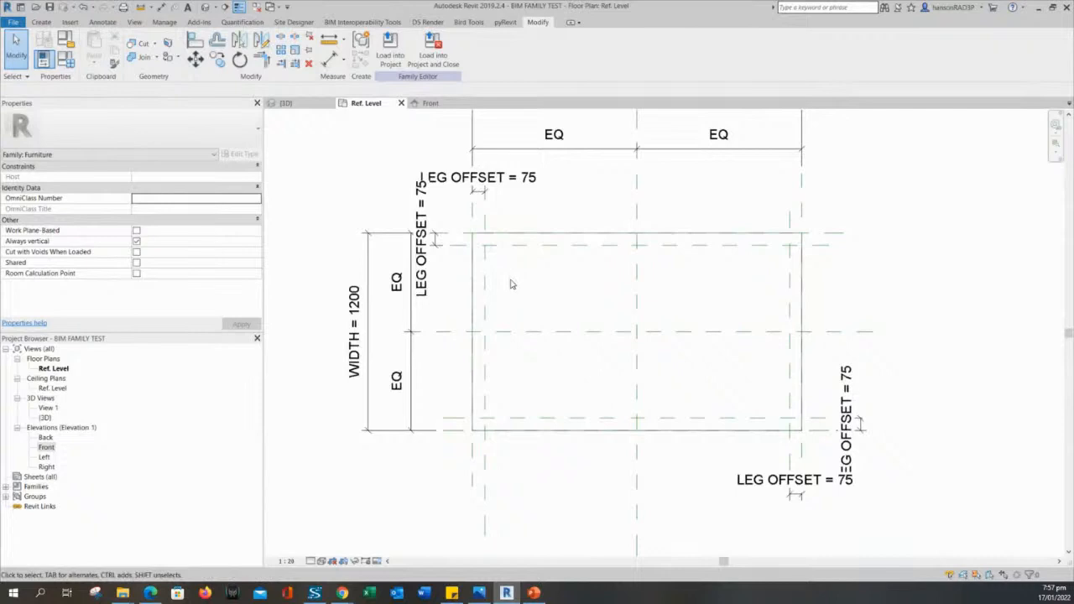
pyautogui.click(485, 282)
pyautogui.click(560, 286)
pyautogui.moveTo(576, 288)
pyautogui.mouseDown(button='middle')
pyautogui.moveTo(565, 267)
pyautogui.moveTo(580, 288)
pyautogui.mouseUp(button='middle')
pyautogui.scroll(-1, 564, 264)
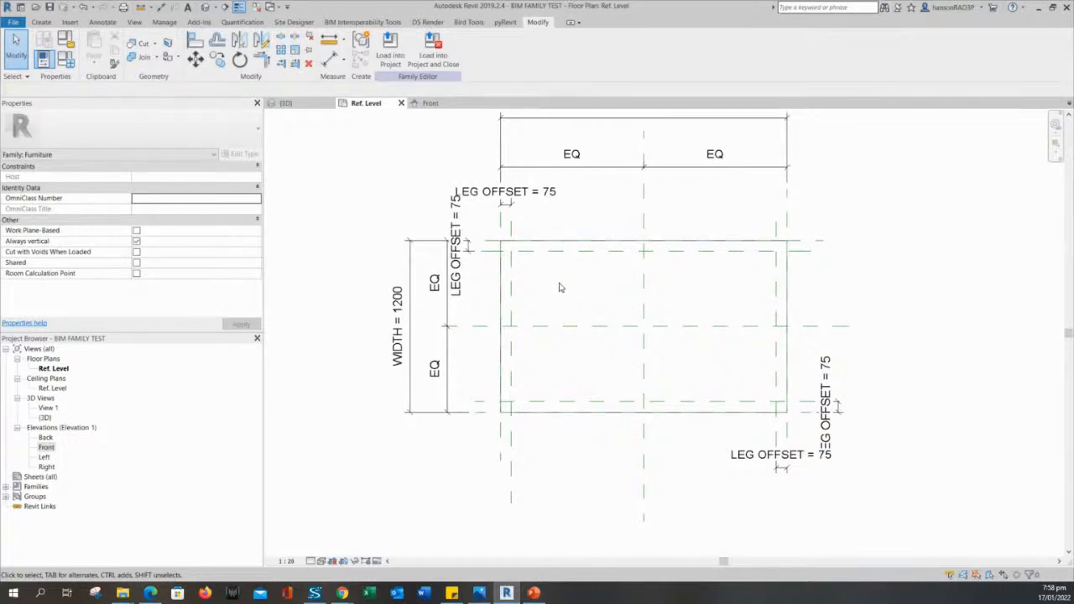
pyautogui.moveTo(560, 288); pyautogui.dragTo(566, 312, button='middle')
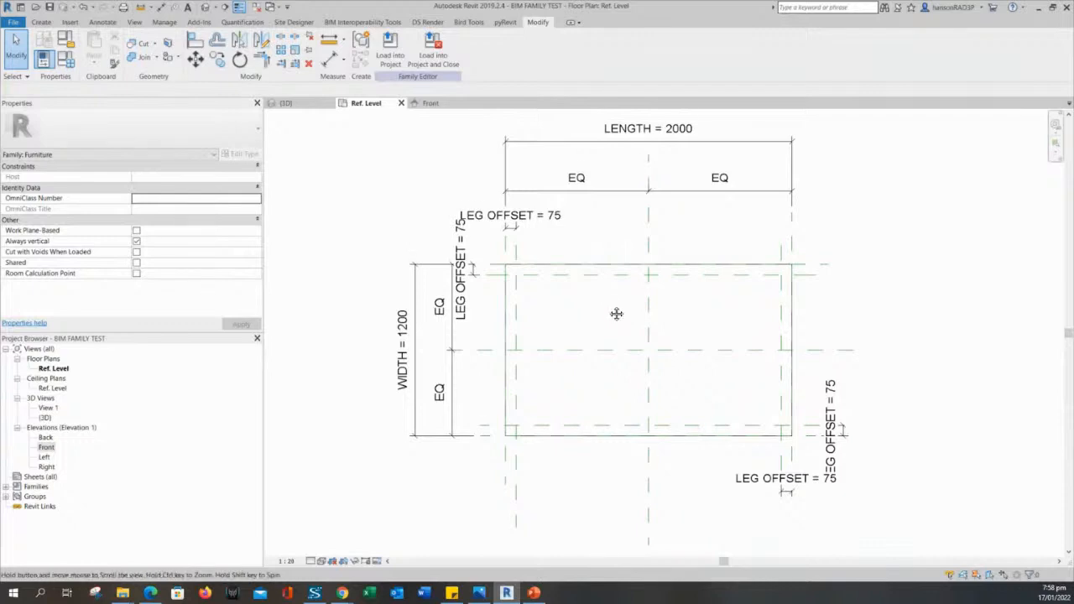
pyautogui.moveTo(618, 312); pyautogui.dragTo(616, 305, button='middle')
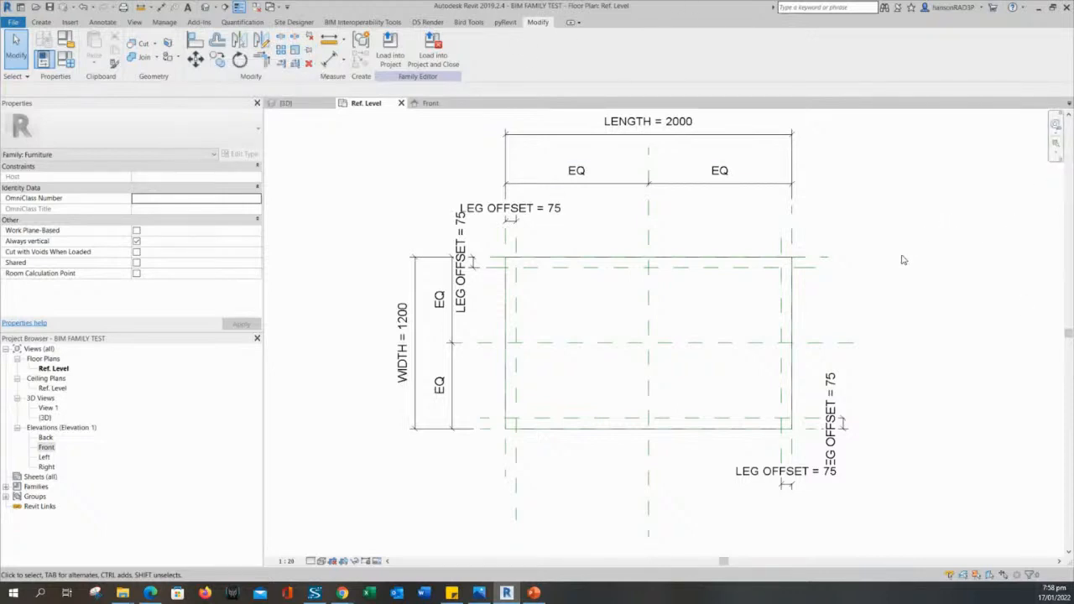
pyautogui.moveTo(875, 279); pyautogui.dragTo(884, 281, button='middle')
pyautogui.moveTo(551, 310); pyautogui.dragTo(556, 311, button='middle')
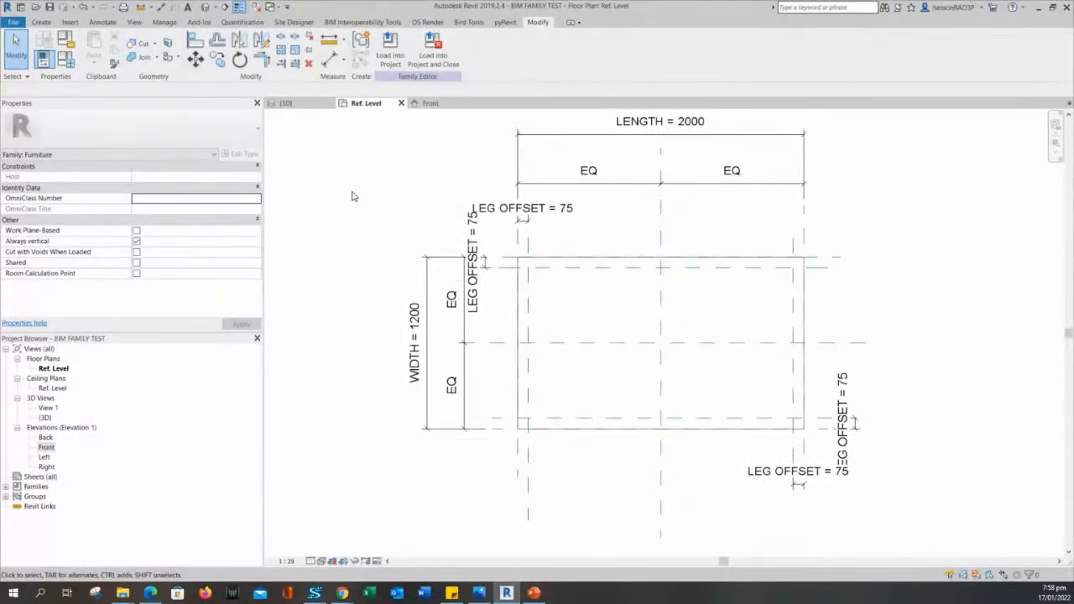
pyautogui.moveTo(597, 303); pyautogui.dragTo(578, 295, button='middle')
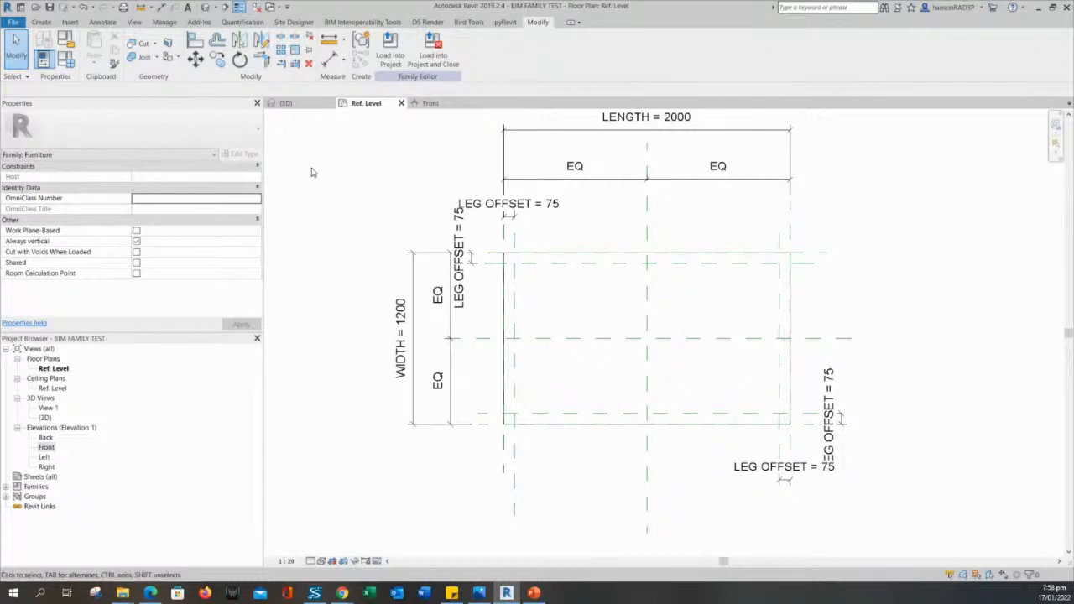
pyautogui.scroll(2, 551, 321)
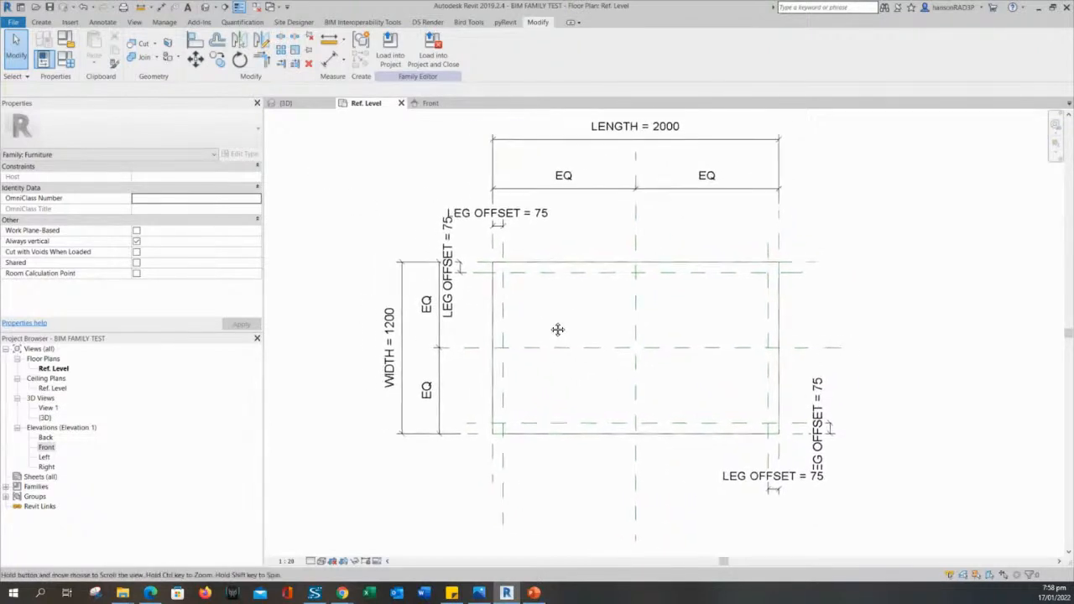
pyautogui.moveTo(551, 320); pyautogui.dragTo(566, 333, button='middle')
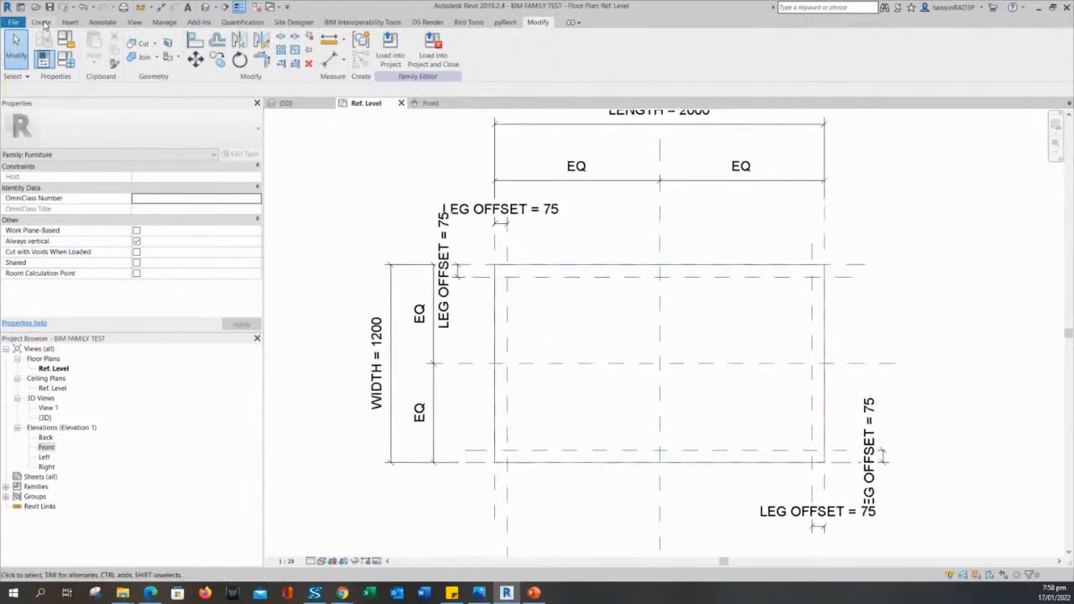
# Draw a vertical and a horizontal leg reference plane near the box's top-left corner.
pyautogui.click(42, 23)
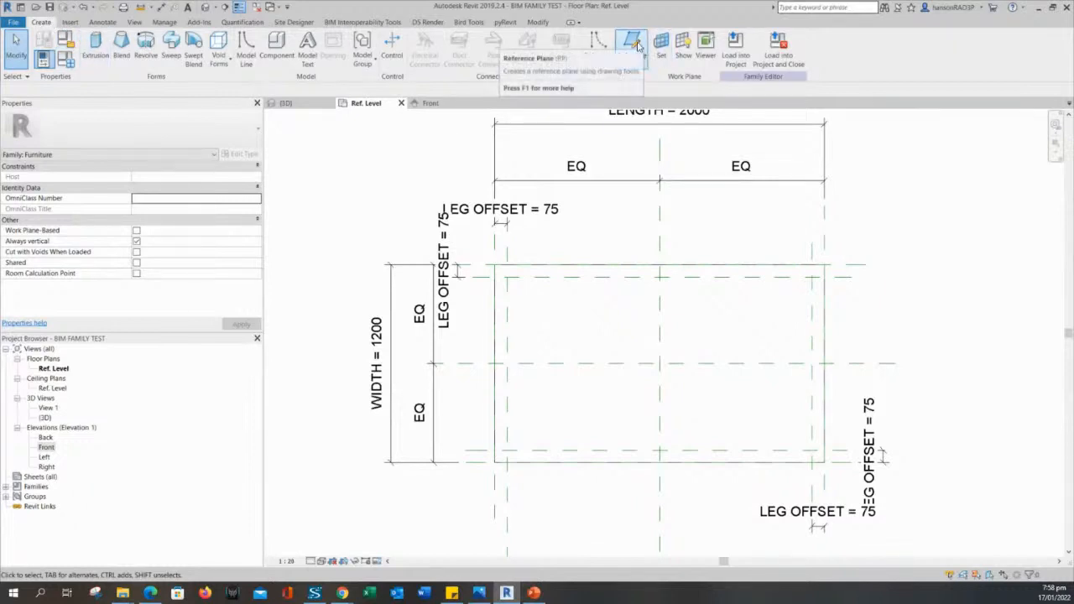
pyautogui.click(635, 46)
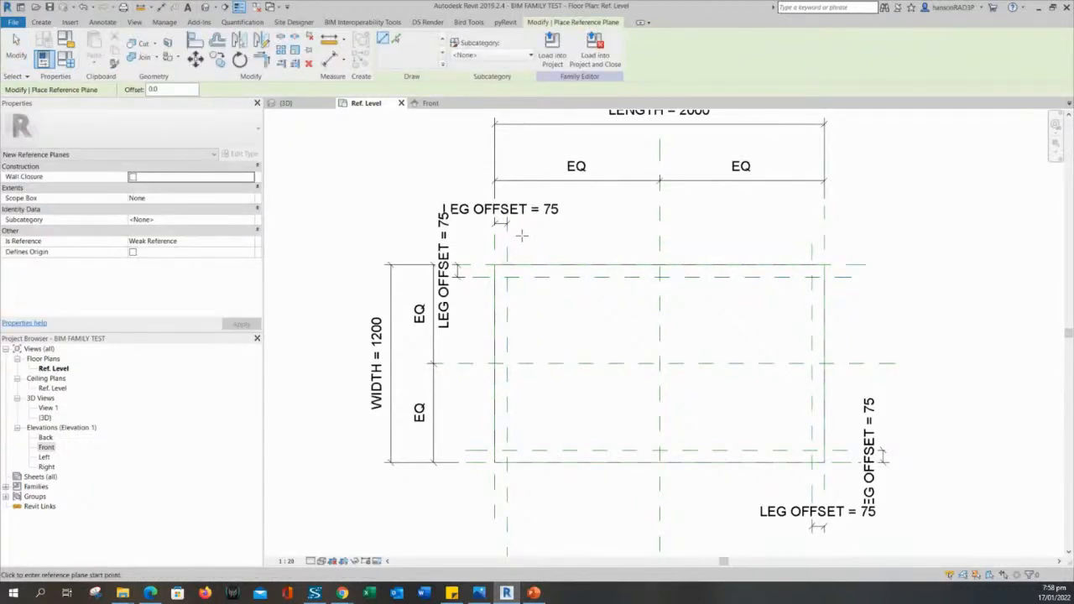
pyautogui.click(522, 235)
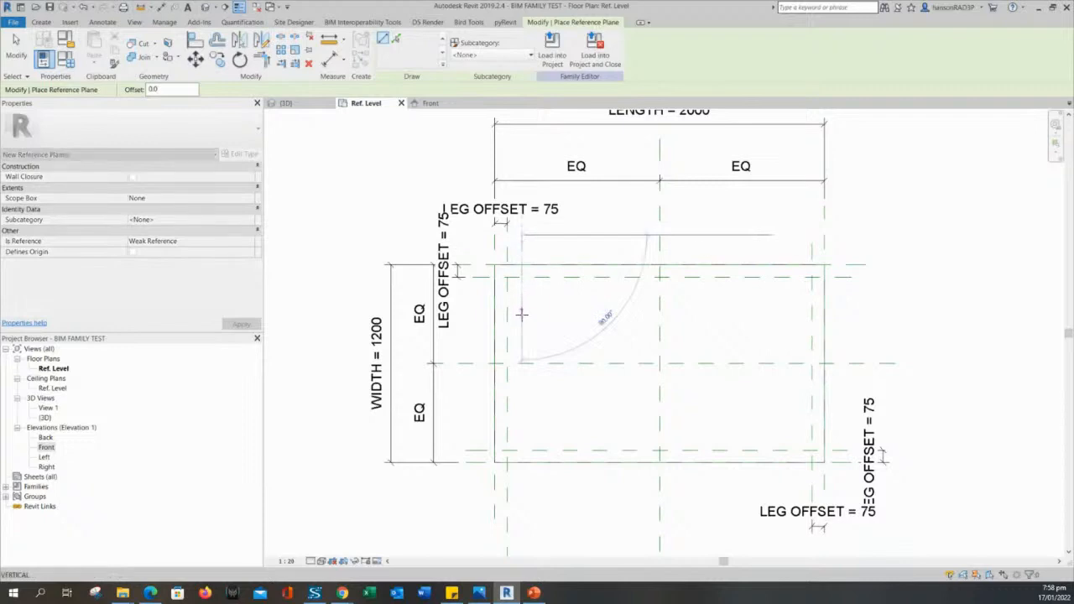
pyautogui.click(524, 487)
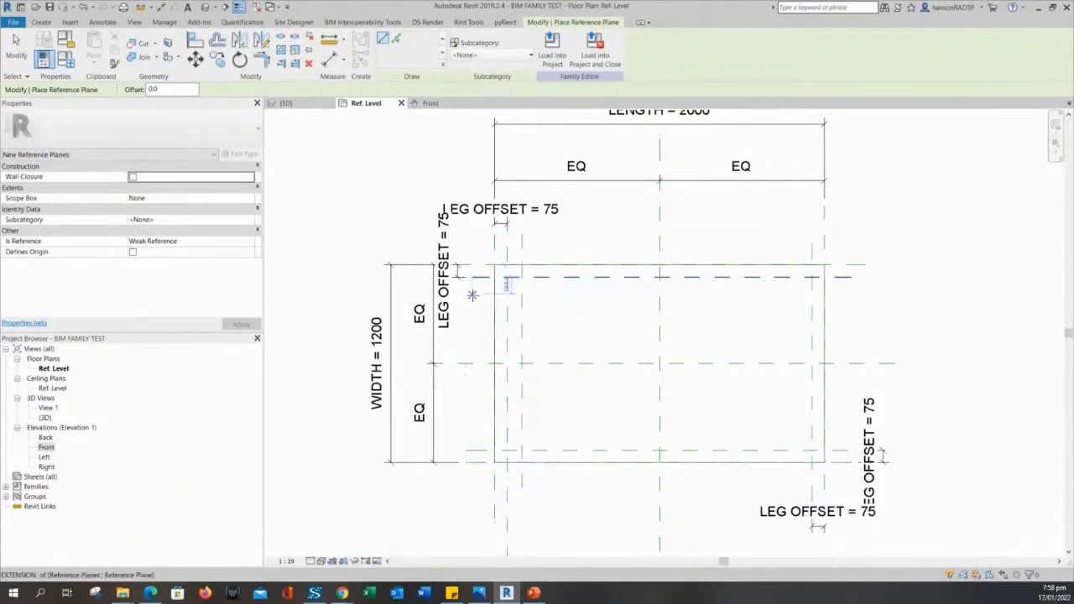
pyautogui.click(470, 293)
pyautogui.click(878, 292)
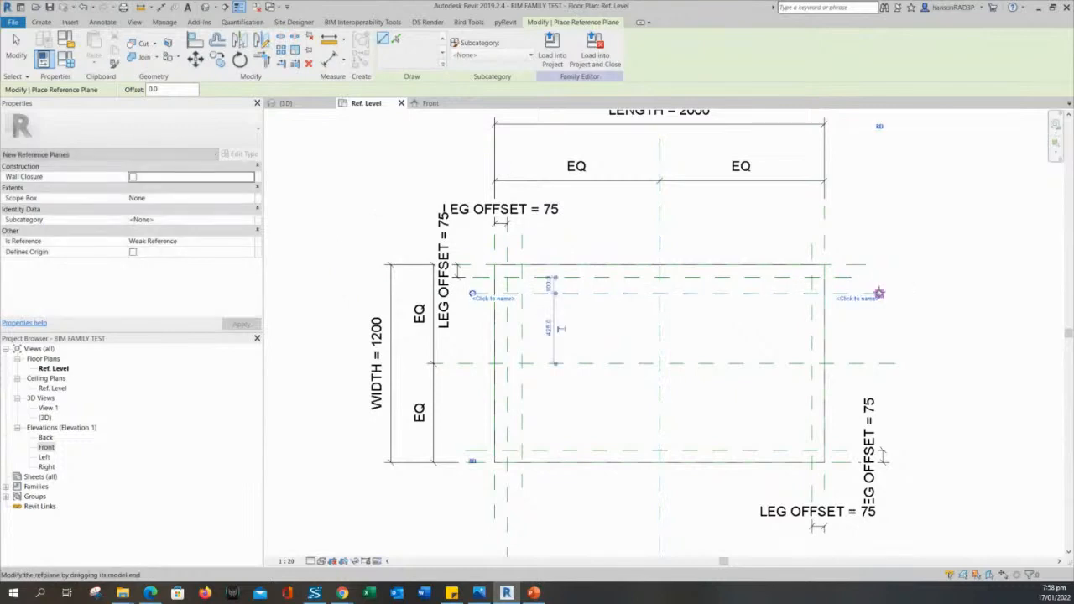
# Draw a vertical plane near the right side and a horizontal plane near the lower edge.
pyautogui.click(788, 235)
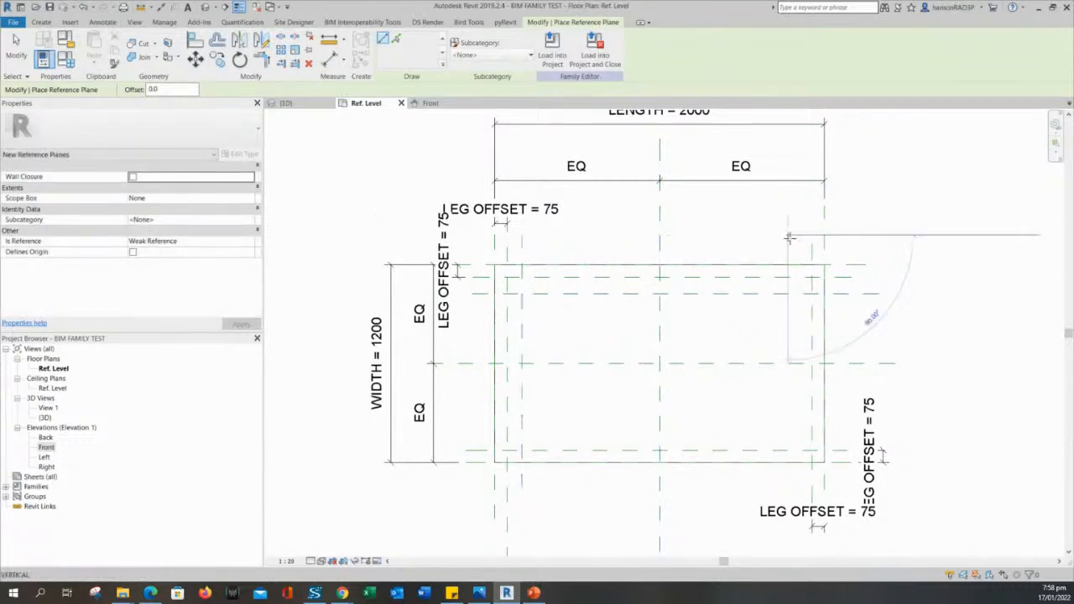
pyautogui.click(792, 495)
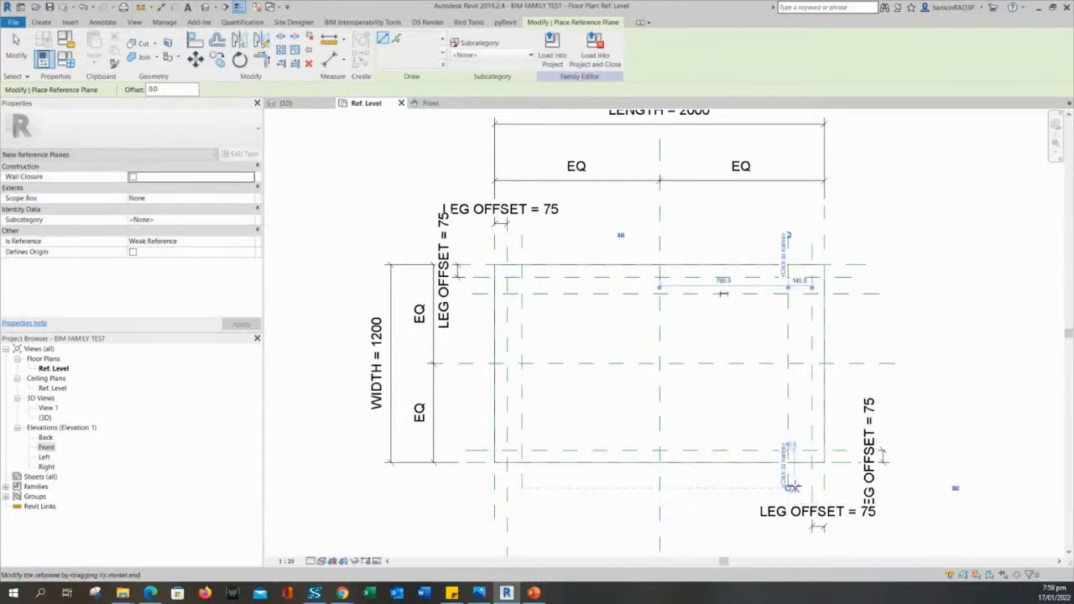
pyautogui.click(845, 429)
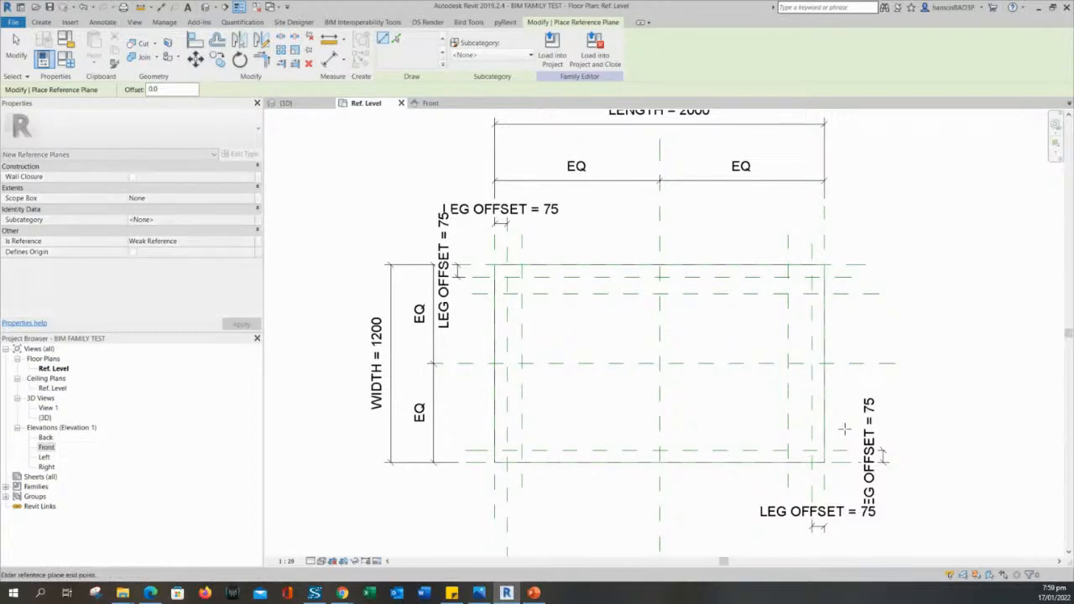
pyautogui.click(460, 428)
pyautogui.scroll(4, 508, 444)
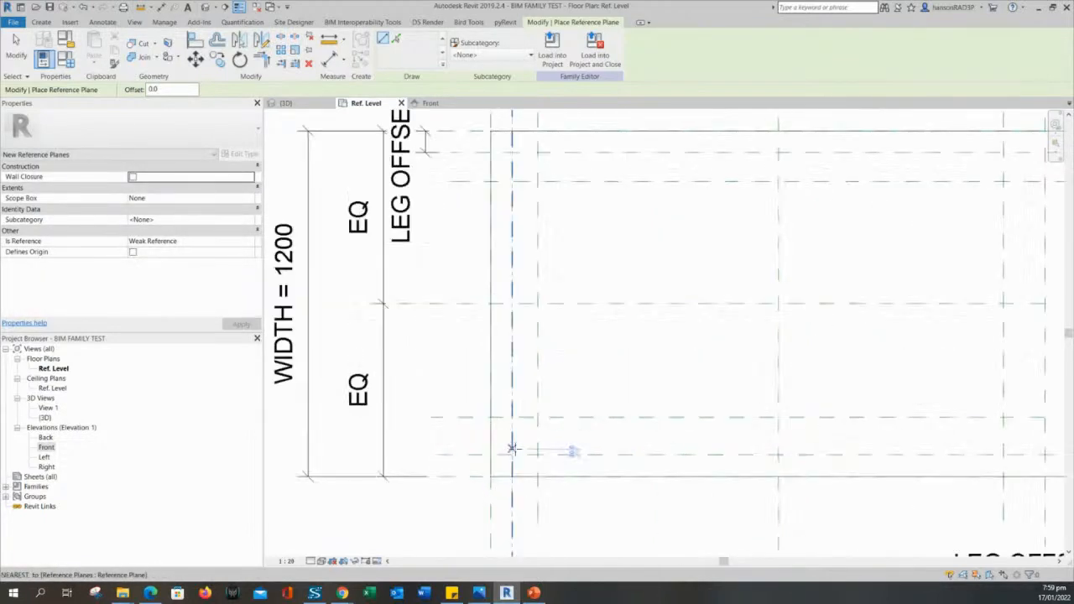
pyautogui.press('Escape')
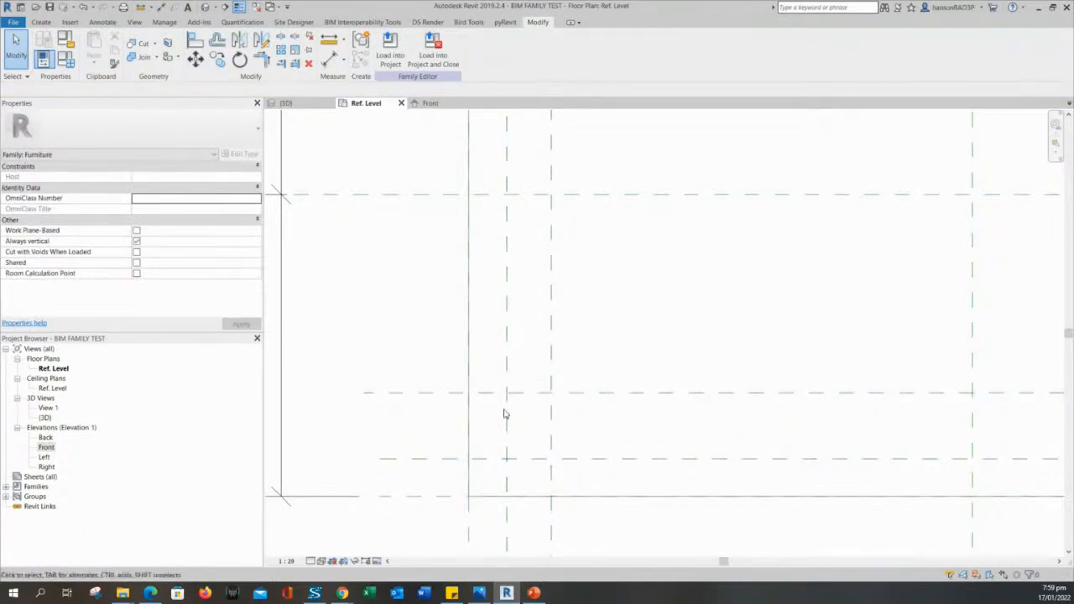
pyautogui.scroll(-3, 540, 419)
pyautogui.scroll(1, 570, 389)
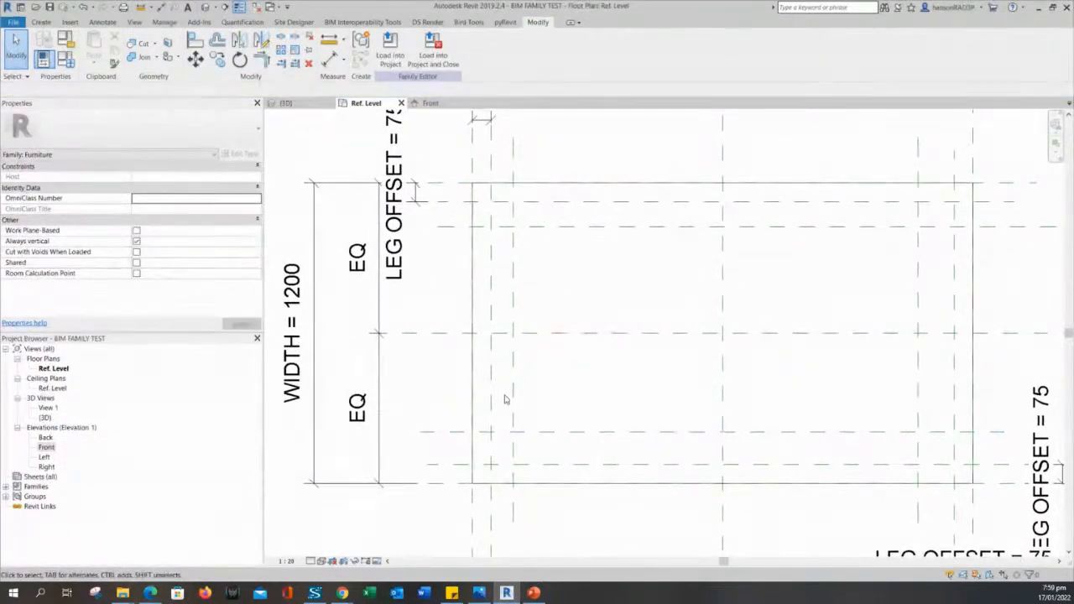
pyautogui.scroll(2, 564, 391)
pyautogui.scroll(-4, 563, 391)
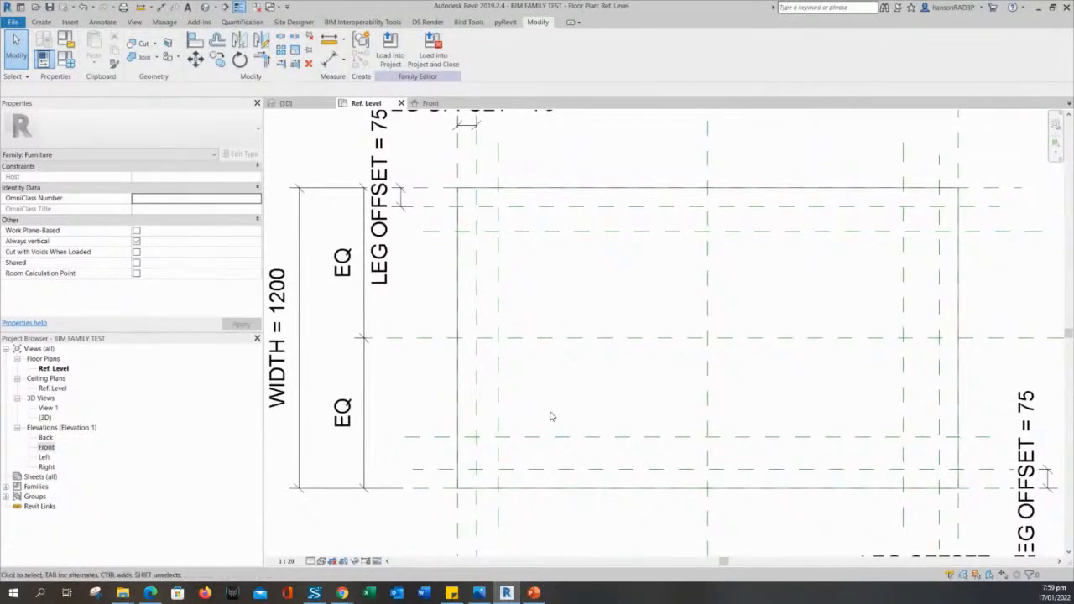
pyautogui.moveTo(552, 416); pyautogui.dragTo(542, 420, button='middle')
pyautogui.moveTo(555, 308); pyautogui.dragTo(578, 324, button='middle')
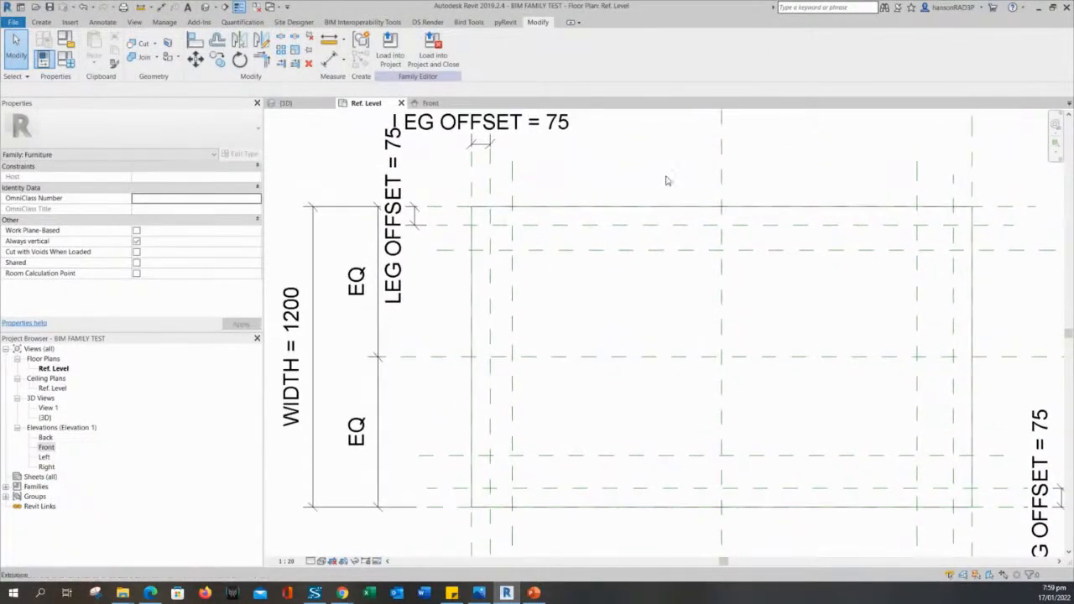
pyautogui.scroll(-1, 625, 228)
pyautogui.moveTo(563, 285); pyautogui.dragTo(565, 320, button='middle')
pyautogui.scroll(-2, 559, 323)
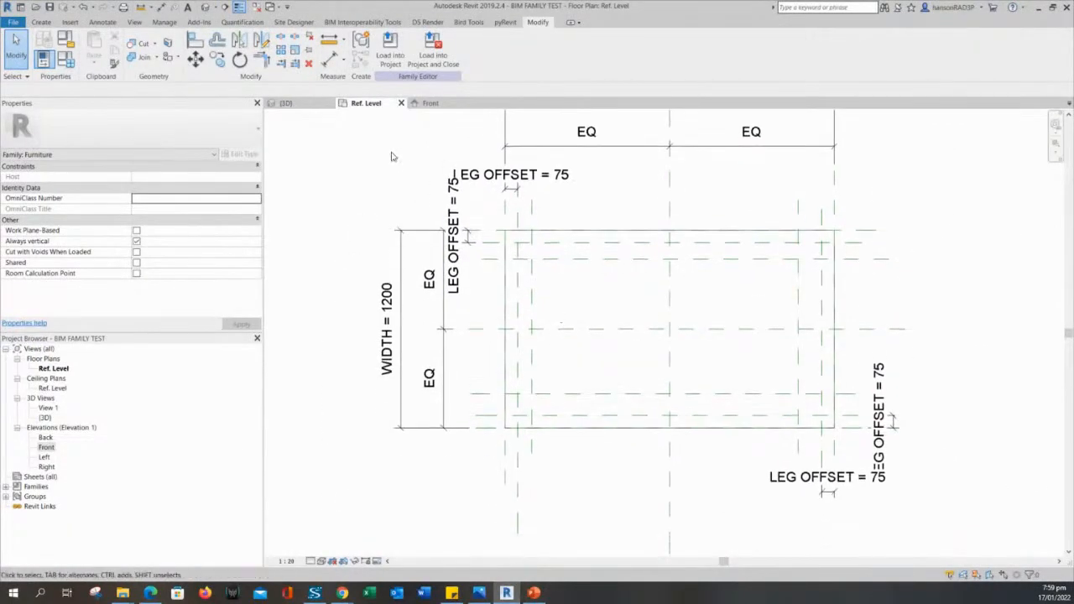
pyautogui.moveTo(565, 362); pyautogui.dragTo(559, 335, button='middle')
pyautogui.scroll(1, 566, 411)
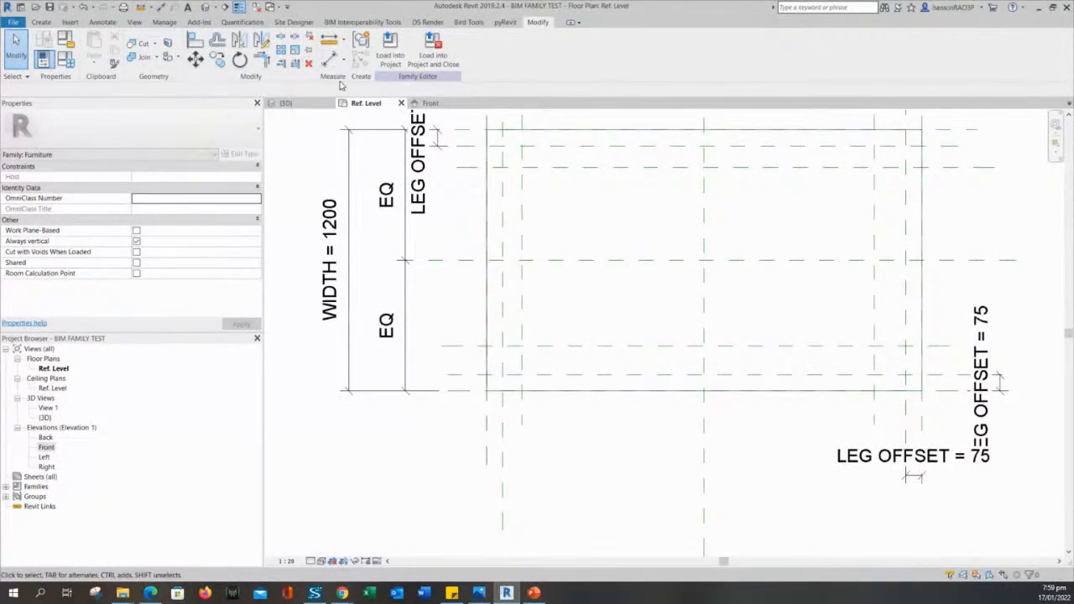
# Dimension the 100 gap between the top-left leg's two horizontal reference planes.
pyautogui.click(331, 60)
pyautogui.scroll(-1, 588, 466)
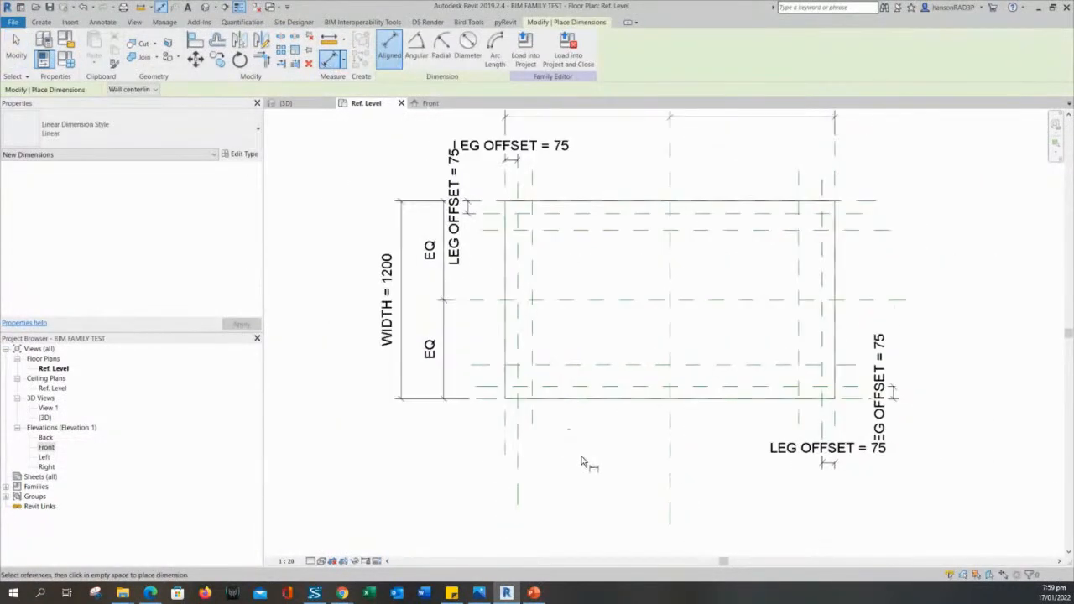
pyautogui.moveTo(588, 467); pyautogui.dragTo(573, 448, button='middle')
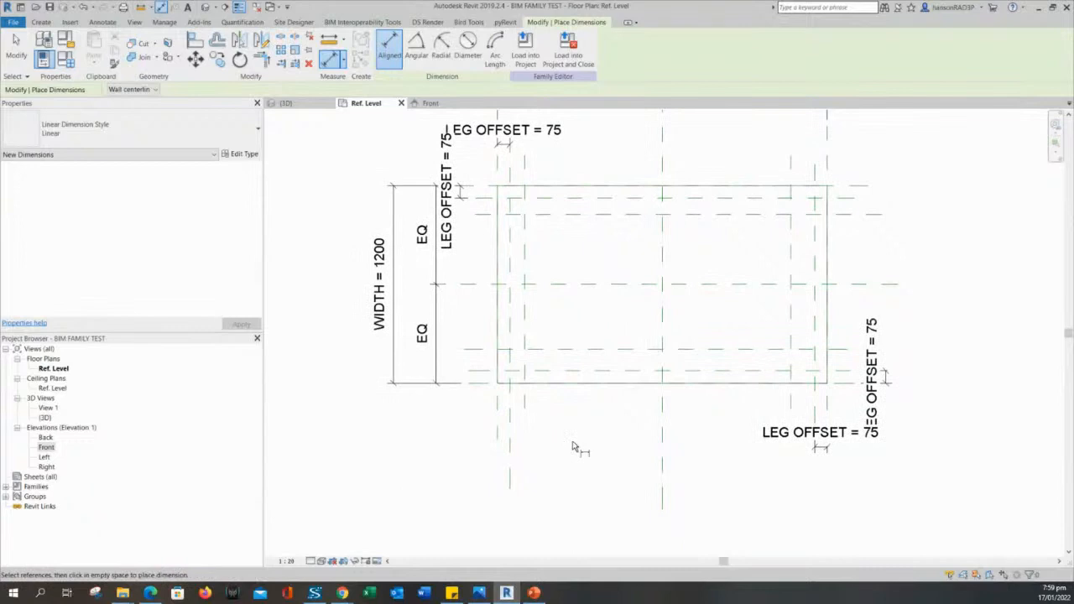
pyautogui.moveTo(573, 448); pyautogui.dragTo(576, 476, button='middle')
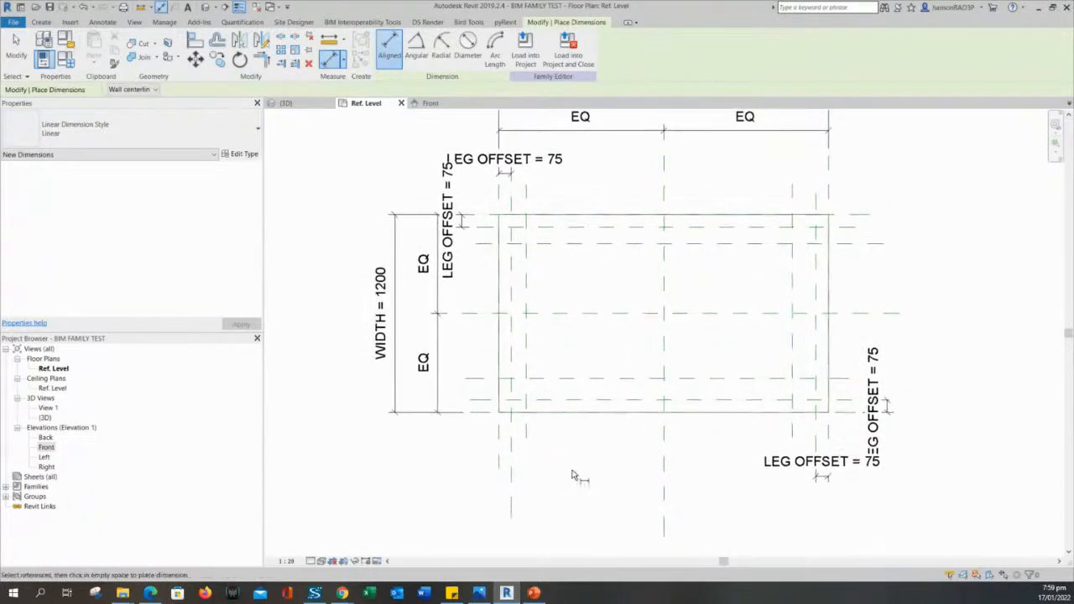
pyautogui.scroll(1, 579, 282)
pyautogui.moveTo(577, 271); pyautogui.dragTo(573, 308, button='middle')
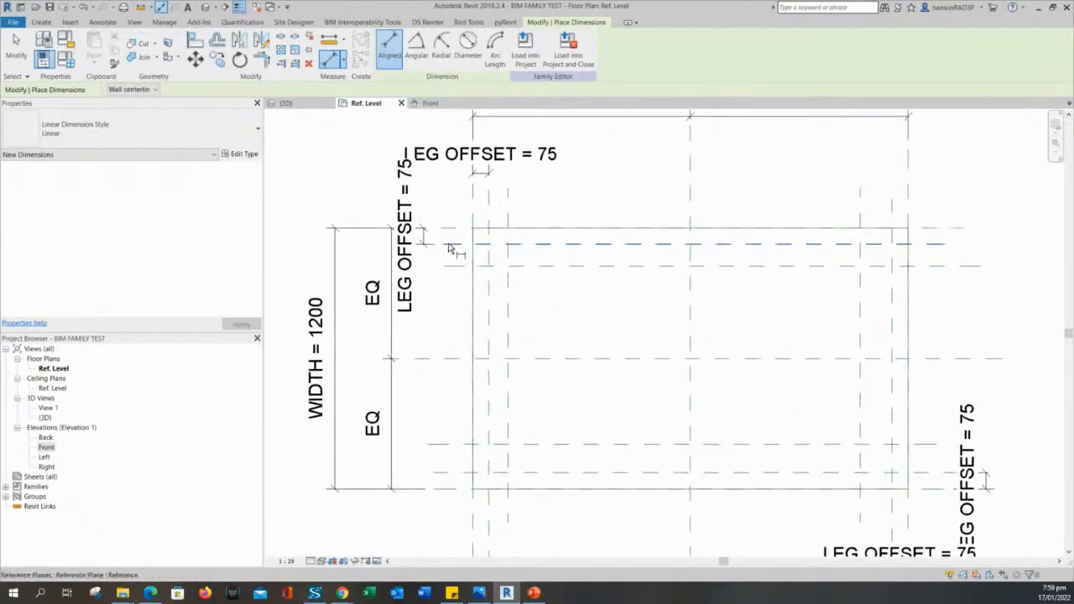
pyautogui.scroll(2, 445, 234)
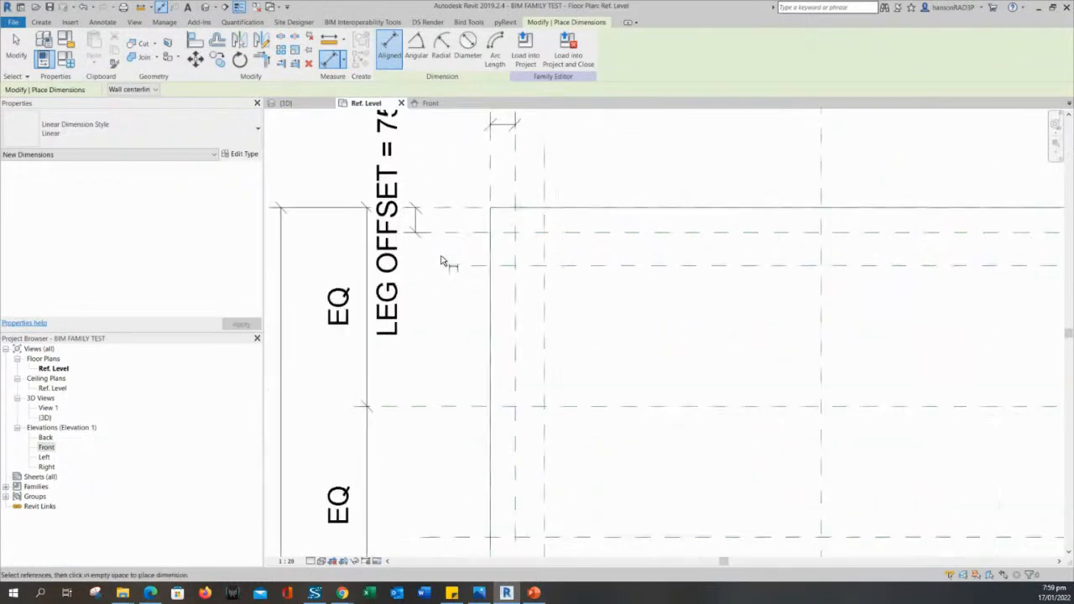
pyautogui.scroll(-1, 445, 234)
pyautogui.scroll(1, 537, 292)
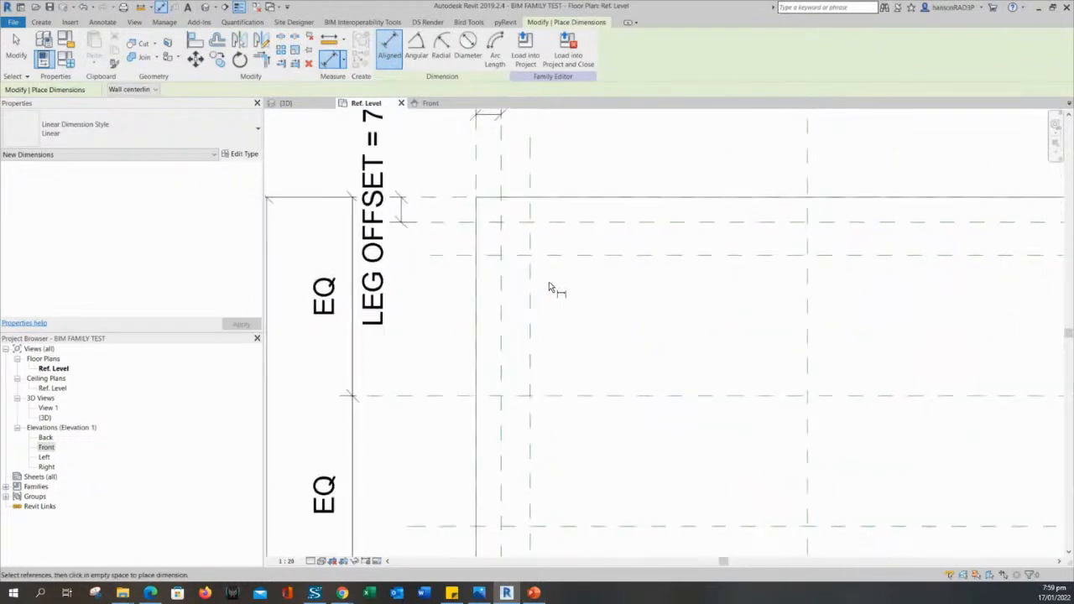
pyautogui.moveTo(587, 304); pyautogui.dragTo(594, 345, button='middle')
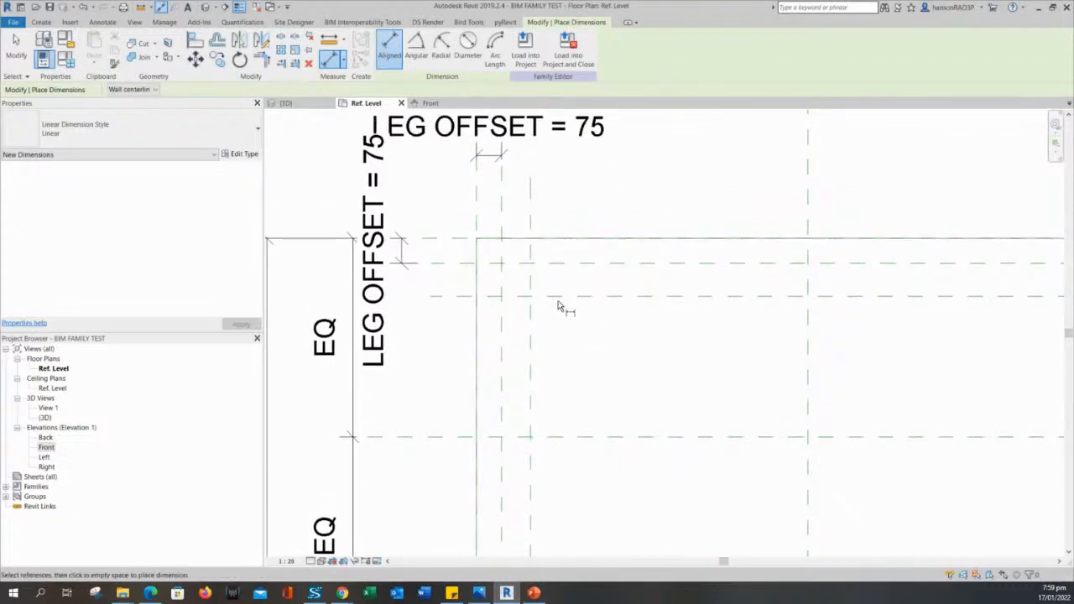
pyautogui.scroll(-1, 470, 277)
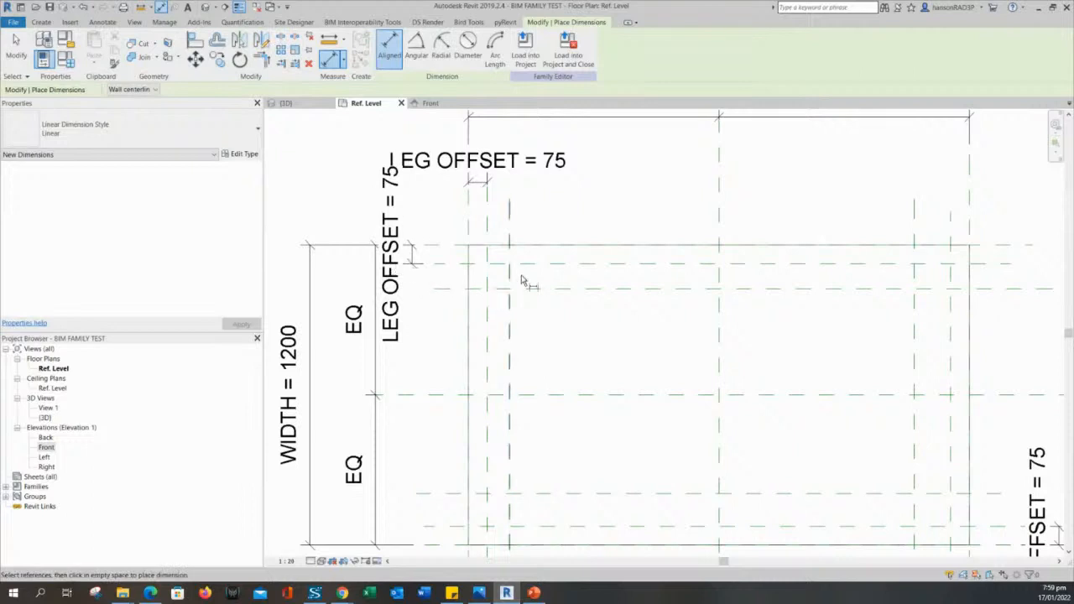
pyautogui.scroll(2, 537, 283)
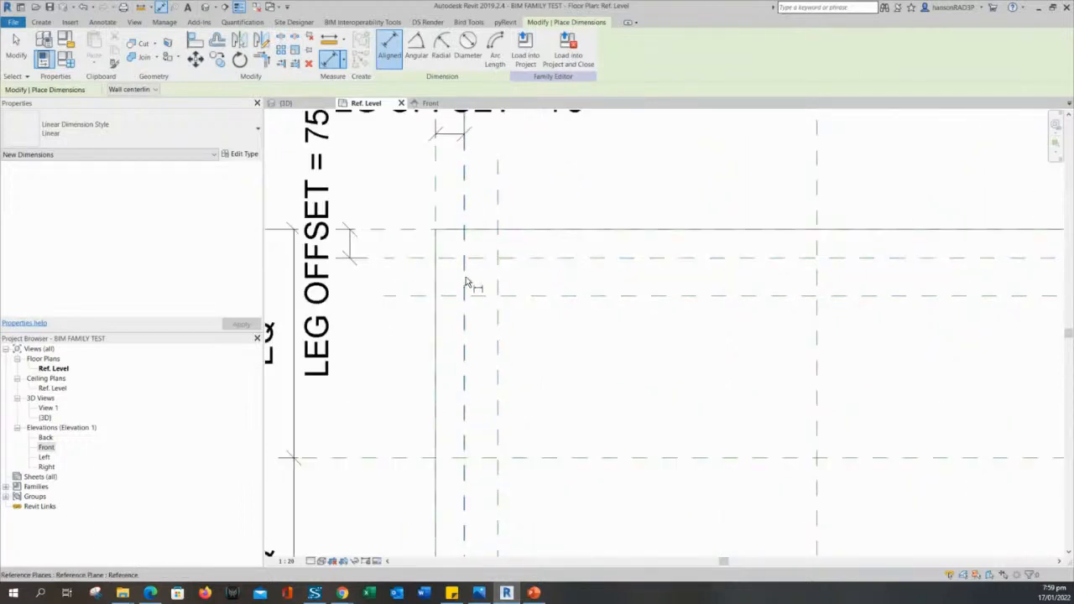
pyautogui.click(546, 262)
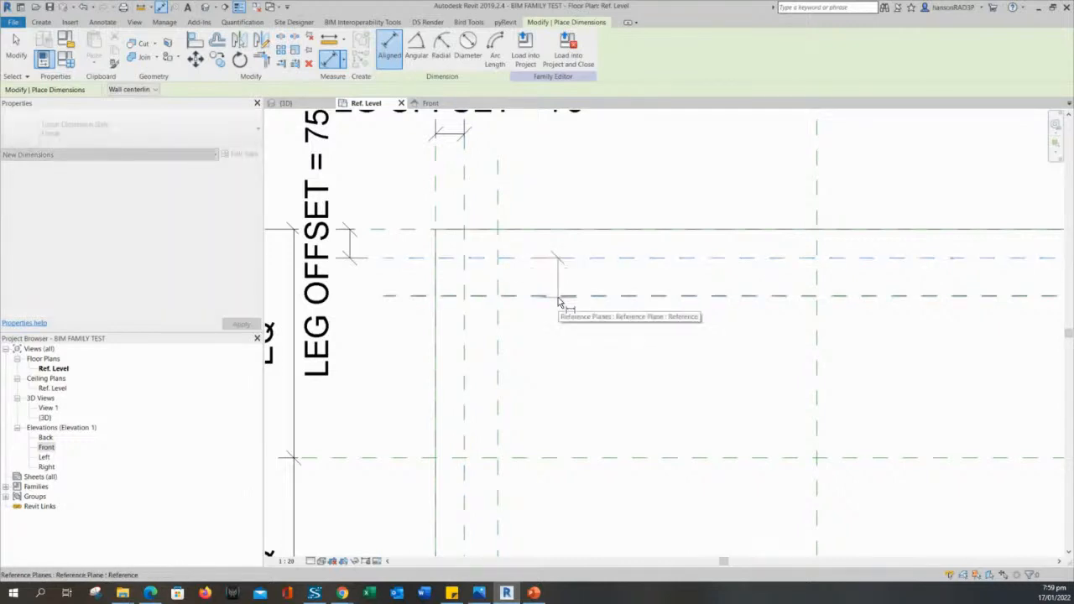
pyautogui.click(559, 297)
pyautogui.scroll(-2, 540, 310)
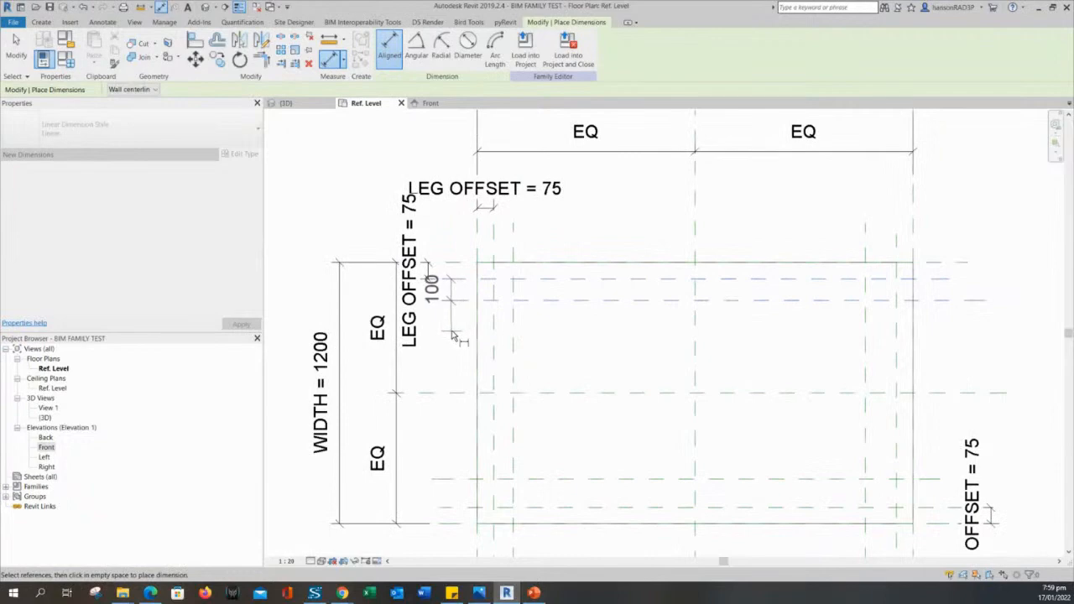
pyautogui.click(451, 336)
pyautogui.scroll(2, 564, 338)
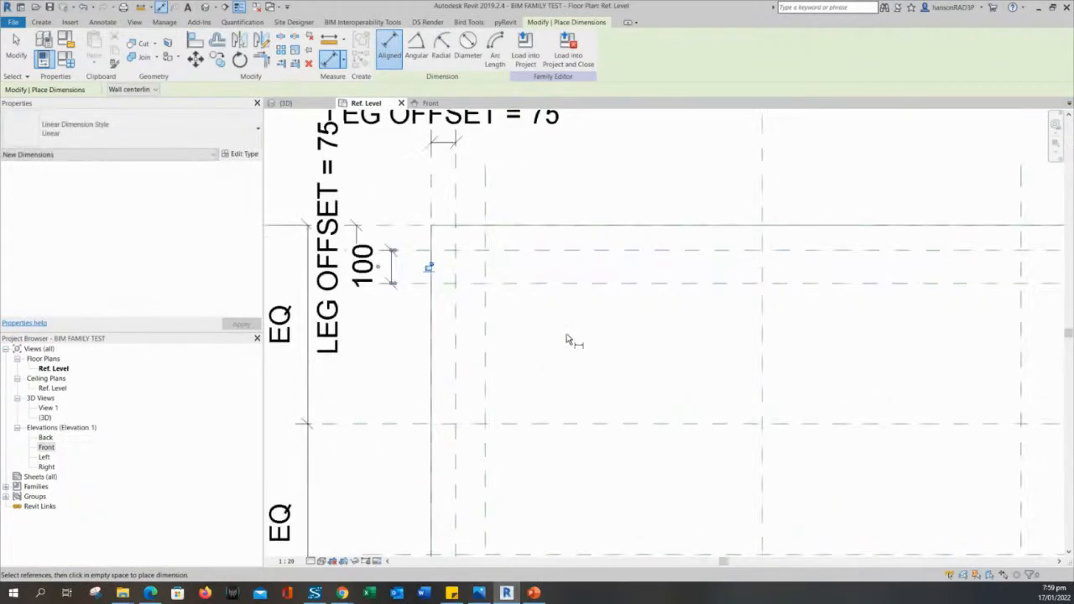
# Dimension the 88 gap between the leg's two vertical reference planes.
pyautogui.click(456, 315)
pyautogui.click(486, 322)
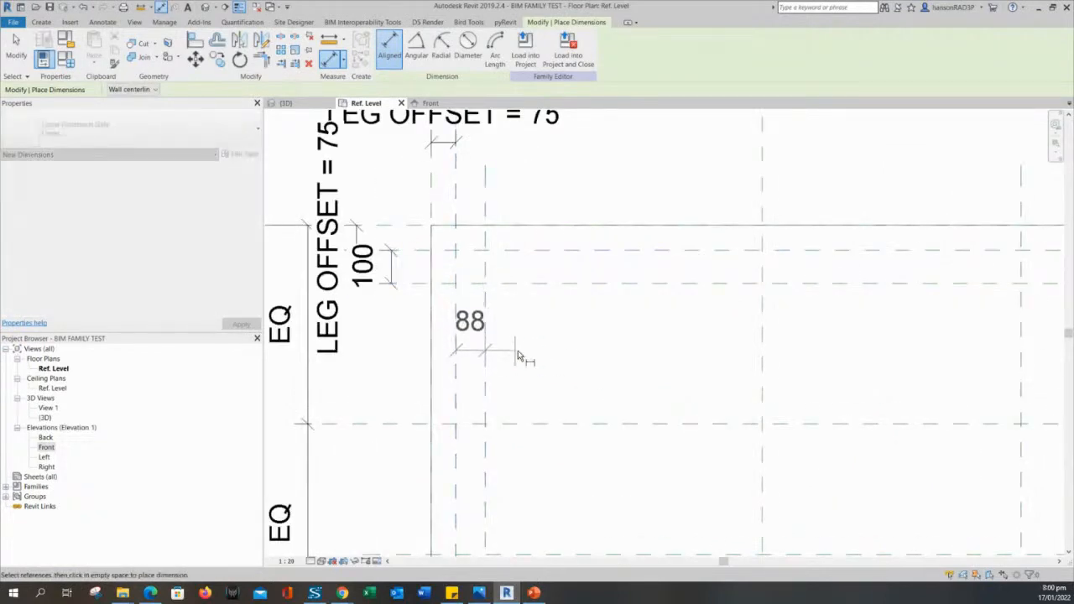
pyautogui.click(594, 179)
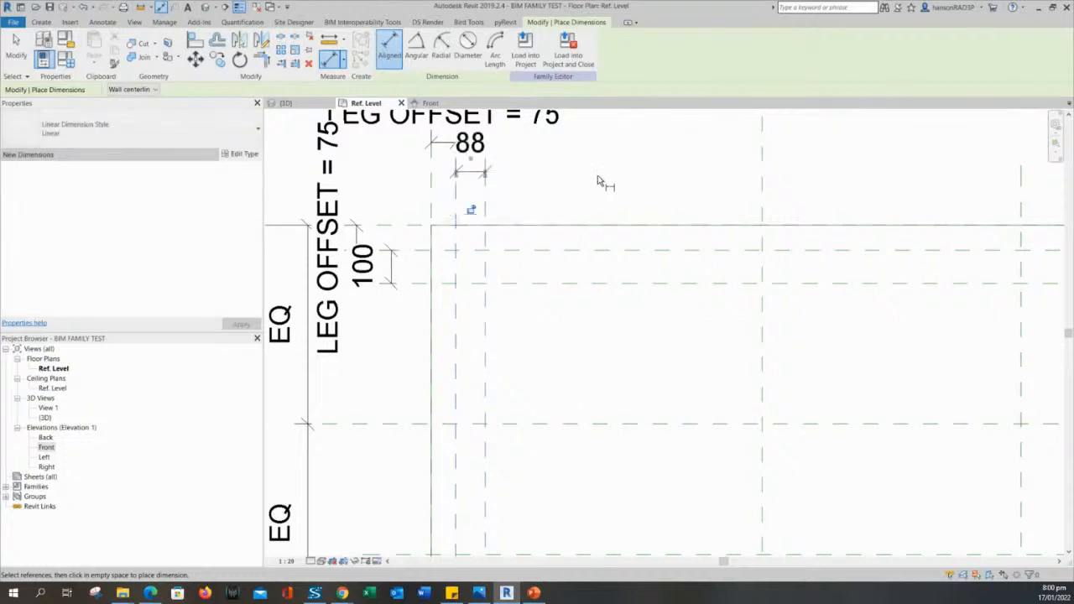
pyautogui.scroll(-1, 669, 202)
pyautogui.scroll(2, 676, 205)
# Exit Aligned Dimension and pan around the plan to review the EQ labels and leg dimensions.
pyautogui.press('Escape')
pyautogui.press('Escape')
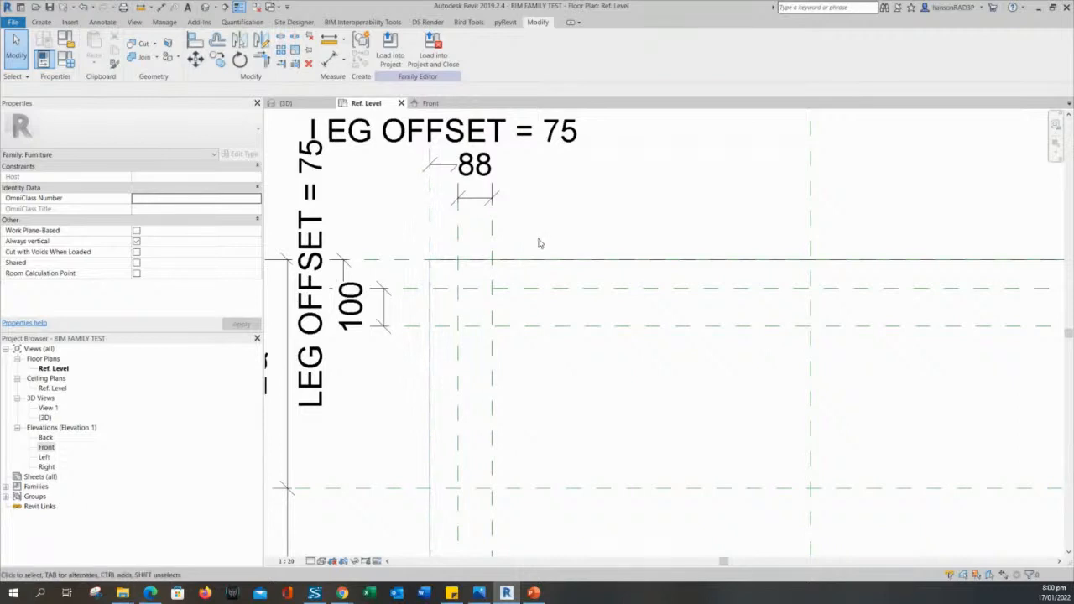
pyautogui.moveTo(552, 242); pyautogui.dragTo(578, 266, button='middle')
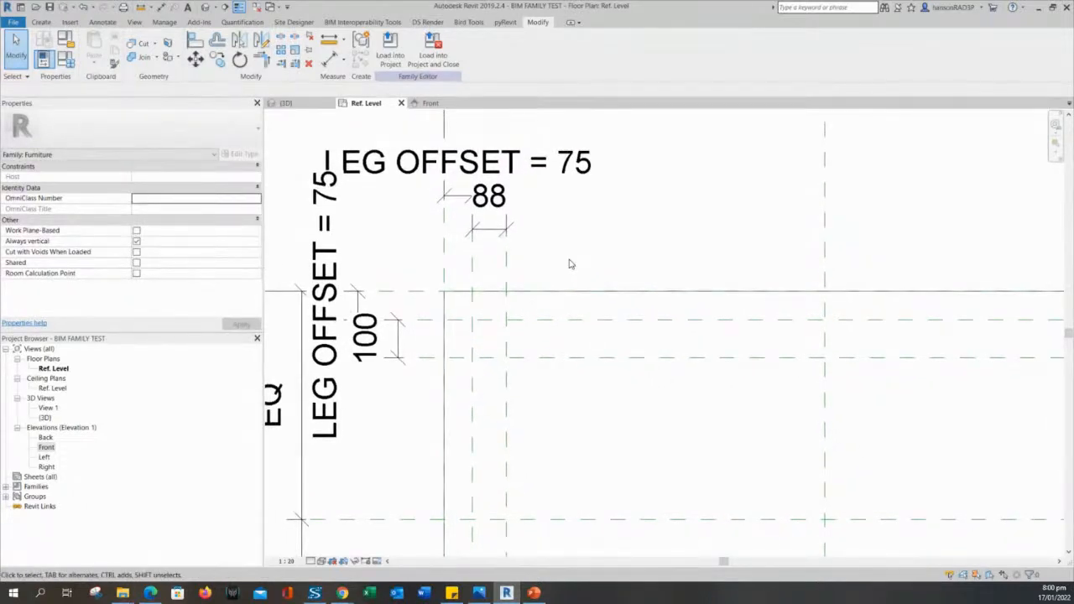
pyautogui.moveTo(569, 264); pyautogui.dragTo(582, 271, button='middle')
pyautogui.moveTo(546, 235); pyautogui.dragTo(555, 289, button='middle')
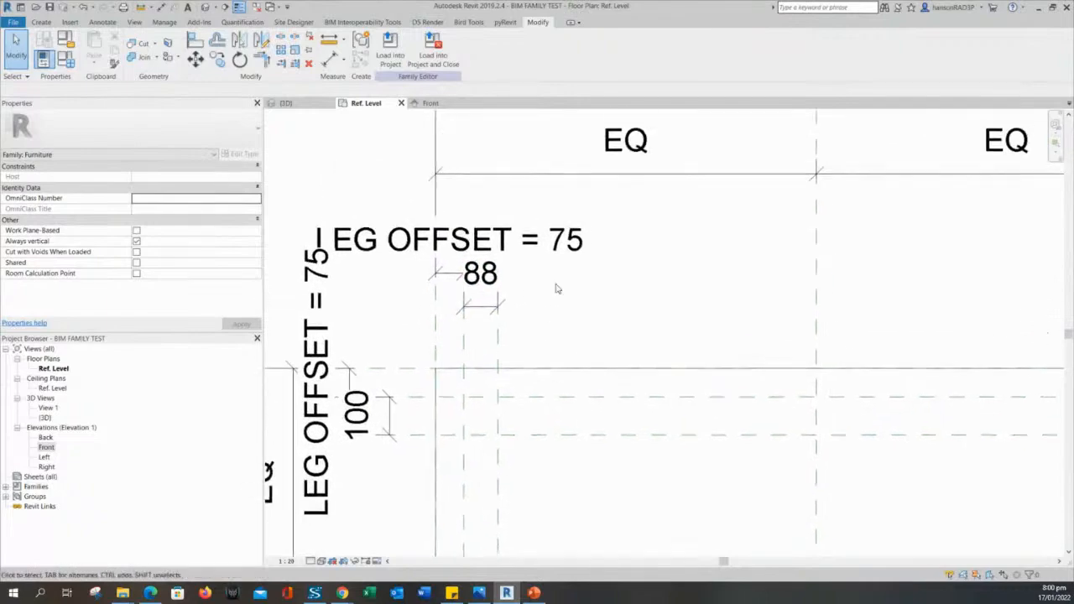
pyautogui.scroll(2, 471, 311)
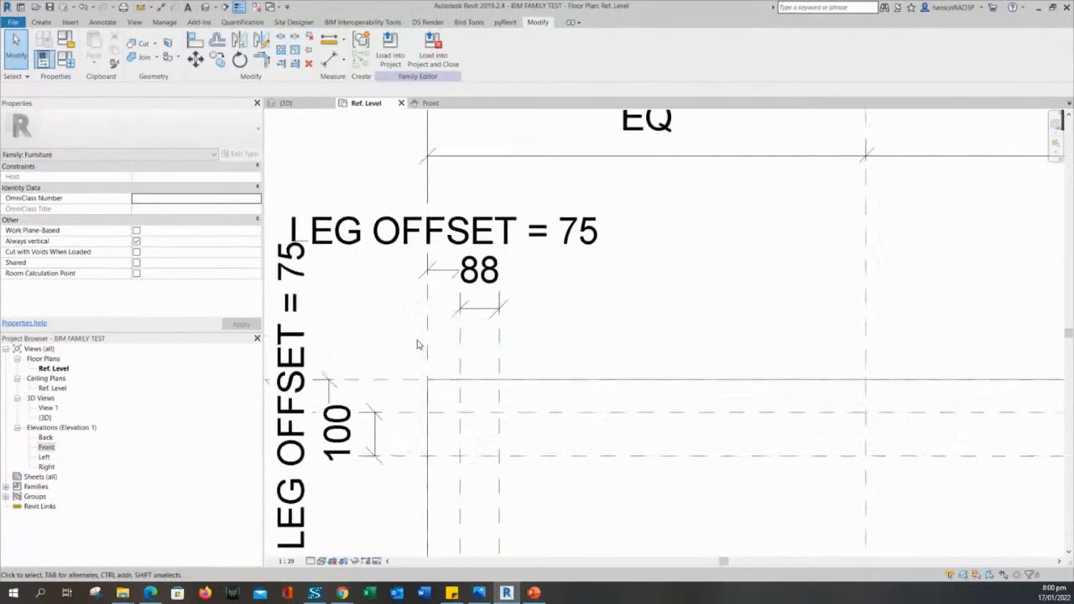
pyautogui.moveTo(515, 350); pyautogui.dragTo(568, 268, button='middle')
pyautogui.scroll(2, 568, 268)
pyautogui.scroll(-2, 490, 268)
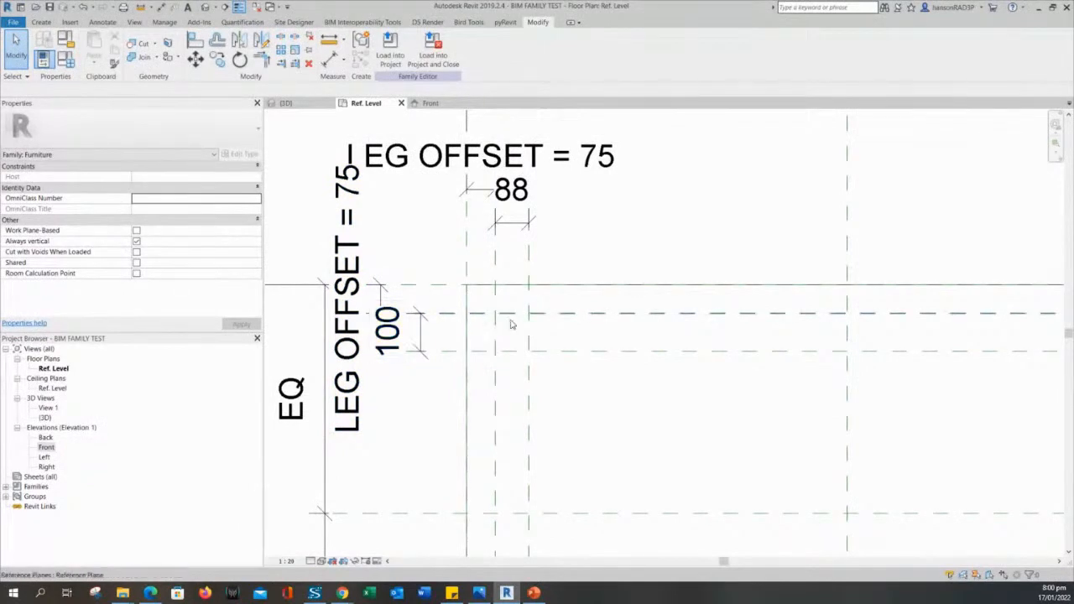
pyautogui.moveTo(598, 412); pyautogui.dragTo(595, 403, button='middle')
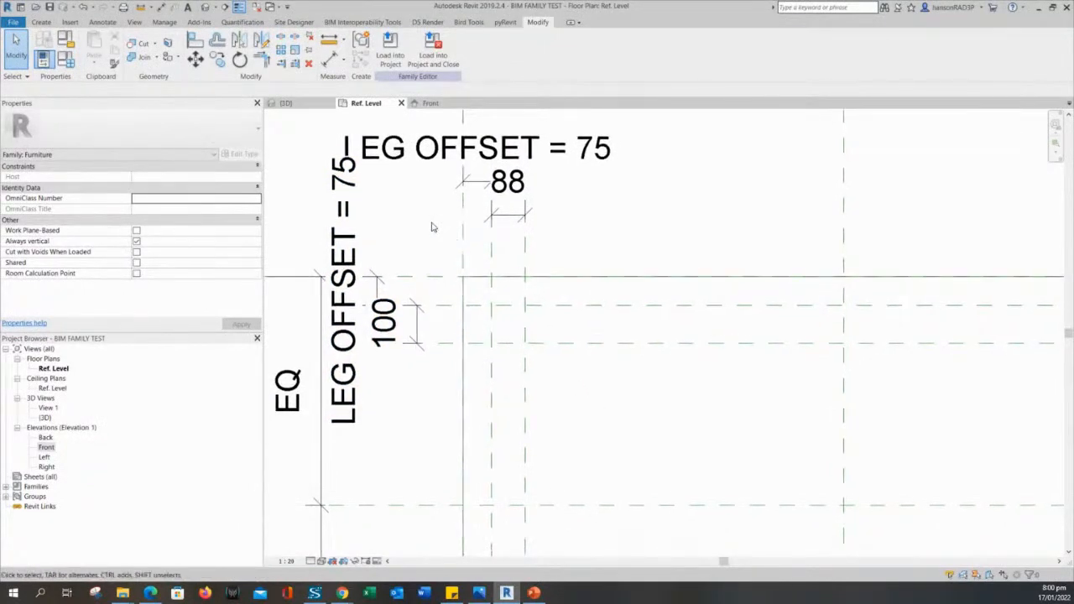
pyautogui.moveTo(439, 238); pyautogui.dragTo(445, 267, button='middle')
pyautogui.scroll(-1, 510, 284)
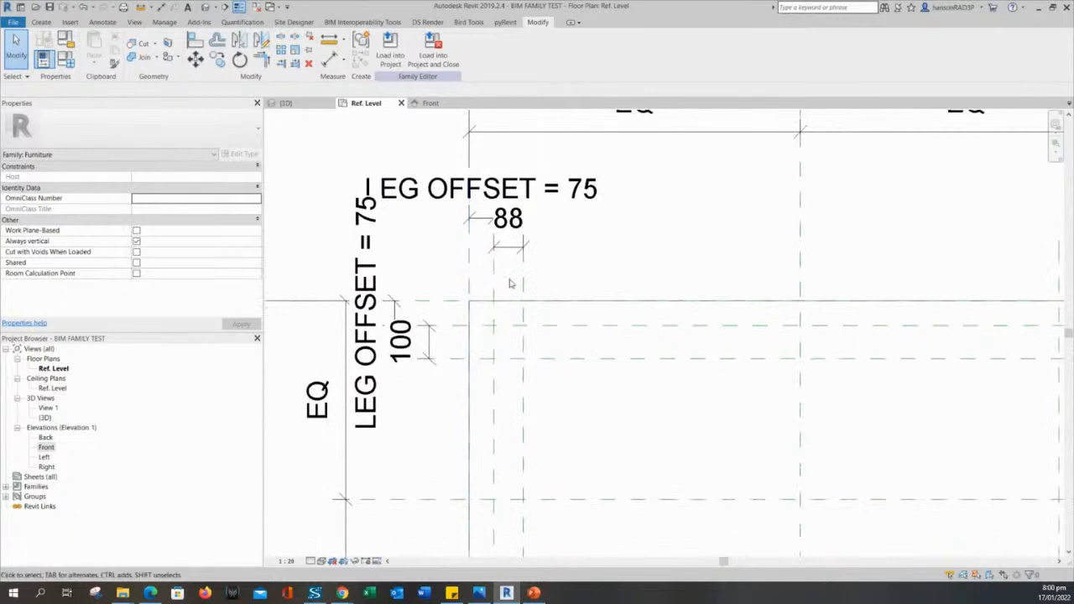
pyautogui.scroll(2, 552, 361)
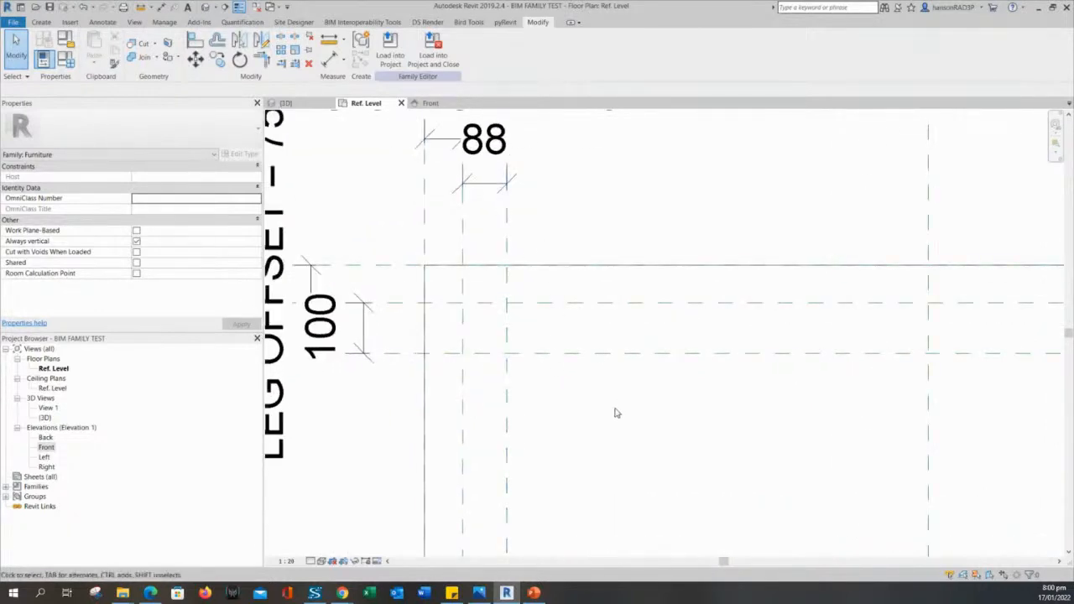
pyautogui.scroll(-1, 615, 413)
pyautogui.moveTo(606, 273); pyautogui.dragTo(597, 244, button='middle')
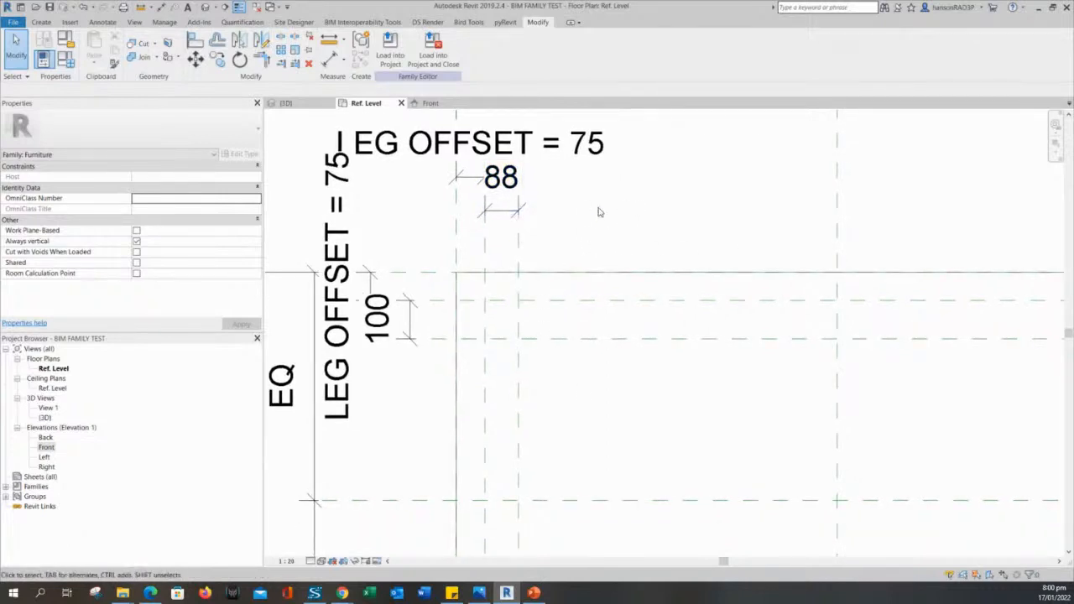
pyautogui.scroll(-1, 608, 247)
pyautogui.scroll(1, 602, 252)
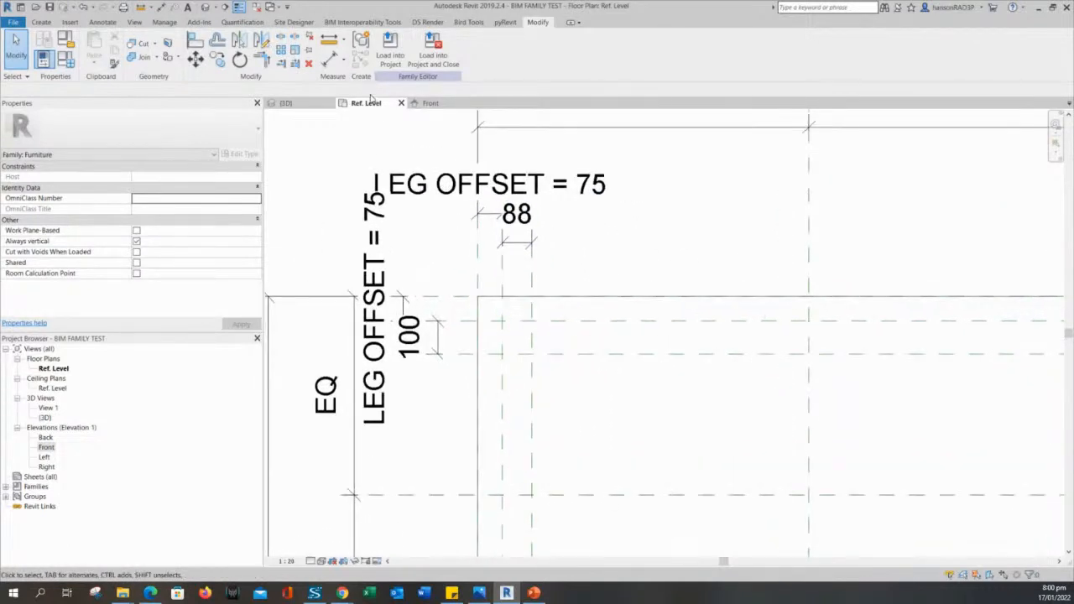
# Select the 88 leg dimension to check its properties, then deselect it.
pyautogui.click(516, 247)
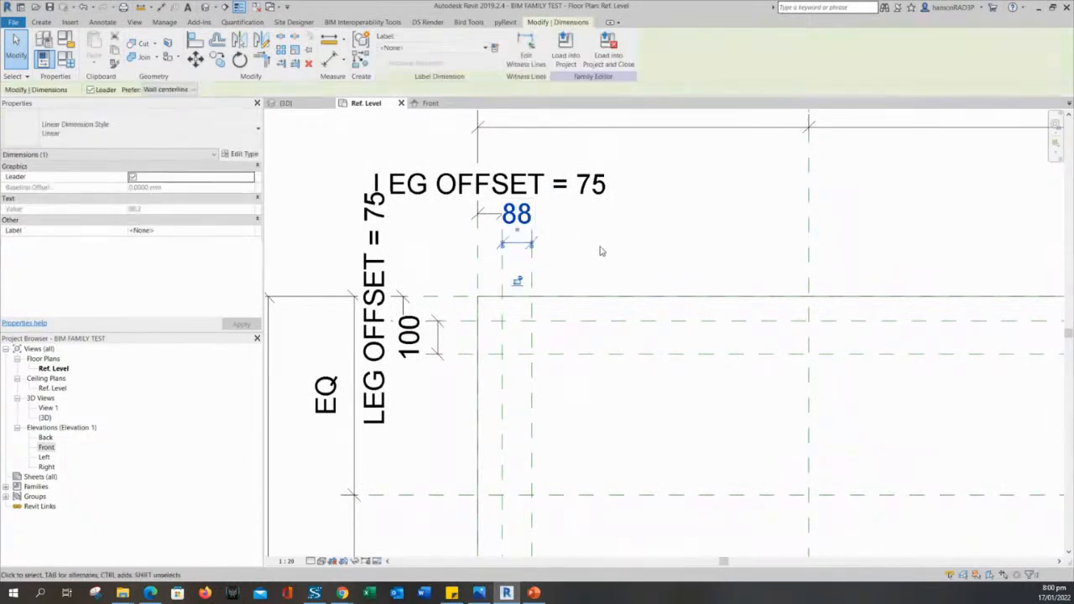
pyautogui.scroll(-2, 600, 251)
pyautogui.click(575, 256)
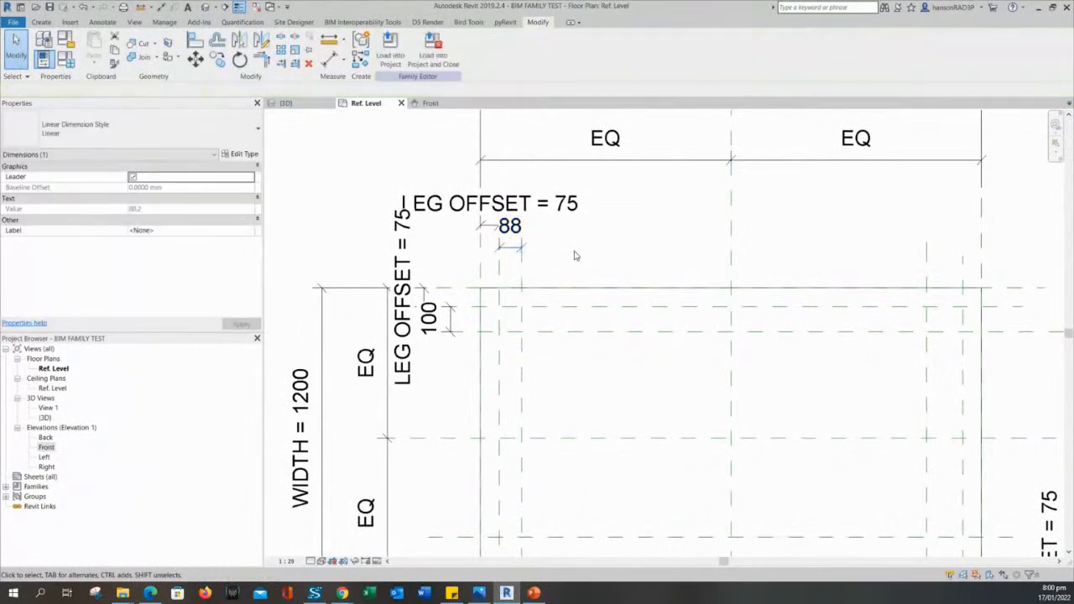
pyautogui.moveTo(791, 262); pyautogui.dragTo(697, 269, button='middle')
# Place a 145 dimension between the right leg's vertical reference planes and check it.
pyautogui.click(330, 58)
pyautogui.scroll(2, 787, 267)
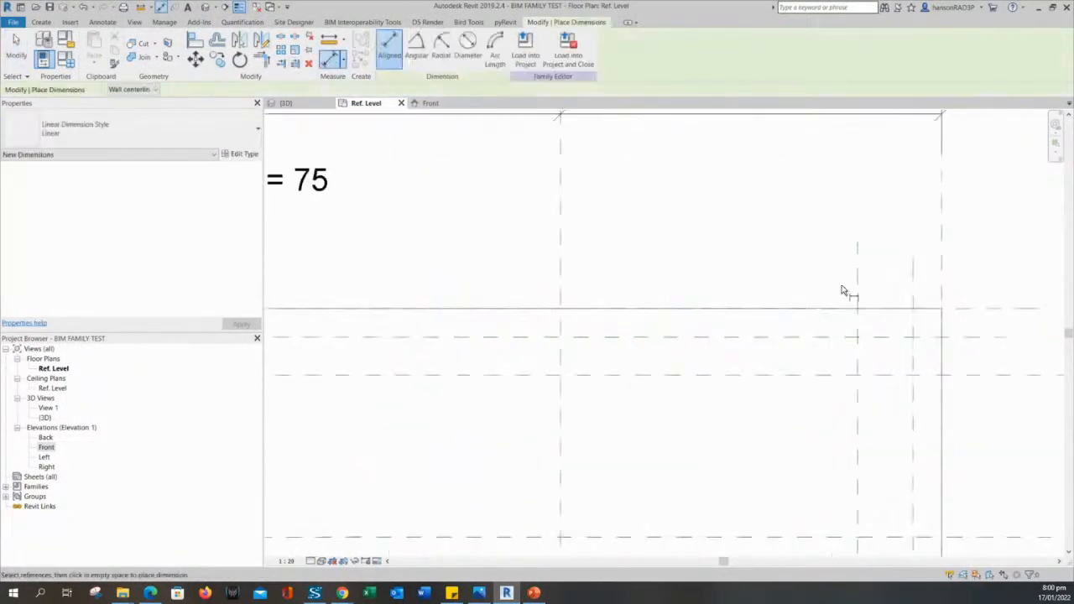
pyautogui.click(913, 294)
pyautogui.click(858, 280)
pyautogui.click(885, 203)
pyautogui.moveTo(936, 353); pyautogui.dragTo(830, 324, button='middle')
pyautogui.press('Escape')
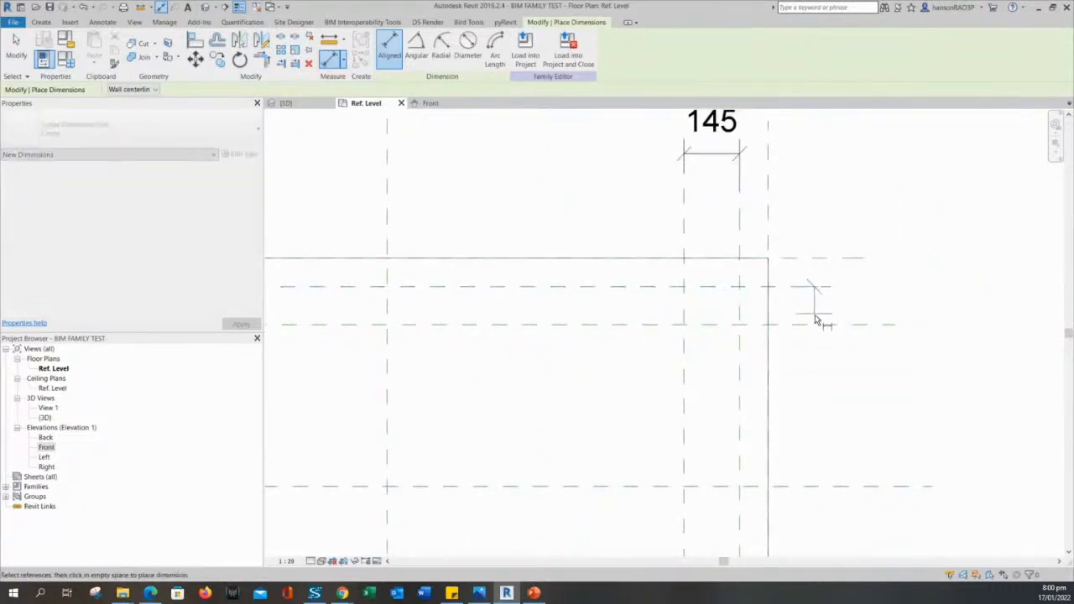
pyautogui.scroll(-3, 863, 338)
pyautogui.moveTo(873, 379); pyautogui.dragTo(863, 337, button='middle')
pyautogui.press('Escape')
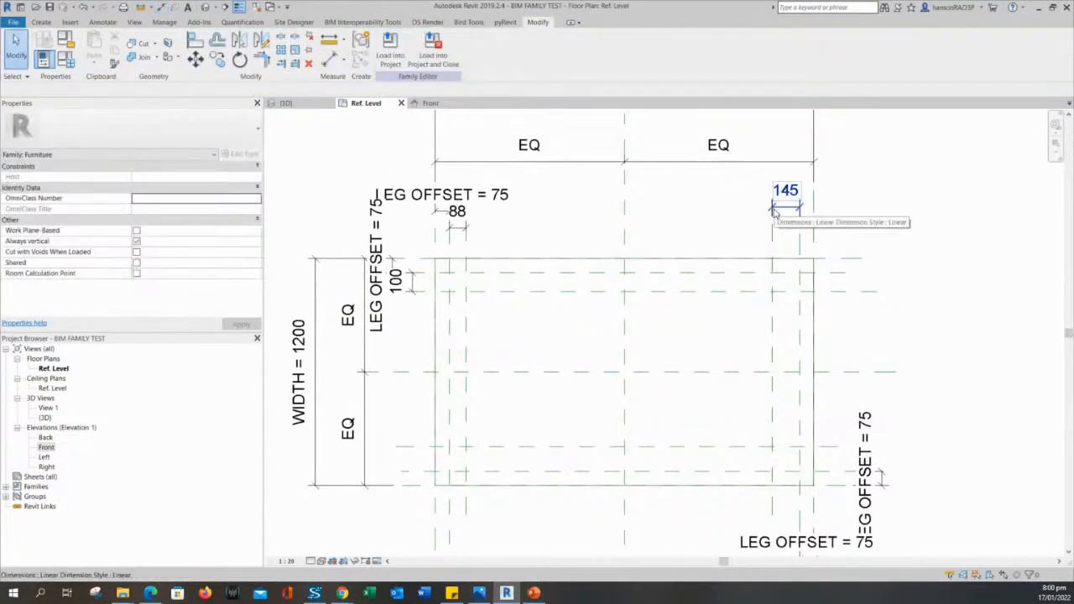
pyautogui.click(776, 235)
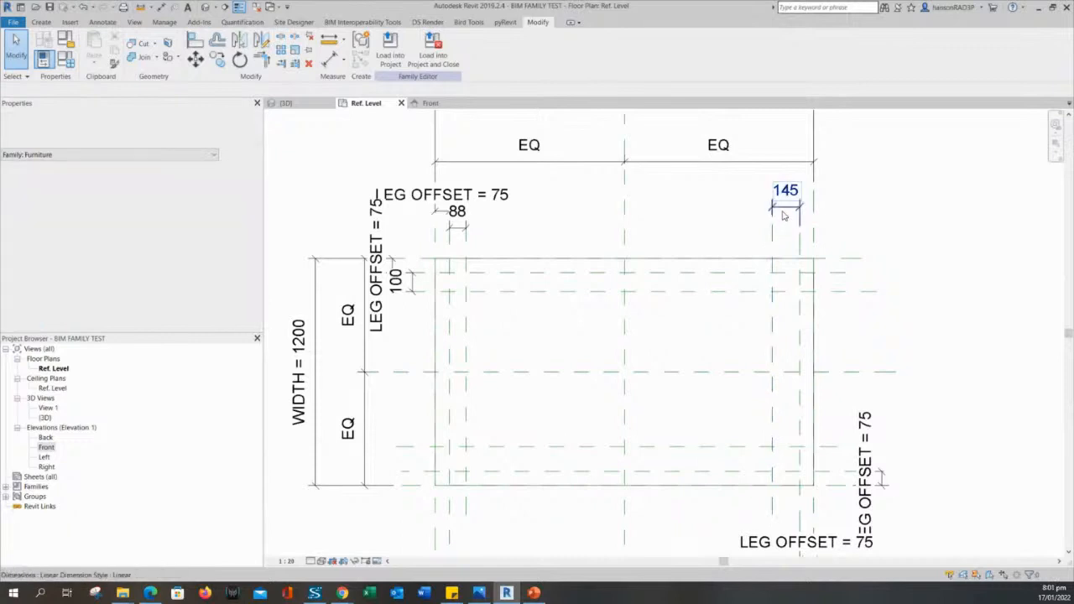
pyautogui.moveTo(799, 295); pyautogui.dragTo(781, 239, button='middle')
pyautogui.press('Escape')
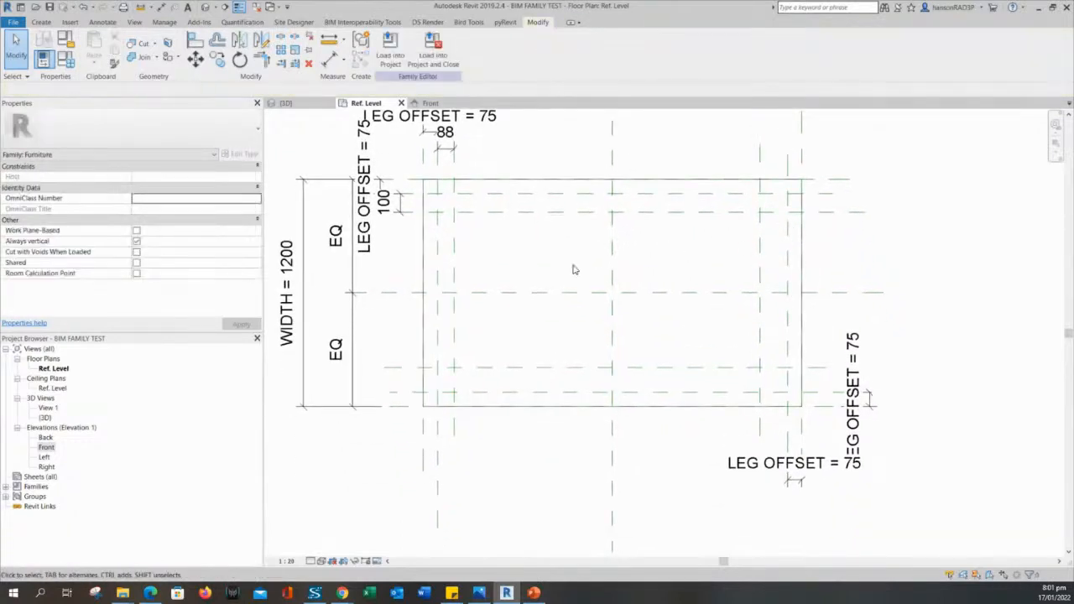
pyautogui.moveTo(576, 271); pyautogui.dragTo(588, 279, button='middle')
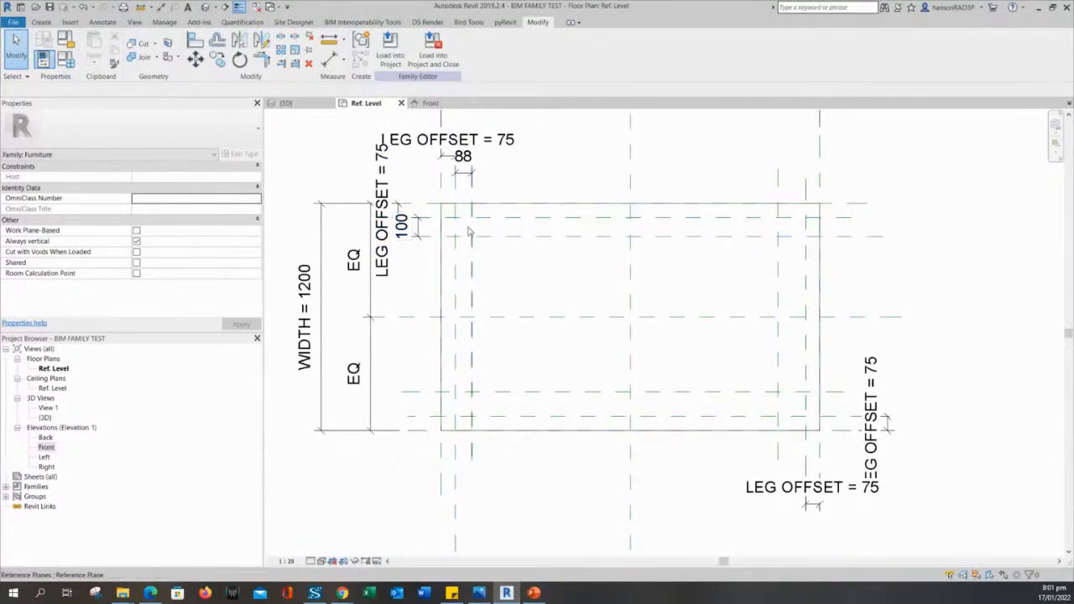
pyautogui.moveTo(830, 466); pyautogui.dragTo(780, 388, button='middle')
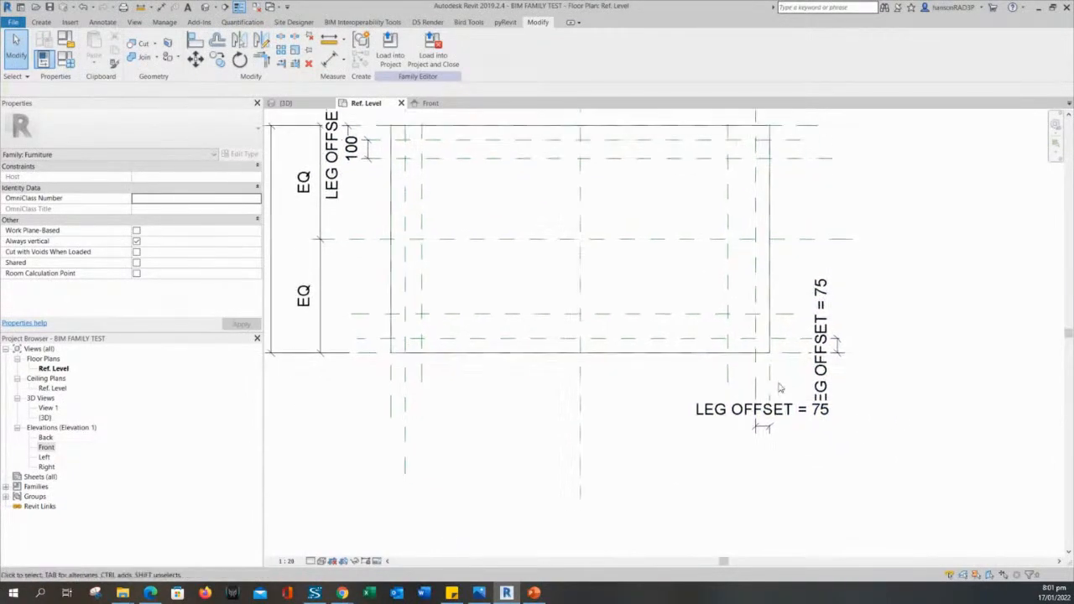
# Dimension the lower-right leg planes: 145 horizontally below the box, 131 vertically beside it.
pyautogui.click(331, 57)
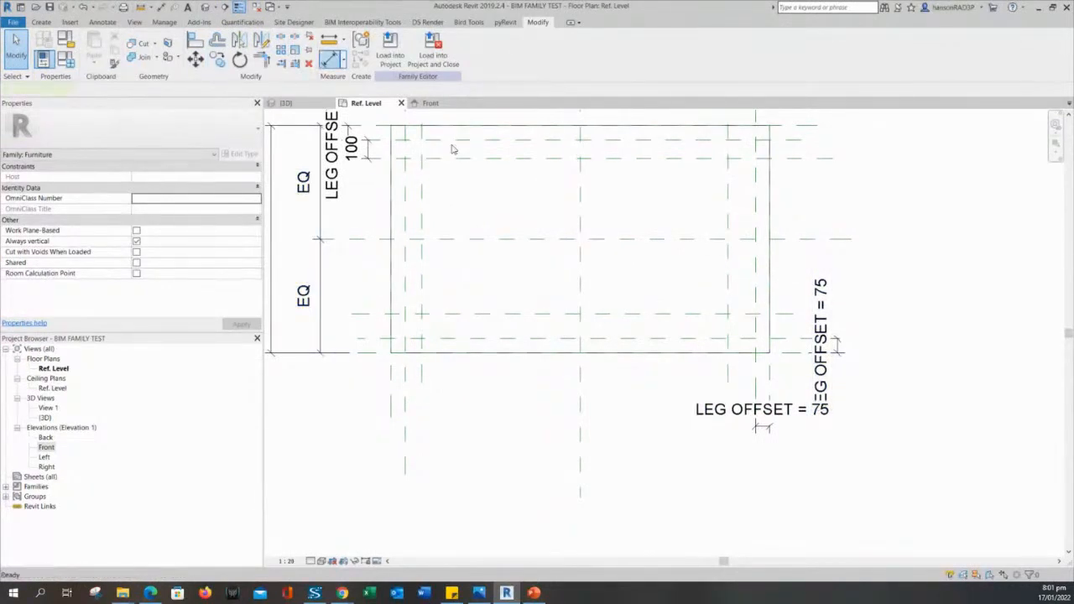
pyautogui.scroll(2, 747, 329)
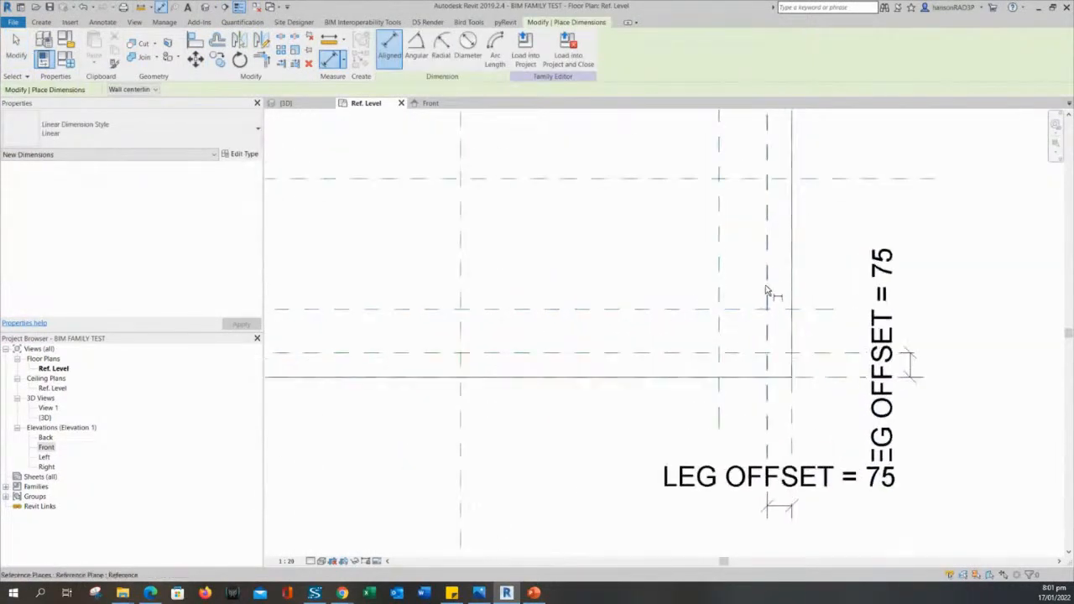
pyautogui.click(766, 291)
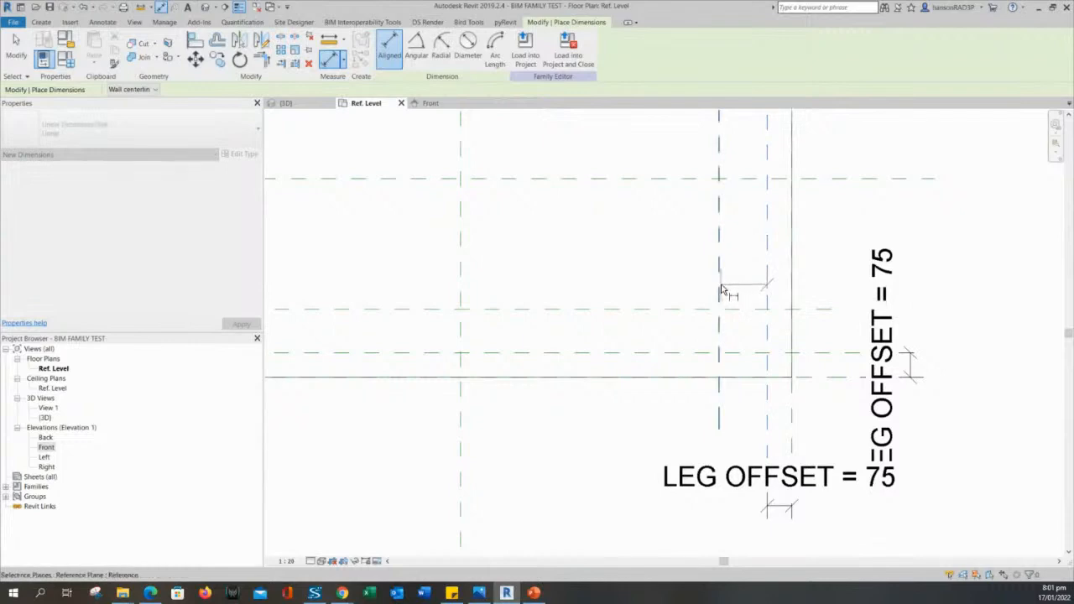
pyautogui.click(719, 292)
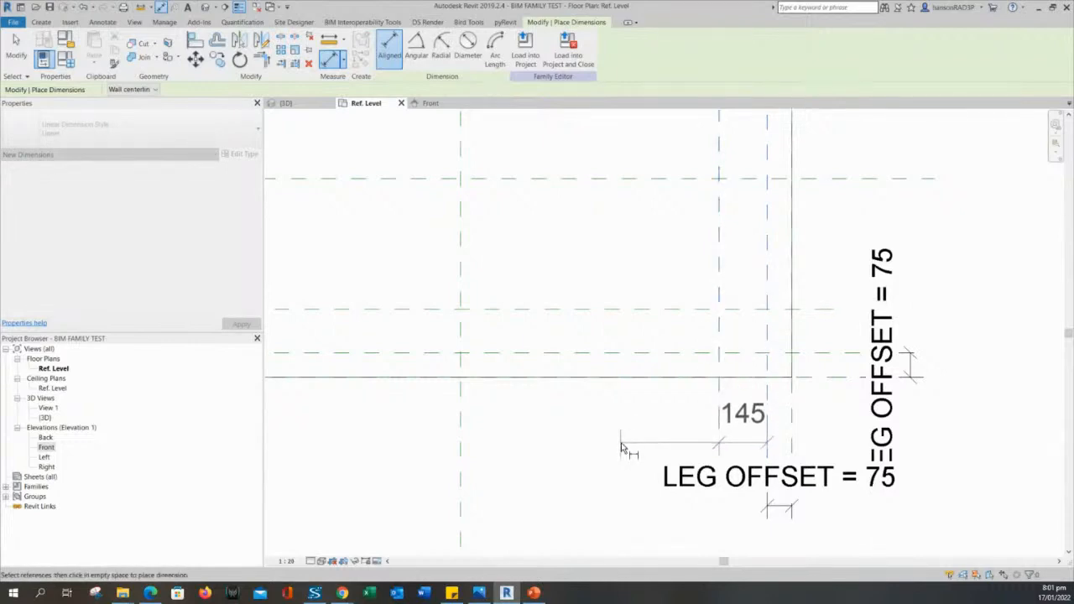
pyautogui.click(621, 443)
pyautogui.click(669, 354)
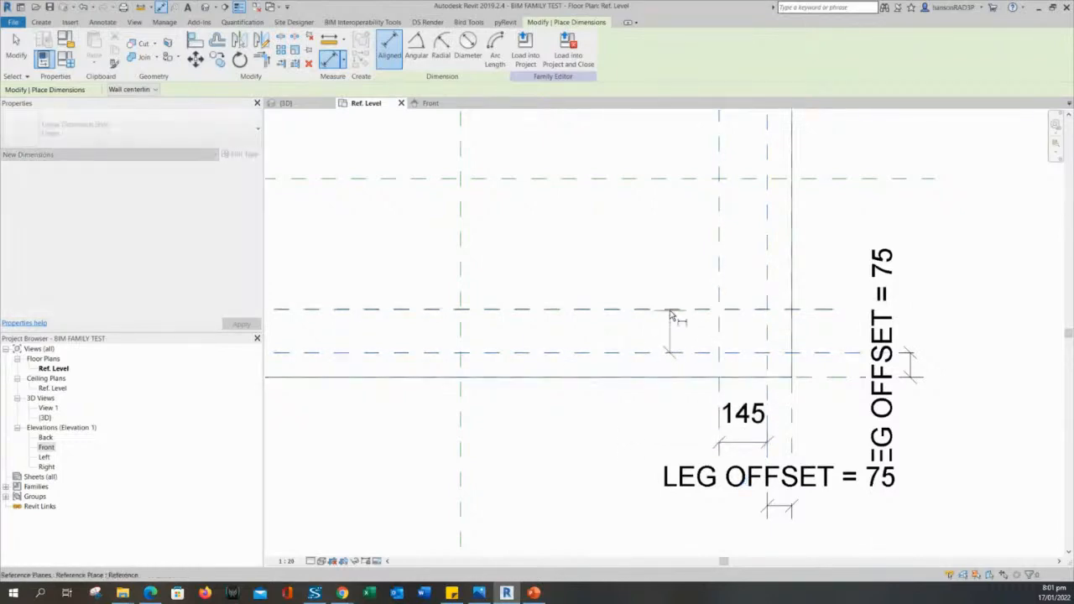
pyautogui.click(676, 309)
pyautogui.click(855, 221)
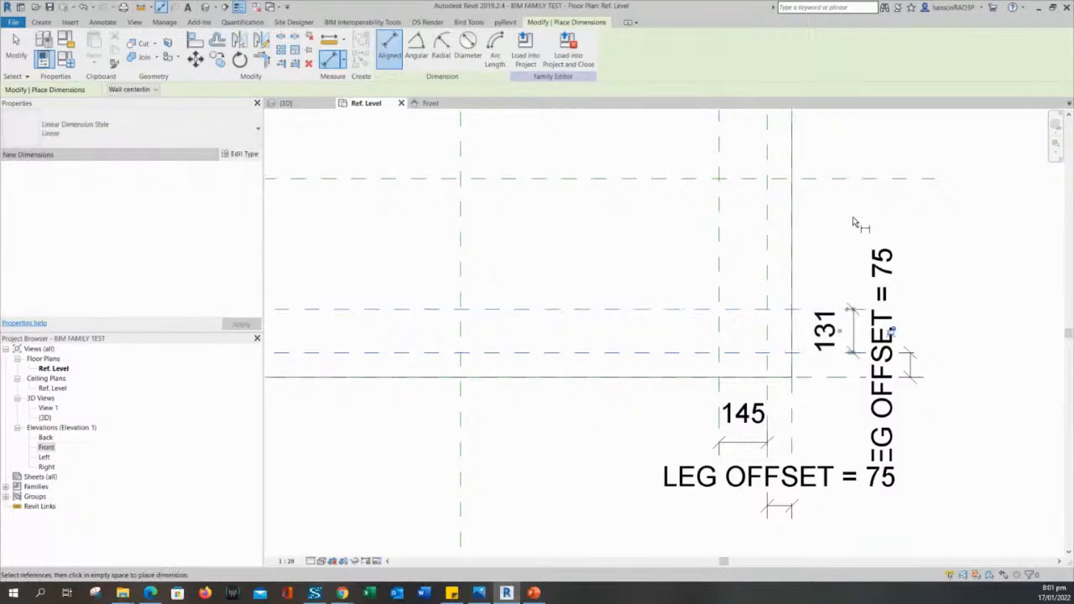
pyautogui.scroll(-2, 819, 251)
pyautogui.scroll(4, 714, 308)
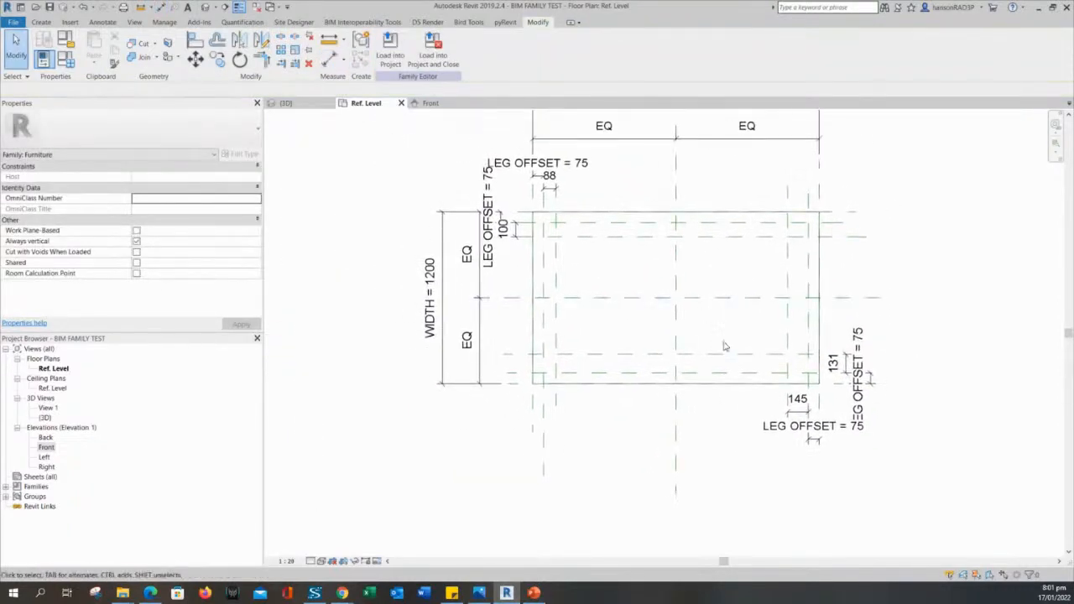
pyautogui.scroll(-1, 597, 312)
# Create a LEG parameter from the 88 leg dimension.
pyautogui.click(535, 211)
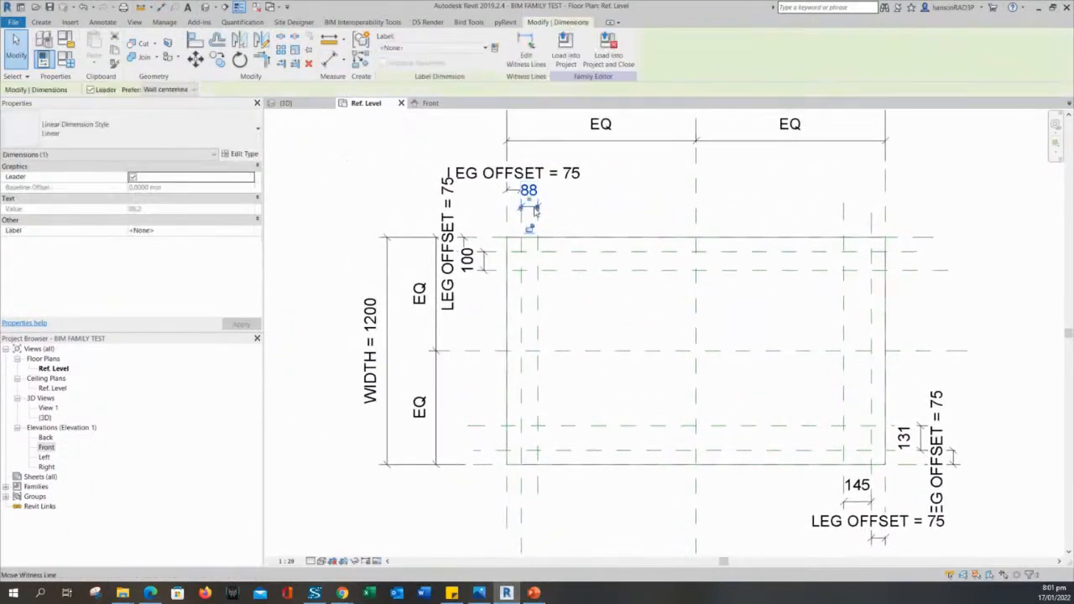
pyautogui.click(495, 51)
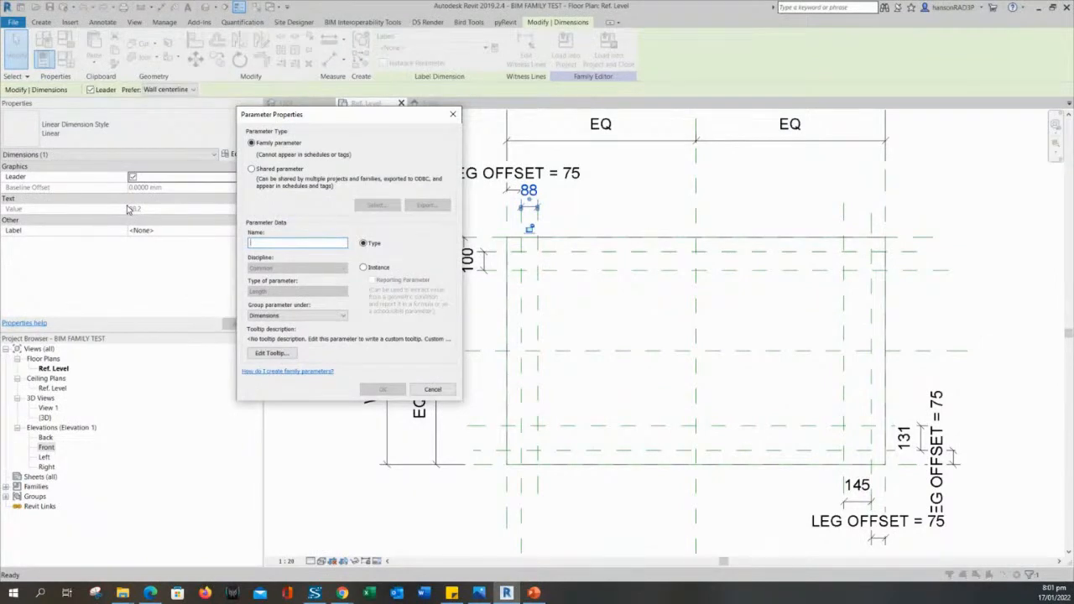
pyautogui.write('LEG')
pyautogui.press('Return')
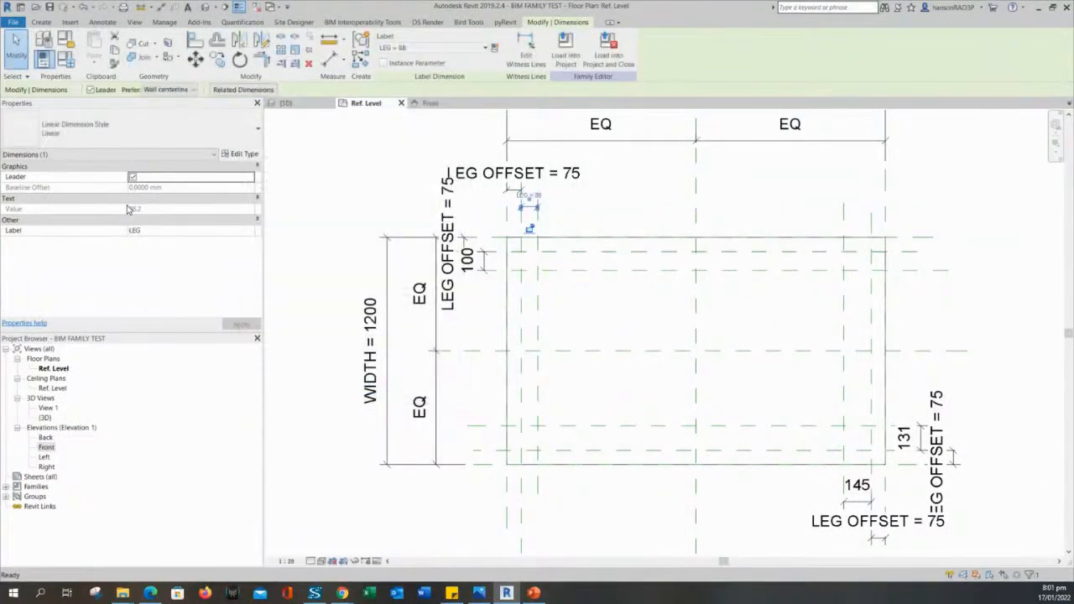
pyautogui.click(395, 193)
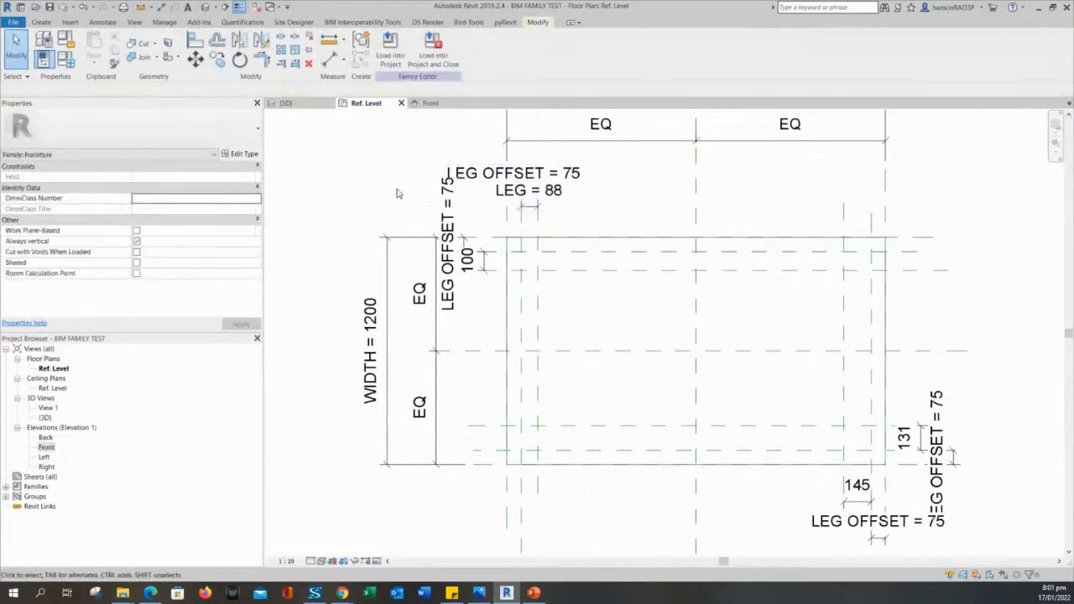
# Label the 100 and 145 leg dimensions with the LEG parameter.
pyautogui.scroll(3, 508, 220)
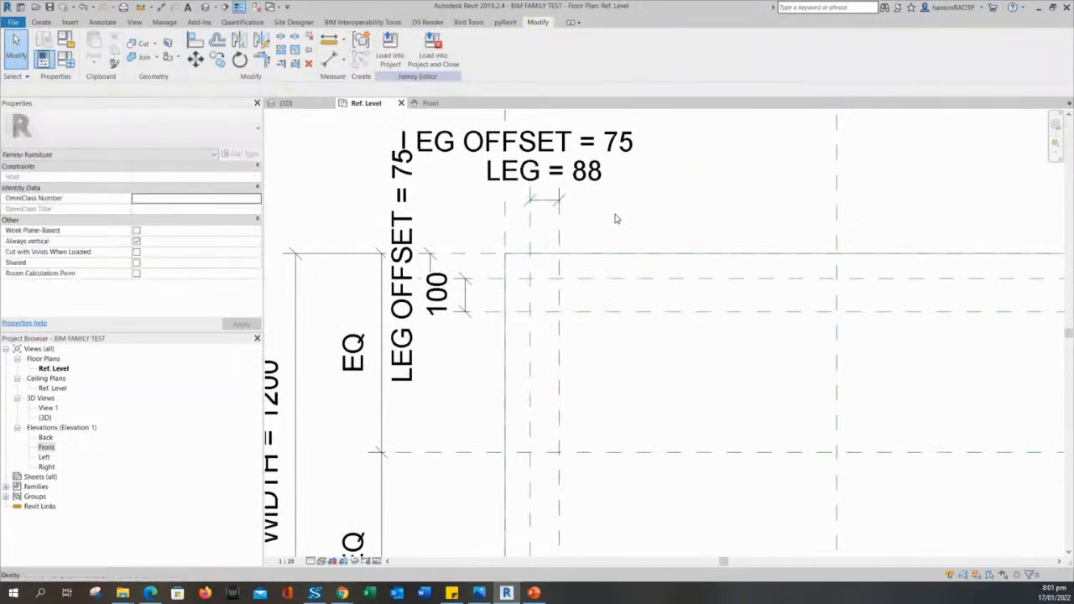
pyautogui.moveTo(621, 222); pyautogui.dragTo(618, 258, button='middle')
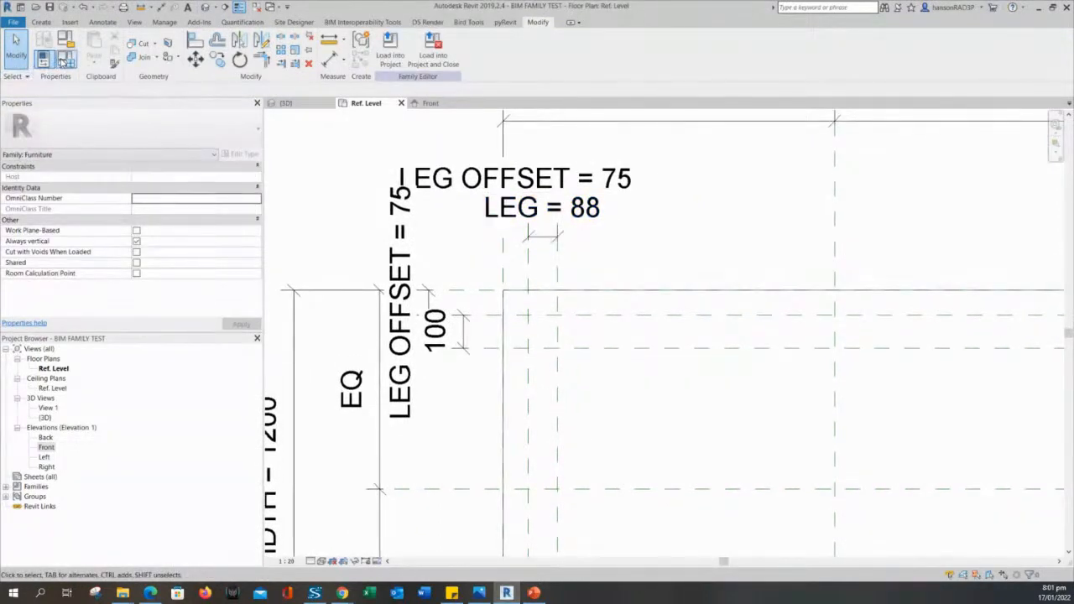
pyautogui.click(495, 336)
pyautogui.scroll(-4, 590, 369)
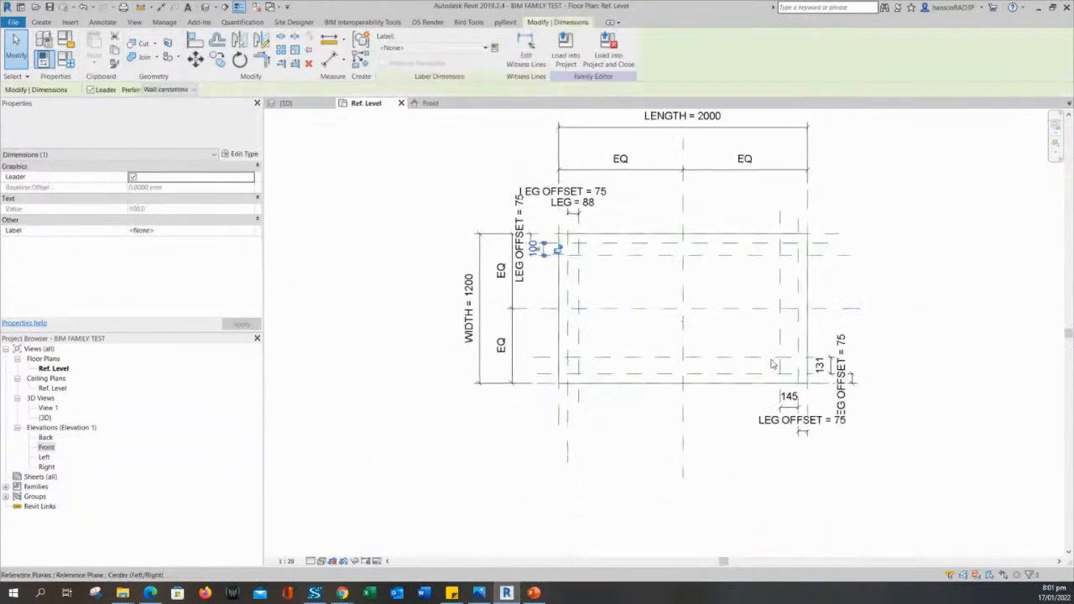
pyautogui.scroll(3, 773, 365)
pyautogui.keyDown('ctrl'); pyautogui.click(753, 411); pyautogui.keyUp('ctrl')
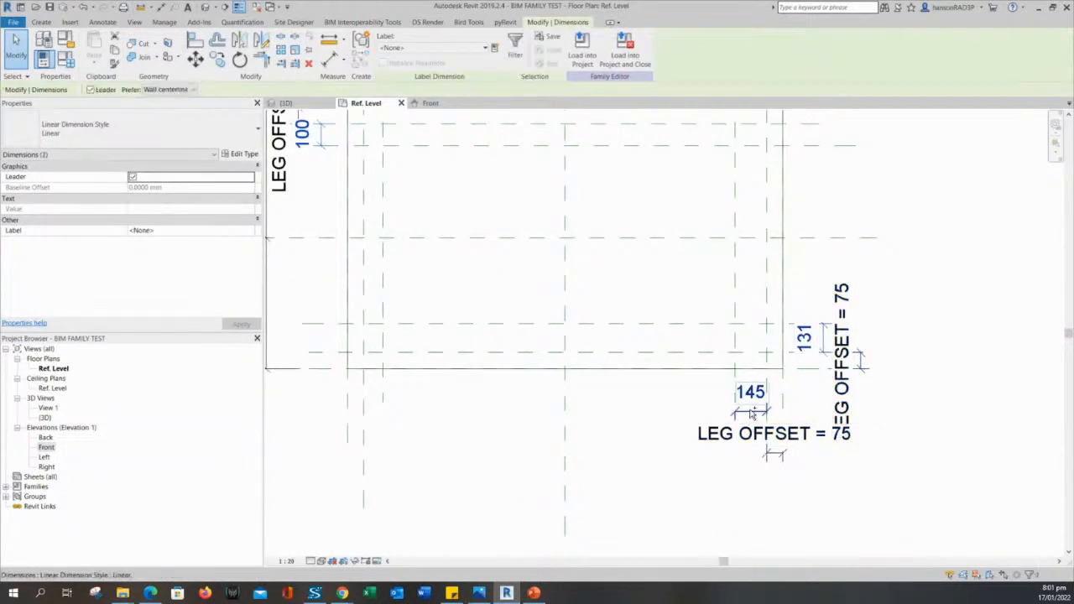
pyautogui.click(431, 48)
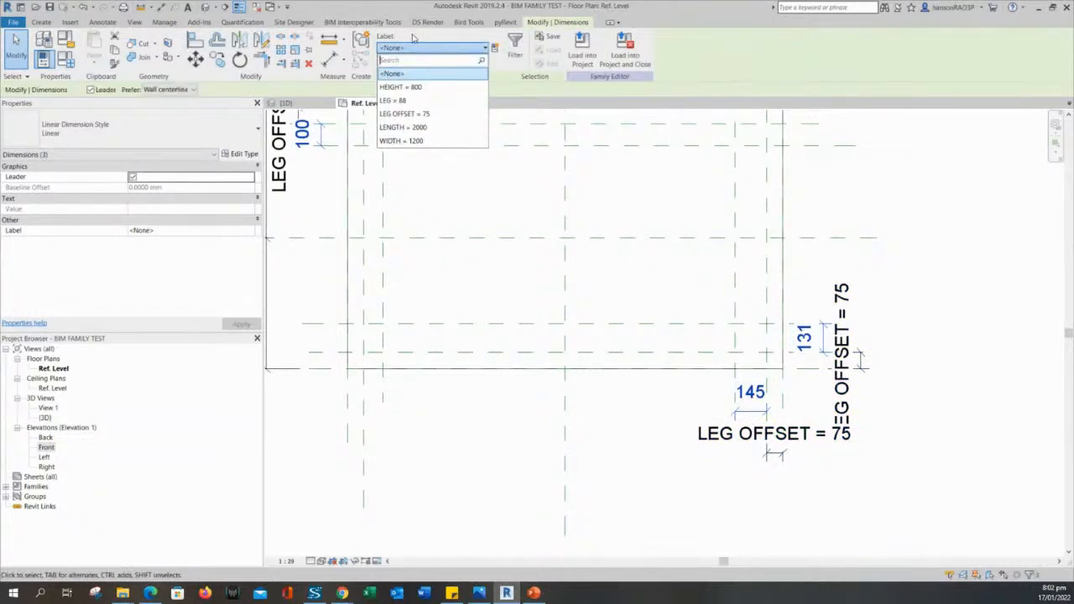
pyautogui.click(411, 101)
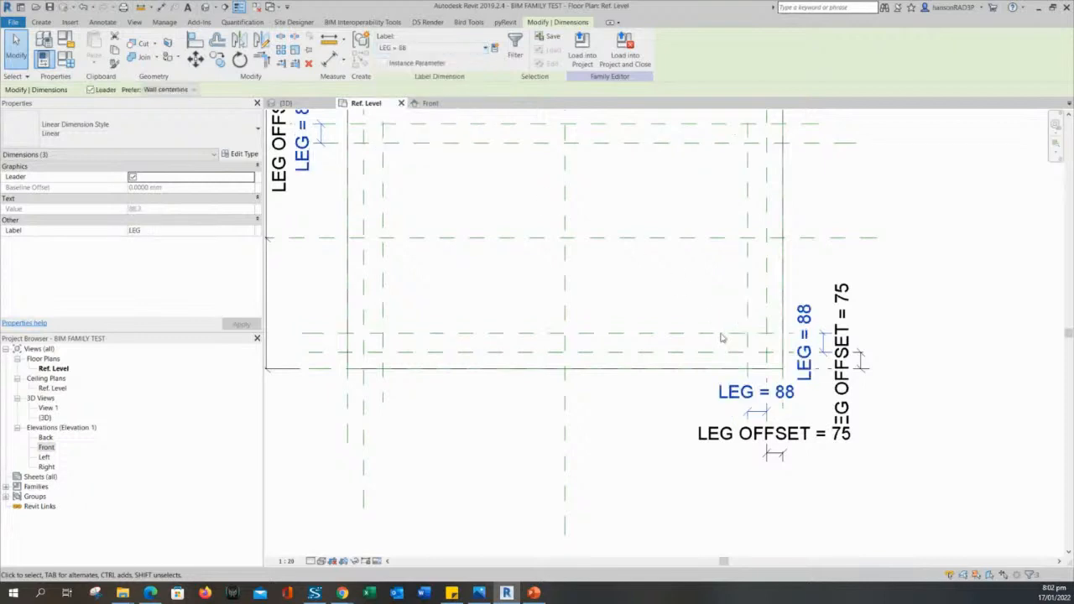
pyautogui.scroll(-3, 697, 502)
pyautogui.scroll(1, 696, 502)
pyautogui.press('Escape')
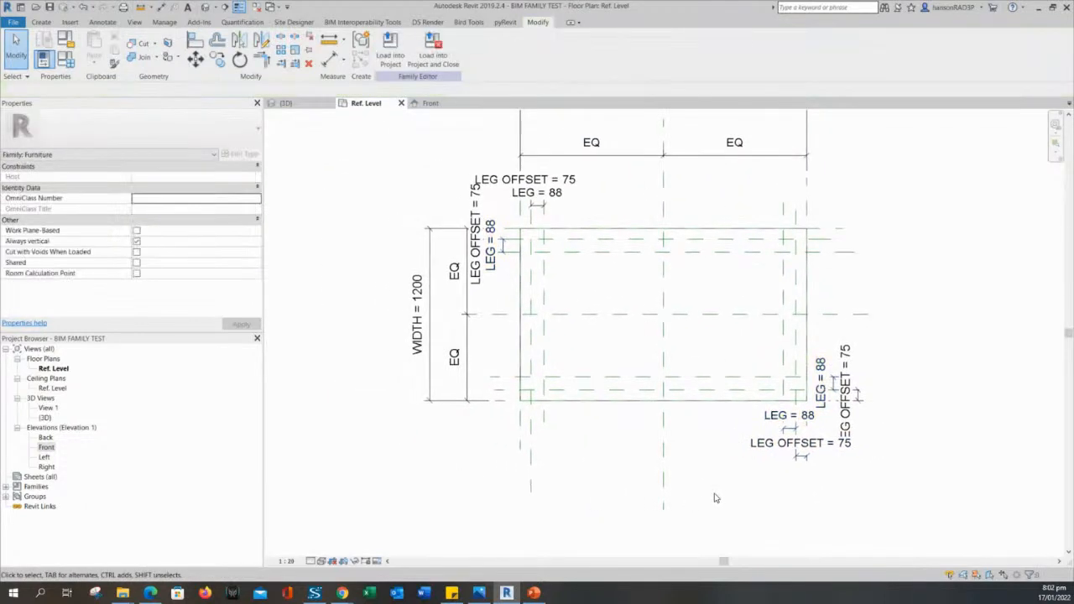
pyautogui.scroll(2, 719, 431)
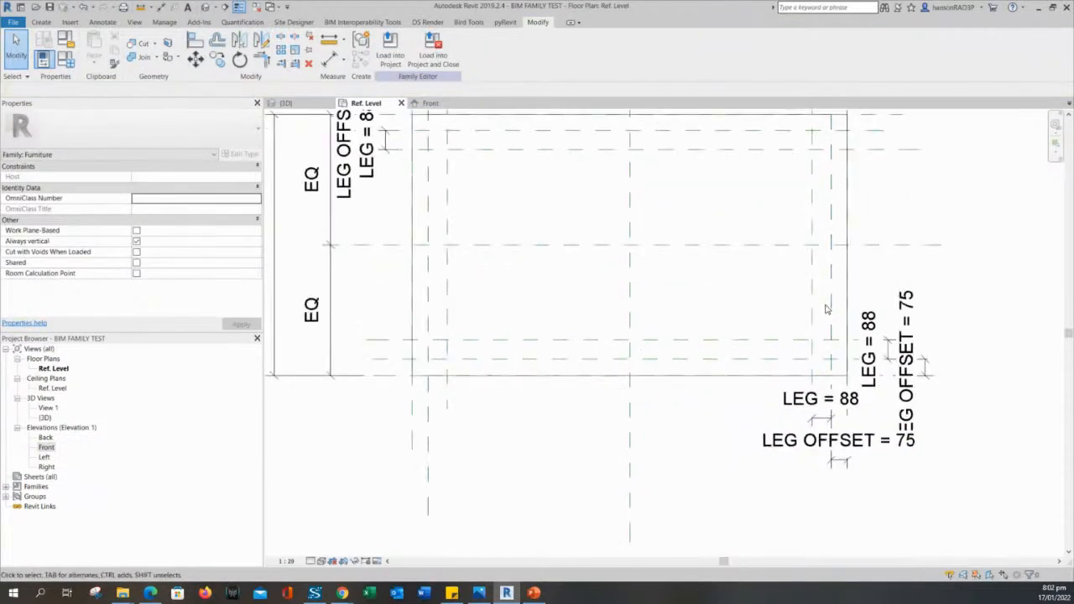
pyautogui.moveTo(822, 307); pyautogui.dragTo(815, 343, button='middle')
# In Family Types, apply LEG = 75, then LEG = 50, and move the dialog aside.
pyautogui.click(68, 61)
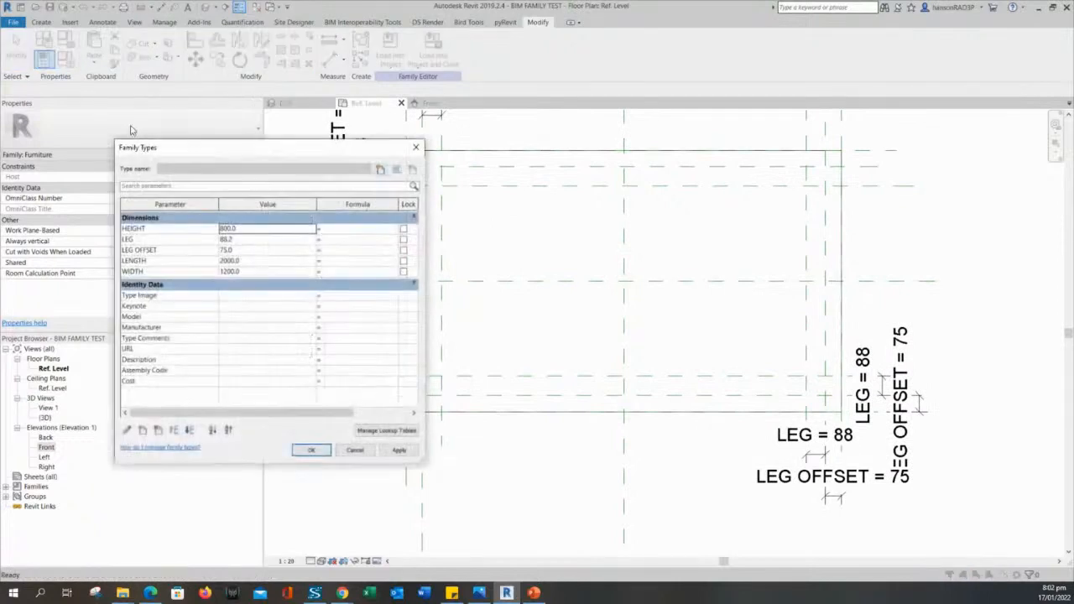
pyautogui.click(243, 240)
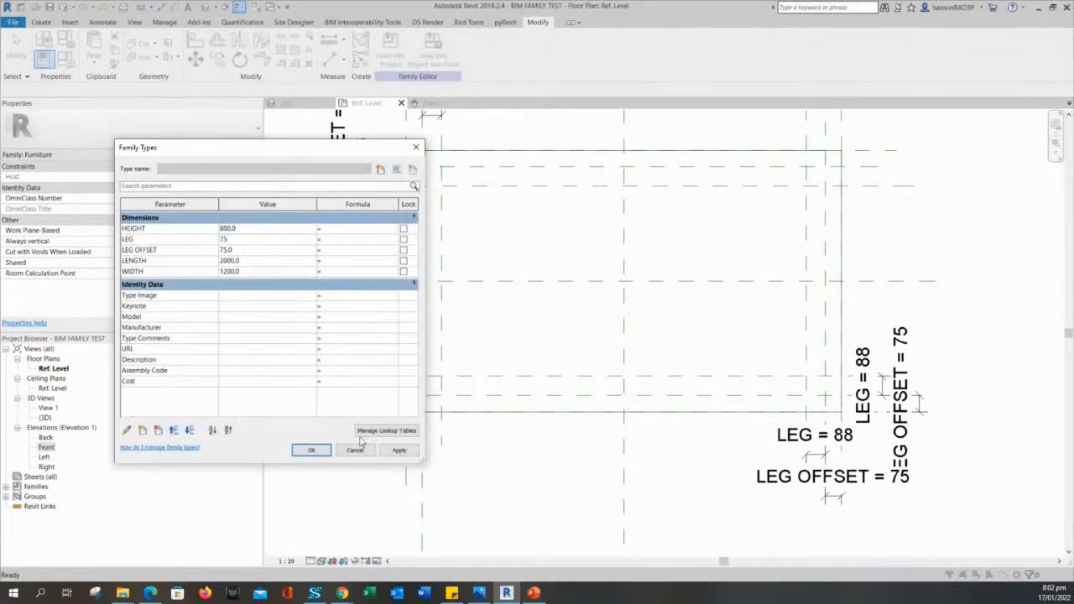
pyautogui.click(405, 451)
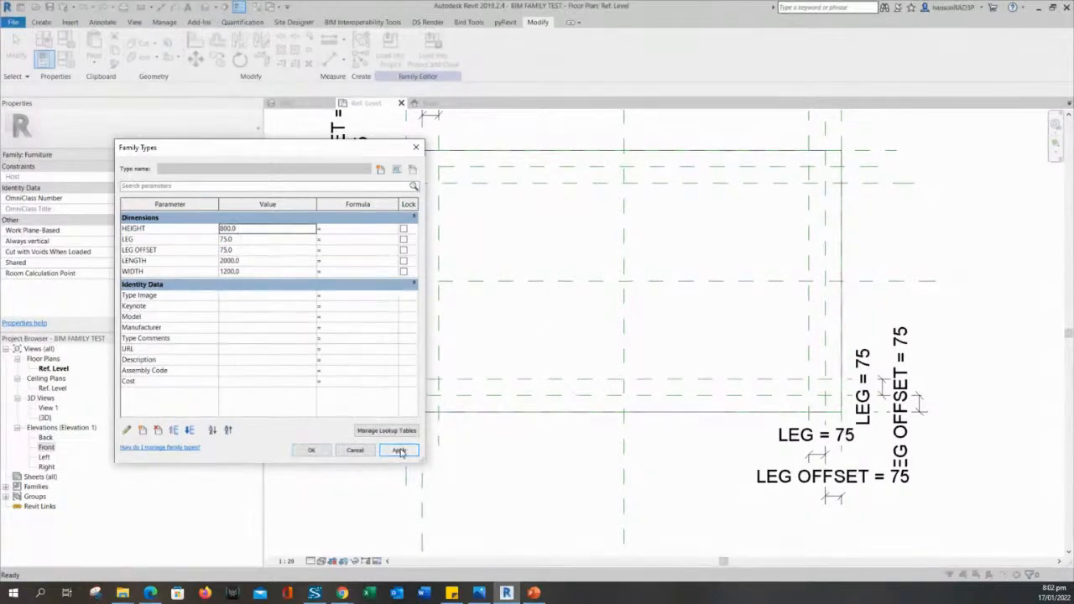
pyautogui.click(249, 240)
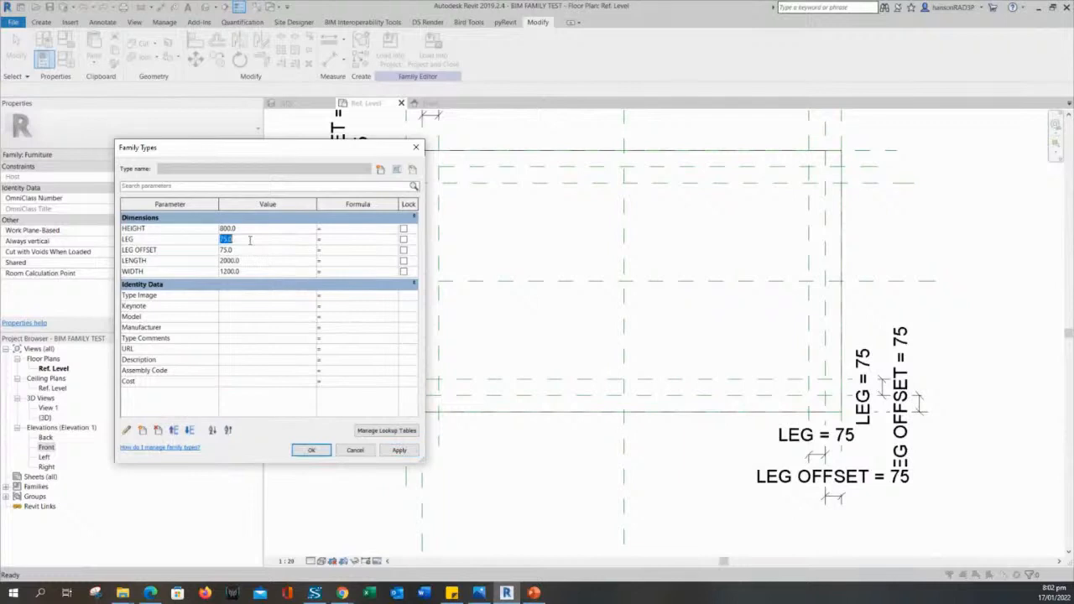
pyautogui.write('50')
pyautogui.click(398, 449)
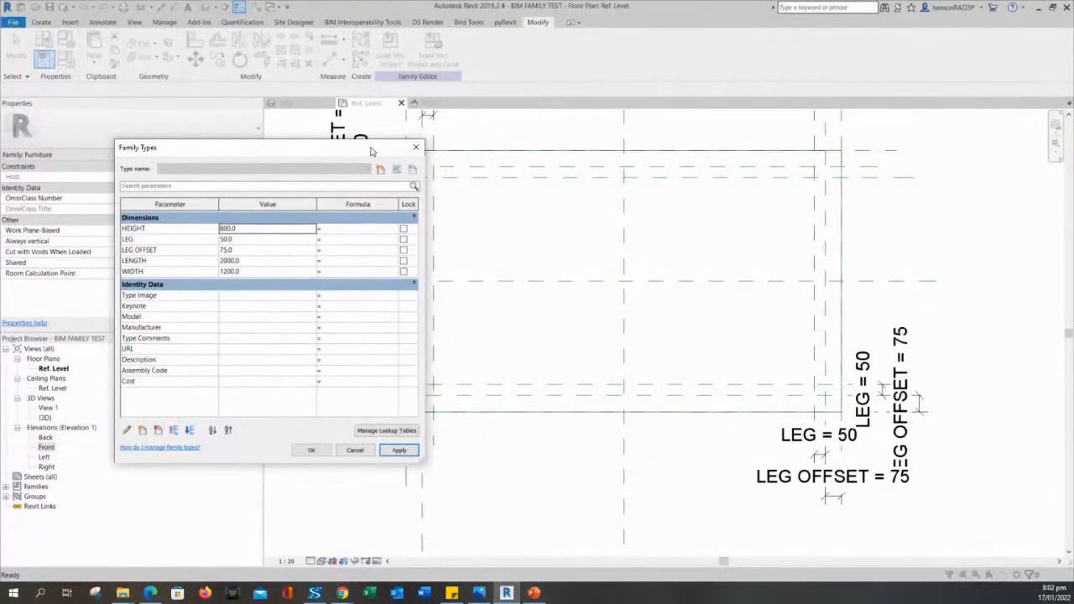
pyautogui.moveTo(372, 152); pyautogui.dragTo(301, 138)
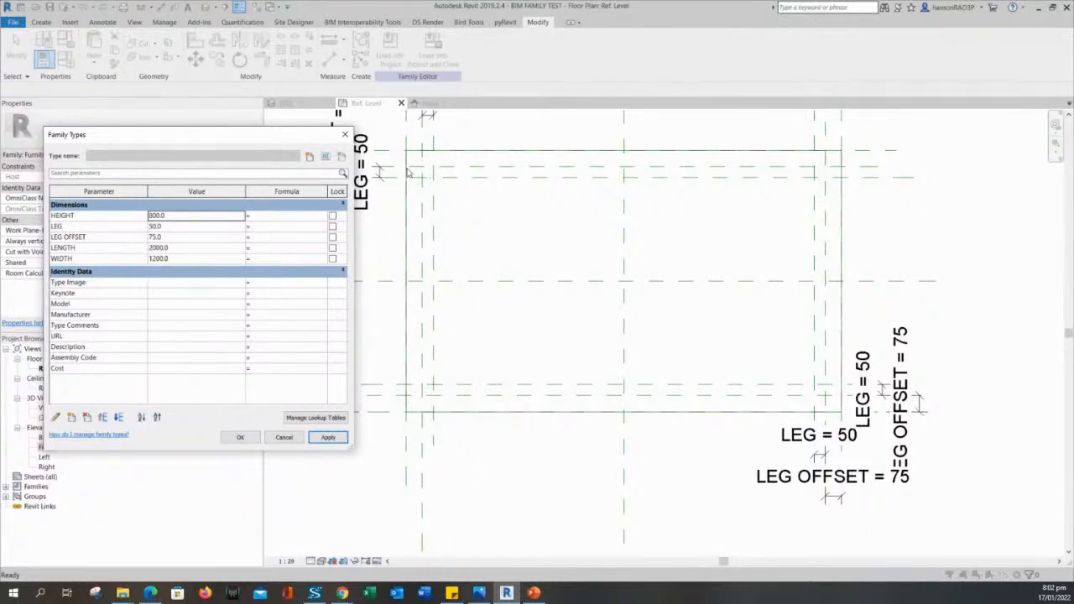
# Change LEG from 50 to 75 in Family Types, apply it, and close the dialog.
pyautogui.click(203, 227)
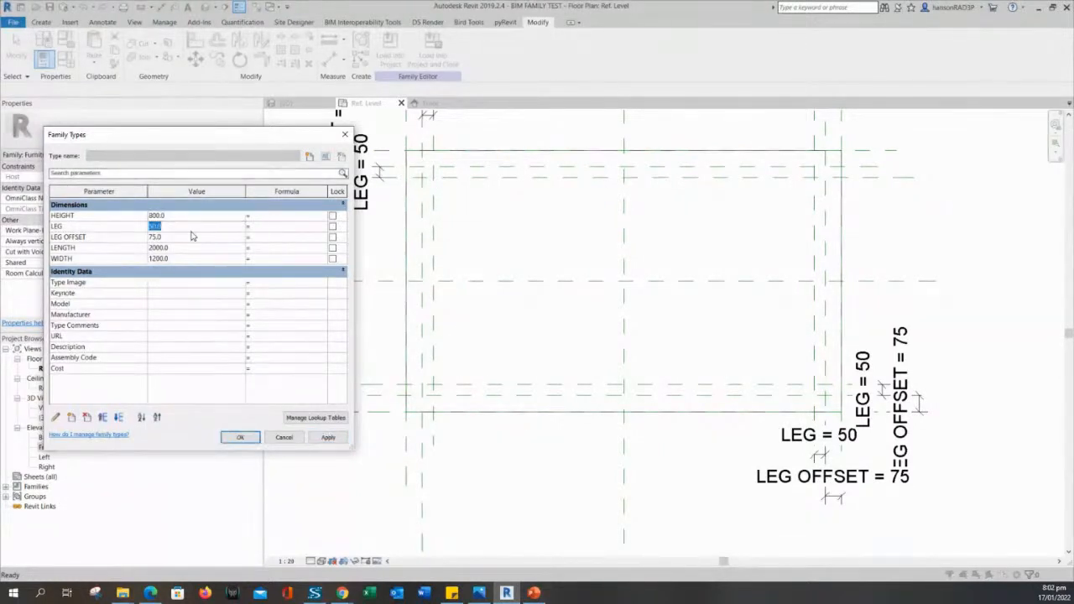
pyautogui.write('75')
pyautogui.click(328, 437)
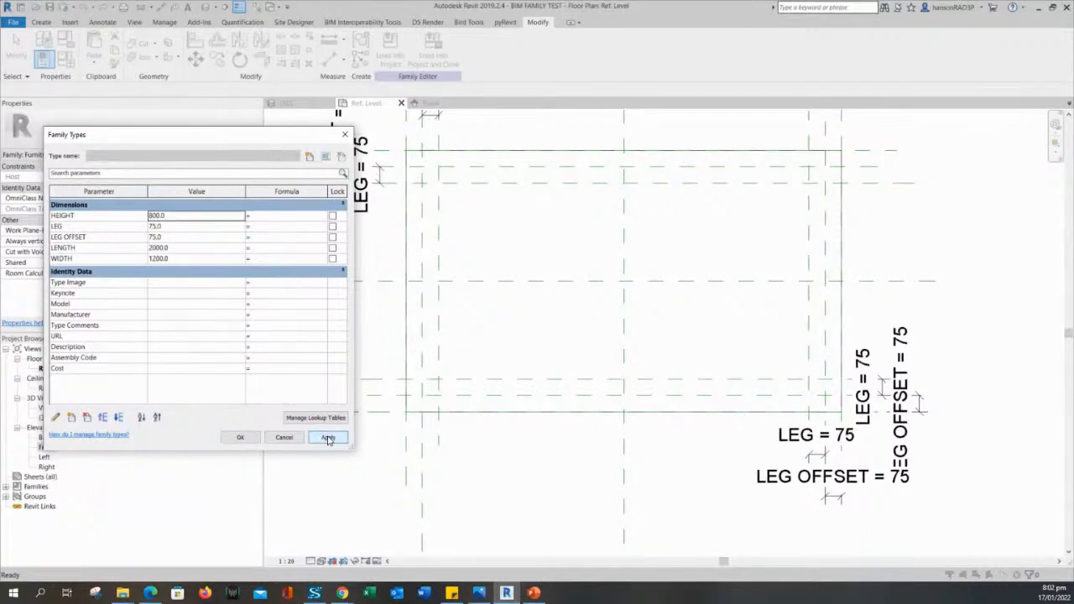
pyautogui.click(240, 438)
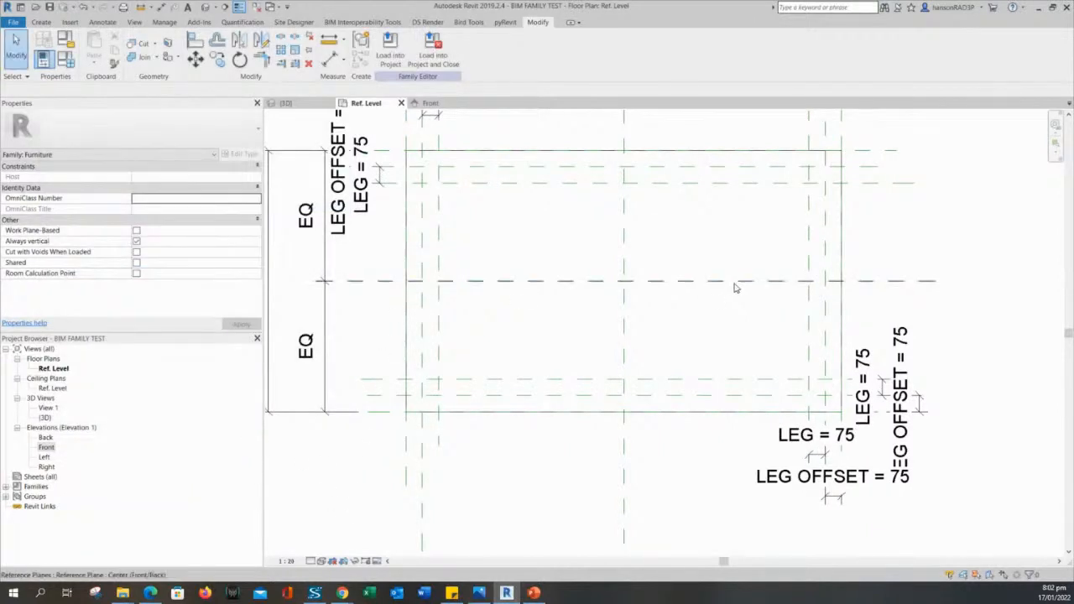
# Check the plan's WIDTH = 1200 and 75 LEG dimensions, then go to the Create tab.
pyautogui.moveTo(535, 221); pyautogui.dragTo(543, 249, button='middle')
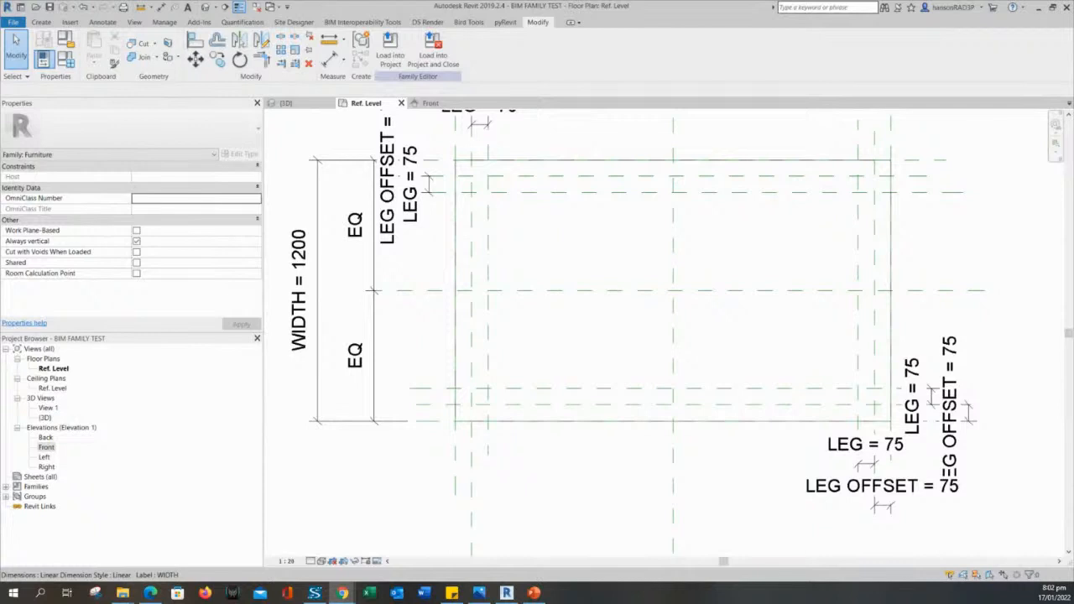
pyautogui.scroll(-2, 588, 478)
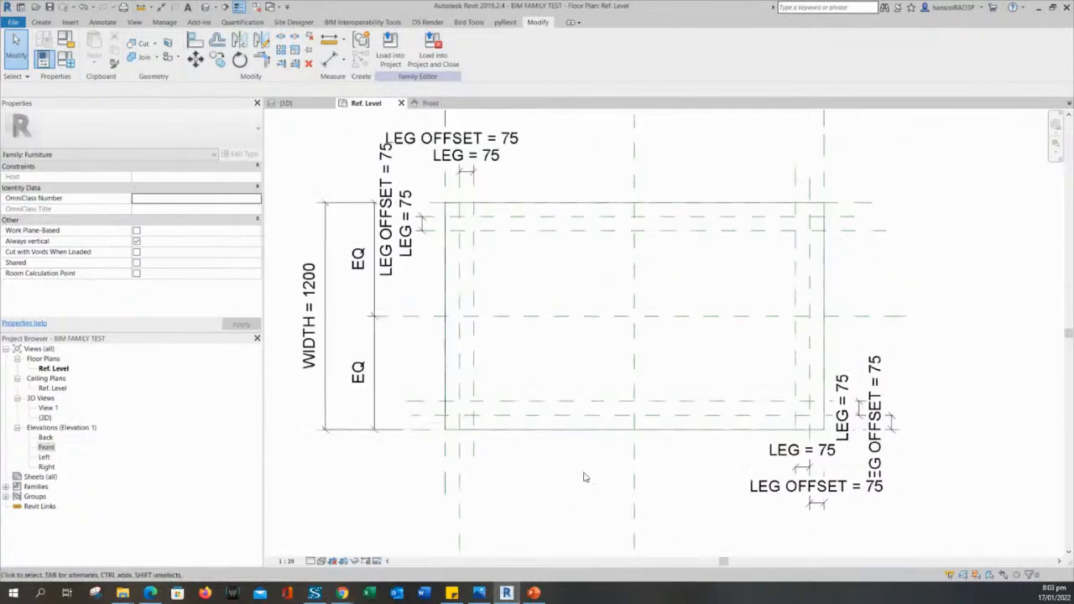
pyautogui.moveTo(585, 477); pyautogui.dragTo(569, 465, button='middle')
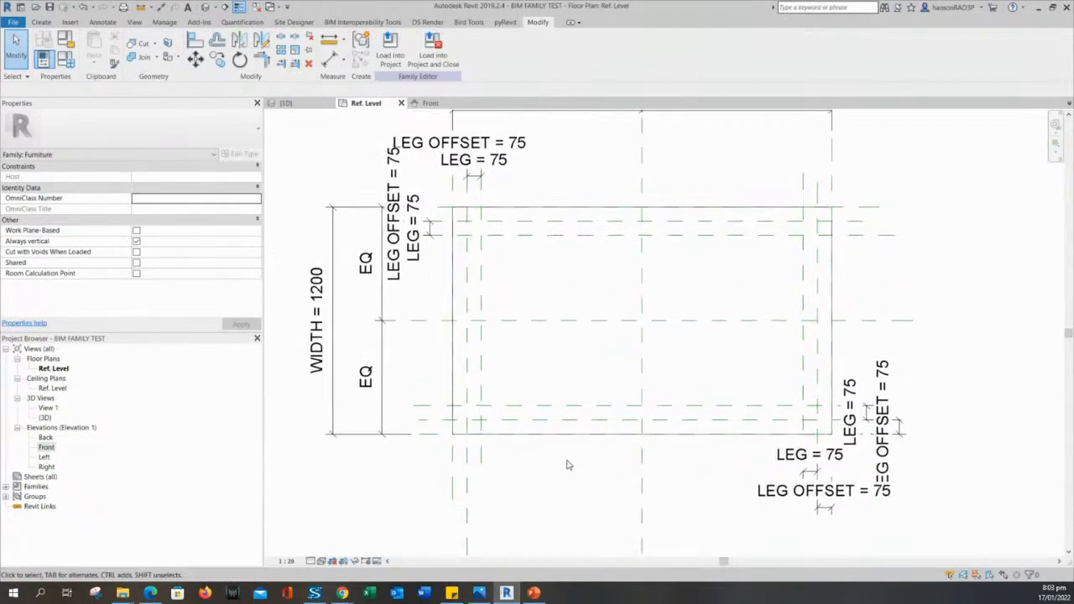
pyautogui.moveTo(356, 160); pyautogui.dragTo(358, 178, button='middle')
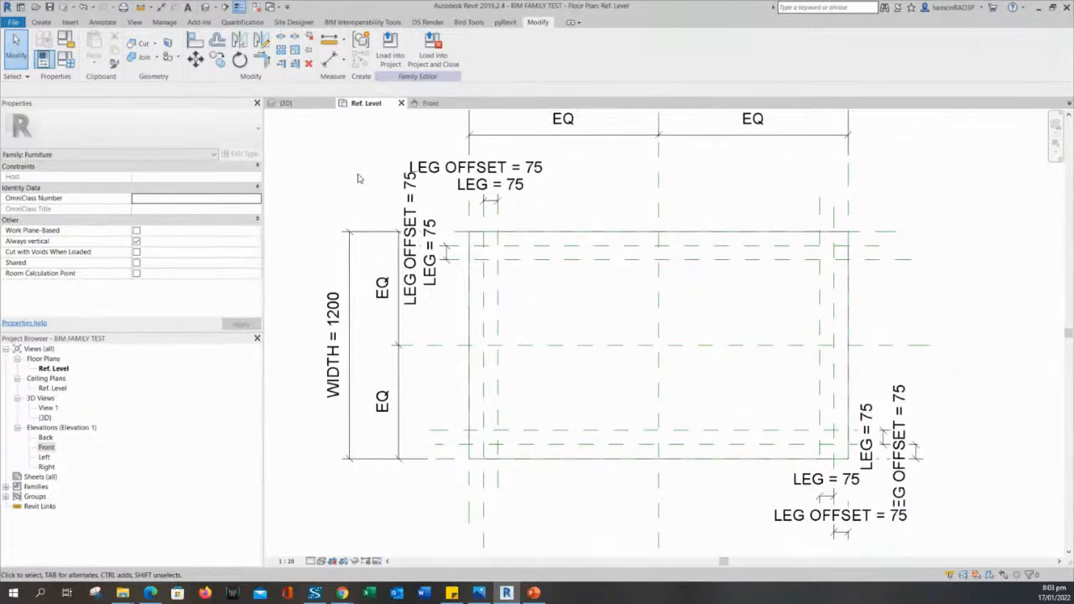
pyautogui.scroll(2, 360, 174)
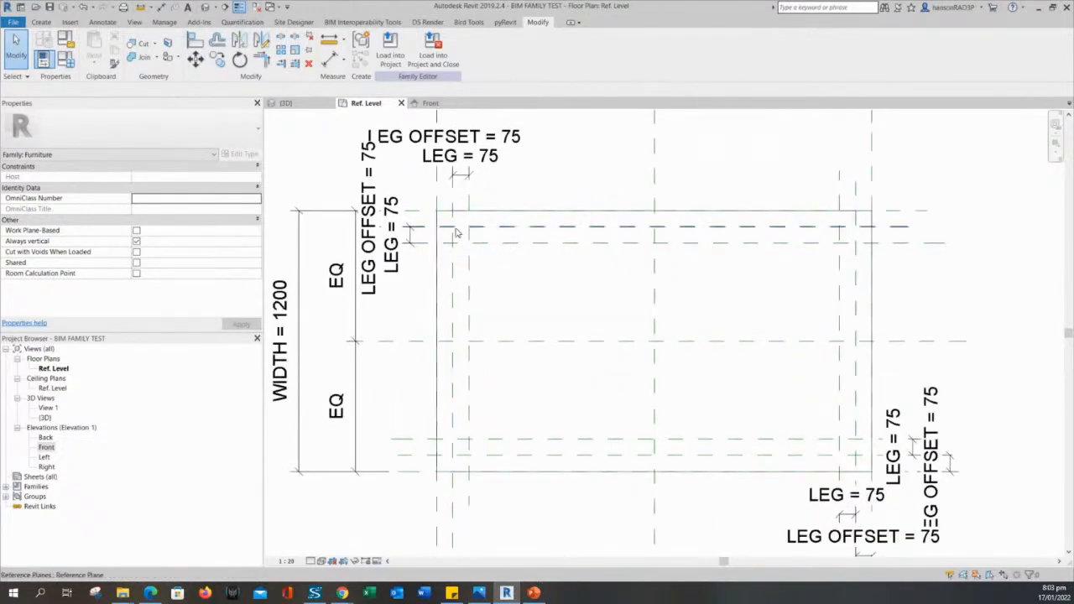
pyautogui.moveTo(524, 289); pyautogui.dragTo(530, 285, button='middle')
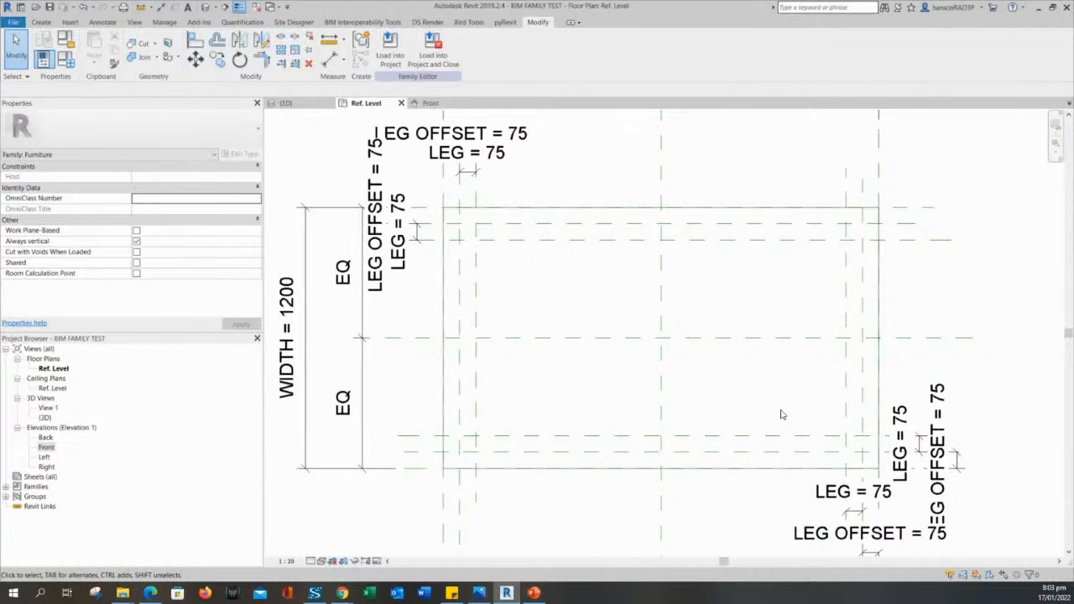
pyautogui.moveTo(638, 363); pyautogui.dragTo(642, 365, button='middle')
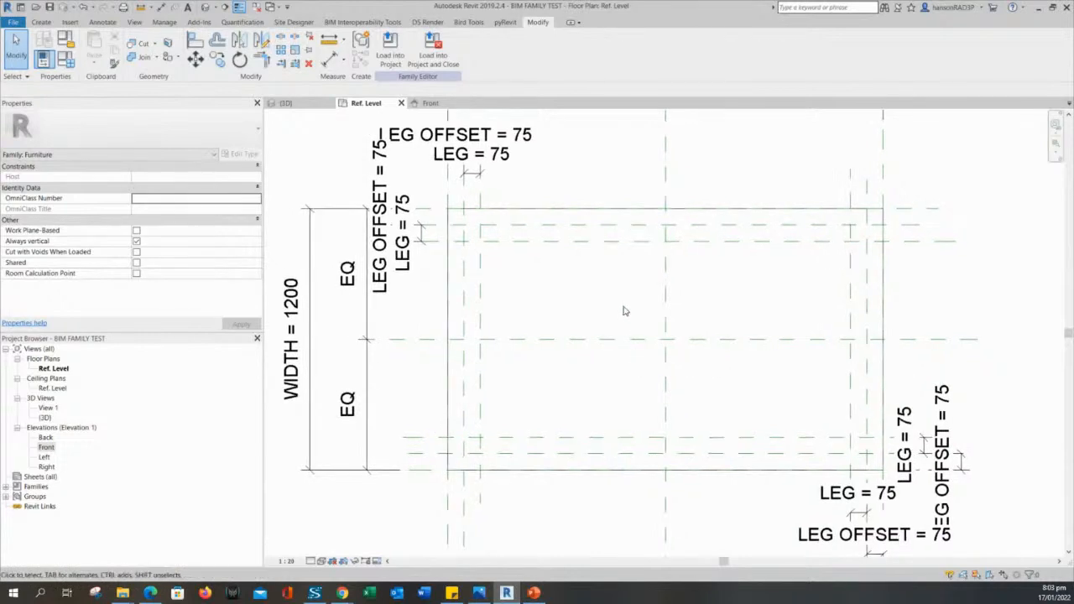
pyautogui.moveTo(514, 261); pyautogui.dragTo(546, 250, button='middle')
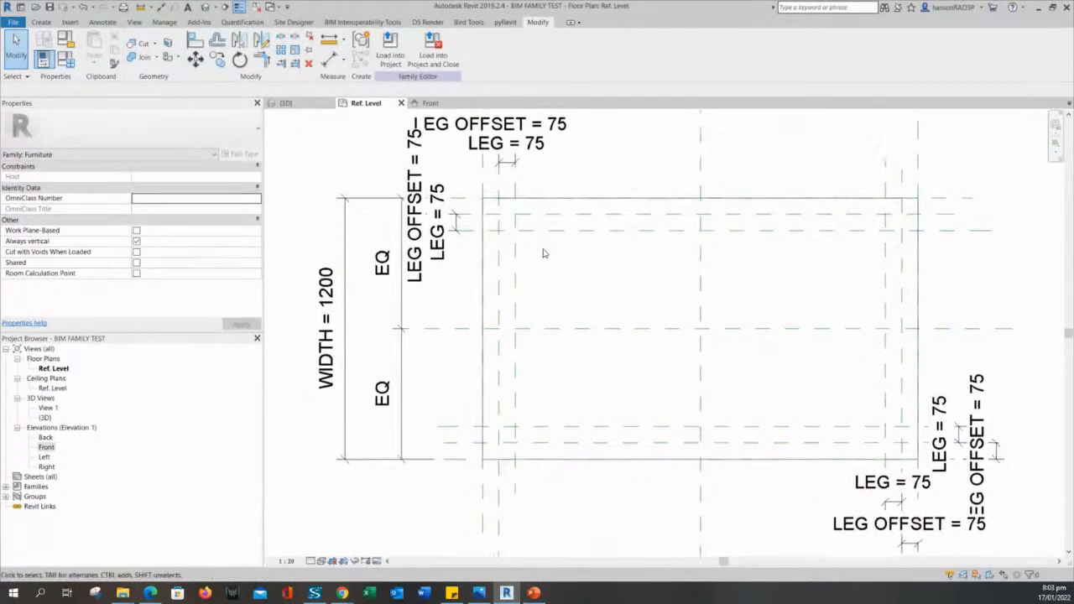
pyautogui.moveTo(571, 293); pyautogui.dragTo(587, 261, button='middle')
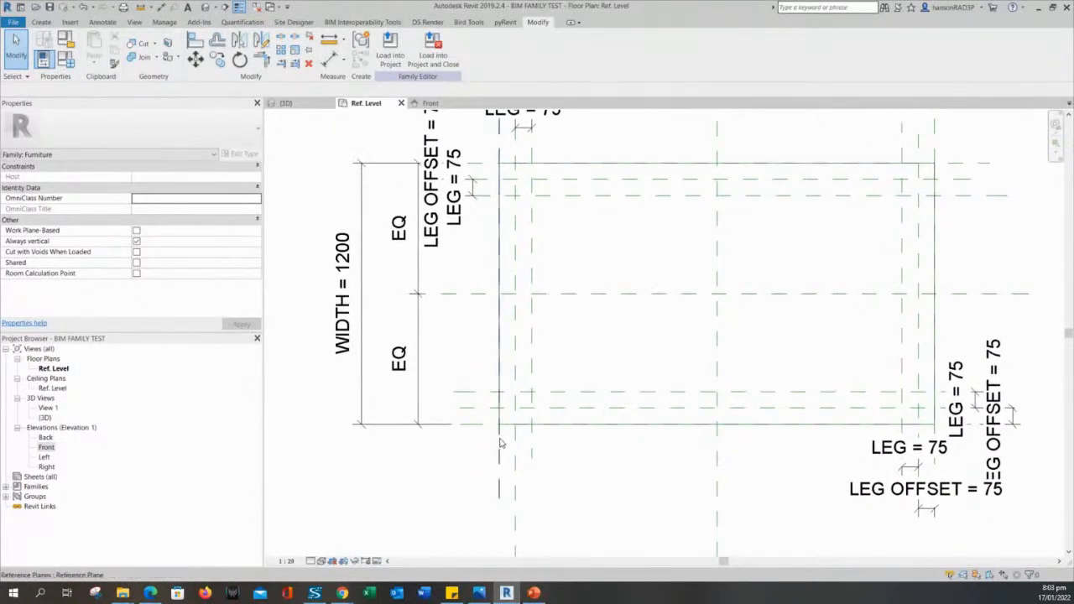
pyautogui.moveTo(637, 376); pyautogui.dragTo(607, 377, button='middle')
pyautogui.moveTo(588, 251); pyautogui.dragTo(600, 280, button='middle')
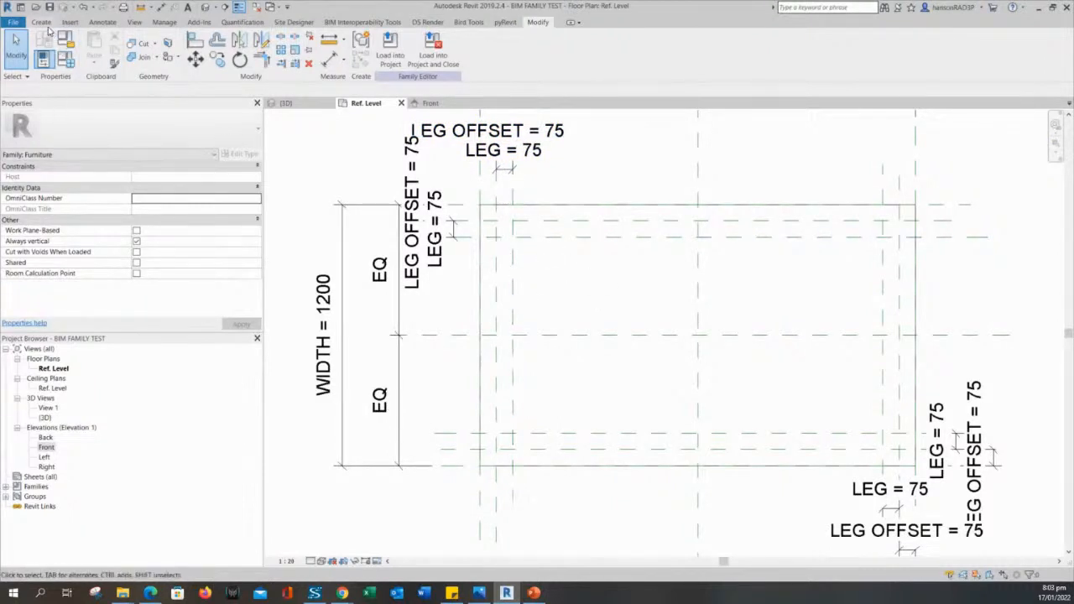
pyautogui.click(41, 24)
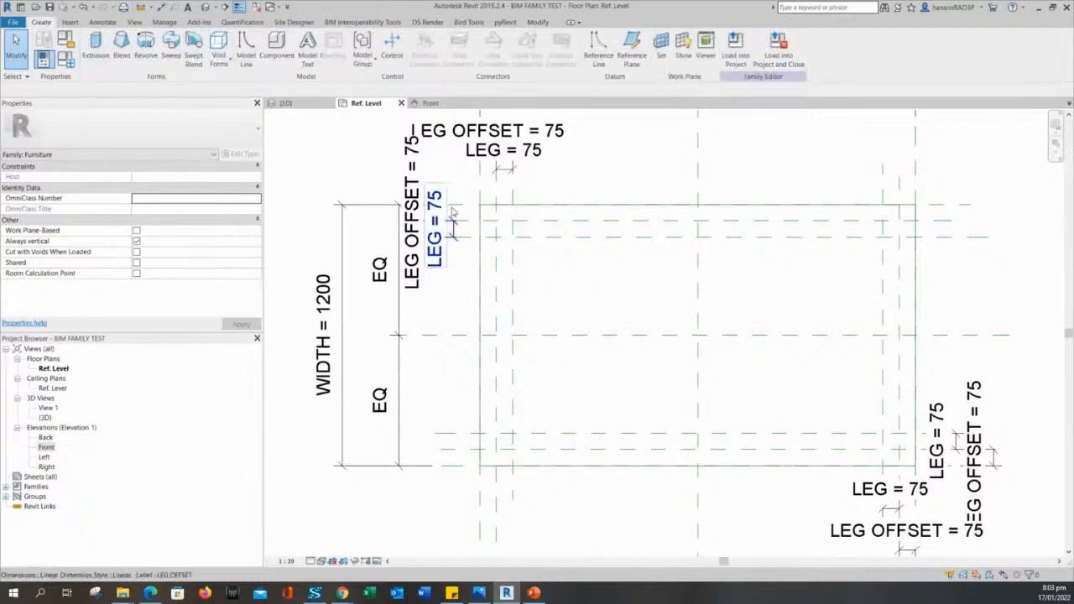
# Start a solid extrusion and sketch a rectangle from the leg reference-plane intersection.
pyautogui.click(98, 44)
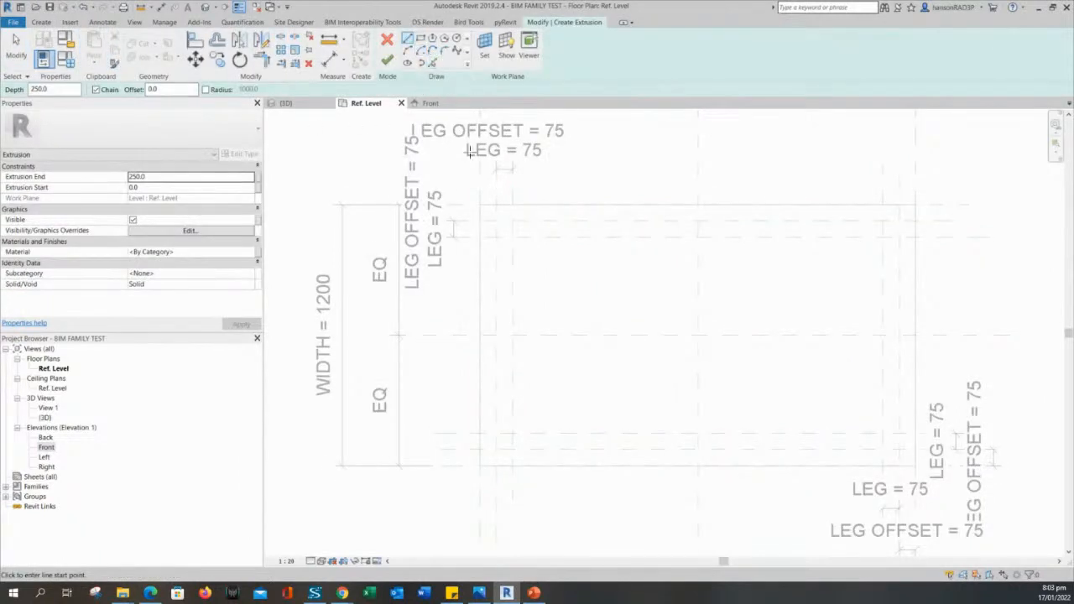
pyautogui.scroll(4, 563, 307)
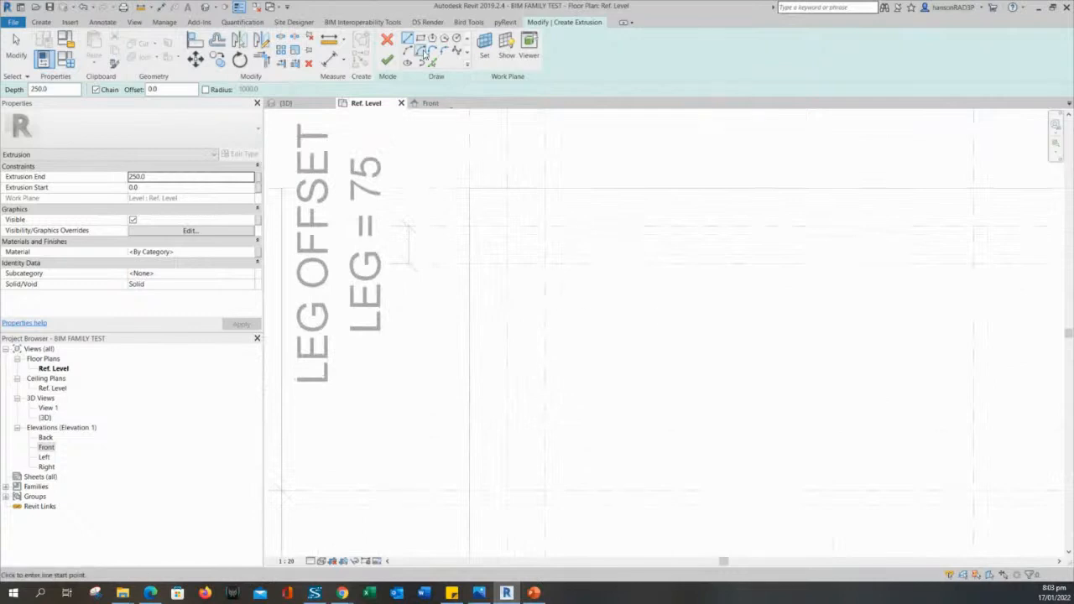
pyautogui.moveTo(588, 363); pyautogui.dragTo(654, 384, button='middle')
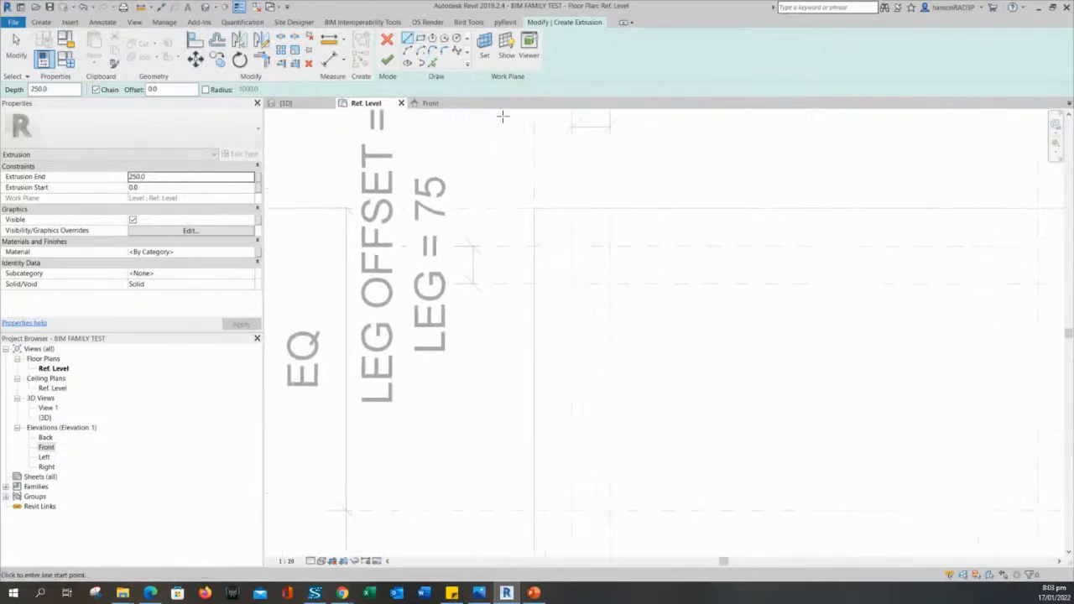
pyautogui.click(421, 40)
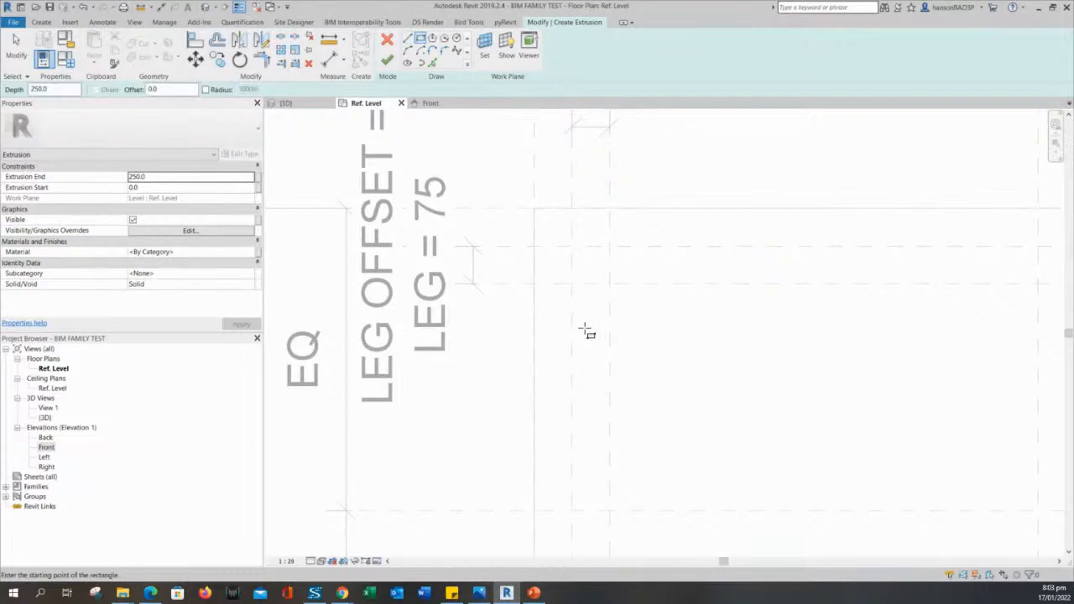
pyautogui.click(572, 286)
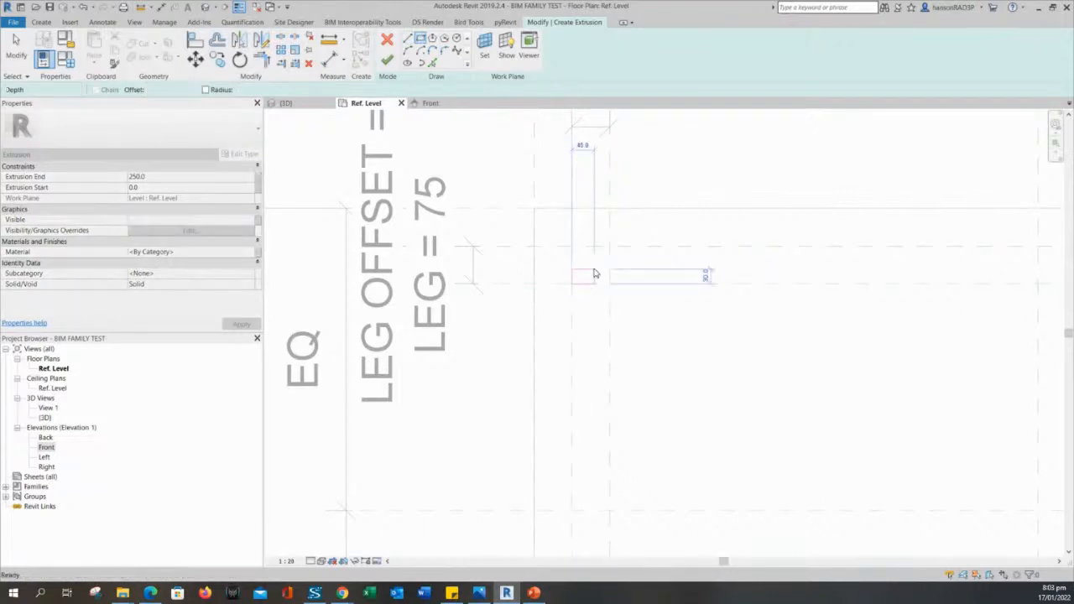
pyautogui.press('Escape')
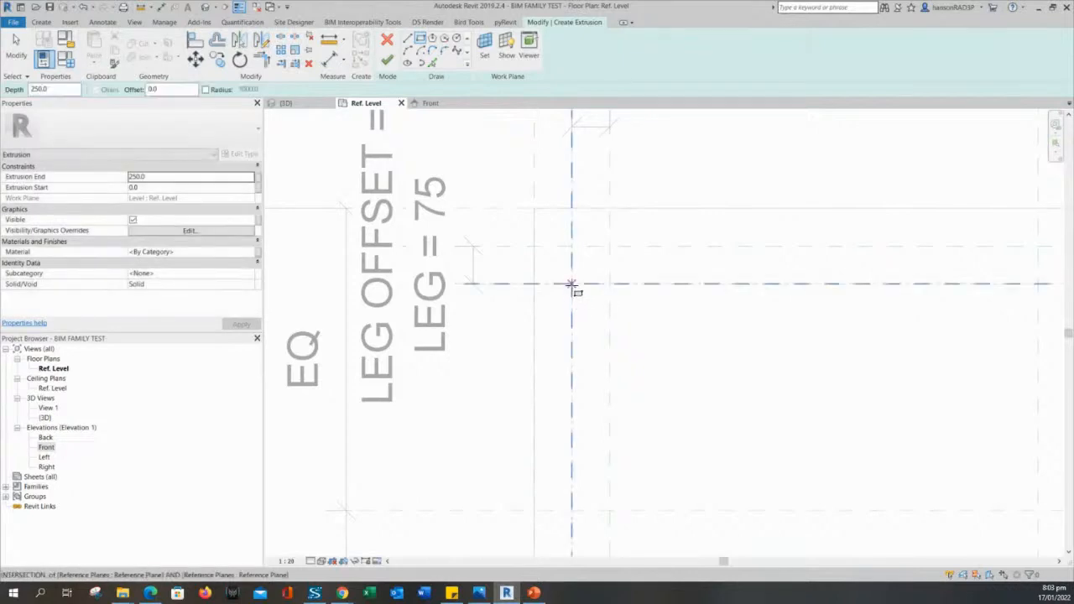
pyautogui.click(570, 286)
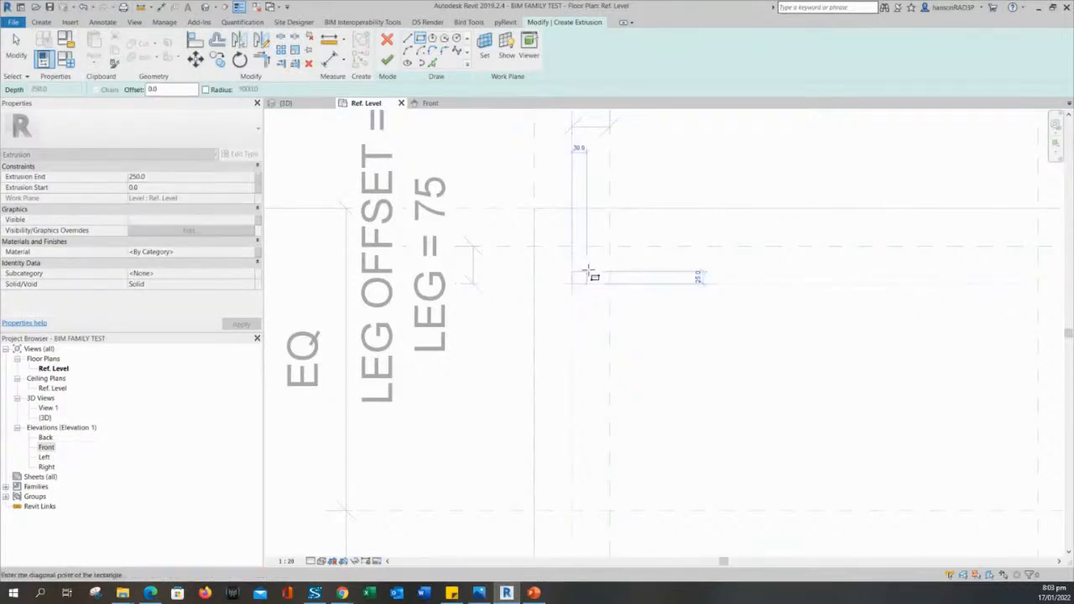
pyautogui.click(609, 247)
# Set the extrusion depth to 250 and attempt to finish the sketch.
pyautogui.scroll(-4, 672, 361)
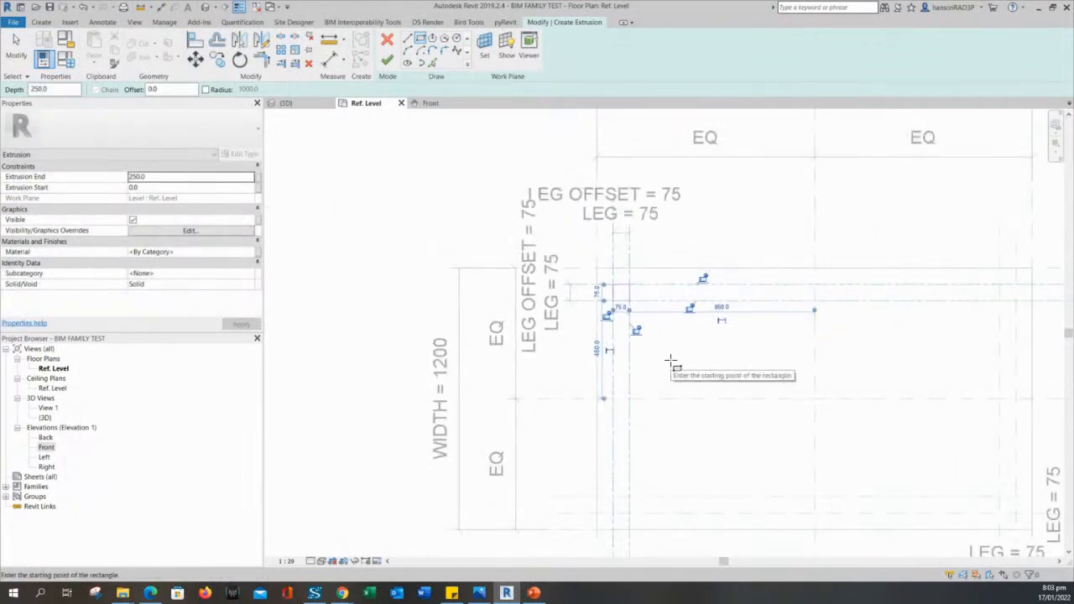
pyautogui.moveTo(674, 360); pyautogui.dragTo(617, 309, button='middle')
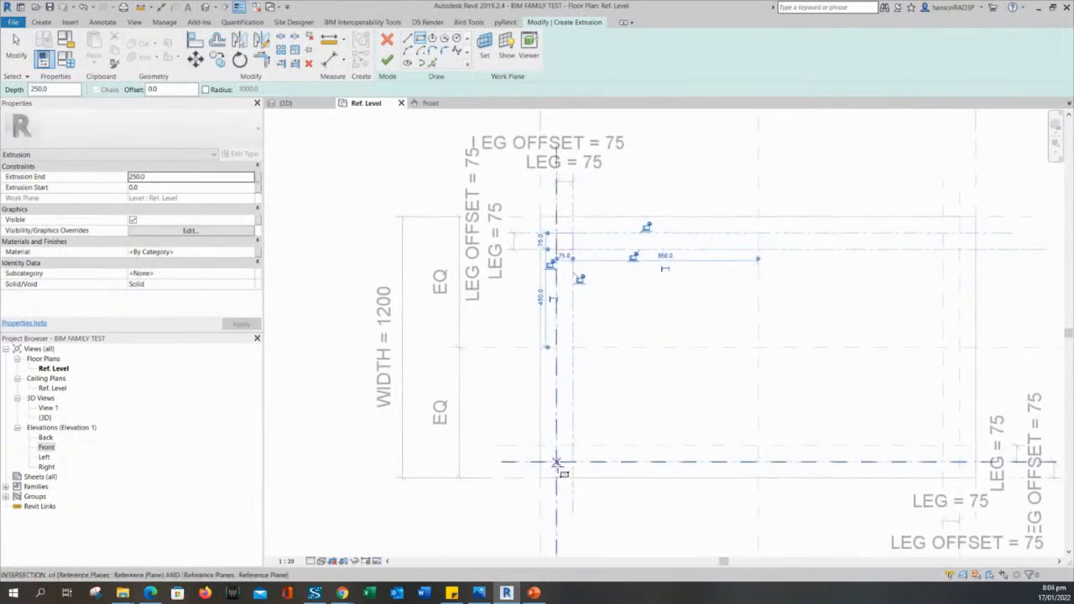
pyautogui.scroll(1, 583, 290)
pyautogui.scroll(-1, 878, 293)
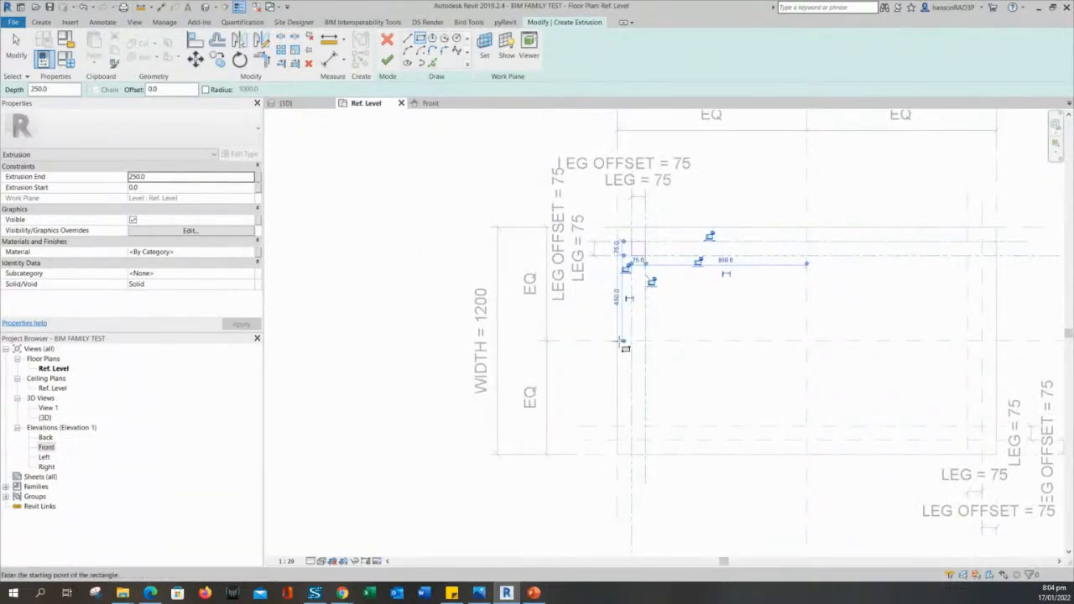
pyautogui.moveTo(680, 336); pyautogui.dragTo(675, 358, button='middle')
pyautogui.scroll(1, 432, 128)
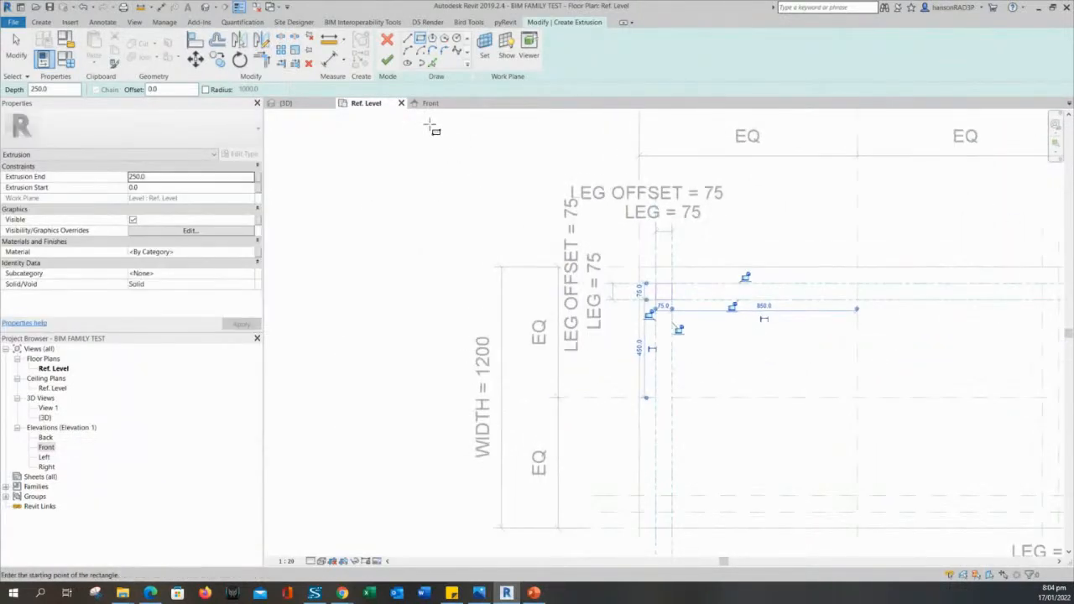
pyautogui.click(54, 89)
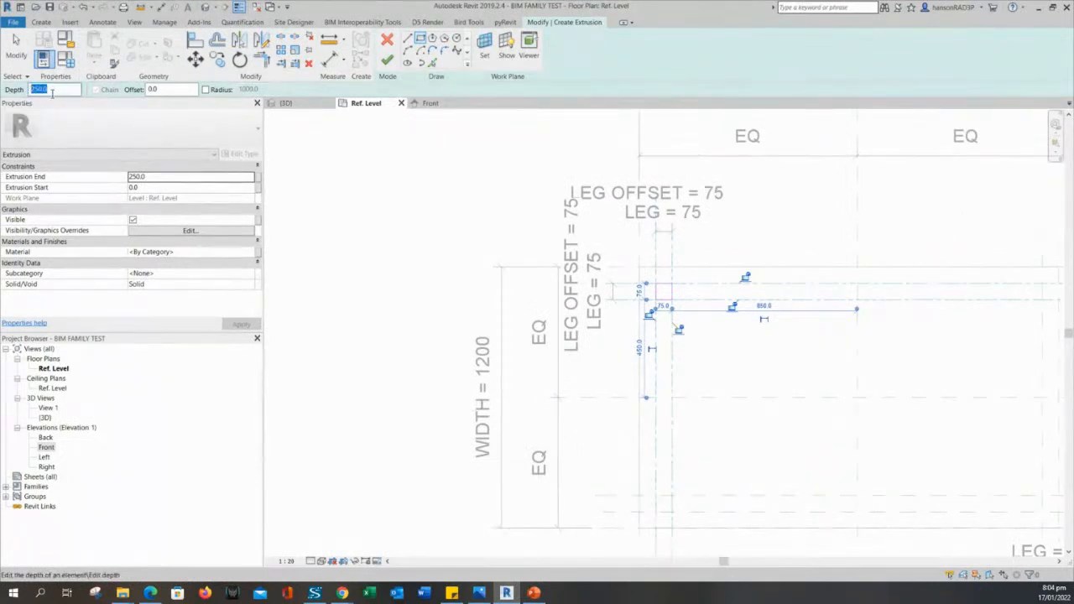
pyautogui.moveTo(731, 361); pyautogui.dragTo(730, 373, button='middle')
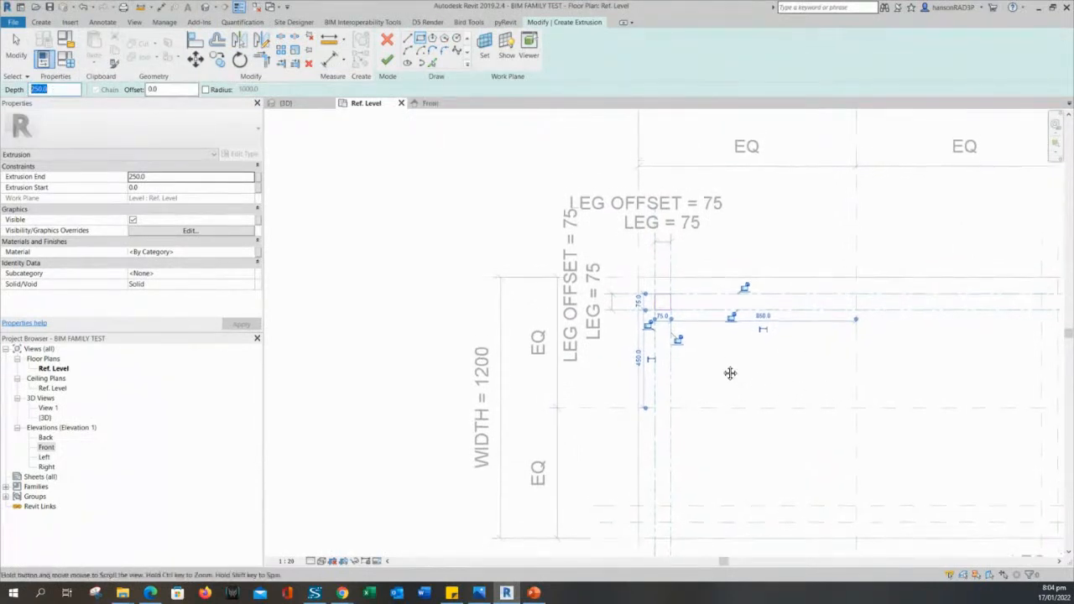
pyautogui.click(387, 64)
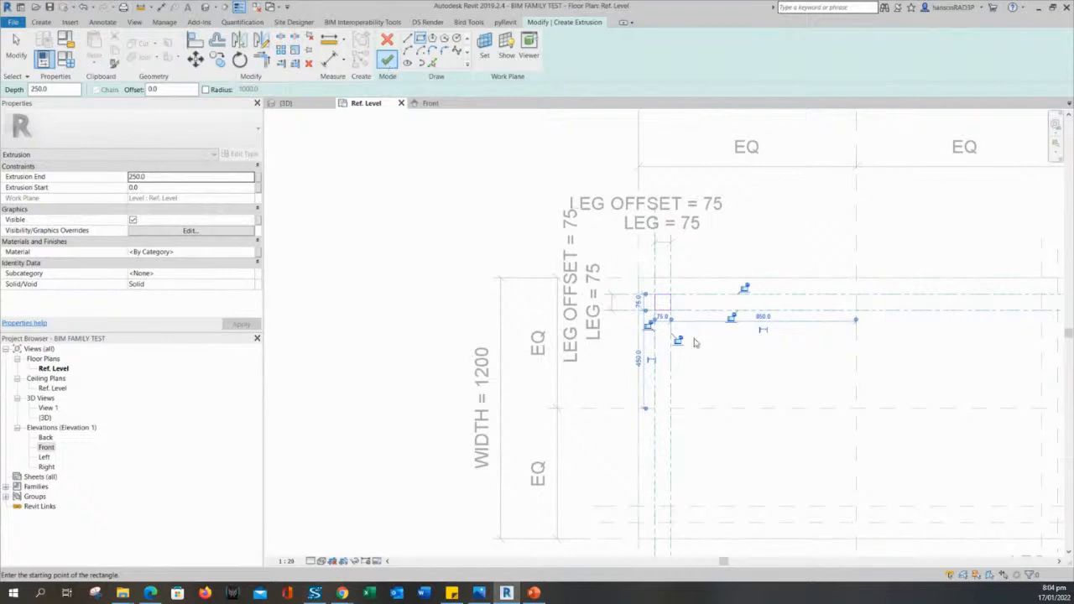
# Remove the old leg sketch square from the sketch.
pyautogui.press('Escape')
pyautogui.scroll(3, 684, 307)
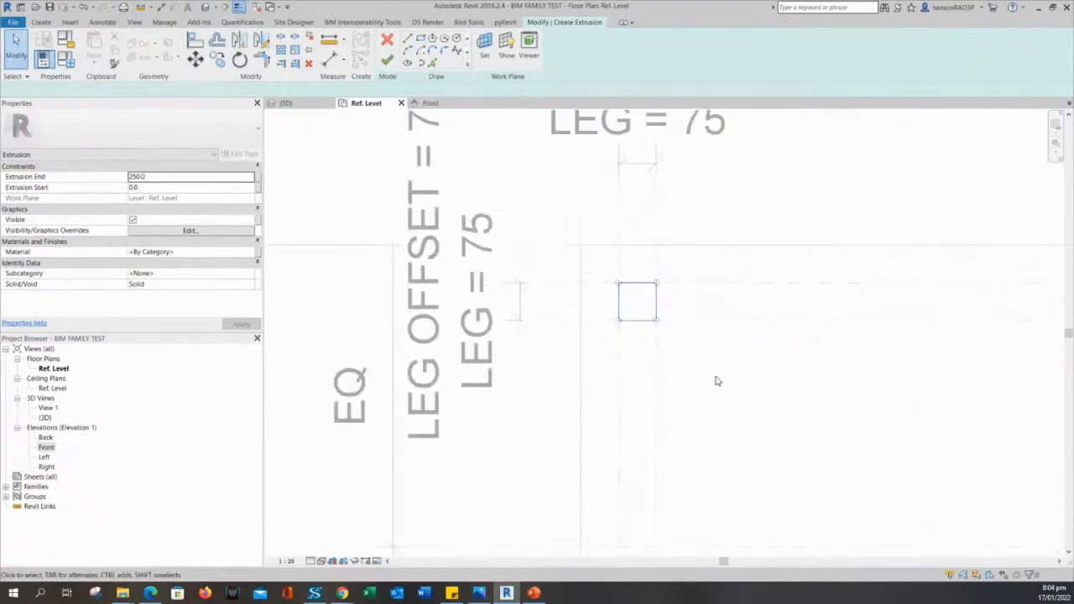
pyautogui.scroll(2, 700, 367)
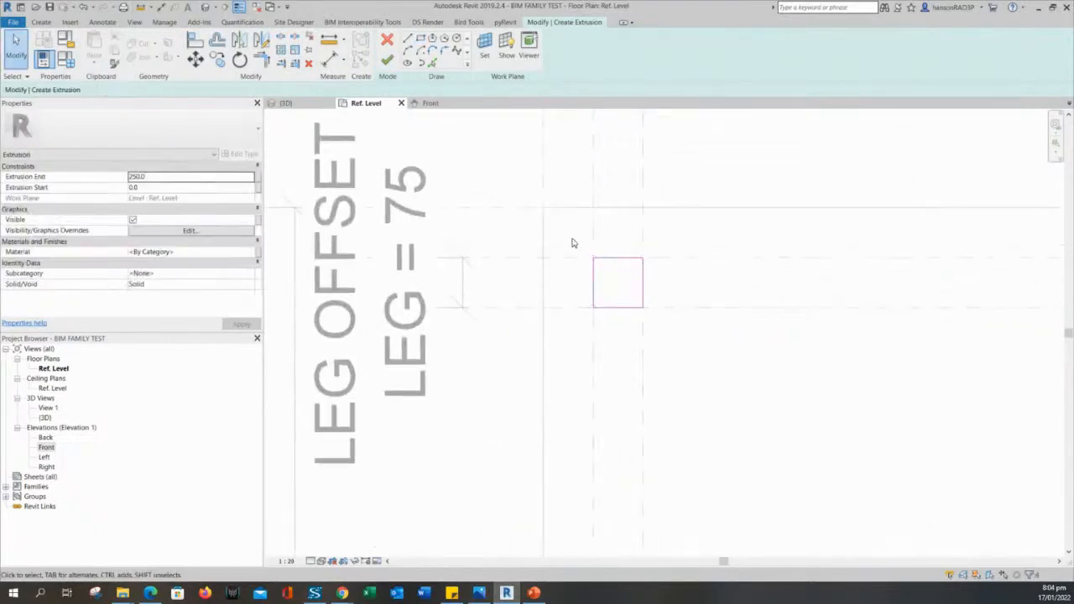
pyautogui.moveTo(572, 240); pyautogui.dragTo(752, 363)
pyautogui.press('Delete')
pyautogui.moveTo(729, 376); pyautogui.dragTo(793, 400, button='middle')
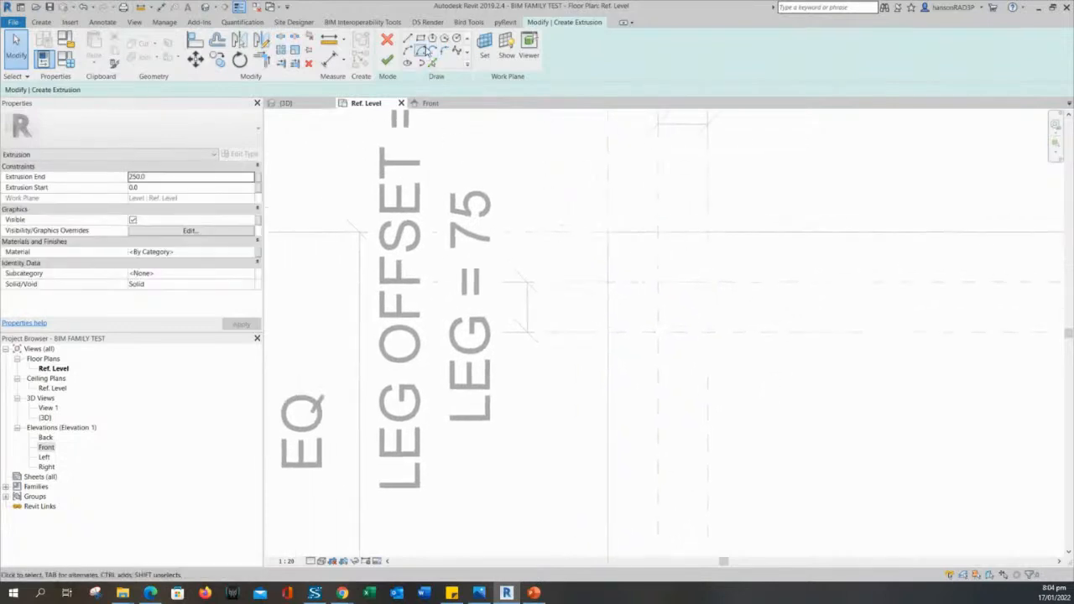
# Draw a 75 × 75 leg square, lock both edges to their planes, and finish the extrusion.
pyautogui.click(421, 40)
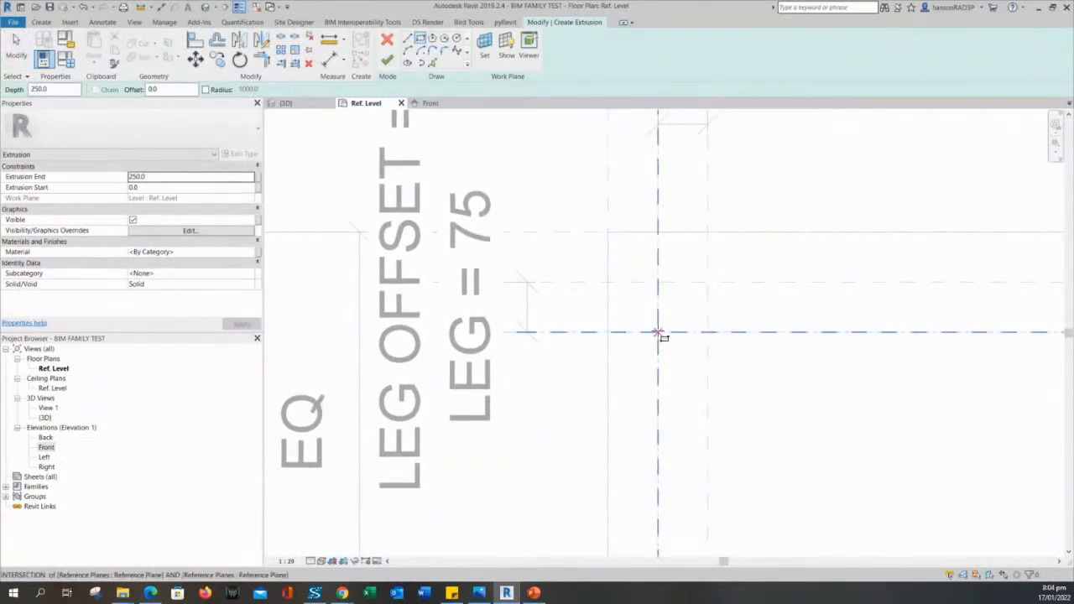
pyautogui.click(658, 334)
pyautogui.click(707, 283)
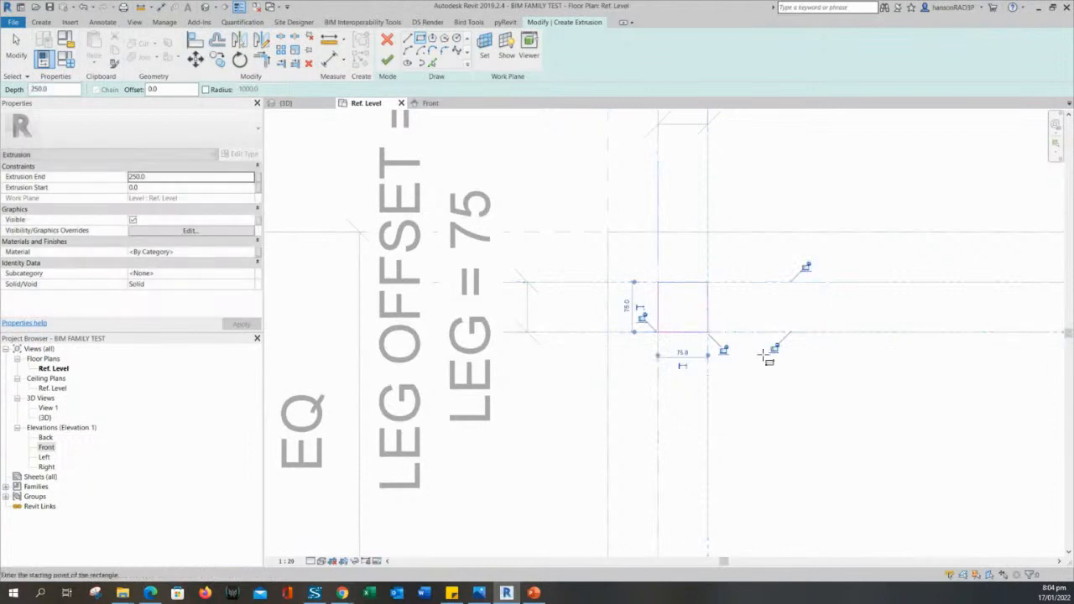
pyautogui.scroll(2, 806, 256)
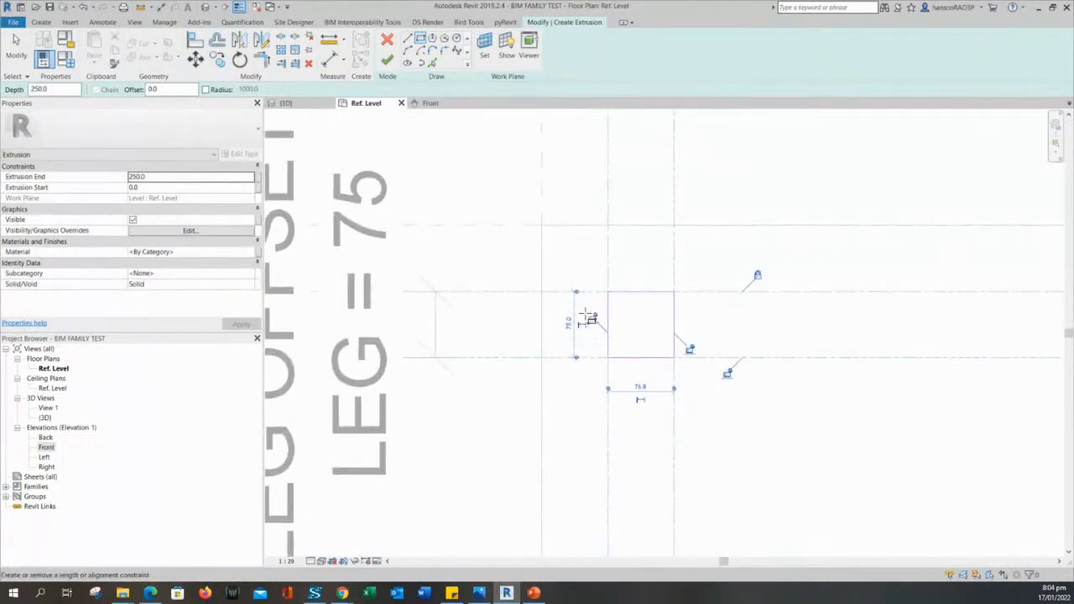
pyautogui.click(592, 317)
pyautogui.click(689, 348)
pyautogui.scroll(-3, 724, 375)
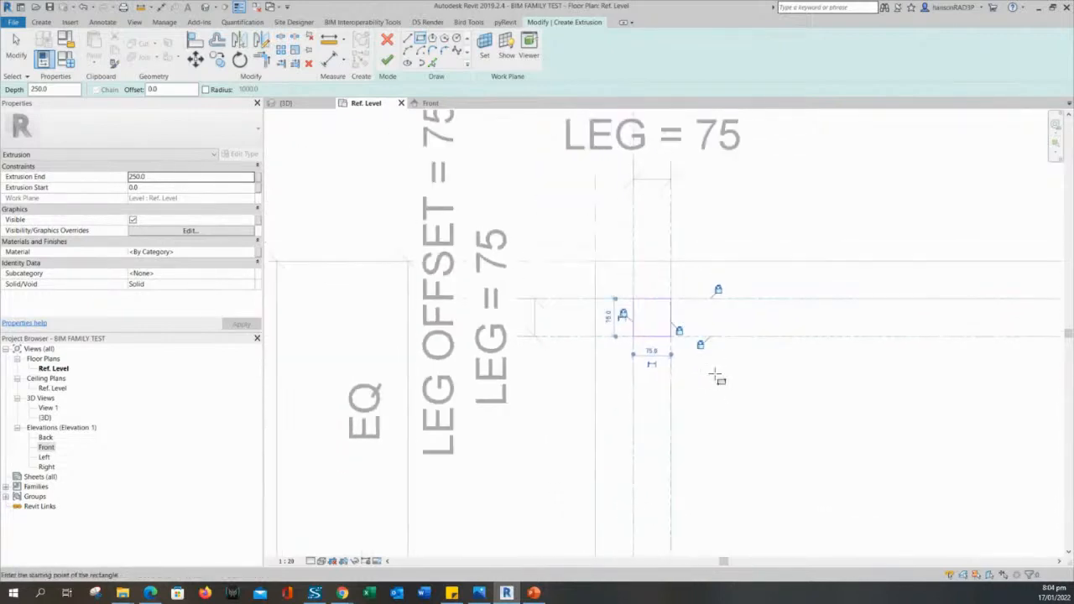
pyautogui.click(387, 61)
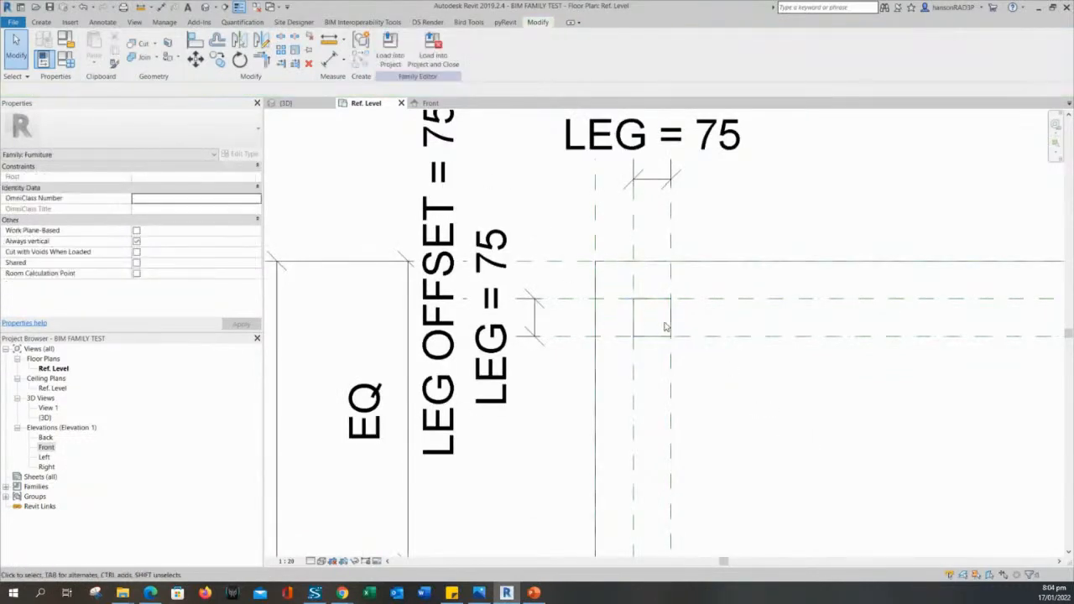
# Select the new leg extrusion in plan and choose Edit Extrusion.
pyautogui.click(663, 299)
pyautogui.scroll(-4, 735, 397)
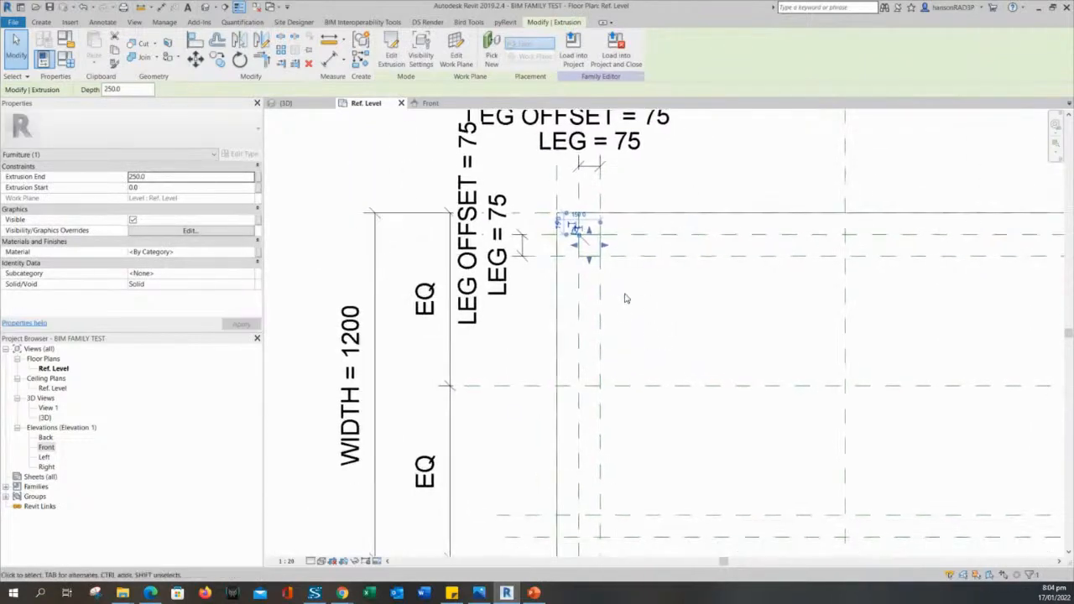
pyautogui.scroll(-3, 625, 298)
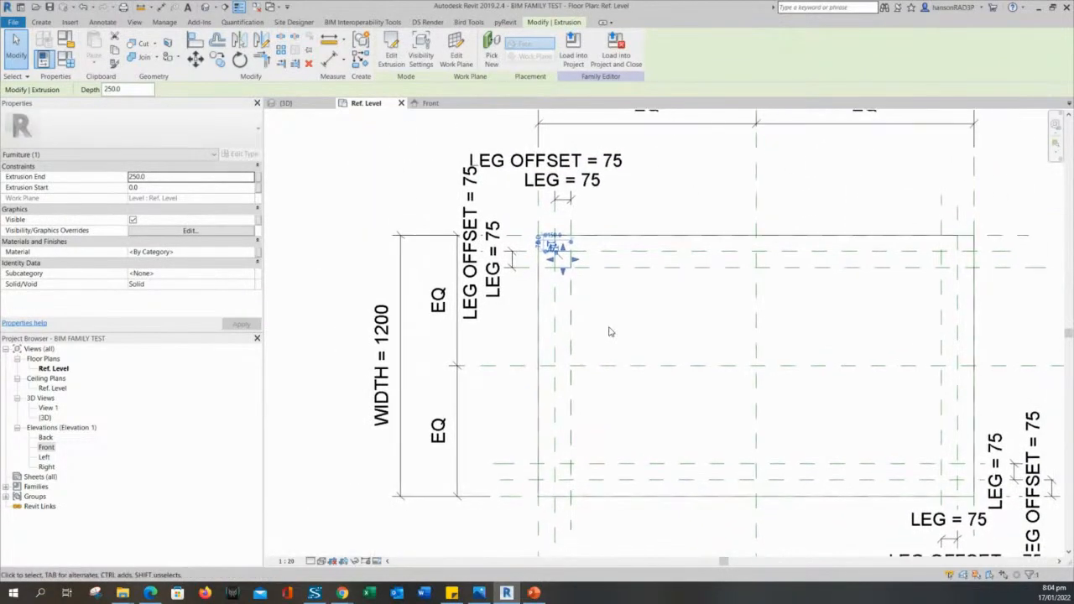
pyautogui.click(595, 307)
pyautogui.scroll(3, 555, 228)
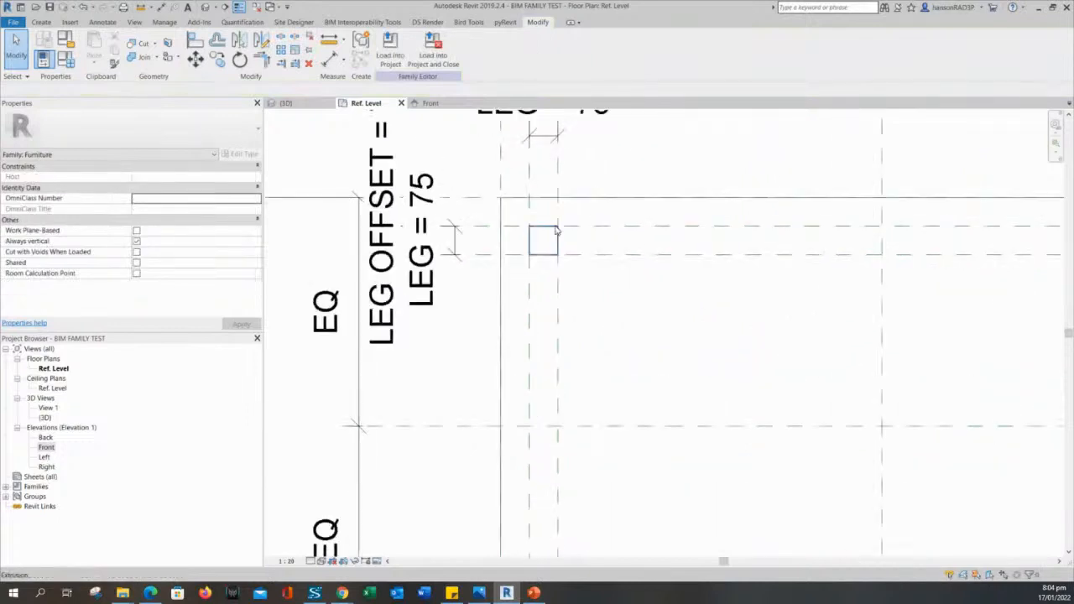
pyautogui.click(555, 230)
pyautogui.scroll(2, 528, 210)
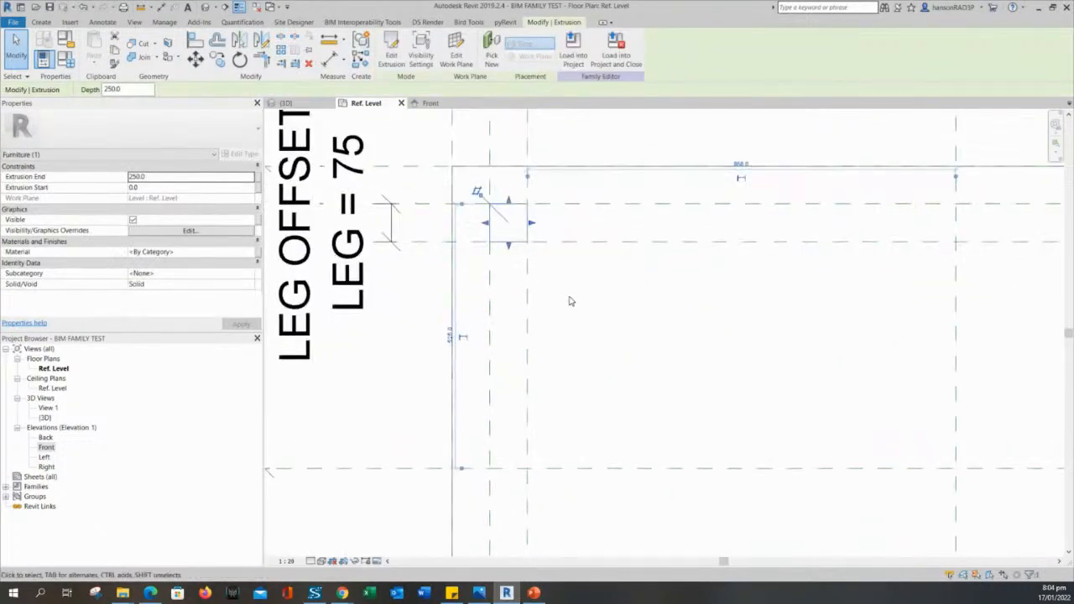
pyautogui.moveTo(571, 300); pyautogui.dragTo(564, 305, button='middle')
pyautogui.click(562, 301)
pyautogui.click(514, 207)
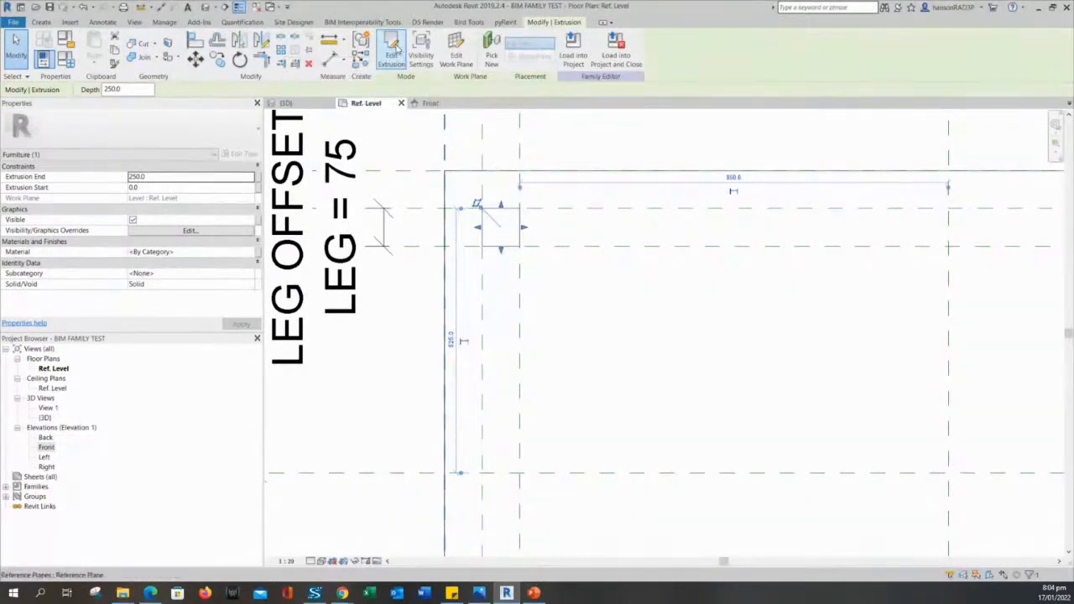
pyautogui.click(392, 57)
# Sketch a 75 × 75 leg square at the top-left reference-plane intersection.
pyautogui.moveTo(491, 223); pyautogui.dragTo(583, 295)
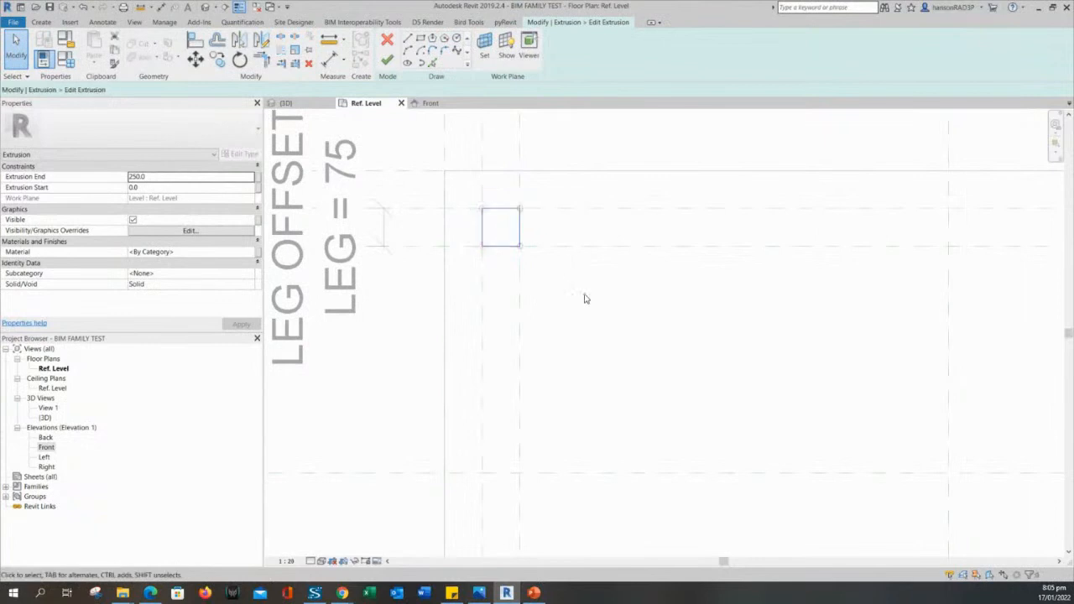
pyautogui.scroll(-1, 583, 295)
pyautogui.moveTo(603, 322); pyautogui.dragTo(523, 308, button='middle')
pyautogui.scroll(-1, 579, 339)
pyautogui.click(525, 304)
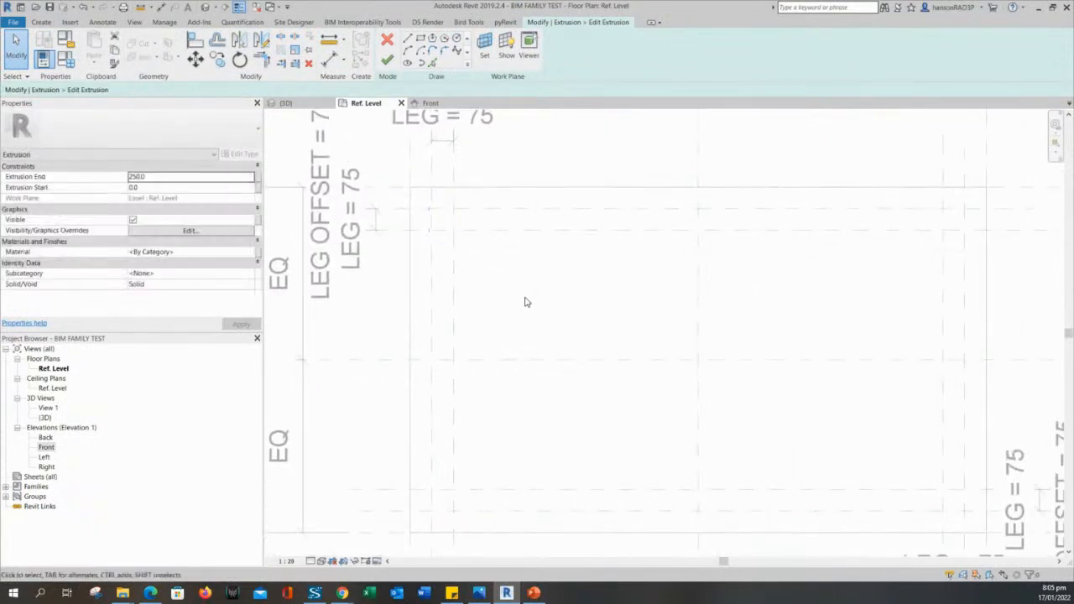
pyautogui.click(420, 39)
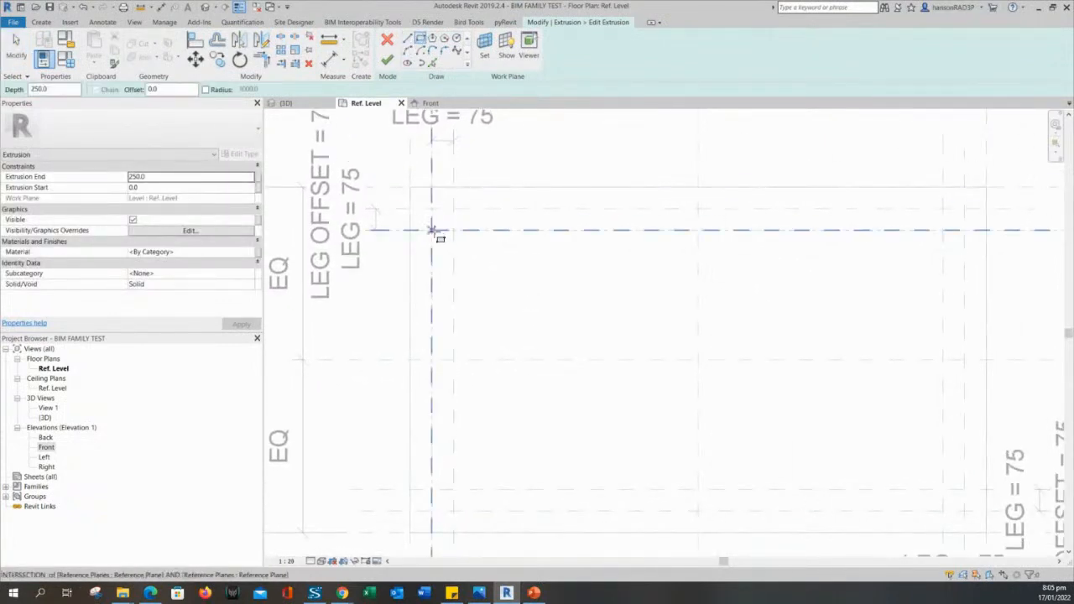
pyautogui.click(431, 230)
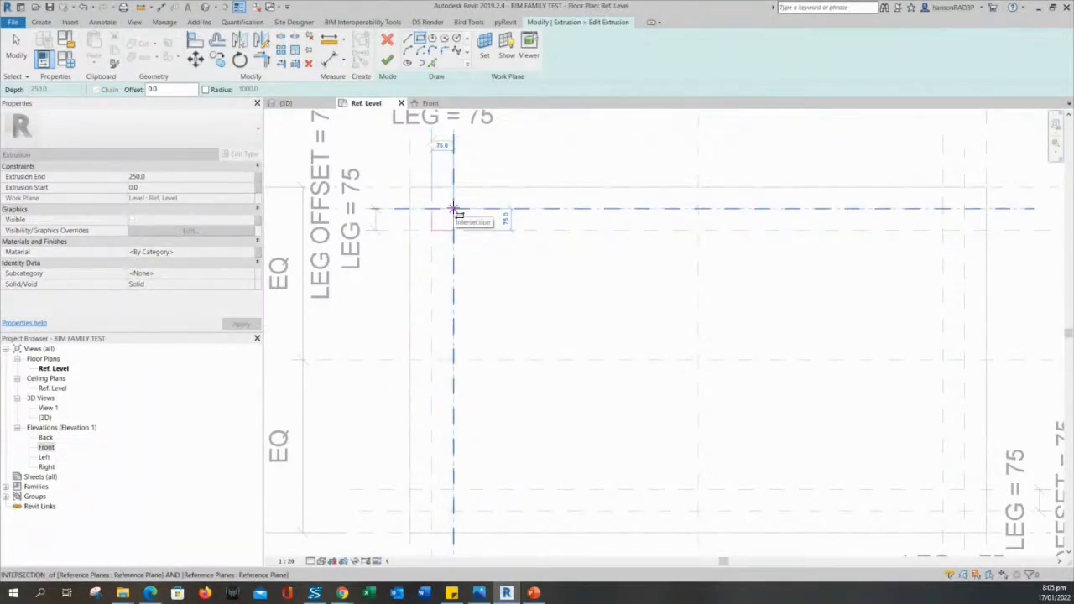
pyautogui.click(453, 208)
pyautogui.scroll(-2, 513, 262)
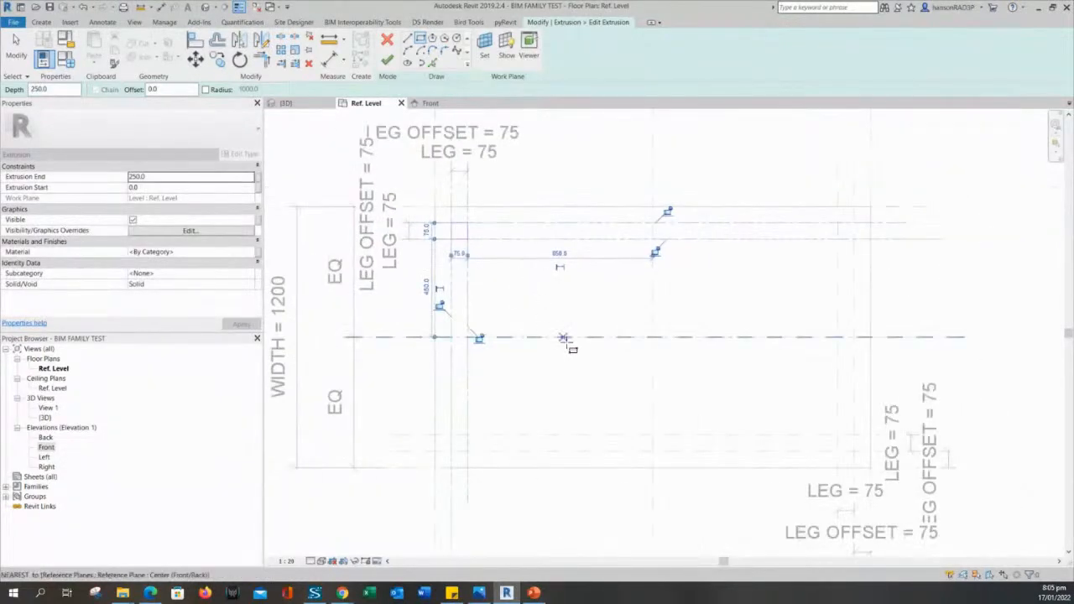
pyautogui.scroll(3, 451, 447)
# Add bottom-left and bottom-right leg squares and a long 75 × 900 rectangle down the right side.
pyautogui.click(452, 453)
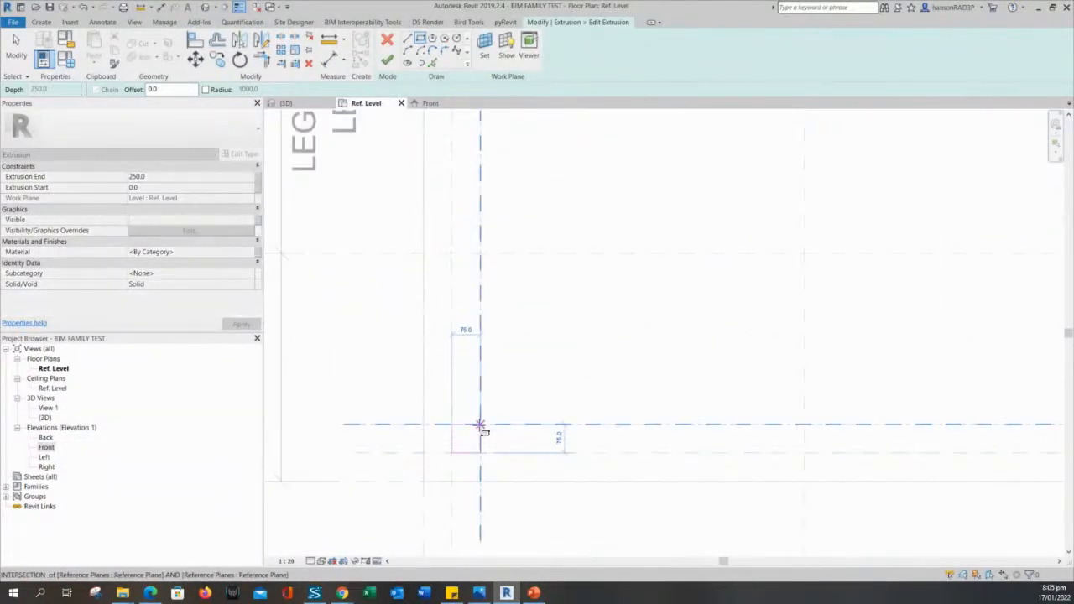
pyautogui.click(480, 424)
pyautogui.scroll(-2, 588, 353)
pyautogui.scroll(-1, 588, 168)
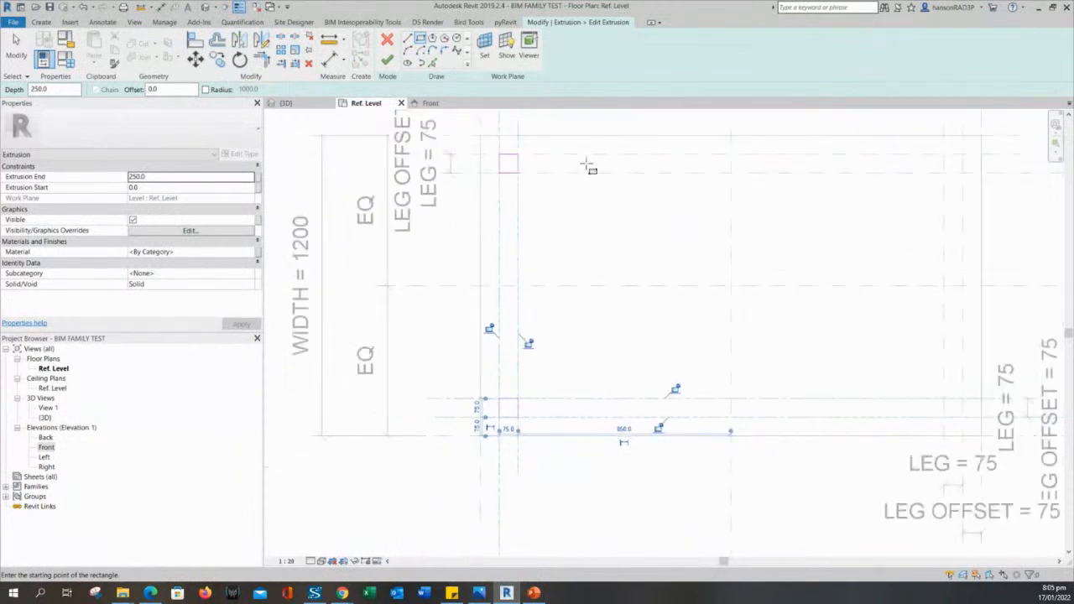
pyautogui.scroll(-1, 583, 245)
pyautogui.moveTo(584, 245); pyautogui.dragTo(556, 263, button='middle')
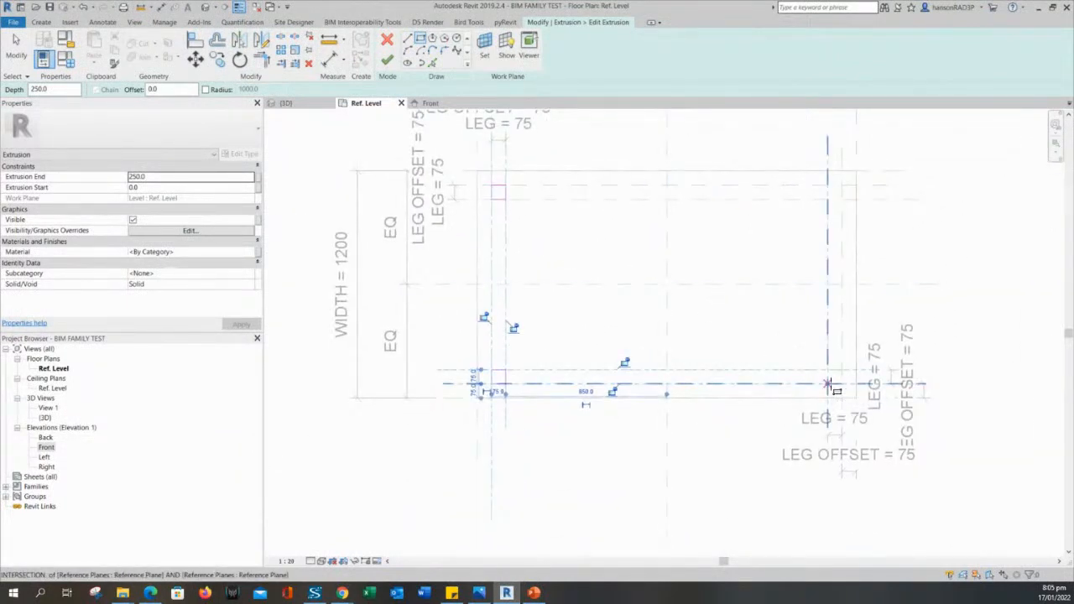
pyautogui.click(829, 386)
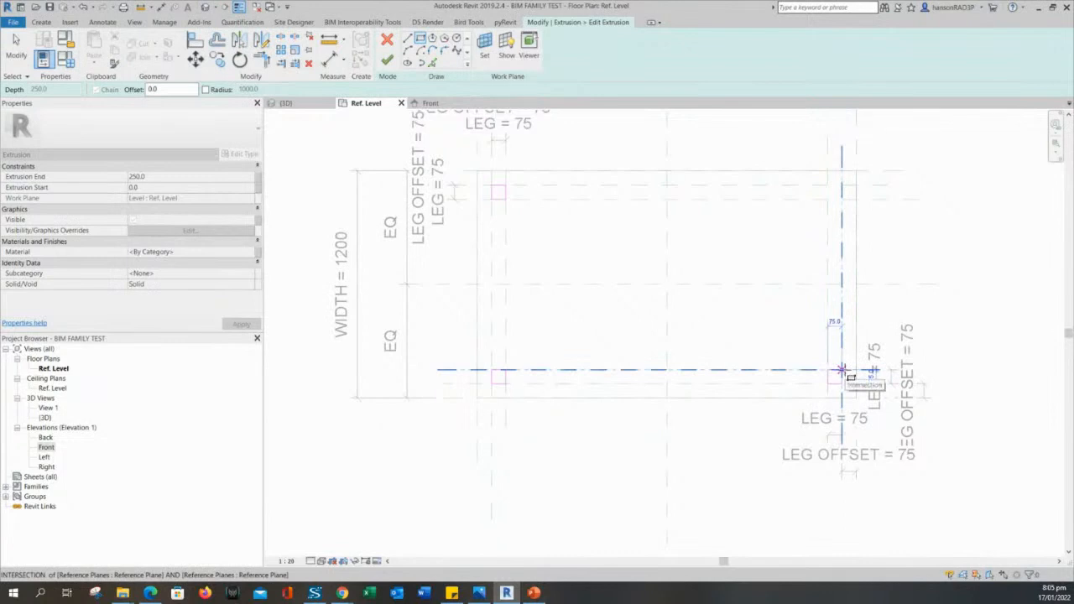
pyautogui.click(842, 370)
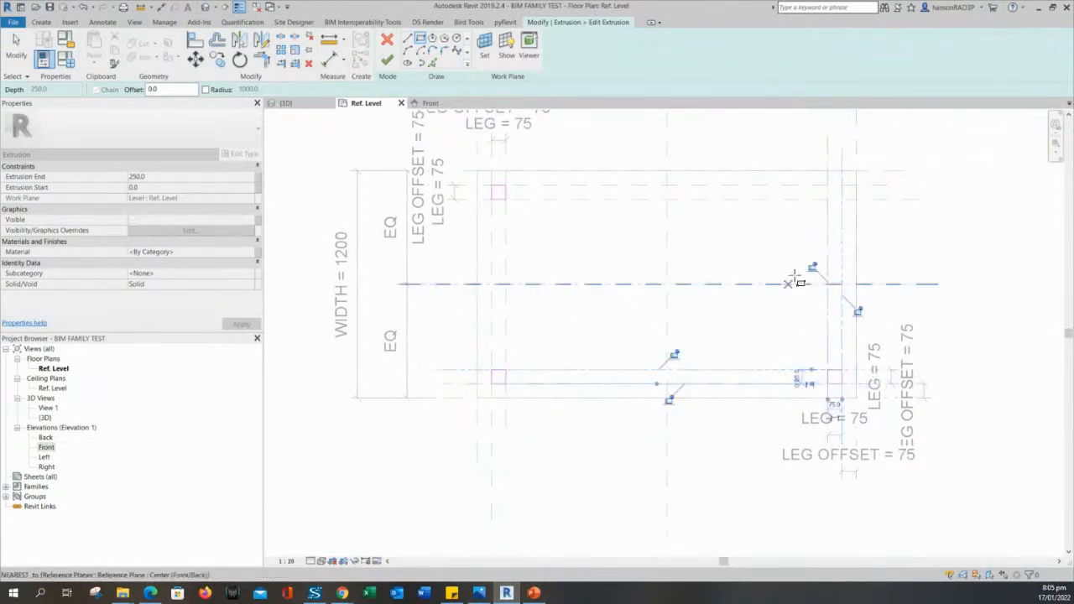
pyautogui.click(829, 201)
pyautogui.click(812, 370)
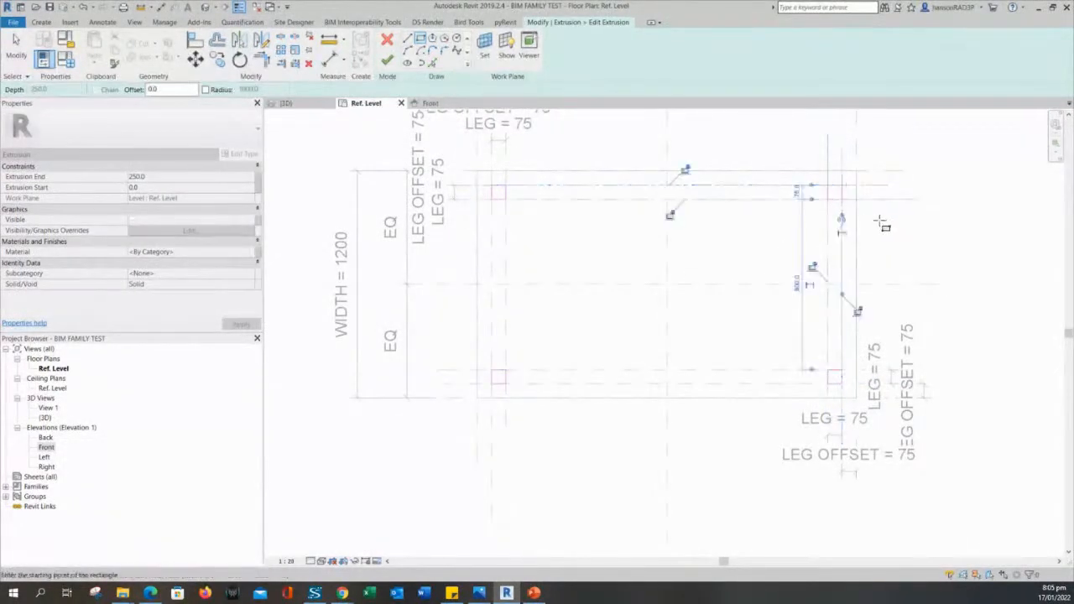
pyautogui.scroll(2, 887, 224)
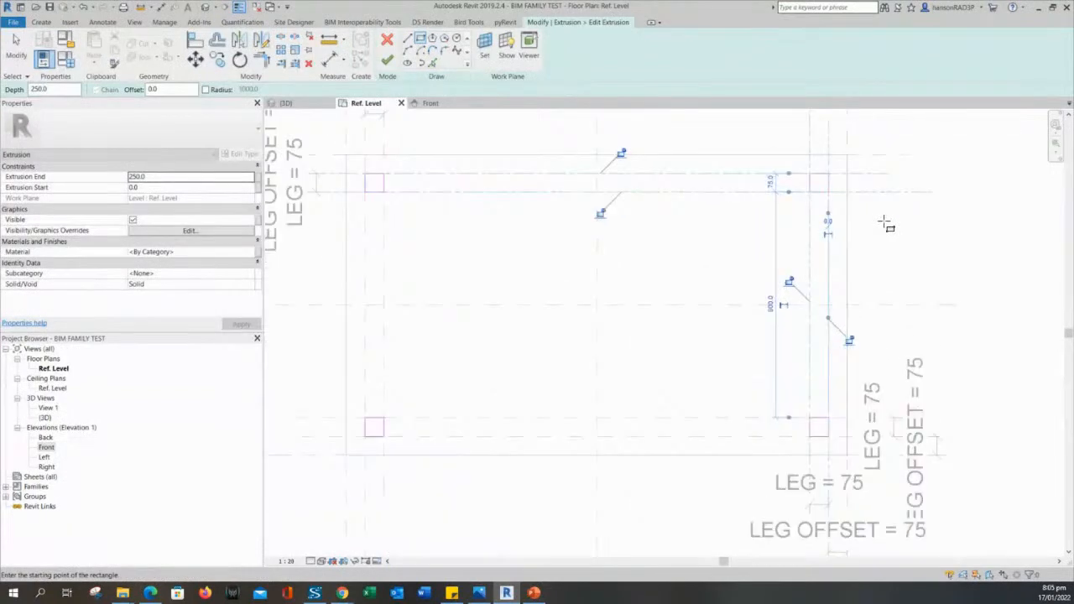
# Lock the long rectangle's edge to its reference plane and exit the rectangle tool.
pyautogui.click(613, 155)
pyautogui.moveTo(410, 216); pyautogui.dragTo(609, 257, button='middle')
pyautogui.scroll(2, 599, 258)
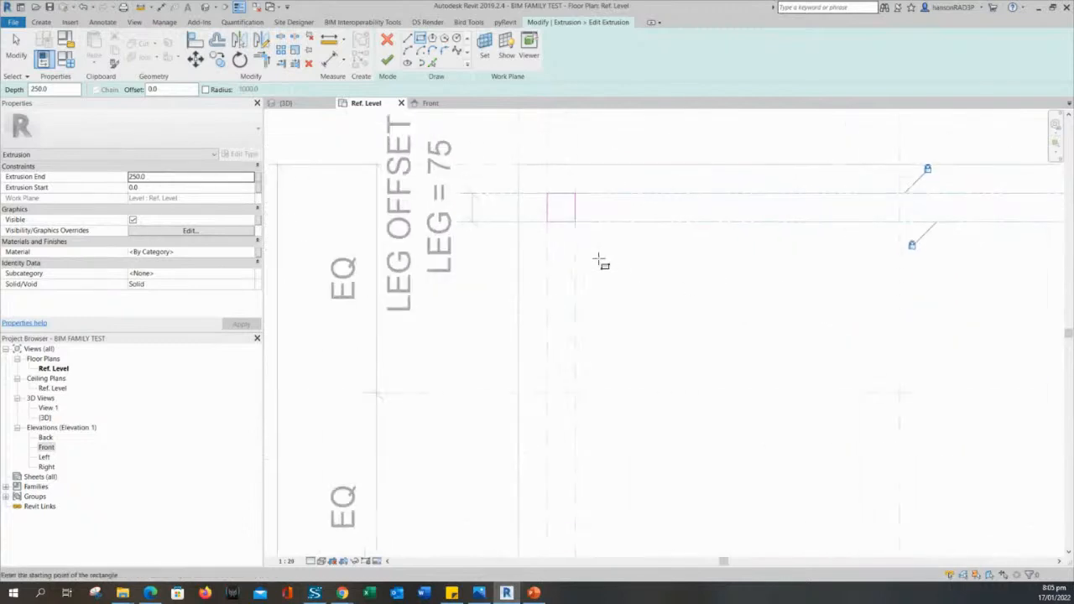
pyautogui.press('Escape')
pyautogui.scroll(2, 552, 204)
# Select the top-left leg square's top edge and drag it downward.
pyautogui.click(565, 191)
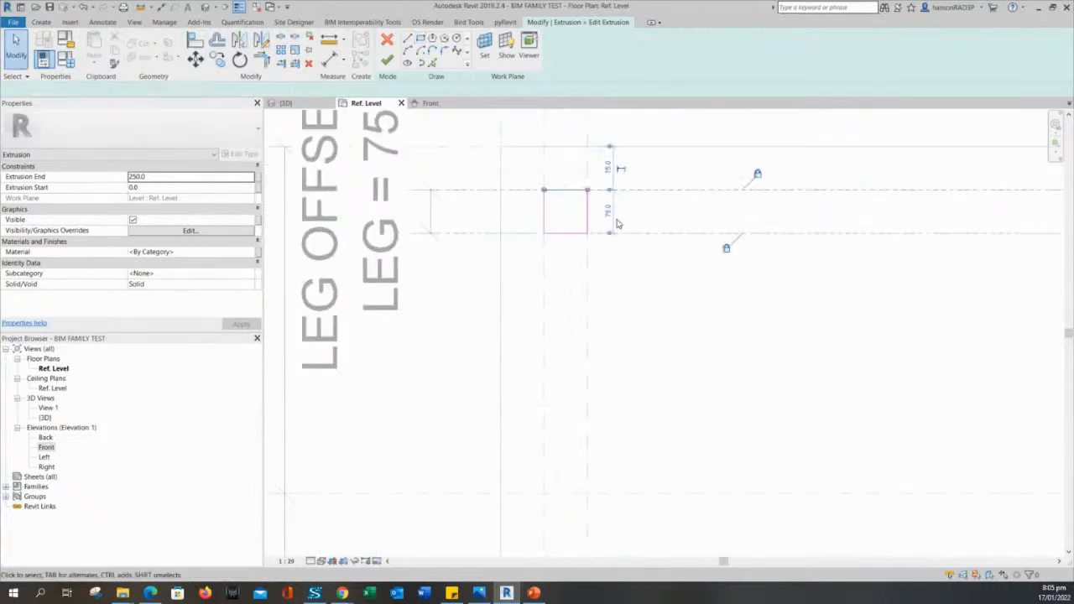
pyautogui.scroll(-3, 617, 220)
pyautogui.click(627, 243)
pyautogui.scroll(3, 661, 219)
pyautogui.scroll(2, 531, 199)
pyautogui.click(531, 184)
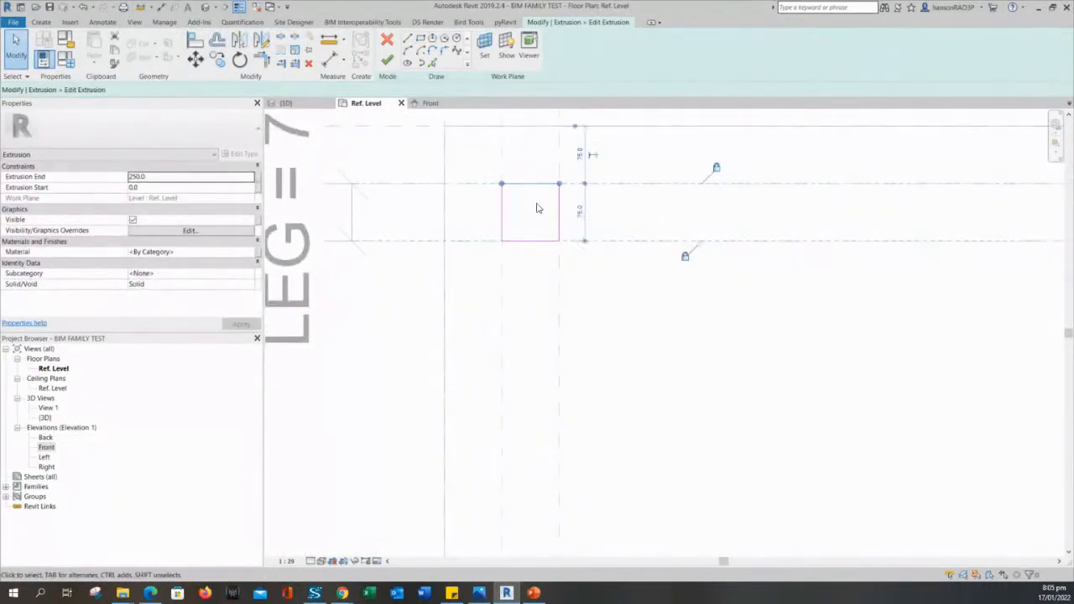
pyautogui.moveTo(533, 185); pyautogui.dragTo(534, 201)
pyautogui.scroll(2, 559, 202)
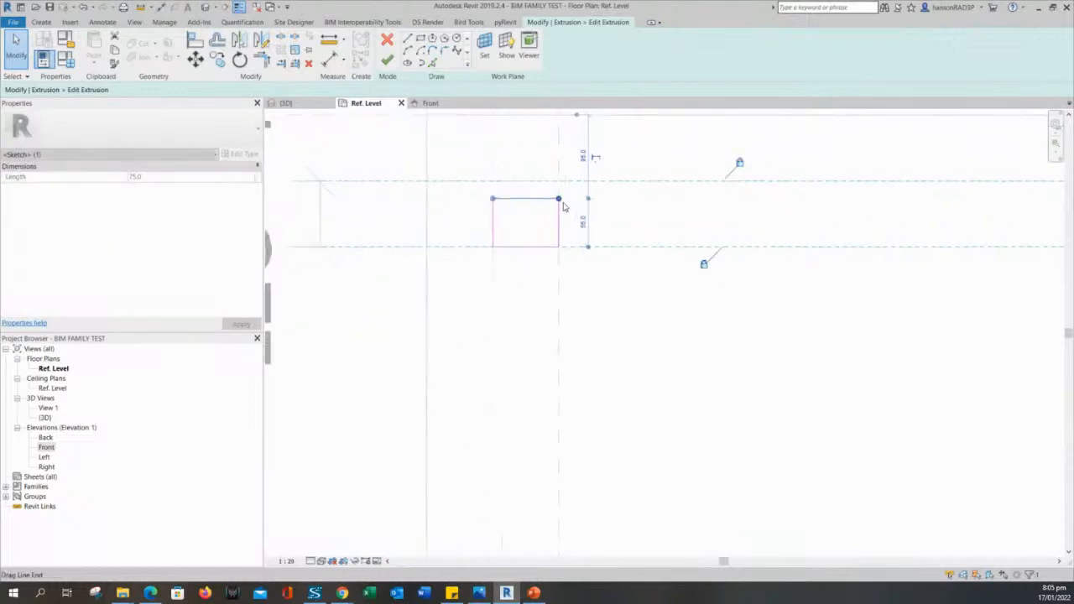
pyautogui.moveTo(587, 213); pyautogui.dragTo(621, 267, button='middle')
pyautogui.click(481, 257)
pyautogui.click(545, 251)
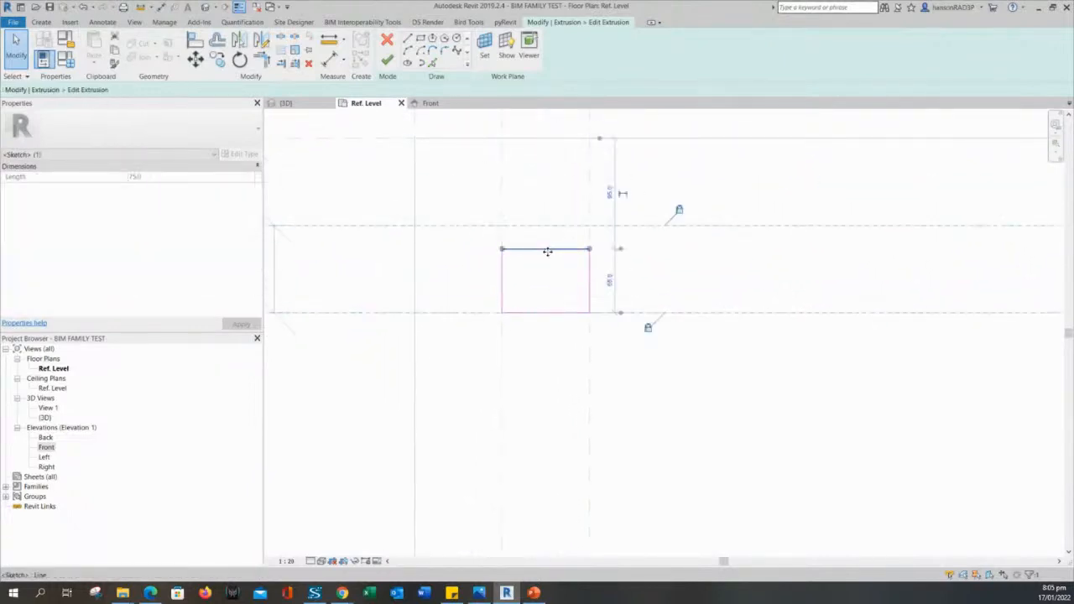
pyautogui.click(738, 340)
pyautogui.scroll(-4, 759, 341)
pyautogui.moveTo(1010, 419)
pyautogui.mouseDown(button='middle')
pyautogui.moveTo(755, 340)
pyautogui.moveTo(529, 336)
pyautogui.mouseUp(button='middle')
pyautogui.scroll(-1, 537, 337)
pyautogui.scroll(-1, 717, 220)
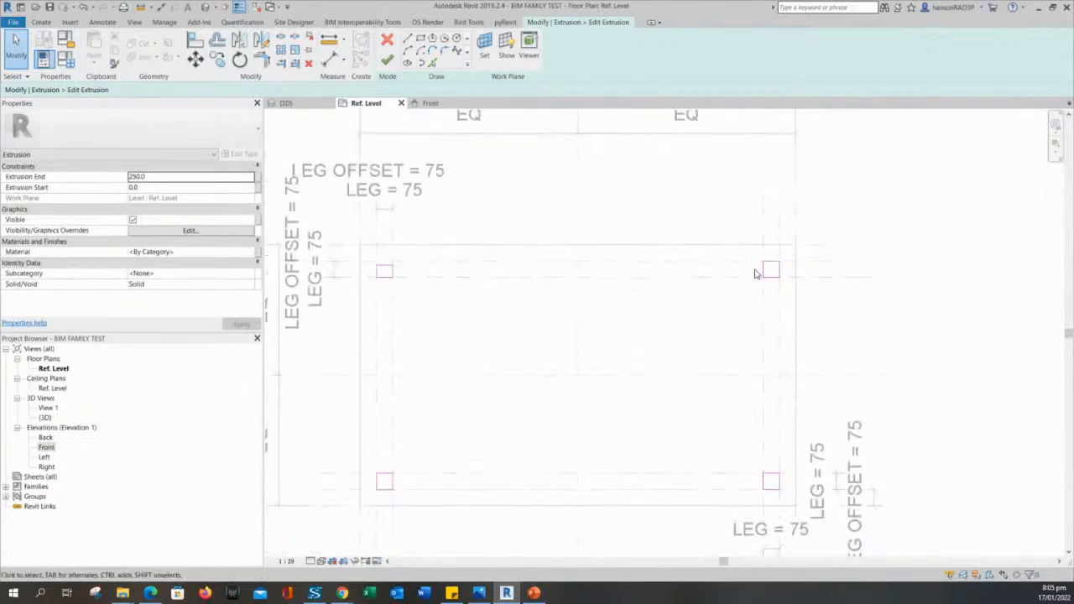
# Readjust the leg square's top edge up and down against its reference plane.
pyautogui.moveTo(740, 237); pyautogui.dragTo(866, 334)
pyautogui.click(855, 331)
pyautogui.moveTo(605, 340); pyautogui.dragTo(826, 415, button='middle')
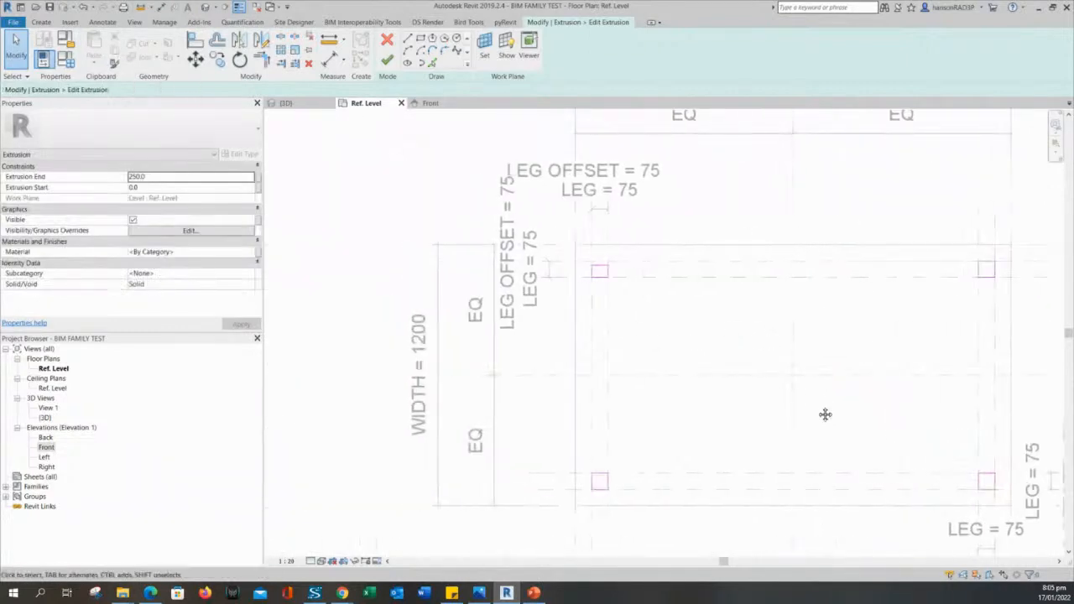
pyautogui.scroll(6, 630, 276)
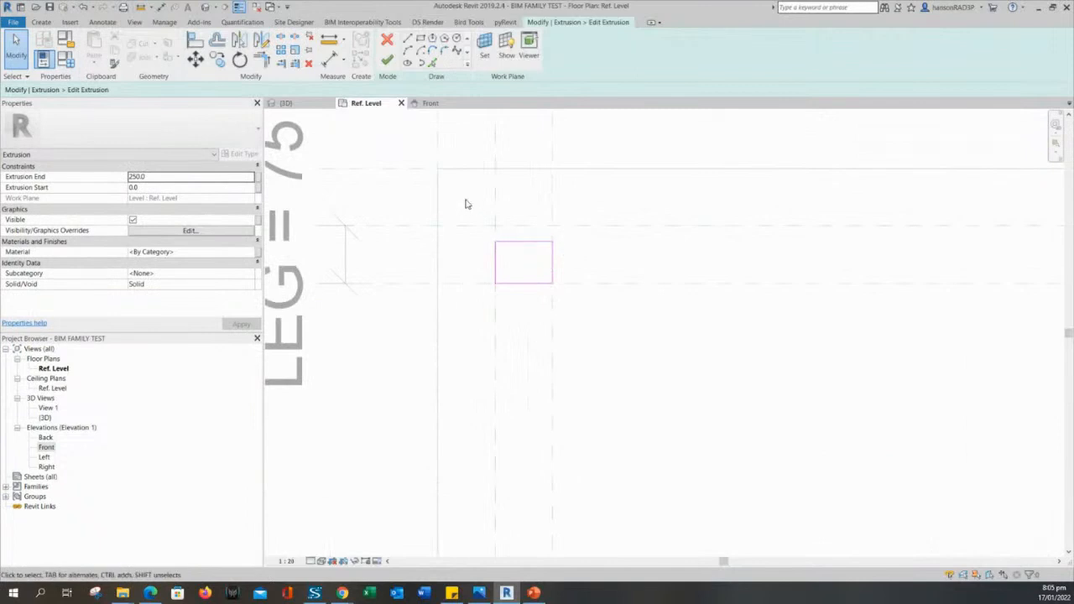
pyautogui.moveTo(466, 201); pyautogui.dragTo(579, 273)
pyautogui.click(570, 312)
pyautogui.click(529, 244)
pyautogui.scroll(2, 530, 243)
pyautogui.moveTo(530, 241)
pyautogui.mouseDown()
pyautogui.moveTo(530, 259)
pyautogui.moveTo(528, 220)
pyautogui.mouseUp()
pyautogui.click(534, 272)
pyautogui.click(530, 259)
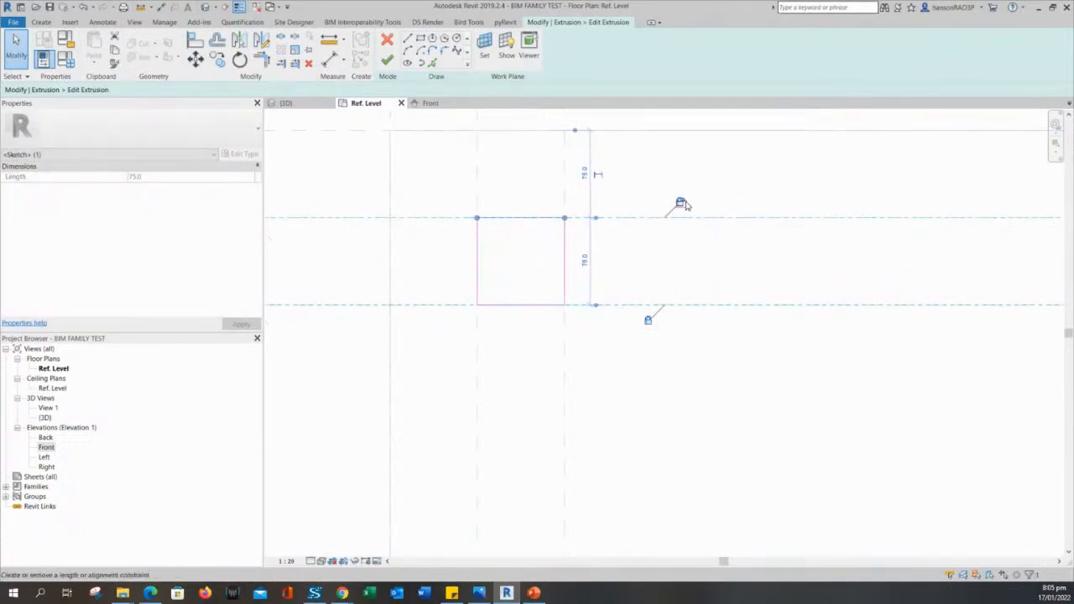
pyautogui.click(526, 251)
# Snap the square's left edge onto its reference plane and check the bottom and right edges.
pyautogui.click(478, 251)
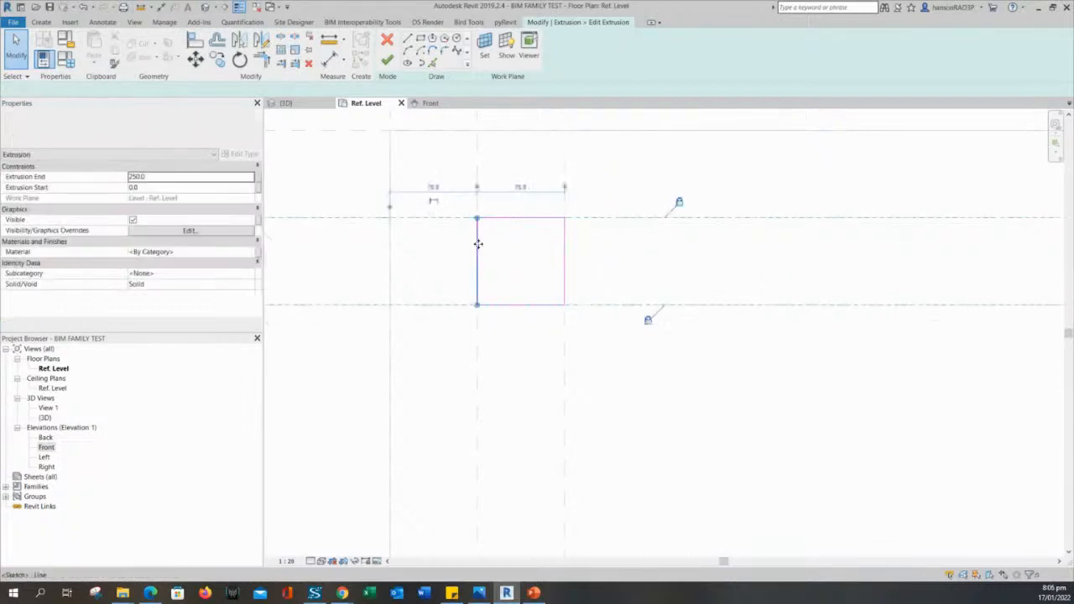
pyautogui.moveTo(478, 252)
pyautogui.mouseDown()
pyautogui.moveTo(500, 251)
pyautogui.moveTo(479, 257)
pyautogui.mouseUp()
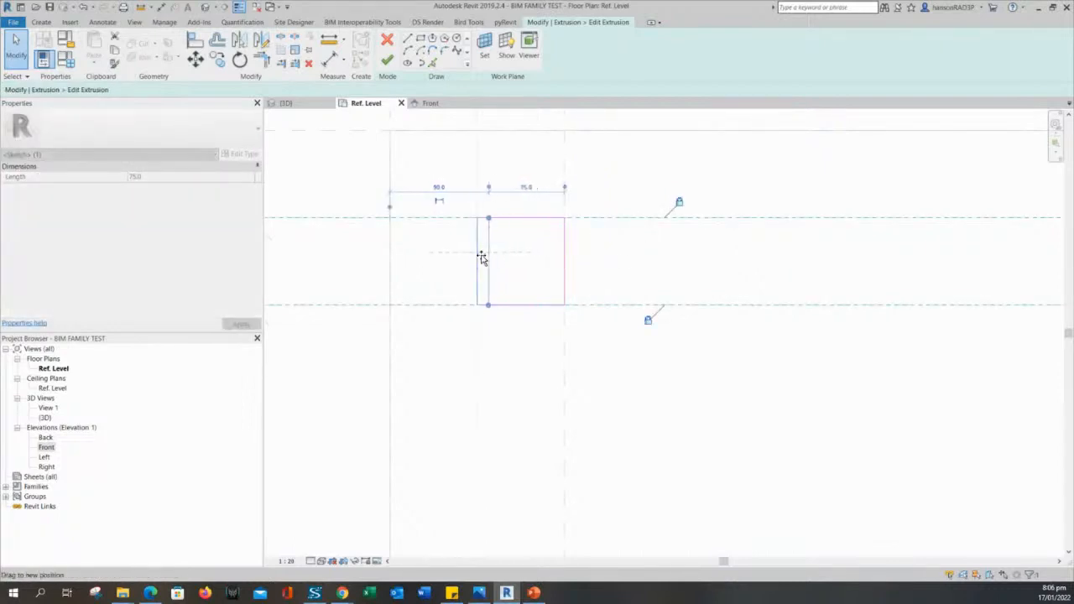
pyautogui.click(520, 305)
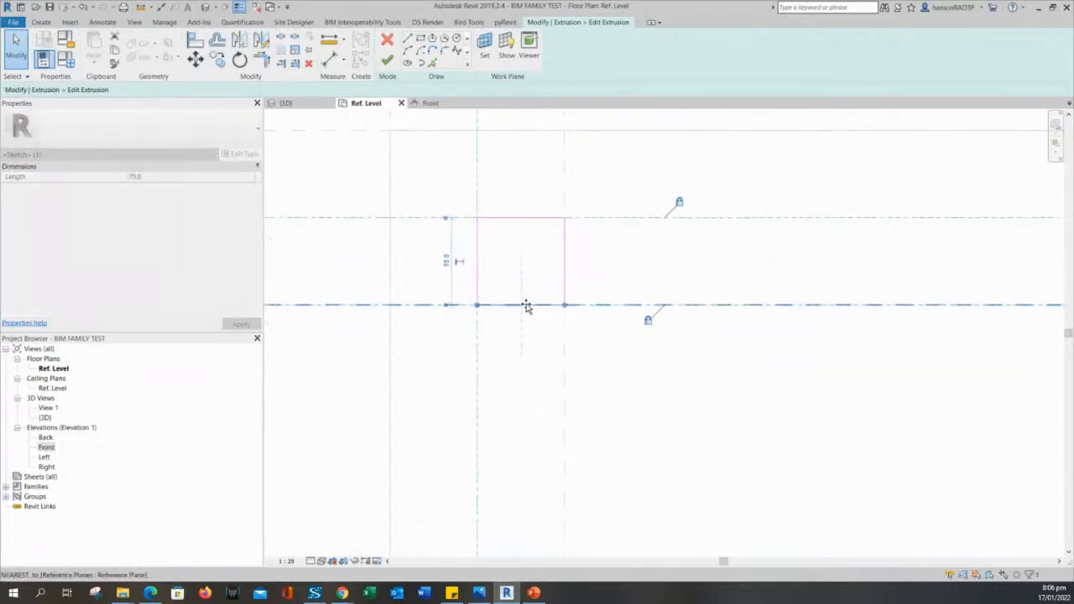
pyautogui.click(566, 274)
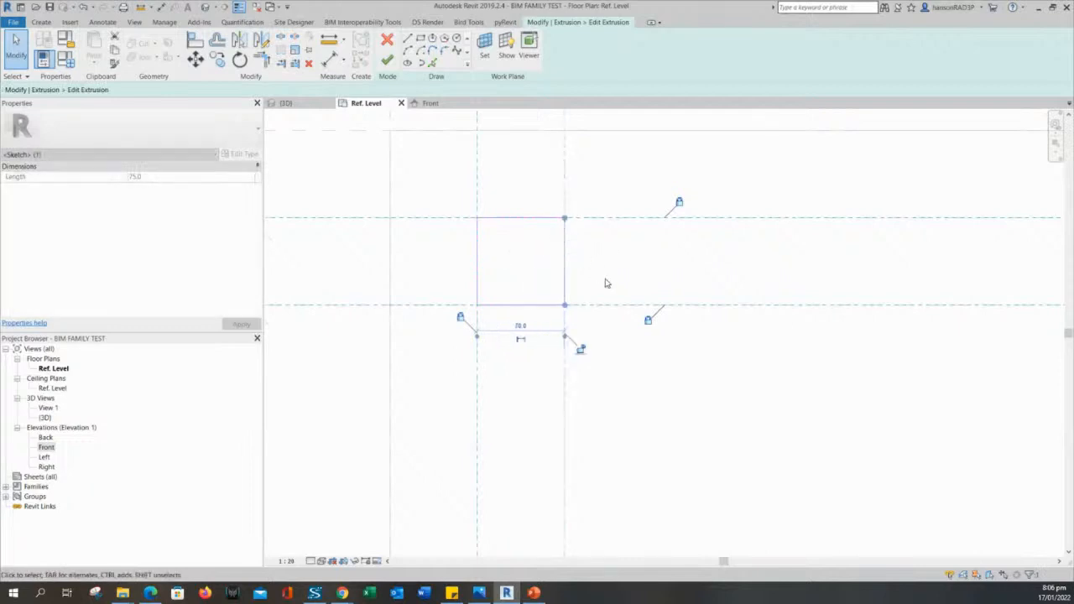
pyautogui.scroll(-3, 606, 372)
# Snap the second leg square's top and left edges onto their reference planes.
pyautogui.click(655, 418)
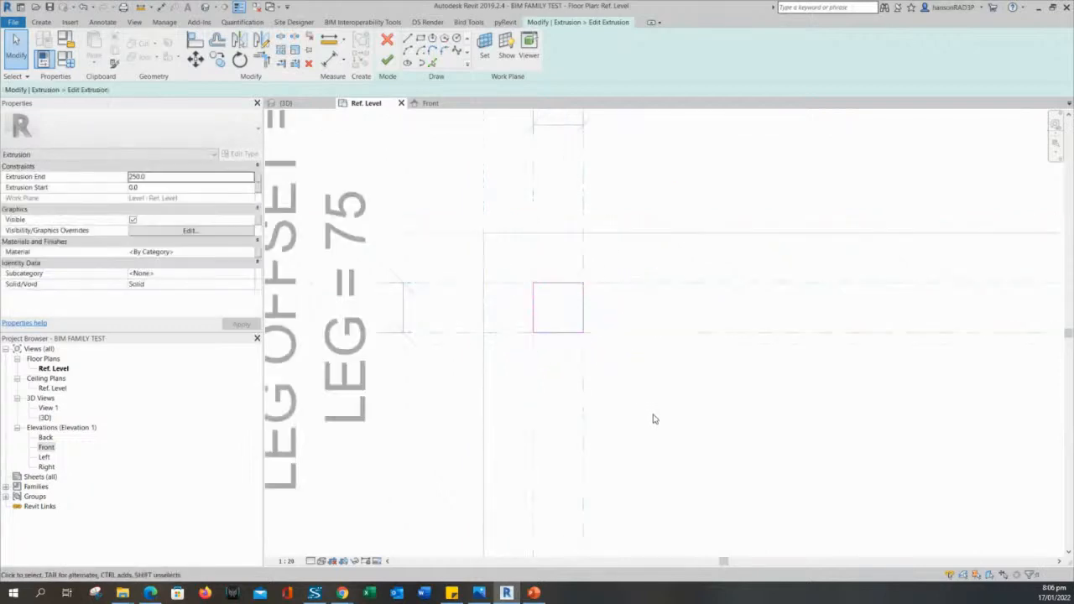
pyautogui.moveTo(647, 449); pyautogui.dragTo(636, 198, button='middle')
pyautogui.scroll(-2, 636, 198)
pyautogui.scroll(-2, 645, 305)
pyautogui.moveTo(644, 305)
pyautogui.mouseDown(button='middle')
pyautogui.moveTo(629, 280)
pyautogui.moveTo(618, 183)
pyautogui.mouseUp(button='middle')
pyautogui.scroll(2, 592, 319)
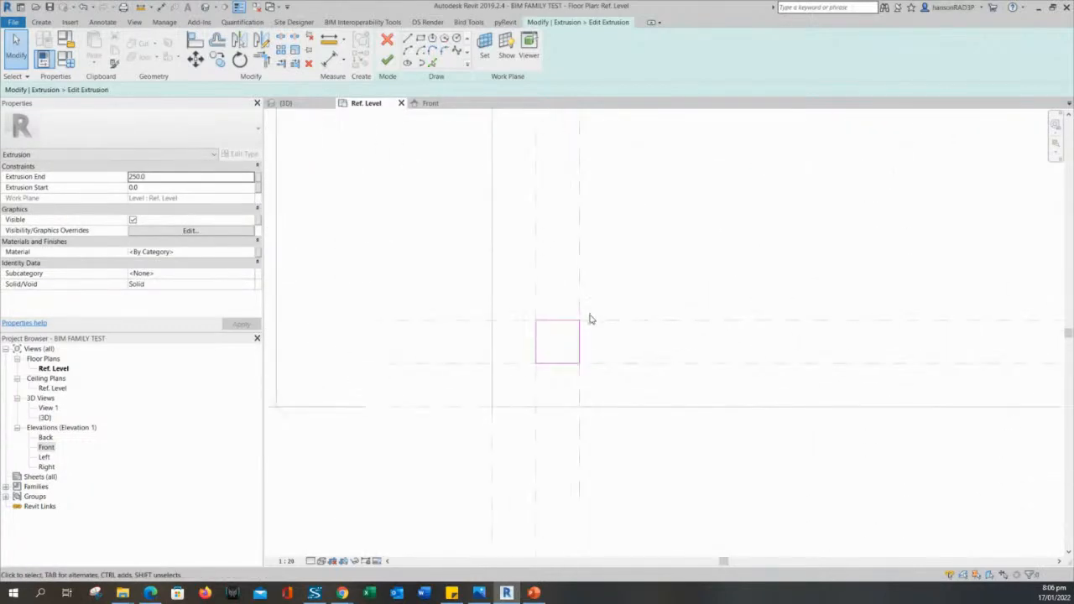
pyautogui.click(542, 319)
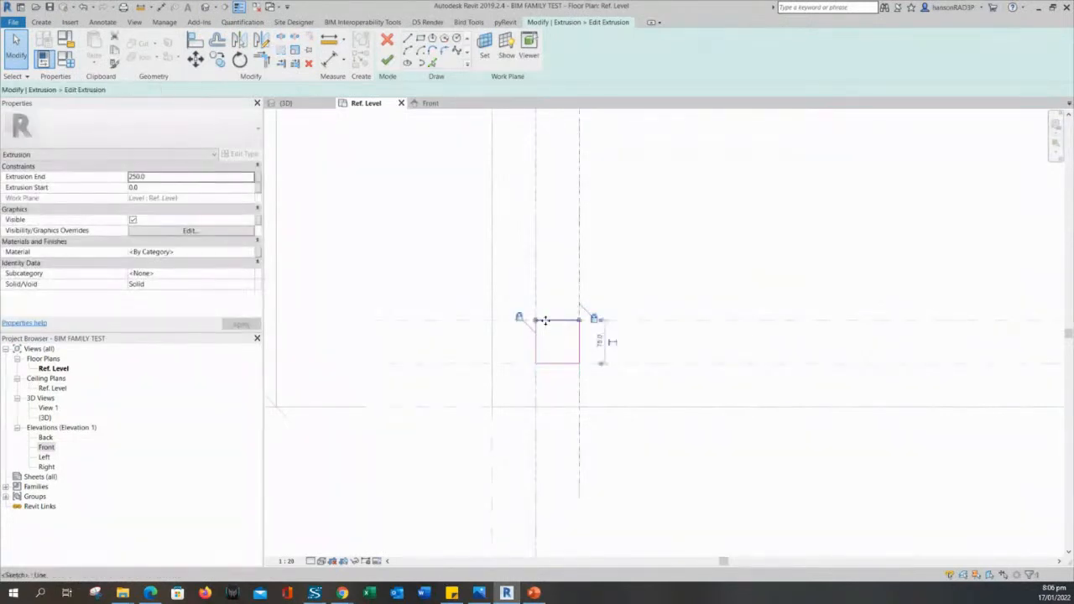
pyautogui.scroll(1, 555, 334)
pyautogui.scroll(1, 555, 331)
pyautogui.moveTo(569, 316)
pyautogui.mouseDown()
pyautogui.moveTo(570, 335)
pyautogui.moveTo(575, 317)
pyautogui.mouseUp()
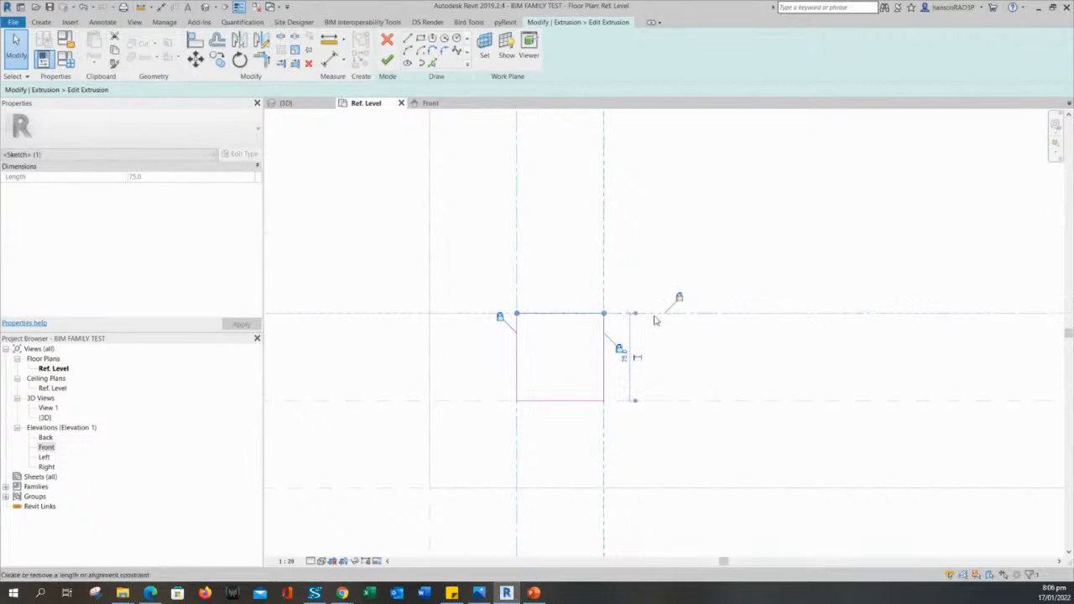
pyautogui.click(523, 355)
pyautogui.click(517, 347)
pyautogui.moveTo(517, 348)
pyautogui.mouseDown()
pyautogui.moveTo(545, 349)
pyautogui.moveTo(518, 356)
pyautogui.mouseUp()
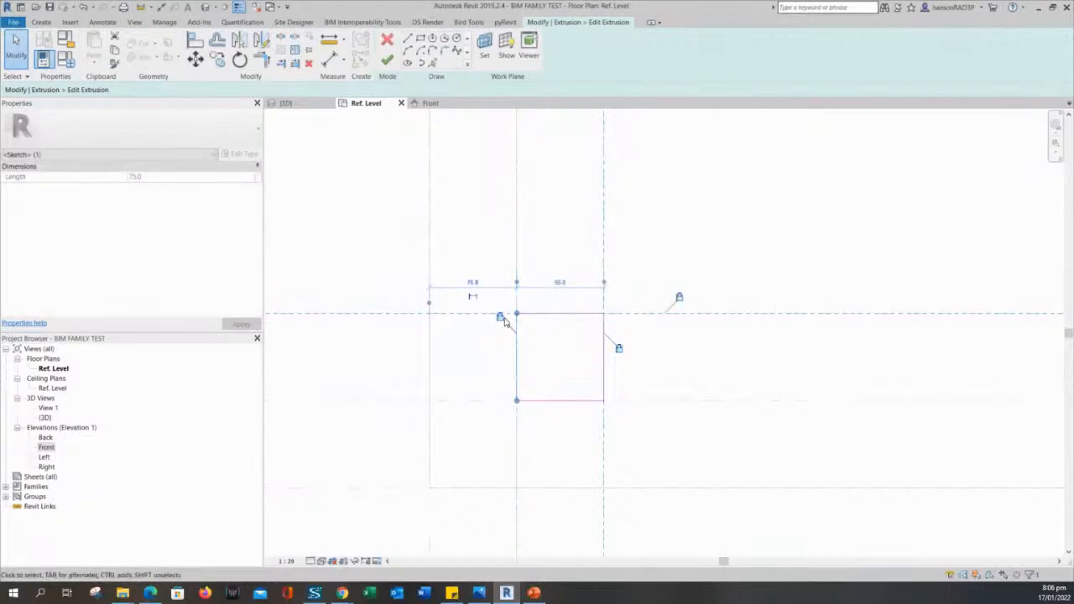
# Snap the bottom edge onto its reference plane and lock it, then align the right edge.
pyautogui.click(578, 401)
pyautogui.scroll(1, 576, 400)
pyautogui.moveTo(576, 402); pyautogui.dragTo(583, 405)
pyautogui.click(650, 421)
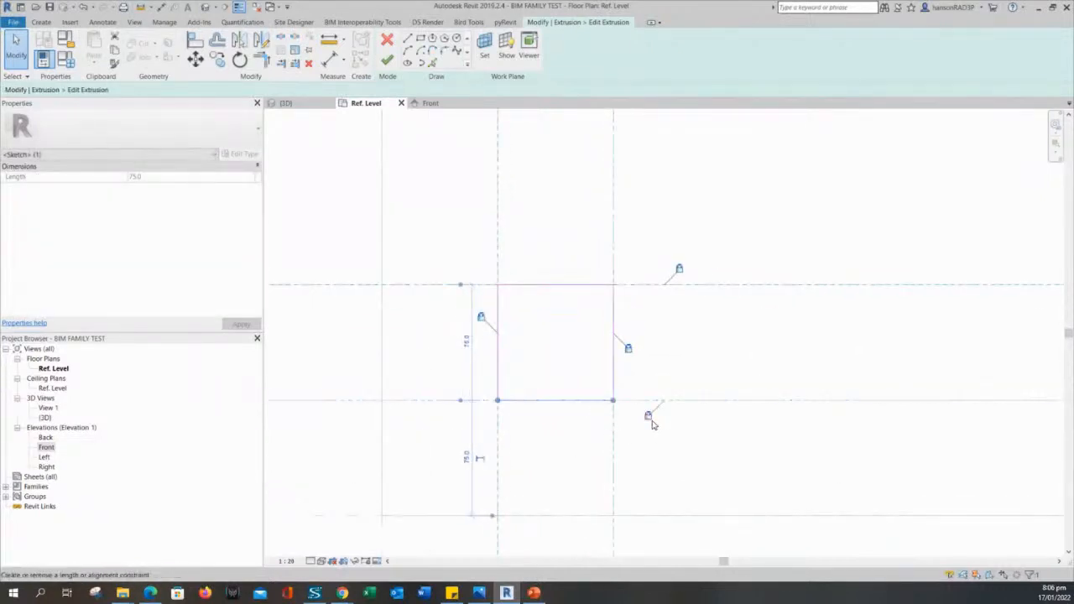
pyautogui.click(621, 374)
pyautogui.click(613, 336)
pyautogui.moveTo(614, 331)
pyautogui.mouseDown()
pyautogui.moveTo(595, 321)
pyautogui.moveTo(613, 311)
pyautogui.mouseUp()
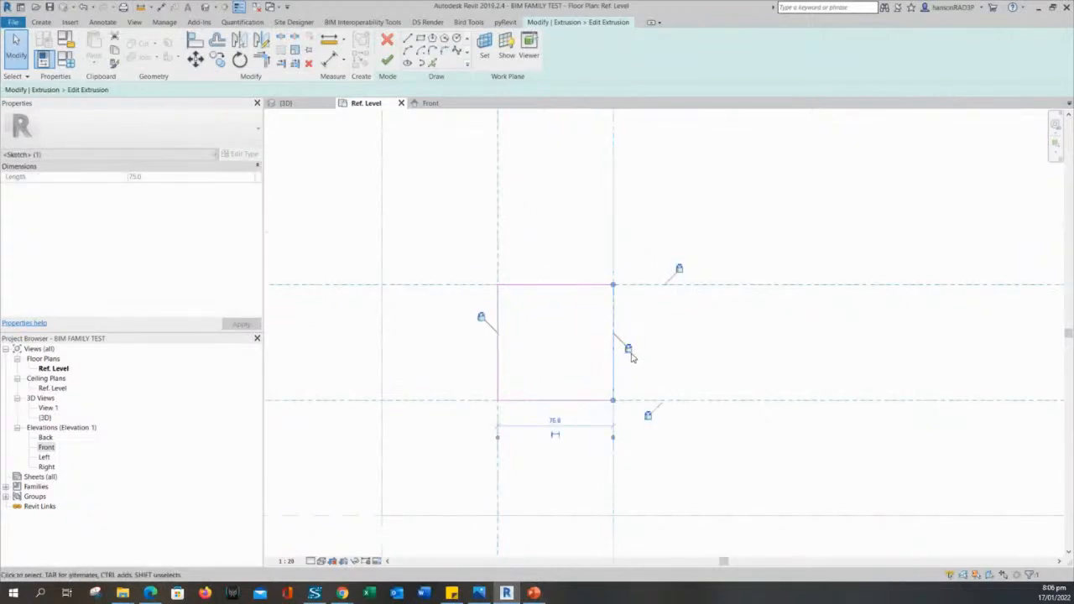
pyautogui.click(659, 363)
pyautogui.scroll(-4, 661, 362)
pyautogui.moveTo(663, 362); pyautogui.dragTo(594, 360, button='middle')
pyautogui.scroll(4, 546, 344)
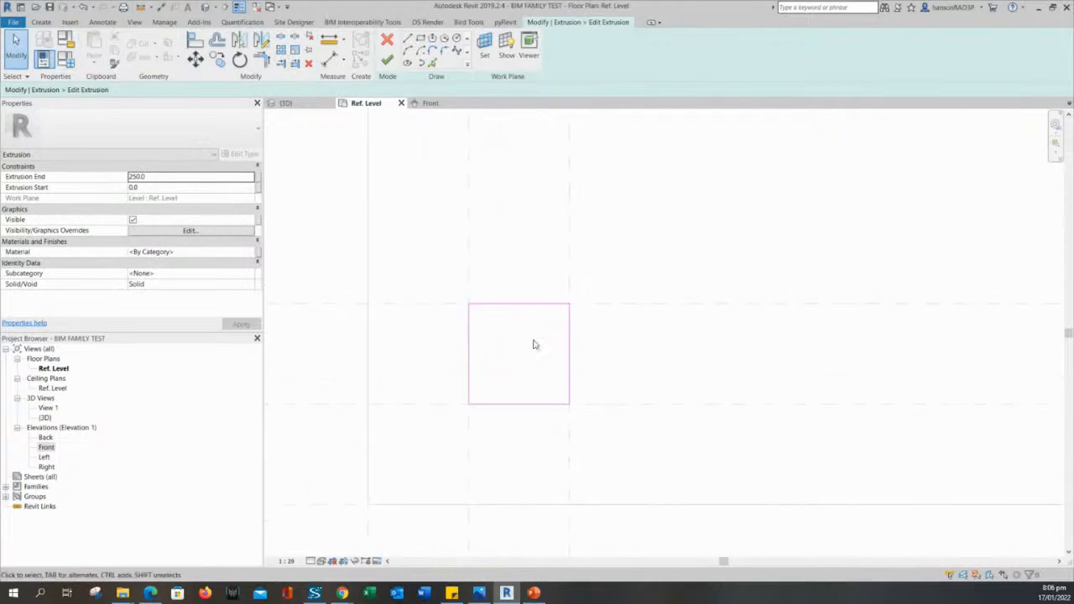
# Align the next leg square's top and left edges with their reference planes.
pyautogui.press('Tab')
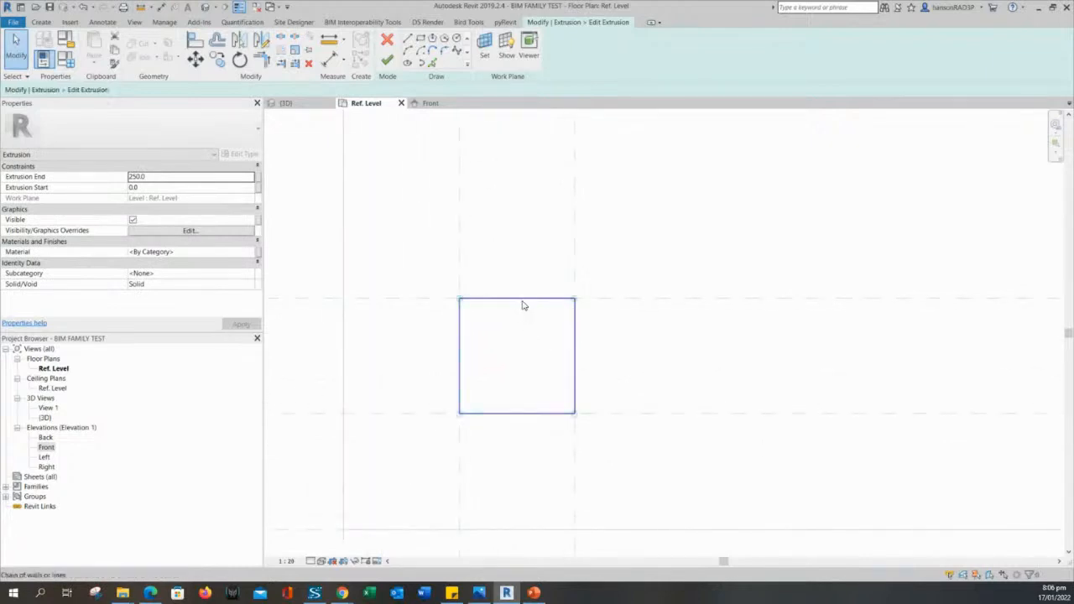
pyautogui.click(524, 305)
pyautogui.scroll(-2, 606, 332)
pyautogui.click(655, 342)
pyautogui.scroll(-3, 705, 348)
pyautogui.moveTo(709, 348); pyautogui.dragTo(1054, 353, button='middle')
pyautogui.scroll(-2, 605, 311)
pyautogui.moveTo(744, 317); pyautogui.dragTo(693, 328, button='middle')
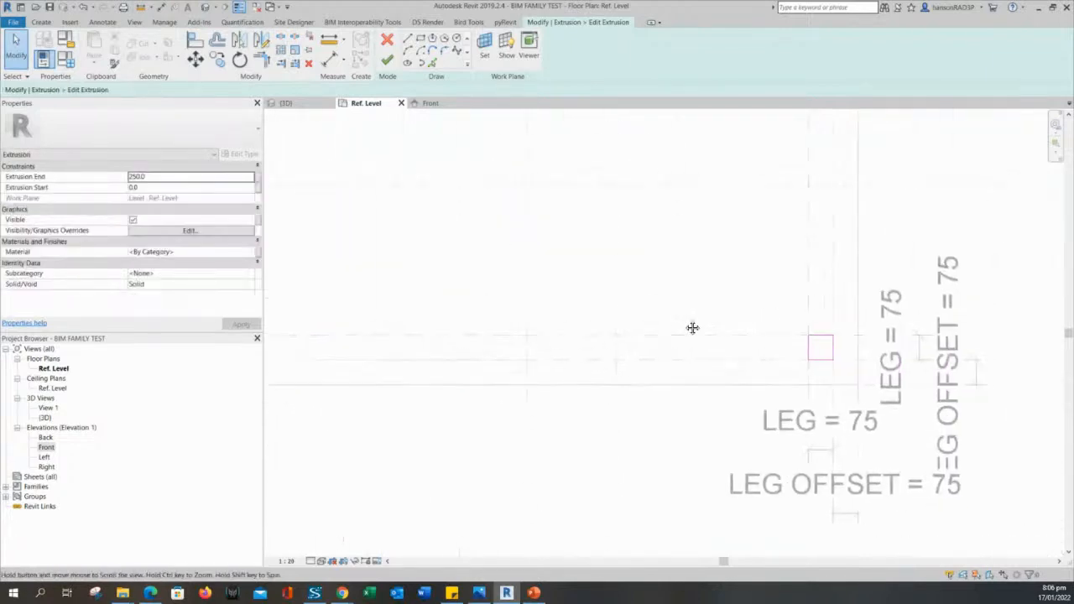
pyautogui.scroll(3, 800, 334)
pyautogui.click(850, 336)
pyautogui.scroll(2, 843, 341)
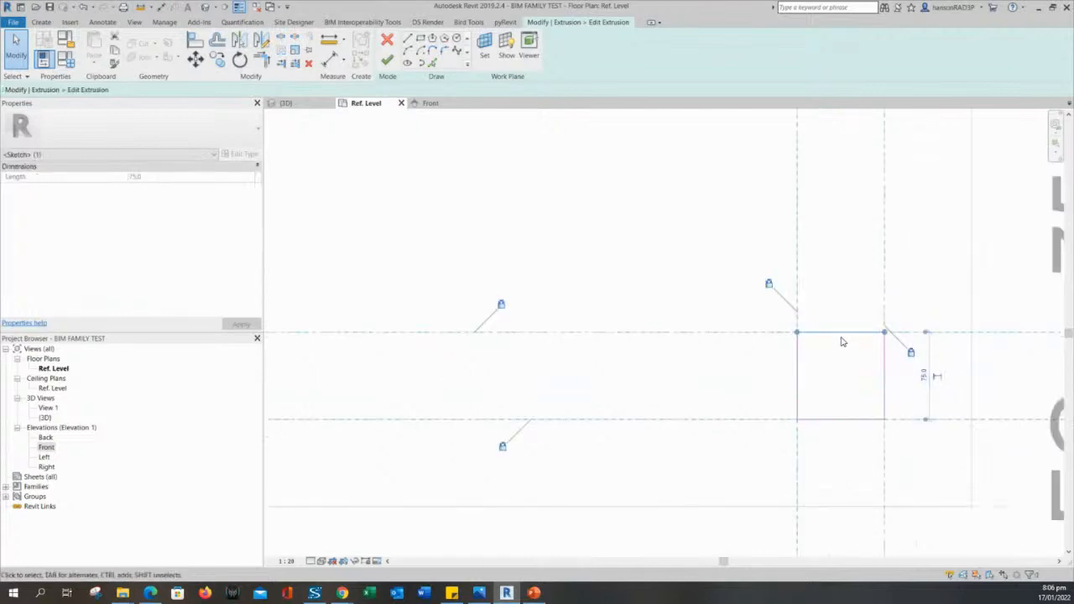
pyautogui.moveTo(837, 332); pyautogui.dragTo(842, 333)
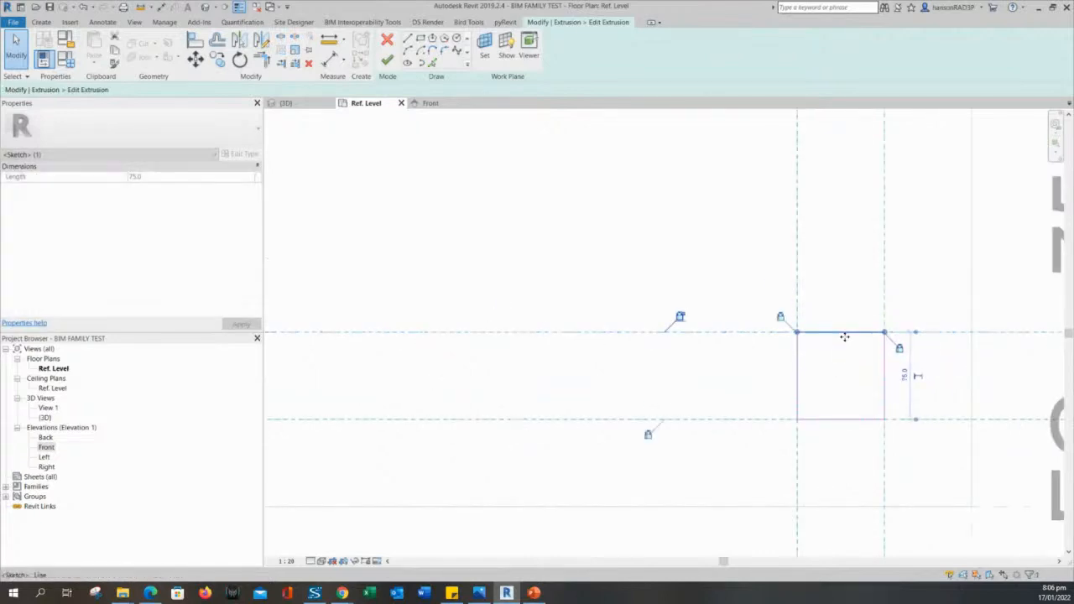
pyautogui.click(772, 362)
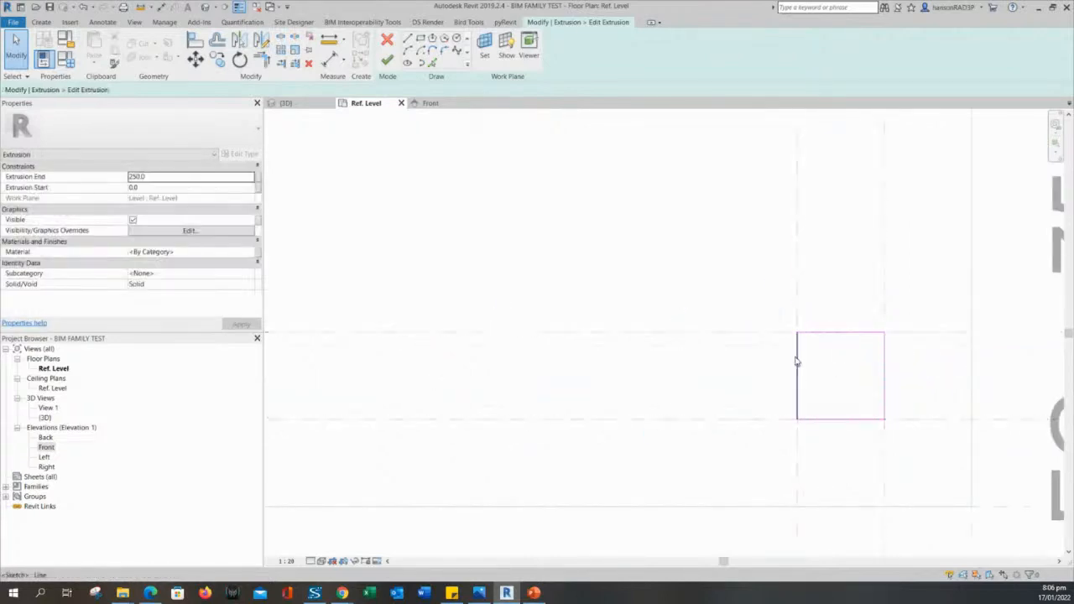
pyautogui.click(798, 364)
pyautogui.moveTo(798, 364)
pyautogui.mouseDown()
pyautogui.moveTo(830, 364)
pyautogui.moveTo(797, 369)
pyautogui.mouseUp()
# Align that square's bottom and right edges with their reference planes.
pyautogui.click(829, 378)
pyautogui.click(837, 419)
pyautogui.moveTo(837, 420); pyautogui.dragTo(844, 421)
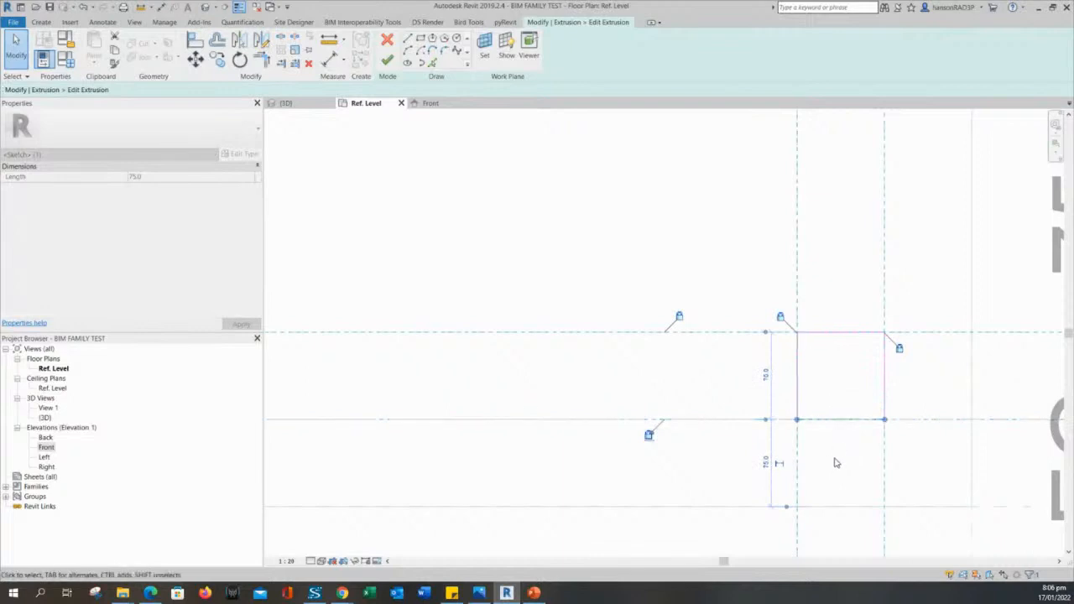
pyautogui.moveTo(849, 371); pyautogui.dragTo(791, 365, button='middle')
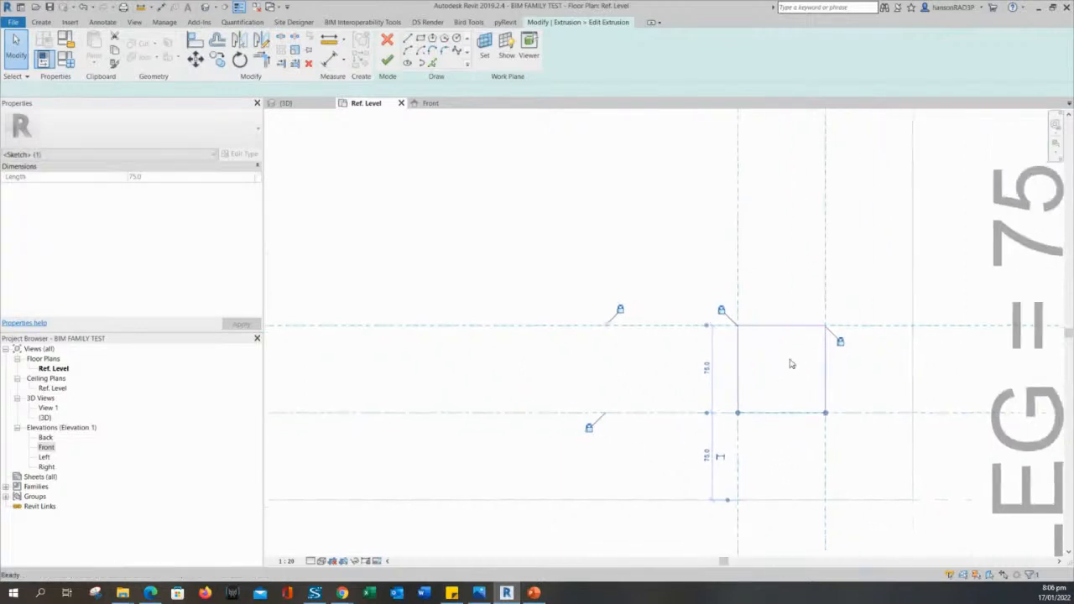
pyautogui.click(794, 364)
pyautogui.click(826, 364)
pyautogui.click(812, 367)
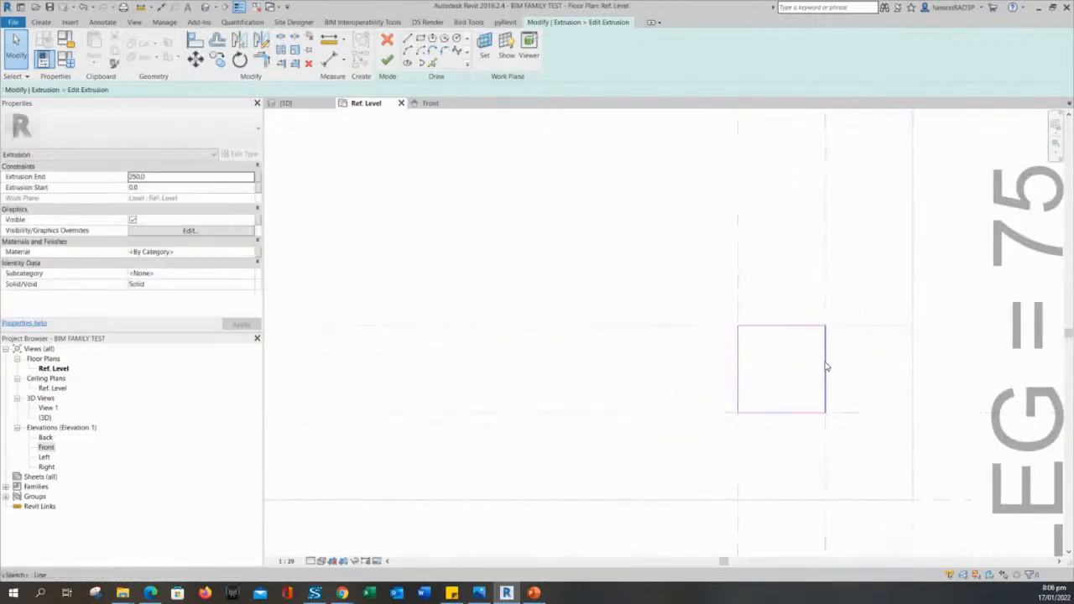
pyautogui.click(826, 367)
pyautogui.moveTo(826, 367)
pyautogui.mouseDown()
pyautogui.moveTo(791, 367)
pyautogui.moveTo(825, 367)
pyautogui.mouseUp()
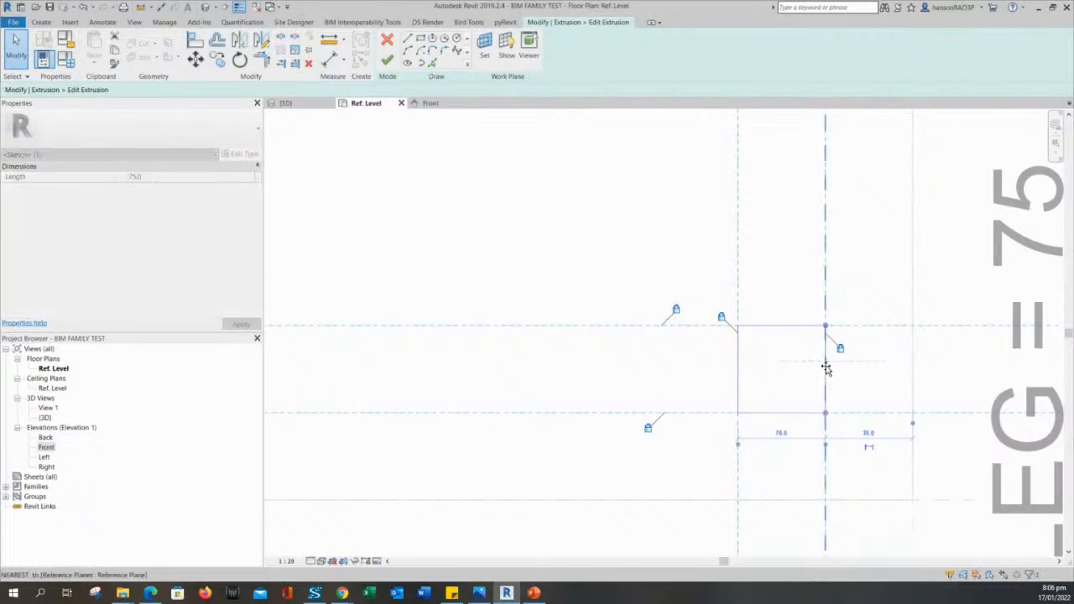
# Snap the upper leg square's left edge onto its reference plane.
pyautogui.scroll(-3, 842, 296)
pyautogui.moveTo(841, 118); pyautogui.dragTo(832, 360, button='middle')
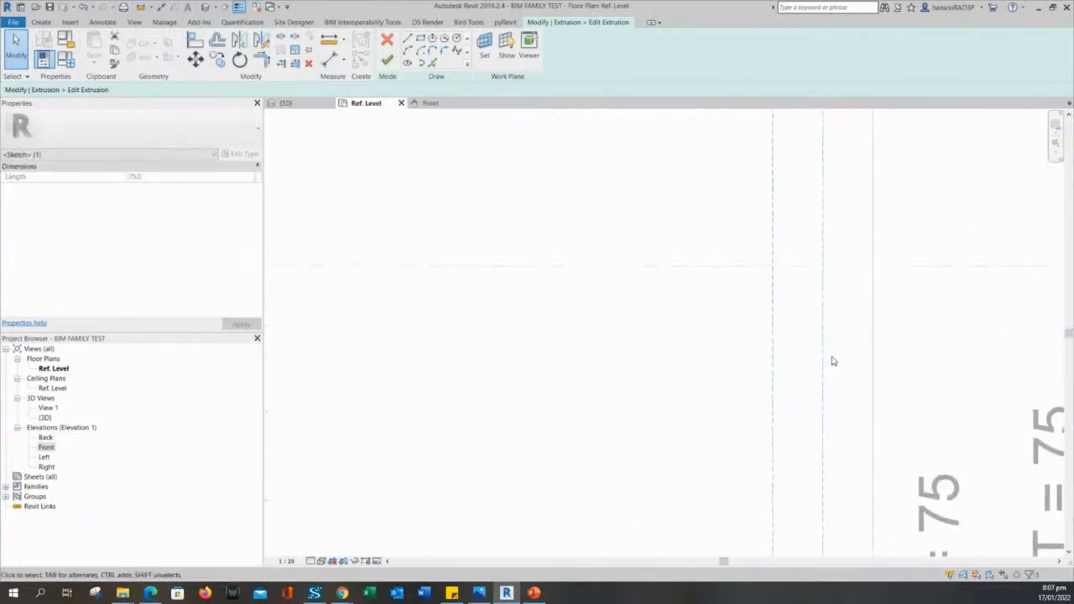
pyautogui.press('Escape')
pyautogui.scroll(-3, 831, 359)
pyautogui.moveTo(827, 251); pyautogui.dragTo(826, 362, button='middle')
pyautogui.scroll(3, 815, 281)
pyautogui.scroll(3, 786, 240)
pyautogui.click(786, 235)
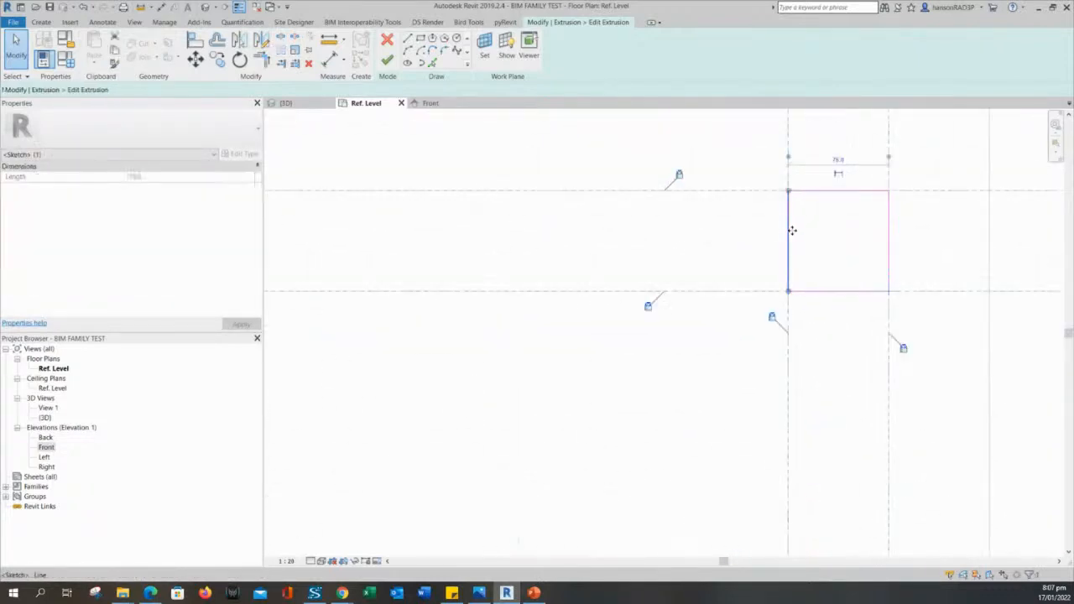
pyautogui.moveTo(789, 231)
pyautogui.mouseDown()
pyautogui.moveTo(760, 230)
pyautogui.moveTo(789, 232)
pyautogui.mouseUp()
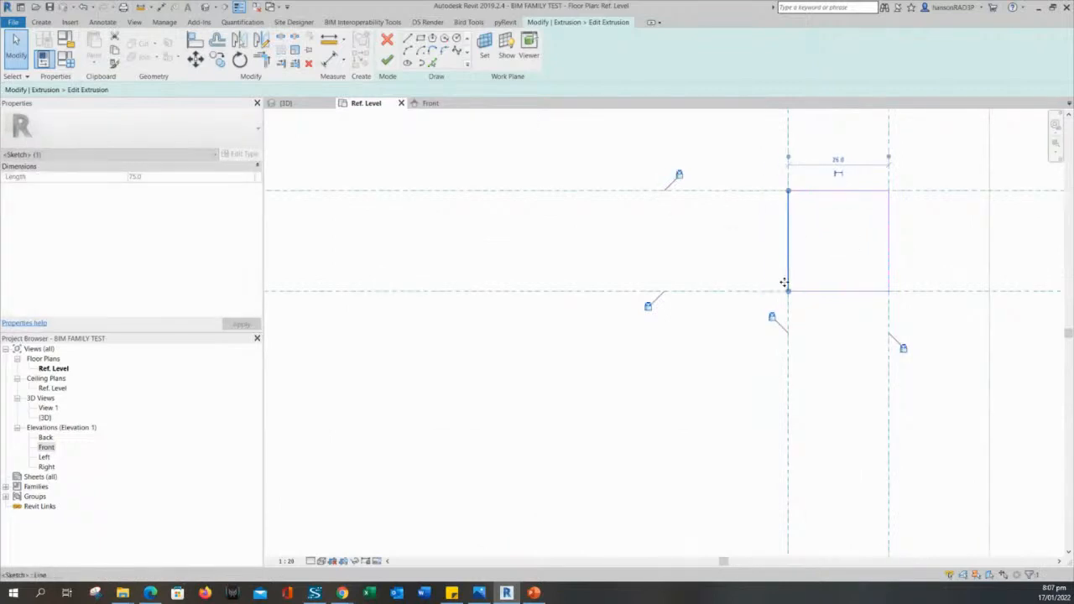
pyautogui.scroll(-2, 754, 229)
pyautogui.scroll(-4, 598, 380)
# Finish the leg extrusion sketch, creating the four 75 × 75 leg solids.
pyautogui.press('Escape')
pyautogui.scroll(-5, 800, 243)
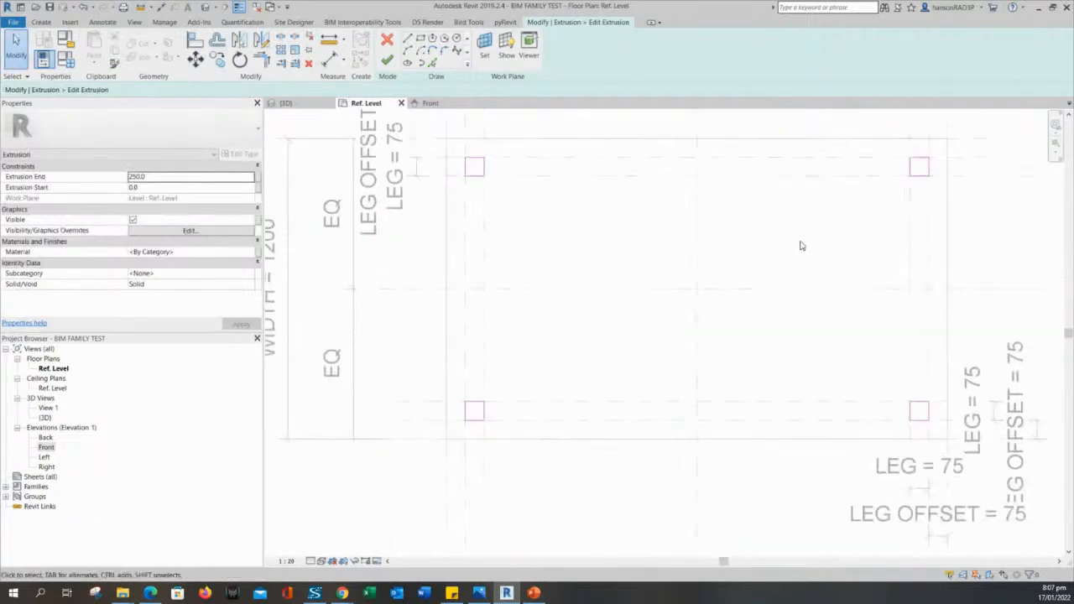
pyautogui.moveTo(669, 266); pyautogui.dragTo(613, 312, button='middle')
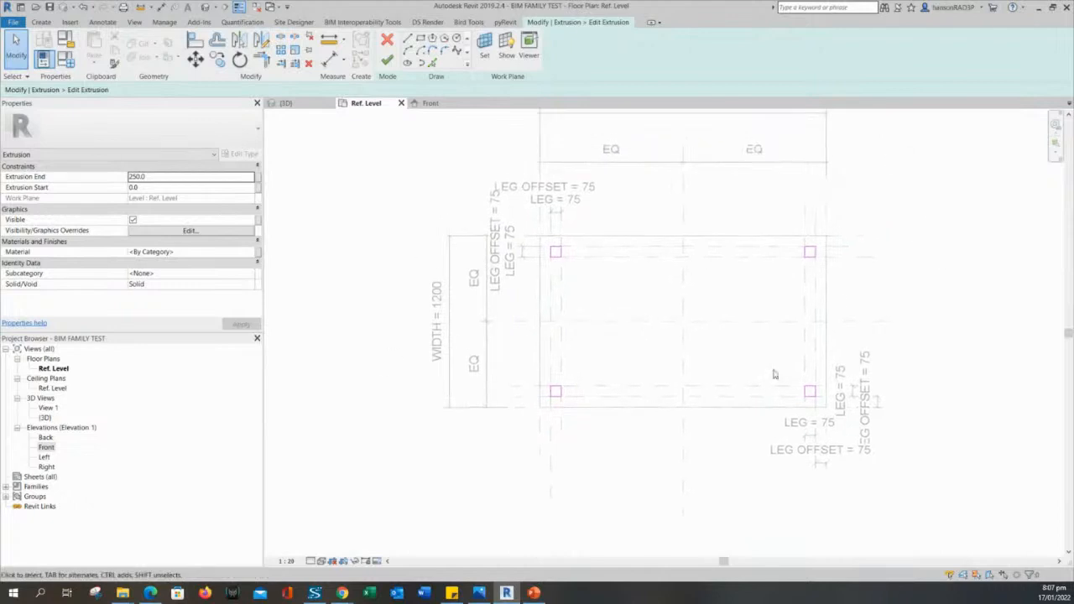
pyautogui.moveTo(777, 257); pyautogui.dragTo(768, 260, button='middle')
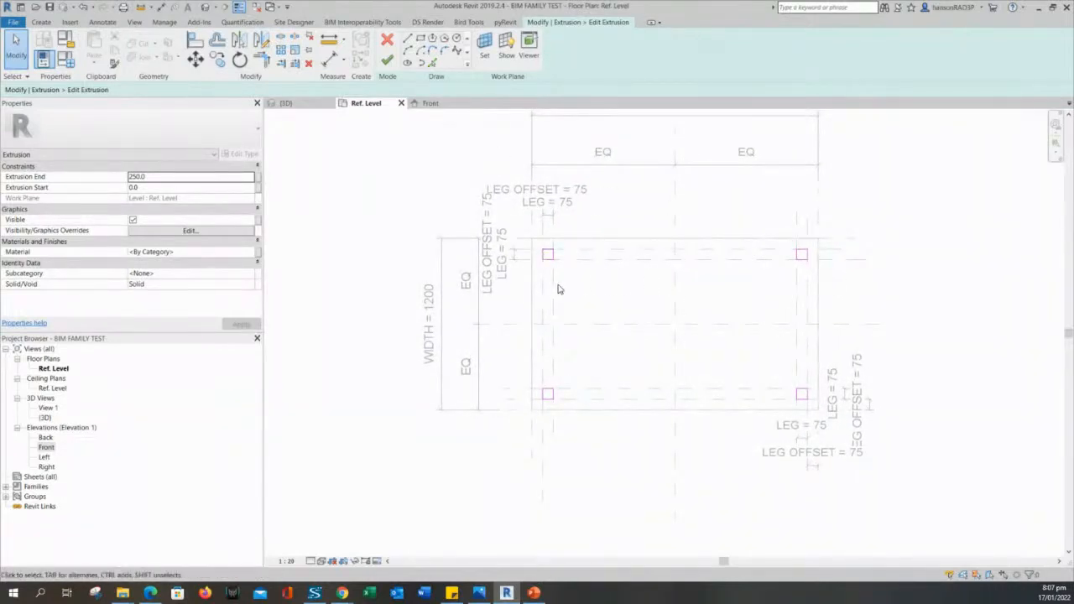
pyautogui.moveTo(804, 305); pyautogui.dragTo(773, 342, button='middle')
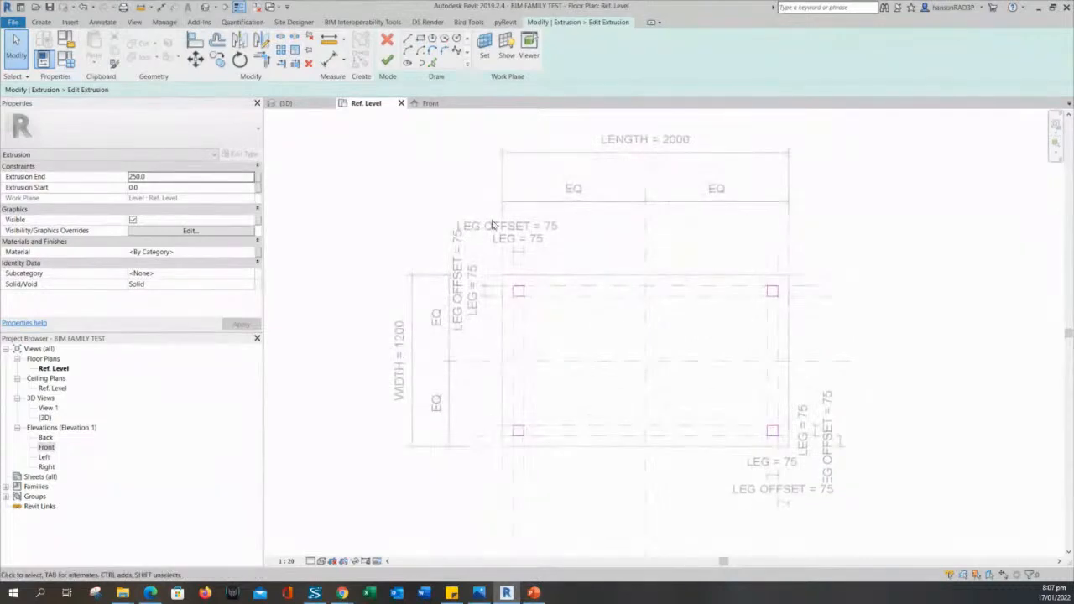
pyautogui.click(388, 63)
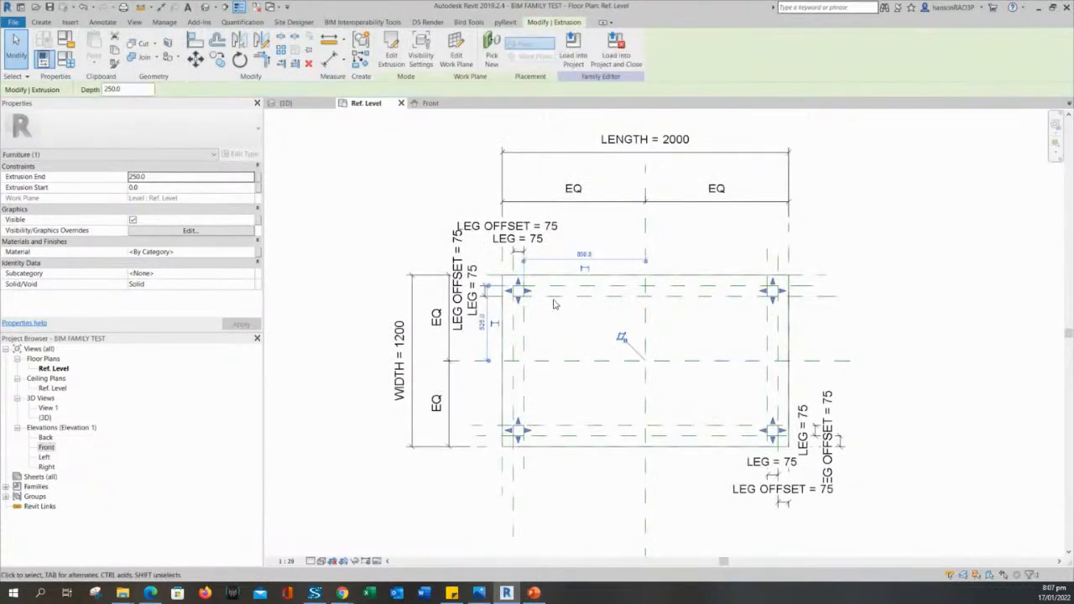
# Pan and zoom the Ref. Level plan to inspect the legs at each table corner.
pyautogui.click(391, 206)
pyautogui.moveTo(391, 207); pyautogui.dragTo(448, 234, button='middle')
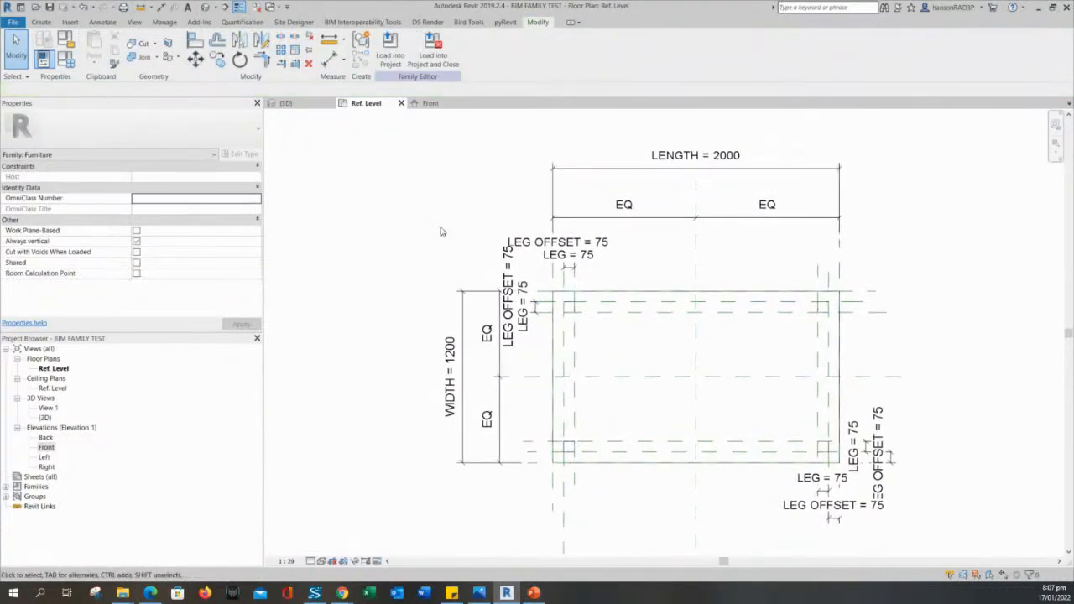
pyautogui.scroll(2, 485, 326)
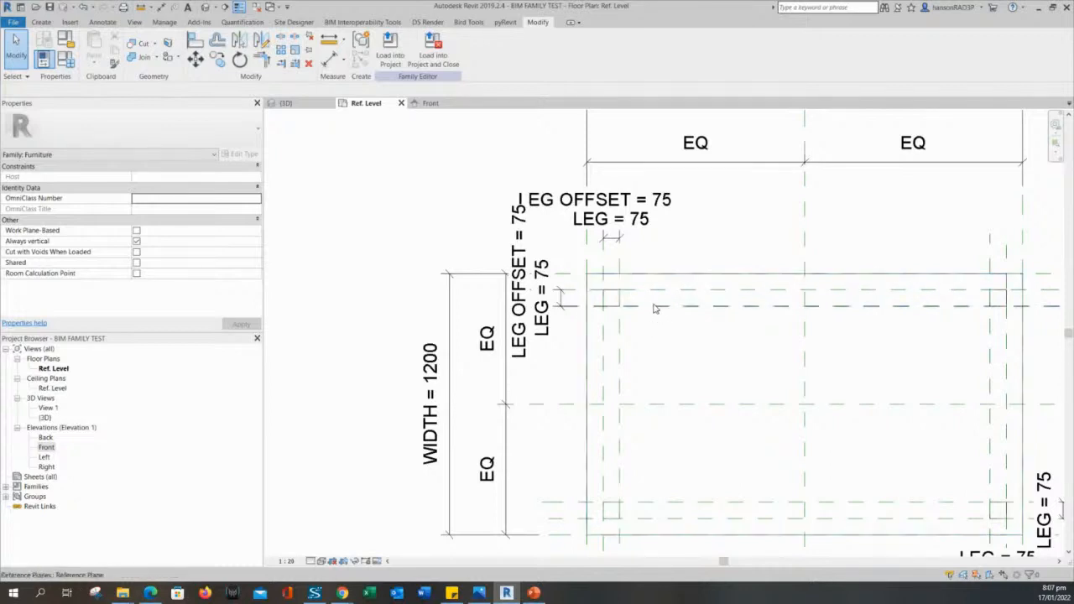
pyautogui.moveTo(661, 343); pyautogui.dragTo(647, 351, button='middle')
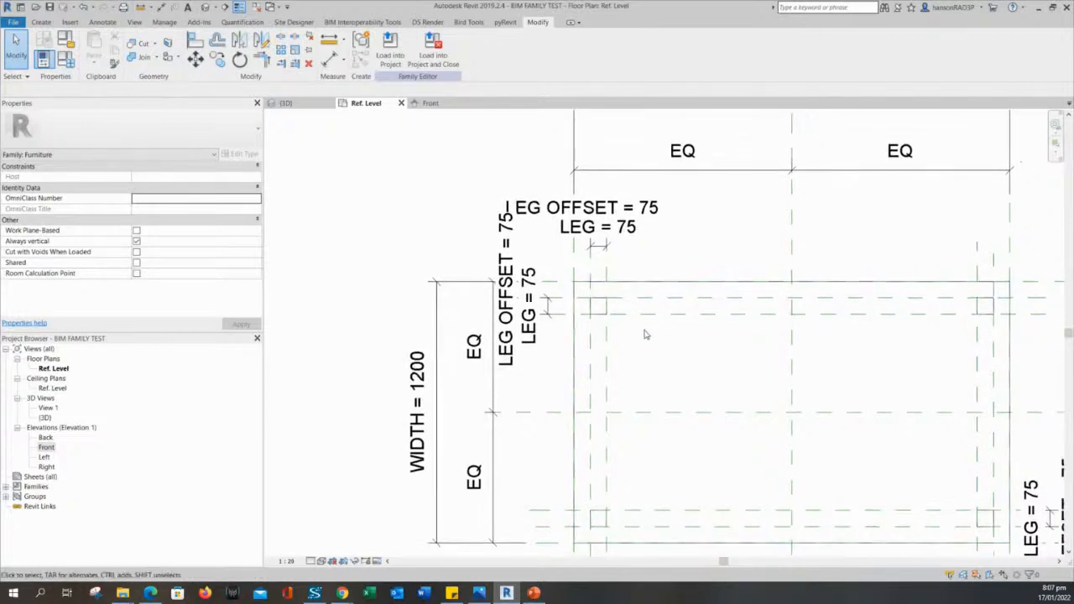
pyautogui.moveTo(660, 320); pyautogui.dragTo(653, 287, button='middle')
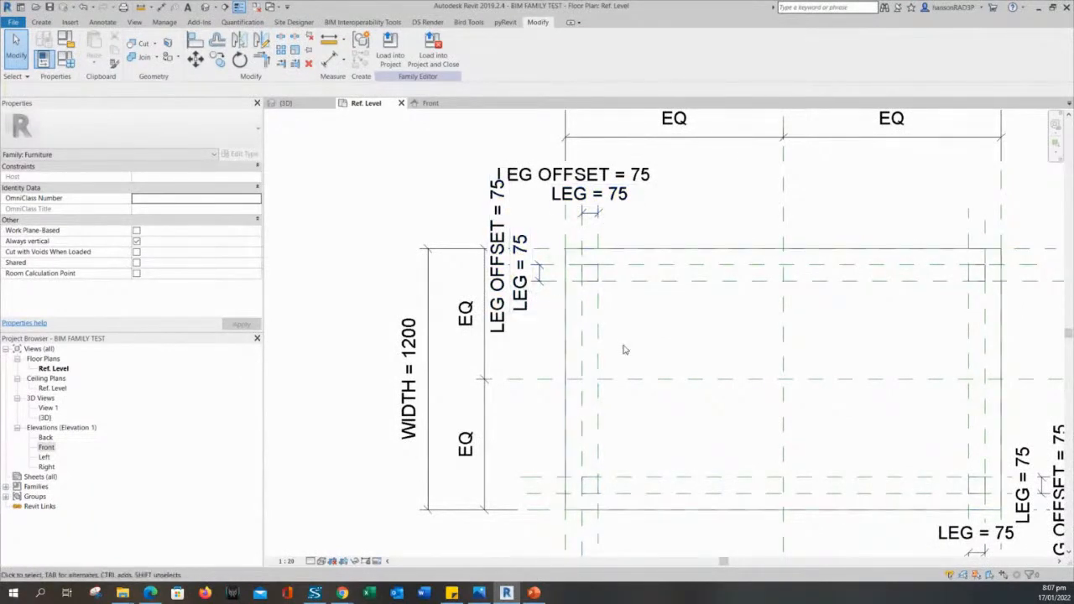
pyautogui.moveTo(624, 350); pyautogui.dragTo(606, 347, button='middle')
pyautogui.scroll(-1, 614, 315)
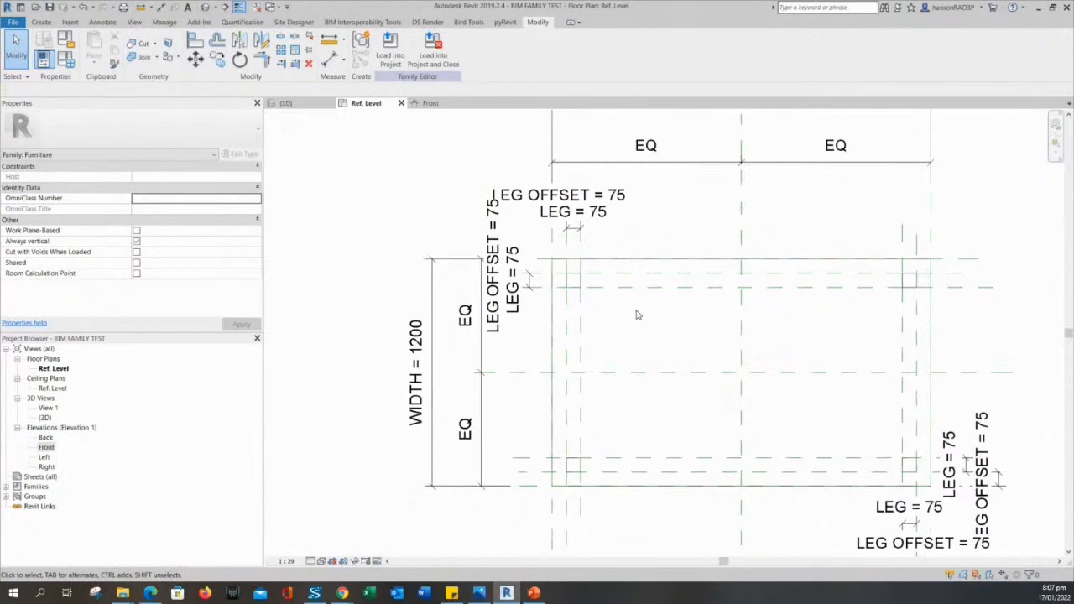
pyautogui.moveTo(637, 315); pyautogui.dragTo(618, 341, button='middle')
pyautogui.scroll(2, 596, 340)
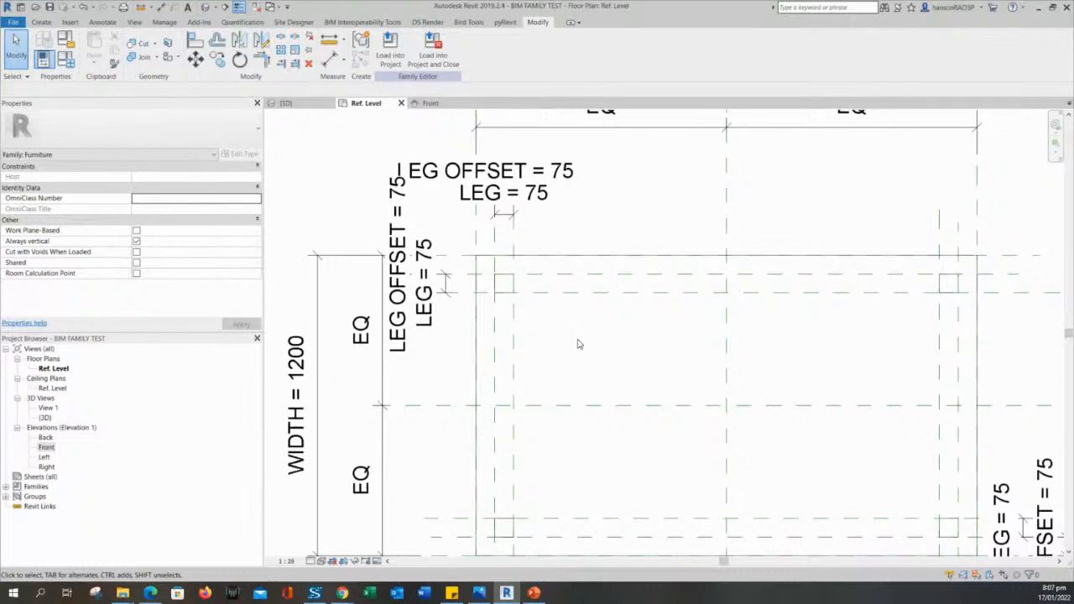
pyautogui.scroll(-1, 578, 344)
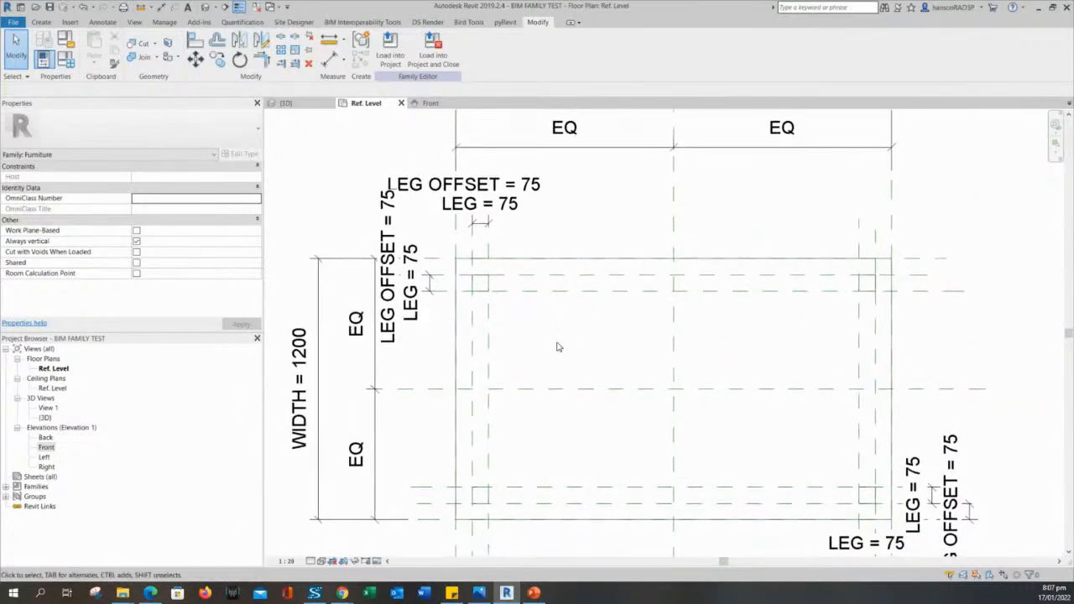
pyautogui.scroll(-3, 579, 336)
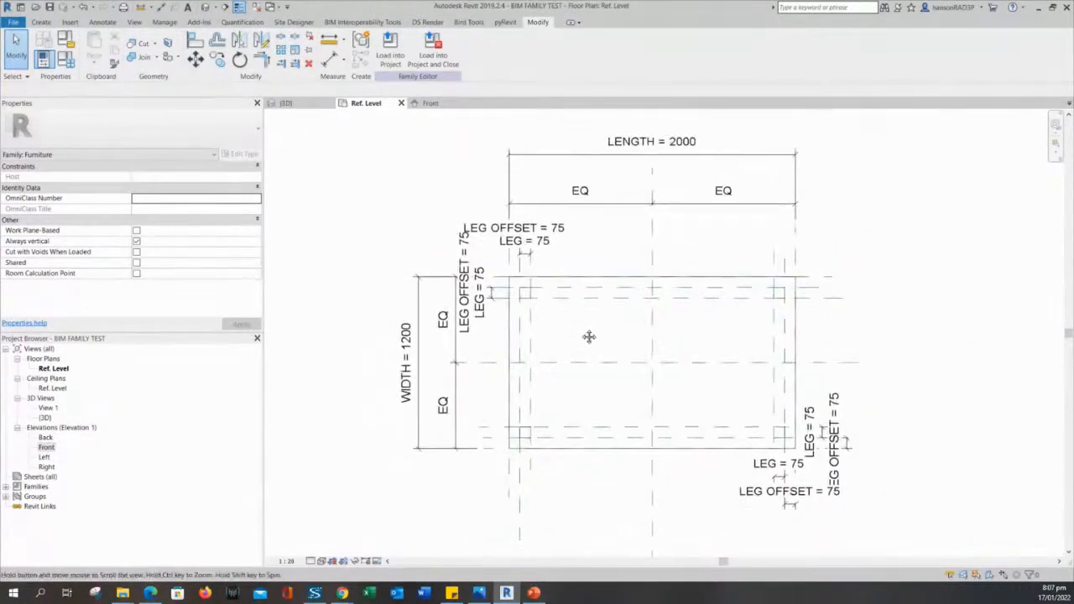
pyautogui.scroll(4, 524, 284)
# Select and deselect the leg extrusion to check its extent against the table outline.
pyautogui.click(546, 287)
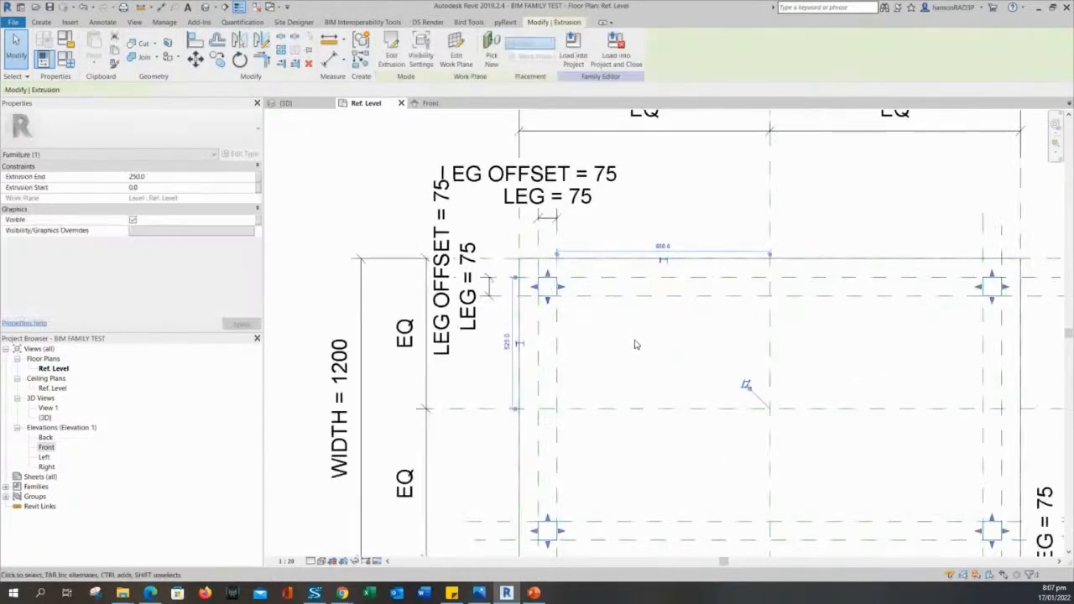
pyautogui.click(635, 345)
pyautogui.scroll(-2, 636, 353)
pyautogui.moveTo(634, 366)
pyautogui.mouseDown(button='middle')
pyautogui.moveTo(598, 317)
pyautogui.moveTo(613, 319)
pyautogui.mouseUp(button='middle')
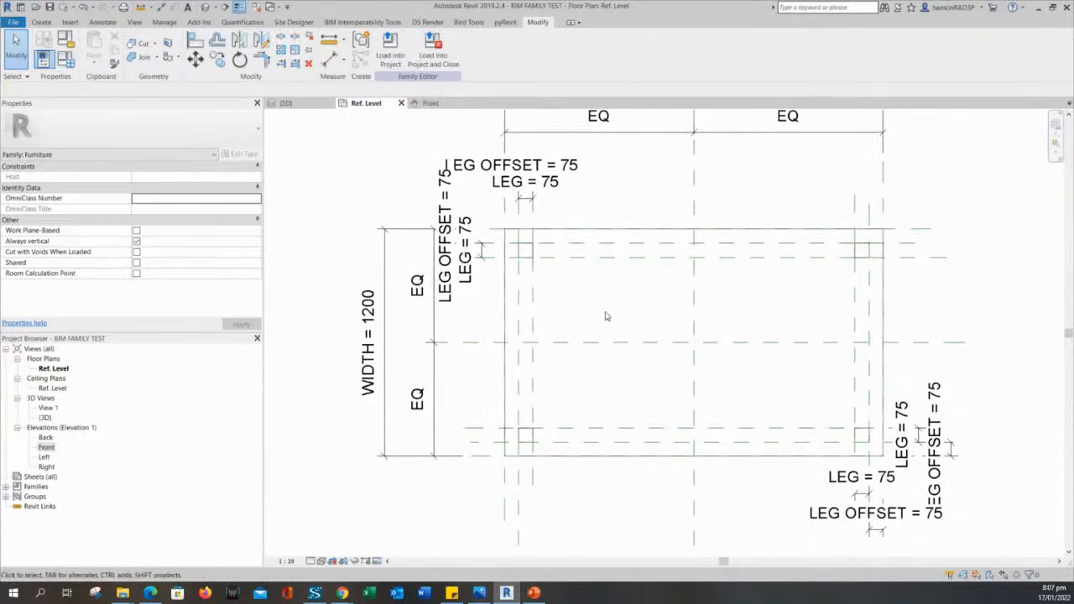
pyautogui.scroll(-1, 606, 316)
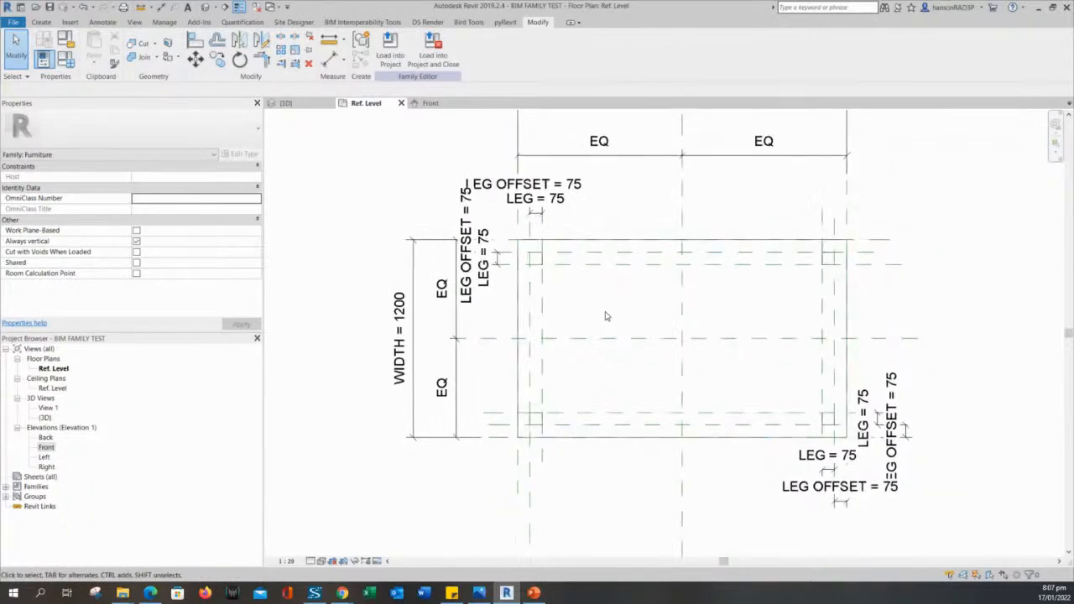
pyautogui.moveTo(611, 324); pyautogui.dragTo(597, 339, button='middle')
pyautogui.scroll(3, 547, 305)
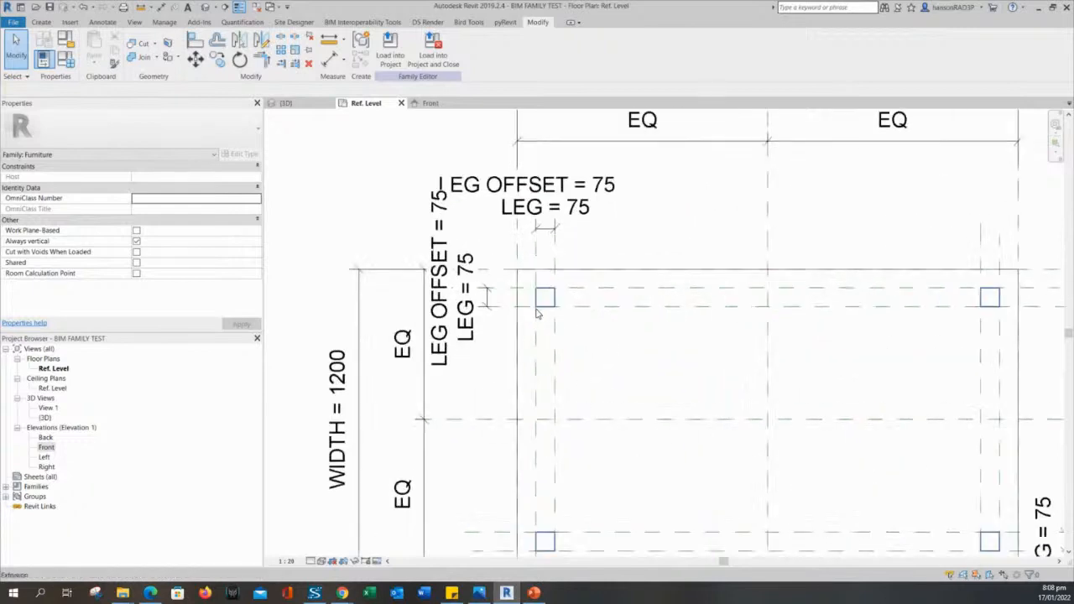
pyautogui.click(607, 342)
pyautogui.click(546, 297)
pyautogui.click(609, 355)
pyautogui.click(550, 295)
pyautogui.click(590, 346)
pyautogui.moveTo(609, 364); pyautogui.dragTo(609, 309, button='middle')
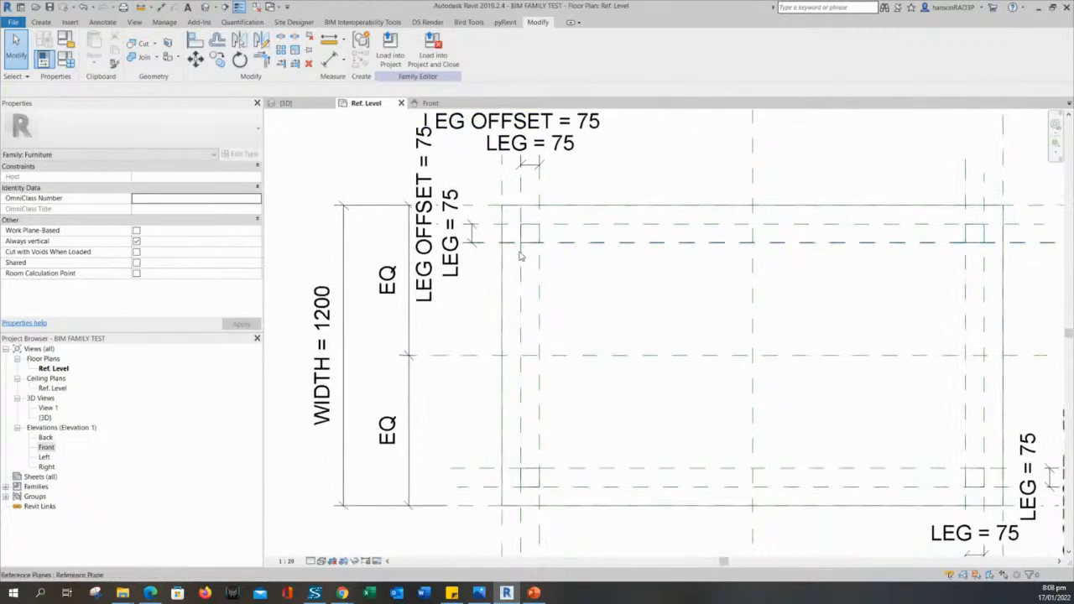
pyautogui.scroll(-1, 565, 287)
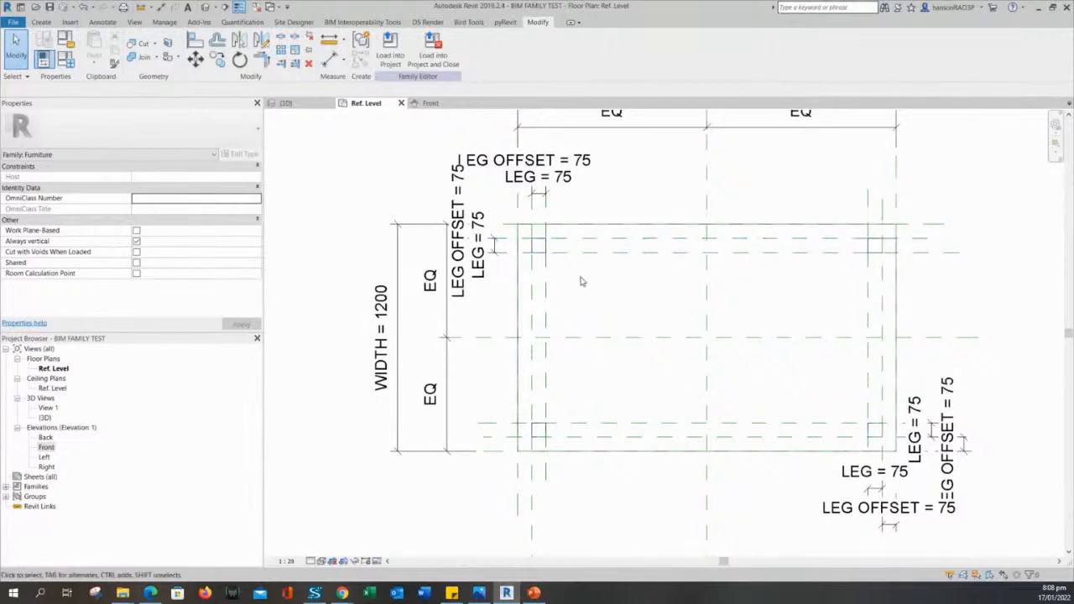
pyautogui.moveTo(589, 291); pyautogui.dragTo(597, 323, button='middle')
pyautogui.scroll(2, 550, 260)
pyautogui.scroll(-3, 601, 291)
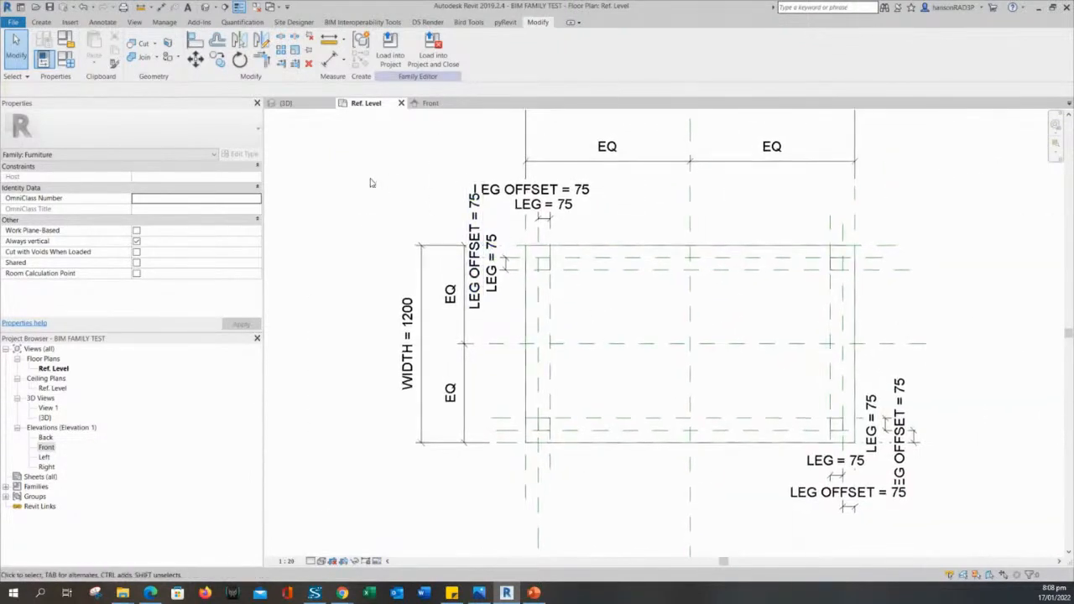
pyautogui.moveTo(523, 275); pyautogui.dragTo(526, 295, button='middle')
pyautogui.scroll(3, 561, 287)
pyautogui.scroll(-1, 582, 333)
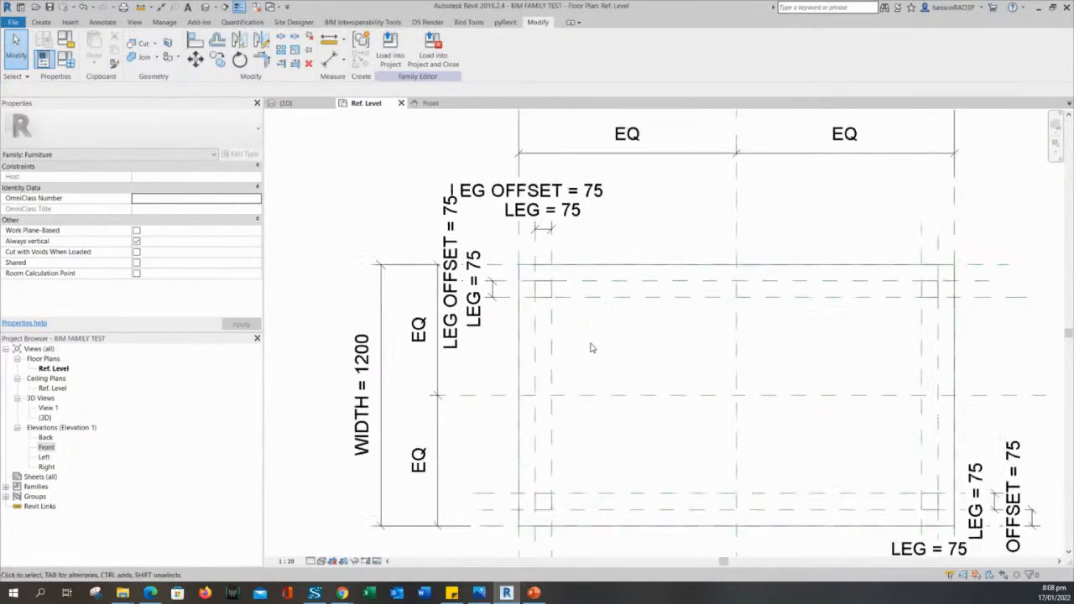
pyautogui.scroll(-1, 329, 175)
pyautogui.moveTo(351, 204); pyautogui.dragTo(362, 216, button='middle')
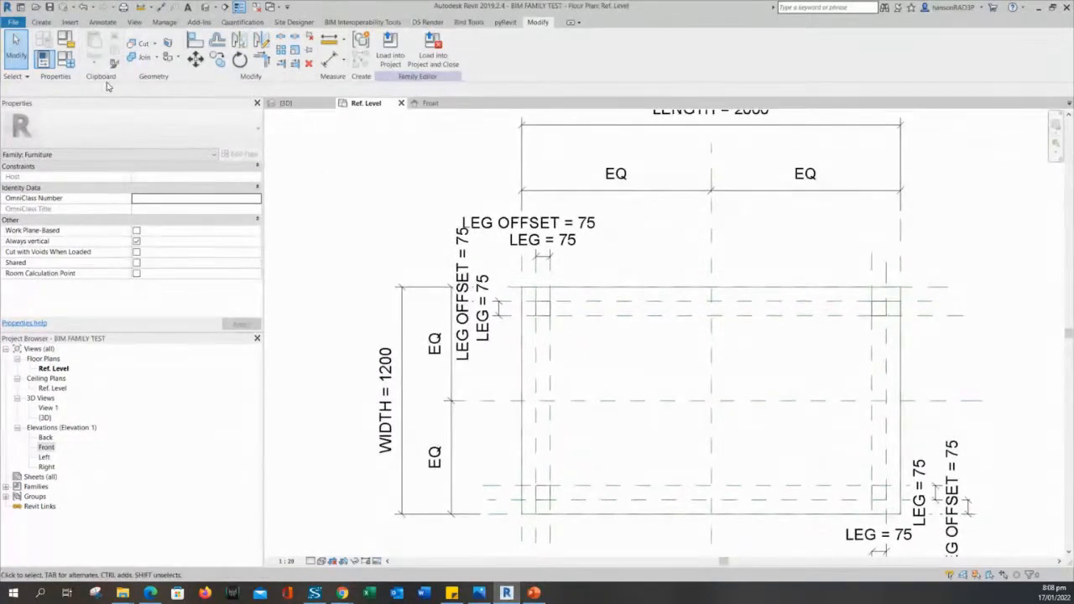
# Open the Family Types parameter values with the whole table framed in the plan.
pyautogui.click(66, 58)
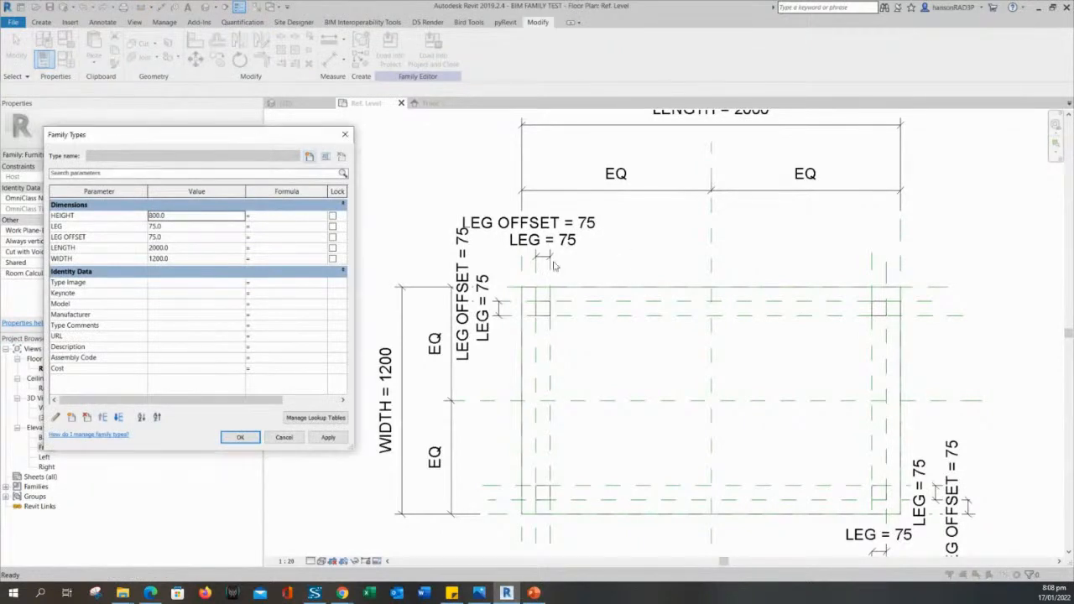
pyautogui.click(283, 437)
pyautogui.scroll(-1, 659, 380)
pyautogui.scroll(-1, 659, 379)
pyautogui.moveTo(659, 380); pyautogui.dragTo(767, 348, button='middle')
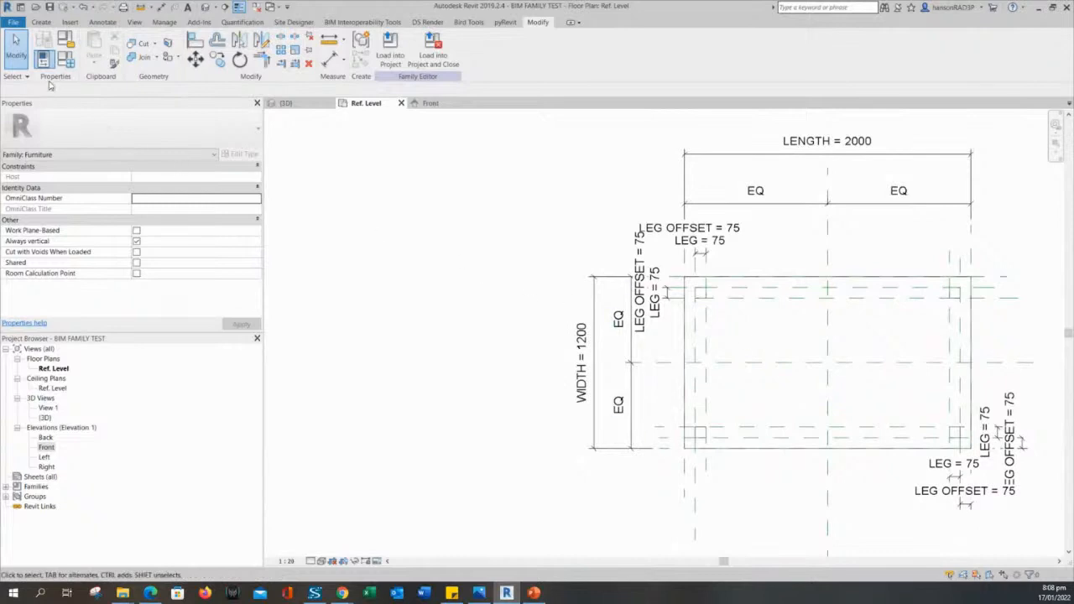
pyautogui.click(66, 59)
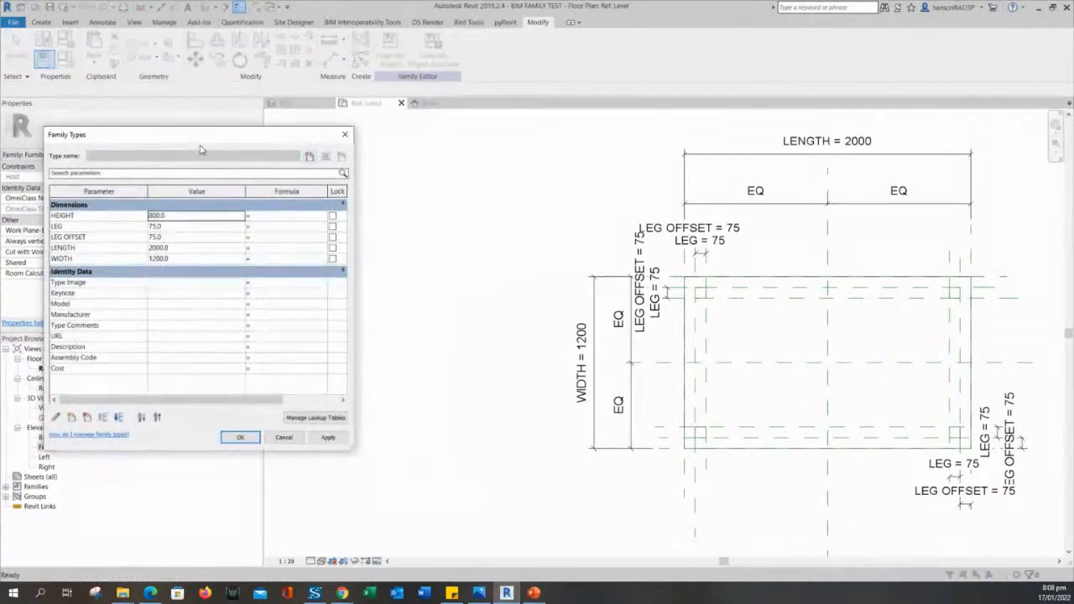
pyautogui.moveTo(200, 149); pyautogui.dragTo(219, 170)
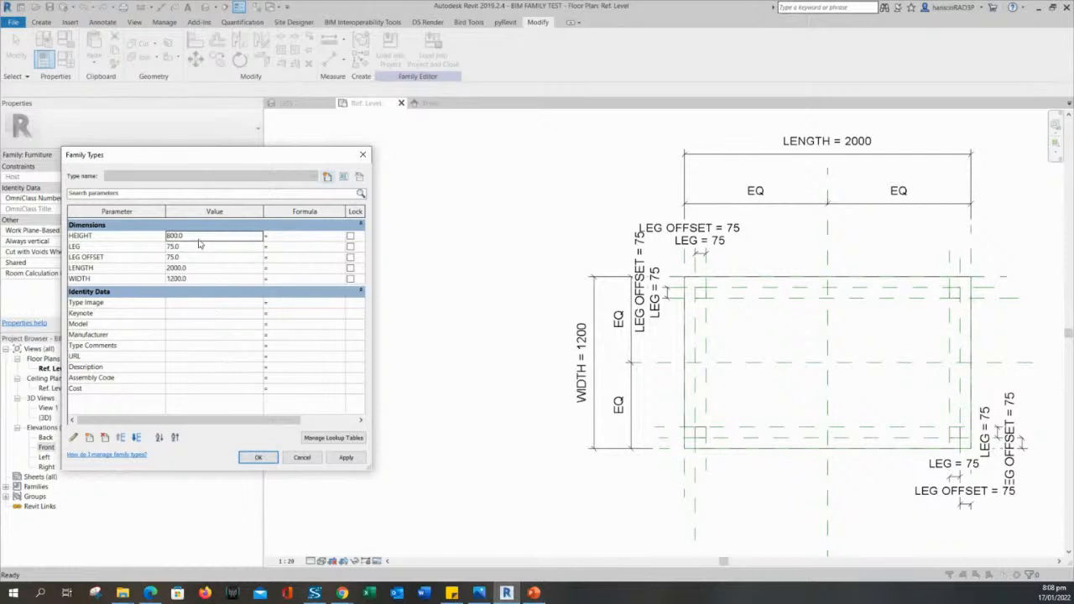
# Apply a WIDTH of 600 and a LENGTH of 500 to test the legs.
pyautogui.click(202, 278)
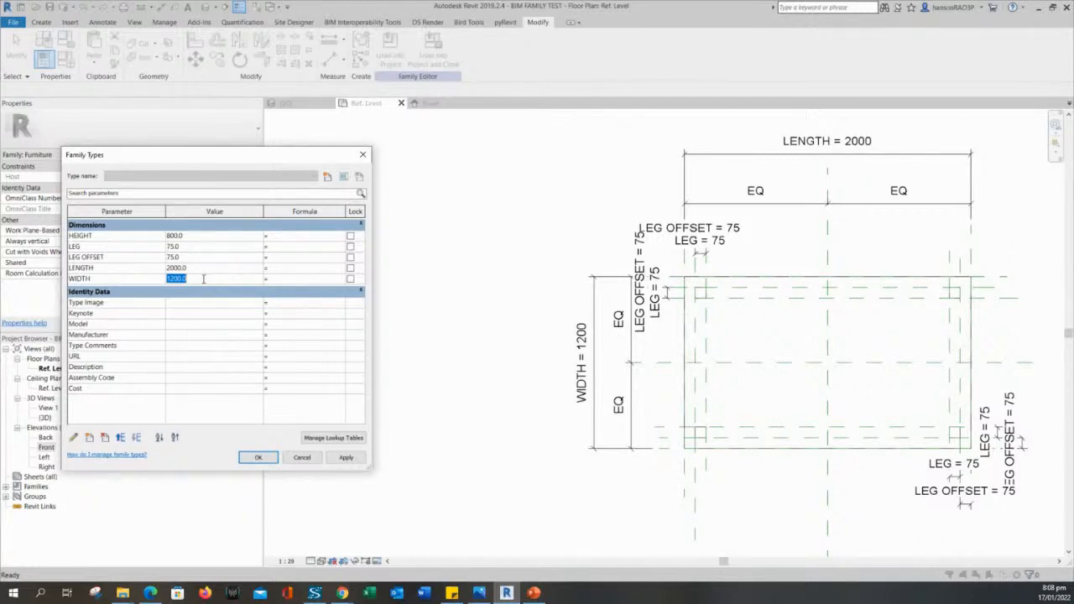
pyautogui.write('600')
pyautogui.click(359, 458)
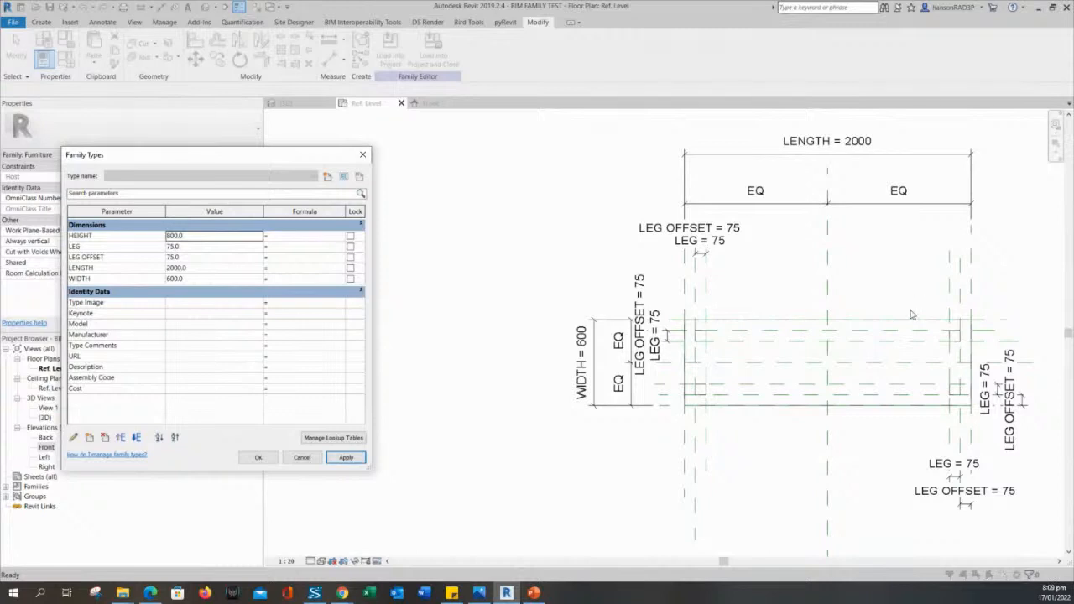
pyautogui.click(203, 269)
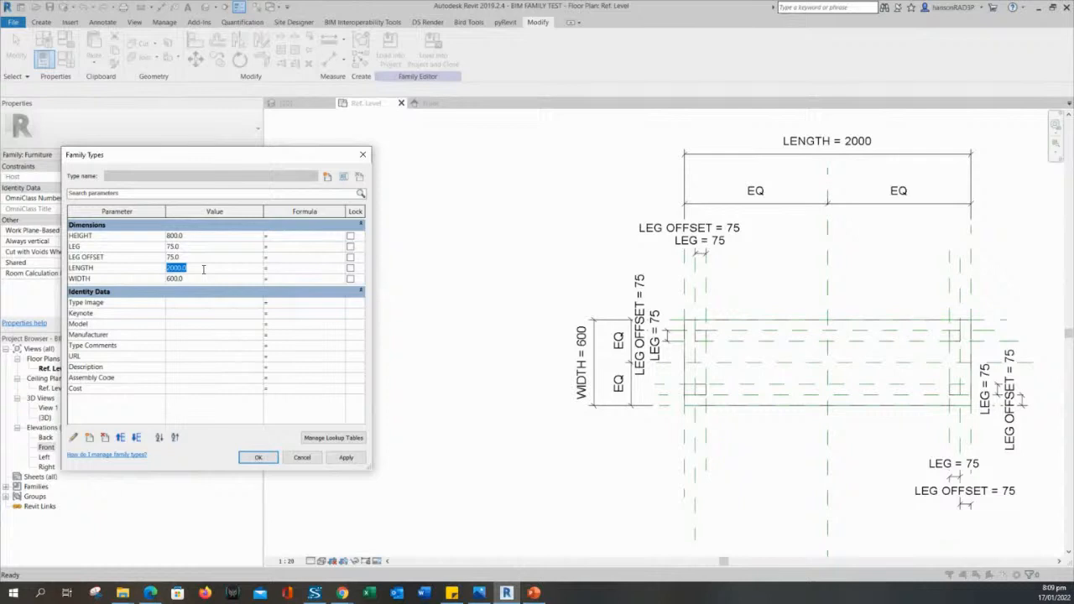
pyautogui.write('500')
pyautogui.click(346, 461)
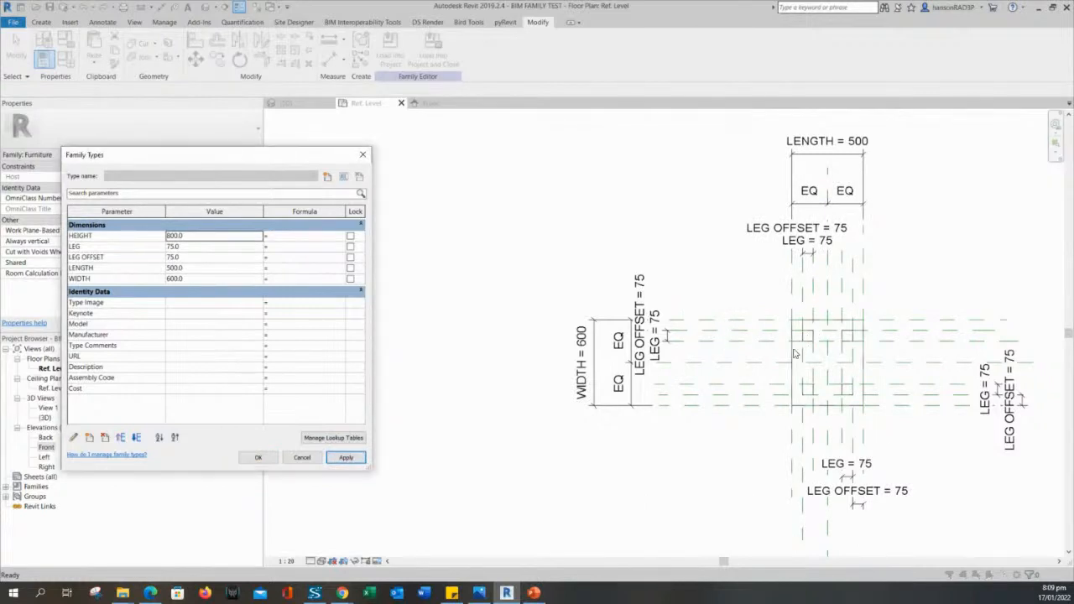
# Set LENGTH and WIDTH both to 1000, apply and accept the changes.
pyautogui.click(194, 267)
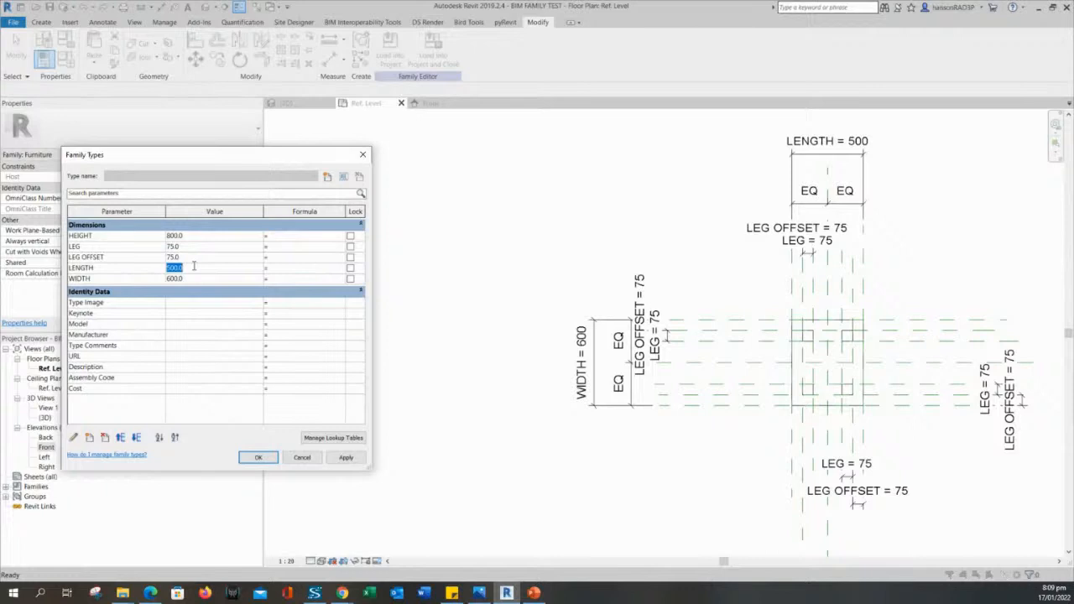
pyautogui.write('1000')
pyautogui.click(192, 278)
pyautogui.write('1000')
pyautogui.click(346, 457)
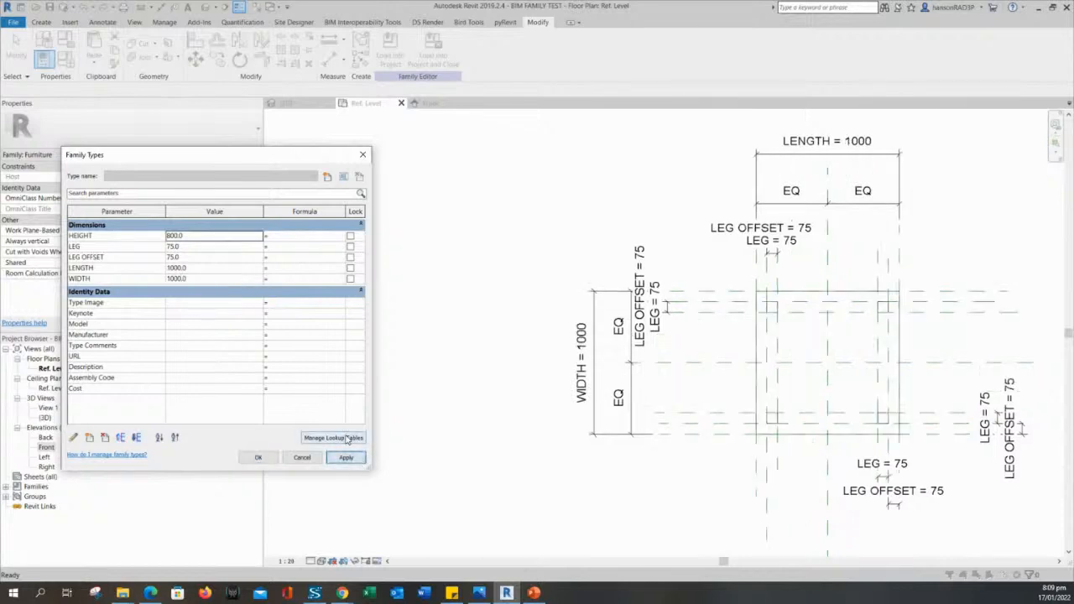
pyautogui.click(261, 459)
pyautogui.moveTo(484, 479); pyautogui.dragTo(415, 436, button='middle')
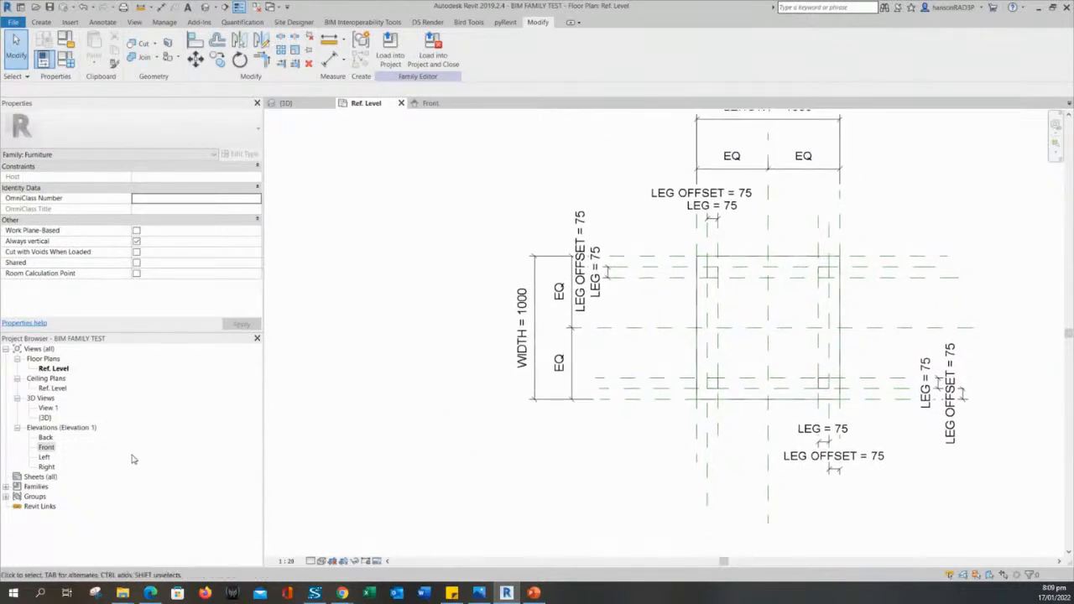
# Switch to the Front elevation and zoom in on the table legs.
pyautogui.doubleClick(46, 447)
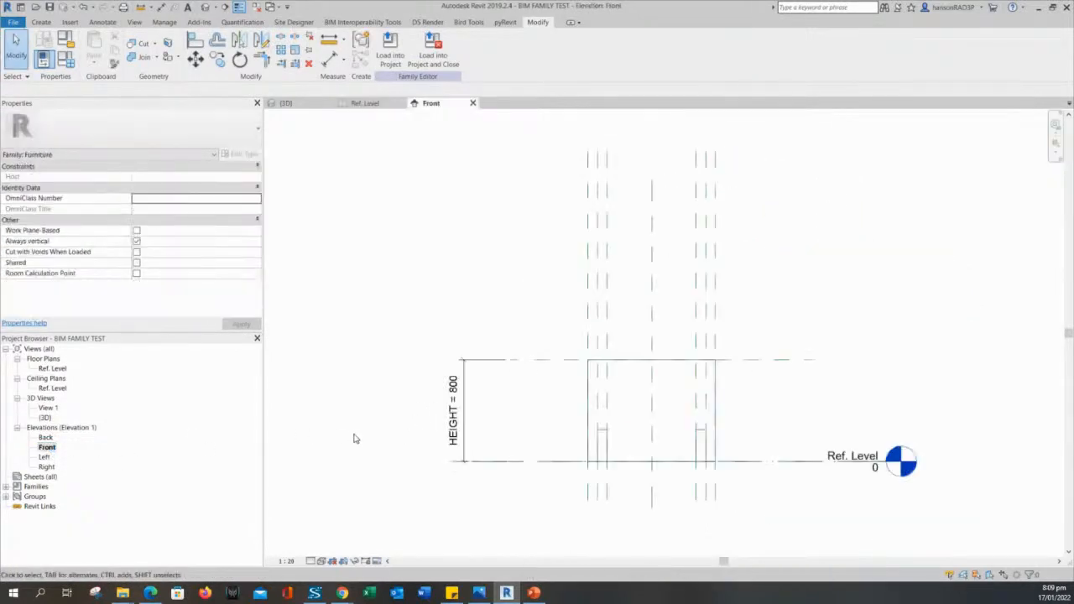
pyautogui.scroll(3, 354, 435)
pyautogui.moveTo(383, 454); pyautogui.dragTo(344, 423, button='middle')
pyautogui.scroll(-1, 344, 423)
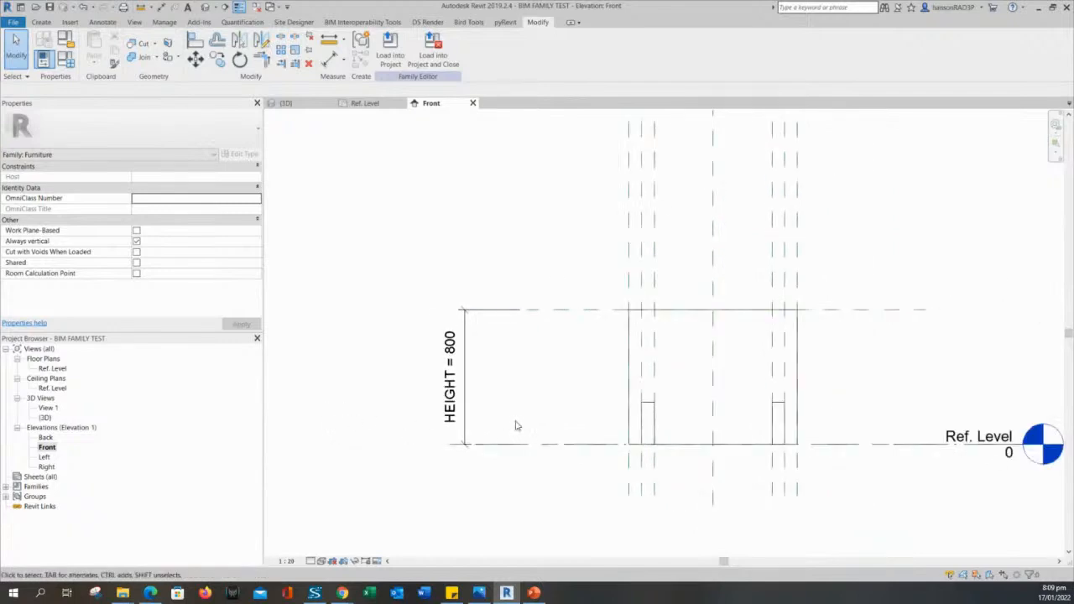
pyautogui.scroll(1, 520, 420)
pyautogui.moveTo(532, 405); pyautogui.dragTo(511, 391, button='middle')
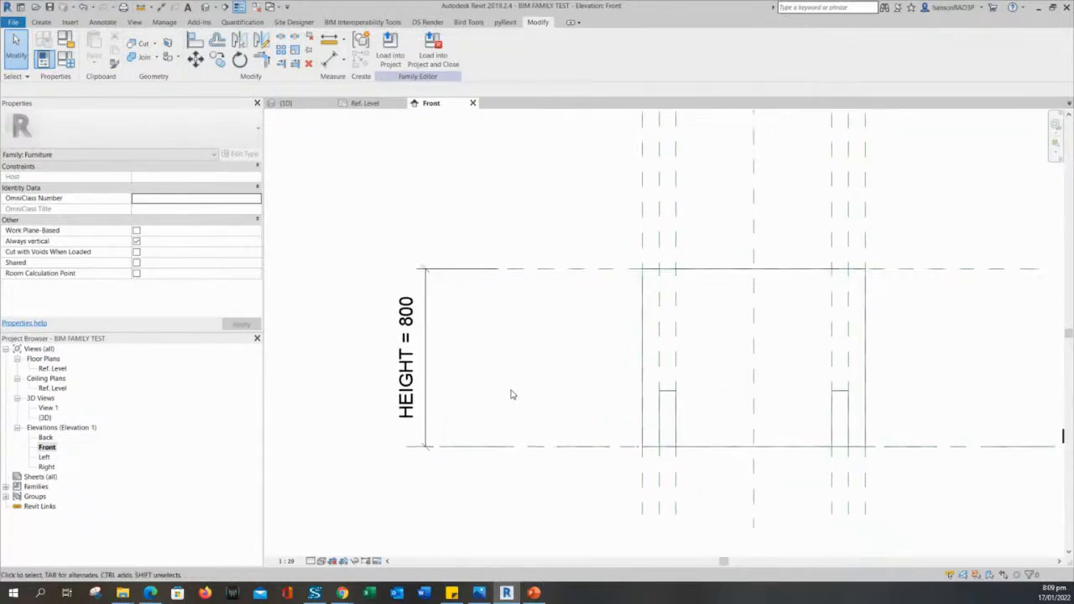
# Select and deselect the left leg extrusion repeatedly to inspect its 250 depth below HEIGHT = 800.
pyautogui.click(670, 397)
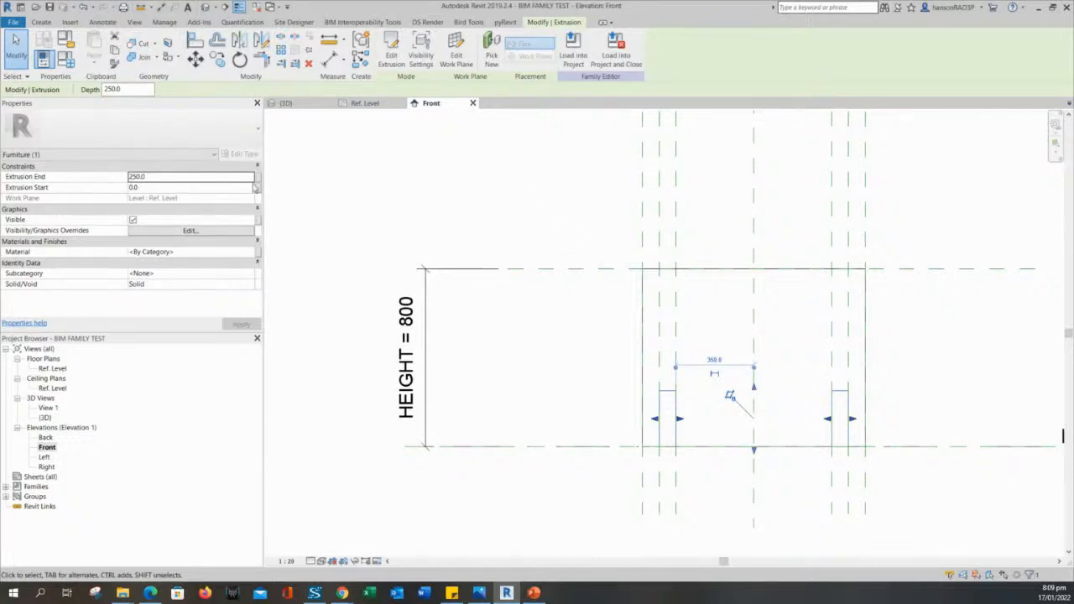
pyautogui.click(353, 222)
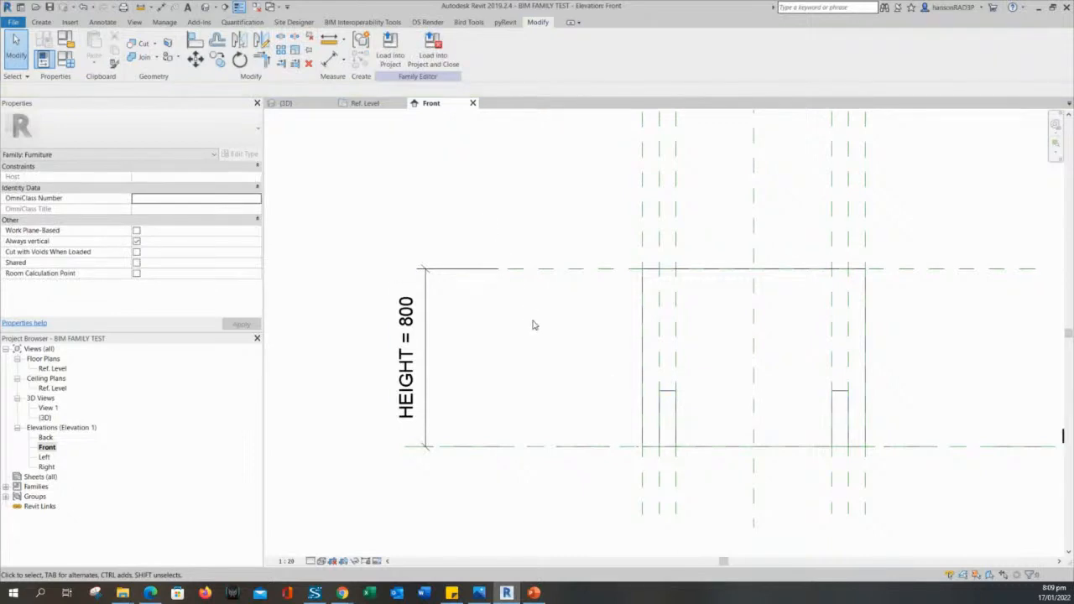
pyautogui.click(670, 397)
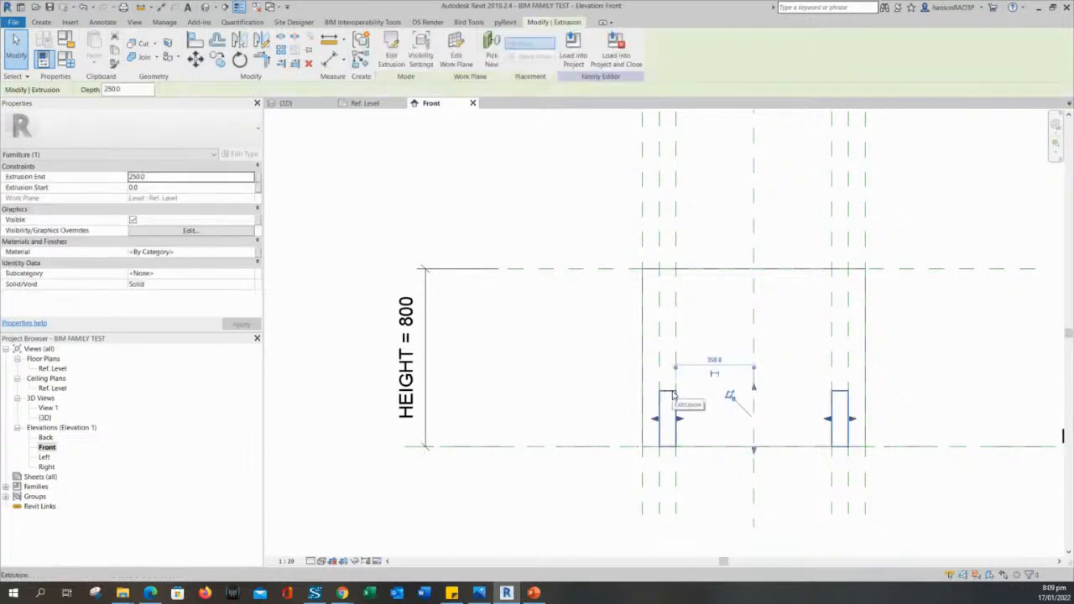
pyautogui.click(585, 226)
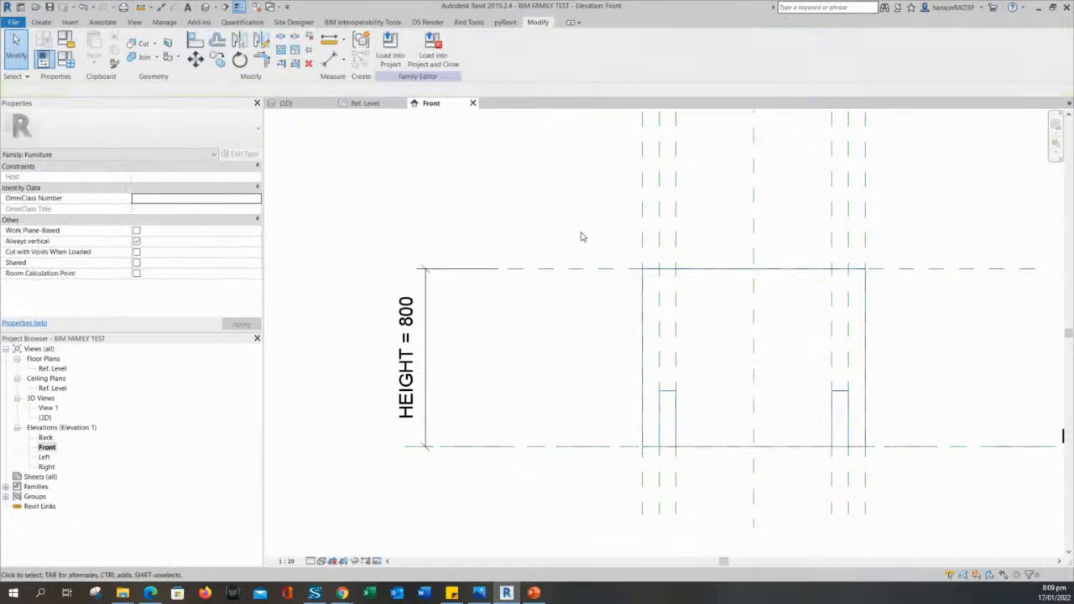
pyautogui.click(670, 398)
pyautogui.click(619, 326)
pyautogui.scroll(-2, 638, 307)
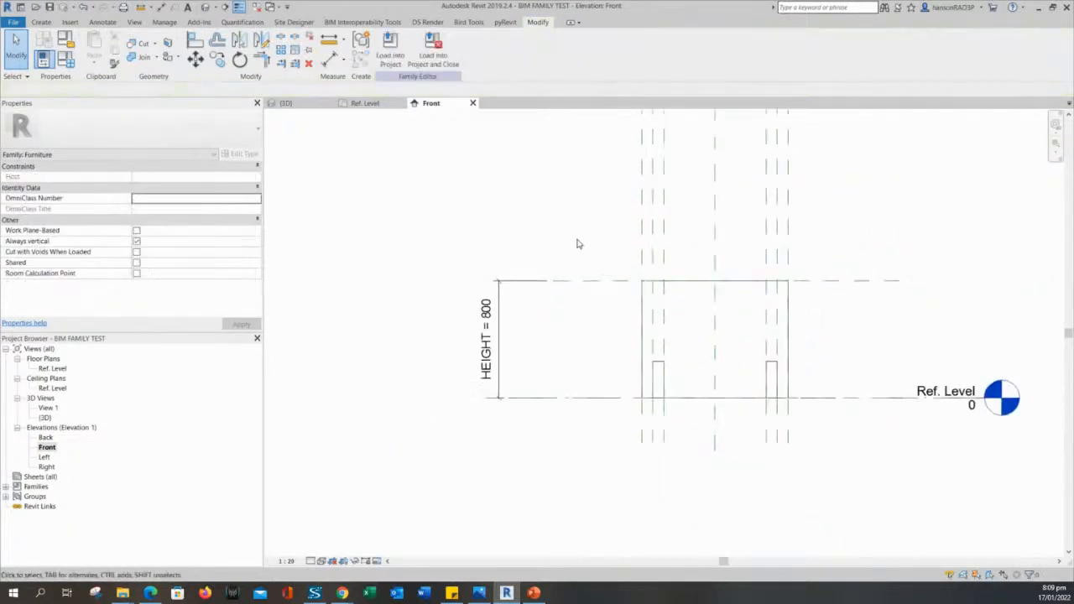
pyautogui.moveTo(573, 276); pyautogui.dragTo(526, 278, button='middle')
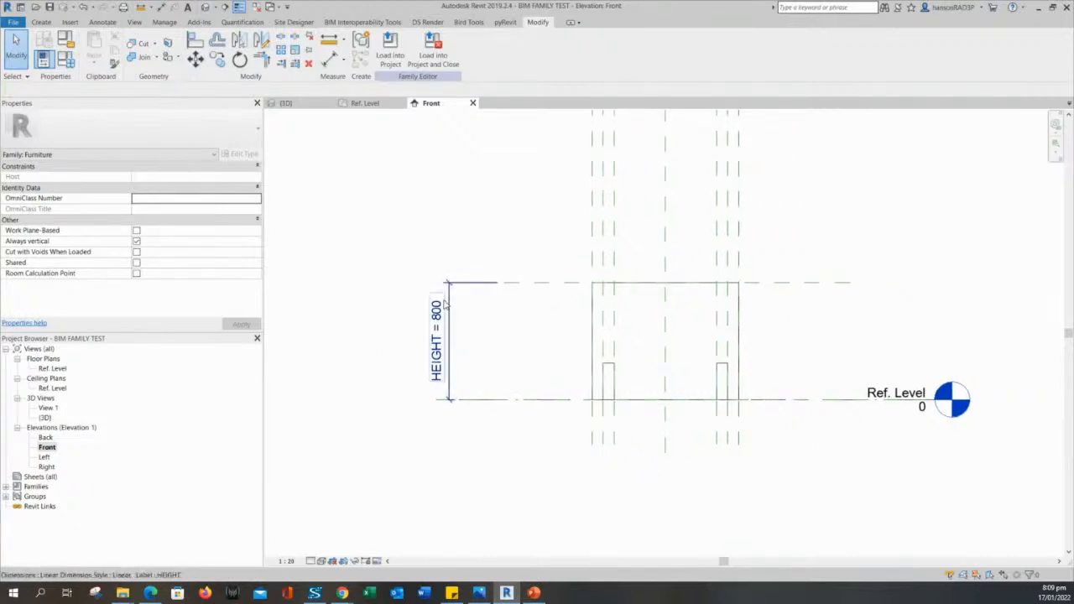
pyautogui.click(610, 373)
pyautogui.click(529, 339)
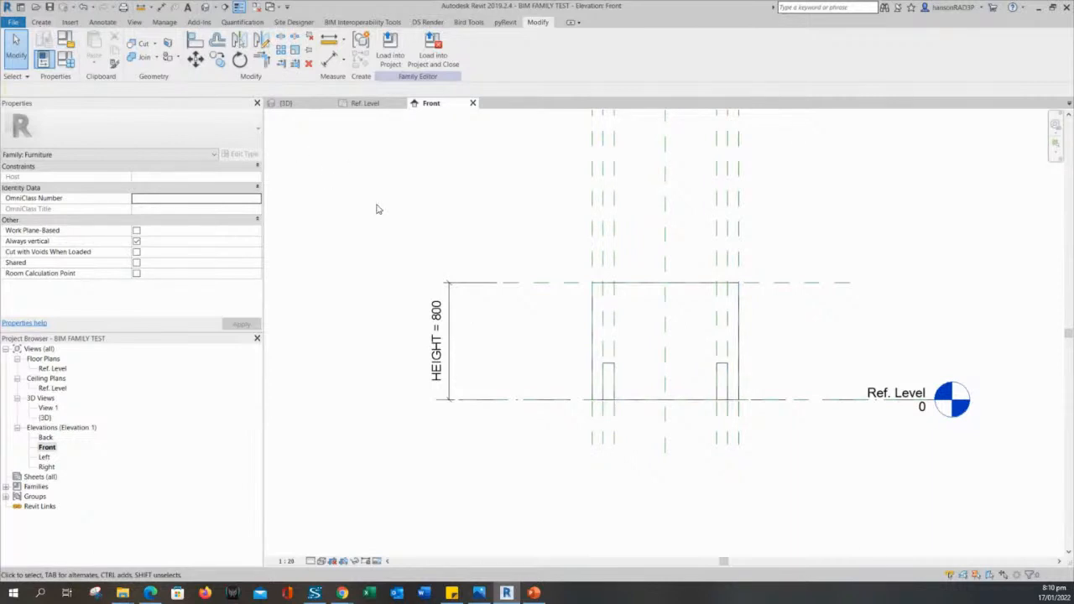
pyautogui.moveTo(379, 215); pyautogui.dragTo(388, 236, button='middle')
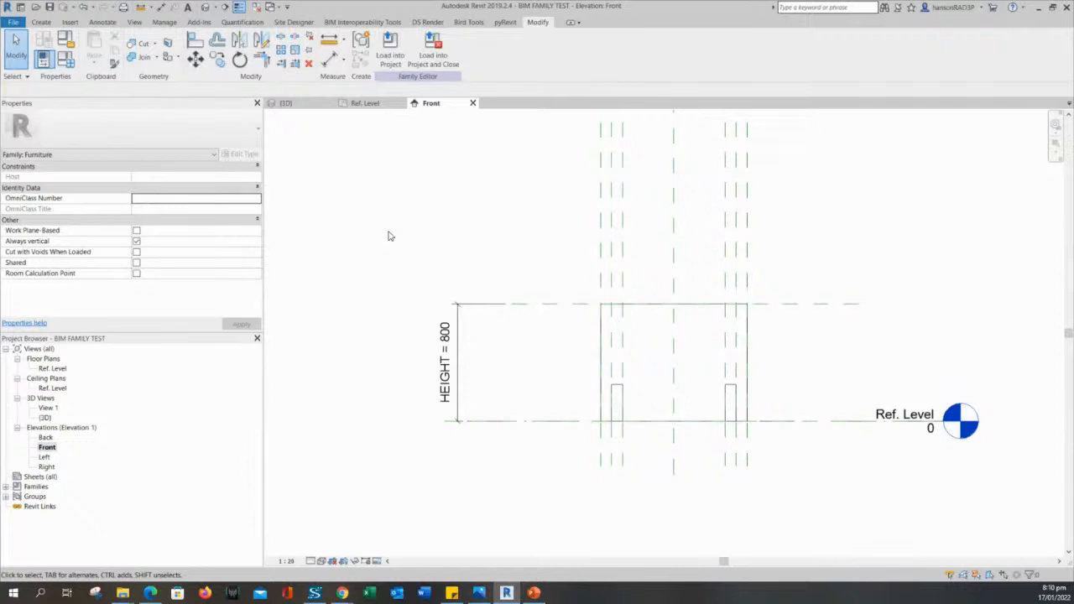
pyautogui.scroll(2, 657, 381)
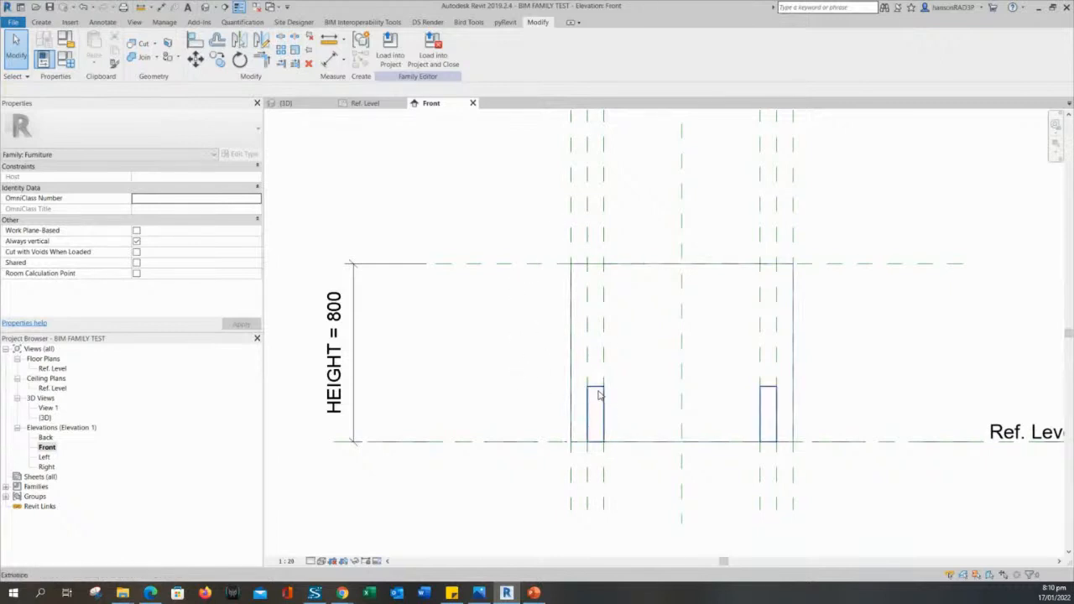
pyautogui.click(599, 395)
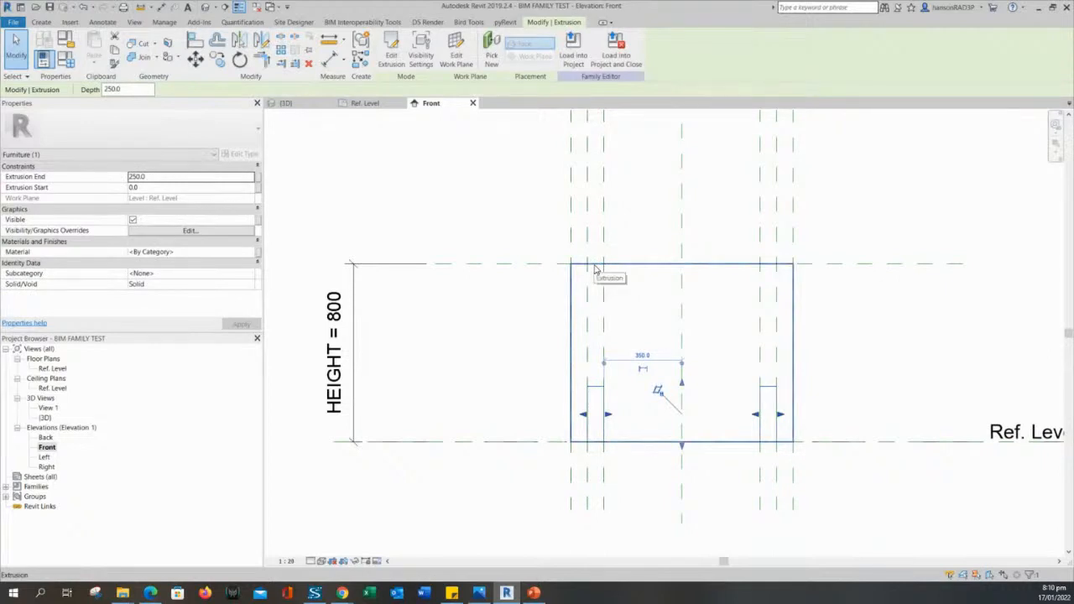
pyautogui.click(452, 342)
pyautogui.scroll(-2, 453, 344)
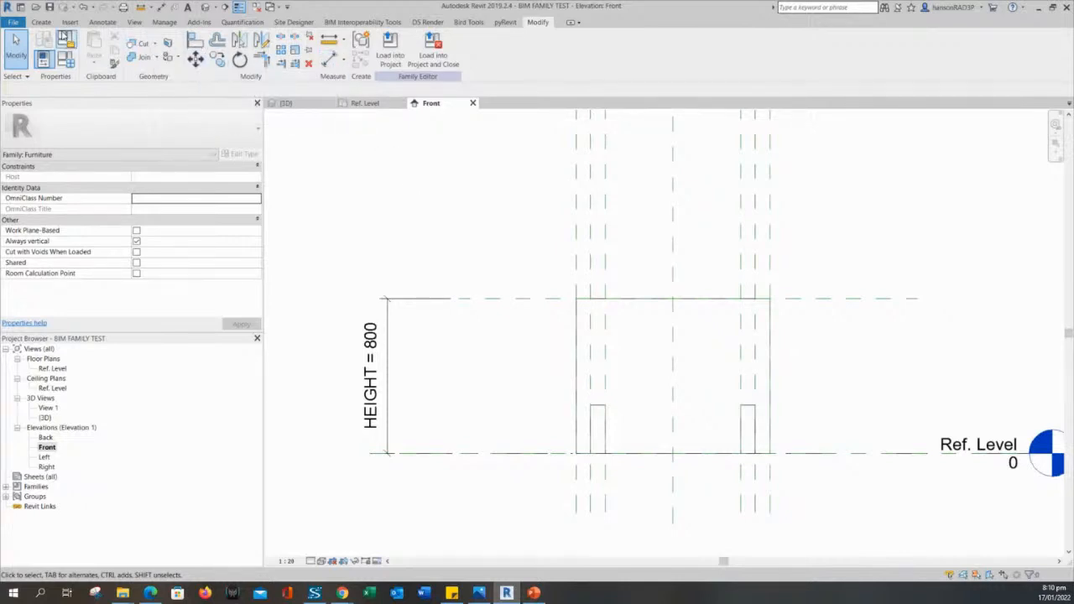
# Draw a horizontal reference plane across the table just below its 800 top line.
pyautogui.click(41, 22)
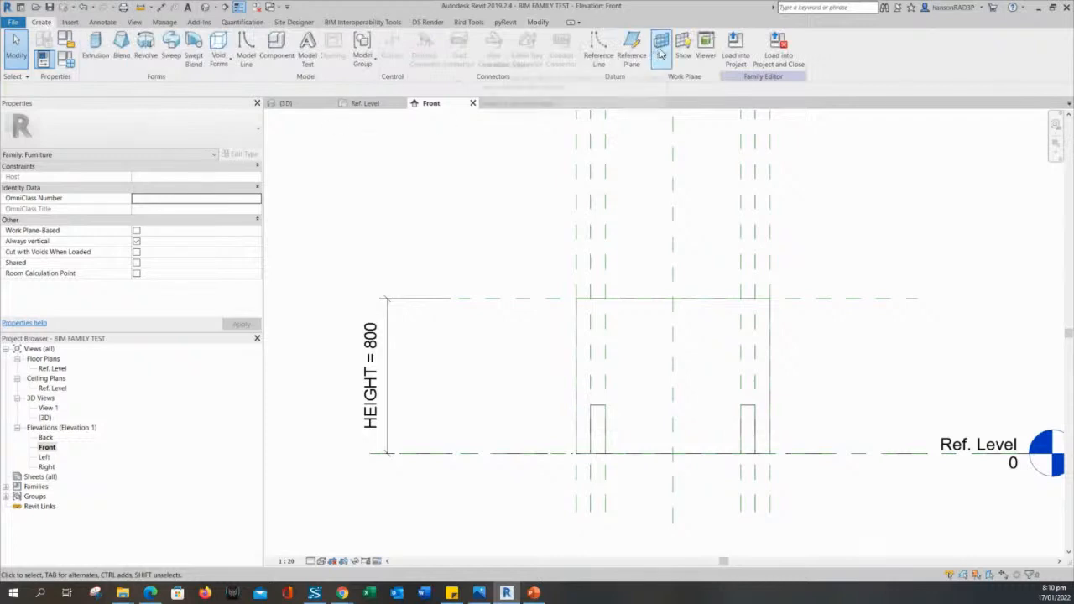
pyautogui.click(631, 46)
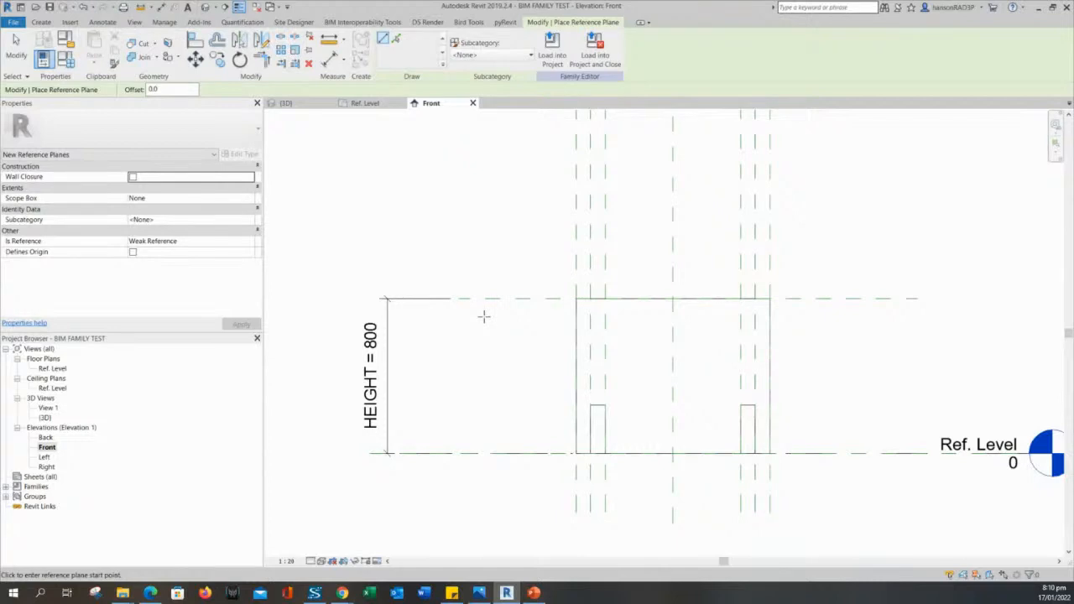
pyautogui.click(484, 317)
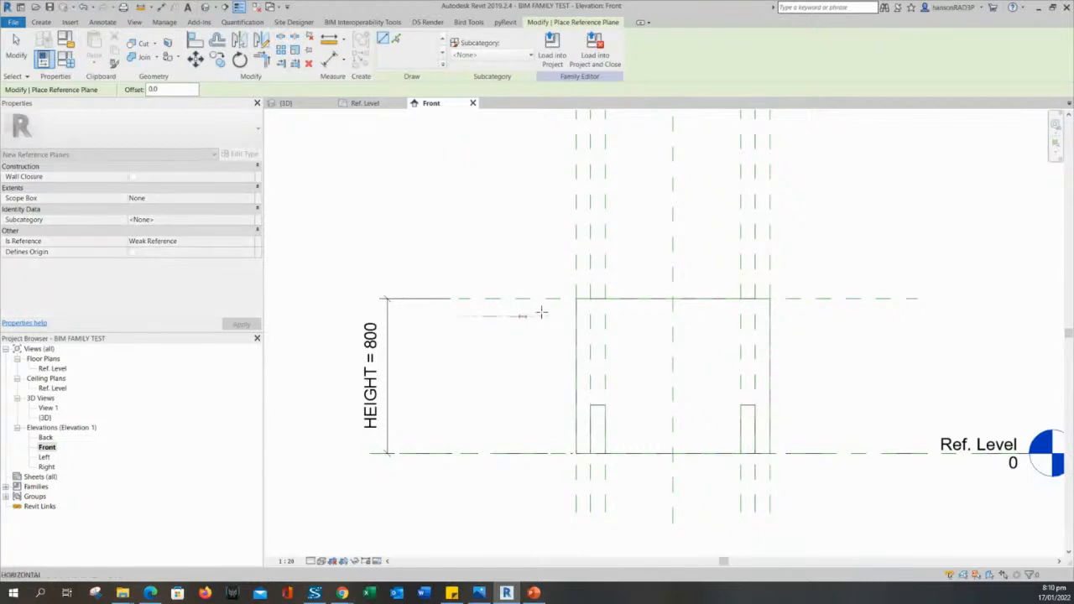
pyautogui.click(868, 318)
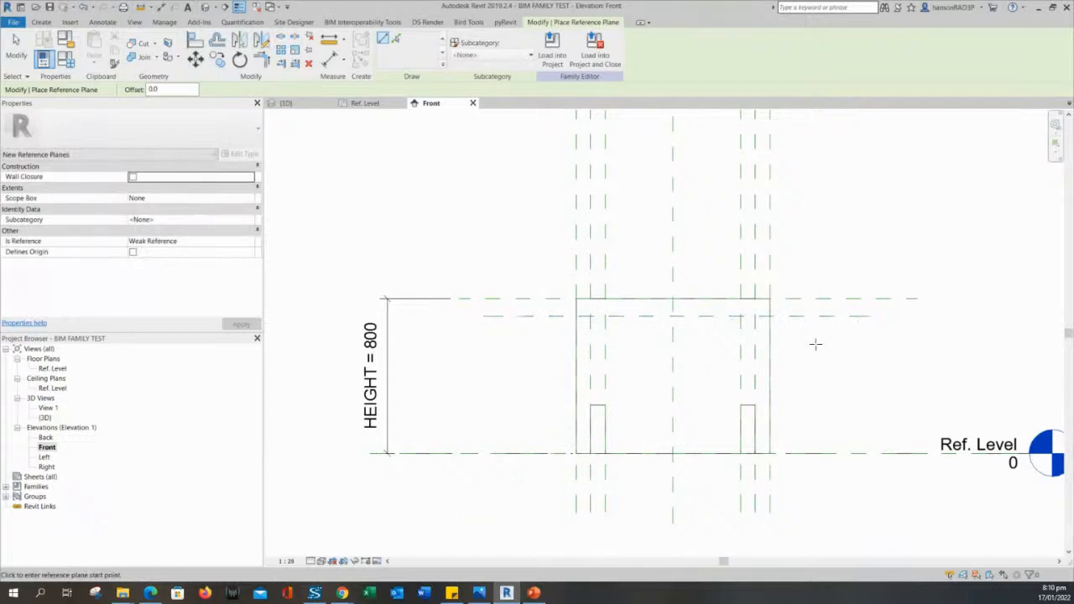
pyautogui.press('Escape')
pyautogui.press('Escape')
pyautogui.scroll(3, 446, 365)
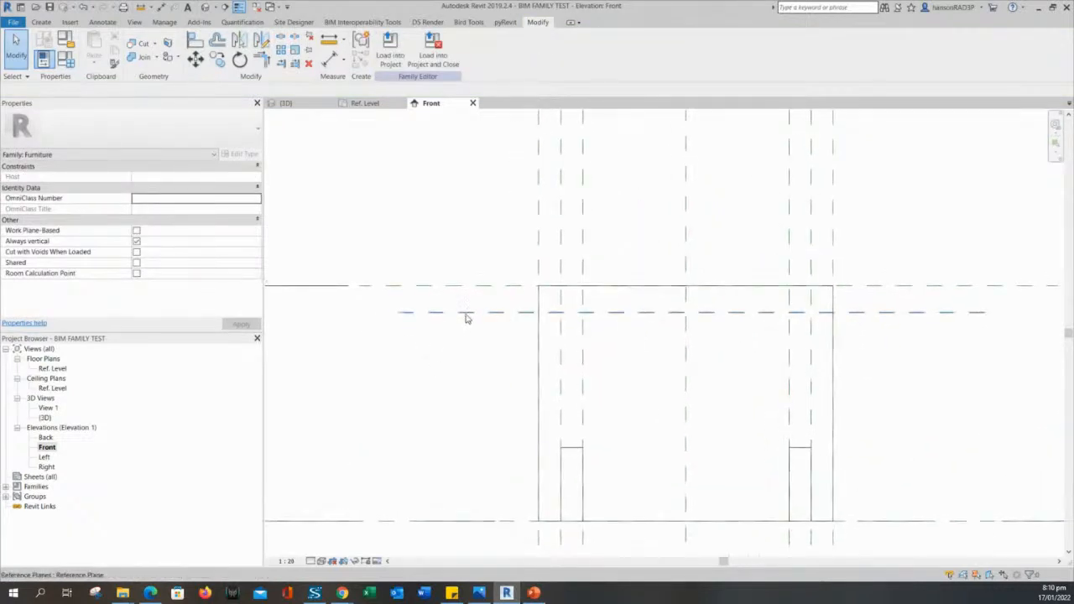
pyautogui.moveTo(472, 360); pyautogui.dragTo(490, 364, button='middle')
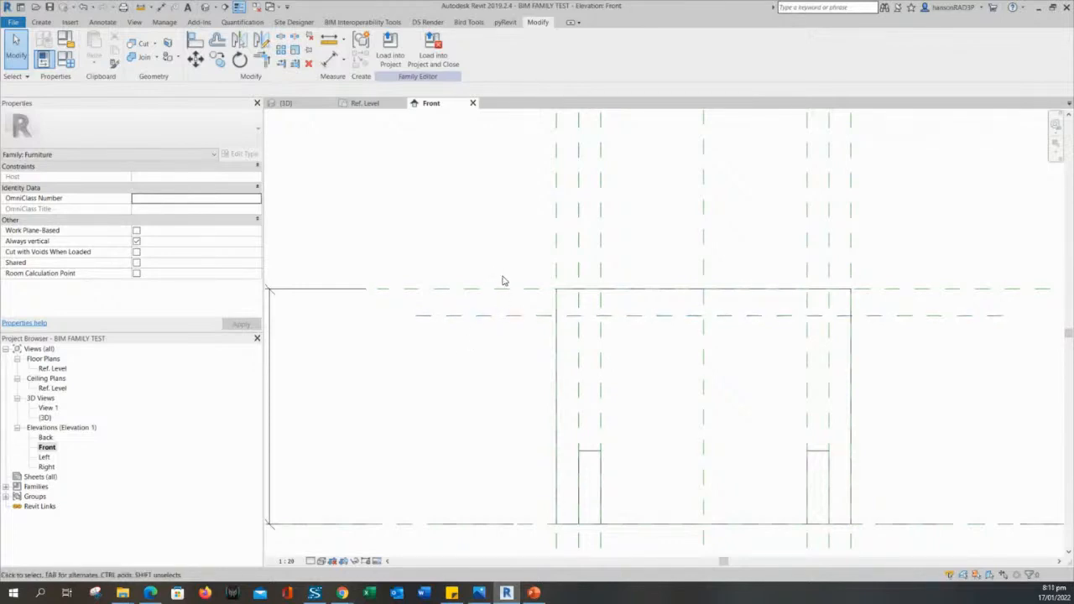
pyautogui.scroll(-2, 515, 343)
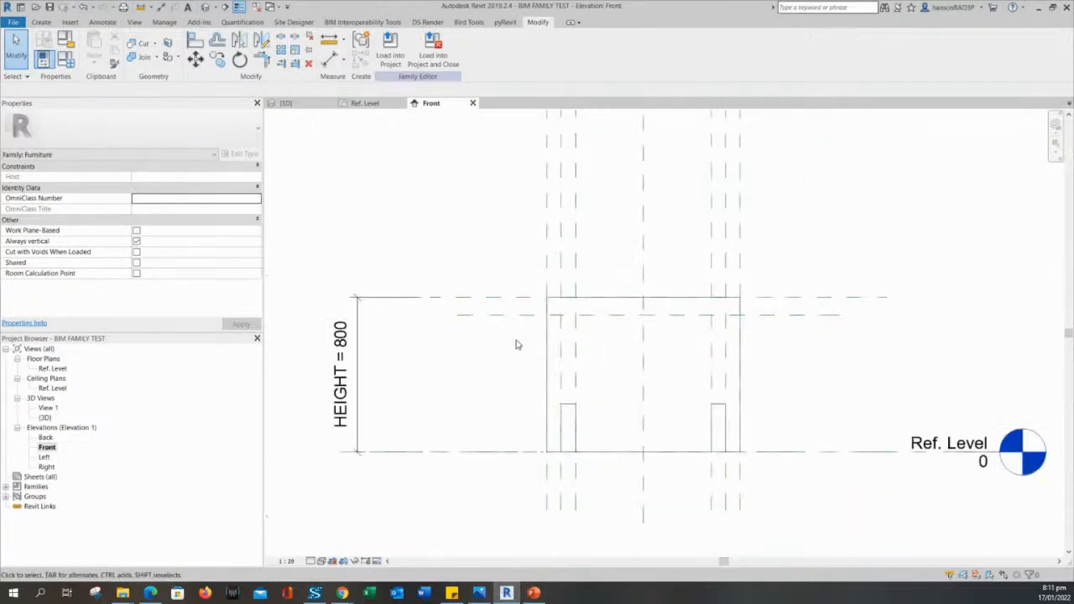
pyautogui.scroll(2, 509, 352)
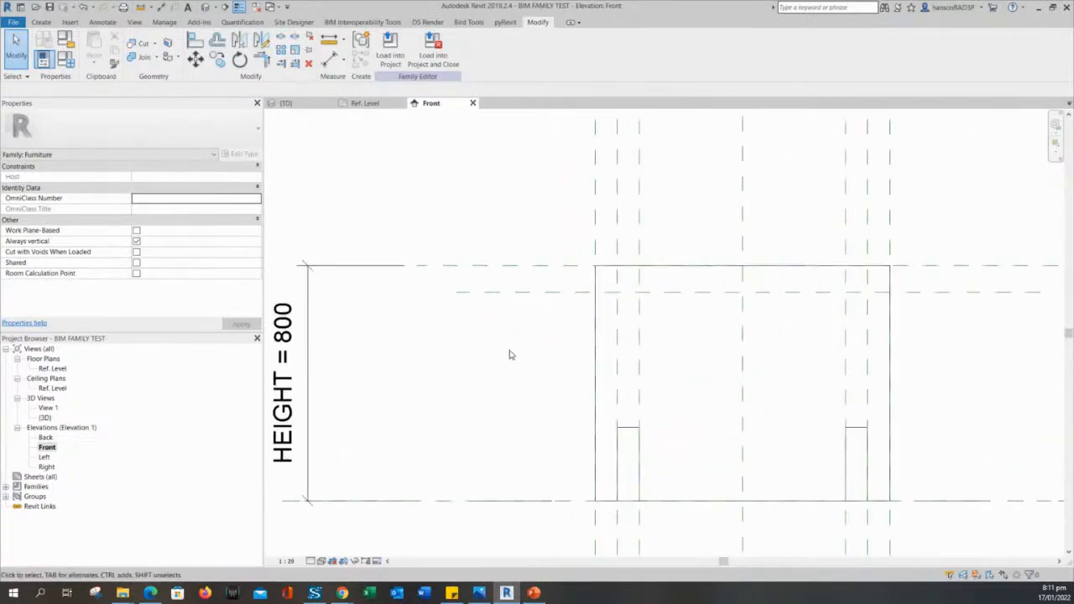
# Dimension the 92 gap between the table's top plane and the new lower plane.
pyautogui.click(329, 58)
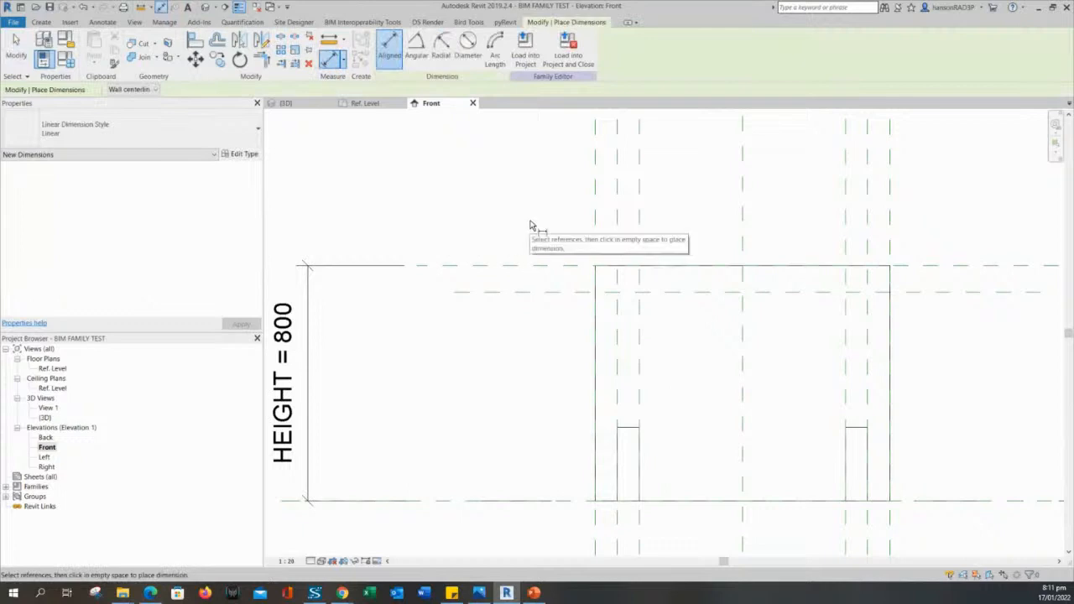
pyautogui.scroll(2, 531, 255)
pyautogui.scroll(1, 532, 248)
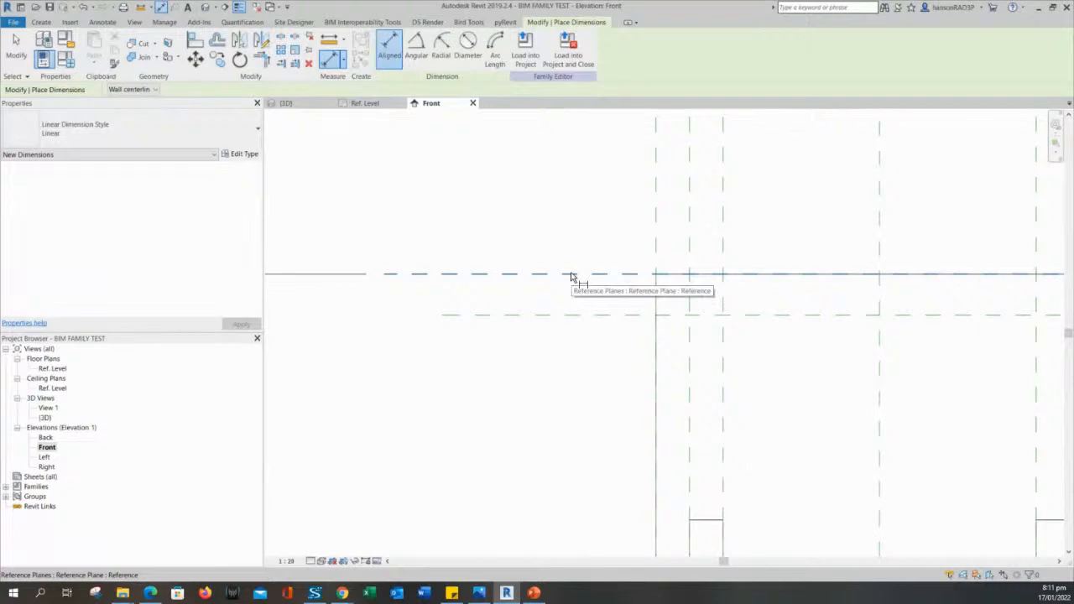
pyautogui.click(572, 276)
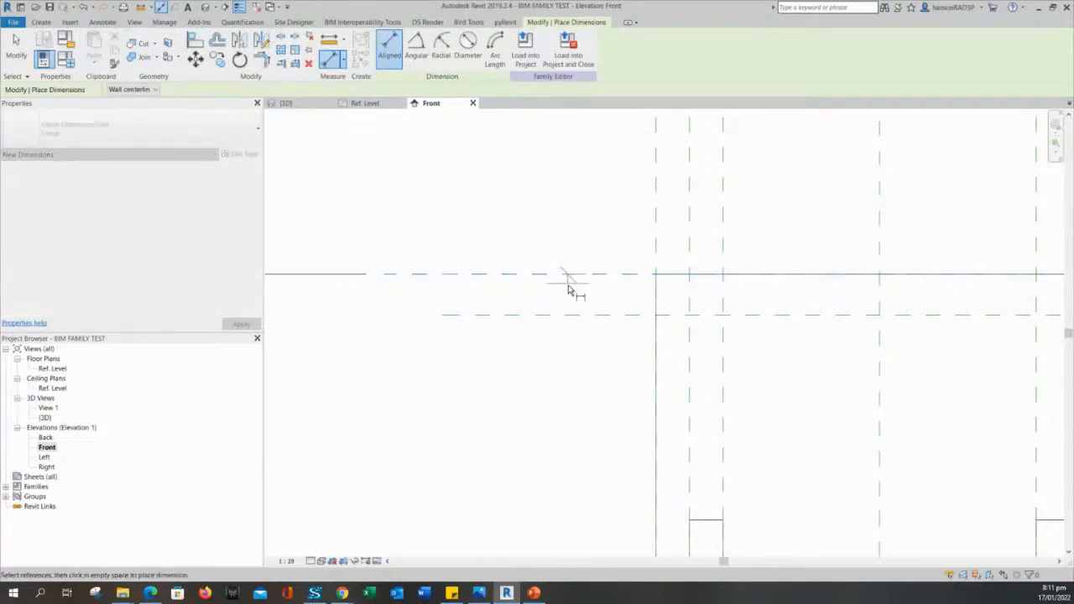
pyautogui.click(563, 317)
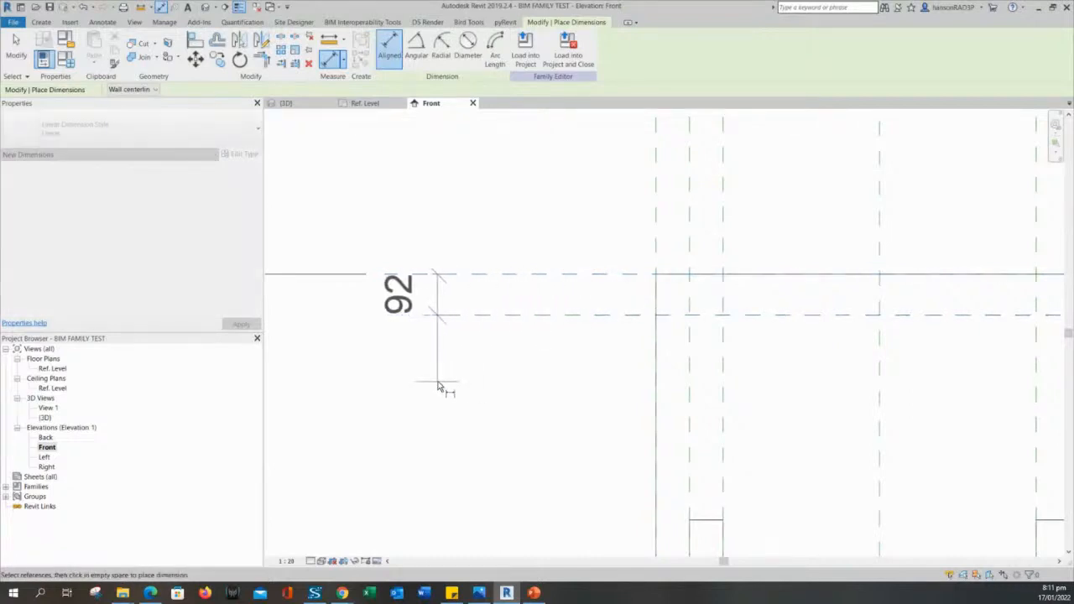
pyautogui.click(393, 393)
pyautogui.scroll(-3, 403, 397)
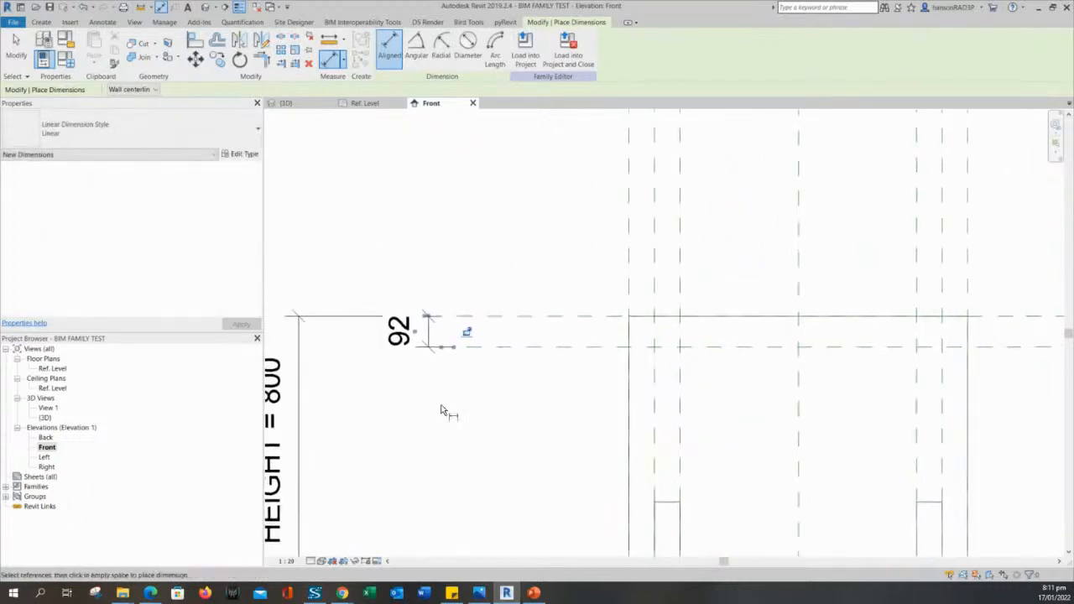
pyautogui.press('Escape')
pyautogui.scroll(2, 434, 384)
# Label the 92 dimension with a new TABLE THK parameter.
pyautogui.click(428, 320)
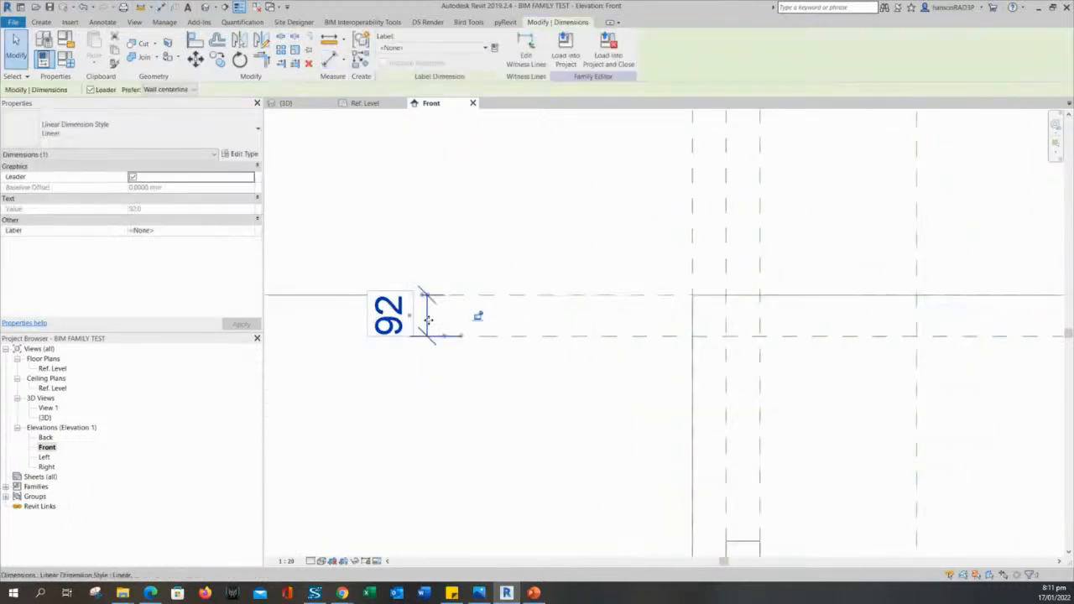
pyautogui.moveTo(491, 241); pyautogui.dragTo(495, 244, button='middle')
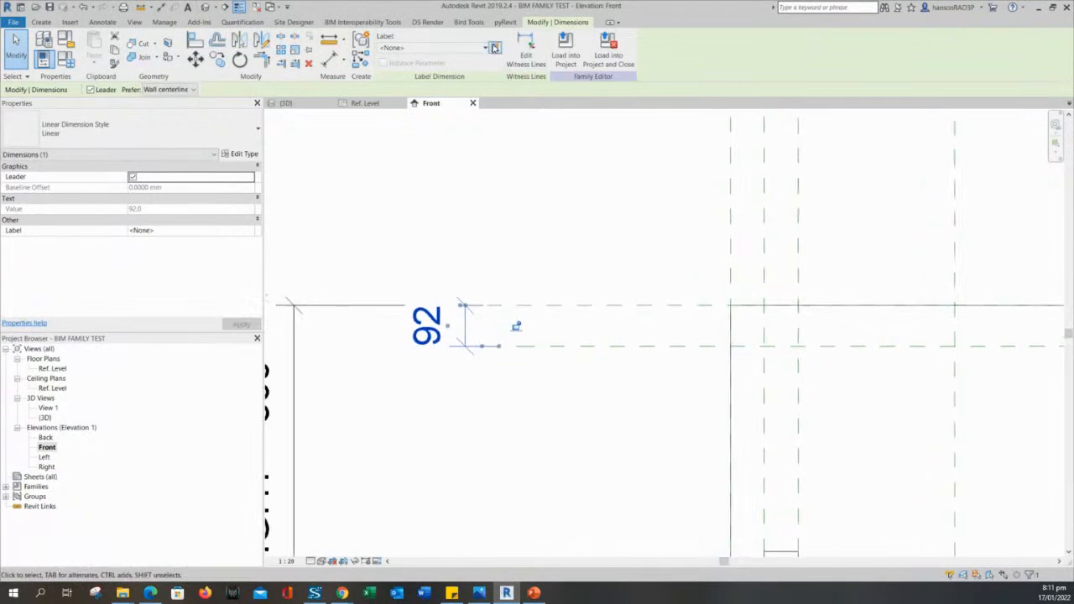
pyautogui.click(495, 48)
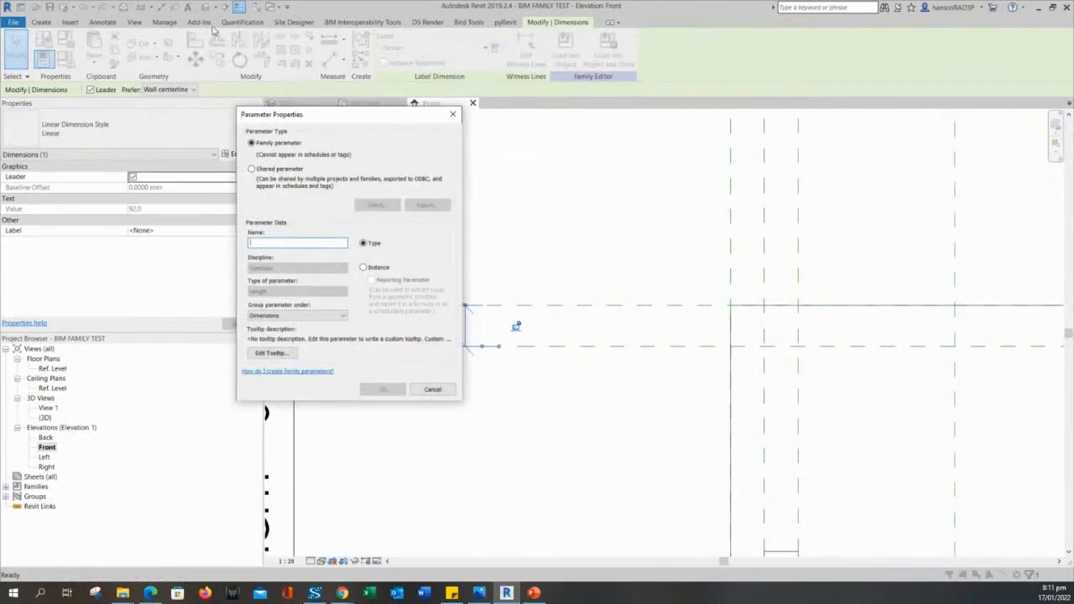
pyautogui.write('THICHNESS')
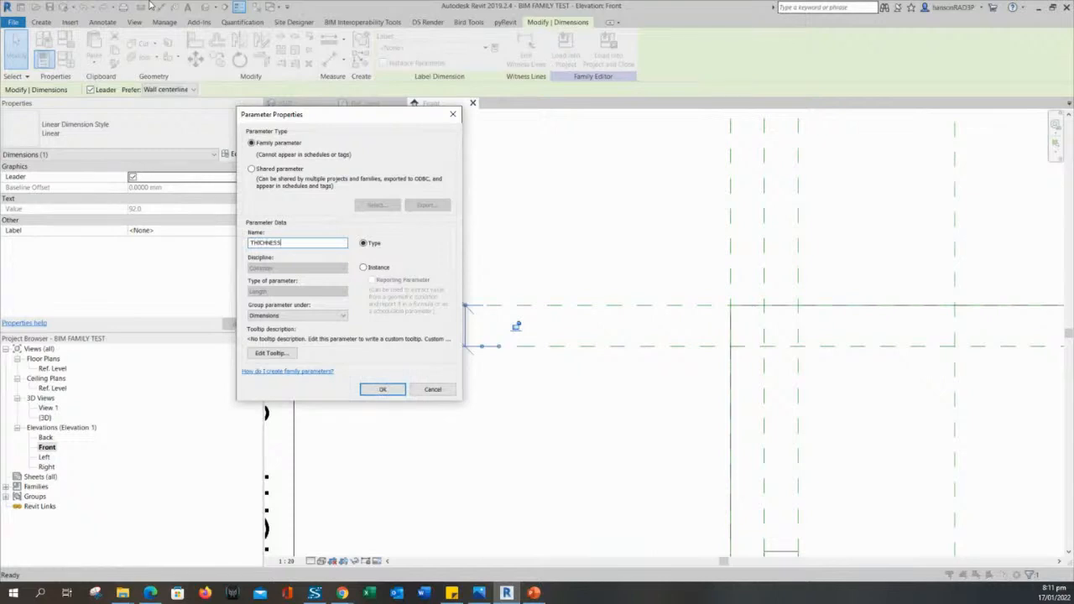
pyautogui.press('BackSpace')
pyautogui.press('BackSpace')
pyautogui.press('BackSpace')
pyautogui.press('BackSpace')
pyautogui.press('BackSpace')
pyautogui.press('BackSpace')
pyautogui.press('BackSpace')
pyautogui.click(380, 390)
pyautogui.click(489, 432)
pyautogui.scroll(-1, 489, 431)
pyautogui.moveTo(487, 432); pyautogui.dragTo(484, 379, button='middle')
pyautogui.scroll(-2, 474, 239)
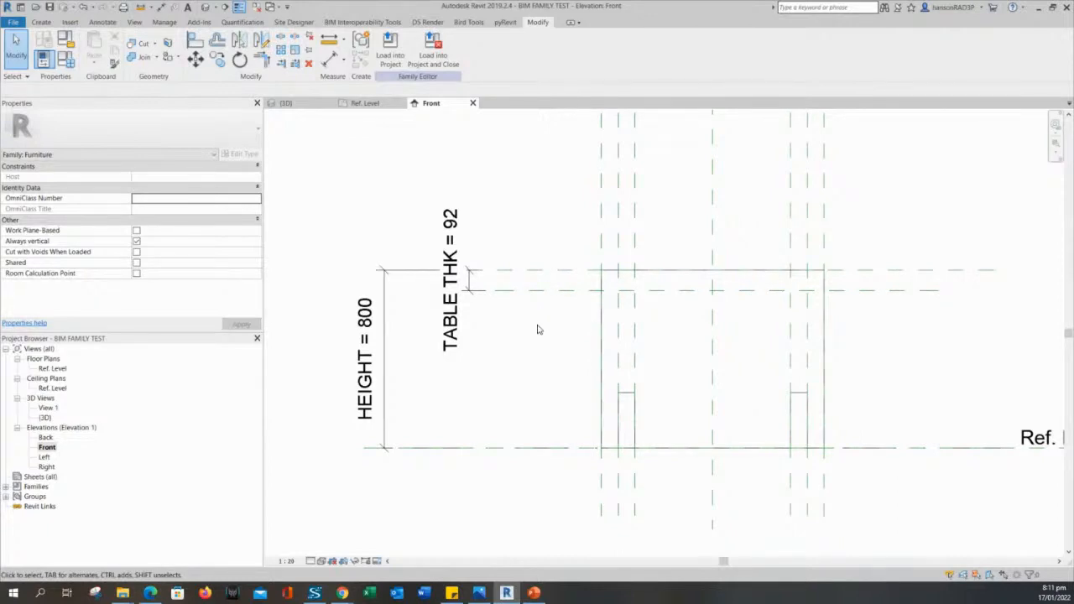
# Stretch the leg extrusion's top up to the lower TABLE THK reference plane.
pyautogui.scroll(1, 541, 329)
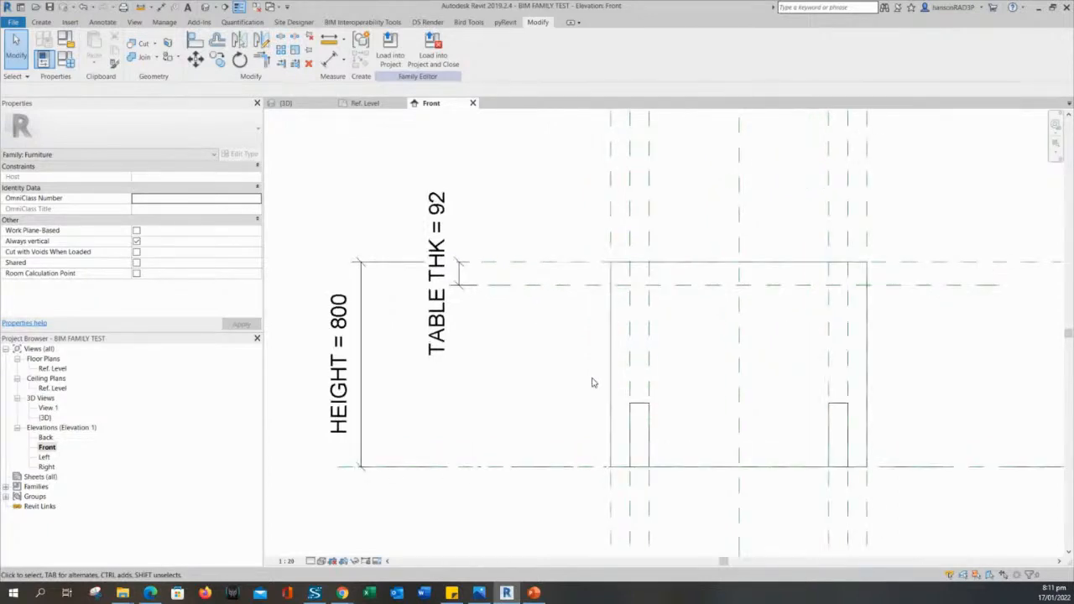
pyautogui.click(636, 412)
pyautogui.scroll(3, 712, 420)
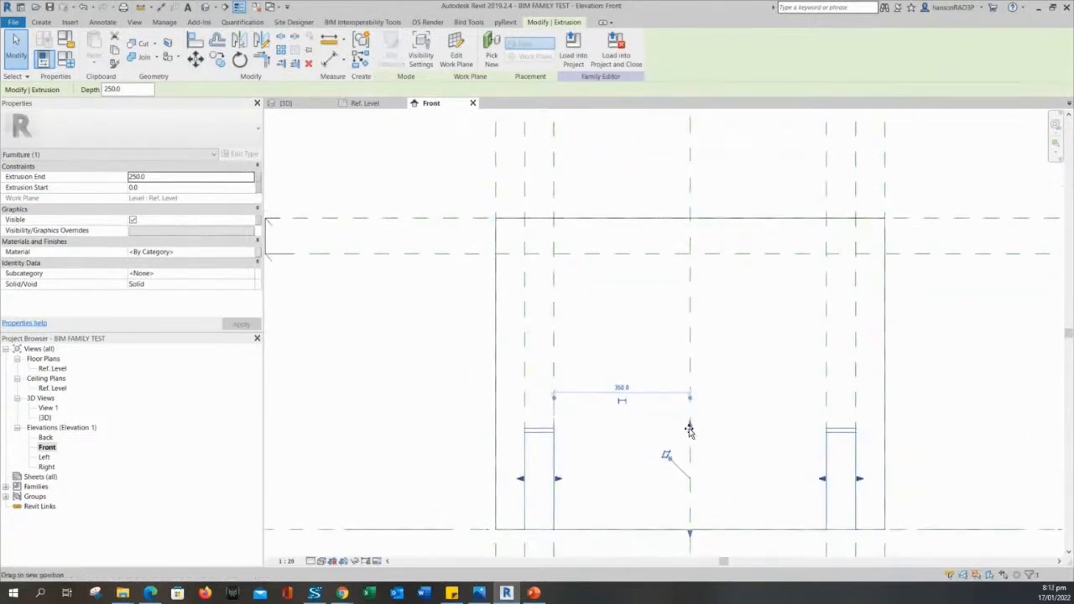
pyautogui.moveTo(690, 430); pyautogui.dragTo(654, 261)
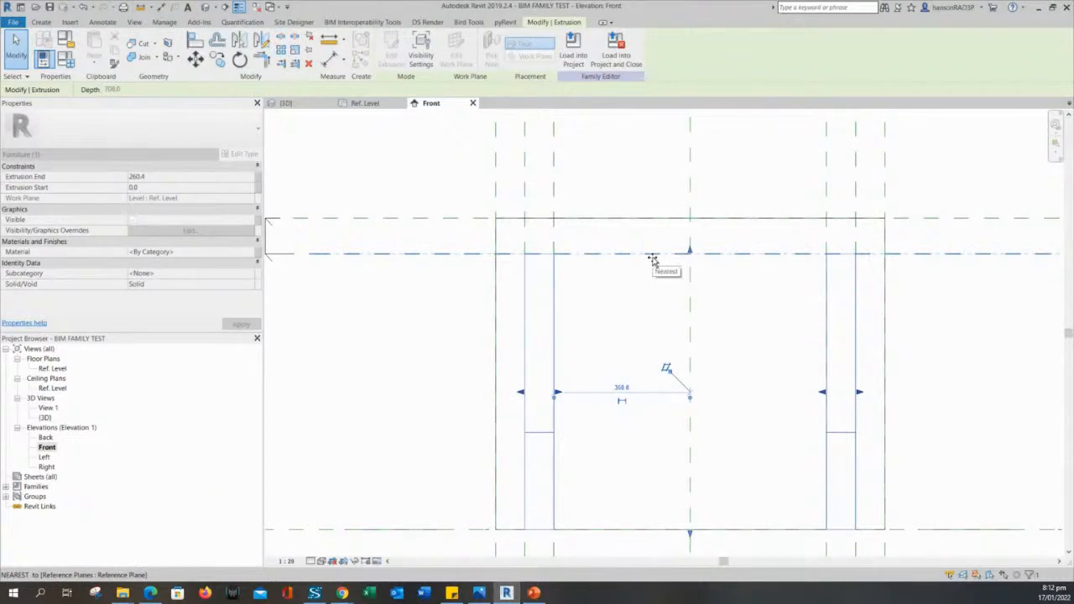
pyautogui.moveTo(653, 260); pyautogui.dragTo(654, 262)
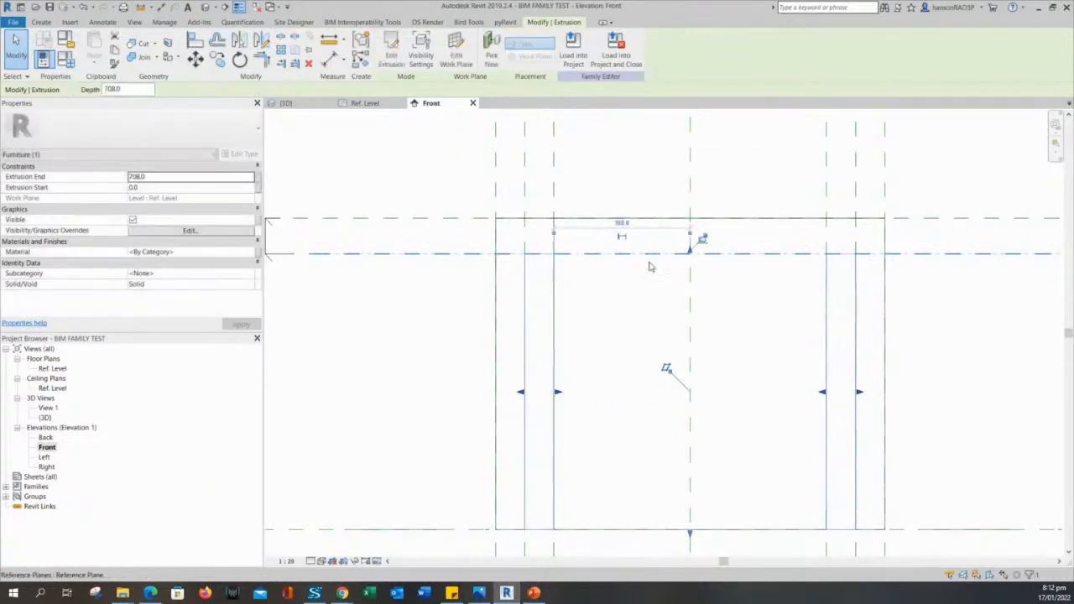
pyautogui.moveTo(647, 264); pyautogui.dragTo(738, 342, button='middle')
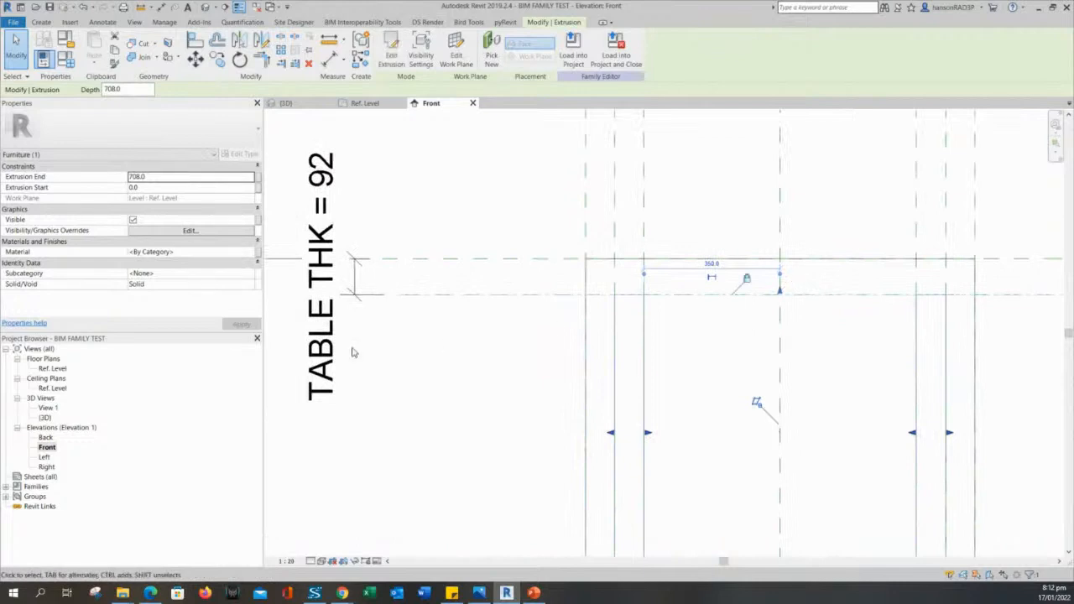
pyautogui.click(497, 383)
pyautogui.scroll(-2, 498, 384)
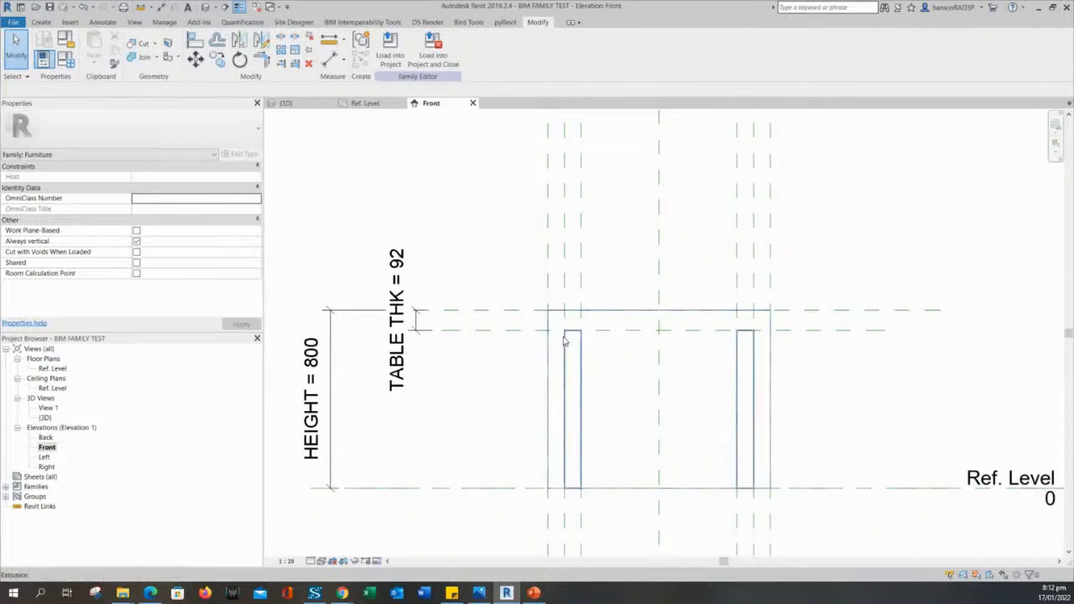
pyautogui.click(621, 319)
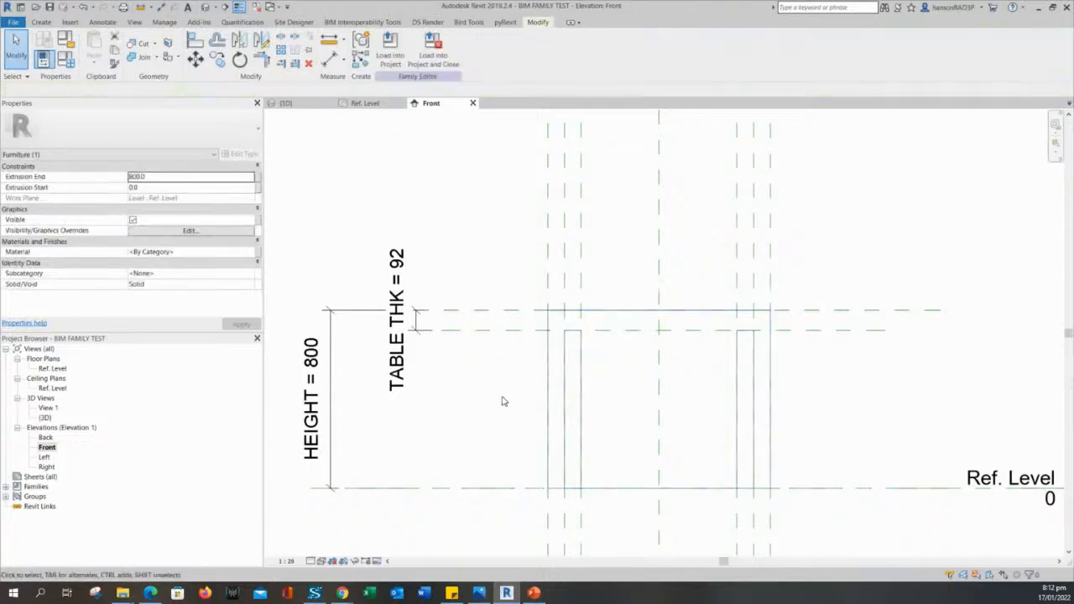
pyautogui.click(501, 400)
# Raise the 800-deep block's bottom to the lower plane, leaving a 92-thick tabletop slab.
pyautogui.click(609, 311)
pyautogui.moveTo(471, 433); pyautogui.dragTo(478, 385, button='middle')
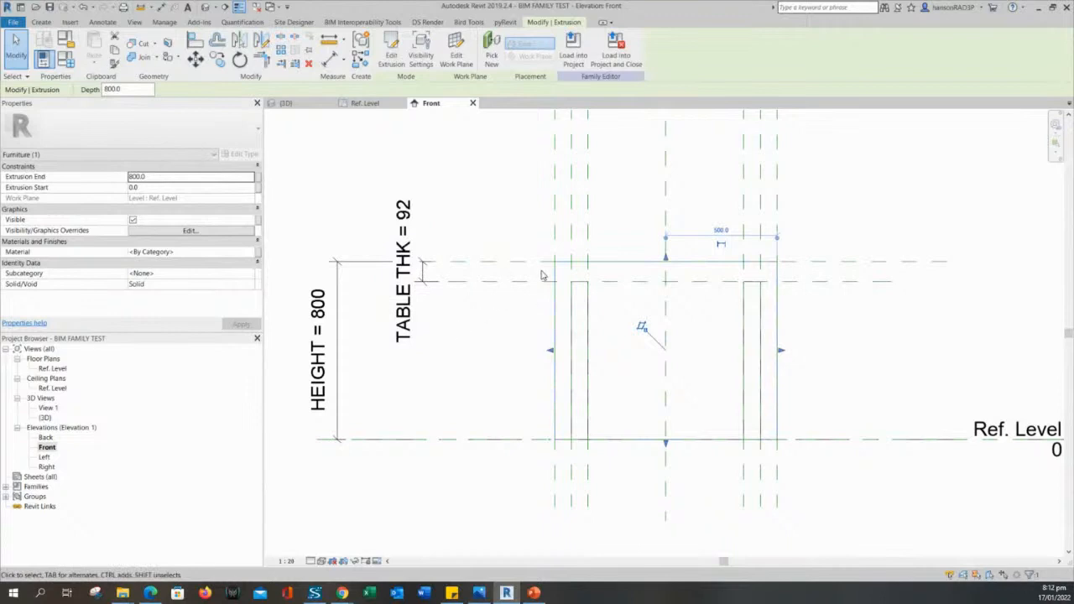
pyautogui.click(503, 331)
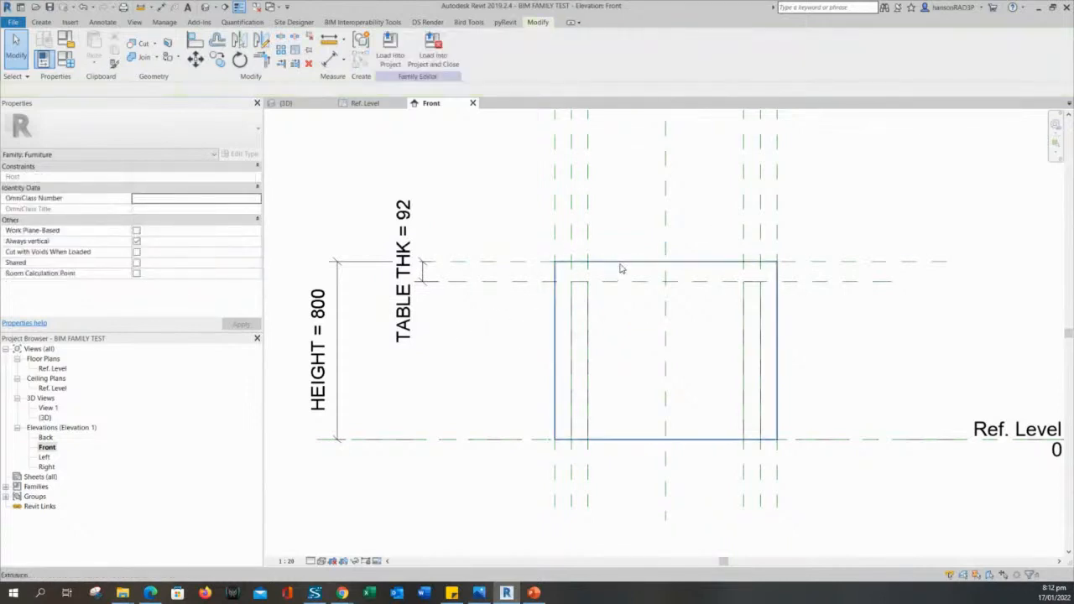
pyautogui.click(621, 268)
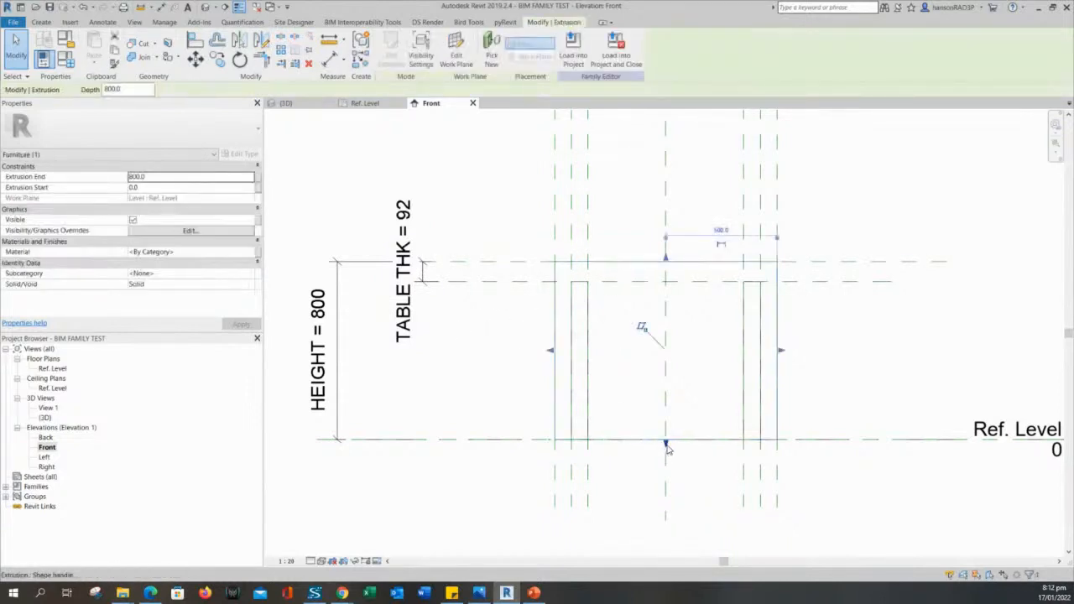
pyautogui.moveTo(662, 447); pyautogui.dragTo(633, 288)
pyautogui.click(460, 337)
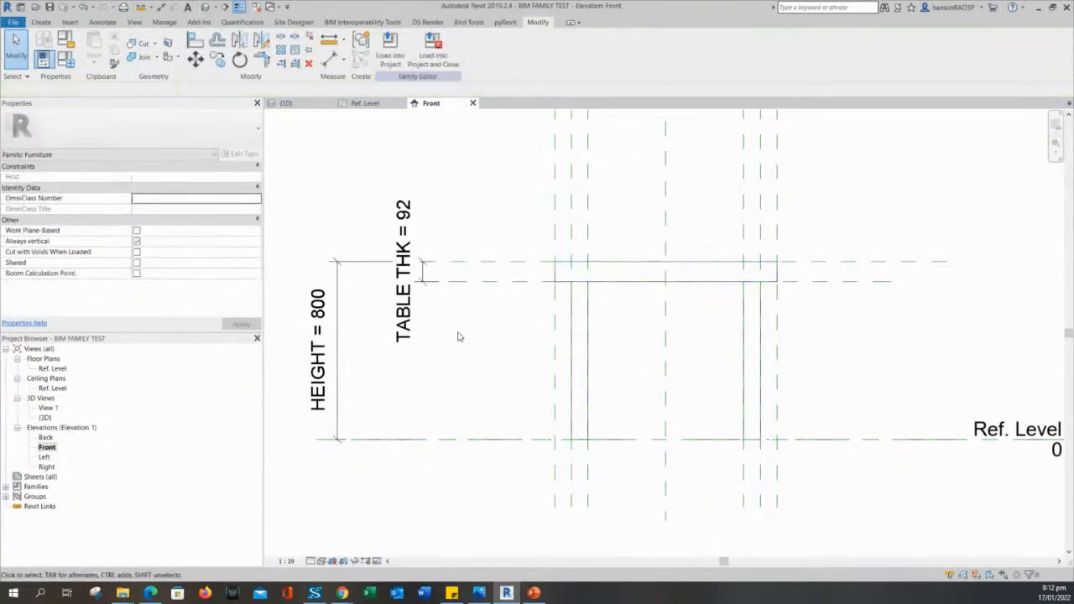
# View the table in 3D, orbit it, and open Family Types showing HEIGHT 800, TABLE THK 92.
pyautogui.scroll(-1, 458, 344)
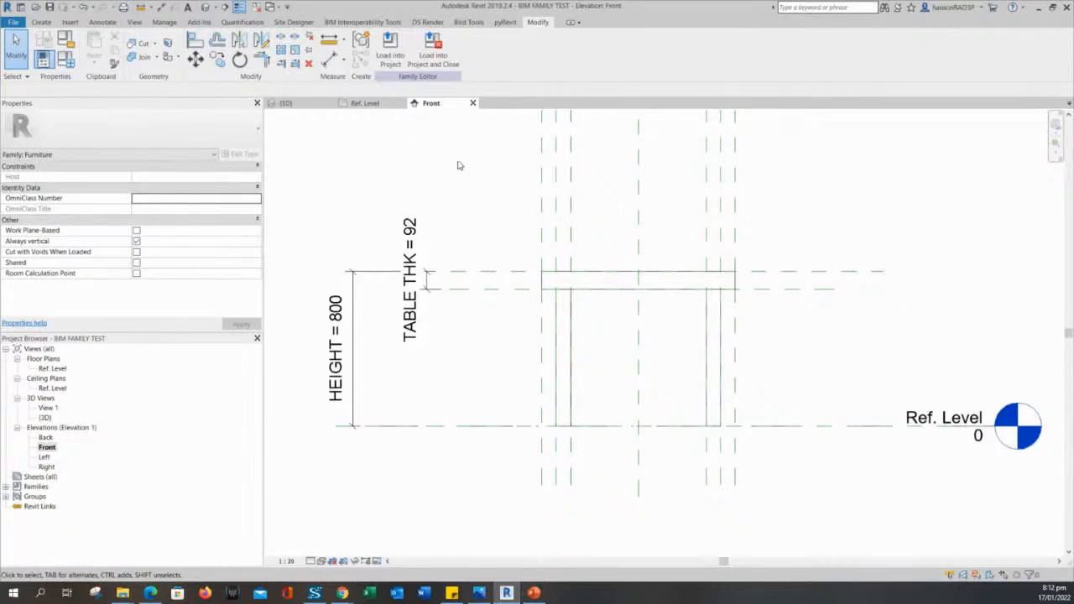
pyautogui.moveTo(472, 191); pyautogui.dragTo(490, 216, button='middle')
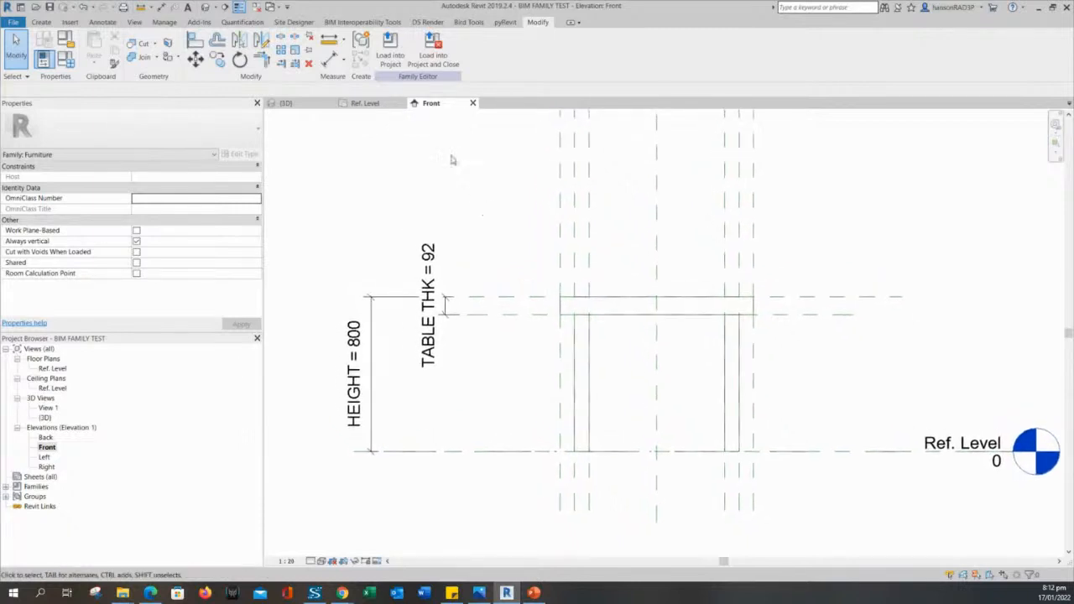
pyautogui.click(204, 8)
pyautogui.scroll(3, 687, 386)
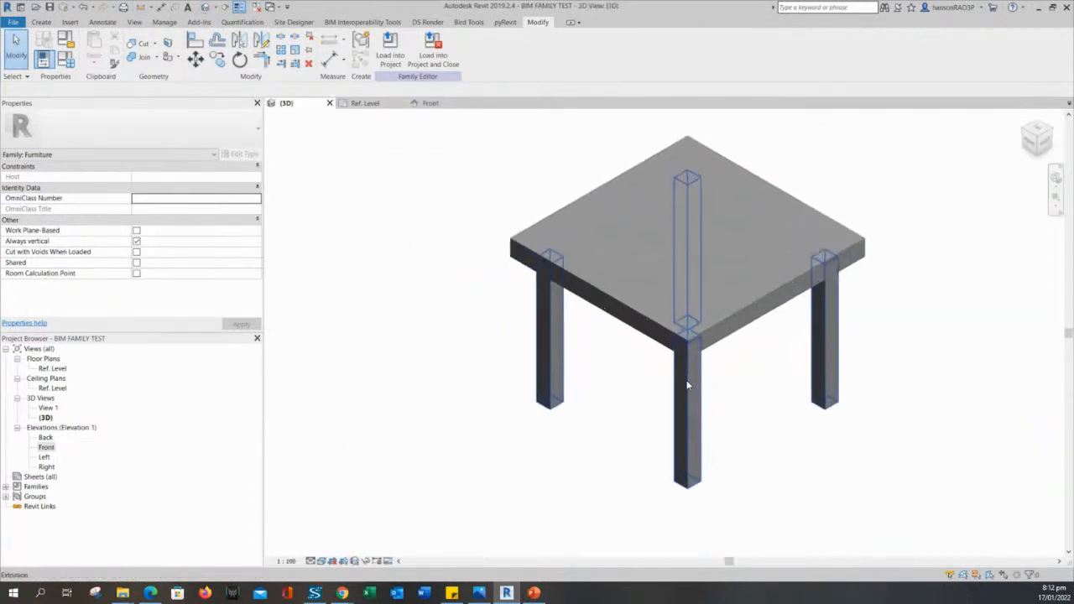
pyautogui.keyDown('shift'); pyautogui.moveTo(686, 386); pyautogui.dragTo(779, 400, button='middle'); pyautogui.keyUp('shift')
pyautogui.scroll(1, 700, 415)
pyautogui.scroll(-1, 772, 412)
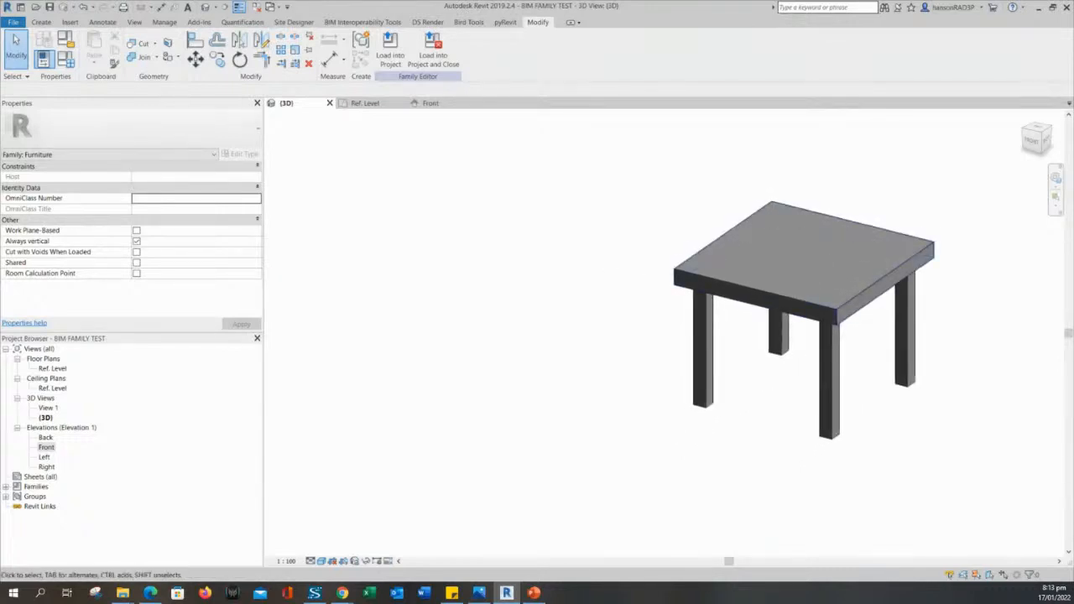
pyautogui.click(66, 59)
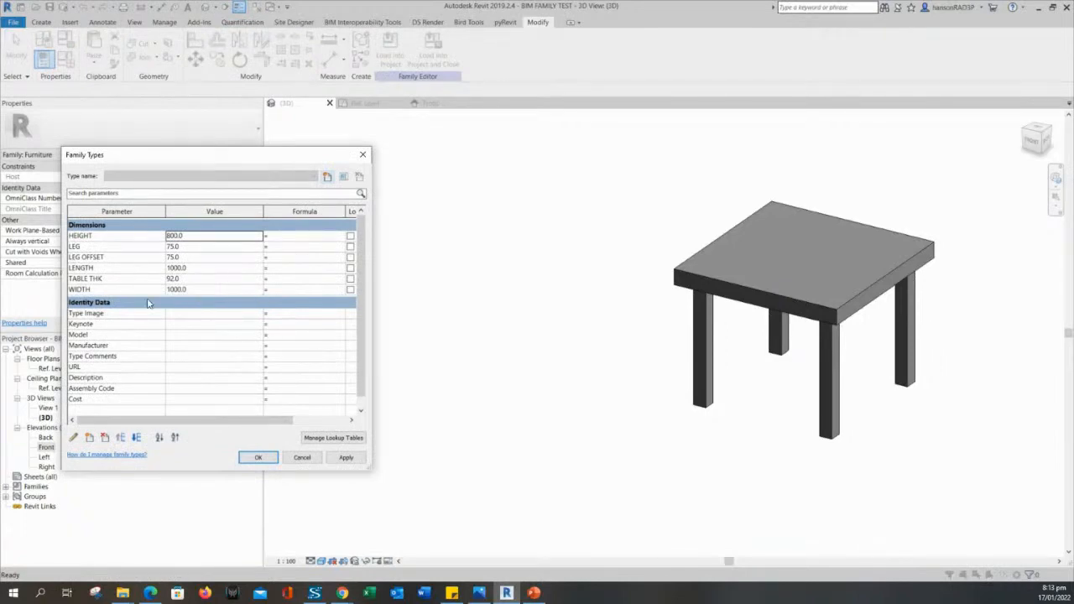
# Flex HEIGHT to 2000, then settle on 1500 and accept.
pyautogui.click(191, 236)
pyautogui.write('2000')
pyautogui.click(346, 459)
pyautogui.click(627, 356)
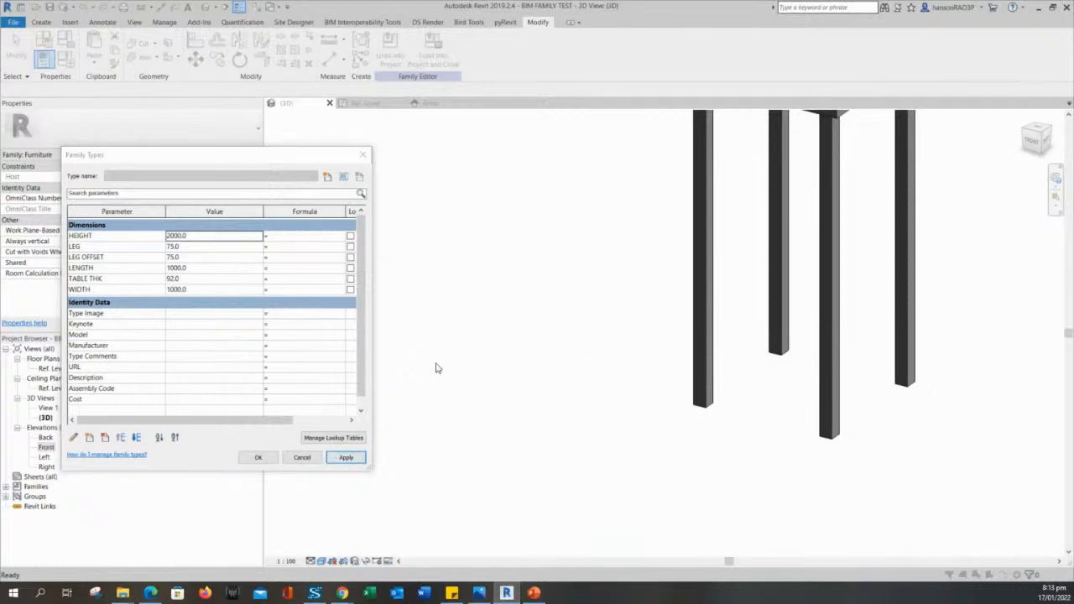
pyautogui.click(194, 235)
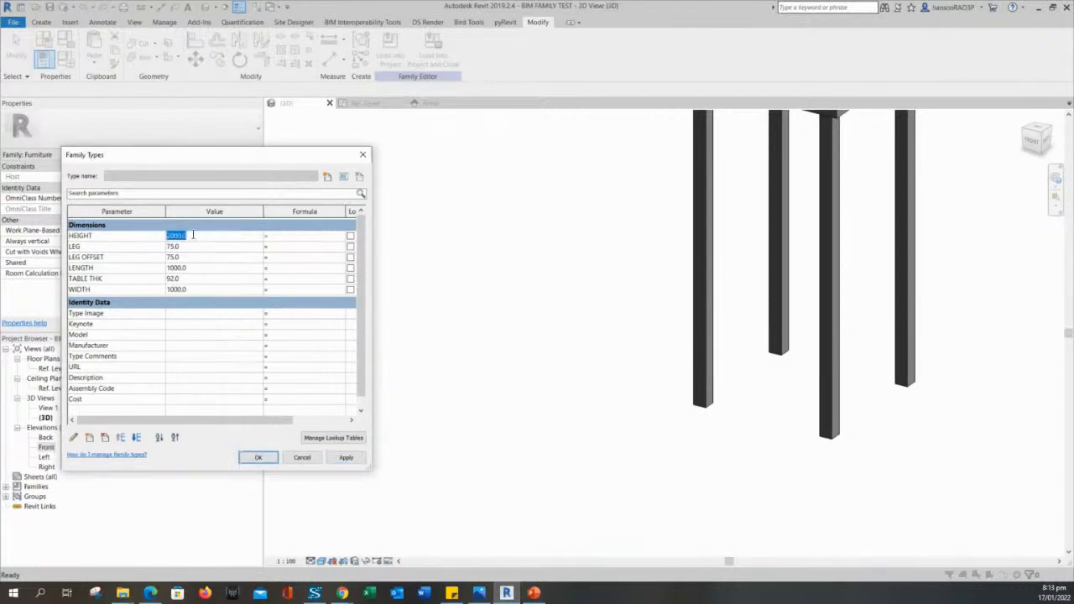
pyautogui.write('1500')
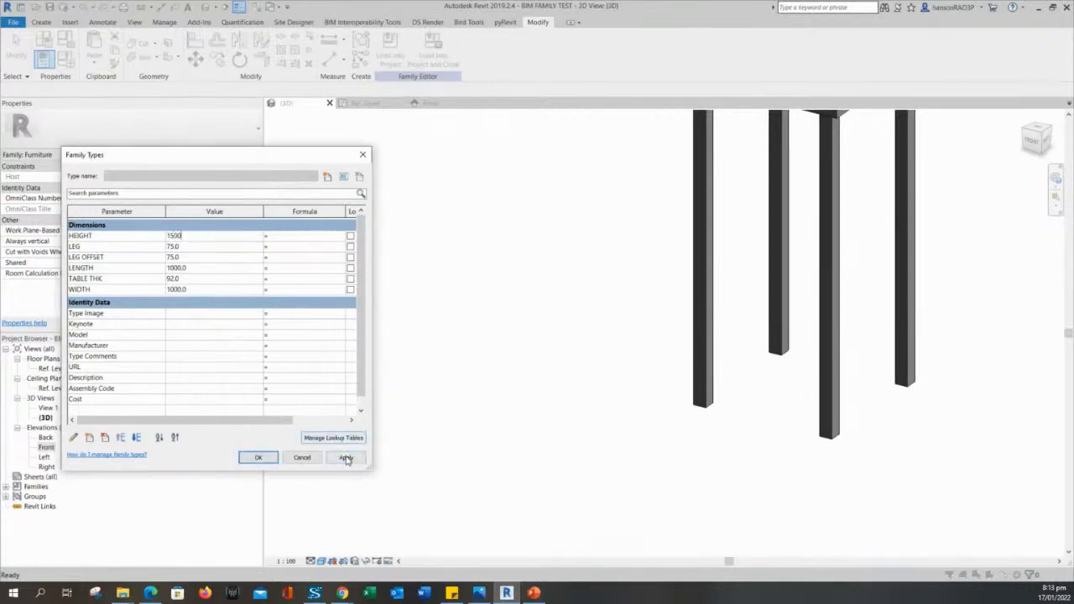
pyautogui.click(346, 458)
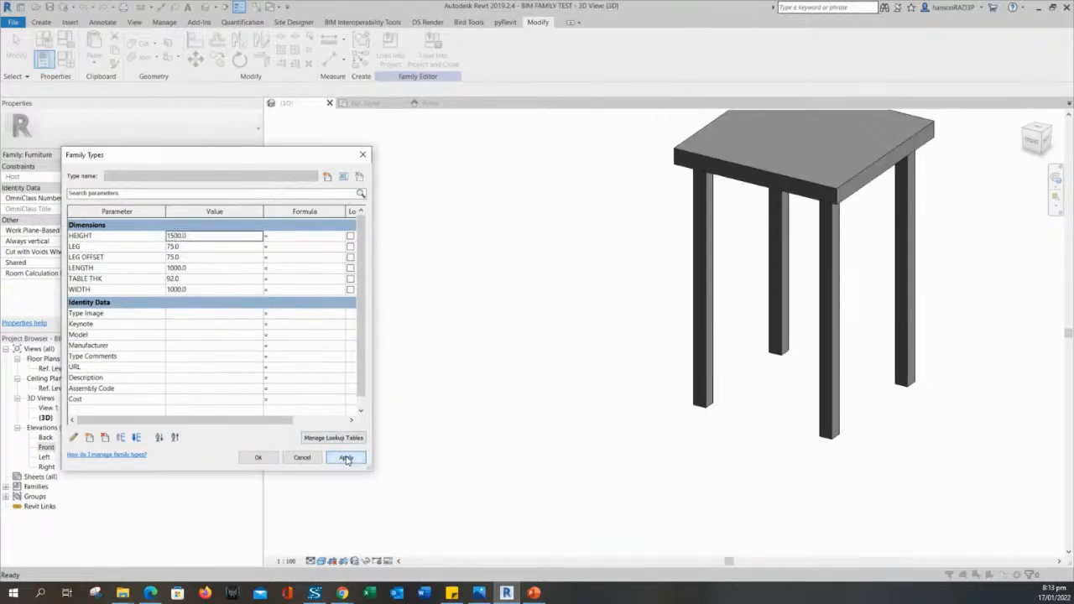
pyautogui.click(257, 457)
pyautogui.moveTo(508, 330); pyautogui.dragTo(552, 397, button='middle')
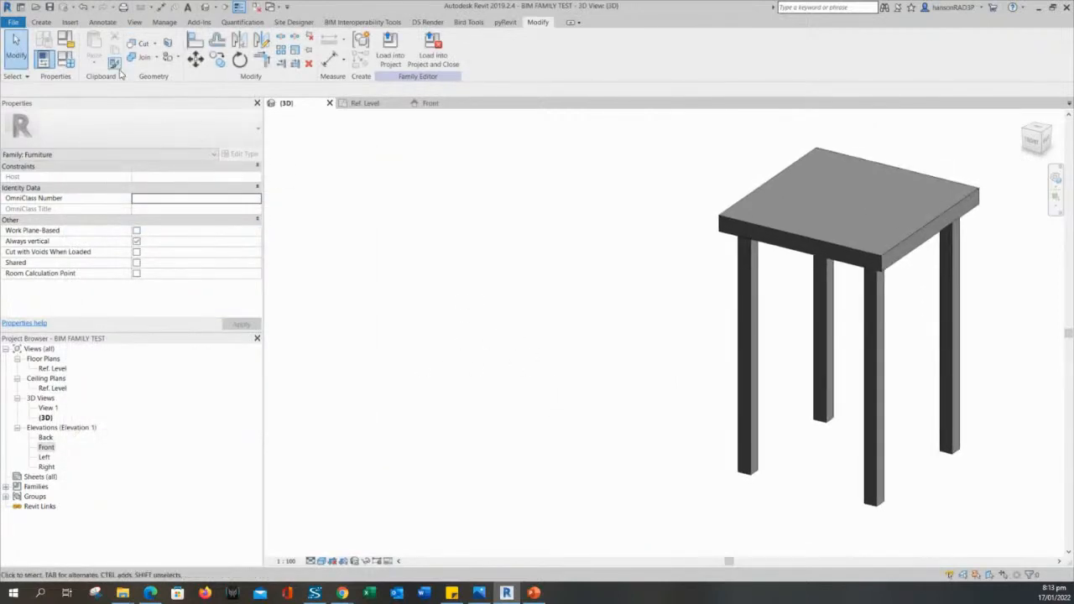
# In Family Types, apply TABLE THK 50 and LEG 100.
pyautogui.click(66, 59)
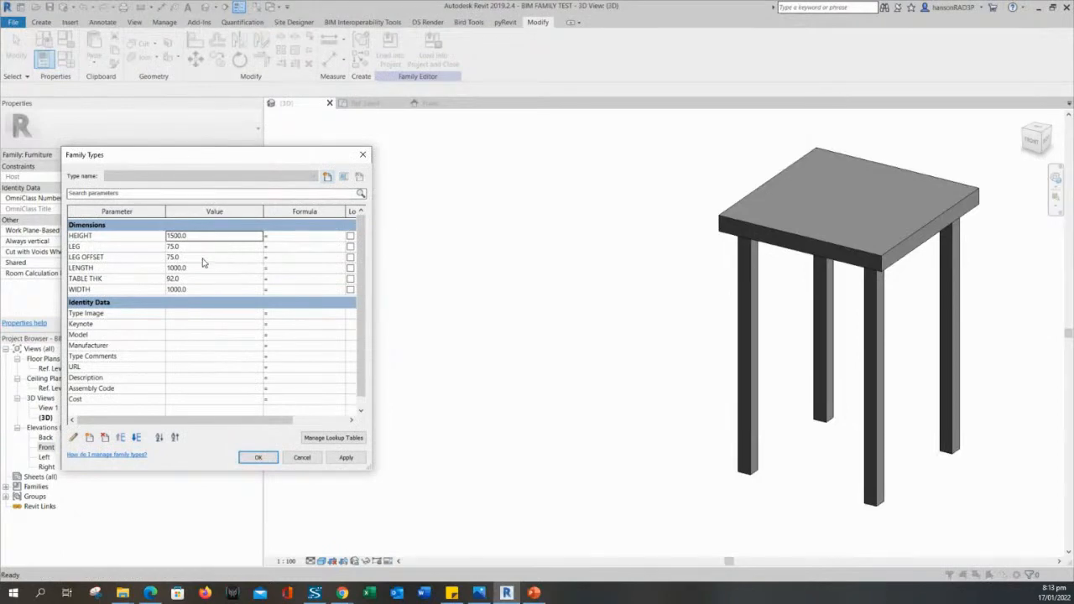
pyautogui.click(191, 280)
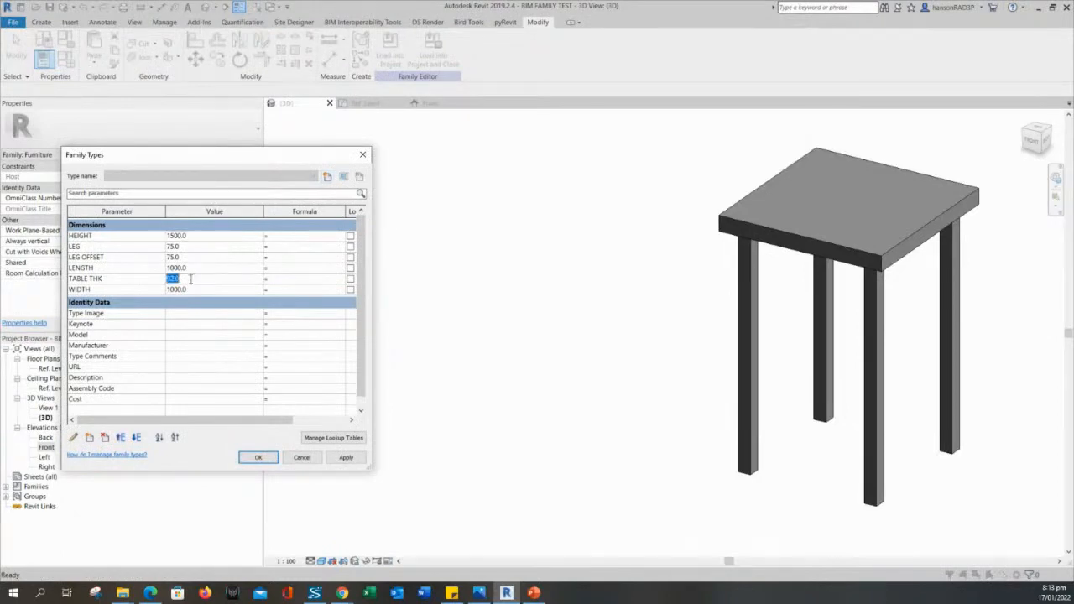
pyautogui.write('50')
pyautogui.click(344, 458)
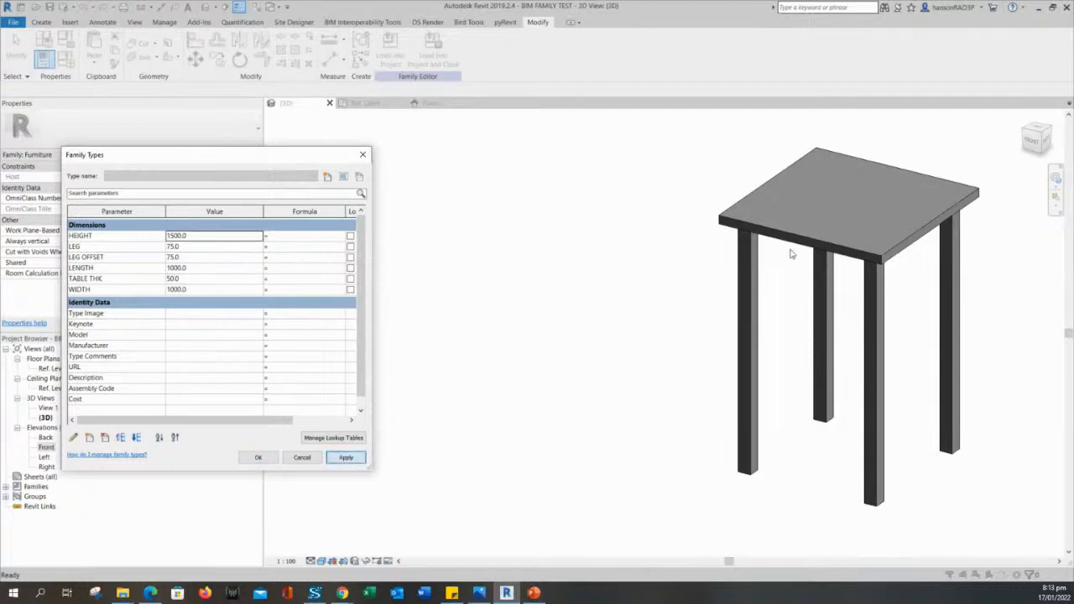
pyautogui.click(188, 247)
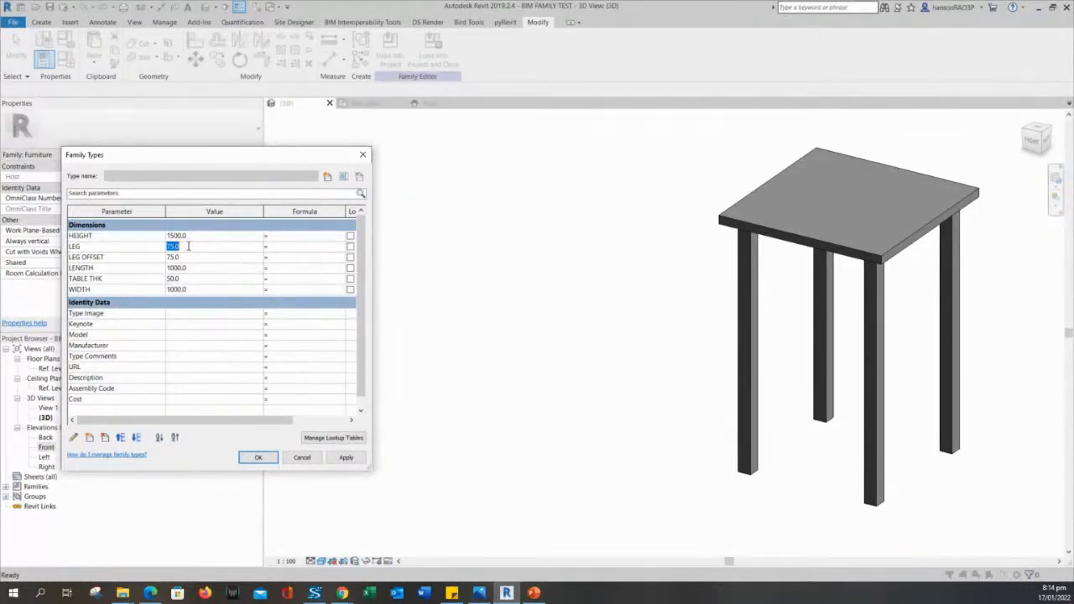
pyautogui.write('100')
pyautogui.click(347, 458)
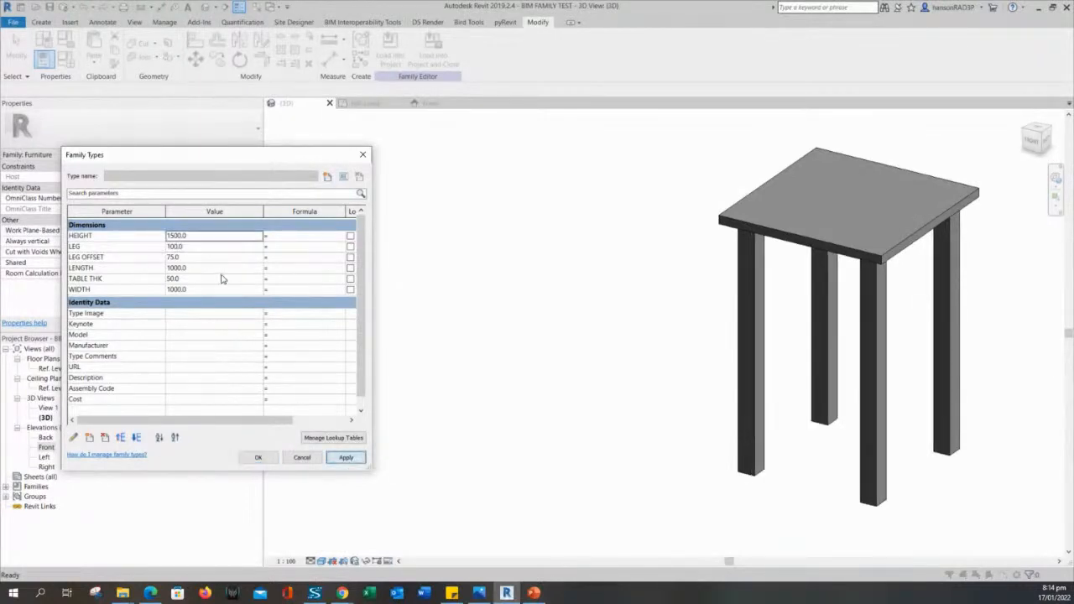
# Apply a 900 table HEIGHT and change LEG to 50.
pyautogui.click(199, 236)
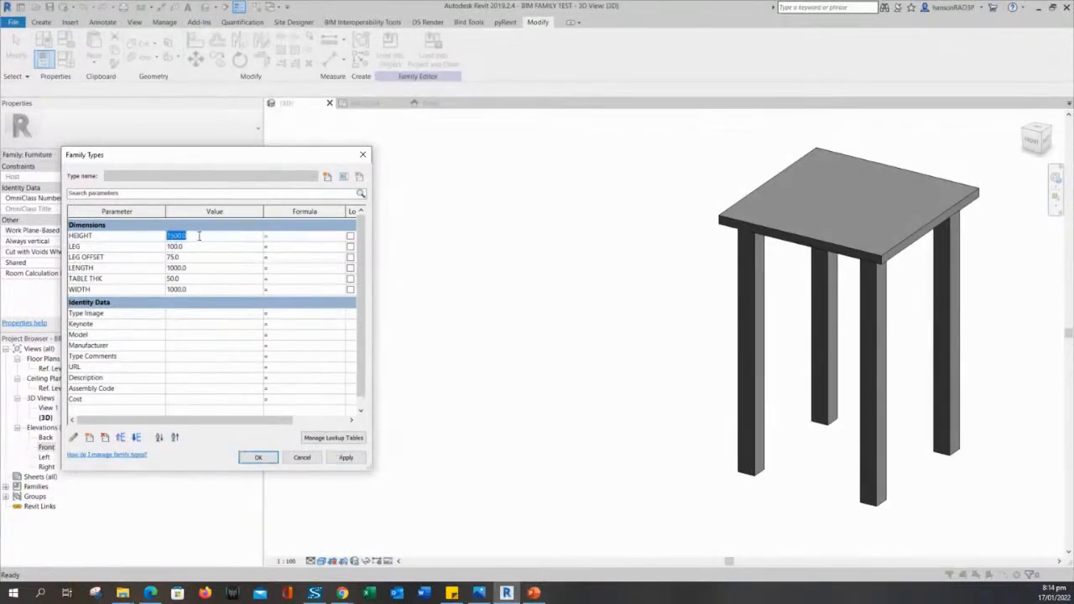
pyautogui.write('900')
pyautogui.click(346, 458)
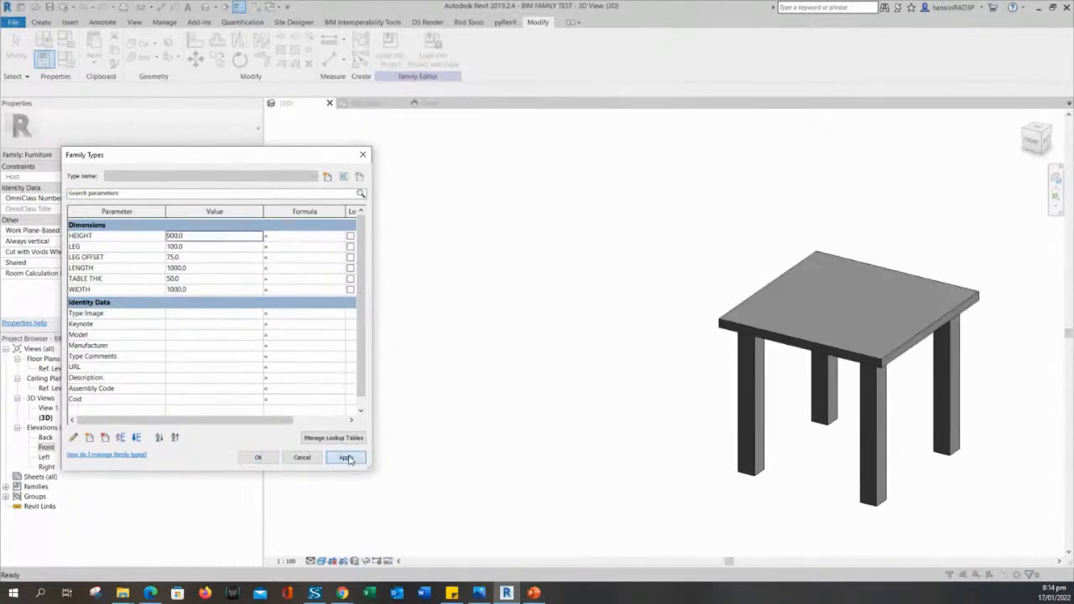
pyautogui.click(194, 246)
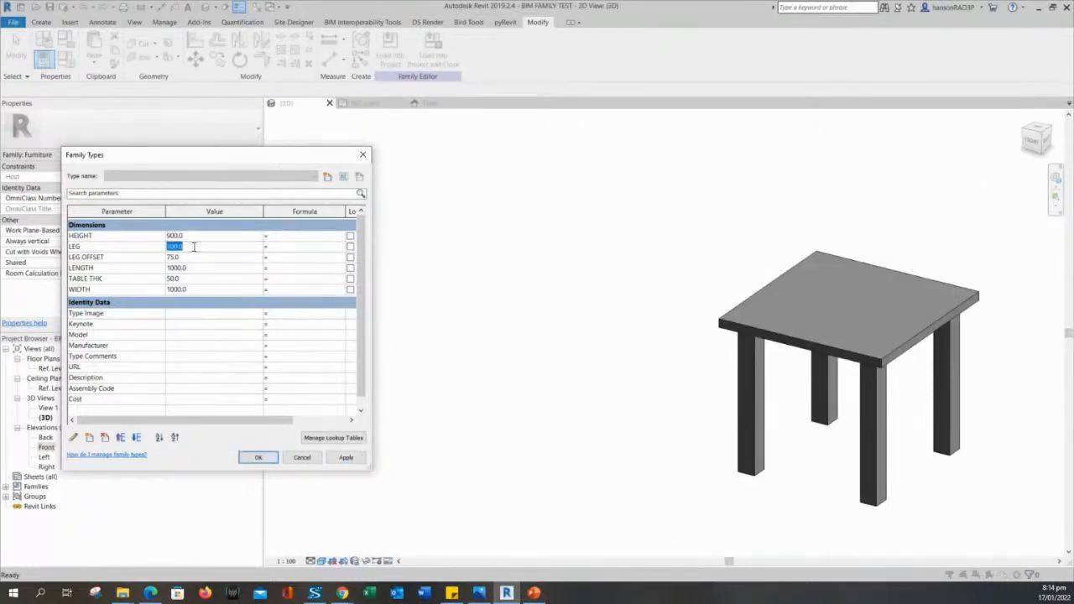
pyautogui.write('50')
pyautogui.click(346, 458)
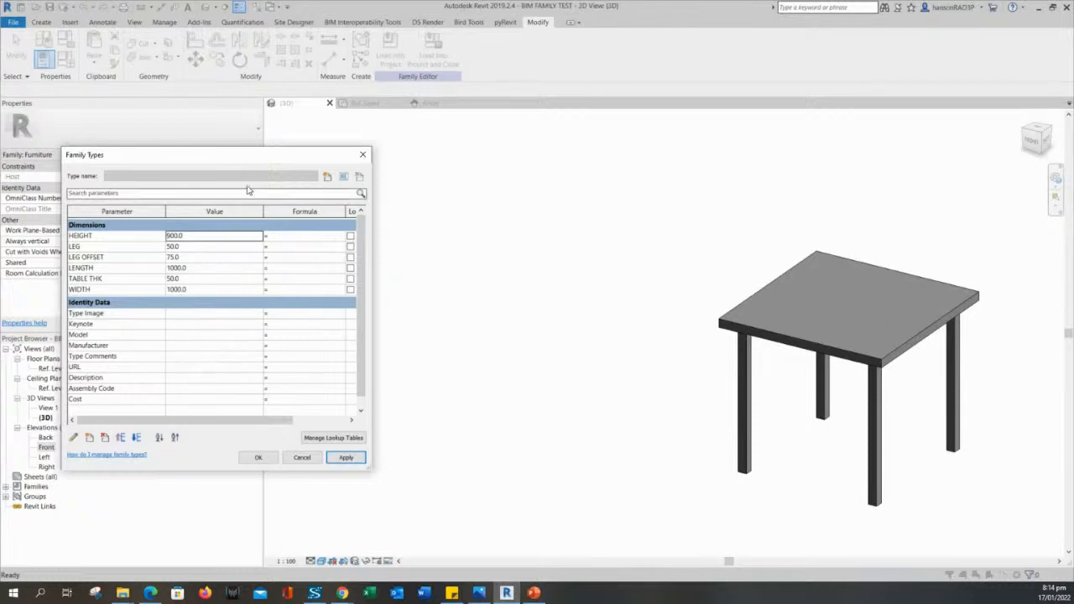
# Accept the new parameter values and orbit the 3D table to review it.
pyautogui.moveTo(242, 163); pyautogui.dragTo(268, 149)
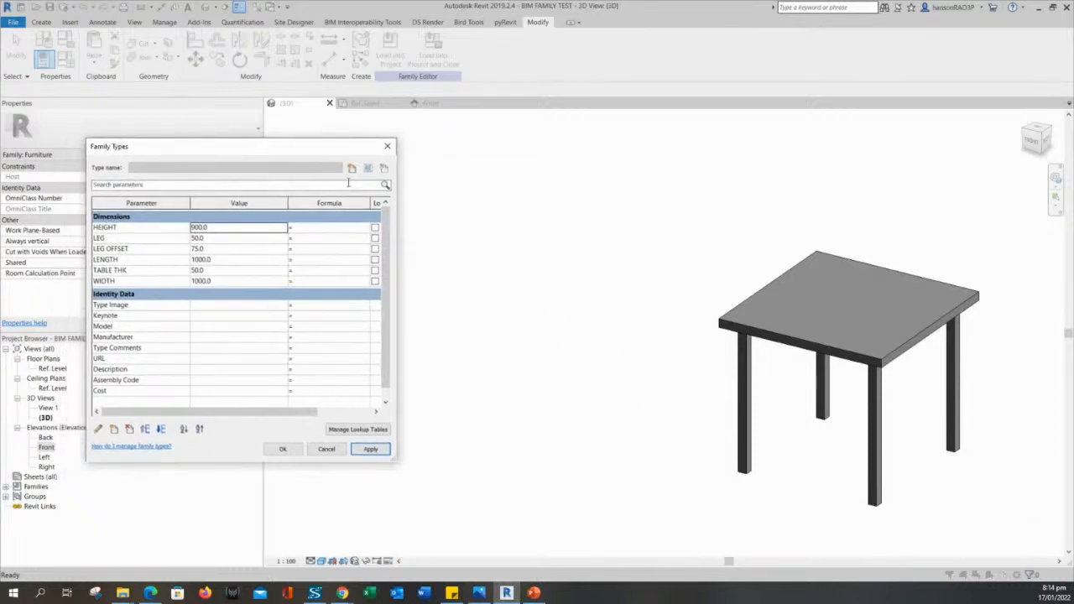
pyautogui.moveTo(234, 154); pyautogui.dragTo(265, 156)
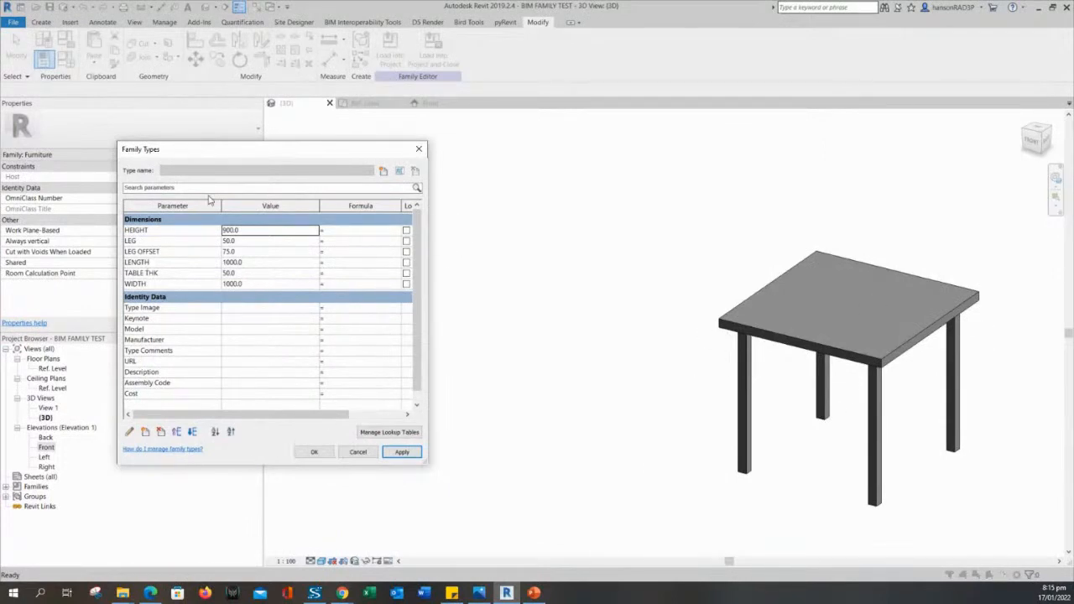
pyautogui.moveTo(350, 161); pyautogui.dragTo(328, 132)
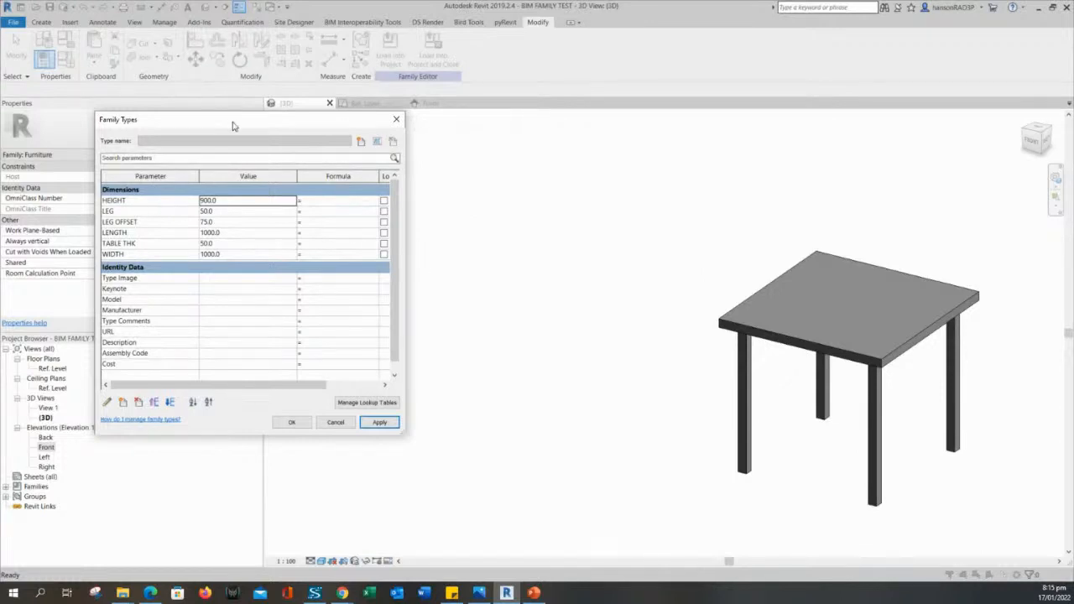
pyautogui.moveTo(233, 126); pyautogui.dragTo(330, 148)
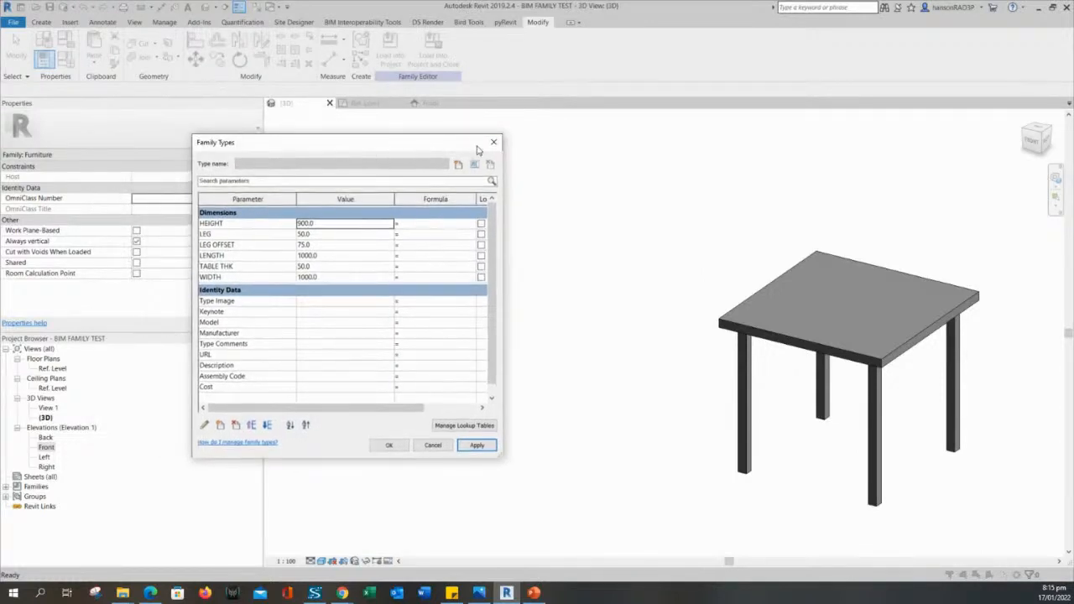
pyautogui.click(388, 445)
pyautogui.keyDown('shift'); pyautogui.moveTo(533, 260); pyautogui.dragTo(565, 310, button='middle'); pyautogui.keyUp('shift')
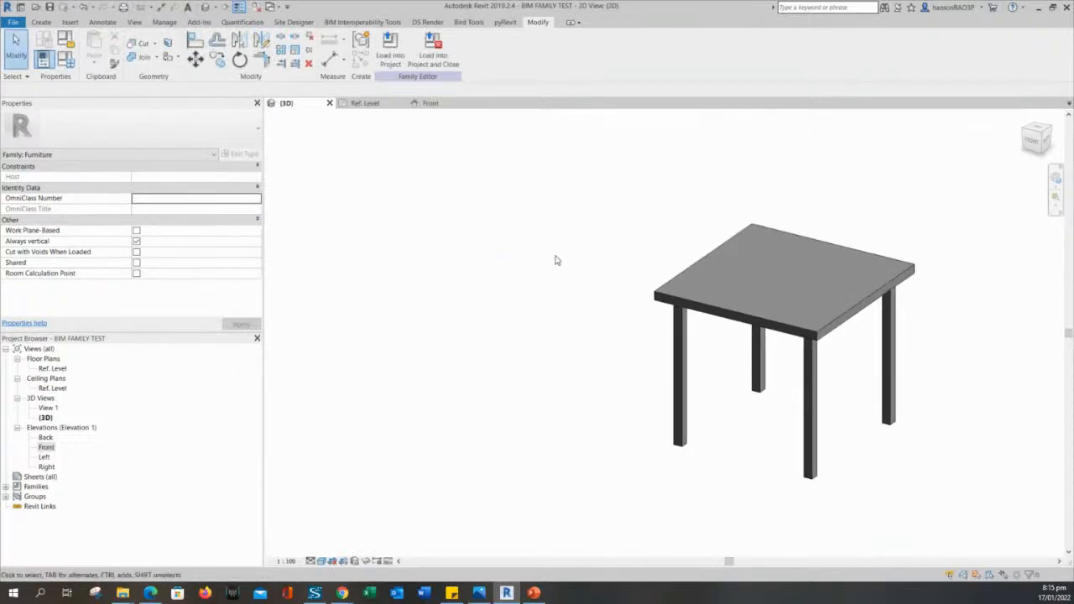
pyautogui.moveTo(555, 256); pyautogui.dragTo(536, 257, button='middle')
# Open rac_basic_sample_project from Recent Files, showing its A001 - Title Sheet.
pyautogui.click(20, 6)
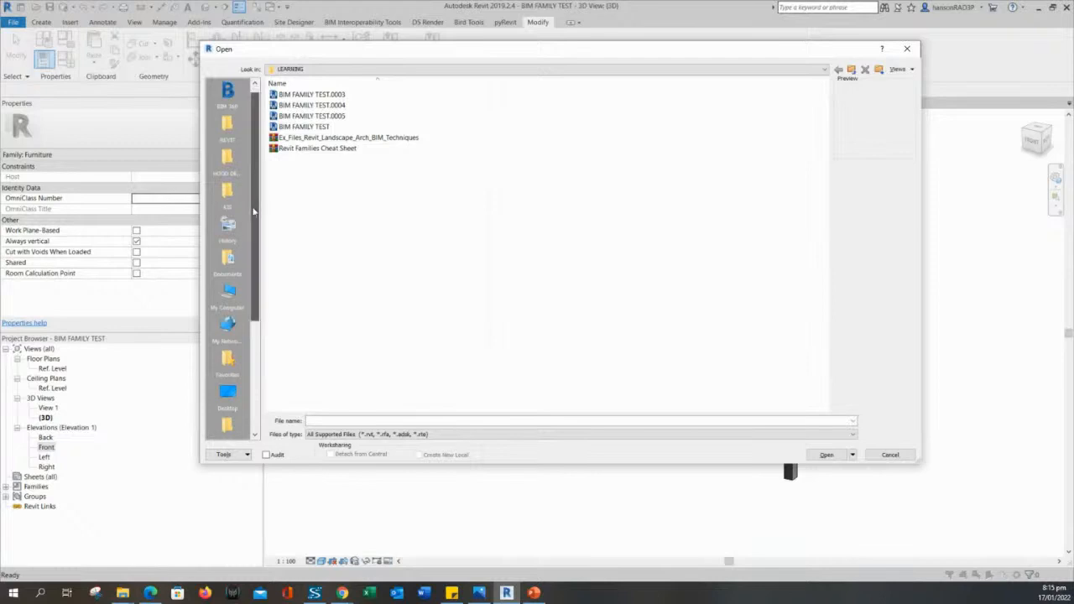
pyautogui.moveTo(256, 193); pyautogui.dragTo(259, 274)
pyautogui.scroll(5, 259, 273)
pyautogui.click(311, 70)
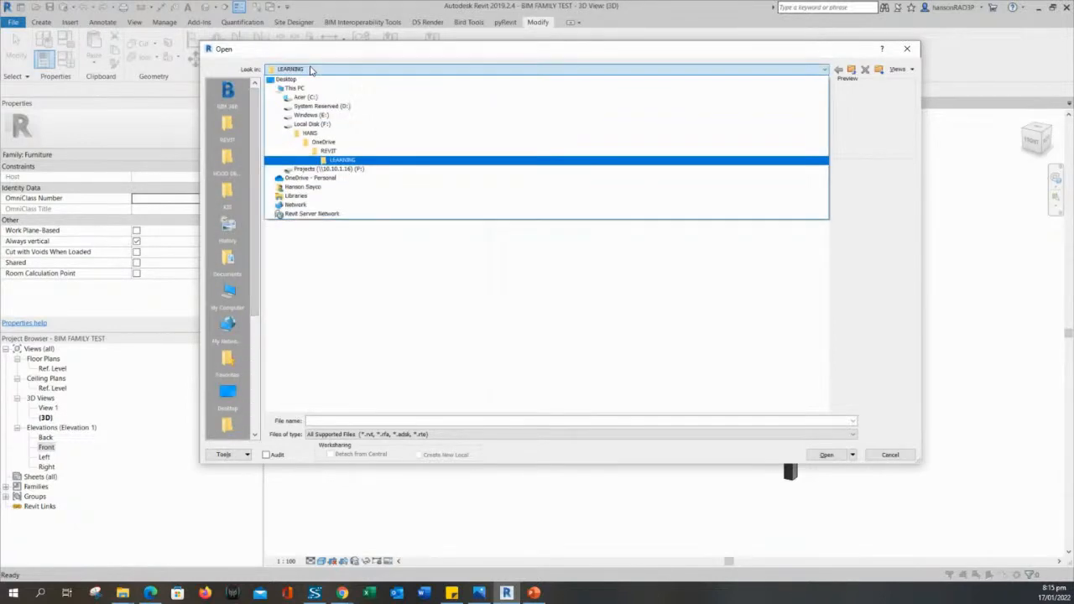
pyautogui.press('Escape')
pyautogui.press('Escape')
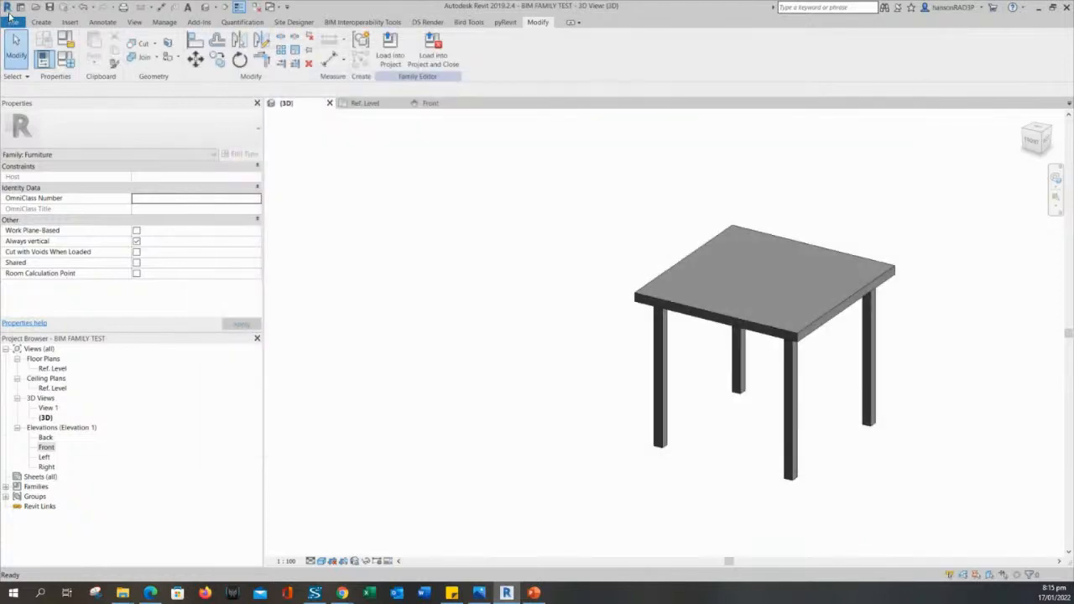
pyautogui.click(20, 7)
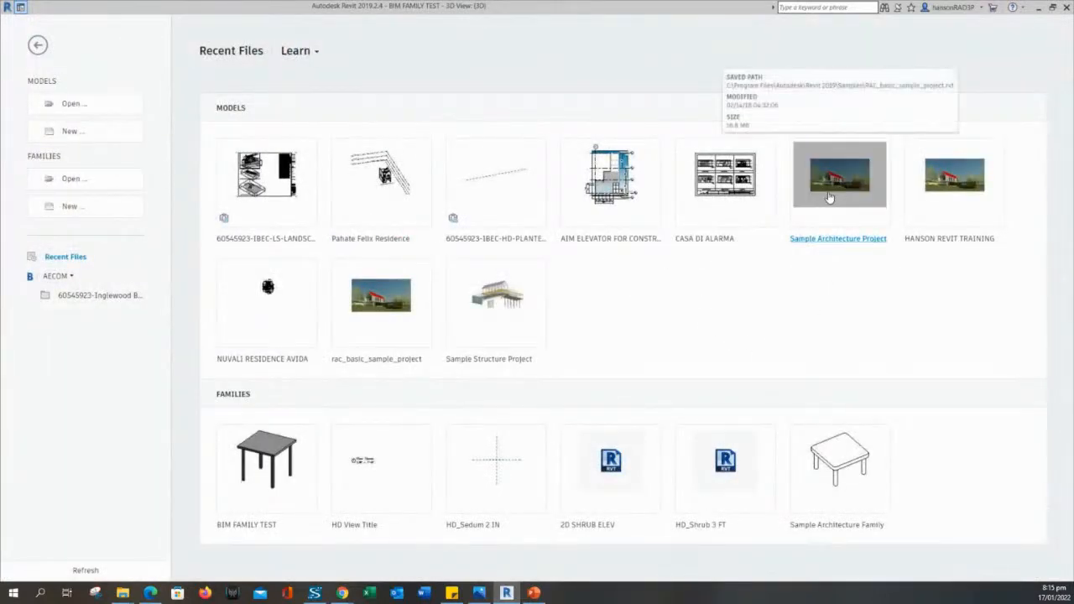
pyautogui.hotkey('ctrl', 'd')
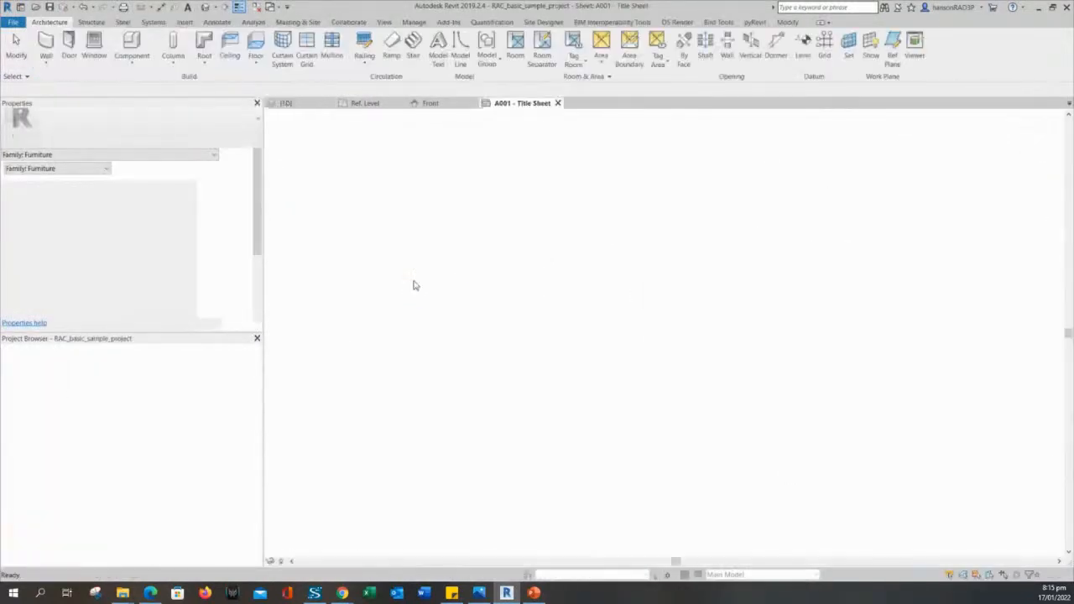
# Open the Level 1 floor plan and frame the Kitchen & Dining area.
pyautogui.click(49, 368)
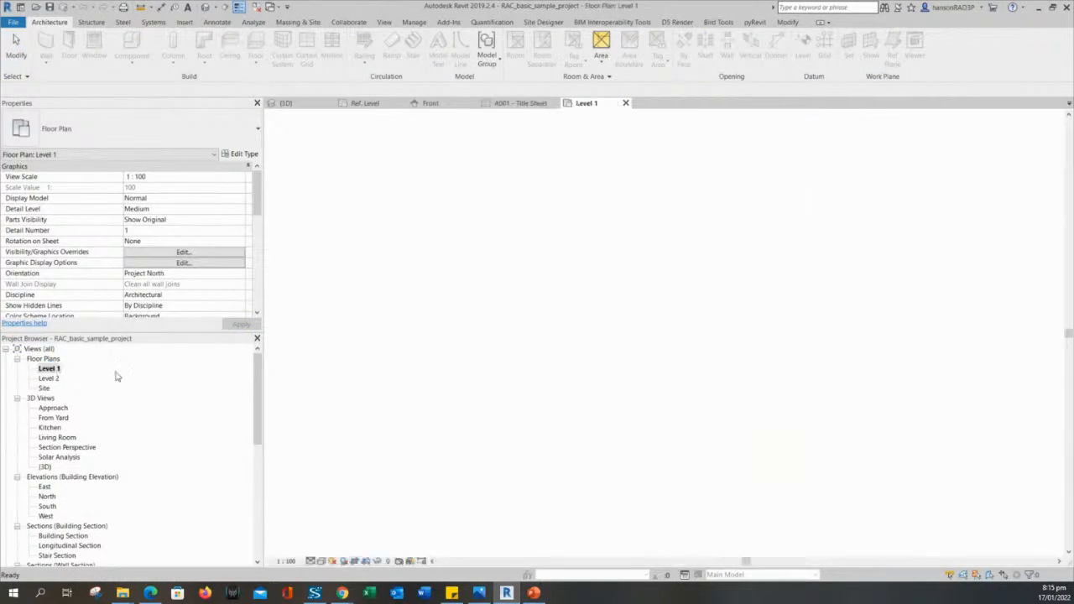
pyautogui.moveTo(454, 381)
pyautogui.mouseDown(button='middle')
pyautogui.moveTo(415, 403)
pyautogui.moveTo(418, 388)
pyautogui.mouseUp(button='middle')
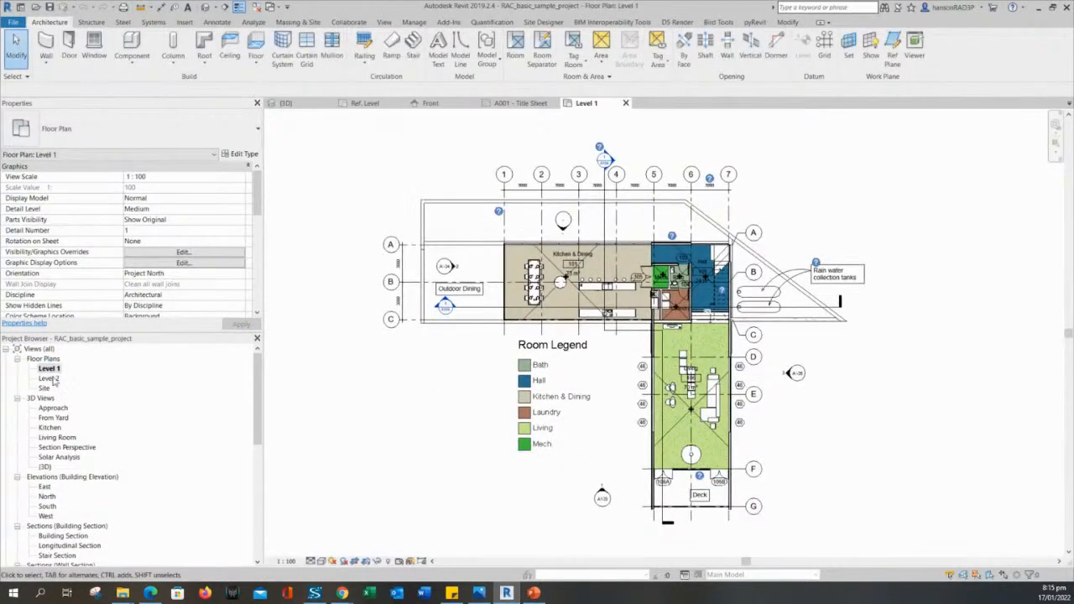
pyautogui.scroll(6, 503, 279)
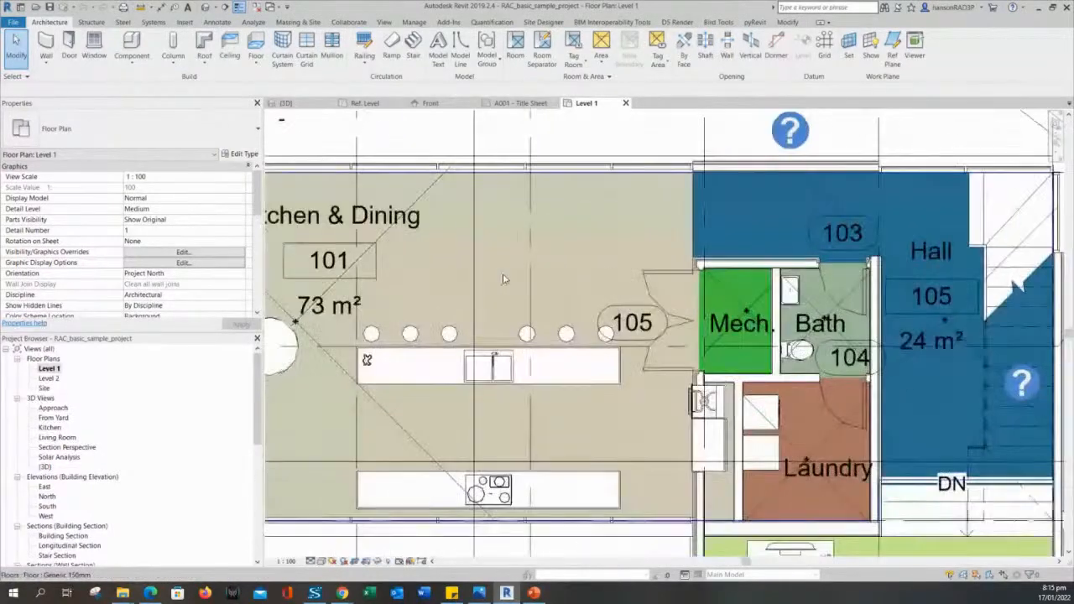
pyautogui.moveTo(472, 295); pyautogui.dragTo(648, 316, button='middle')
pyautogui.scroll(-1, 499, 304)
pyautogui.scroll(1, 513, 377)
pyautogui.moveTo(712, 311); pyautogui.dragTo(740, 359, button='middle')
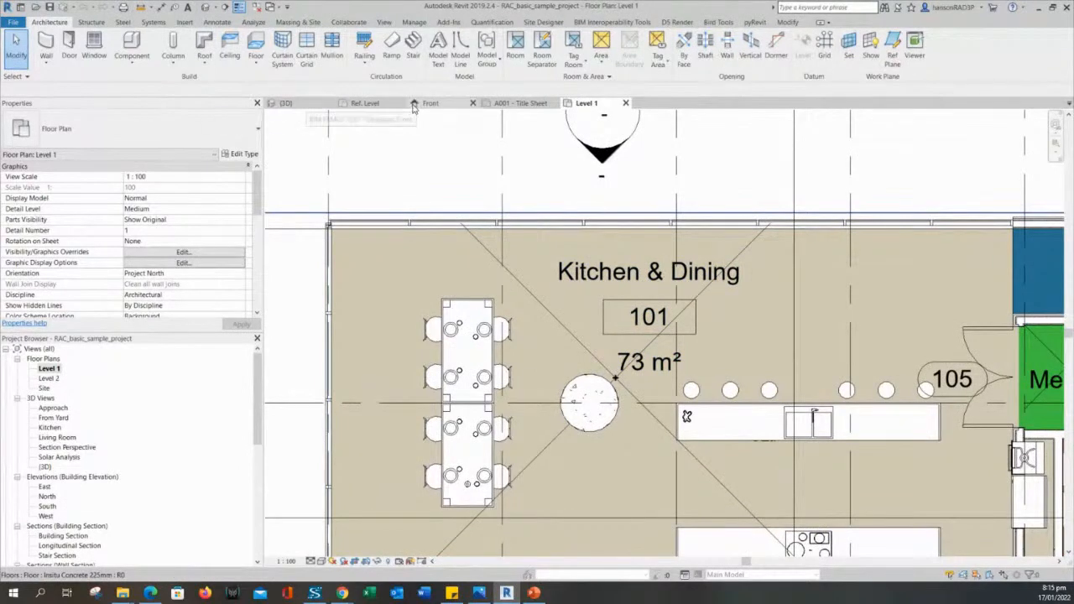
# Review the table family's Front and Ref. Level views, then load it into the project.
pyautogui.click(431, 104)
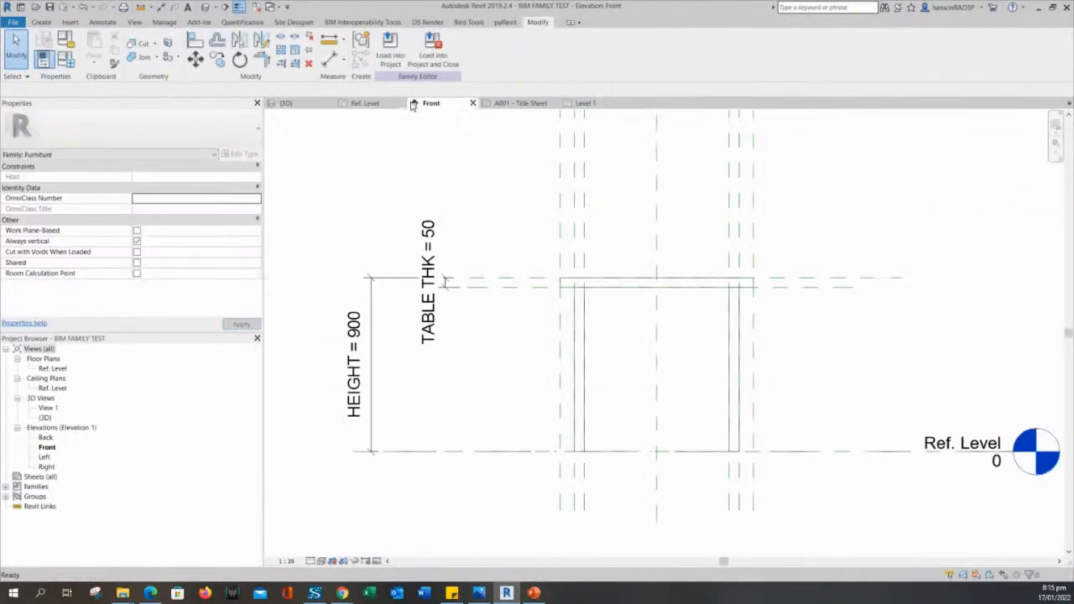
pyautogui.click(365, 103)
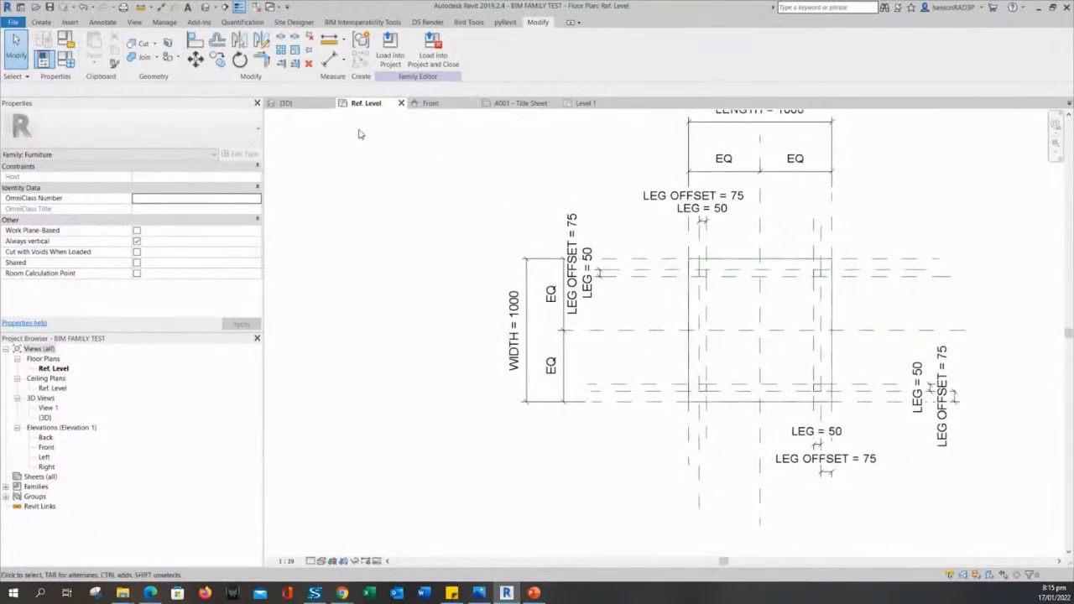
pyautogui.moveTo(444, 234); pyautogui.dragTo(328, 229, button='middle')
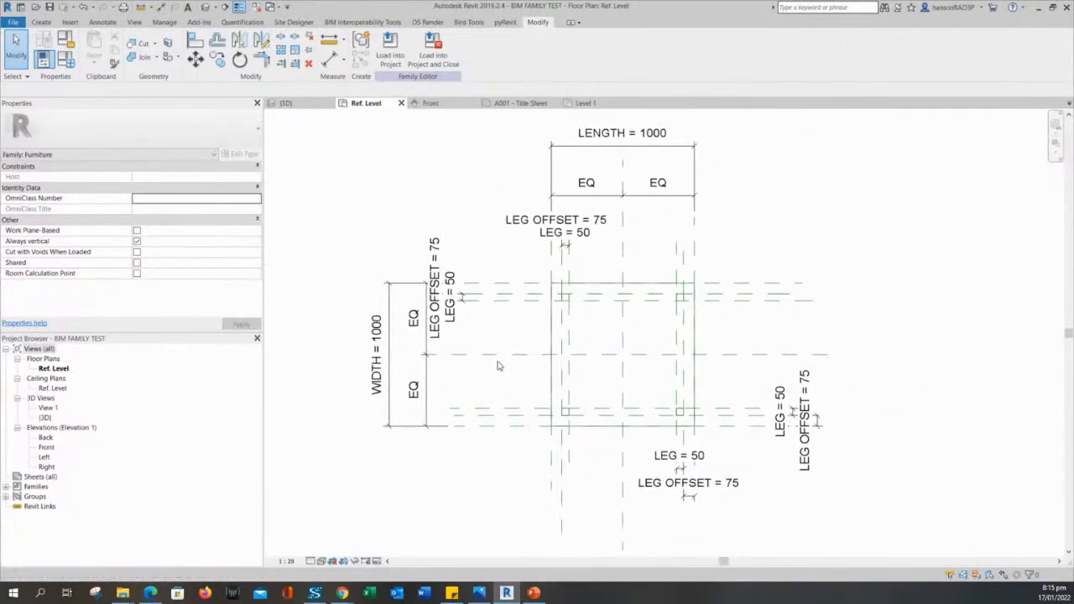
pyautogui.moveTo(430, 204)
pyautogui.mouseDown(button='middle')
pyautogui.moveTo(425, 184)
pyautogui.moveTo(497, 216)
pyautogui.mouseUp(button='middle')
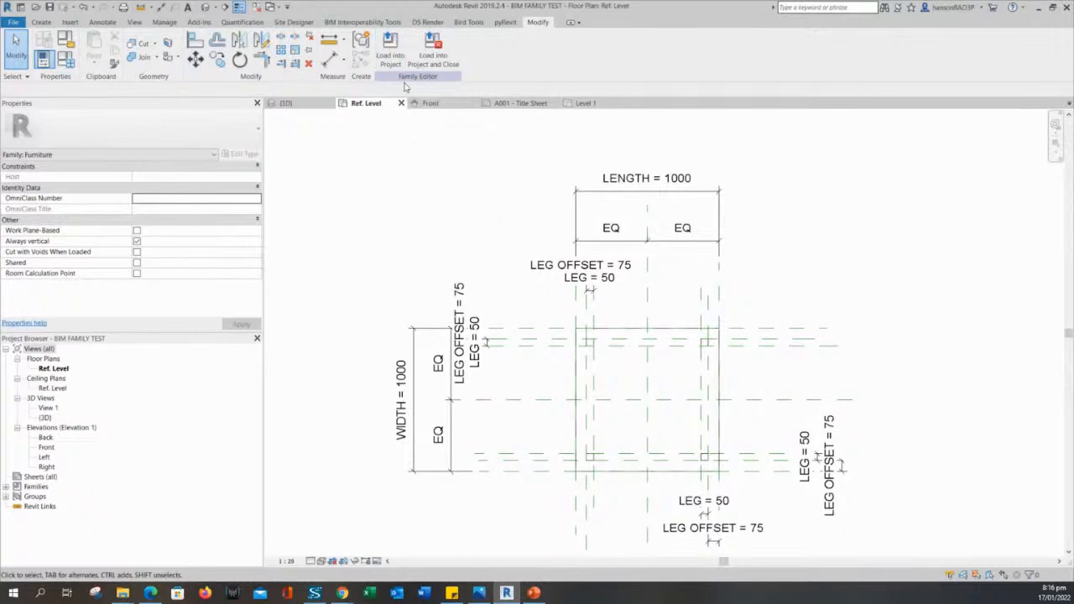
pyautogui.click(393, 52)
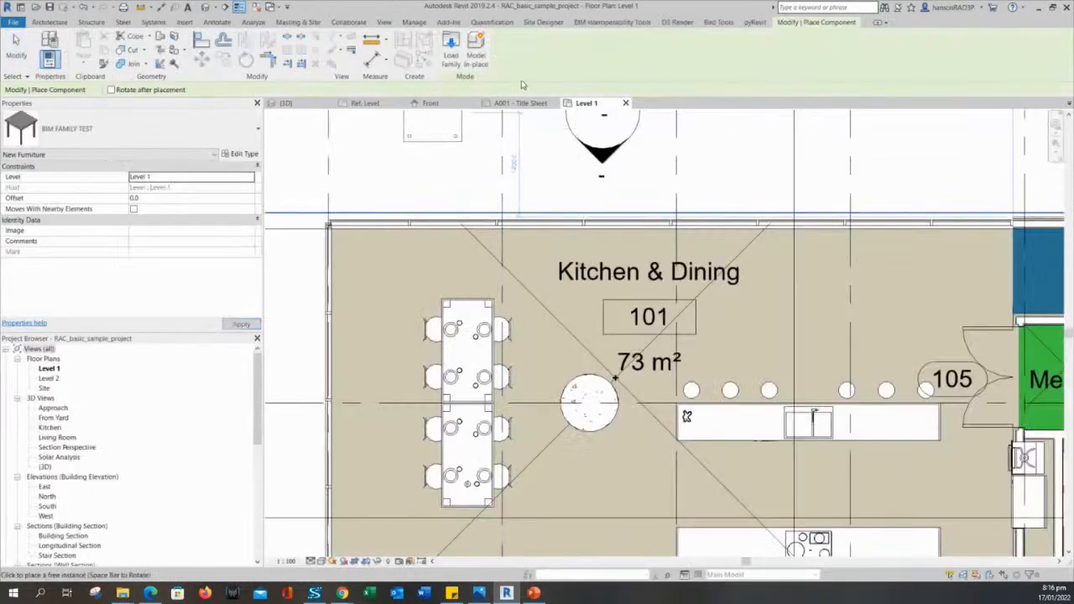
# Pan and zoom around the Kitchen & Dining room looking for a table spot.
pyautogui.moveTo(575, 303); pyautogui.dragTo(449, 163, button='middle')
pyautogui.moveTo(770, 182); pyautogui.dragTo(717, 257, button='middle')
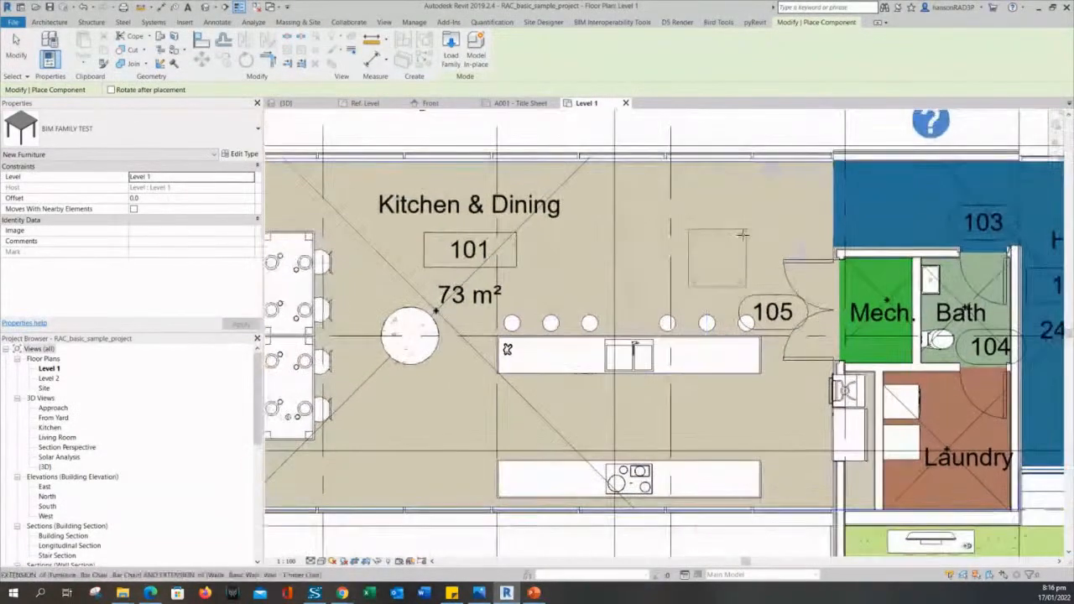
pyautogui.scroll(1, 772, 213)
pyautogui.scroll(-1, 671, 203)
pyautogui.scroll(-1, 473, 344)
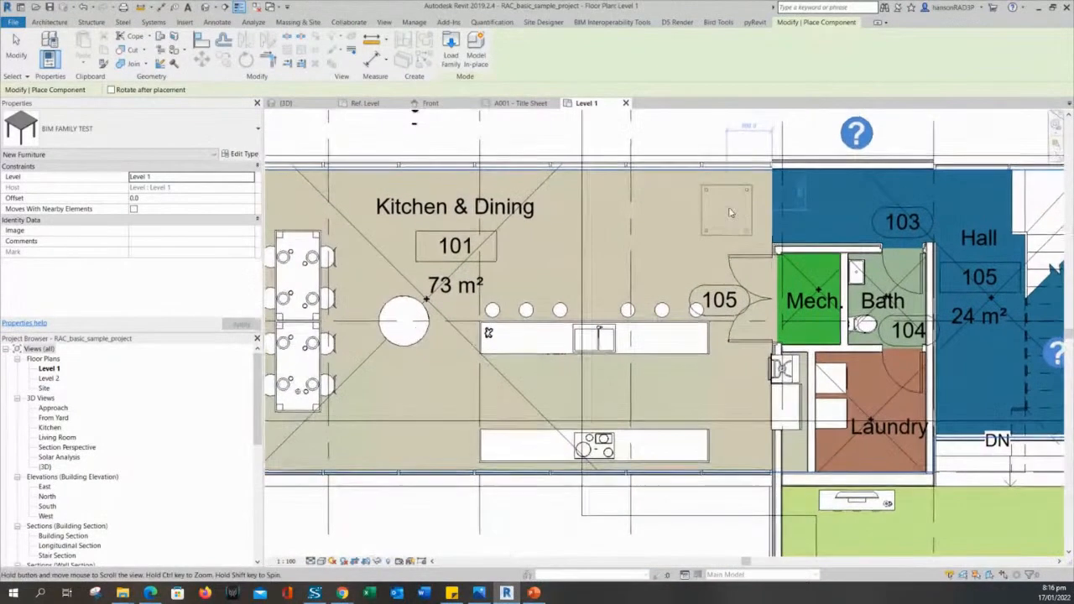
pyautogui.scroll(1, 739, 199)
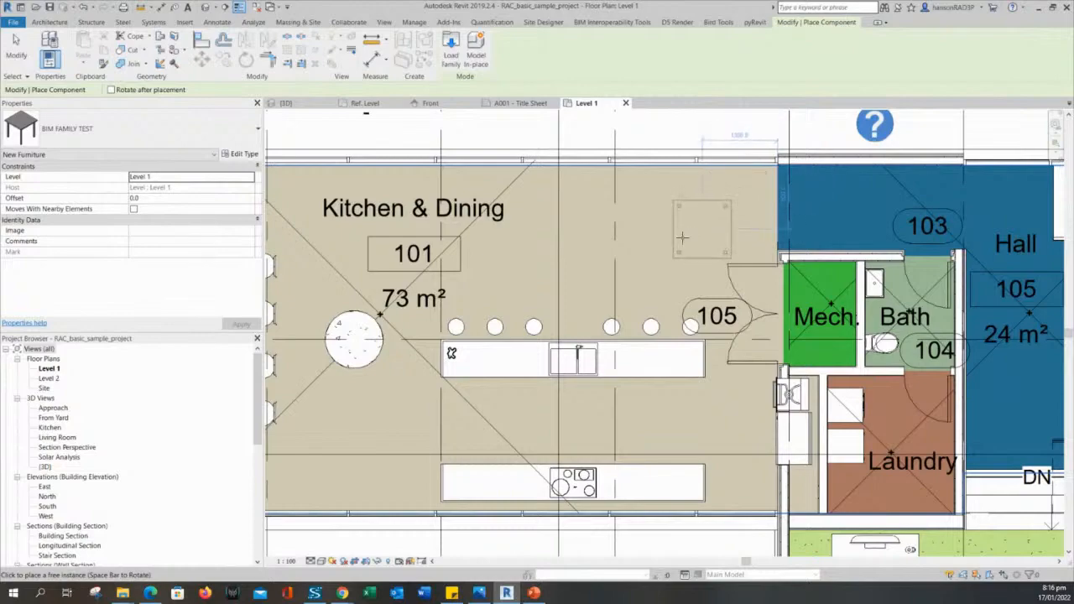
pyautogui.scroll(-1, 764, 243)
pyautogui.scroll(1, 706, 257)
pyautogui.scroll(1, 609, 337)
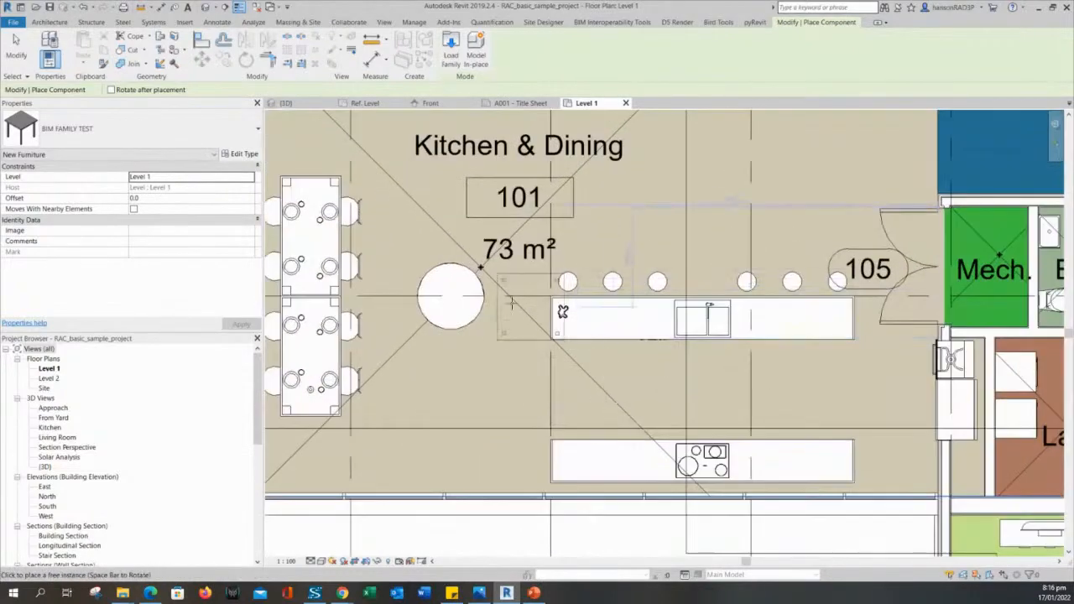
pyautogui.scroll(1, 531, 308)
pyautogui.scroll(-2, 588, 327)
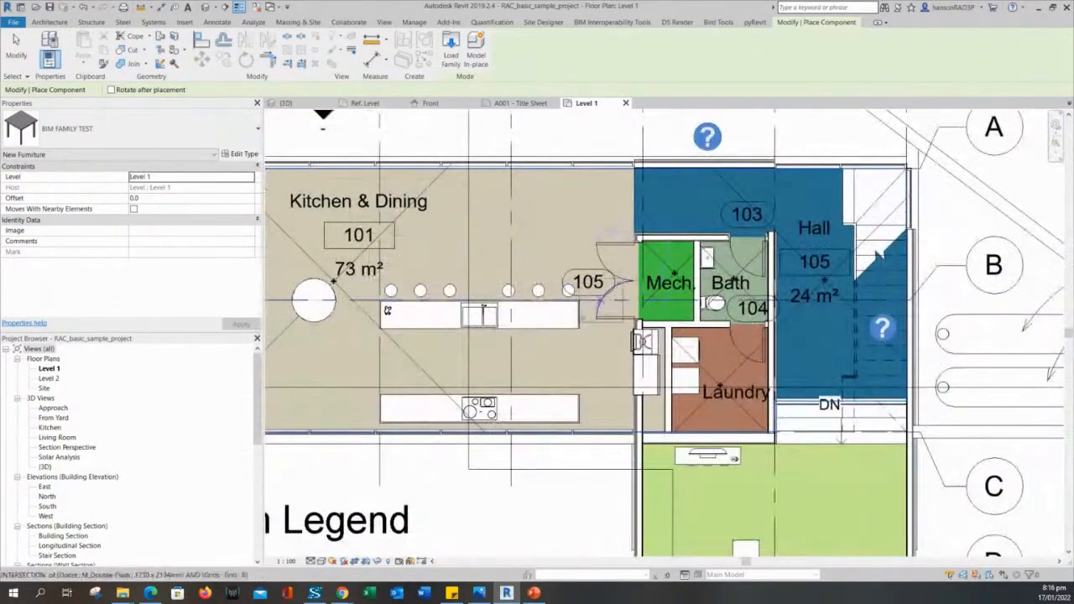
pyautogui.scroll(1, 588, 327)
# Place one BIM FAMILY TEST table near the top of Living room 106.
pyautogui.moveTo(588, 327); pyautogui.dragTo(571, 113, button='middle')
pyautogui.scroll(2, 852, 363)
pyautogui.moveTo(855, 311); pyautogui.dragTo(573, 283, button='middle')
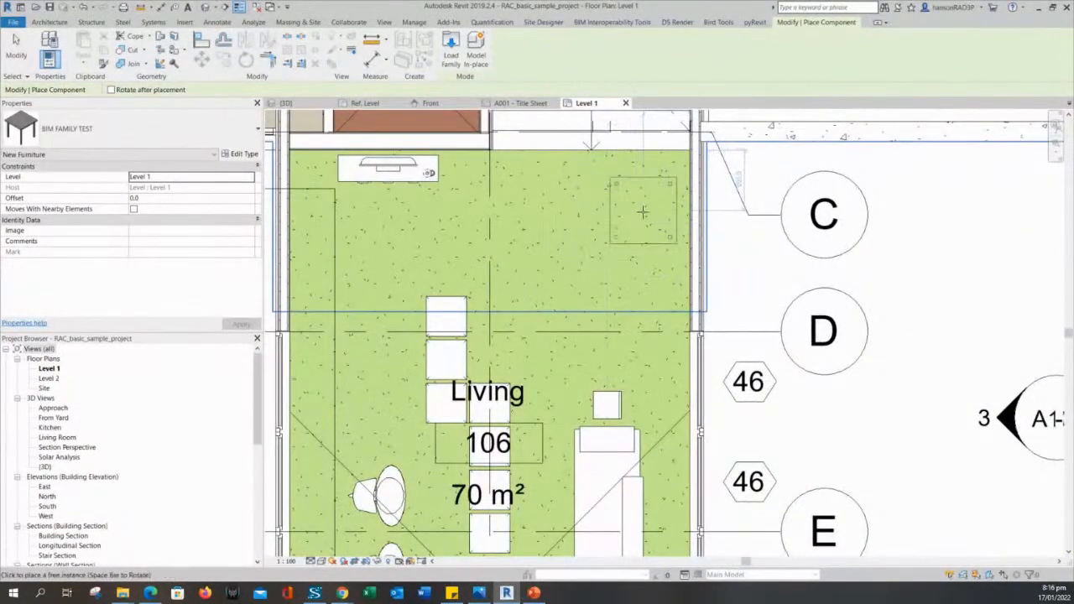
pyautogui.click(636, 217)
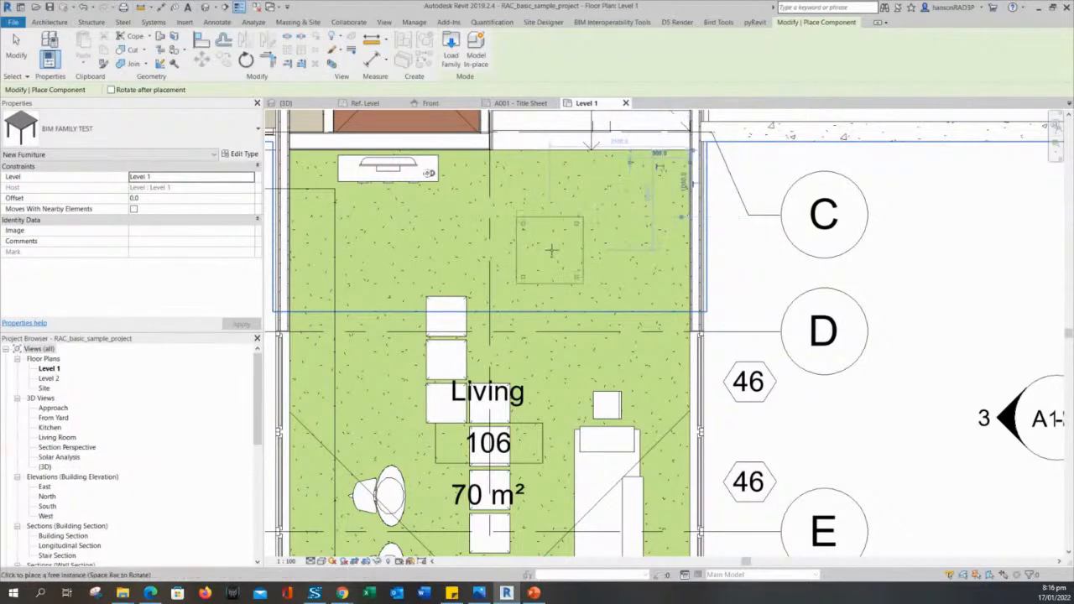
pyautogui.press('Escape')
pyautogui.moveTo(633, 206); pyautogui.dragTo(658, 219, button='middle')
# Clear floor selections, zoom out and pan from Living room 106 to Kitchen & Dining room 101.
pyautogui.click(658, 218)
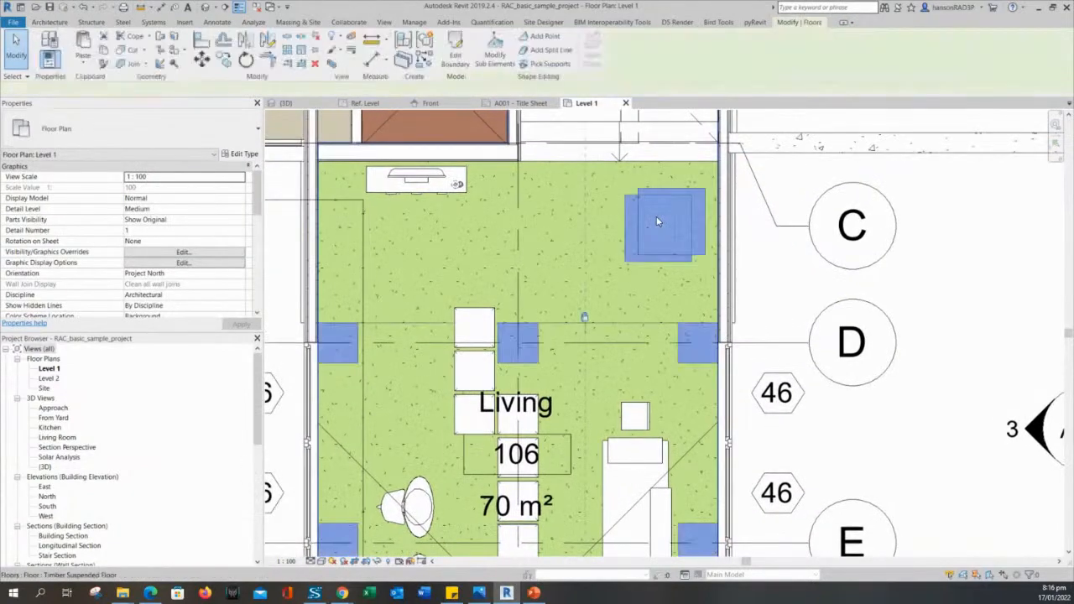
pyautogui.press('Escape')
pyautogui.click(659, 216)
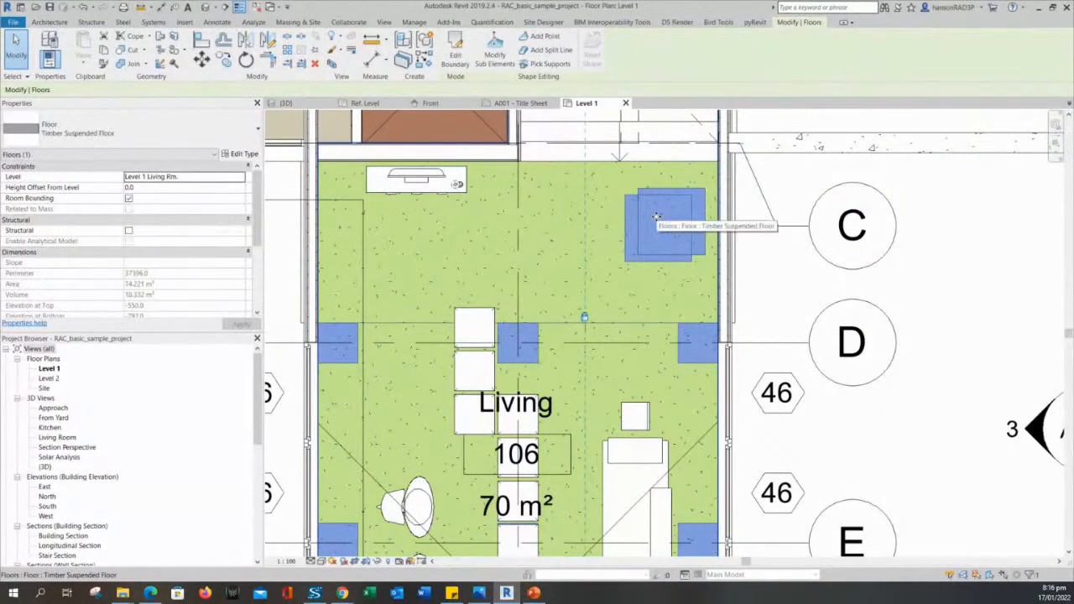
pyautogui.moveTo(656, 217); pyautogui.dragTo(693, 191, button='middle')
pyautogui.press('Escape')
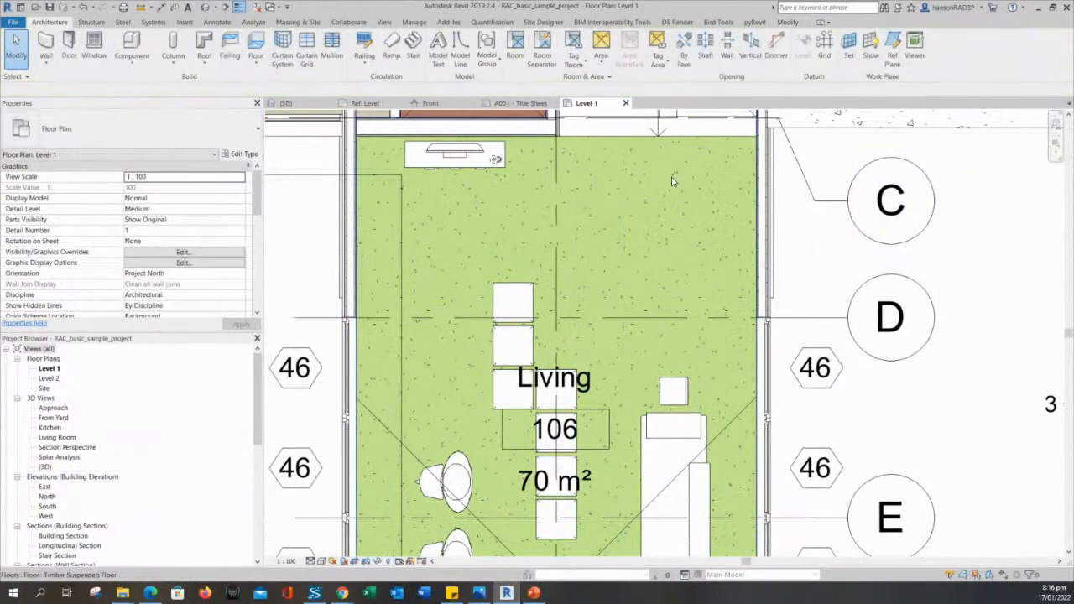
pyautogui.click(670, 177)
pyautogui.press('Escape')
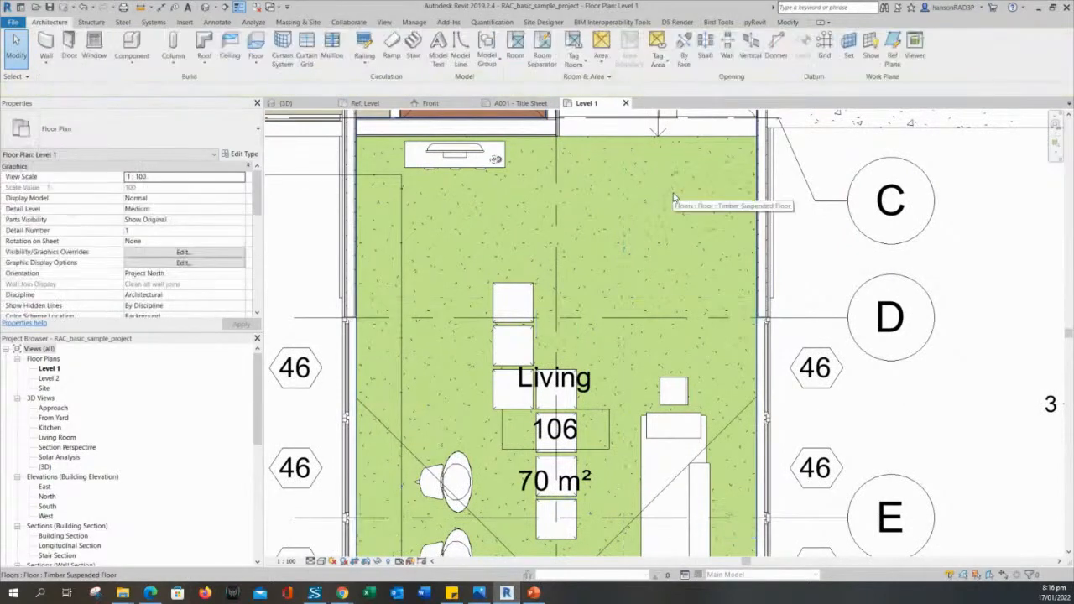
pyautogui.moveTo(677, 200); pyautogui.dragTo(711, 211, button='middle')
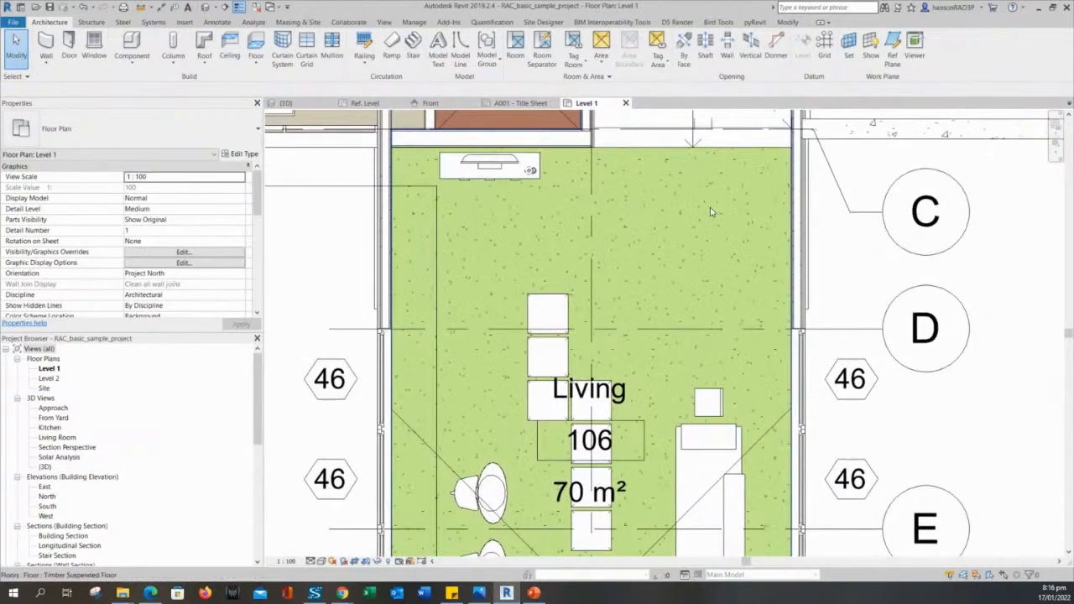
pyautogui.click(710, 208)
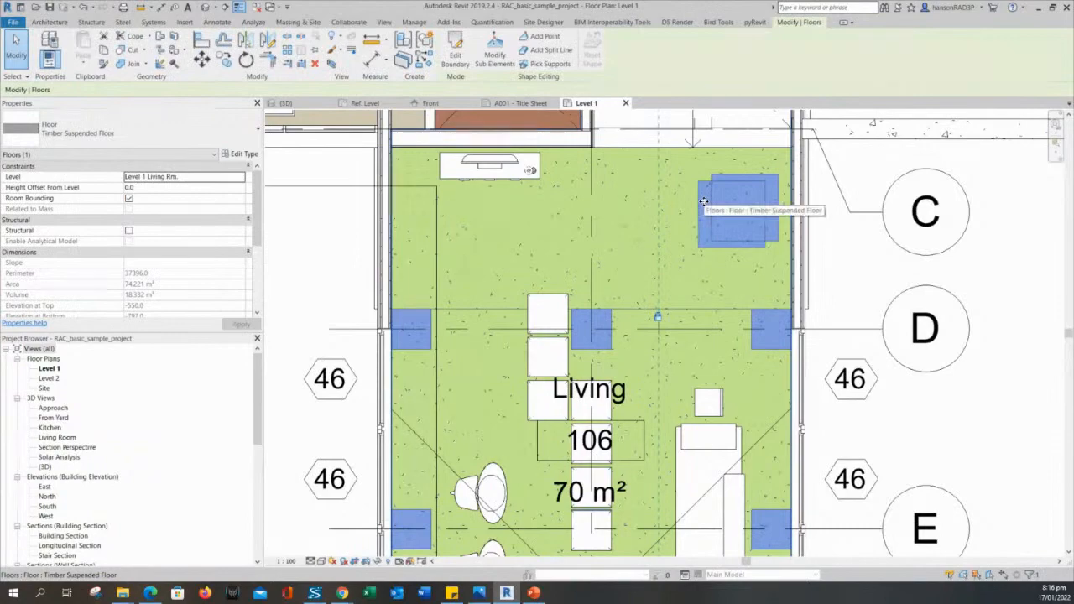
pyautogui.press('Escape')
pyautogui.scroll(-5, 818, 309)
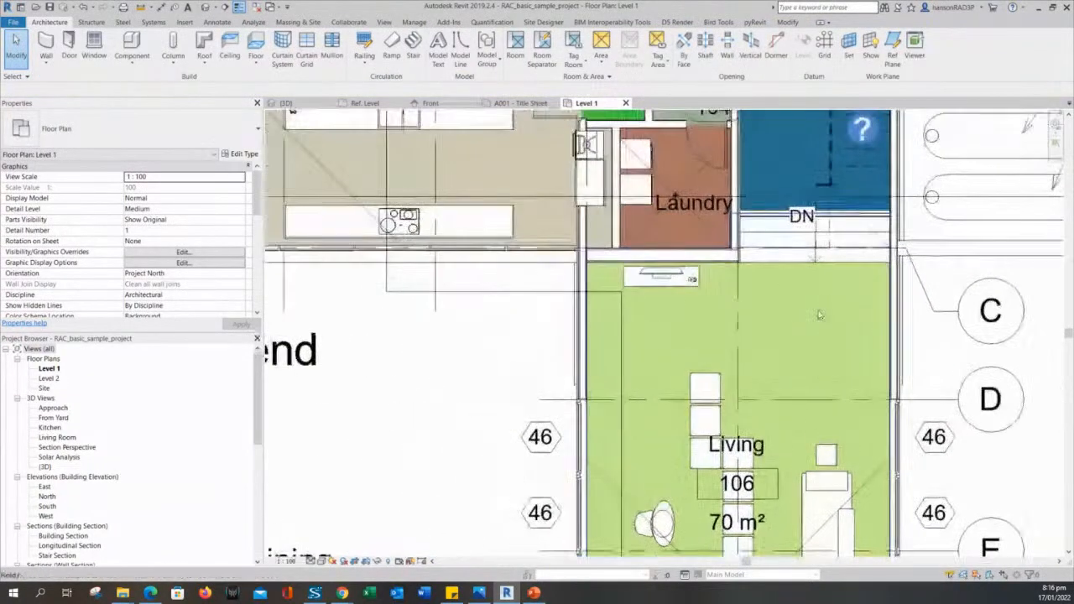
pyautogui.moveTo(578, 237); pyautogui.dragTo(671, 332, button='middle')
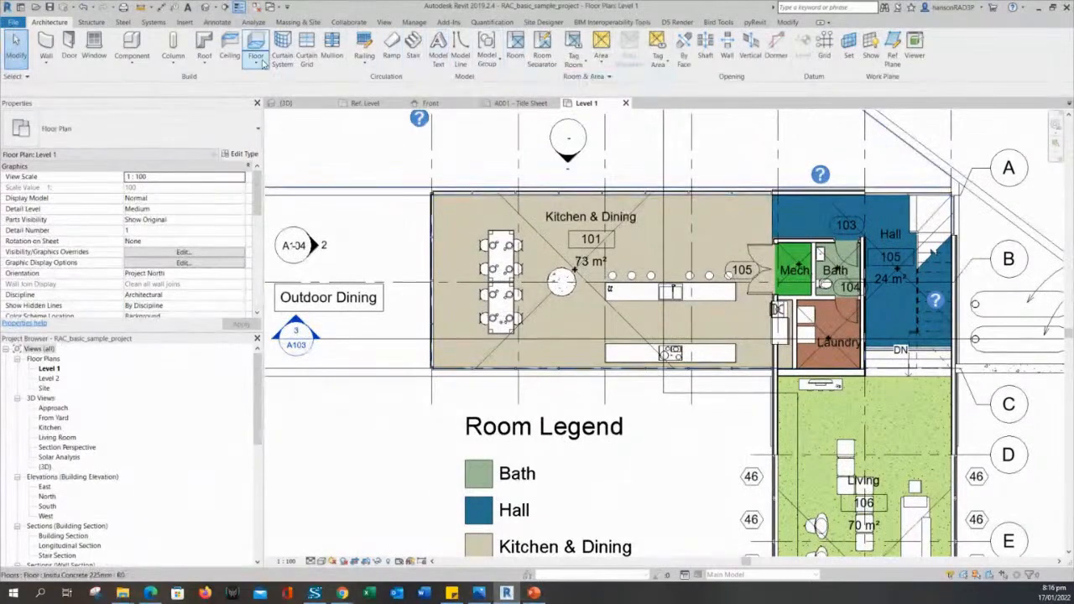
# Place one BIM FAMILY TEST table inside the Kitchen & Dining room with Component.
pyautogui.click(135, 46)
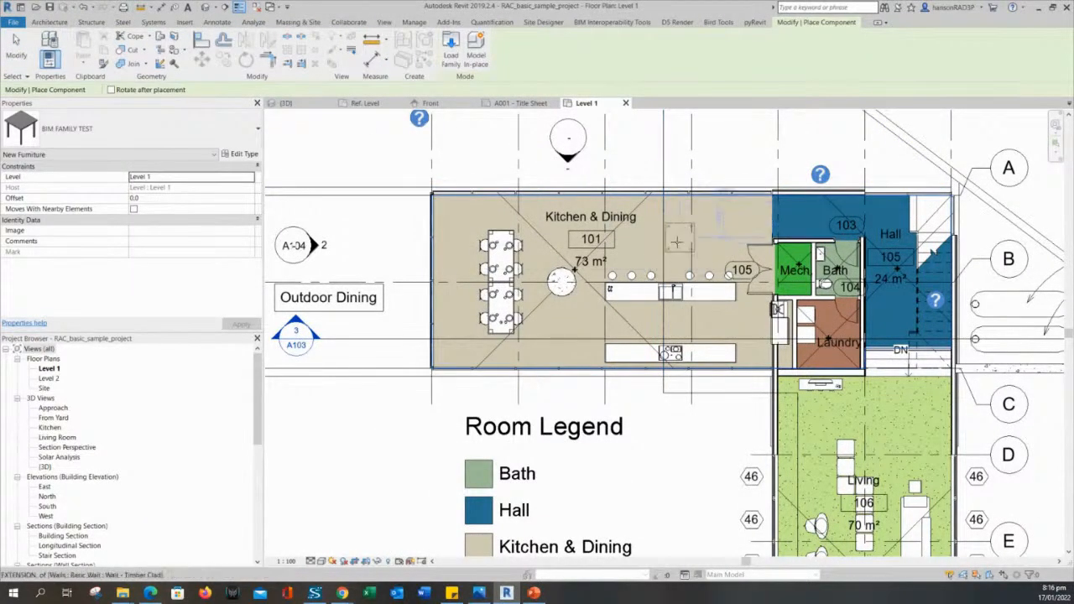
pyautogui.click(636, 252)
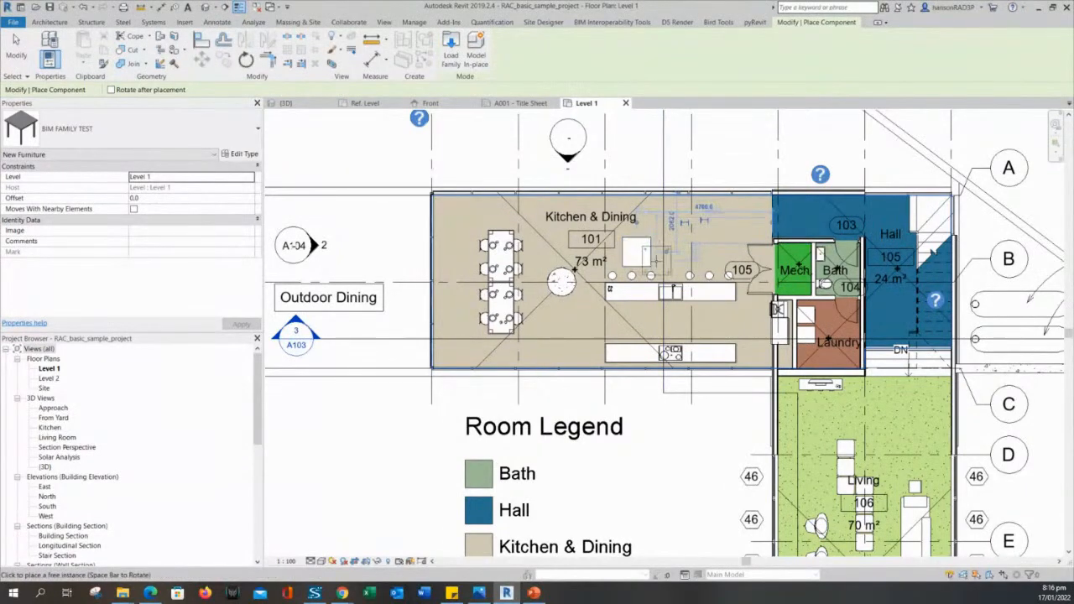
pyautogui.press('Escape')
# Move the new table up-left beside the long dining table near the top wall.
pyautogui.click(648, 260)
pyautogui.scroll(3, 642, 243)
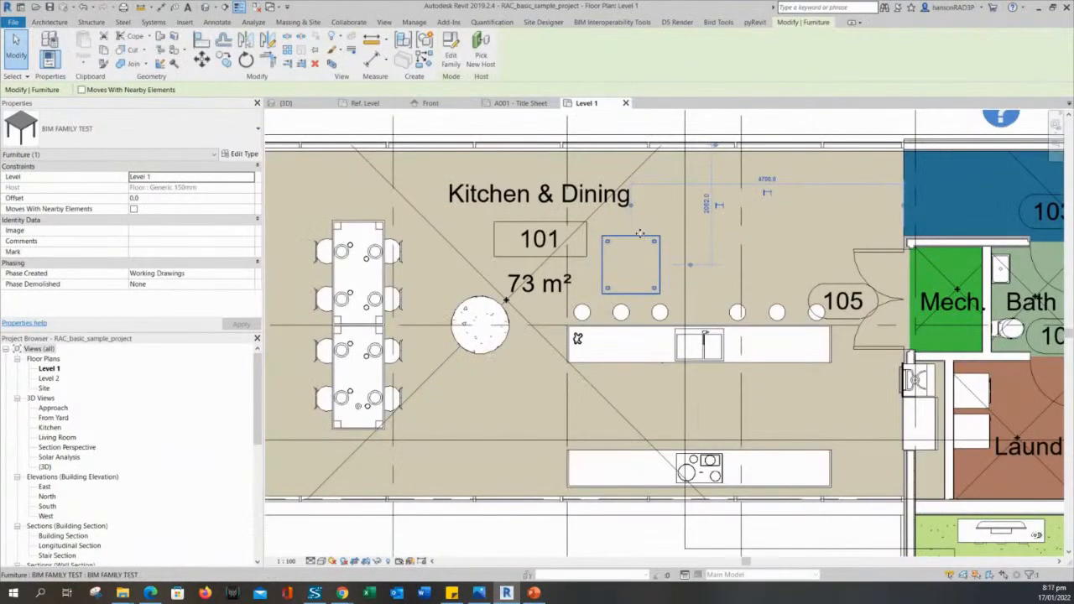
pyautogui.moveTo(625, 269); pyautogui.dragTo(354, 203)
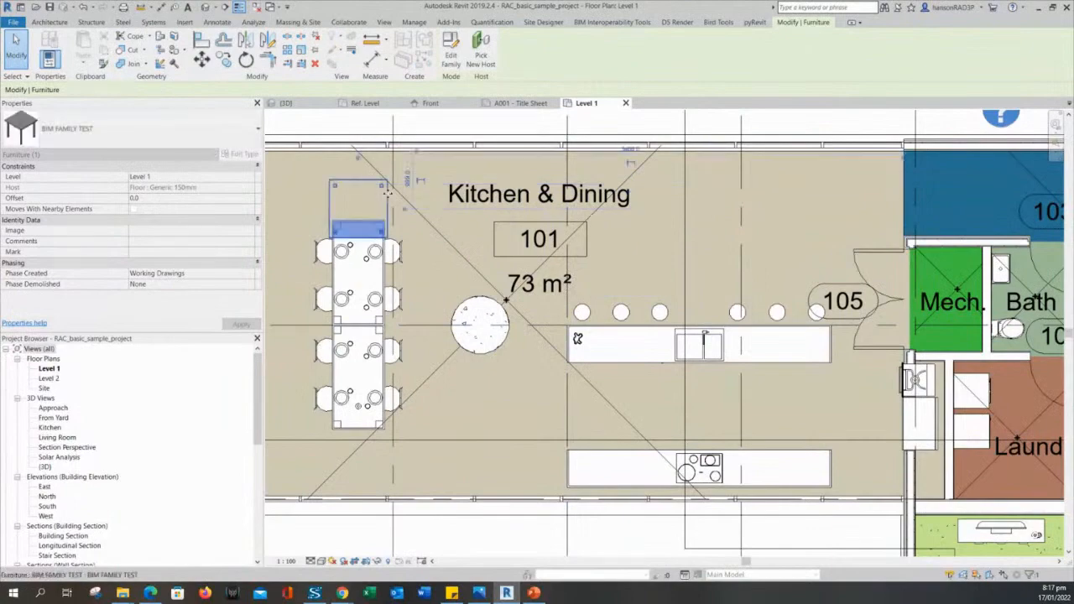
pyautogui.moveTo(421, 215); pyautogui.dragTo(625, 291, button='middle')
pyautogui.moveTo(550, 260); pyautogui.dragTo(457, 246)
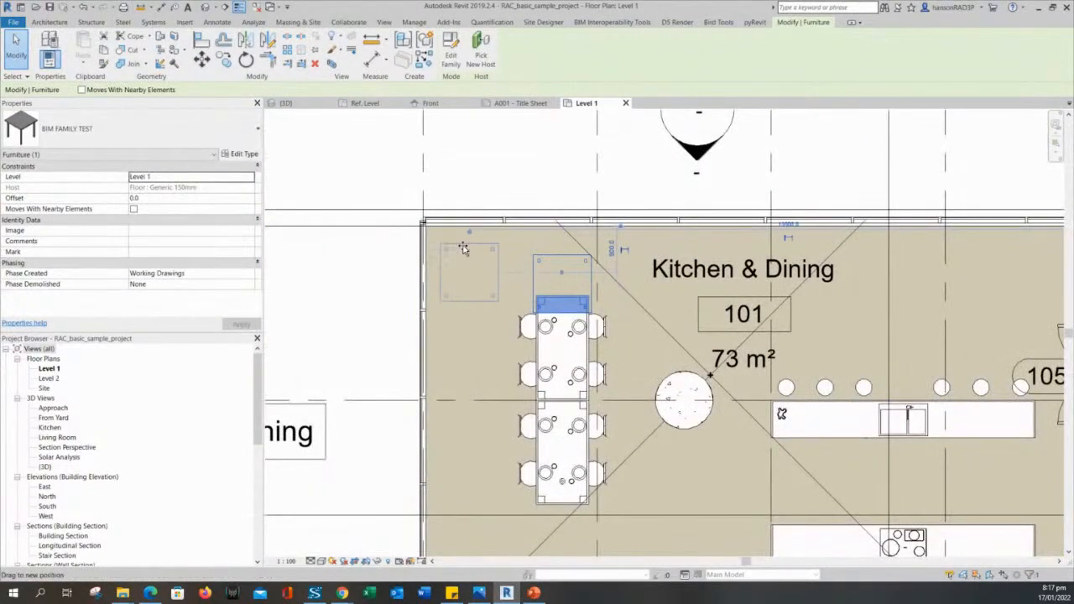
pyautogui.press('Escape')
# Zoom in to check the square table's placement, then leave it selected.
pyautogui.scroll(2, 484, 266)
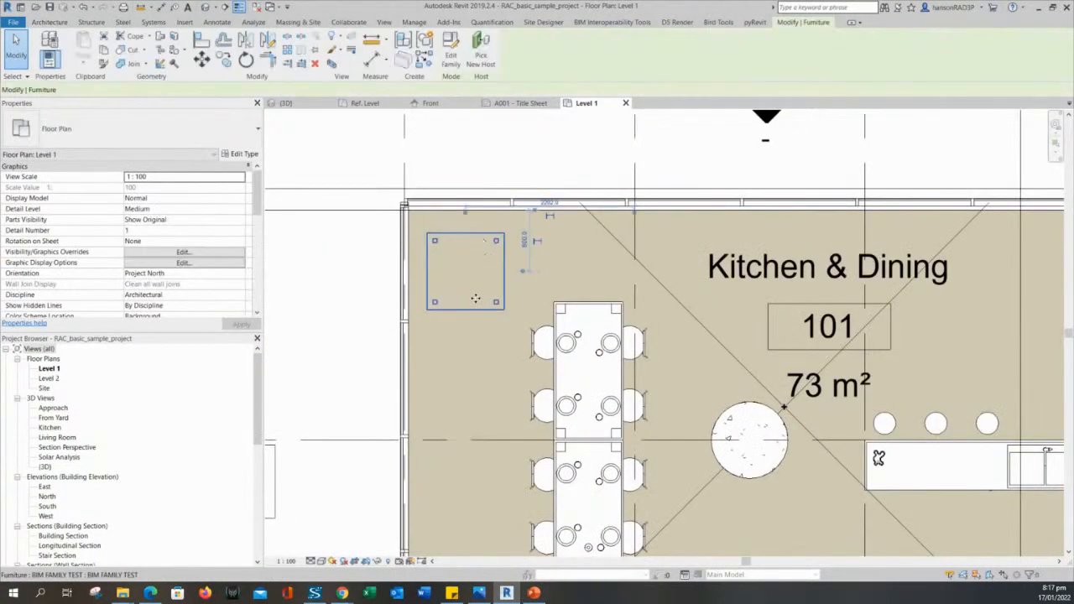
pyautogui.moveTo(474, 280); pyautogui.dragTo(567, 304, button='middle')
pyautogui.click(568, 304)
pyautogui.scroll(2, 568, 303)
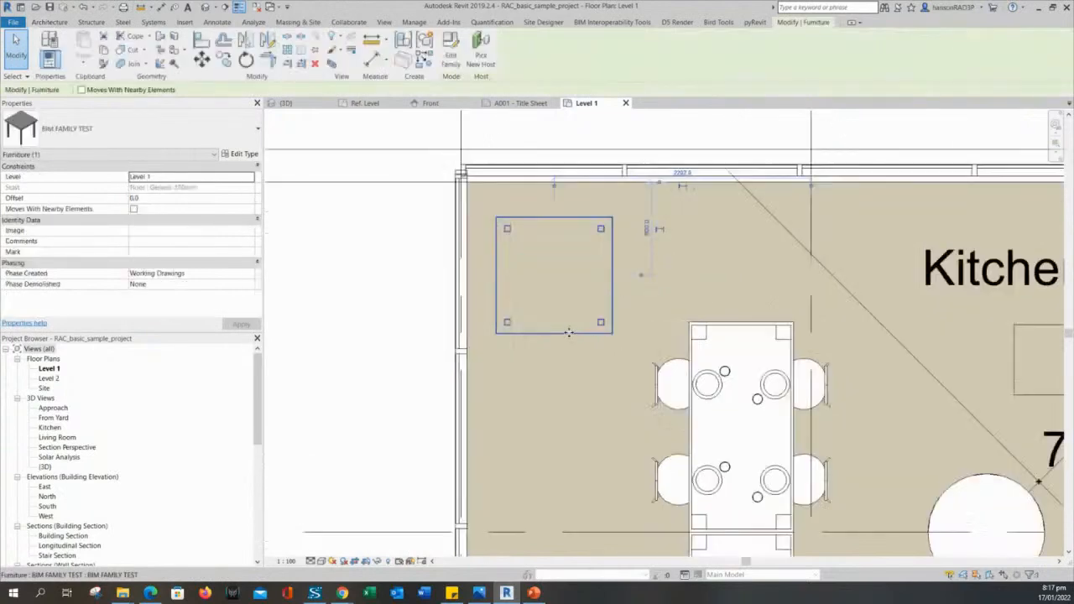
pyautogui.press('Escape')
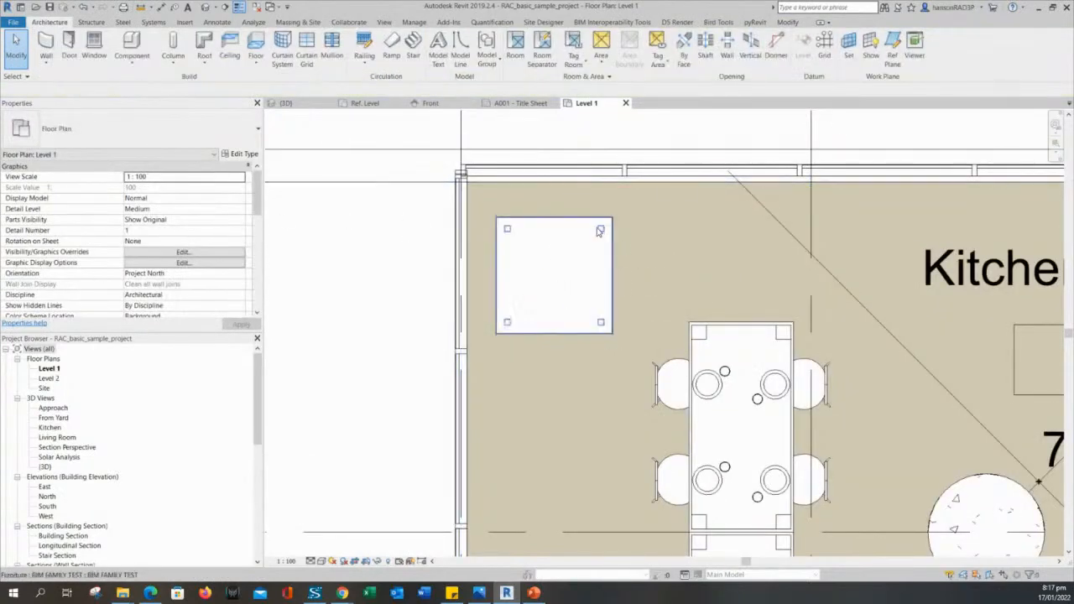
pyautogui.click(588, 225)
pyautogui.scroll(-1, 594, 279)
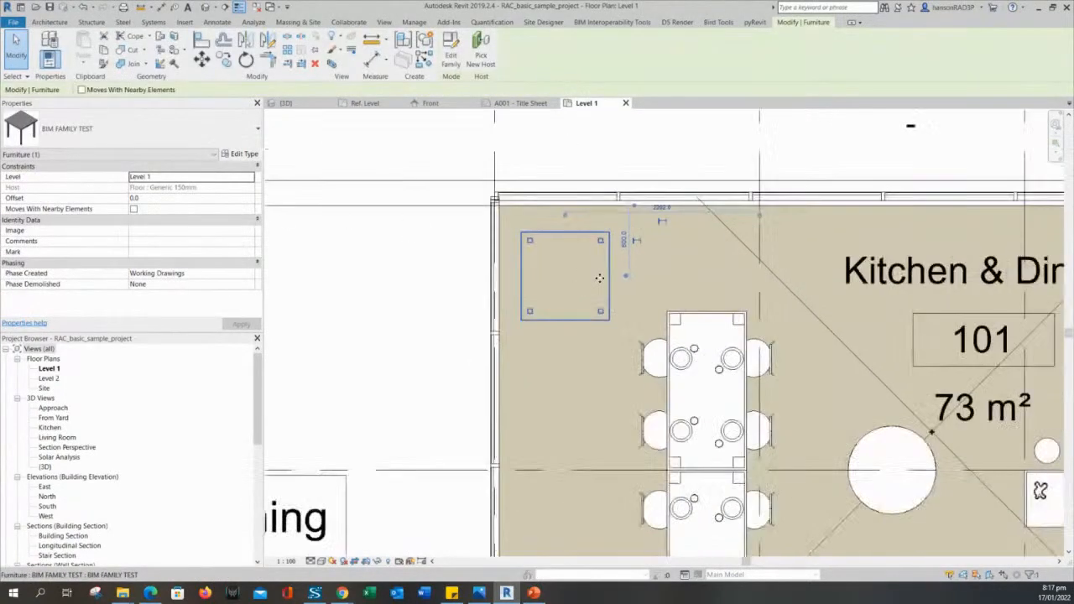
pyautogui.press('Escape')
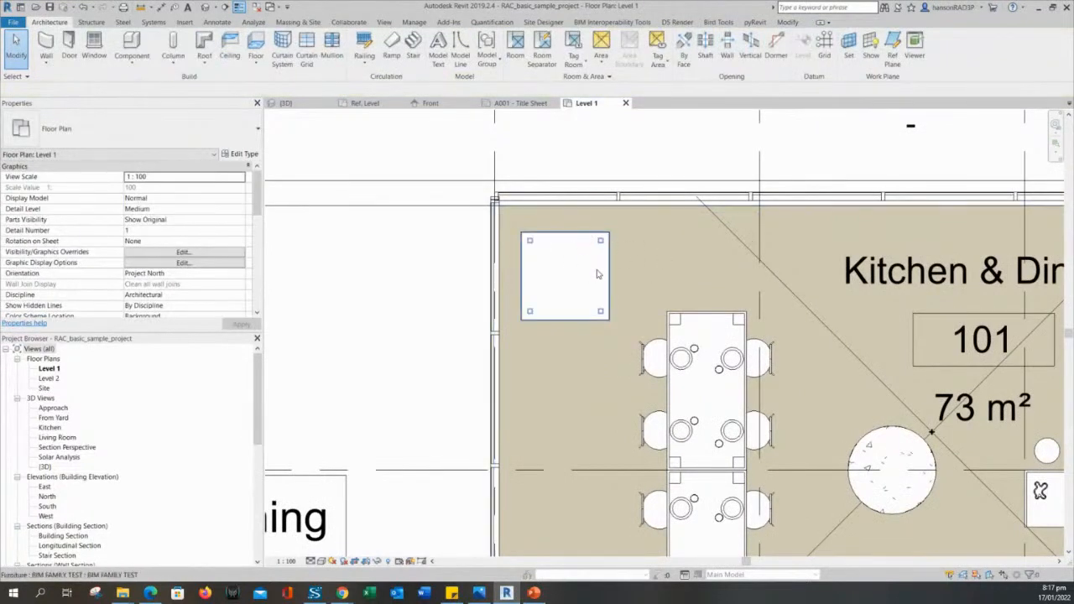
pyautogui.click(547, 247)
pyautogui.press('Escape')
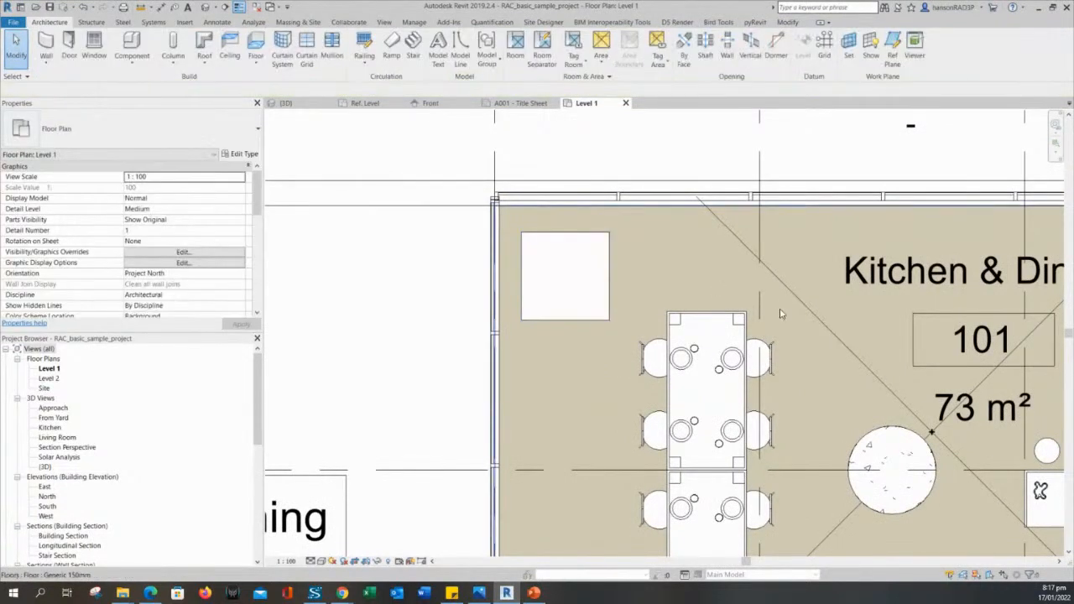
pyautogui.scroll(-1, 700, 296)
pyautogui.click(619, 270)
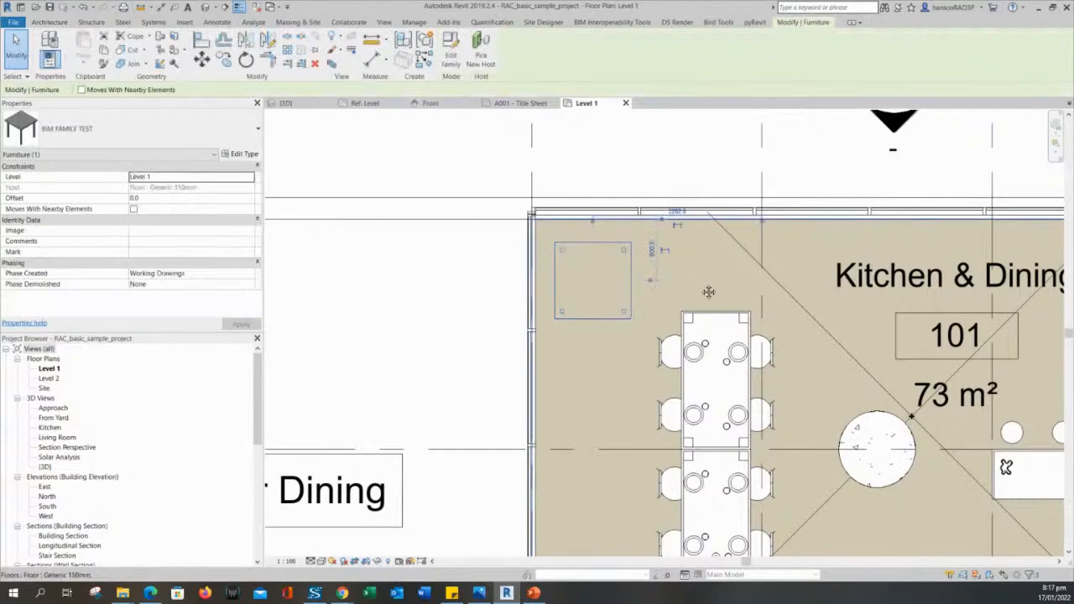
pyautogui.moveTo(708, 293); pyautogui.dragTo(683, 283, button='middle')
pyautogui.press('Escape')
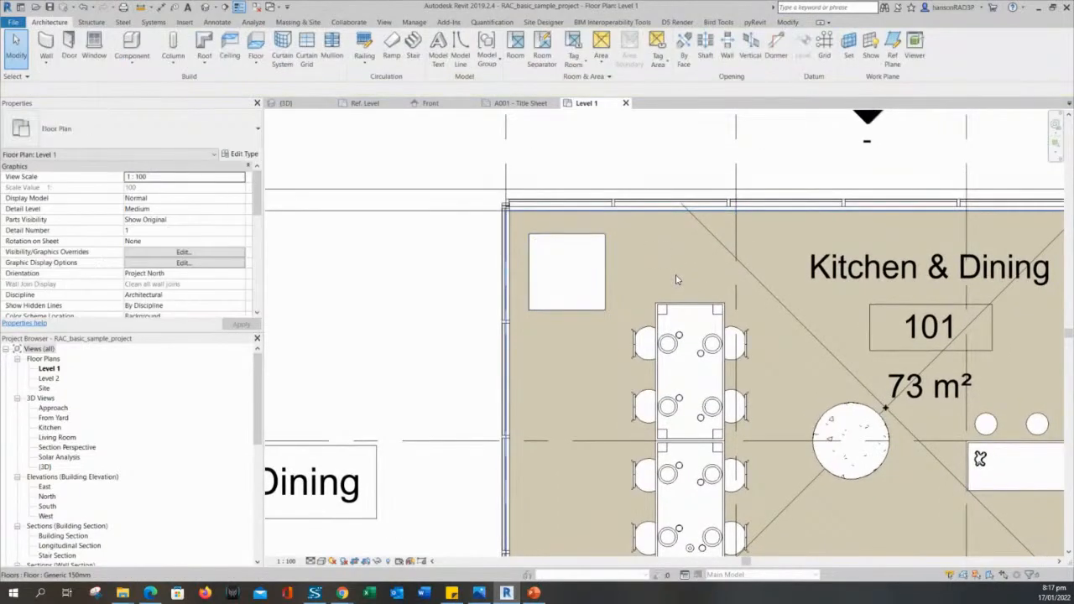
pyautogui.click(583, 243)
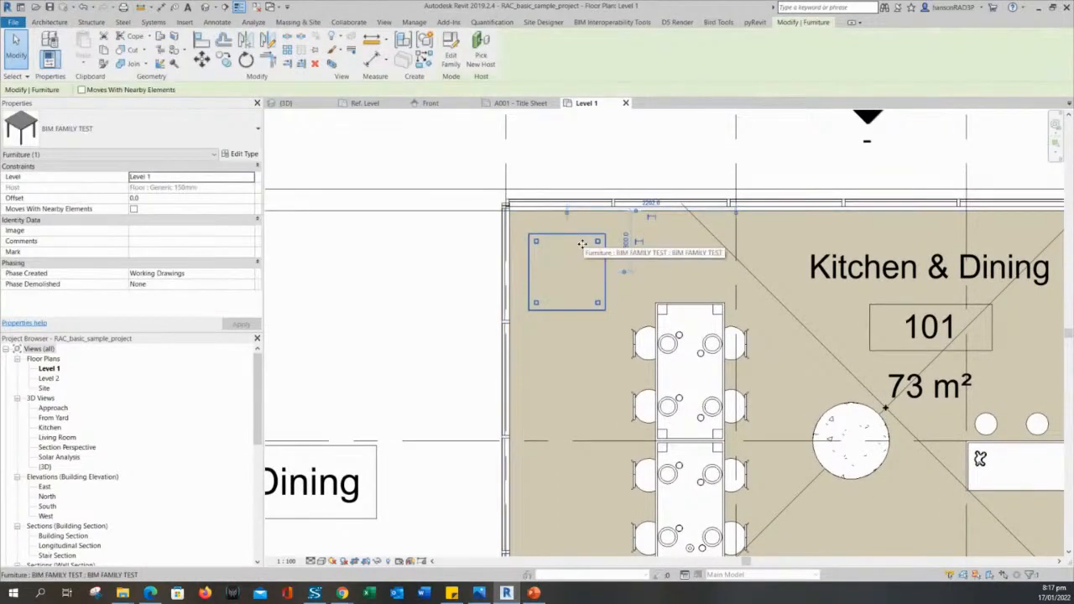
# Open the BIM FAMILY TEST table with Edit Family, showing its Ref. Level plan with WIDTH = 1000.
pyautogui.click(118, 134)
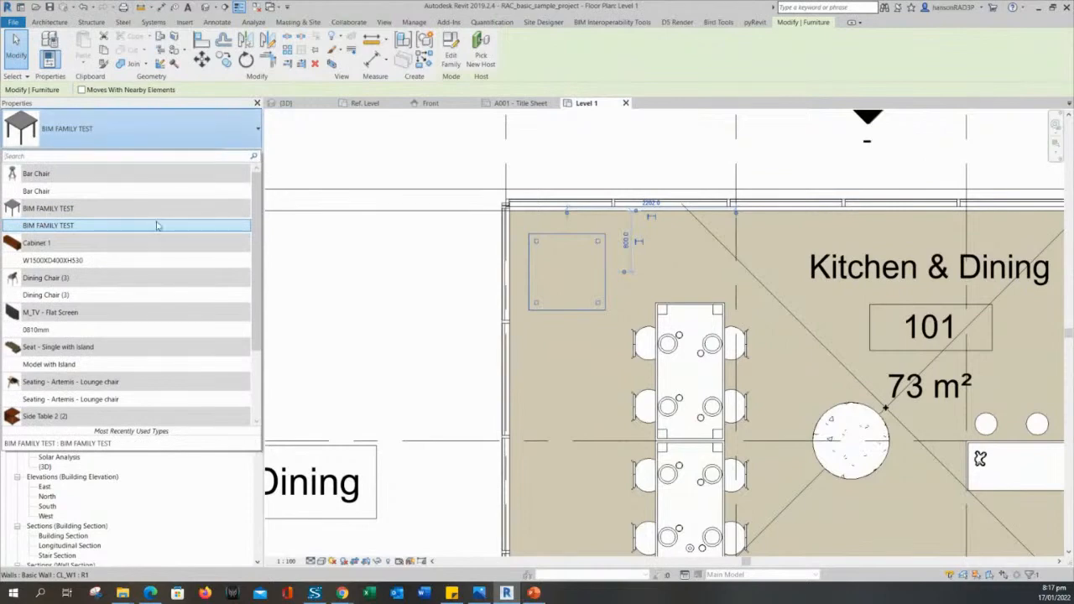
pyautogui.click(602, 183)
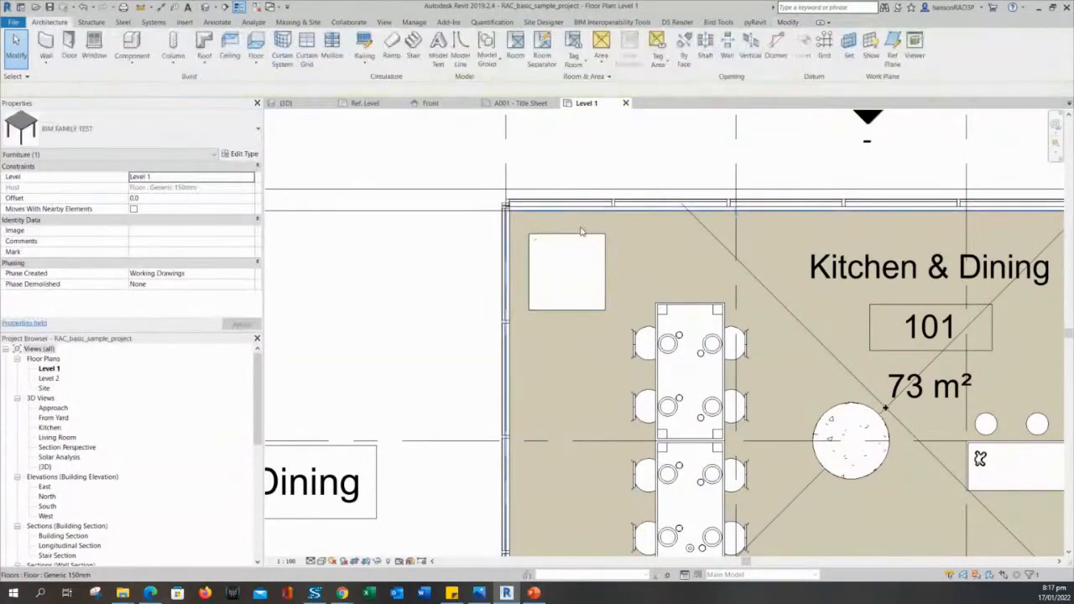
pyautogui.click(579, 245)
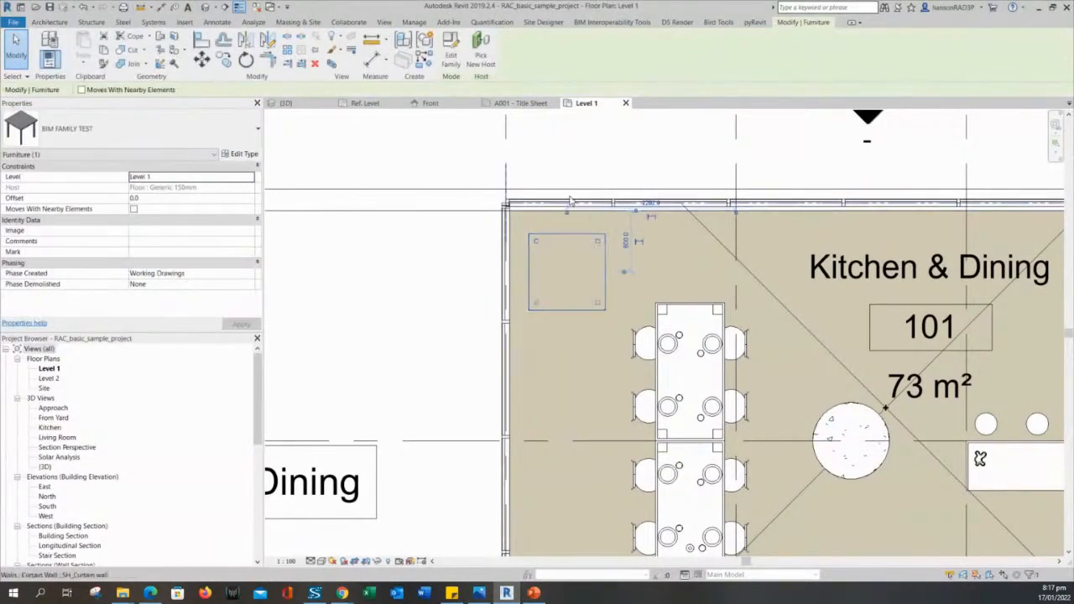
pyautogui.click(453, 49)
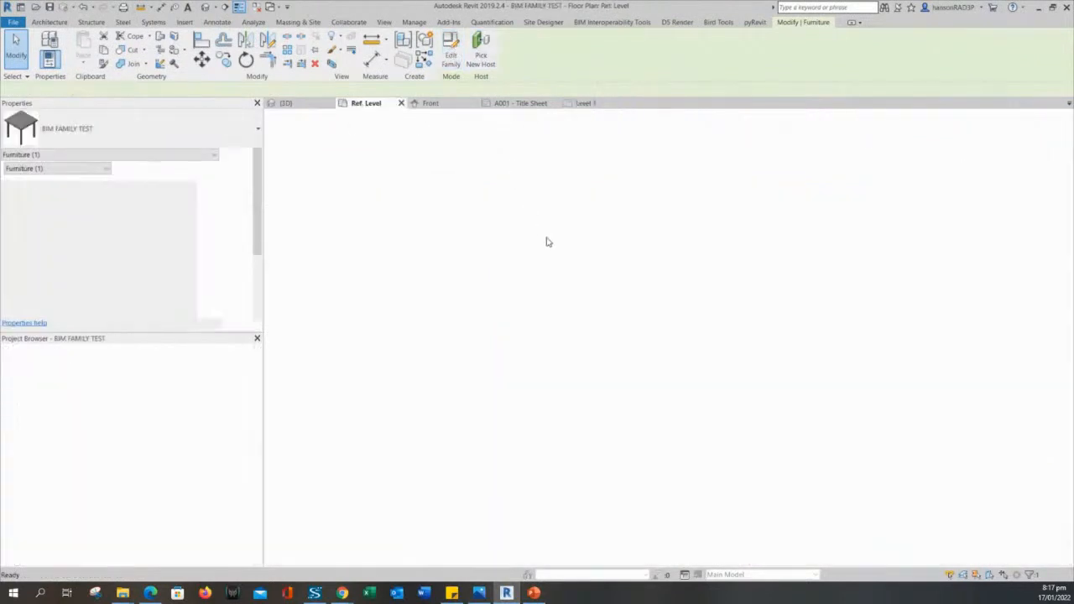
pyautogui.scroll(3, 446, 237)
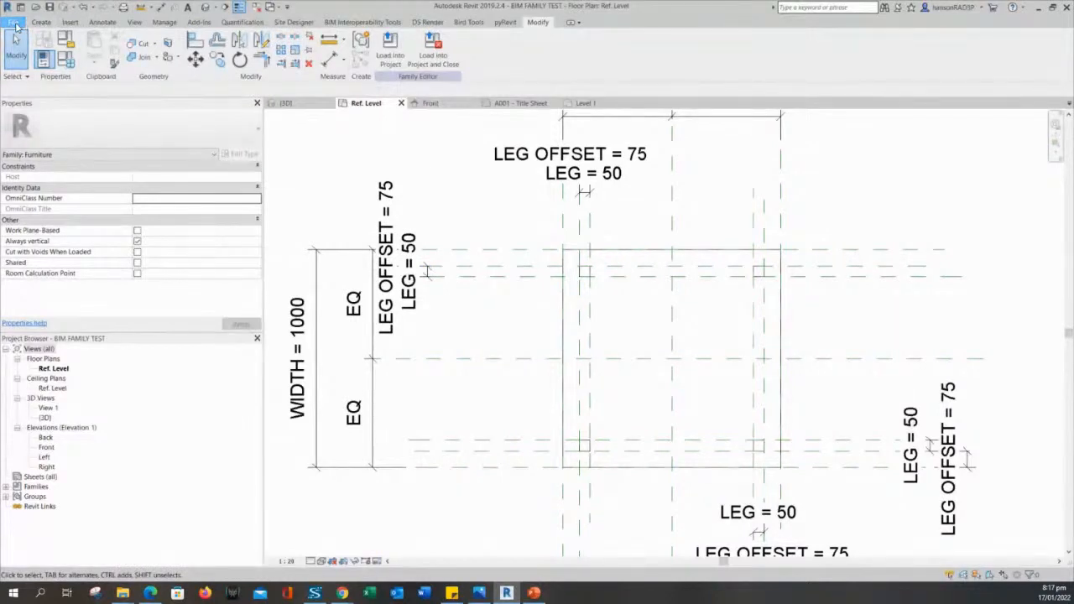
# Save the family as BIM FAMILY TEST.rfa in the LEARNING folder, selecting the file name for editing.
pyautogui.click(17, 26)
pyautogui.moveTo(56, 171)
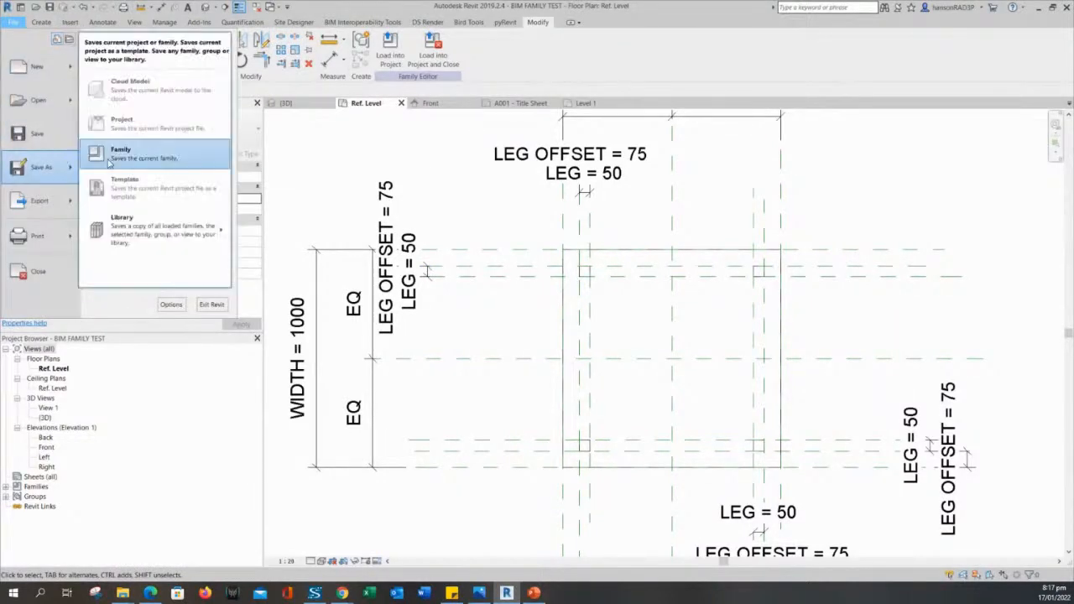
pyautogui.click(113, 156)
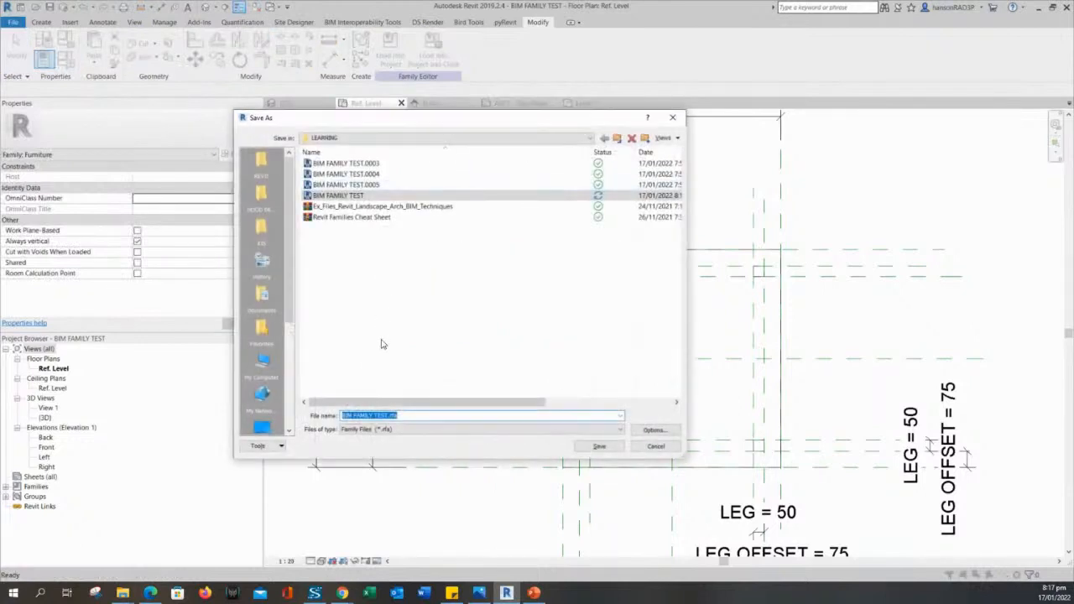
pyautogui.click(411, 415)
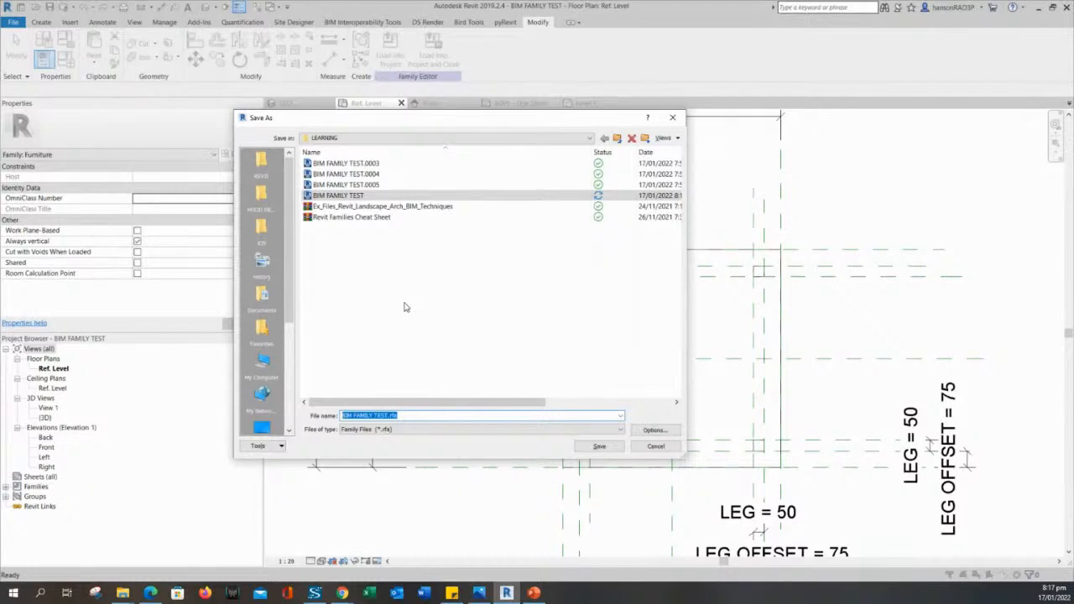
# Save the family under the name TABLE in the LEARNING folder after checking the save Options.
pyautogui.write('TABLE')
pyautogui.click(654, 430)
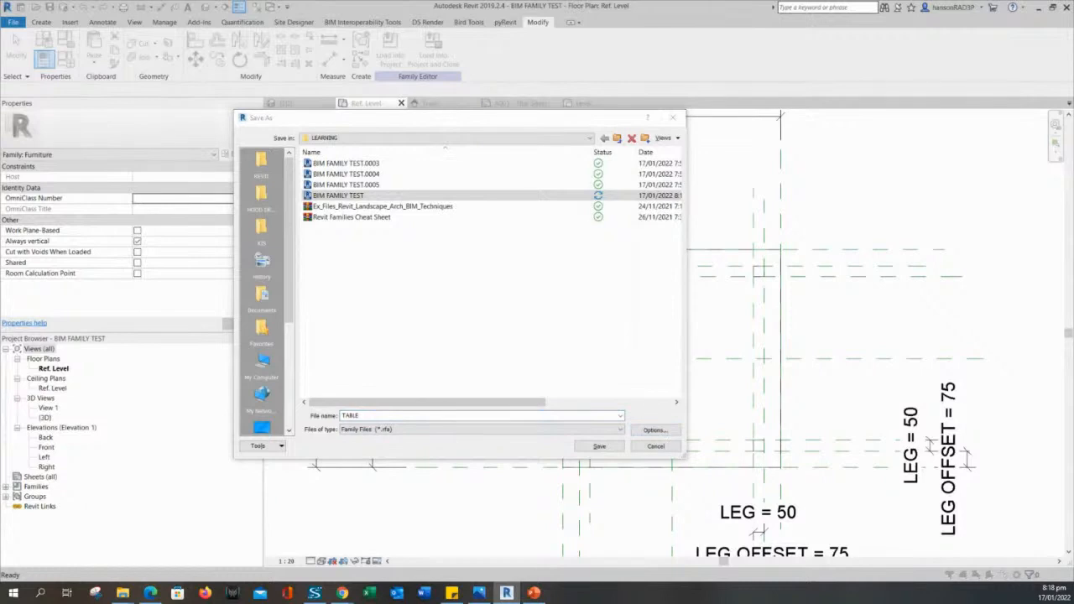
pyautogui.moveTo(650, 272); pyautogui.dragTo(520, 245)
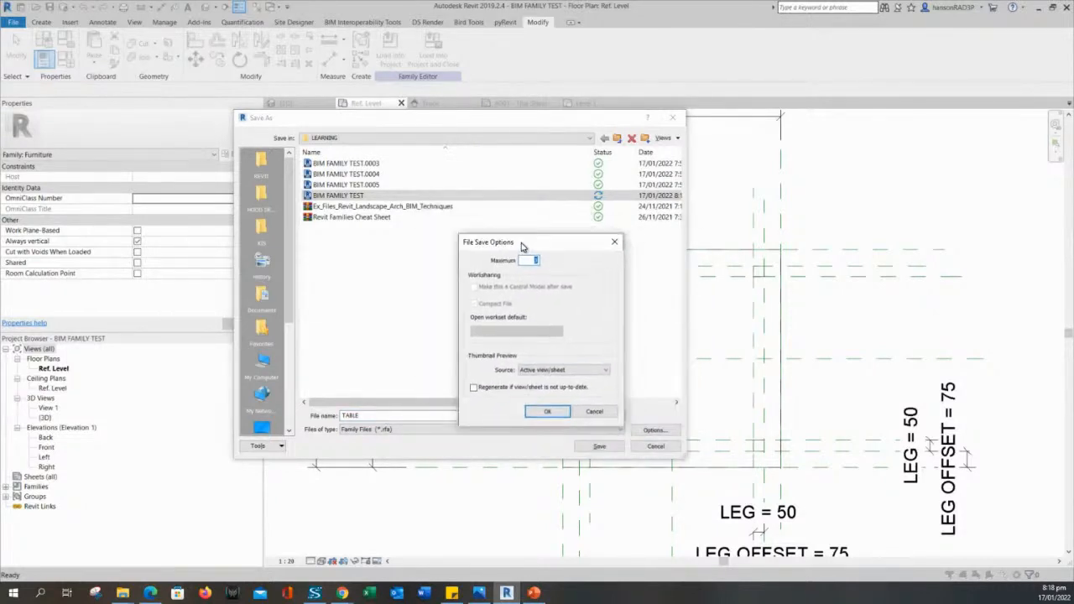
pyautogui.click(592, 412)
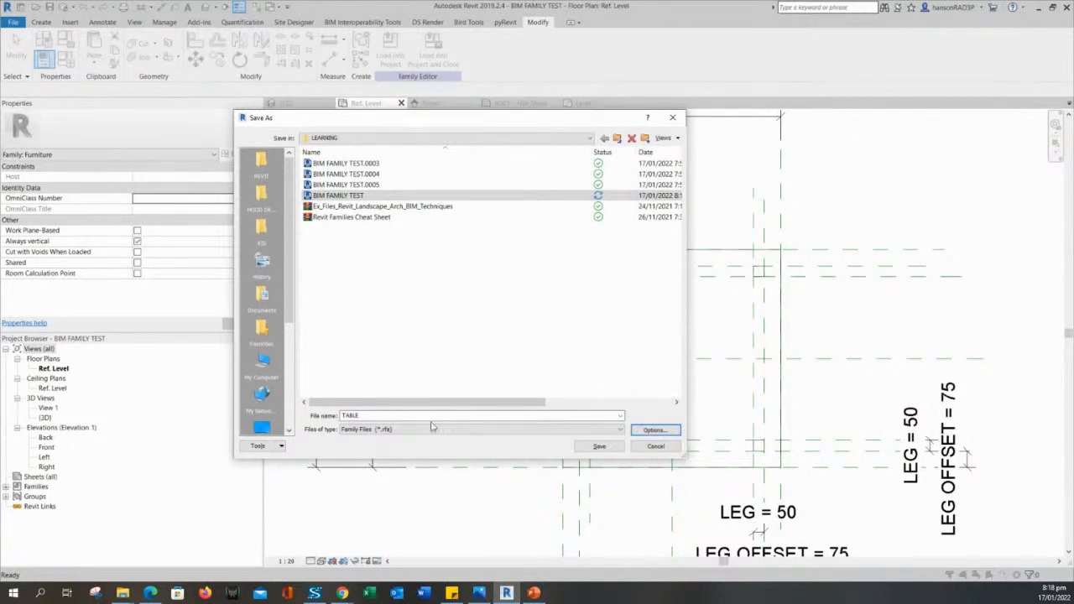
pyautogui.click(656, 430)
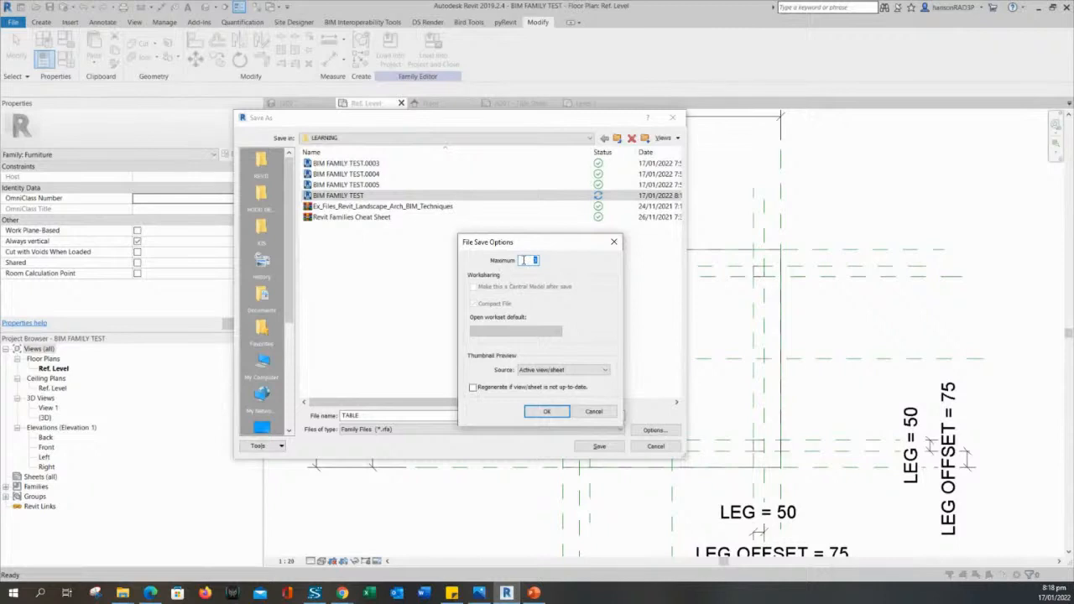
pyautogui.moveTo(514, 245); pyautogui.dragTo(520, 245)
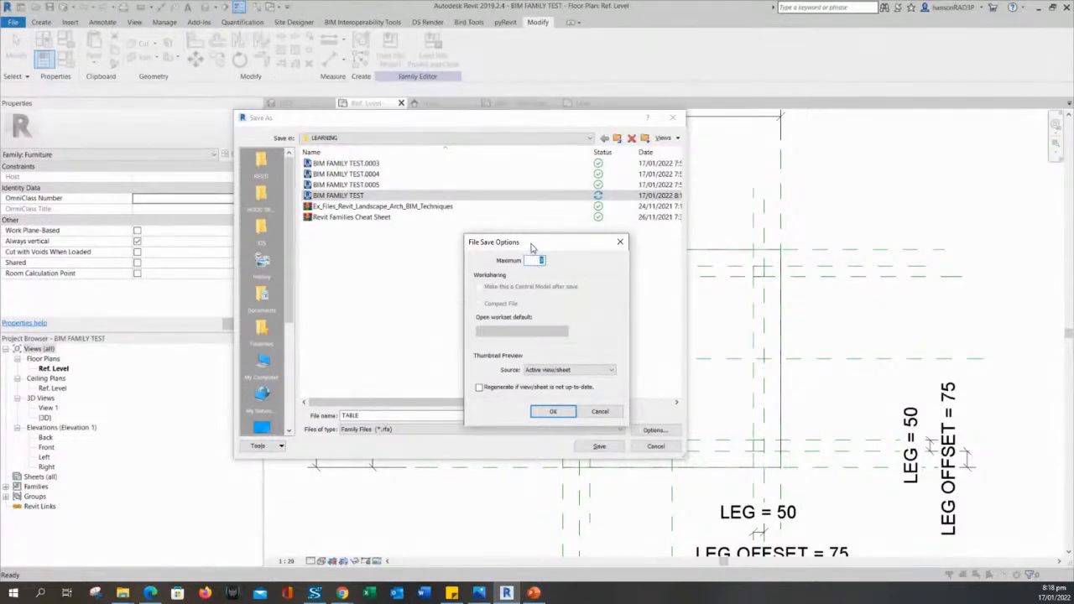
pyautogui.moveTo(531, 248); pyautogui.dragTo(542, 249)
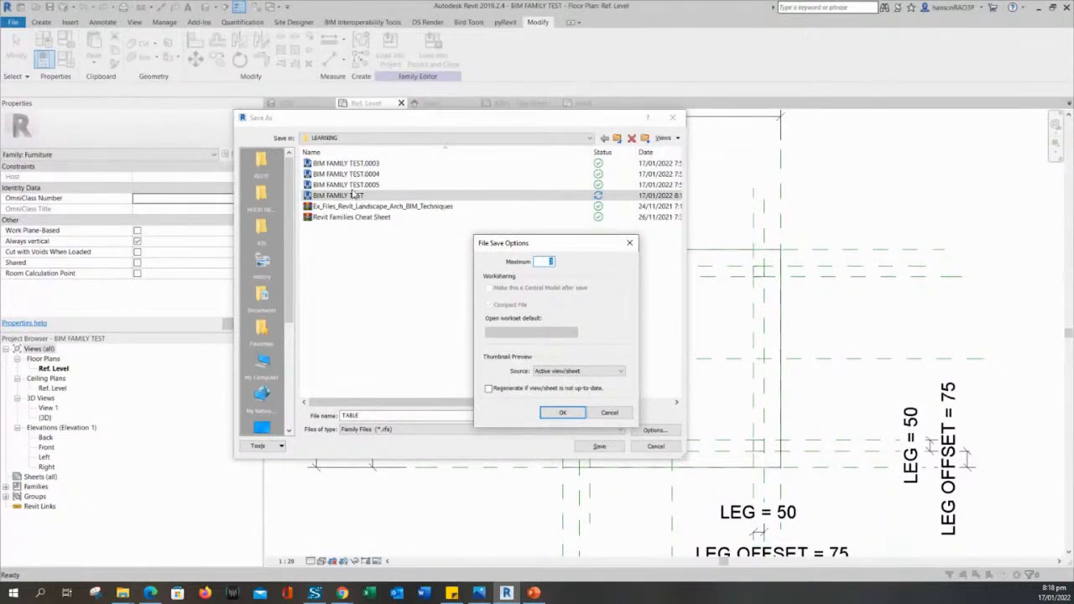
pyautogui.moveTo(522, 241); pyautogui.dragTo(507, 241)
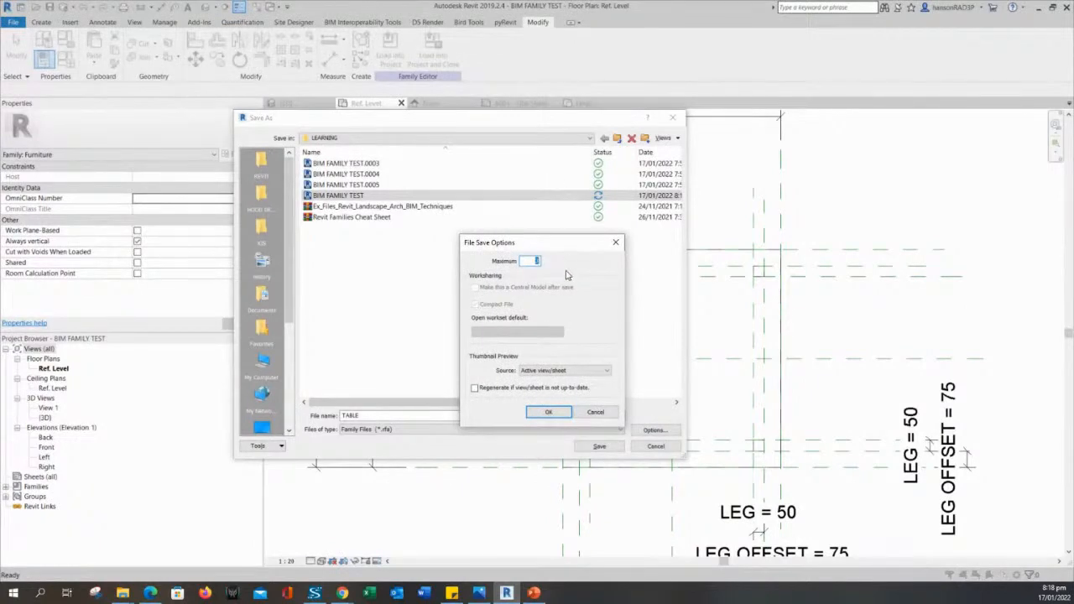
pyautogui.moveTo(550, 242); pyautogui.dragTo(516, 244)
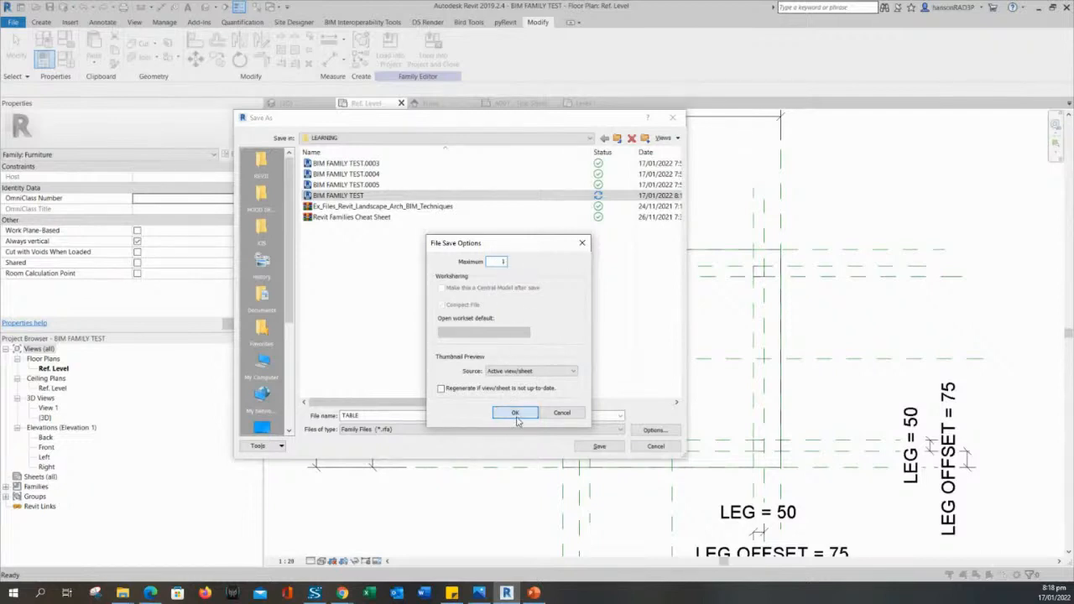
pyautogui.click(516, 412)
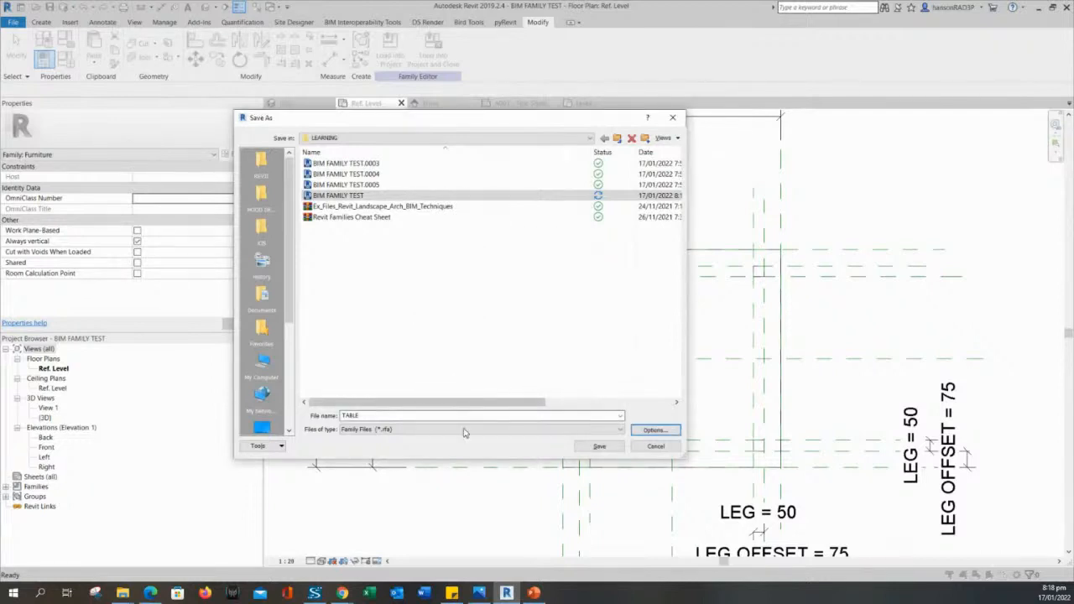
pyautogui.click(599, 447)
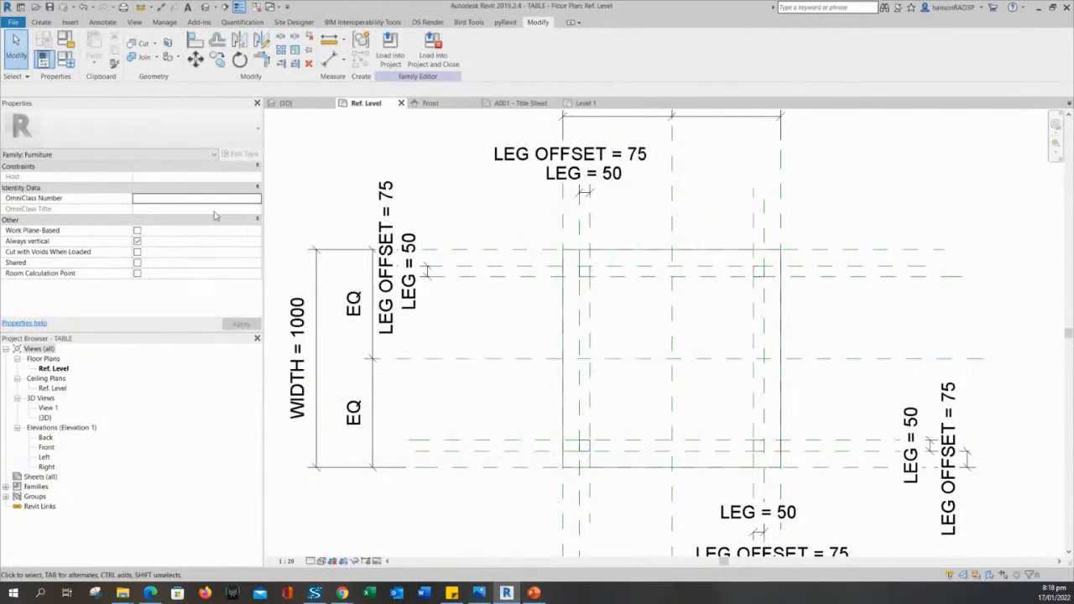
# Recentre the Ref. Level plan and bring up Family Types showing HEIGHT 900, WIDTH 1000, LENGTH 1000.
pyautogui.click(584, 173)
pyautogui.click(481, 199)
pyautogui.moveTo(482, 199); pyautogui.dragTo(537, 217, button='middle')
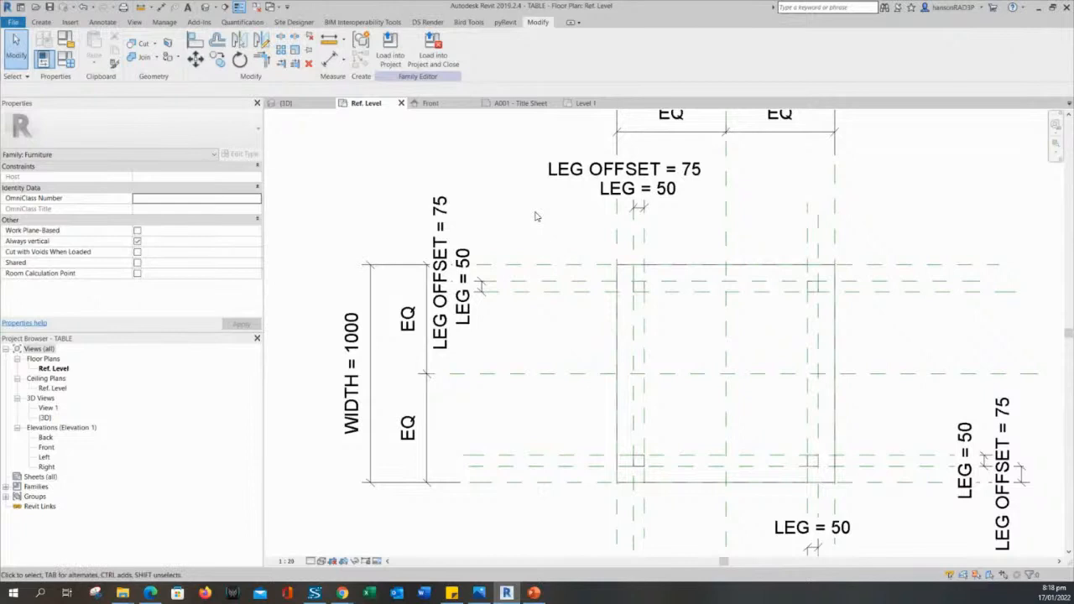
pyautogui.moveTo(535, 216); pyautogui.dragTo(542, 237, button='middle')
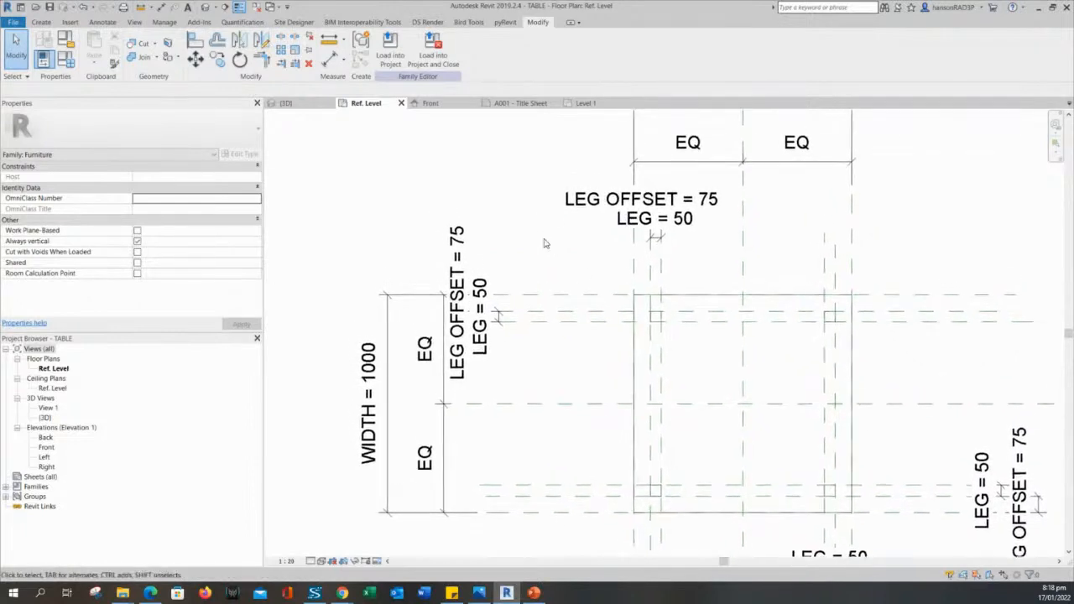
pyautogui.scroll(-2, 532, 243)
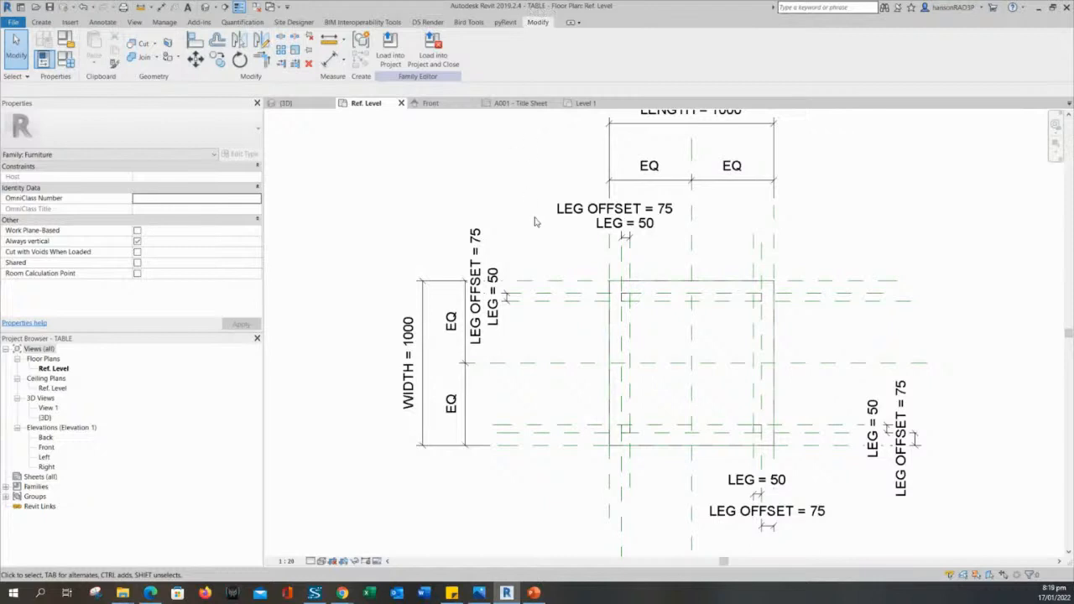
pyautogui.moveTo(545, 266); pyautogui.dragTo(556, 258, button='middle')
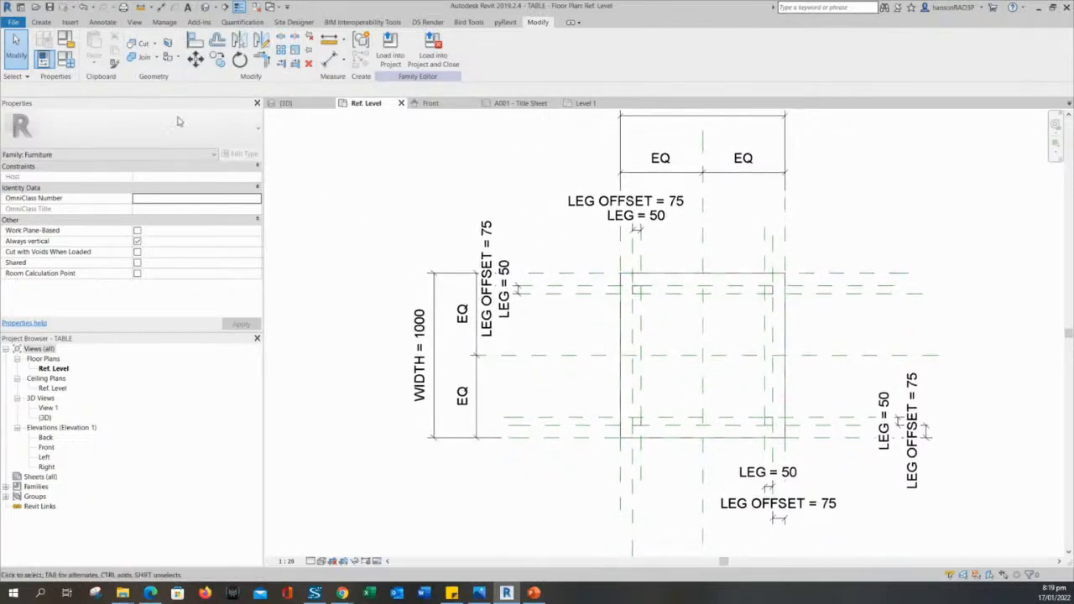
pyautogui.click(65, 58)
pyautogui.moveTo(432, 141); pyautogui.dragTo(294, 131)
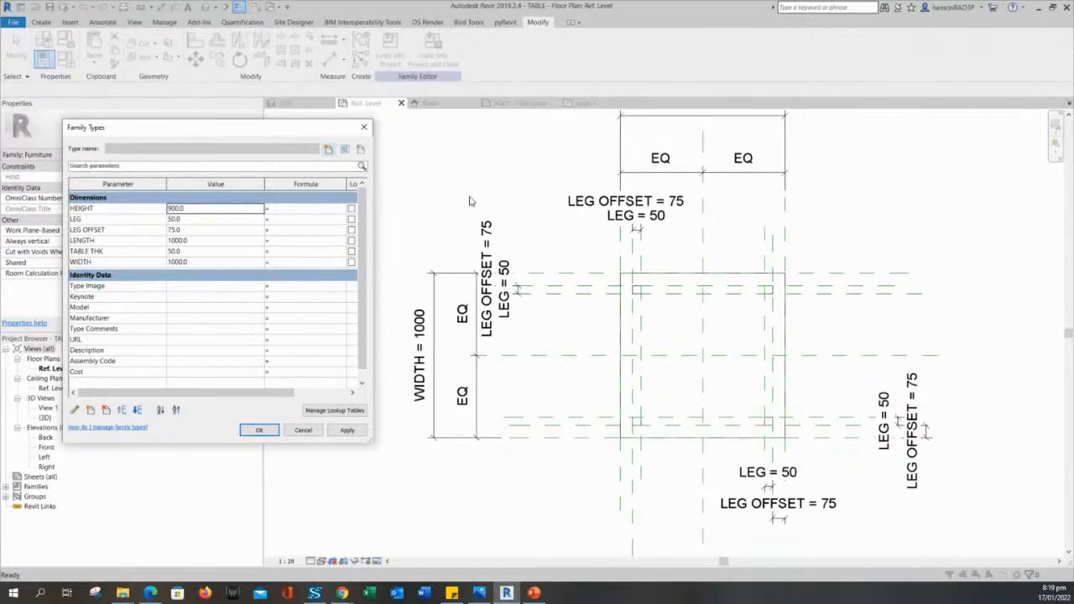
# Create a new COFFEE TABLE type and set its HEIGHT to 400.
pyautogui.click(328, 148)
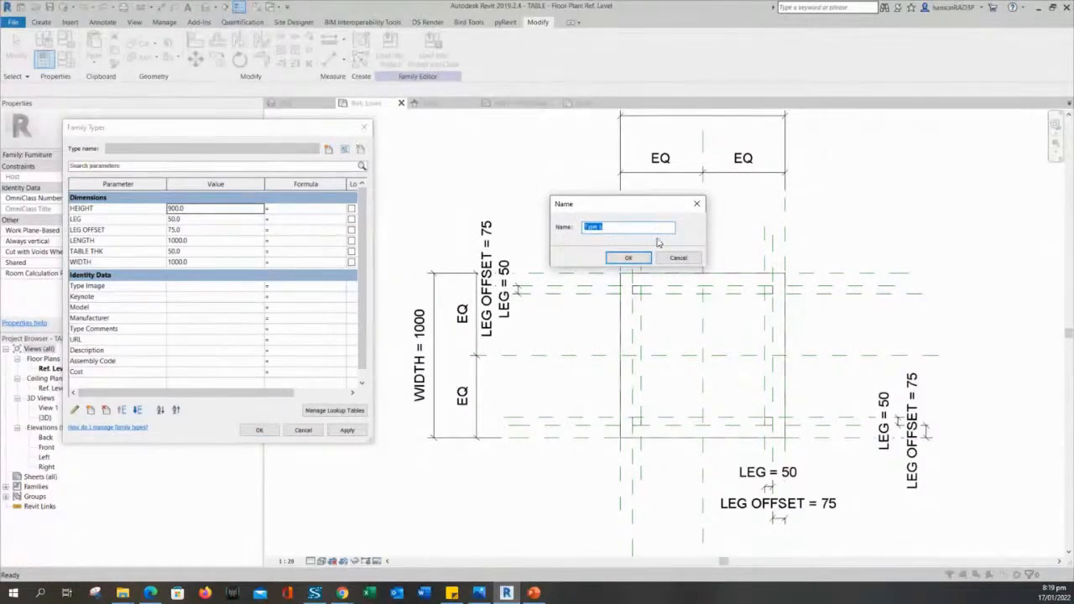
pyautogui.write('COFFEE TABLE')
pyautogui.press('Return')
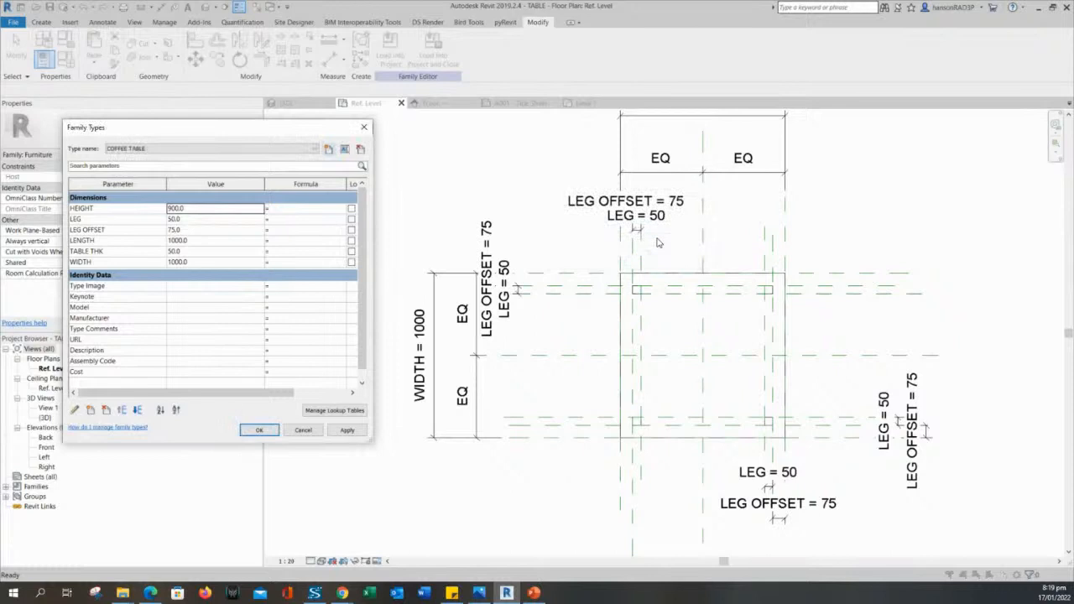
pyautogui.click(193, 211)
pyautogui.write('400')
pyautogui.click(188, 219)
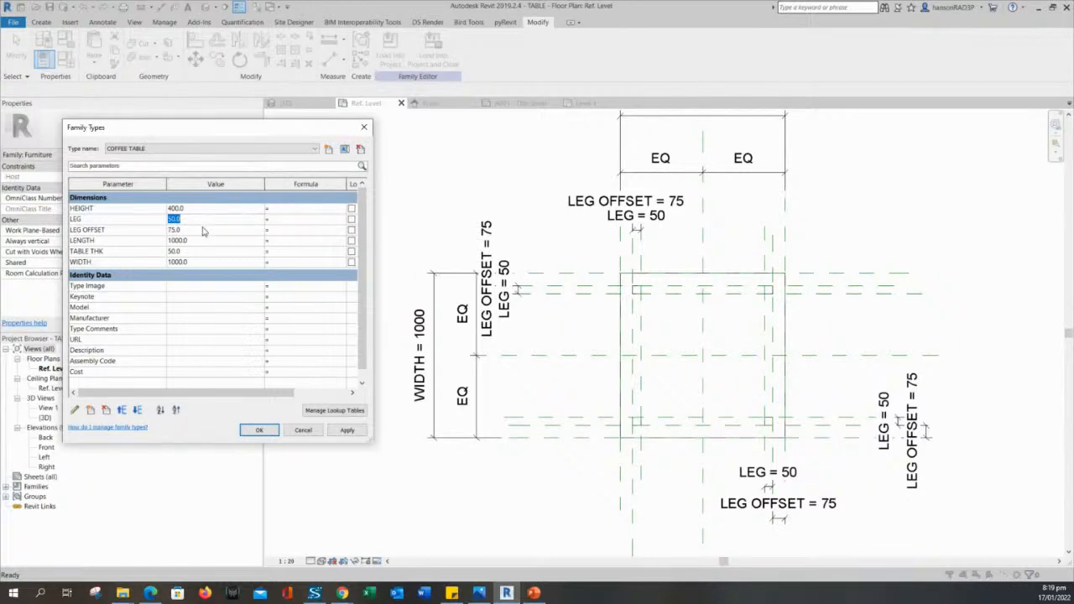
# Set the COFFEE TABLE WIDTH to 400 and apply it.
pyautogui.click(196, 241)
pyautogui.click(195, 263)
pyautogui.write('400')
pyautogui.click(348, 431)
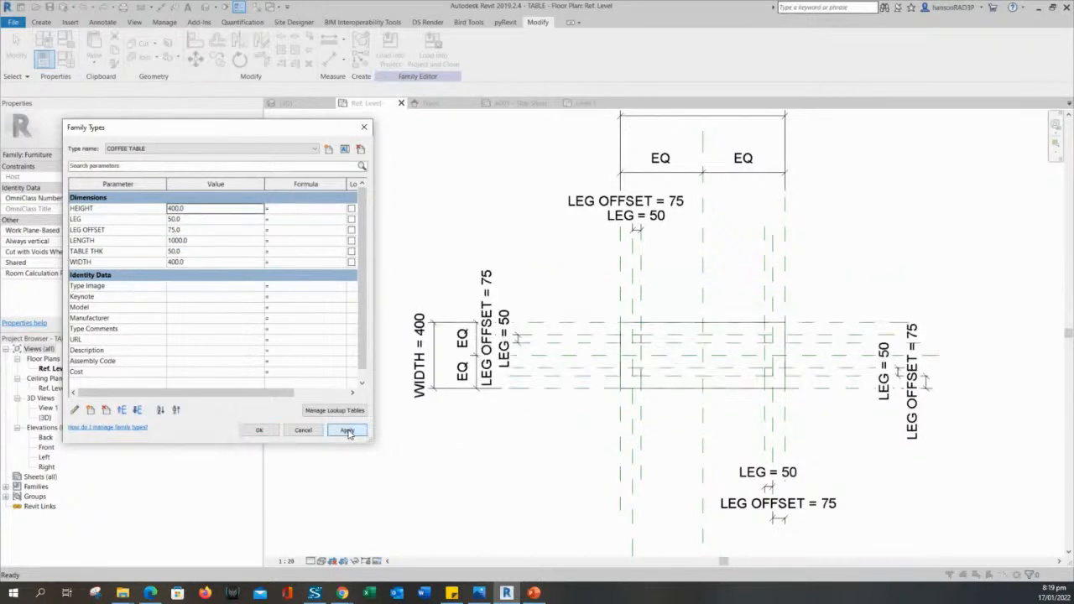
# Set LEG OFFSET to 50, apply, and close Family Types.
pyautogui.click(194, 252)
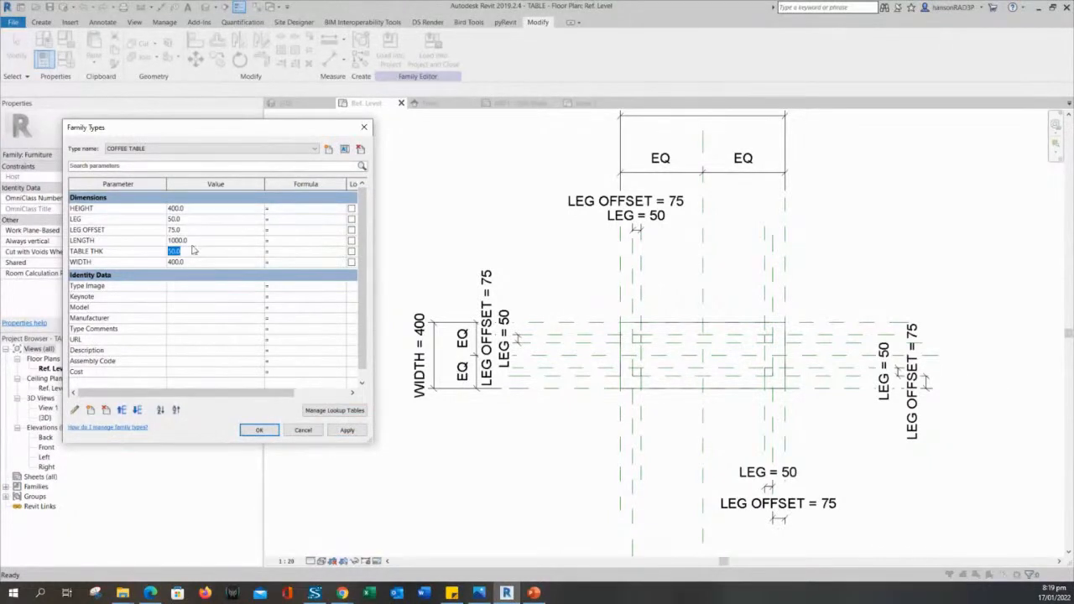
pyautogui.click(185, 219)
pyautogui.click(184, 220)
pyautogui.click(185, 229)
pyautogui.click(134, 233)
pyautogui.write('50')
pyautogui.click(347, 430)
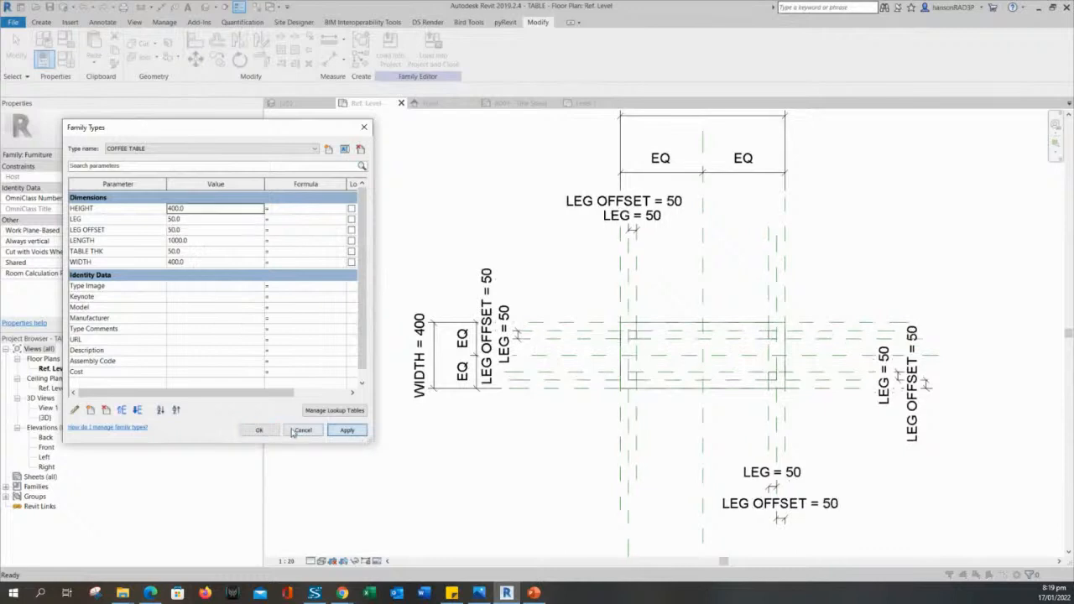
pyautogui.click(259, 430)
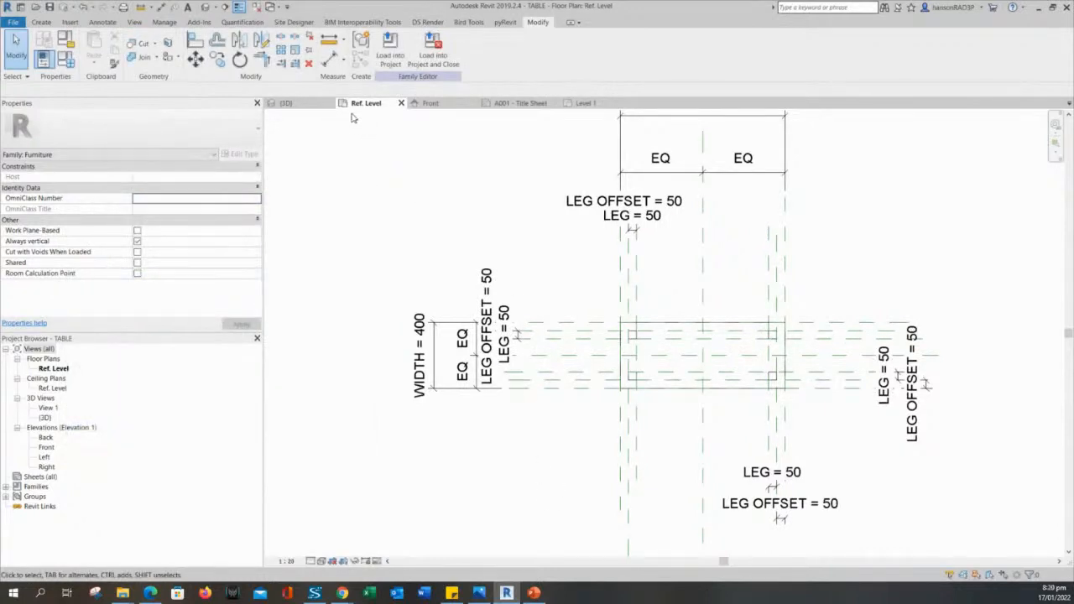
# Switch to the default 3D view and frame the table.
pyautogui.click(209, 7)
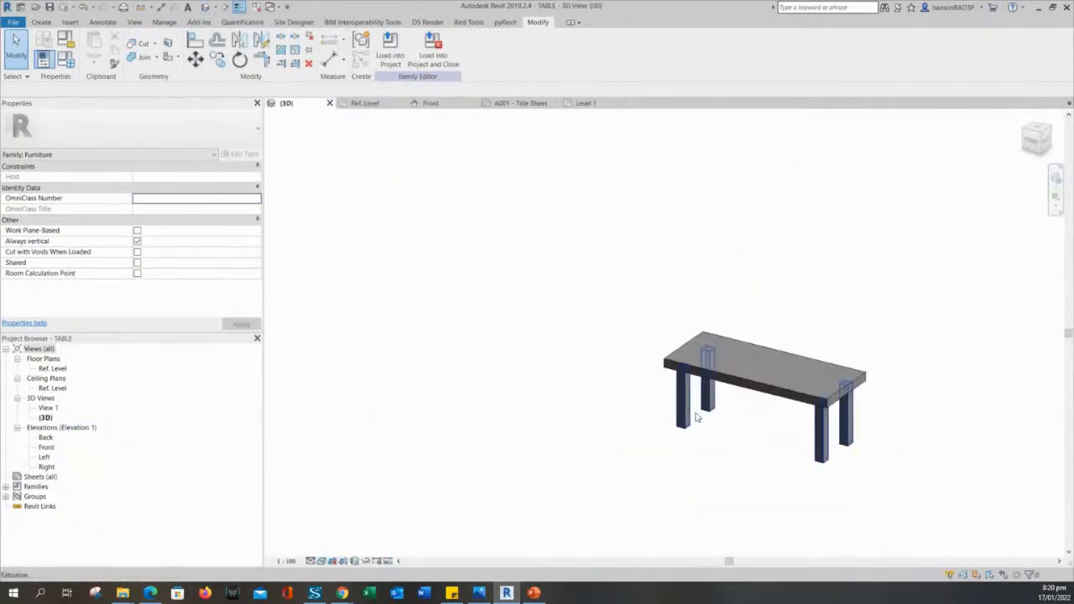
pyautogui.moveTo(708, 419); pyautogui.dragTo(682, 398, button='middle')
pyautogui.scroll(1, 734, 397)
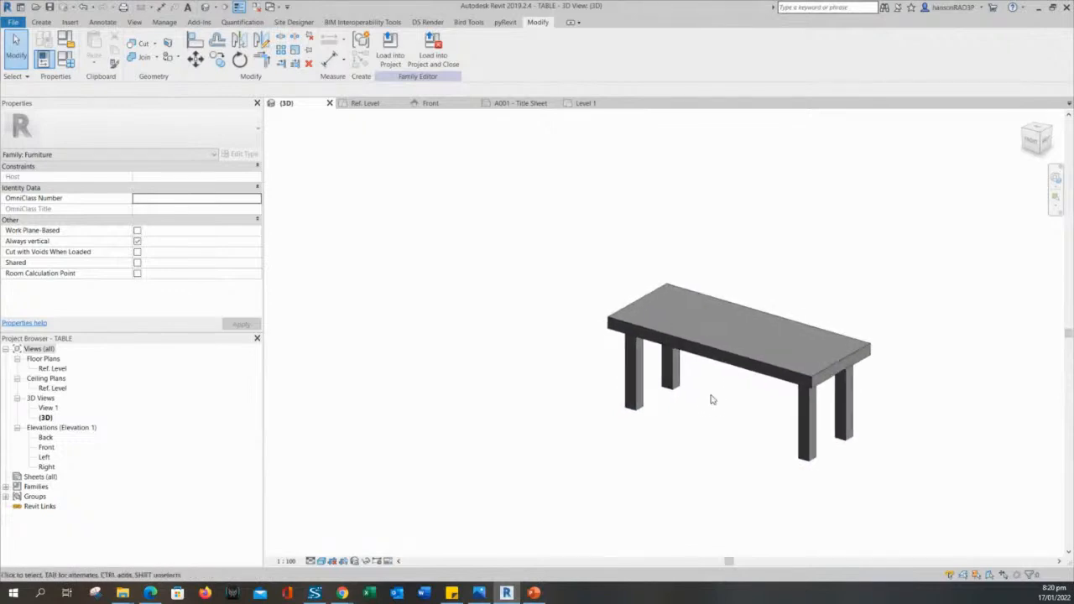
pyautogui.scroll(2, 711, 399)
pyautogui.click(743, 258)
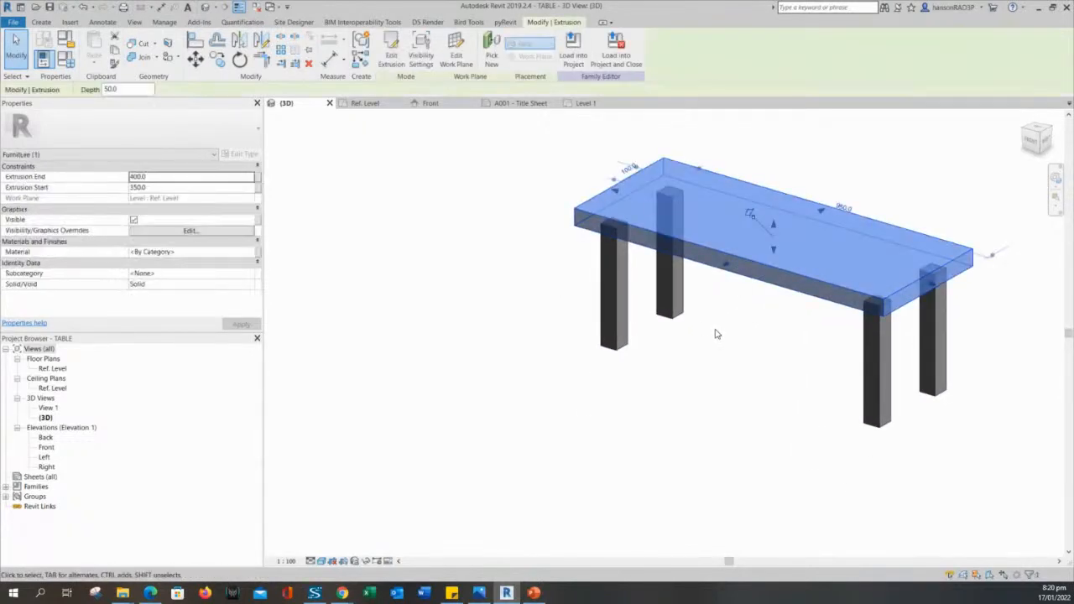
pyautogui.click(441, 257)
# Set the COFFEE TABLE's TABLE THK to 20, apply, and confirm with OK.
pyautogui.click(66, 59)
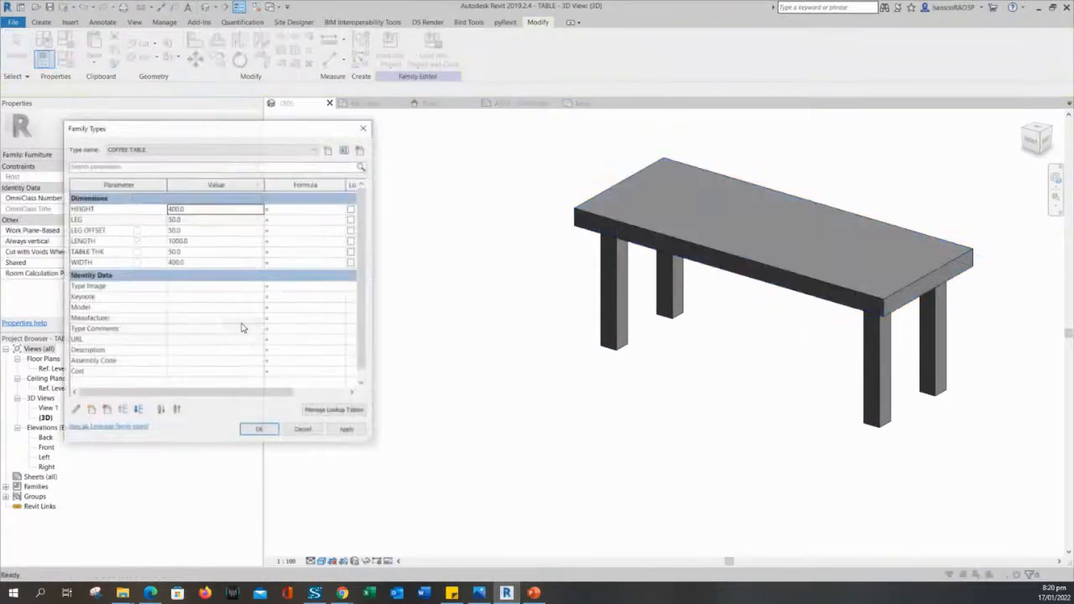
pyautogui.click(190, 252)
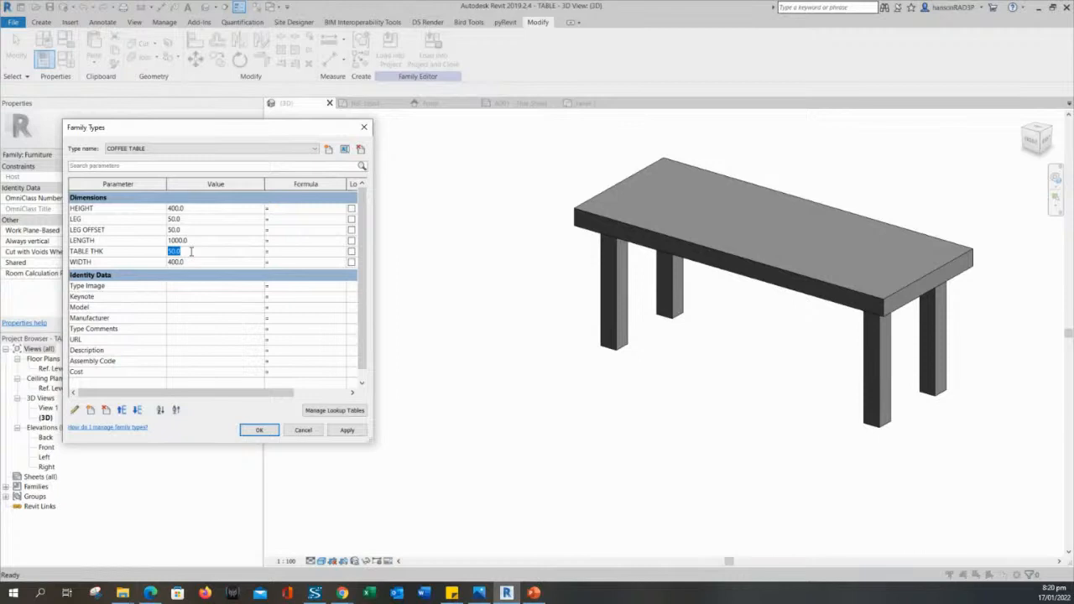
pyautogui.write('3')
pyautogui.click(348, 433)
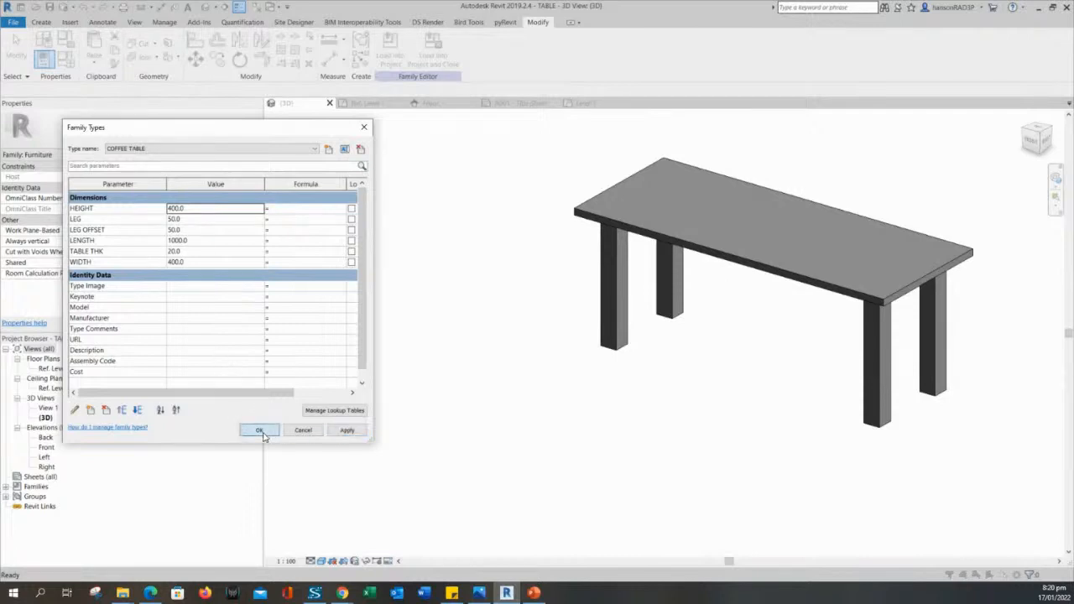
pyautogui.click(191, 210)
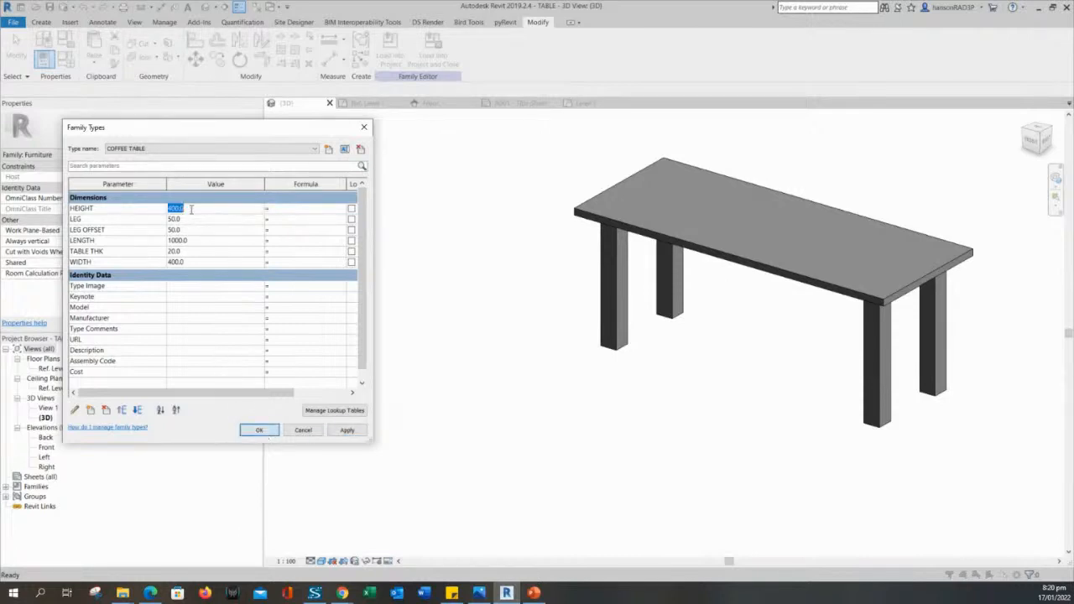
pyautogui.click(204, 210)
pyautogui.click(258, 429)
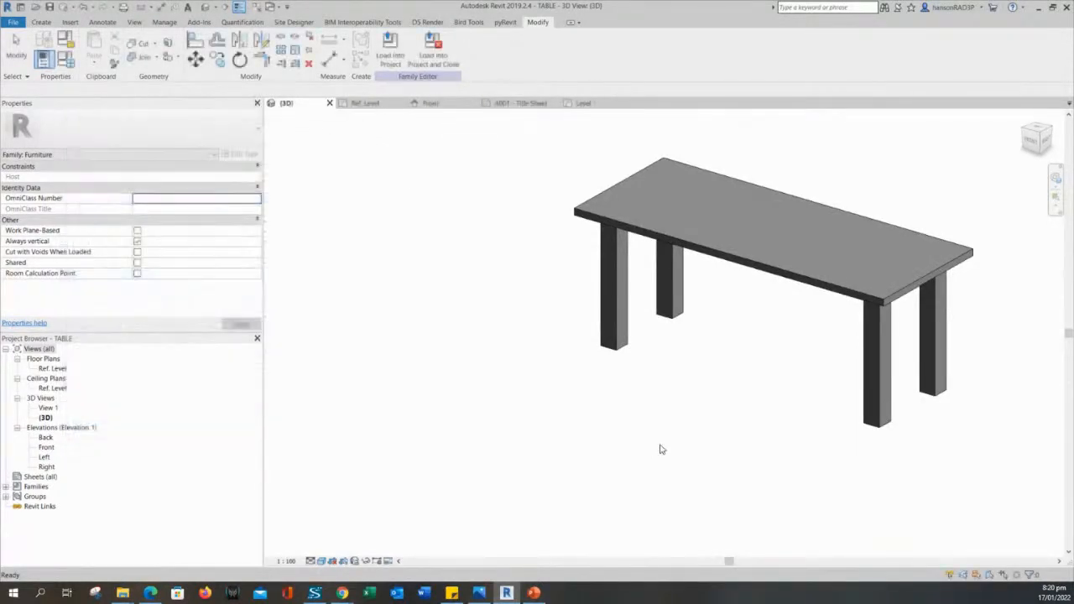
pyautogui.moveTo(645, 440); pyautogui.dragTo(616, 439, button='middle')
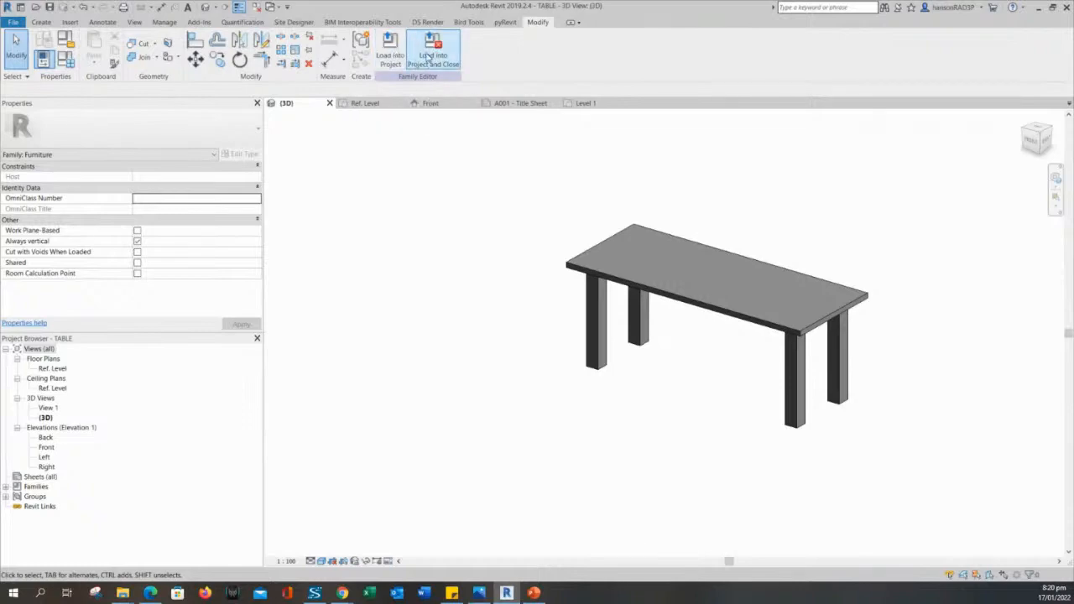
# Load TABLE into the project and place a rotated coffee table near the Kitchen & Dining top wall.
pyautogui.click(389, 51)
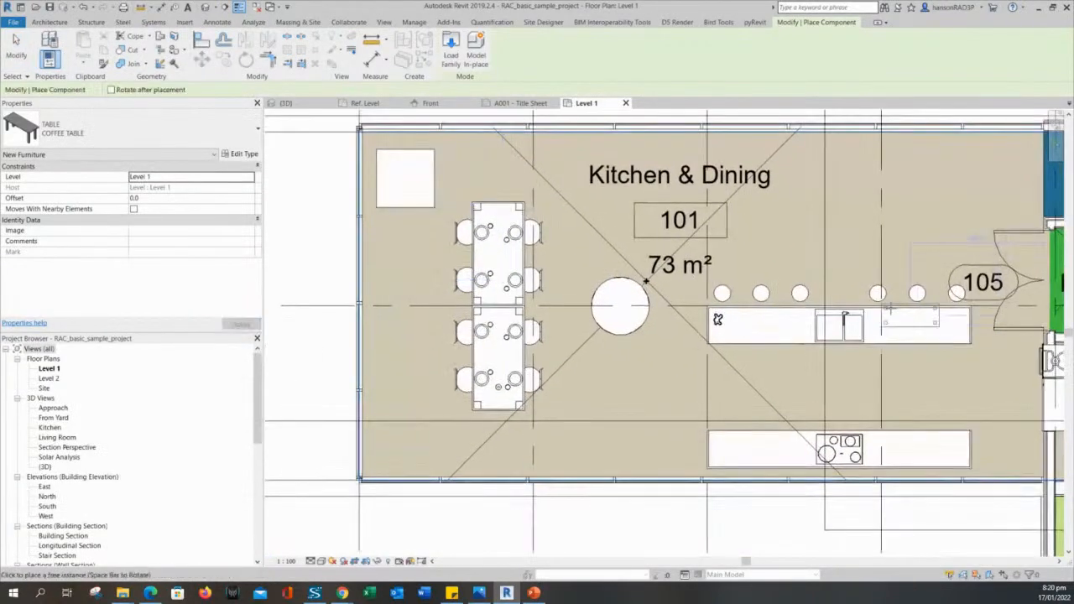
pyautogui.scroll(-1, 915, 311)
pyautogui.moveTo(915, 312); pyautogui.dragTo(676, 261, button='middle')
pyautogui.scroll(3, 595, 297)
pyautogui.moveTo(617, 207); pyautogui.dragTo(491, 488, button='middle')
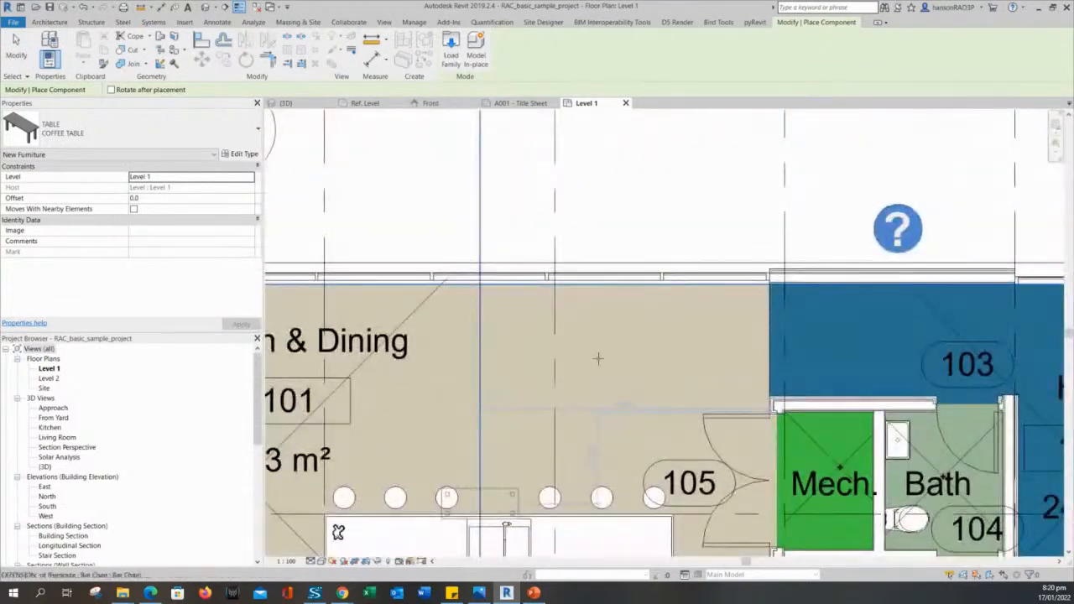
pyautogui.press('space')
pyautogui.click(599, 349)
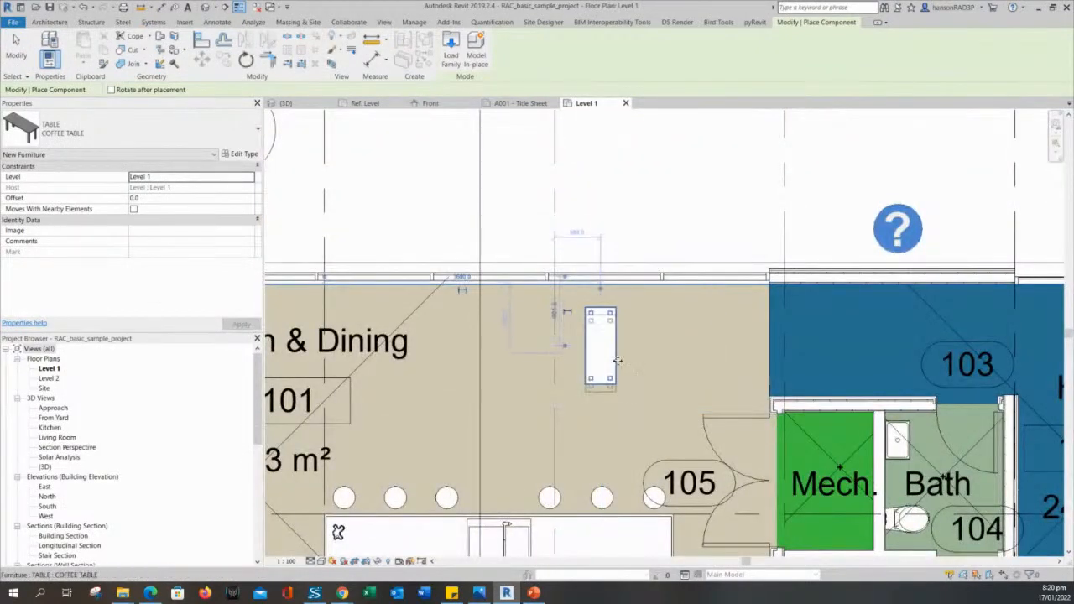
pyautogui.press('Escape')
pyautogui.press('Escape')
# Confirm the placed table is the COFFEE TABLE type in the Type Selector.
pyautogui.click(617, 349)
pyautogui.press('Escape')
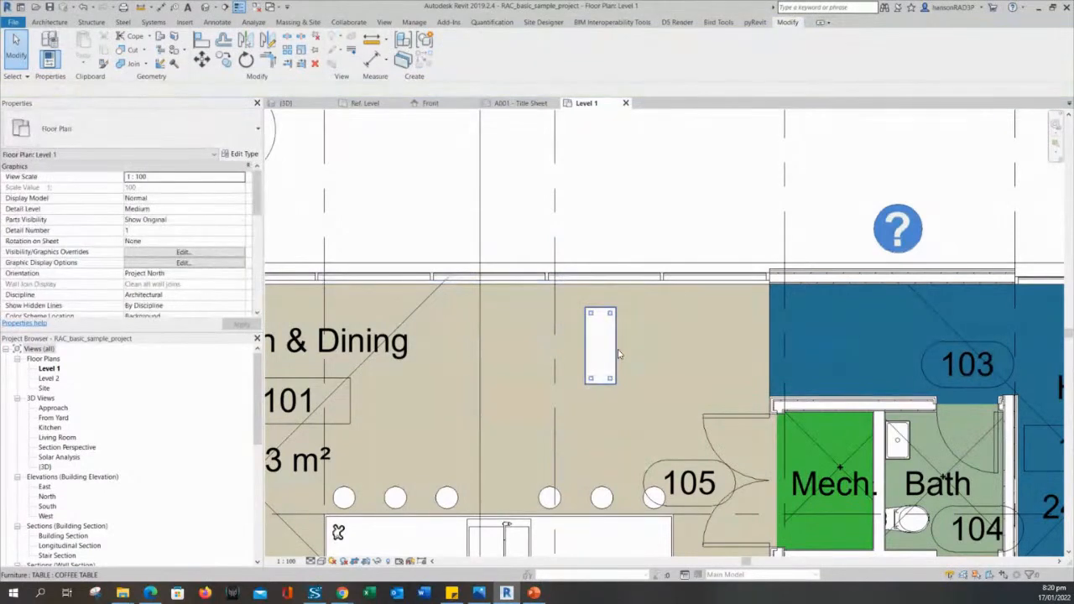
pyautogui.click(618, 352)
pyautogui.click(180, 140)
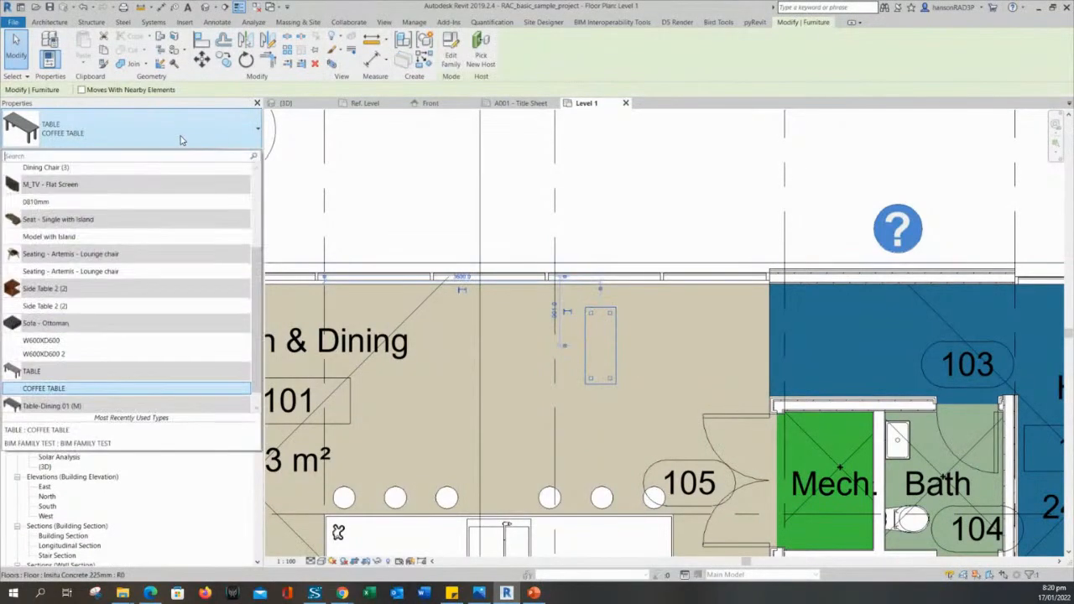
pyautogui.click(80, 394)
pyautogui.press('Escape')
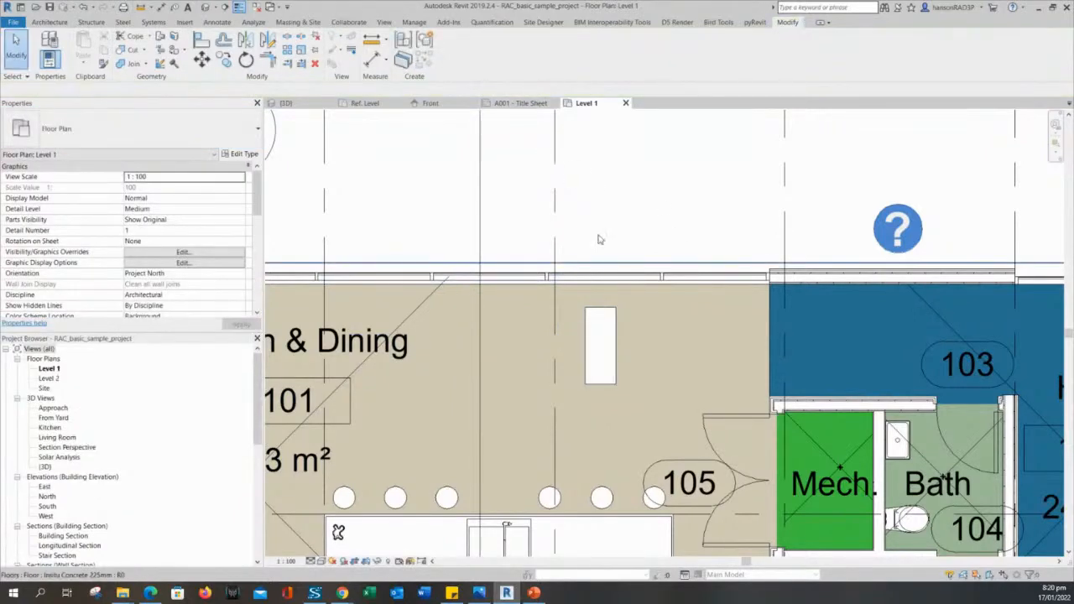
# Start placing another table of the same type, cancel it, and reselect the coffee table.
pyautogui.click(616, 331)
pyautogui.rightClick(620, 330)
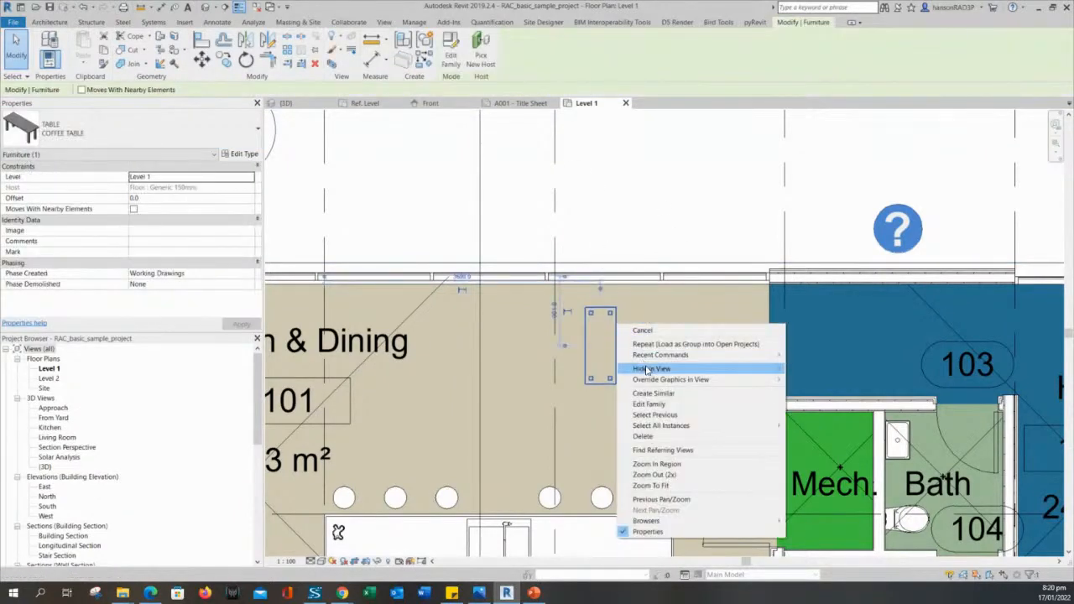
pyautogui.click(656, 394)
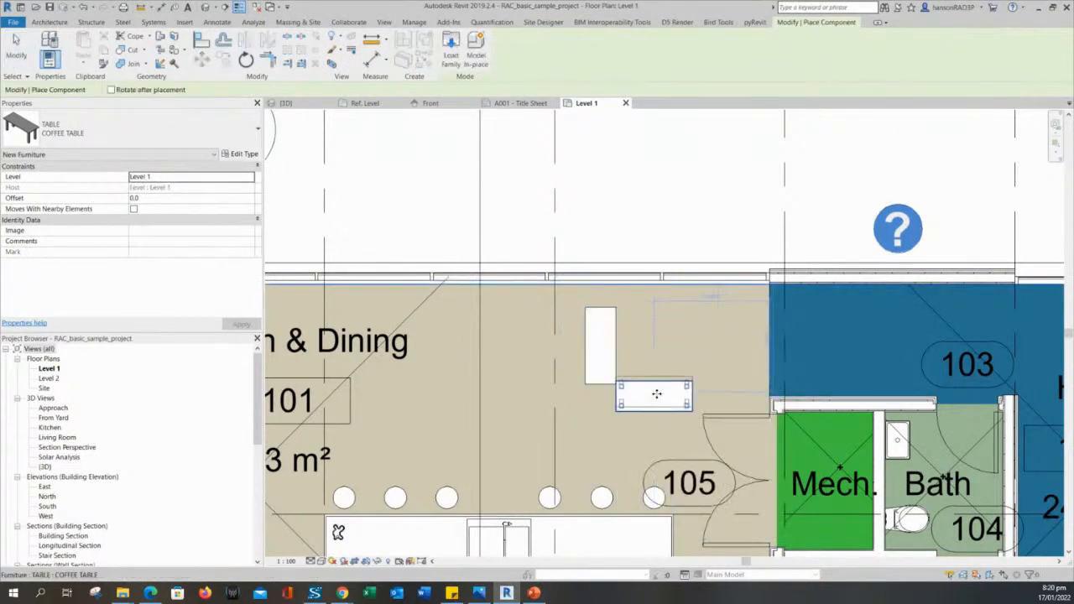
pyautogui.press('Escape')
pyautogui.click(611, 358)
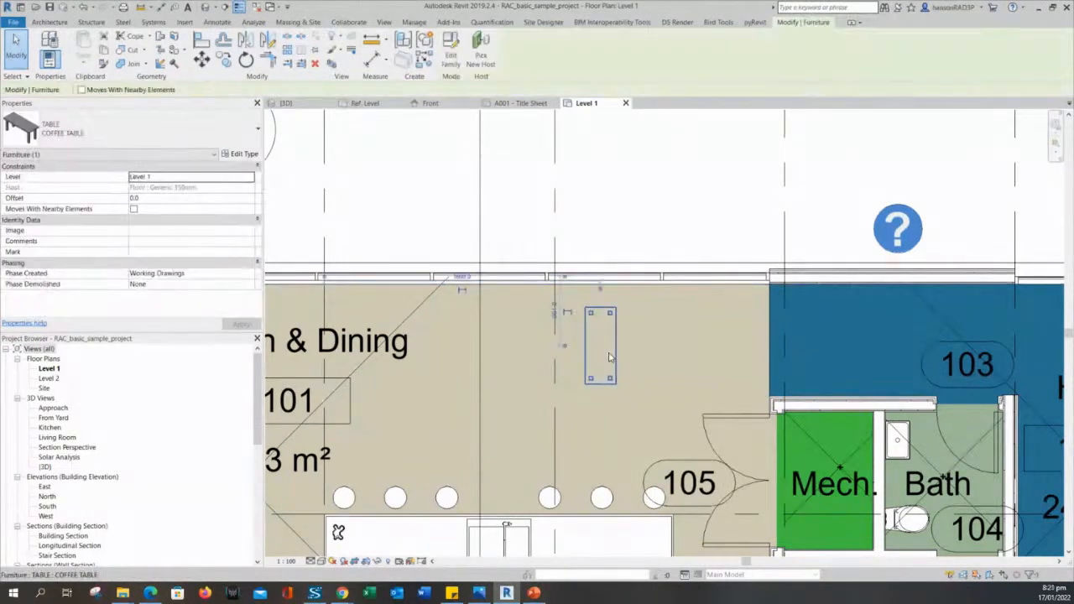
# Edit the placed table's TABLE family and orbit it in the {3D} view.
pyautogui.click(451, 50)
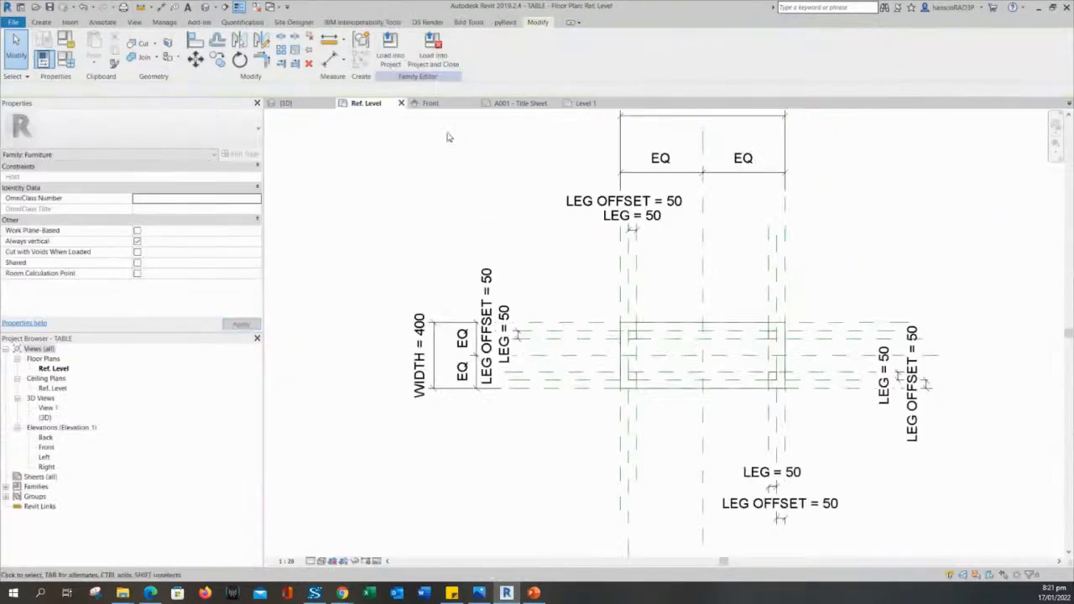
pyautogui.click(206, 7)
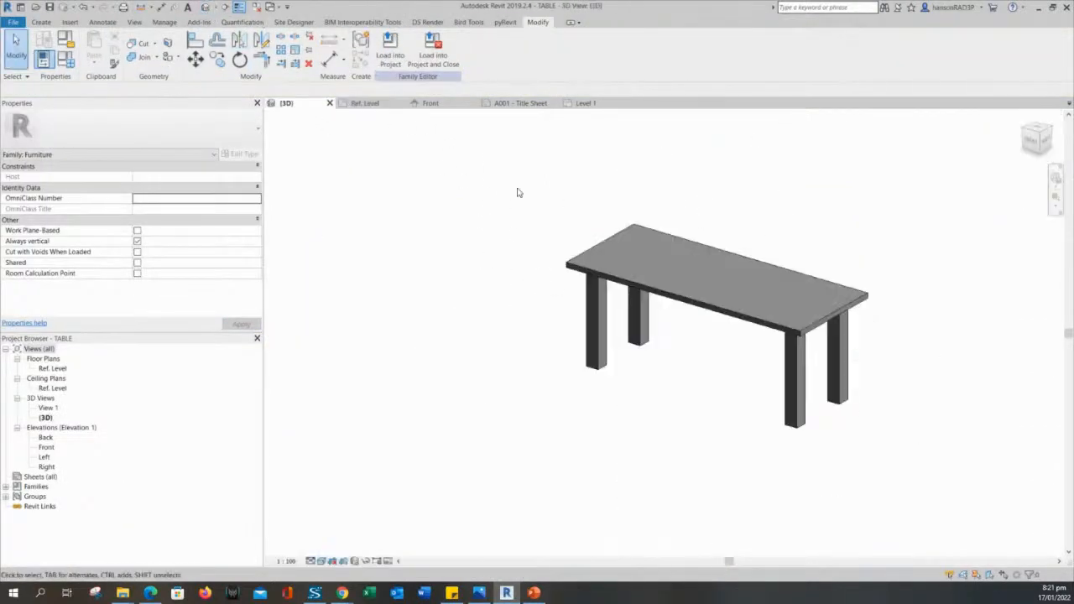
pyautogui.keyDown('shift'); pyautogui.moveTo(792, 453); pyautogui.dragTo(748, 441, button='middle'); pyautogui.keyUp('shift')
pyautogui.moveTo(683, 398); pyautogui.dragTo(720, 419, button='middle')
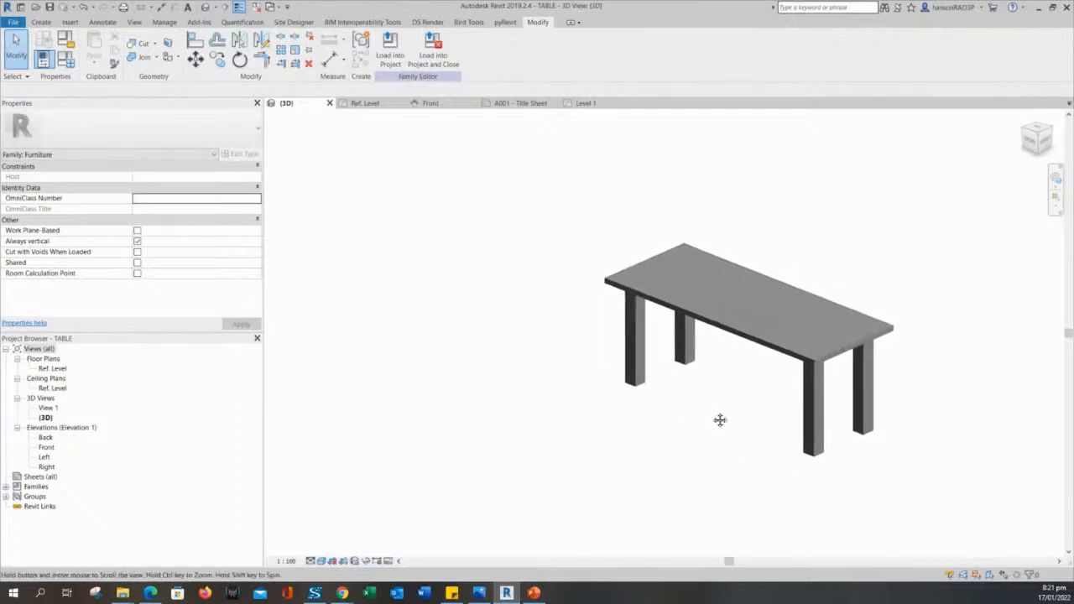
# In Family Types, create a new type named DINING TABLE.
pyautogui.click(65, 57)
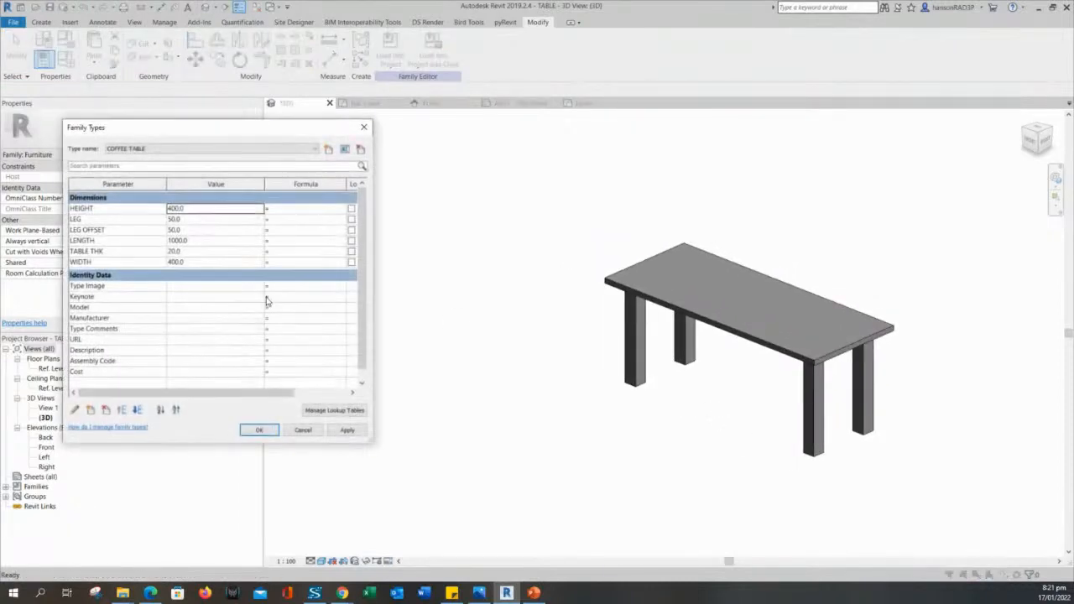
pyautogui.moveTo(216, 131)
pyautogui.mouseDown()
pyautogui.moveTo(245, 126)
pyautogui.moveTo(197, 123)
pyautogui.mouseUp()
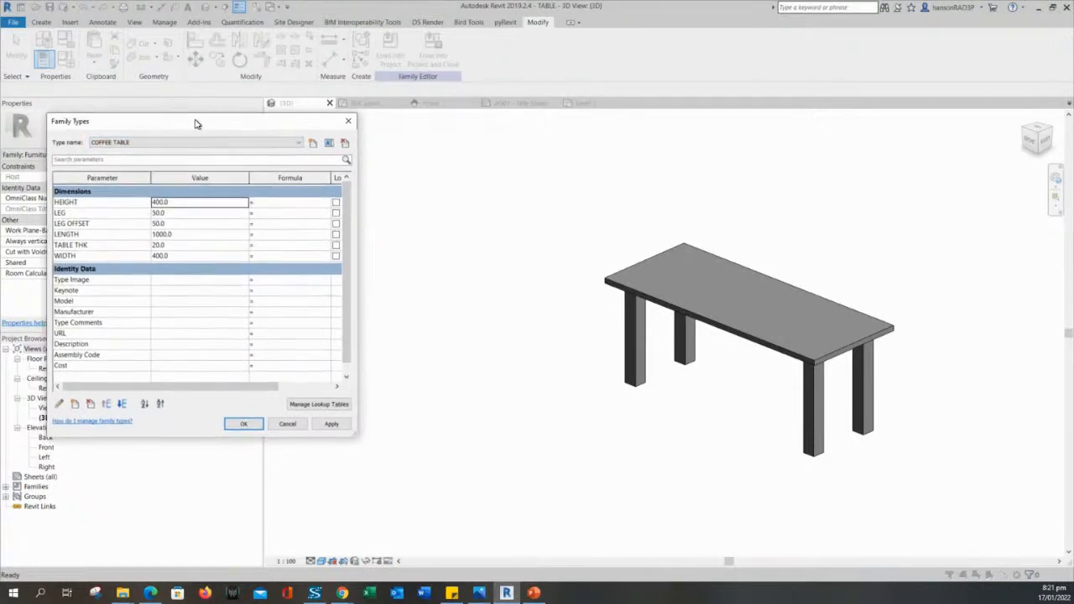
pyautogui.click(313, 144)
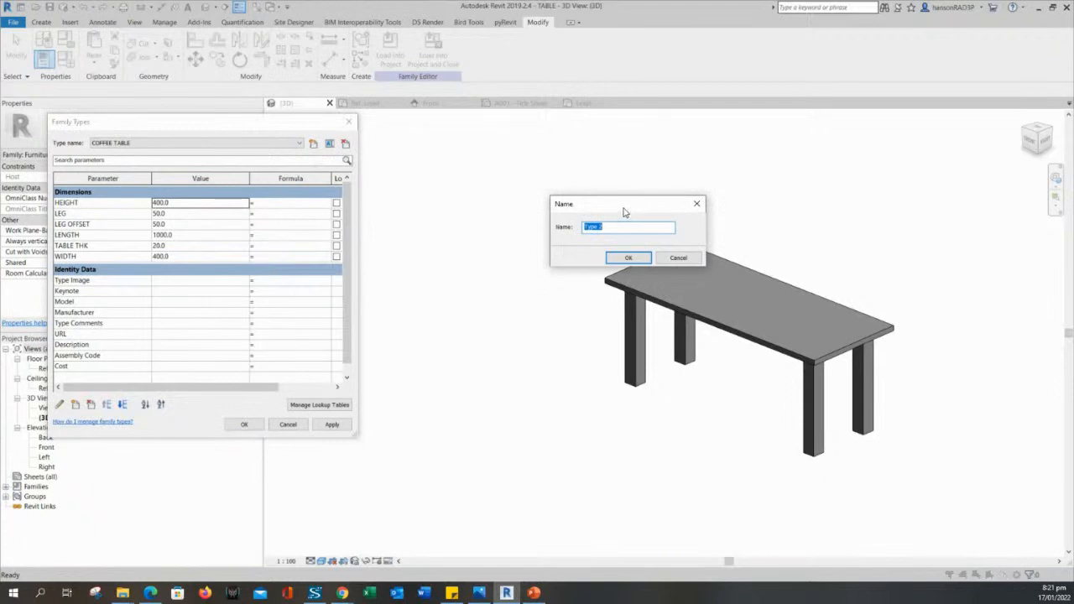
pyautogui.write('TA')
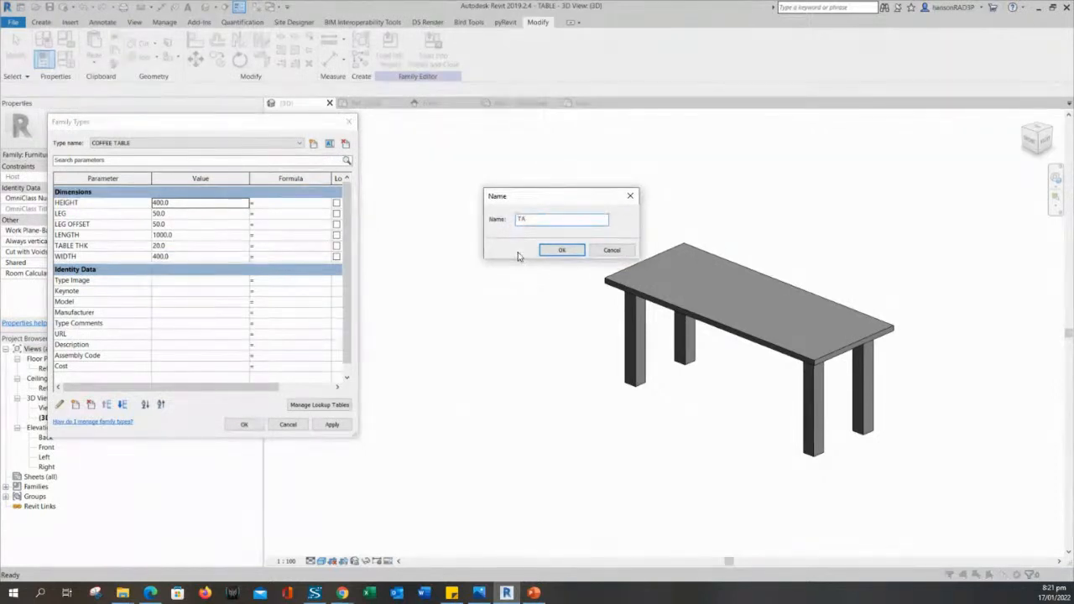
pyautogui.press('BackSpace')
pyautogui.press('BackSpace')
pyautogui.write('DI')
pyautogui.press('Return')
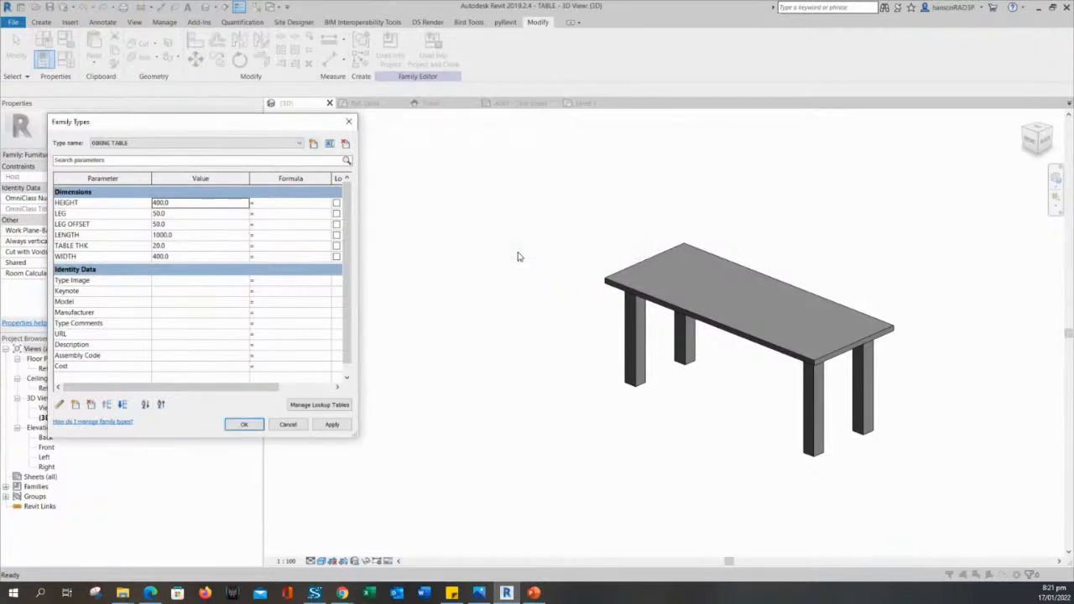
# Set DINING TABLE HEIGHT to 800 and WIDTH to 900, applying each.
pyautogui.doubleClick(168, 203)
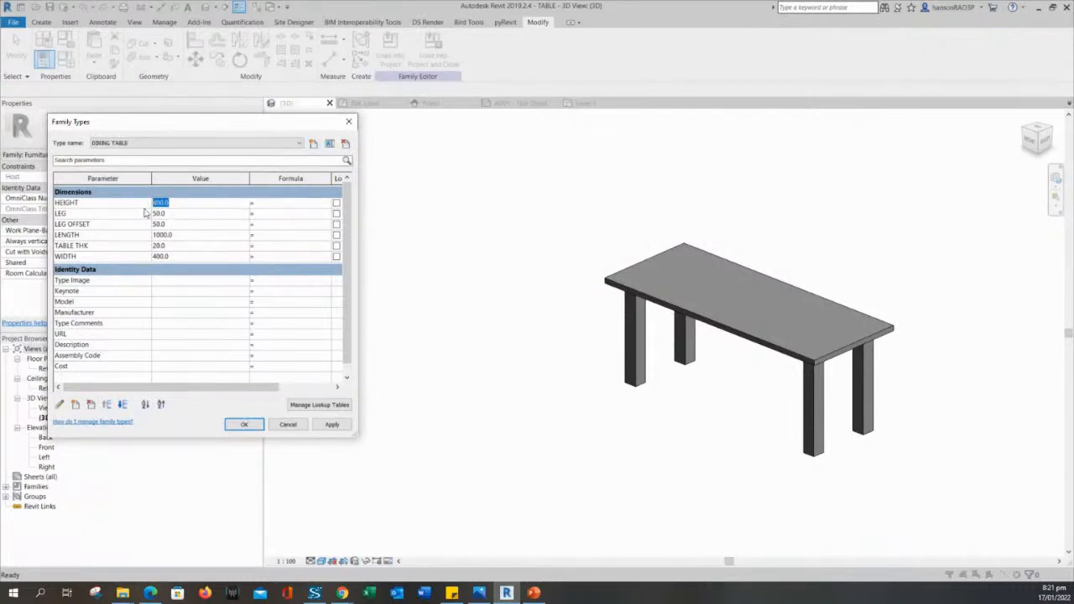
pyautogui.write('800')
pyautogui.doubleClick(176, 215)
pyautogui.click(332, 424)
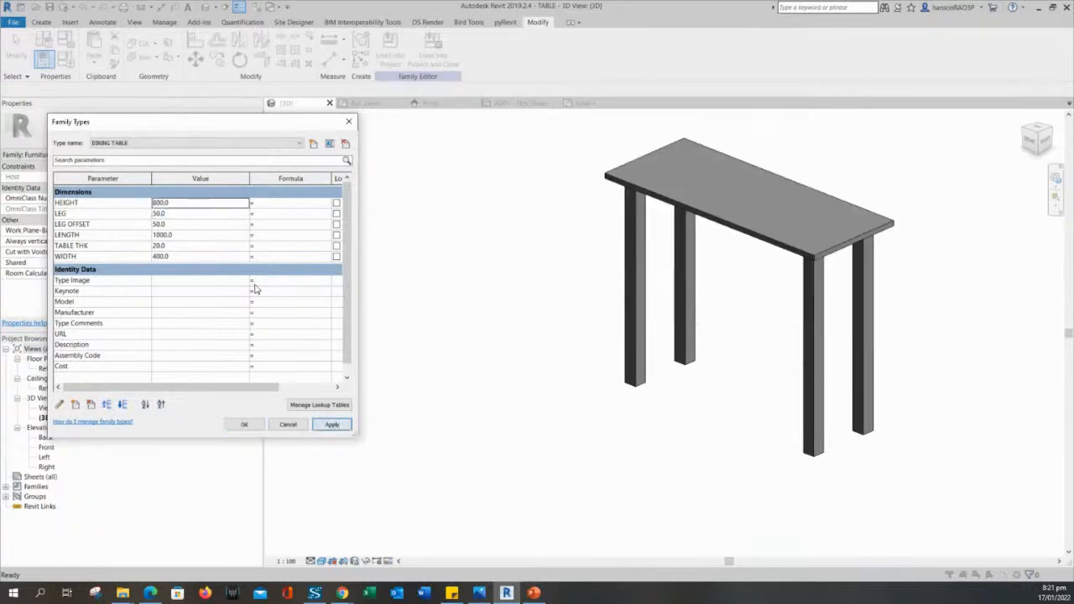
pyautogui.click(177, 215)
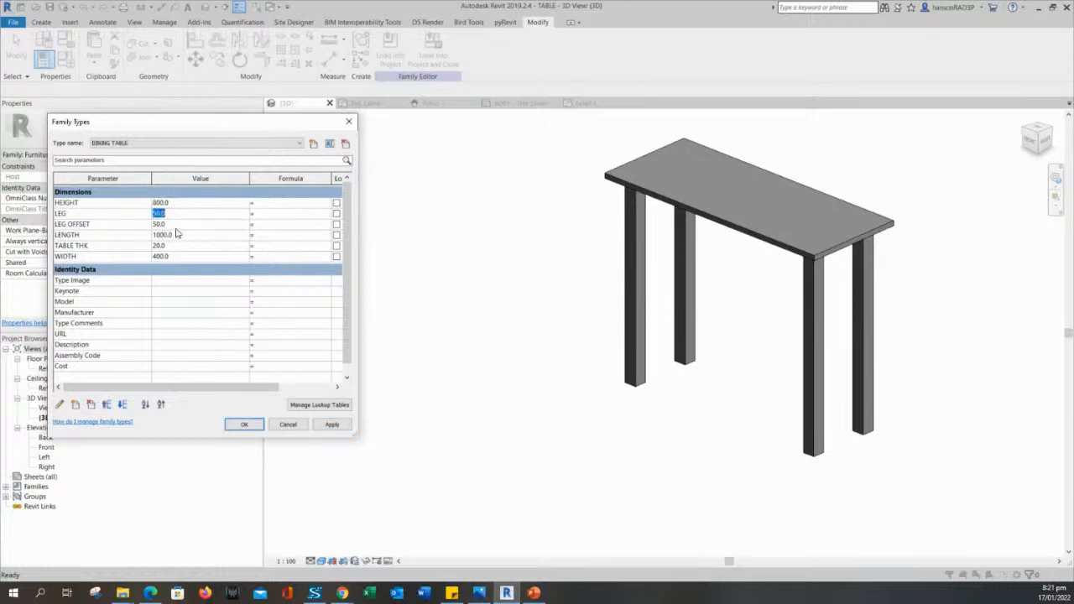
pyautogui.click(176, 245)
pyautogui.click(180, 257)
pyautogui.click(332, 425)
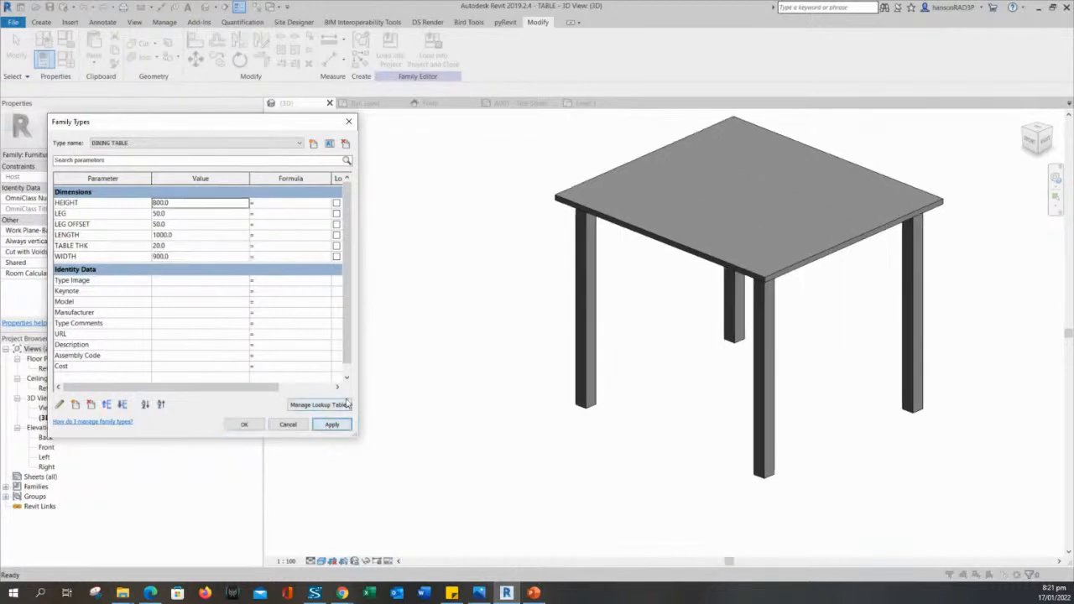
# Set LENGTH to 2000 and TABLE THK to 50, applying both.
pyautogui.click(183, 235)
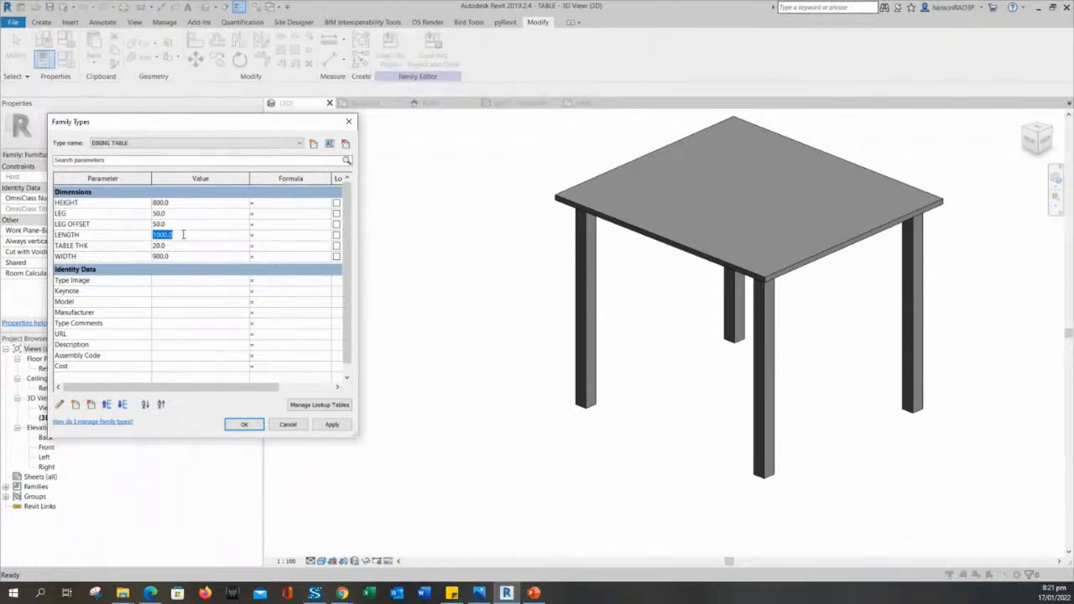
pyautogui.write('2000')
pyautogui.click(330, 426)
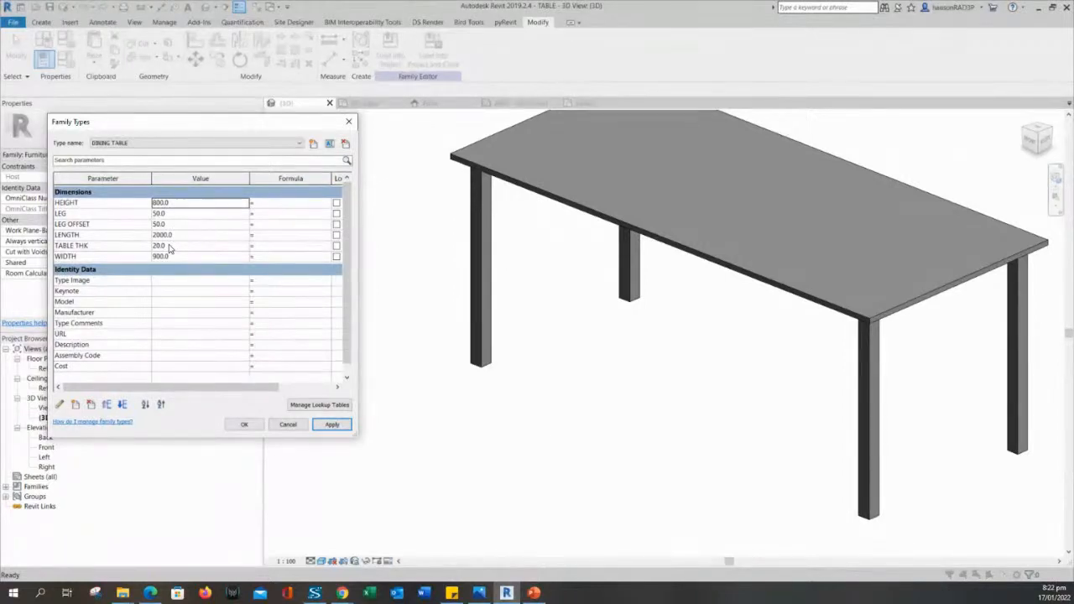
pyautogui.moveTo(170, 249); pyautogui.dragTo(129, 245)
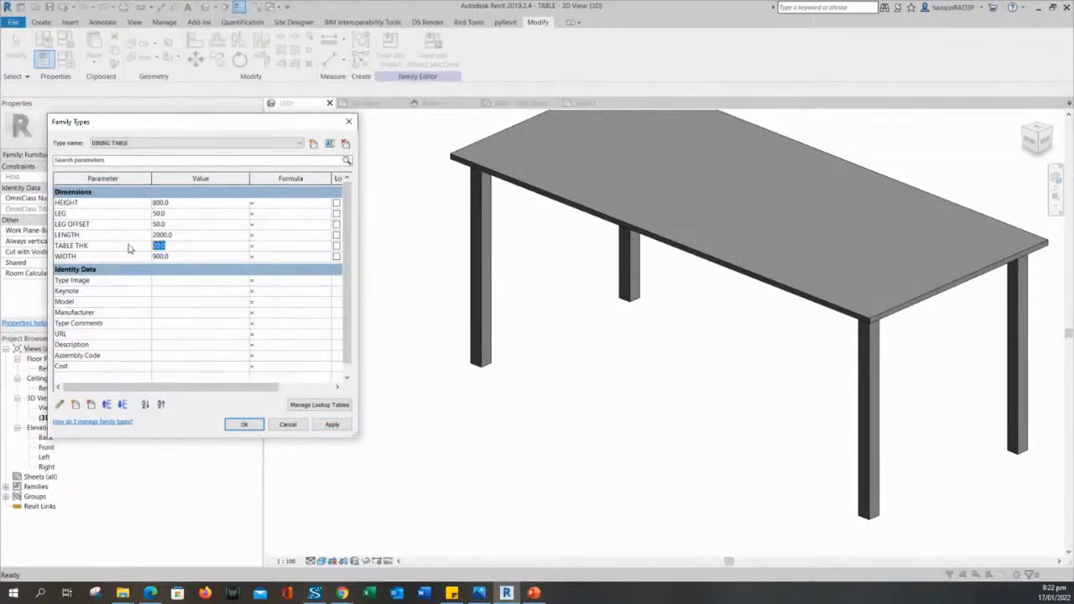
pyautogui.write('50')
pyautogui.click(329, 426)
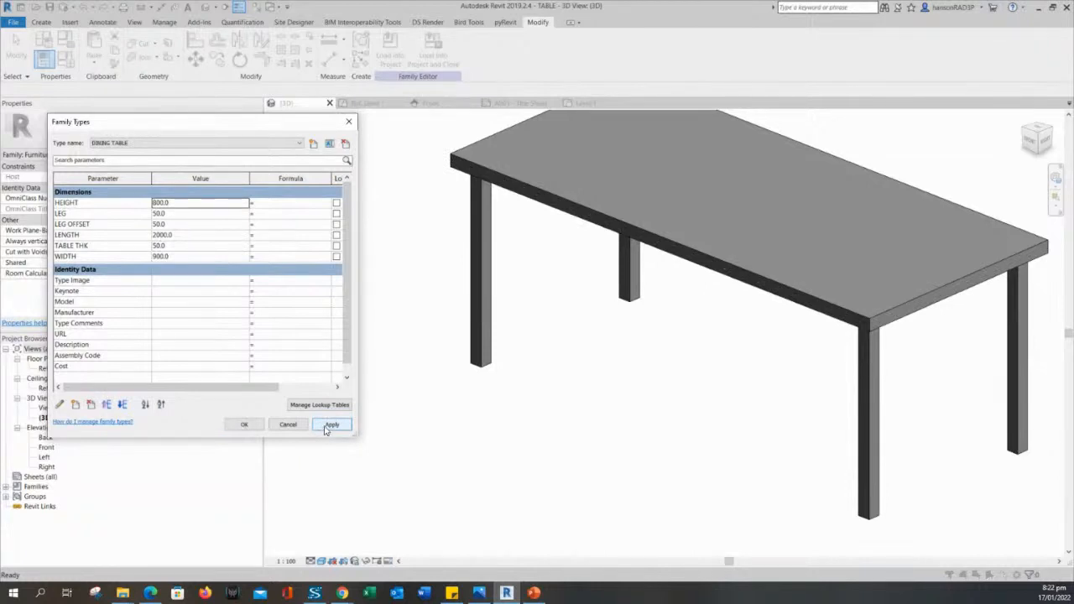
pyautogui.moveTo(356, 436)
pyautogui.mouseDown()
pyautogui.moveTo(424, 460)
pyautogui.moveTo(403, 467)
pyautogui.moveTo(343, 450)
pyautogui.mouseUp()
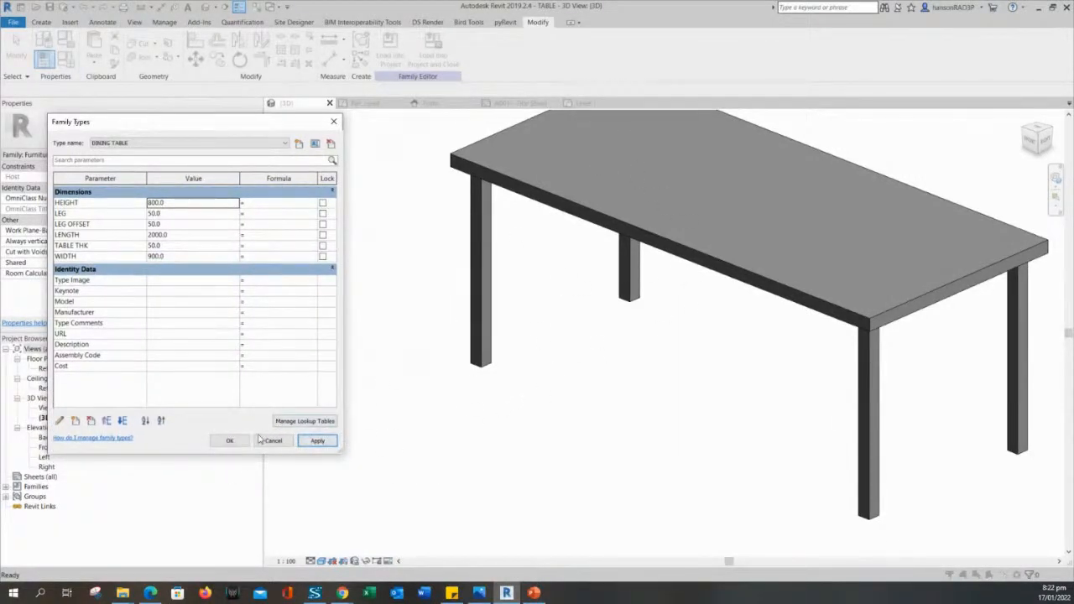
# Load TABLE into the project, overwriting the existing version and its parameter values.
pyautogui.click(229, 442)
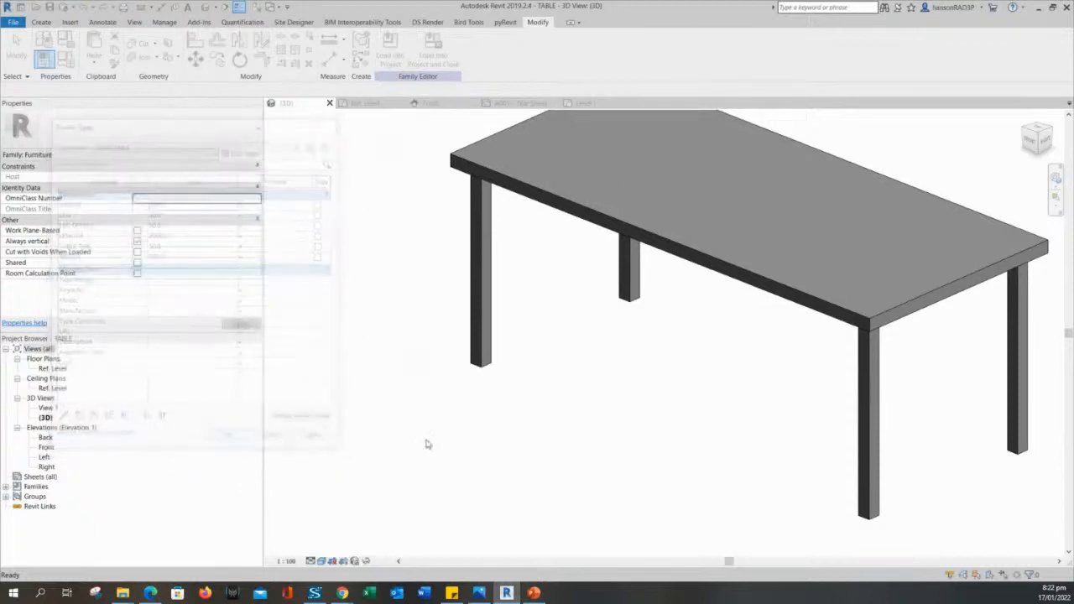
pyautogui.scroll(-3, 575, 408)
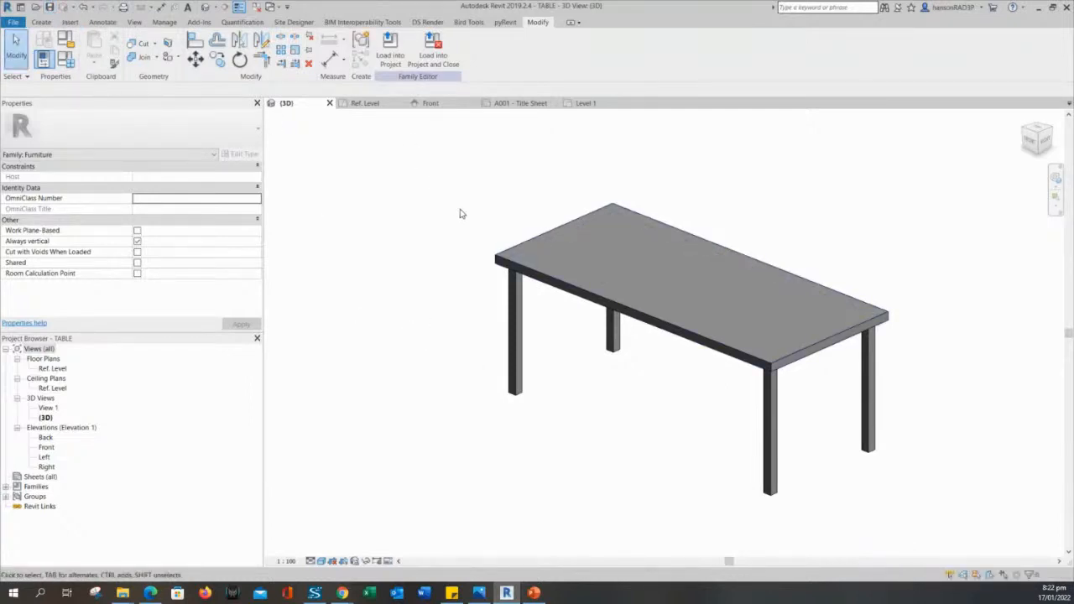
pyautogui.click(589, 258)
pyautogui.click(428, 198)
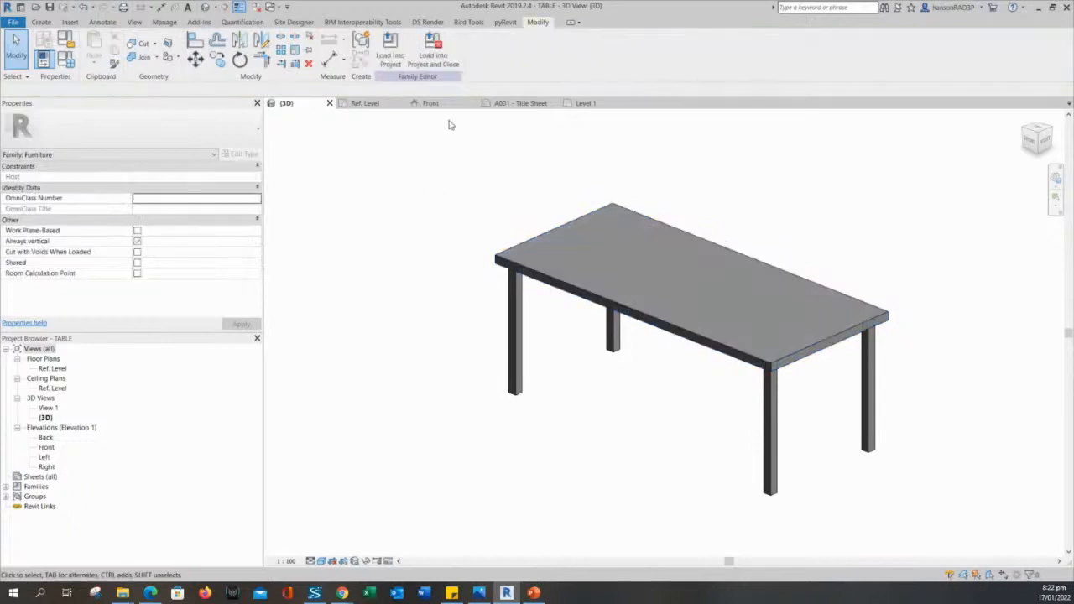
pyautogui.click(390, 49)
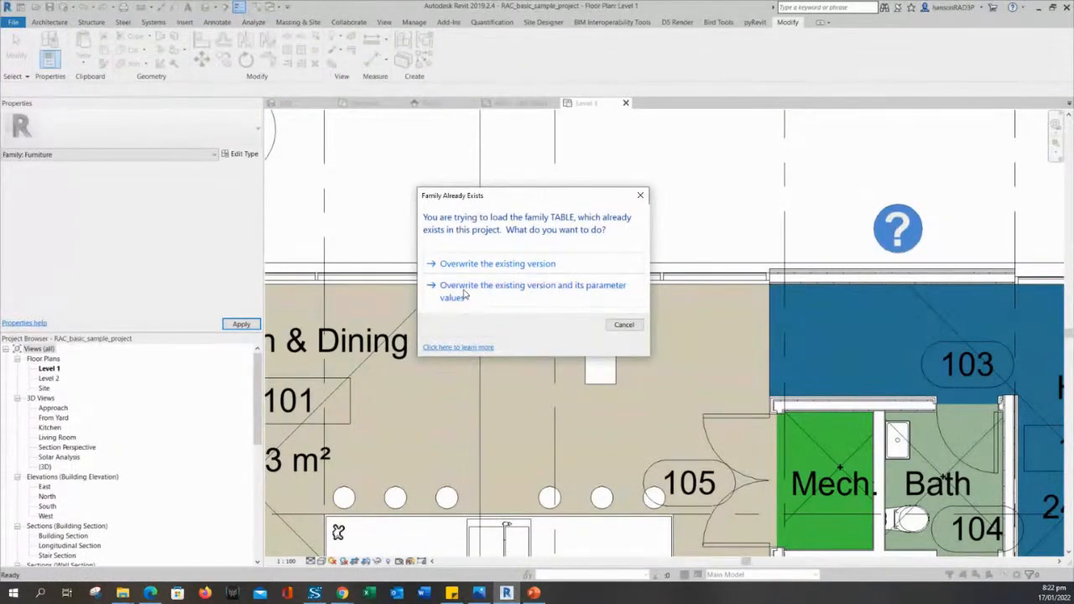
pyautogui.click(464, 289)
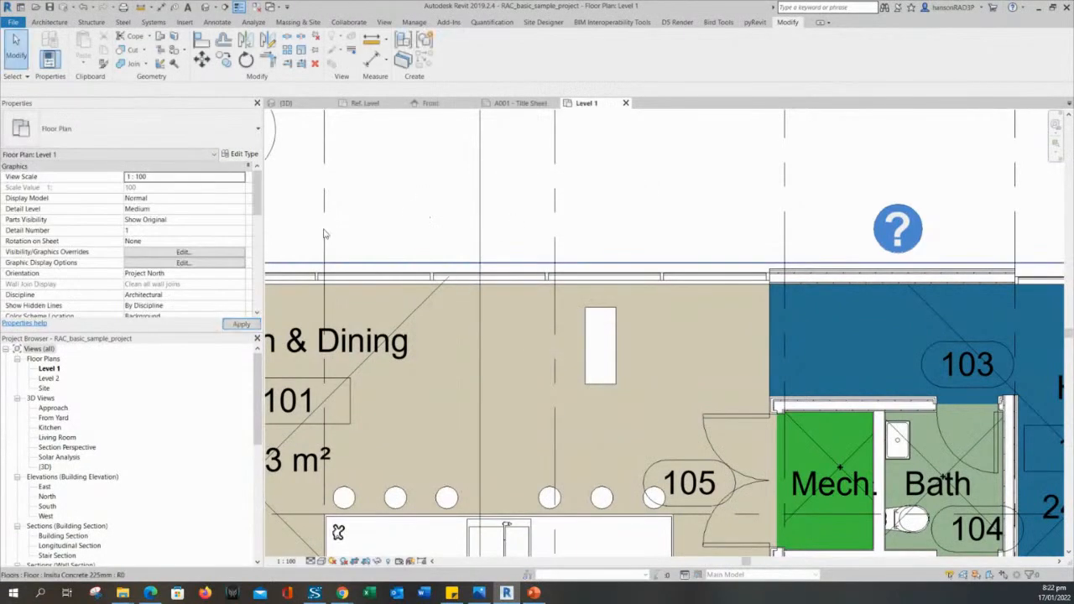
pyautogui.moveTo(379, 229); pyautogui.dragTo(435, 183, button='middle')
# Select the coffee table and check its type list without changing it.
pyautogui.click(648, 324)
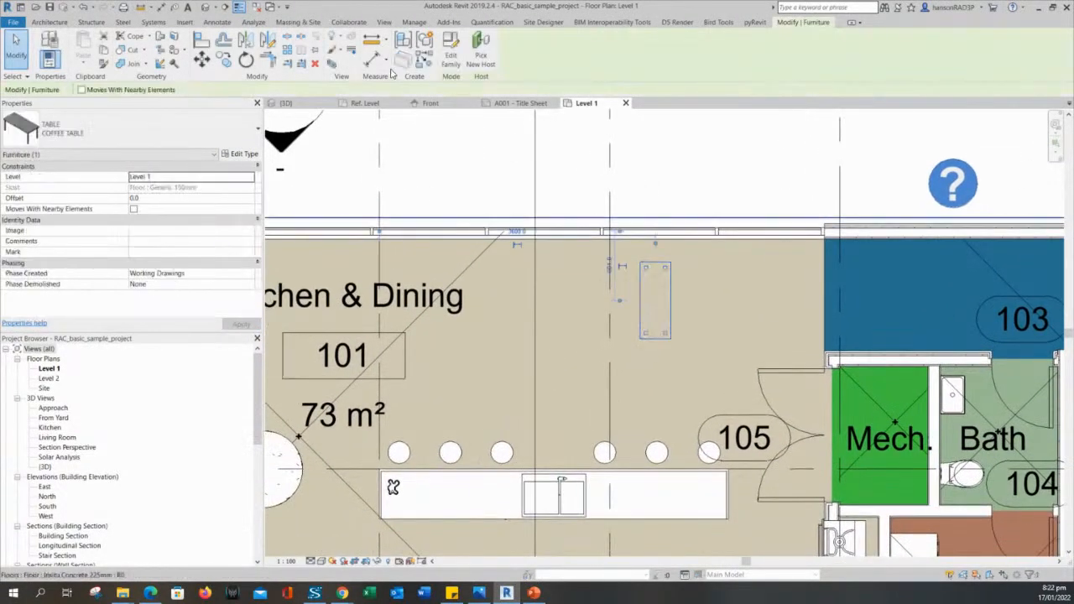
pyautogui.press('Escape')
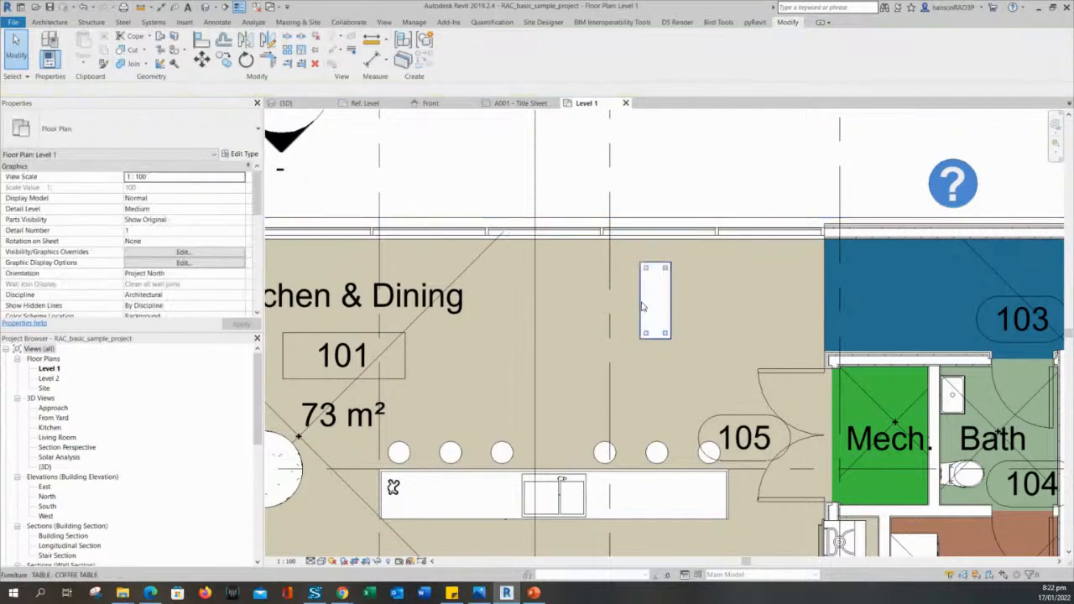
pyautogui.click(650, 318)
pyautogui.press('Escape')
pyautogui.click(648, 339)
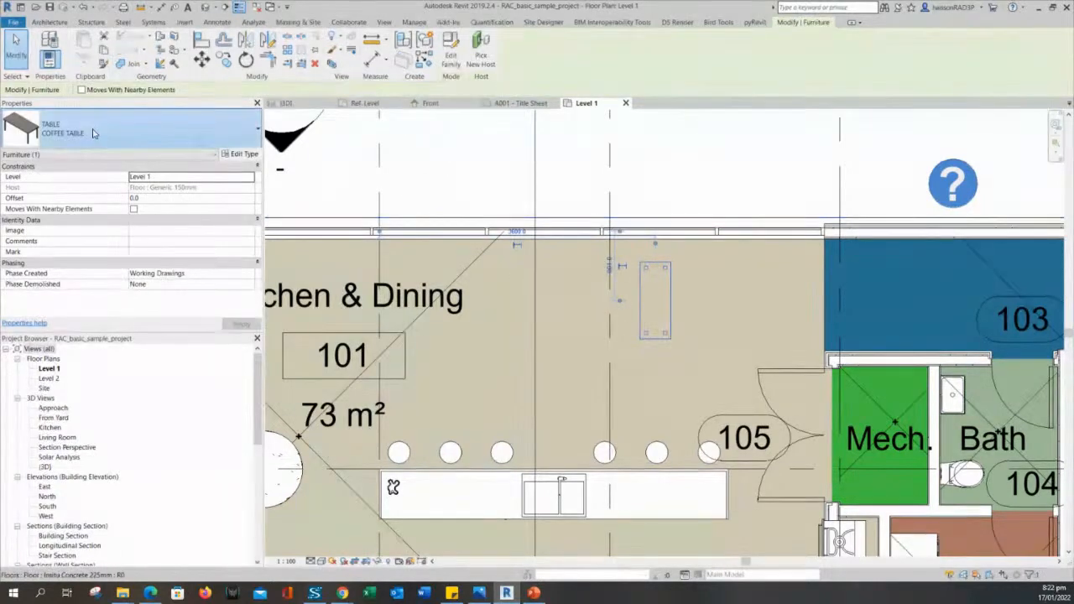
pyautogui.click(48, 146)
pyautogui.scroll(-1, 113, 373)
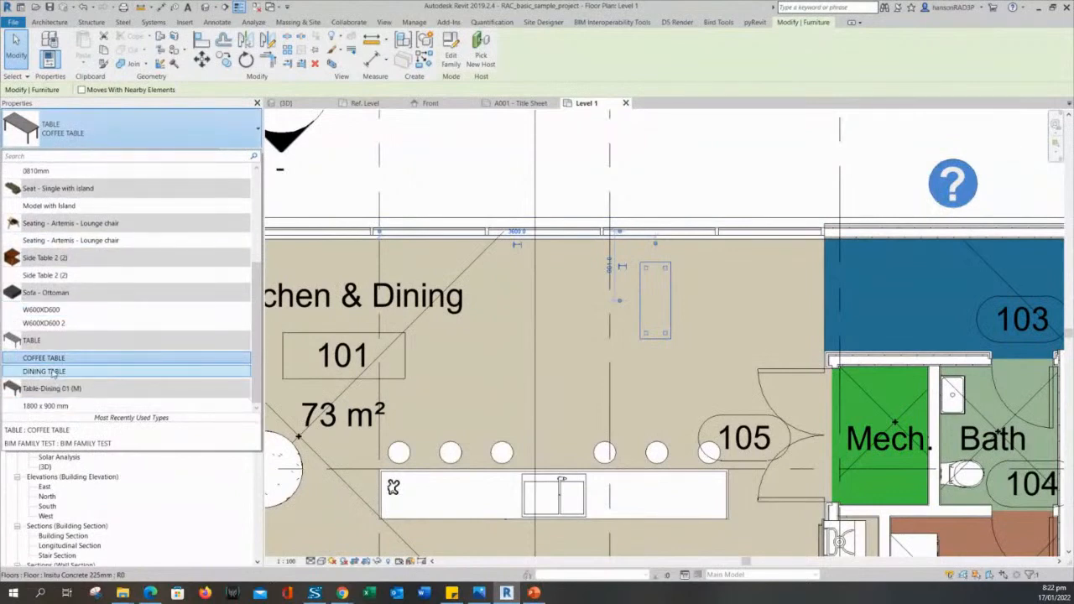
pyautogui.press('Escape')
pyautogui.press('Escape')
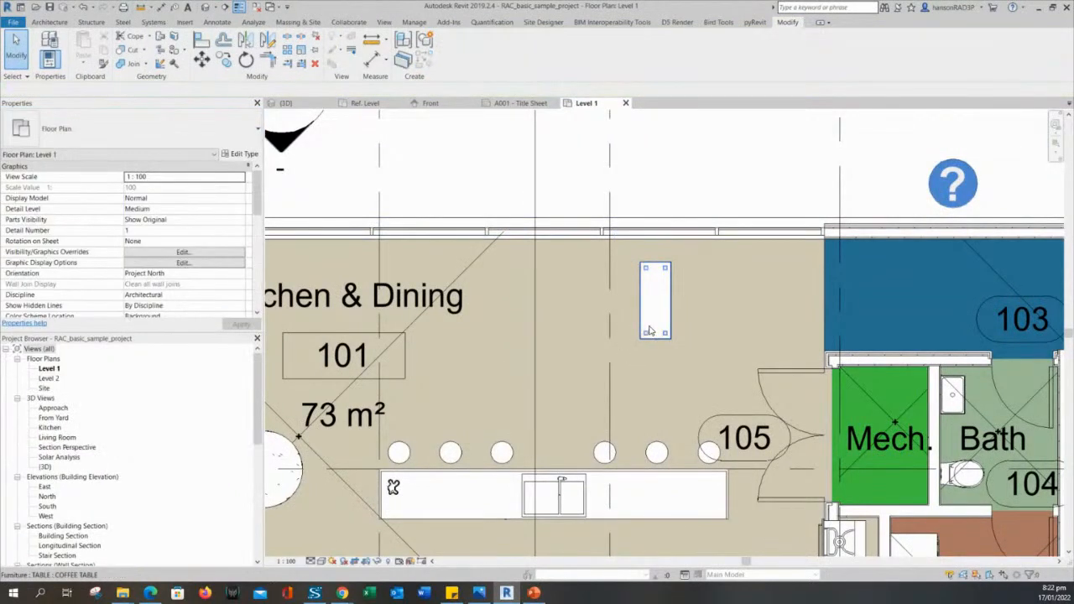
# Copy the coffee table to its right and switch the copy to DINING TABLE.
pyautogui.click(649, 331)
pyautogui.press('m')
pyautogui.press('v')
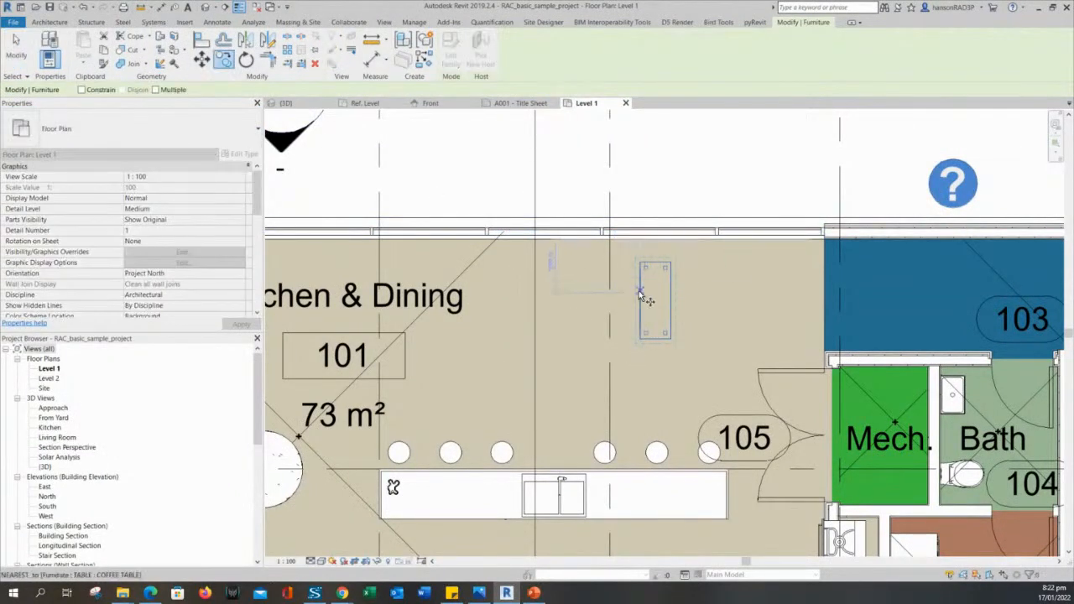
pyautogui.click(640, 292)
pyautogui.click(702, 292)
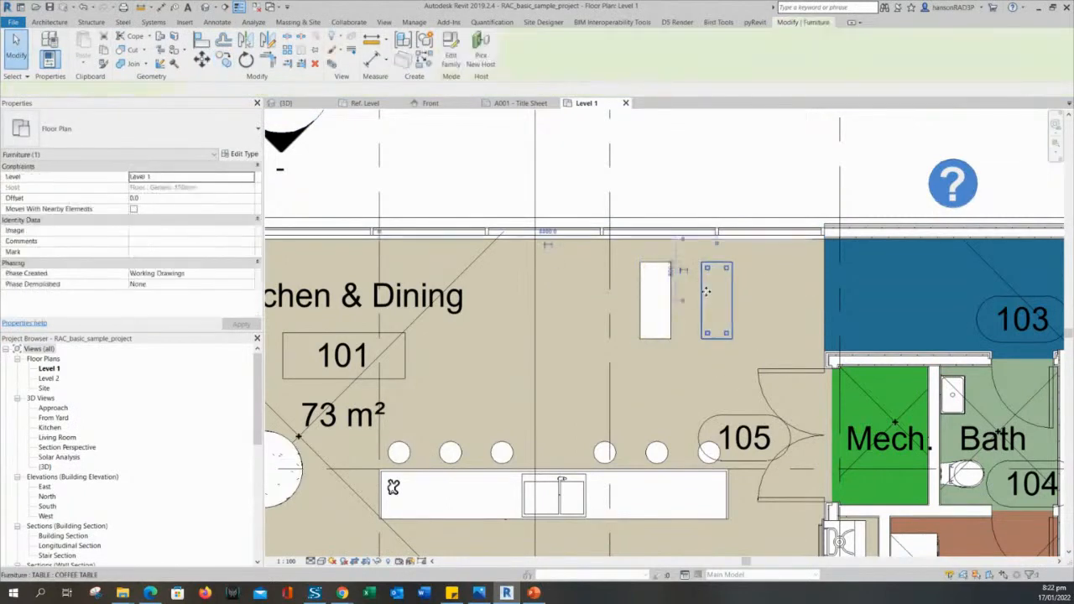
pyautogui.click(137, 126)
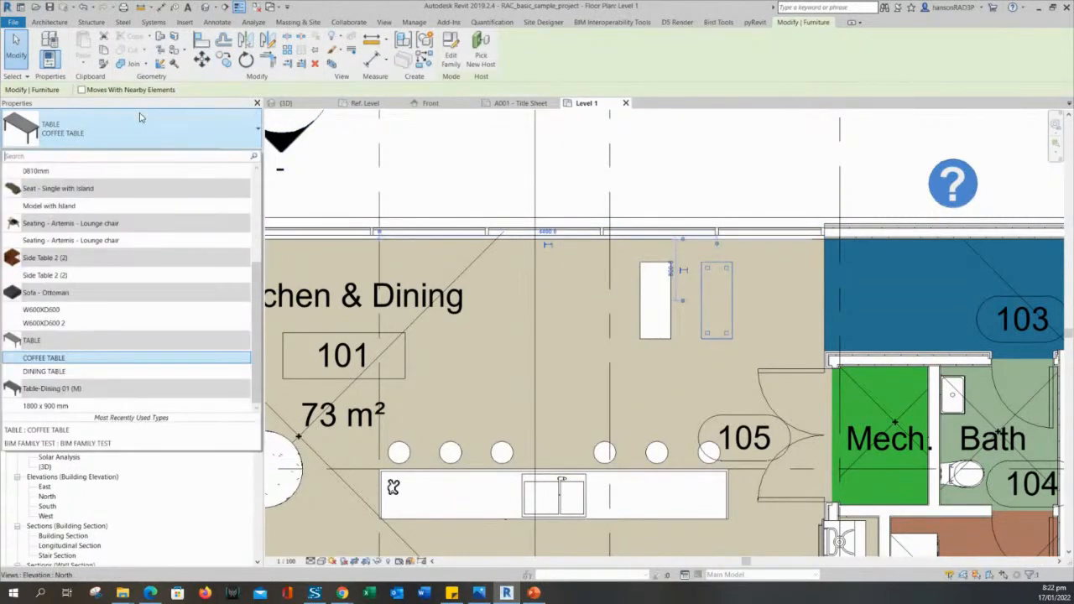
pyautogui.click(50, 372)
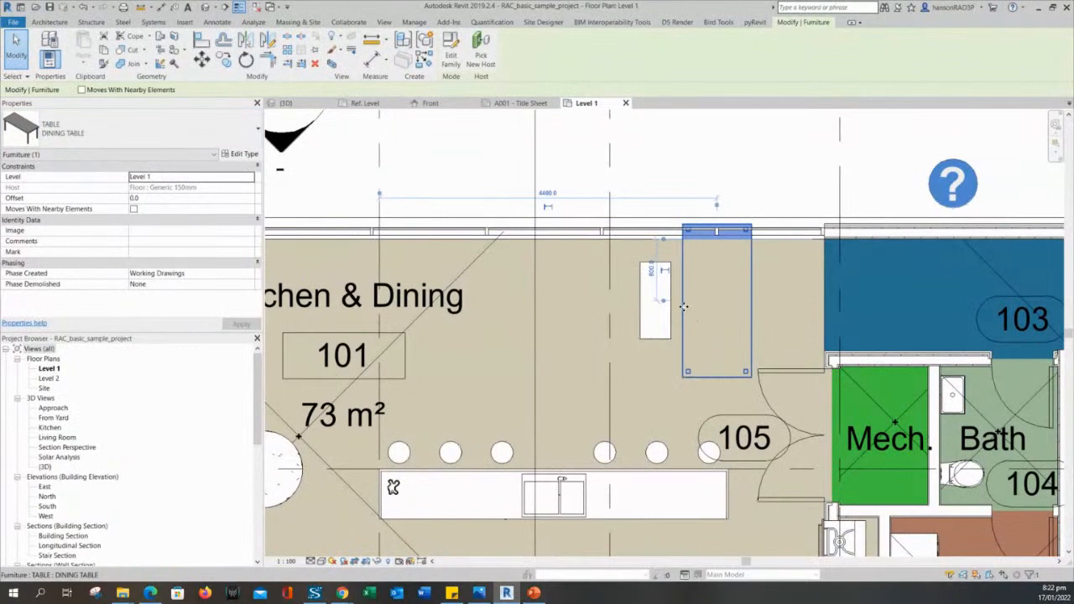
# Rotate the dining table horizontally and move it beside room tag 101.
pyautogui.moveTo(684, 307); pyautogui.dragTo(527, 344)
pyautogui.press('space')
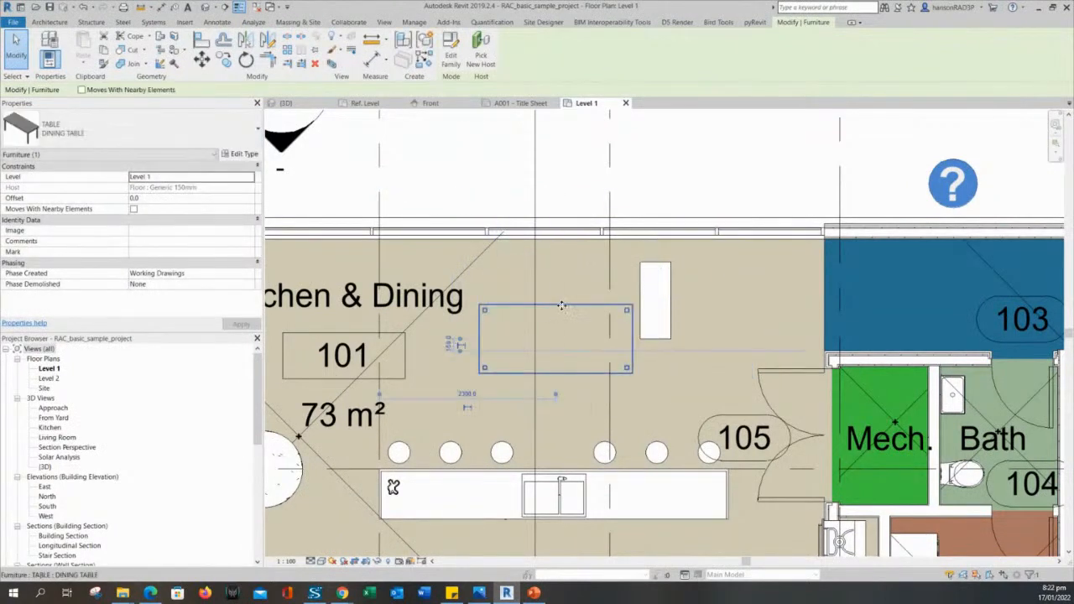
pyautogui.moveTo(562, 306); pyautogui.dragTo(479, 331)
pyautogui.moveTo(515, 300); pyautogui.dragTo(589, 221, button='middle')
# Select the dining and coffee tables in turn to check their placement.
pyautogui.click(590, 250)
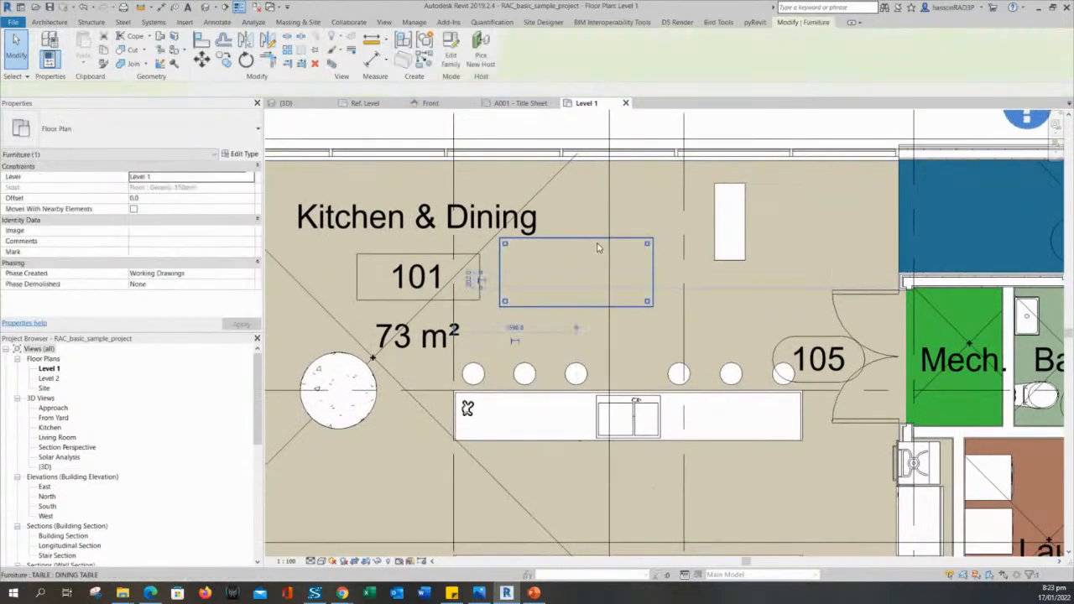
pyautogui.press('Escape')
pyautogui.click(642, 244)
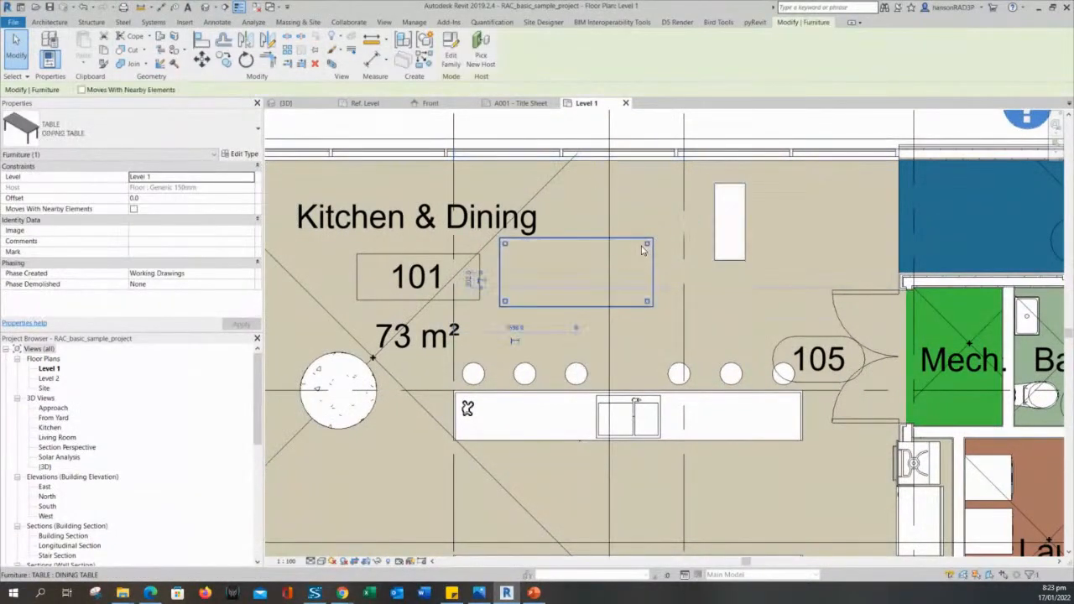
pyautogui.press('Escape')
pyautogui.click(646, 243)
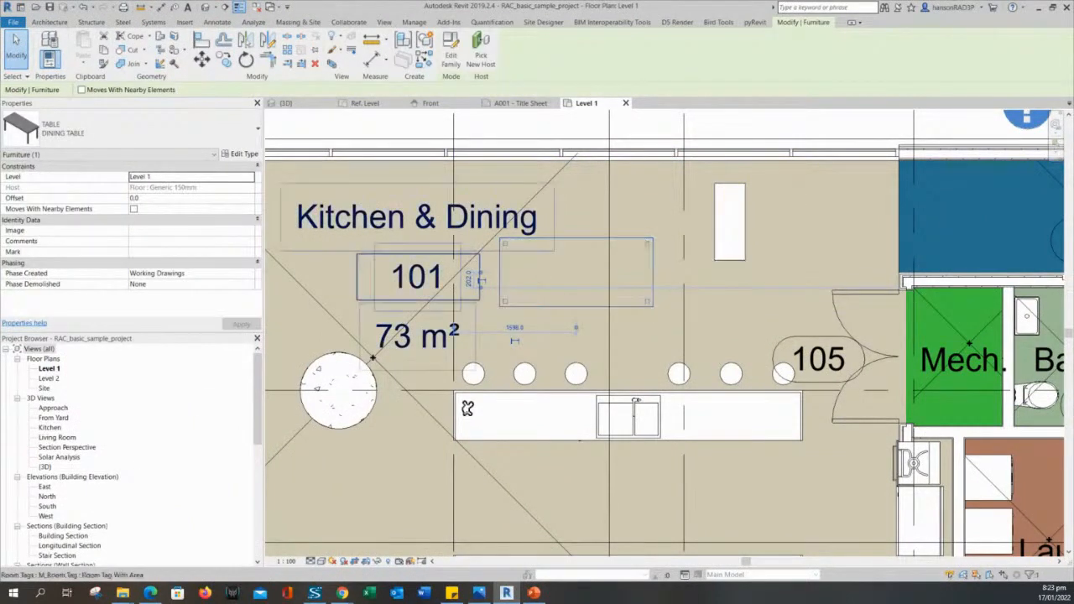
pyautogui.click(572, 308)
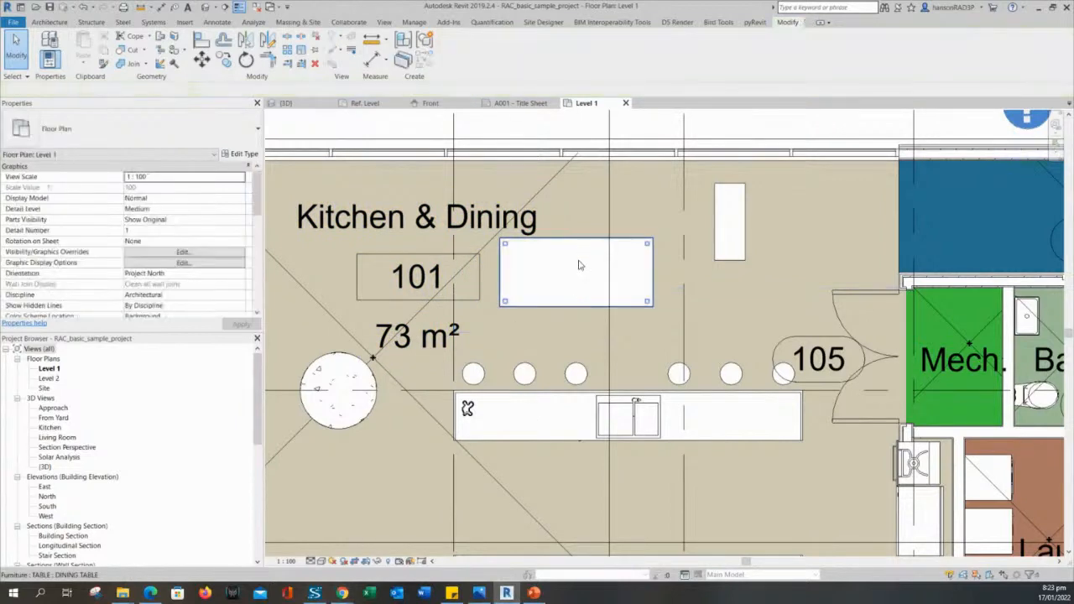
pyautogui.click(732, 251)
pyautogui.press('Escape')
pyautogui.click(628, 247)
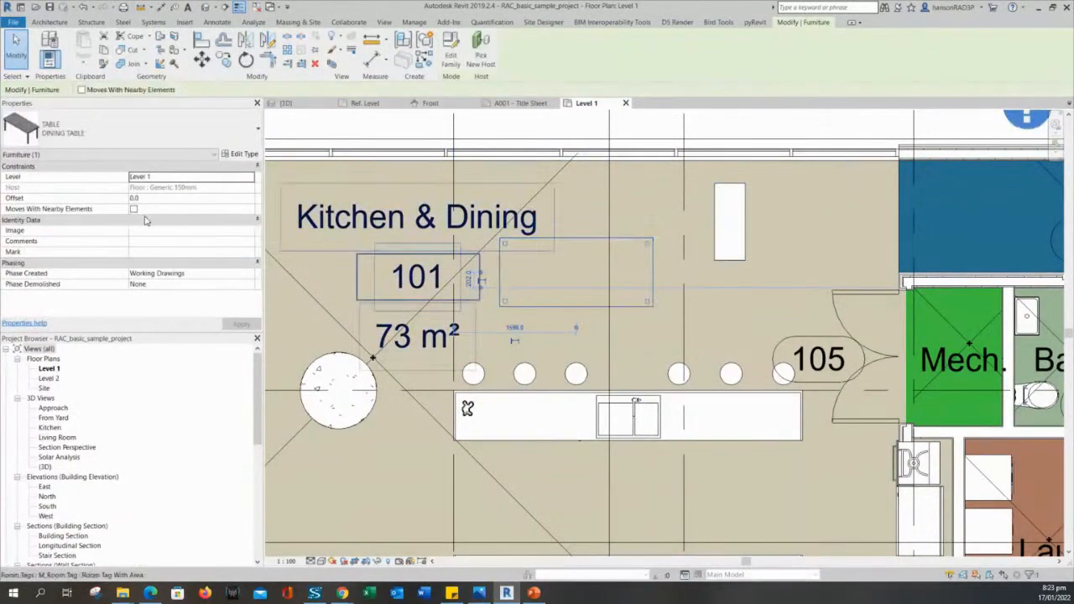
pyautogui.press('Escape')
pyautogui.click(747, 224)
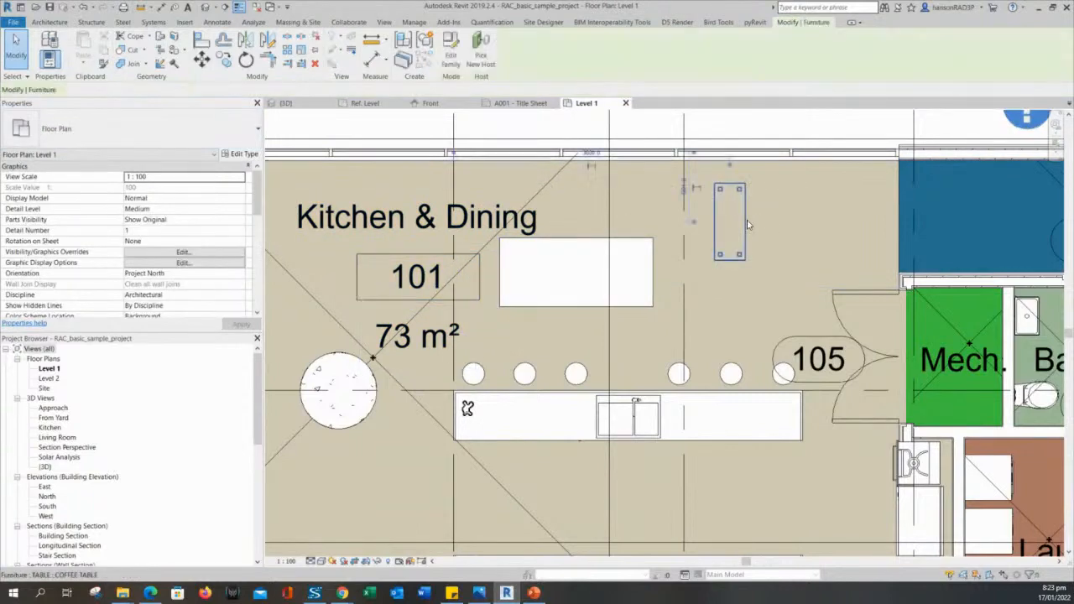
pyautogui.click(598, 251)
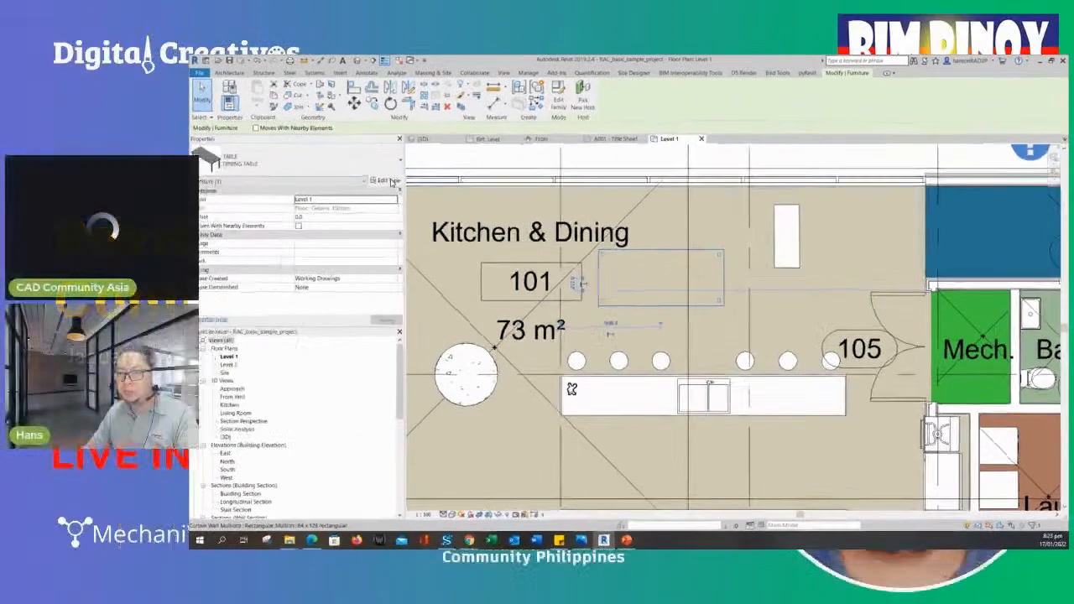
pyautogui.click(391, 182)
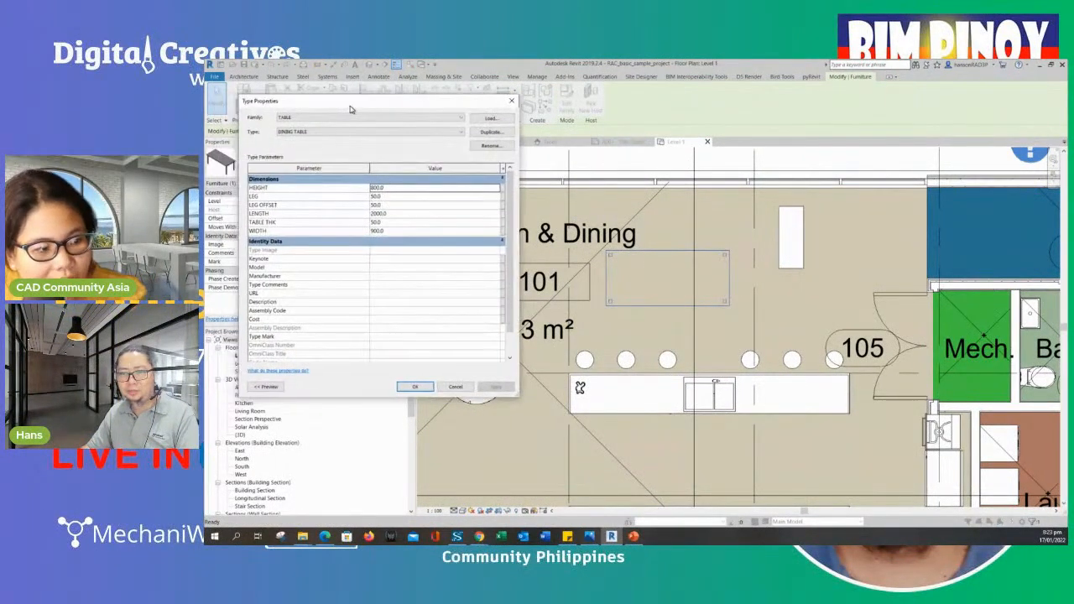
pyautogui.moveTo(350, 106); pyautogui.dragTo(352, 107)
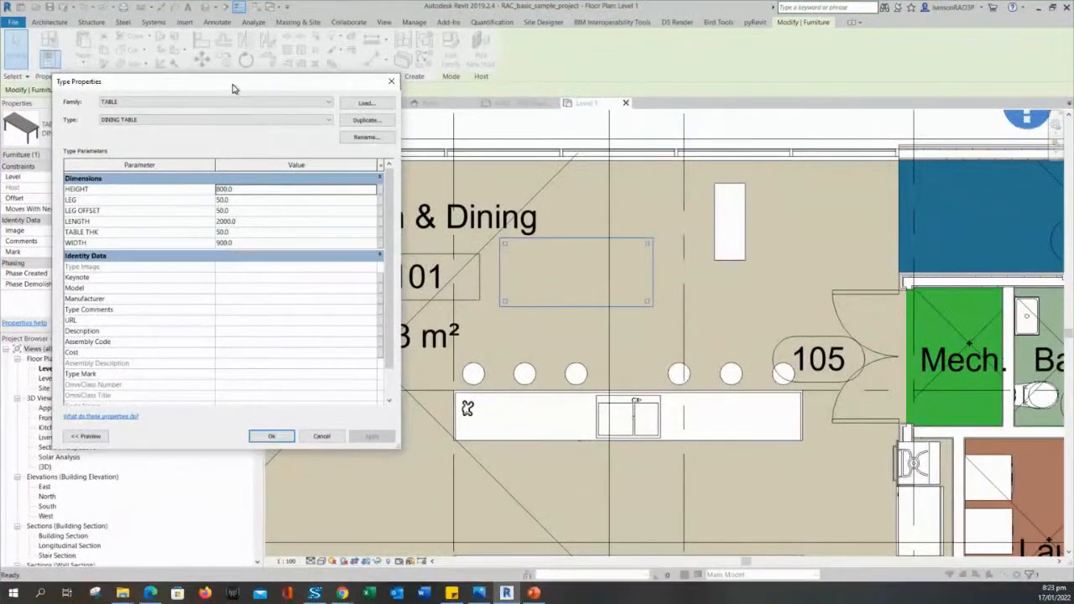
pyautogui.moveTo(233, 88); pyautogui.dragTo(235, 85)
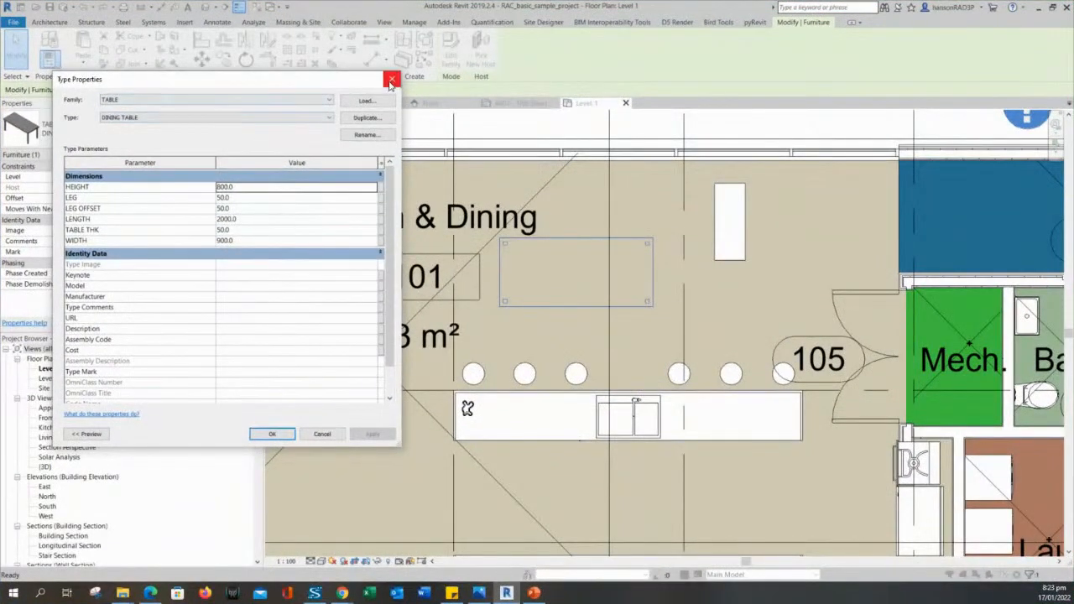
pyautogui.click(391, 79)
# Deselect the dining table, select the coffee table and glance at its type list.
pyautogui.click(749, 255)
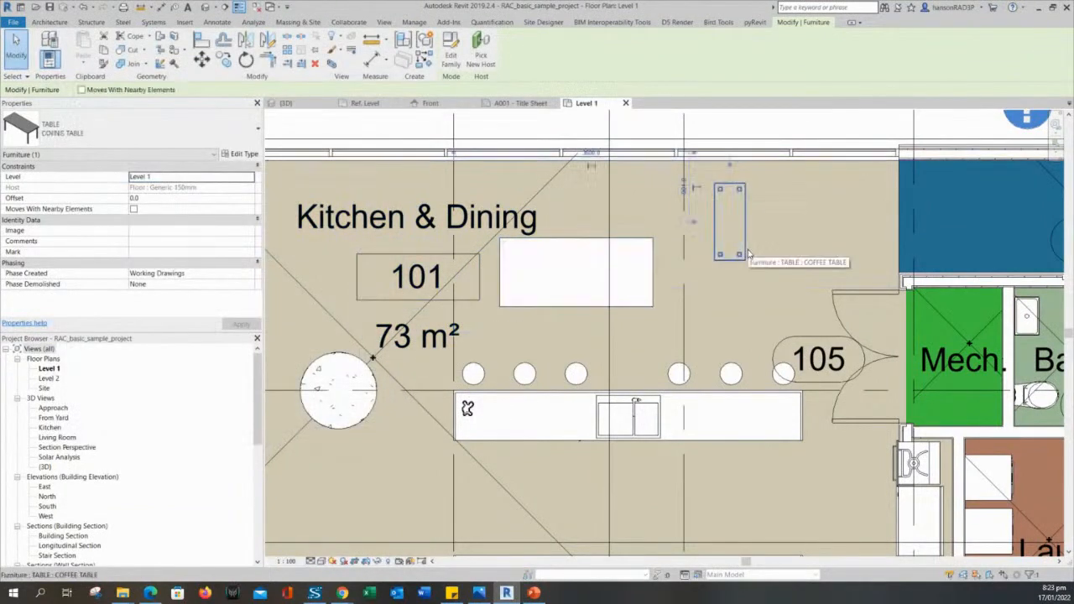
pyautogui.click(718, 210)
pyautogui.moveTo(706, 213); pyautogui.dragTo(722, 239, button='middle')
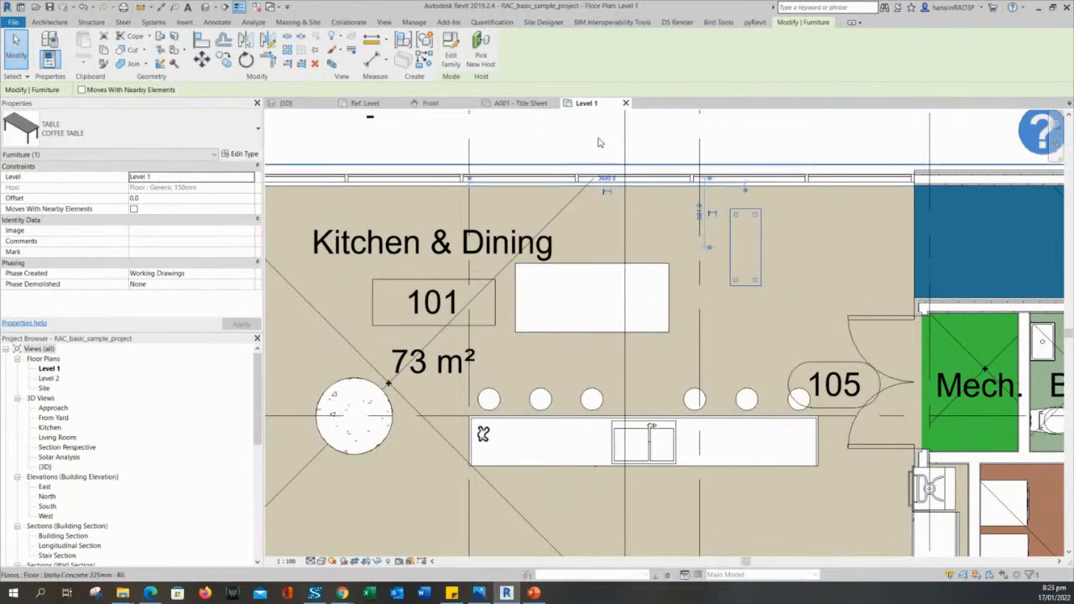
pyautogui.click(154, 141)
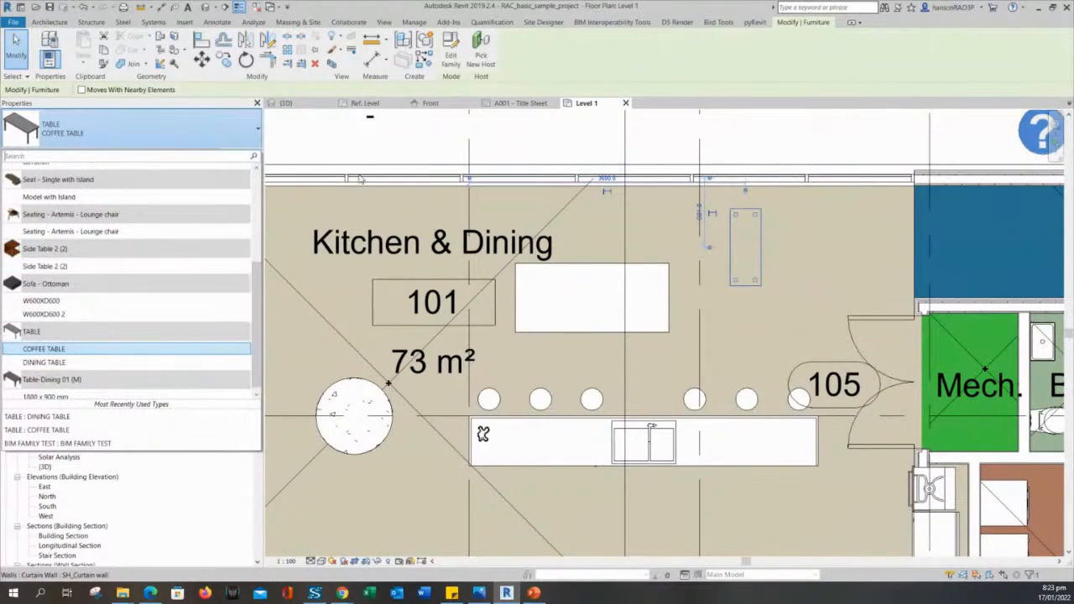
pyautogui.click(371, 145)
pyautogui.click(755, 244)
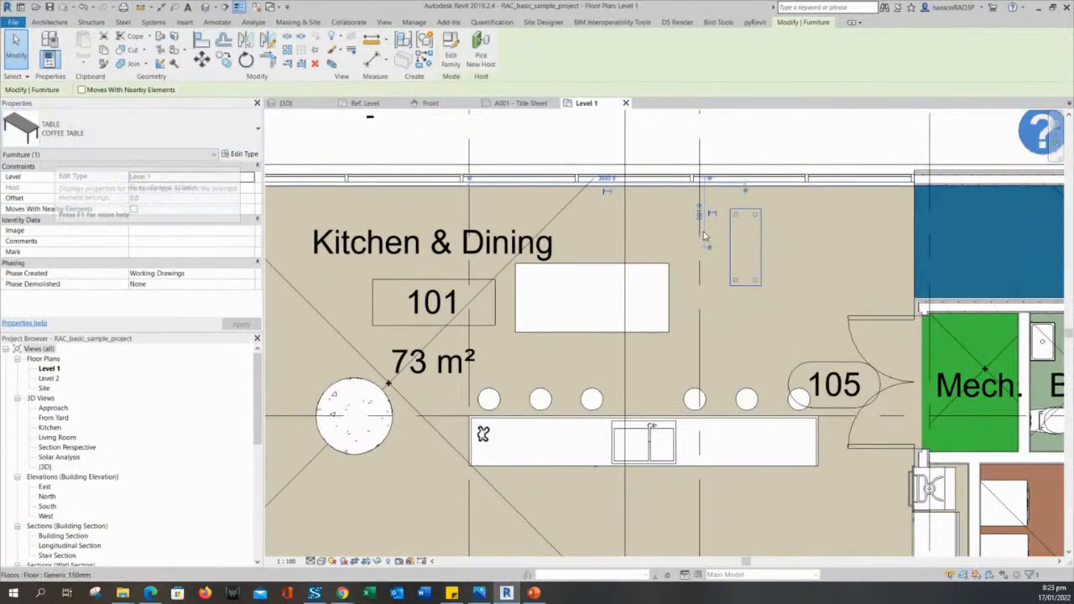
# Open the coffee table's Type Properties and review HEIGHT, LEG, LEG OFFSET, LENGTH, TABLE THK and WIDTH.
pyautogui.click(241, 156)
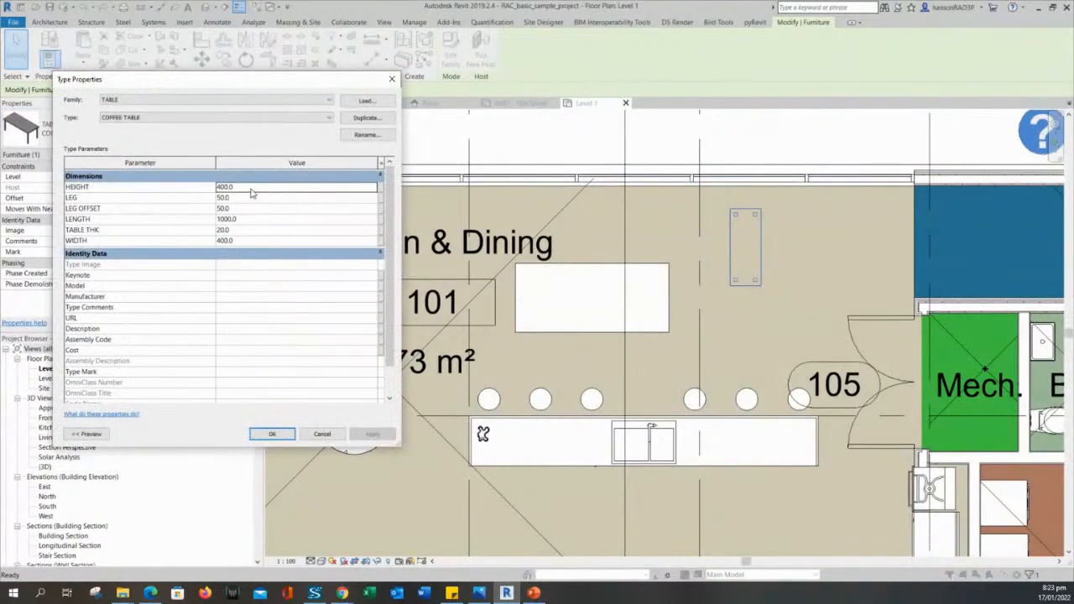
pyautogui.click(248, 188)
pyautogui.click(247, 198)
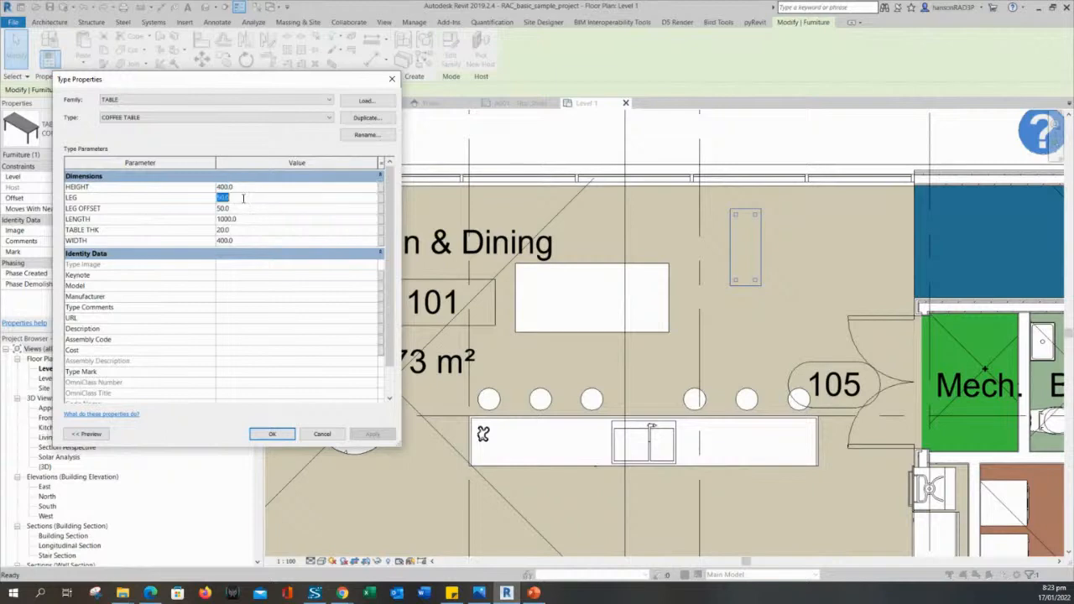
pyautogui.click(245, 209)
pyautogui.click(245, 219)
pyautogui.click(245, 230)
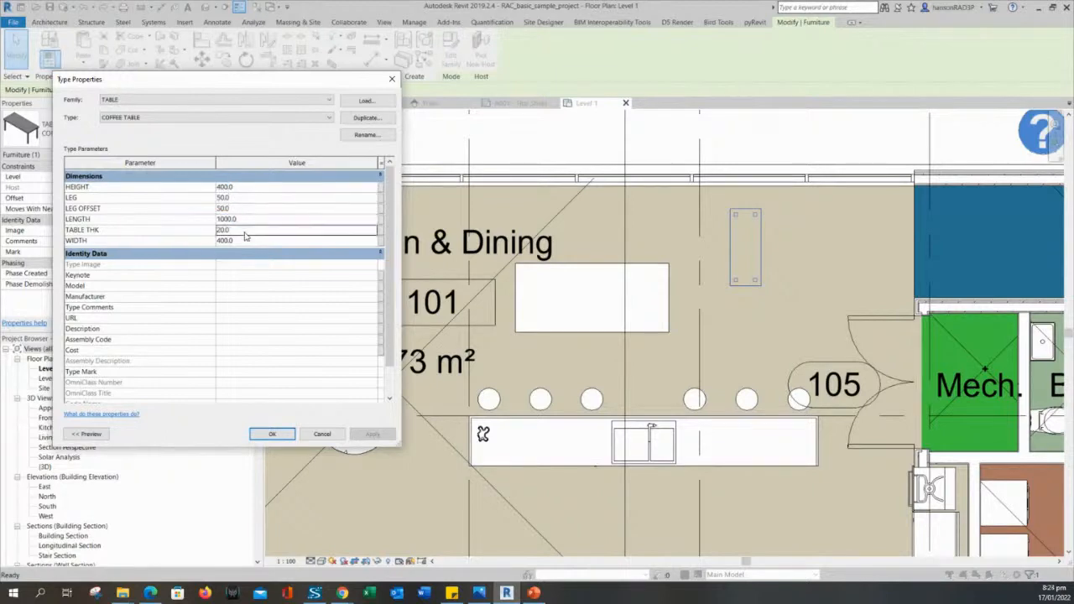
pyautogui.click(248, 241)
pyautogui.click(250, 230)
pyautogui.click(249, 202)
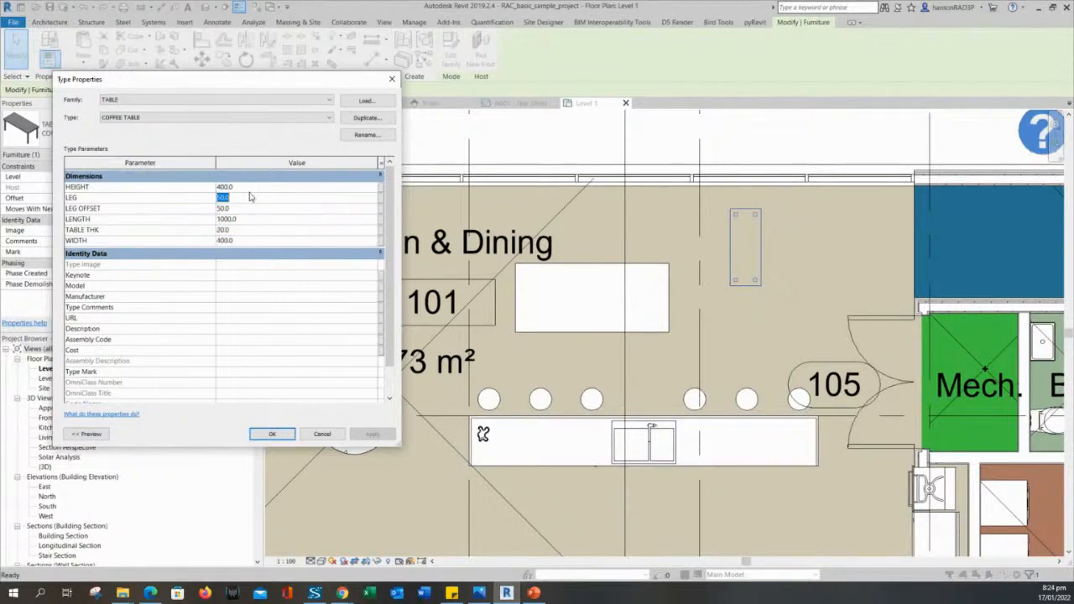
pyautogui.click(249, 186)
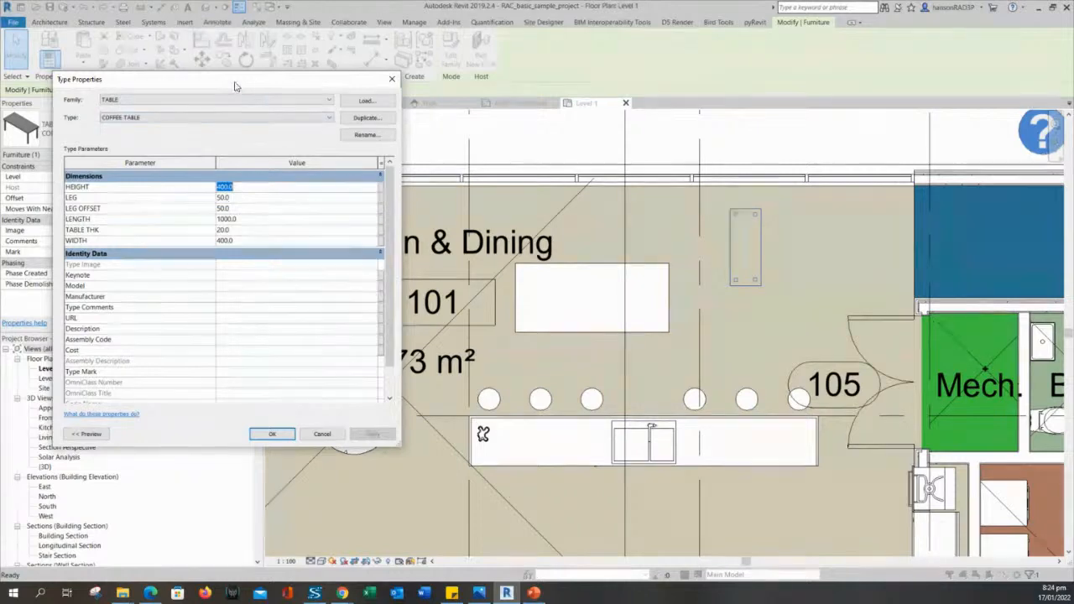
# Move the Type Properties dialog aside and keep COFFEE TABLE as the selected type.
pyautogui.moveTo(236, 85); pyautogui.dragTo(283, 93)
pyautogui.click(197, 127)
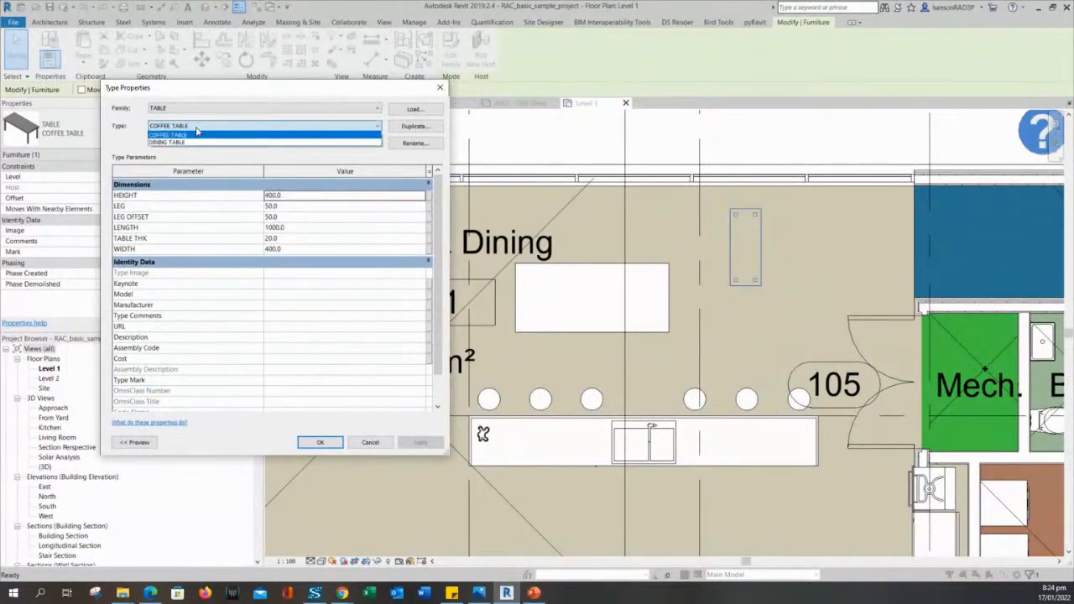
pyautogui.click(191, 135)
pyautogui.click(424, 127)
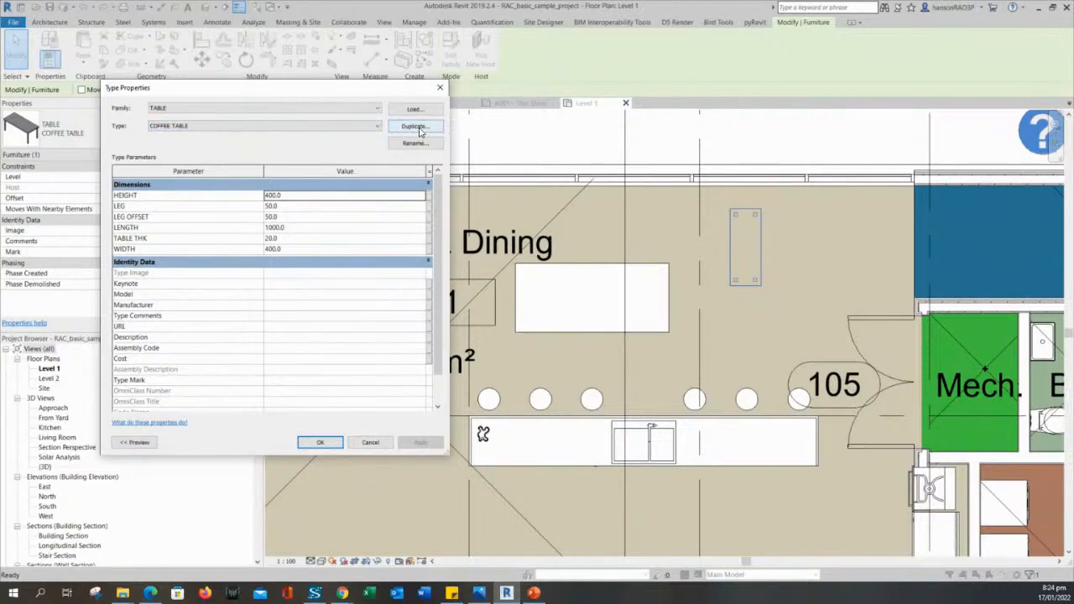
# Duplicate the COFFEE TABLE type as COFFEE TABLE 2.
pyautogui.click(422, 132)
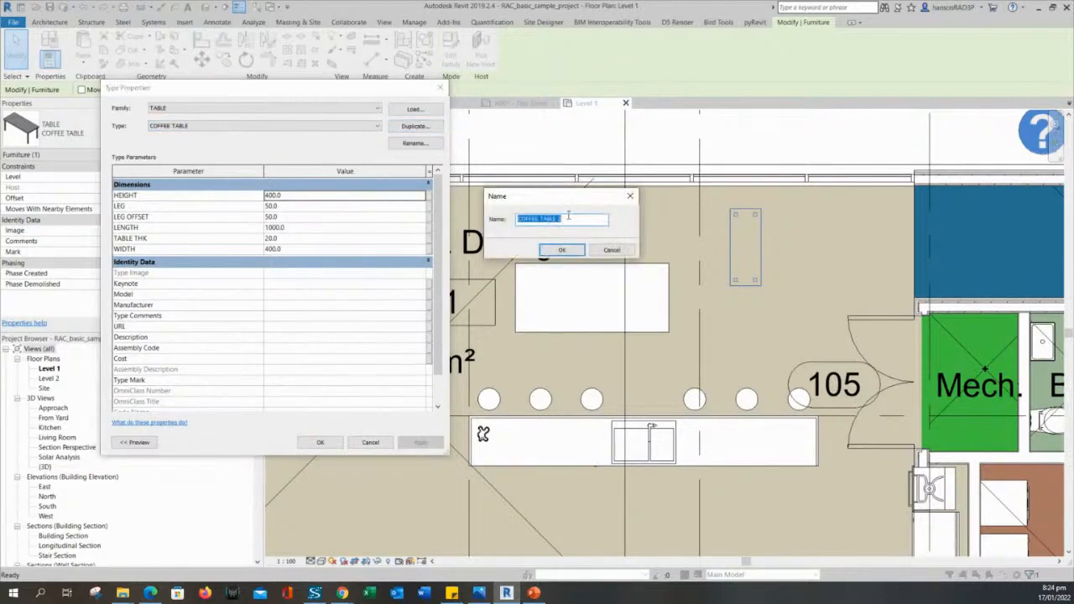
pyautogui.click(568, 218)
pyautogui.moveTo(576, 198); pyautogui.dragTo(567, 204)
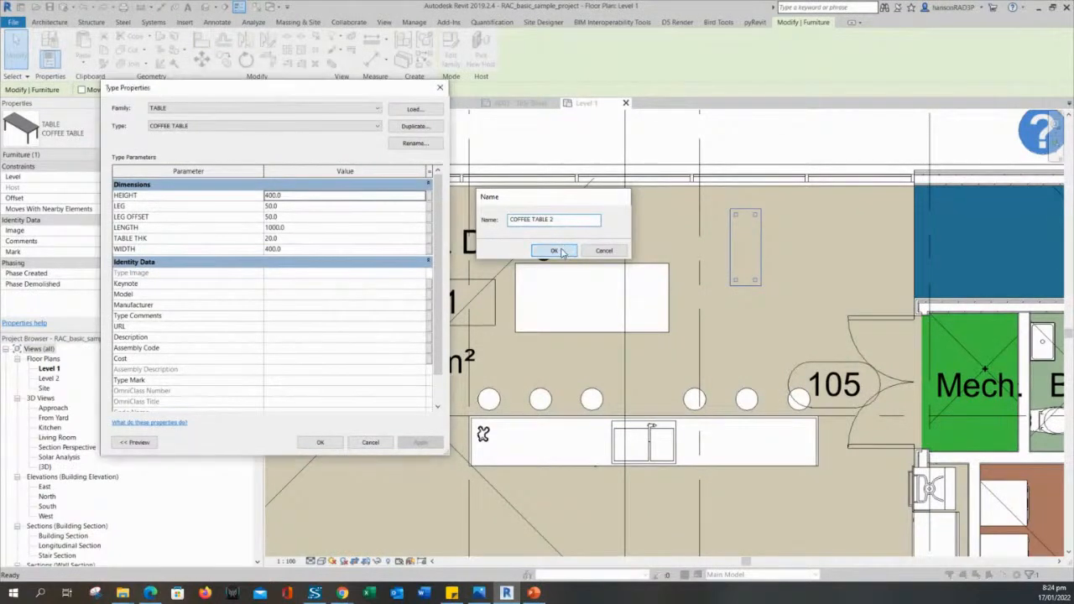
pyautogui.click(554, 250)
# Set COFFEE TABLE 2's LENGTH to 800 and apply it to the placed table.
pyautogui.click(296, 196)
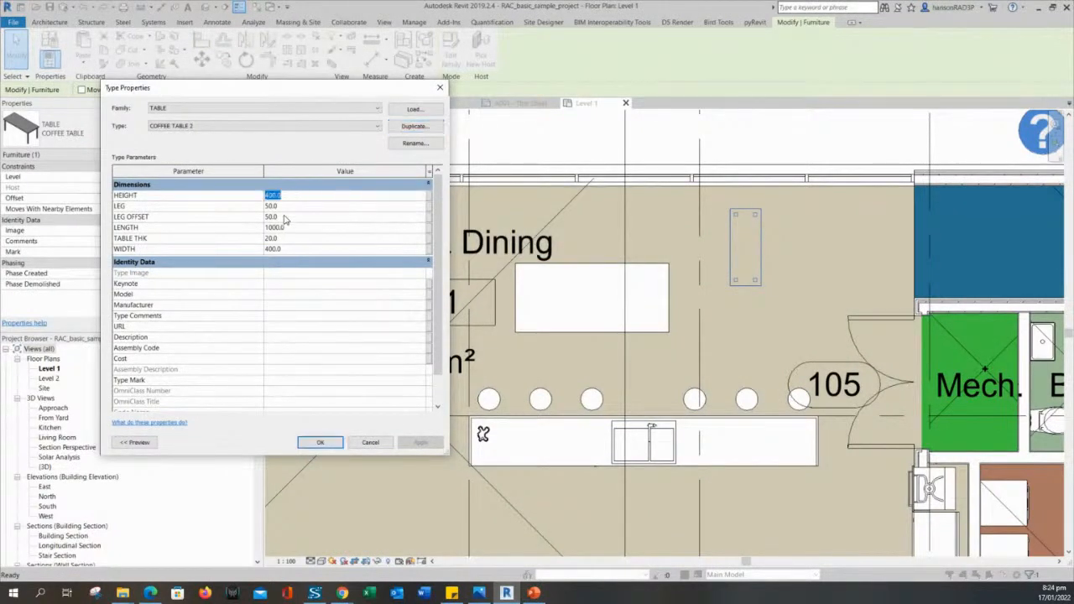
pyautogui.click(290, 226)
pyautogui.write('800')
pyautogui.click(338, 442)
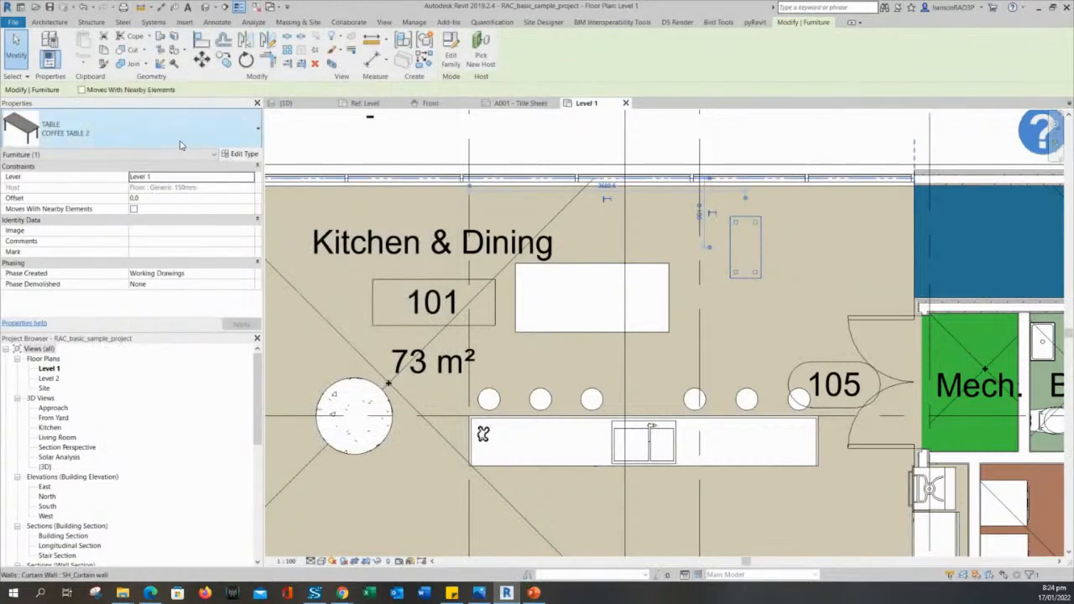
# Switch the coffee table back to COFFEE TABLE, then check the dining table's type list unchanged.
pyautogui.click(178, 141)
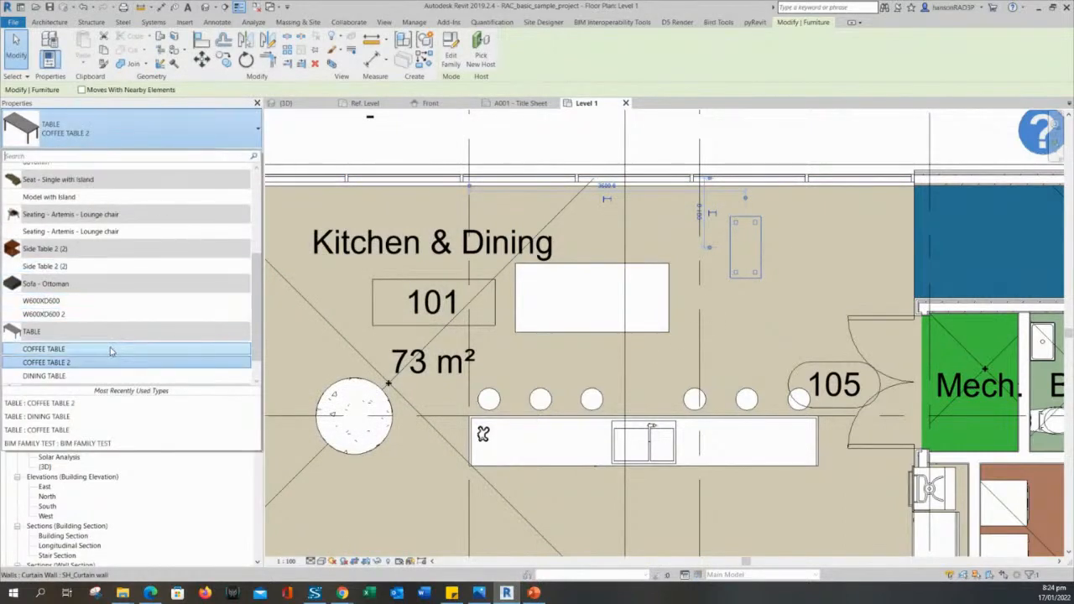
pyautogui.click(110, 348)
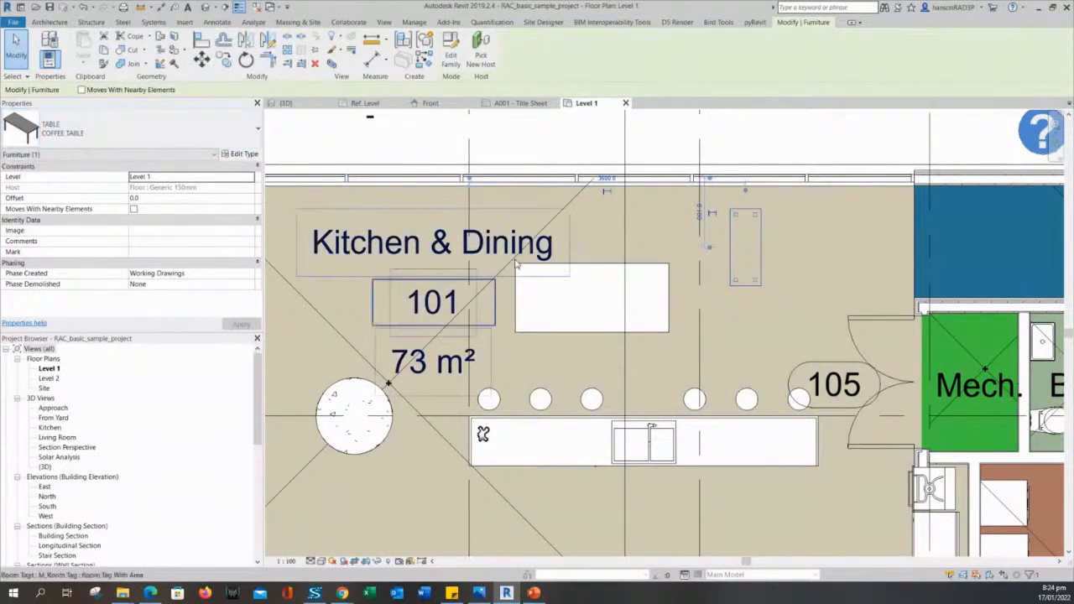
pyautogui.click(608, 266)
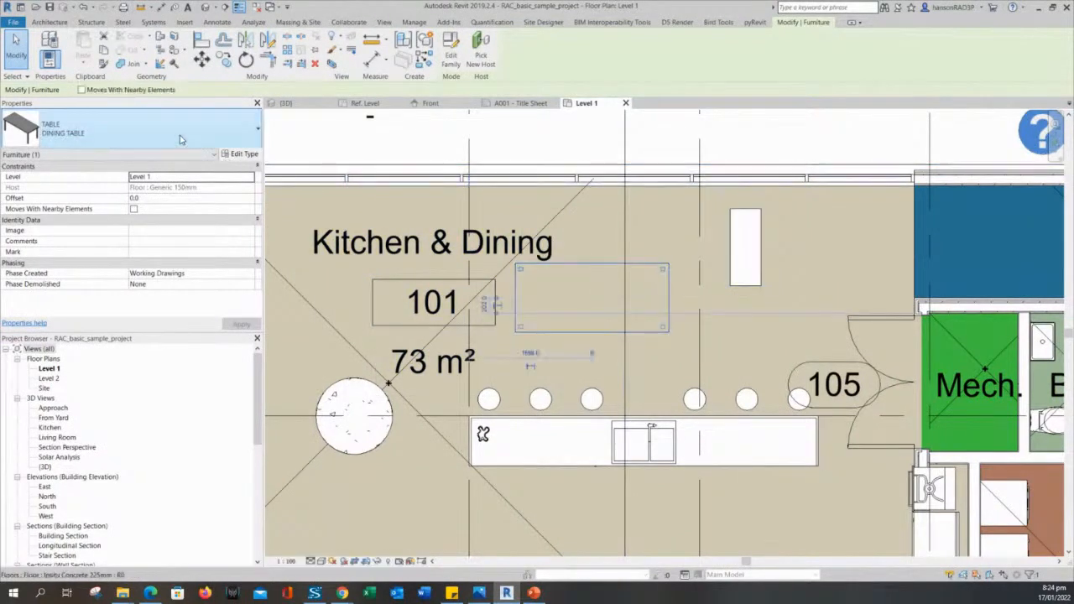
pyautogui.click(180, 135)
pyautogui.scroll(-1, 260, 305)
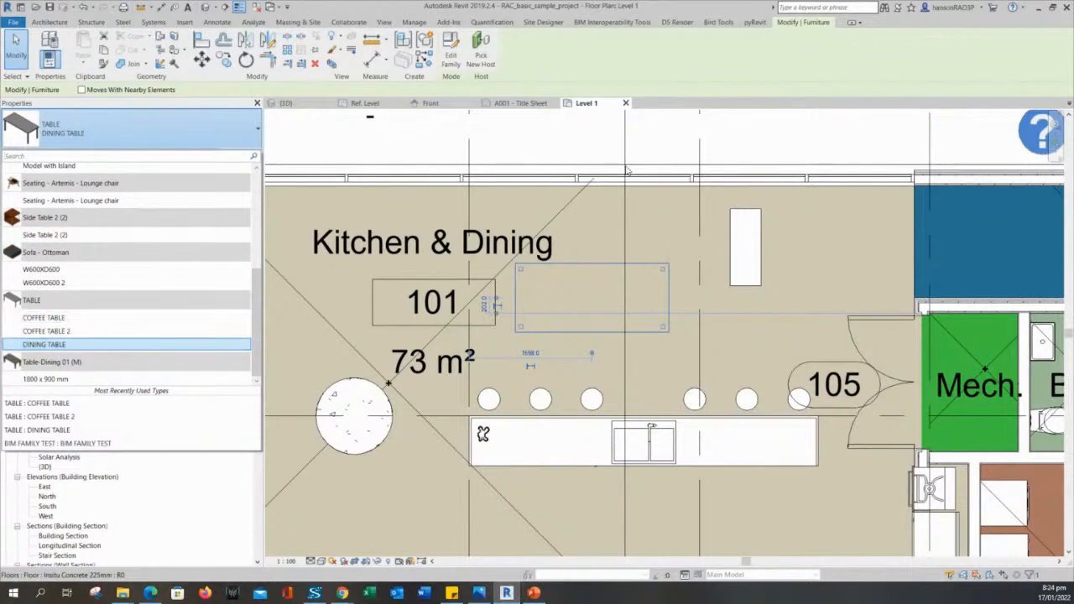
pyautogui.click(563, 137)
pyautogui.press('Escape')
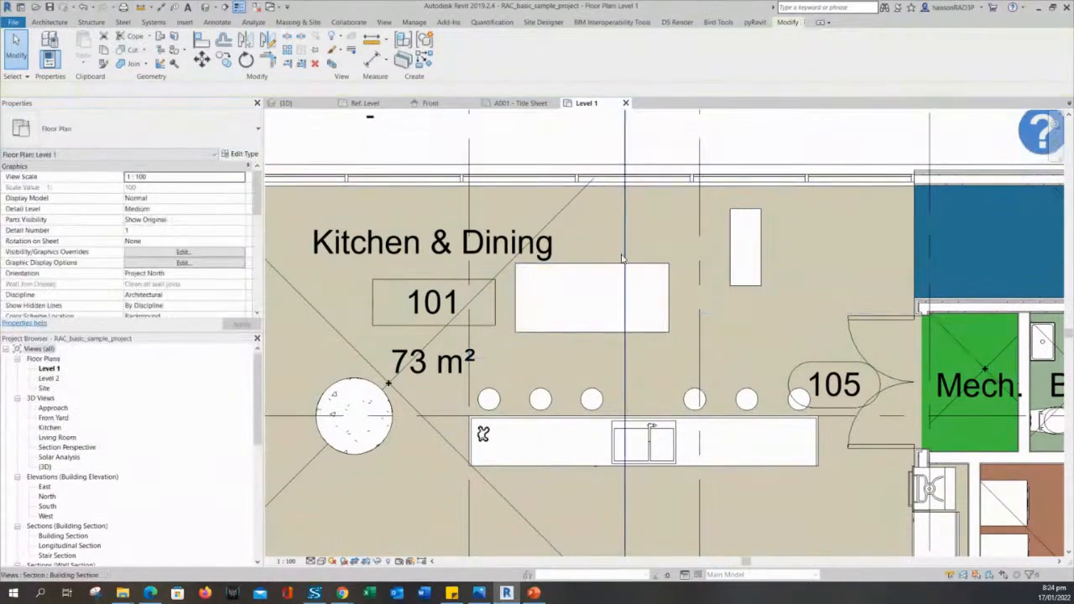
pyautogui.click(614, 261)
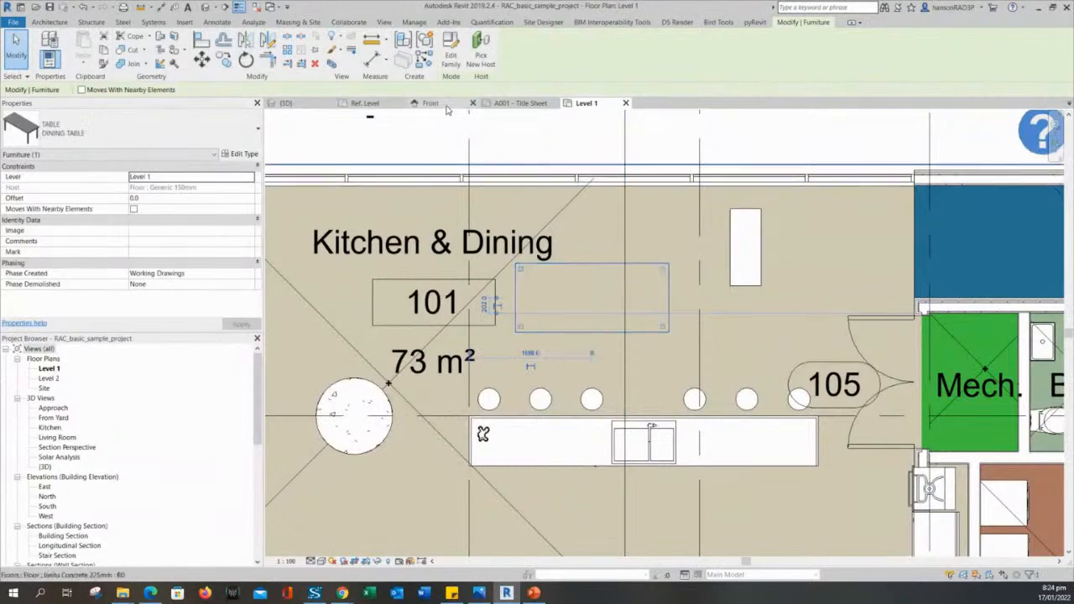
# Open the dining table's TABLE family for editing and view Family Types without changes.
pyautogui.click(451, 51)
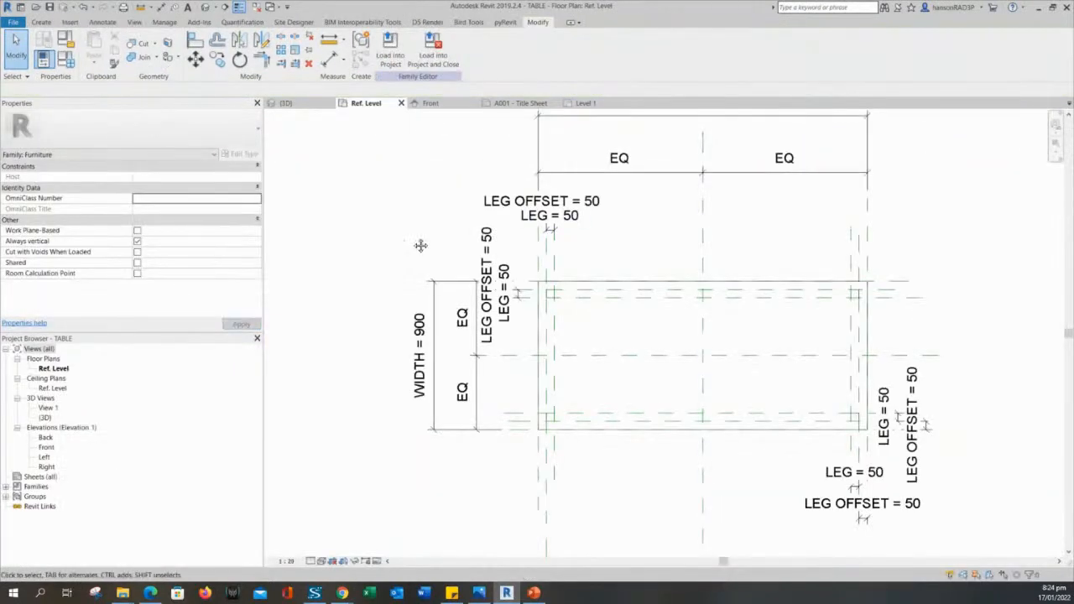
pyautogui.click(65, 59)
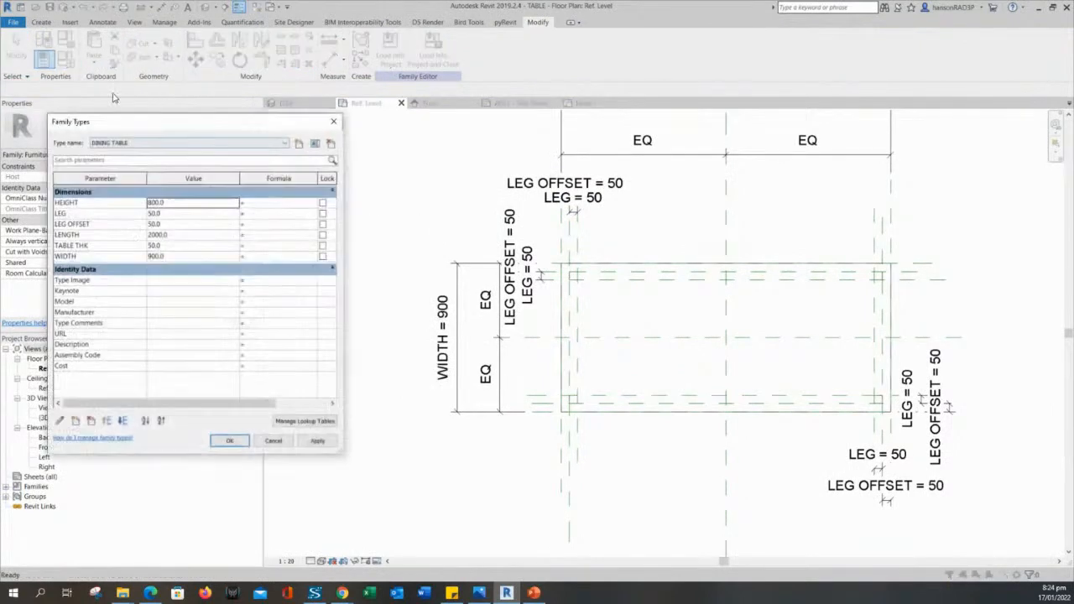
pyautogui.click(150, 144)
pyautogui.click(158, 127)
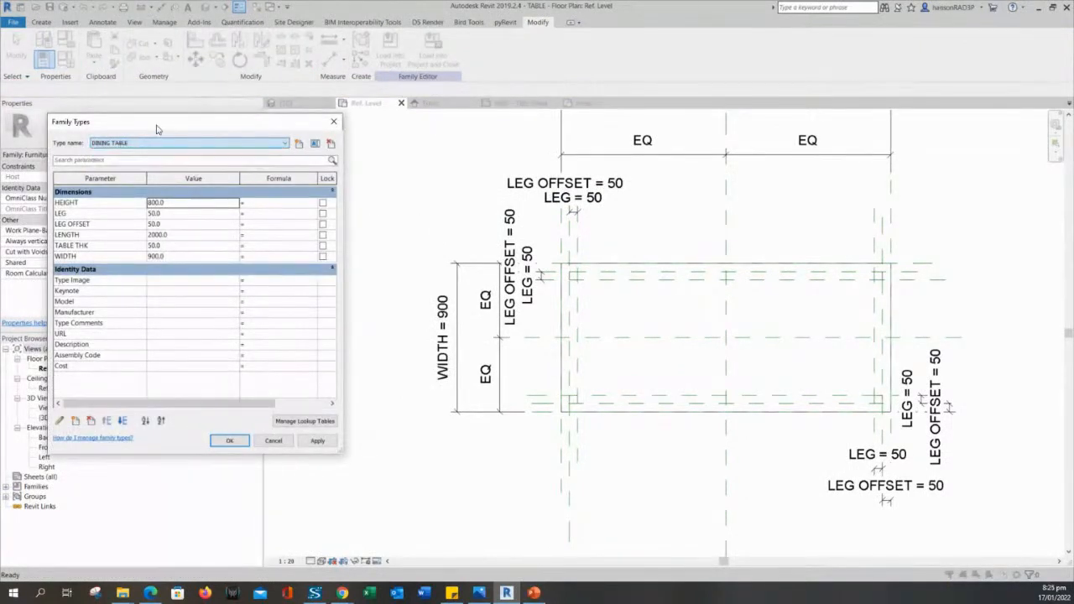
pyautogui.click(280, 439)
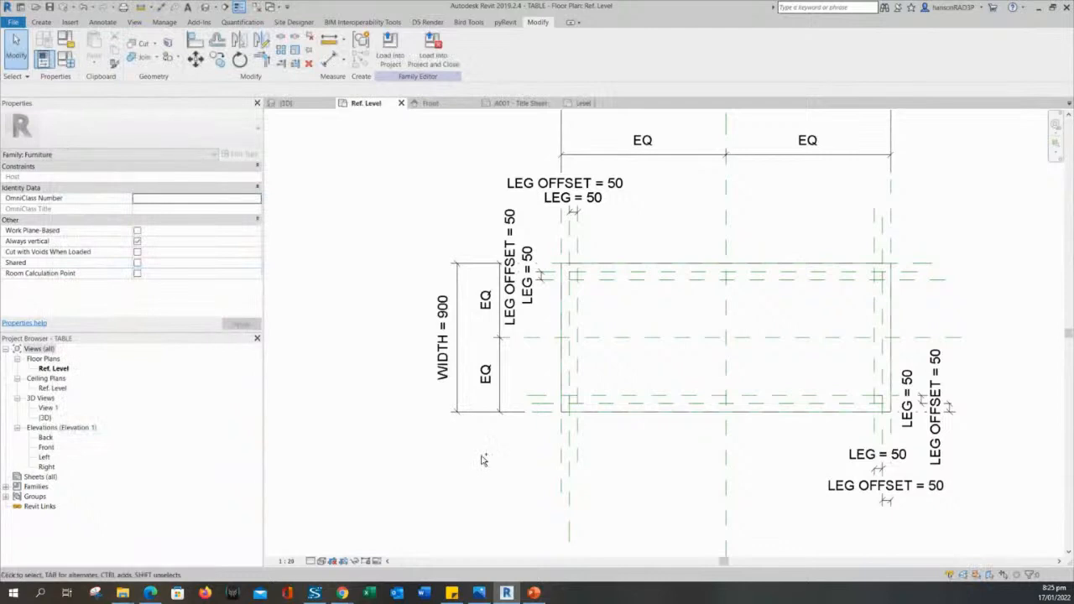
pyautogui.scroll(-2, 663, 444)
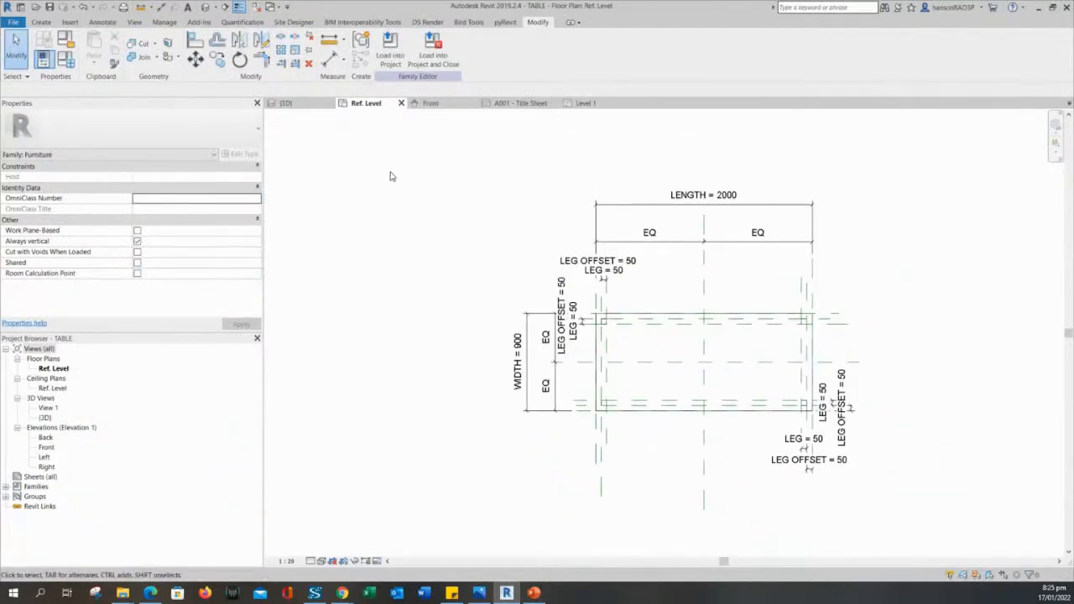
pyautogui.moveTo(426, 211); pyautogui.dragTo(412, 207, button='middle')
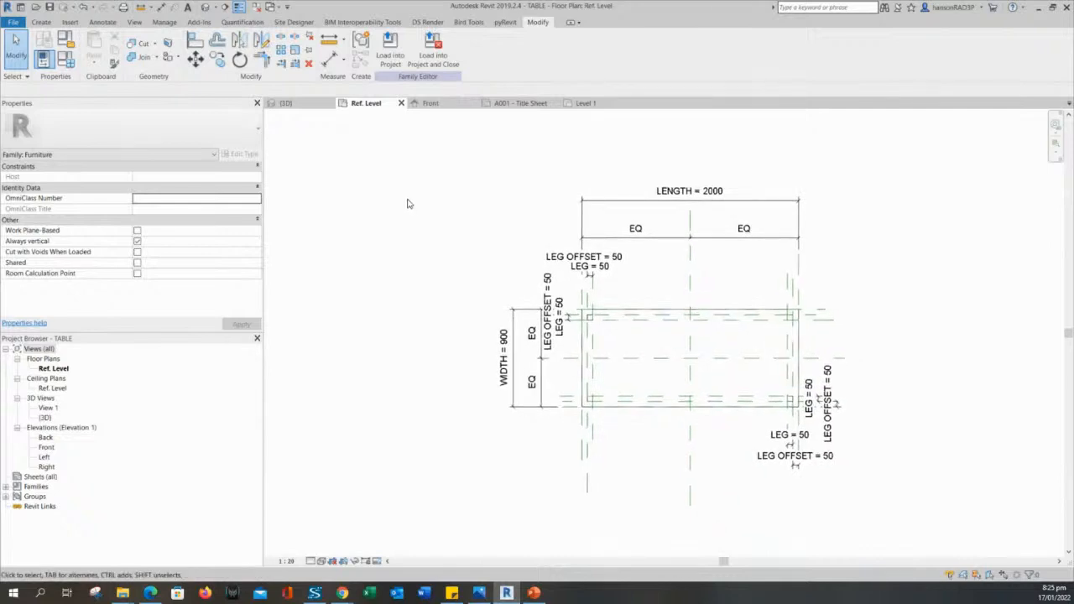
# Open the family's Default 3D View and orbit around the table to inspect it.
pyautogui.click(206, 7)
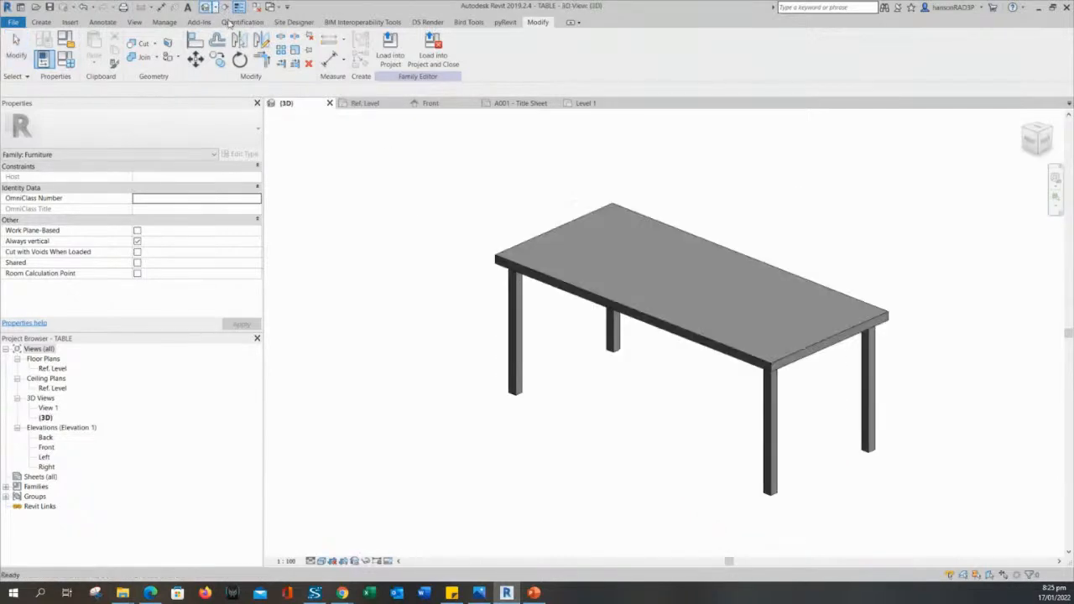
pyautogui.moveTo(532, 350)
pyautogui.keyDown('shift'); pyautogui.mouseDown(button='middle')
pyautogui.moveTo(553, 366)
pyautogui.moveTo(543, 368)
pyautogui.mouseUp(button='middle'); pyautogui.keyUp('shift')
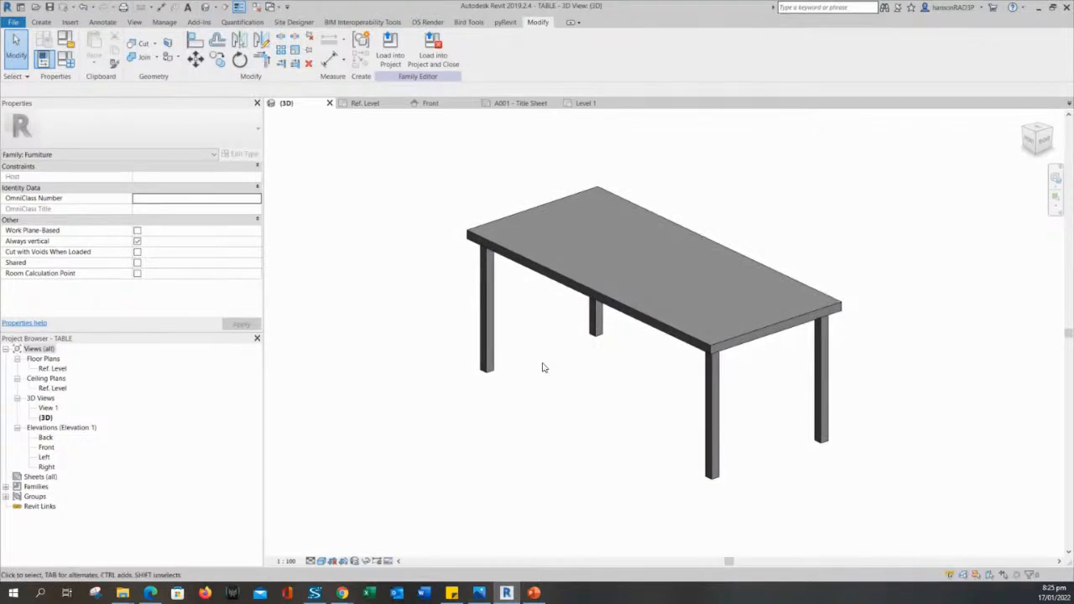
pyautogui.moveTo(578, 388); pyautogui.dragTo(563, 393, button='middle')
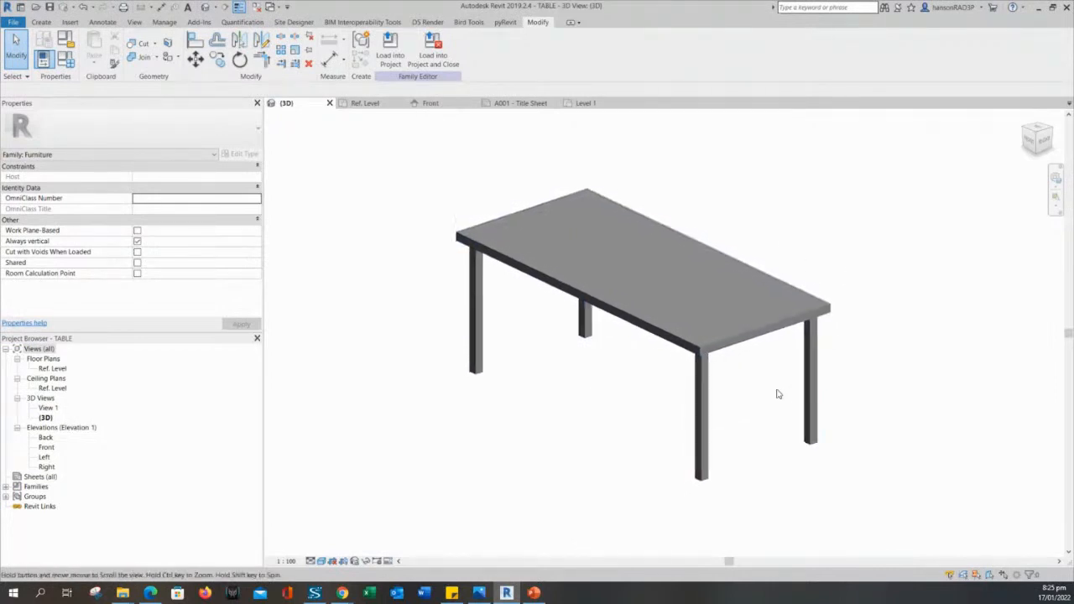
pyautogui.scroll(2, 772, 360)
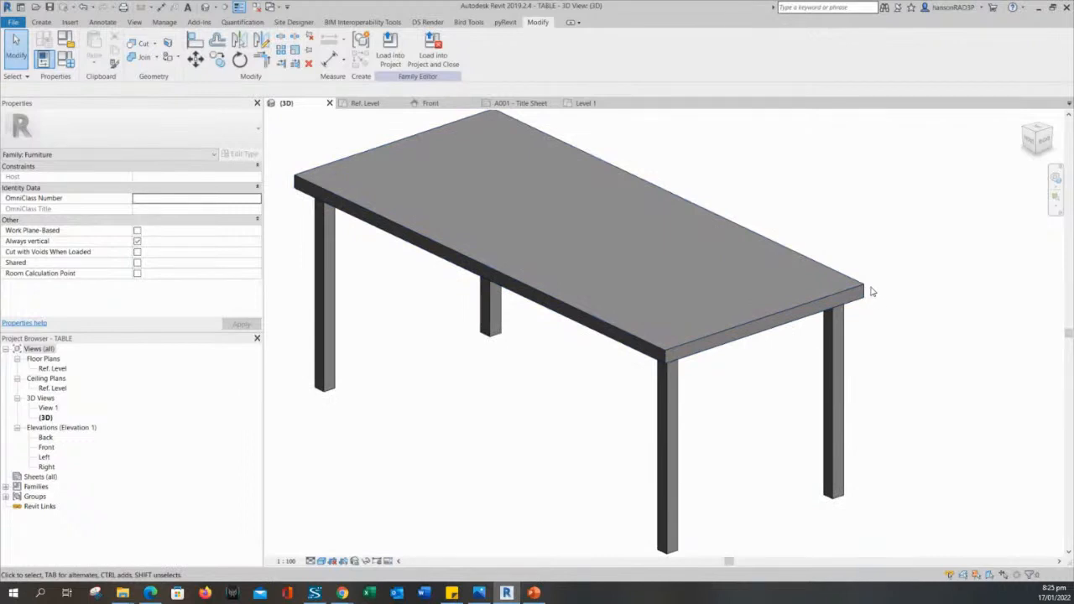
pyautogui.keyDown('shift'); pyautogui.moveTo(882, 300); pyautogui.dragTo(625, 306, button='middle'); pyautogui.keyUp('shift')
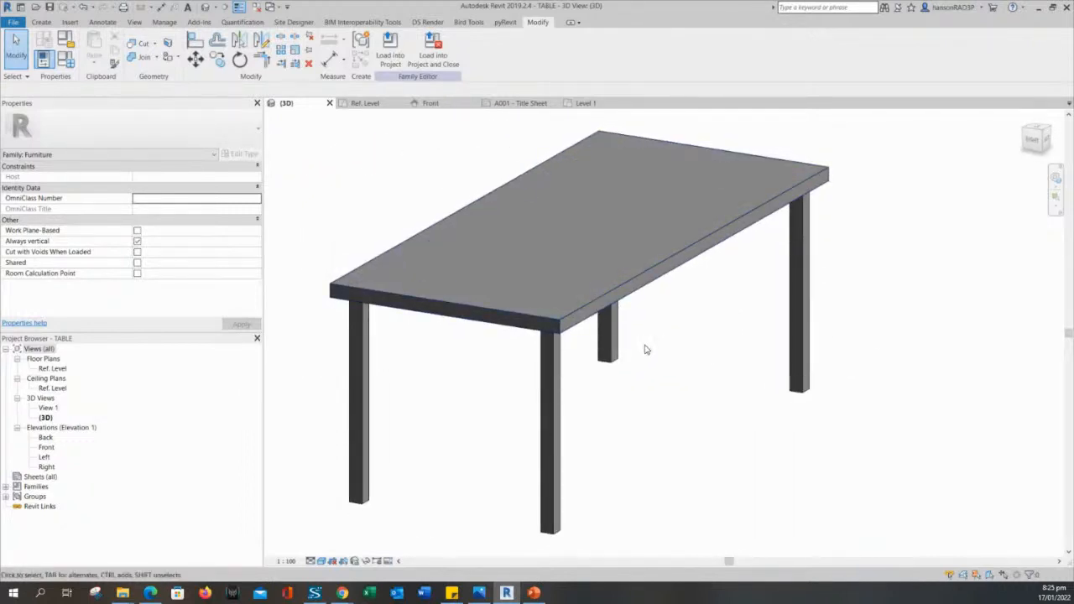
pyautogui.moveTo(663, 353); pyautogui.dragTo(732, 378, button='middle')
pyautogui.scroll(-1, 684, 362)
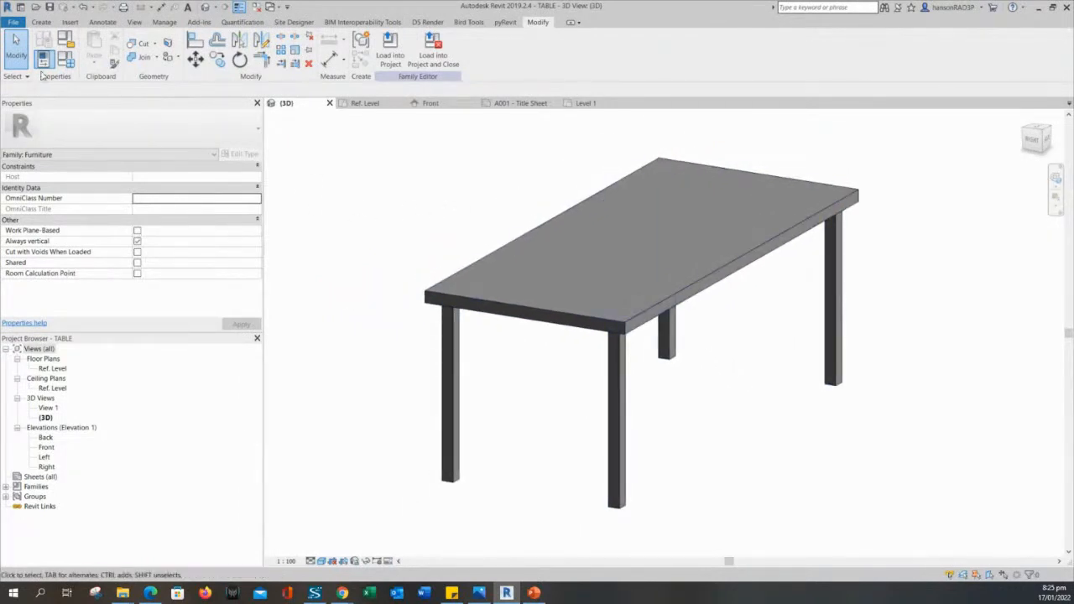
pyautogui.click(40, 22)
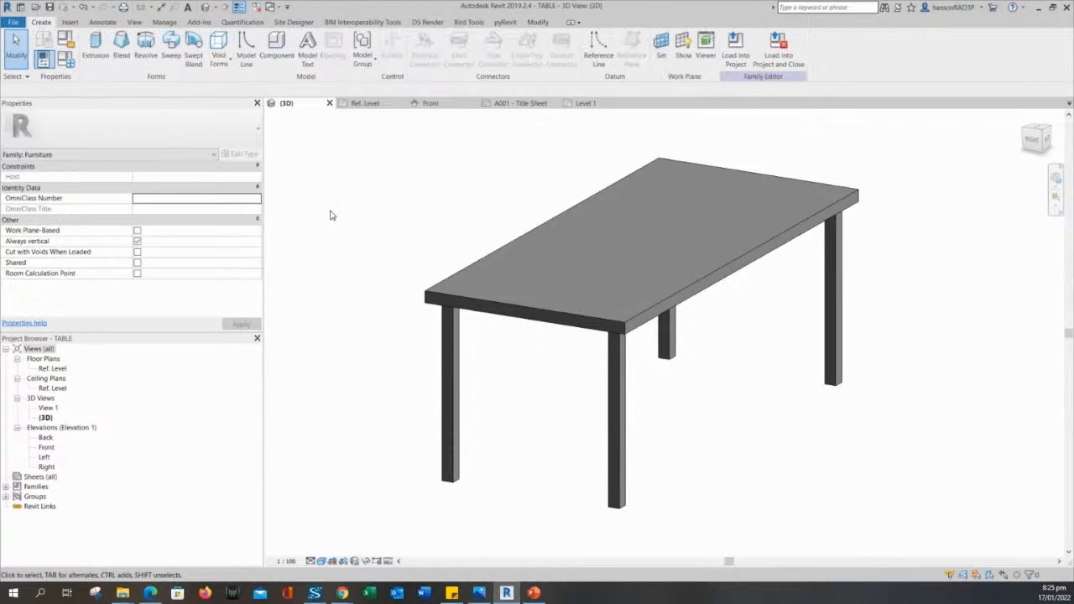
pyautogui.moveTo(330, 215); pyautogui.dragTo(373, 223, button='middle')
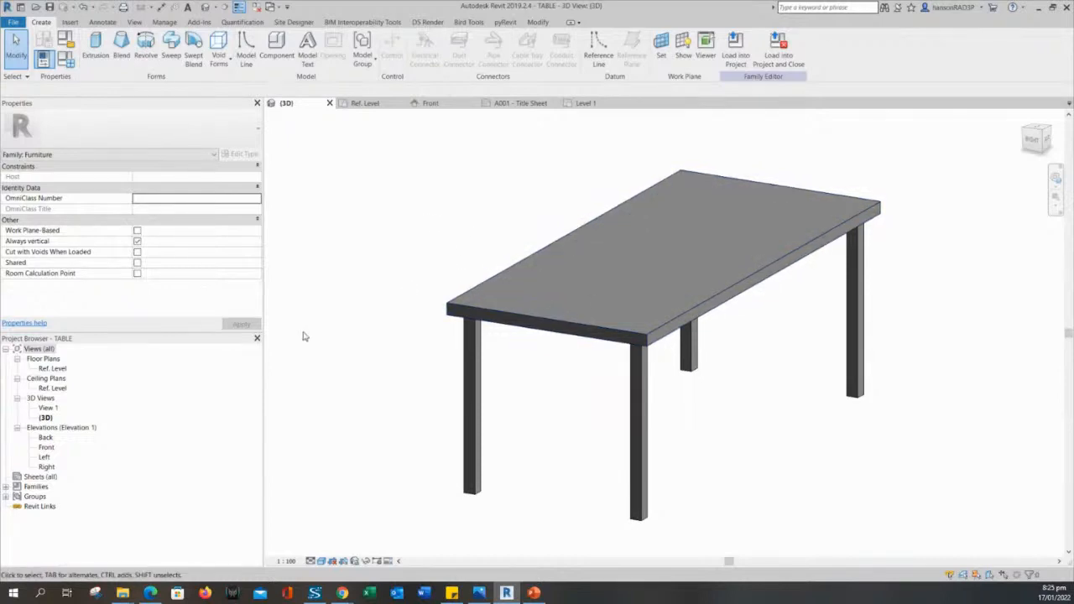
# Open the family's Ref. Level plan and frame the tabletop, glancing at visual style options.
pyautogui.doubleClick(53, 370)
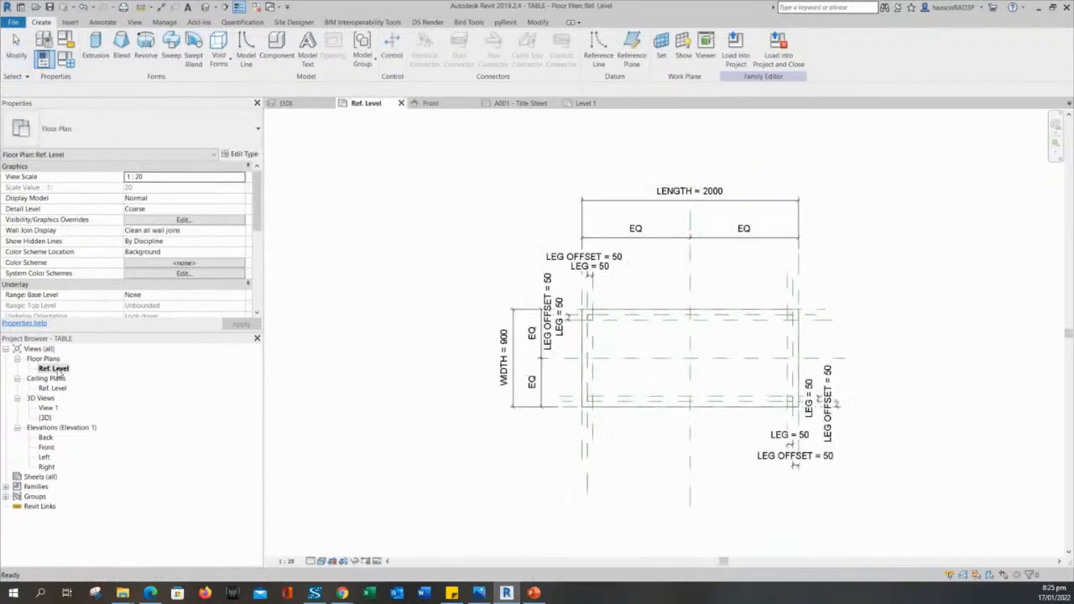
pyautogui.moveTo(681, 447); pyautogui.dragTo(511, 389, button='middle')
pyautogui.scroll(1, 531, 287)
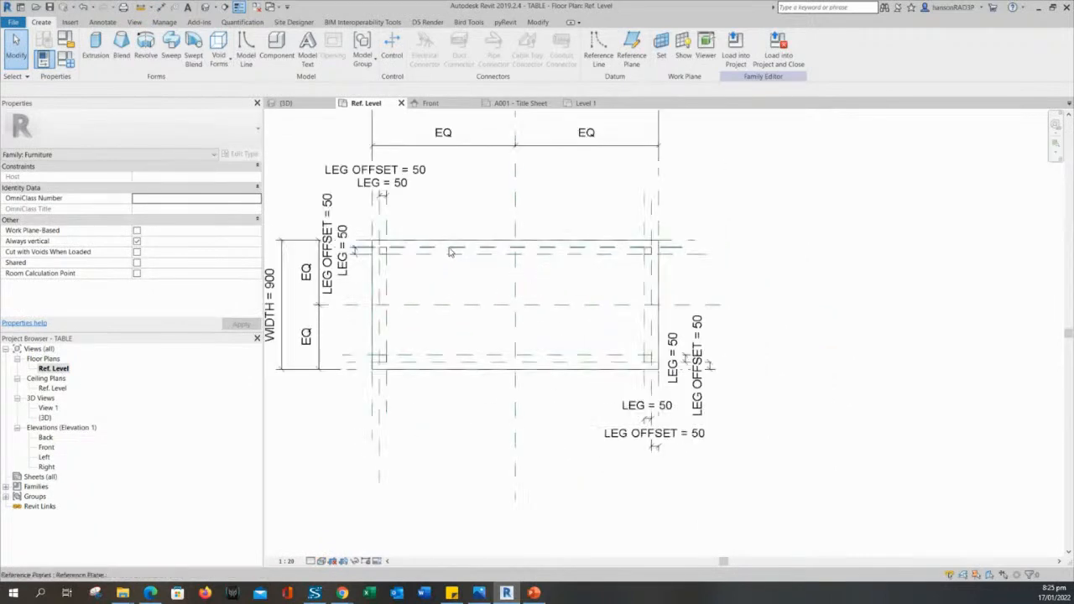
pyautogui.moveTo(460, 258); pyautogui.dragTo(515, 261, button='middle')
pyautogui.moveTo(506, 306); pyautogui.dragTo(531, 316, button='middle')
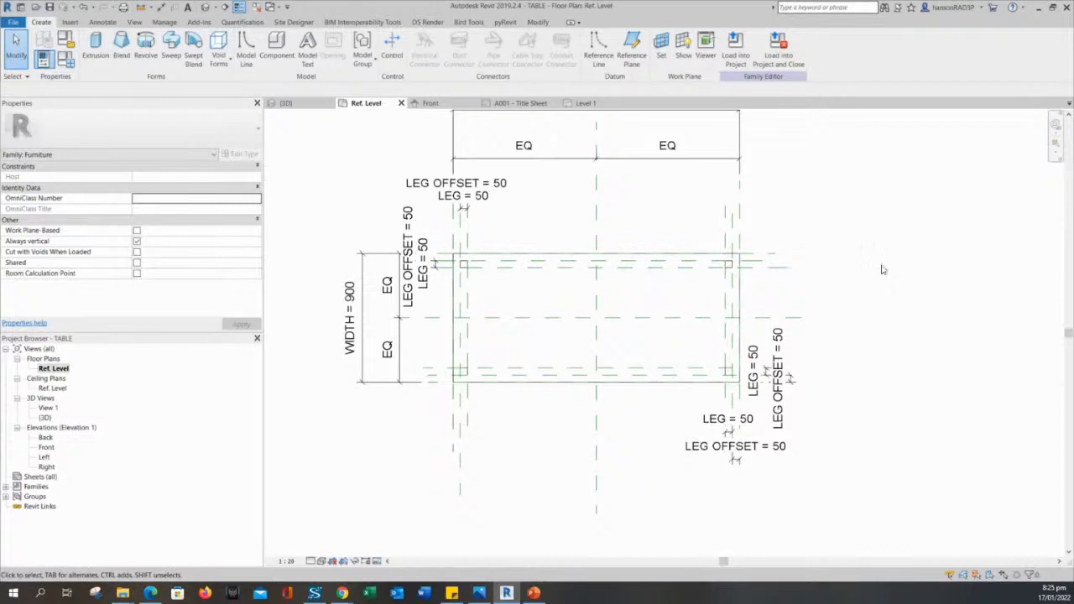
pyautogui.moveTo(430, 491); pyautogui.dragTo(459, 477, button='middle')
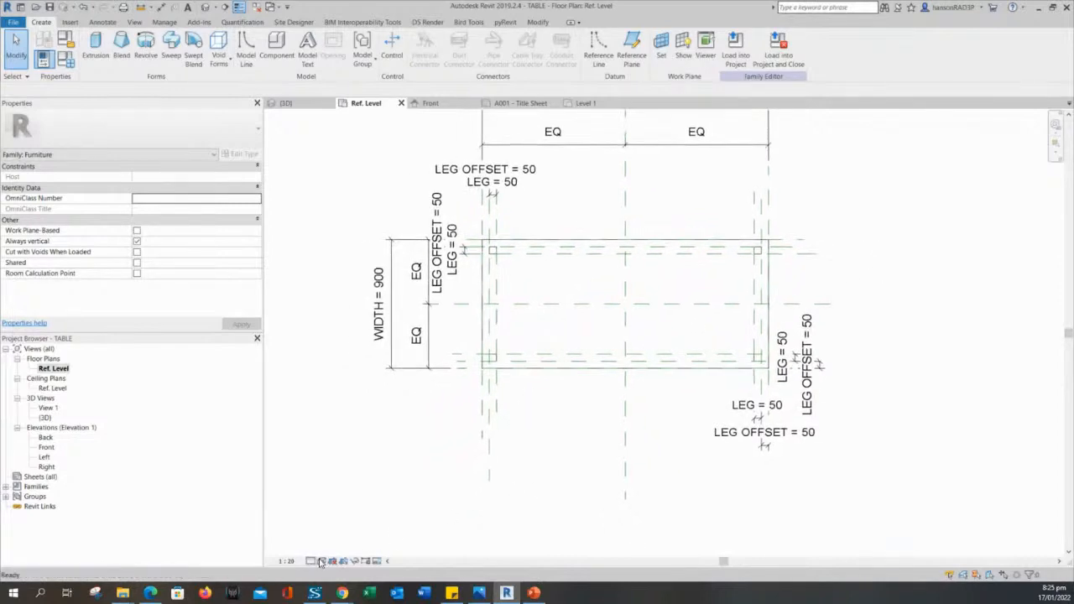
pyautogui.click(323, 561)
pyautogui.click(344, 504)
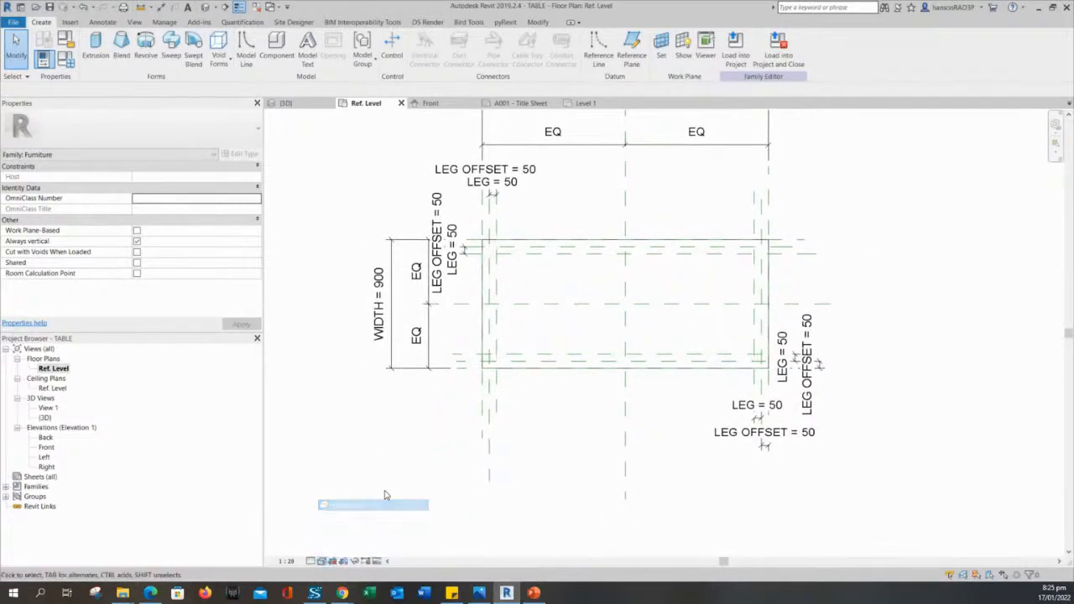
pyautogui.moveTo(387, 468)
pyautogui.mouseDown(button='middle')
pyautogui.moveTo(411, 449)
pyautogui.moveTo(415, 468)
pyautogui.moveTo(372, 461)
pyautogui.mouseUp(button='middle')
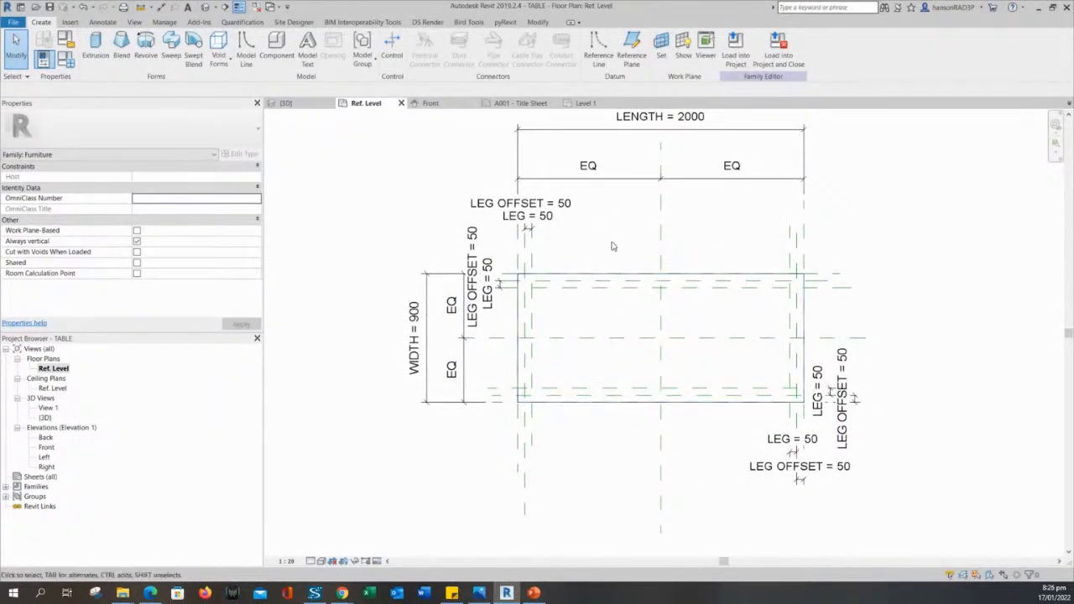
pyautogui.moveTo(619, 261); pyautogui.dragTo(621, 266, button='middle')
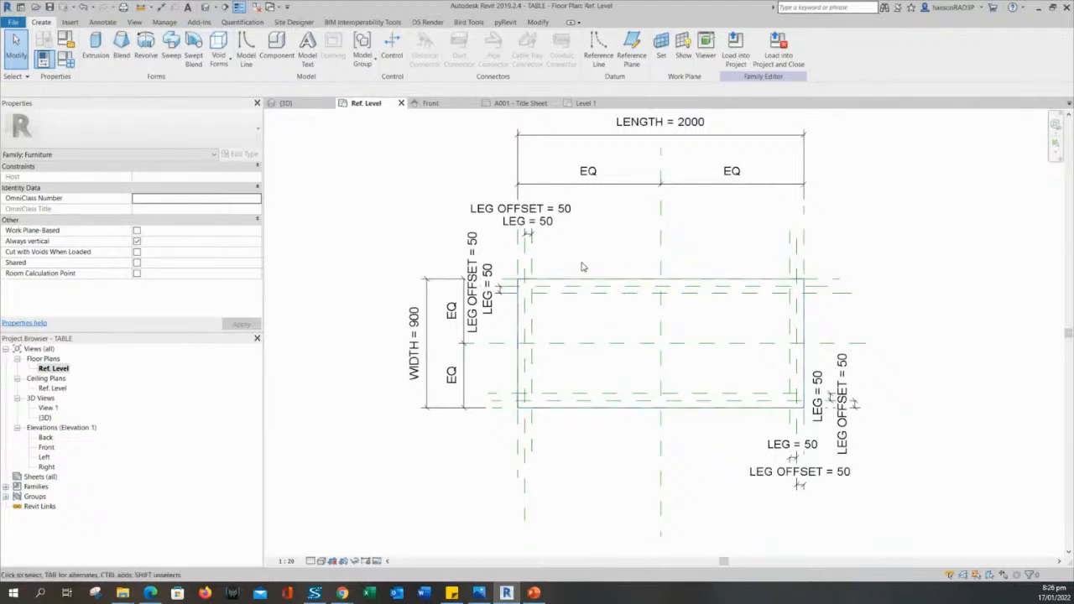
pyautogui.moveTo(610, 245); pyautogui.dragTo(614, 257, button='middle')
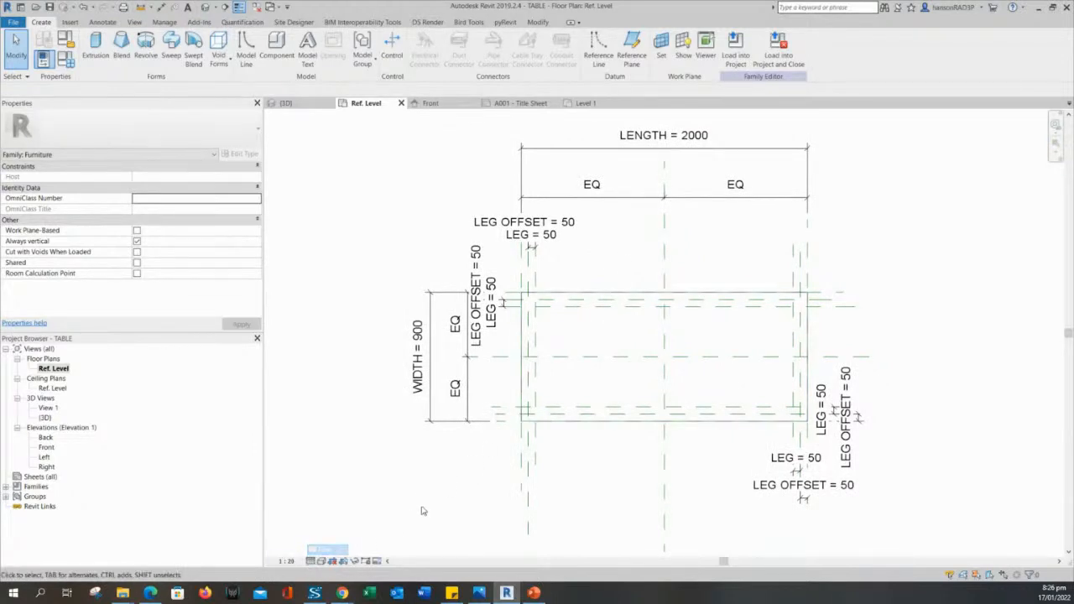
pyautogui.moveTo(423, 510); pyautogui.dragTo(420, 506, button='middle')
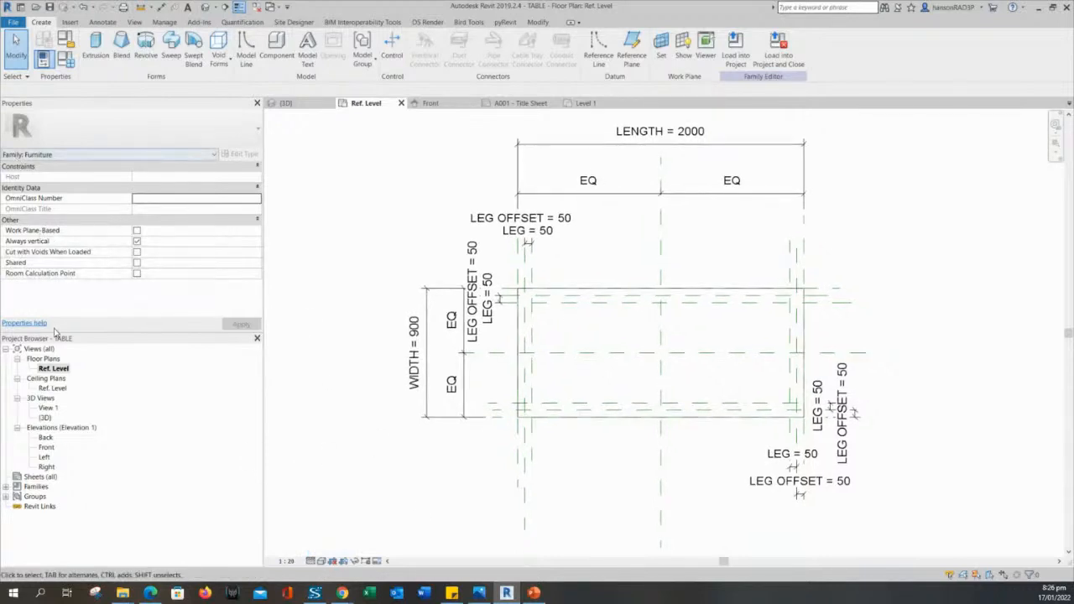
# Check the Ref. Level view properties, then select and deselect the tabletop extrusion.
pyautogui.click(55, 369)
pyautogui.click(333, 403)
pyautogui.moveTo(764, 244); pyautogui.dragTo(757, 229, button='middle')
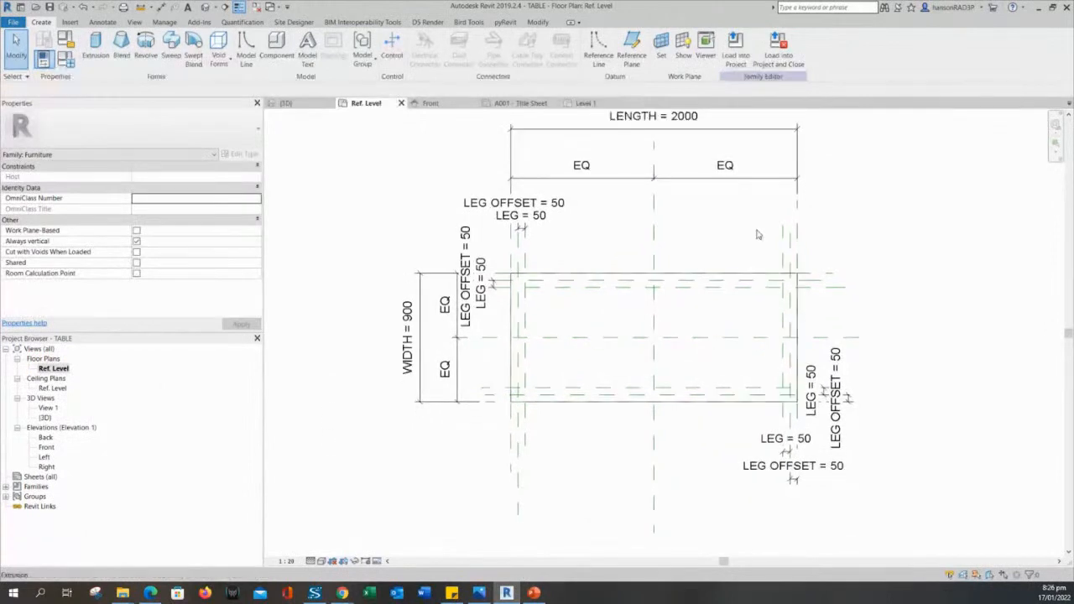
pyautogui.scroll(1, 545, 284)
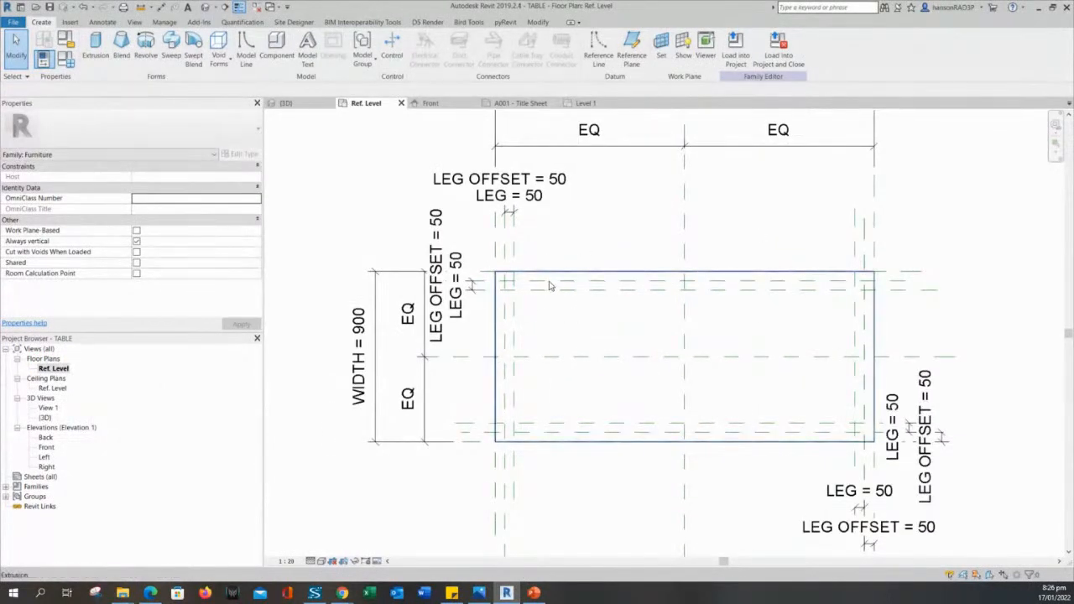
pyautogui.click(553, 274)
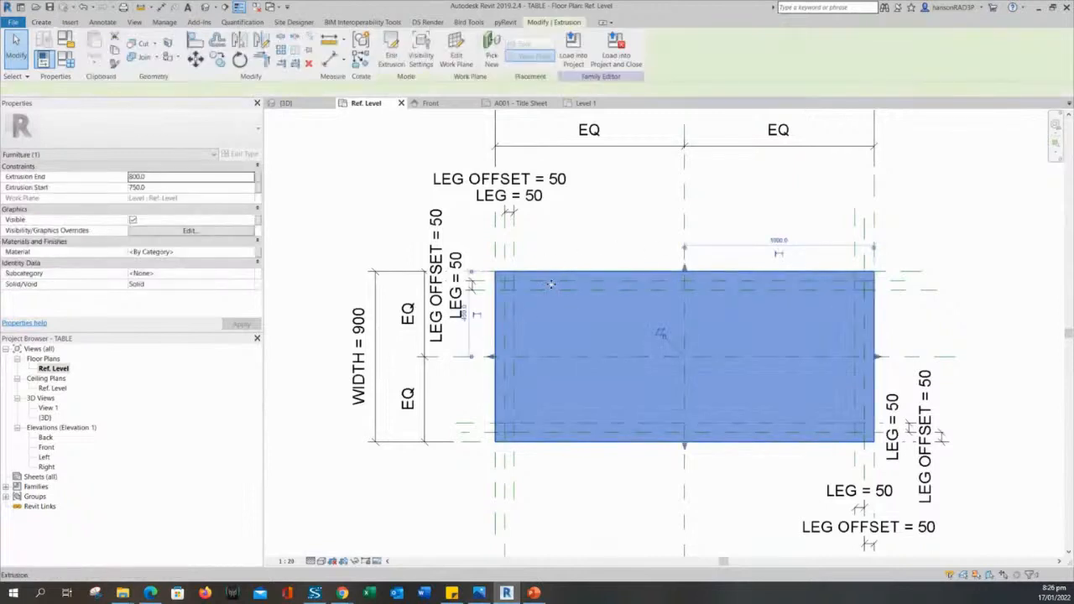
pyautogui.click(617, 517)
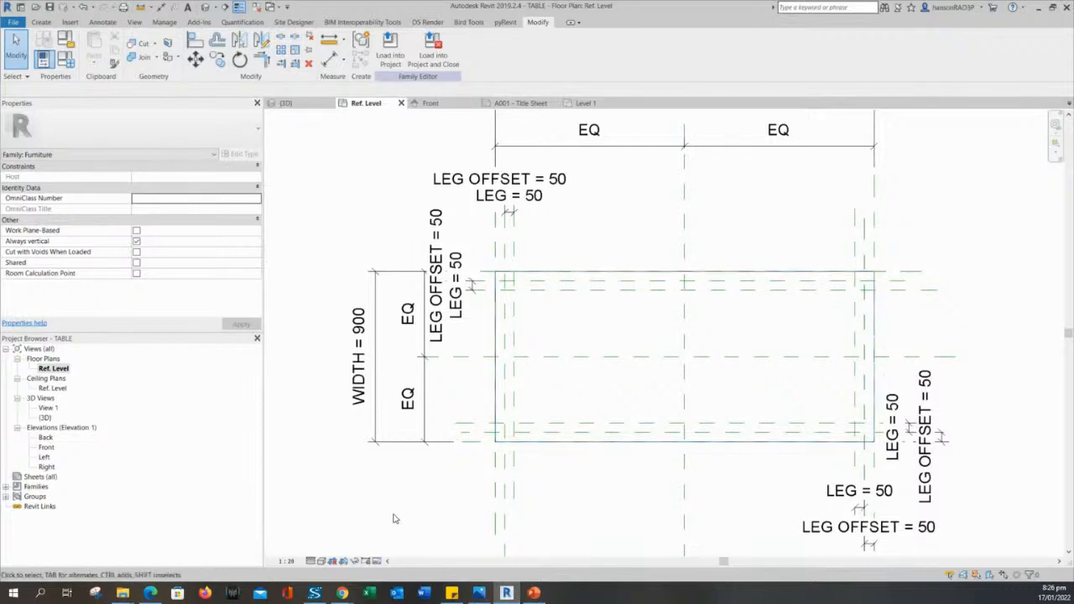
# Delete the extrusion at the table's top-left leg position.
pyautogui.scroll(2, 510, 302)
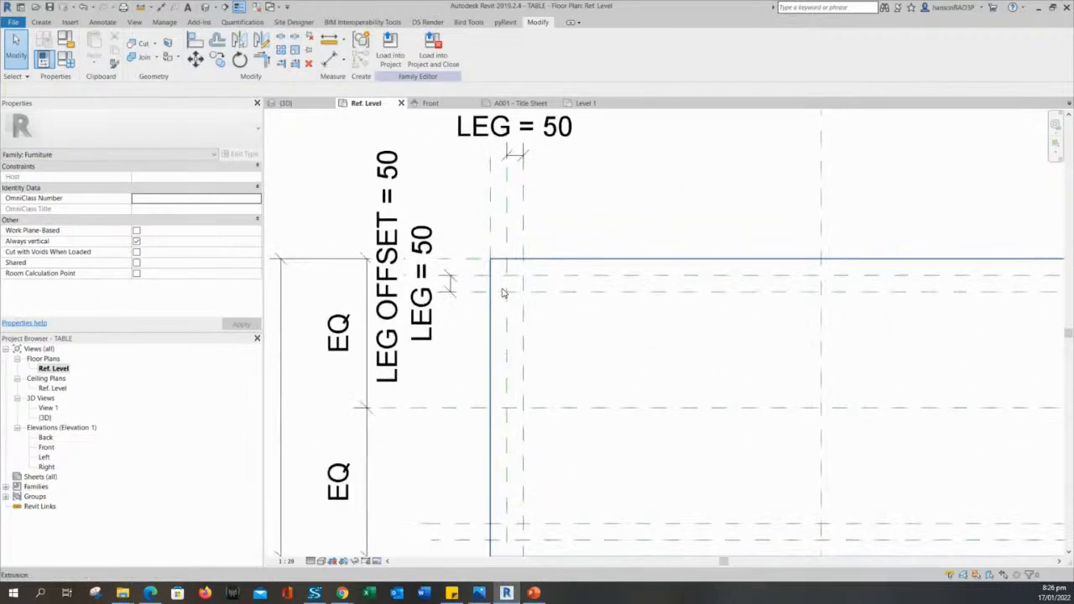
pyautogui.click(508, 293)
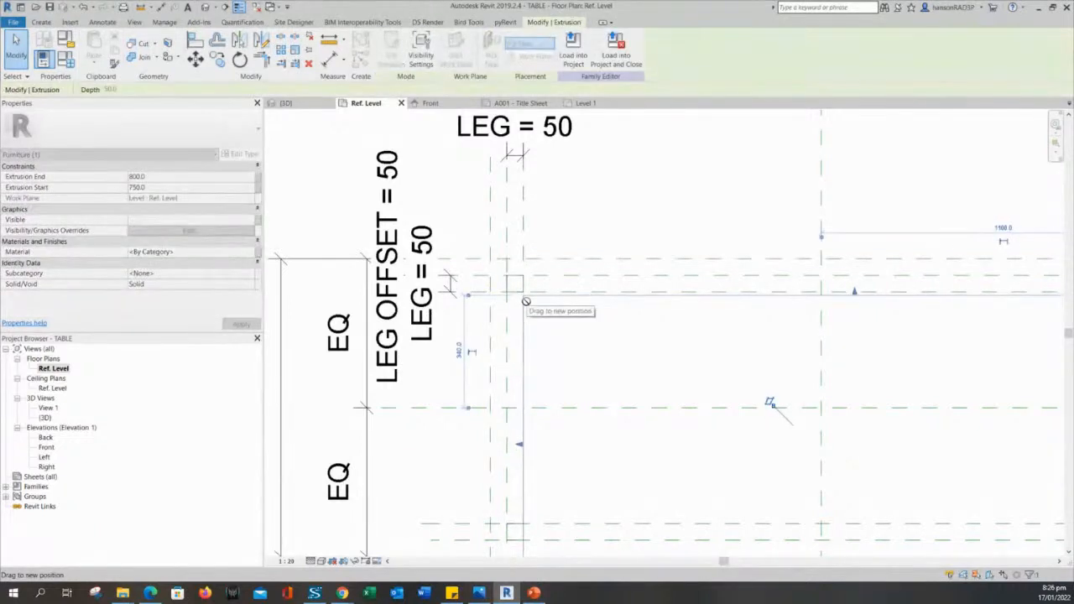
pyautogui.press('Delete')
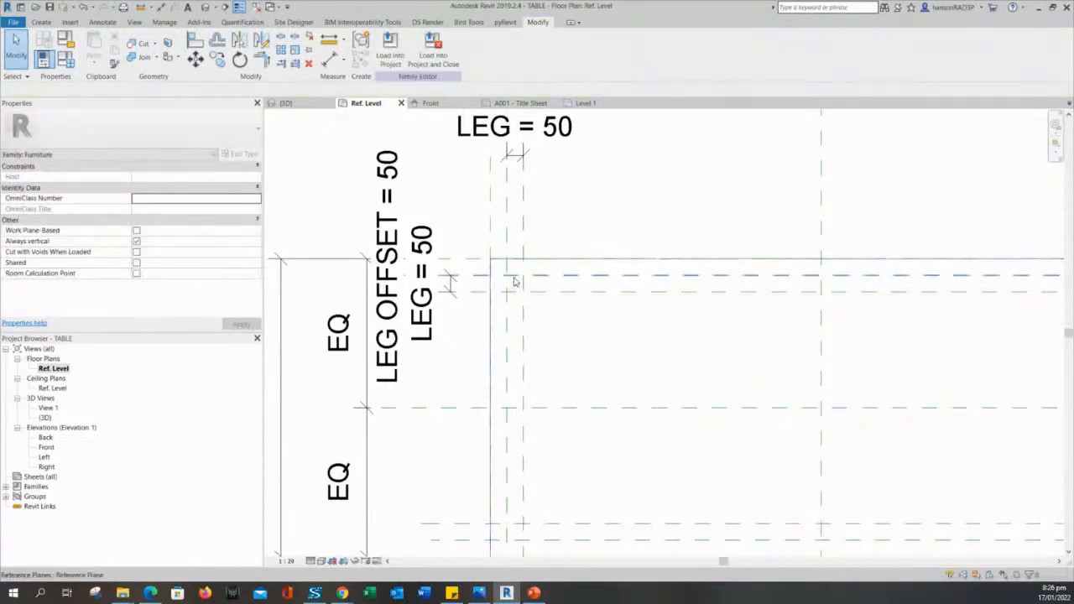
pyautogui.scroll(1, 498, 245)
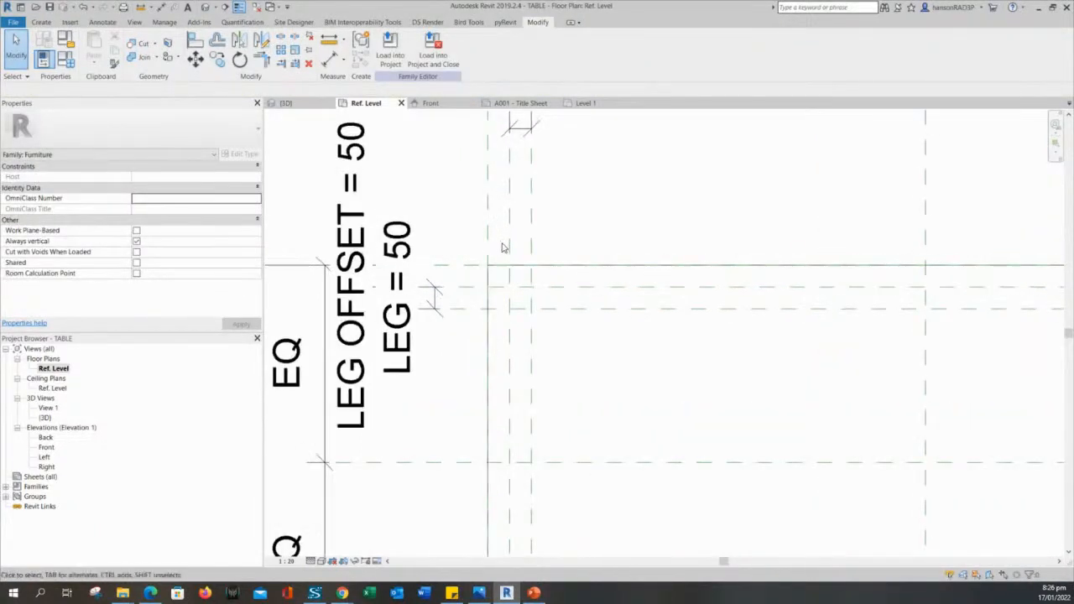
pyautogui.scroll(-2, 507, 257)
pyautogui.scroll(1, 589, 311)
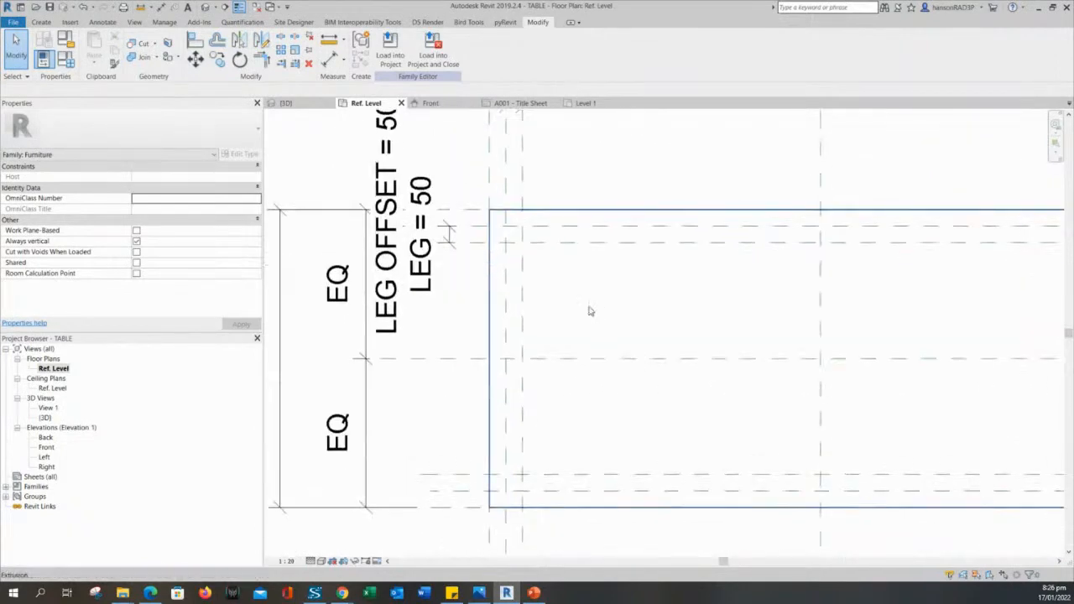
pyautogui.scroll(-1, 589, 311)
pyautogui.moveTo(634, 197); pyautogui.dragTo(646, 260, button='middle')
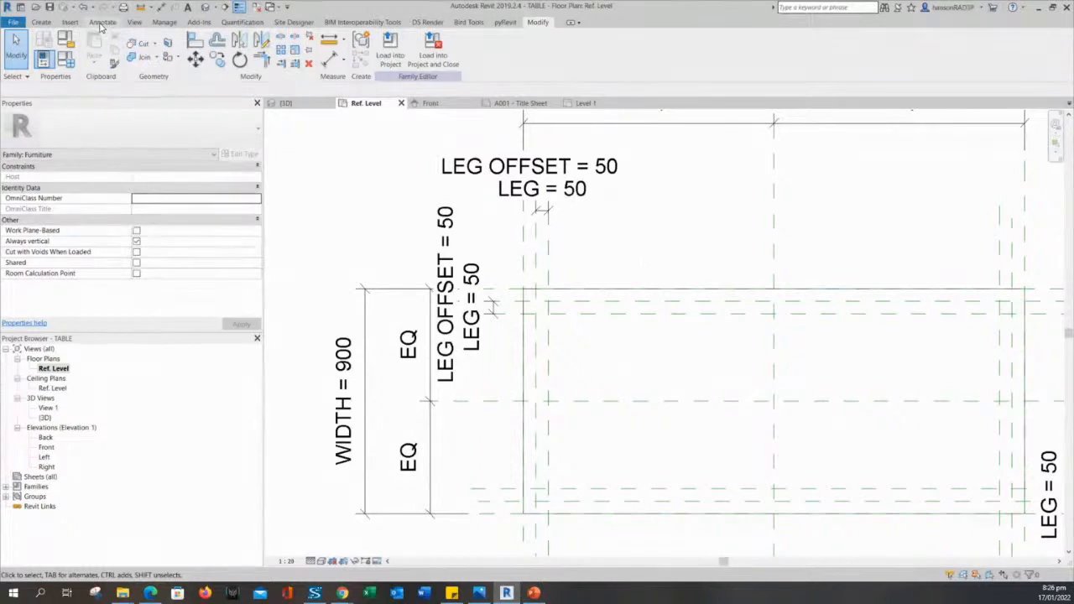
# Show the Annotate tools and frame the plan with LENGTH 2000 and WIDTH 900 dimensions.
pyautogui.click(101, 23)
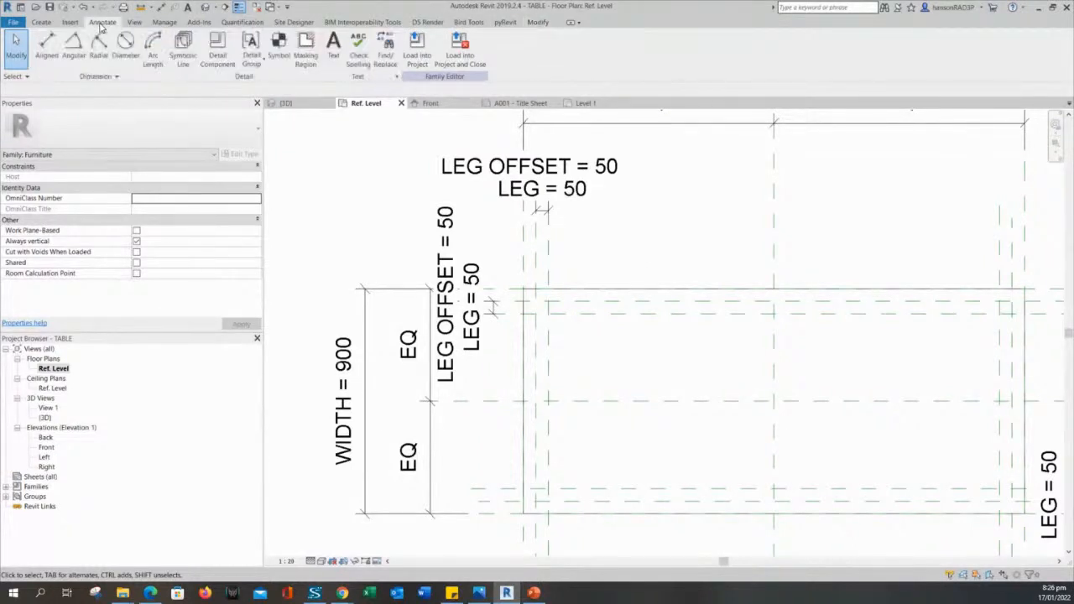
pyautogui.scroll(-2, 676, 242)
pyautogui.moveTo(645, 223); pyautogui.dragTo(657, 257, button='middle')
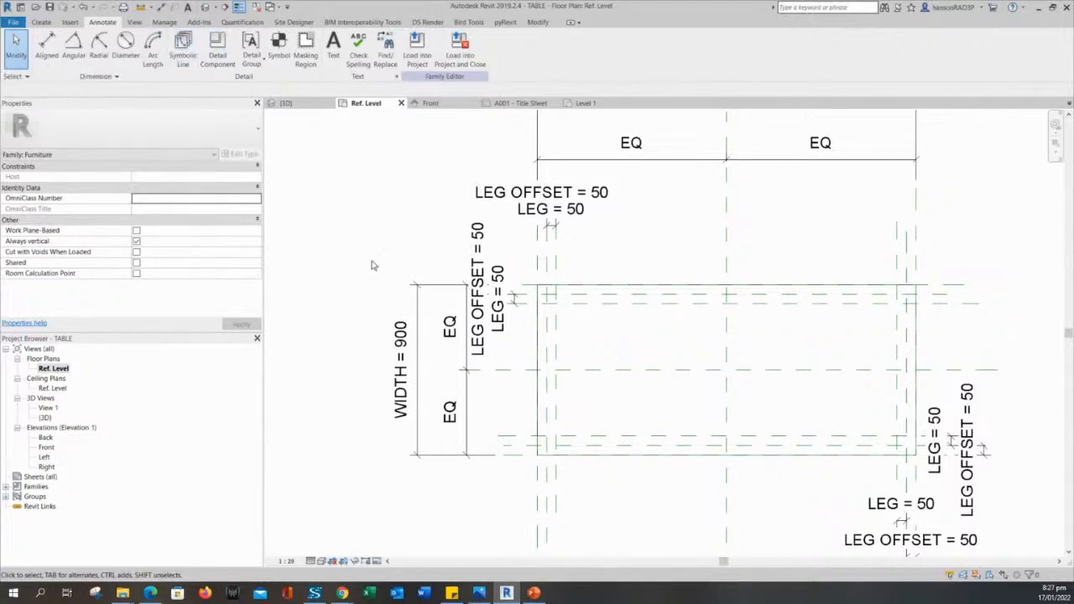
pyautogui.scroll(-2, 372, 260)
pyautogui.moveTo(370, 245); pyautogui.dragTo(439, 250, button='middle')
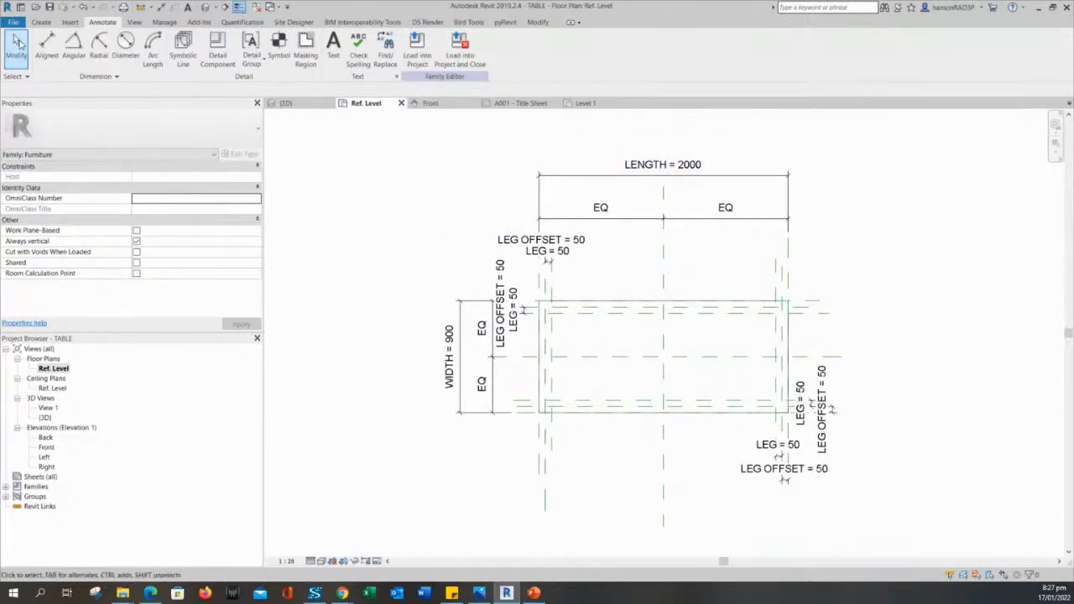
pyautogui.scroll(4, 518, 319)
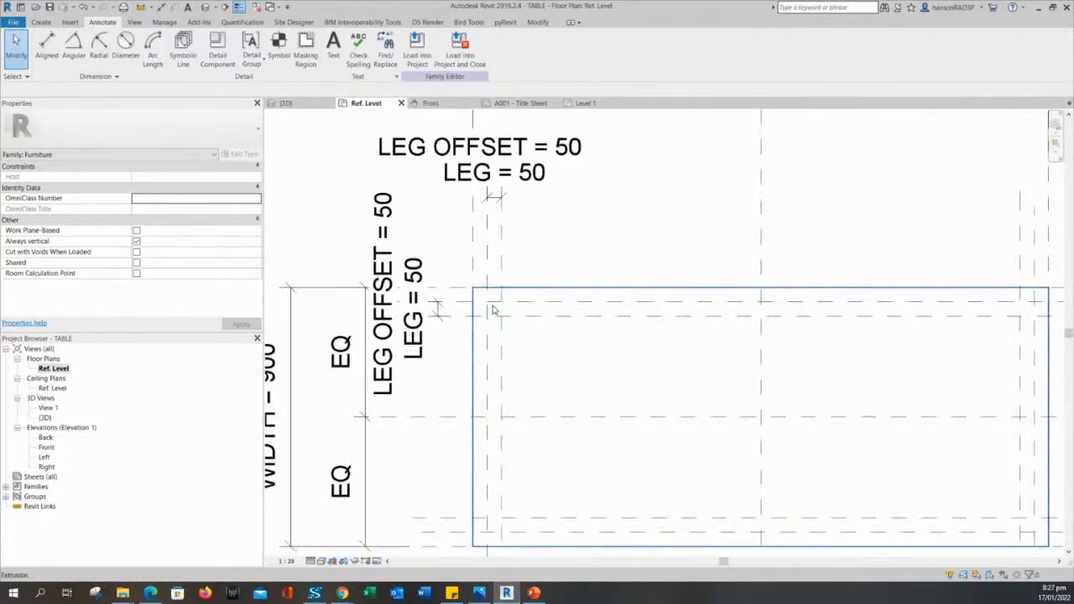
pyautogui.scroll(-2, 523, 307)
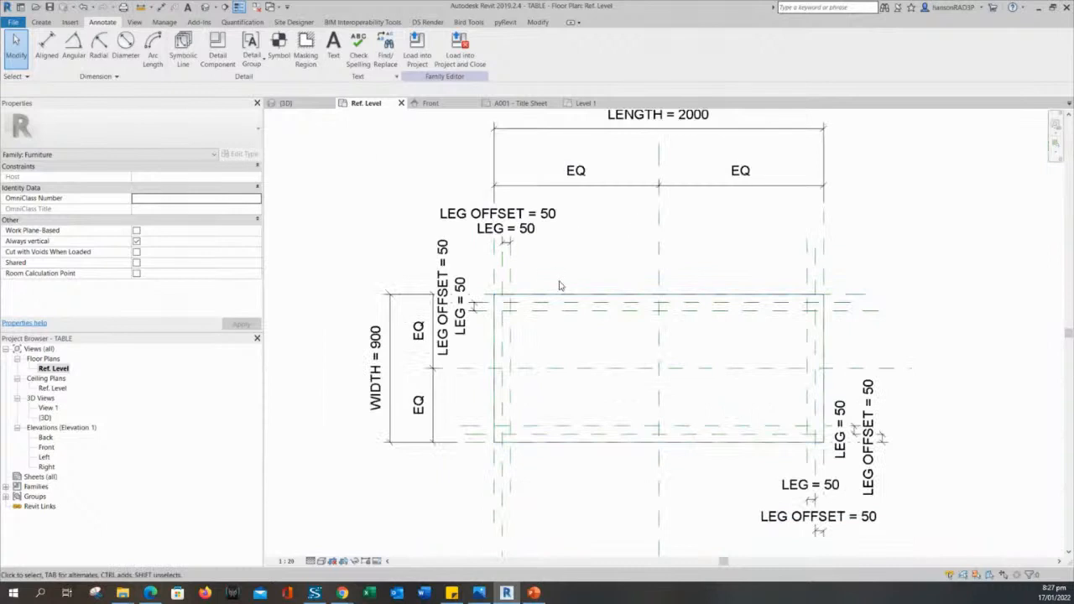
pyautogui.moveTo(356, 209); pyautogui.dragTo(373, 233, button='middle')
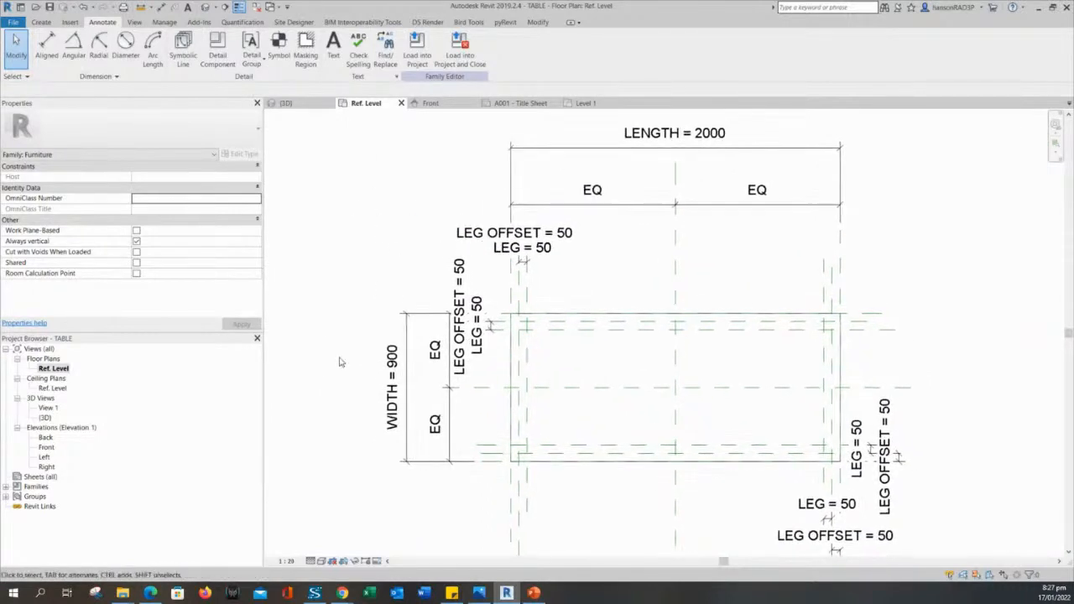
pyautogui.click(378, 564)
pyautogui.click(393, 551)
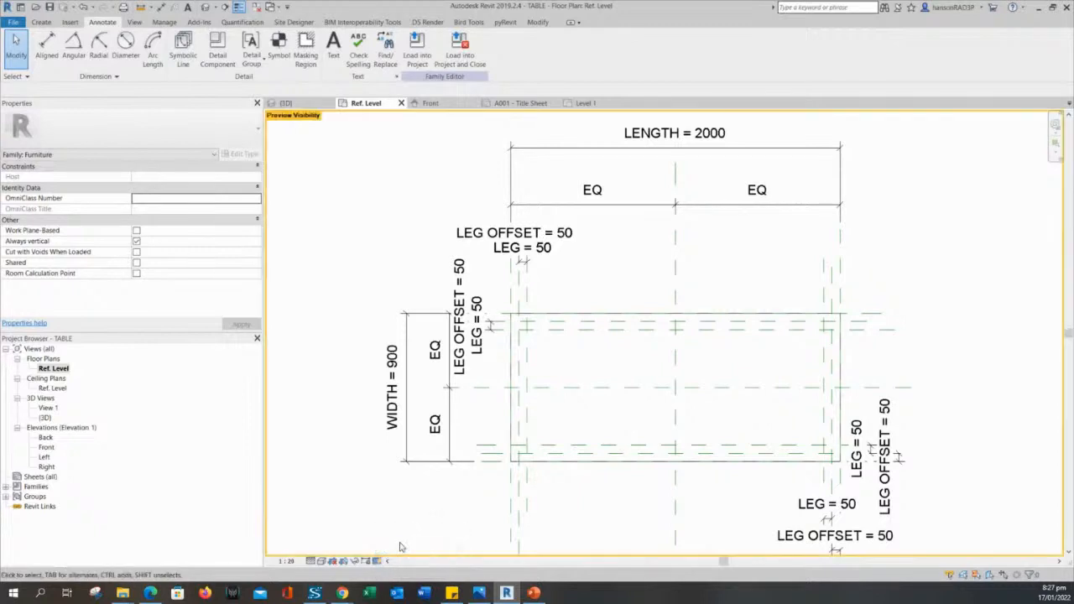
pyautogui.moveTo(418, 522); pyautogui.dragTo(411, 509, button='middle')
pyautogui.scroll(-3, 412, 509)
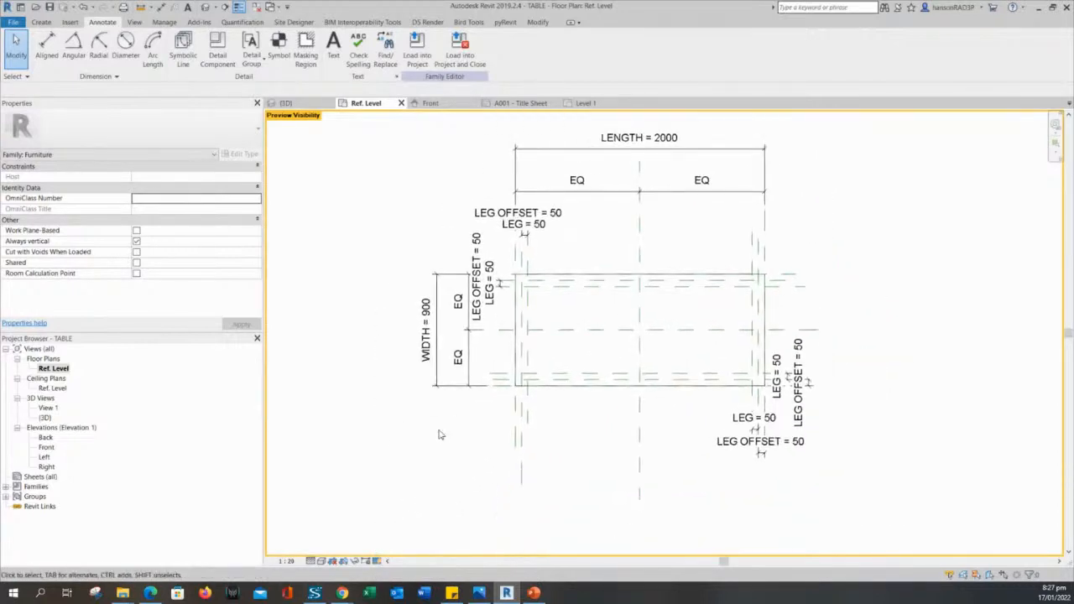
pyautogui.moveTo(439, 434); pyautogui.dragTo(518, 412, button='middle')
pyautogui.moveTo(503, 448); pyautogui.dragTo(518, 430, button='middle')
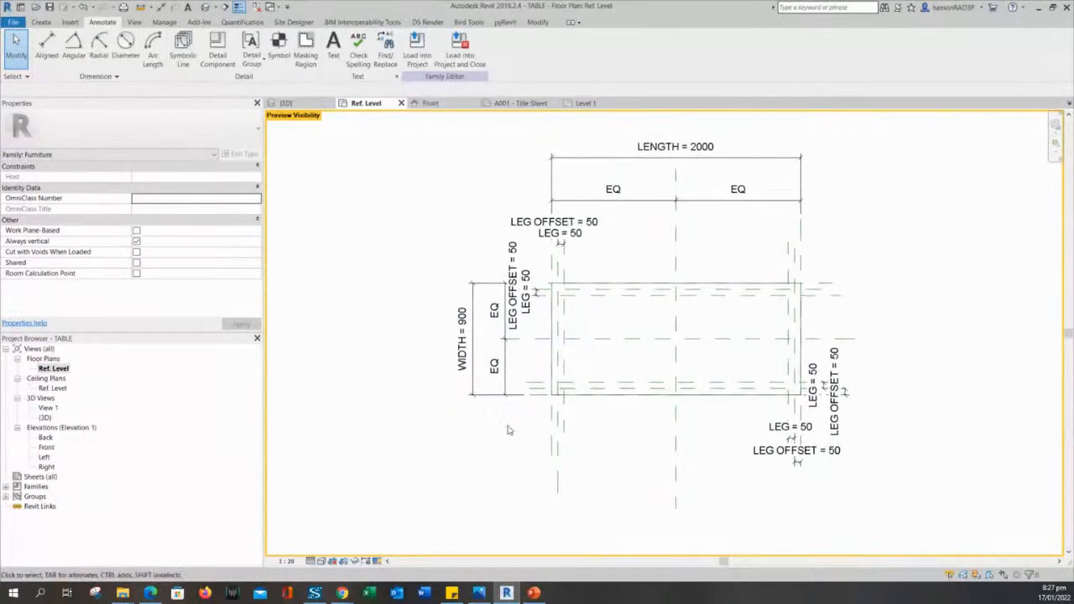
pyautogui.scroll(2, 631, 264)
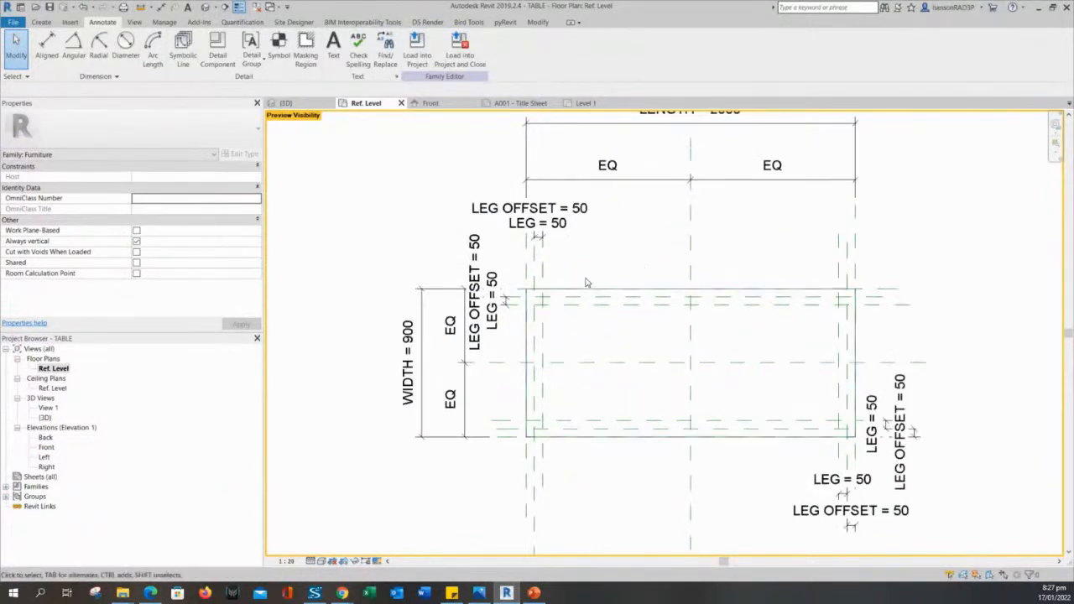
pyautogui.moveTo(612, 342); pyautogui.dragTo(614, 311, button='middle')
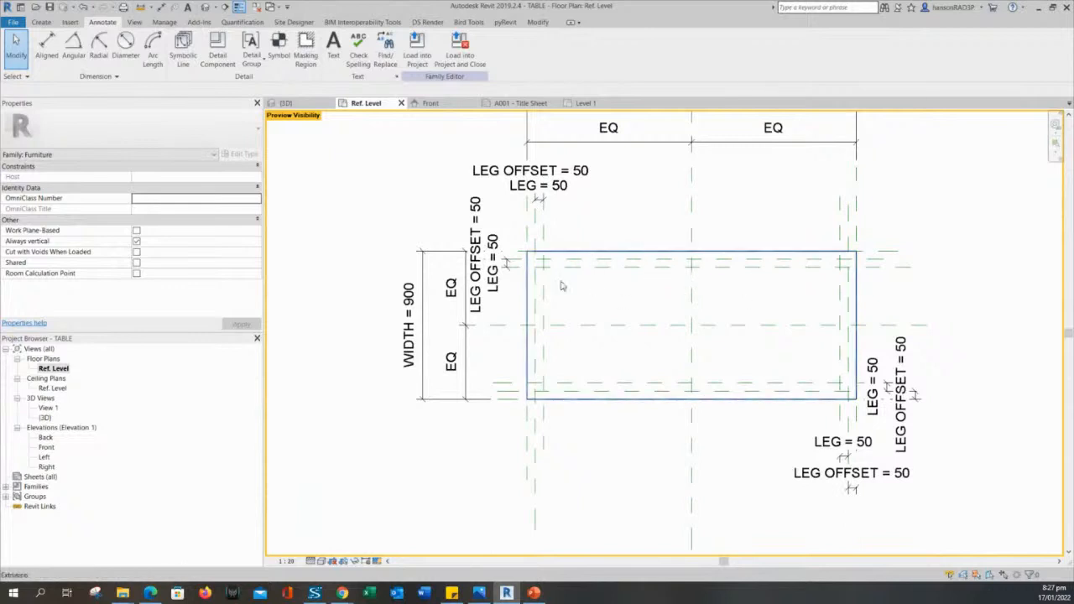
pyautogui.click(376, 562)
pyautogui.click(387, 532)
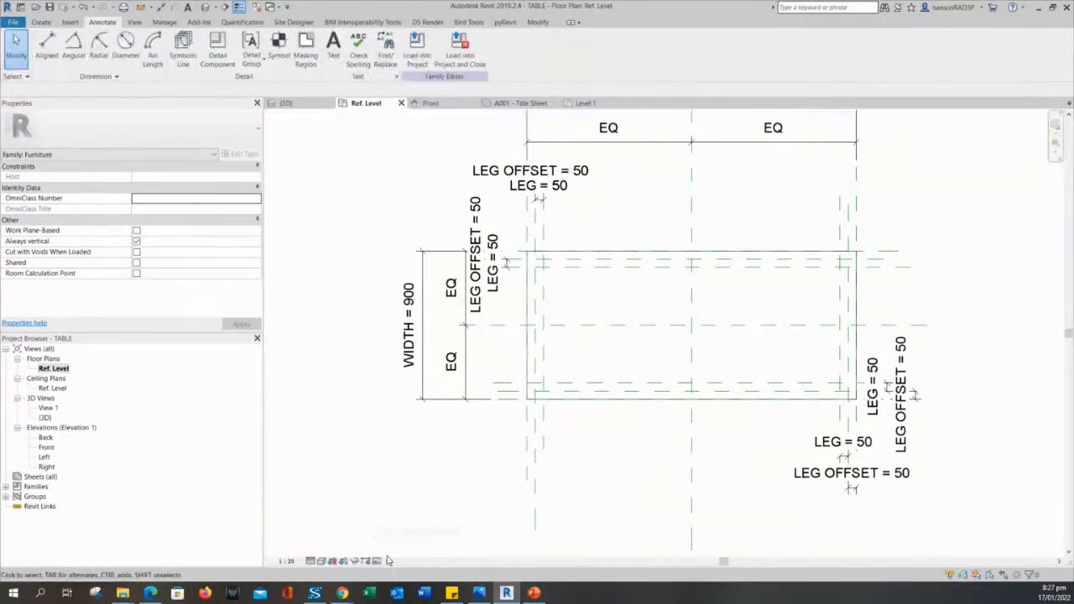
pyautogui.click(378, 561)
pyautogui.click(399, 548)
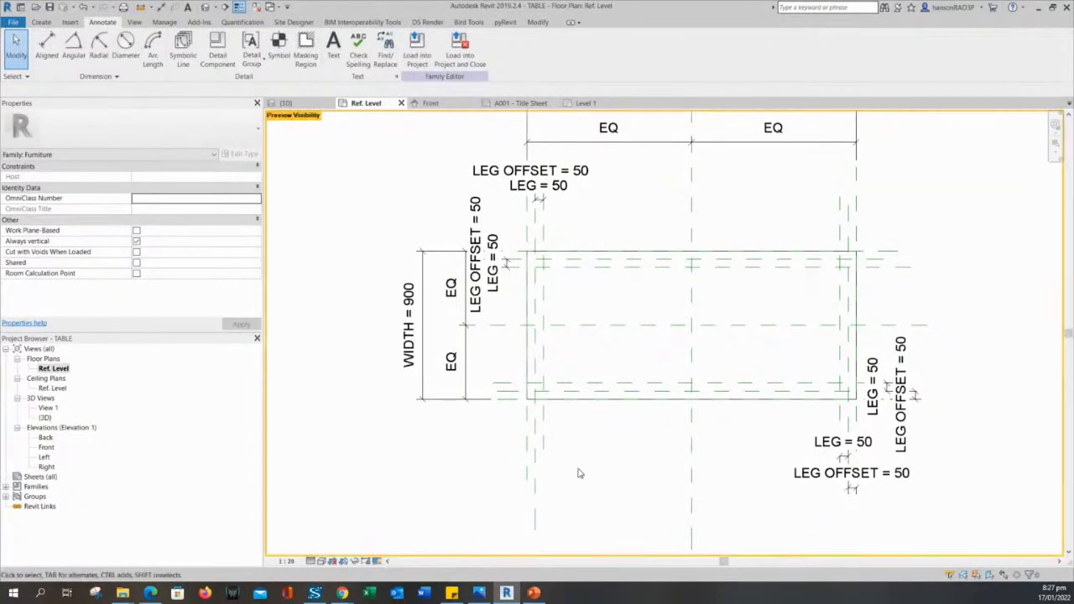
pyautogui.click(378, 562)
pyautogui.click(400, 535)
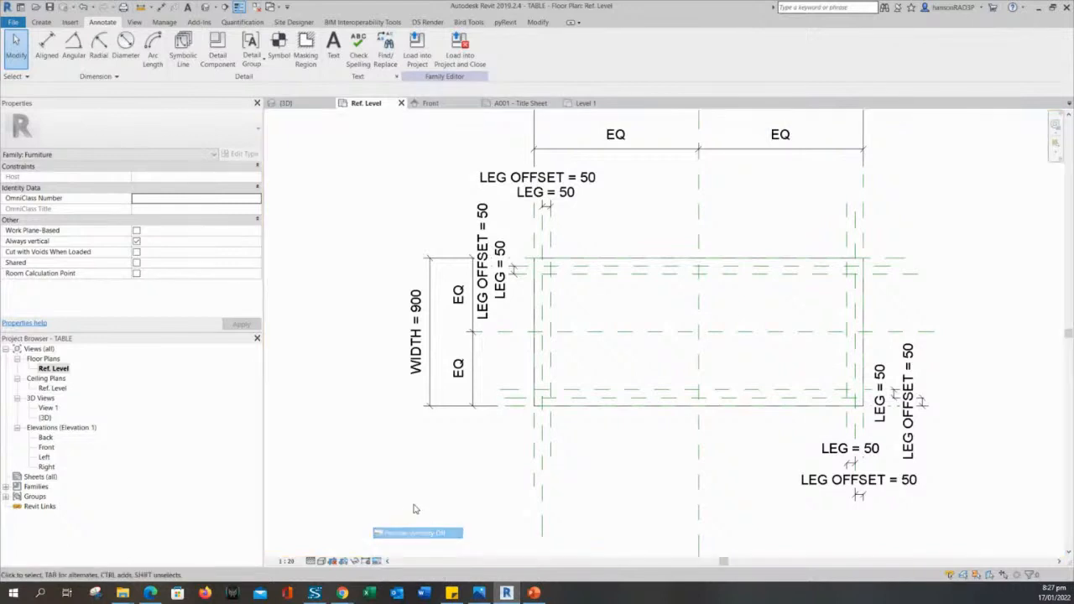
# Start Symbolic Line in Rectangle mode and draw the first 50×50 leg square at a reference-plane intersection.
pyautogui.click(183, 46)
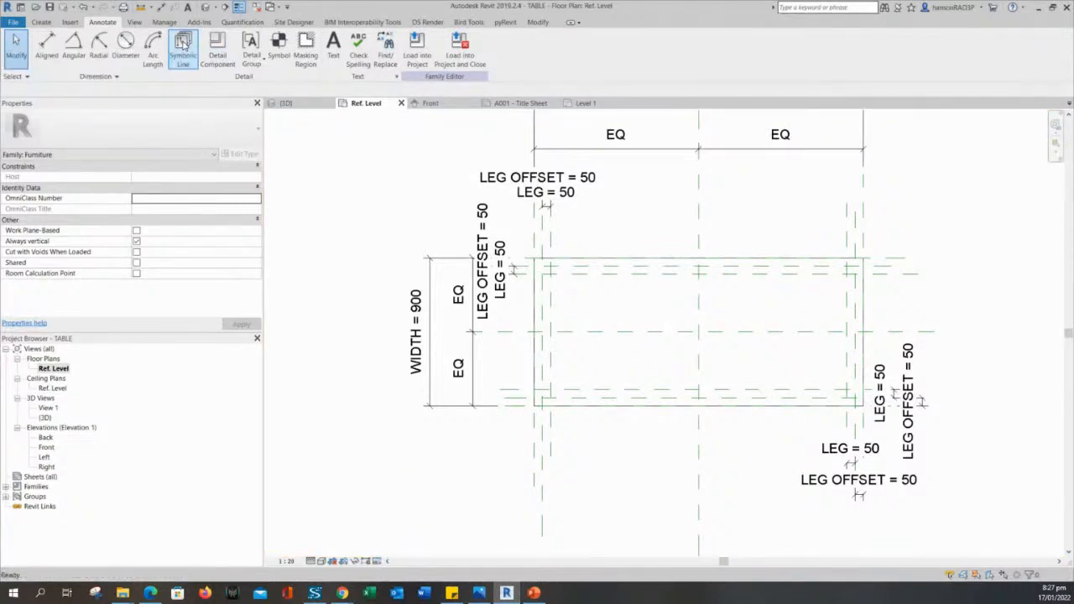
pyautogui.click(99, 23)
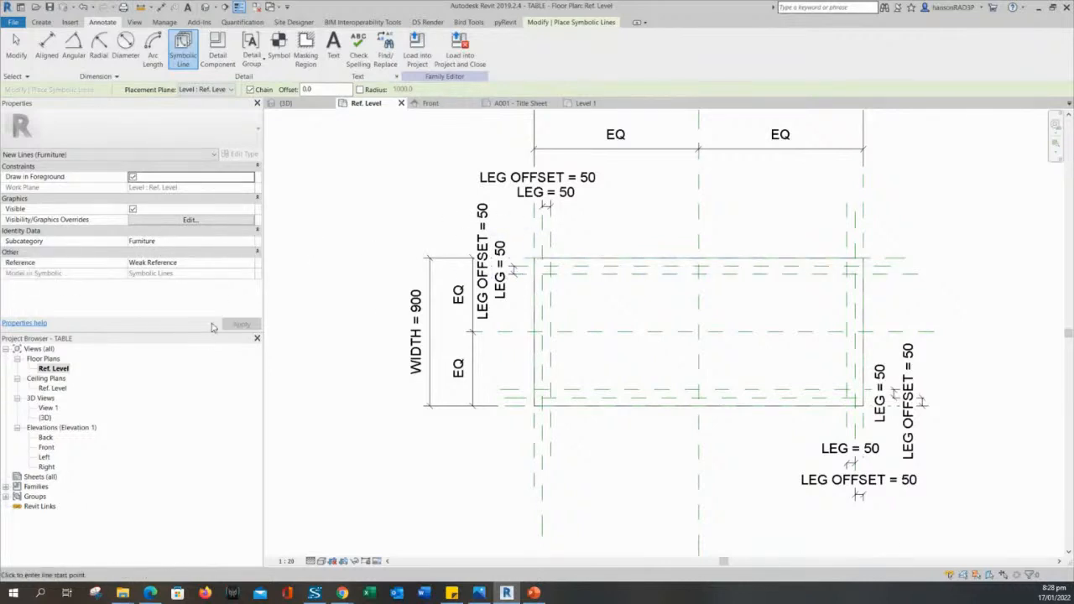
pyautogui.moveTo(337, 289); pyautogui.dragTo(322, 299, button='middle')
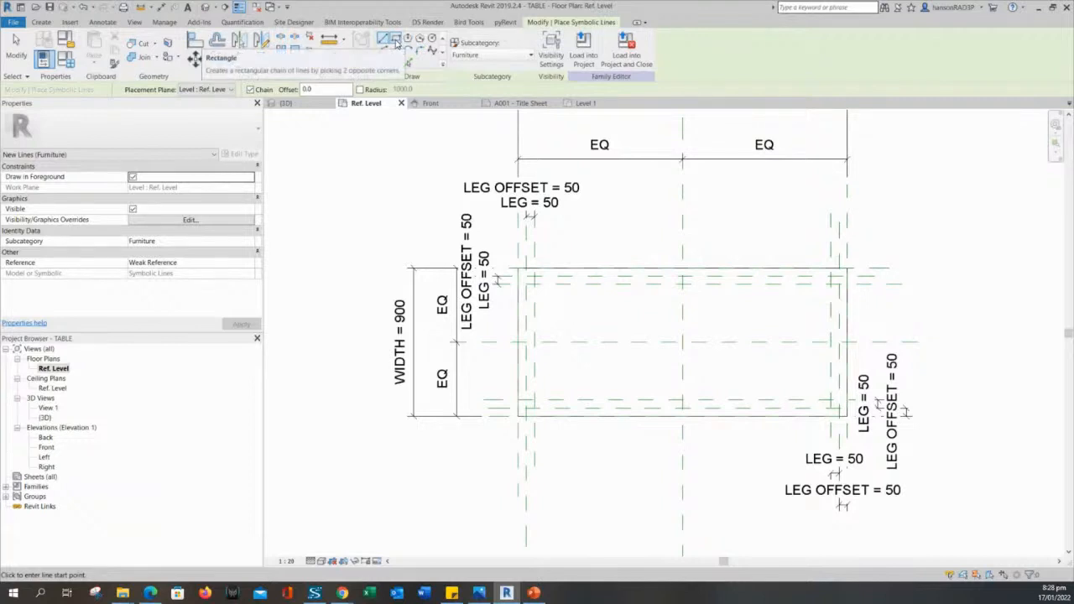
pyautogui.click(397, 43)
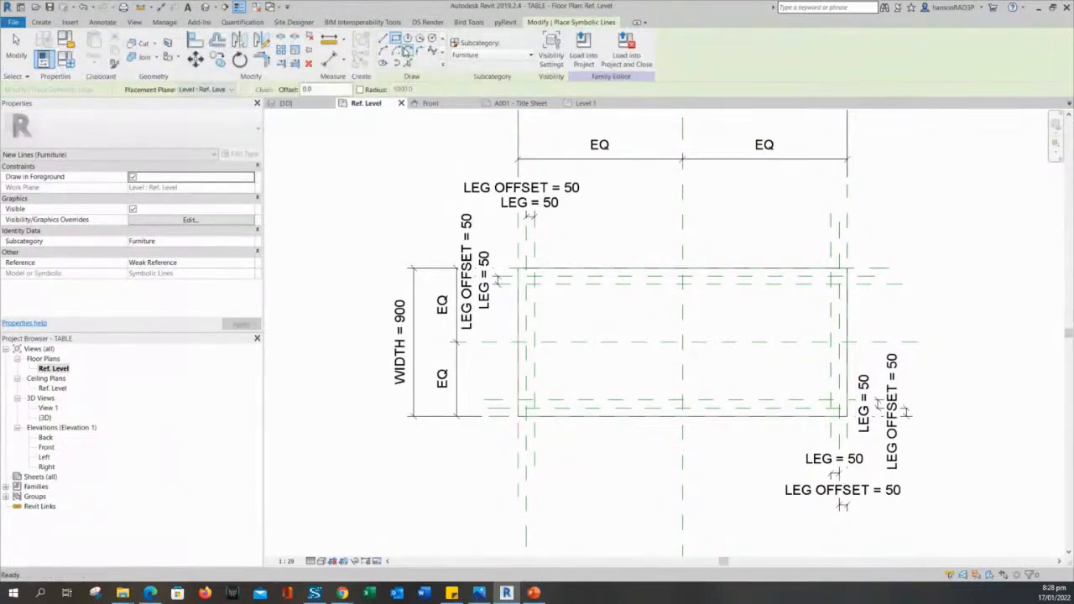
pyautogui.scroll(5, 525, 273)
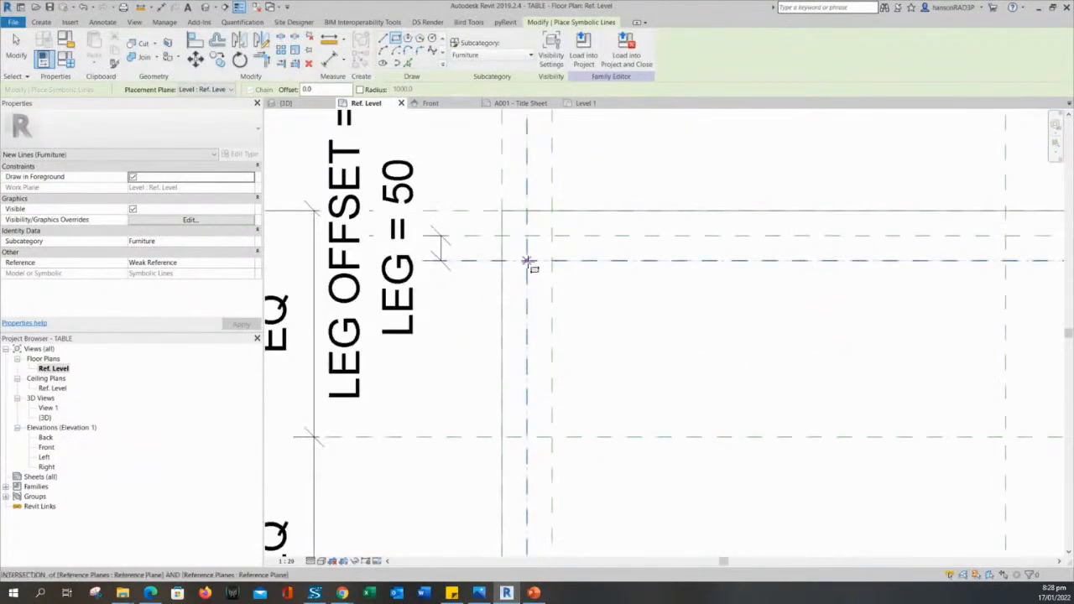
pyautogui.scroll(2, 524, 271)
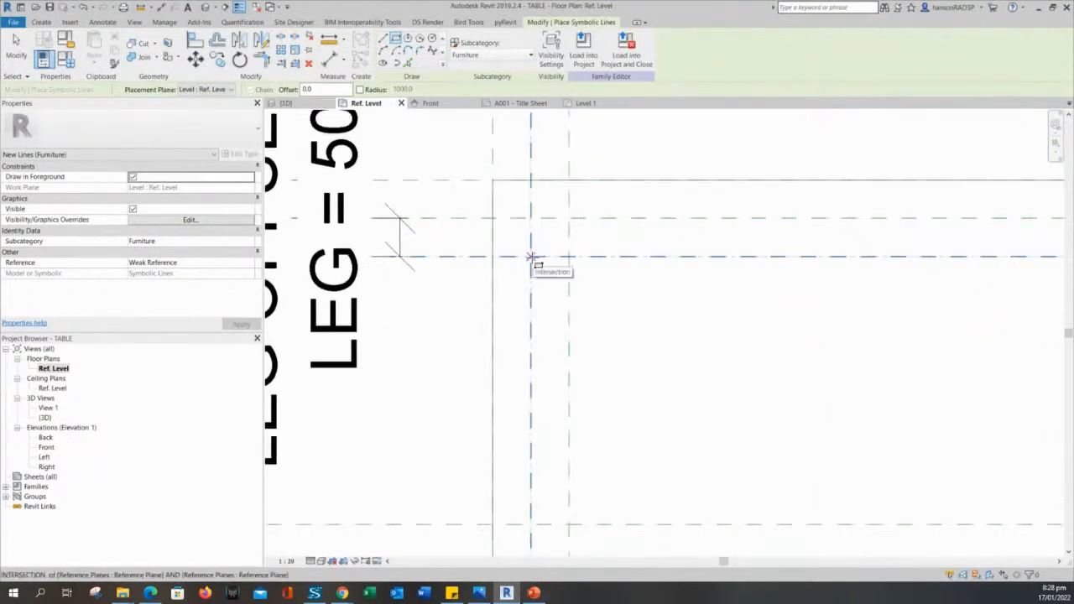
pyautogui.click(531, 256)
pyautogui.click(570, 219)
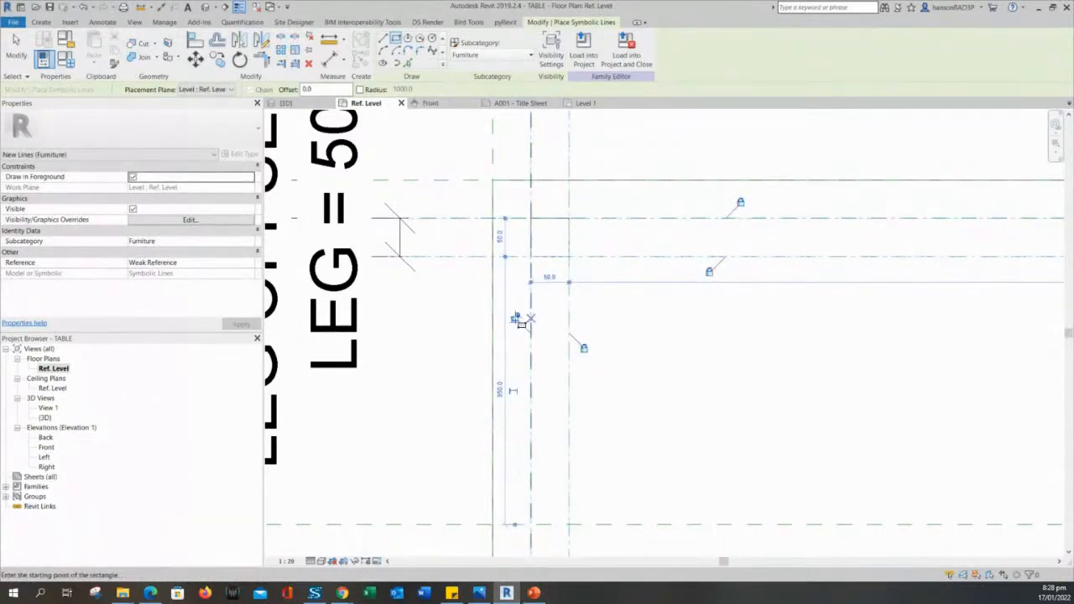
# Draw leg squares at the lower-left and right reference-plane corners.
pyautogui.scroll(-5, 668, 327)
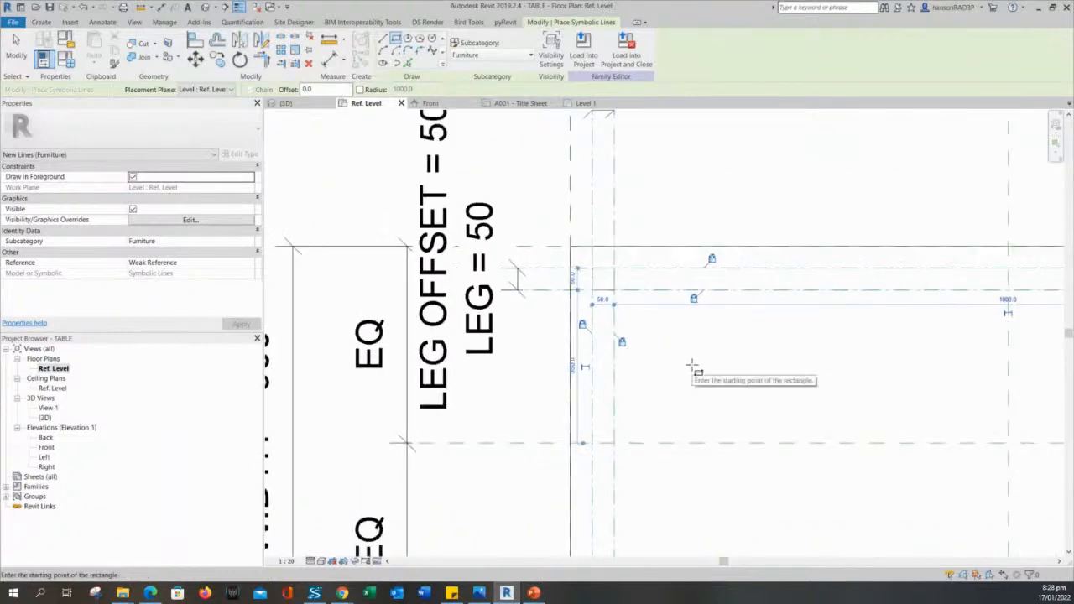
pyautogui.scroll(3, 655, 356)
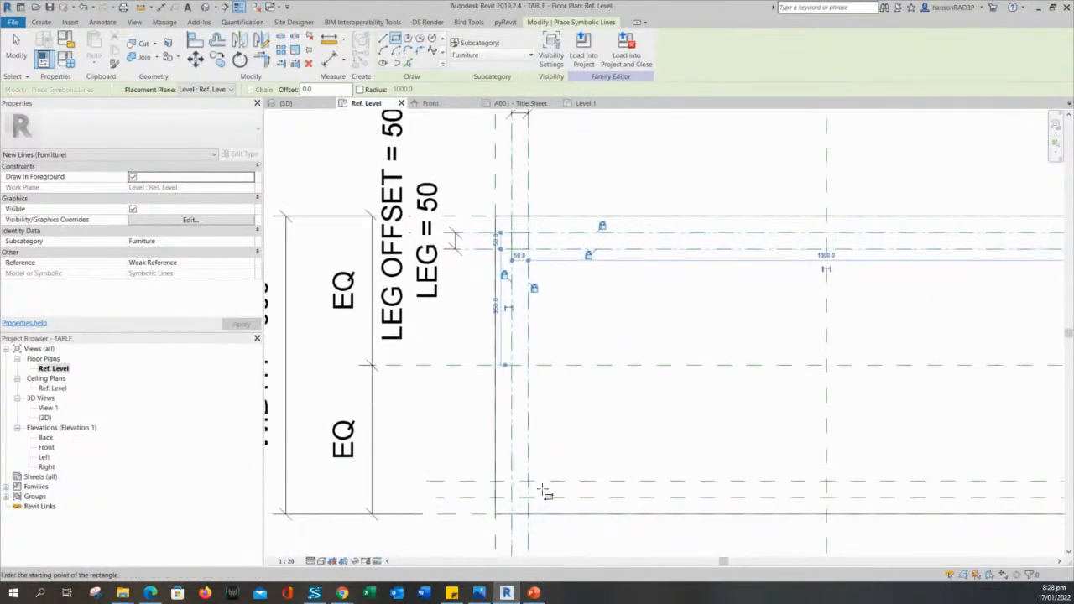
pyautogui.scroll(2, 521, 503)
pyautogui.click(491, 501)
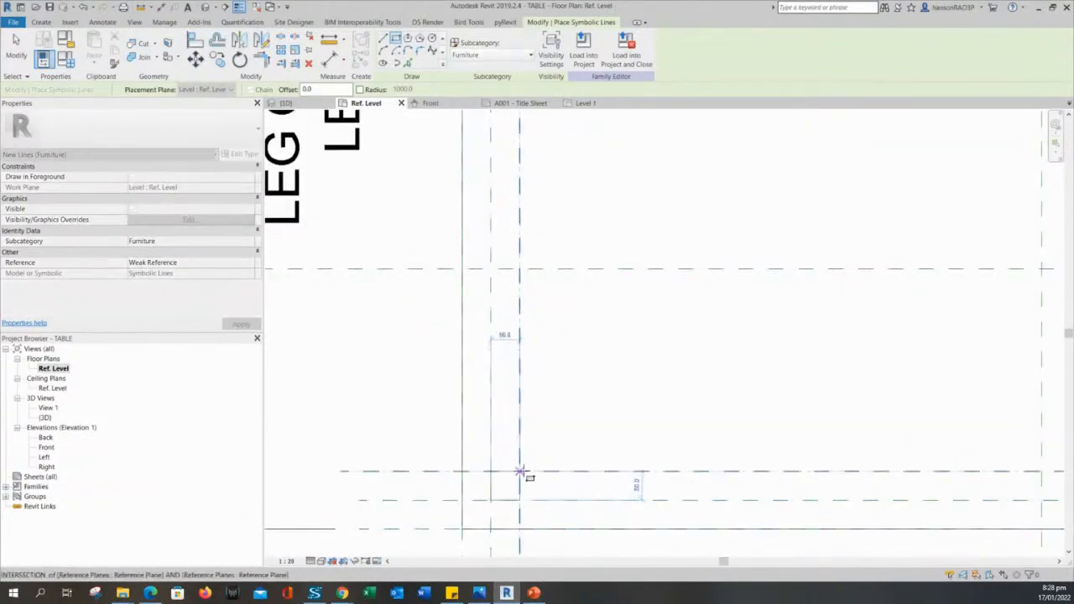
pyautogui.click(519, 471)
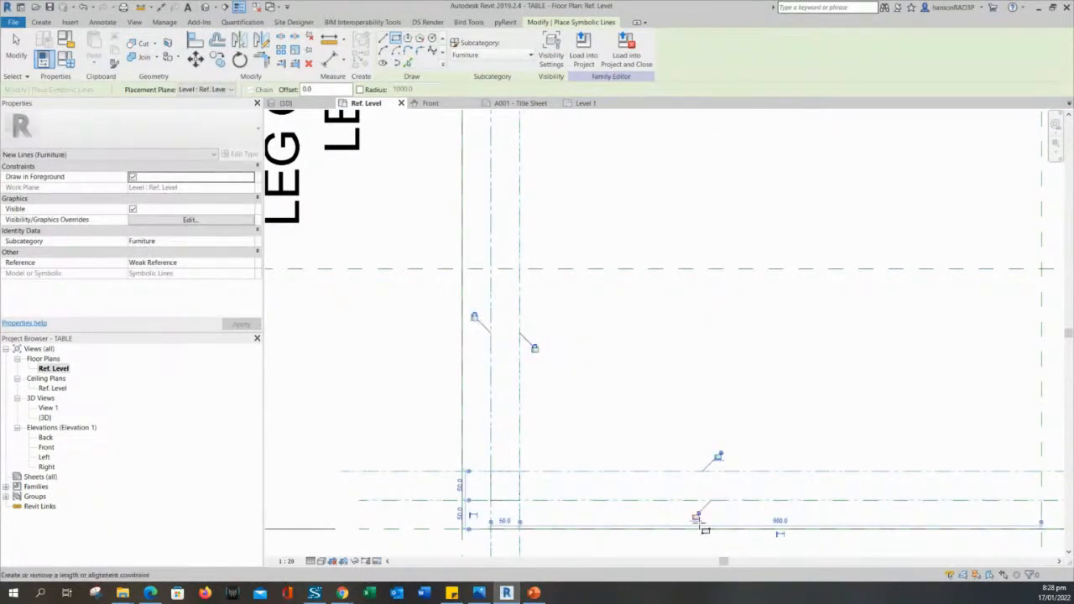
pyautogui.scroll(-1, 606, 452)
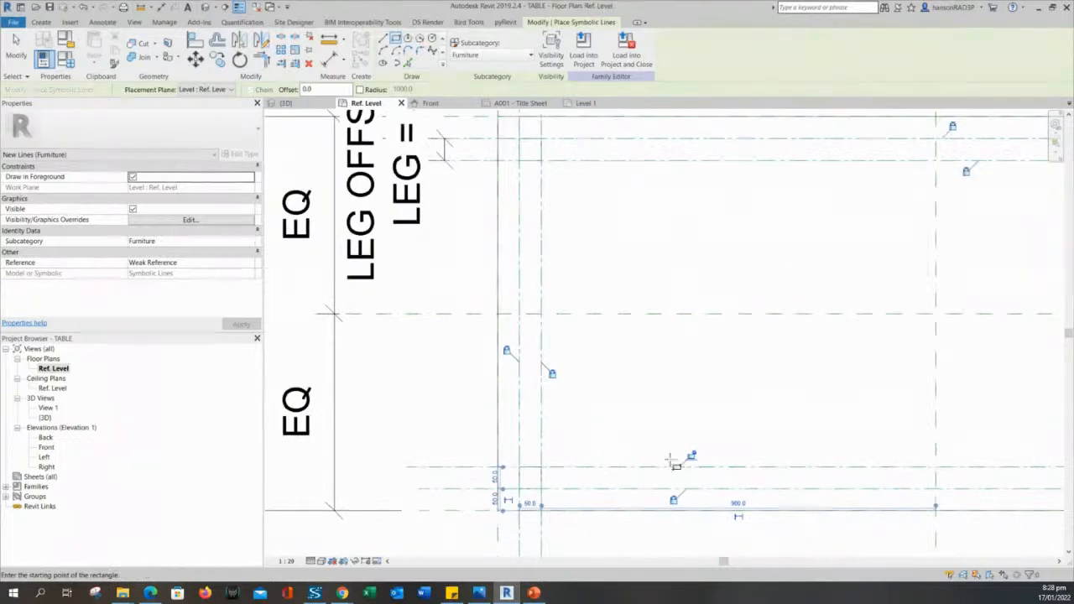
pyautogui.scroll(-2, 746, 450)
pyautogui.scroll(3, 758, 453)
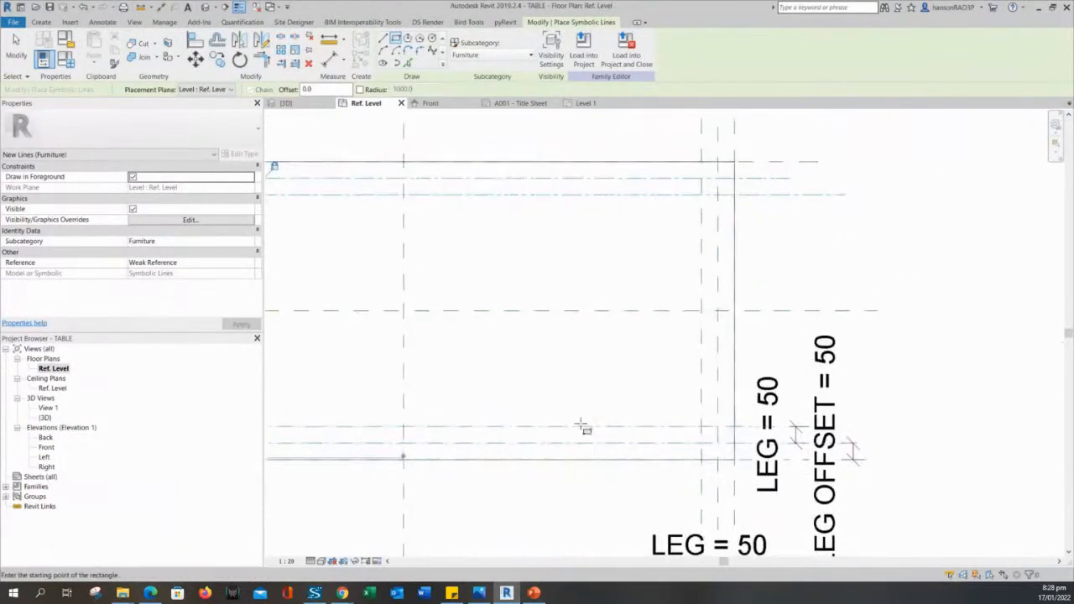
pyautogui.click(758, 443)
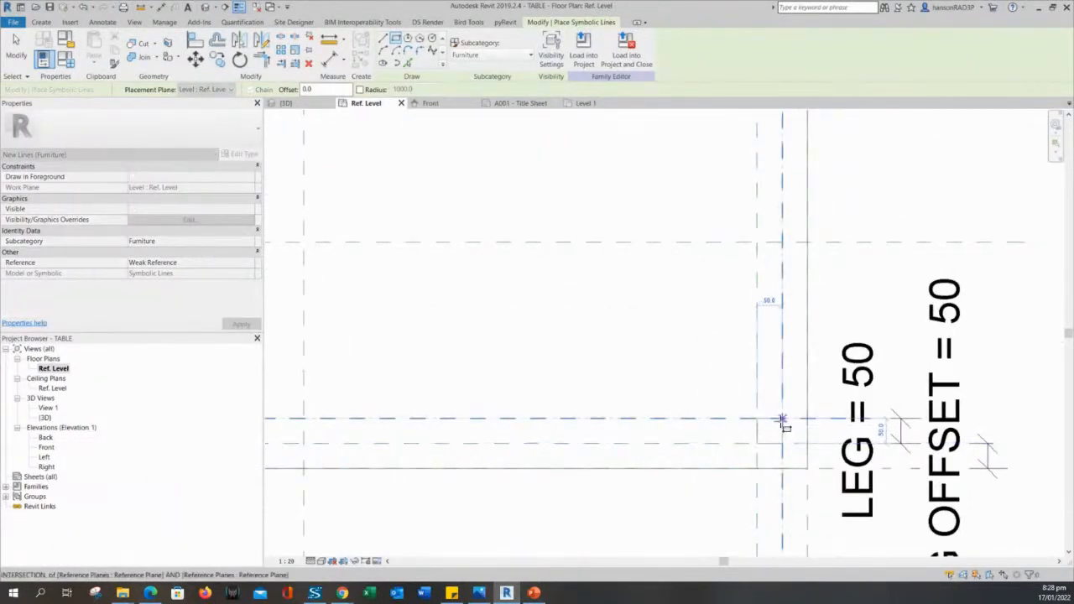
pyautogui.click(782, 420)
# Draw the upper-right leg square and exit the symbolic line tool.
pyautogui.scroll(2, 812, 363)
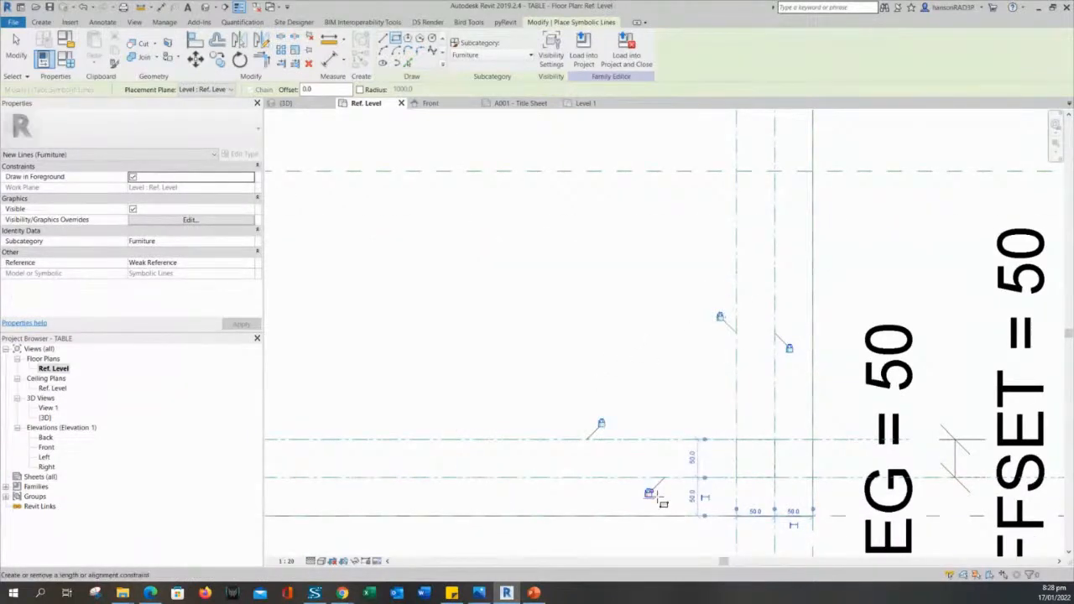
pyautogui.scroll(-2, 663, 336)
pyautogui.moveTo(649, 294); pyautogui.dragTo(630, 396, button='middle')
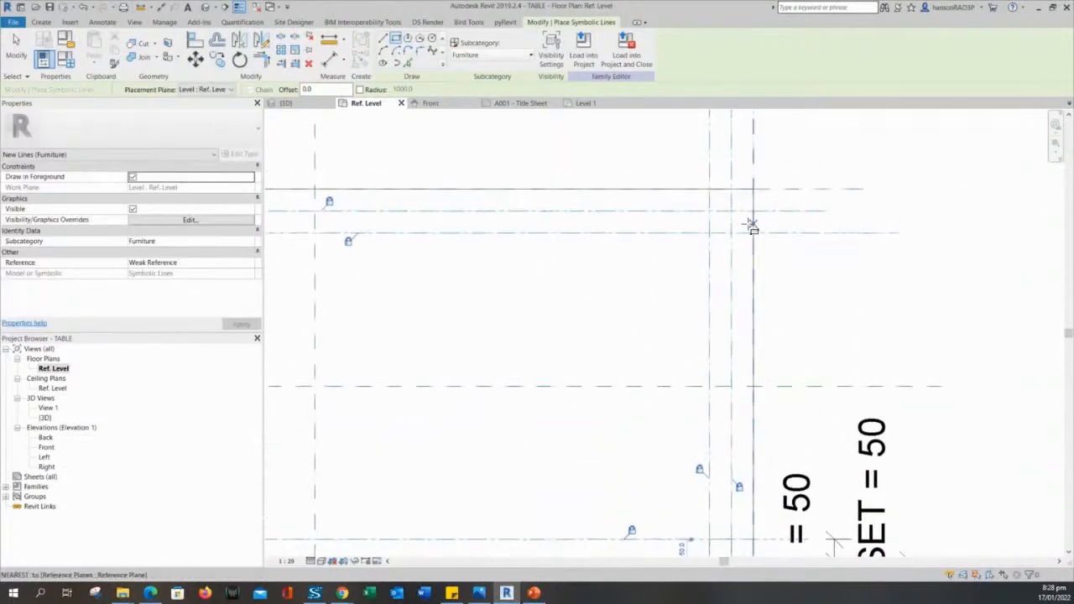
pyautogui.scroll(2, 739, 233)
pyautogui.click(696, 239)
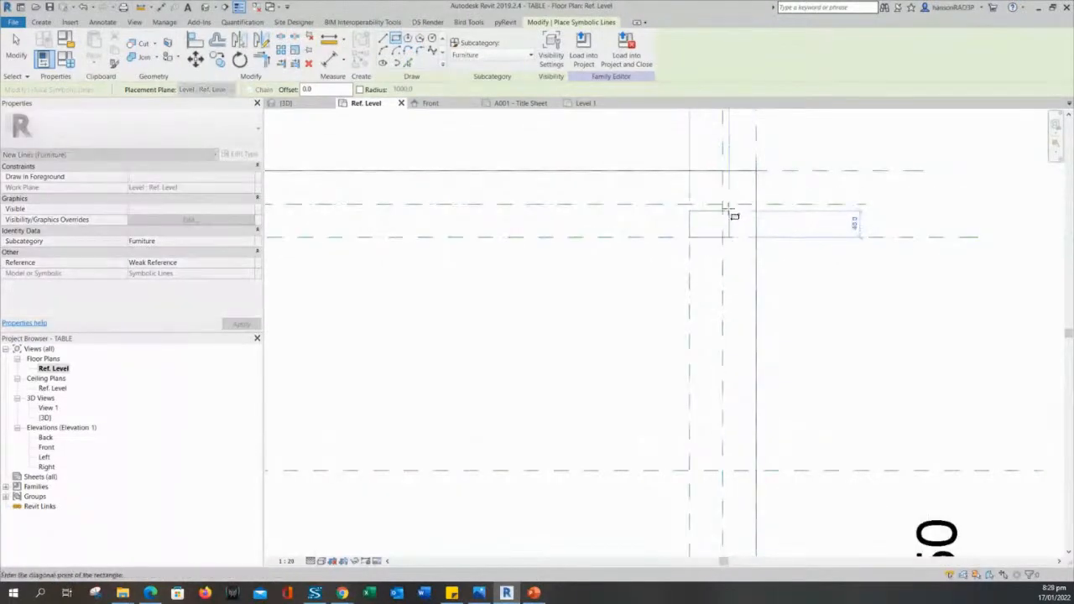
pyautogui.click(724, 205)
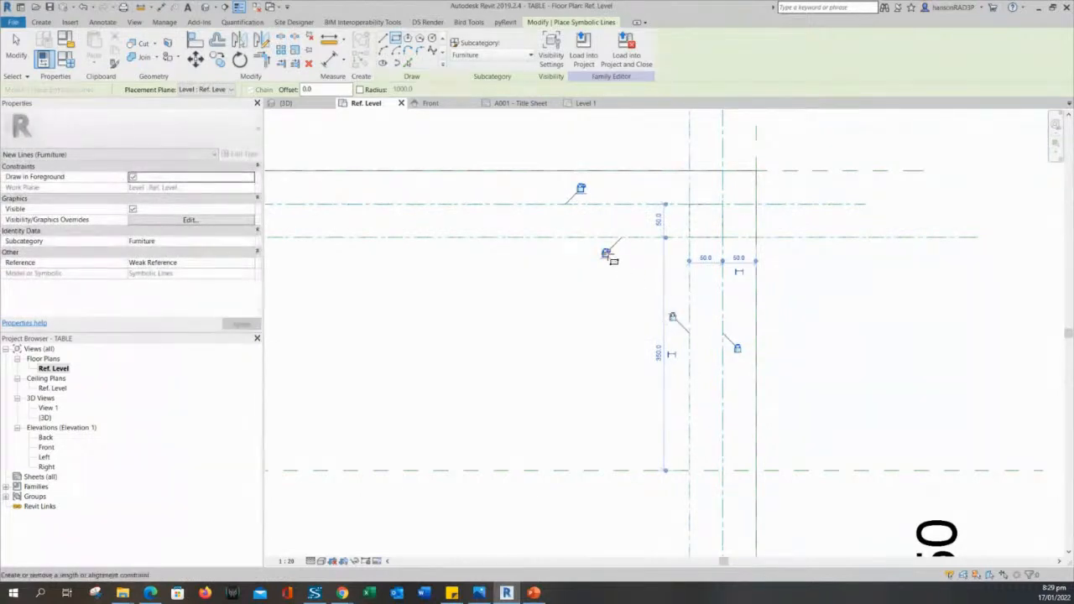
pyautogui.scroll(-5, 638, 332)
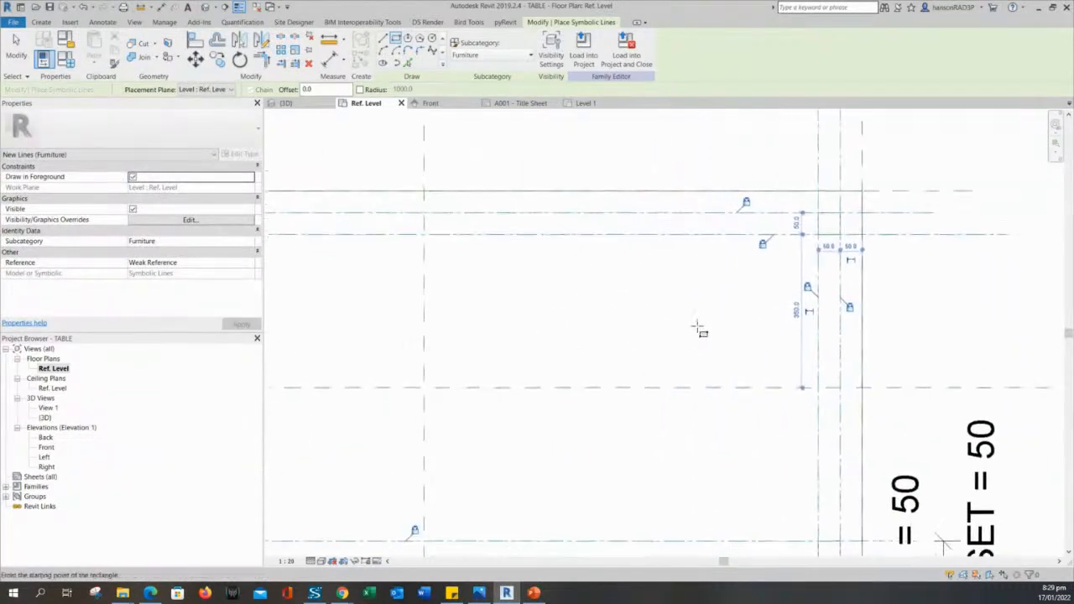
pyautogui.press('Escape')
pyautogui.press('Escape')
# Check the upper-left leg square's lines in the plan, then switch to the table's {3D} view.
pyautogui.moveTo(465, 357)
pyautogui.mouseDown(button='middle')
pyautogui.moveTo(568, 348)
pyautogui.moveTo(646, 313)
pyautogui.mouseUp(button='middle')
pyautogui.scroll(-1, 590, 361)
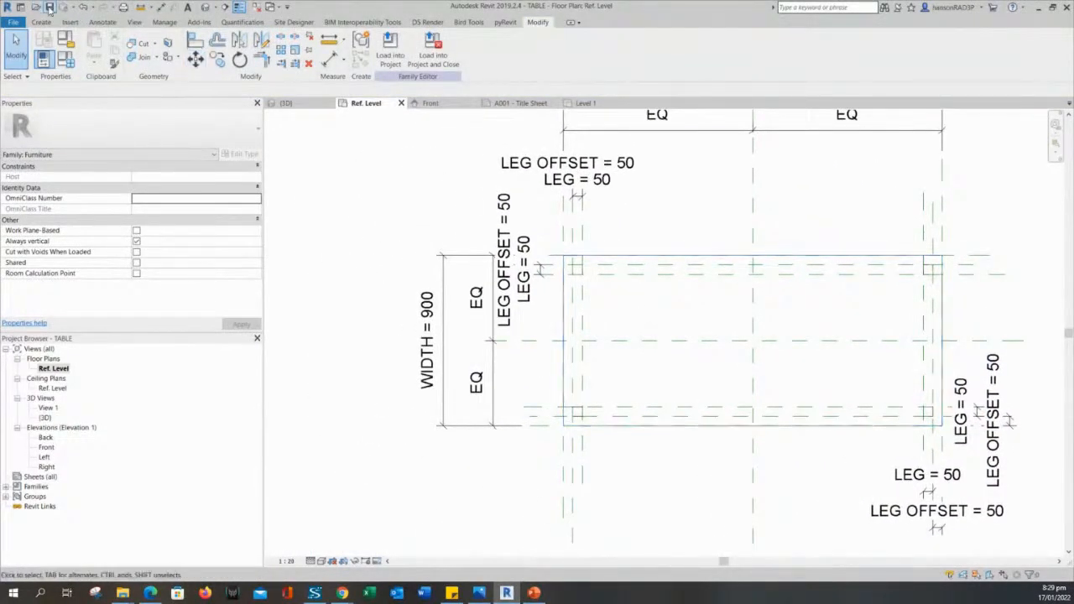
pyautogui.moveTo(646, 321); pyautogui.dragTo(609, 318, button='middle')
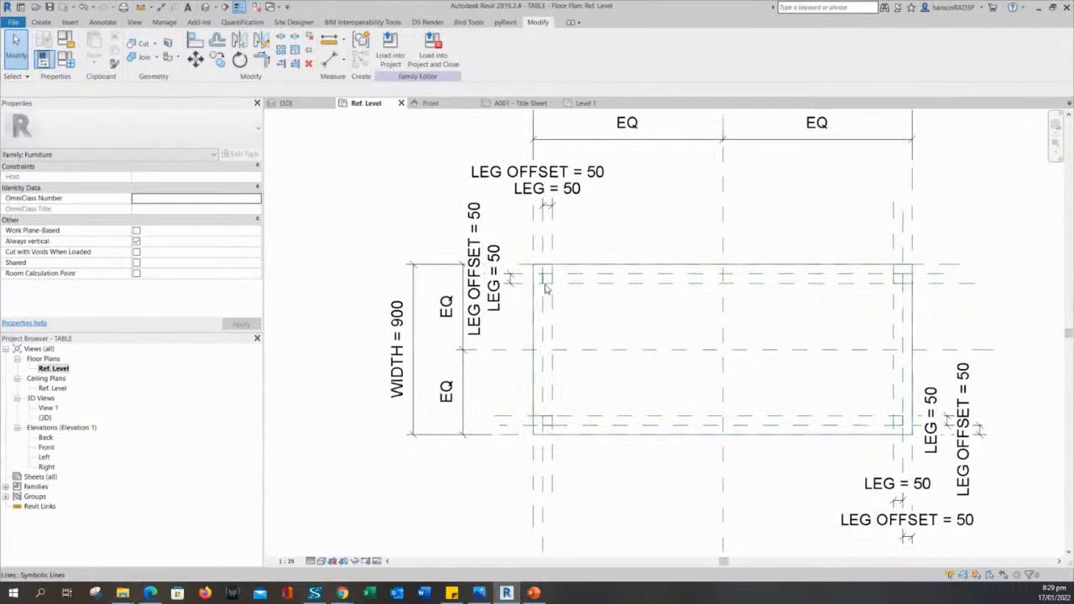
pyautogui.scroll(-2, 593, 328)
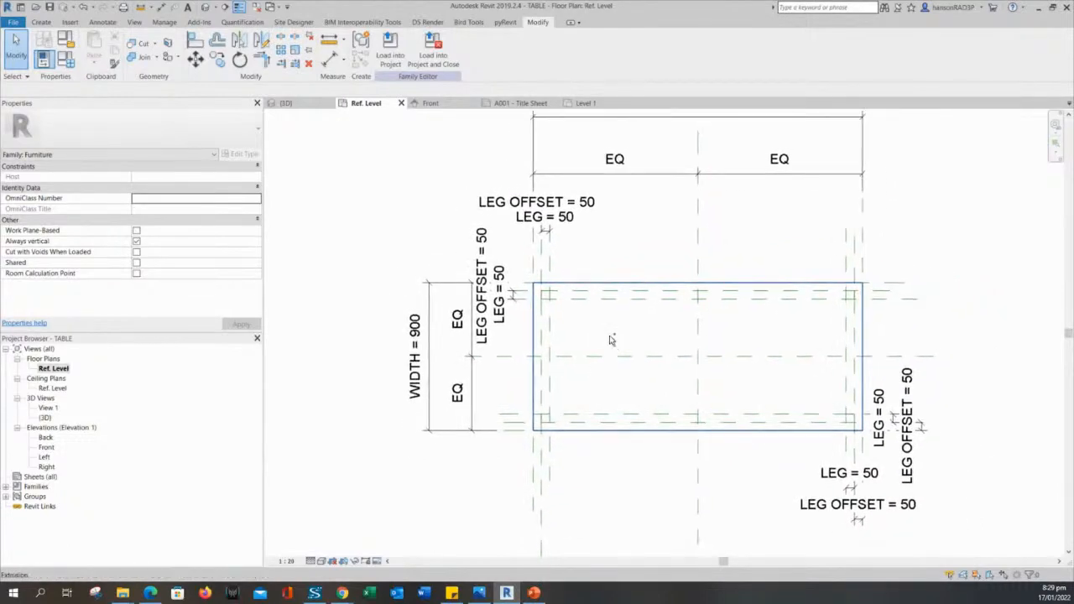
pyautogui.scroll(3, 547, 298)
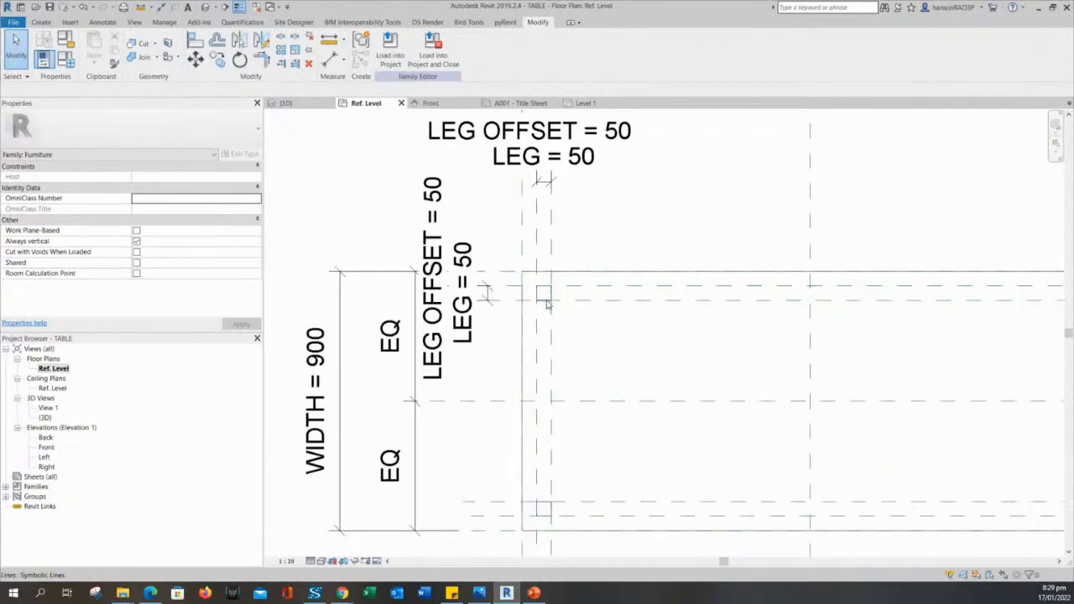
pyautogui.click(550, 310)
pyautogui.scroll(2, 550, 310)
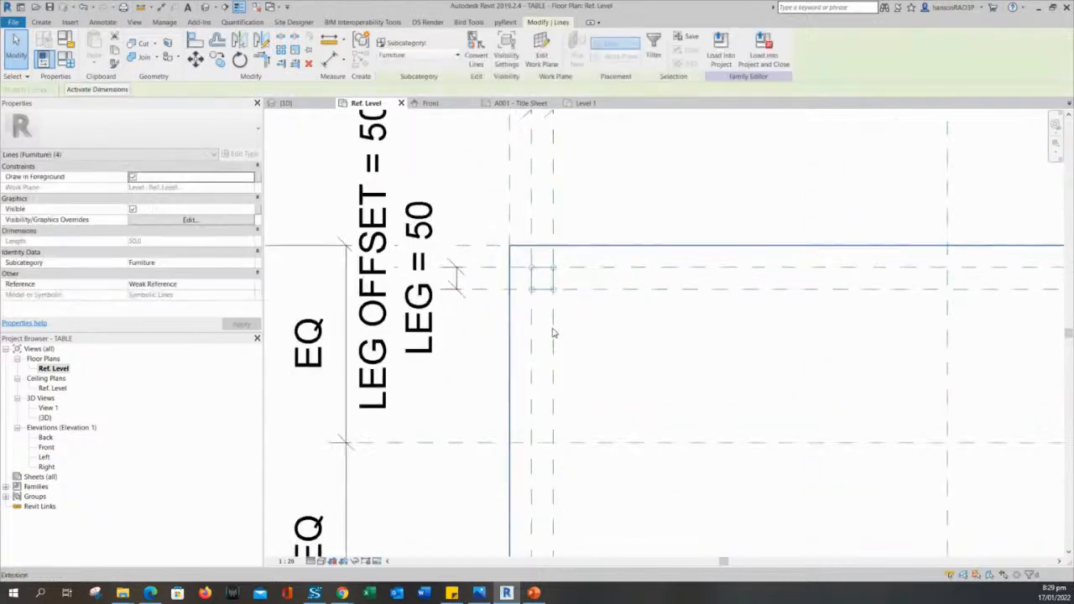
pyautogui.scroll(-3, 638, 369)
pyautogui.press('Escape')
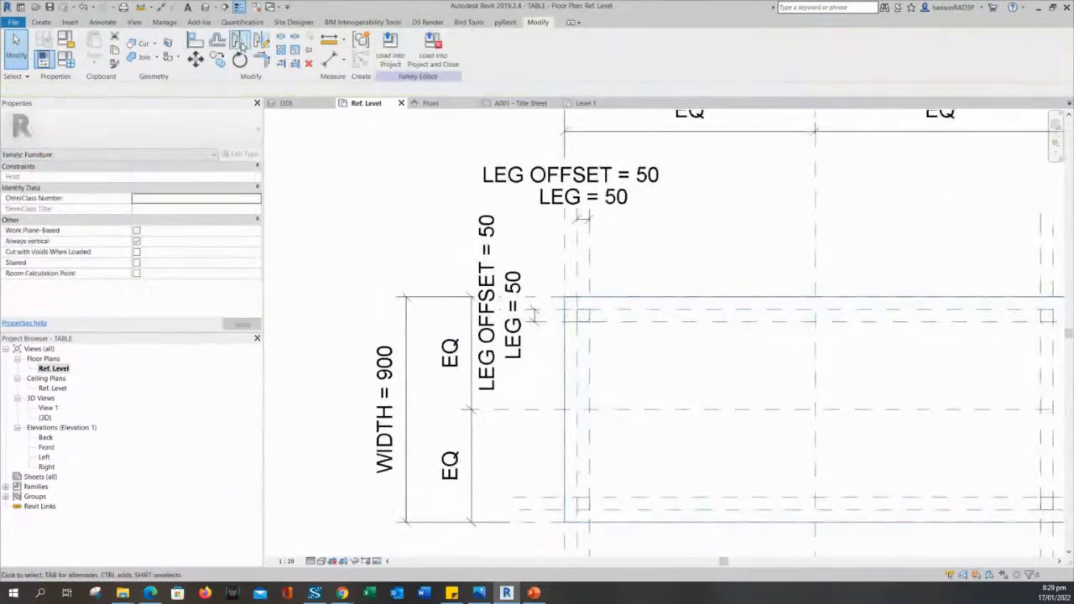
pyautogui.click(205, 8)
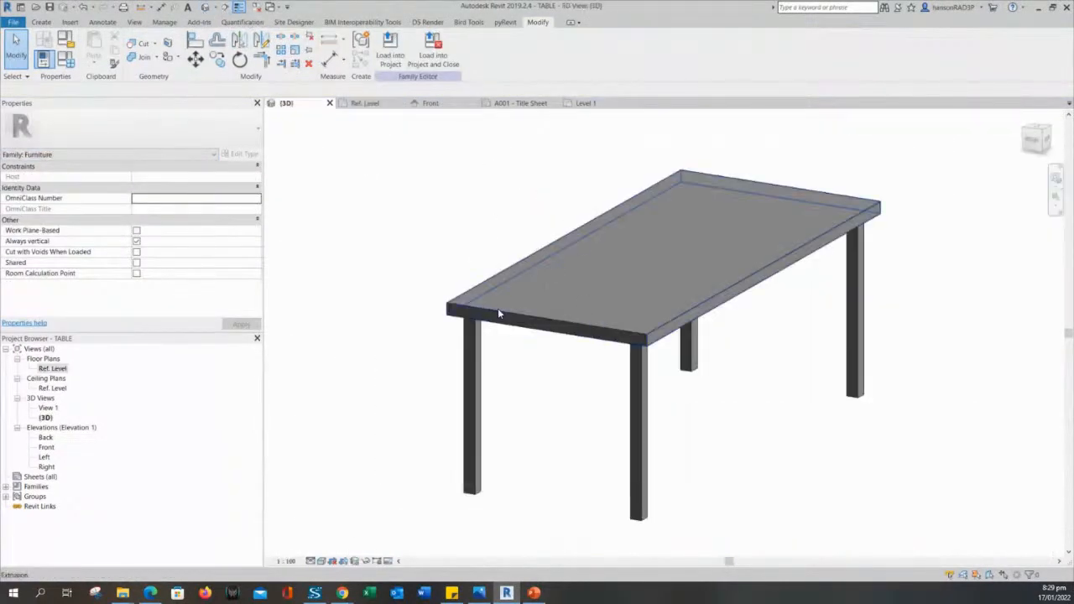
# Orbit the table in 3D, then return to Ref. Level framing all four leg squares.
pyautogui.keyDown('shift'); pyautogui.moveTo(498, 313); pyautogui.dragTo(775, 472, button='middle'); pyautogui.keyUp('shift')
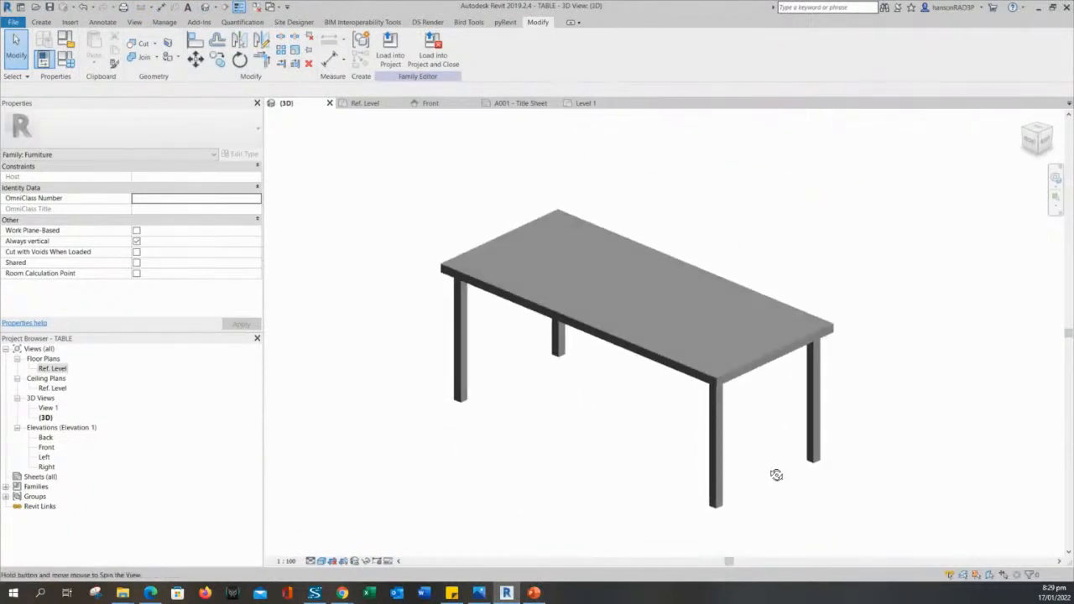
pyautogui.click(366, 103)
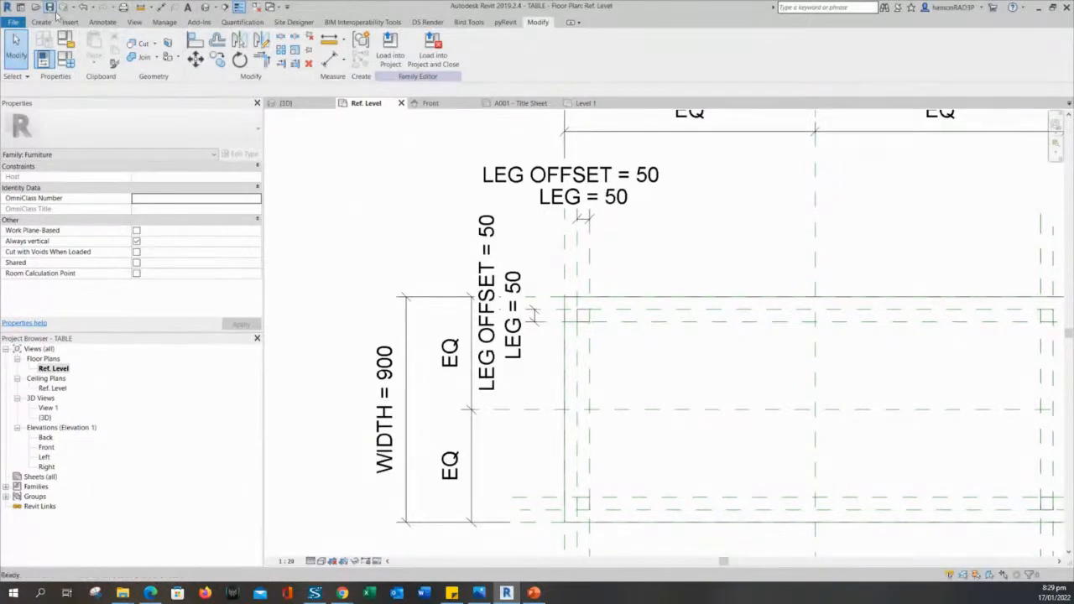
pyautogui.scroll(-3, 408, 240)
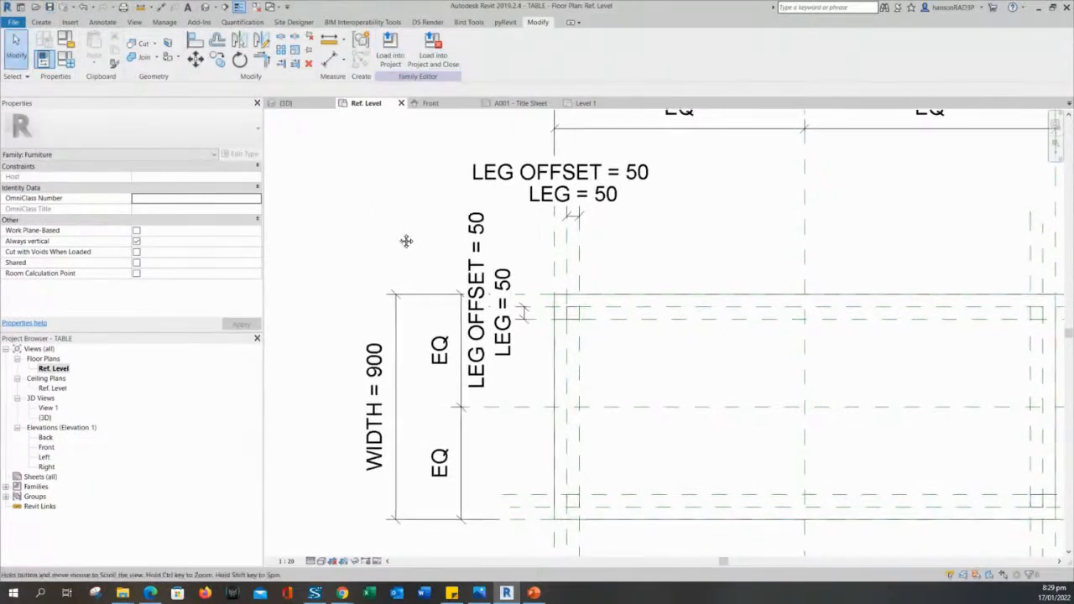
pyautogui.moveTo(424, 181); pyautogui.dragTo(443, 200, button='middle')
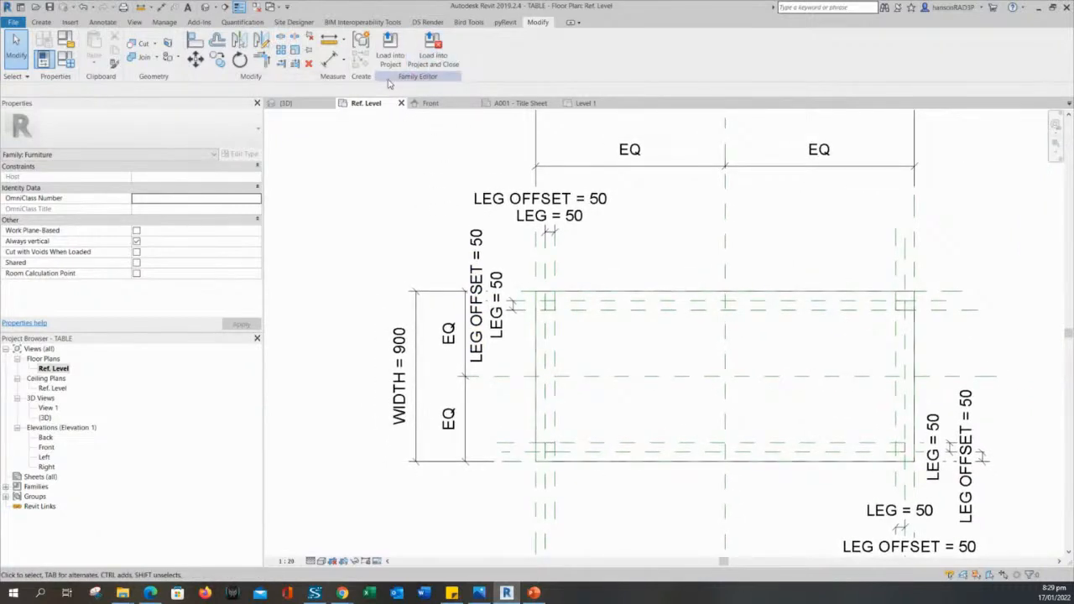
# Load the updated TABLE family into the project, overwriting the existing version.
pyautogui.click(425, 62)
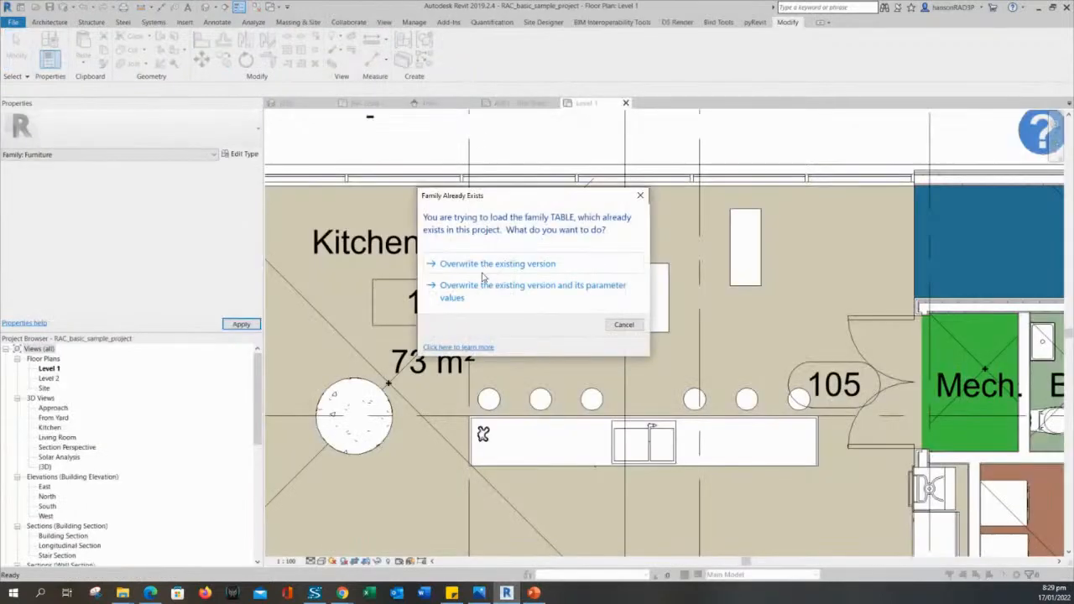
pyautogui.click(482, 269)
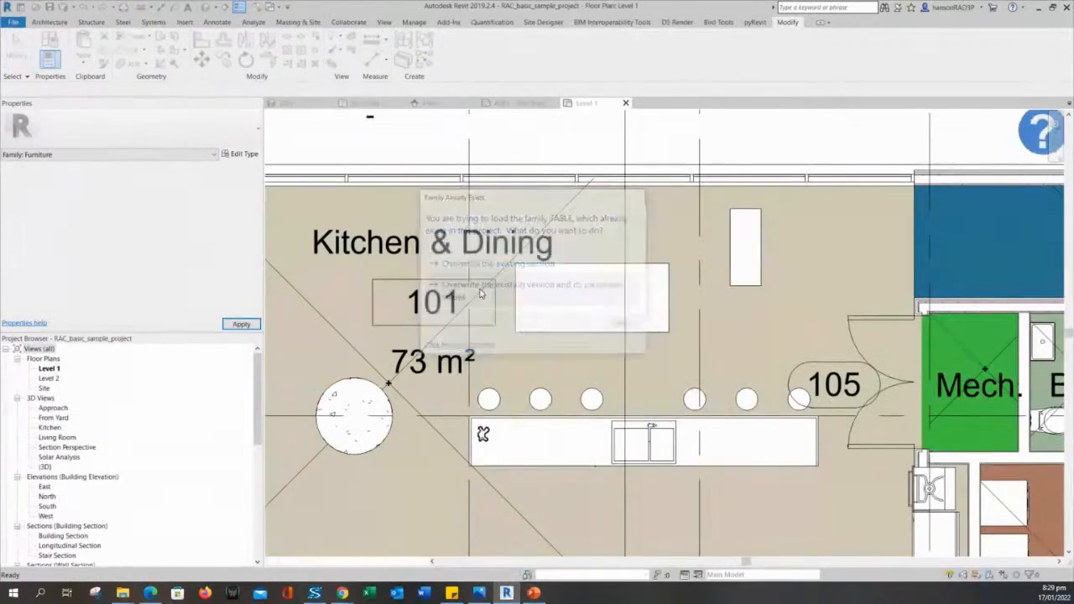
pyautogui.scroll(5, 785, 240)
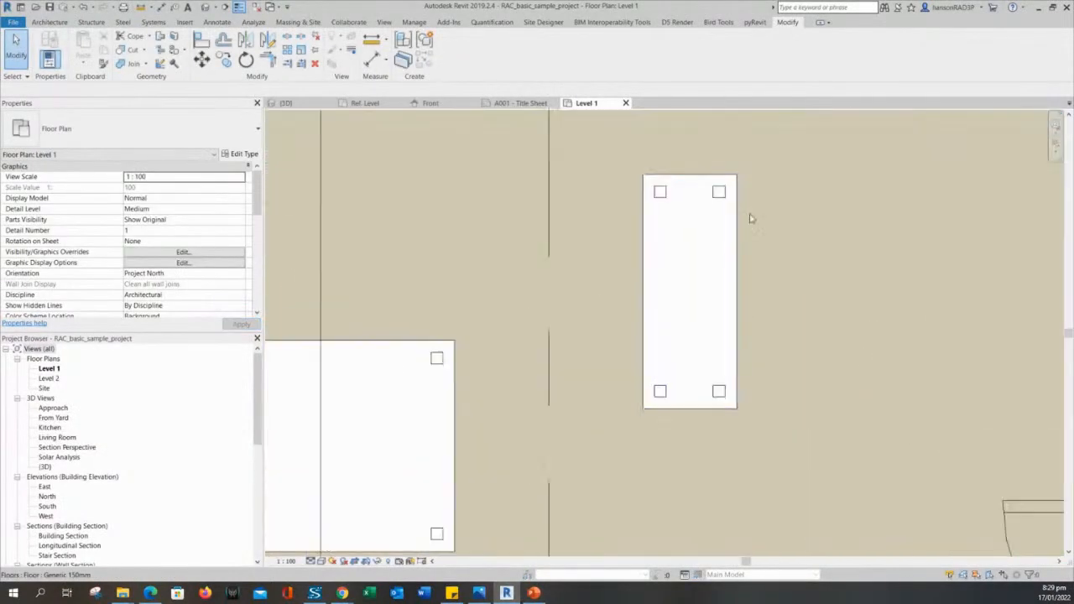
# Check the coffee table and dining table in the Level 1 plan, then select the coffee table.
pyautogui.click(657, 202)
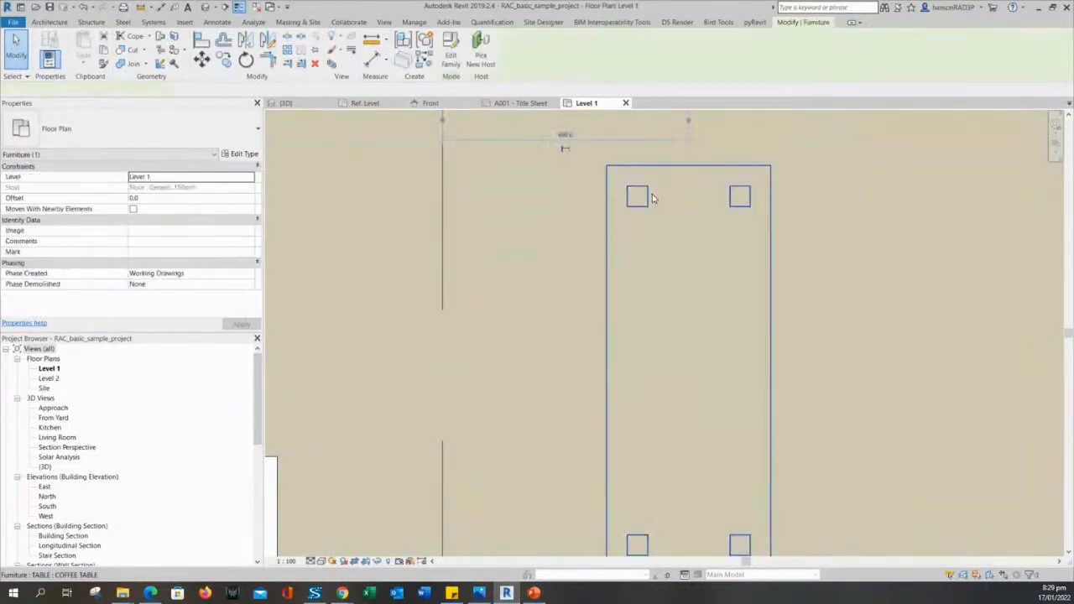
pyautogui.scroll(-2, 657, 206)
pyautogui.press('Escape')
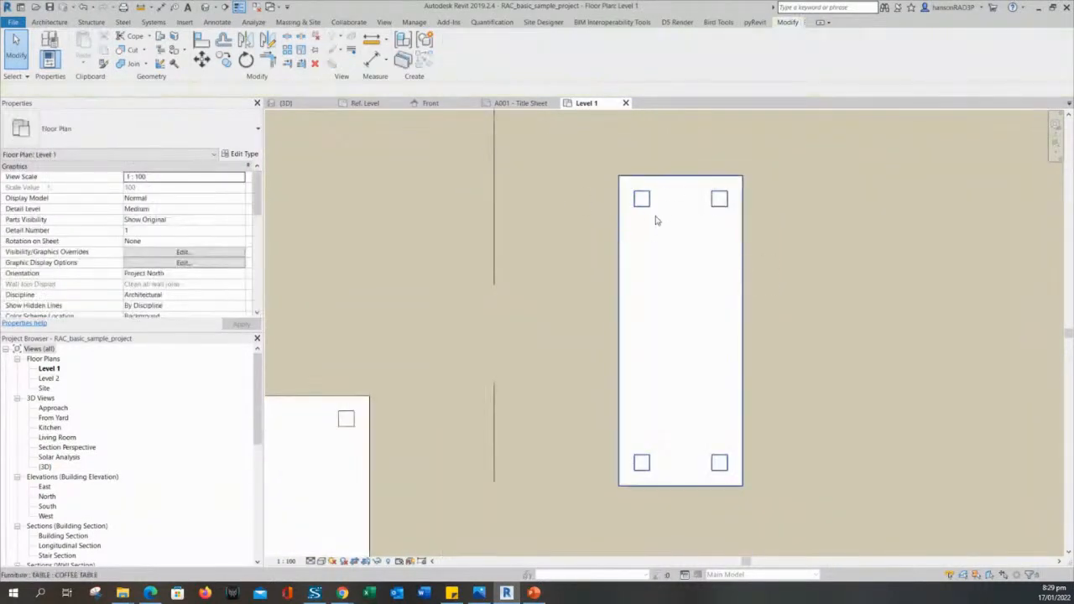
pyautogui.moveTo(645, 227); pyautogui.dragTo(683, 168, button='middle')
pyautogui.scroll(-3, 685, 172)
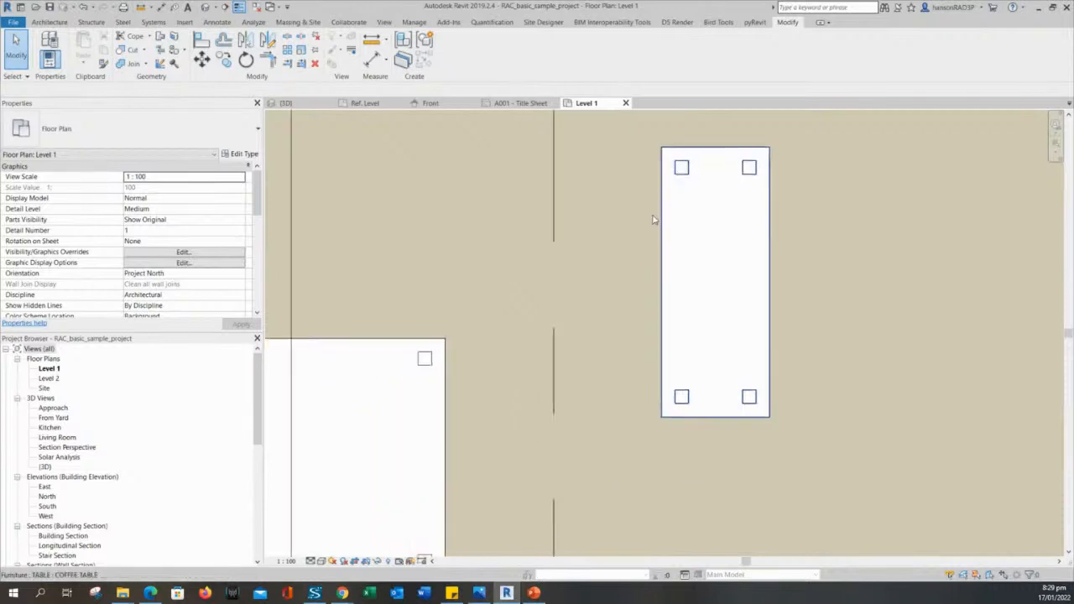
pyautogui.click(457, 344)
pyautogui.press('Escape')
pyautogui.moveTo(457, 345); pyautogui.dragTo(647, 245, button='middle')
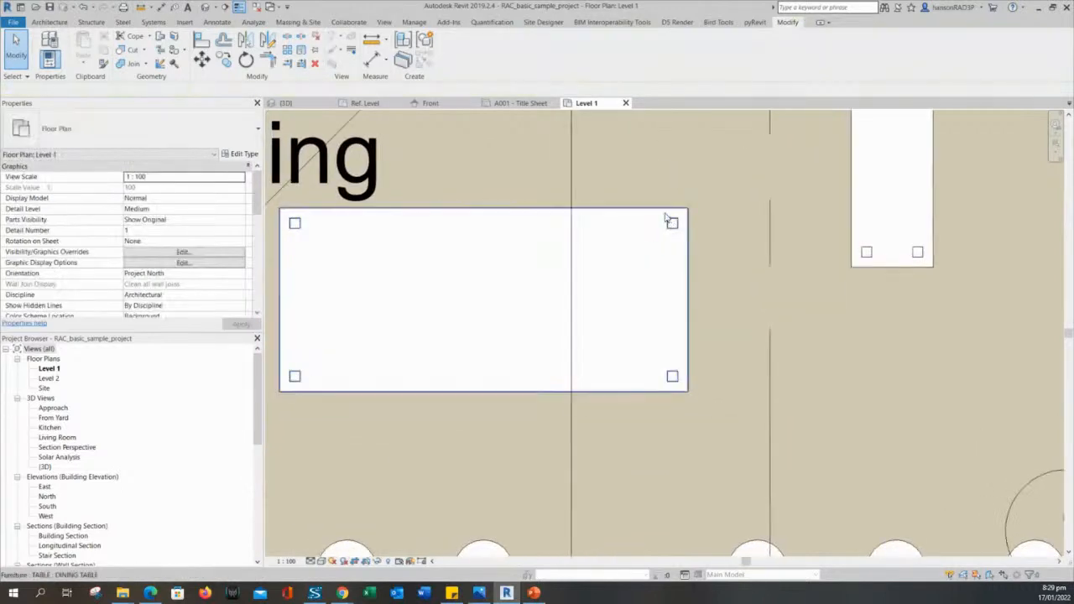
pyautogui.scroll(-2, 643, 255)
pyautogui.click(827, 214)
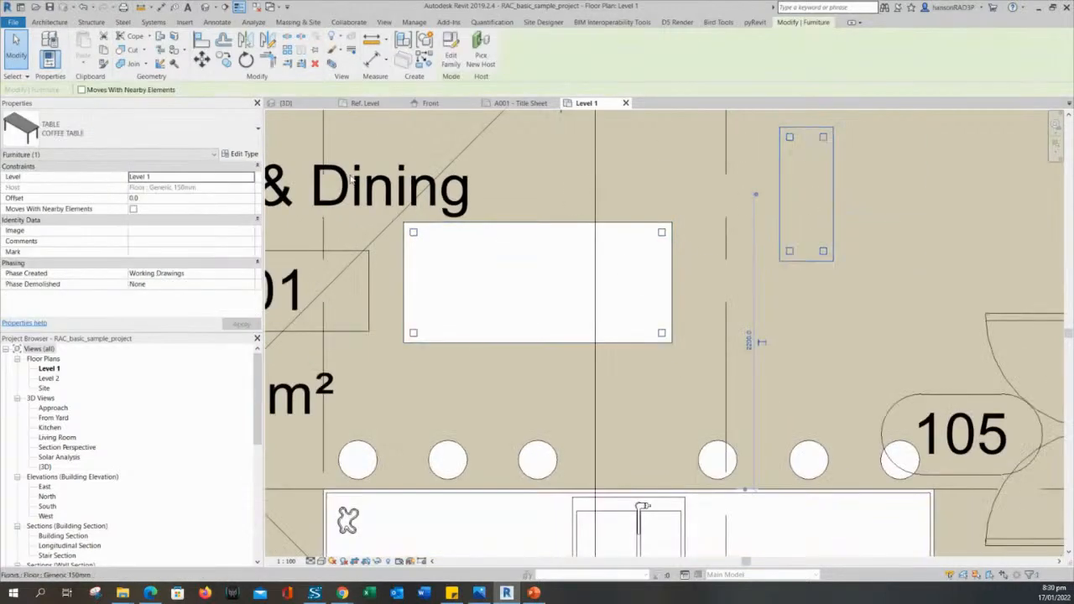
# Change the coffee table's type to COFFEE TABLE 2.
pyautogui.click(129, 136)
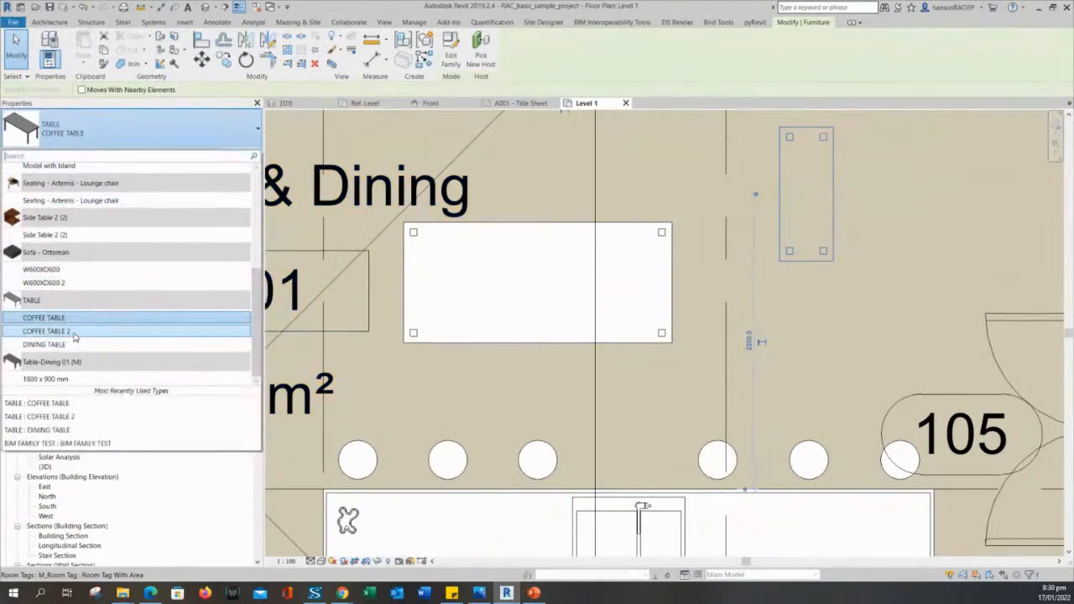
pyautogui.click(78, 333)
pyautogui.click(142, 140)
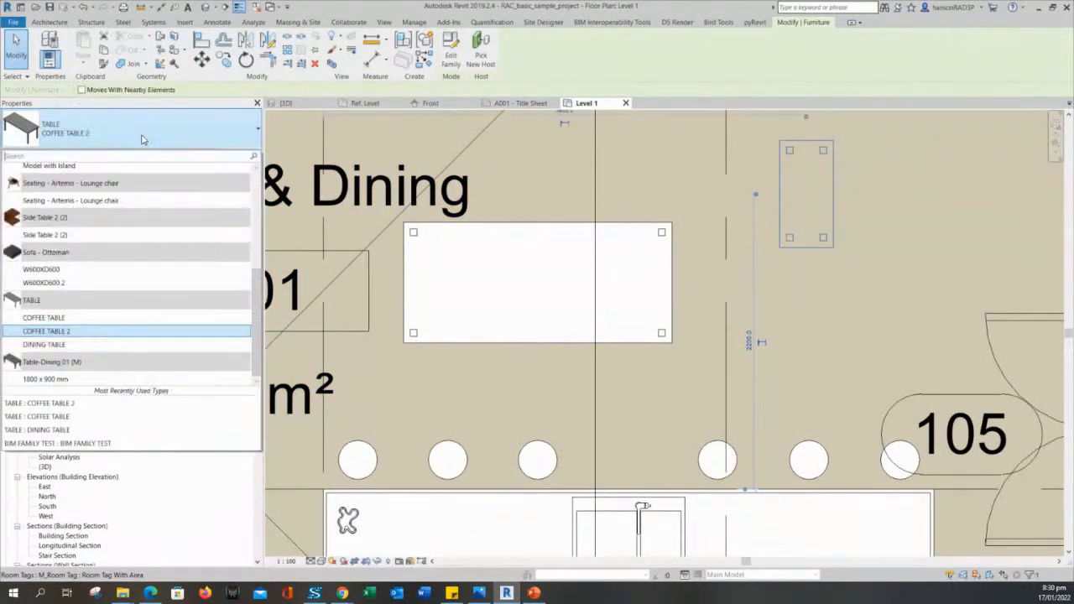
pyautogui.click(582, 290)
# Reselect the placed coffee table in the Level 1 plan.
pyautogui.click(813, 230)
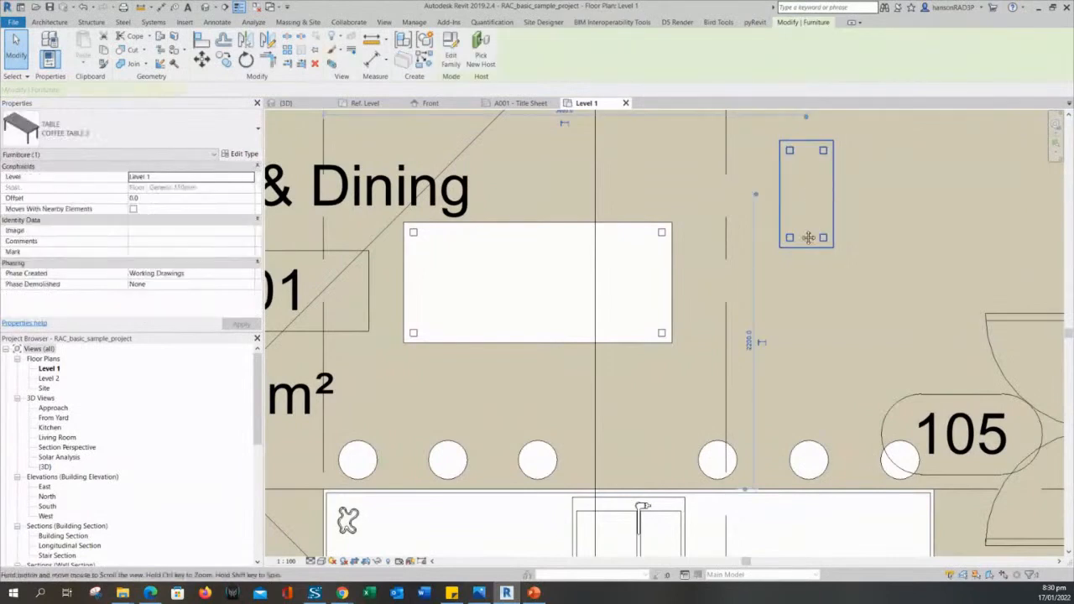
pyautogui.moveTo(812, 200); pyautogui.dragTo(754, 296, button='middle')
pyautogui.scroll(2, 737, 271)
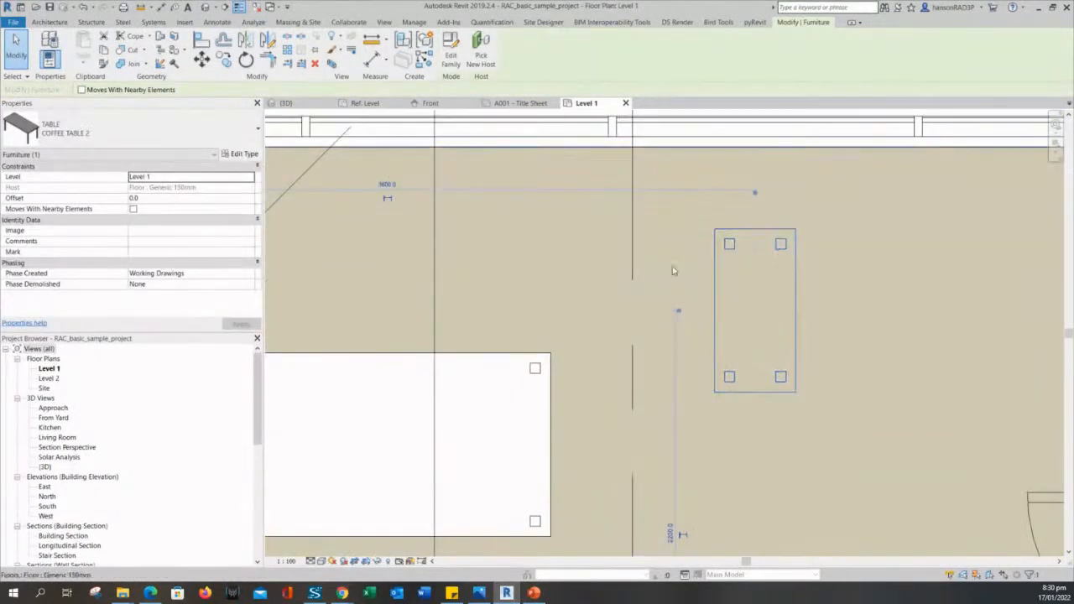
pyautogui.press('Escape')
pyautogui.click(725, 271)
pyautogui.press('Escape')
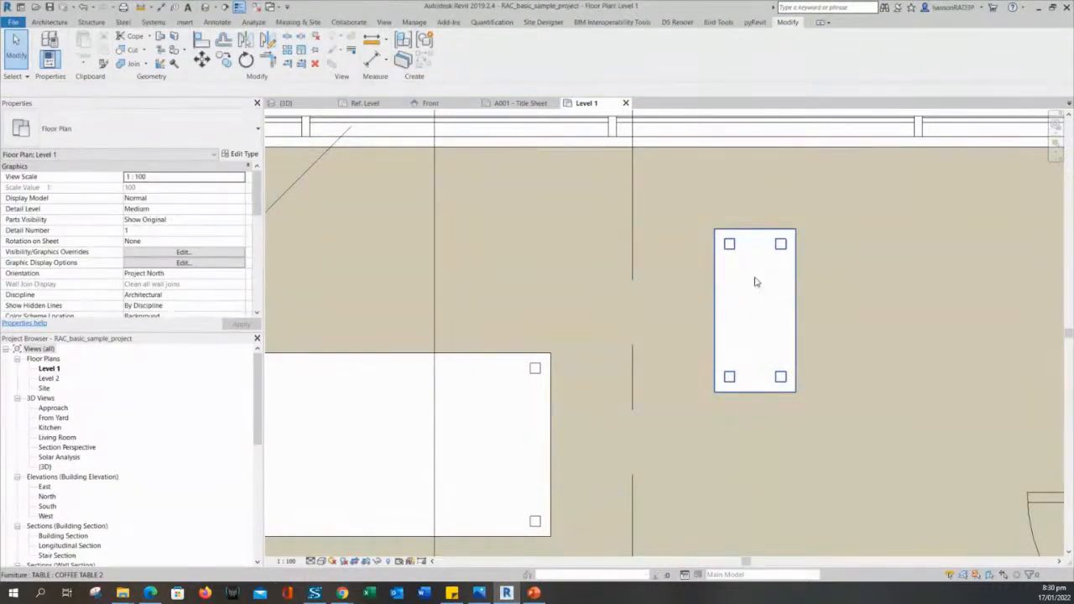
pyautogui.scroll(3, 746, 290)
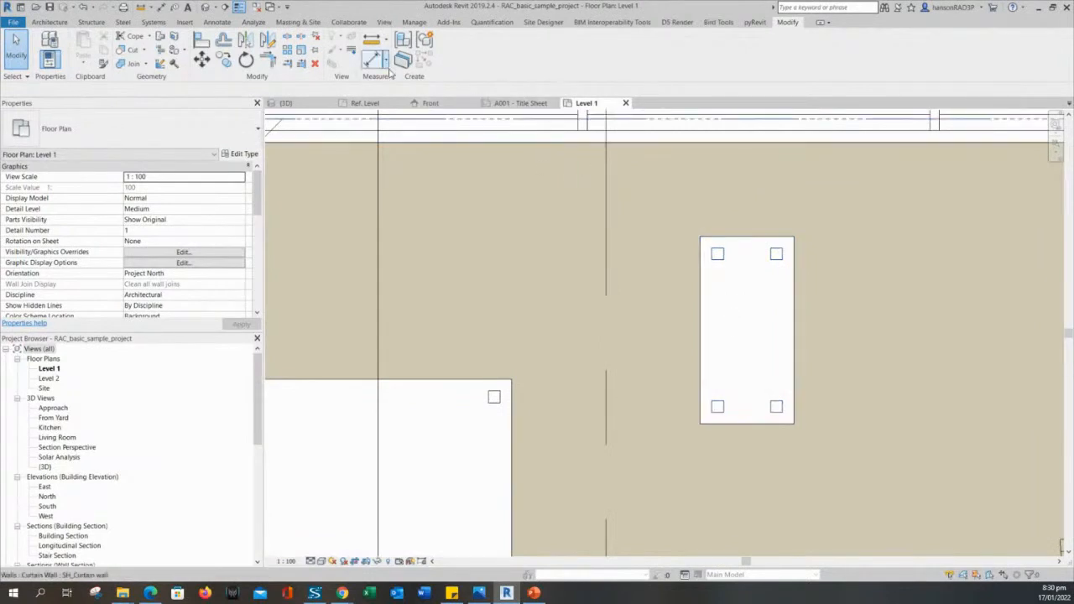
pyautogui.click(742, 262)
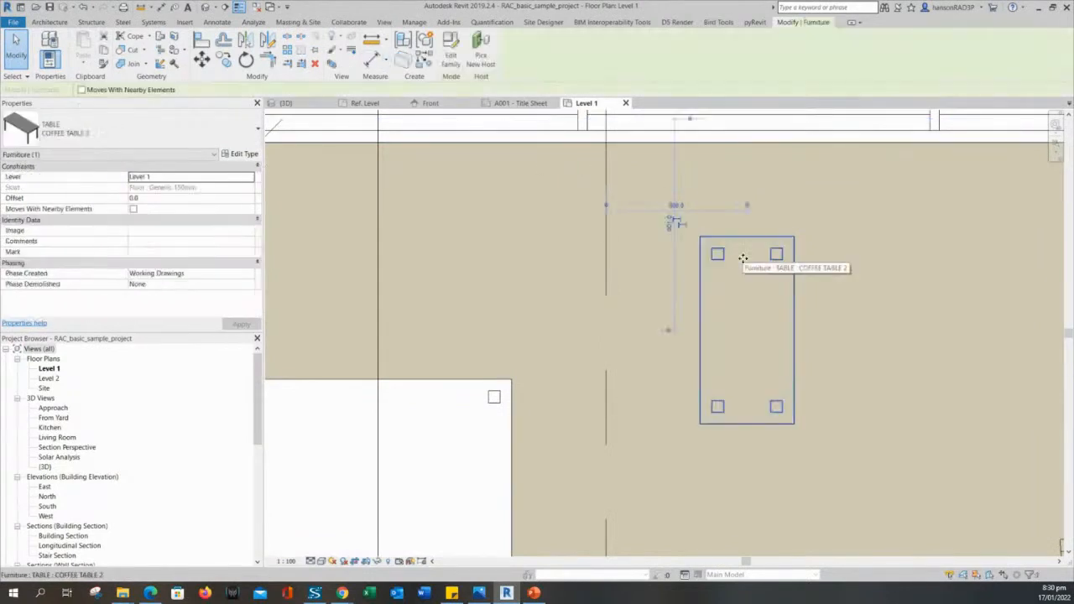
# Open the coffee table's TABLE family for editing and centre the table in the plan.
pyautogui.click(450, 51)
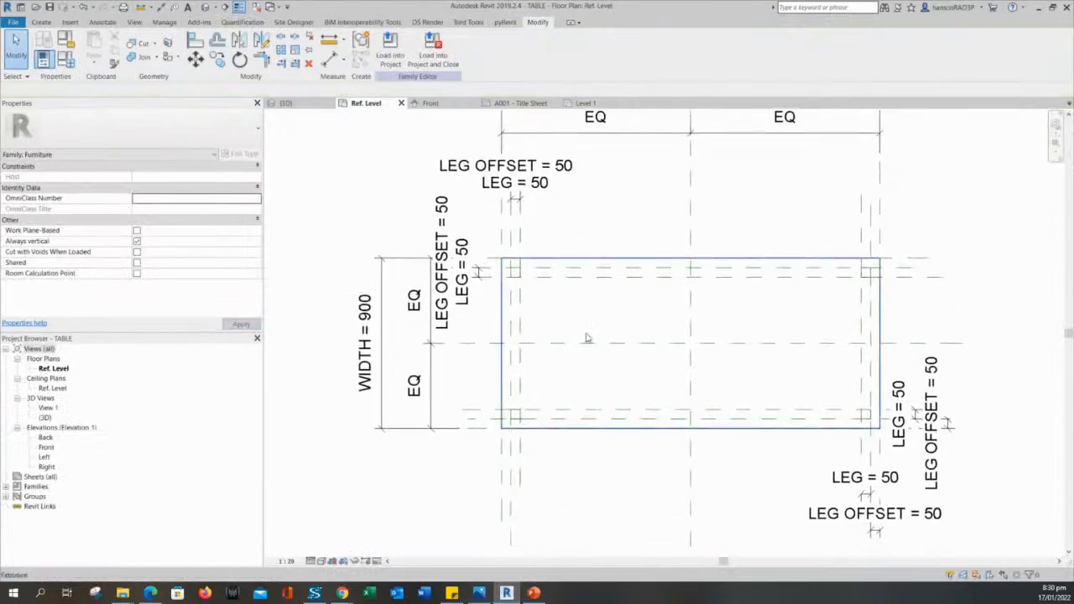
pyautogui.scroll(1, 687, 334)
pyautogui.moveTo(719, 328); pyautogui.dragTo(607, 276, button='middle')
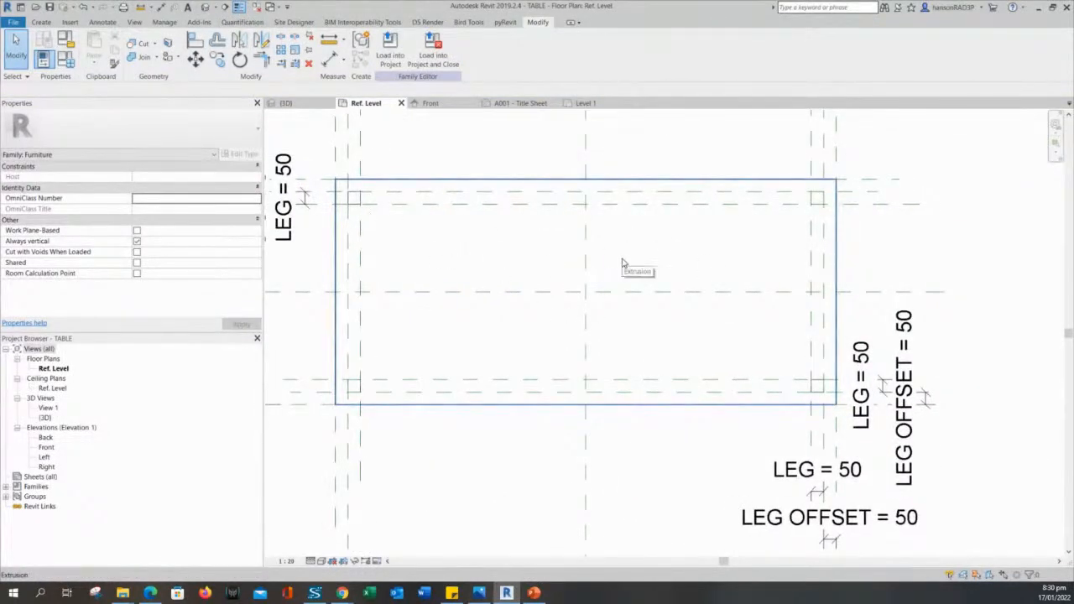
pyautogui.moveTo(622, 263); pyautogui.dragTo(620, 272, button='middle')
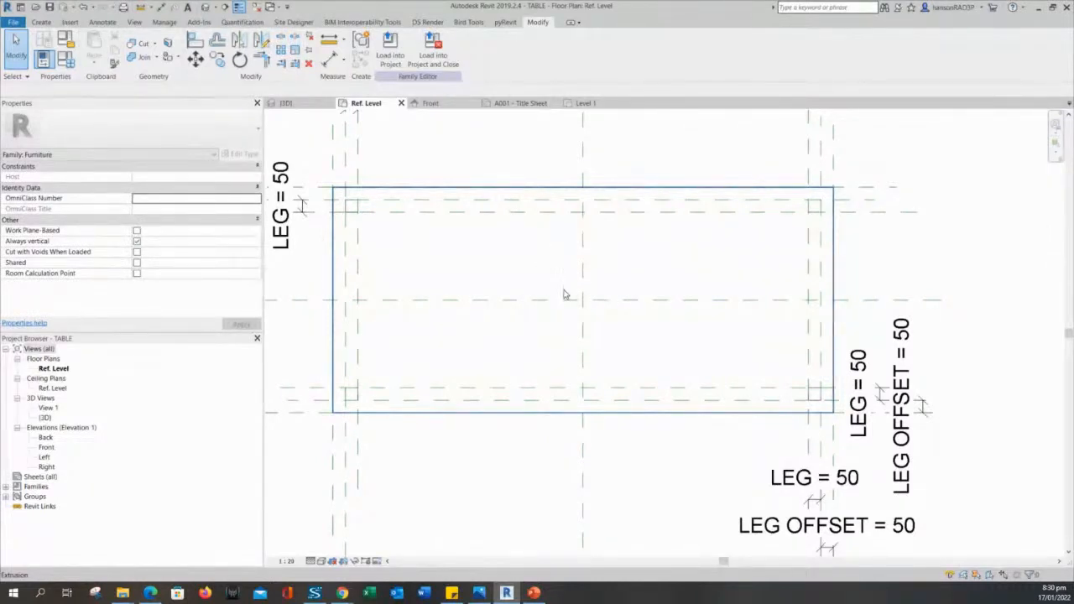
pyautogui.moveTo(596, 248); pyautogui.dragTo(670, 241, button='middle')
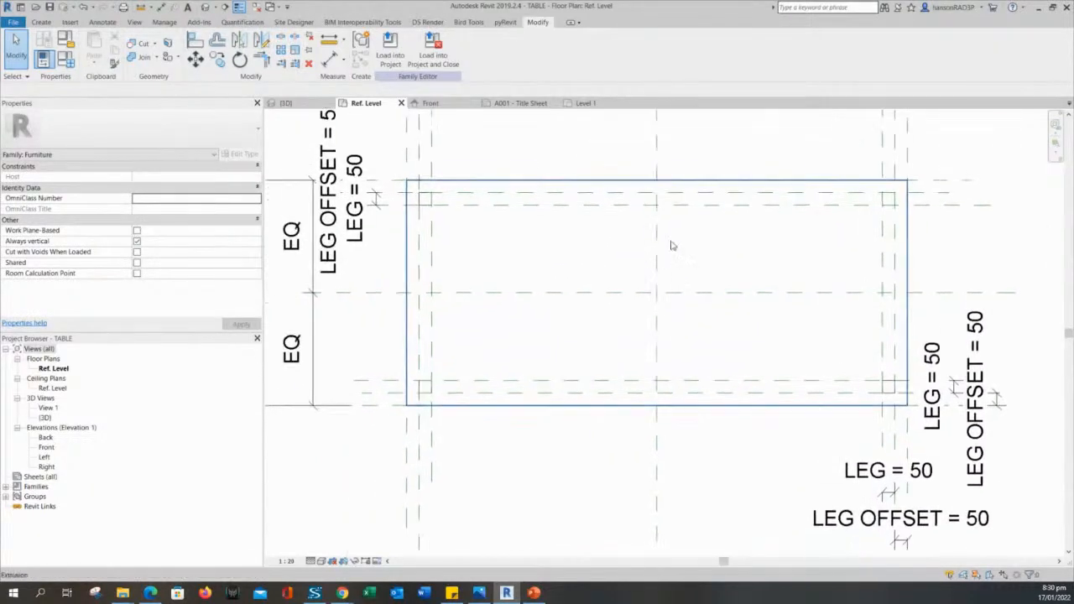
pyautogui.moveTo(750, 246); pyautogui.dragTo(727, 243, button='middle')
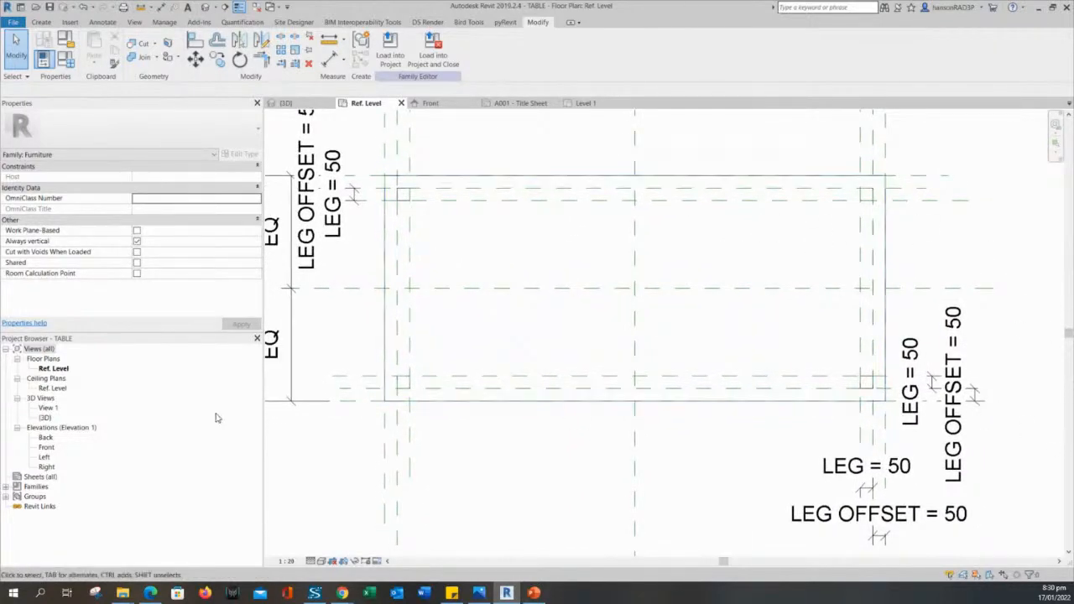
pyautogui.moveTo(747, 300); pyautogui.dragTo(752, 324, button='middle')
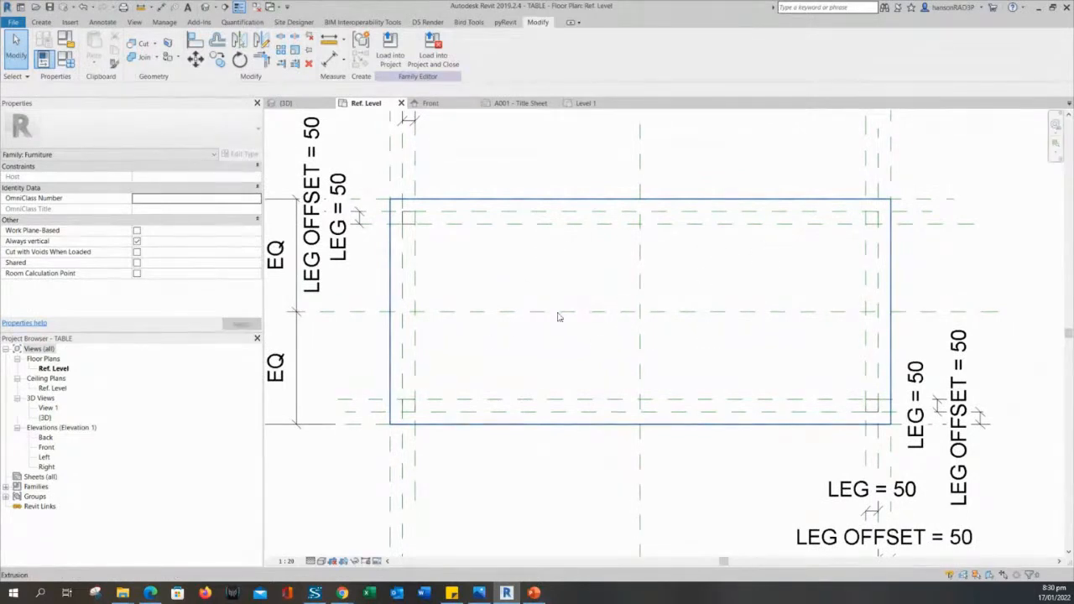
pyautogui.scroll(-2, 592, 298)
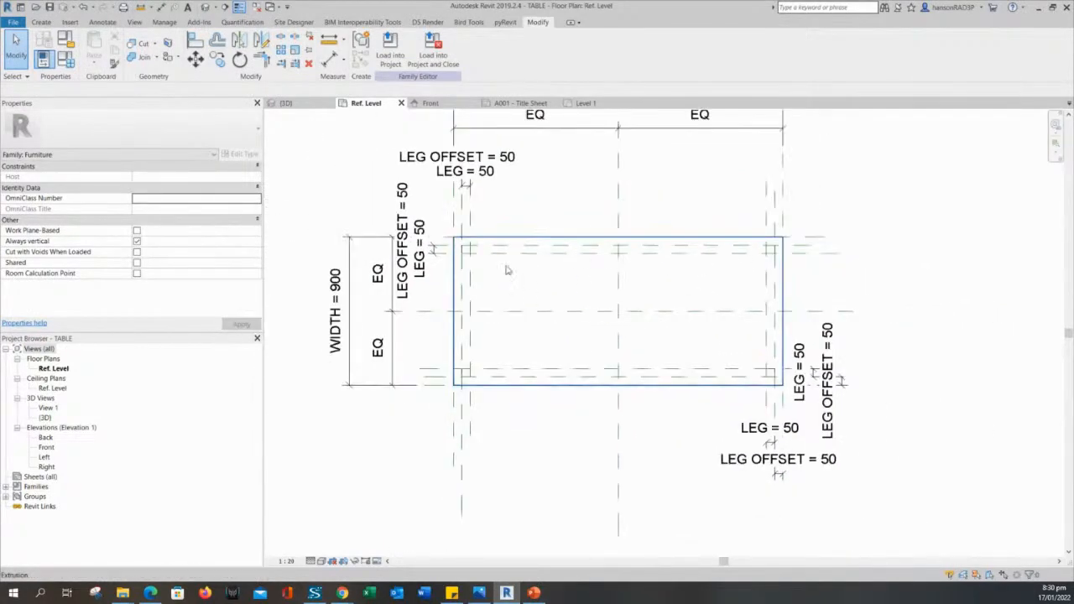
pyautogui.scroll(1, 507, 270)
# Inspect the tabletop extrusion and its plan dimensions, then view the table in 3D.
pyautogui.moveTo(504, 269); pyautogui.dragTo(513, 286, button='middle')
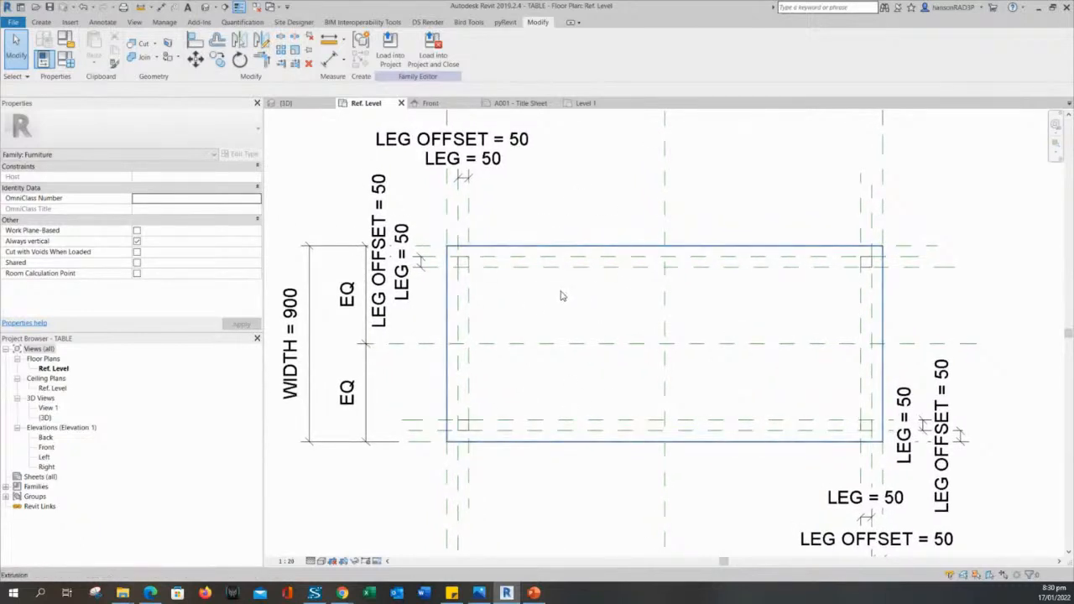
pyautogui.scroll(2, 487, 286)
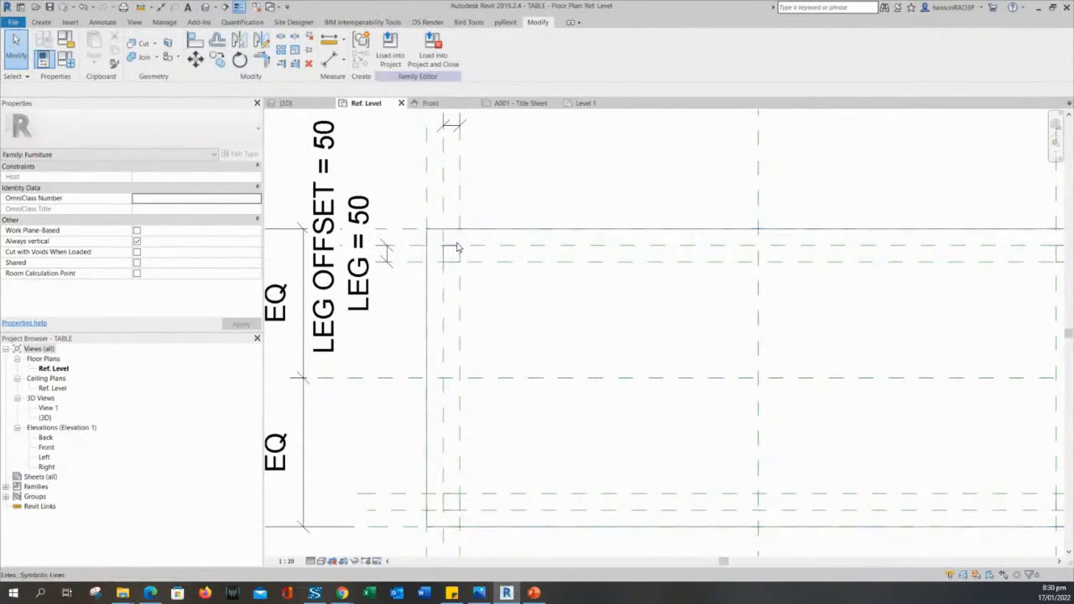
pyautogui.scroll(-3, 454, 252)
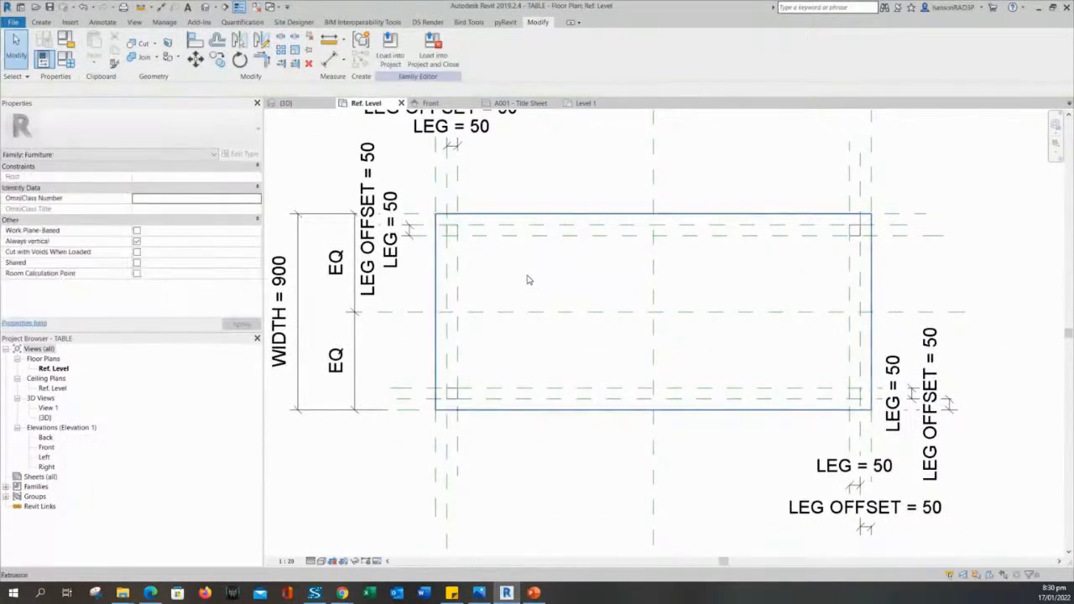
pyautogui.click(527, 275)
pyautogui.moveTo(525, 272); pyautogui.dragTo(601, 284, button='middle')
pyautogui.press('Escape')
pyautogui.scroll(-2, 602, 284)
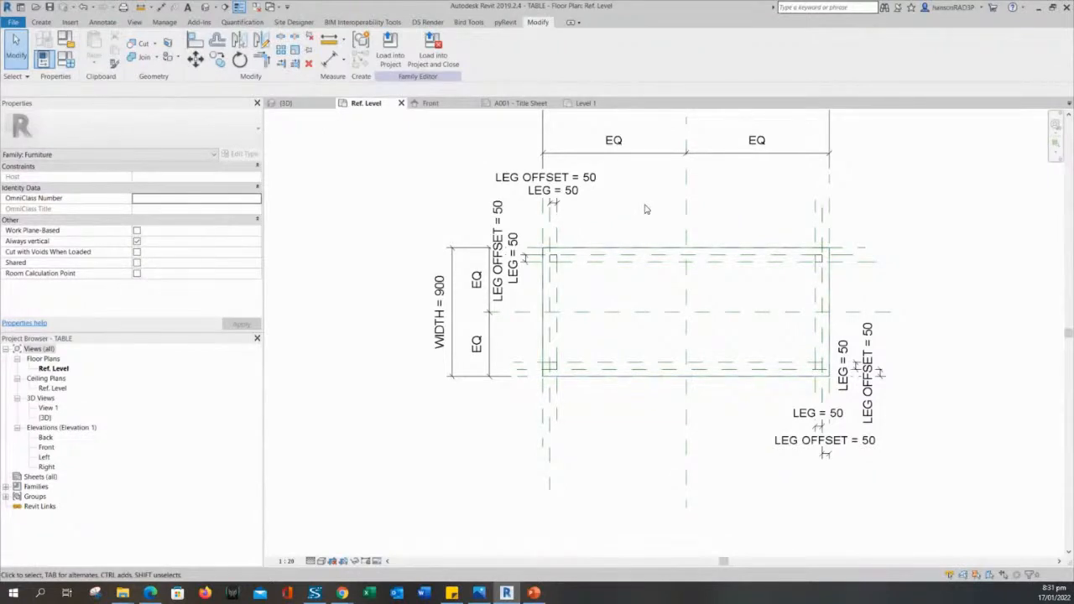
pyautogui.moveTo(645, 209); pyautogui.dragTo(650, 237, button='middle')
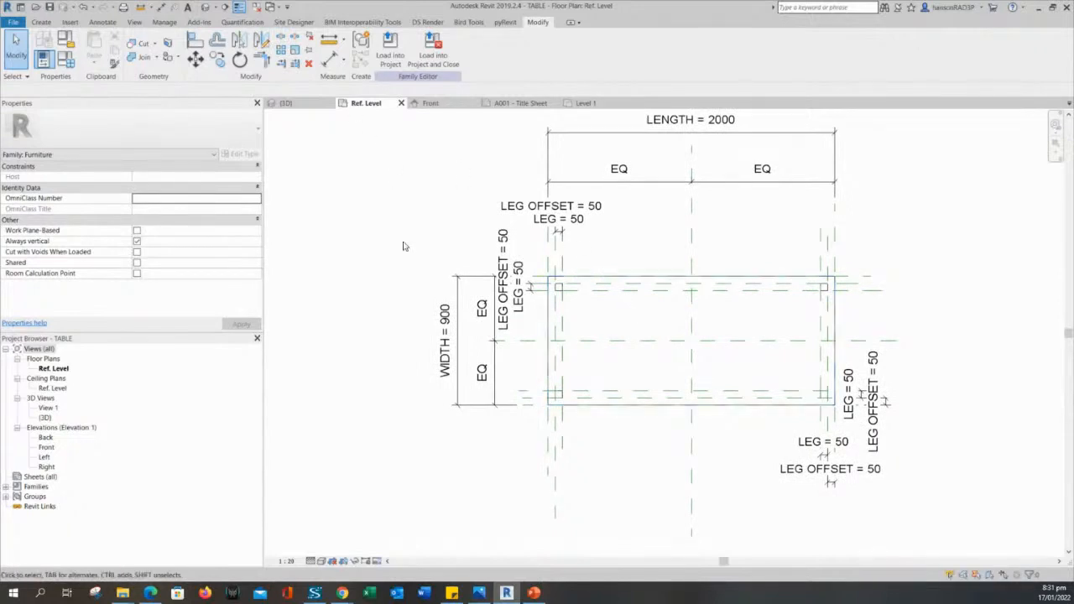
pyautogui.click(286, 102)
pyautogui.scroll(2, 518, 336)
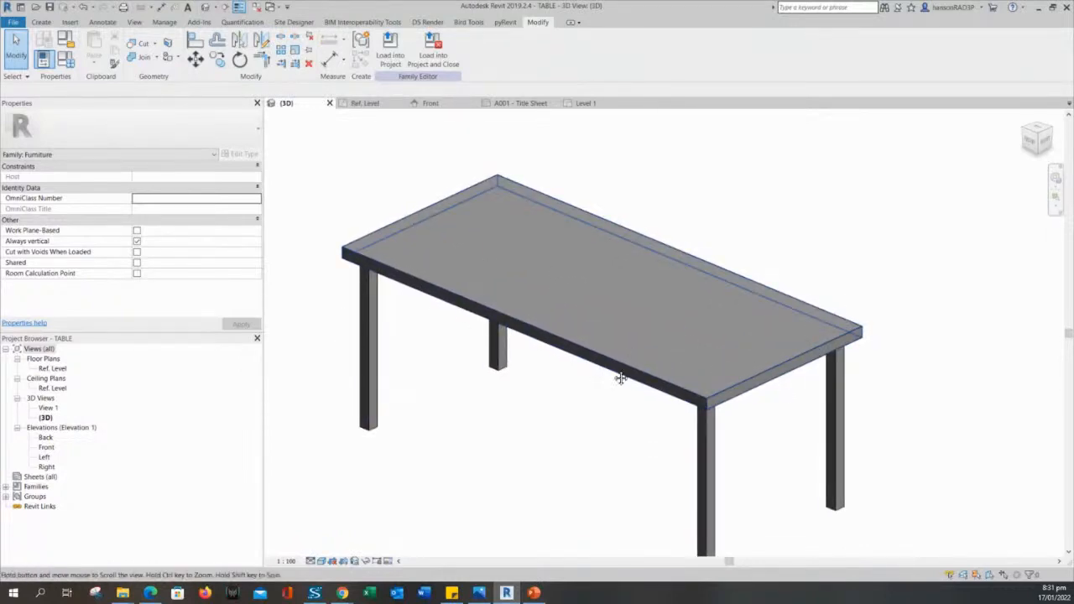
# Orbit the 3D table and bring up the Create tab's form tools.
pyautogui.keyDown('shift'); pyautogui.moveTo(618, 377); pyautogui.dragTo(653, 397, button='middle'); pyautogui.keyUp('shift')
pyautogui.scroll(5, 671, 393)
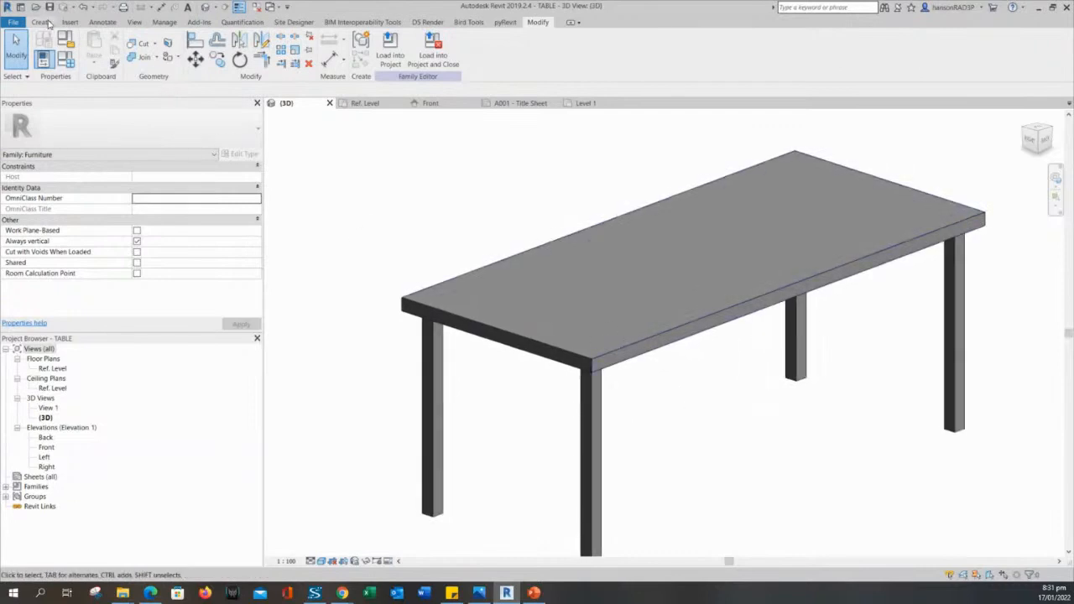
pyautogui.click(42, 22)
pyautogui.keyDown('shift'); pyautogui.moveTo(404, 309); pyautogui.dragTo(451, 312, button='middle'); pyautogui.keyUp('shift')
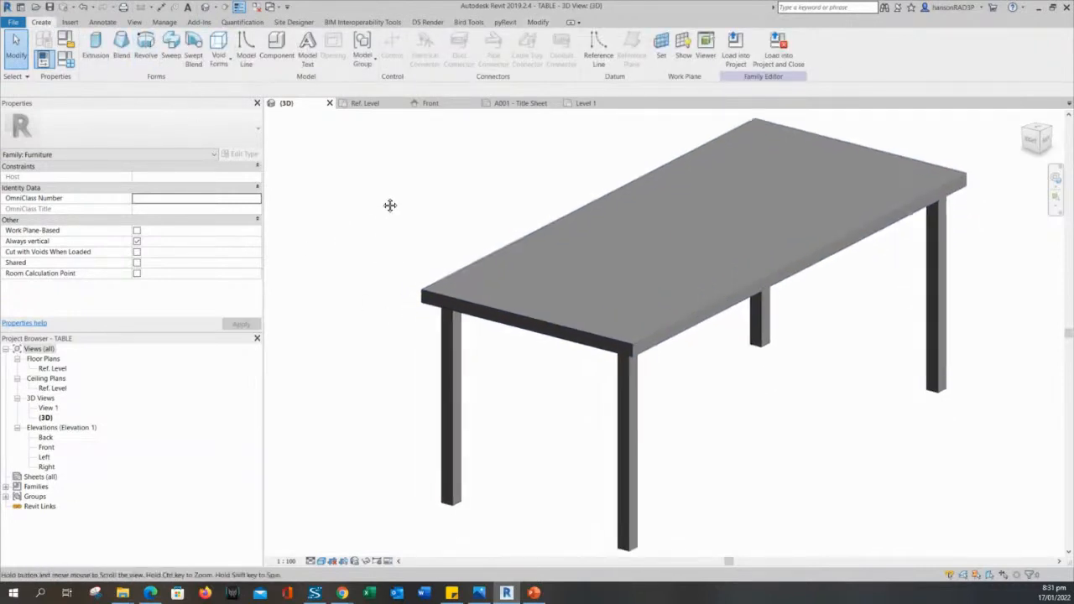
pyautogui.moveTo(384, 196); pyautogui.dragTo(391, 268, button='middle')
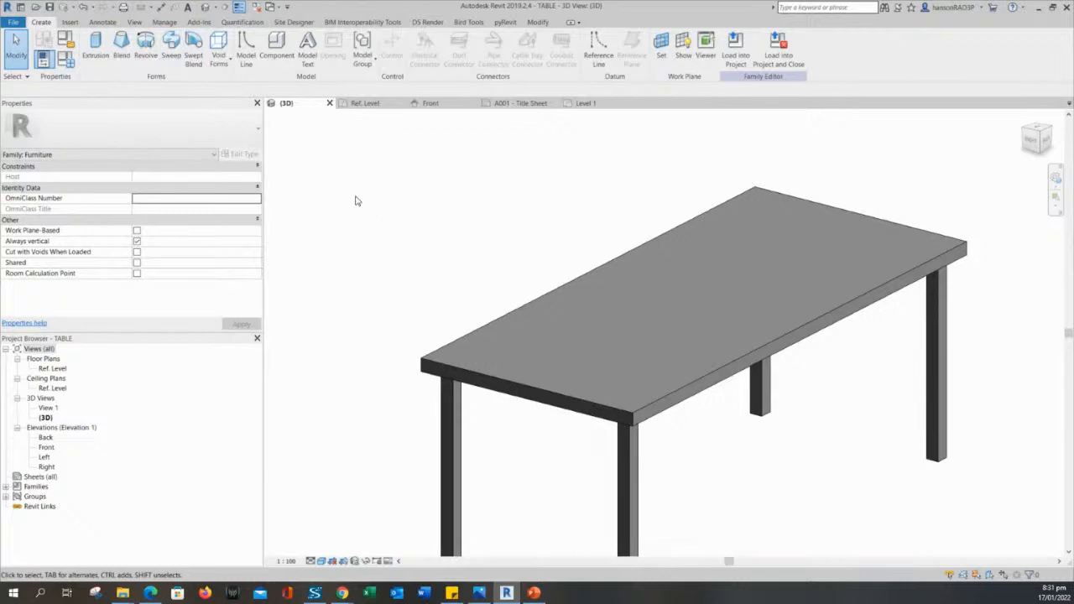
pyautogui.scroll(-3, 496, 260)
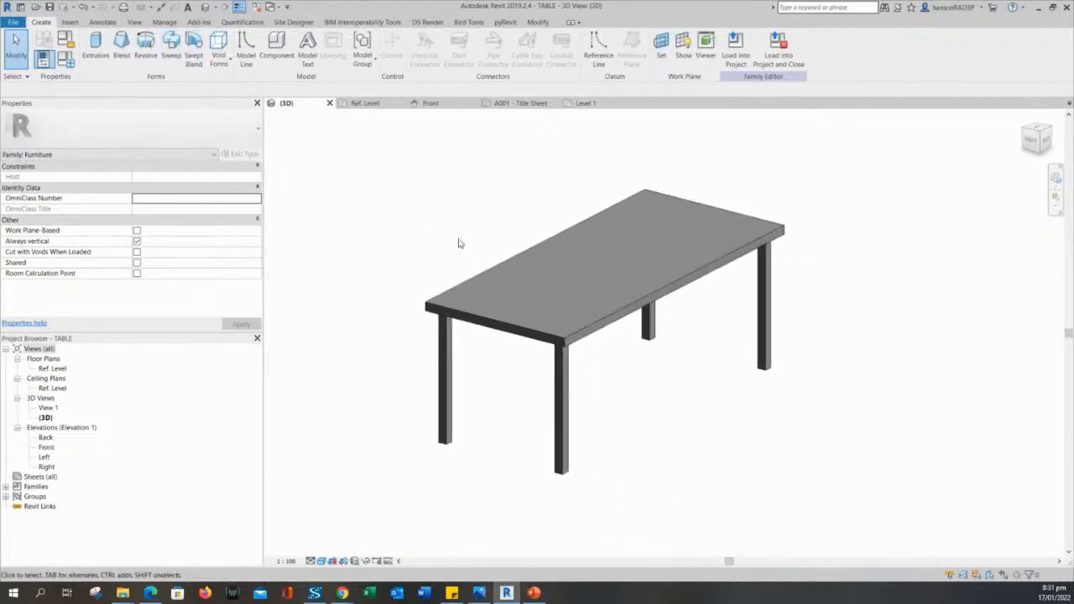
# Start a sweep on the table family.
pyautogui.click(172, 50)
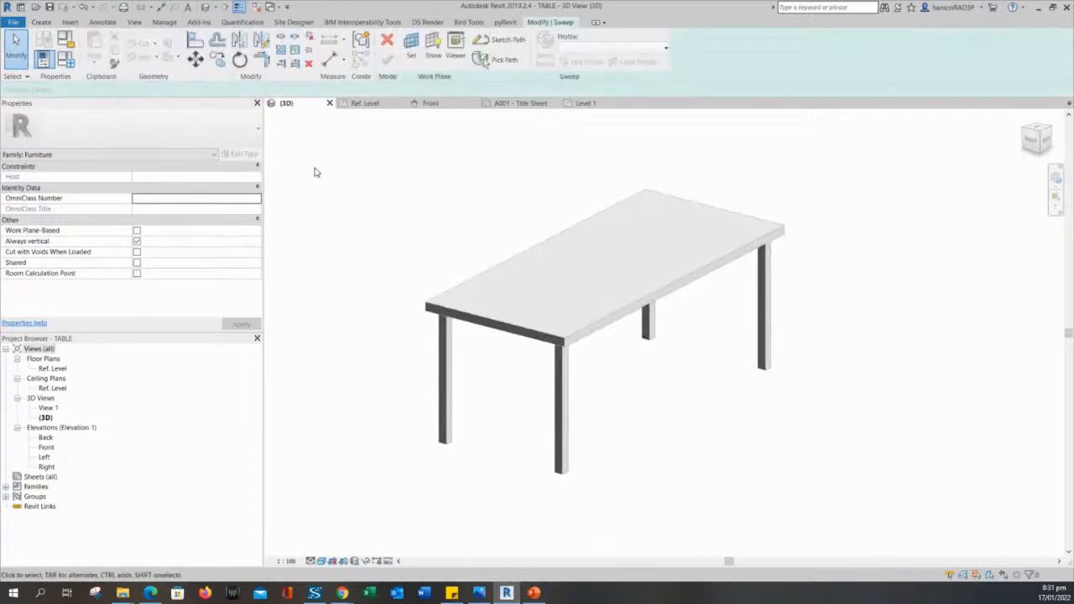
pyautogui.moveTo(445, 142); pyautogui.dragTo(458, 194, button='middle')
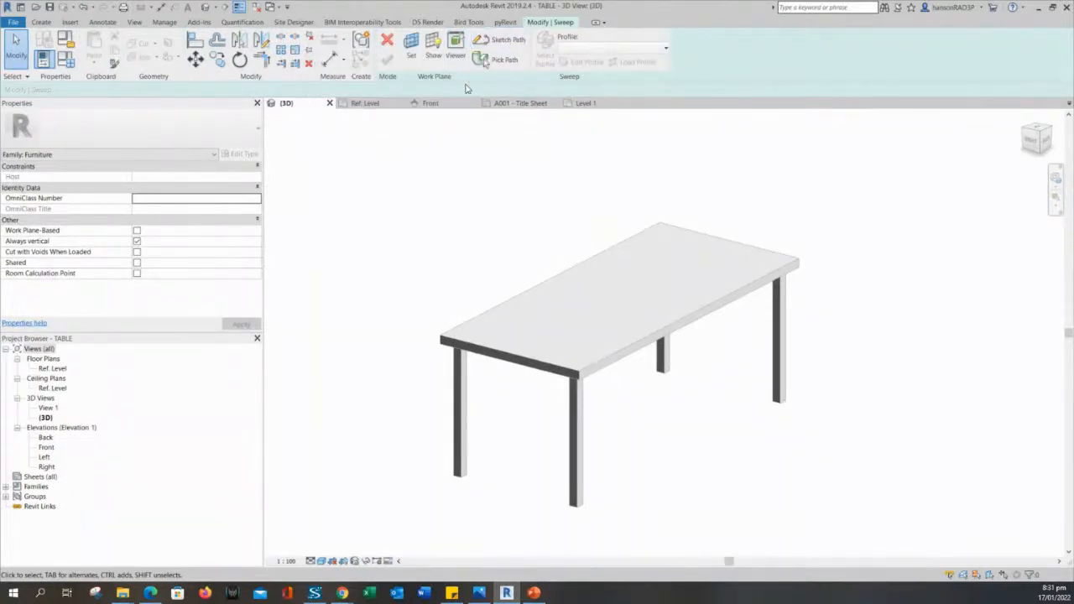
pyautogui.moveTo(516, 130); pyautogui.dragTo(522, 167, button='middle')
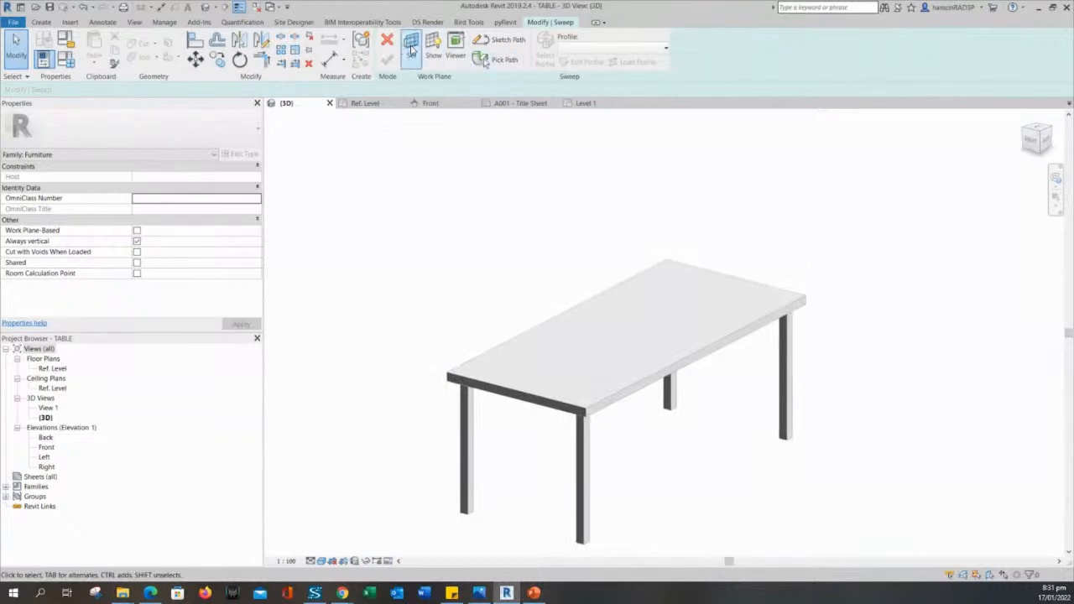
# Set the sweep's work plane with 'Pick a plane' to choose it on the tabletop.
pyautogui.click(412, 51)
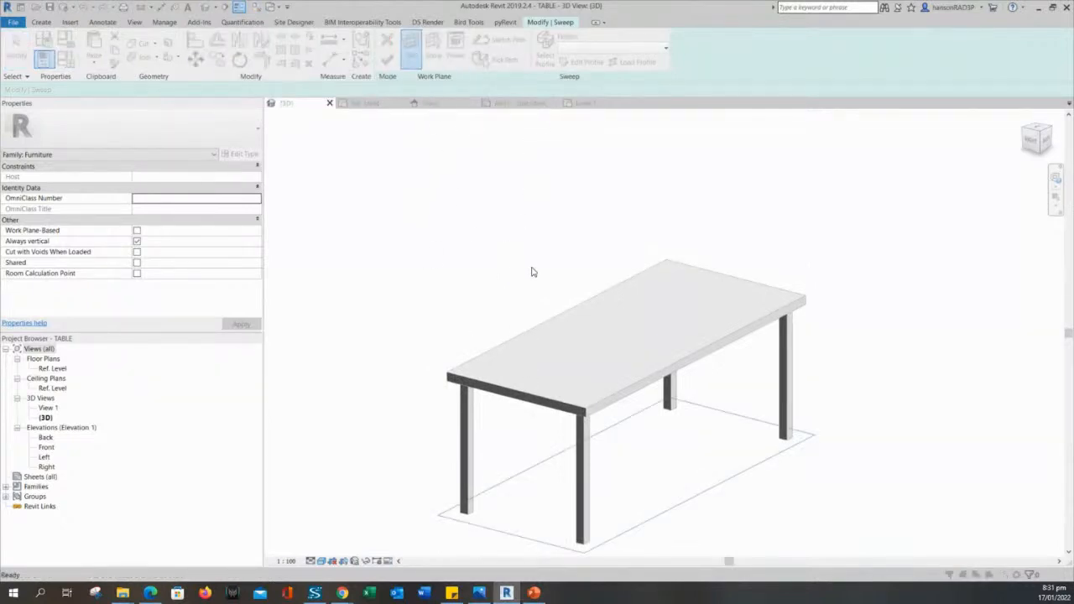
pyautogui.moveTo(355, 160); pyautogui.dragTo(391, 146)
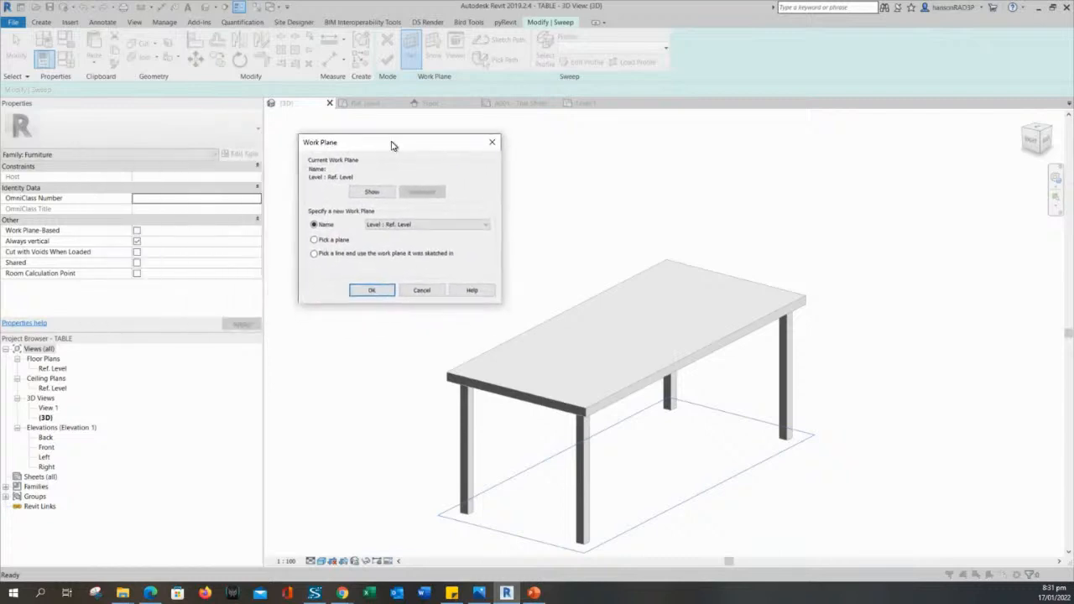
pyautogui.click(325, 244)
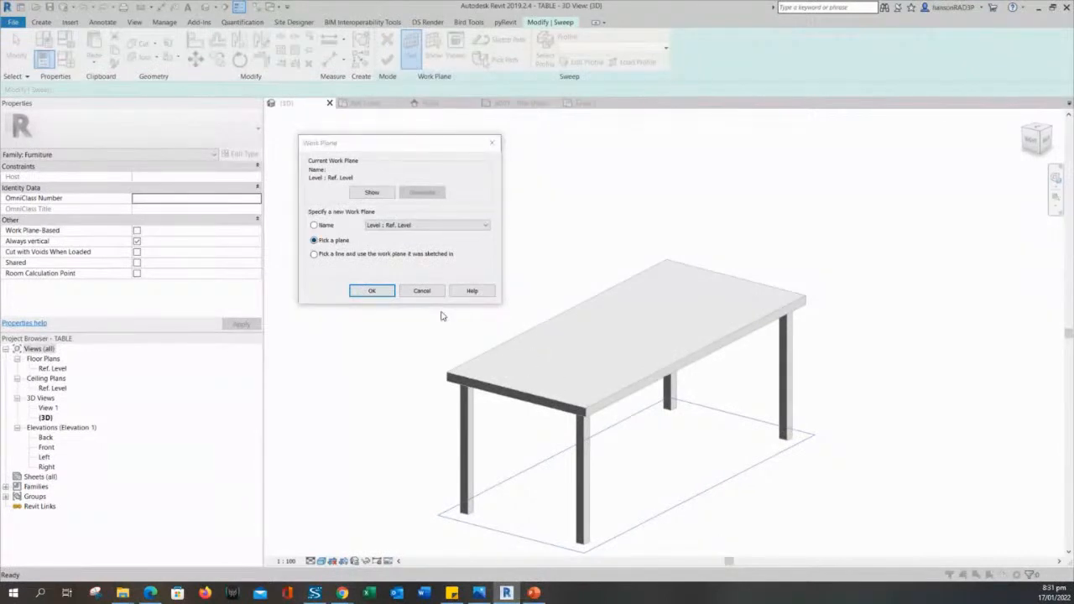
pyautogui.click(374, 291)
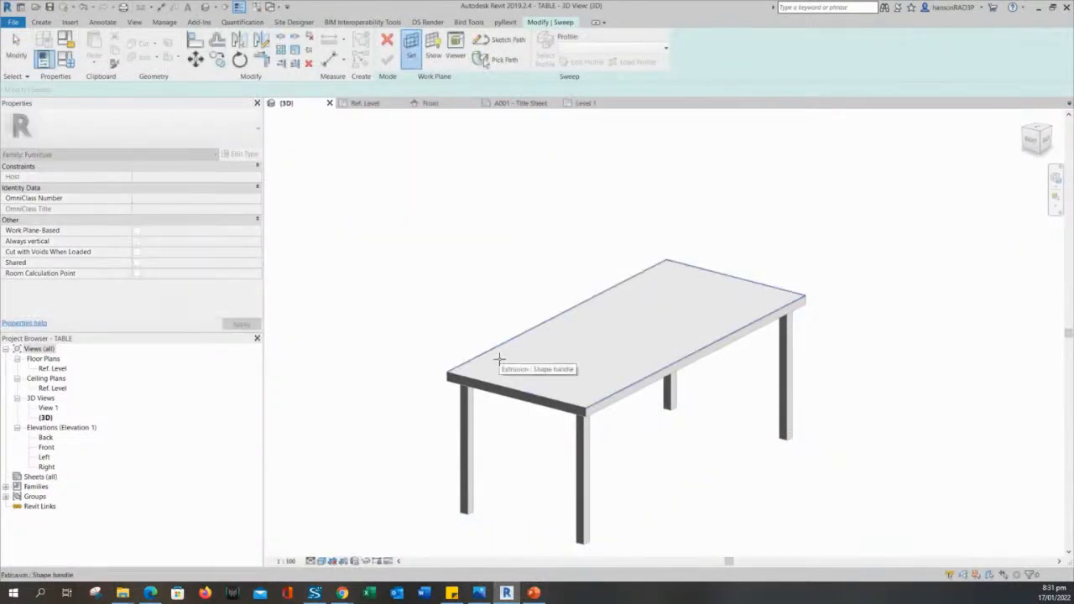
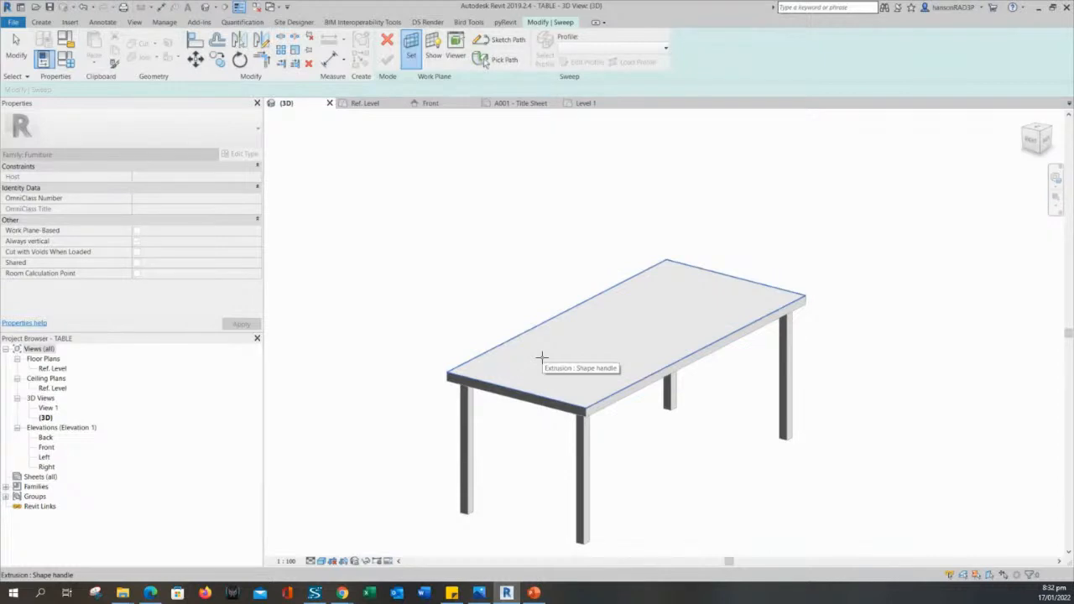
# Start a line-sketched sweep path on the front tabletop edge, then cancel it.
pyautogui.press('l')
pyautogui.press('i')
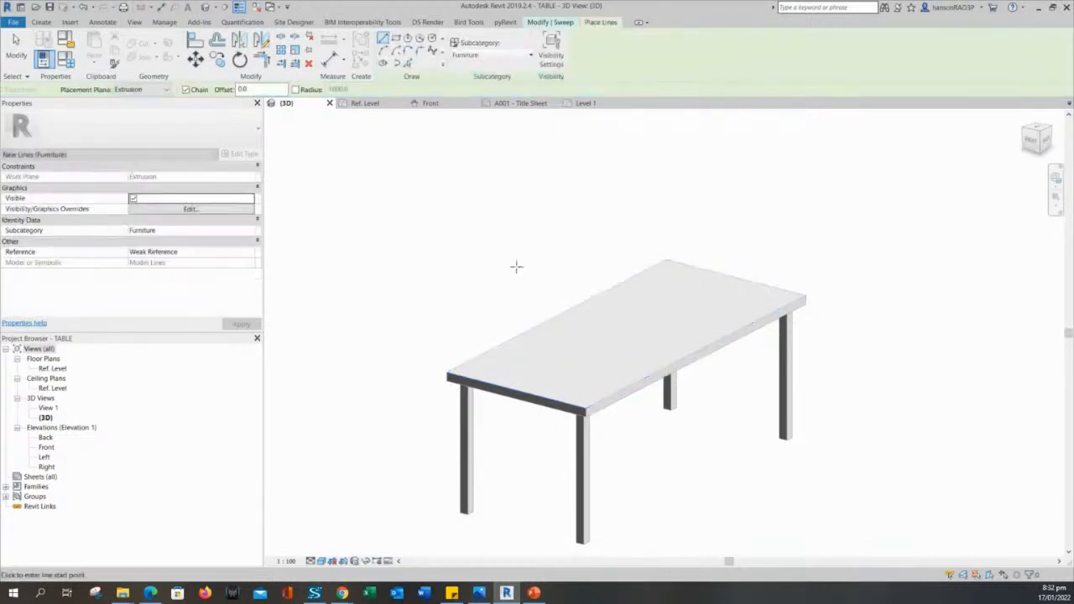
pyautogui.moveTo(516, 267); pyautogui.dragTo(507, 258, button='middle')
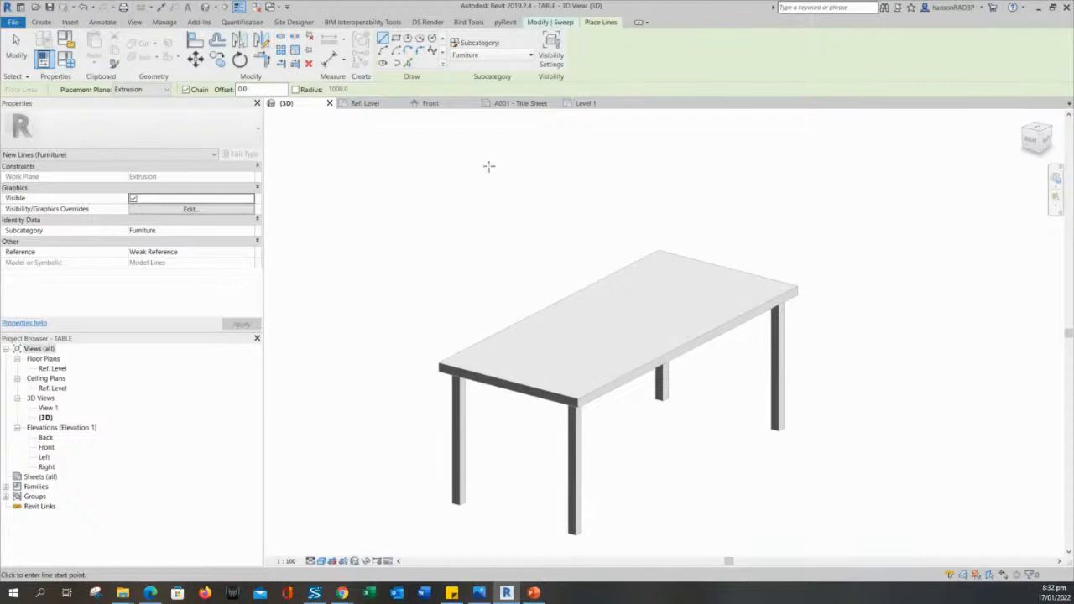
pyautogui.click(408, 63)
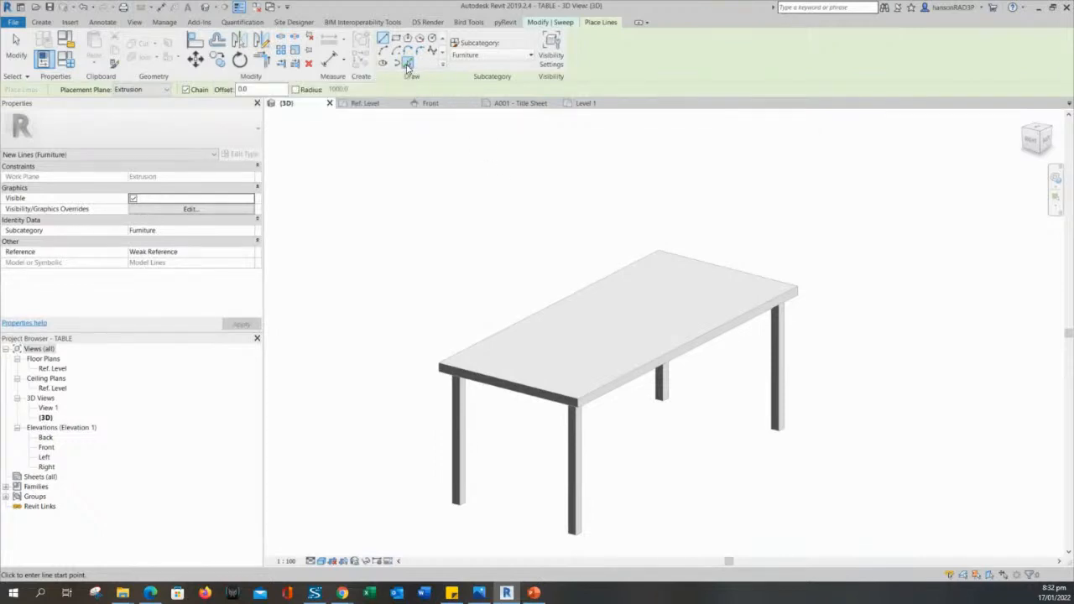
pyautogui.click(500, 385)
pyautogui.scroll(2, 597, 372)
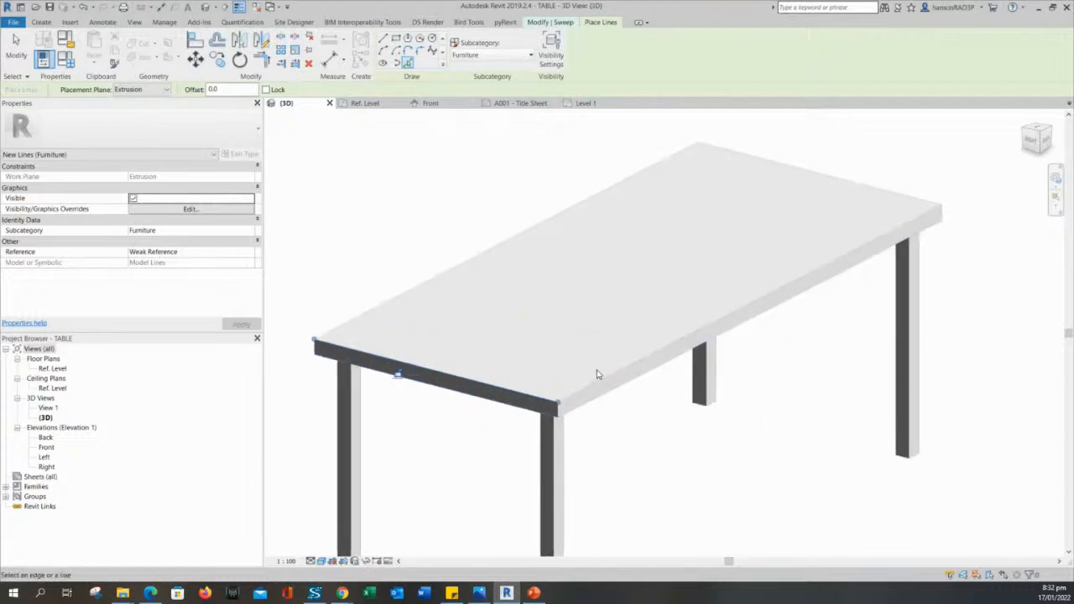
pyautogui.scroll(-4, 447, 306)
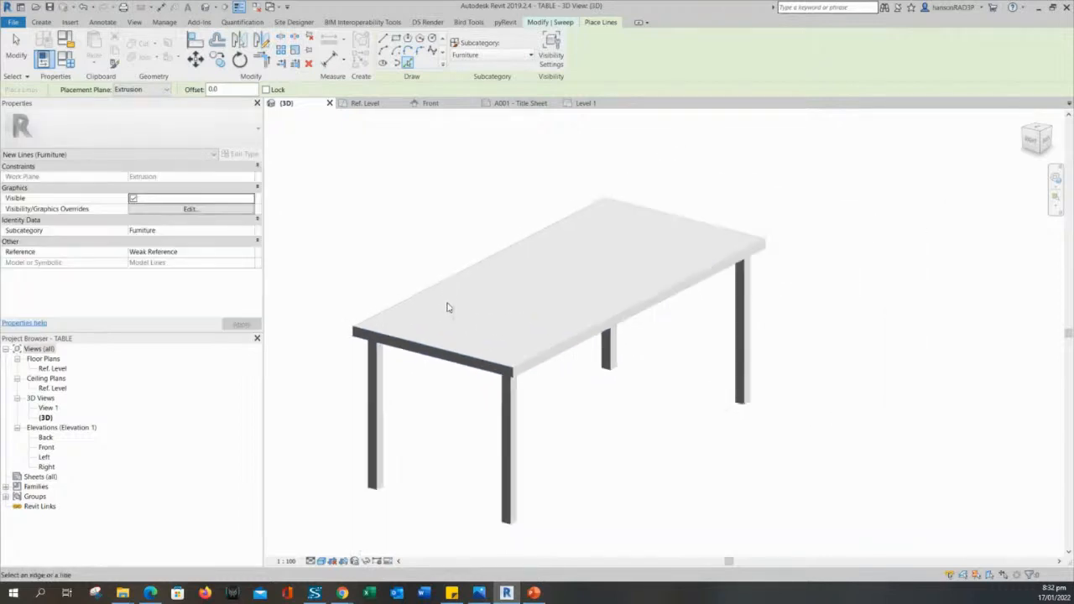
pyautogui.moveTo(498, 283); pyautogui.dragTo(561, 233, button='middle')
pyautogui.keyDown('shift'); pyautogui.moveTo(572, 275); pyautogui.dragTo(570, 309, button='middle'); pyautogui.keyUp('shift')
pyautogui.scroll(1, 569, 307)
pyautogui.moveTo(542, 173); pyautogui.dragTo(569, 246, button='middle')
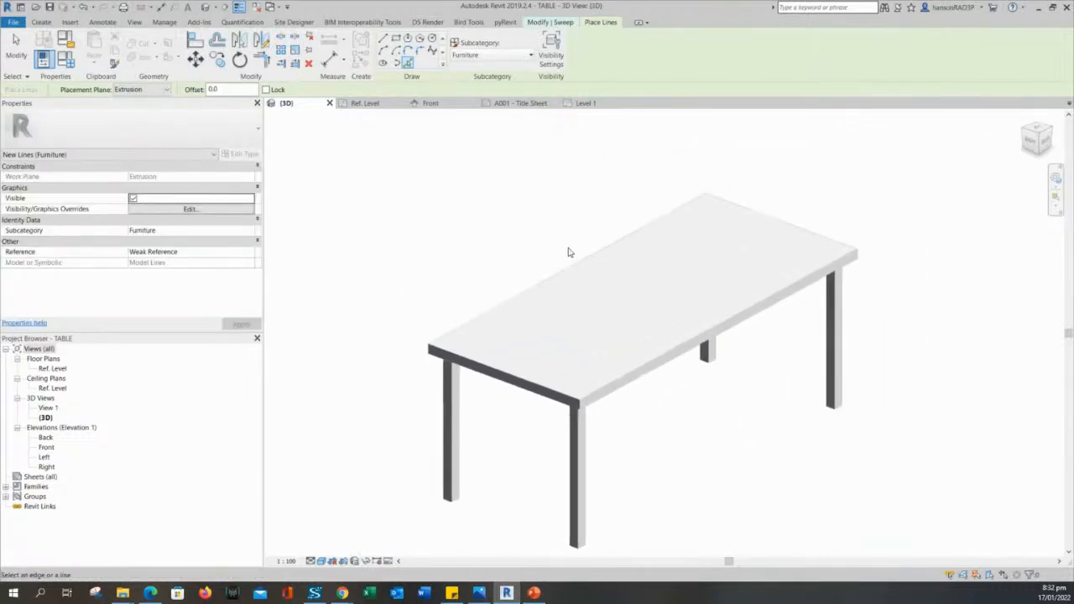
pyautogui.press('Escape')
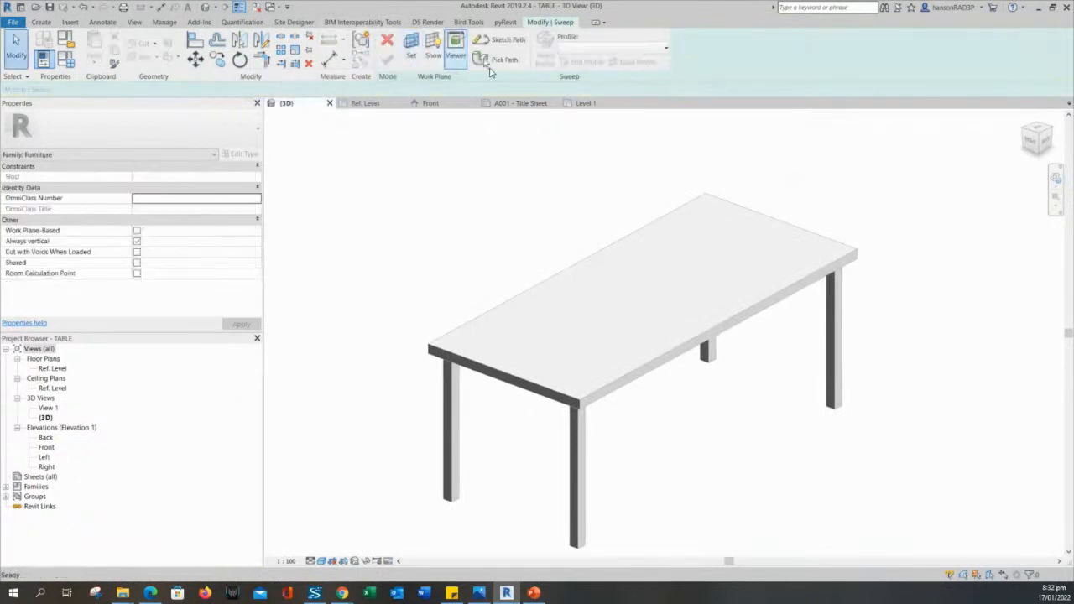
# Pick the front, back-right, back-left and front-left tabletop edges as the path and finish it.
pyautogui.click(483, 58)
pyautogui.click(653, 363)
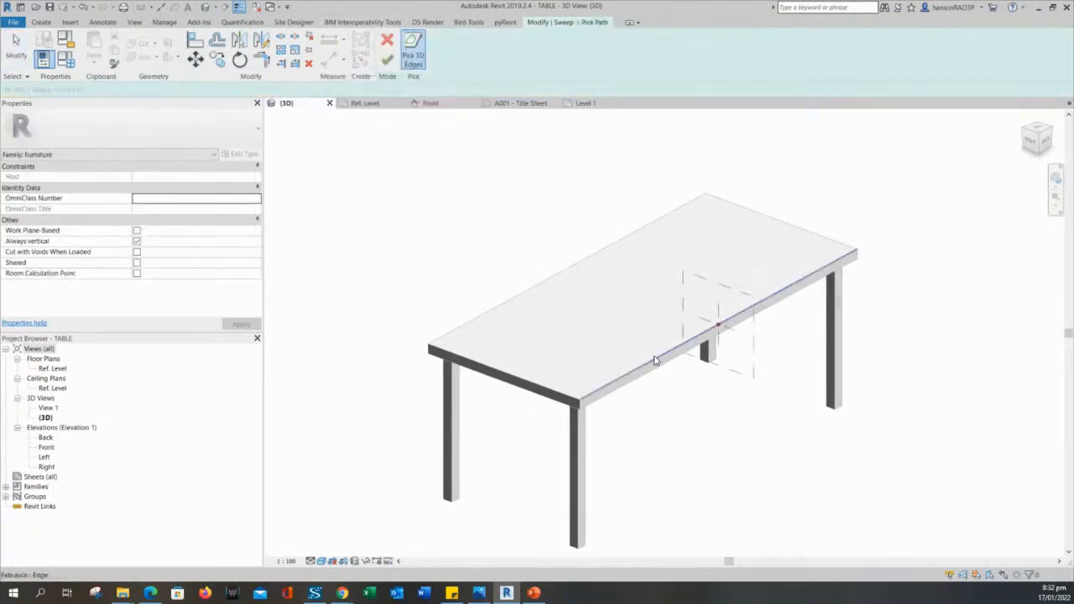
pyautogui.click(775, 222)
pyautogui.click(579, 262)
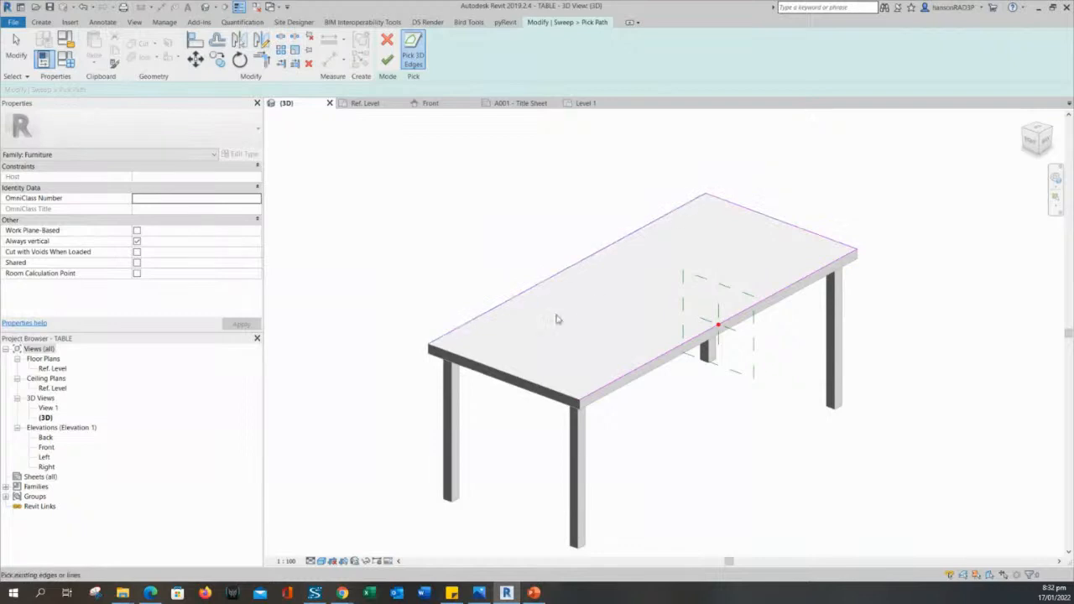
pyautogui.click(537, 386)
pyautogui.moveTo(643, 402); pyautogui.dragTo(663, 386, button='middle')
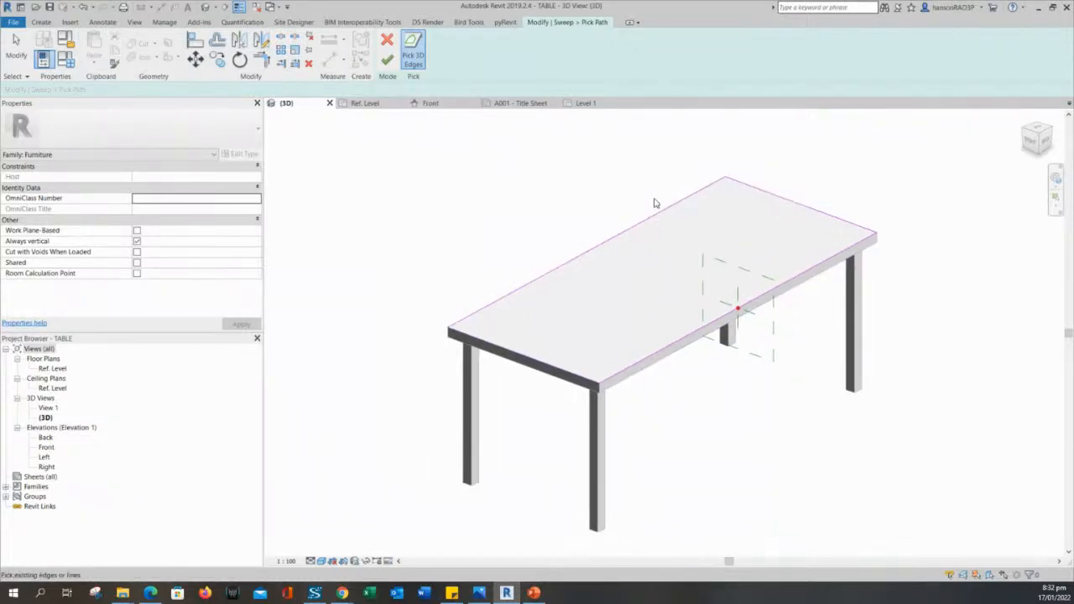
pyautogui.moveTo(625, 231); pyautogui.dragTo(605, 232, button='middle')
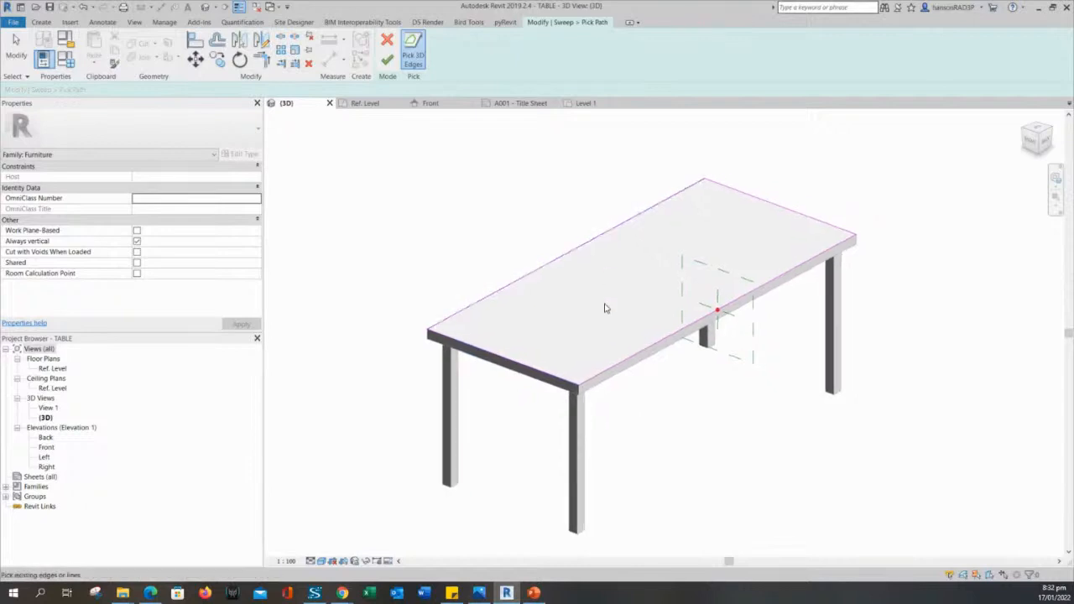
pyautogui.scroll(-3, 557, 327)
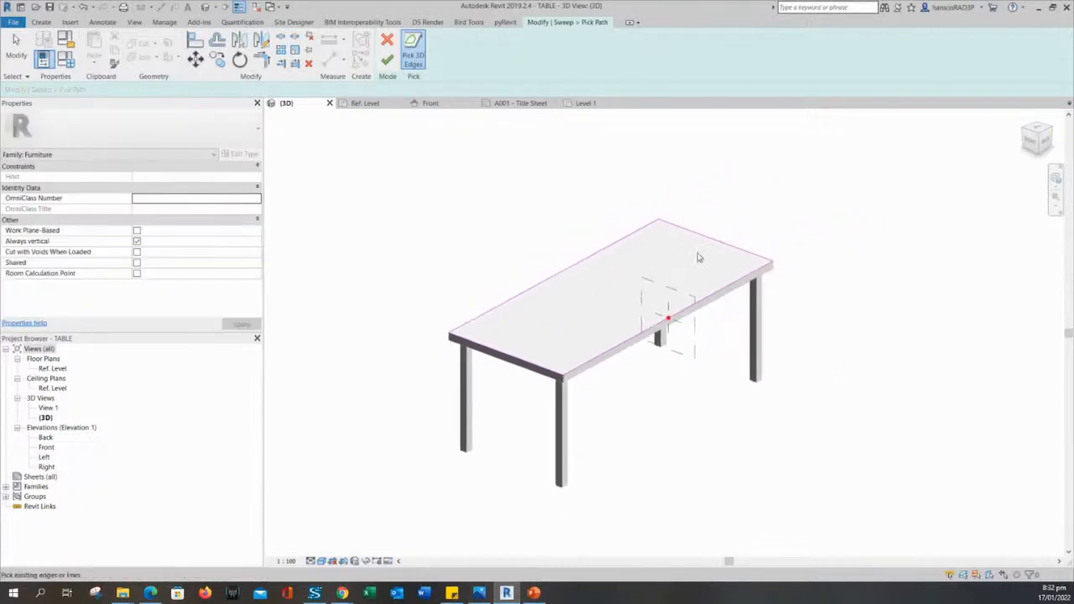
pyautogui.moveTo(480, 329); pyautogui.dragTo(499, 322, button='middle')
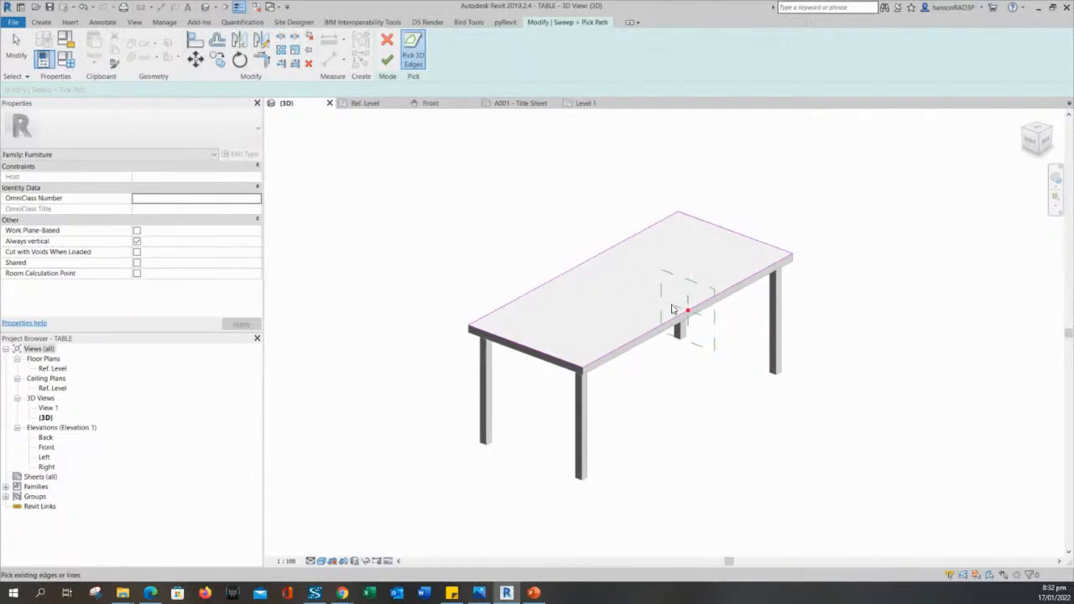
pyautogui.moveTo(672, 310); pyautogui.dragTo(694, 278, button='middle')
pyautogui.moveTo(662, 228)
pyautogui.mouseDown(button='middle')
pyautogui.moveTo(621, 240)
pyautogui.moveTo(643, 224)
pyautogui.mouseUp(button='middle')
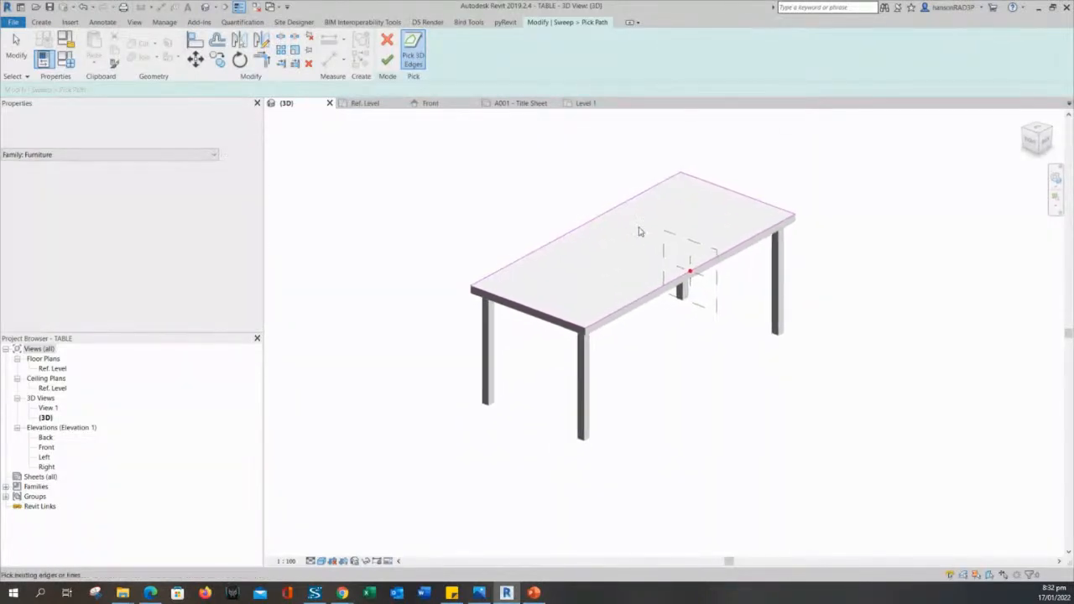
pyautogui.click(388, 60)
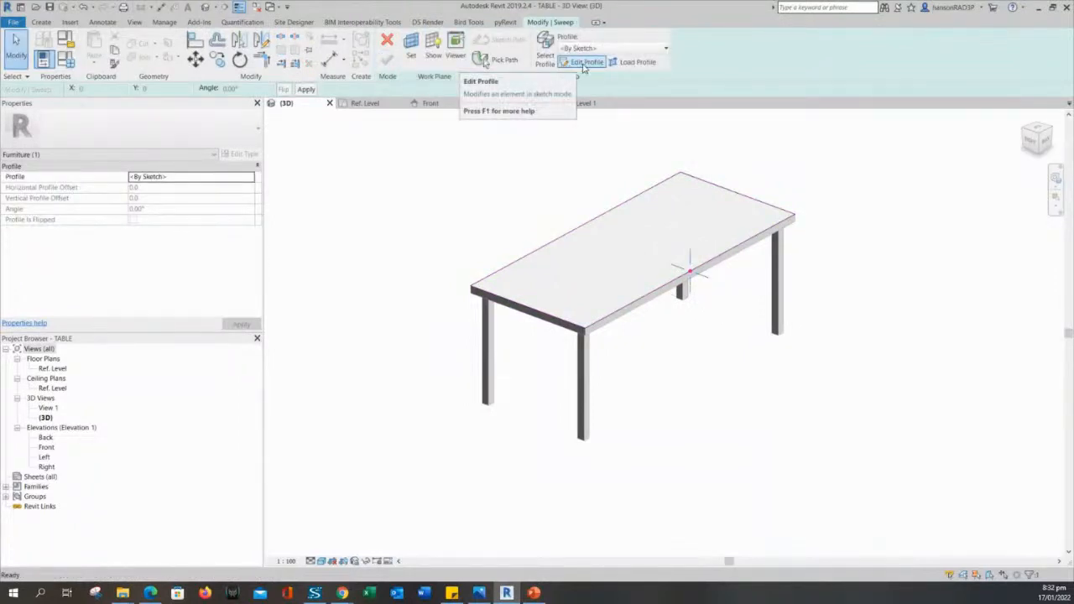
# Keep the sketched profile, enter Edit Profile, and open the Left elevation view.
pyautogui.click(591, 49)
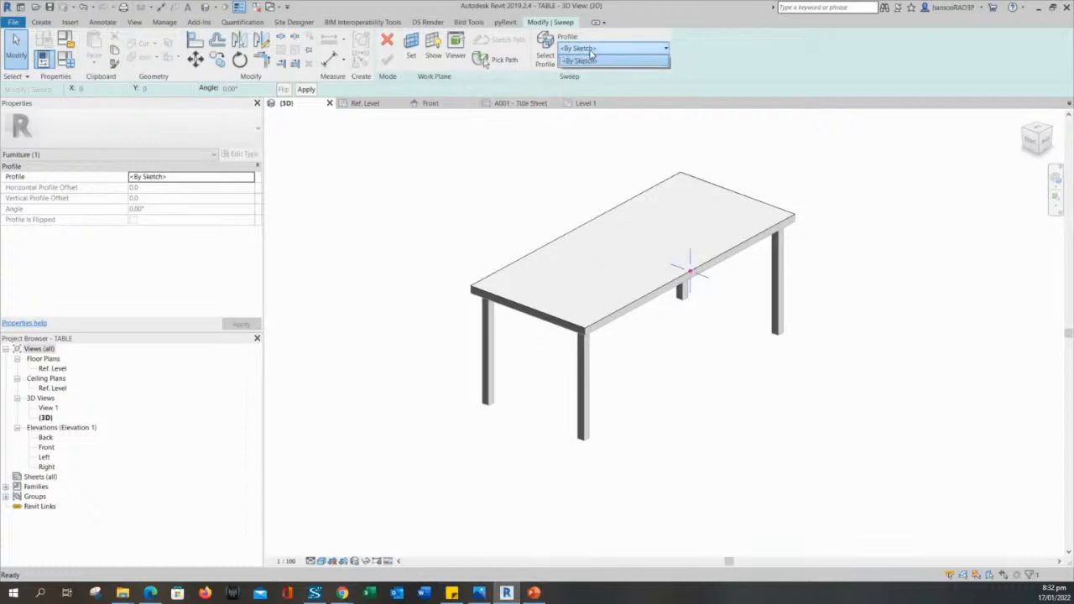
pyautogui.click(587, 61)
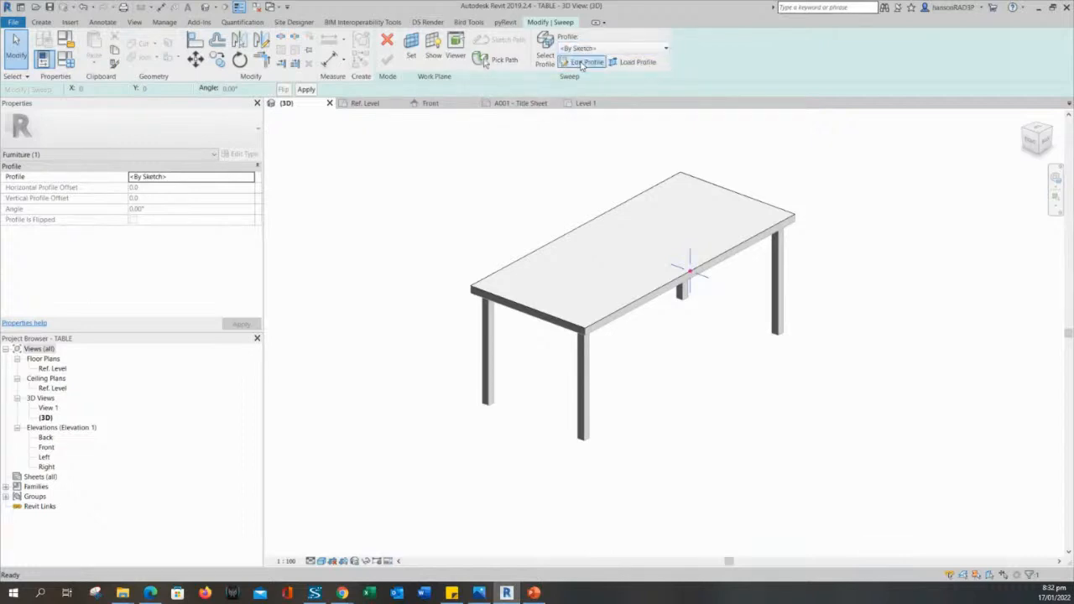
pyautogui.click(585, 62)
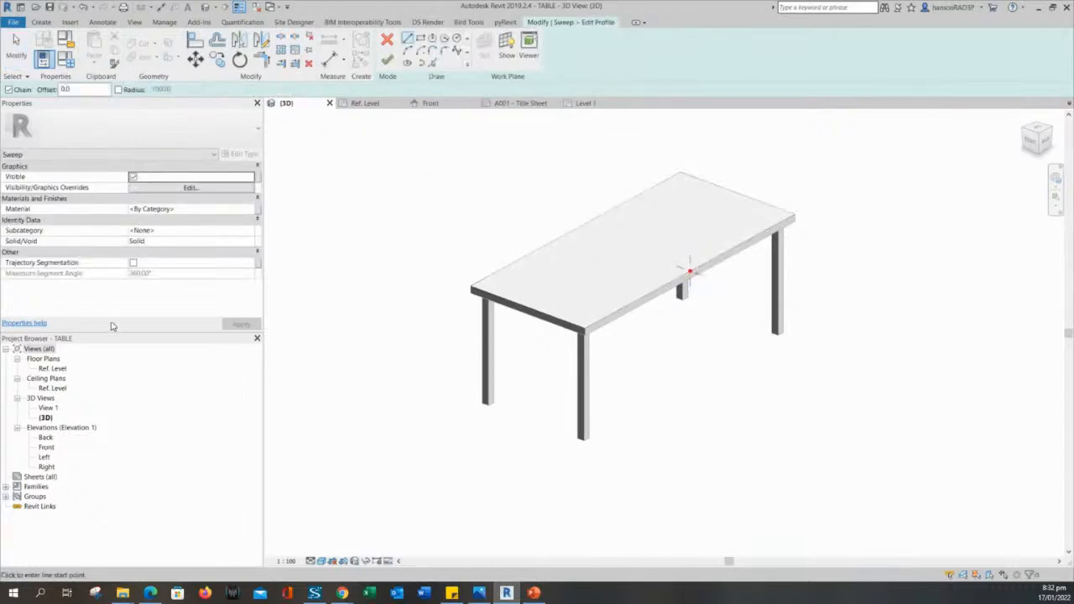
pyautogui.click(47, 452)
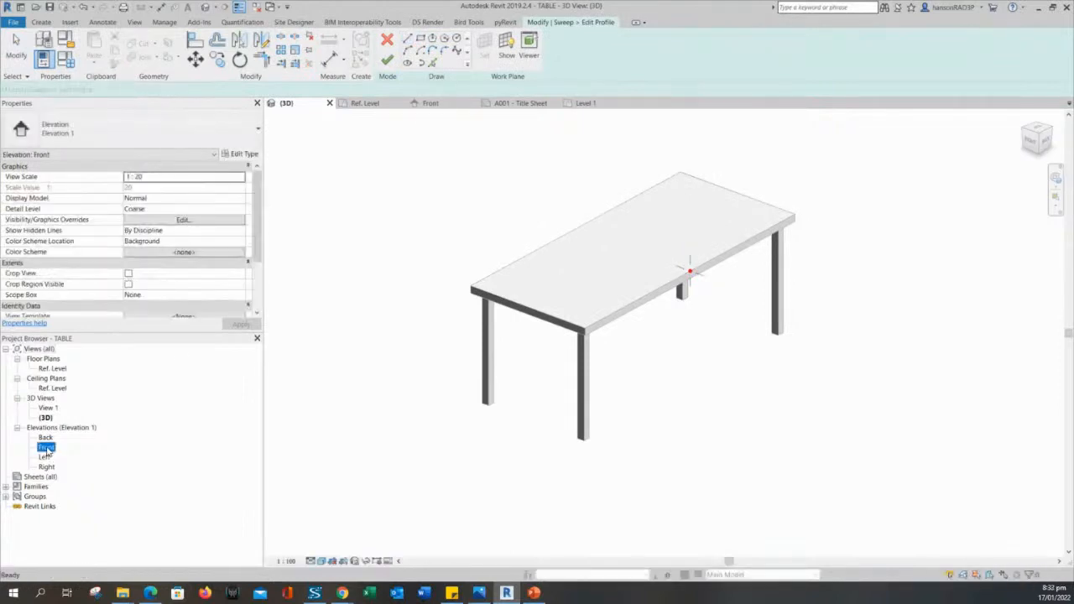
pyautogui.doubleClick(44, 458)
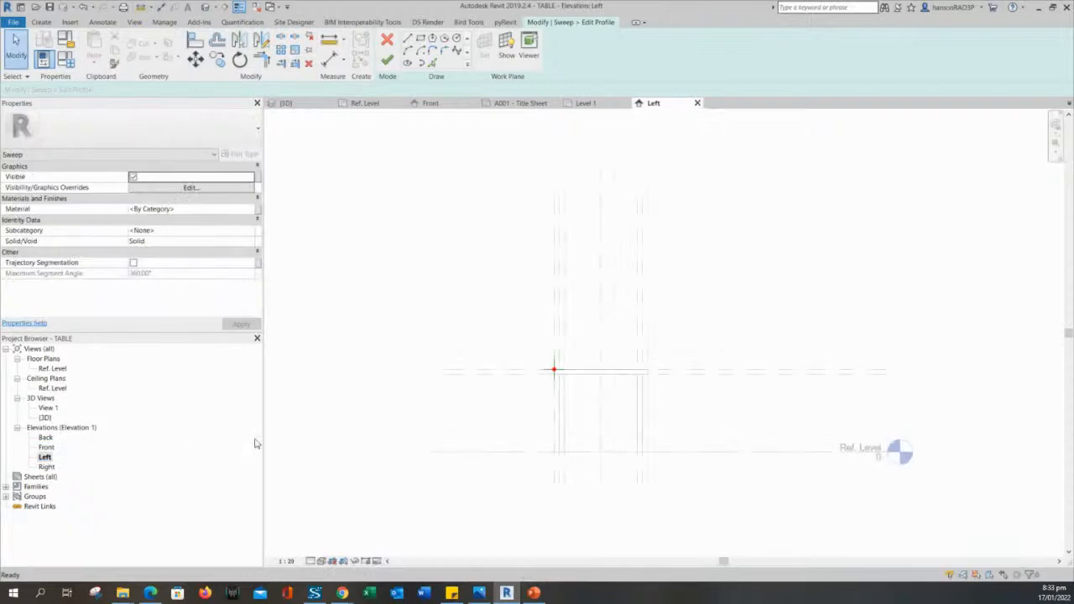
# In the Right elevation, draw a rectangle starting at the profile origin below the table edge.
pyautogui.doubleClick(46, 466)
pyautogui.scroll(2, 863, 367)
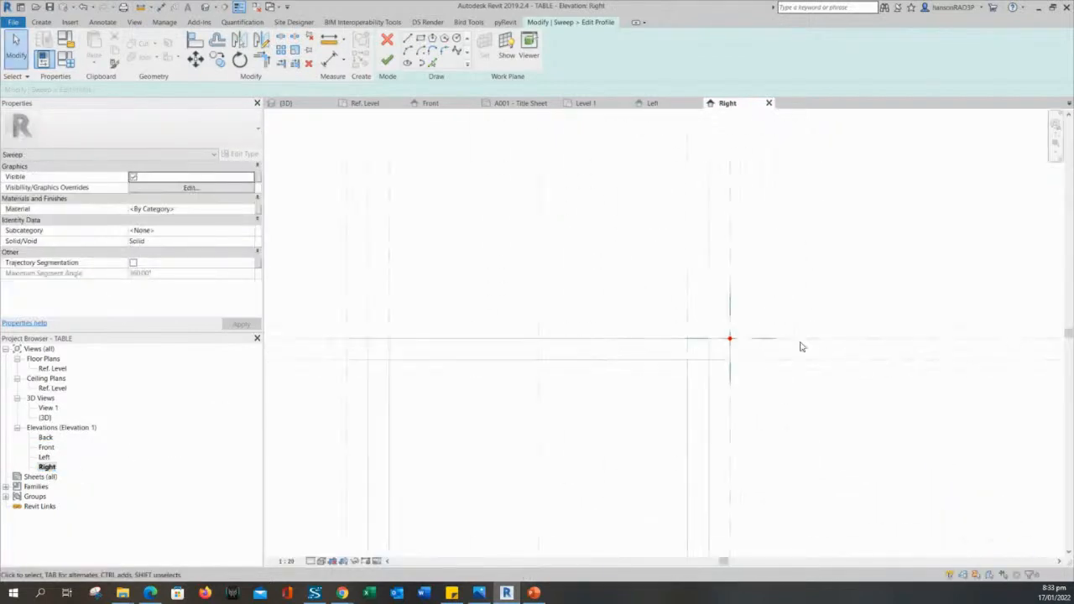
pyautogui.scroll(5, 763, 349)
pyautogui.moveTo(679, 362); pyautogui.dragTo(694, 276, button='middle')
pyautogui.scroll(-1, 693, 276)
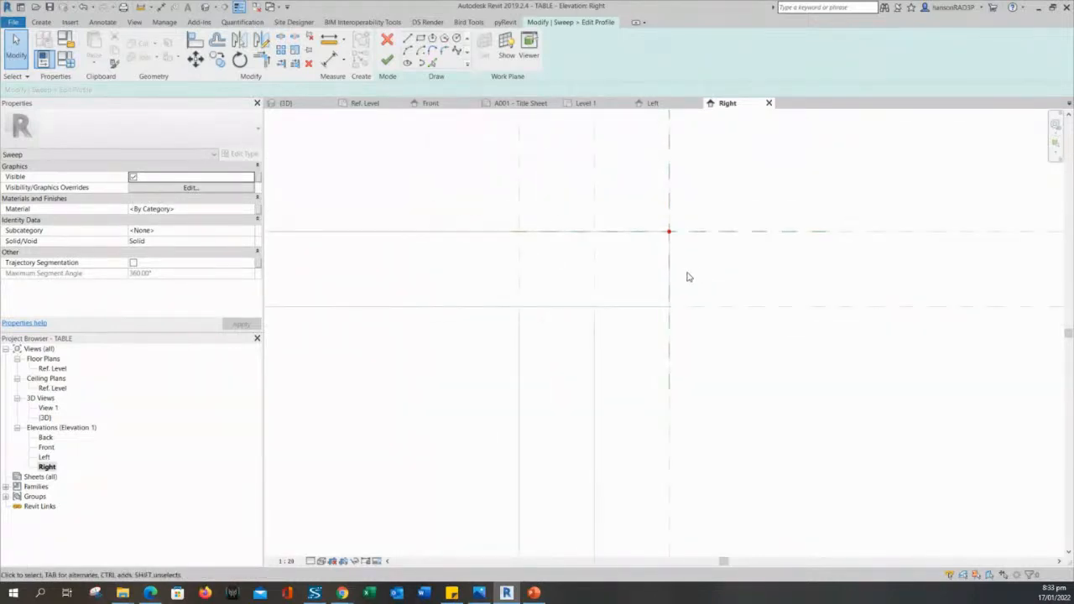
pyautogui.click(420, 39)
pyautogui.click(670, 233)
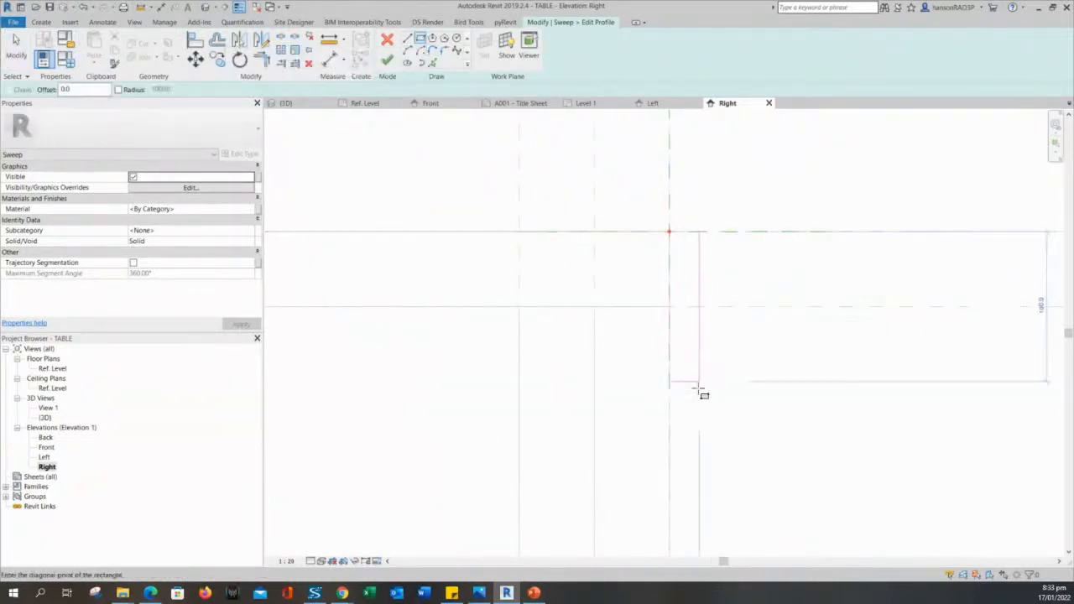
pyautogui.scroll(-3, 690, 441)
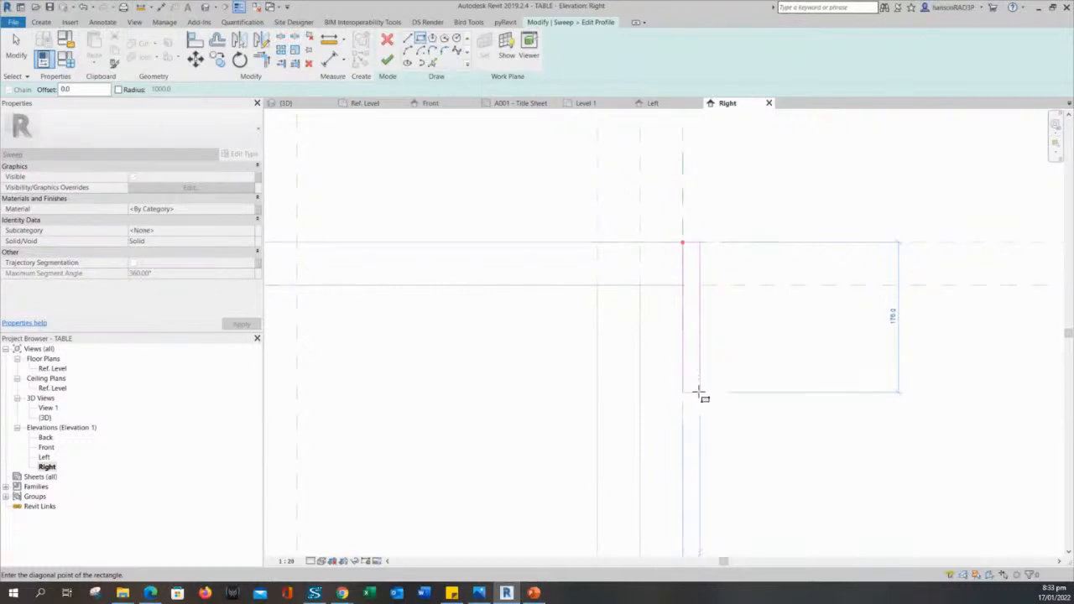
pyautogui.press('Escape')
pyautogui.press('Escape')
# Draw a vertical line down from the rectangle's lower-left corner.
pyautogui.scroll(-3, 753, 403)
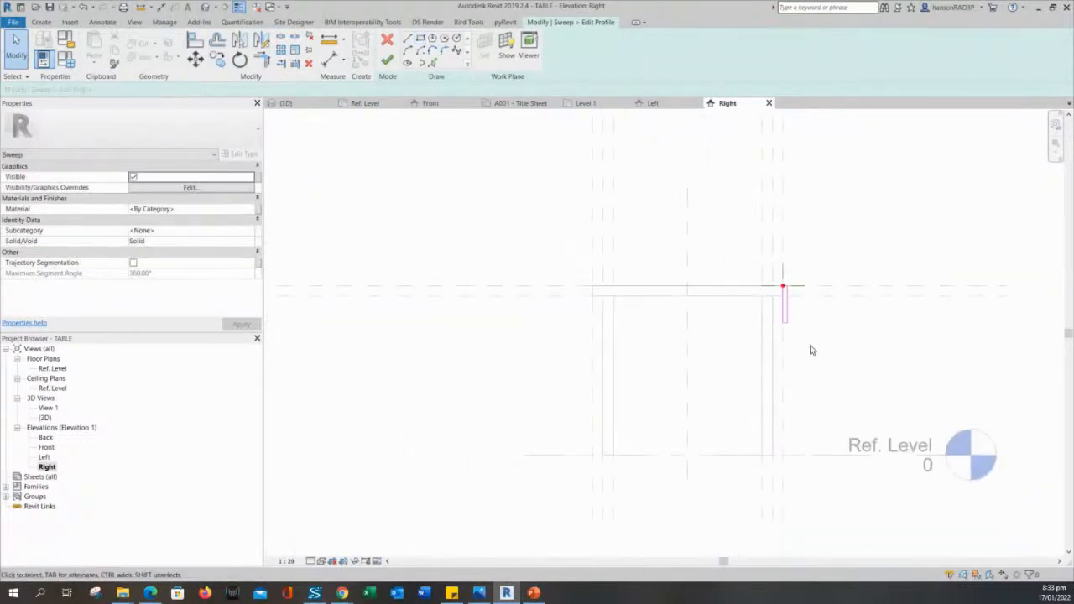
pyautogui.moveTo(811, 350); pyautogui.dragTo(803, 324, button='middle')
pyautogui.scroll(2, 803, 326)
pyautogui.scroll(2, 799, 293)
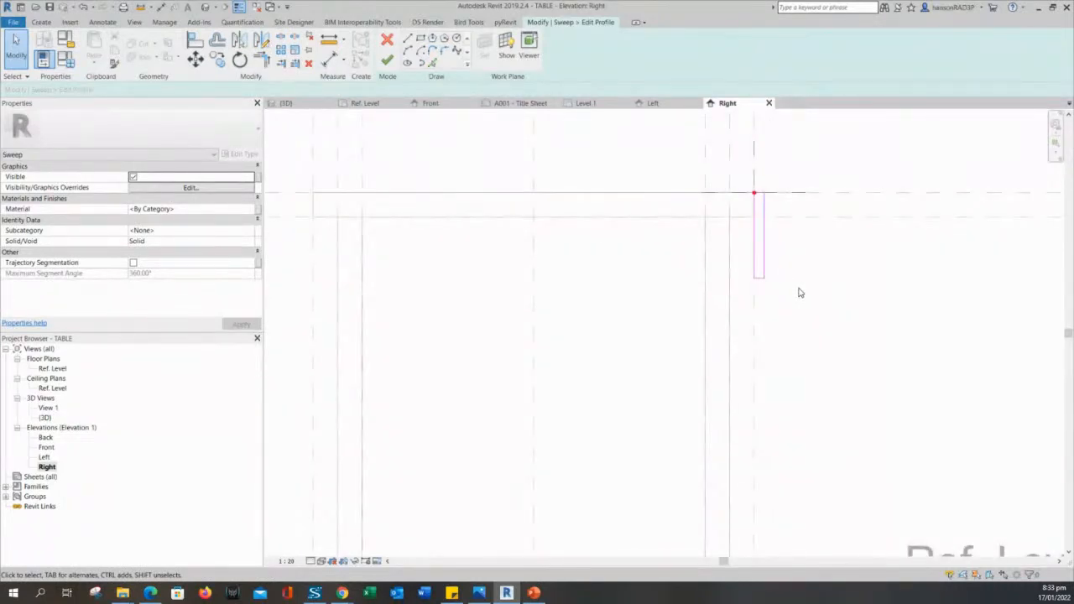
pyautogui.click(407, 40)
pyautogui.scroll(3, 718, 275)
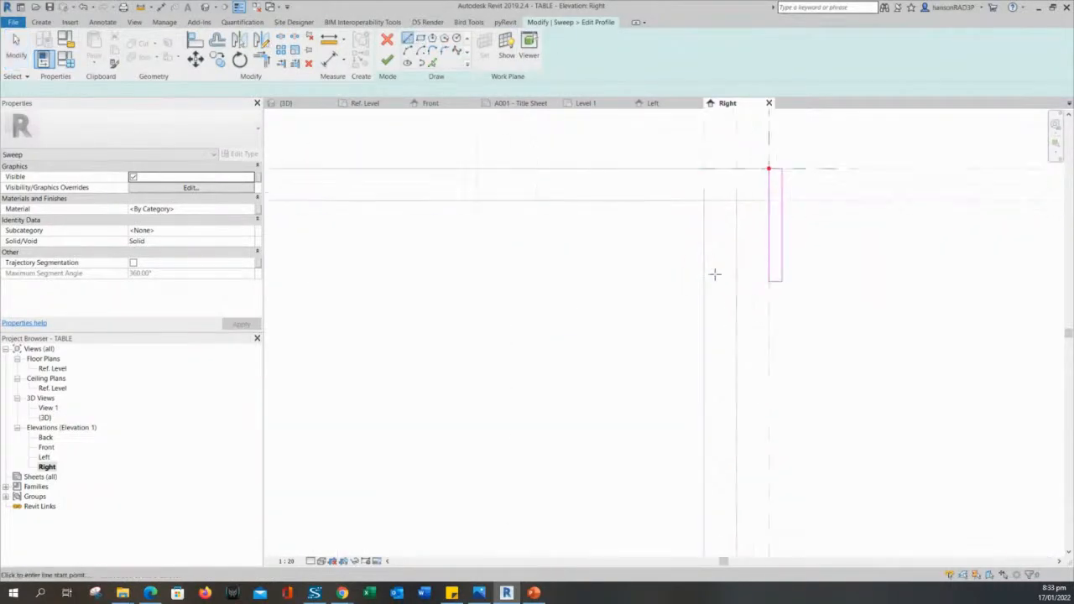
pyautogui.click(766, 285)
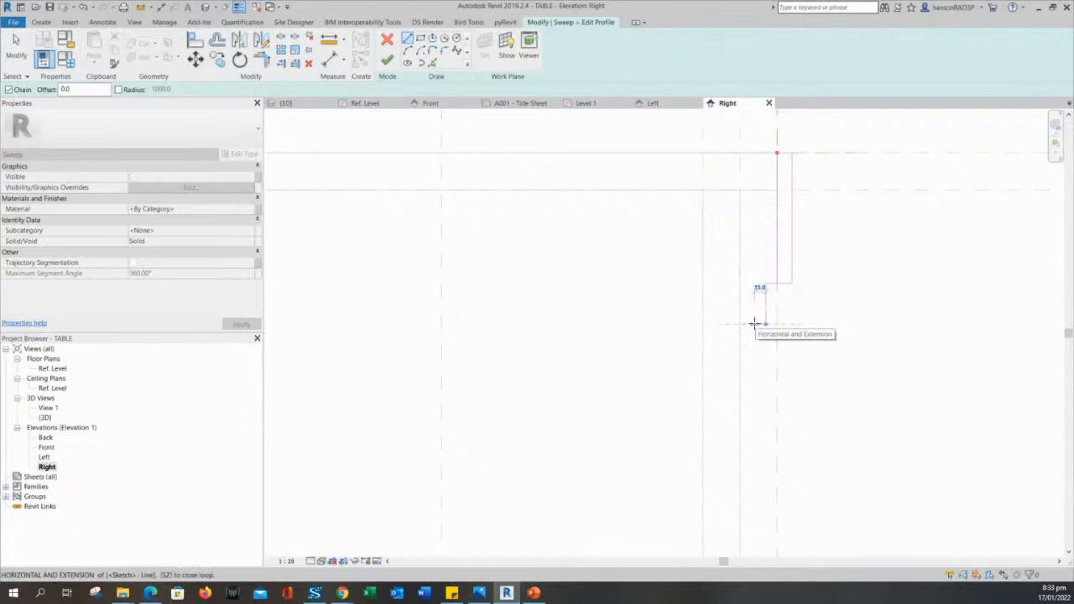
pyautogui.click(765, 324)
pyautogui.press('Escape')
pyautogui.press('Escape')
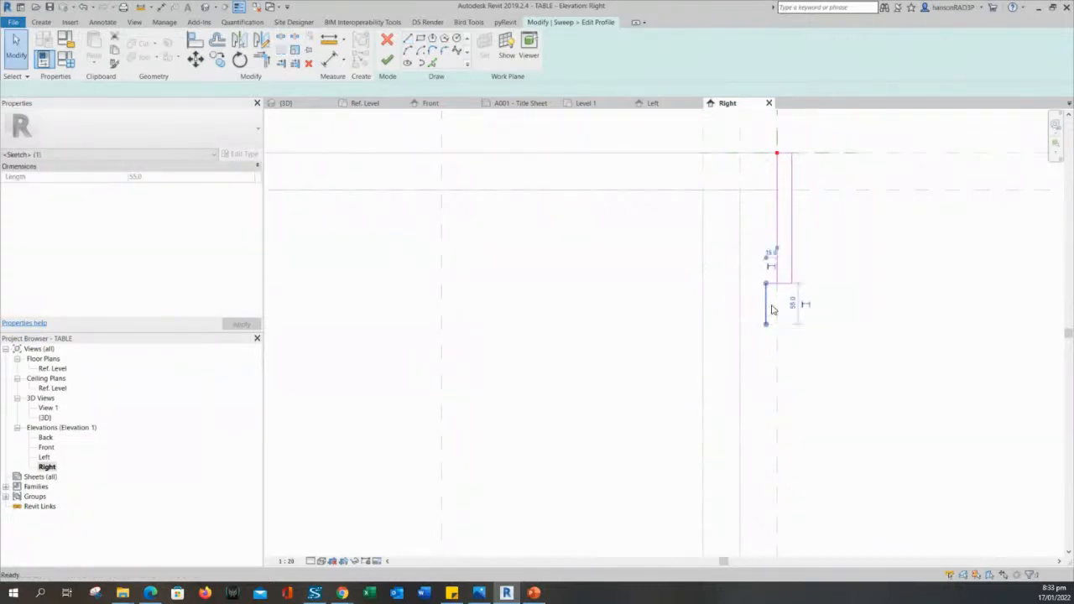
# Delete the unwanted 55.0 line and the leftover 15.0 line stub.
pyautogui.press('Delete')
pyautogui.scroll(3, 778, 297)
pyautogui.click(769, 276)
pyautogui.press('Delete')
pyautogui.scroll(-5, 768, 277)
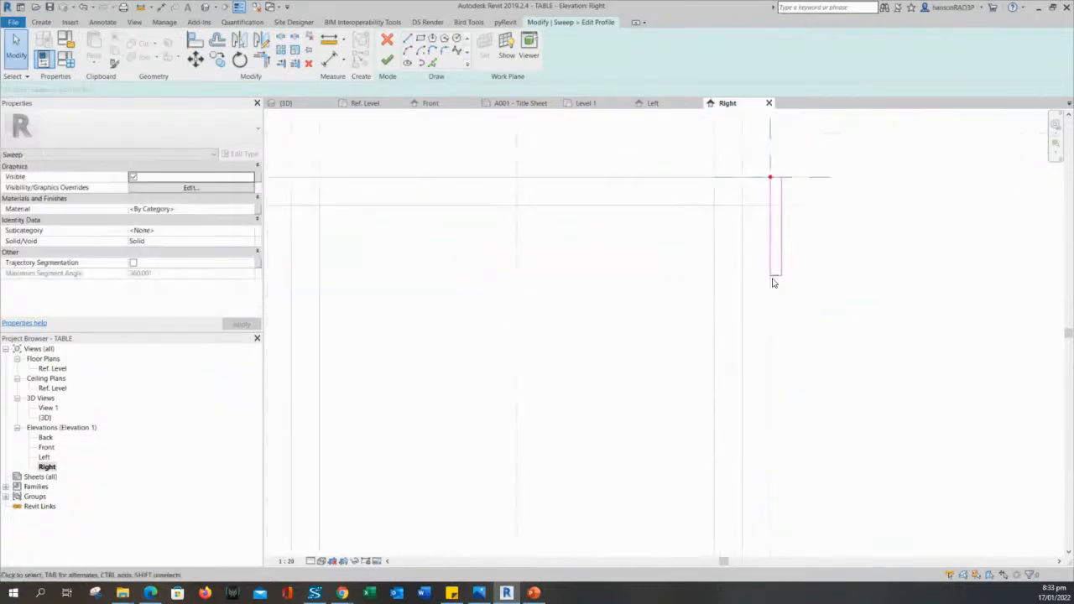
pyautogui.scroll(-1, 775, 284)
pyautogui.moveTo(820, 297); pyautogui.dragTo(825, 327, button='middle')
pyautogui.scroll(2, 811, 296)
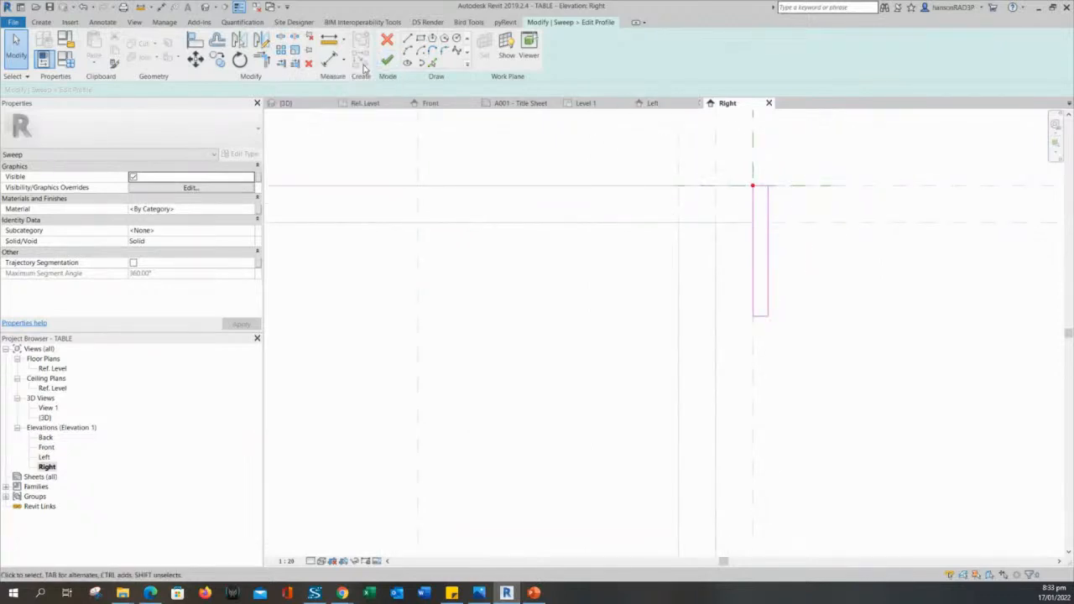
# In the 3D view, finish the profile and then the sweep to create the apron.
pyautogui.click(296, 104)
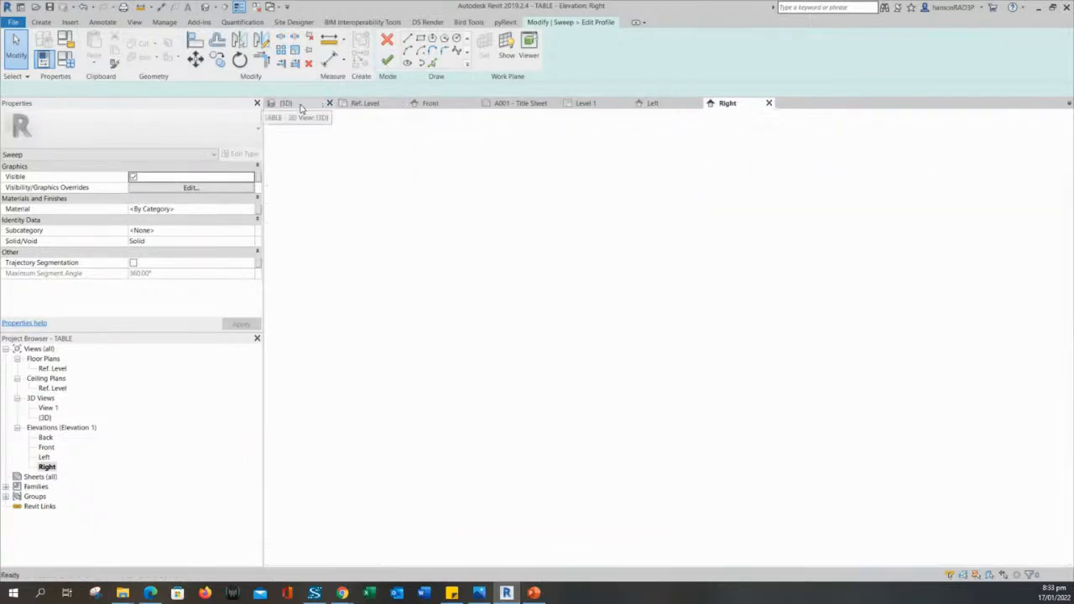
pyautogui.scroll(3, 688, 285)
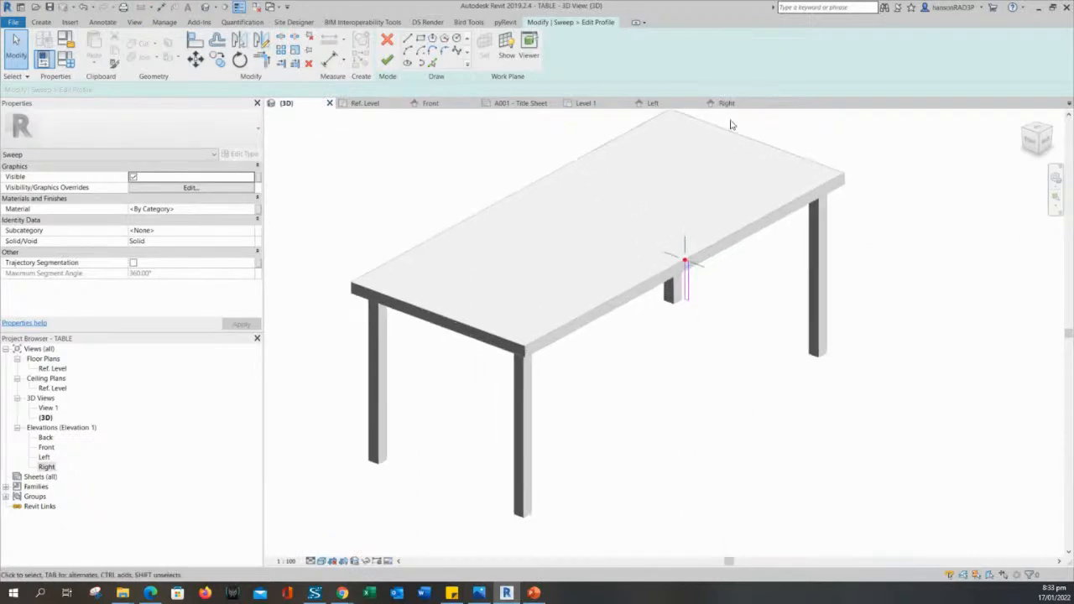
pyautogui.click(387, 61)
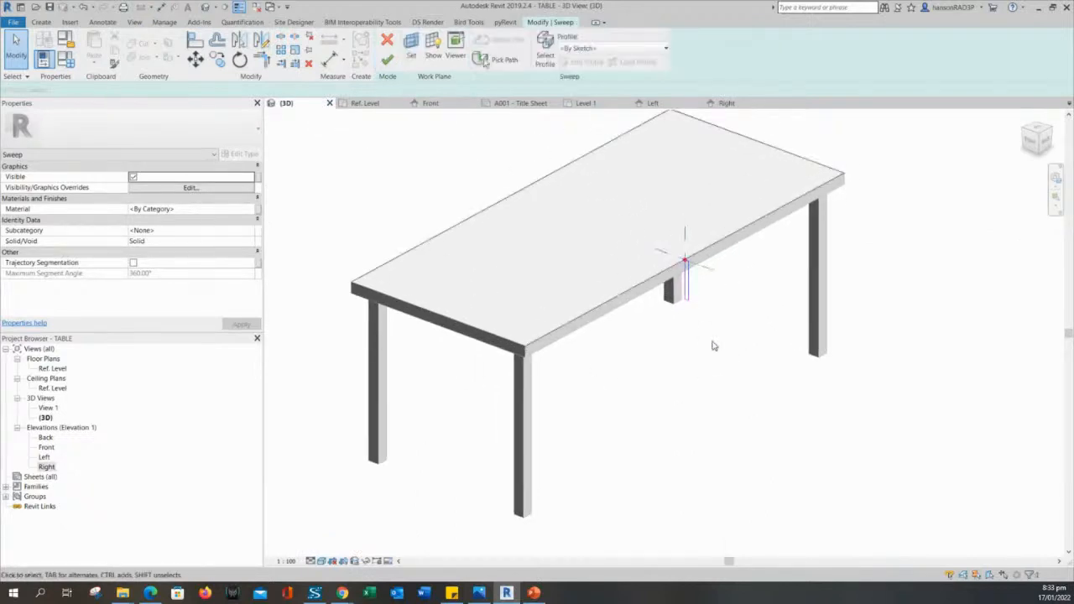
pyautogui.scroll(-2, 722, 357)
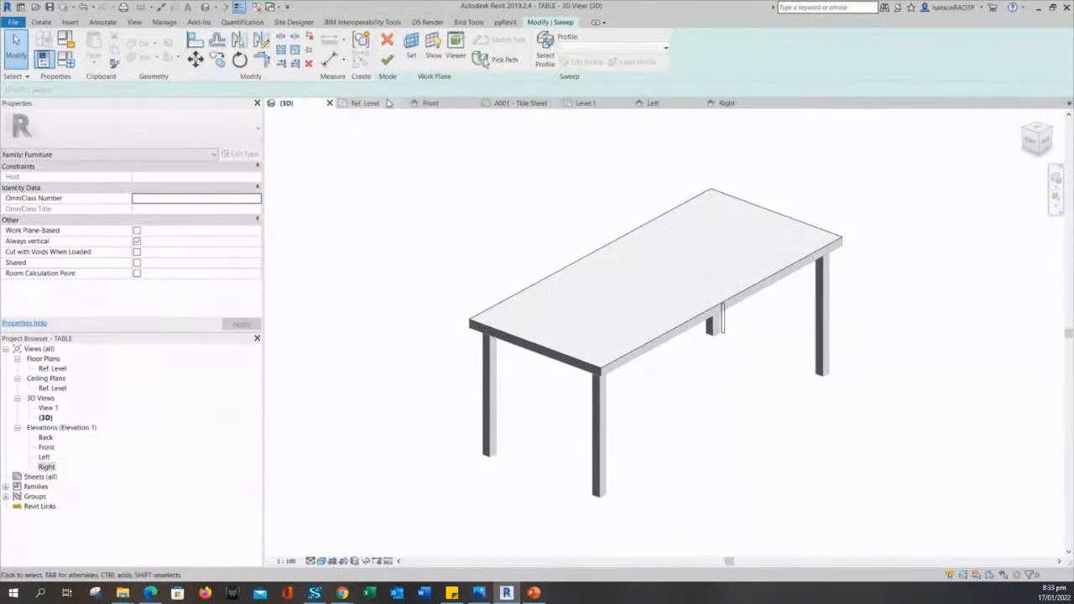
pyautogui.click(387, 60)
# Select and pan around the new apron sweep to inspect it on the table.
pyautogui.click(730, 399)
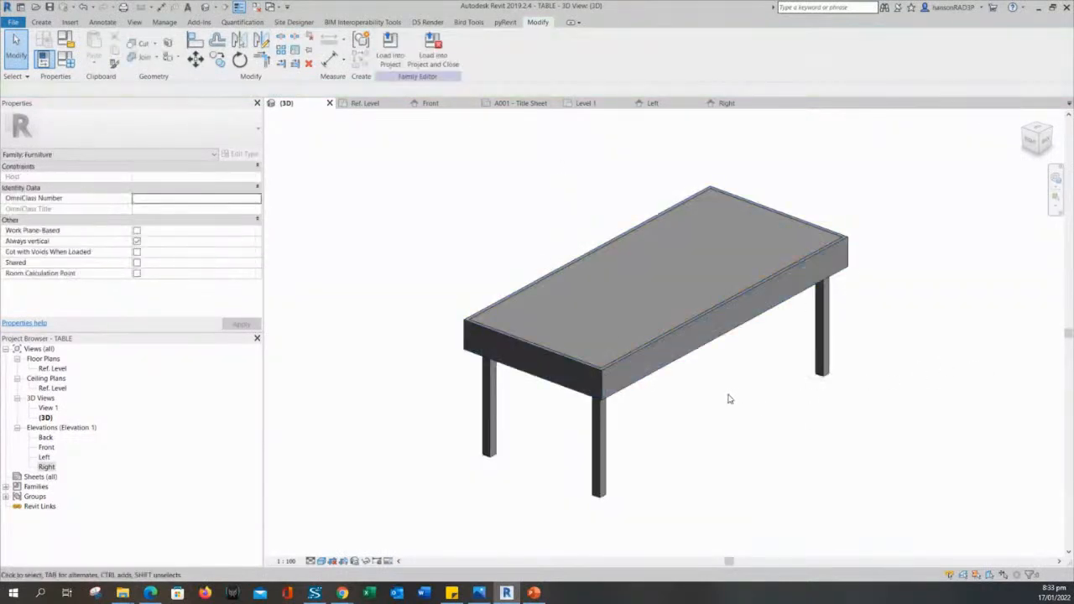
pyautogui.moveTo(702, 414); pyautogui.dragTo(722, 407, button='middle')
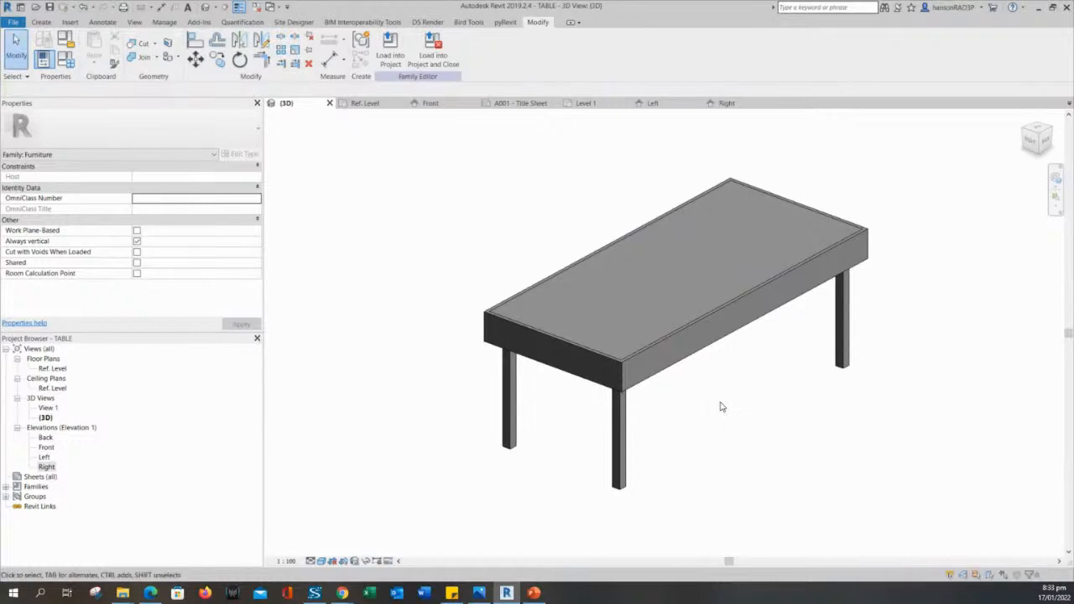
pyautogui.scroll(2, 735, 395)
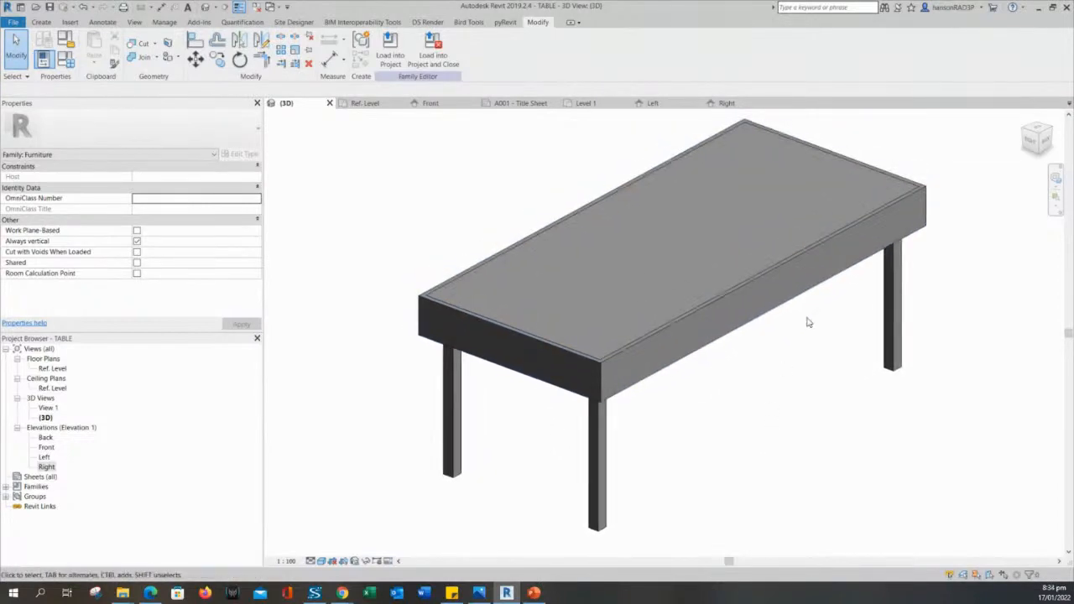
pyautogui.click(809, 287)
pyautogui.moveTo(814, 373); pyautogui.dragTo(856, 390, button='middle')
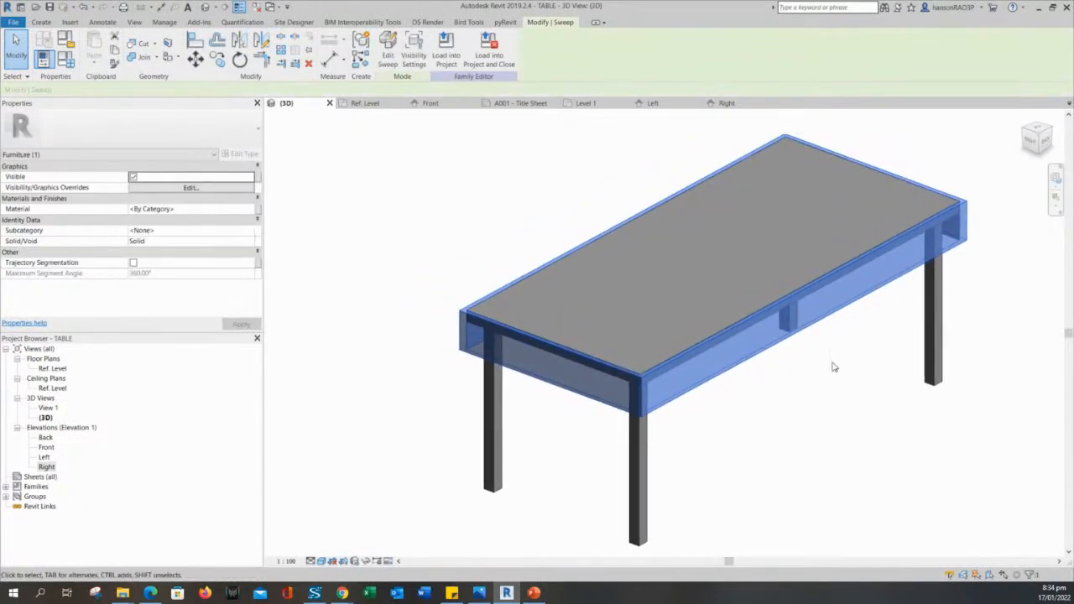
pyautogui.click(834, 365)
pyautogui.scroll(-1, 781, 424)
pyautogui.moveTo(780, 423); pyautogui.dragTo(801, 388, button='middle')
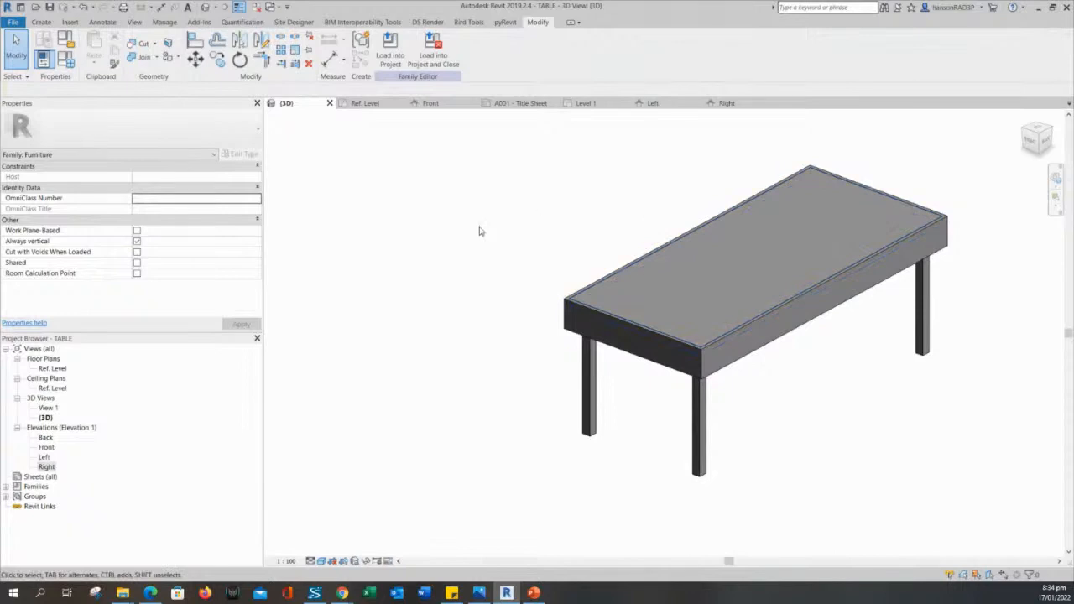
# In Family Types, set the table WIDTH to 1200 and apply.
pyautogui.click(65, 59)
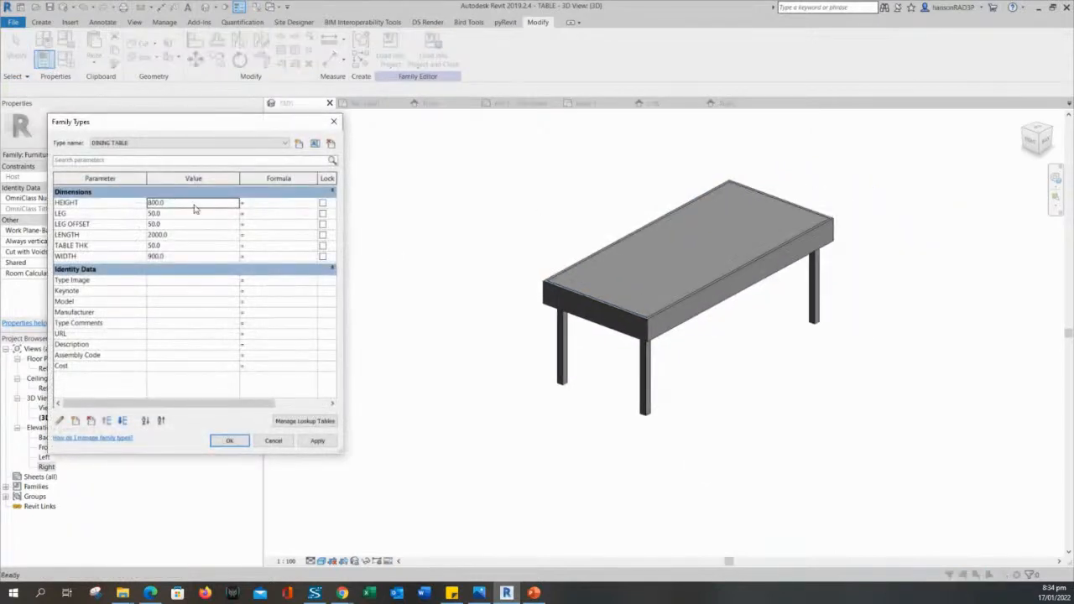
pyautogui.click(178, 204)
pyautogui.click(173, 214)
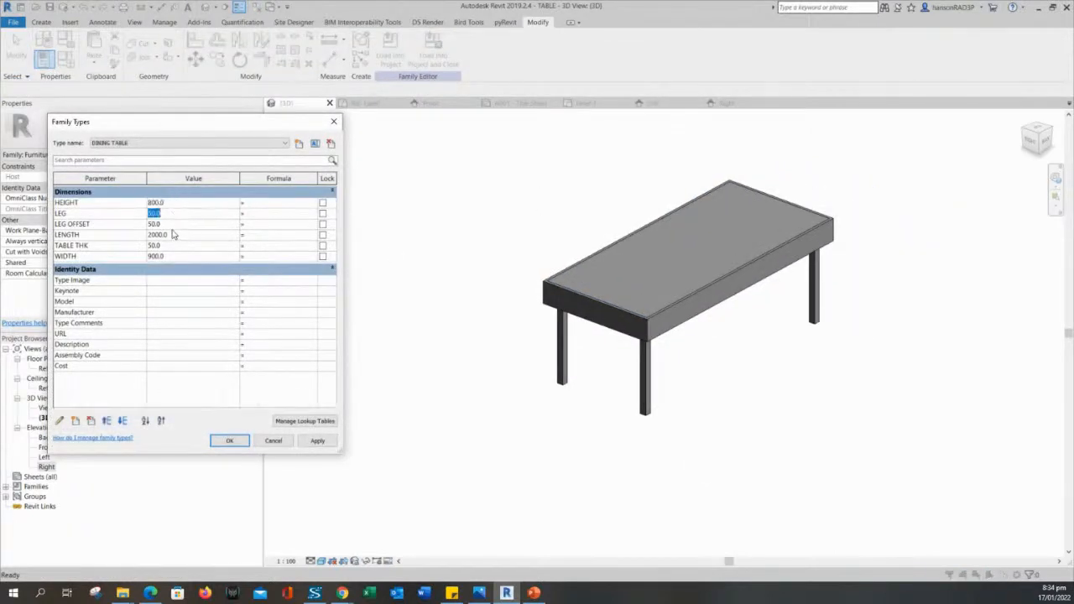
pyautogui.click(173, 234)
pyautogui.click(174, 203)
pyautogui.click(205, 256)
pyautogui.write('1200')
pyautogui.click(318, 442)
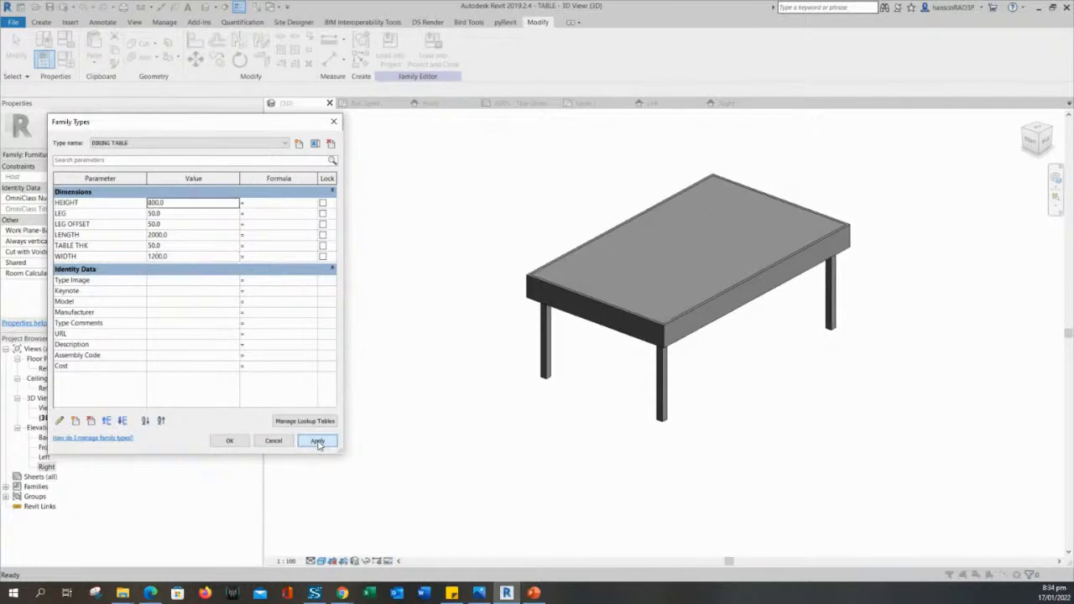
# Set the table LENGTH to 3000 and apply.
pyautogui.click(177, 203)
pyautogui.click(177, 235)
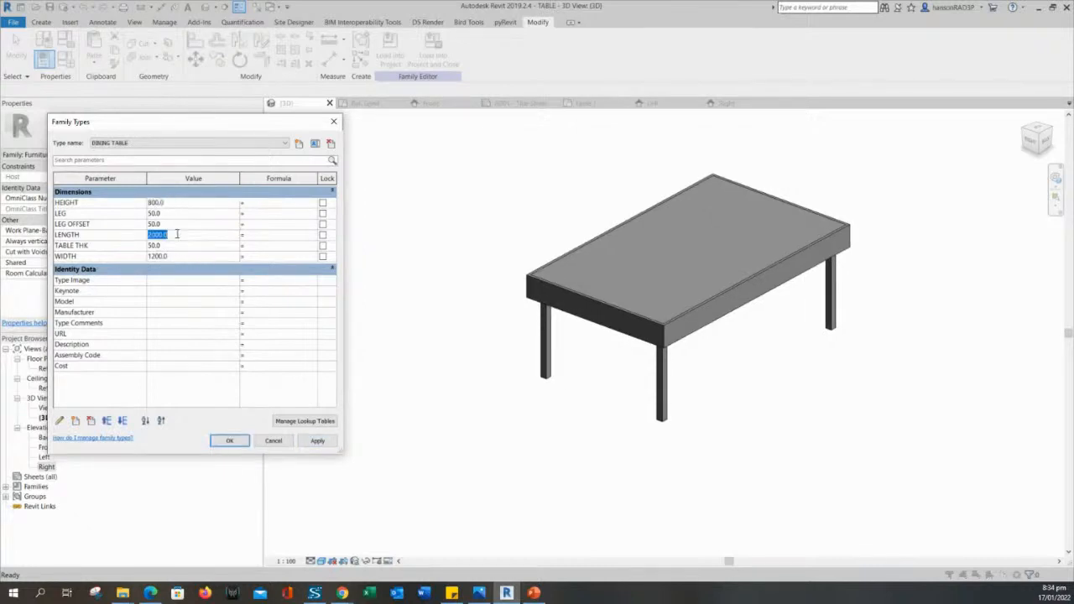
pyautogui.write('2')
pyautogui.doubleClick(172, 235)
pyautogui.write('3000')
pyautogui.click(317, 441)
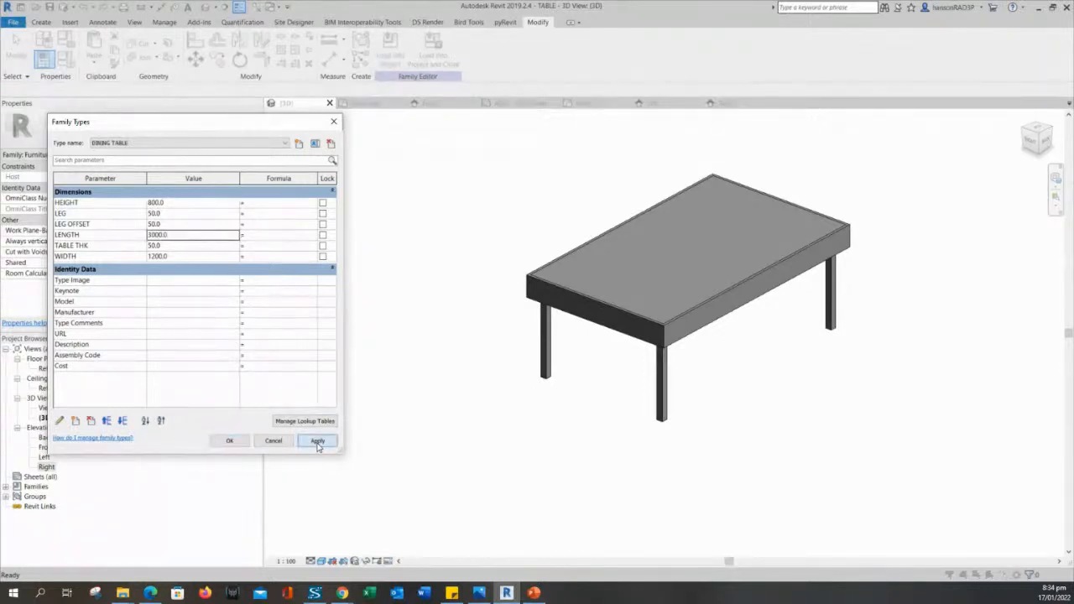
pyautogui.click(522, 445)
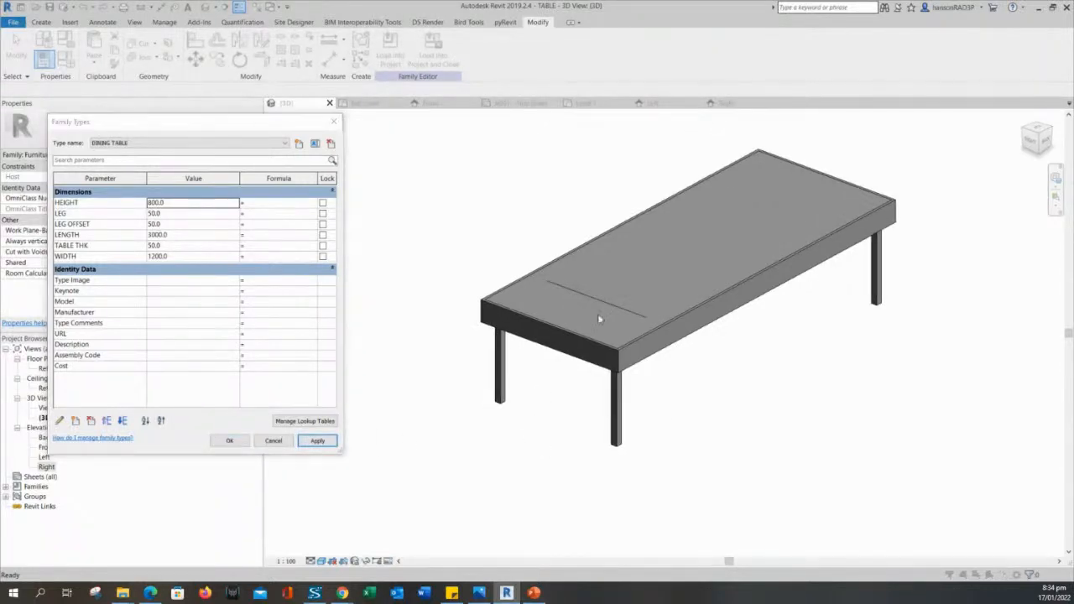
# Confirm Family Types with OK and check the tabletop line in the lengthened 3D table.
pyautogui.click(229, 441)
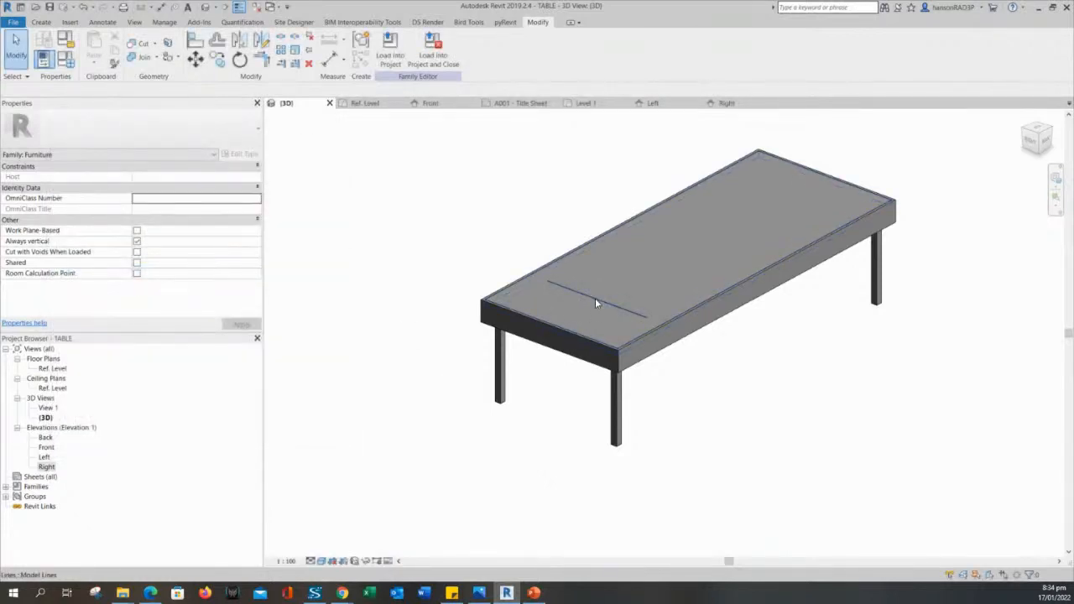
pyautogui.click(595, 298)
pyautogui.click(736, 379)
pyautogui.click(586, 300)
pyautogui.click(808, 434)
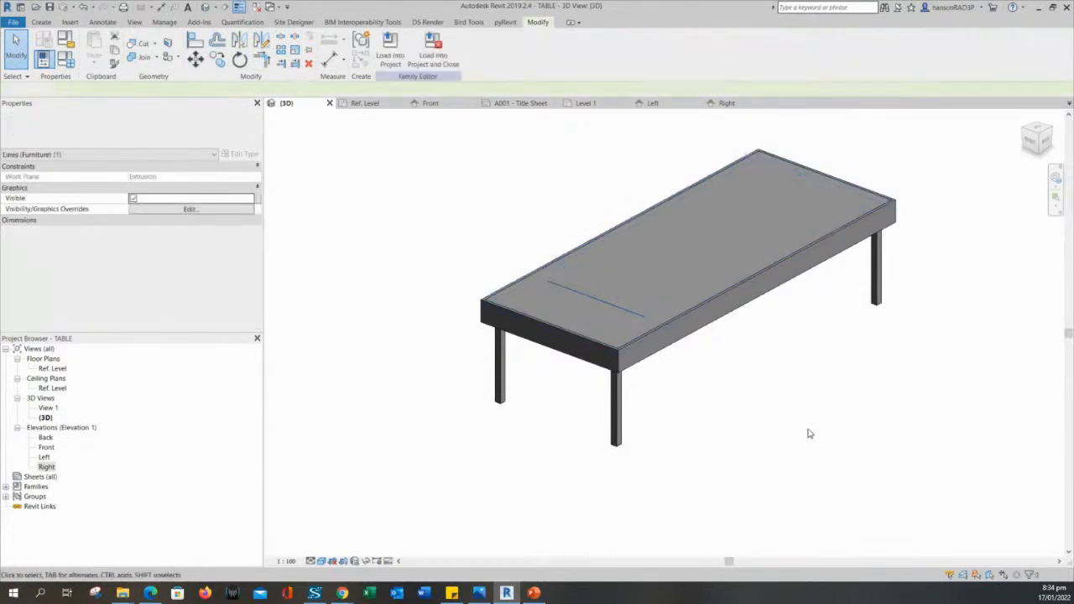
pyautogui.click(591, 303)
pyautogui.scroll(3, 578, 304)
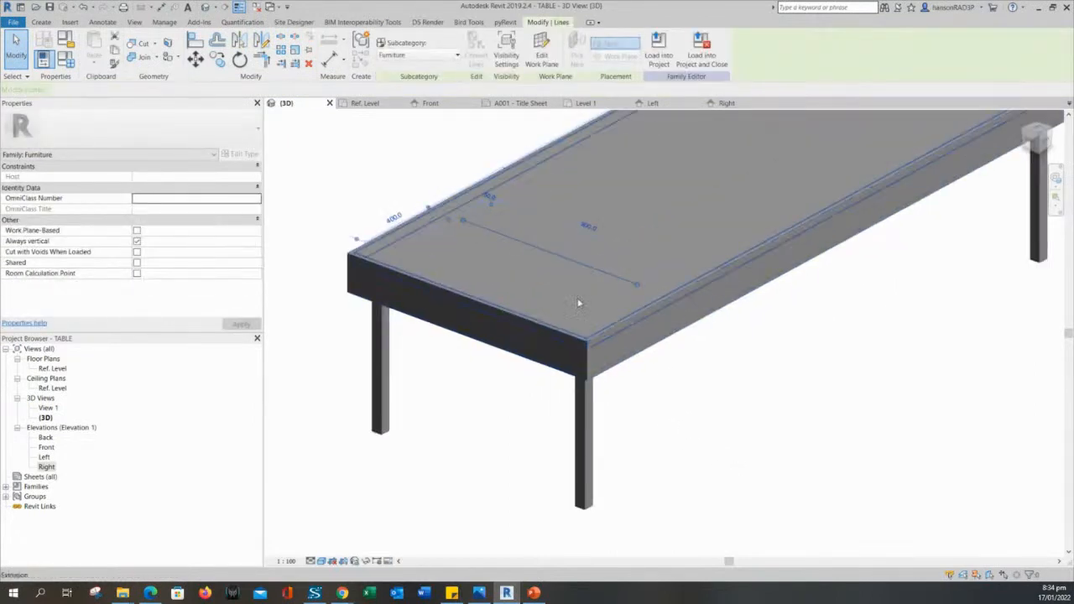
pyautogui.click(784, 432)
pyautogui.click(559, 256)
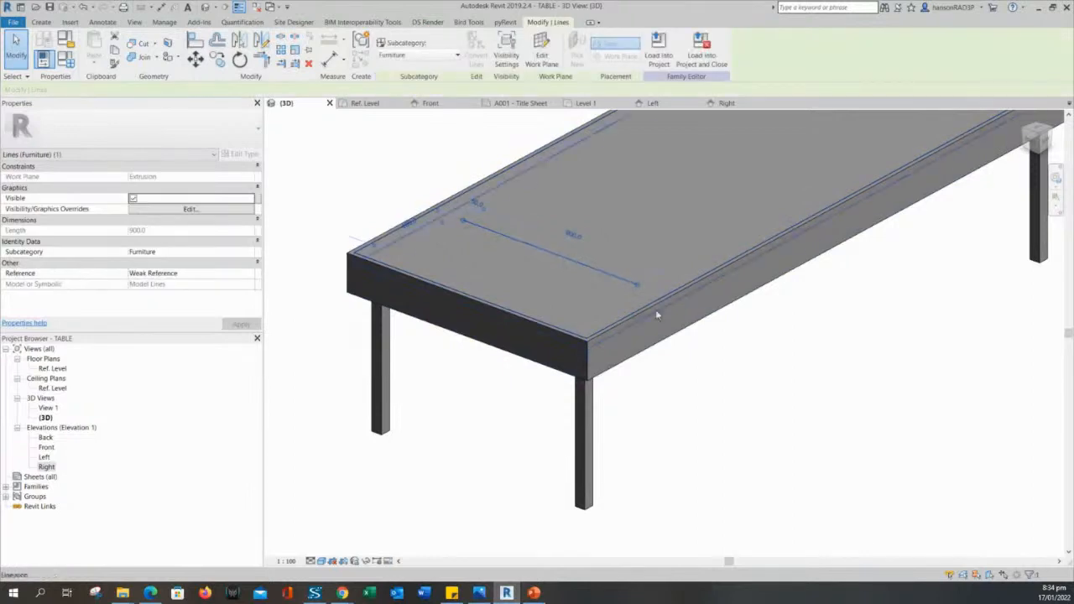
pyautogui.click(734, 371)
pyautogui.scroll(-1, 700, 376)
pyautogui.moveTo(700, 376); pyautogui.dragTo(744, 377, button='middle')
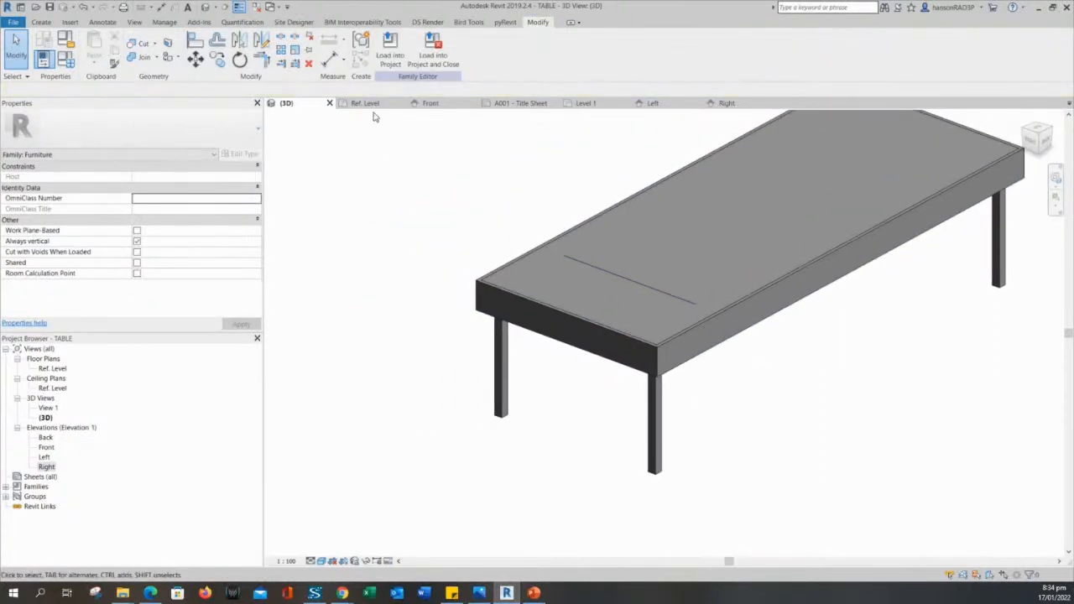
pyautogui.doubleClick(53, 369)
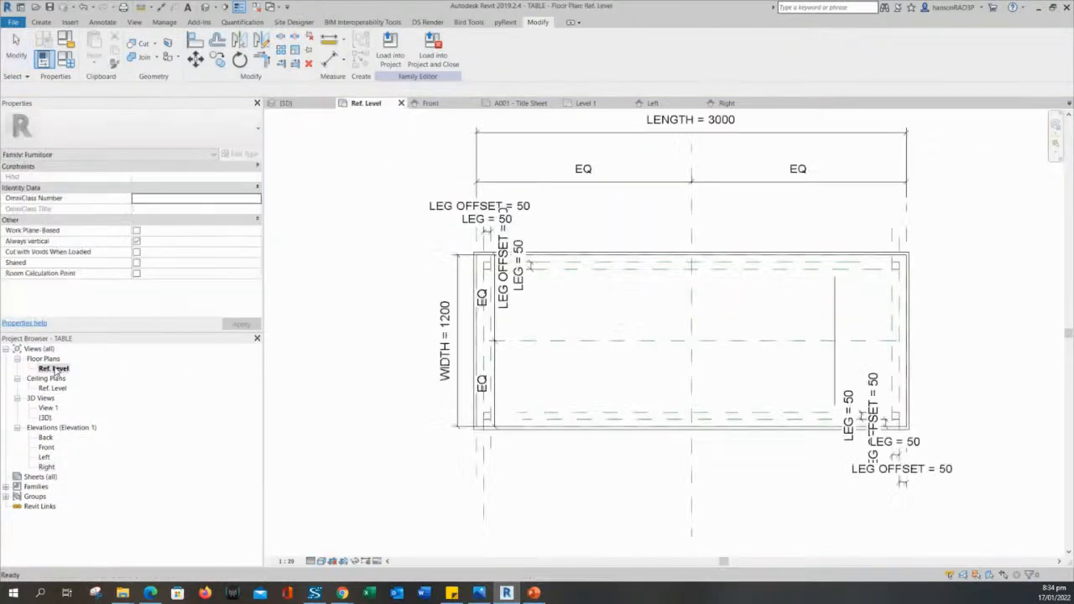
pyautogui.scroll(1, 501, 368)
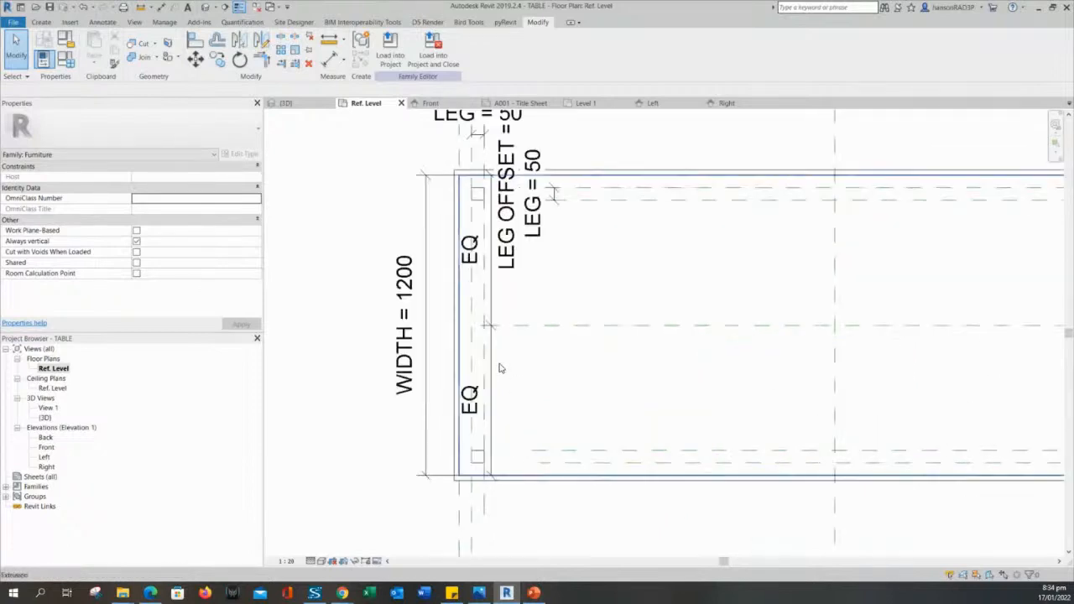
pyautogui.click(501, 367)
pyautogui.scroll(-2, 501, 359)
pyautogui.press('Escape')
pyautogui.moveTo(460, 269); pyautogui.dragTo(340, 269)
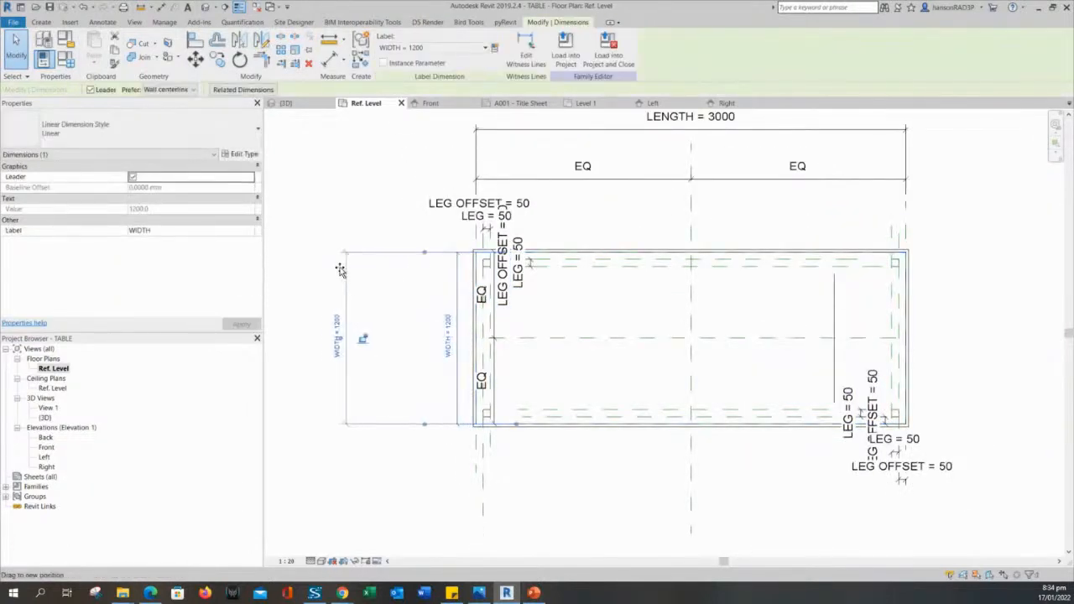
pyautogui.click(495, 355)
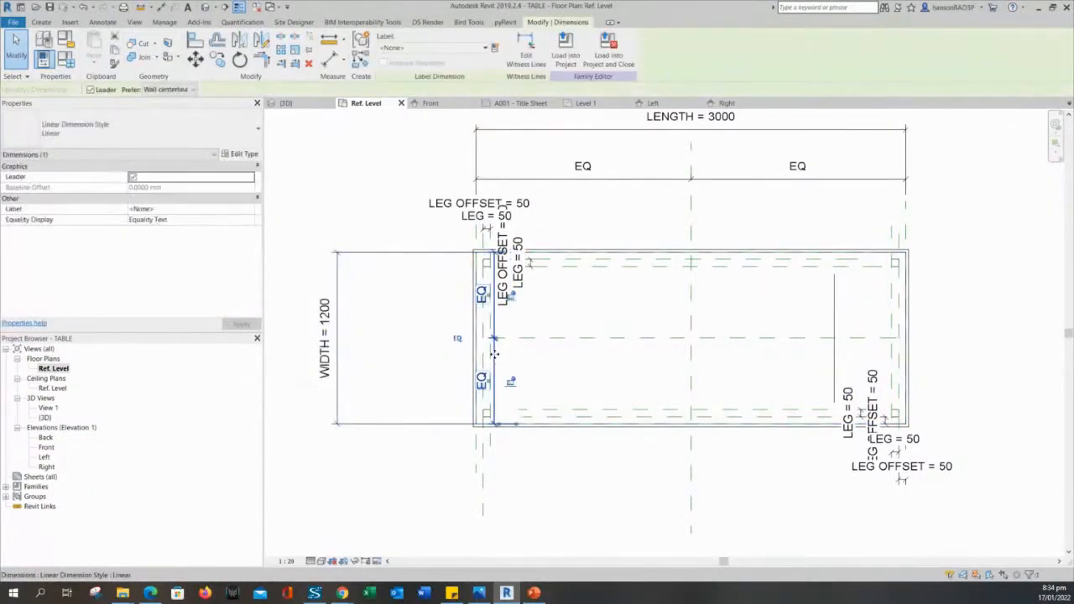
pyautogui.moveTo(495, 354); pyautogui.dragTo(342, 353)
pyautogui.click(393, 364)
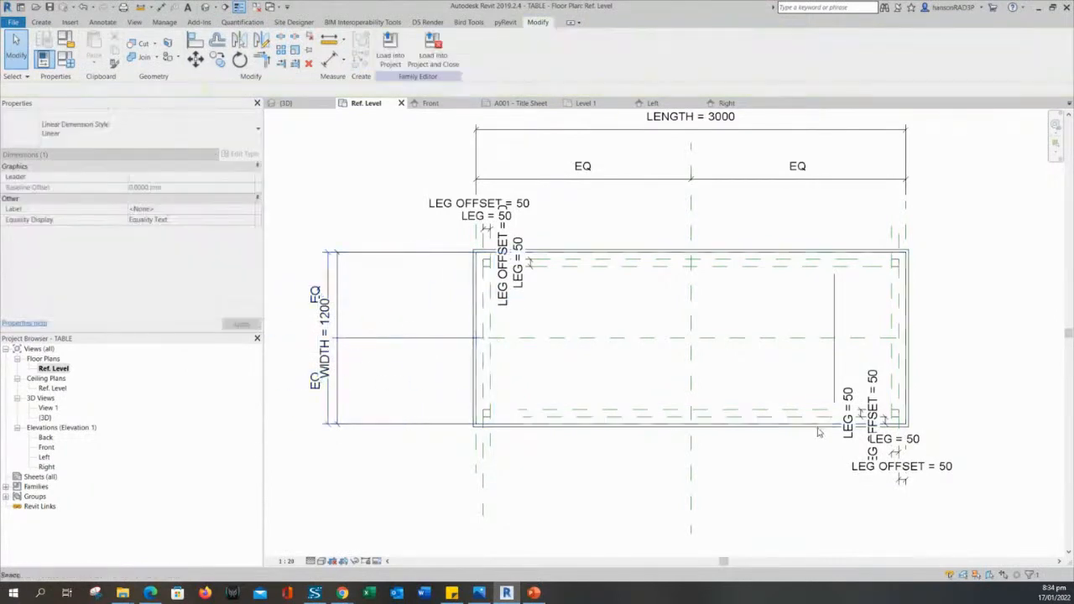
pyautogui.scroll(2, 849, 399)
pyautogui.moveTo(869, 363); pyautogui.dragTo(758, 383, button='middle')
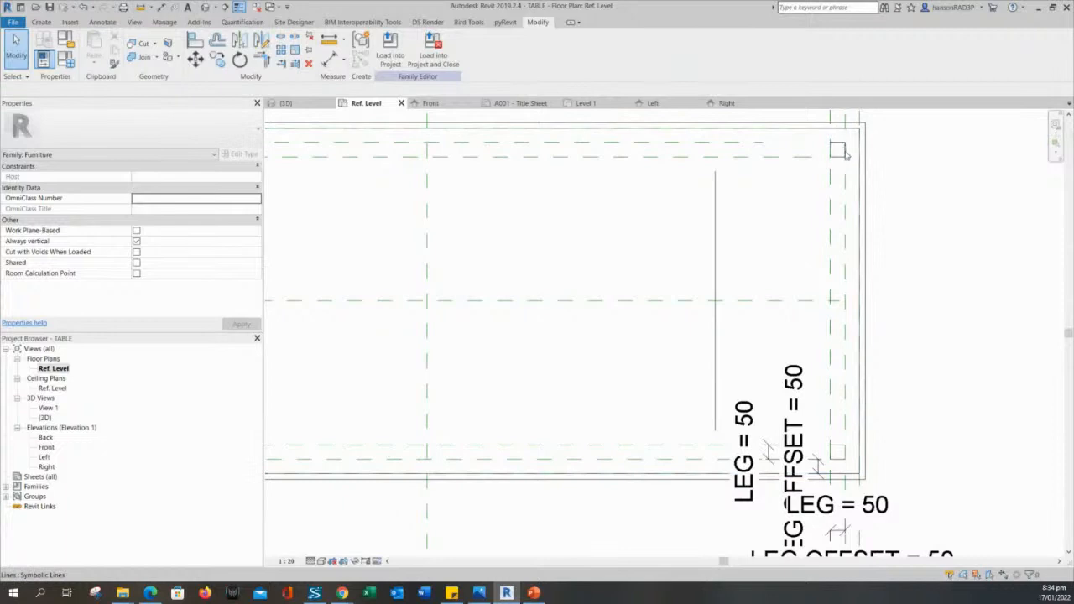
pyautogui.scroll(3, 806, 491)
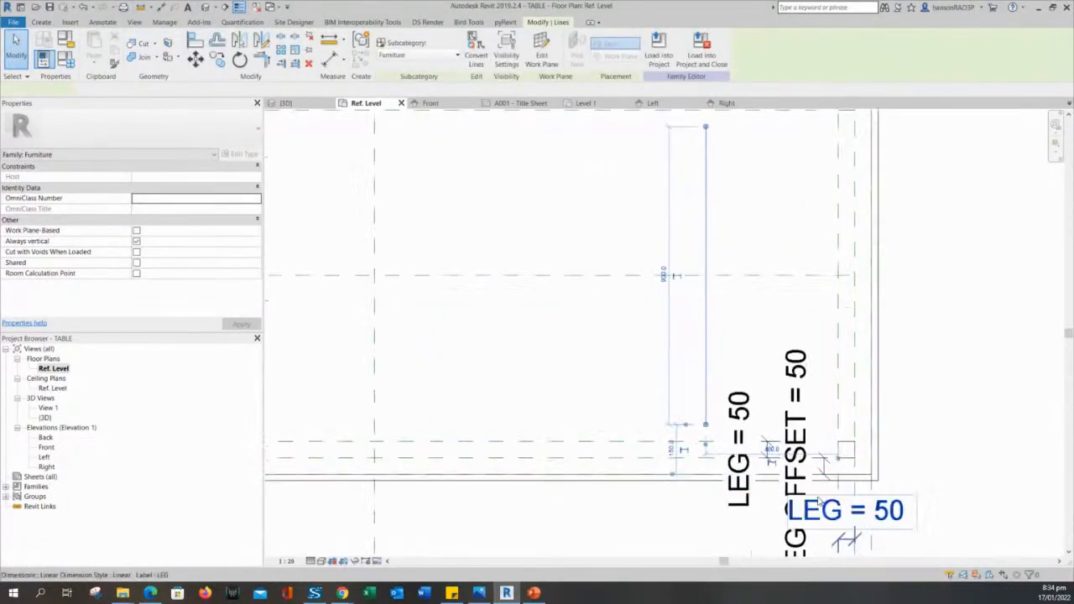
pyautogui.scroll(-2, 727, 297)
pyautogui.moveTo(710, 281); pyautogui.dragTo(707, 374, button='middle')
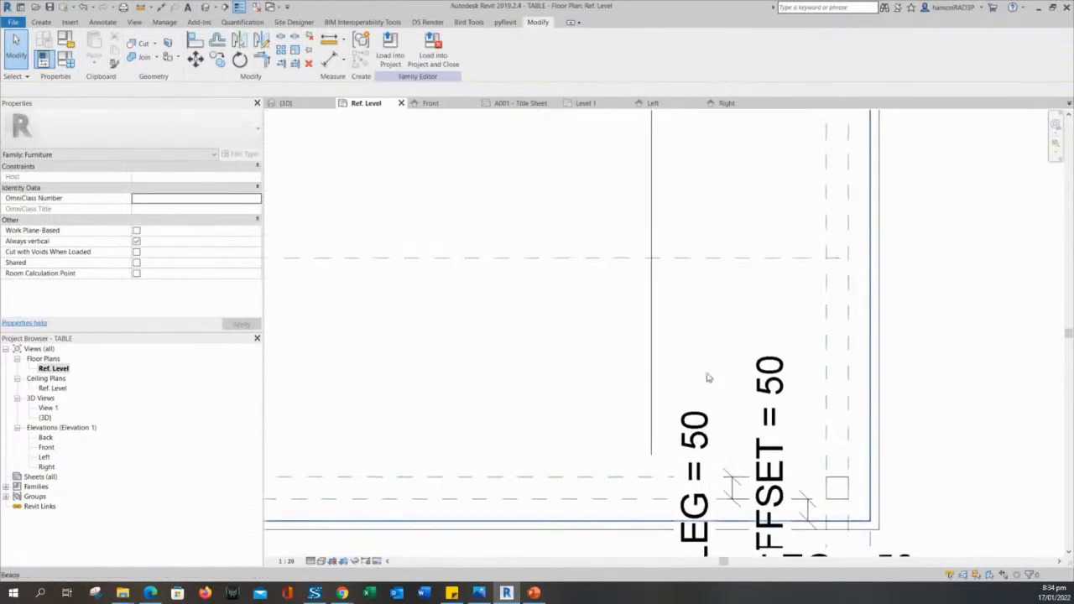
pyautogui.click(652, 313)
pyautogui.scroll(-4, 668, 317)
pyautogui.moveTo(681, 309); pyautogui.dragTo(684, 355, button='middle')
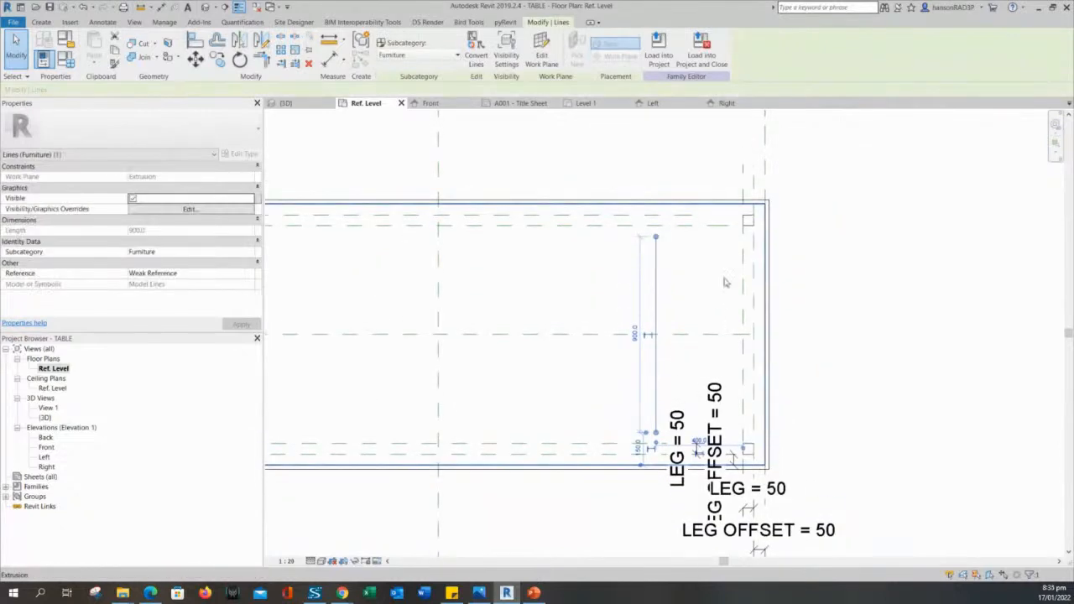
pyautogui.scroll(3, 743, 236)
pyautogui.press('Delete')
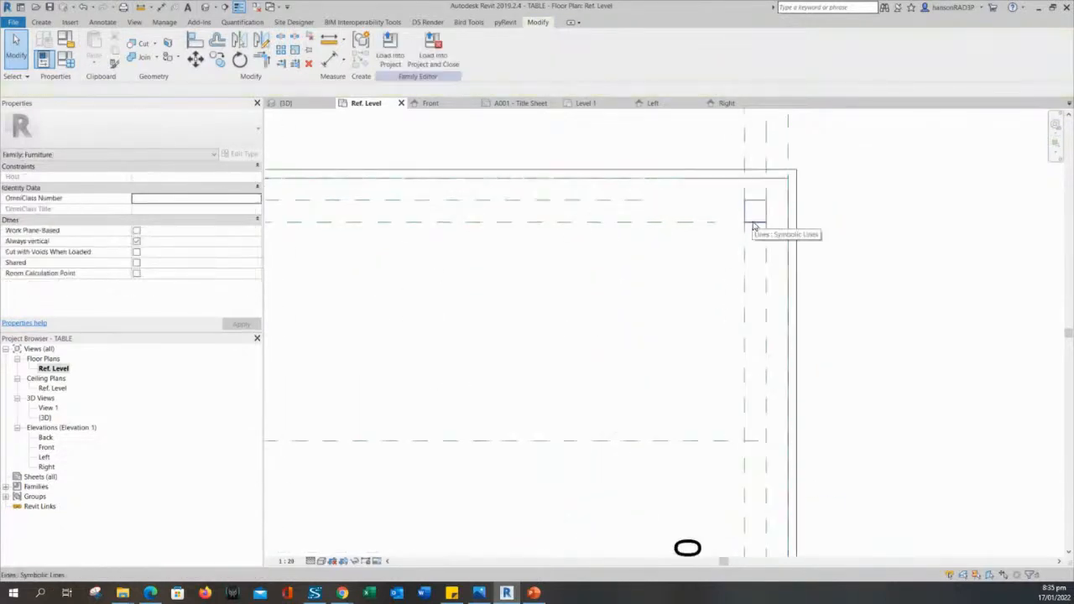
pyautogui.click(754, 225)
pyautogui.scroll(-1, 677, 324)
pyautogui.moveTo(676, 324); pyautogui.dragTo(677, 180, button='middle')
pyautogui.press('Delete')
pyautogui.scroll(2, 746, 491)
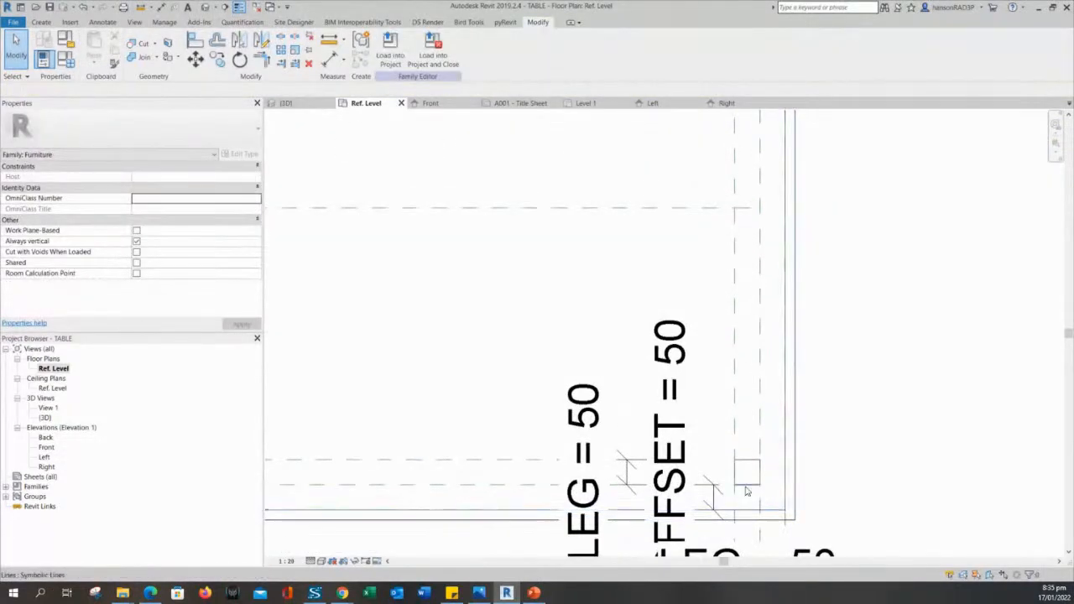
pyautogui.click(745, 486)
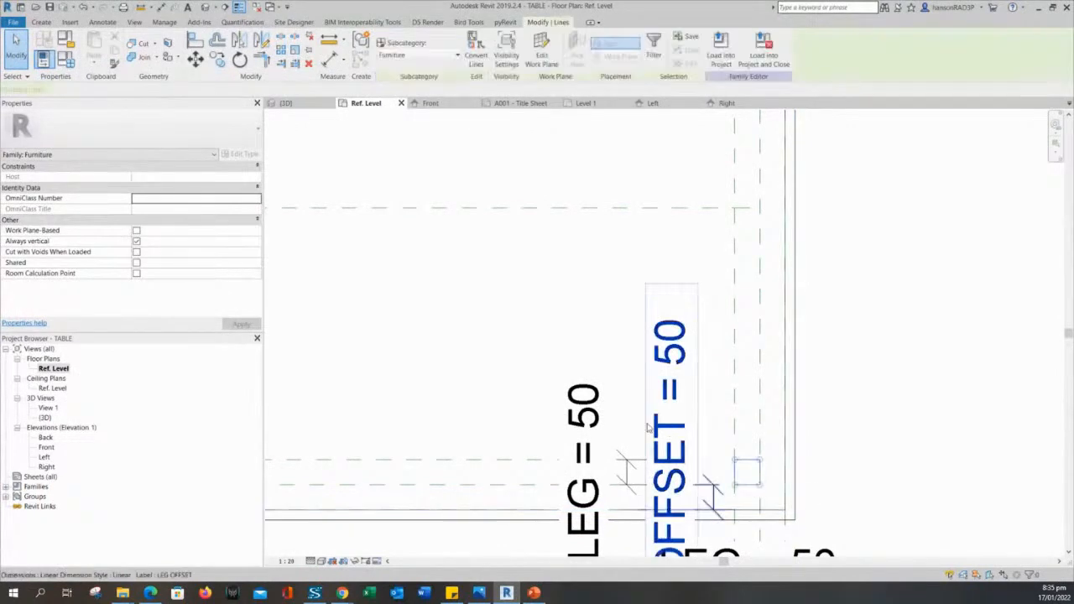
pyautogui.scroll(-3, 642, 424)
pyautogui.moveTo(583, 432); pyautogui.dragTo(1041, 460, button='middle')
pyautogui.press('Delete')
pyautogui.scroll(1, 581, 427)
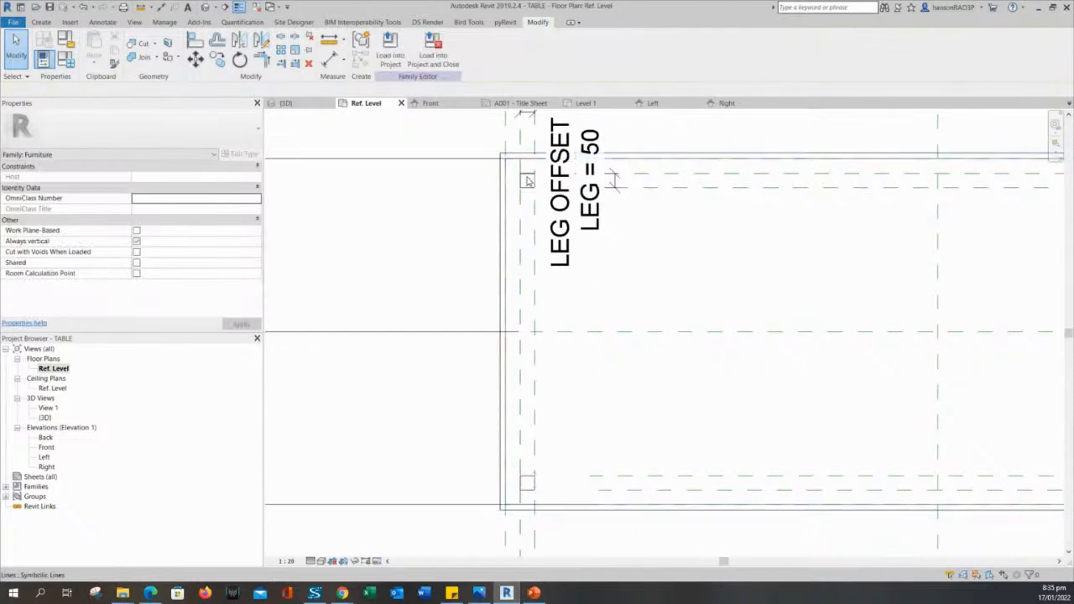
pyautogui.scroll(-2, 597, 281)
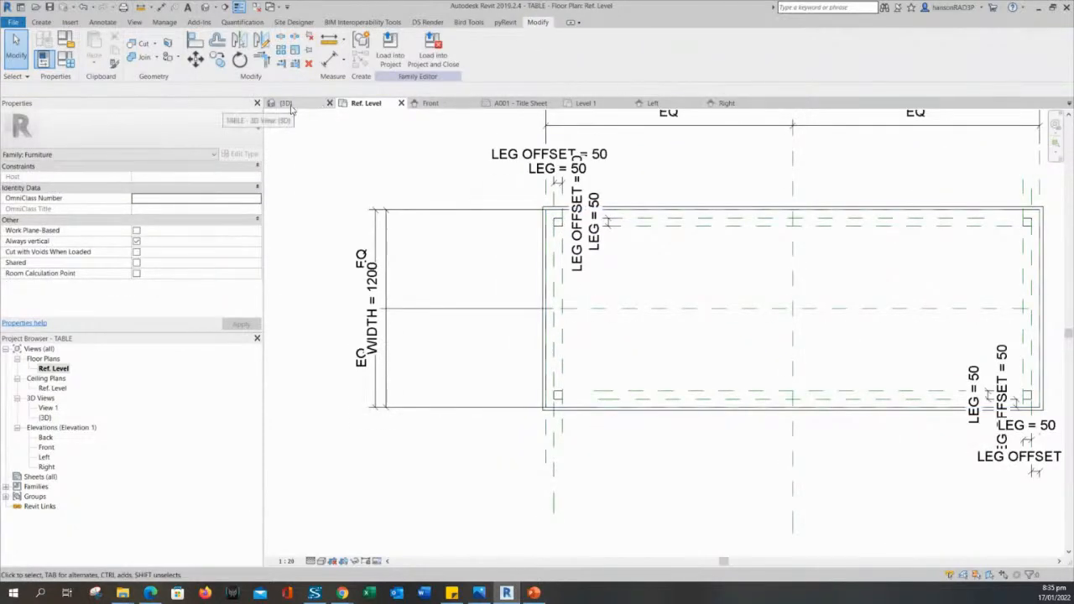
# Orbit the table in the 3D view to inspect it from another side.
pyautogui.click(290, 109)
pyautogui.scroll(-3, 552, 236)
pyautogui.keyDown('shift'); pyautogui.moveTo(552, 236); pyautogui.dragTo(473, 377, button='middle'); pyautogui.keyUp('shift')
pyautogui.scroll(5, 650, 339)
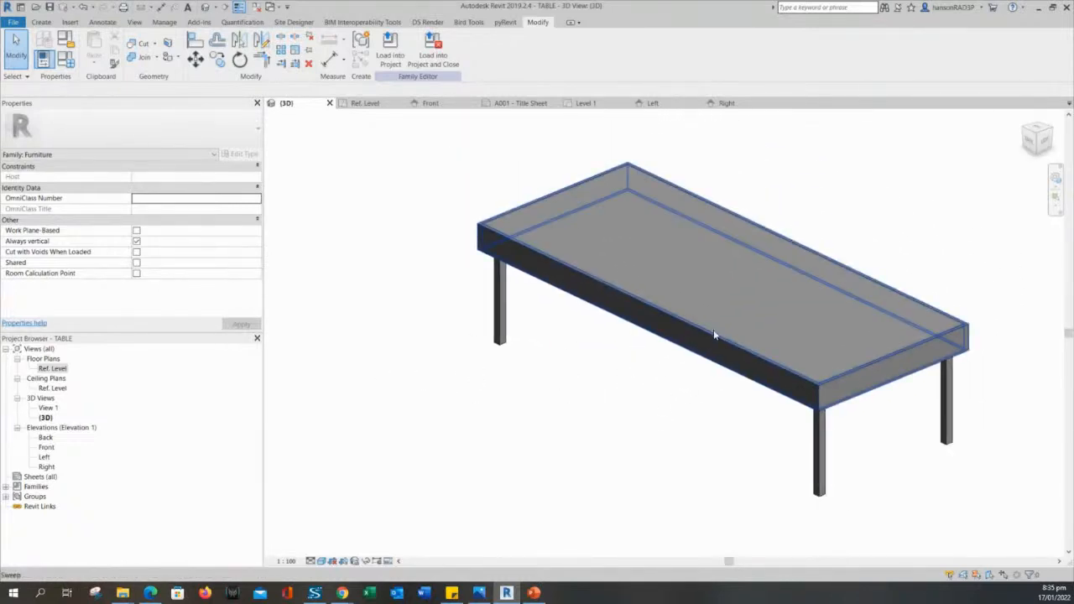
# Check the WIDTH = 1200 dimension in the Ref. Level plan, then load the family into the project.
pyautogui.click(356, 104)
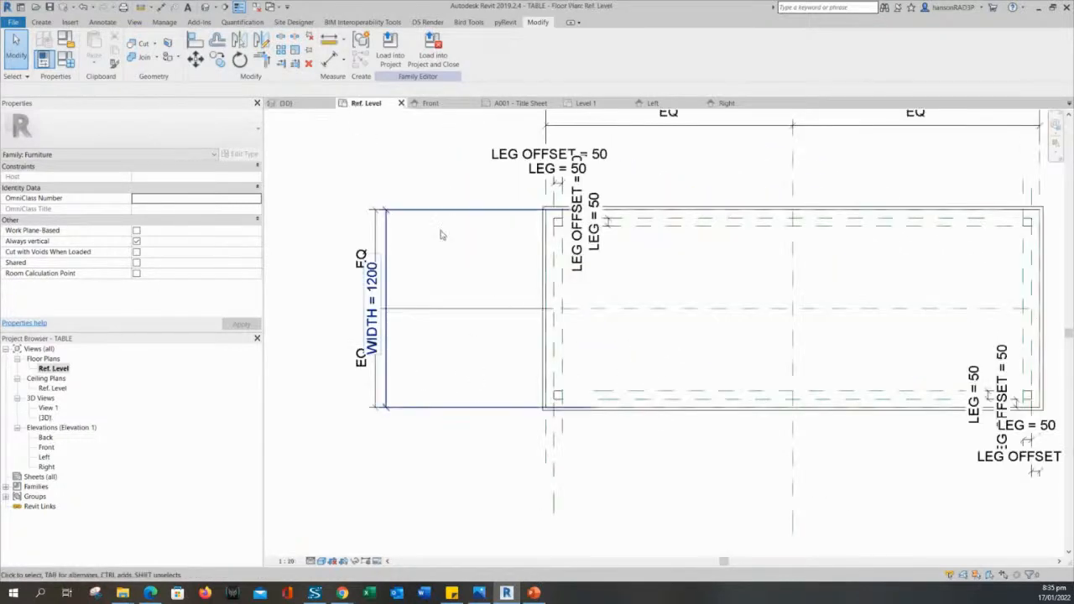
pyautogui.scroll(3, 565, 202)
pyautogui.scroll(-3, 511, 223)
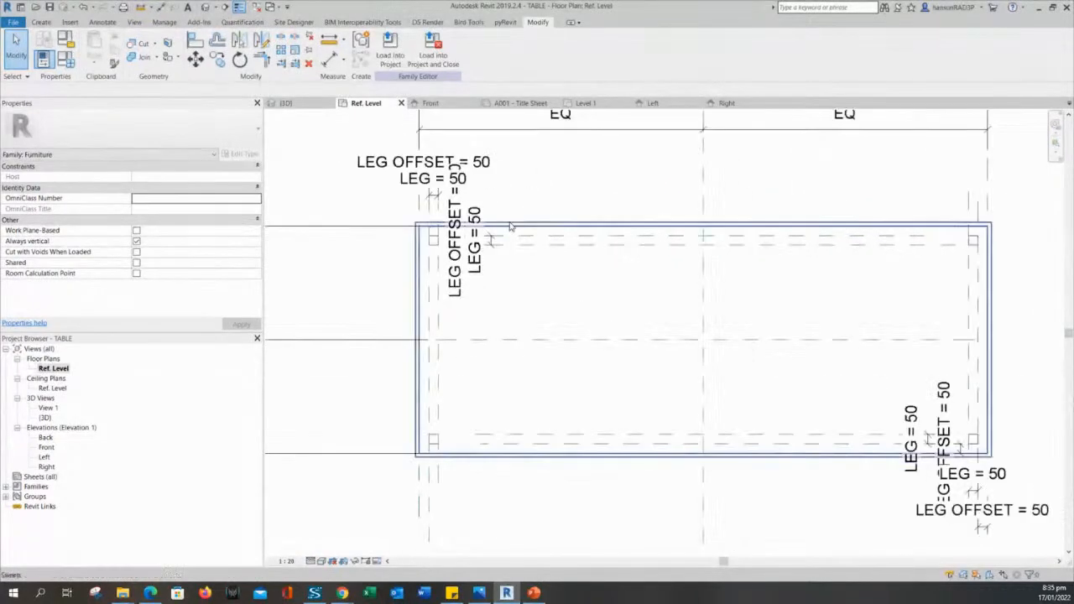
pyautogui.scroll(3, 495, 231)
pyautogui.scroll(-3, 521, 225)
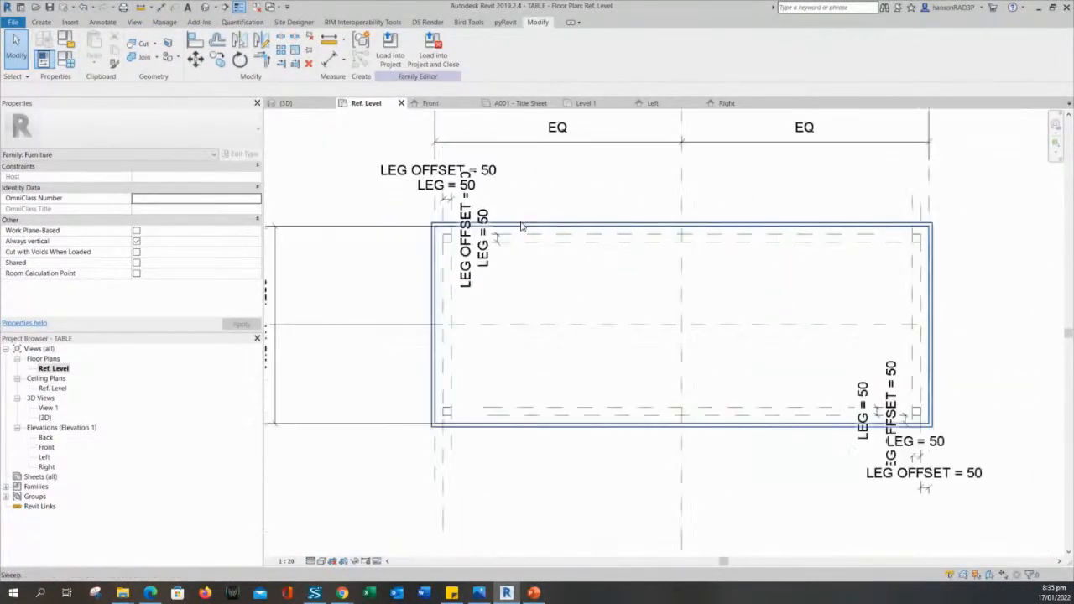
pyautogui.scroll(2, 571, 221)
pyautogui.scroll(2, 372, 266)
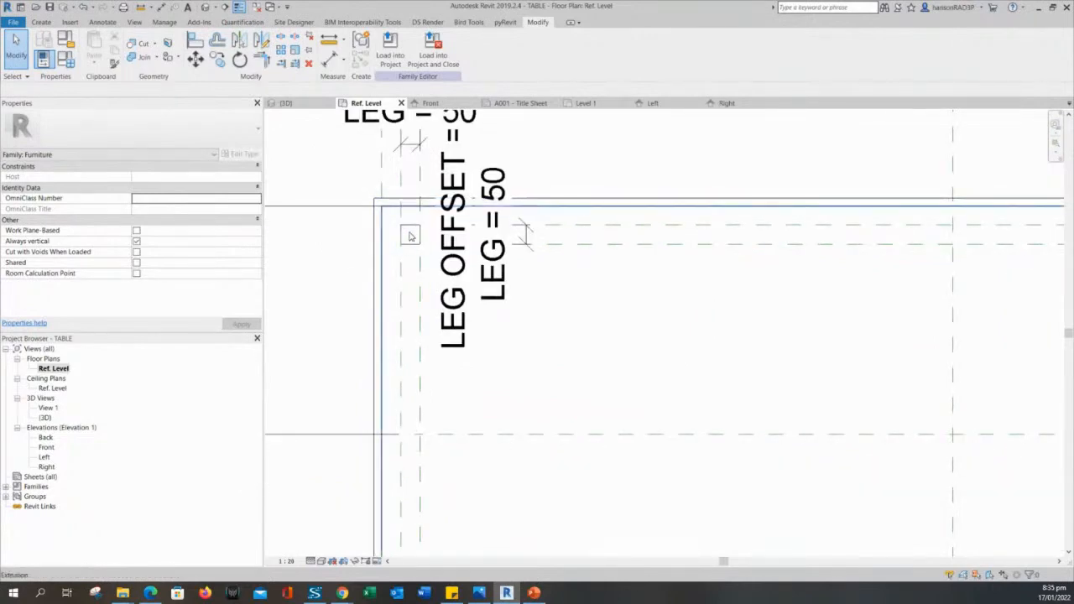
pyautogui.scroll(-2, 378, 210)
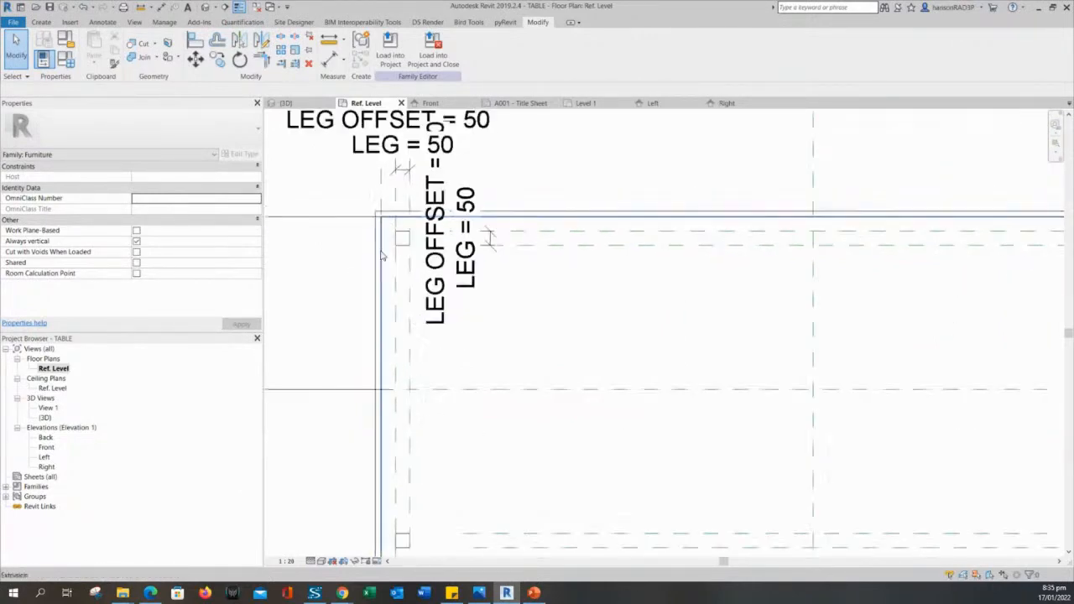
pyautogui.scroll(-2, 545, 339)
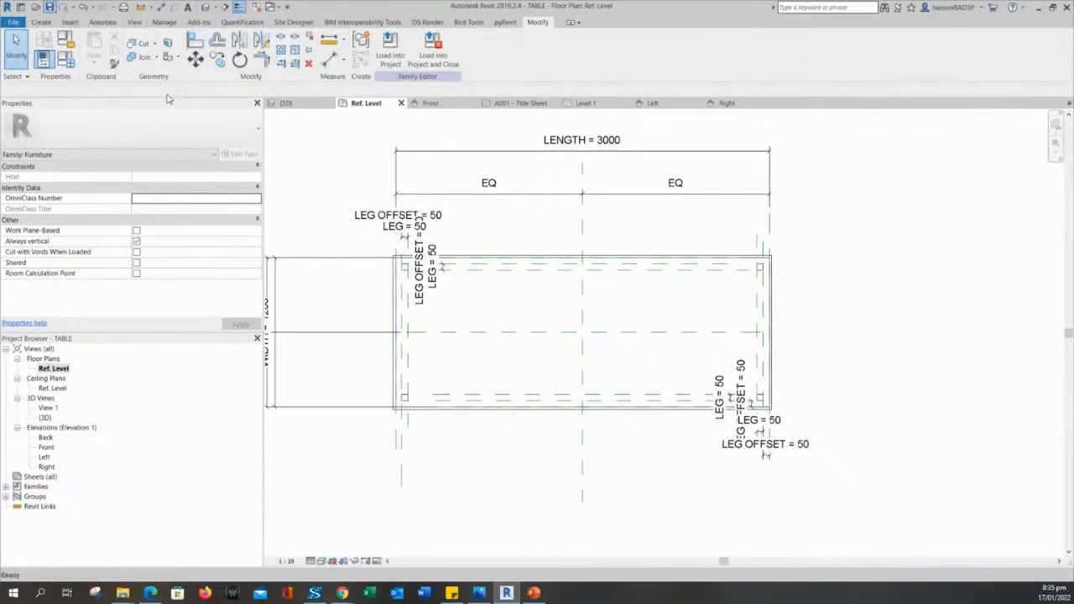
pyautogui.moveTo(469, 146); pyautogui.dragTo(537, 185, button='middle')
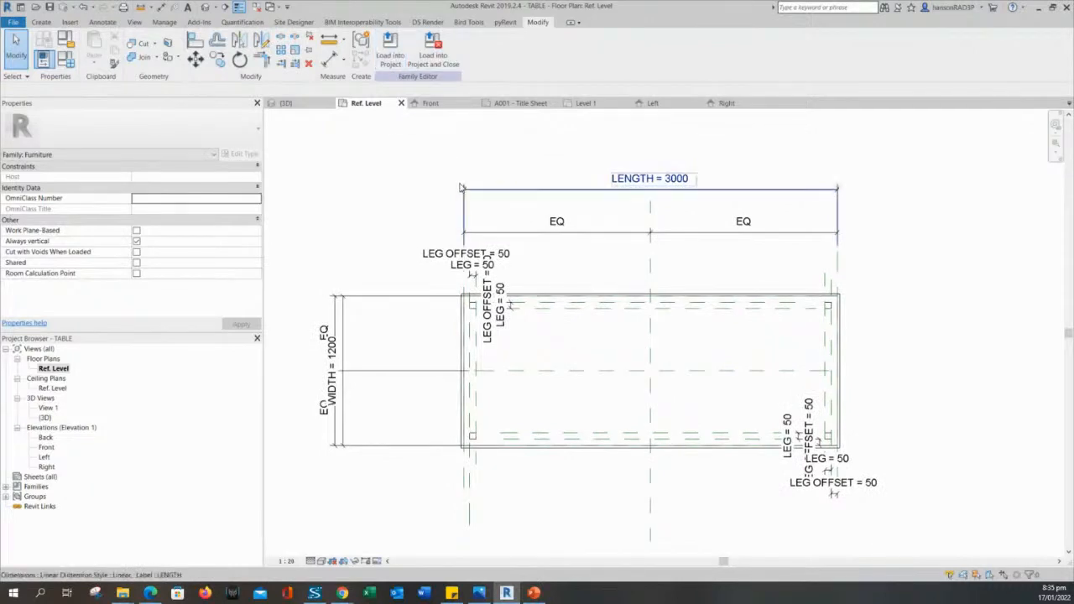
pyautogui.click(391, 57)
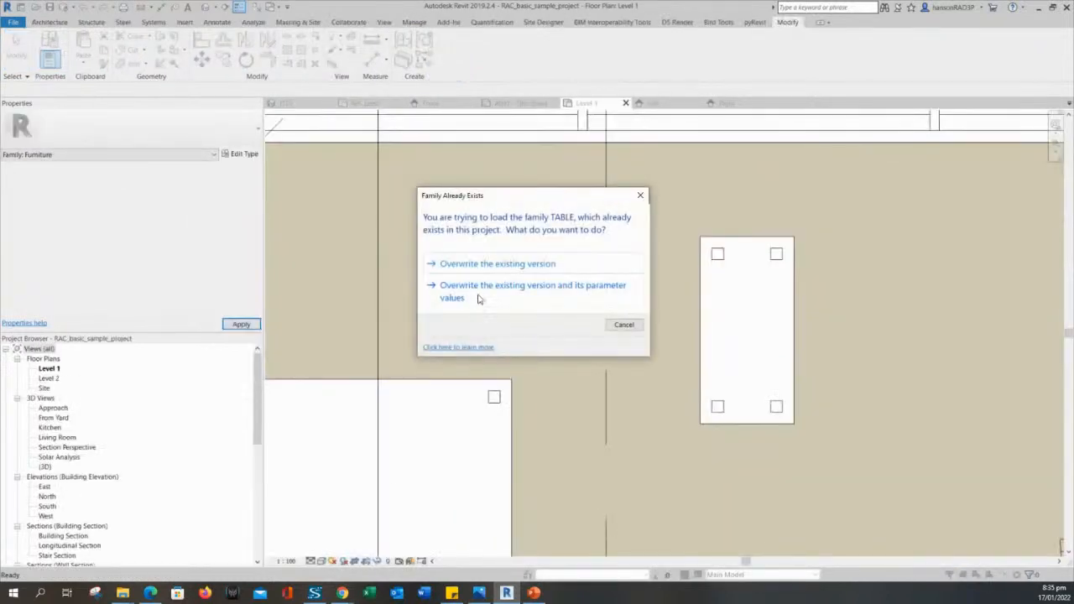
# Overwrite the existing TABLE family and its parameter values.
pyautogui.click(502, 292)
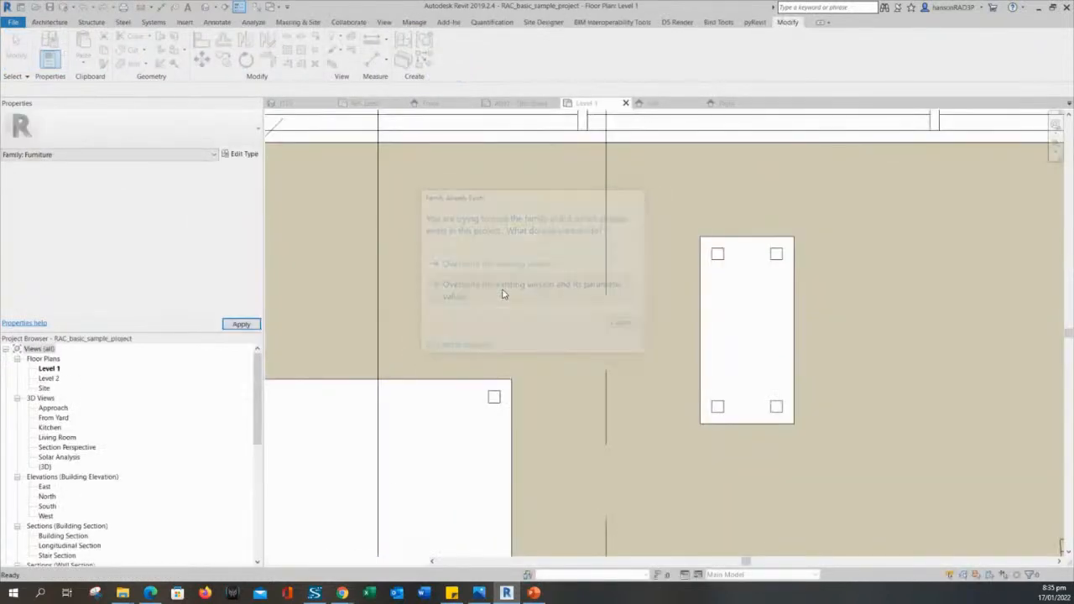
pyautogui.scroll(5, 651, 366)
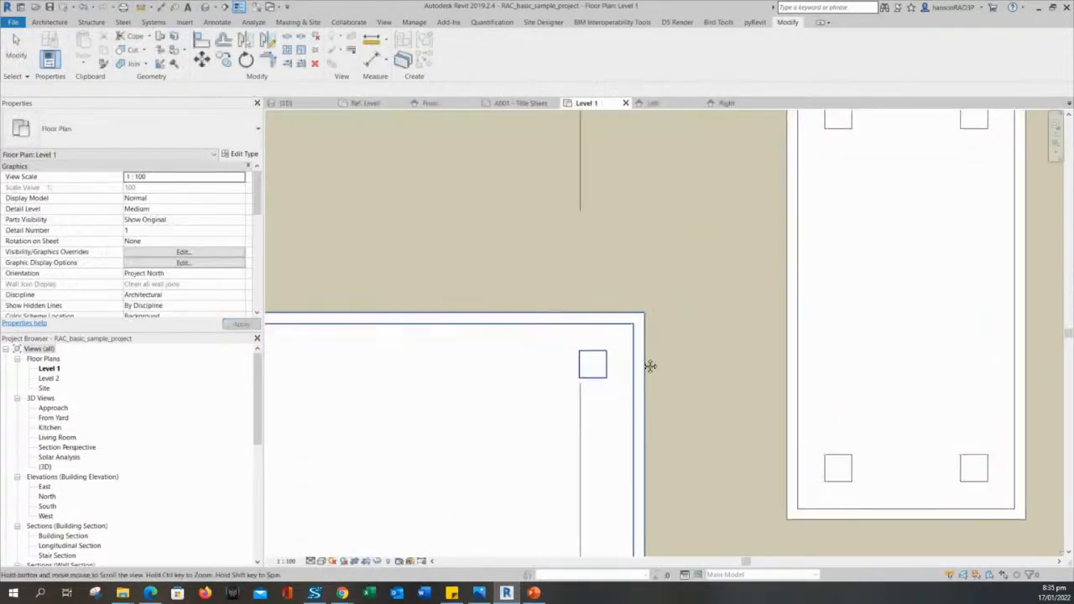
pyautogui.moveTo(651, 366); pyautogui.dragTo(679, 245, button='middle')
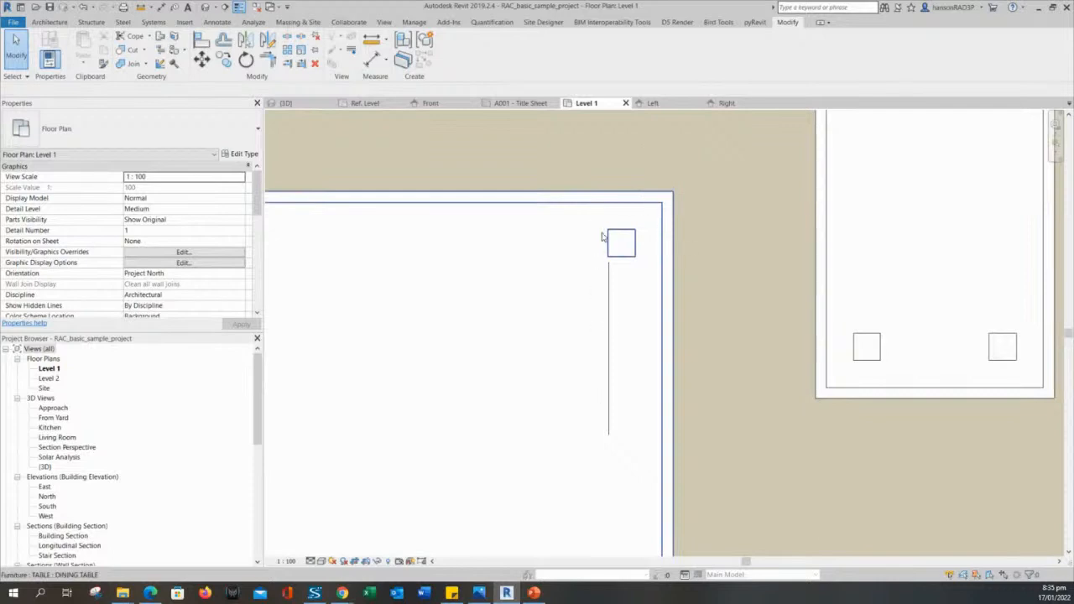
pyautogui.scroll(-1, 626, 234)
pyautogui.scroll(-4, 567, 217)
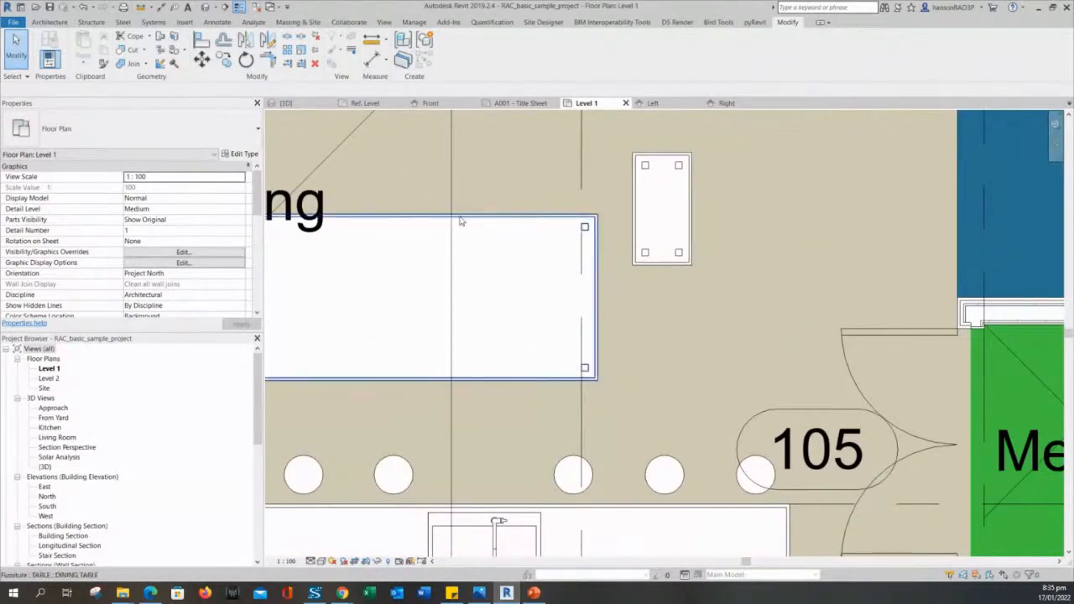
# Frame the enlarged dining and coffee tables on Level 1 and select the dining table.
pyautogui.scroll(2, 503, 239)
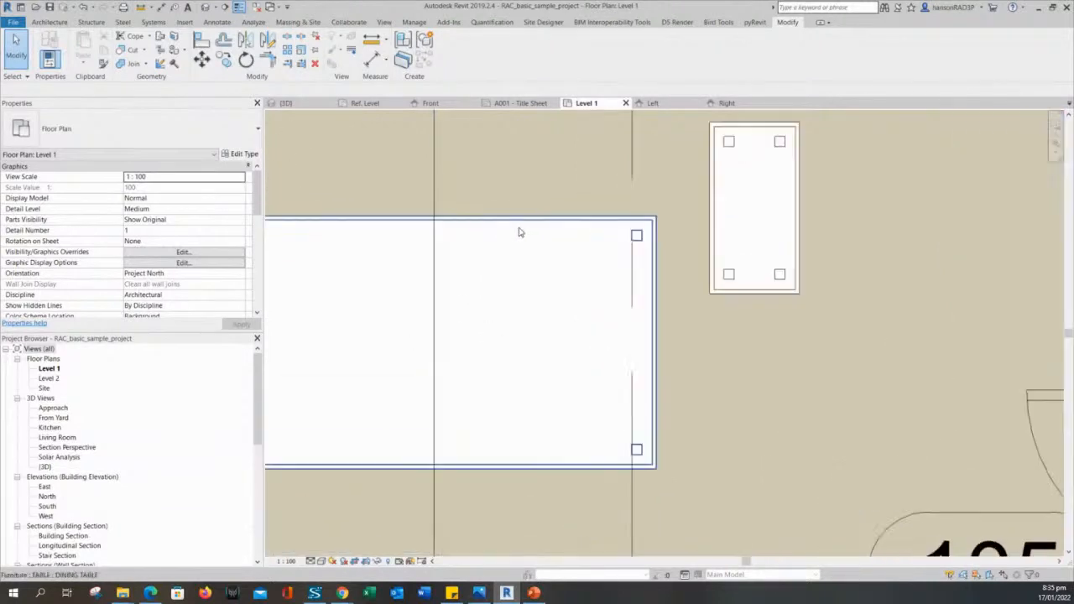
pyautogui.scroll(1, 519, 233)
pyautogui.scroll(-2, 589, 220)
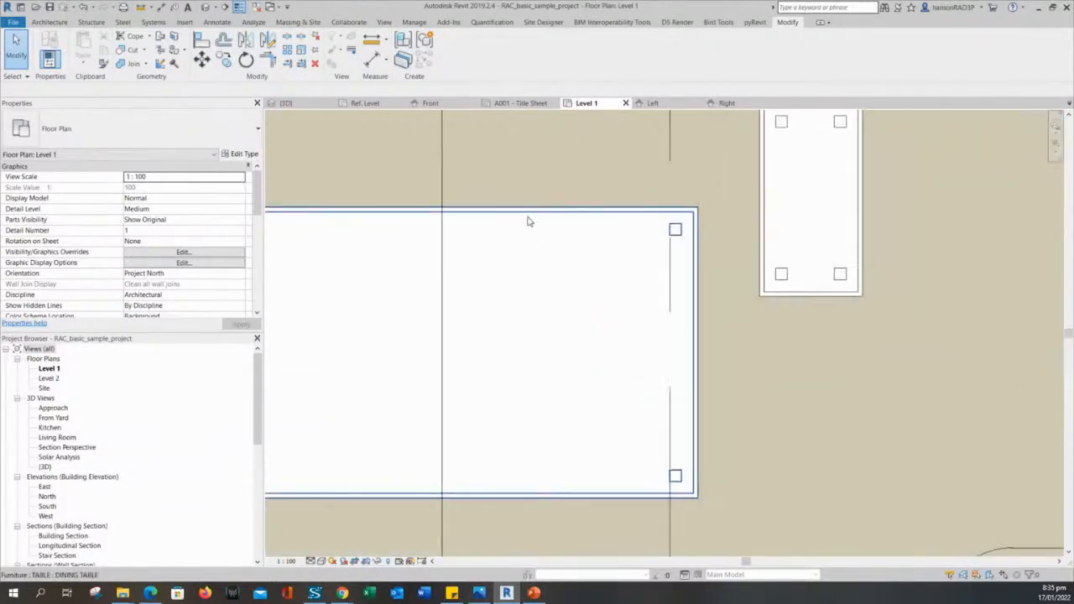
pyautogui.scroll(-1, 611, 219)
pyautogui.scroll(1, 597, 228)
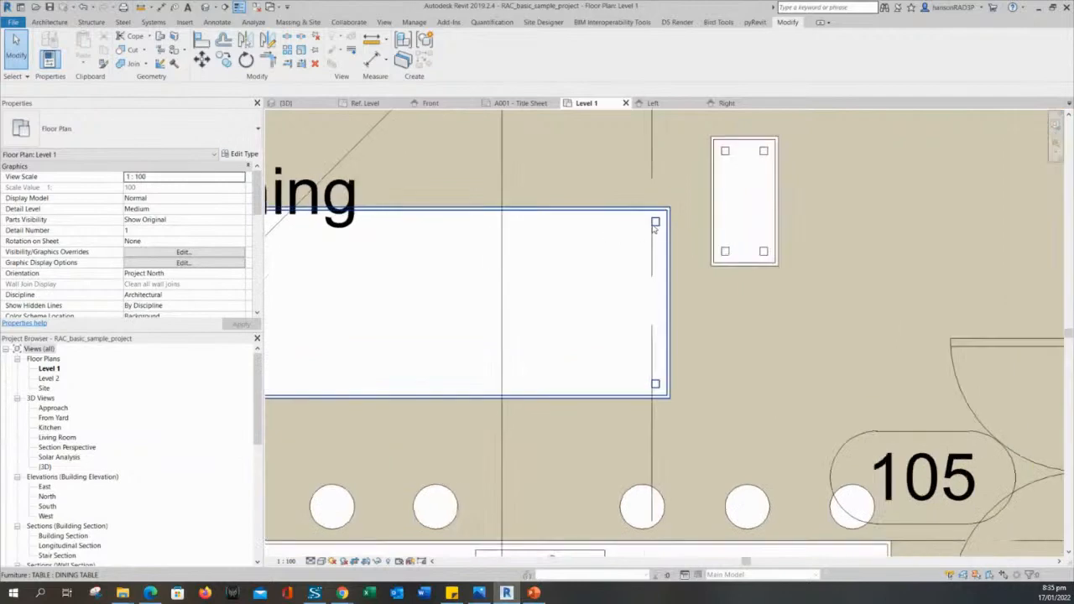
pyautogui.scroll(-2, 643, 232)
pyautogui.moveTo(543, 296); pyautogui.dragTo(574, 322, button='middle')
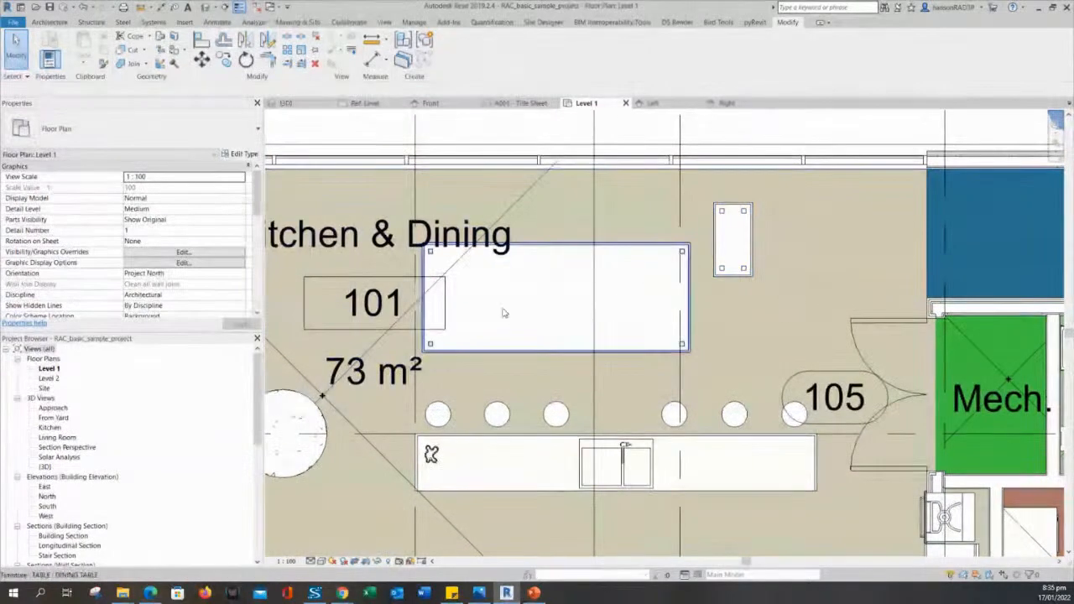
pyautogui.scroll(2, 764, 234)
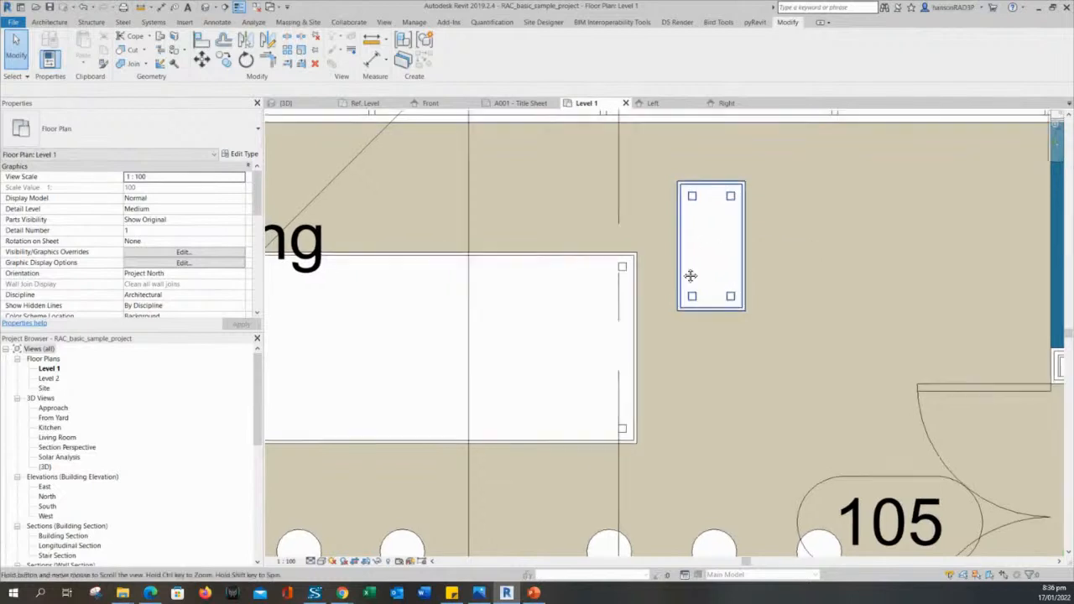
pyautogui.moveTo(601, 272); pyautogui.dragTo(779, 293, button='middle')
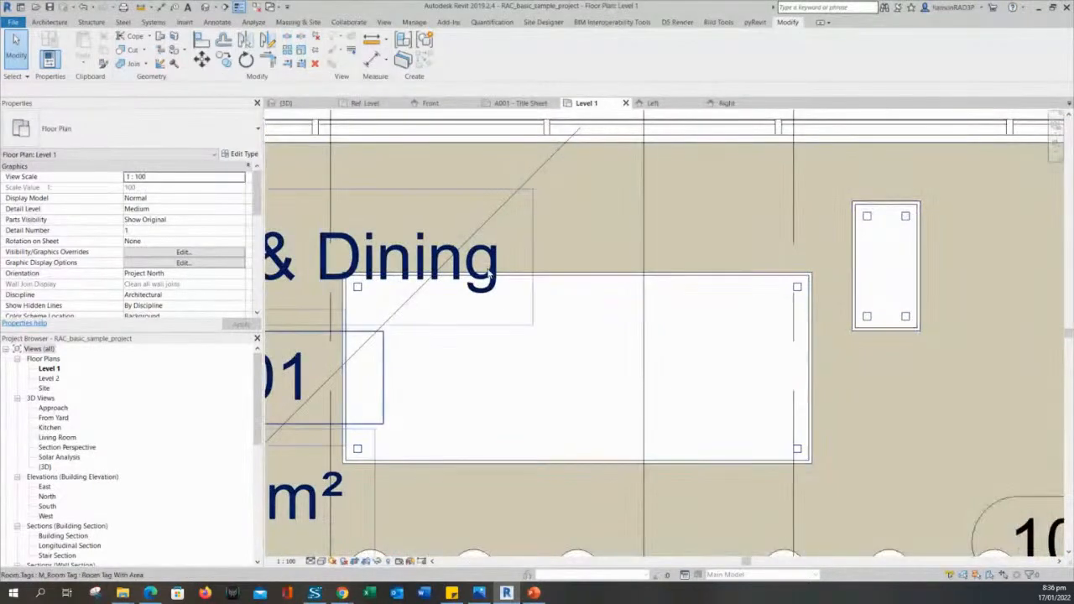
pyautogui.scroll(1, 552, 253)
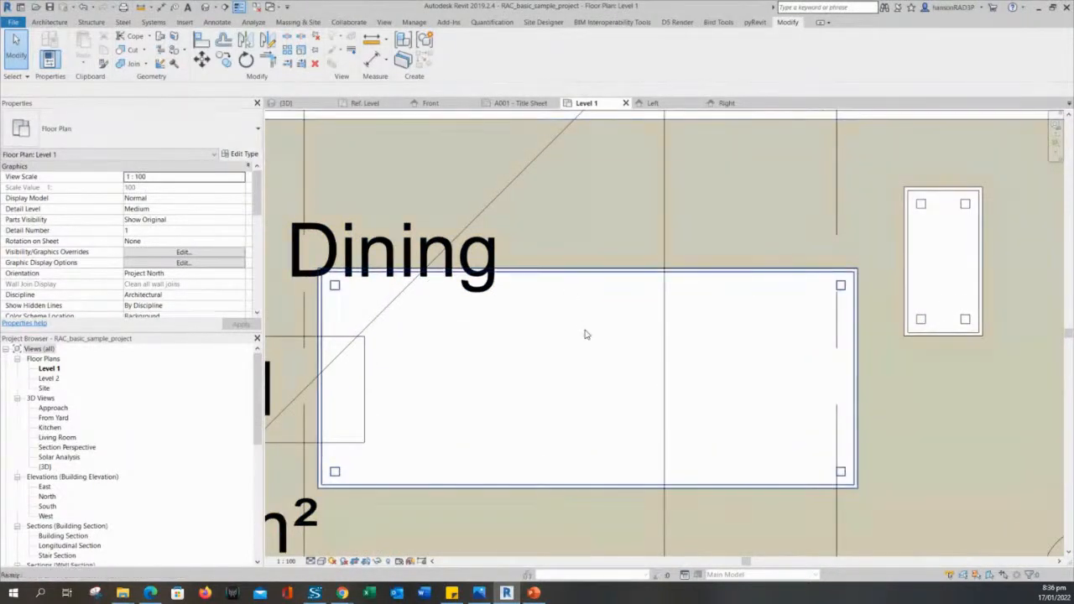
pyautogui.click(588, 297)
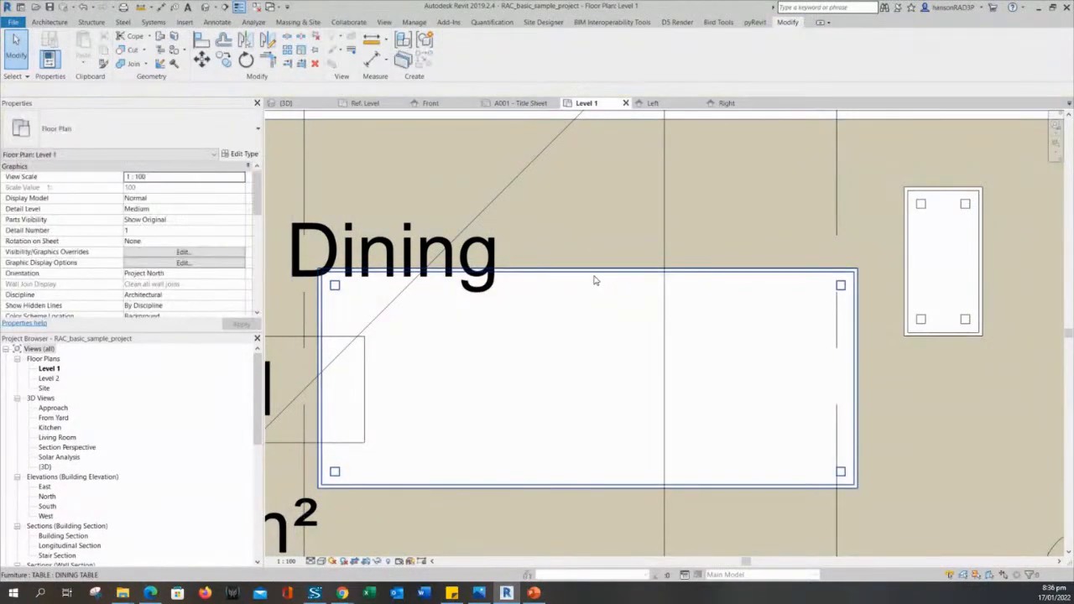
# Open the dining table's TABLE family for editing.
pyautogui.click(594, 292)
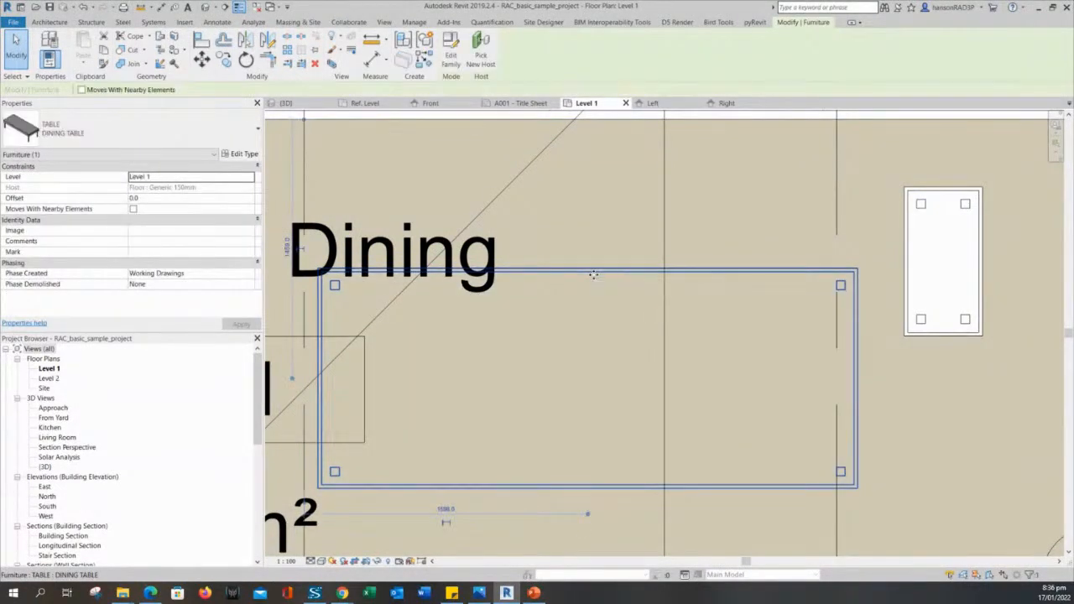
pyautogui.click(452, 56)
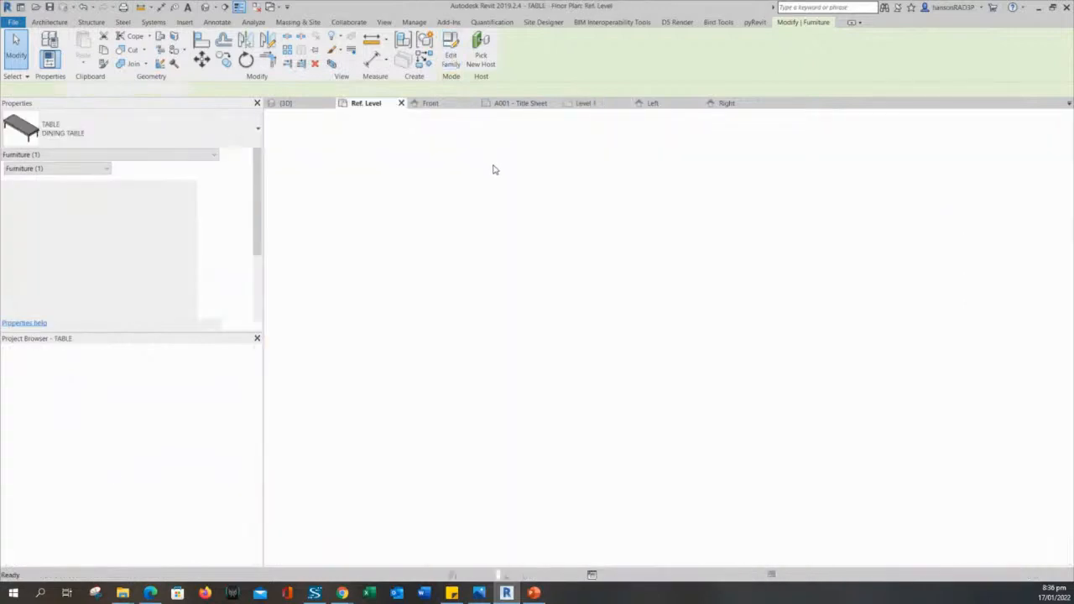
pyautogui.scroll(3, 563, 323)
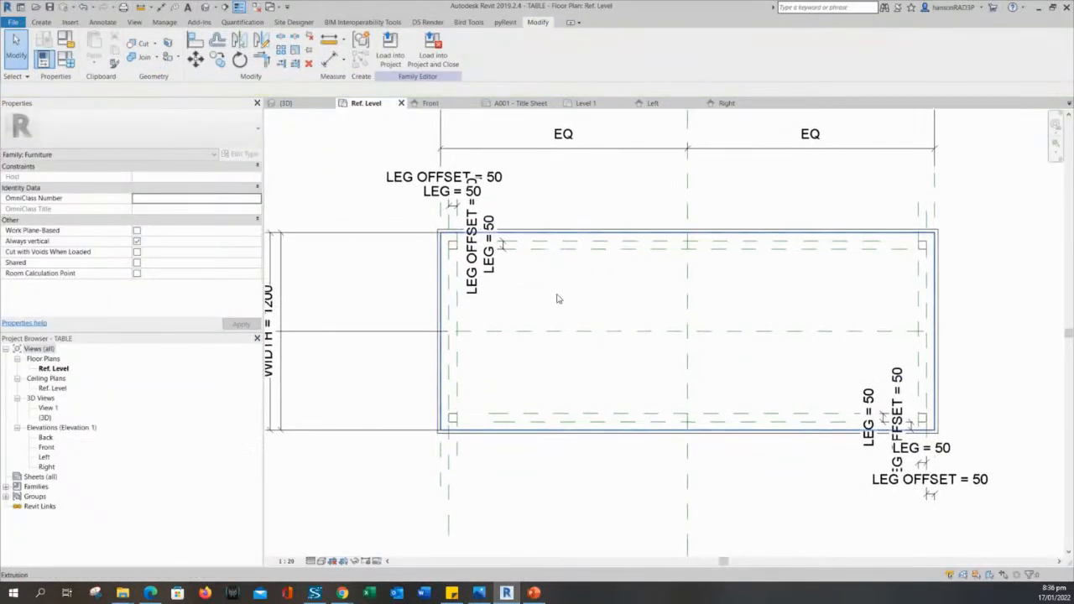
pyautogui.scroll(5, 454, 245)
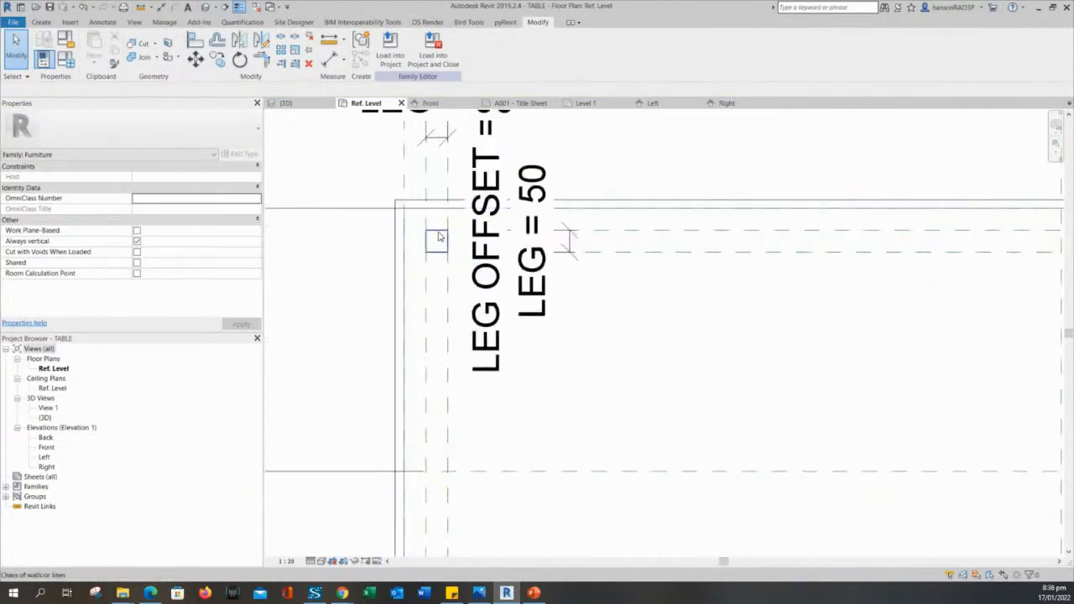
# Delete the top-left leg square's symbolic lines.
pyautogui.click(438, 237)
pyautogui.scroll(-4, 446, 290)
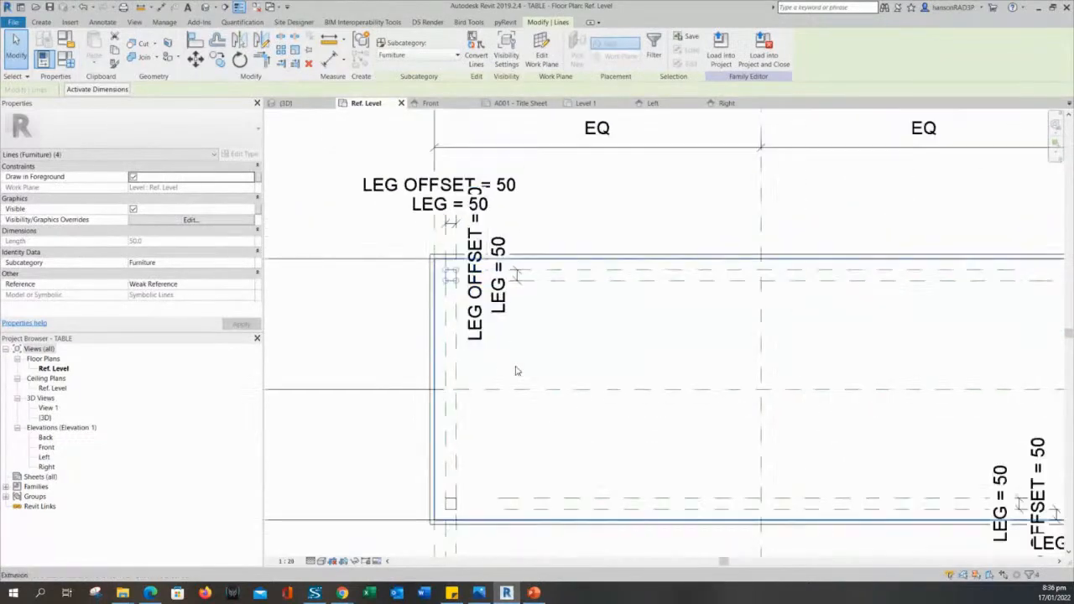
pyautogui.scroll(-2, 537, 371)
pyautogui.scroll(4, 444, 252)
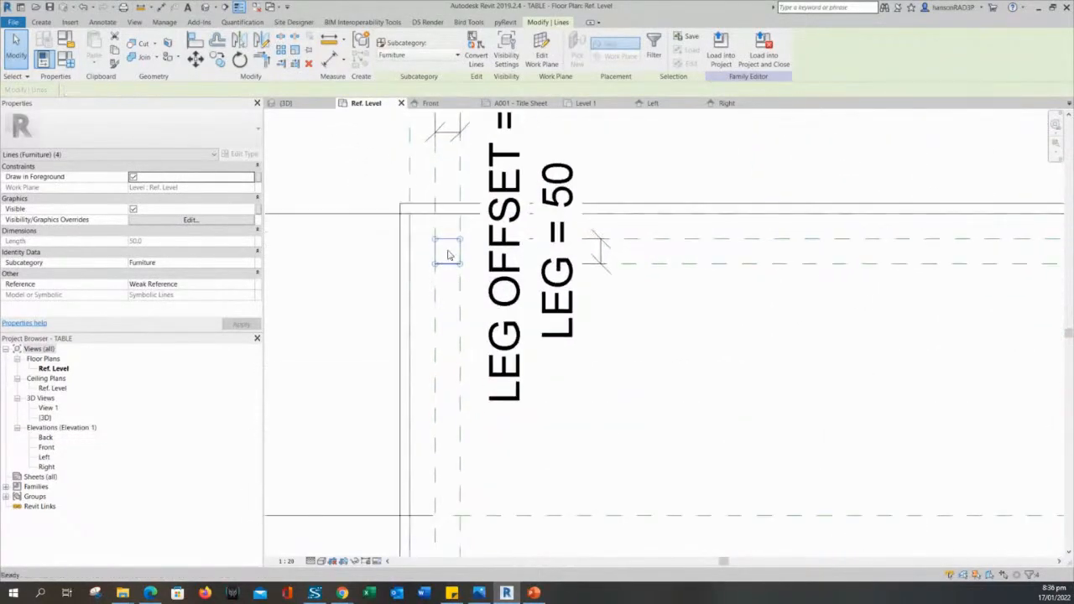
pyautogui.press('Escape')
pyautogui.press('Tab')
pyautogui.click(447, 242)
pyautogui.press('Delete')
# Delete the lower-left and lower-right leg squares.
pyautogui.moveTo(486, 343); pyautogui.dragTo(486, 184, button='middle')
pyautogui.scroll(-2, 480, 460)
pyautogui.moveTo(480, 460); pyautogui.dragTo(515, 233, button='middle')
pyautogui.scroll(2, 507, 341)
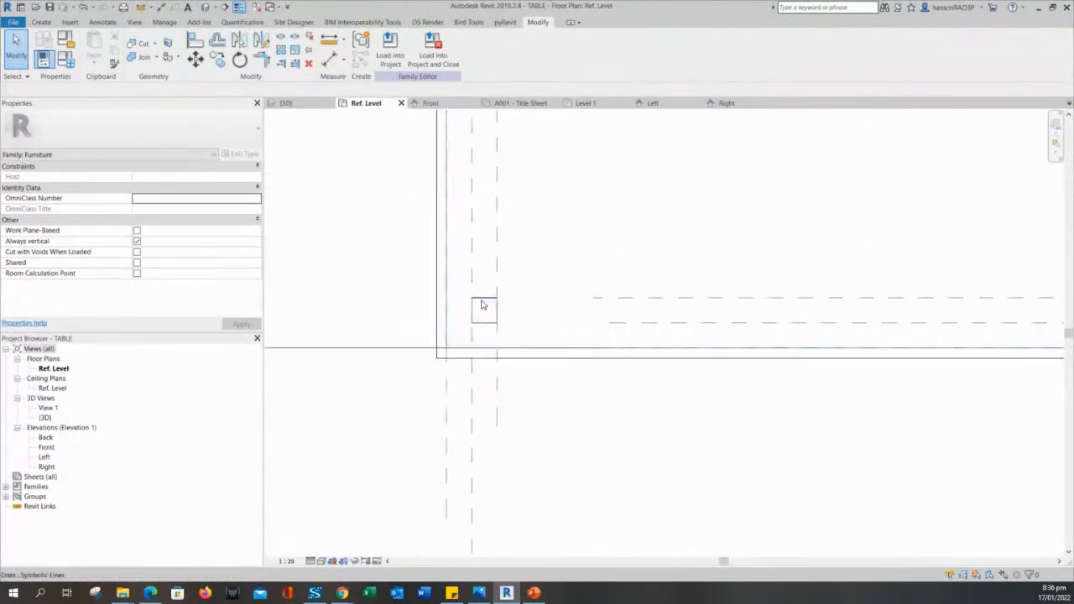
pyautogui.click(482, 305)
pyautogui.press('Delete')
pyautogui.scroll(-3, 712, 271)
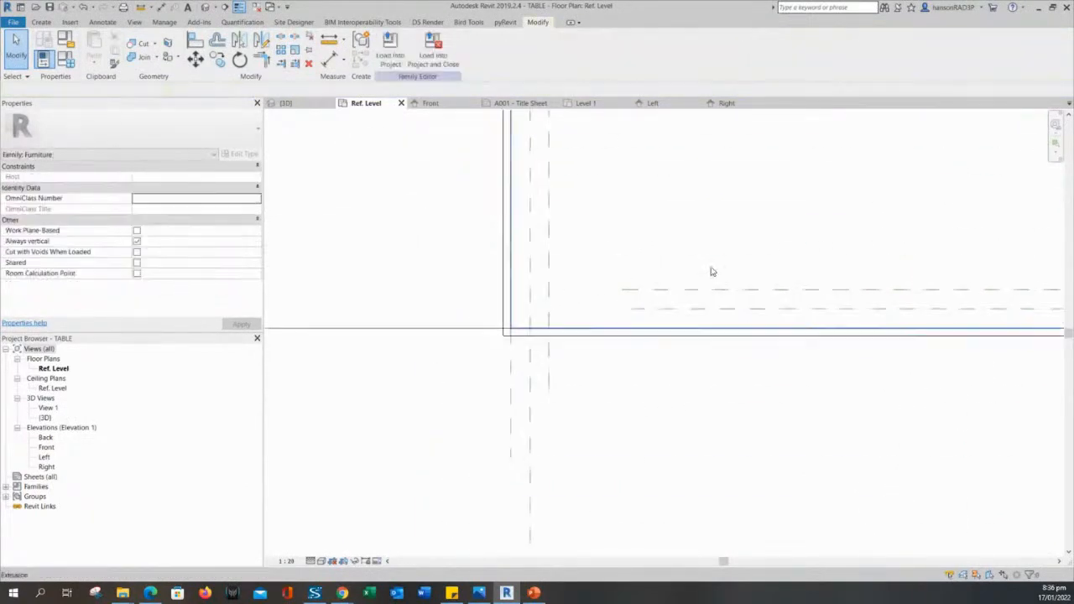
pyautogui.moveTo(1032, 311); pyautogui.dragTo(683, 326, button='middle')
pyautogui.moveTo(1011, 327); pyautogui.dragTo(669, 327, button='middle')
pyautogui.scroll(2, 713, 324)
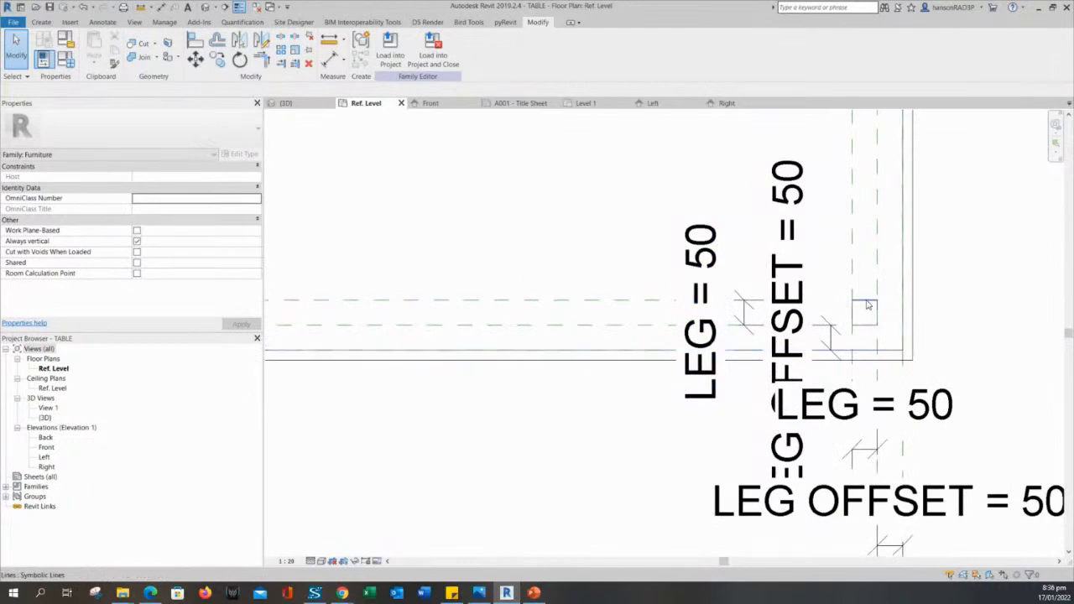
pyautogui.click(865, 302)
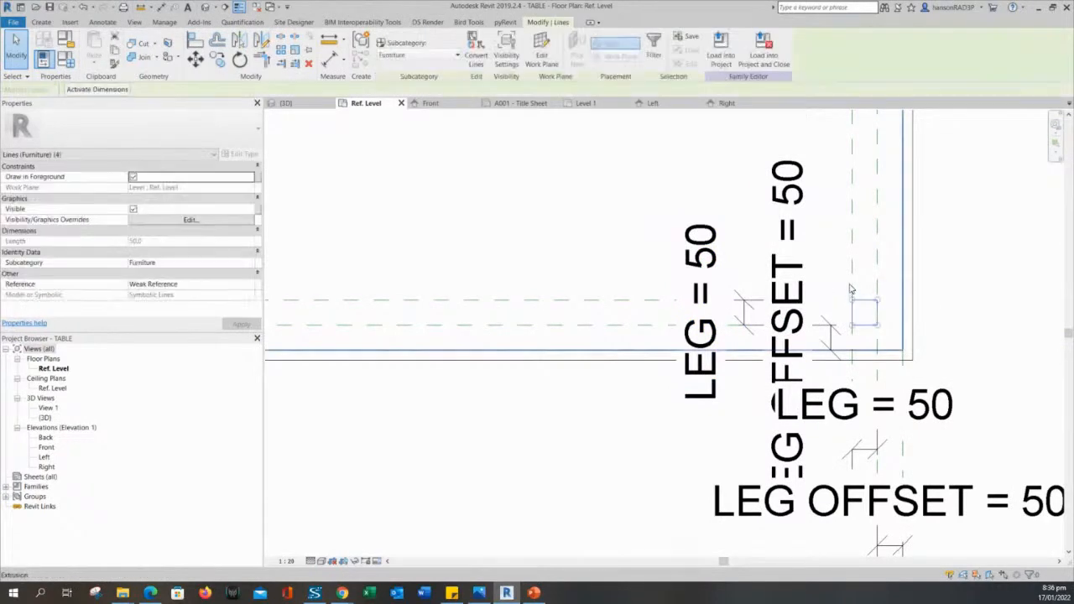
pyautogui.press('Delete')
# Delete the upper-right leg square and recentre the view on the whole table.
pyautogui.scroll(-1, 844, 182)
pyautogui.moveTo(845, 182)
pyautogui.mouseDown(button='middle')
pyautogui.moveTo(820, 494)
pyautogui.moveTo(862, 191)
pyautogui.mouseUp(button='middle')
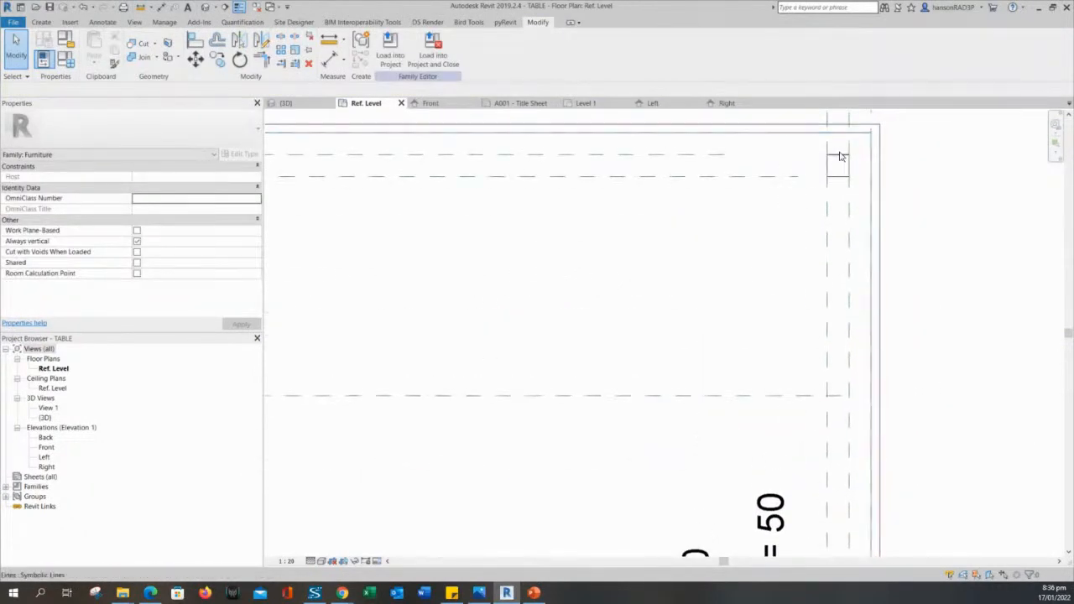
pyautogui.click(840, 163)
pyautogui.press('Delete')
pyautogui.scroll(-2, 772, 220)
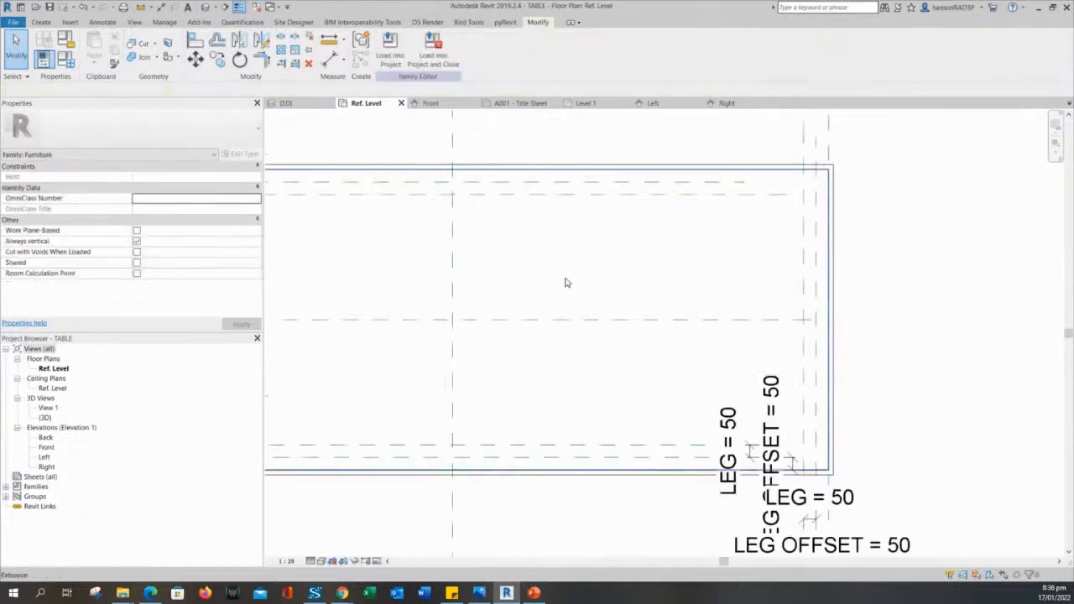
pyautogui.moveTo(566, 282); pyautogui.dragTo(756, 357, button='middle')
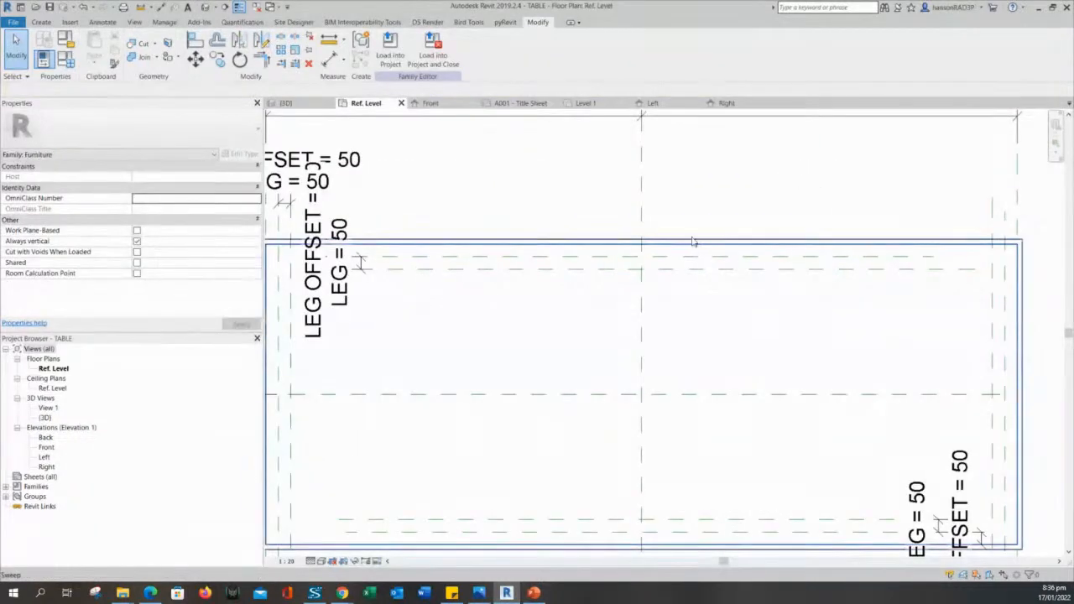
pyautogui.scroll(-1, 686, 235)
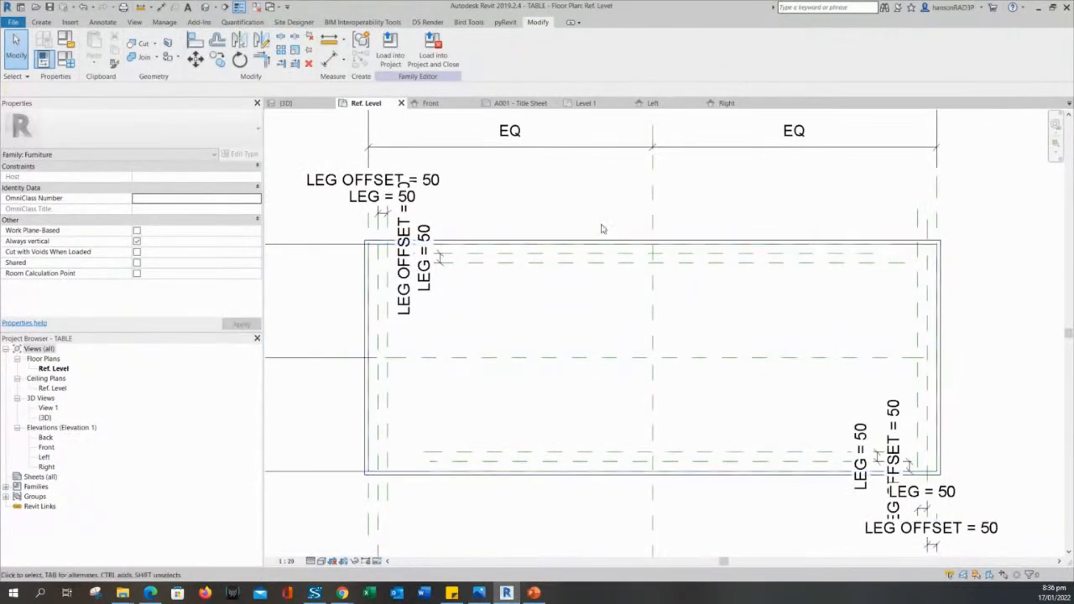
pyautogui.moveTo(527, 240); pyautogui.dragTo(565, 249, button='middle')
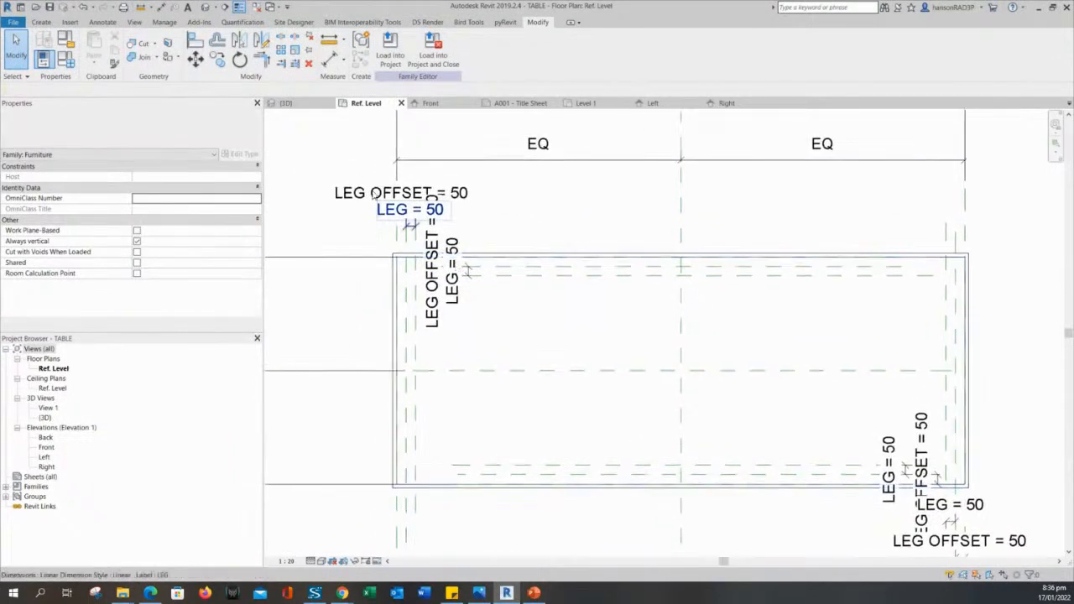
pyautogui.moveTo(365, 240)
pyautogui.mouseDown(button='middle')
pyautogui.moveTo(380, 232)
pyautogui.moveTo(358, 244)
pyautogui.mouseUp(button='middle')
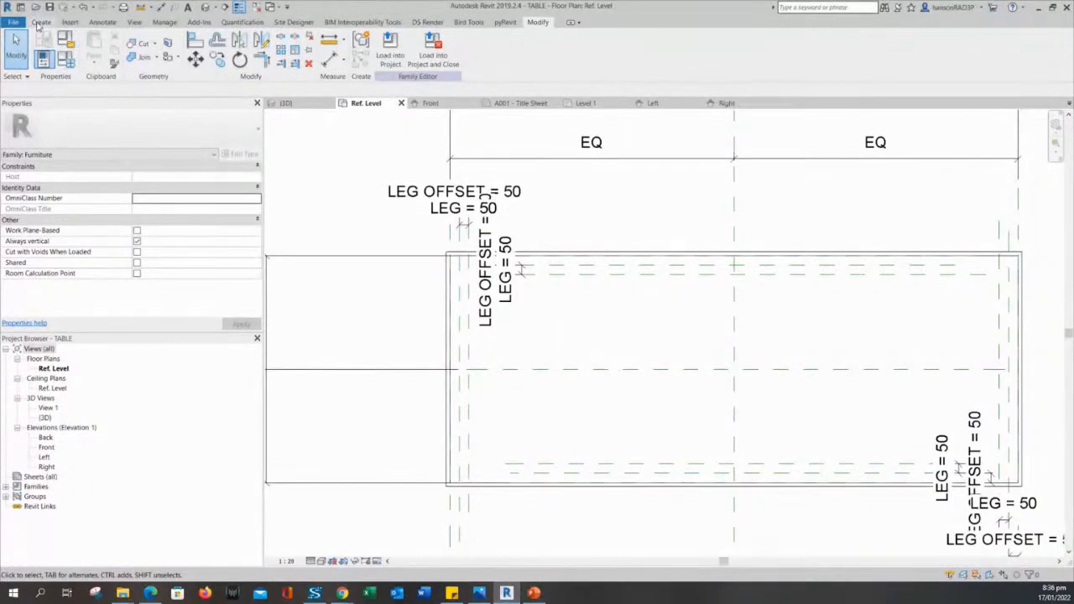
# Start the Symbolic Line tool from the Annotate ribbon in the TABLE family.
pyautogui.click(39, 23)
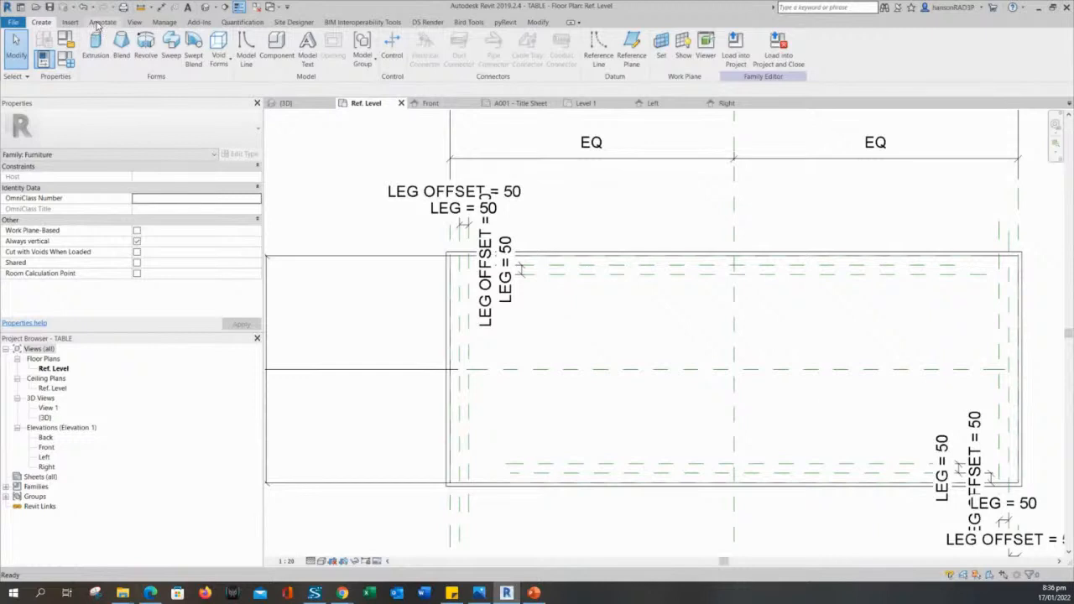
pyautogui.click(101, 23)
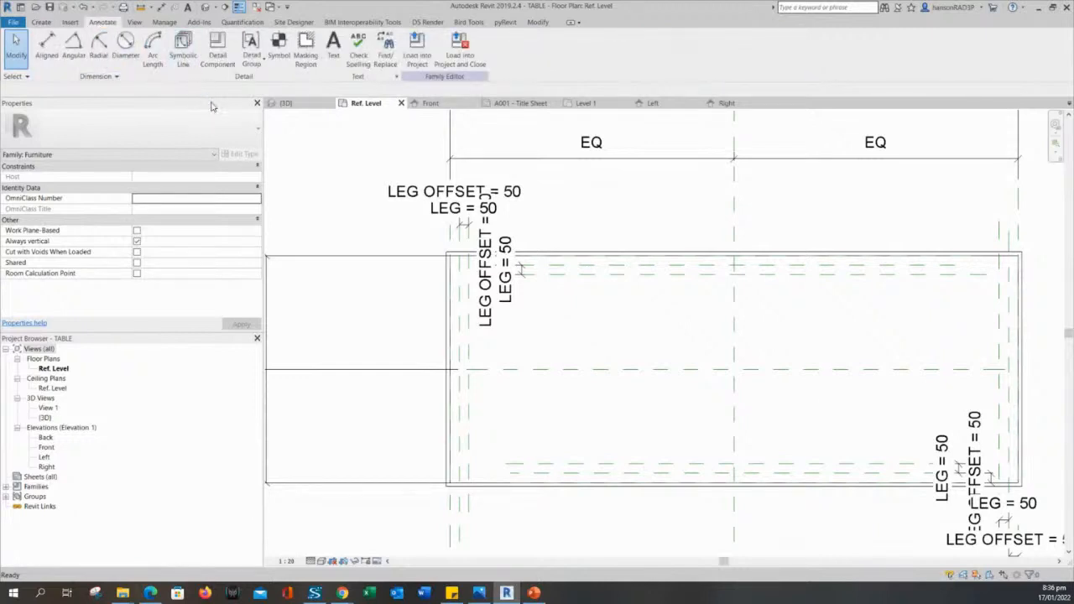
pyautogui.click(183, 43)
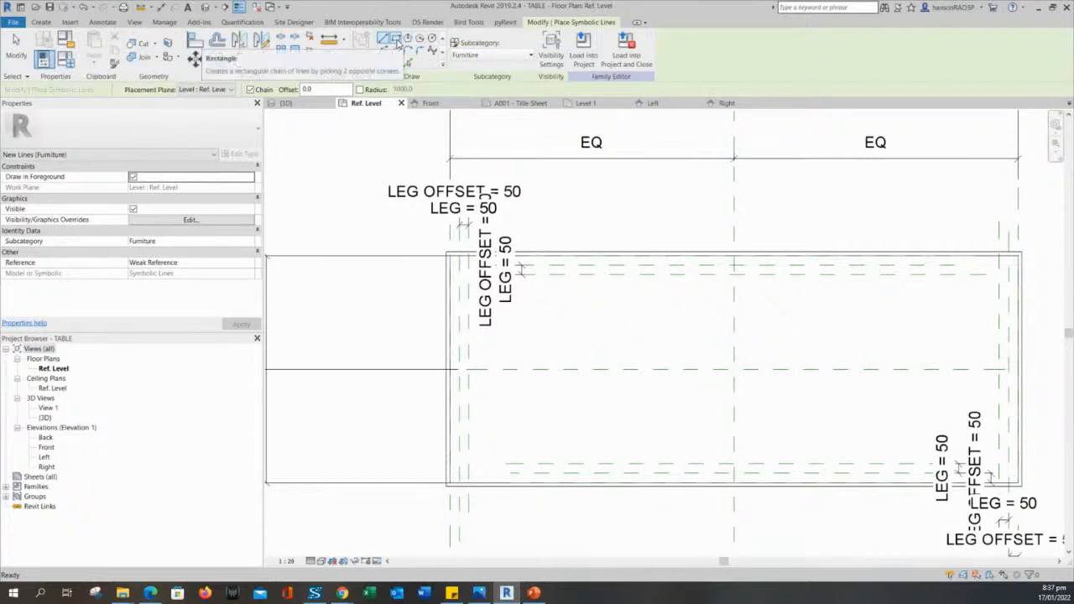
# Try a Rectangle symbolic line from the table corner, then cancel it.
pyautogui.click(396, 41)
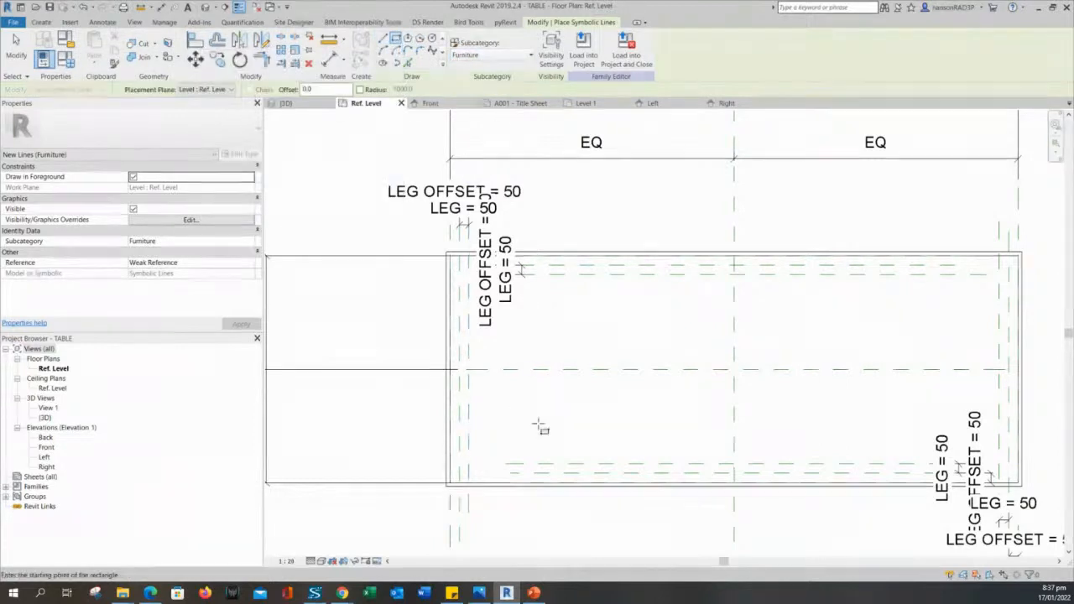
pyautogui.scroll(-1, 510, 324)
pyautogui.scroll(5, 432, 384)
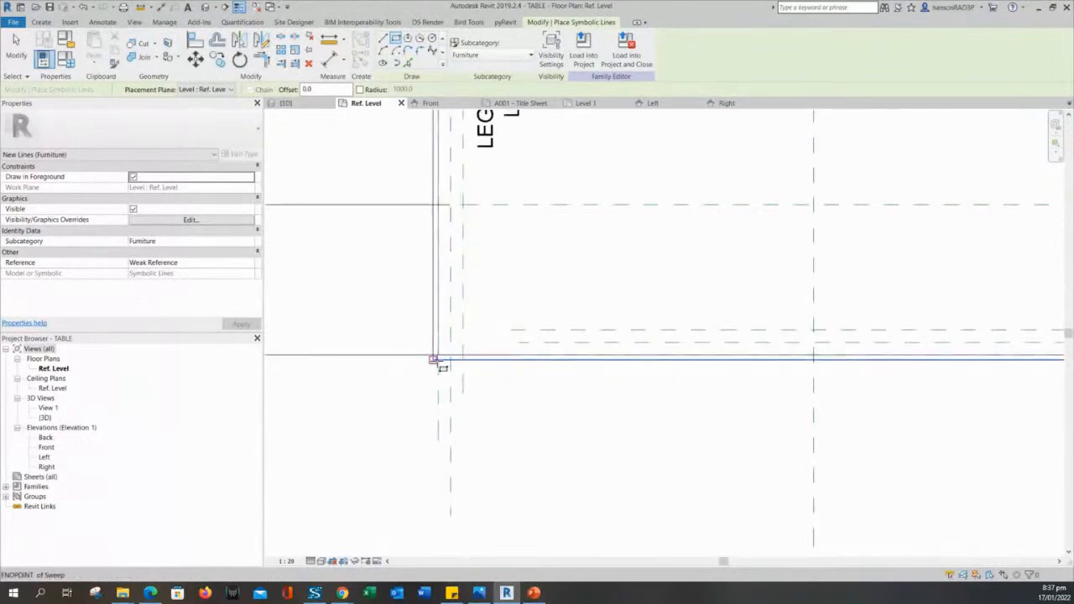
pyautogui.click(433, 359)
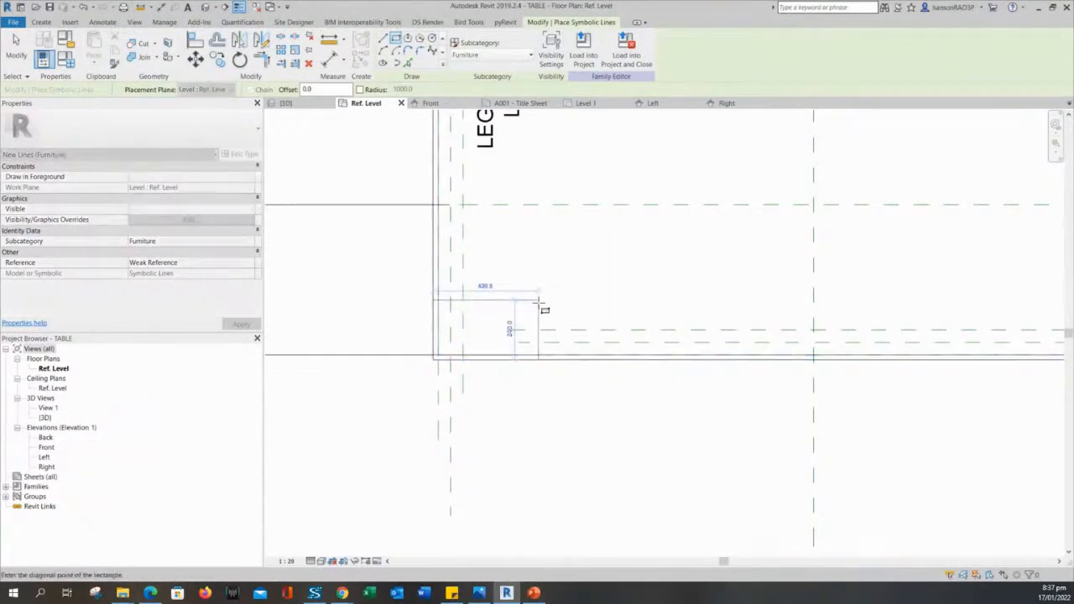
pyautogui.press('Escape')
pyautogui.press('Escape')
# Restart Symbolic Line with Rectangle and anchor it at the table's lower-left corner.
pyautogui.scroll(2, 432, 366)
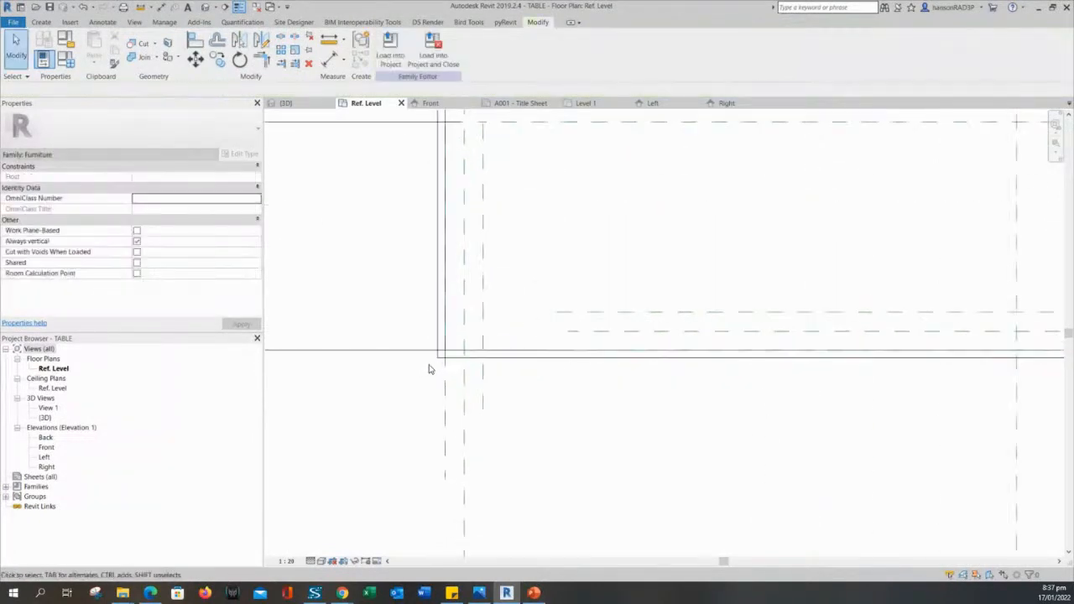
pyautogui.click(103, 22)
pyautogui.click(183, 51)
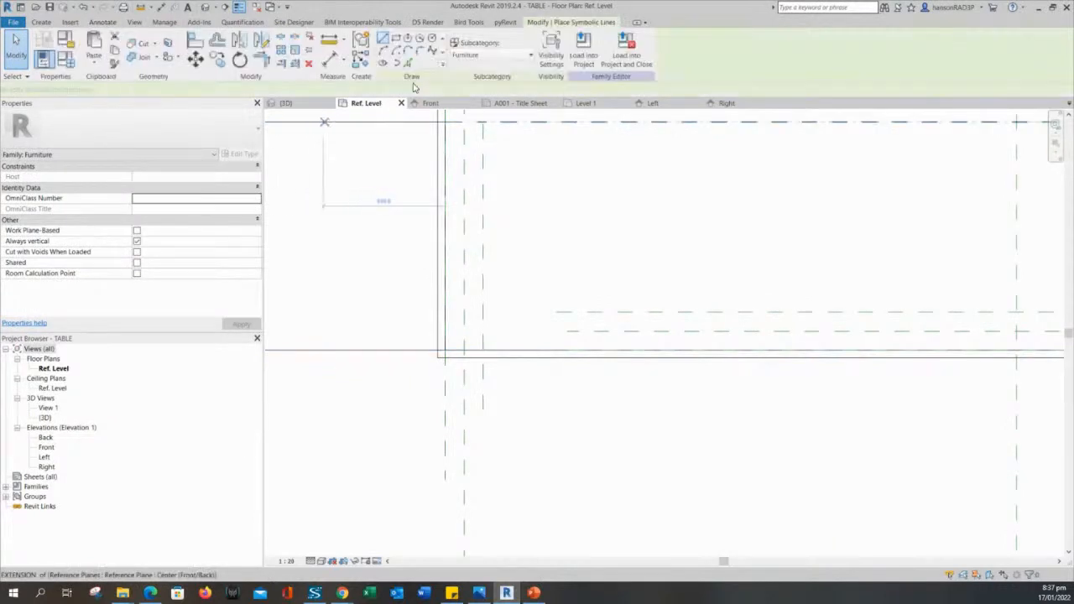
pyautogui.click(394, 39)
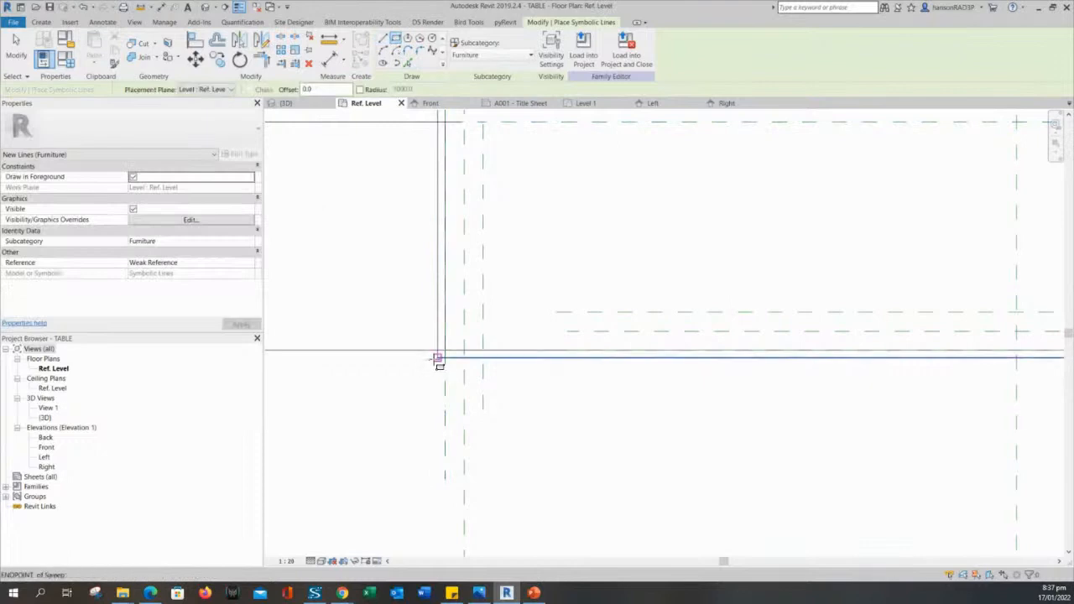
pyautogui.scroll(2, 439, 359)
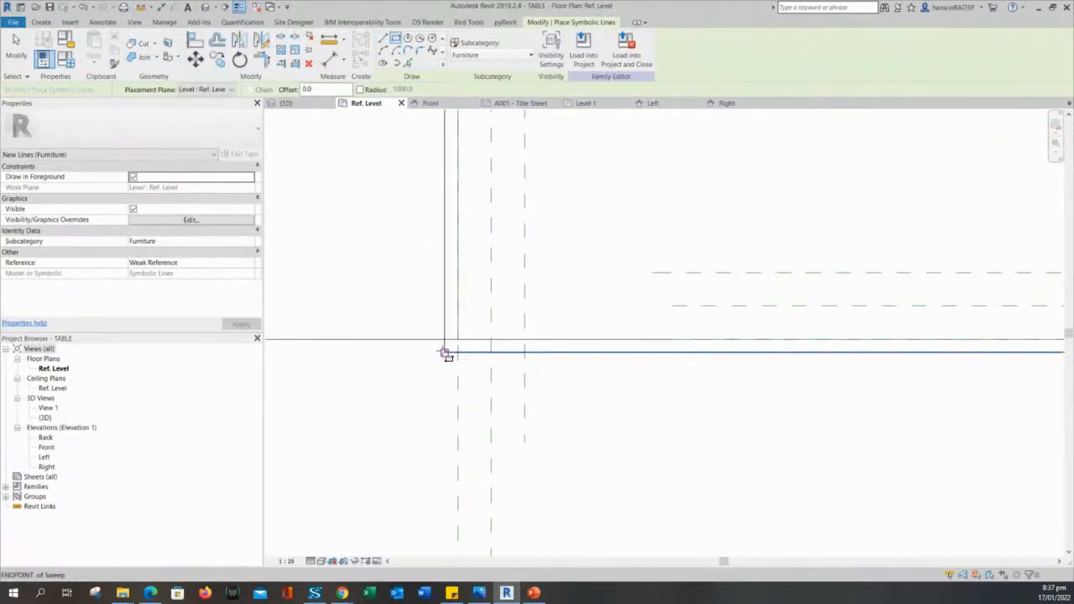
pyautogui.click(445, 353)
pyautogui.scroll(-5, 689, 199)
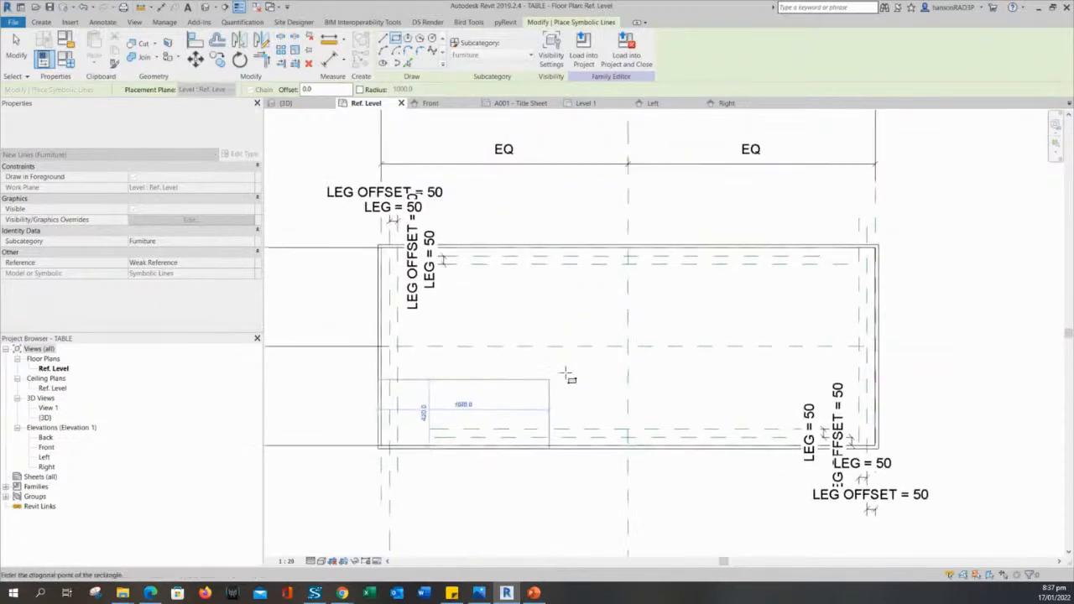
pyautogui.scroll(5, 881, 252)
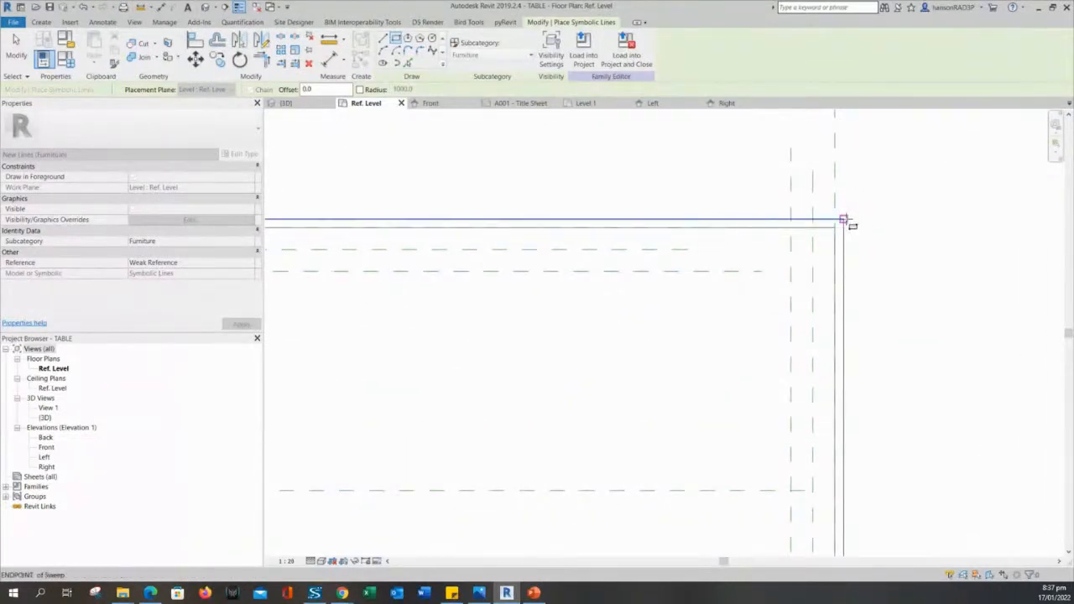
# Place the rectangle's opposite corner at the tabletop's top-right corner.
pyautogui.click(843, 220)
pyautogui.scroll(-2, 900, 243)
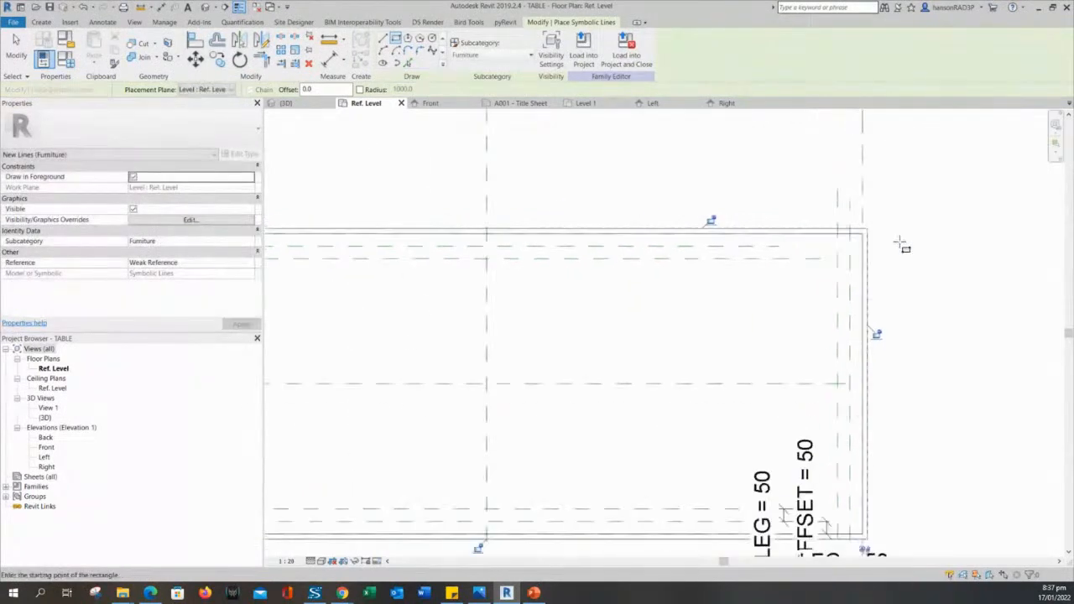
pyautogui.scroll(-2, 900, 314)
pyautogui.scroll(3, 883, 293)
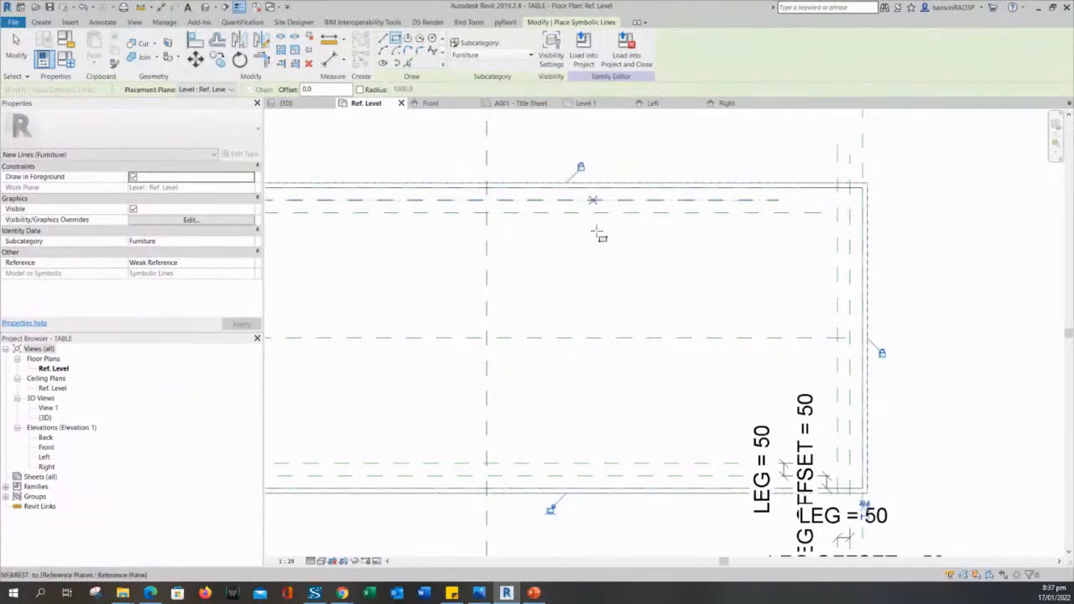
# Lock the rectangle's bottom edge to the table outline.
pyautogui.moveTo(610, 360); pyautogui.dragTo(693, 217, button='middle')
pyautogui.click(636, 368)
pyautogui.scroll(-1, 621, 424)
pyautogui.moveTo(629, 426); pyautogui.dragTo(1049, 468, button='middle')
pyautogui.scroll(4, 643, 253)
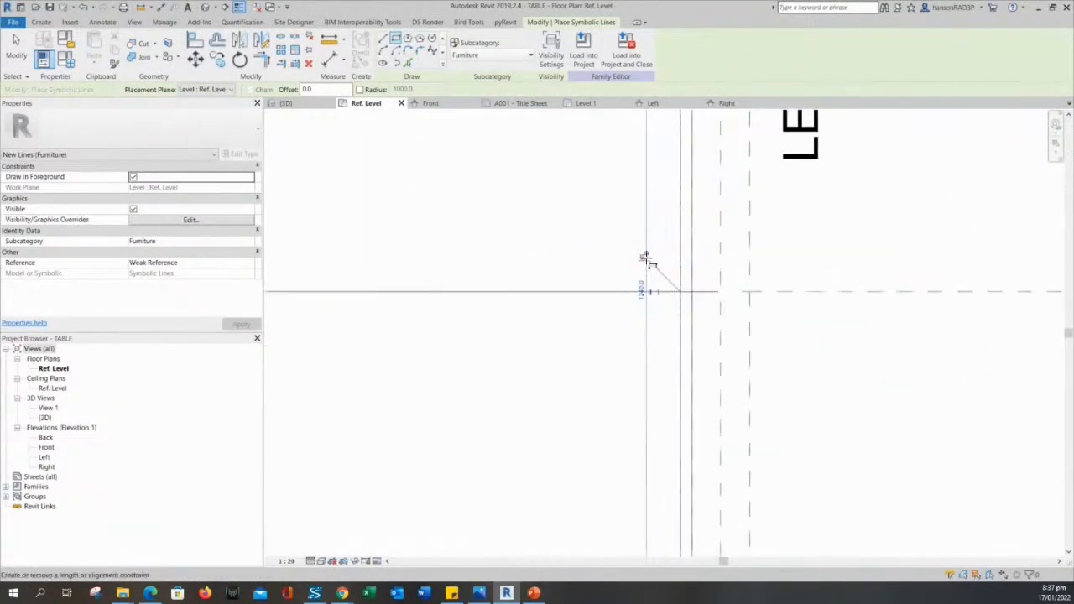
pyautogui.scroll(-4, 638, 271)
pyautogui.scroll(3, 723, 367)
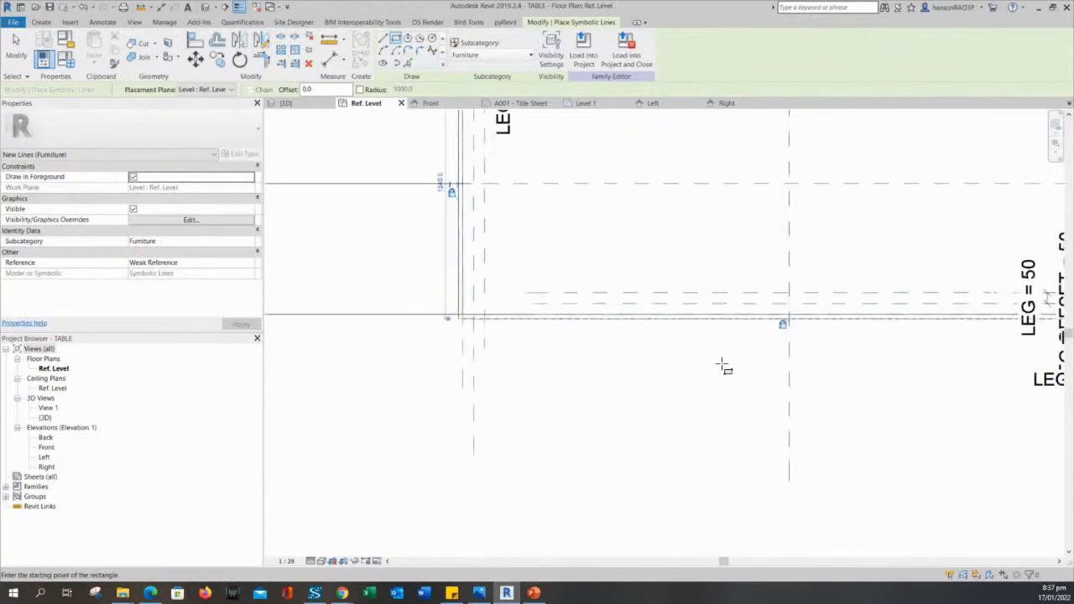
pyautogui.moveTo(653, 230); pyautogui.dragTo(646, 306, button='middle')
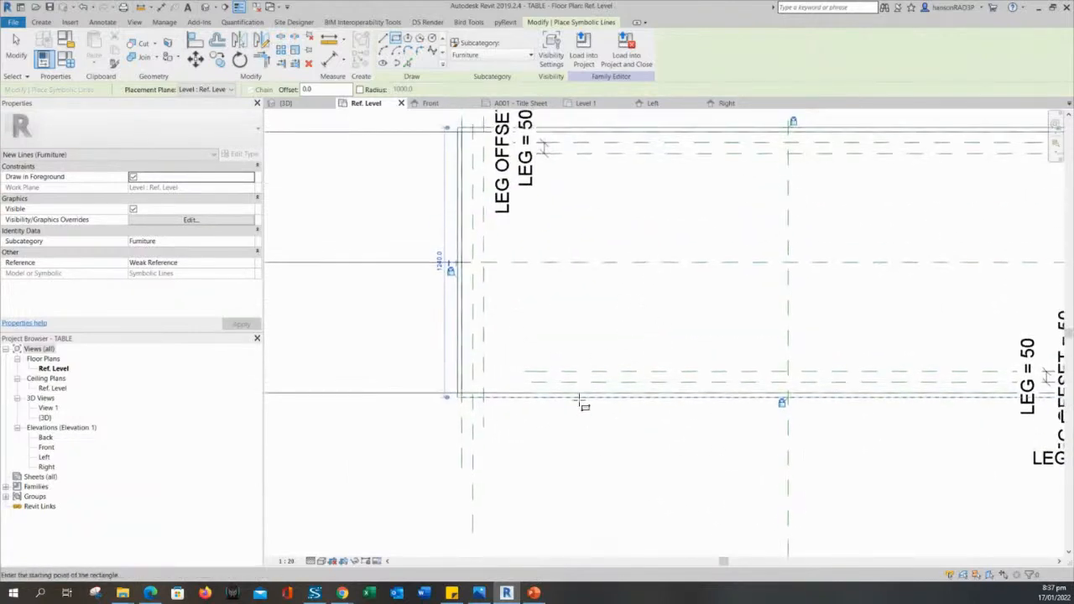
pyautogui.scroll(2, 437, 424)
pyautogui.scroll(-2, 442, 423)
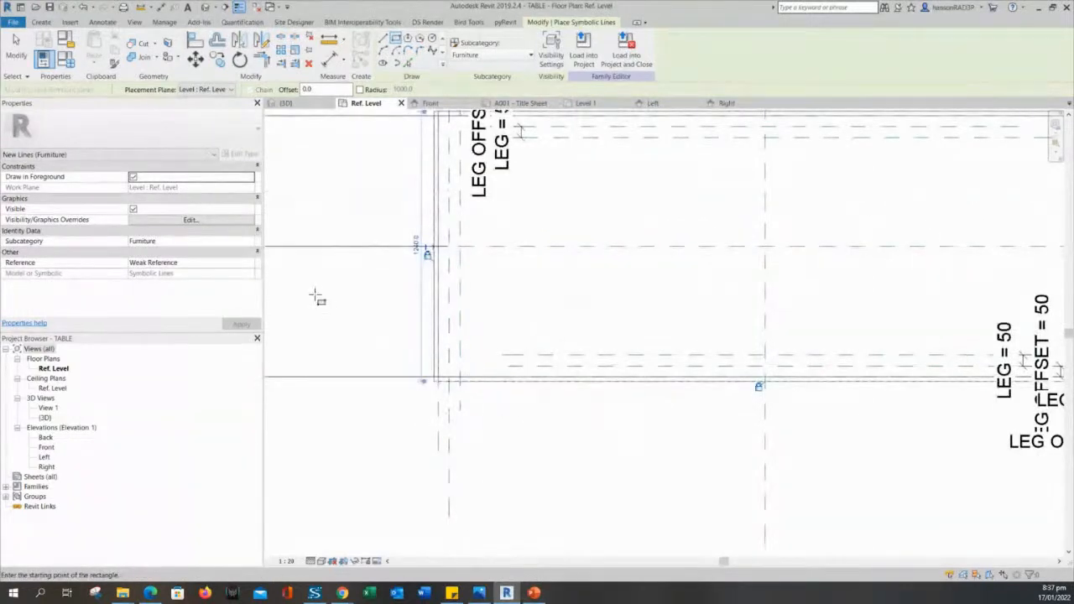
pyautogui.scroll(2, 314, 297)
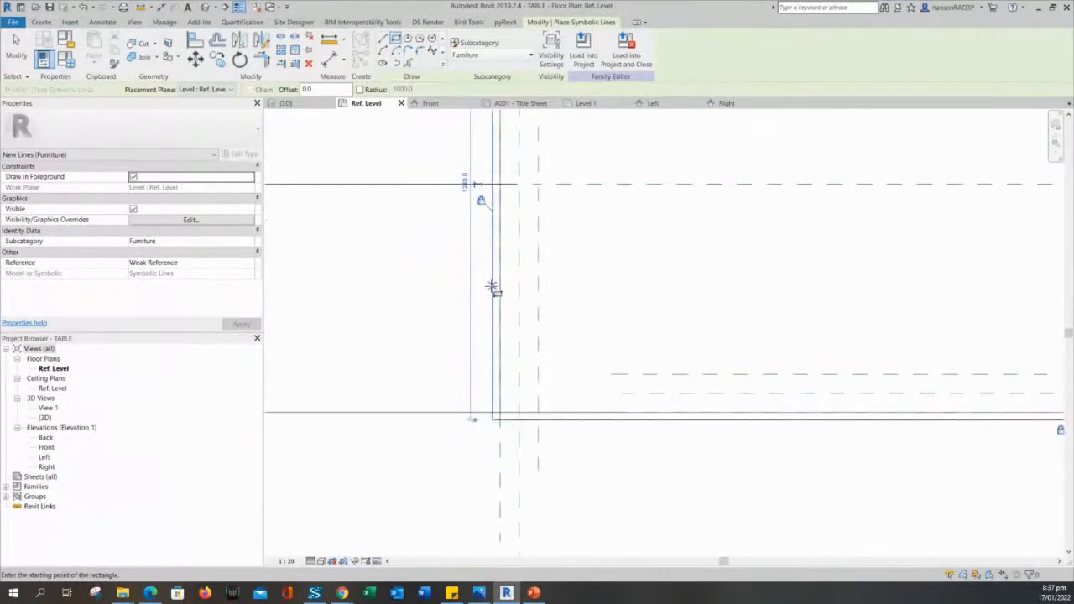
pyautogui.scroll(-1, 377, 329)
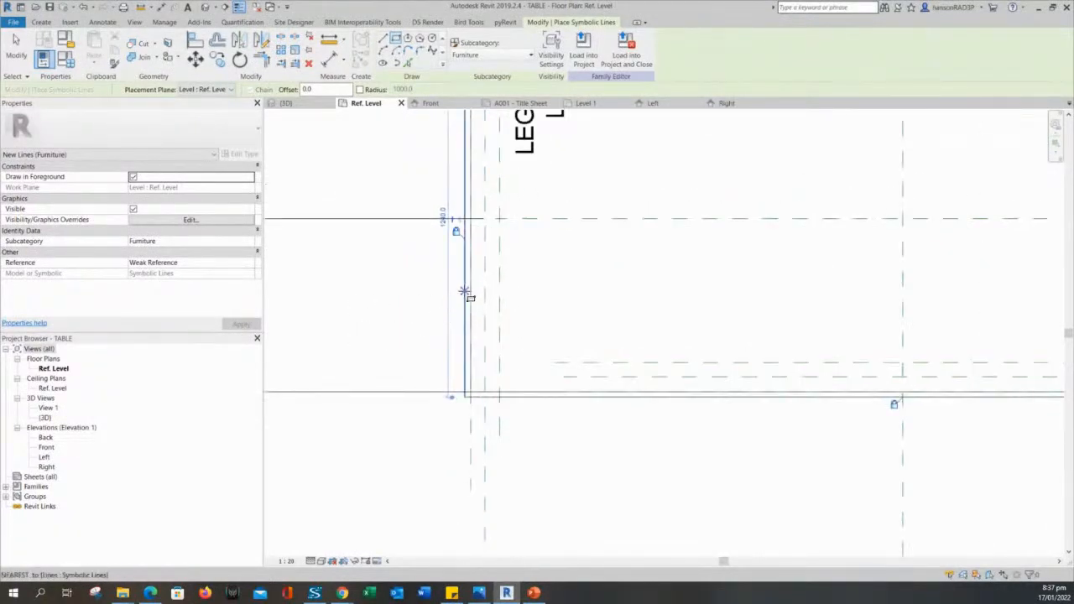
pyautogui.scroll(2, 476, 364)
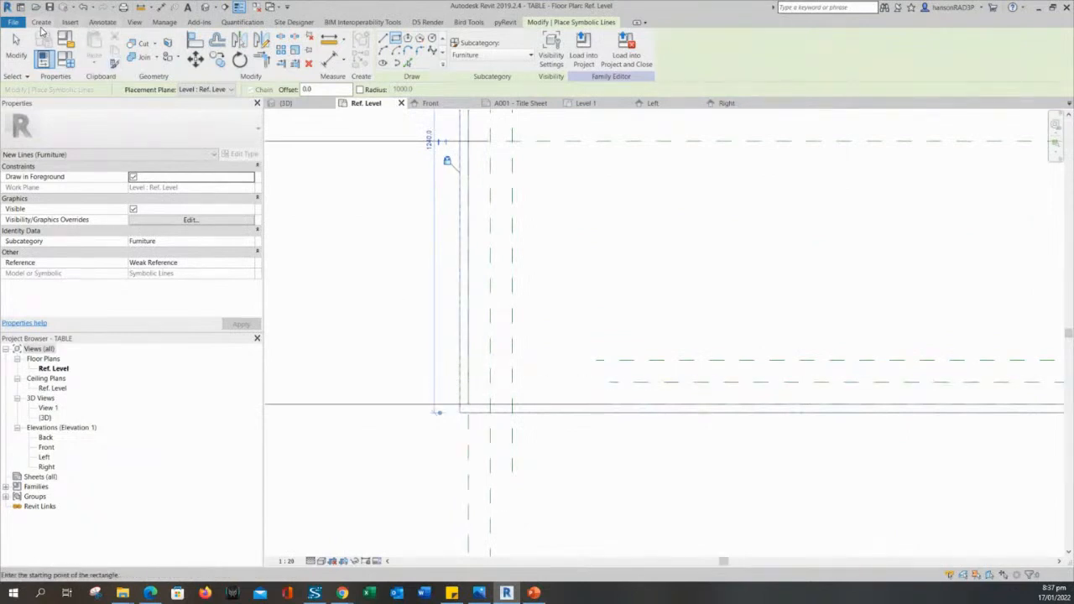
# Finish the symbolic-line sketch with the table framed in plan.
pyautogui.click(42, 23)
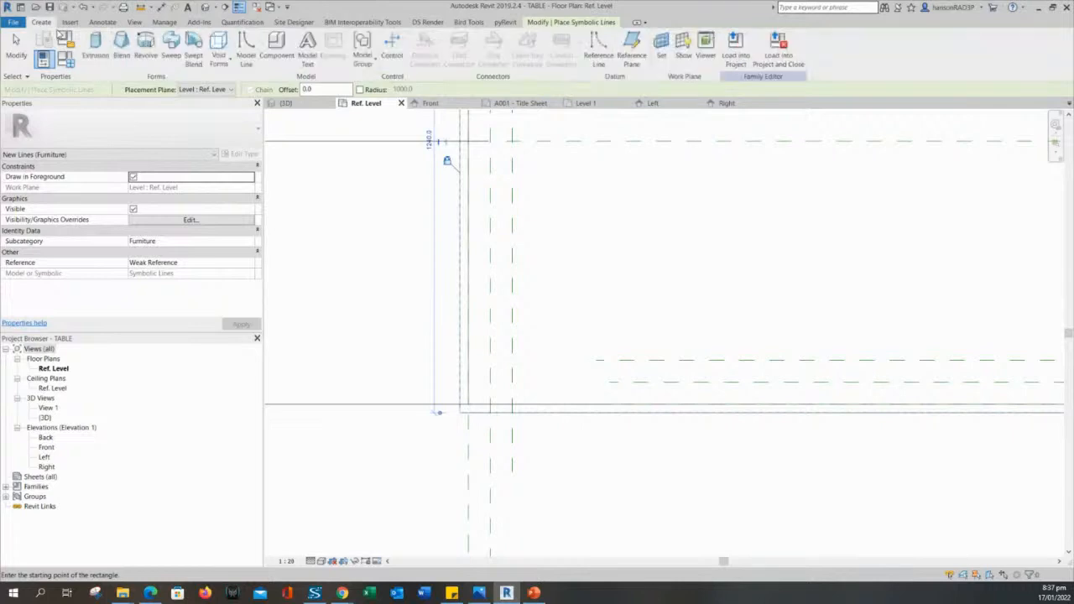
pyautogui.scroll(-1, 356, 274)
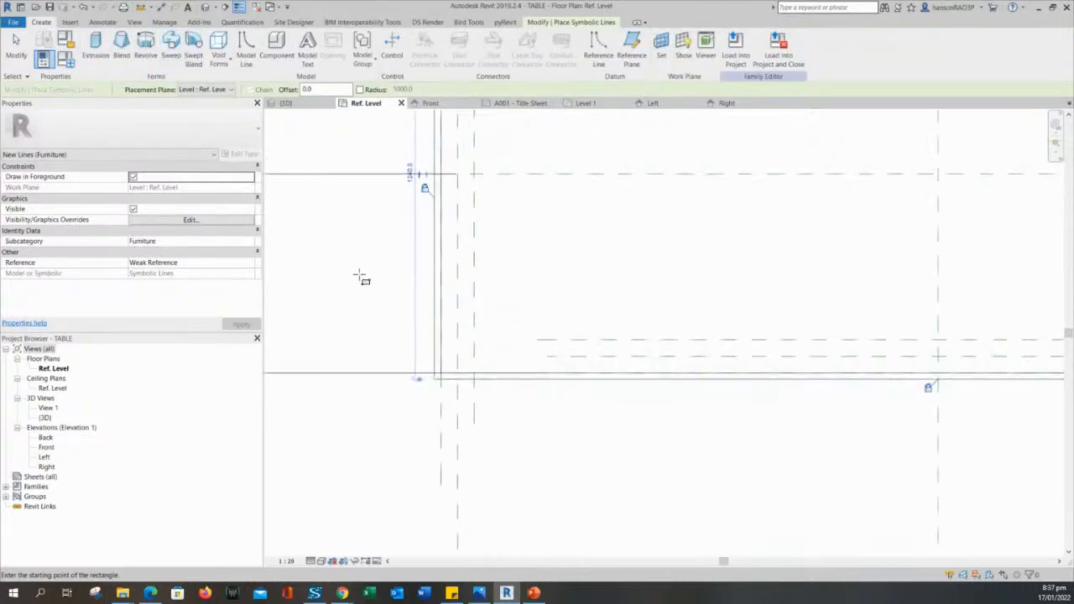
pyautogui.moveTo(365, 277); pyautogui.dragTo(380, 301, button='middle')
pyautogui.scroll(-2, 380, 302)
pyautogui.moveTo(669, 298); pyautogui.dragTo(656, 351, button='middle')
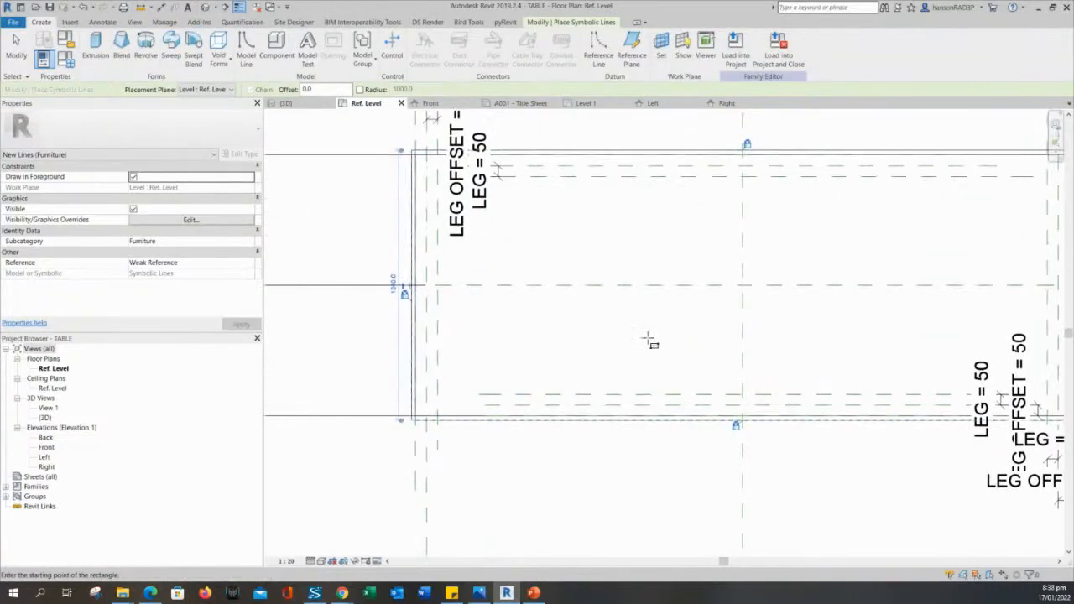
pyautogui.scroll(-2, 638, 352)
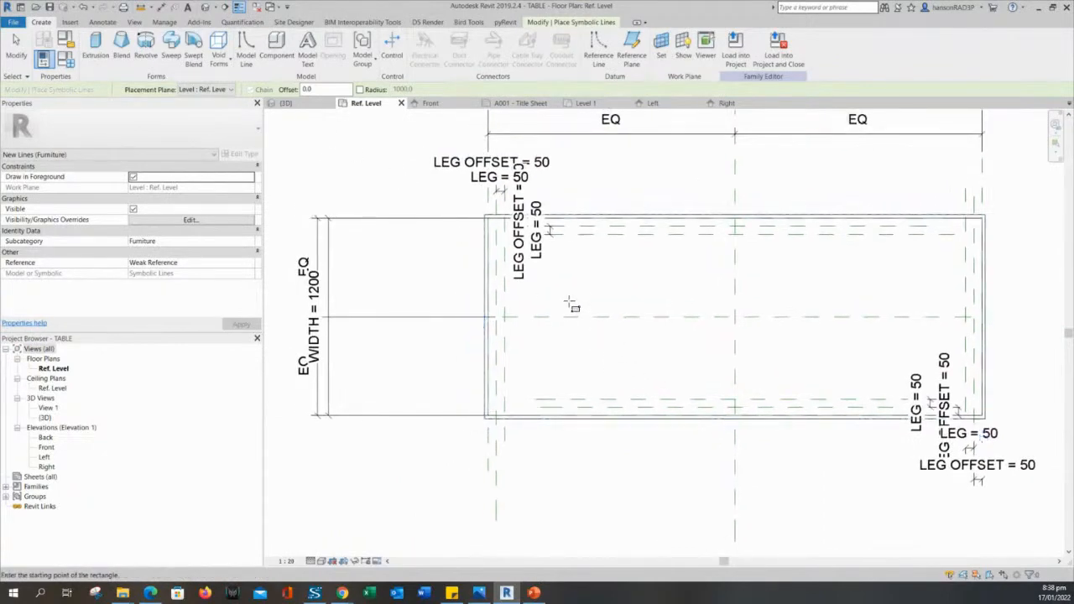
pyautogui.press('Escape')
pyautogui.press('Escape')
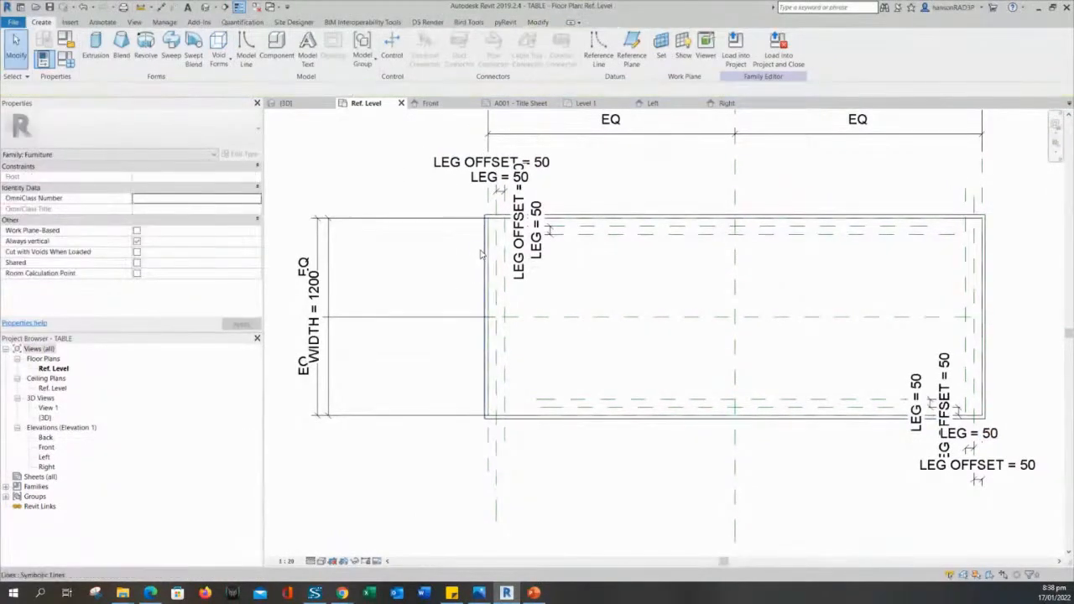
# Tab-select the rectangle's four lines to check them, then open the Default 3D View.
pyautogui.press('Tab')
pyautogui.click(482, 254)
pyautogui.press('Escape')
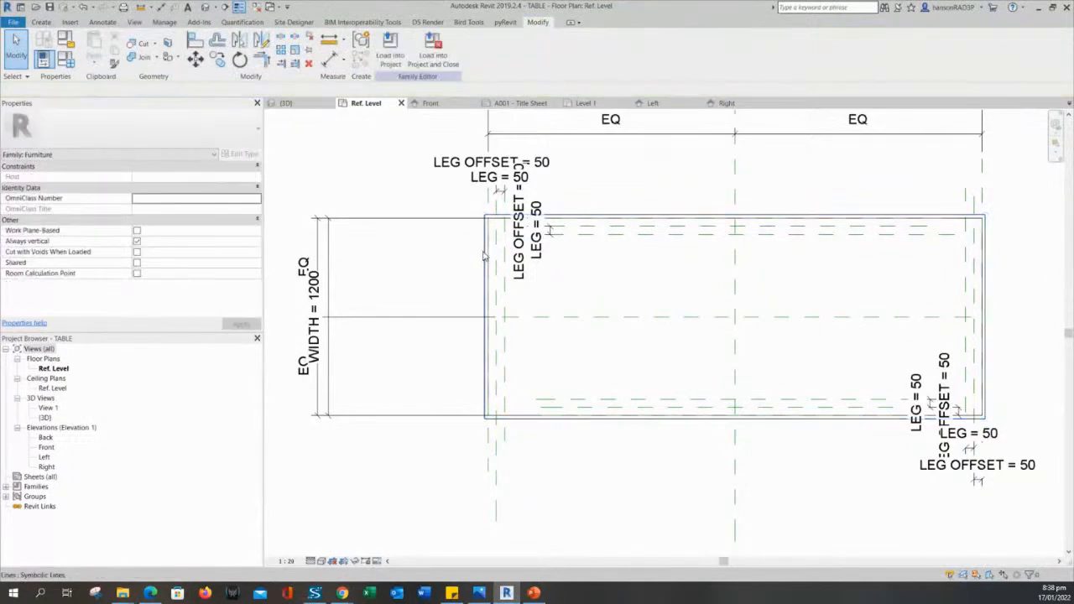
pyautogui.click(485, 257)
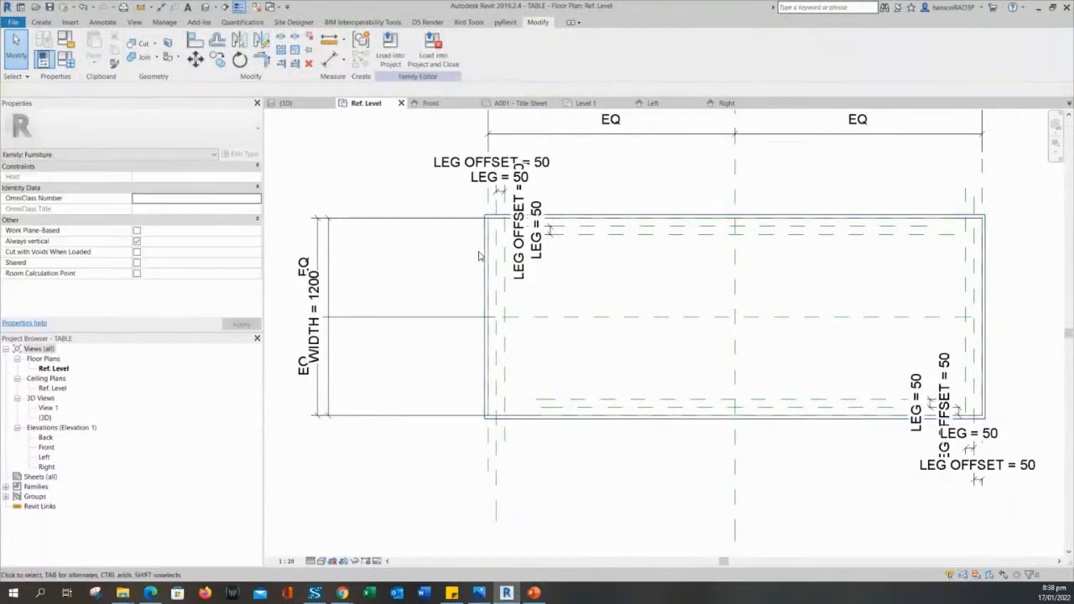
pyautogui.click(455, 259)
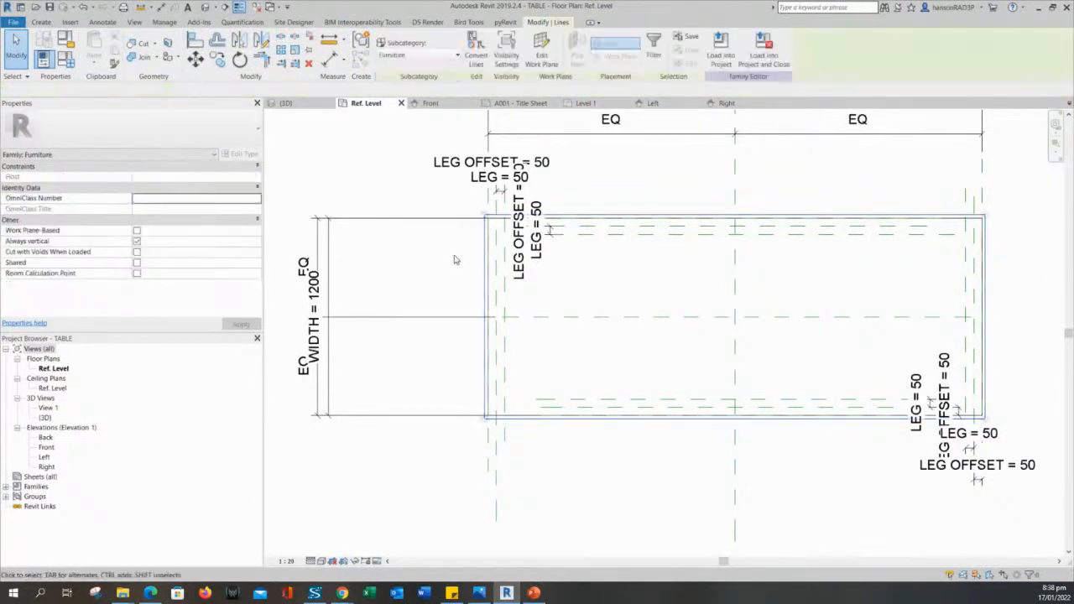
pyautogui.scroll(-2, 462, 266)
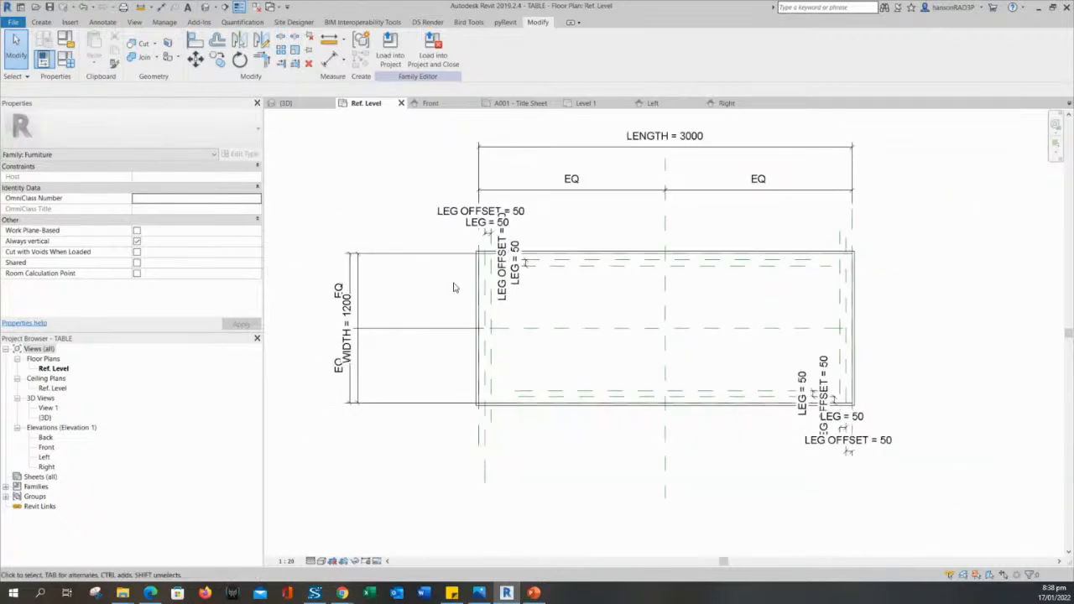
pyautogui.click(205, 8)
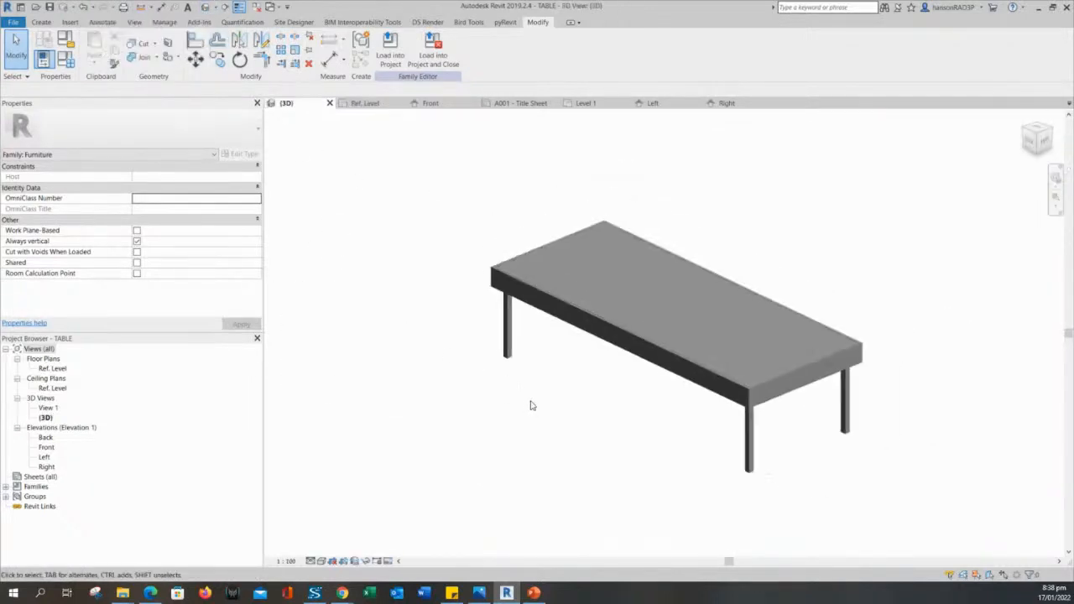
# Select the table top and legs in 3D and uncheck Plan/RCP in their visibility overrides.
pyautogui.moveTo(530, 402); pyautogui.dragTo(553, 439, button='middle')
pyautogui.scroll(-2, 400, 348)
pyautogui.scroll(1, 551, 439)
pyautogui.moveTo(410, 227); pyautogui.dragTo(856, 541)
pyautogui.moveTo(827, 238); pyautogui.dragTo(470, 482)
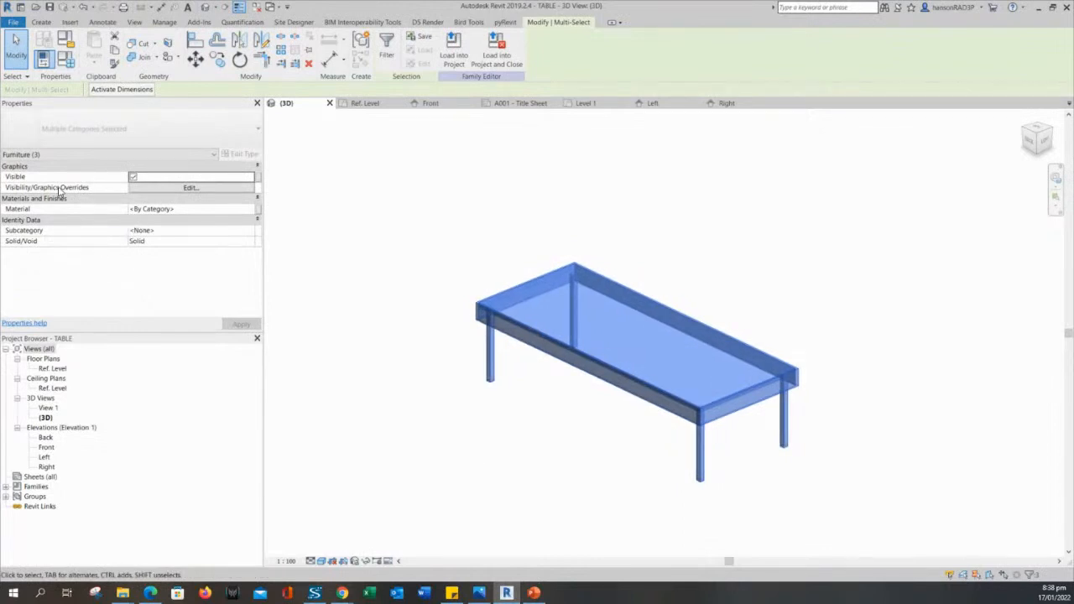
pyautogui.click(167, 190)
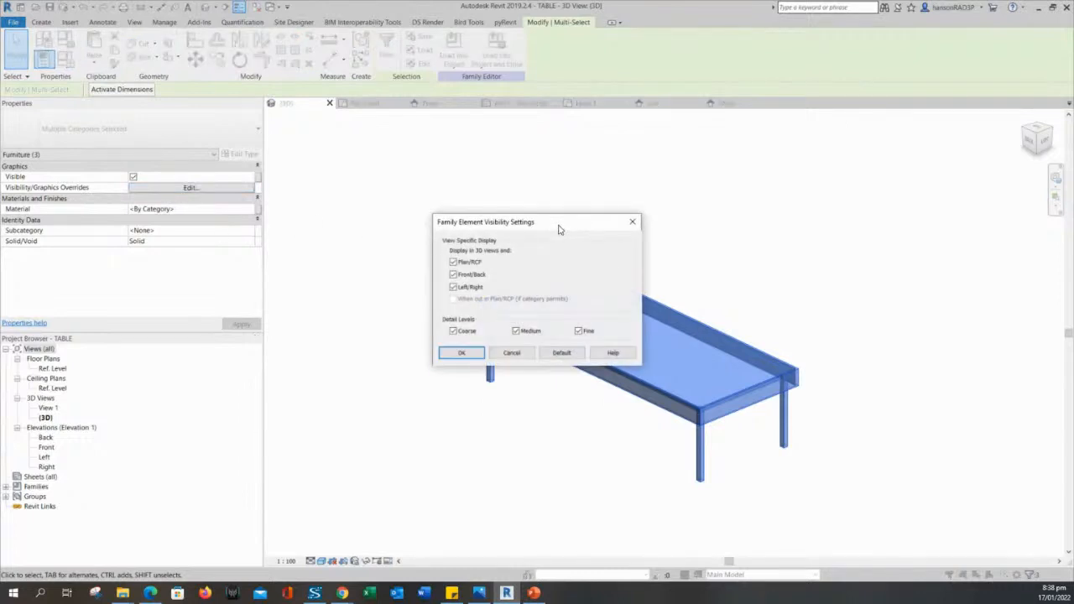
pyautogui.moveTo(560, 229); pyautogui.dragTo(489, 191)
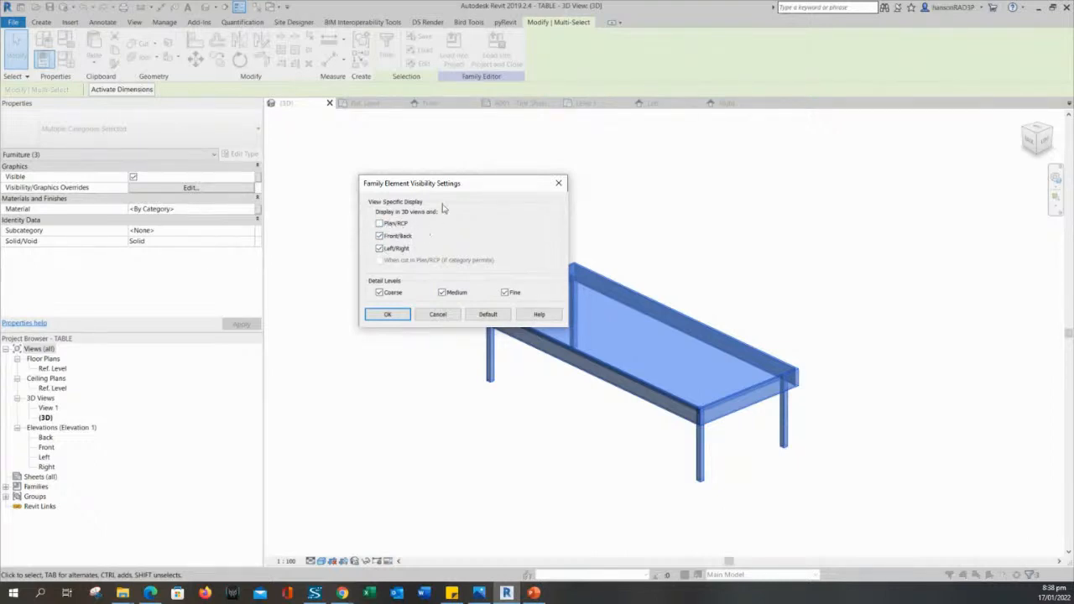
pyautogui.moveTo(472, 193); pyautogui.dragTo(406, 196)
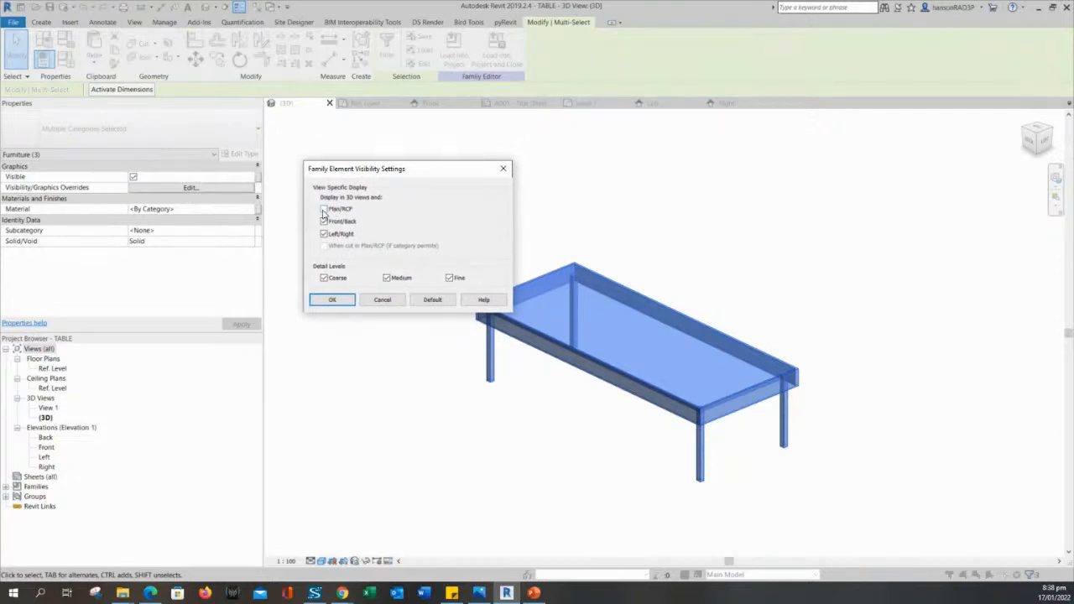
pyautogui.click(340, 301)
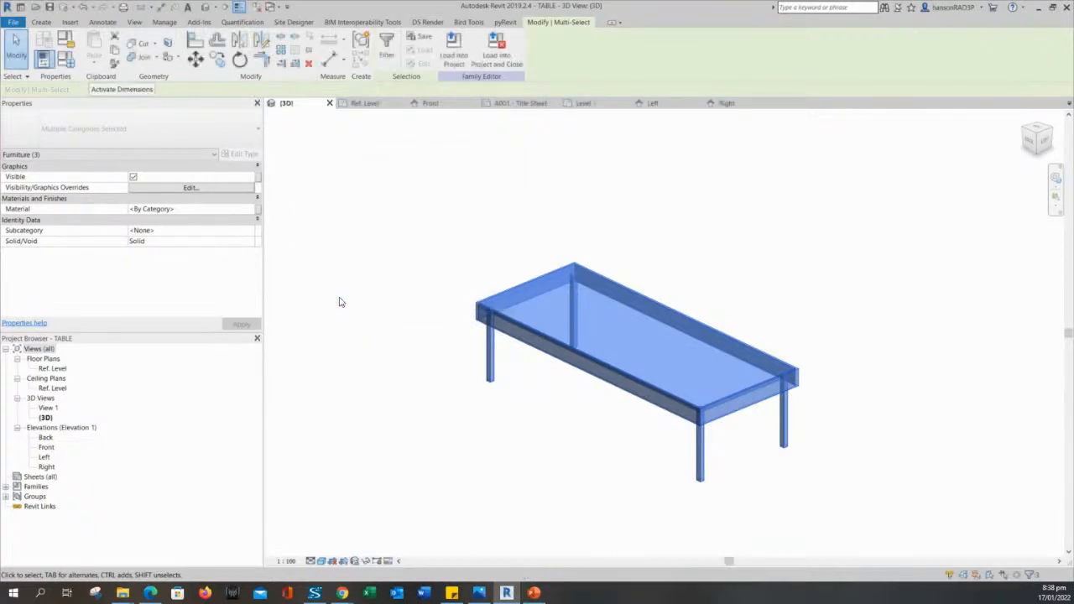
pyautogui.click(340, 302)
# On Ref. Level, confirm the four outline lines show at Coarse, Medium and Fine.
pyautogui.click(375, 101)
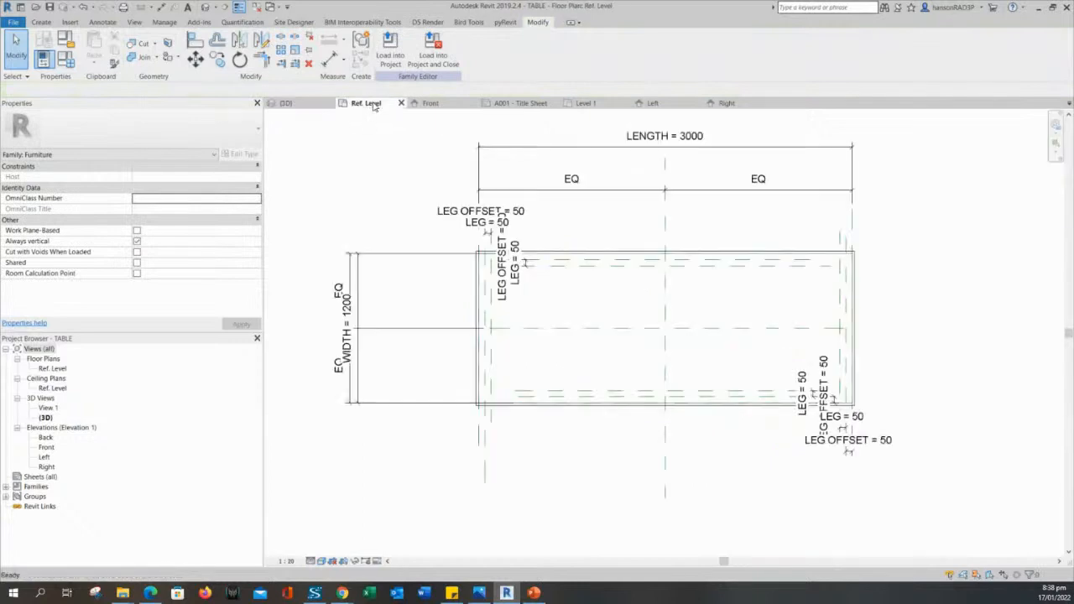
pyautogui.press('Tab')
pyautogui.click(546, 256)
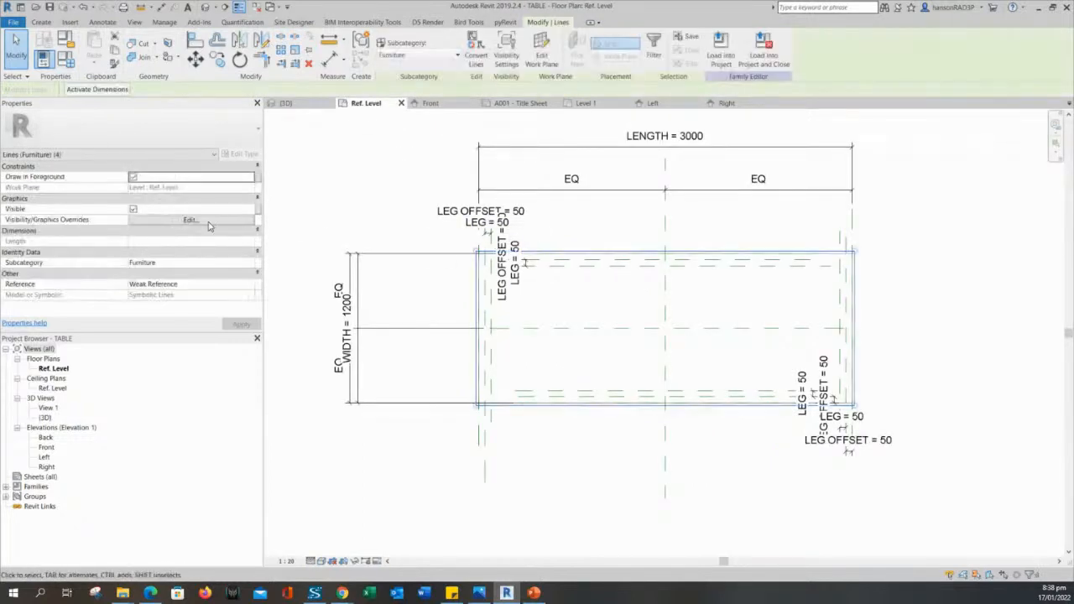
pyautogui.click(209, 222)
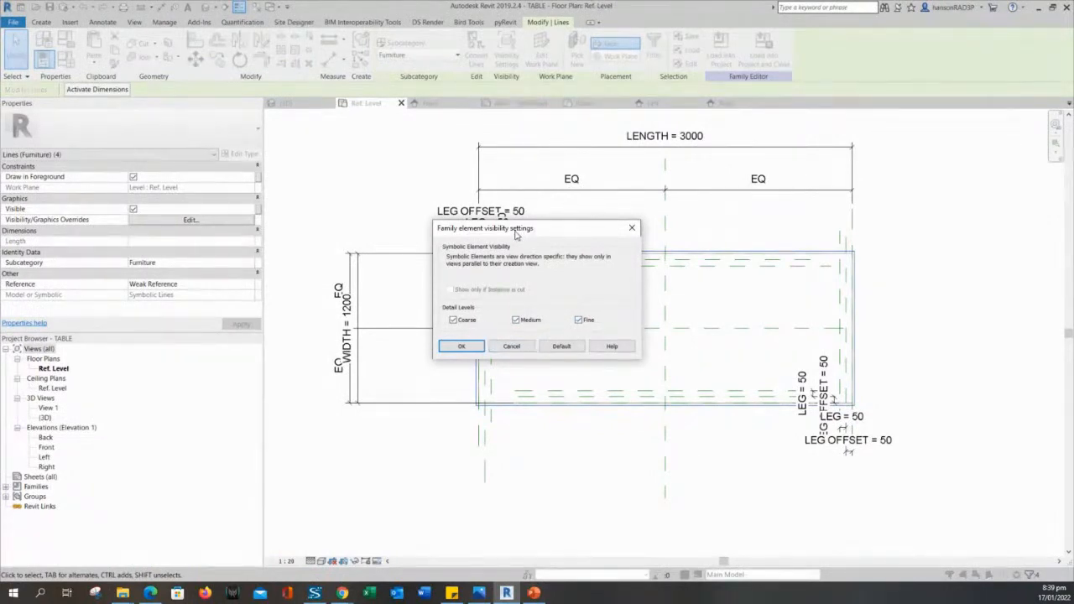
pyautogui.moveTo(516, 236); pyautogui.dragTo(421, 148)
pyautogui.click(366, 258)
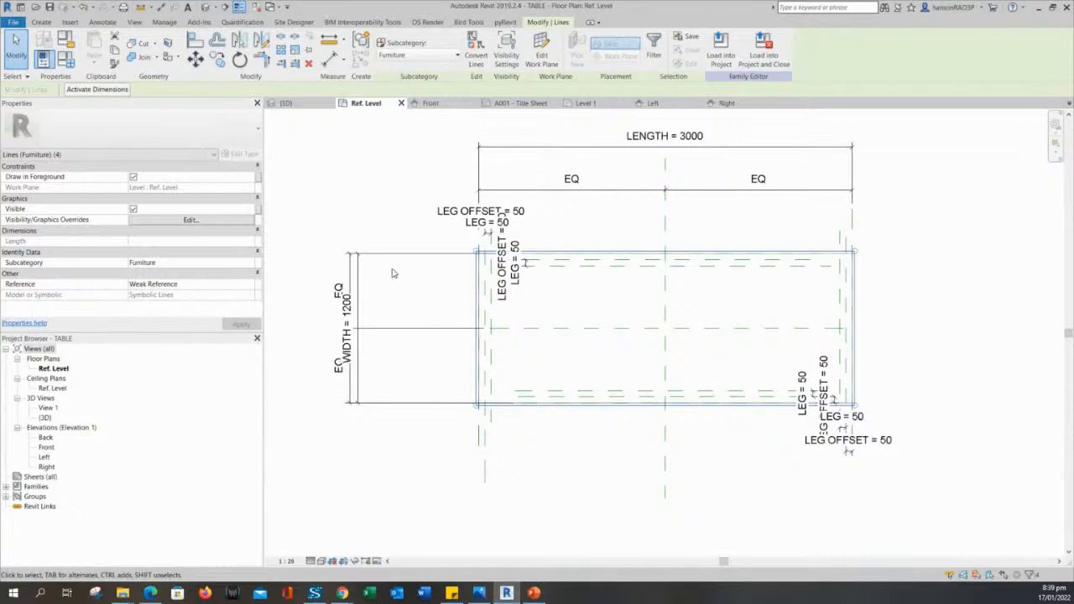
pyautogui.click(421, 230)
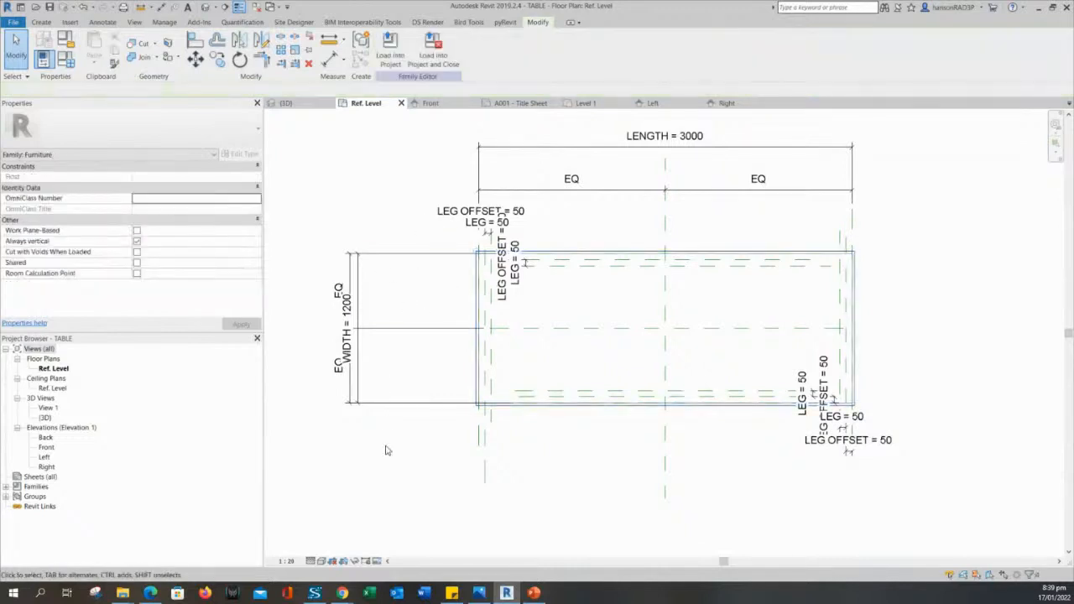
pyautogui.moveTo(410, 471); pyautogui.dragTo(460, 507, button='middle')
# Turn preview visibility on and Tab-select the outline's lines to inspect them.
pyautogui.click(377, 561)
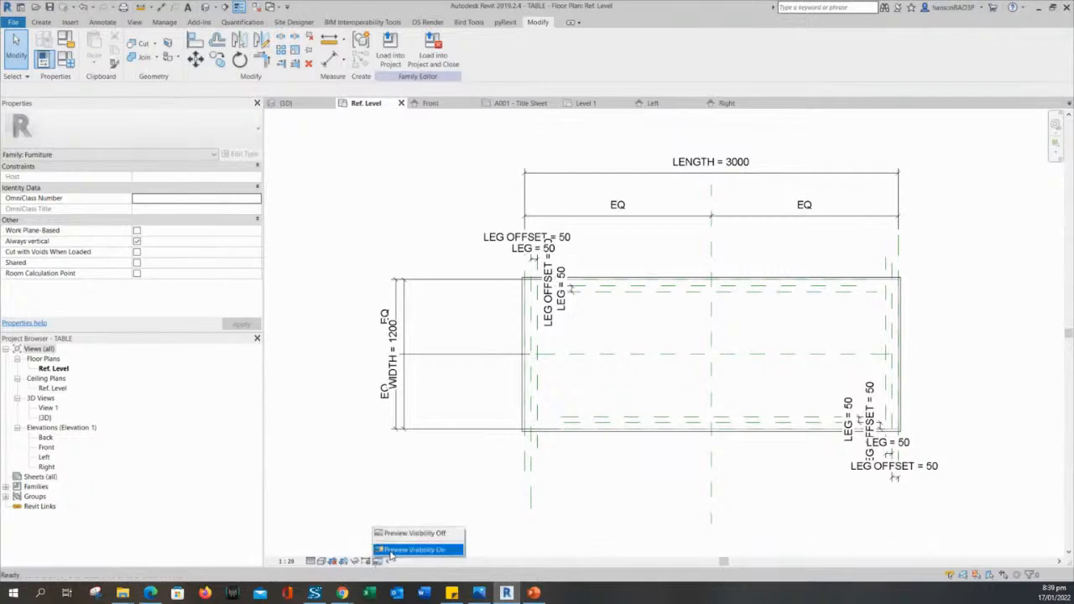
pyautogui.click(415, 550)
pyautogui.moveTo(423, 515); pyautogui.dragTo(416, 498, button='middle')
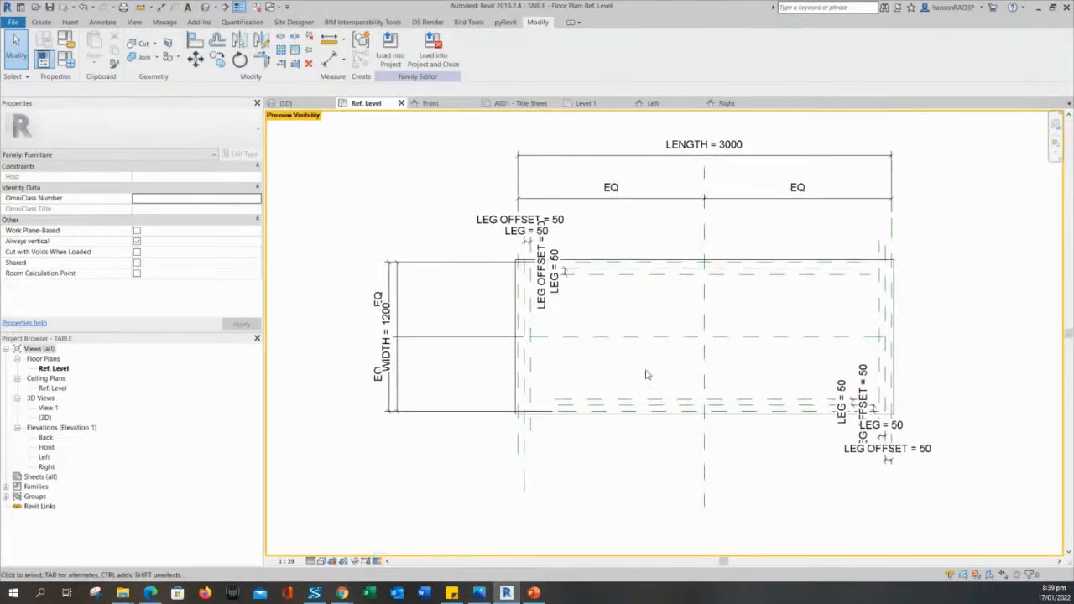
pyautogui.scroll(3, 508, 444)
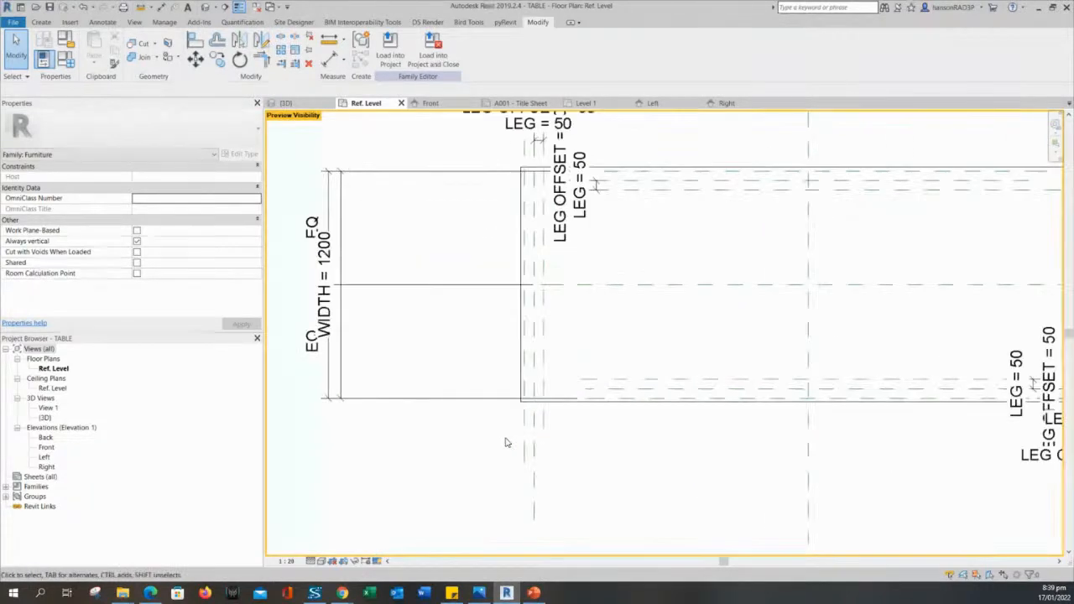
pyautogui.scroll(-2, 458, 510)
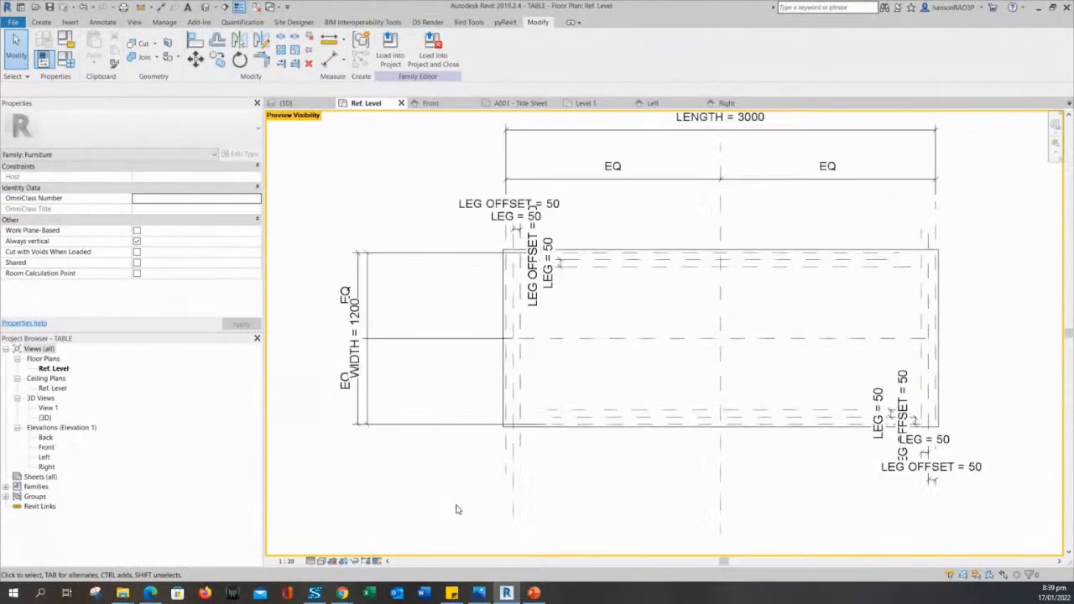
pyautogui.press('Tab')
pyautogui.click(504, 388)
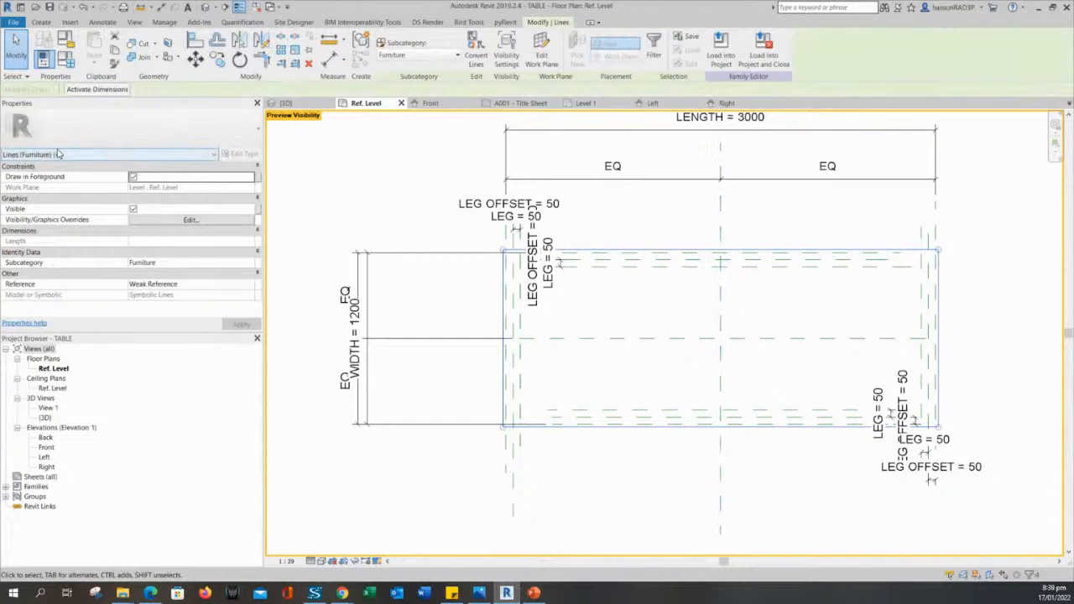
pyautogui.click(494, 297)
pyautogui.click(504, 297)
pyautogui.press('Escape')
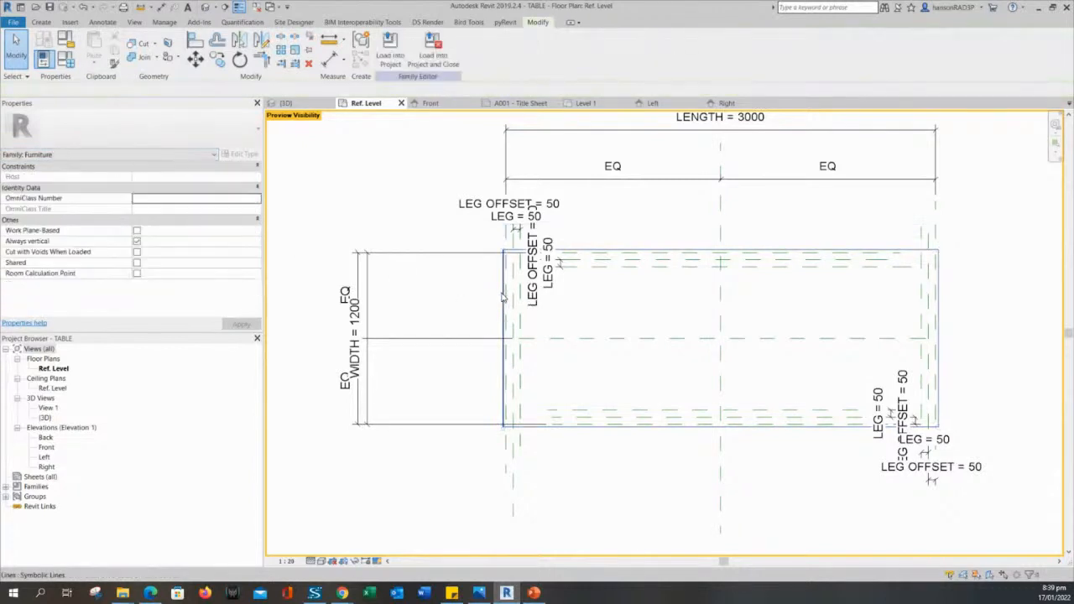
pyautogui.press('Tab')
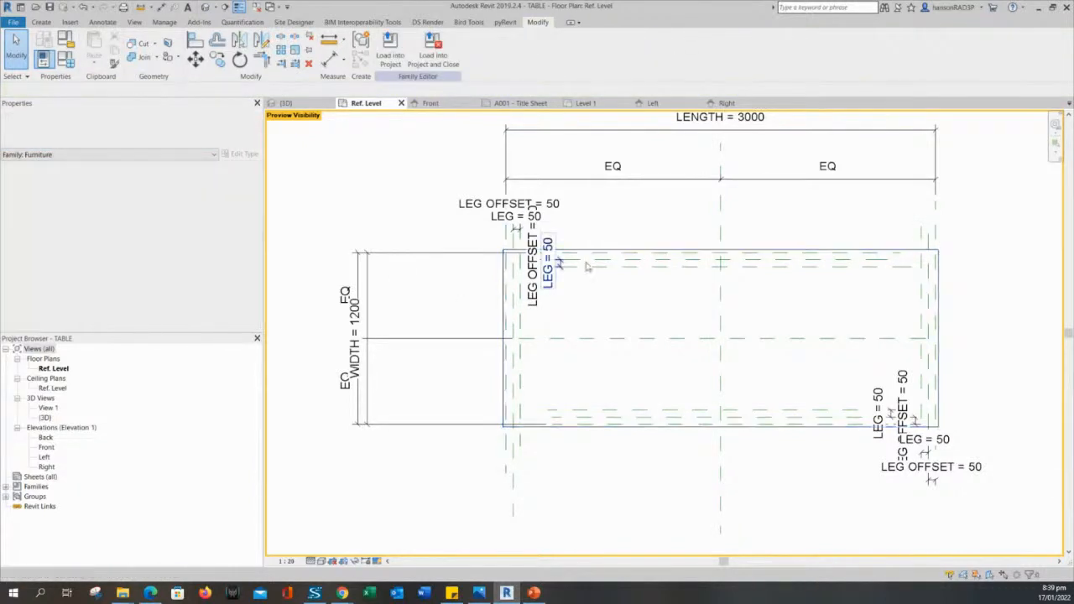
pyautogui.press('Tab')
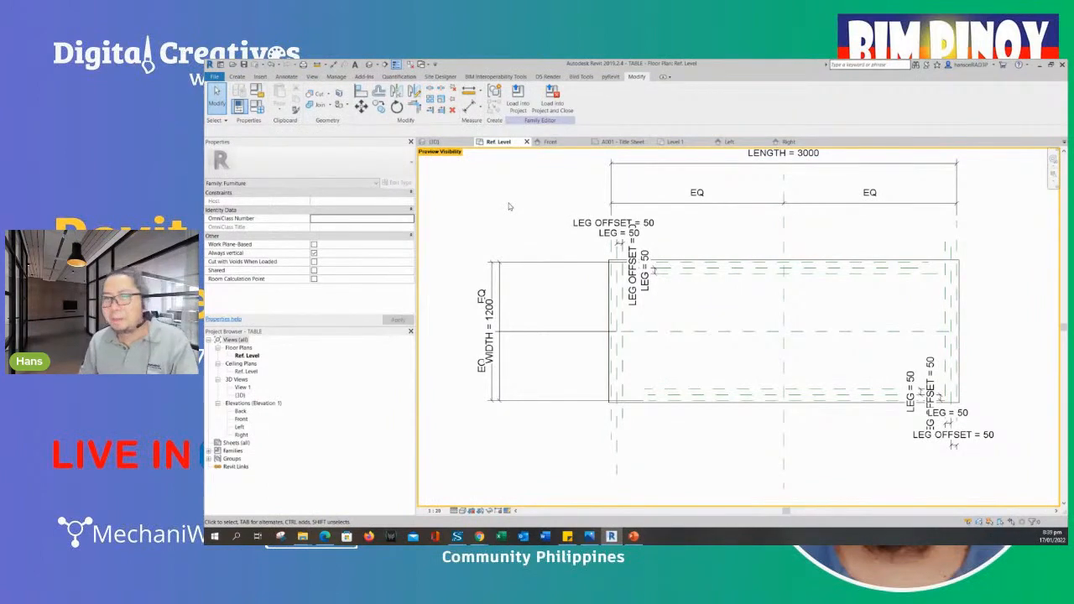
# Check the tabletop rectangle and left reference plane, then set Preview Visibility Off.
pyautogui.moveTo(509, 206); pyautogui.dragTo(502, 232, button='middle')
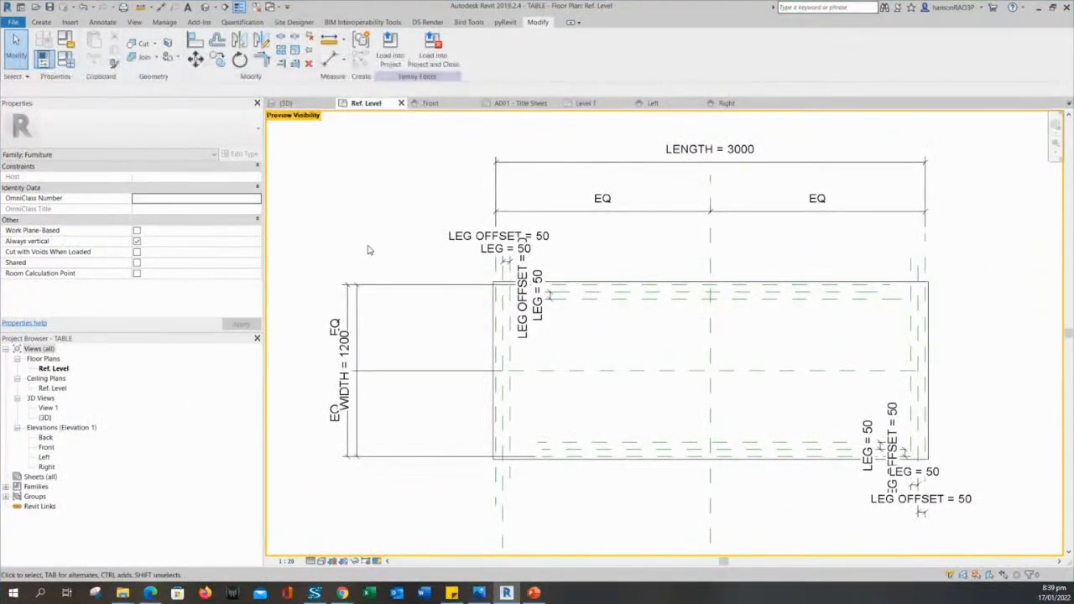
pyautogui.click(494, 331)
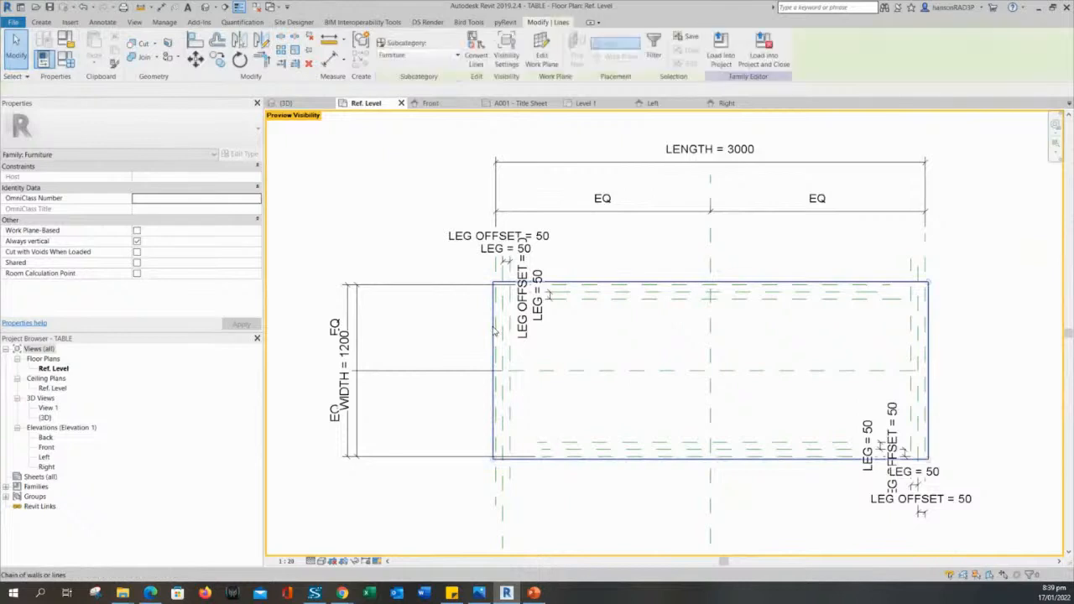
pyautogui.press('Escape')
pyautogui.click(494, 331)
pyautogui.press('Escape')
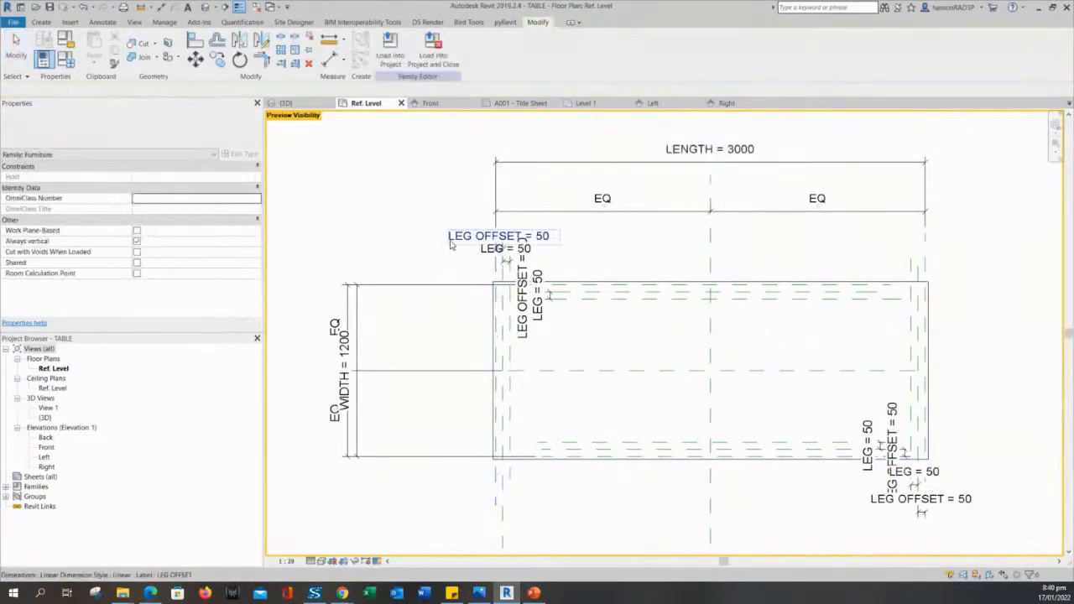
pyautogui.moveTo(407, 239); pyautogui.dragTo(449, 216, button='middle')
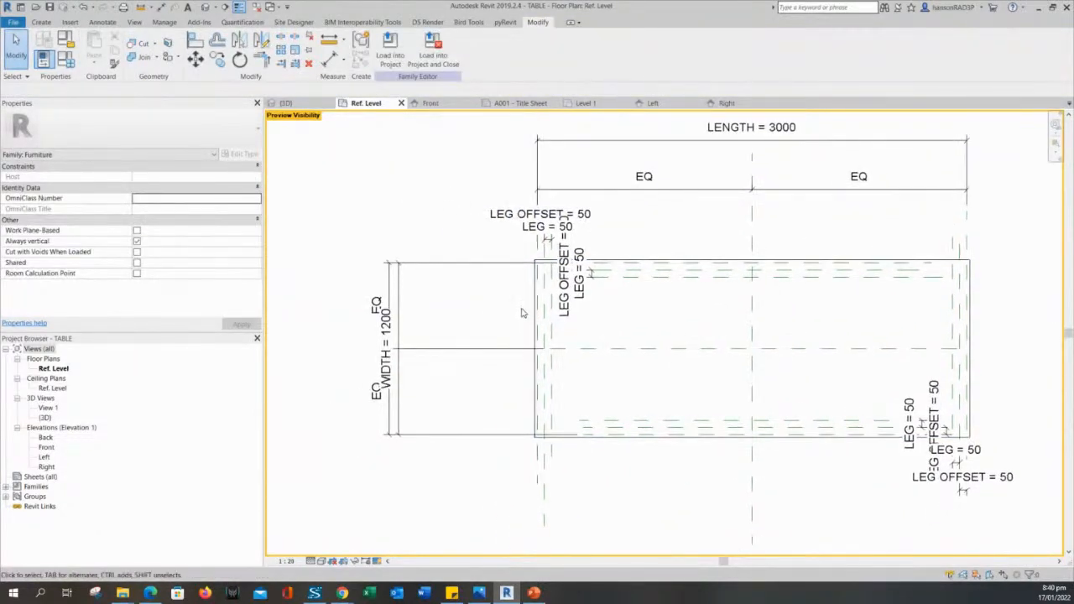
pyautogui.scroll(2, 539, 273)
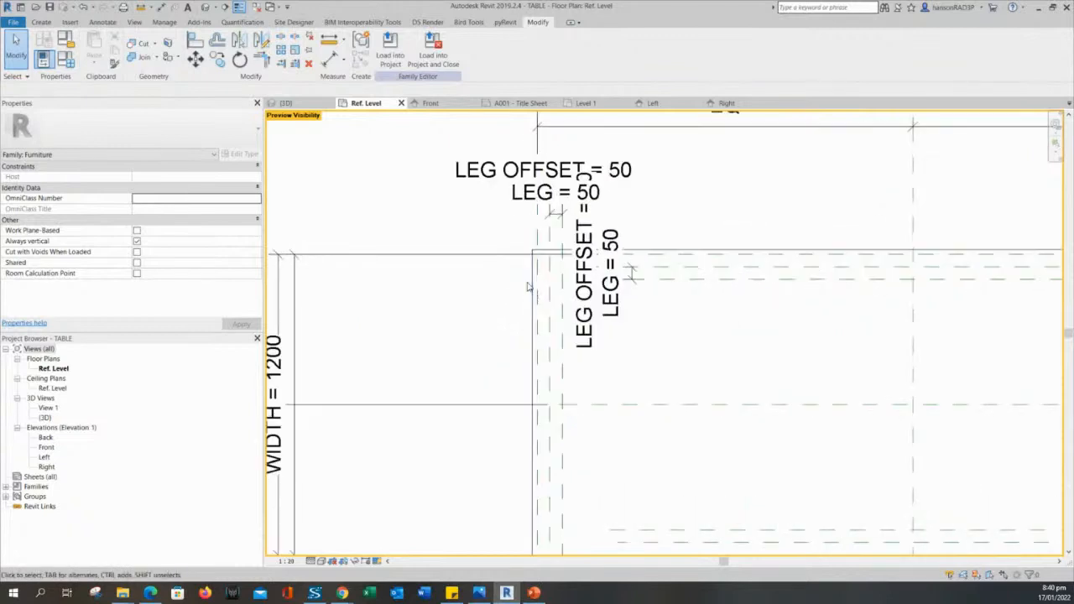
pyautogui.scroll(-2, 502, 302)
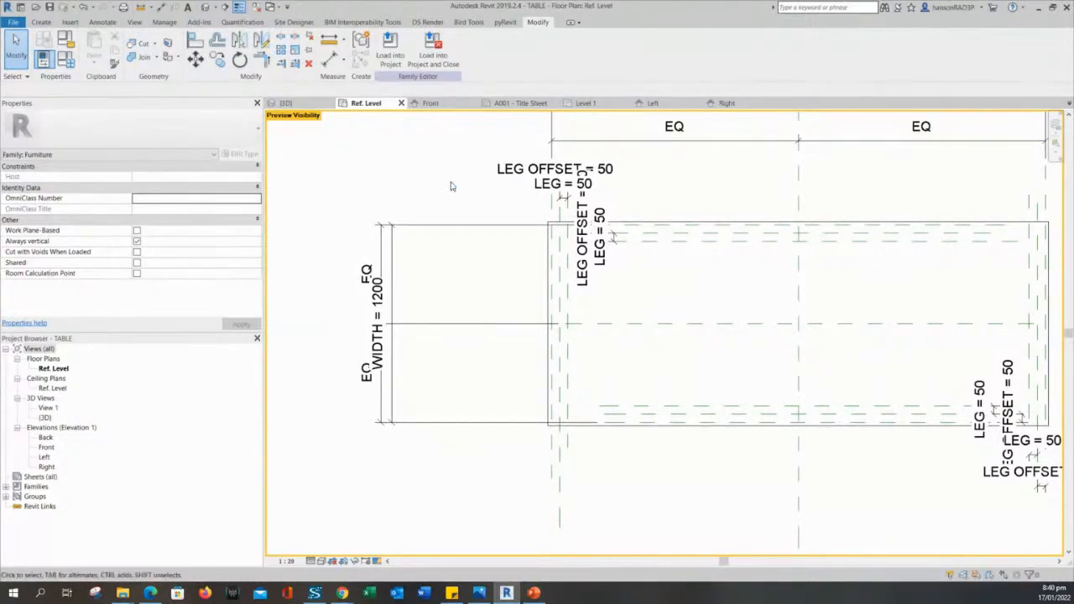
pyautogui.moveTo(451, 187); pyautogui.dragTo(445, 216, button='middle')
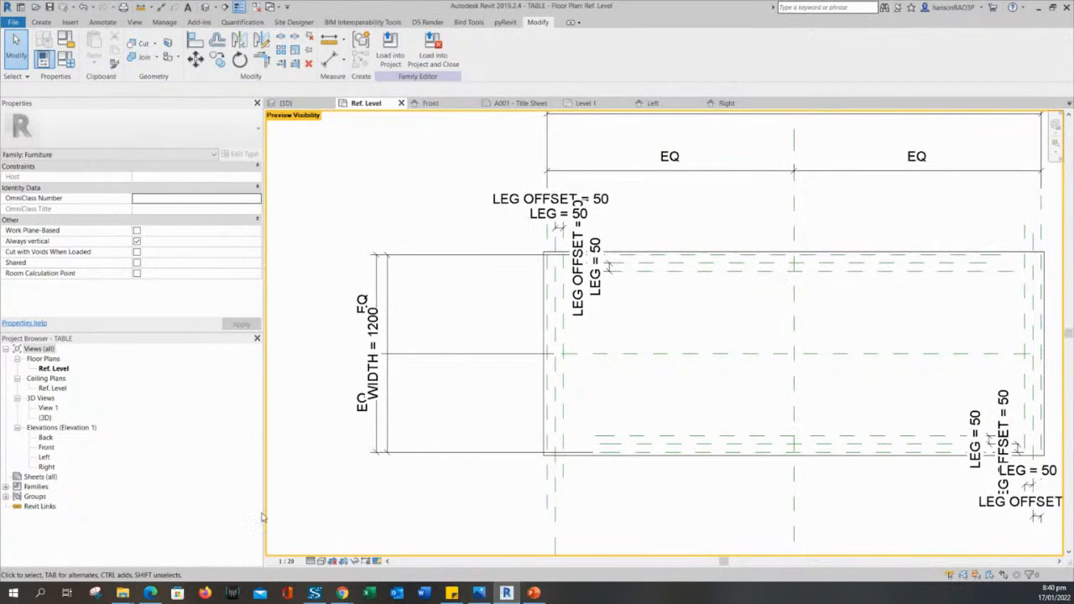
pyautogui.click(377, 562)
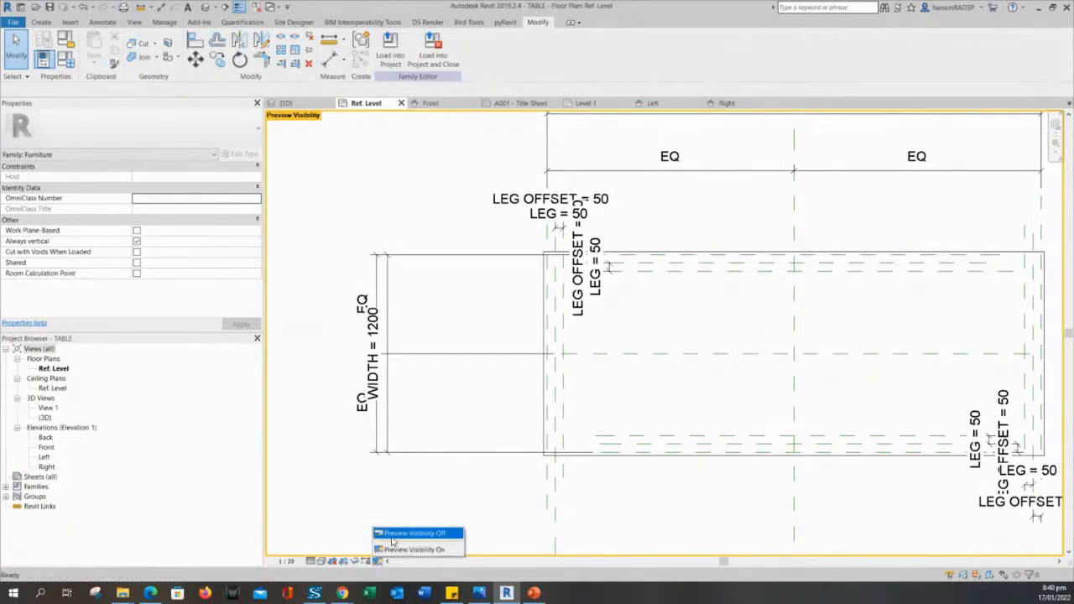
pyautogui.click(392, 533)
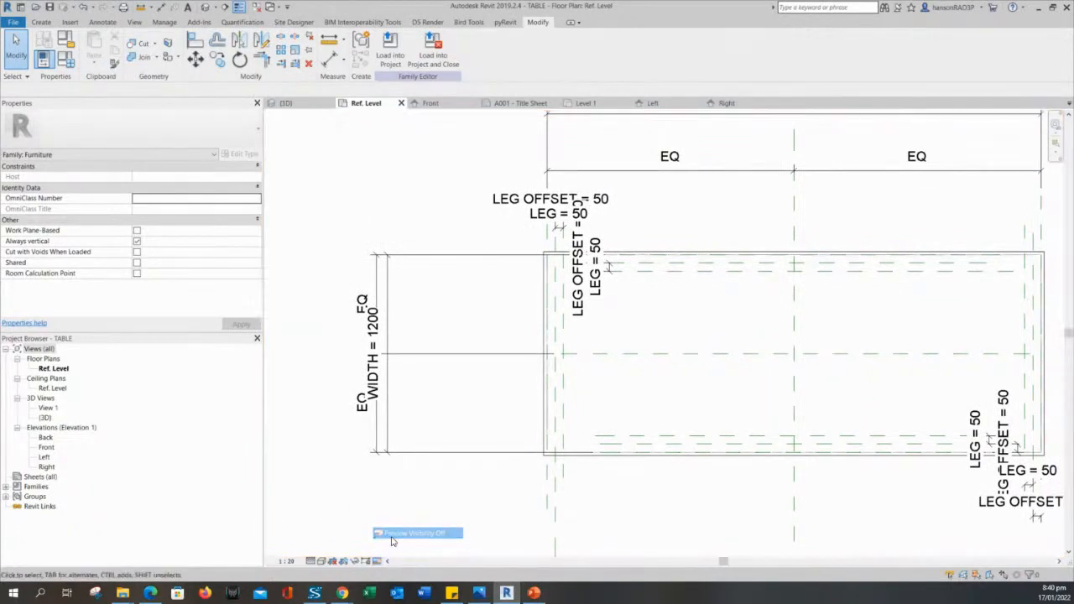
# Reload the TABLE family into the project, overwriting the existing version and its parameter values.
pyautogui.click(391, 68)
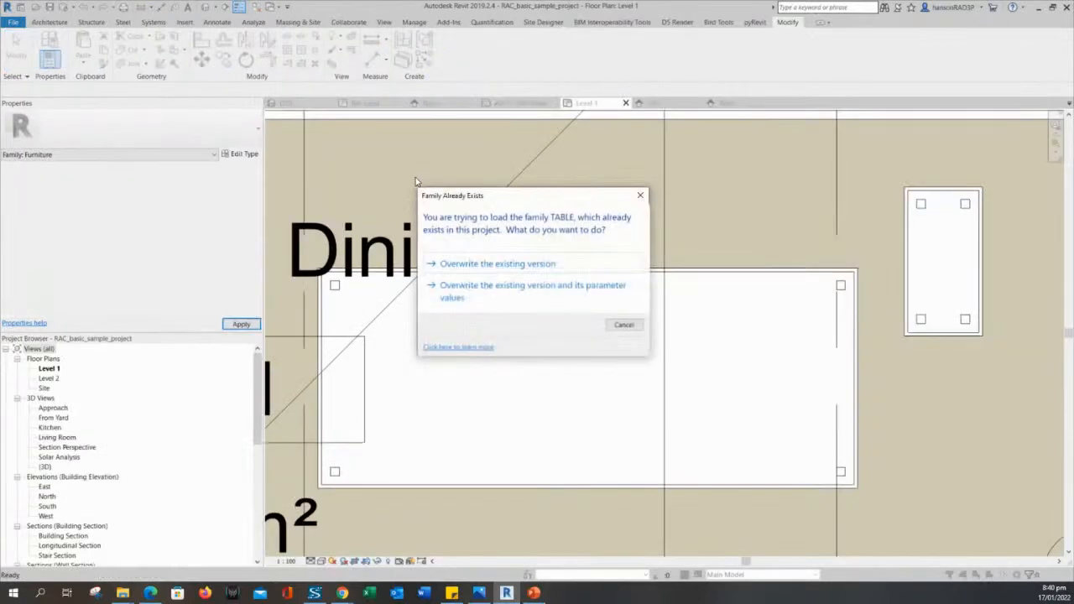
pyautogui.click(459, 292)
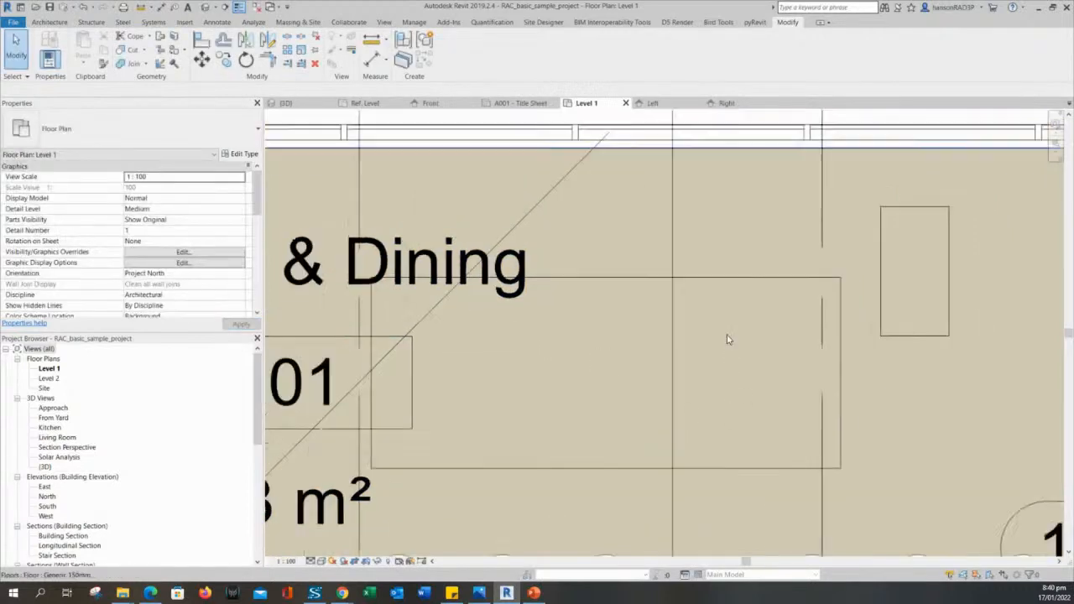
pyautogui.scroll(-1, 729, 339)
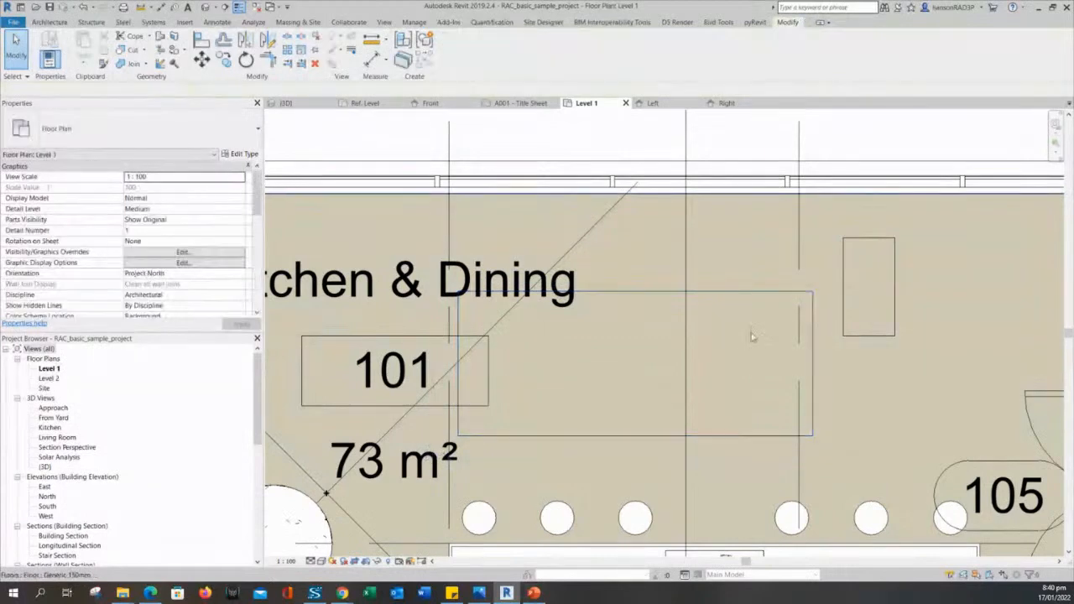
# Select and deselect the reloaded dining table in the Level 1 plan to check it.
pyautogui.click(756, 294)
pyautogui.press('Escape')
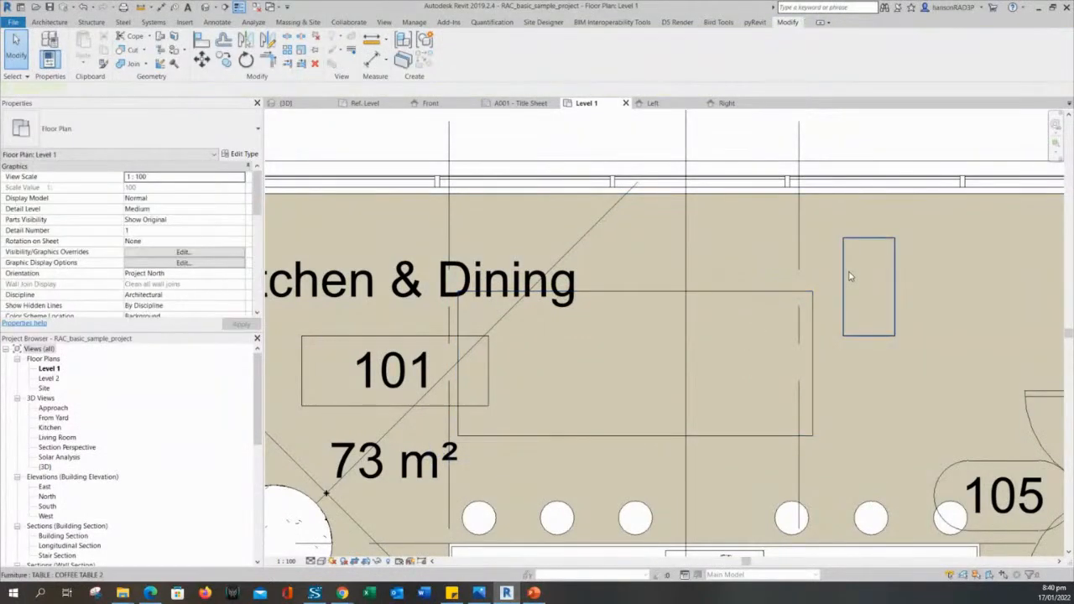
pyautogui.click(757, 294)
pyautogui.moveTo(732, 348); pyautogui.dragTo(745, 321, button='middle')
pyautogui.press('Escape')
pyautogui.scroll(1, 738, 317)
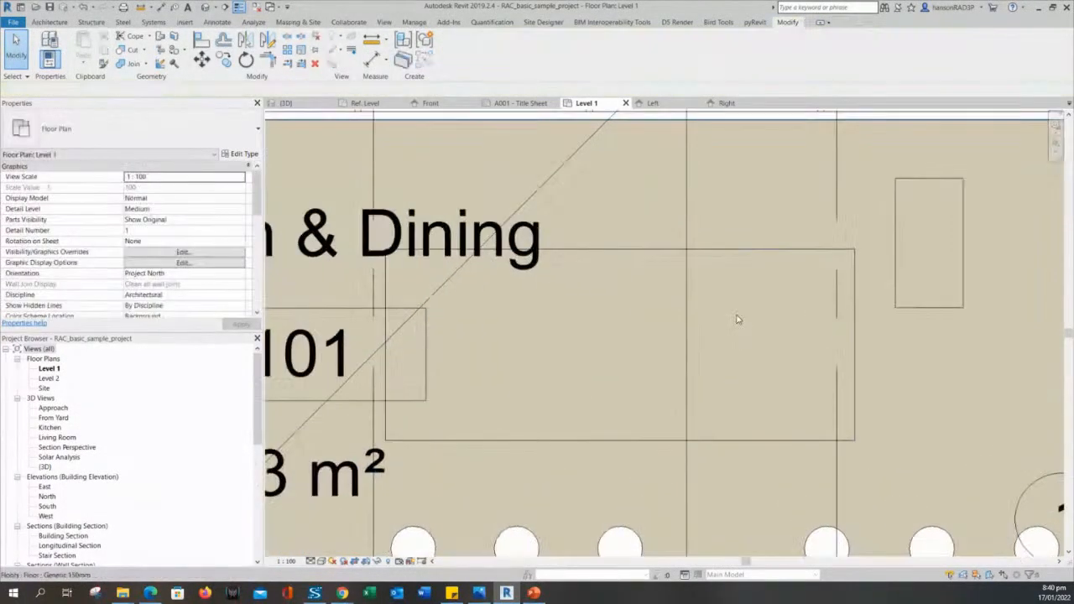
pyautogui.click(738, 250)
pyautogui.press('Escape')
pyautogui.click(529, 437)
pyautogui.scroll(-1, 546, 411)
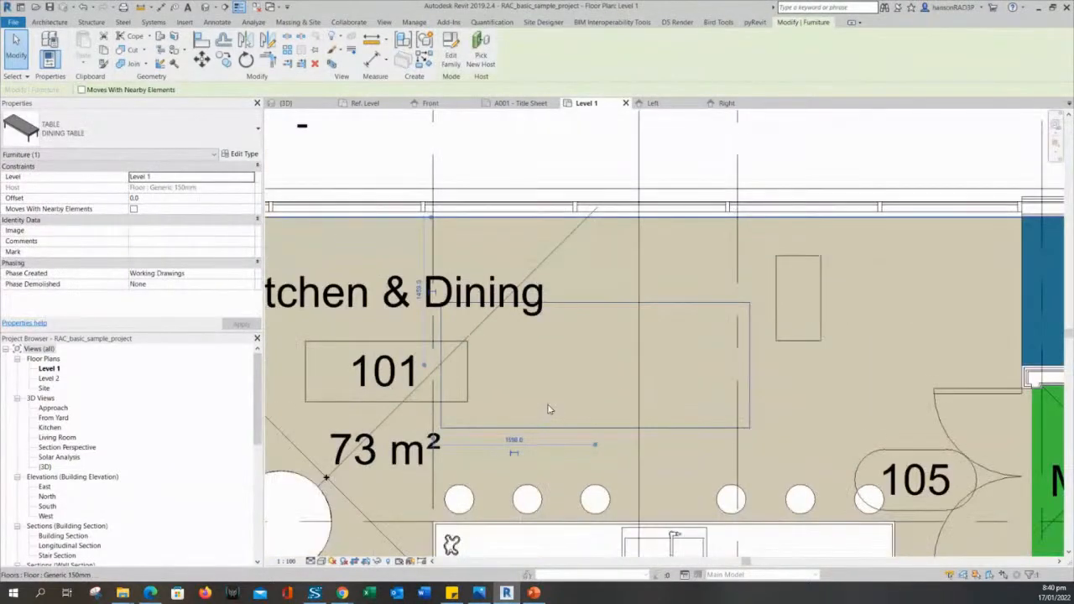
pyautogui.press('Escape')
pyautogui.scroll(-2, 572, 397)
pyautogui.moveTo(344, 474); pyautogui.dragTo(443, 394, button='middle')
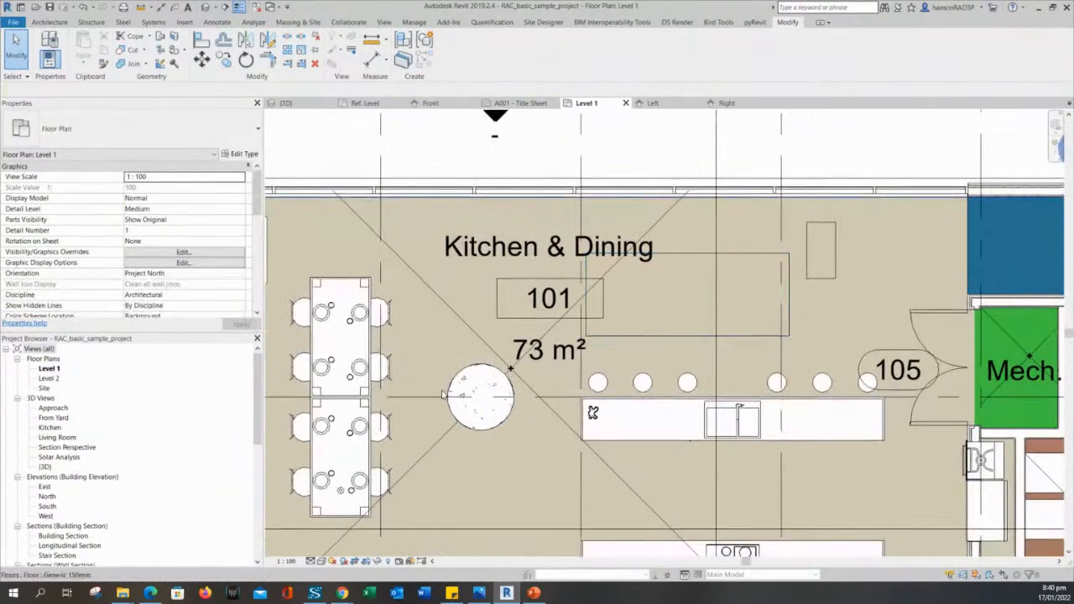
# Inspect the round table, the rectangular dining table and the table near room 101.
pyautogui.click(464, 384)
pyautogui.press('Escape')
pyautogui.click(348, 430)
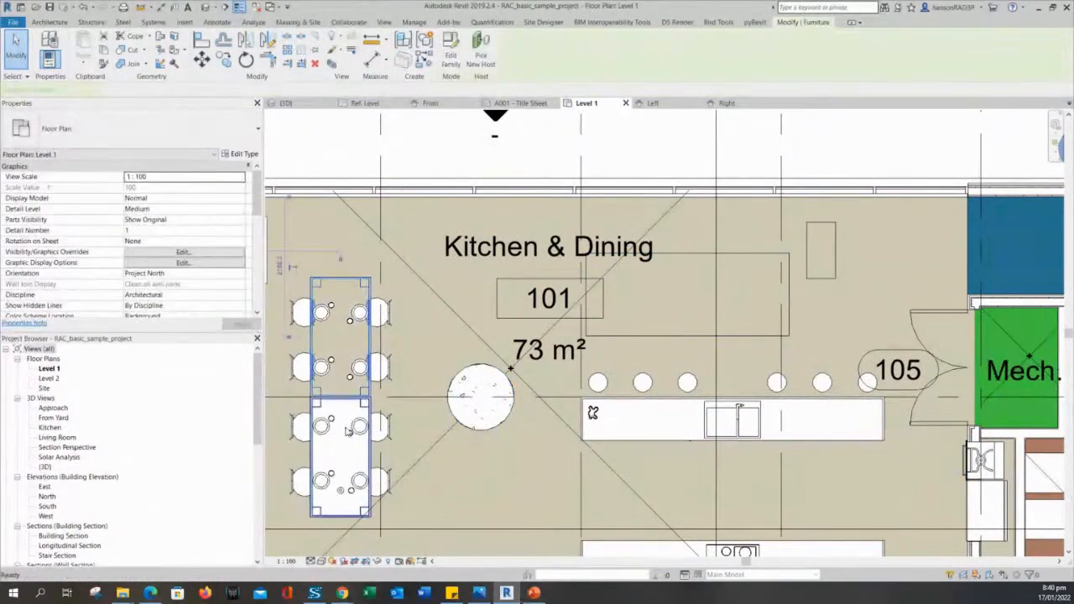
pyautogui.press('Escape')
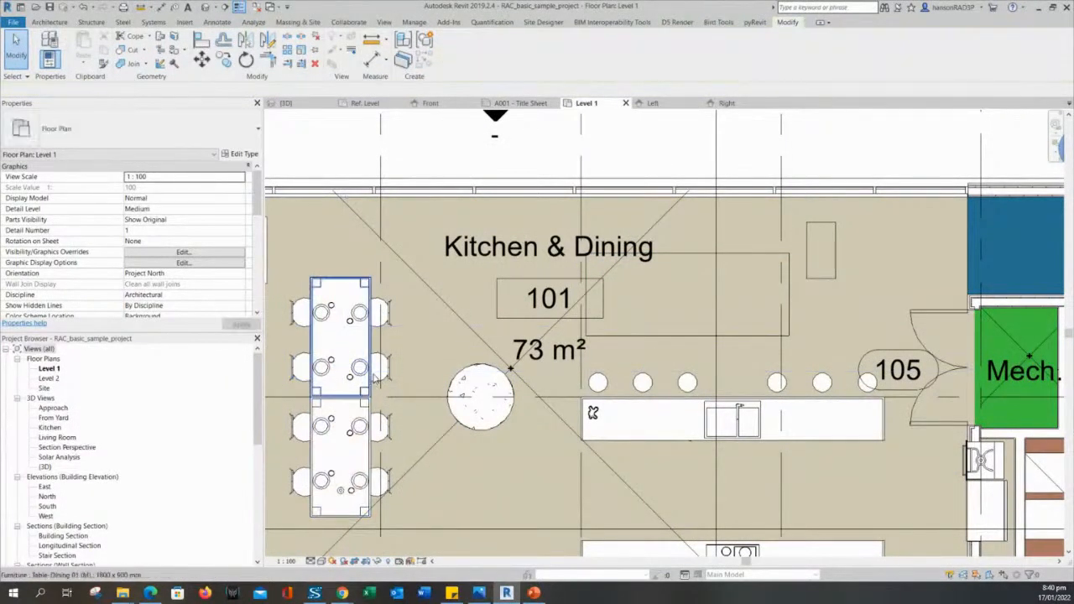
pyautogui.scroll(1, 834, 306)
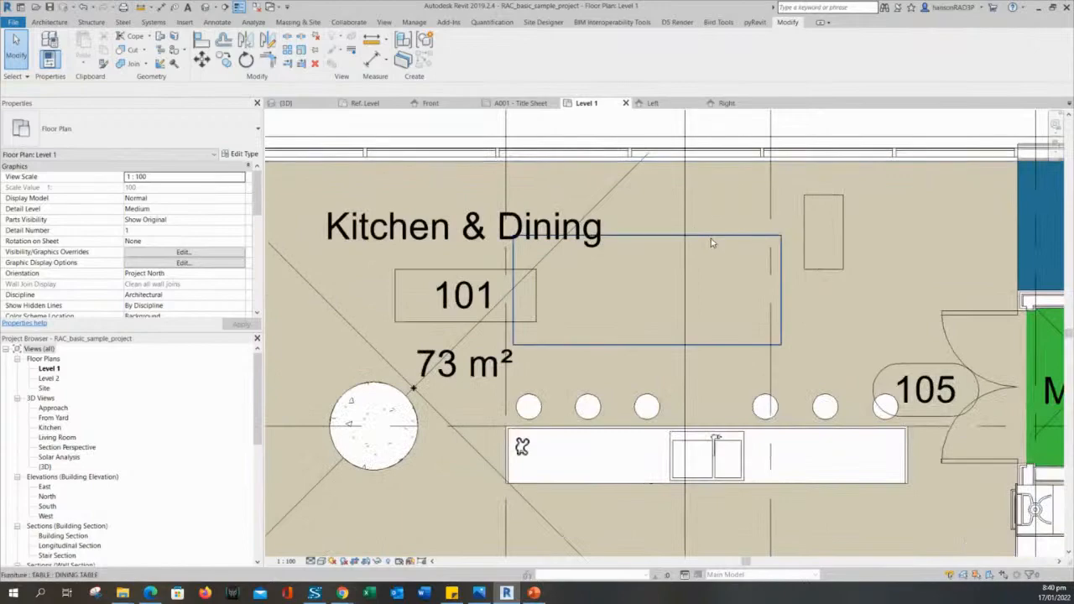
pyautogui.click(711, 238)
pyautogui.scroll(-3, 720, 231)
pyautogui.scroll(-4, 785, 325)
pyautogui.moveTo(785, 325); pyautogui.dragTo(659, 386, button='middle')
pyautogui.scroll(1, 653, 322)
pyautogui.scroll(3, 659, 386)
pyautogui.press('Escape')
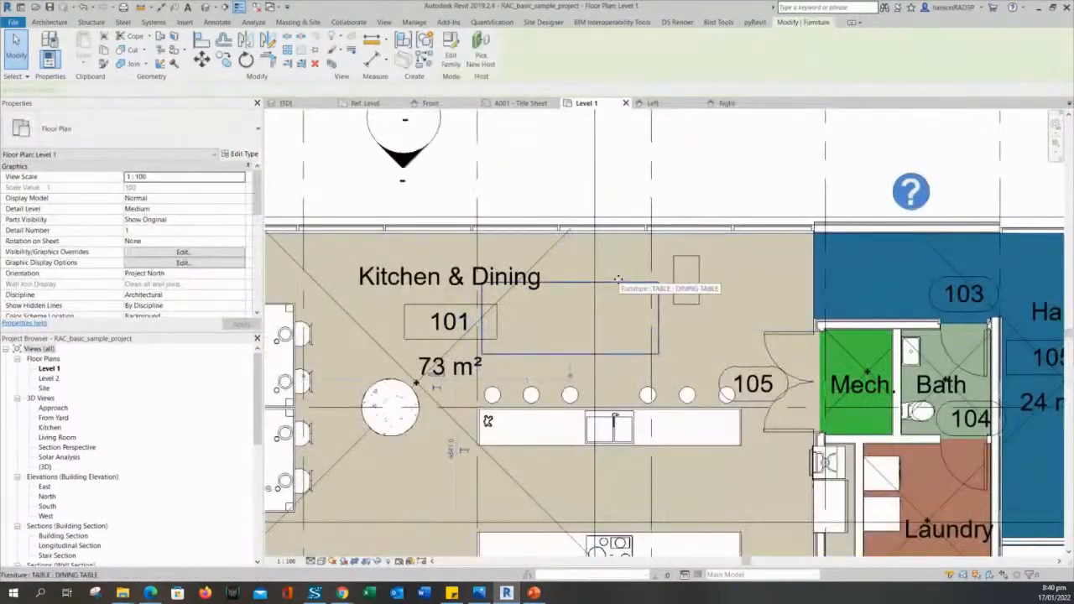
# Nudge the dining table right and down, then select the coffee and dining tables together.
pyautogui.moveTo(618, 285); pyautogui.dragTo(656, 307)
pyautogui.scroll(2, 634, 310)
pyautogui.press('Escape')
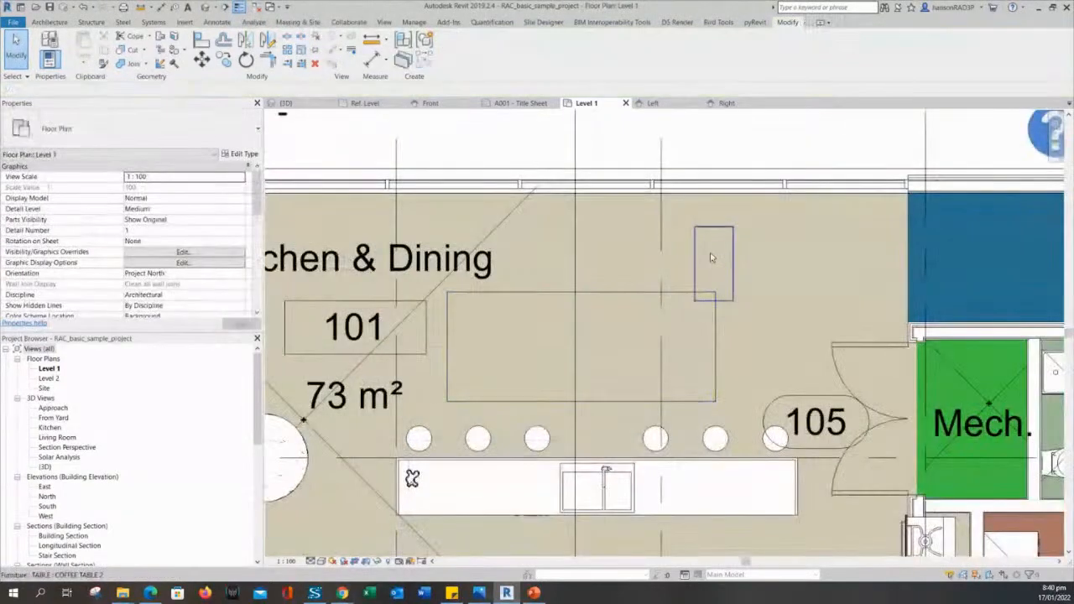
pyautogui.click(699, 246)
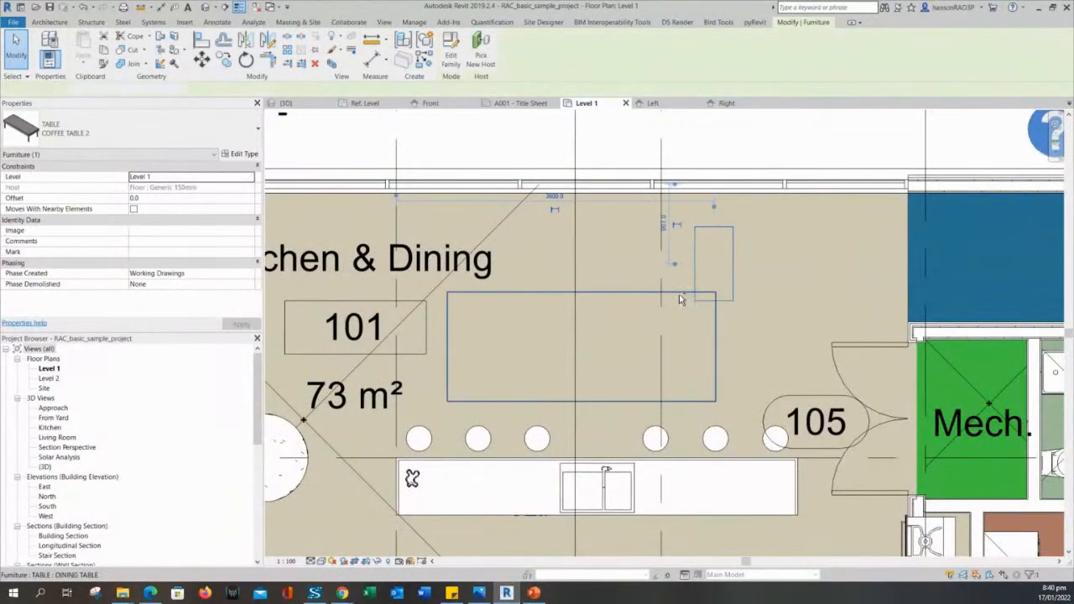
pyautogui.keyDown('ctrl'); pyautogui.click(680, 297); pyautogui.keyUp('ctrl')
# Isolate the two selected tables in a 3D Selection Box and orbit around them.
pyautogui.click(332, 65)
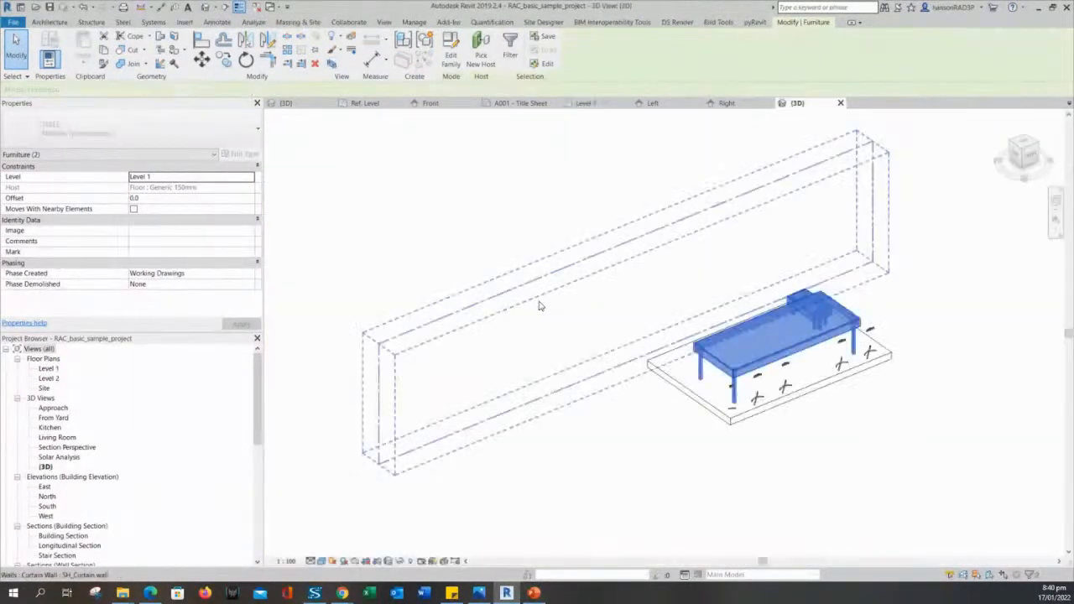
pyautogui.click(834, 425)
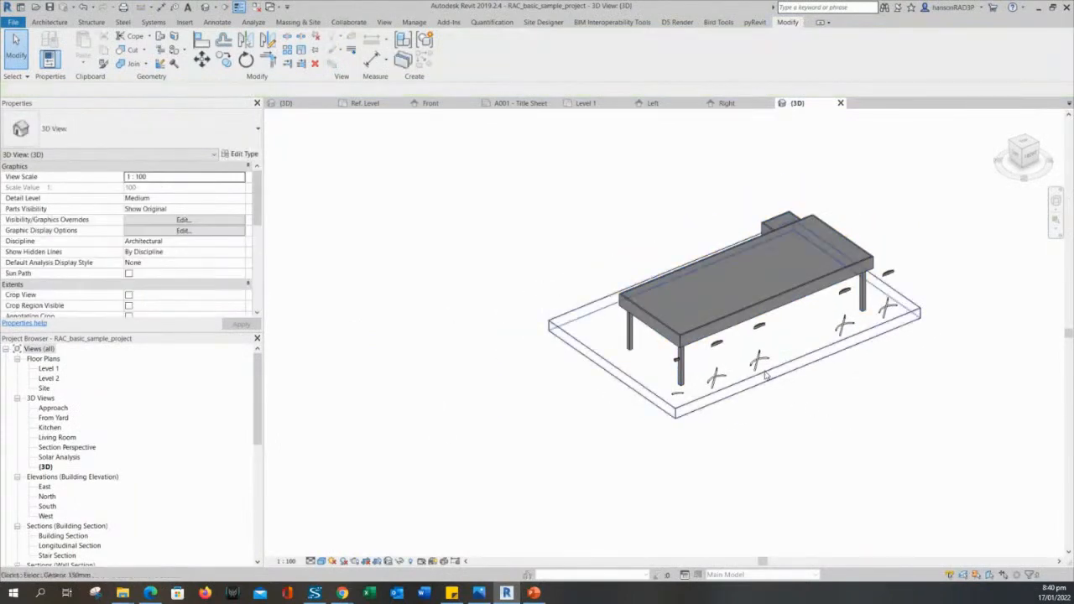
pyautogui.scroll(-2, 679, 379)
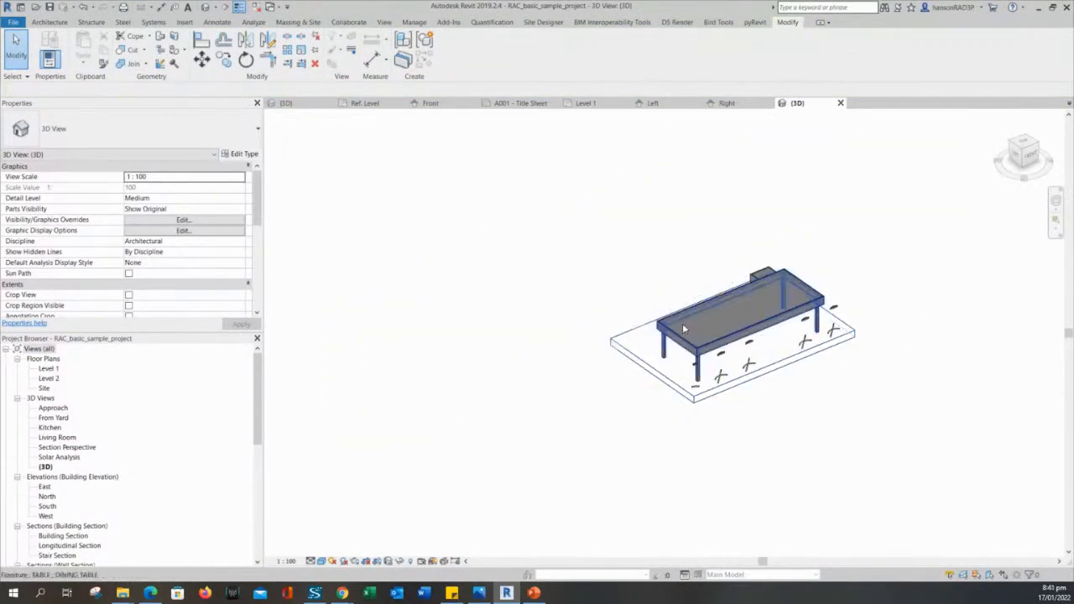
pyautogui.scroll(2, 714, 336)
pyautogui.keyDown('shift'); pyautogui.moveTo(626, 411); pyautogui.dragTo(829, 374, button='middle'); pyautogui.keyUp('shift')
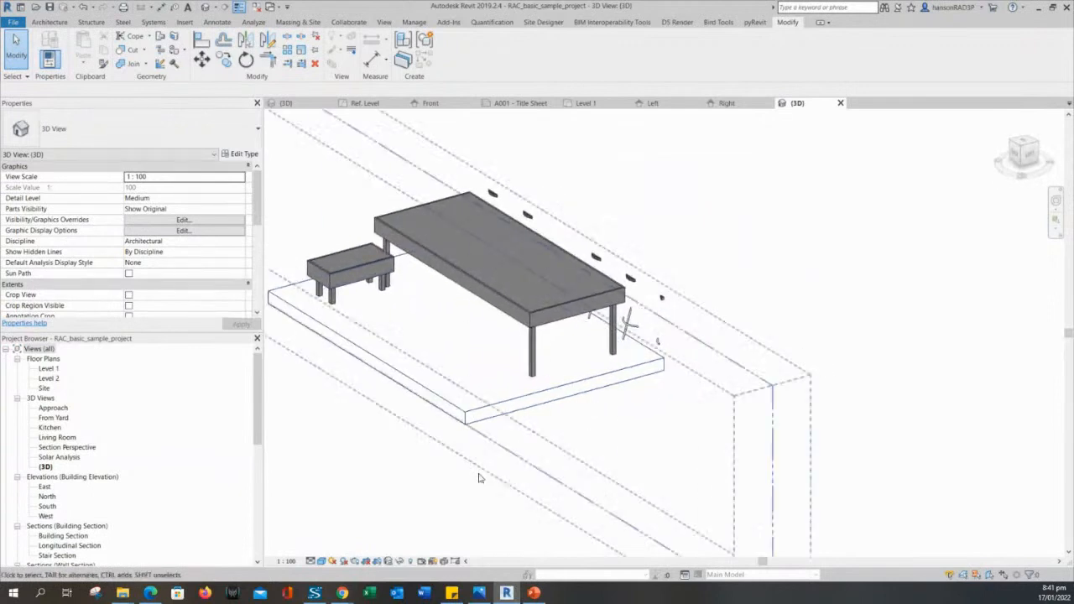
pyautogui.moveTo(479, 478); pyautogui.dragTo(653, 489, button='middle')
pyautogui.scroll(3, 628, 361)
# Close the A001 - Title Sheet view and return to the Level 1 floor plan.
pyautogui.click(661, 257)
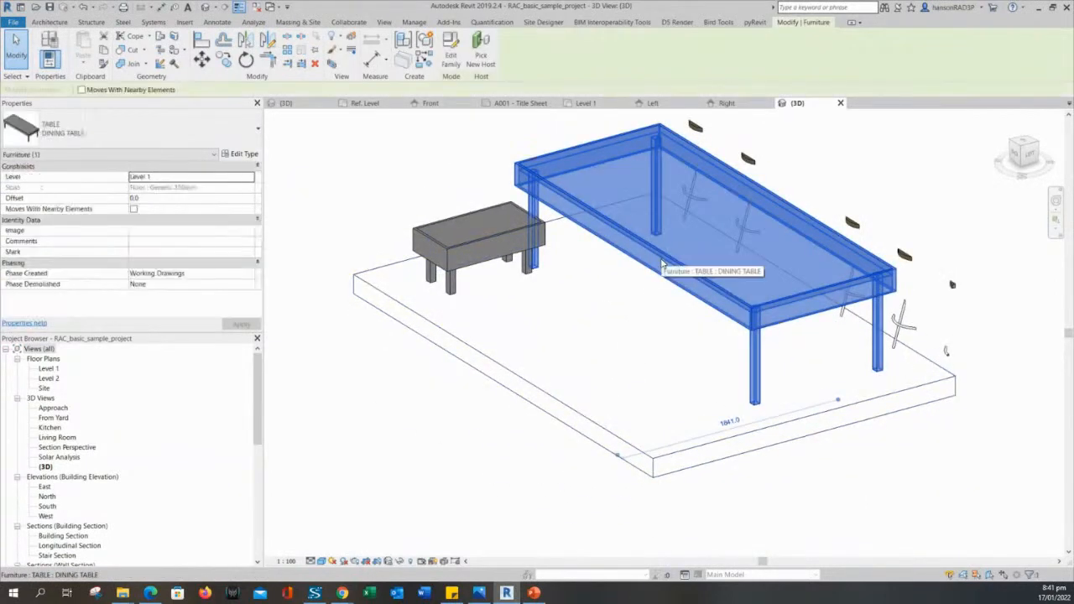
pyautogui.press('Escape')
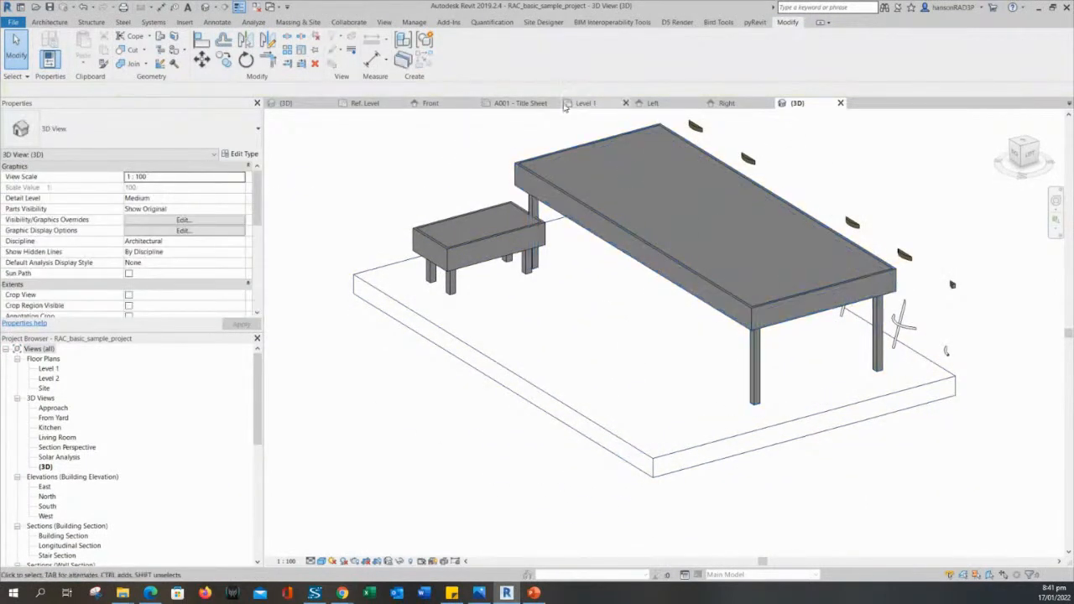
pyautogui.click(554, 103)
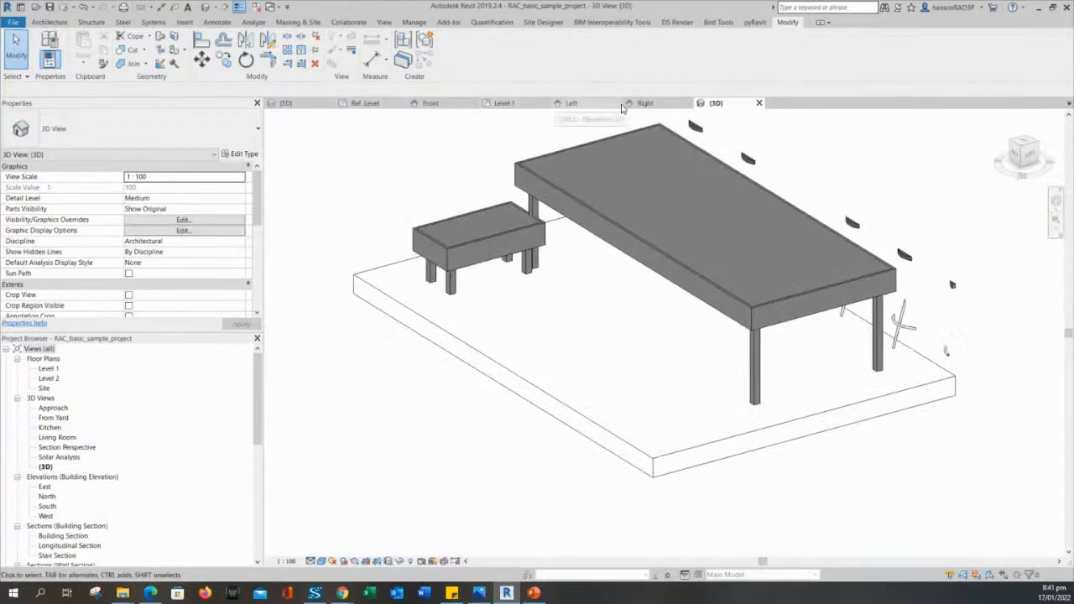
pyautogui.doubleClick(48, 369)
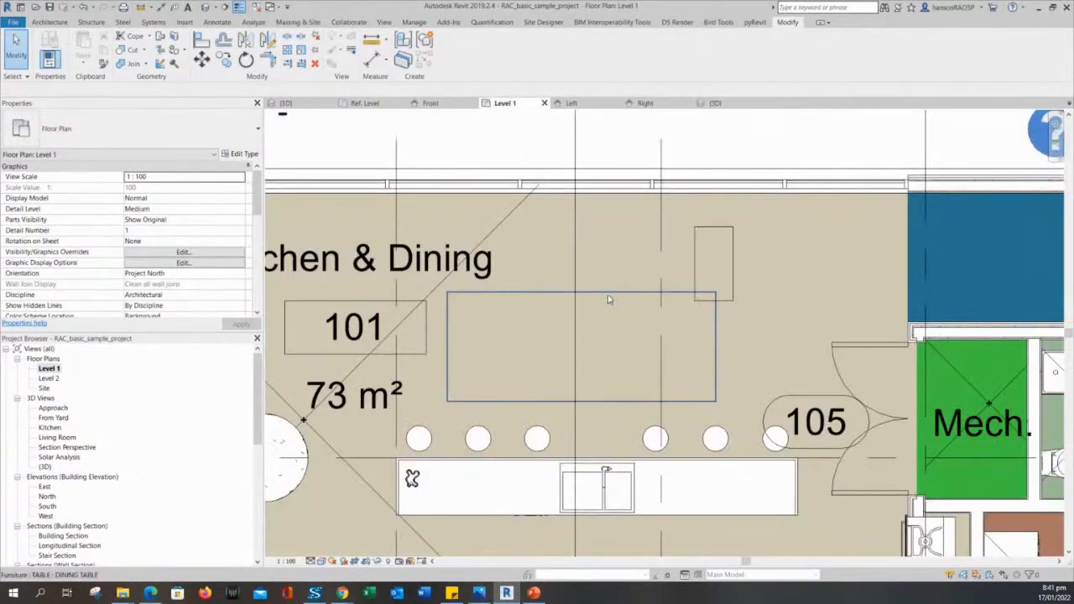
# Select the dining table's plain rectangle outline in the Level 1 plan to check its symbolic display.
pyautogui.click(607, 296)
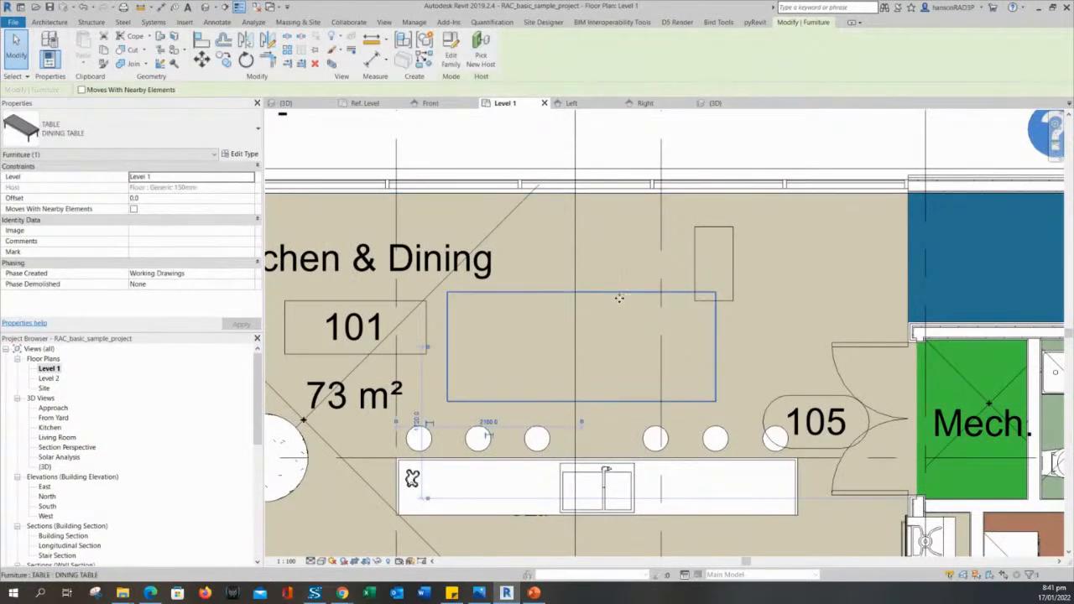
pyautogui.moveTo(625, 340); pyautogui.dragTo(735, 303, button='middle')
pyautogui.click(735, 304)
pyautogui.click(727, 259)
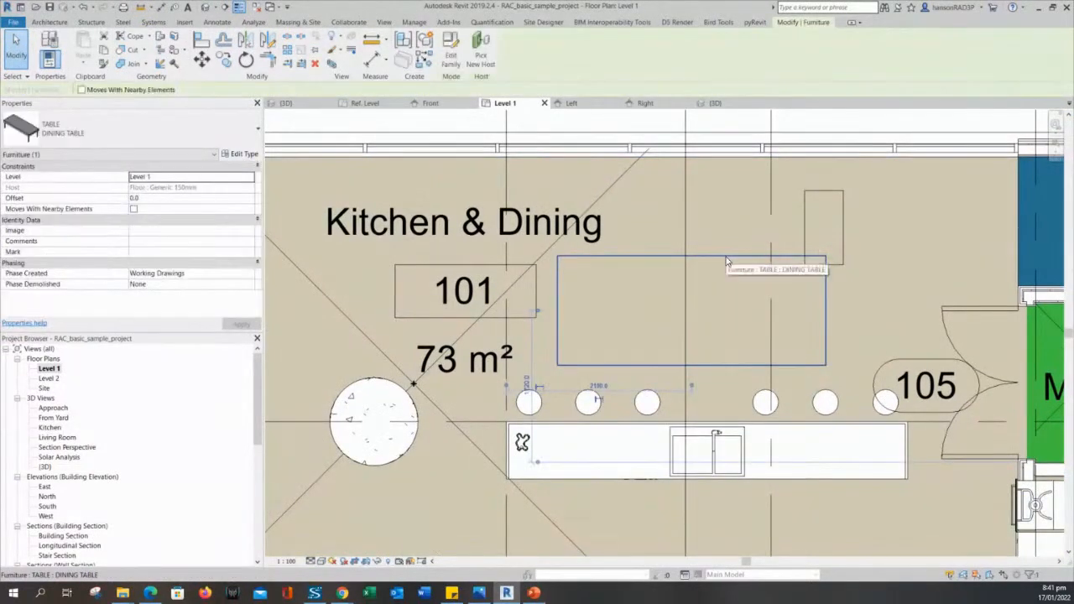
pyautogui.click(732, 264)
pyautogui.click(734, 258)
pyautogui.moveTo(743, 287); pyautogui.dragTo(745, 293, button='middle')
pyautogui.click(739, 272)
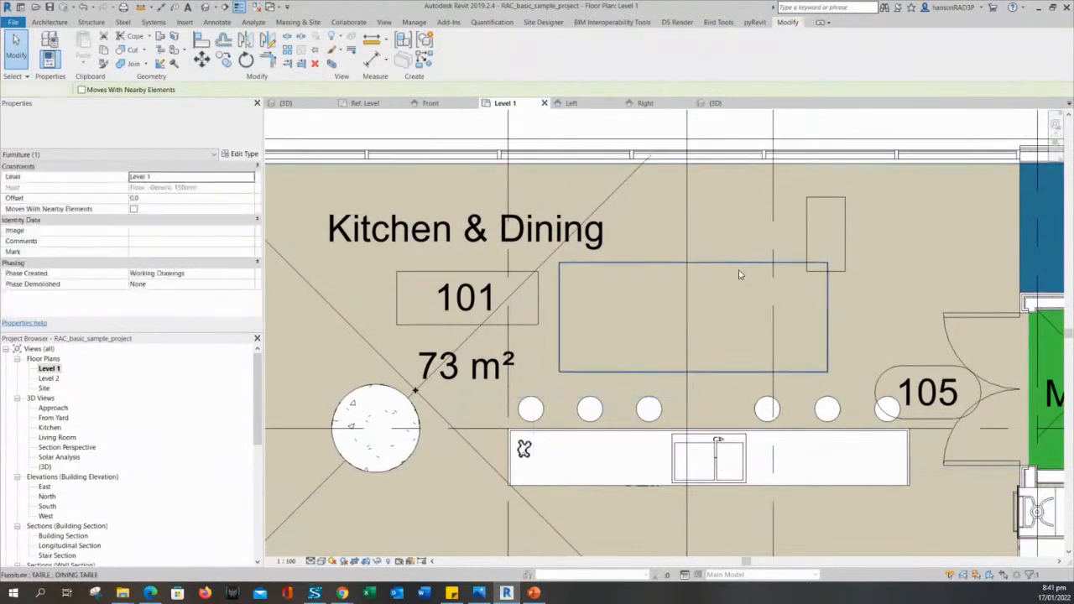
pyautogui.click(740, 267)
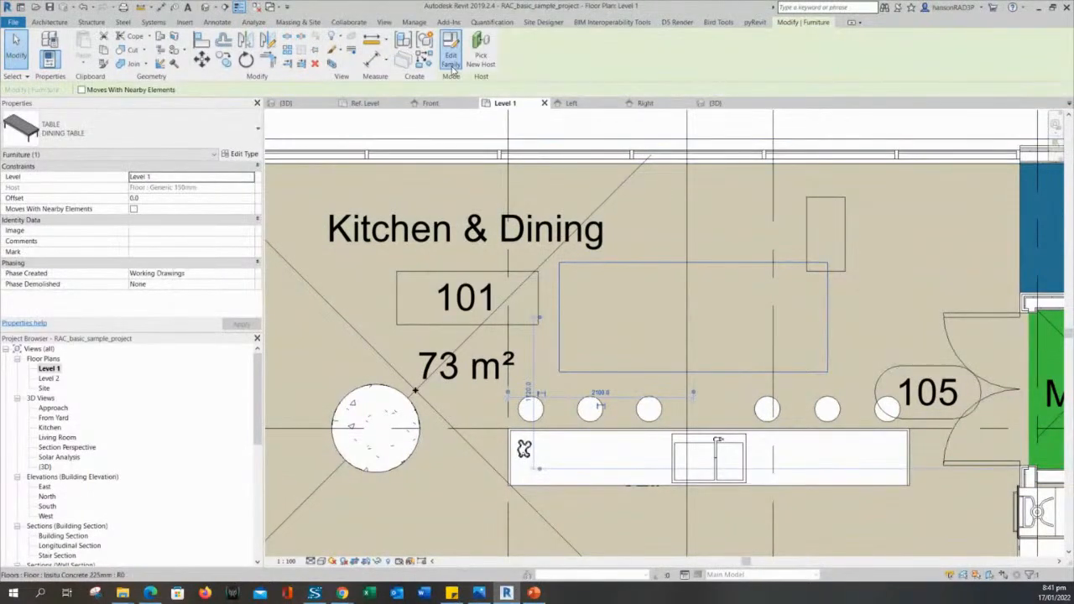
# Reopen the TABLE family for editing and bring up the Annotate tools in its Ref. Level plan.
pyautogui.click(451, 60)
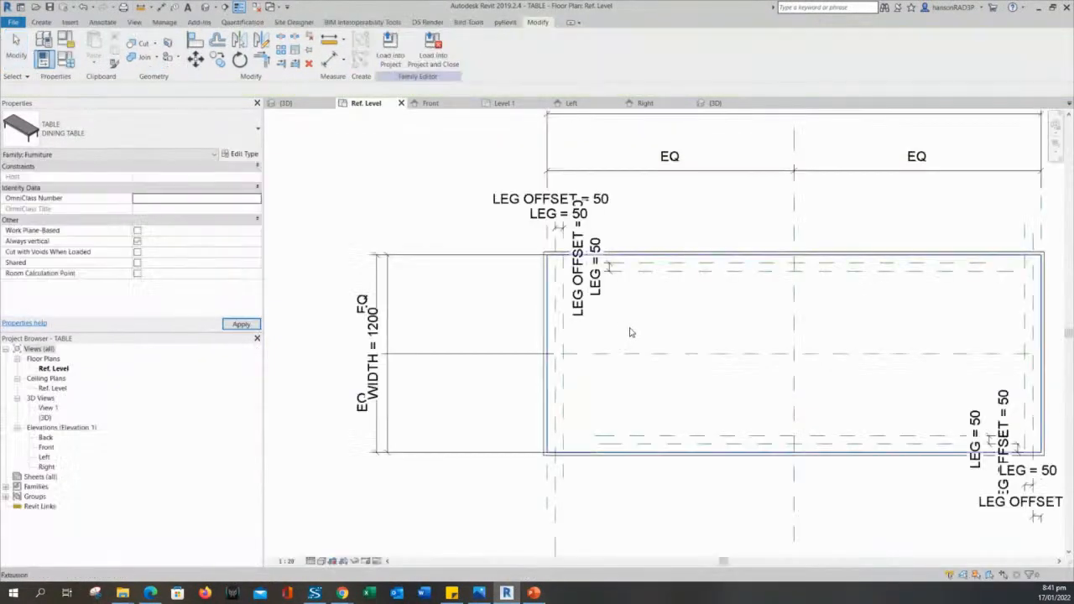
pyautogui.moveTo(645, 323); pyautogui.dragTo(599, 309, button='middle')
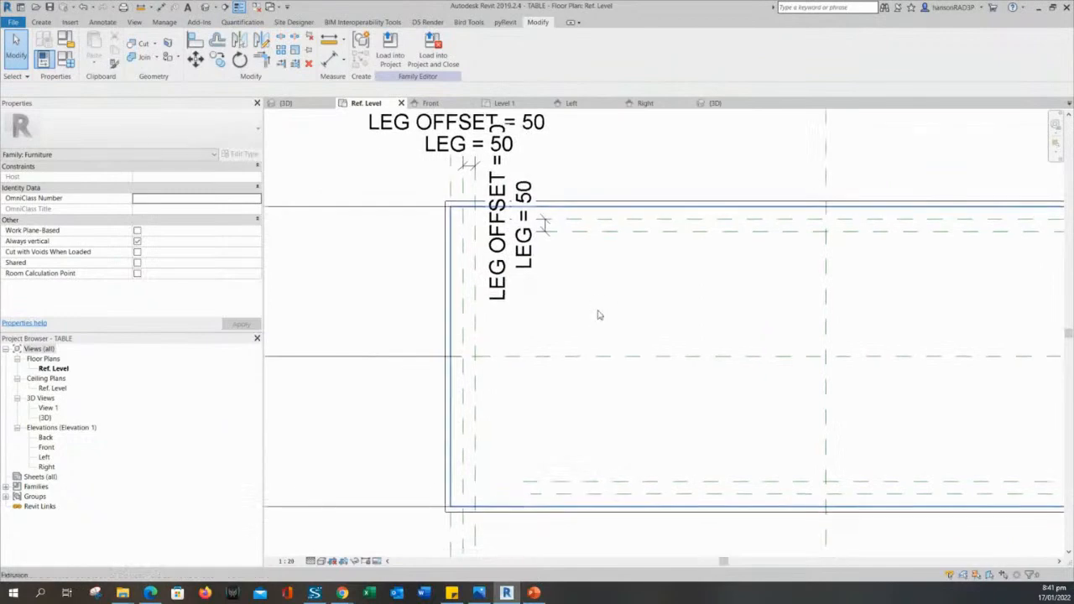
pyautogui.click(447, 252)
pyautogui.click(311, 290)
pyautogui.scroll(-1, 391, 283)
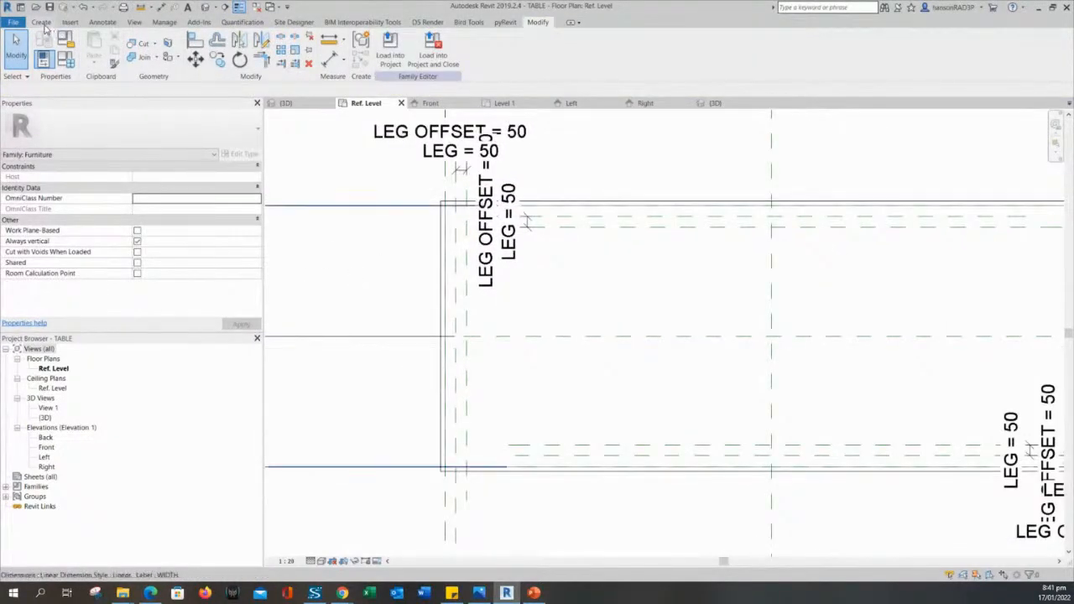
pyautogui.click(102, 22)
pyautogui.moveTo(386, 297); pyautogui.dragTo(386, 306, button='middle')
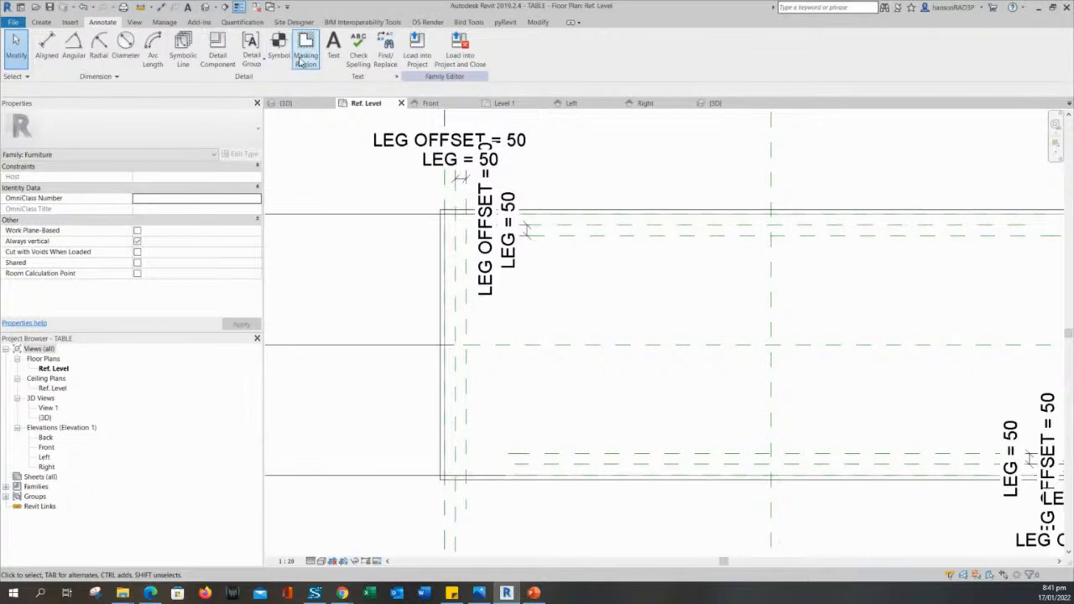
# Sketch a masking region boundary by picking the top, left, bottom and right table edges.
pyautogui.click(305, 55)
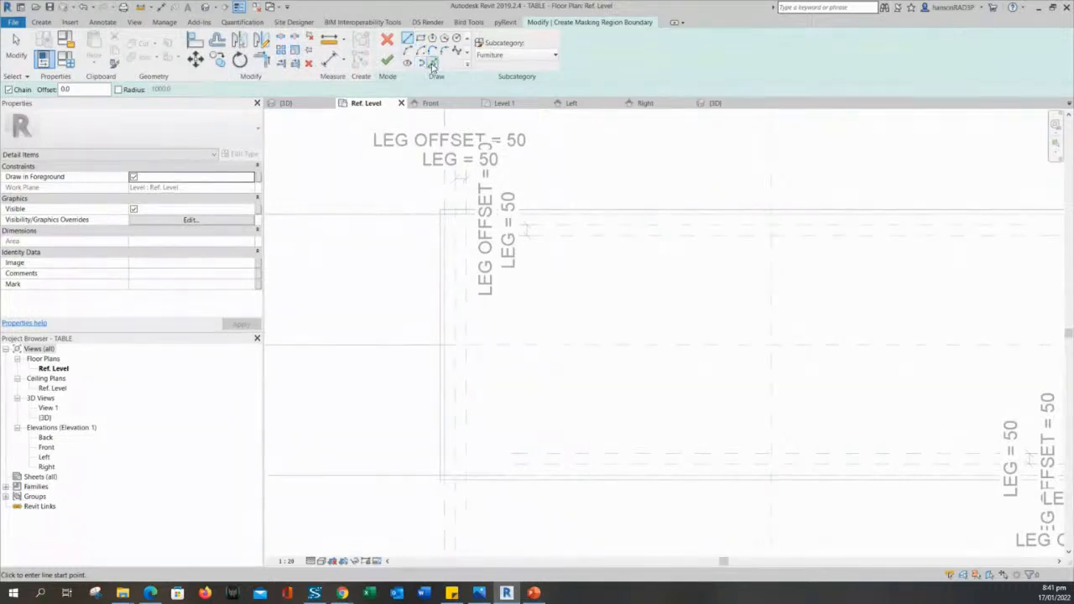
pyautogui.click(432, 63)
pyautogui.click(450, 212)
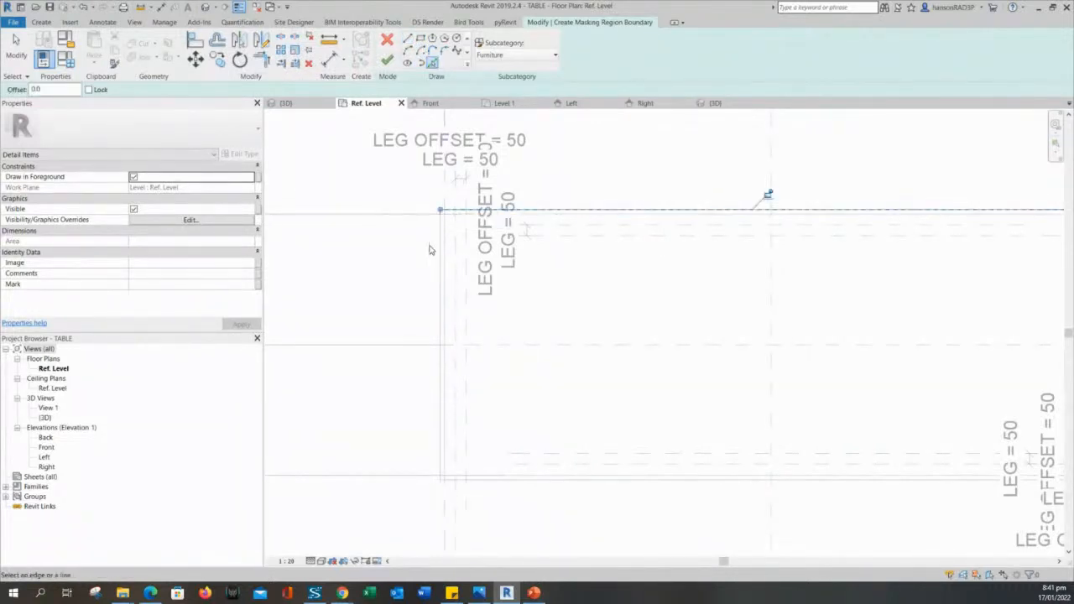
pyautogui.click(439, 250)
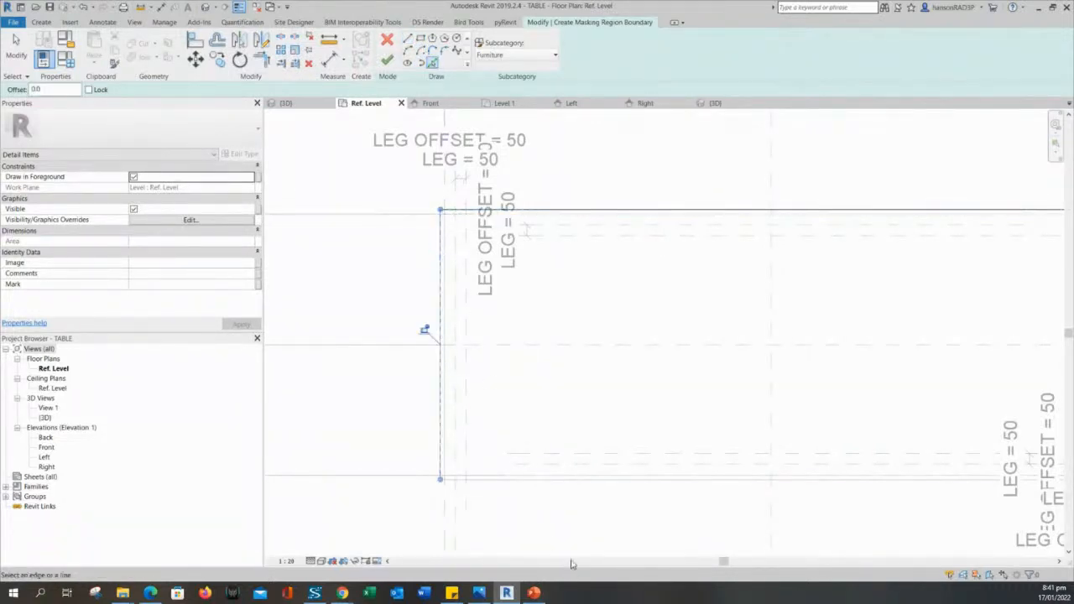
pyautogui.click(565, 487)
pyautogui.scroll(-2, 604, 420)
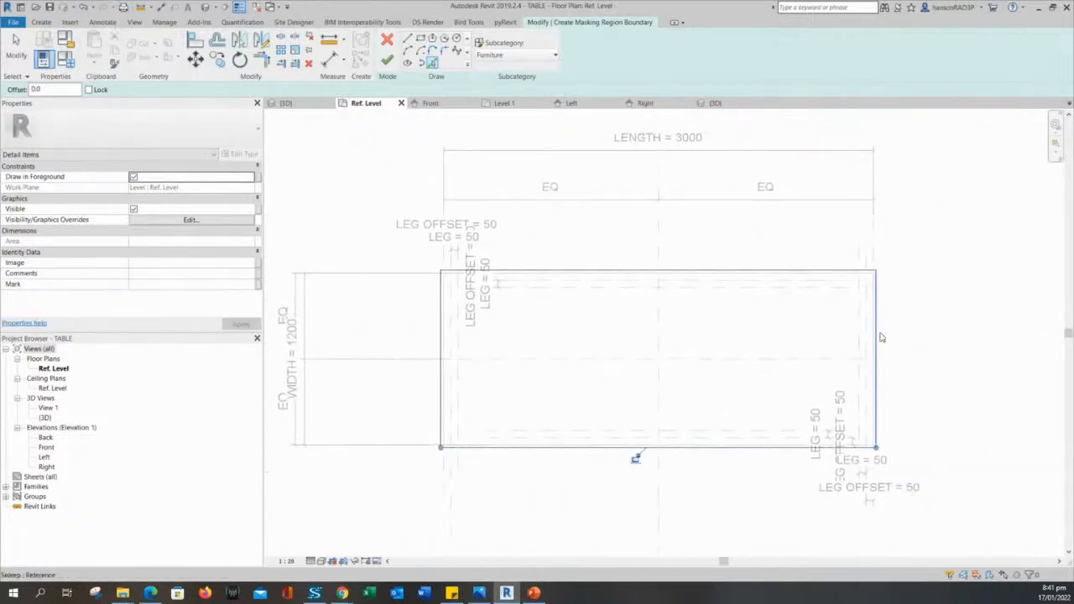
pyautogui.click(883, 339)
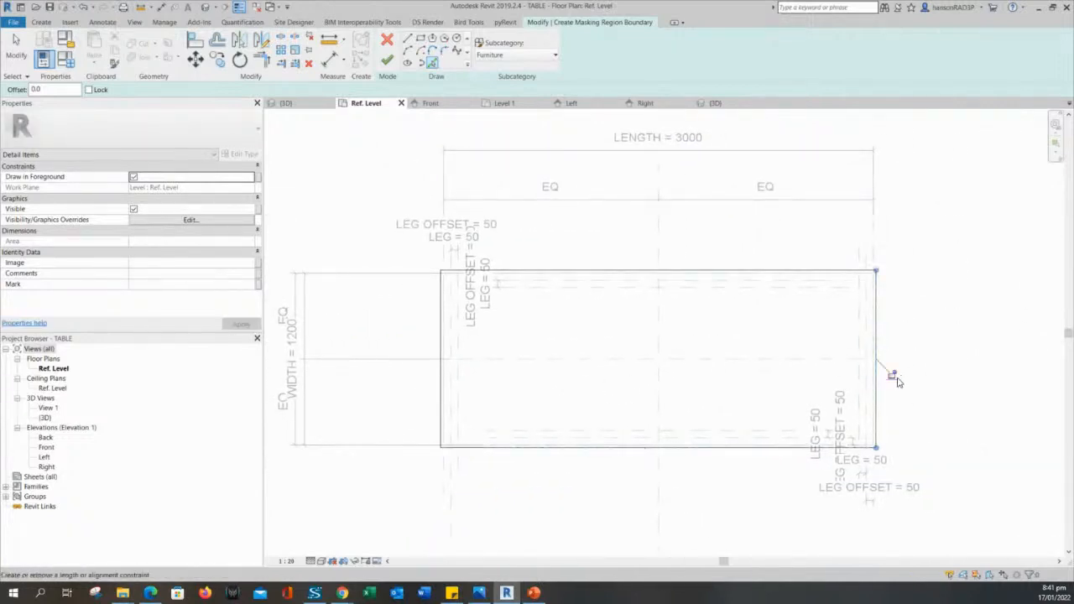
pyautogui.press('Escape')
# Snap the top, left and bottom sketch lines onto the tabletop edges and finish the masking region.
pyautogui.click(755, 274)
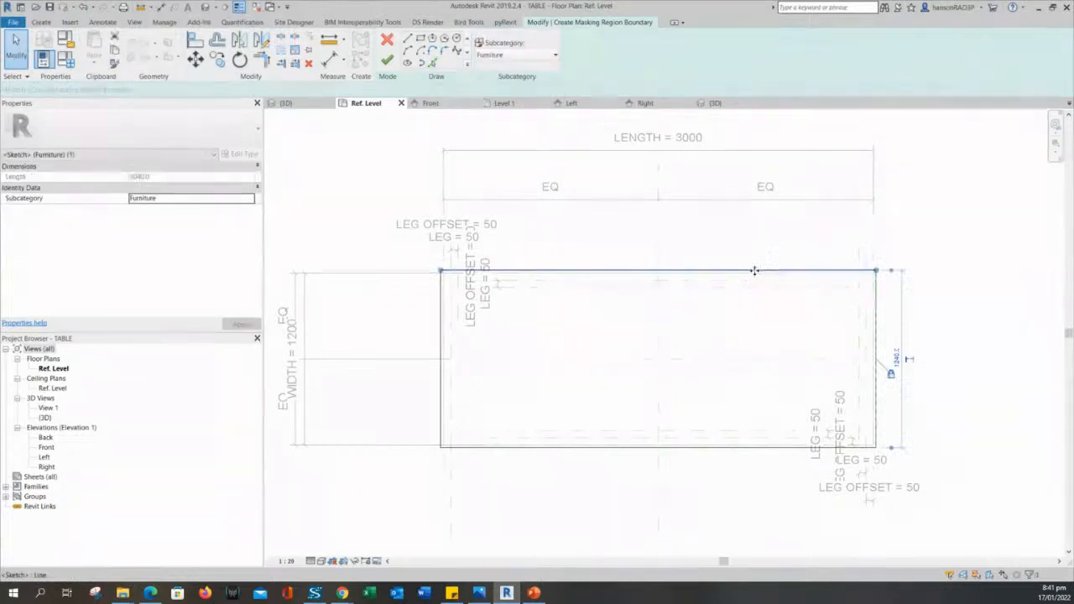
pyautogui.moveTo(757, 275); pyautogui.dragTo(757, 270)
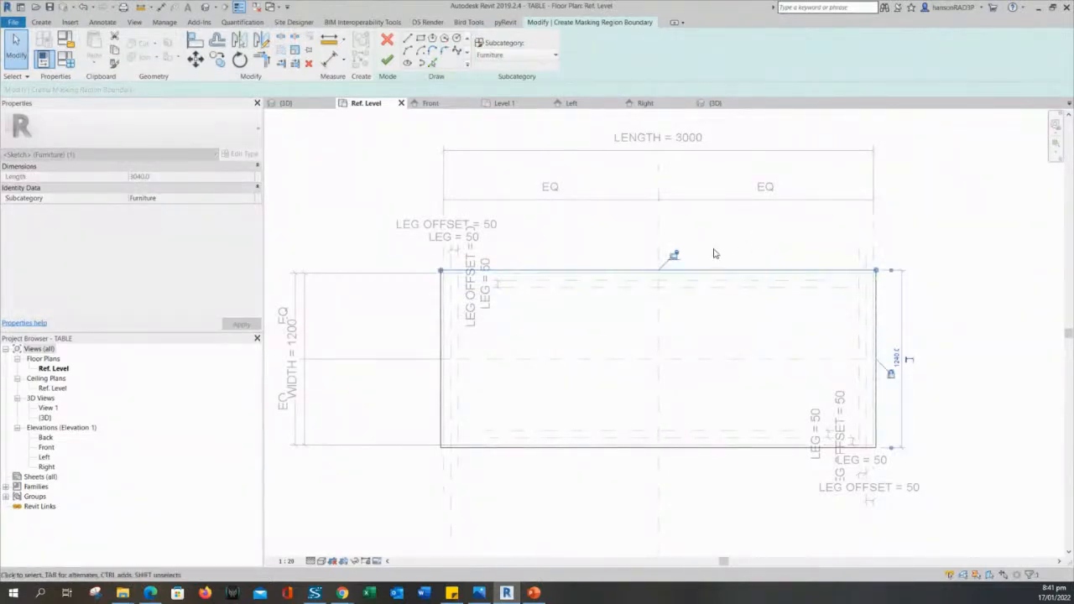
pyautogui.click(400, 325)
pyautogui.click(440, 321)
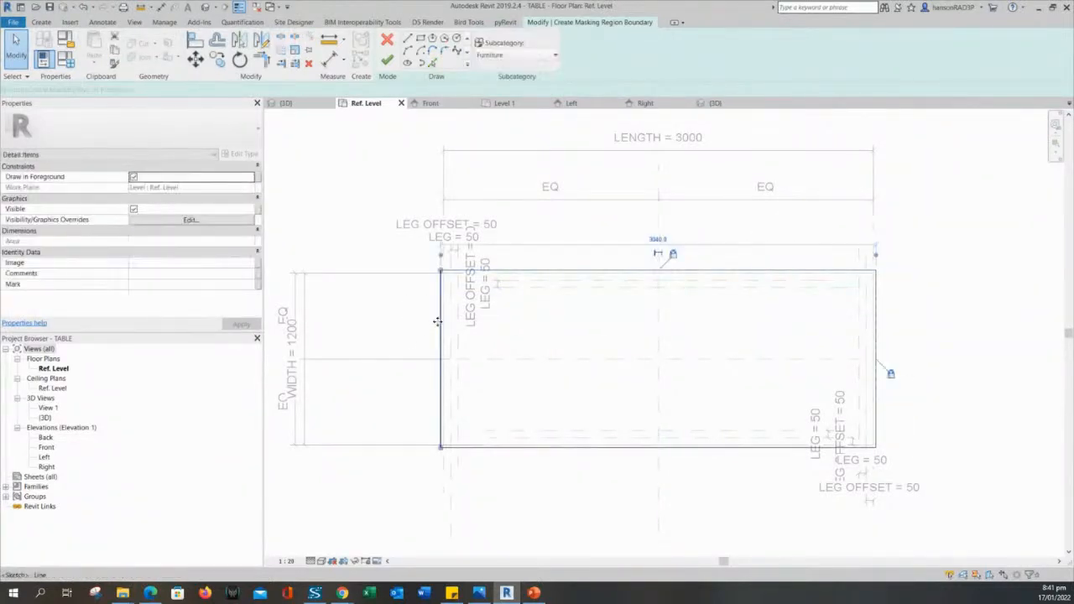
pyautogui.moveTo(440, 320)
pyautogui.mouseDown()
pyautogui.moveTo(406, 322)
pyautogui.moveTo(437, 322)
pyautogui.mouseUp()
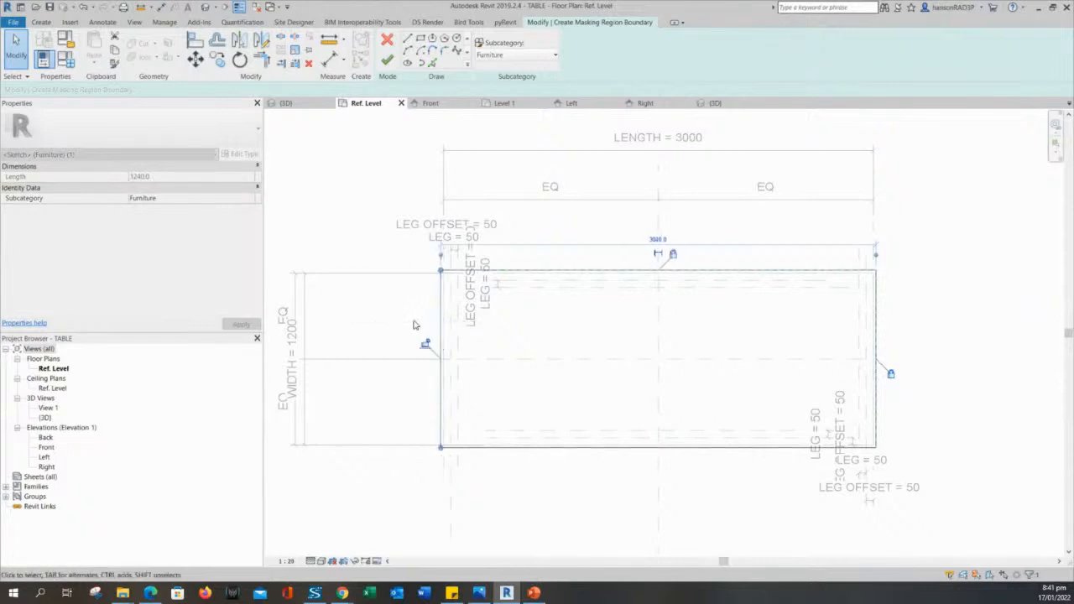
pyautogui.click(550, 503)
pyautogui.click(546, 449)
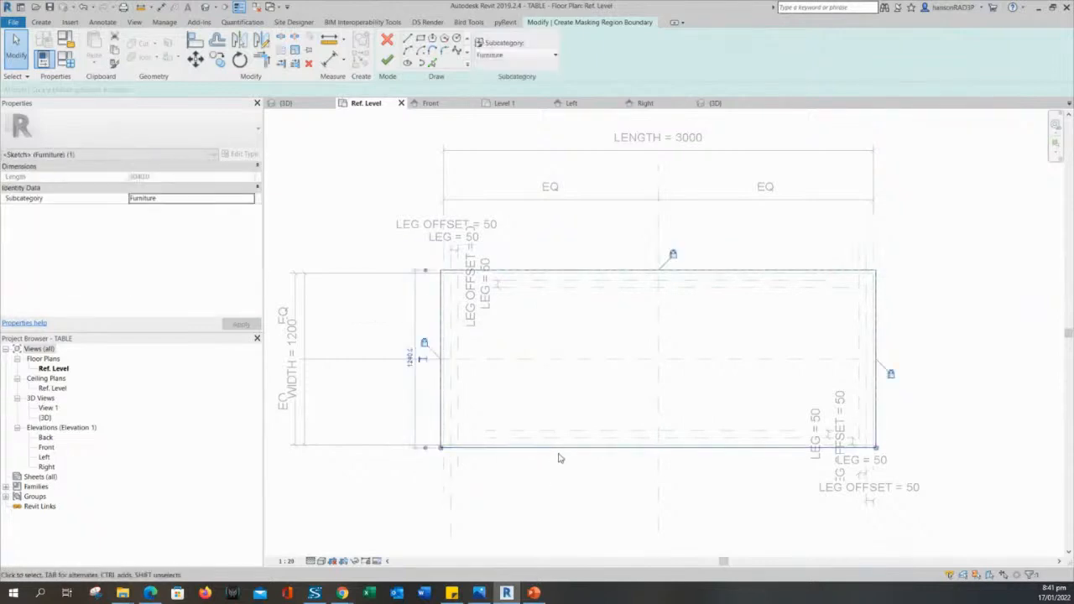
pyautogui.moveTo(562, 449)
pyautogui.mouseDown()
pyautogui.moveTo(566, 485)
pyautogui.moveTo(564, 457)
pyautogui.mouseUp()
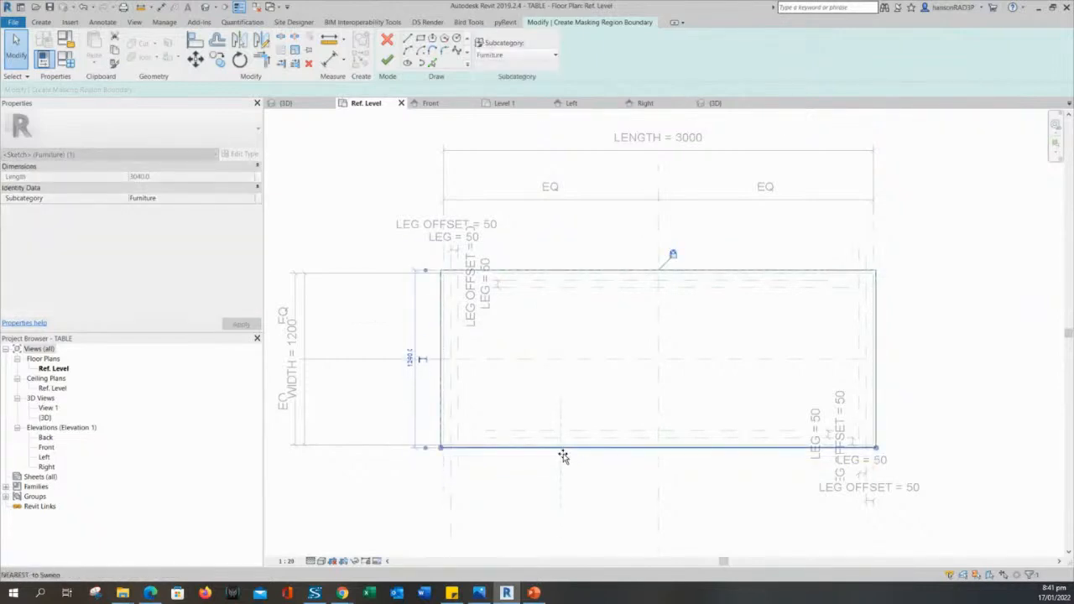
pyautogui.click(606, 486)
pyautogui.moveTo(606, 487); pyautogui.dragTo(615, 470, button='middle')
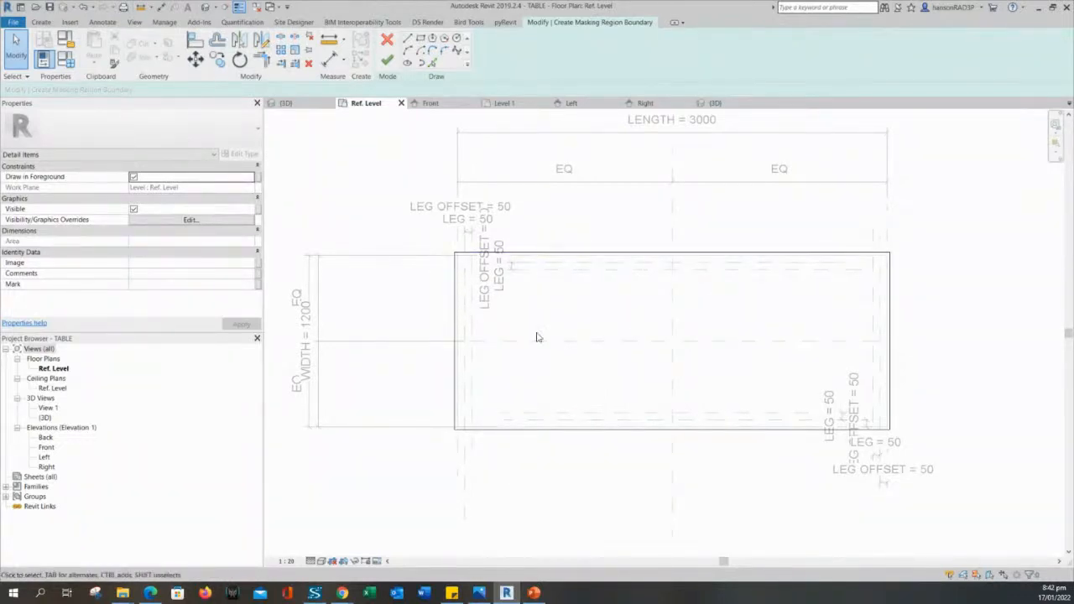
pyautogui.click(387, 61)
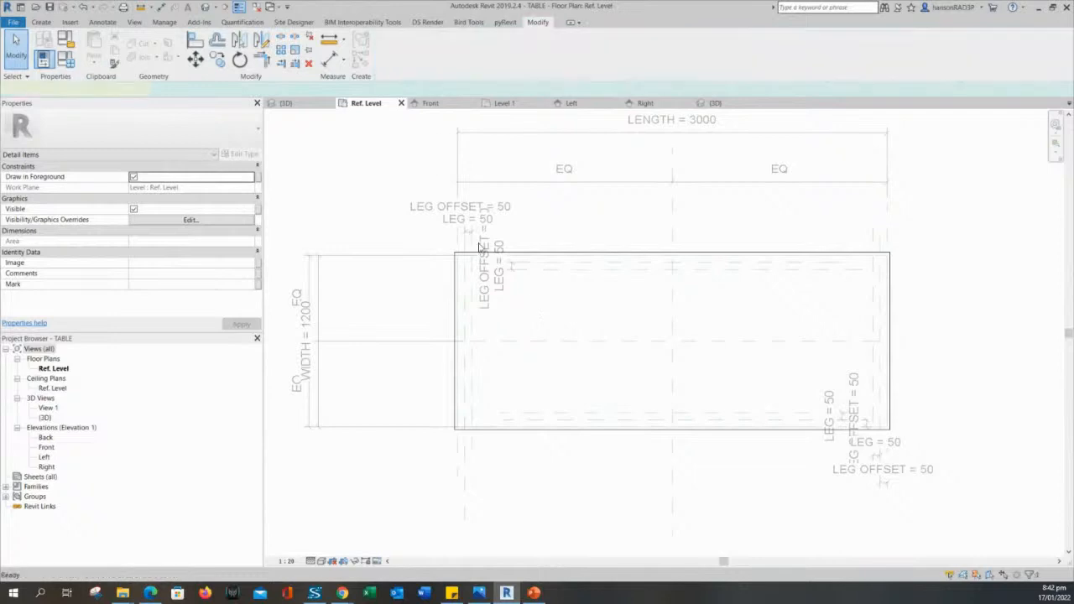
# Verify the masking region covers the 3000 × 1200 tabletop, then save the TABLE family.
pyautogui.click(374, 218)
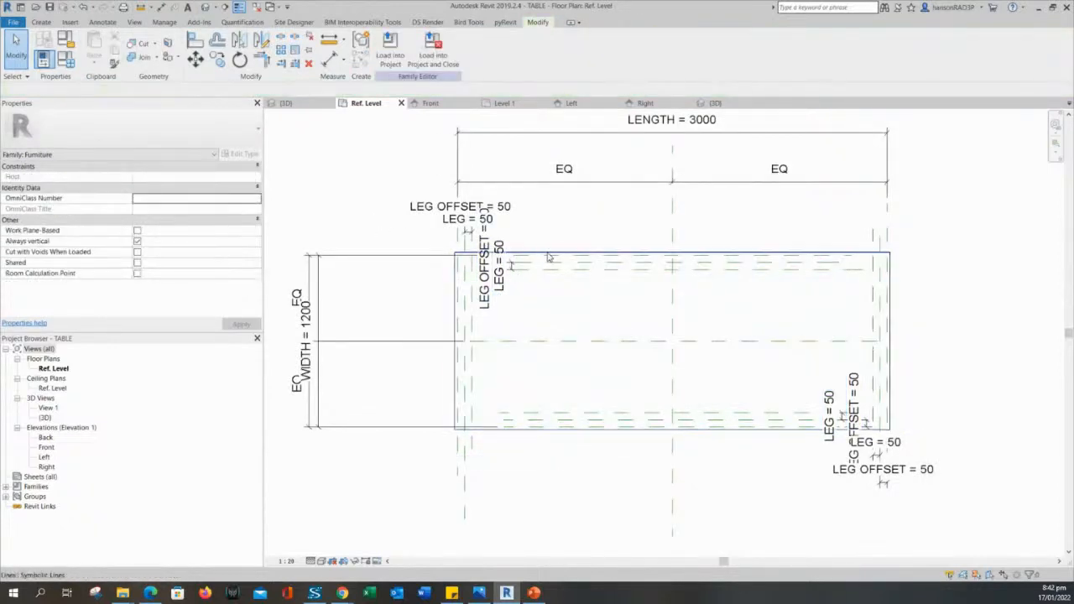
pyautogui.click(550, 298)
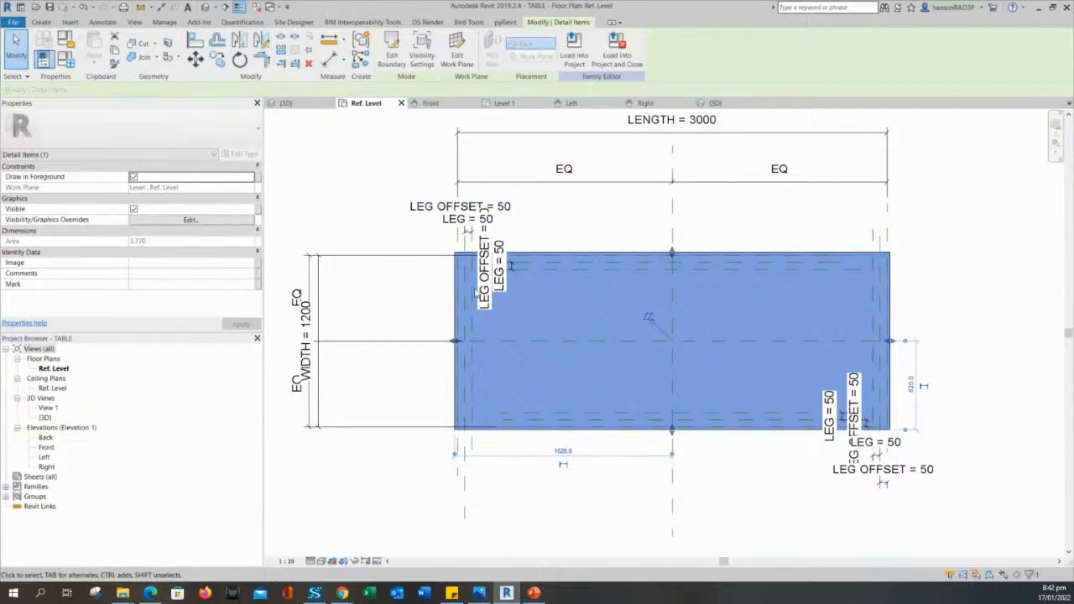
pyautogui.click(337, 163)
pyautogui.click(595, 295)
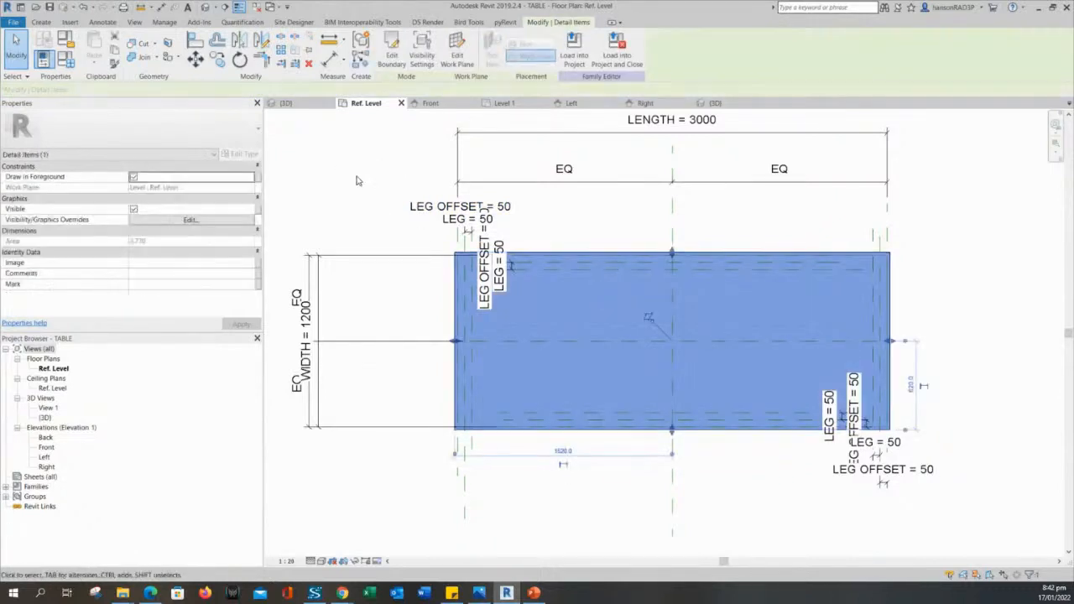
pyautogui.click(357, 205)
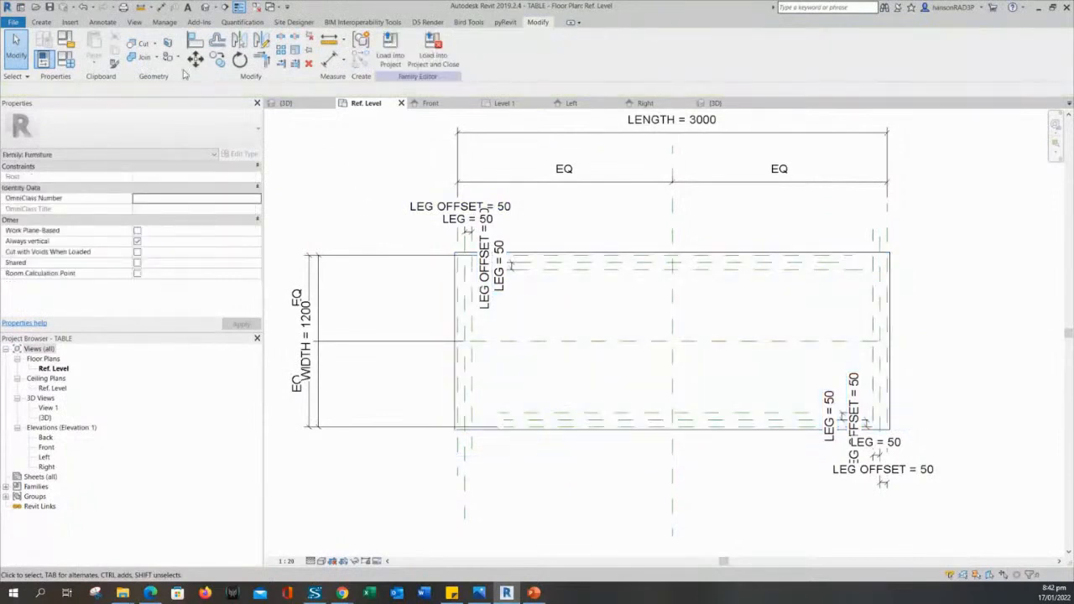
pyautogui.click(52, 10)
# Reload the masked TABLE family into the project, overwriting the existing version and its parameter values.
pyautogui.click(382, 56)
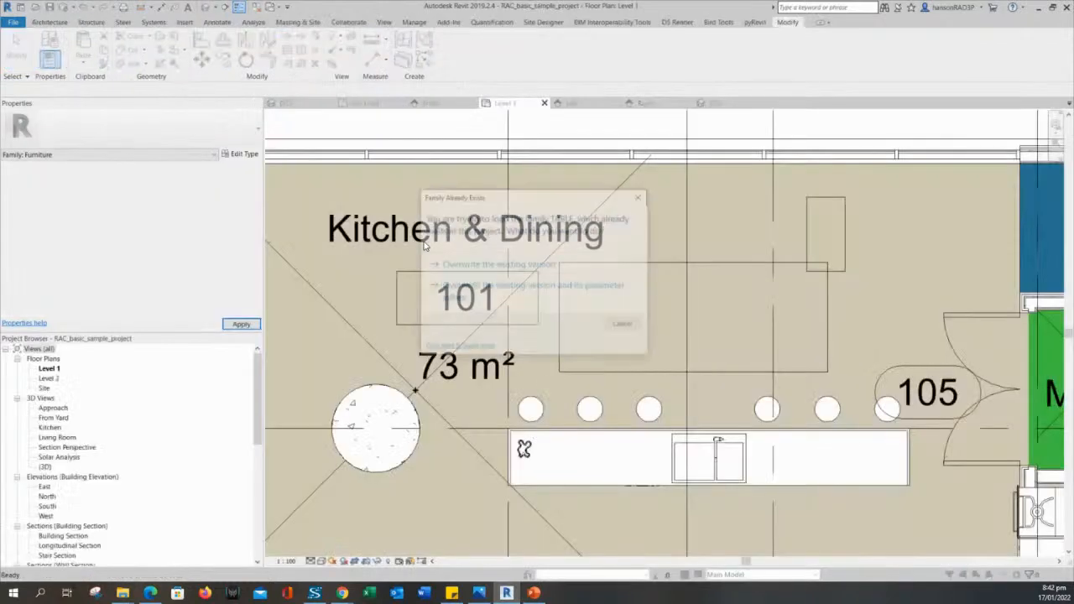
pyautogui.click(482, 287)
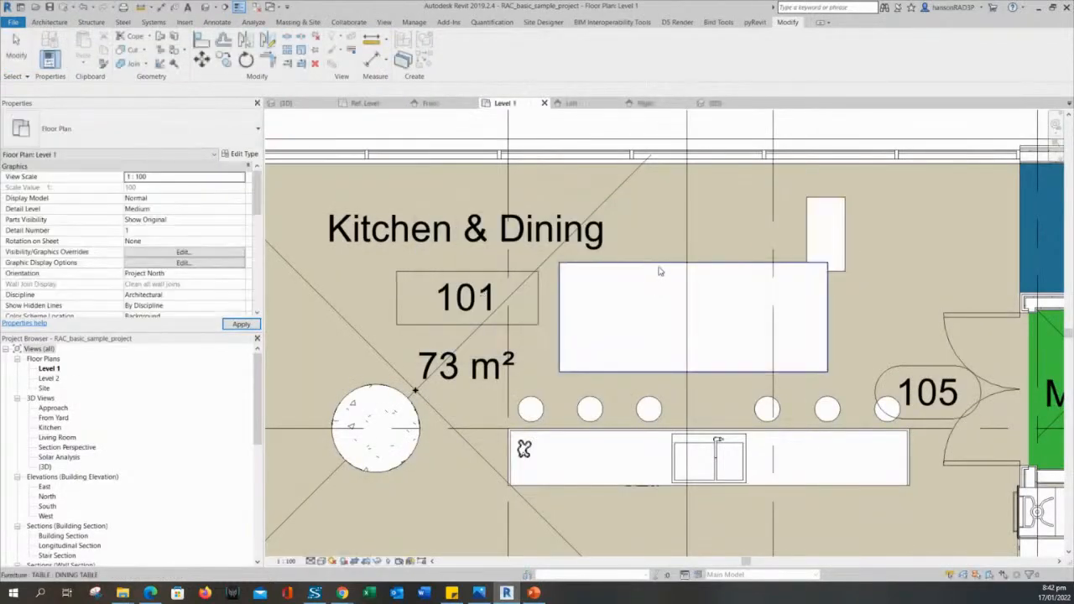
pyautogui.click(659, 267)
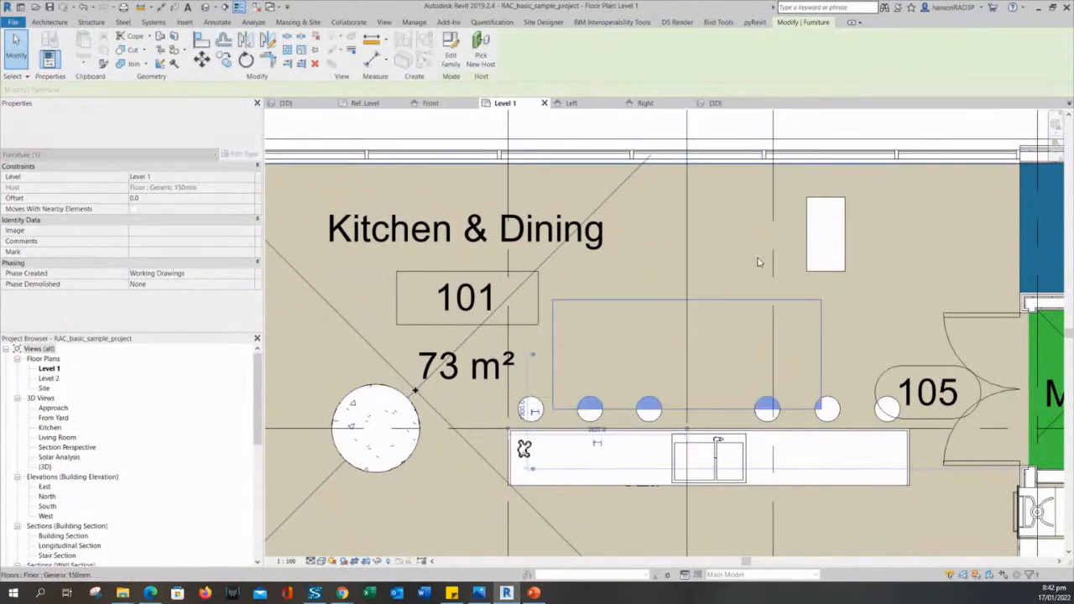
# Reposition the coffee table and dining table in the Level 1 plan.
pyautogui.click(819, 227)
pyautogui.moveTo(838, 196); pyautogui.dragTo(935, 186)
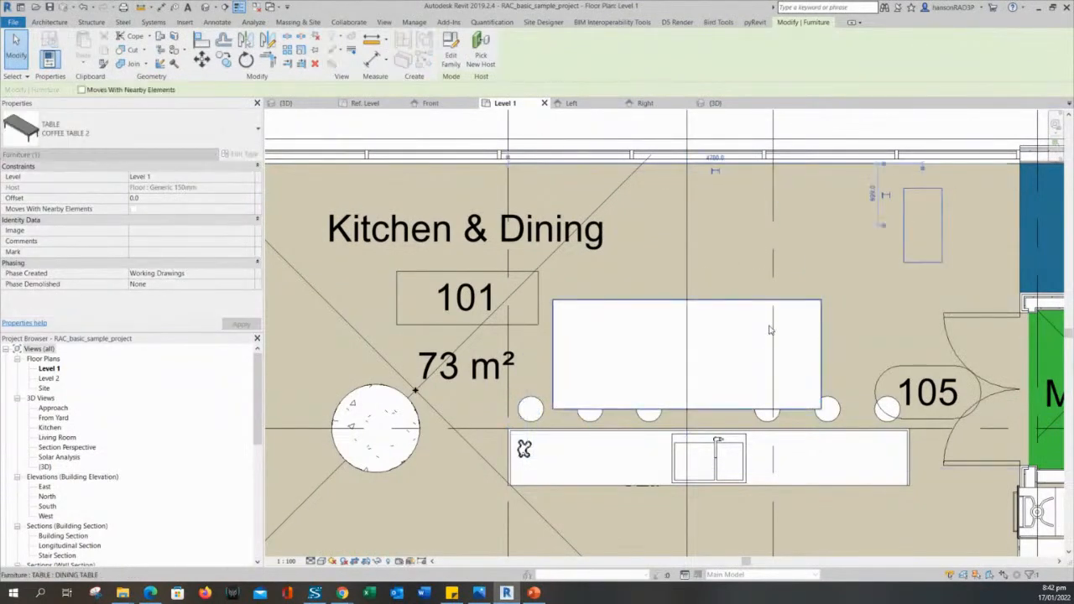
pyautogui.click(796, 307)
pyautogui.moveTo(798, 304); pyautogui.dragTo(841, 220)
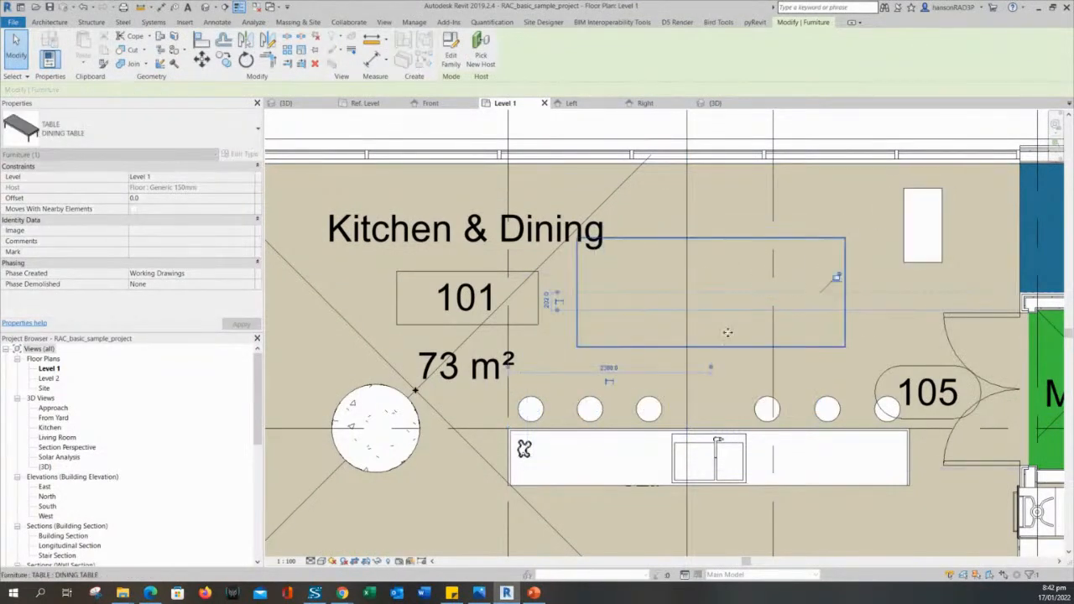
pyautogui.click(903, 236)
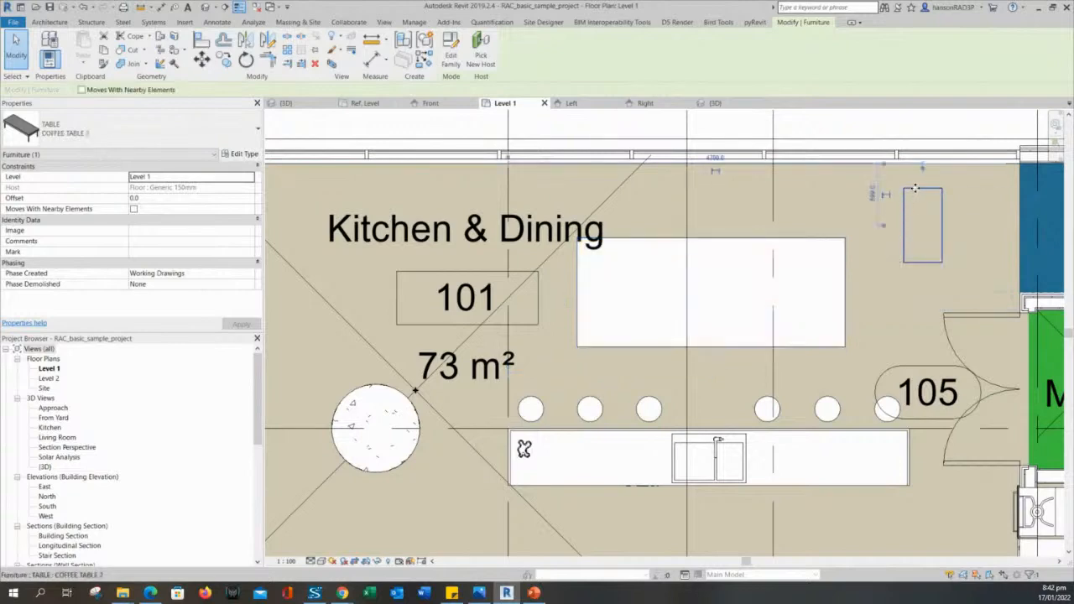
pyautogui.moveTo(902, 236); pyautogui.dragTo(861, 268)
# Select the dining and coffee tables together and isolate them in a 3D Selection Box.
pyautogui.keyDown('ctrl'); pyautogui.click(847, 252); pyautogui.keyUp('ctrl')
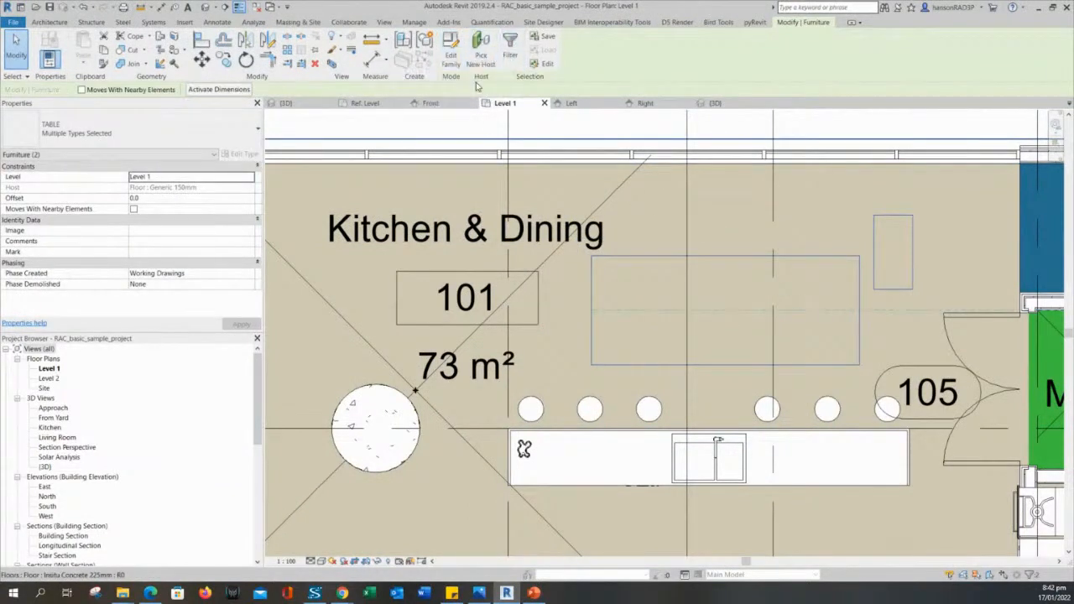
pyautogui.press('Escape')
pyautogui.click(845, 268)
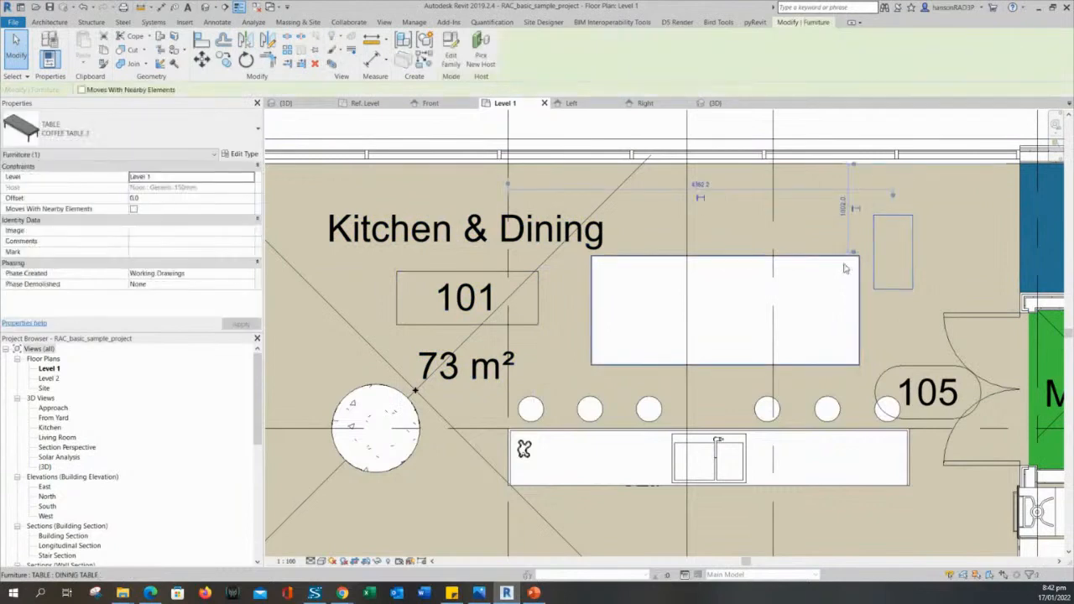
pyautogui.keyDown('ctrl'); pyautogui.click(846, 267); pyautogui.keyUp('ctrl')
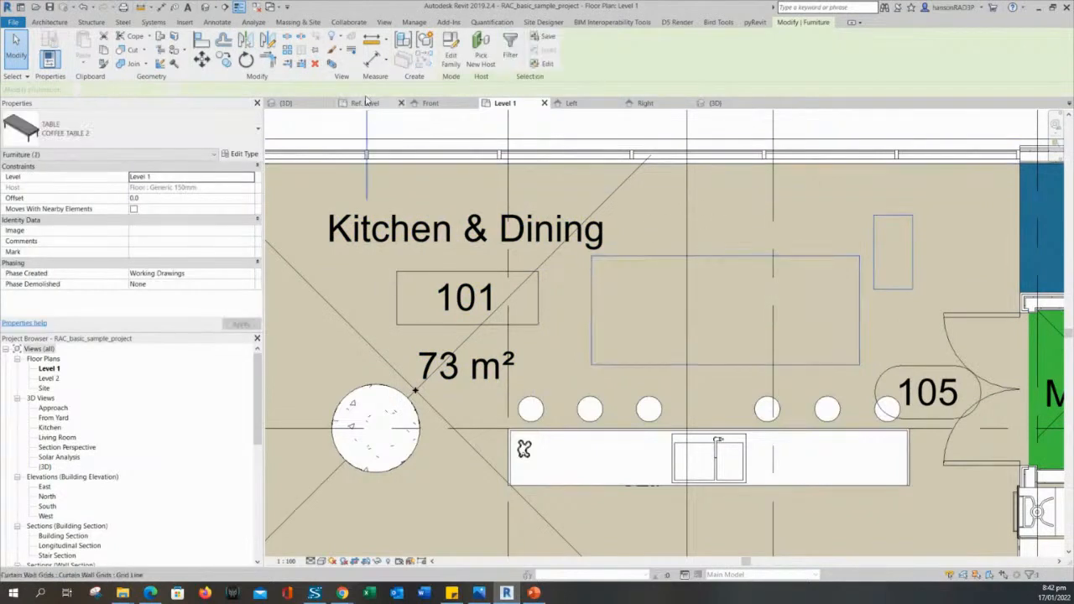
pyautogui.click(332, 65)
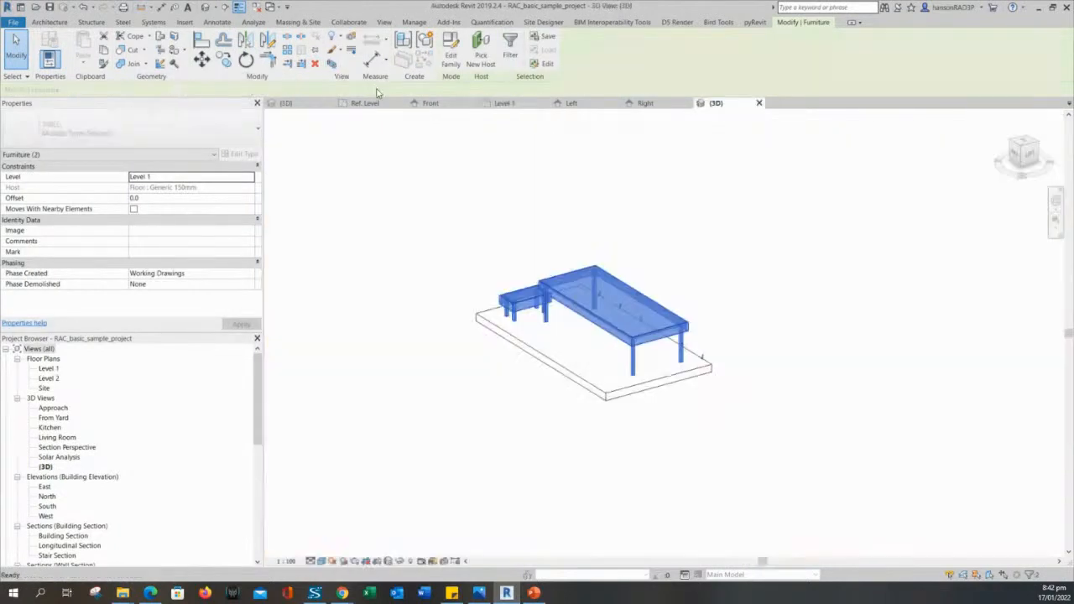
# Orbit the 3D view and nudge the dining table slightly right and down.
pyautogui.click(452, 441)
pyautogui.moveTo(484, 397); pyautogui.dragTo(587, 403, button='middle')
pyautogui.scroll(1, 498, 387)
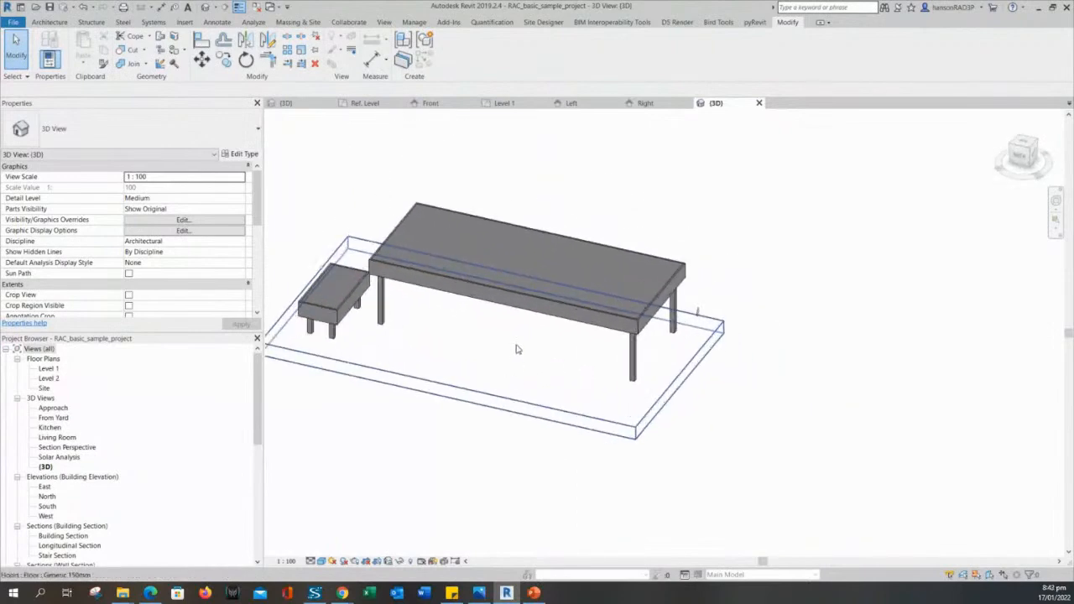
pyautogui.click(514, 304)
pyautogui.press('Escape')
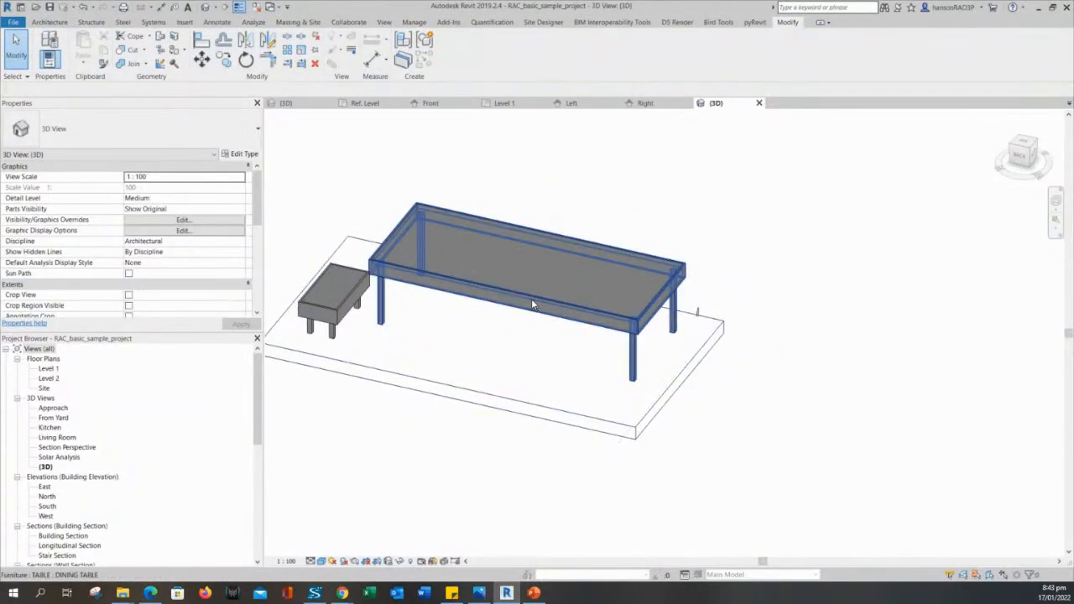
pyautogui.click(532, 300)
pyautogui.moveTo(532, 299); pyautogui.dragTo(554, 309)
pyautogui.moveTo(593, 360); pyautogui.dragTo(637, 363, button='middle')
pyautogui.press('Escape')
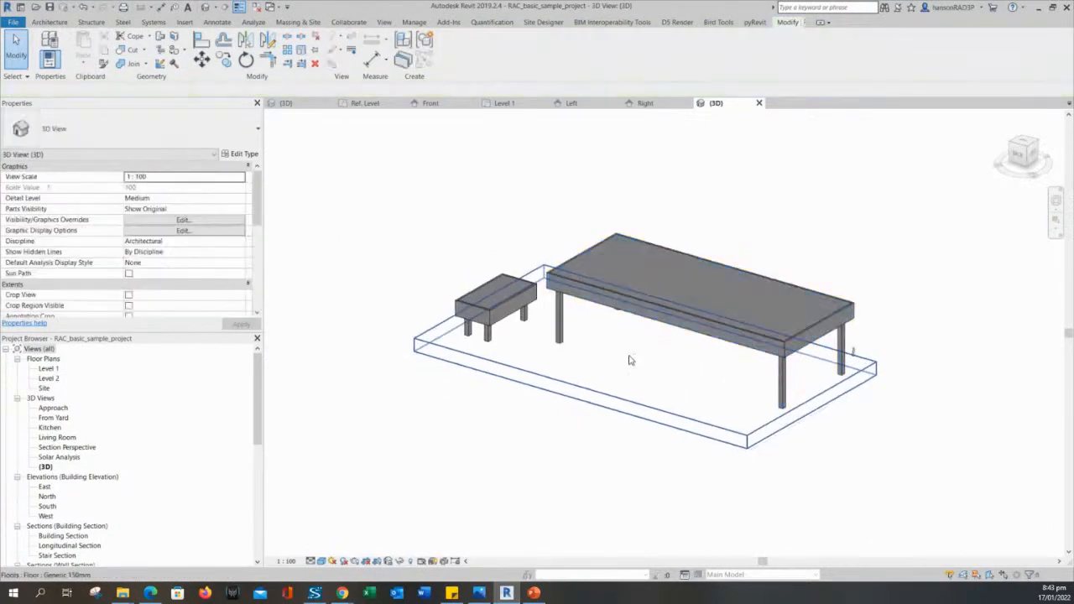
# Cancel the Save As dialog, recheck the dining table, and open the Level 1 floor plan.
pyautogui.hotkey('ctrl', 's')
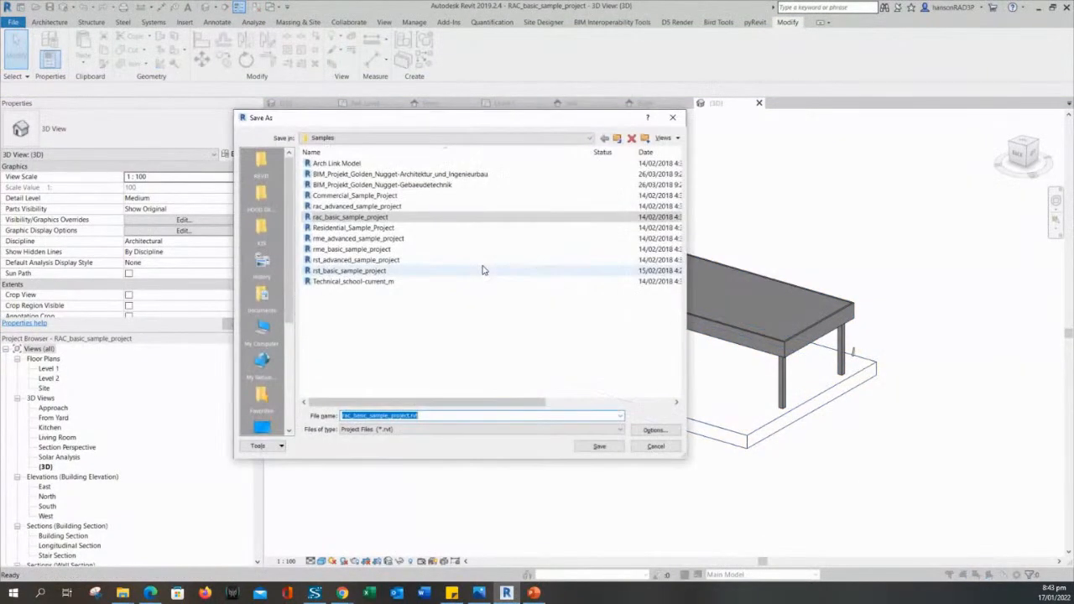
pyautogui.click(654, 445)
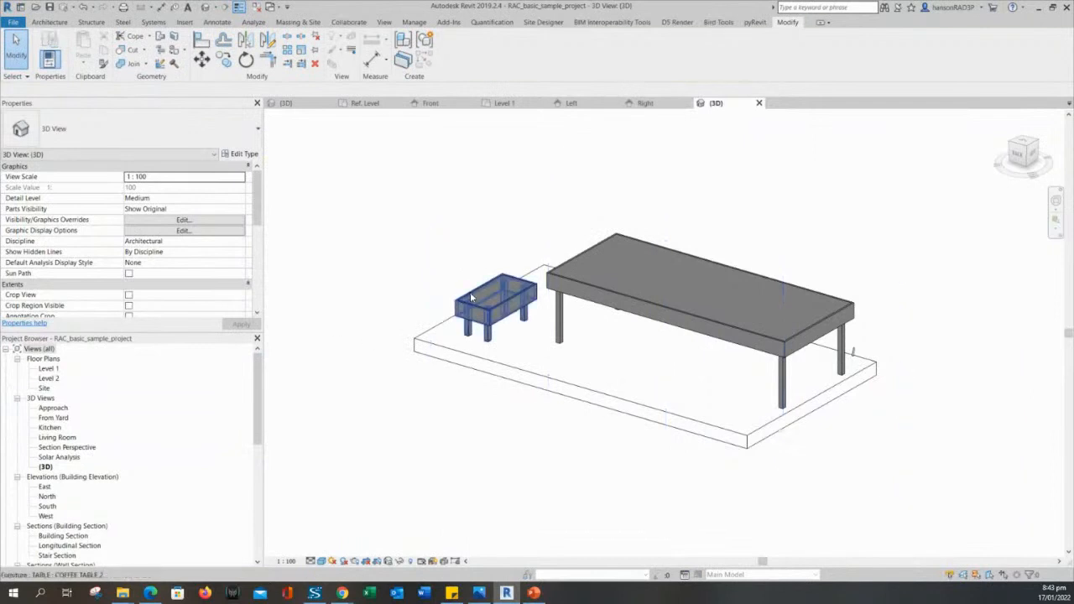
pyautogui.click(643, 292)
pyautogui.press('Escape')
pyautogui.scroll(3, 666, 349)
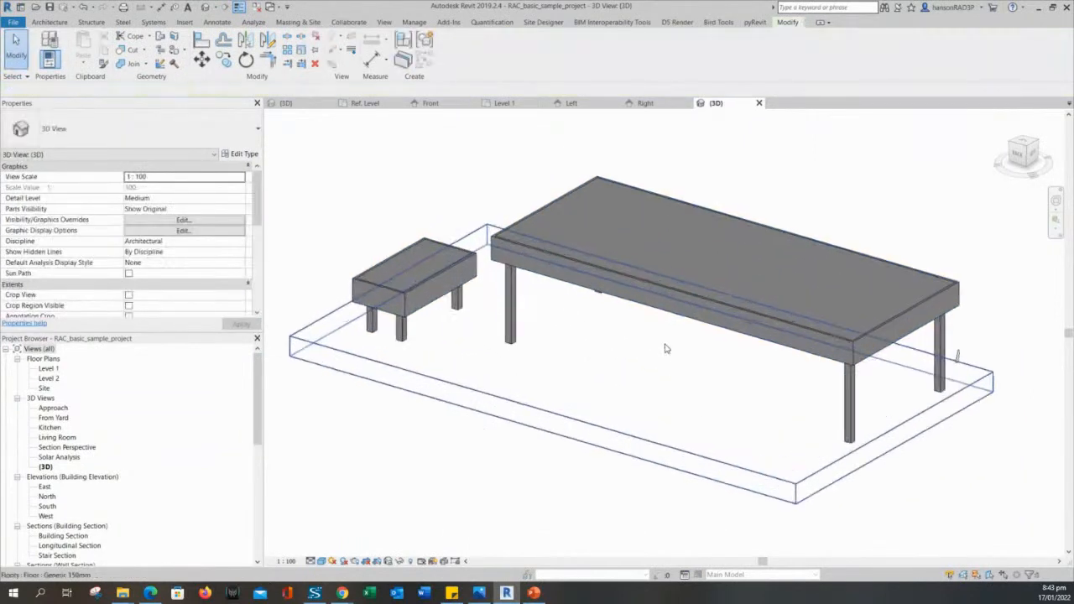
pyautogui.scroll(2, 665, 348)
pyautogui.scroll(-3, 666, 348)
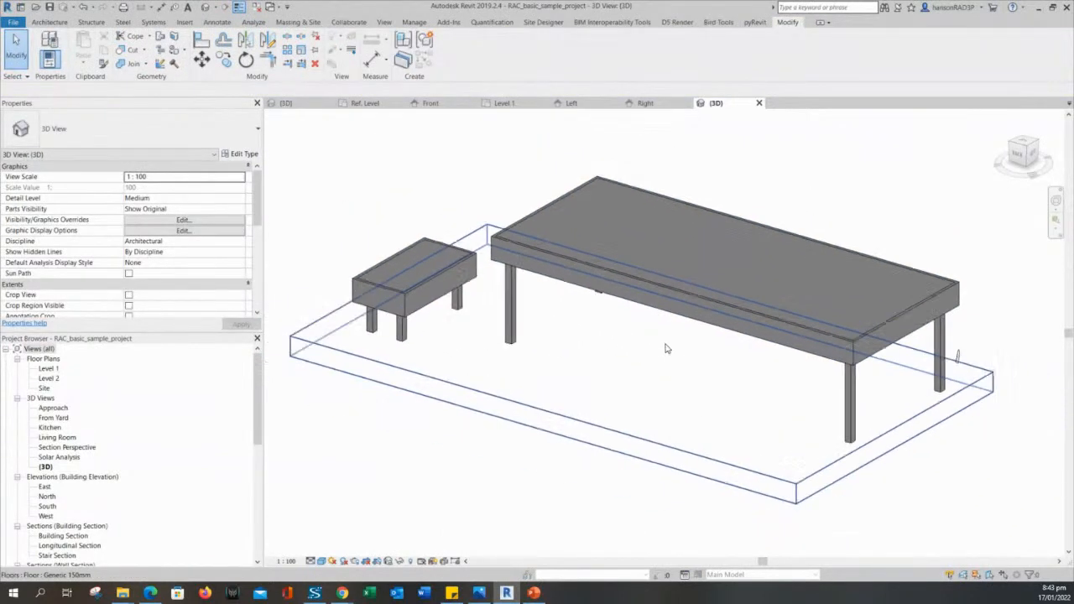
pyautogui.doubleClick(49, 369)
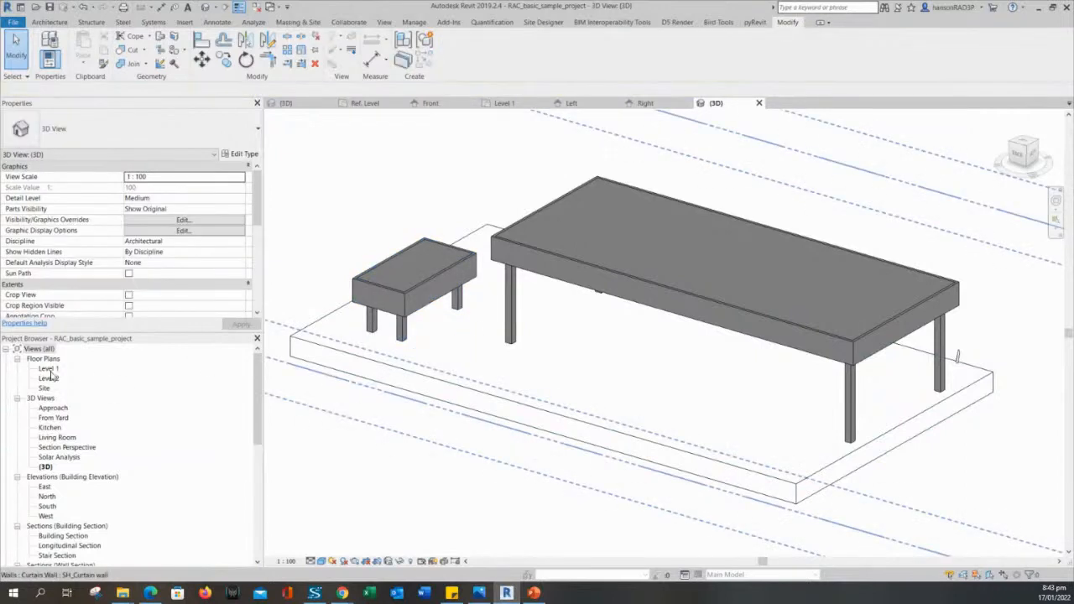
# Select the dining table in the plan and open its TABLE family for editing.
pyautogui.scroll(-1, 581, 374)
pyautogui.click(584, 329)
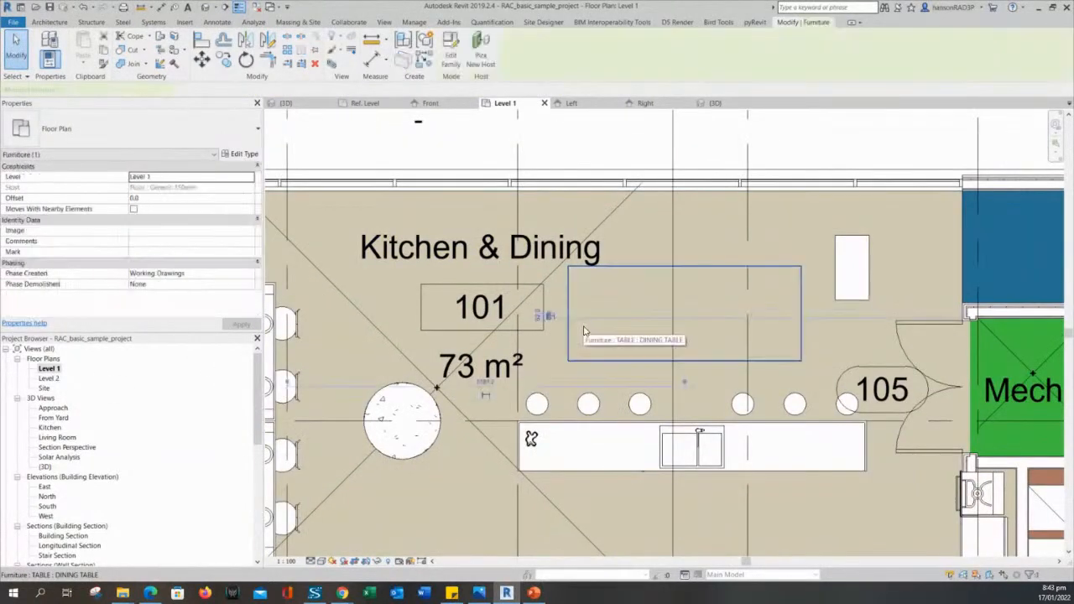
pyautogui.press('Escape')
pyautogui.click(585, 331)
pyautogui.press('Escape')
pyautogui.click(585, 331)
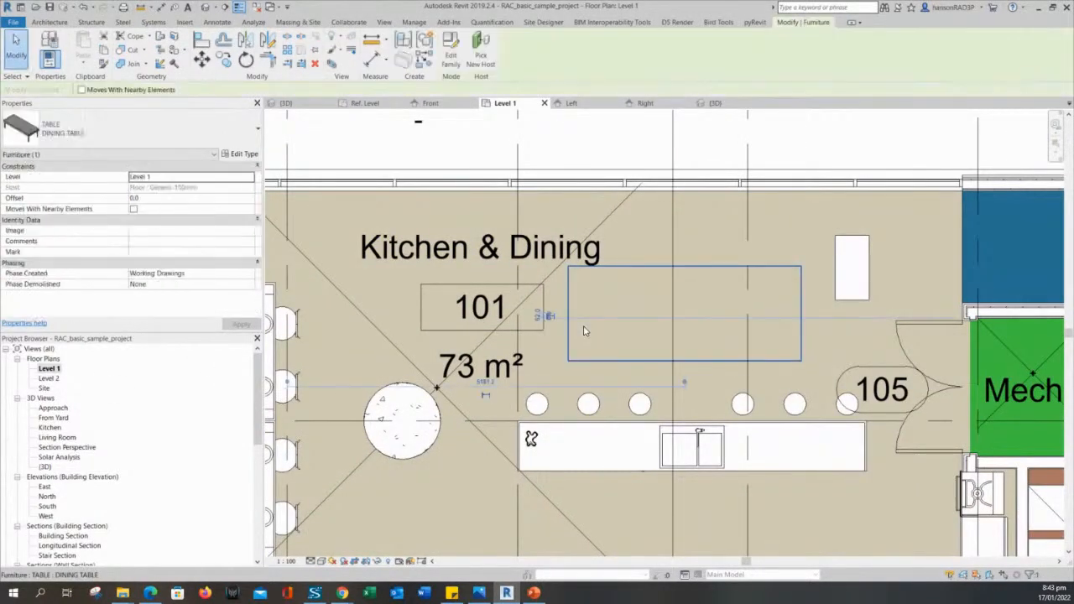
pyautogui.press('Escape')
pyautogui.hotkey('ctrl', 's')
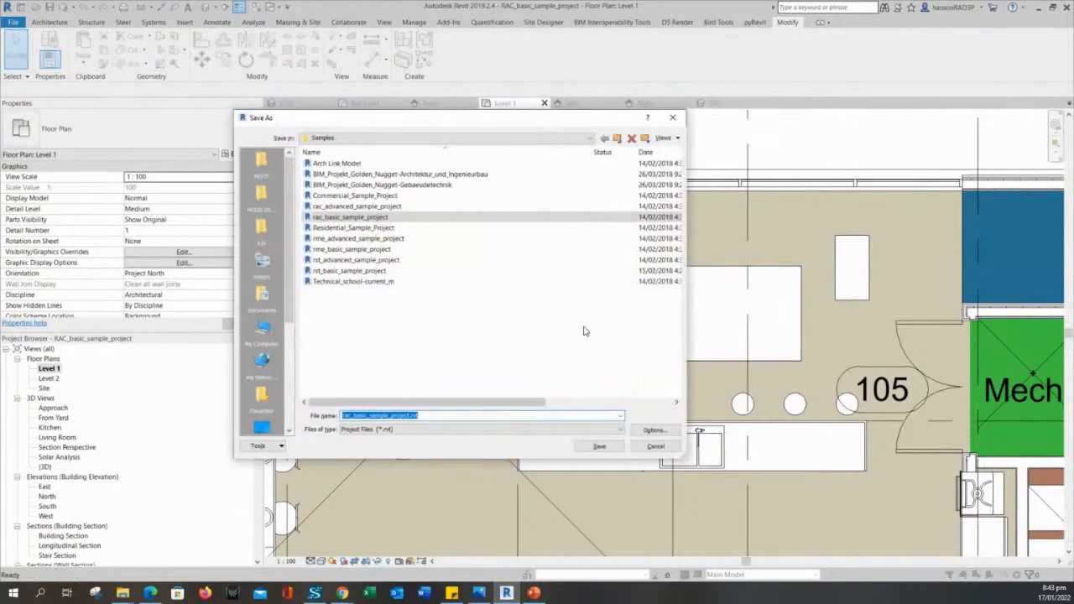
pyautogui.press('Escape')
pyautogui.click(588, 281)
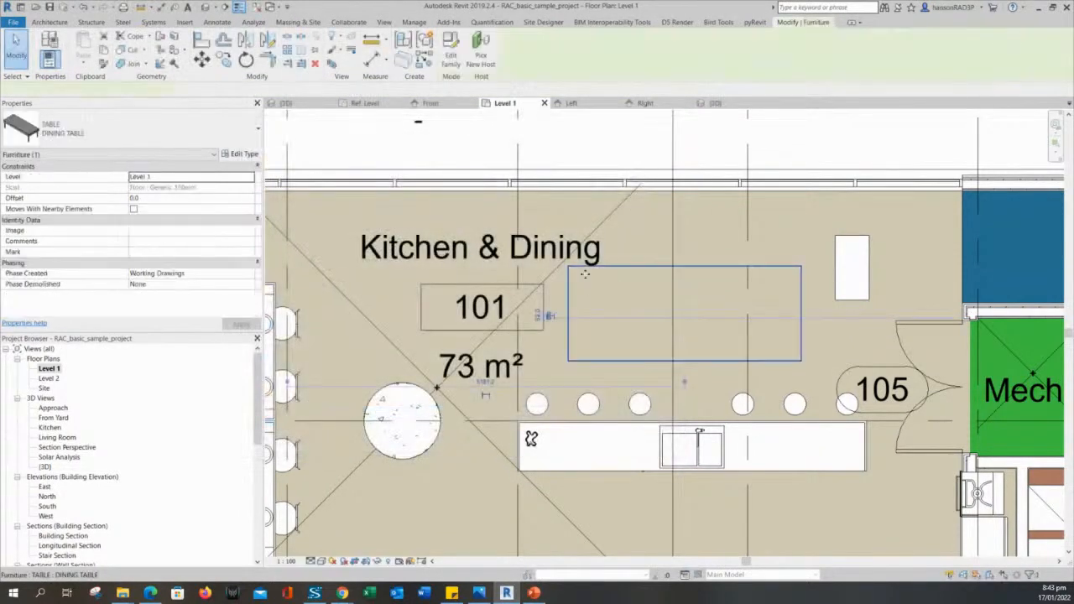
pyautogui.click(451, 56)
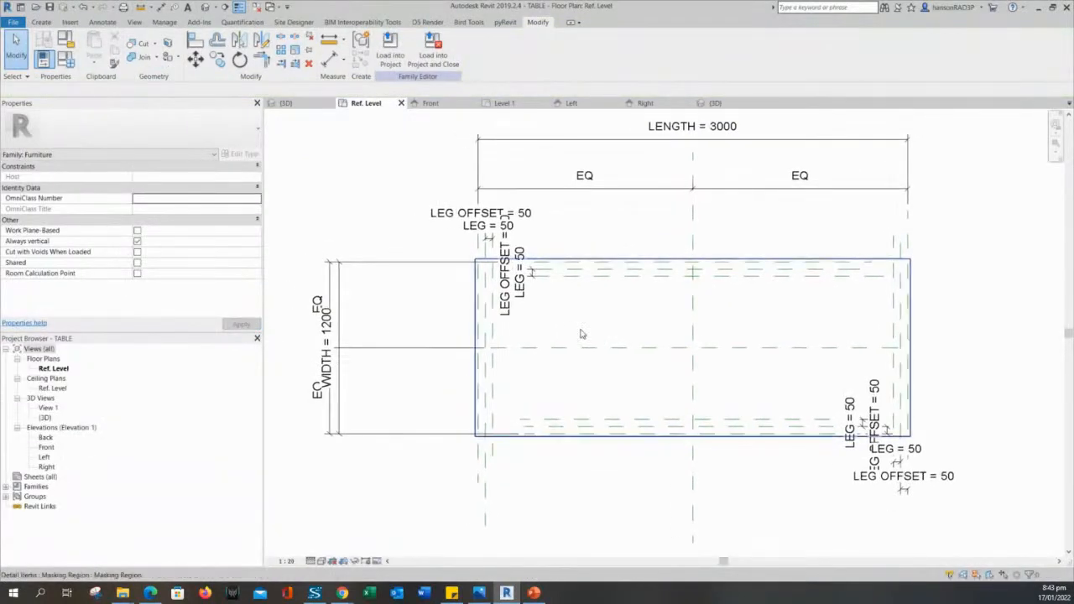
# Select and inspect the tabletop's masking region in the Ref. Level plan.
pyautogui.scroll(2, 579, 338)
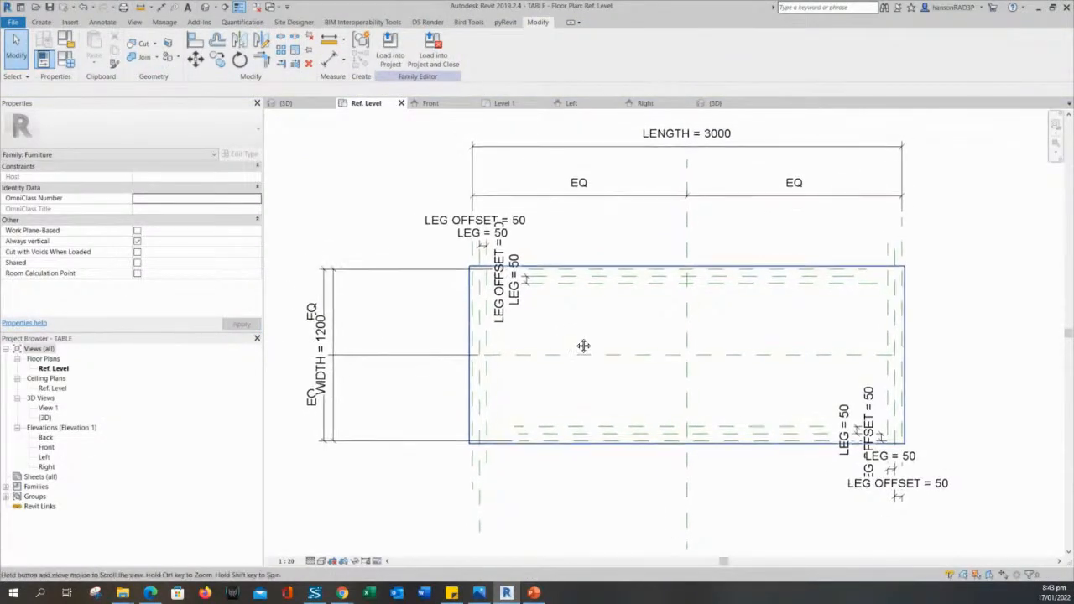
pyautogui.click(582, 259)
pyautogui.press('Escape')
pyautogui.moveTo(587, 328); pyautogui.dragTo(597, 319, button='middle')
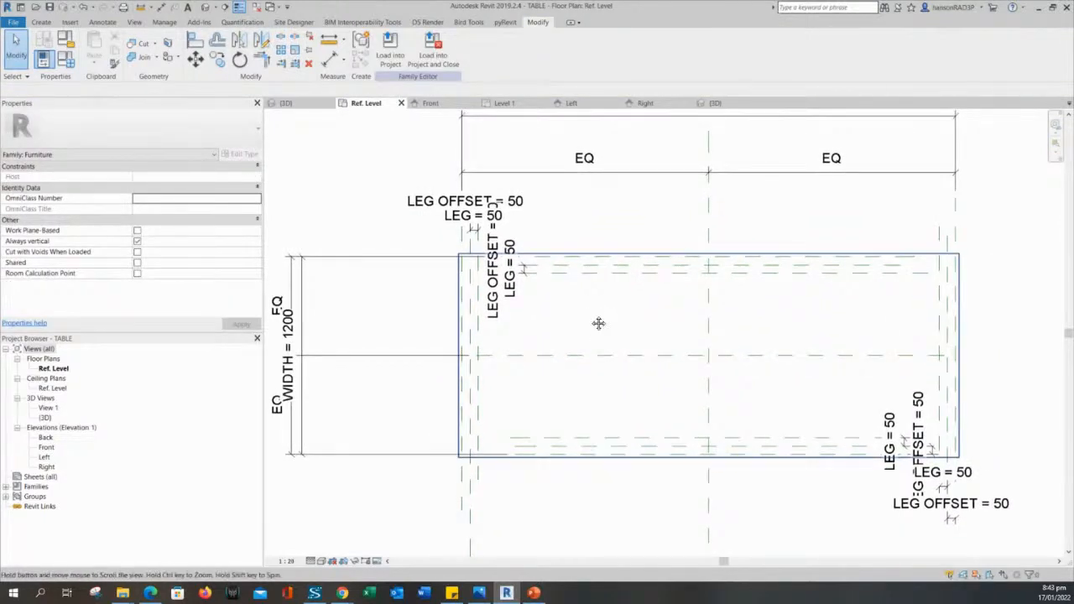
pyautogui.scroll(-2, 591, 320)
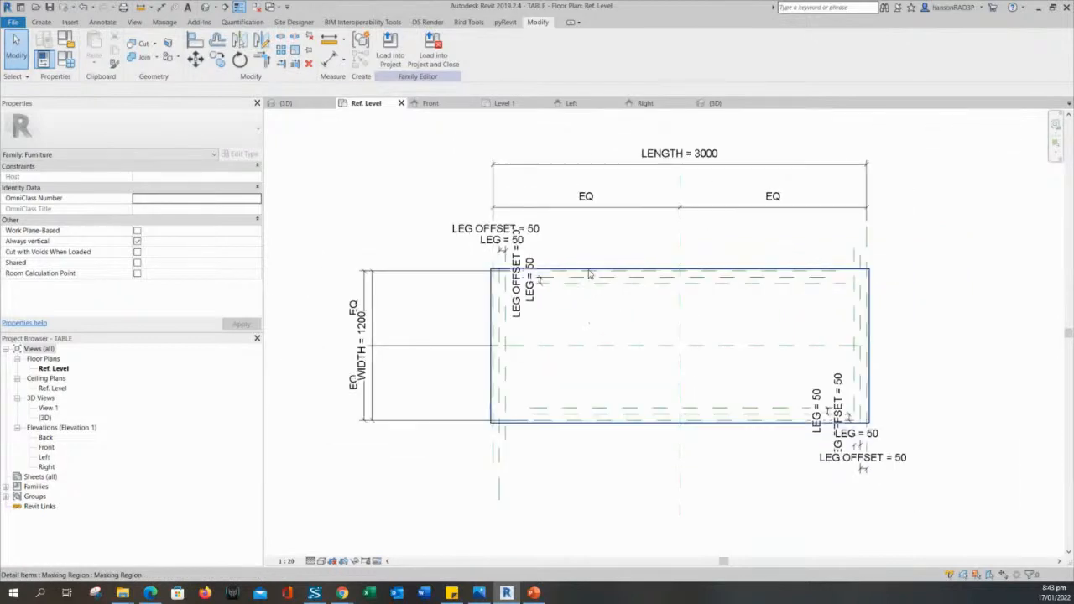
pyautogui.moveTo(594, 323); pyautogui.dragTo(686, 259, button='middle')
pyautogui.click(703, 243)
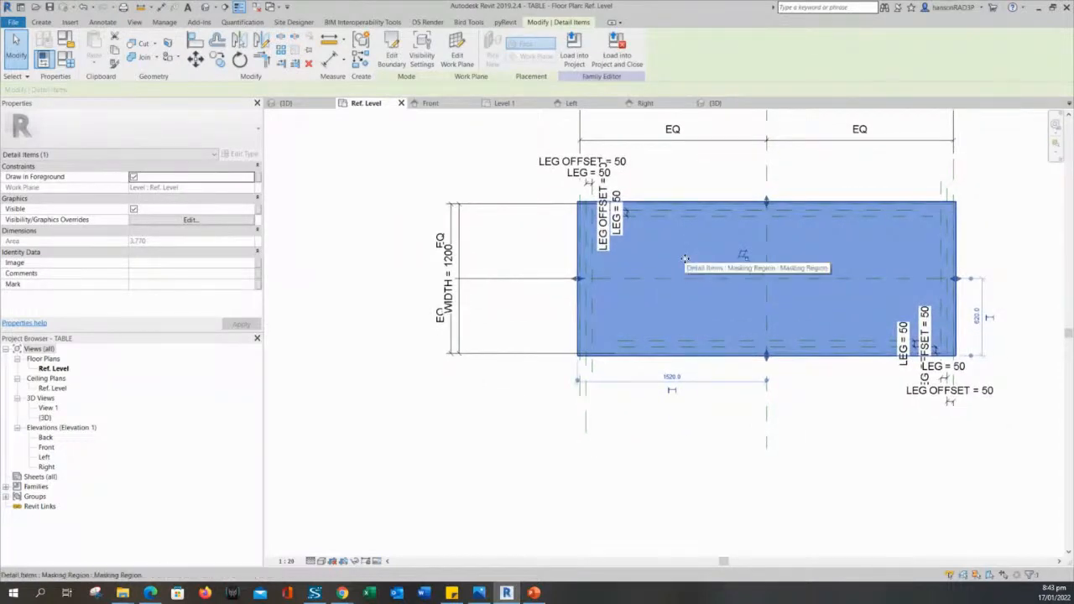
pyautogui.press('Escape')
pyautogui.click(697, 204)
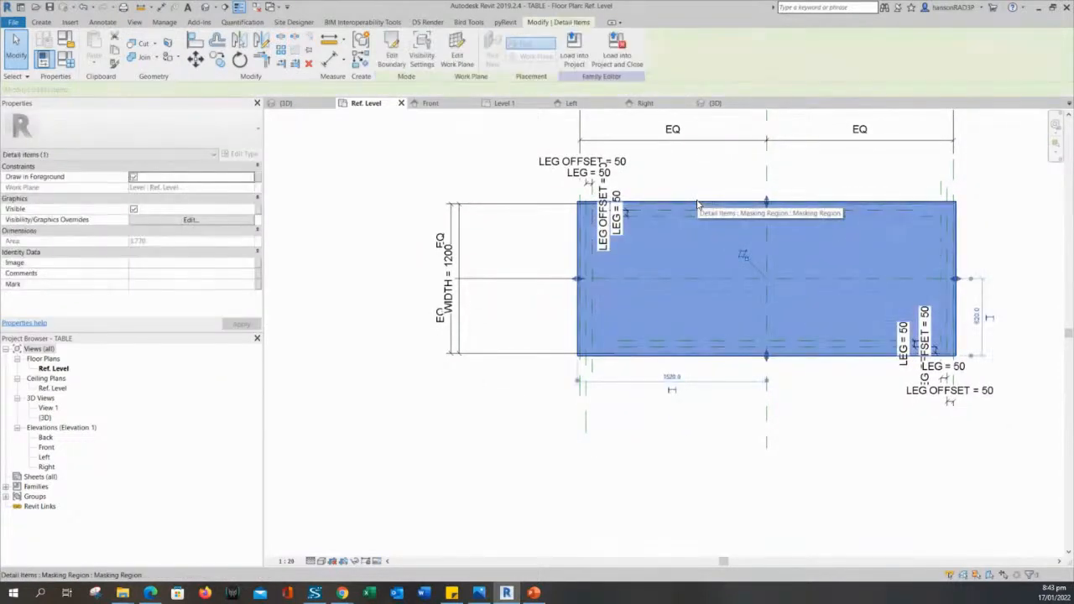
pyautogui.press('Escape')
pyautogui.click(698, 204)
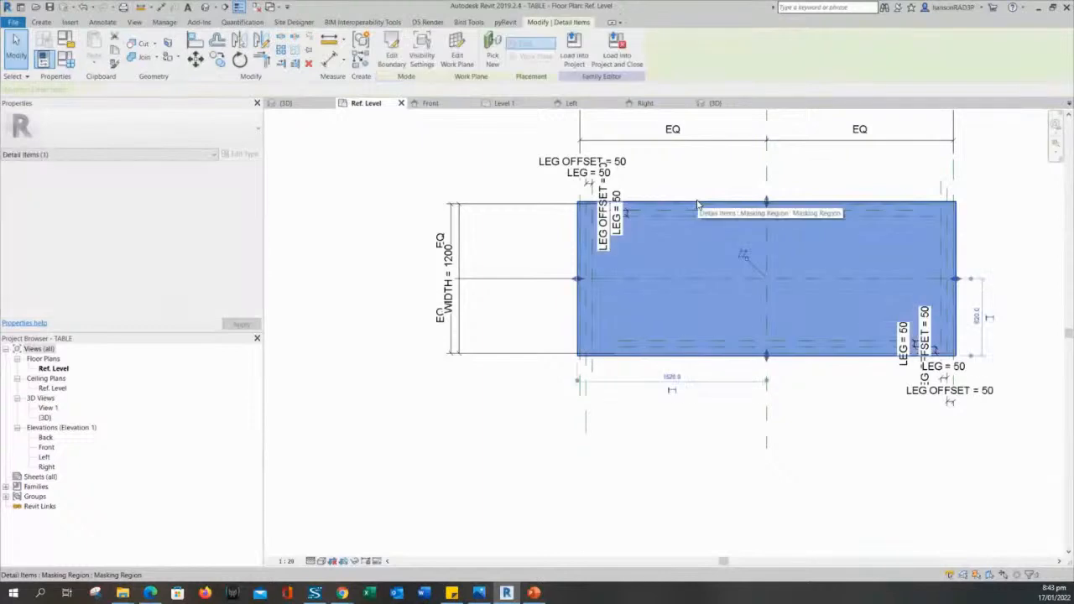
pyautogui.moveTo(718, 242); pyautogui.dragTo(632, 280, button='middle')
pyautogui.press('Escape')
pyautogui.click(667, 234)
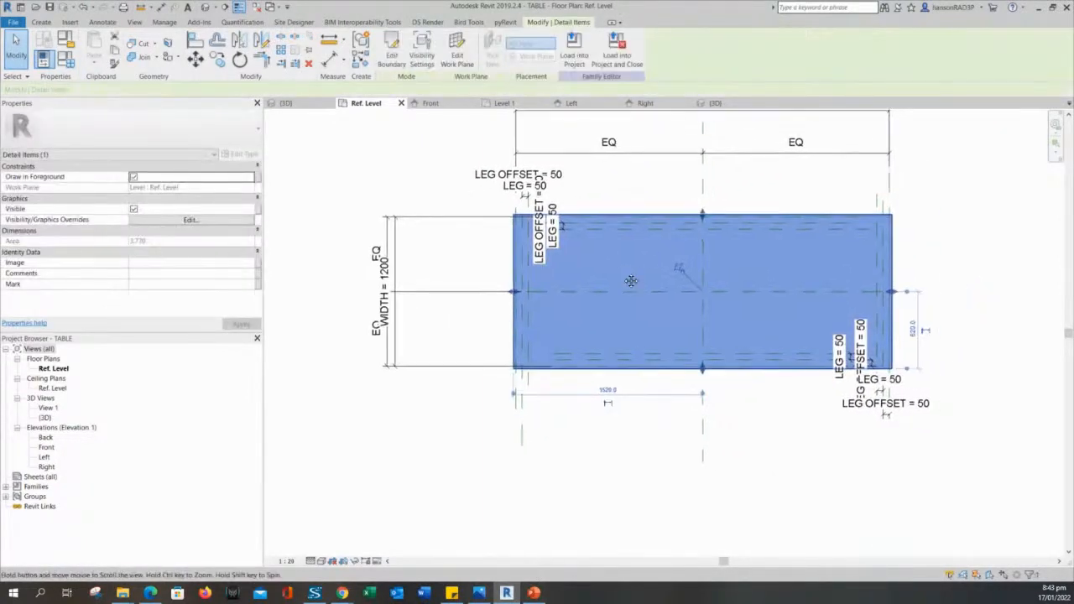
pyautogui.press('Escape')
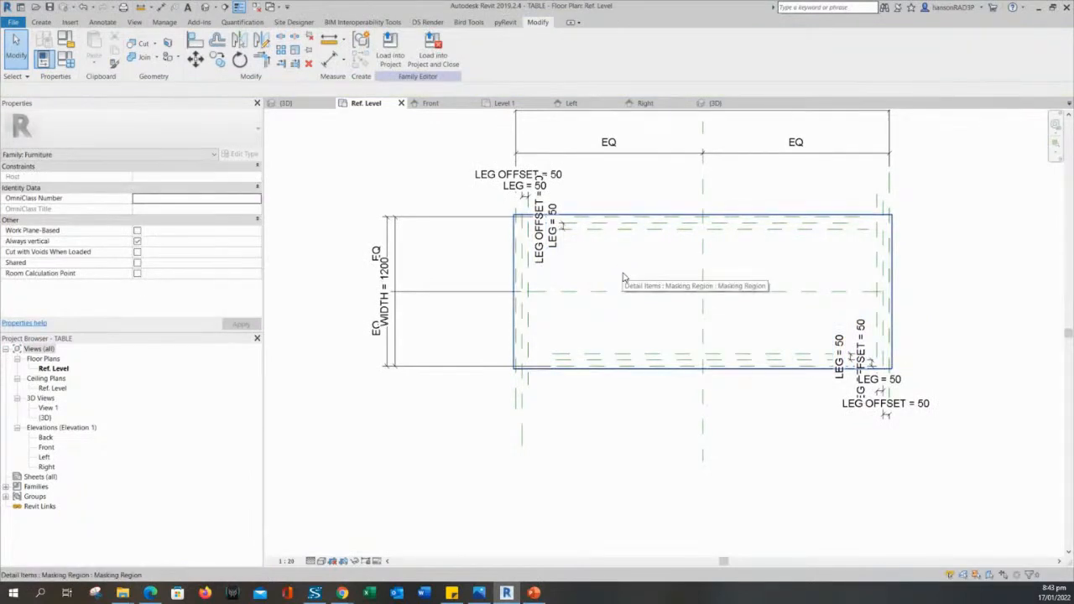
# Check the LENGTH = 3000 dimension, then view and orbit the table in the family's {3D} view.
pyautogui.moveTo(623, 277); pyautogui.dragTo(620, 298, button='middle')
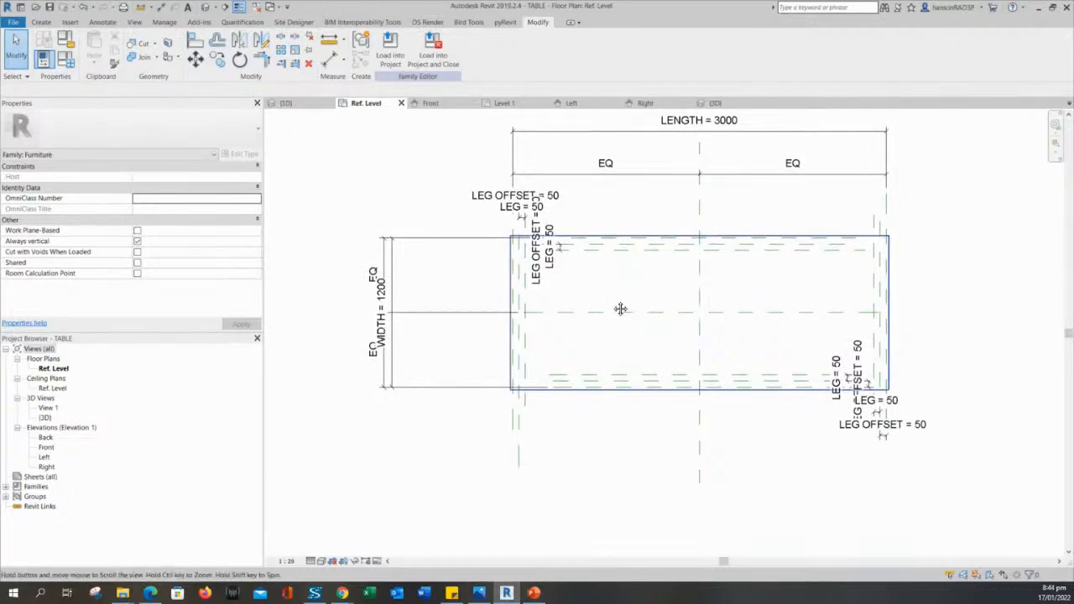
pyautogui.moveTo(620, 298)
pyautogui.mouseDown(button='middle')
pyautogui.moveTo(610, 319)
pyautogui.moveTo(632, 332)
pyautogui.mouseUp(button='middle')
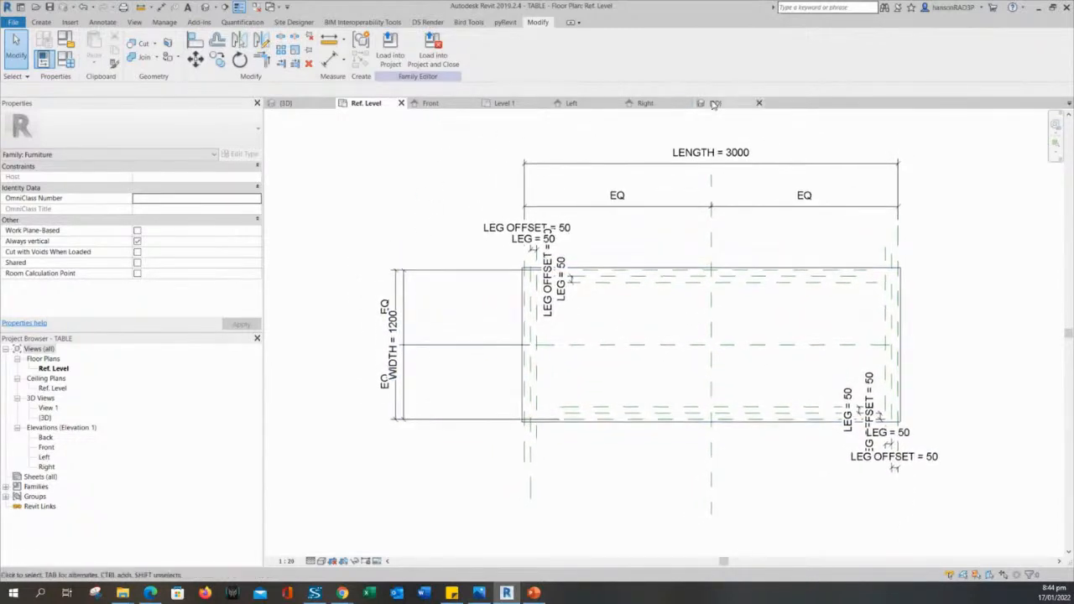
pyautogui.moveTo(389, 185)
pyautogui.mouseDown(button='middle')
pyautogui.moveTo(408, 176)
pyautogui.moveTo(481, 228)
pyautogui.mouseUp(button='middle')
pyautogui.scroll(-1, 416, 185)
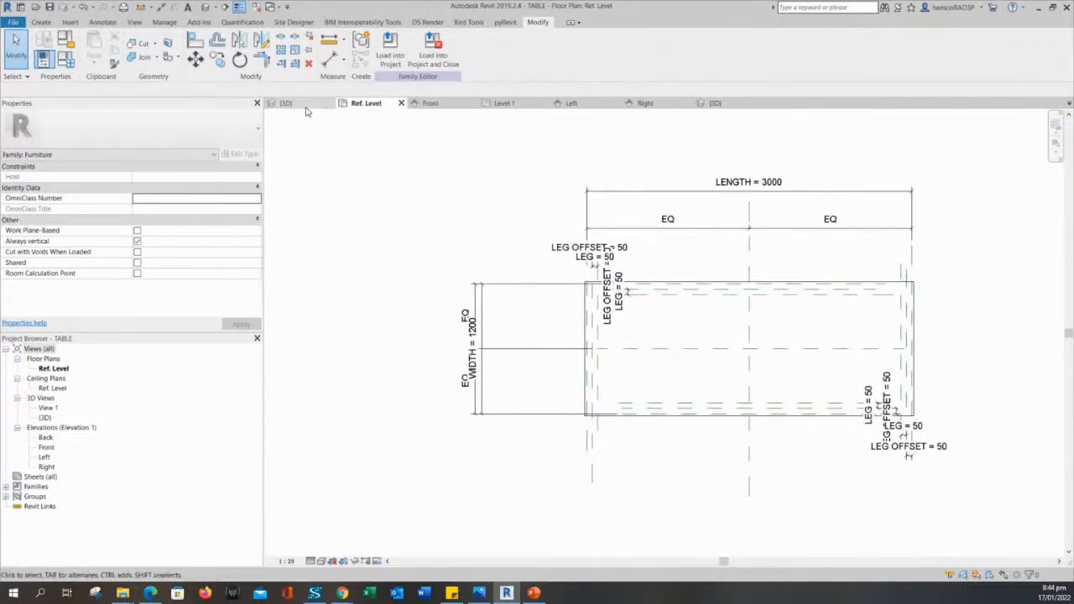
pyautogui.click(304, 105)
pyautogui.keyDown('shift'); pyautogui.moveTo(576, 277); pyautogui.dragTo(695, 360, button='middle'); pyautogui.keyUp('shift')
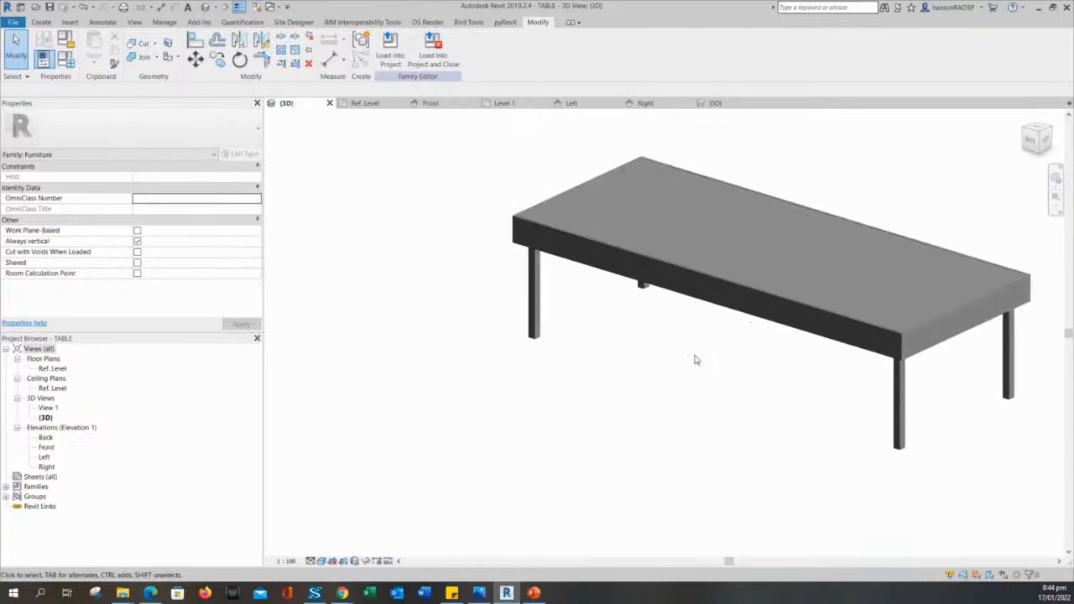
# Switch the family to the COFFEE TABLE type (1000 × 400 × 400) and apply it.
pyautogui.click(67, 61)
pyautogui.click(136, 144)
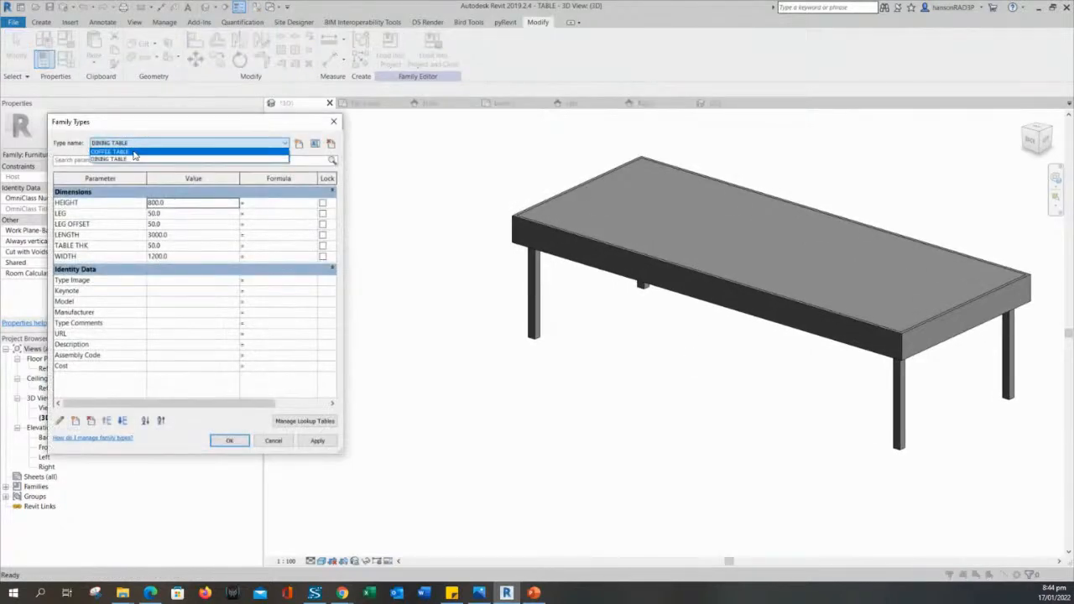
pyautogui.click(135, 151)
pyautogui.click(326, 443)
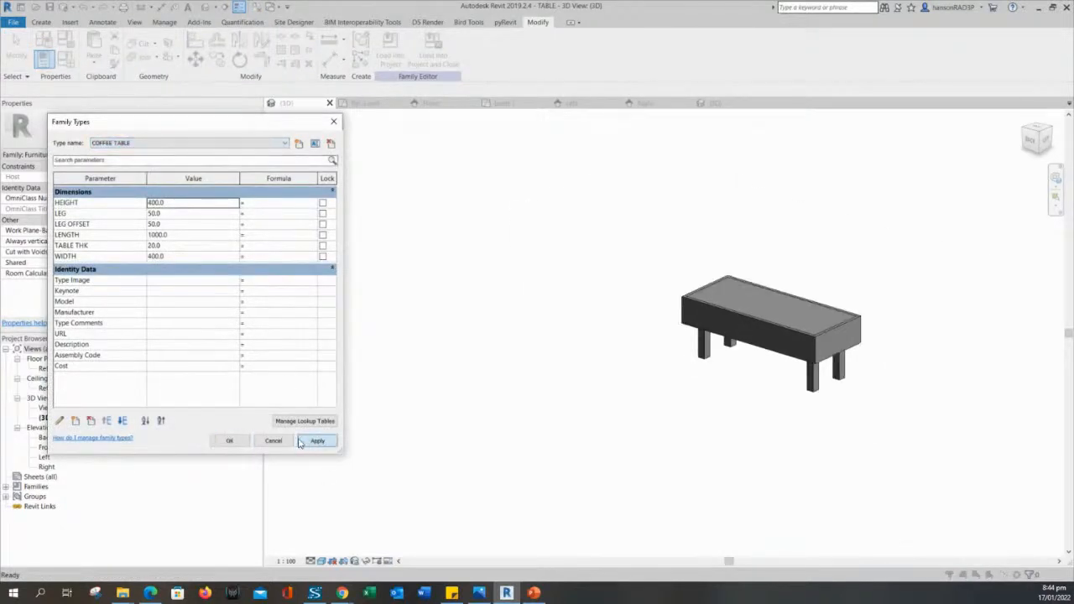
pyautogui.click(230, 440)
# Select the tabletop extrusion and begin editing its Material in Properties.
pyautogui.scroll(2, 579, 328)
pyautogui.keyDown('shift'); pyautogui.moveTo(567, 312); pyautogui.dragTo(551, 368, button='middle'); pyautogui.keyUp('shift')
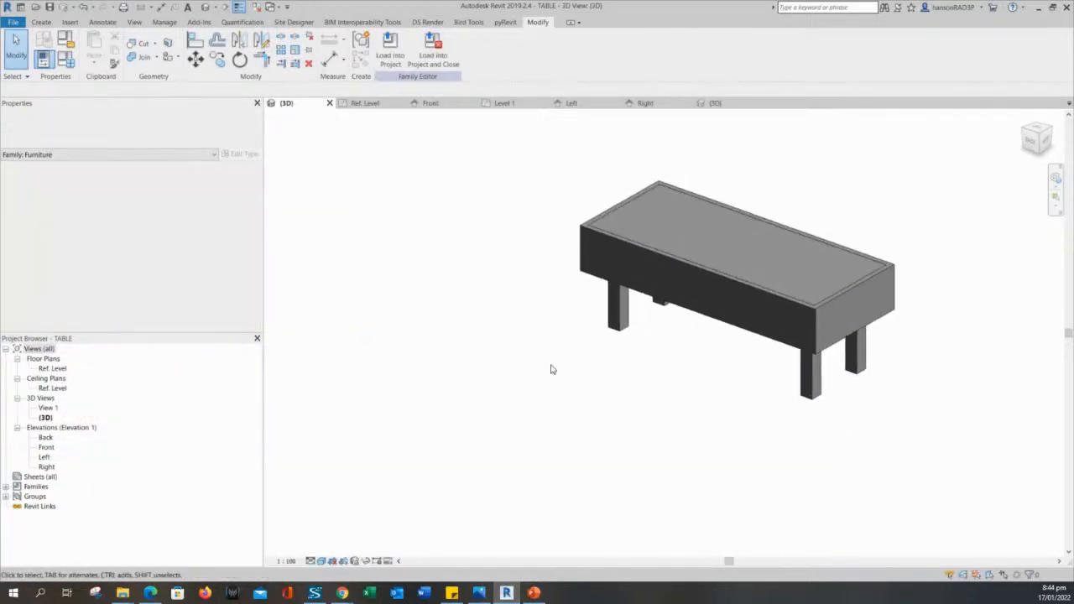
pyautogui.click(691, 198)
pyautogui.click(628, 216)
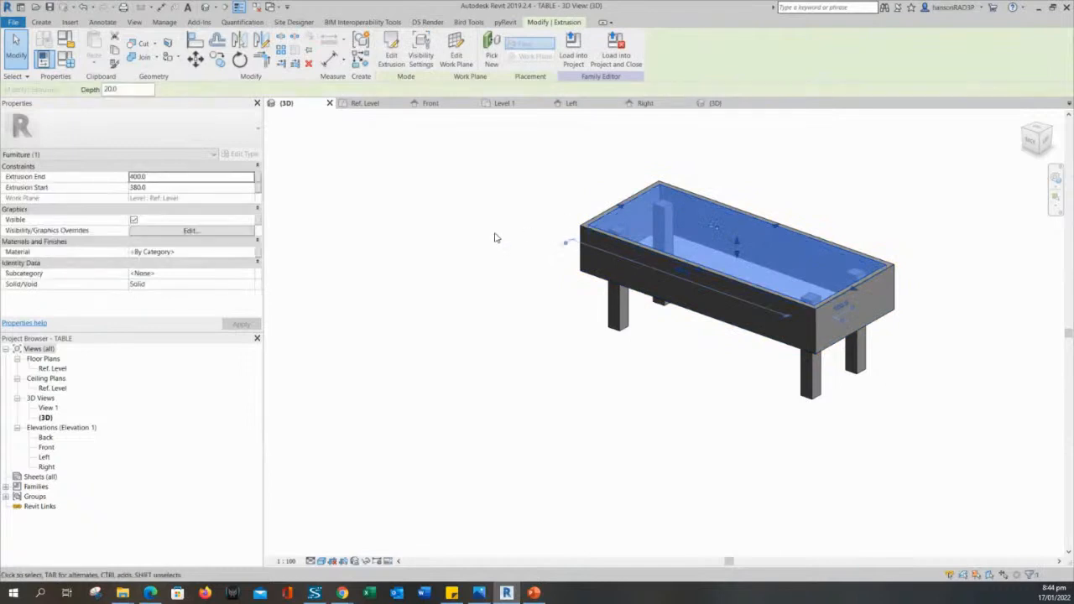
pyautogui.press('Escape')
pyautogui.keyDown('shift'); pyautogui.moveTo(614, 325); pyautogui.dragTo(590, 328, button='middle'); pyautogui.keyUp('shift')
pyautogui.scroll(1, 700, 314)
pyautogui.moveTo(699, 315); pyautogui.dragTo(698, 368, button='middle')
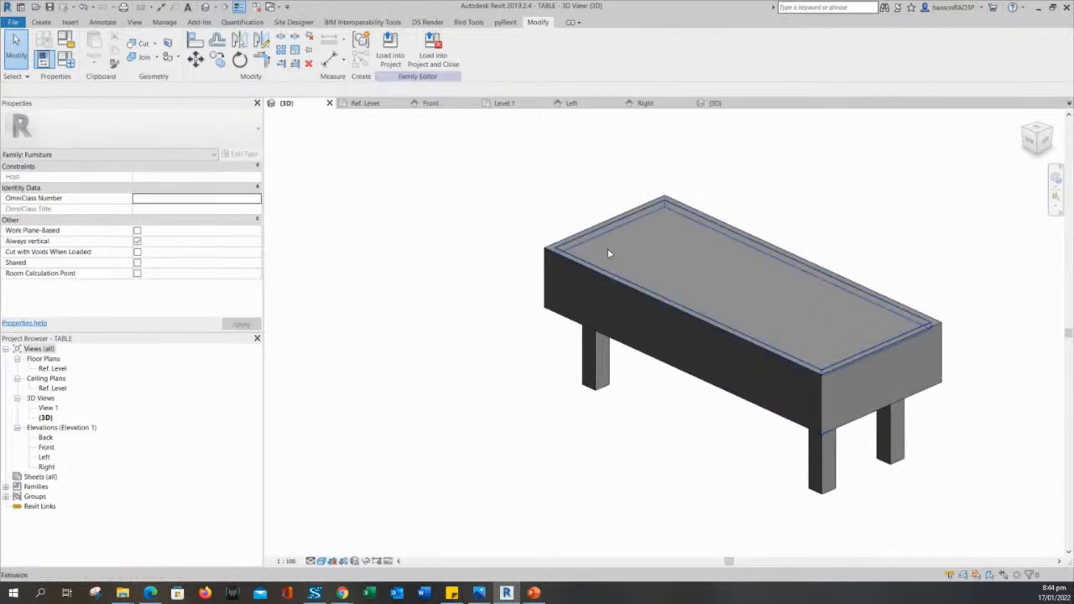
pyautogui.click(608, 249)
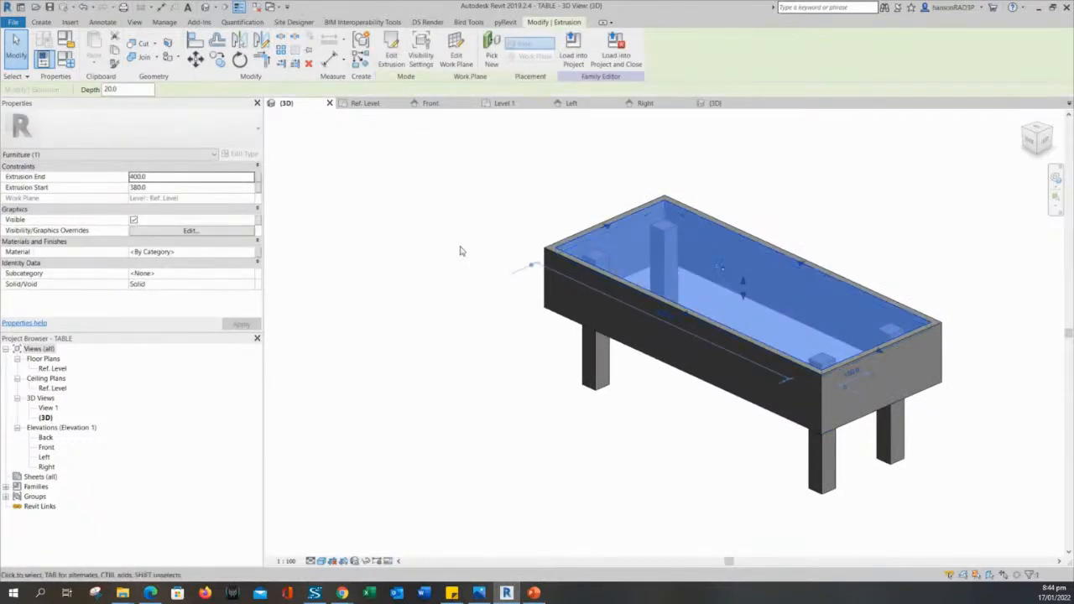
pyautogui.click(204, 252)
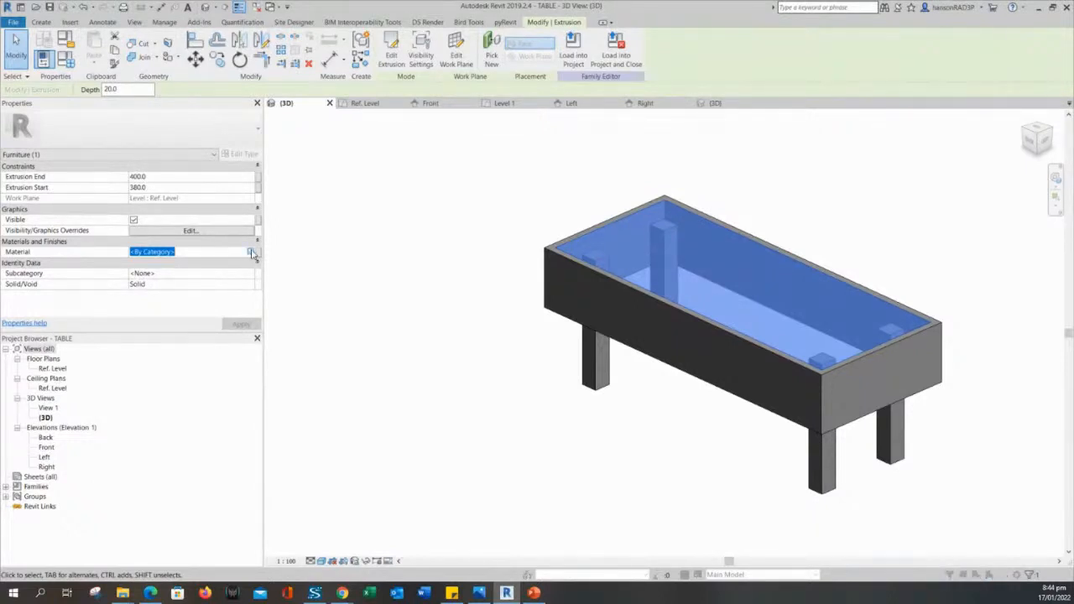
# Assign the Glass material to the thin tabletop extrusion so it shows translucent blue.
pyautogui.click(252, 253)
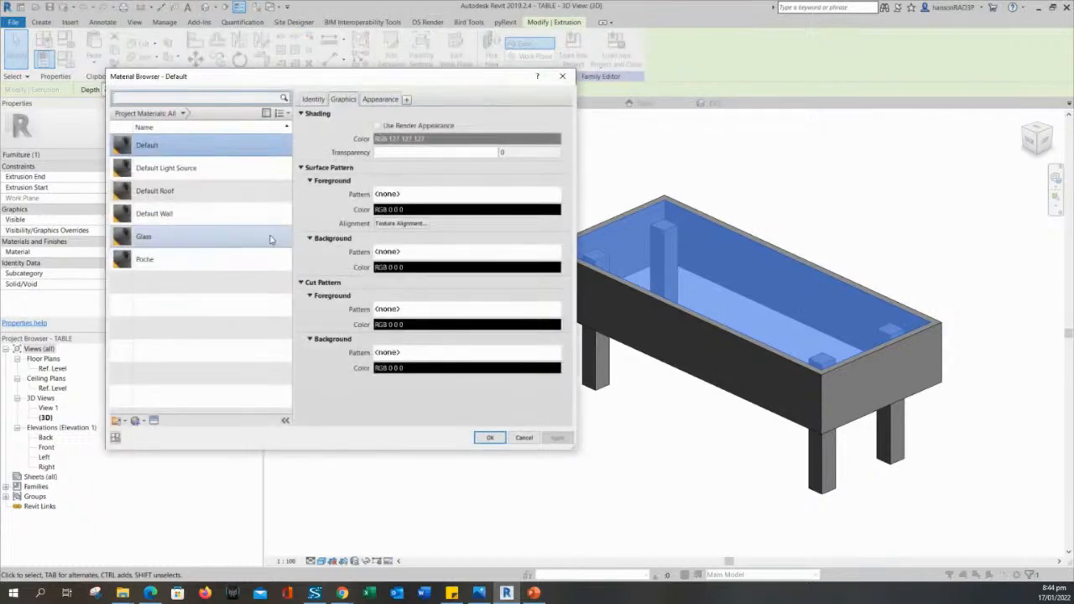
pyautogui.moveTo(345, 78); pyautogui.dragTo(322, 92)
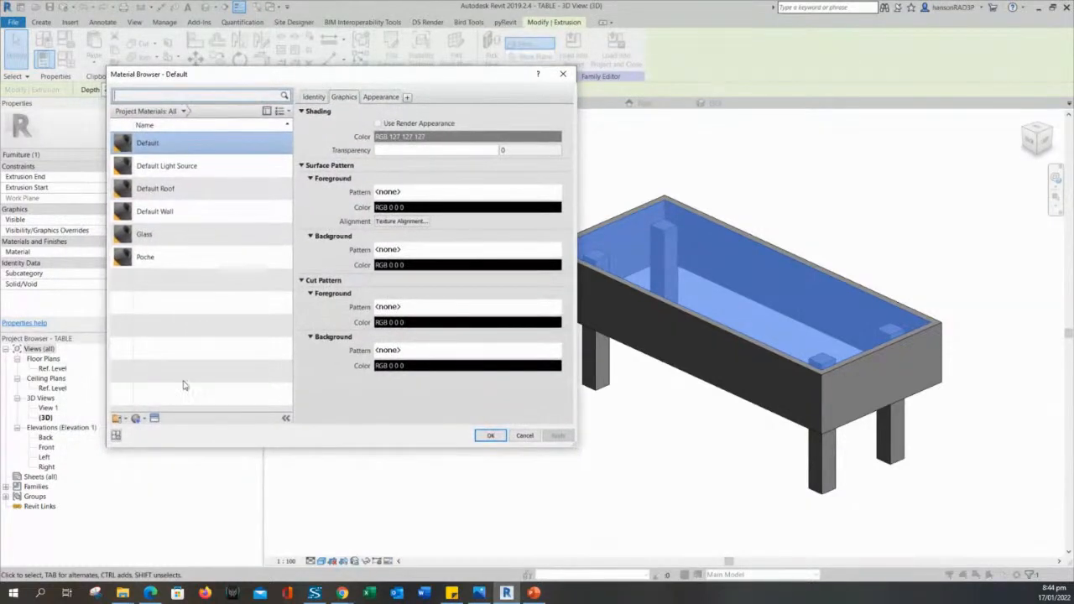
pyautogui.click(143, 418)
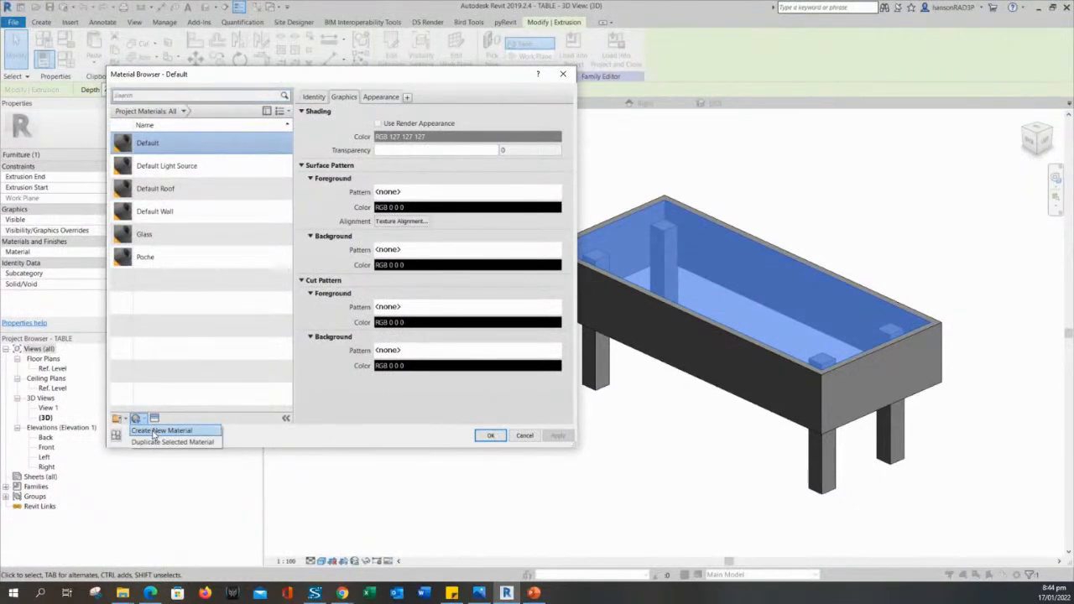
pyautogui.click(155, 431)
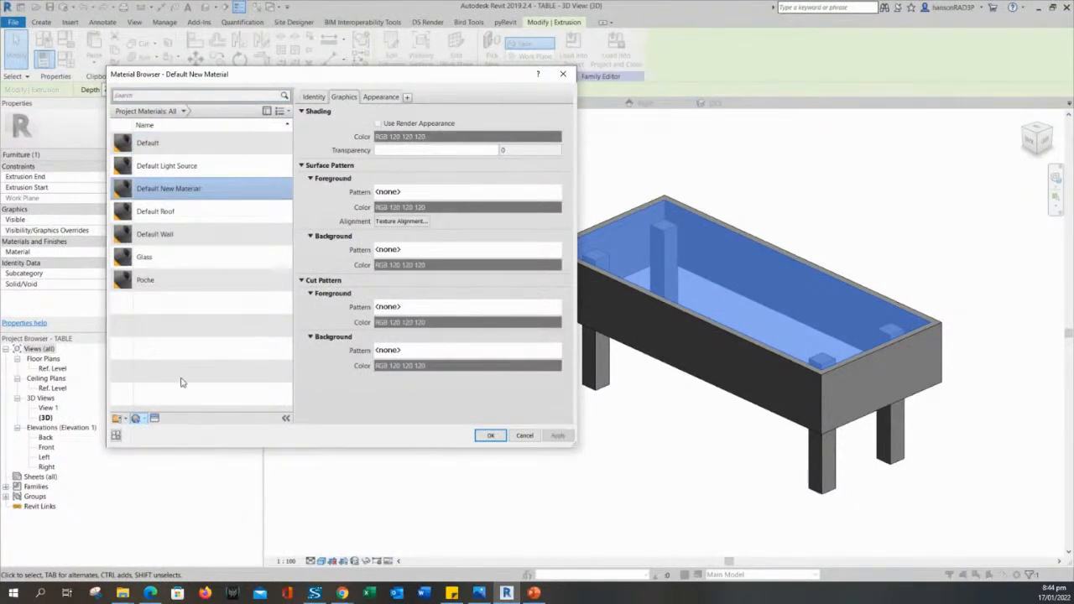
pyautogui.click(161, 261)
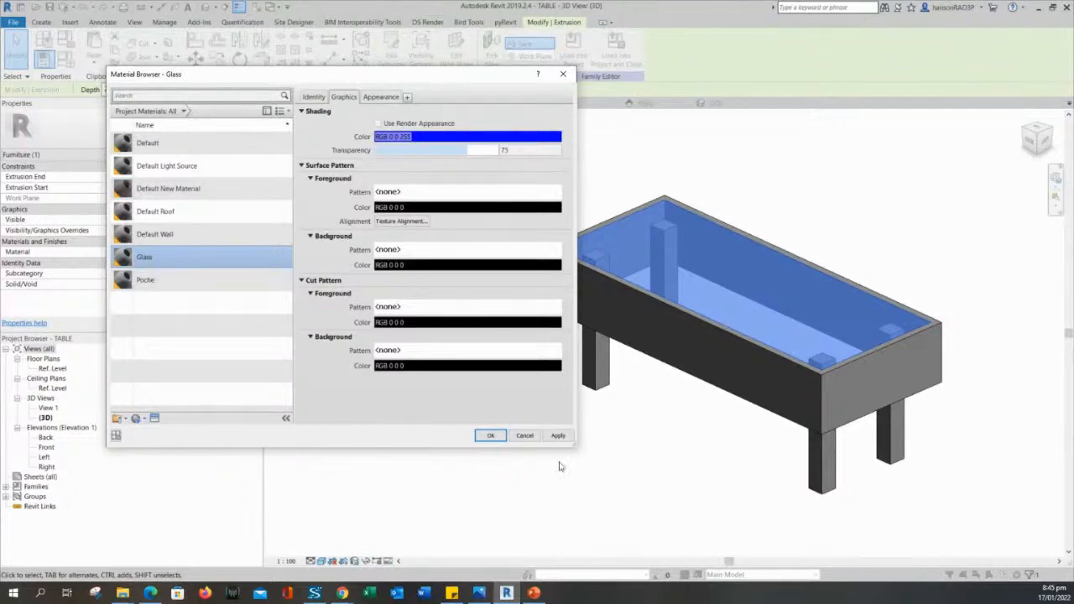
pyautogui.click(558, 436)
pyautogui.click(493, 436)
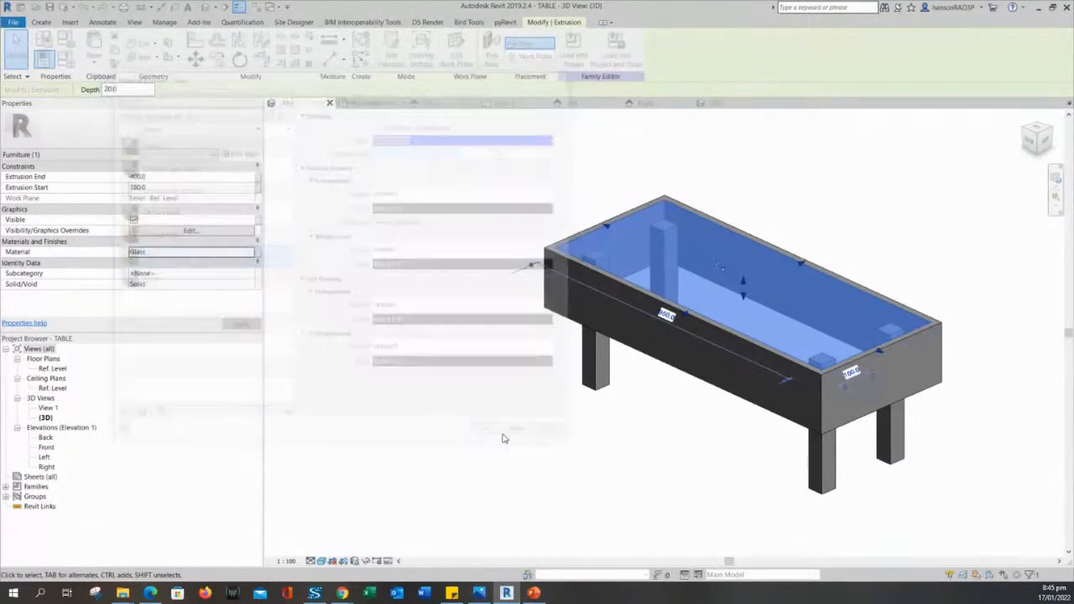
pyautogui.click(611, 343)
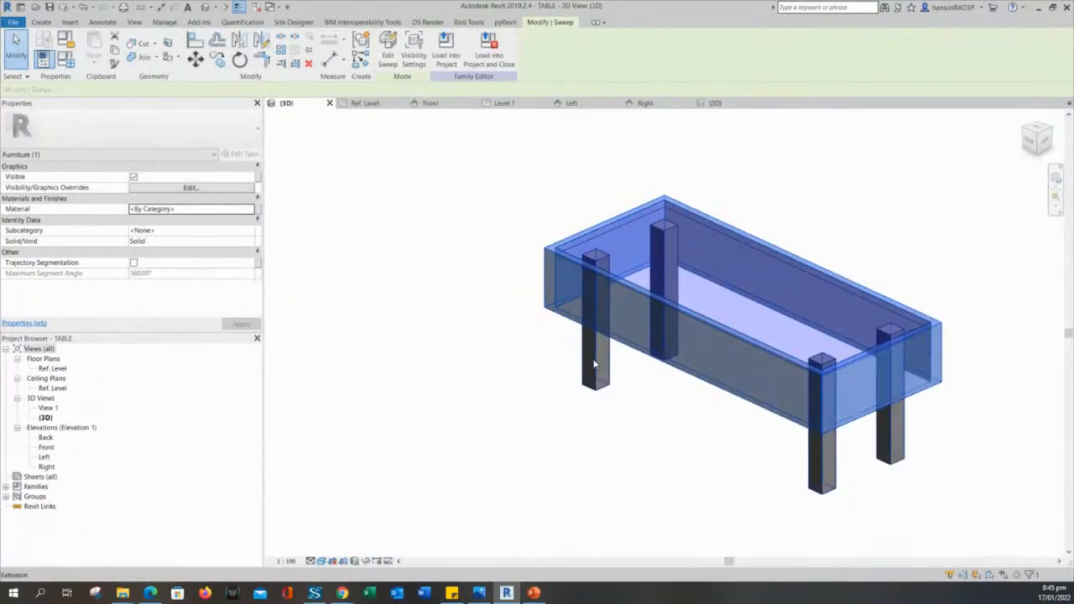
# Select the table frame sweep and create a new material named COFFEE TABLE WOOD.
pyautogui.keyDown('ctrl'); pyautogui.click(596, 361); pyautogui.keyUp('ctrl')
pyautogui.click(687, 415)
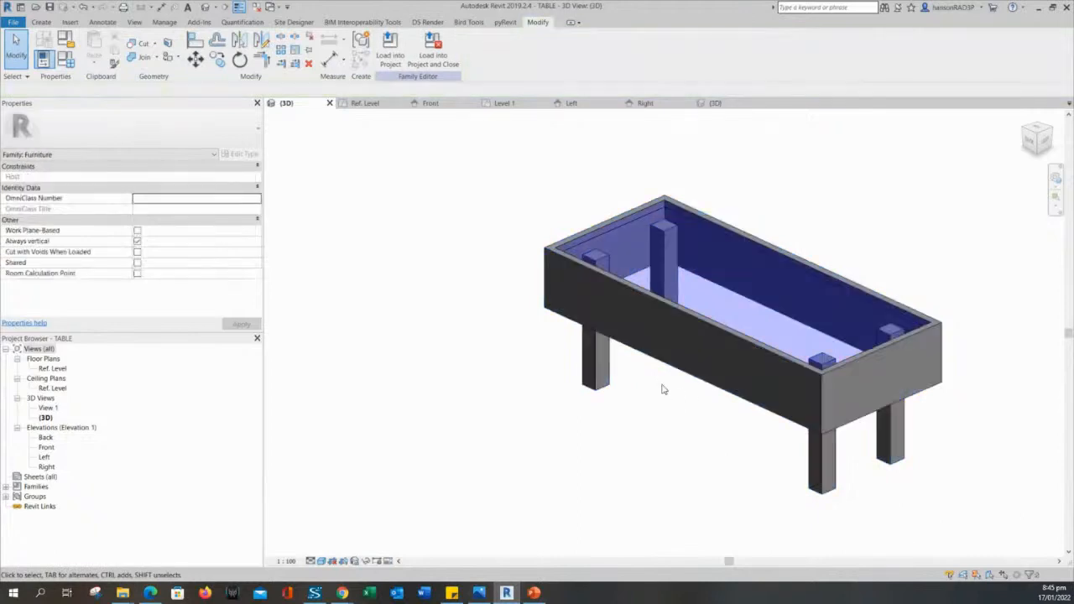
pyautogui.click(643, 353)
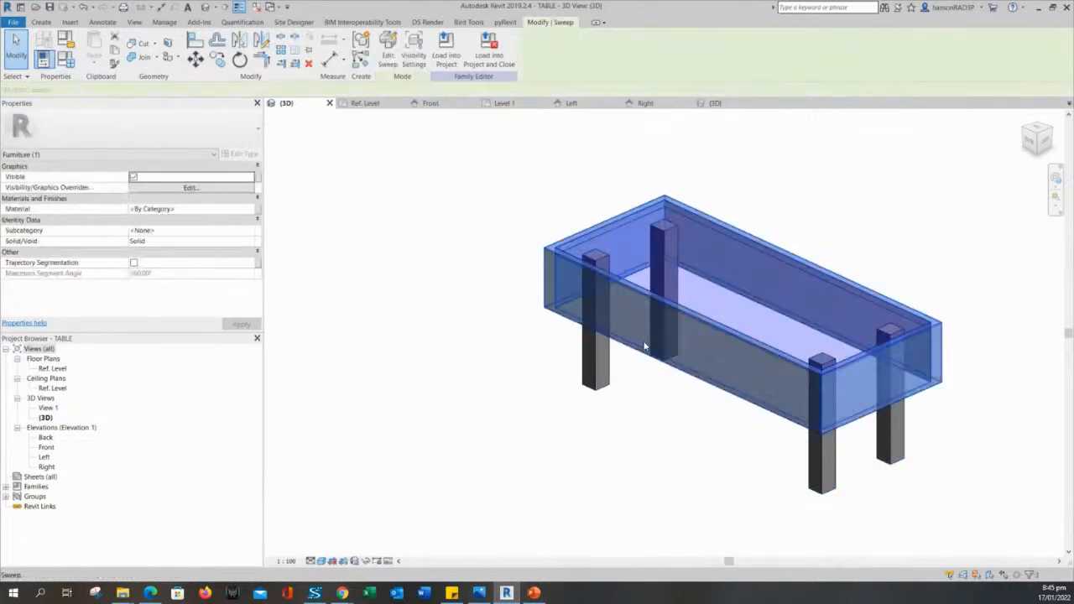
pyautogui.click(249, 210)
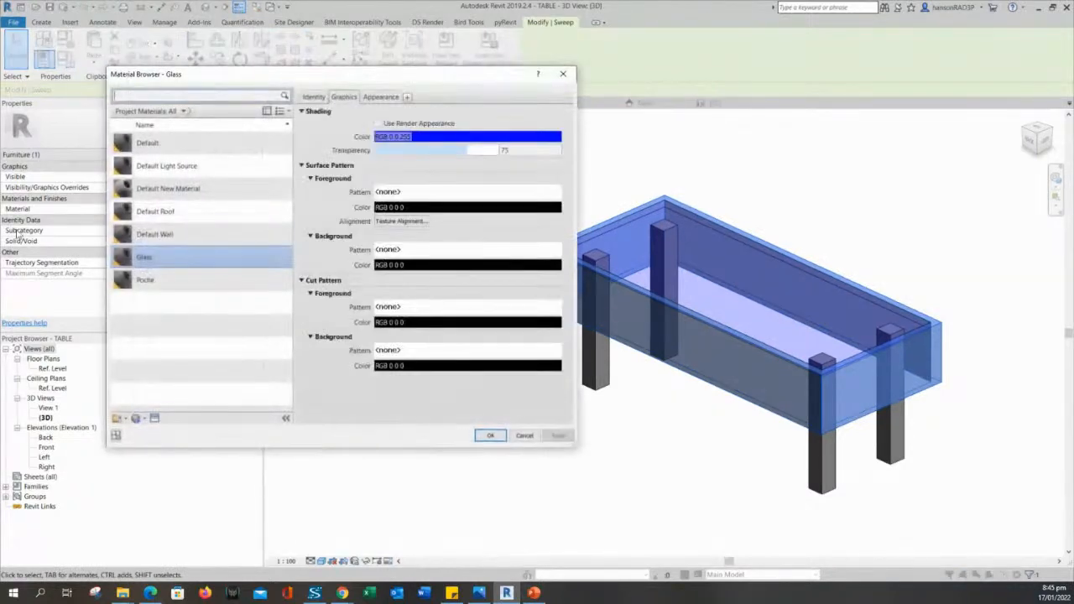
pyautogui.click(136, 418)
pyautogui.click(162, 435)
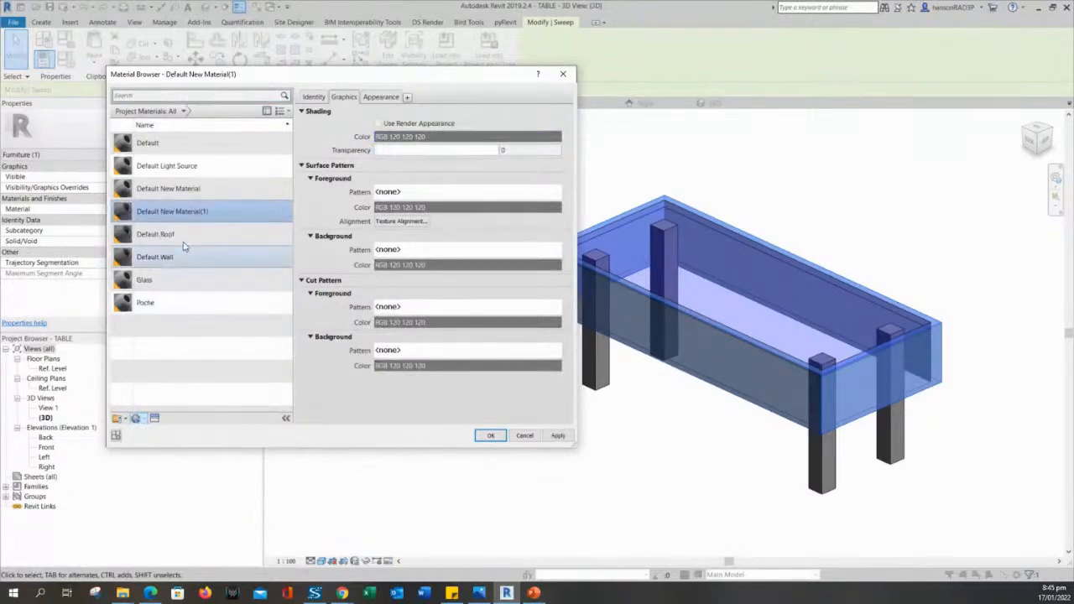
pyautogui.rightClick(197, 213)
pyautogui.click(201, 241)
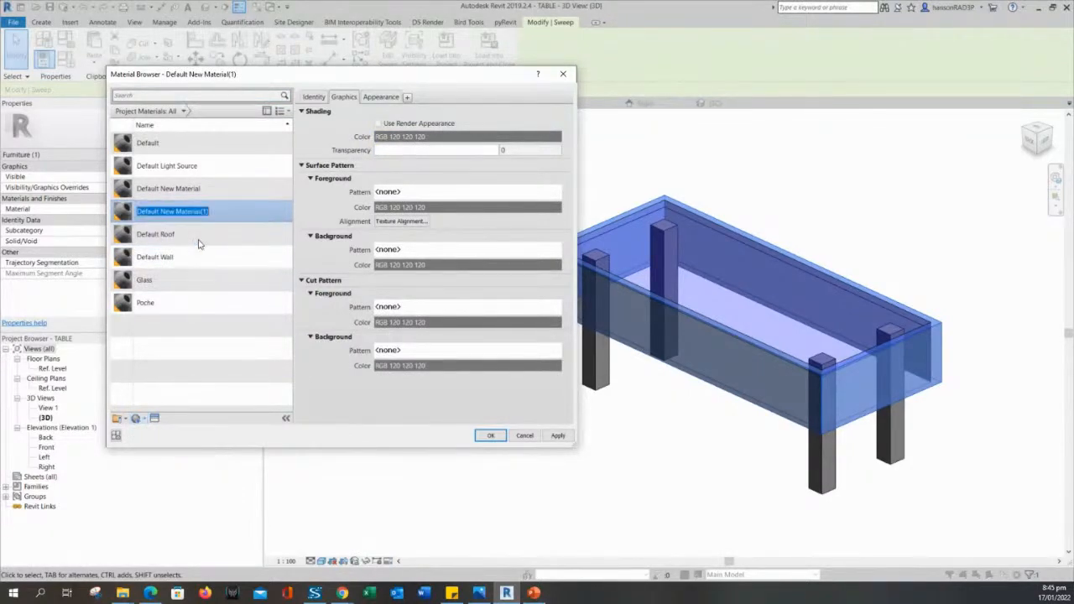
pyautogui.write('w')
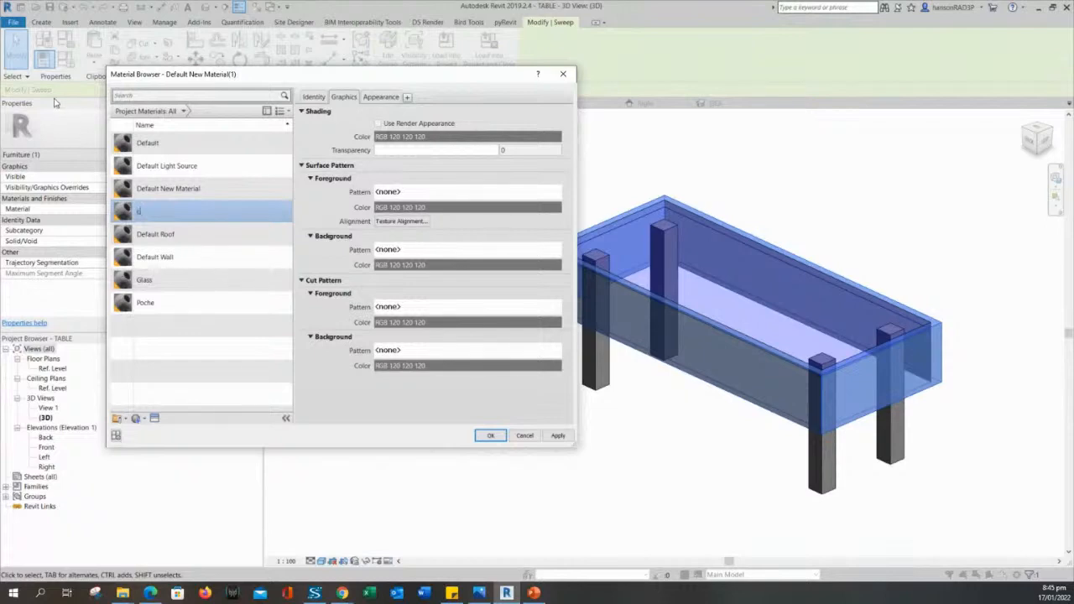
pyautogui.write('ol')
pyautogui.press('Return')
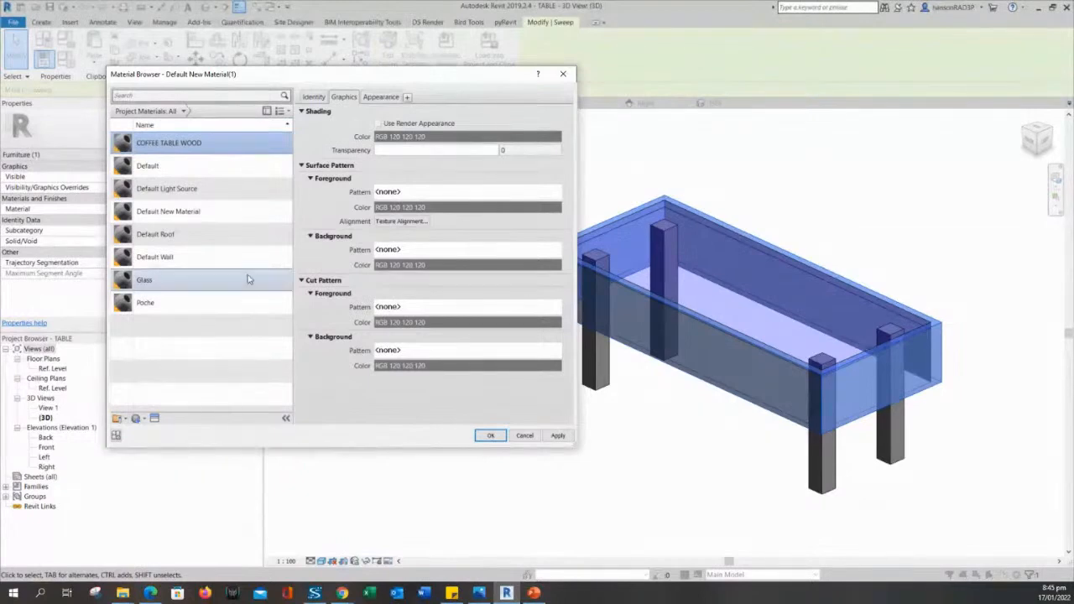
# Set the material class to Wood and shade it with its render appearance.
pyautogui.click(314, 97)
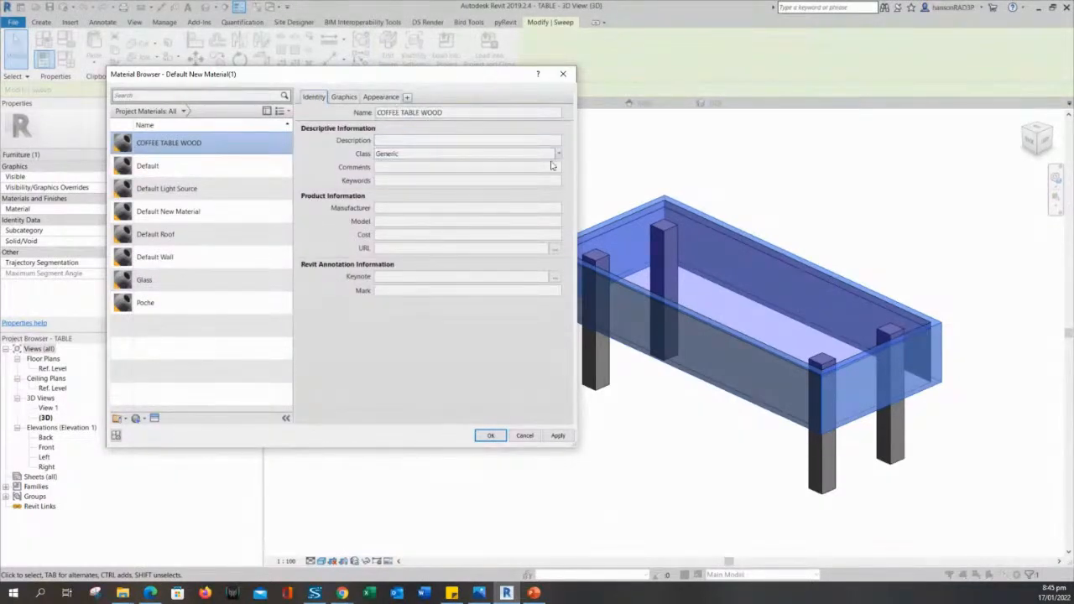
pyautogui.click(557, 153)
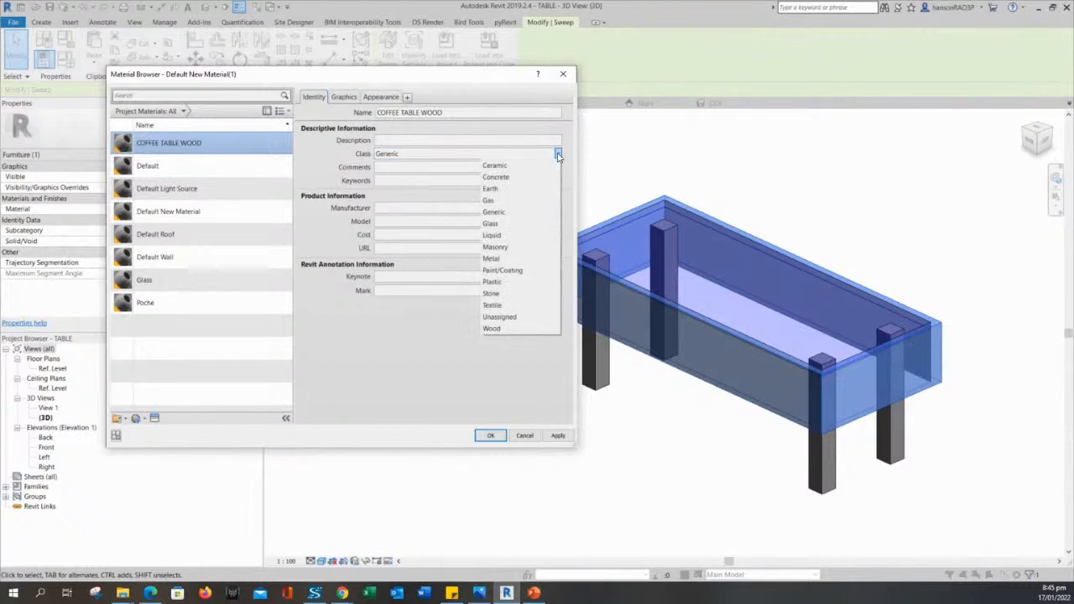
pyautogui.click(509, 329)
pyautogui.click(344, 98)
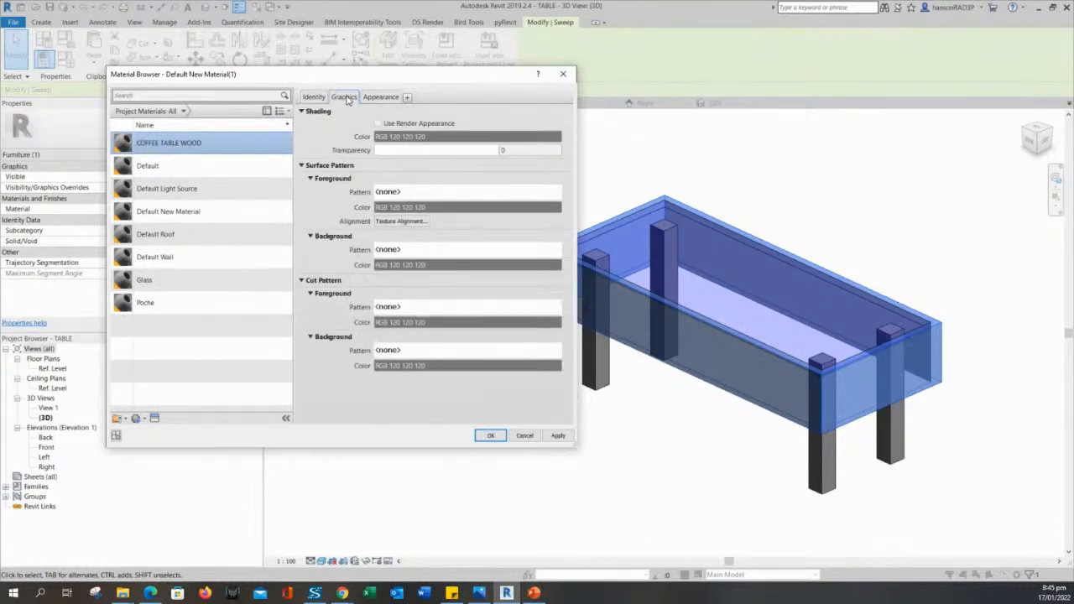
pyautogui.click(377, 123)
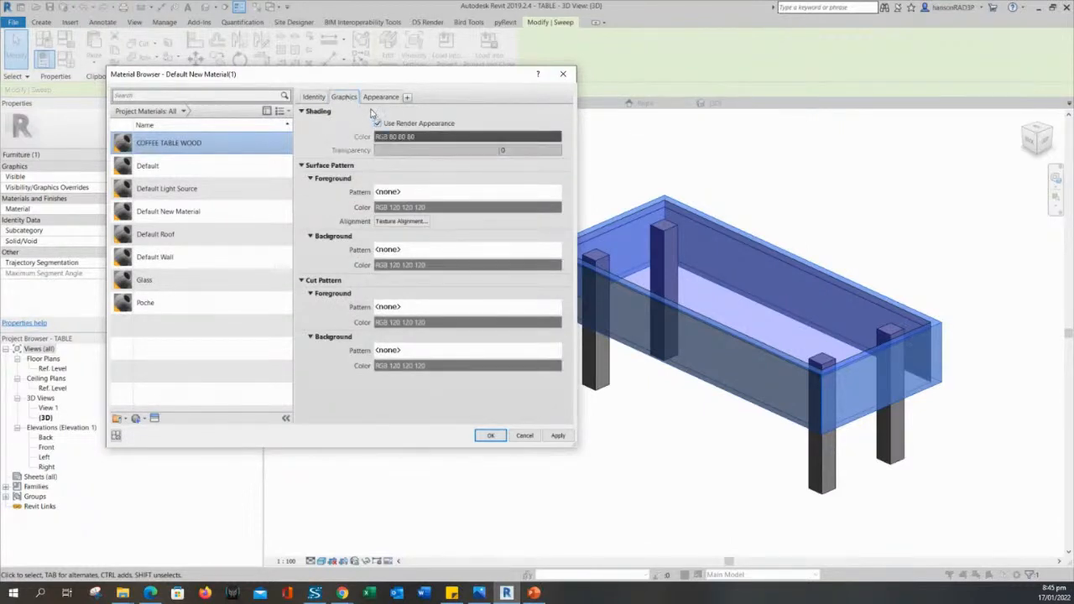
# Set the appearance colour to a wood brown, RGB 142 71 0.
pyautogui.click(374, 99)
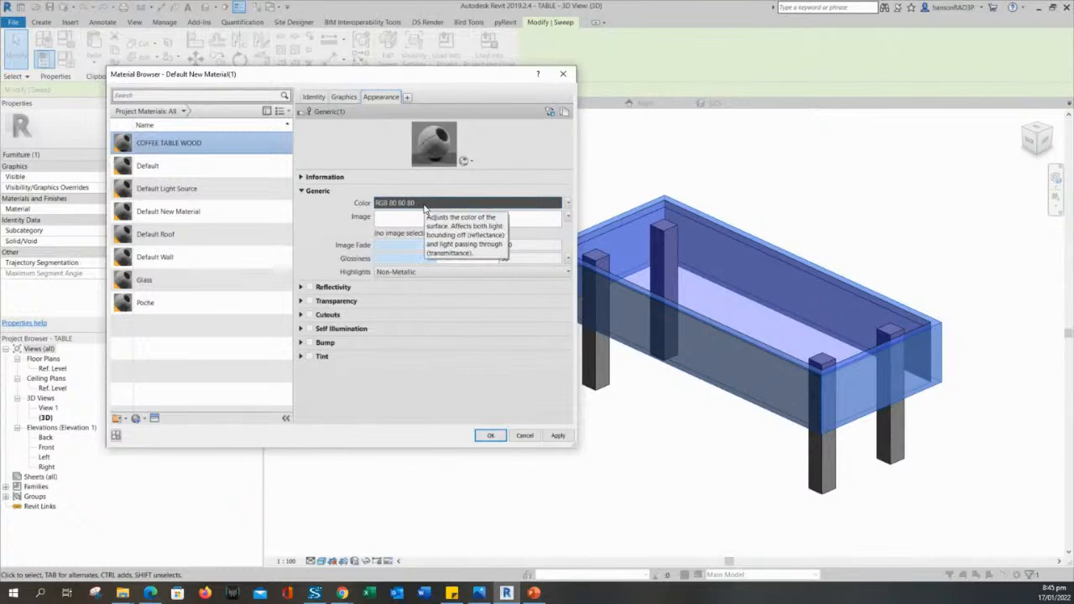
pyautogui.click(424, 204)
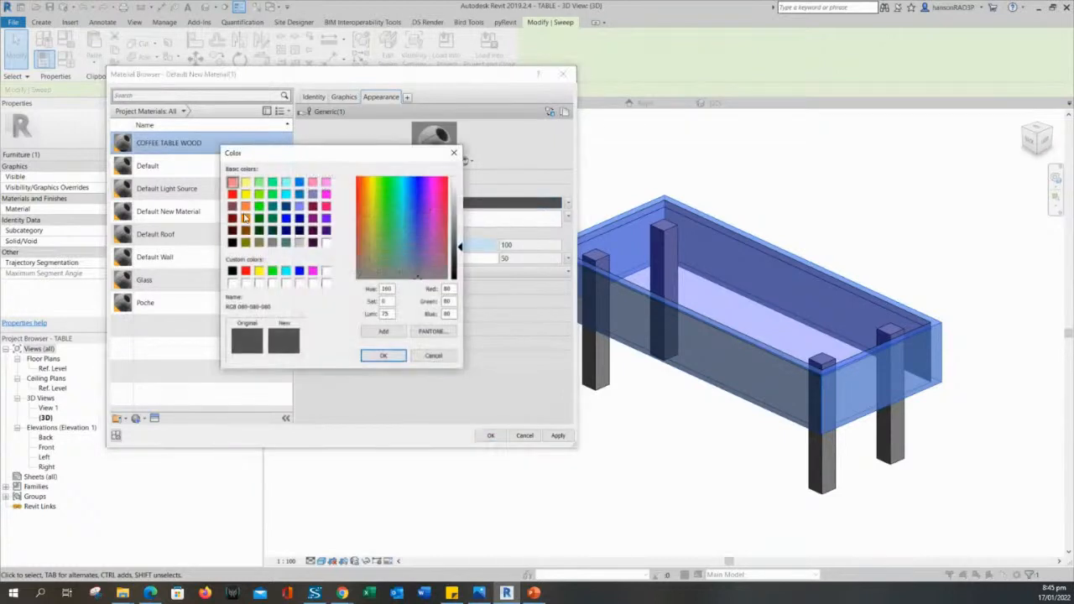
pyautogui.click(455, 153)
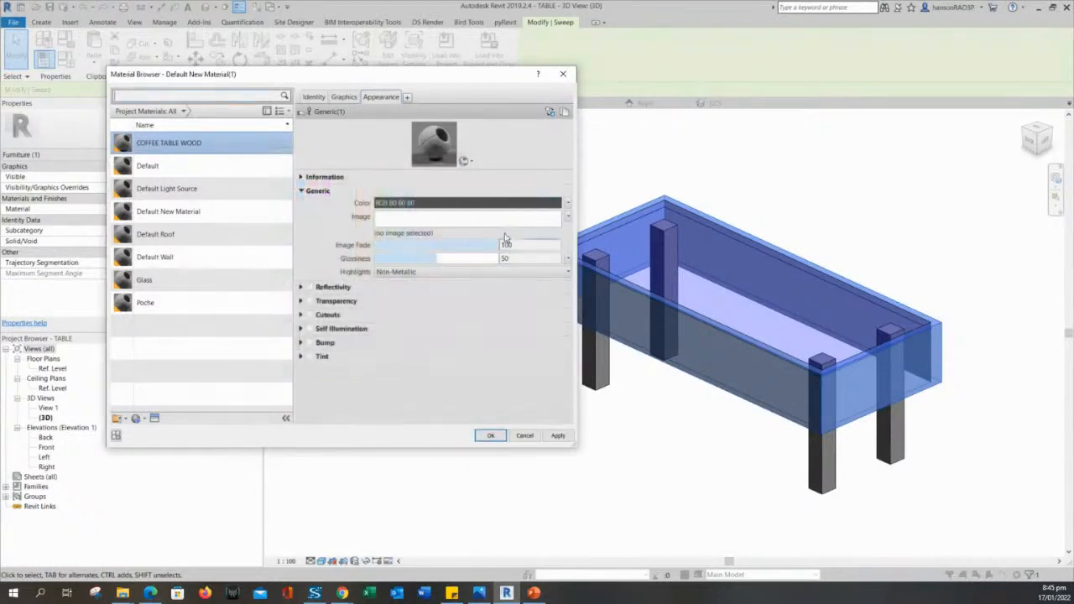
pyautogui.click(408, 234)
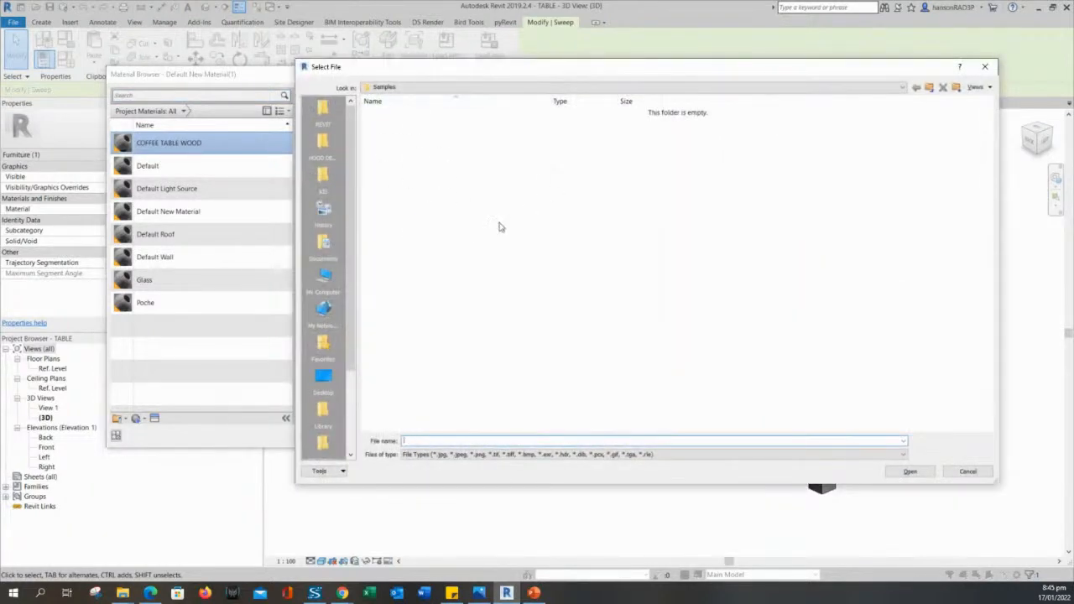
pyautogui.press('Escape')
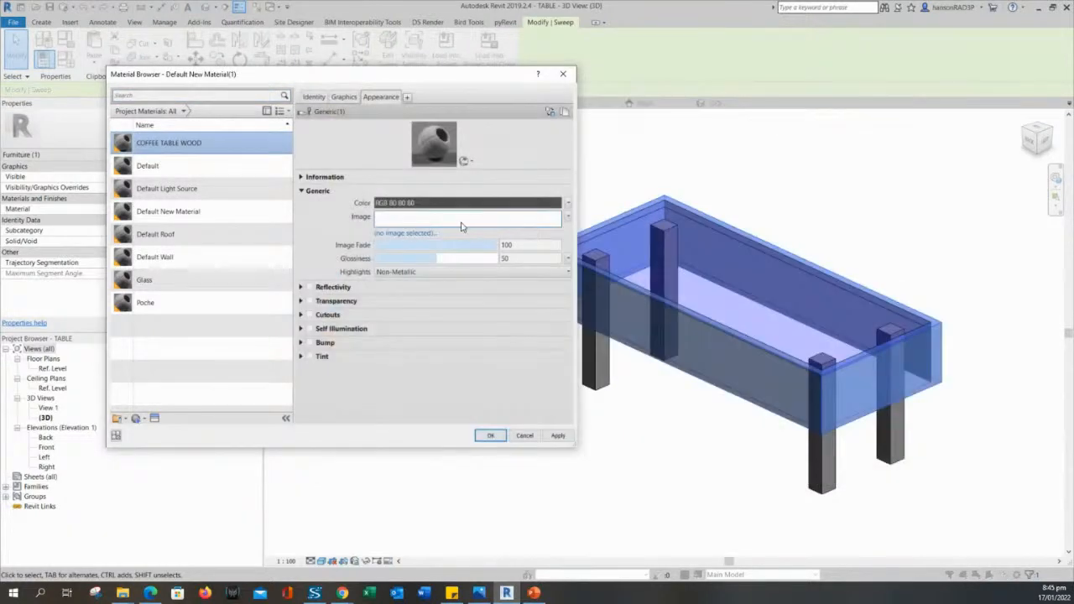
pyautogui.click(420, 235)
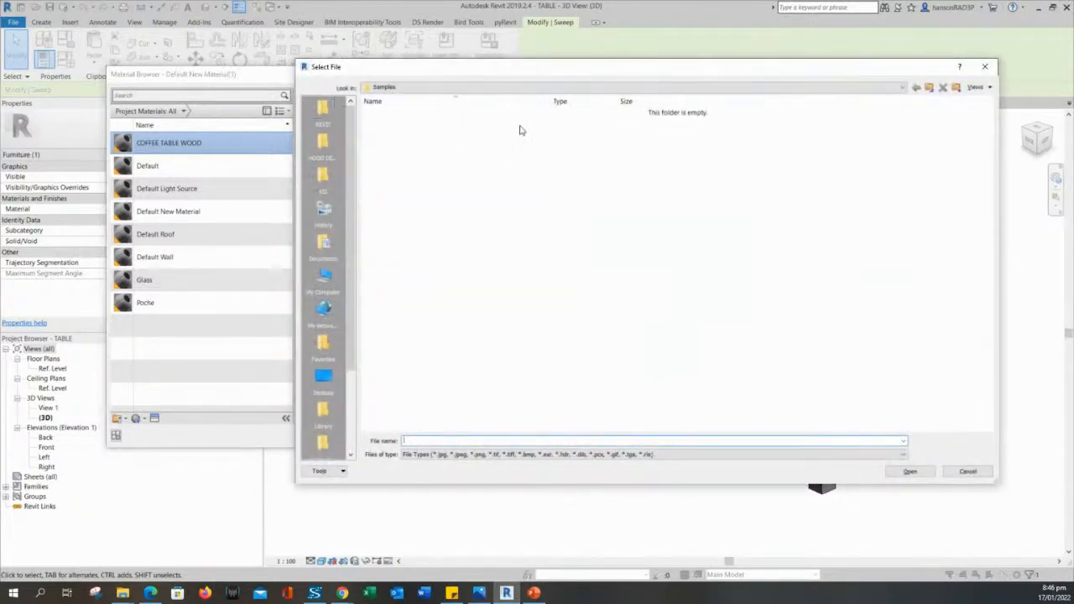
pyautogui.press('Escape')
pyautogui.click(420, 202)
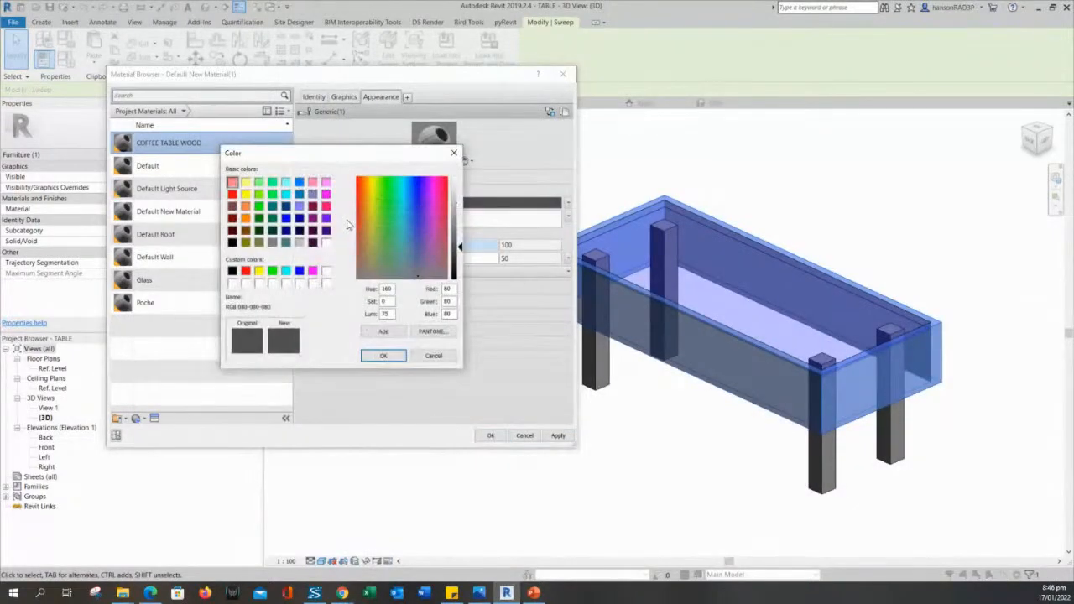
pyautogui.click(246, 218)
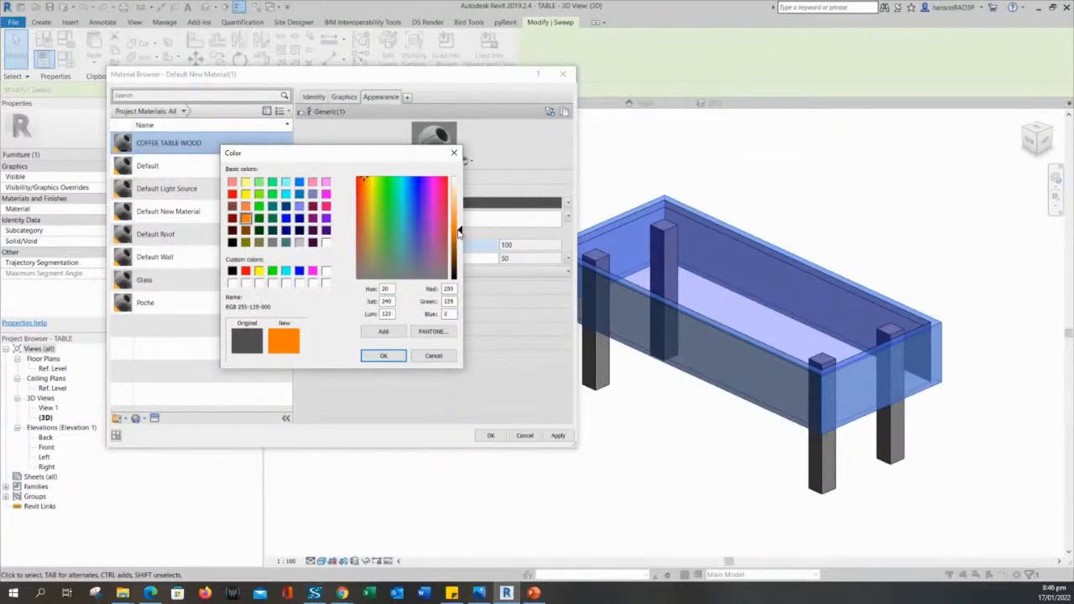
pyautogui.moveTo(459, 233); pyautogui.dragTo(459, 254)
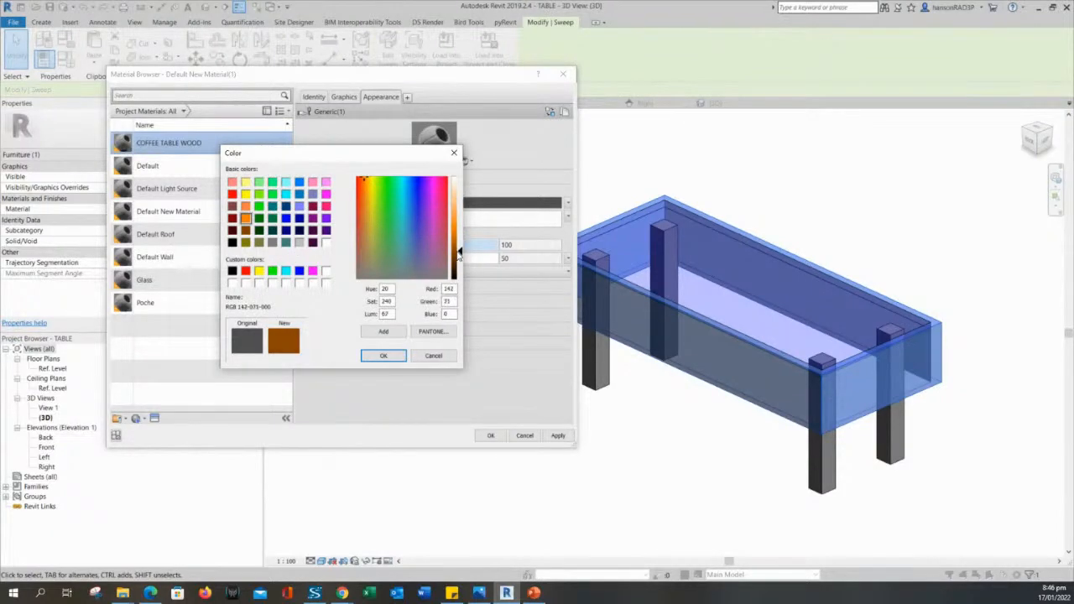
pyautogui.click(383, 357)
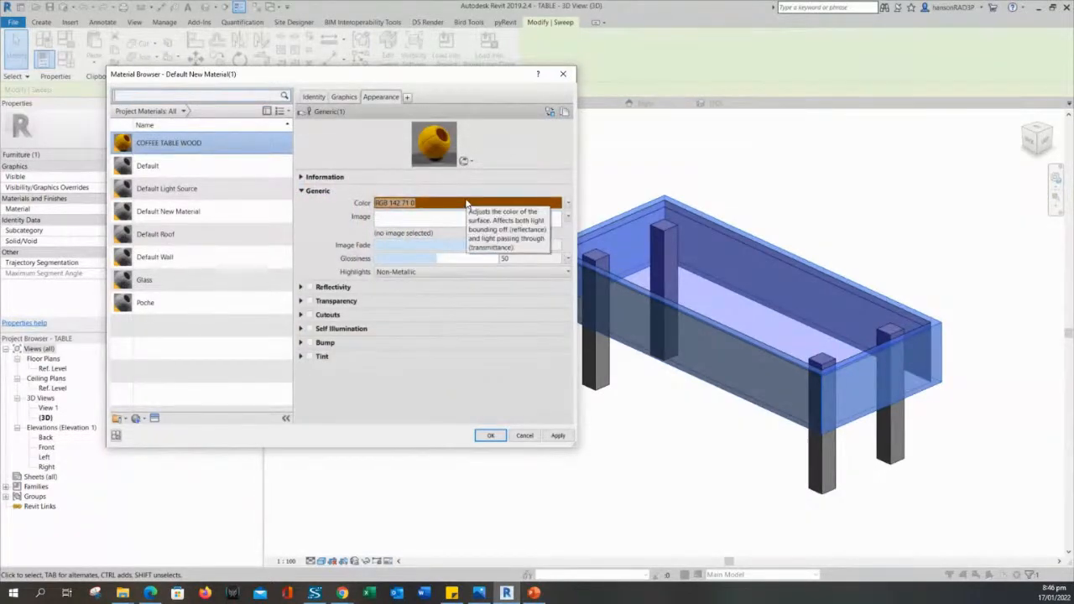
# Apply COFFEE TABLE WOOD to the sweep and close the Material Browser.
pyautogui.click(557, 437)
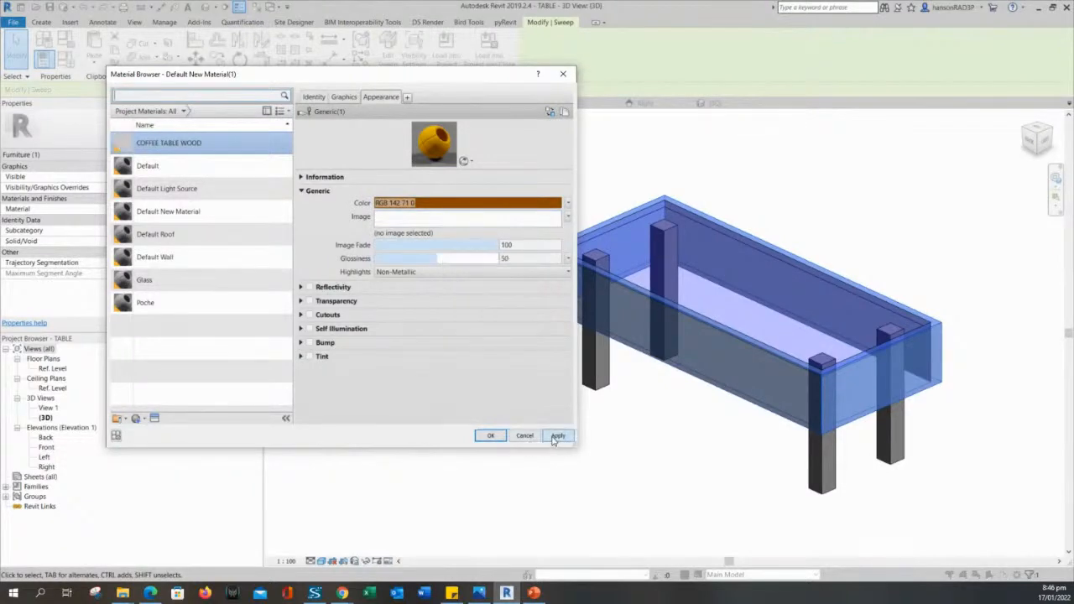
pyautogui.click(487, 435)
pyautogui.keyDown('shift'); pyautogui.moveTo(635, 443); pyautogui.dragTo(662, 431, button='middle'); pyautogui.keyUp('shift')
pyautogui.click(776, 458)
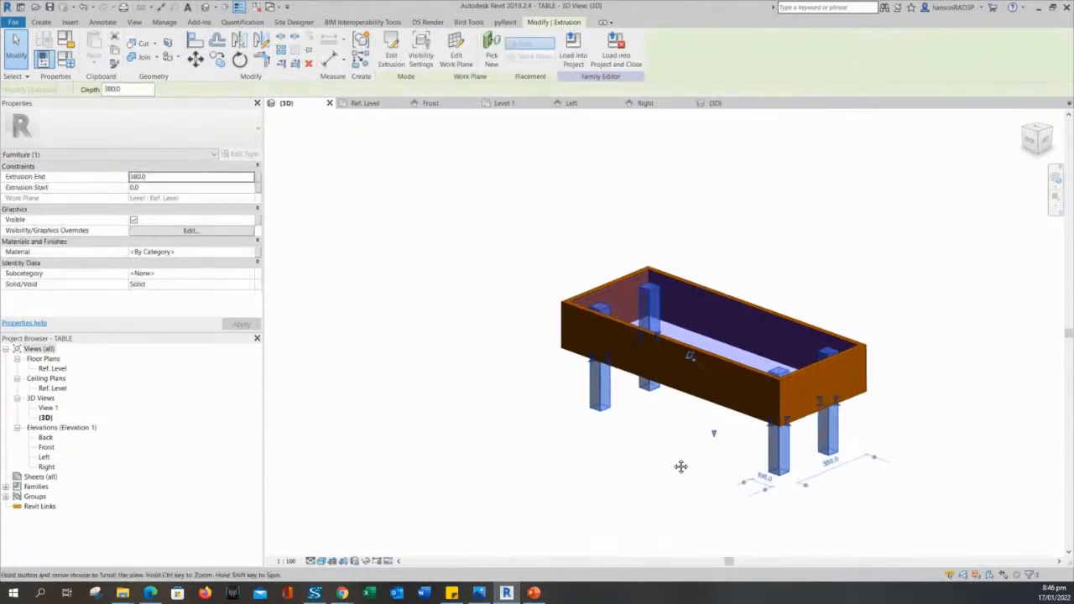
# Create a new material for the table legs and rename it STEEL.
pyautogui.click(247, 251)
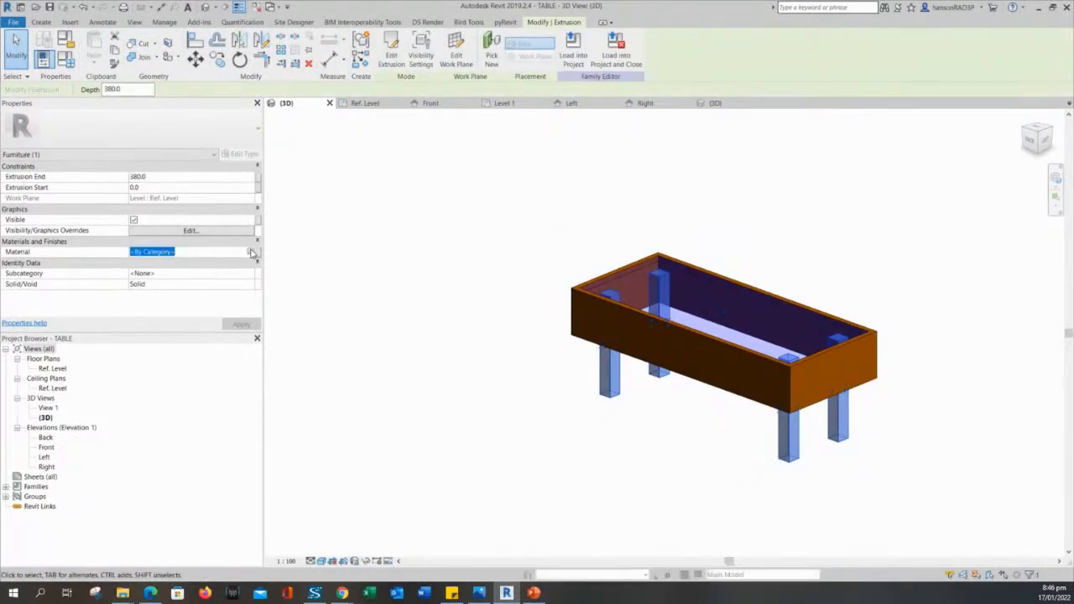
pyautogui.click(253, 252)
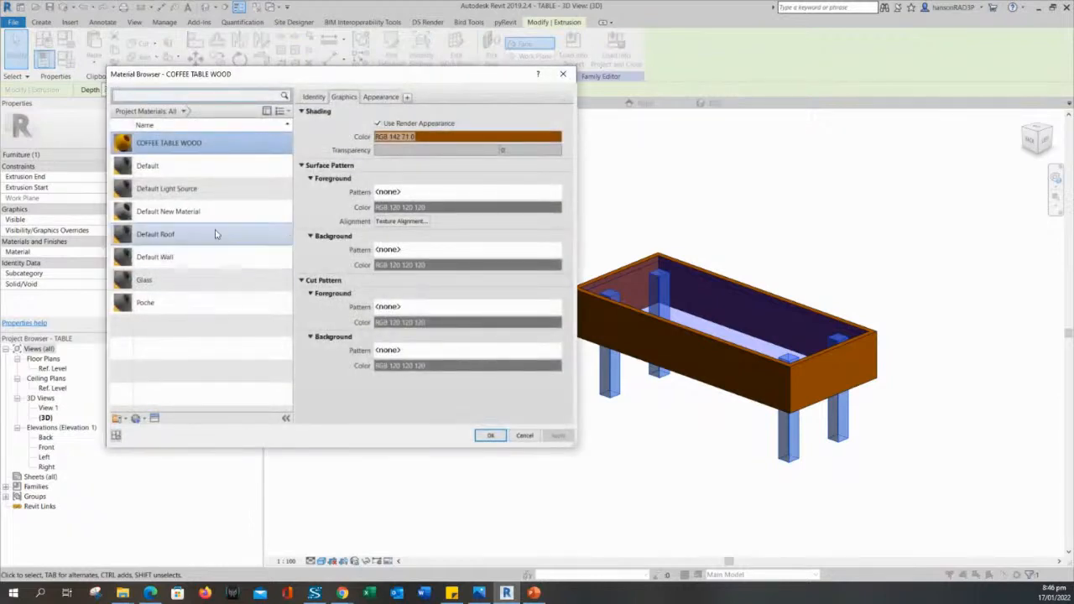
pyautogui.click(143, 418)
pyautogui.click(172, 428)
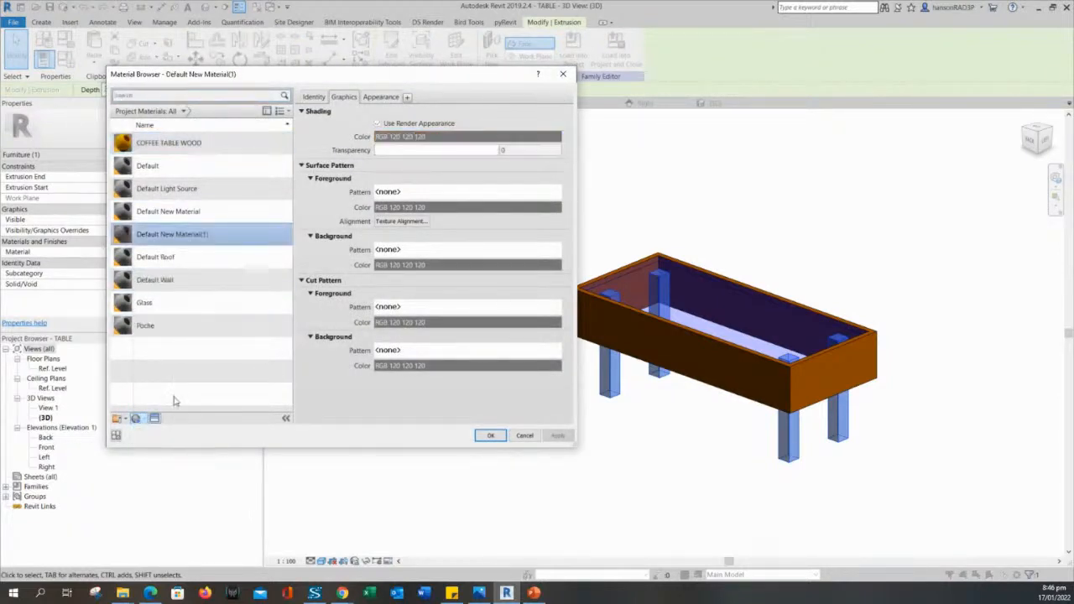
pyautogui.rightClick(178, 233)
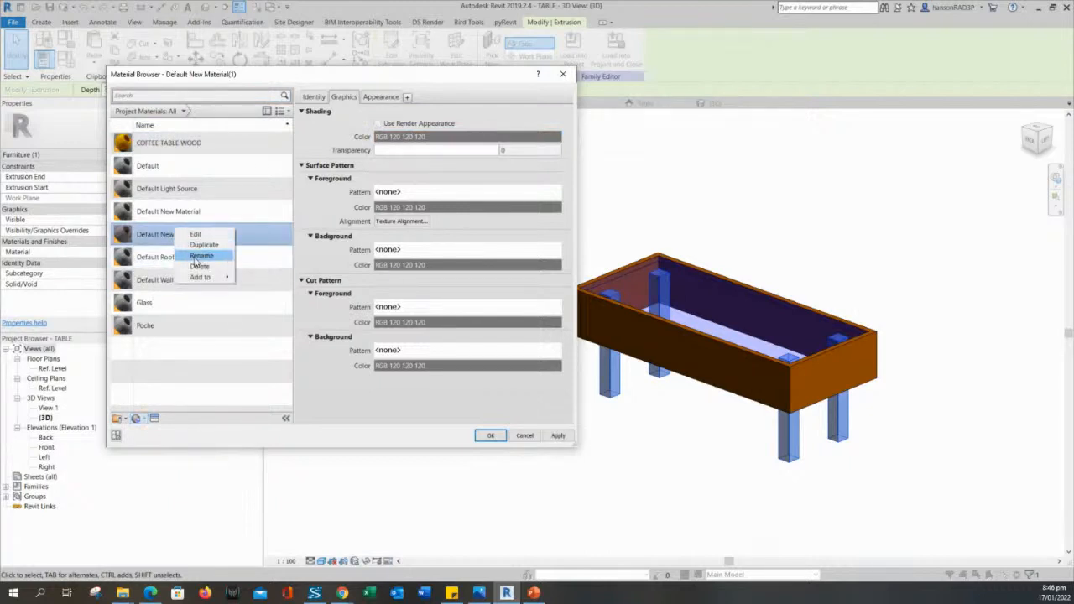
pyautogui.click(194, 257)
pyautogui.write('STEE')
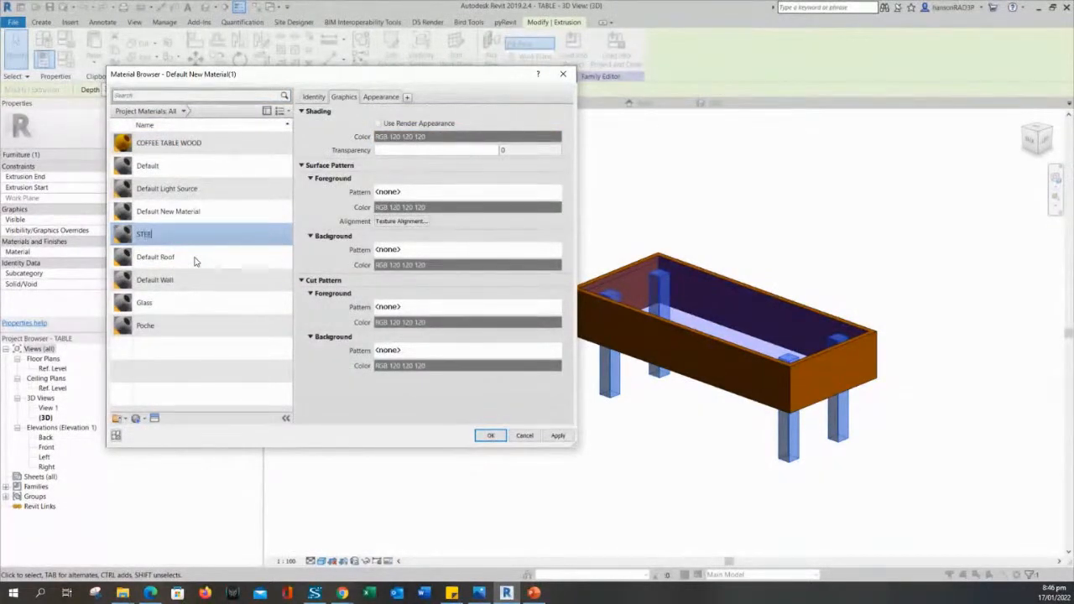
pyautogui.write('L')
pyautogui.press('Return')
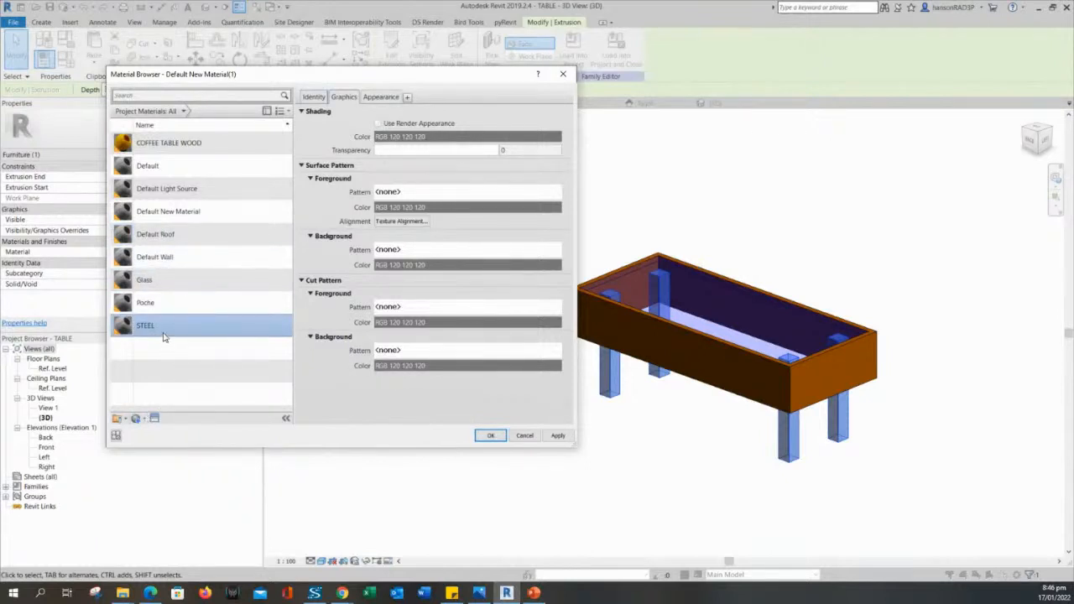
# Search the Asset Browser for steel appearances.
pyautogui.click(314, 97)
pyautogui.click(343, 97)
pyautogui.click(154, 418)
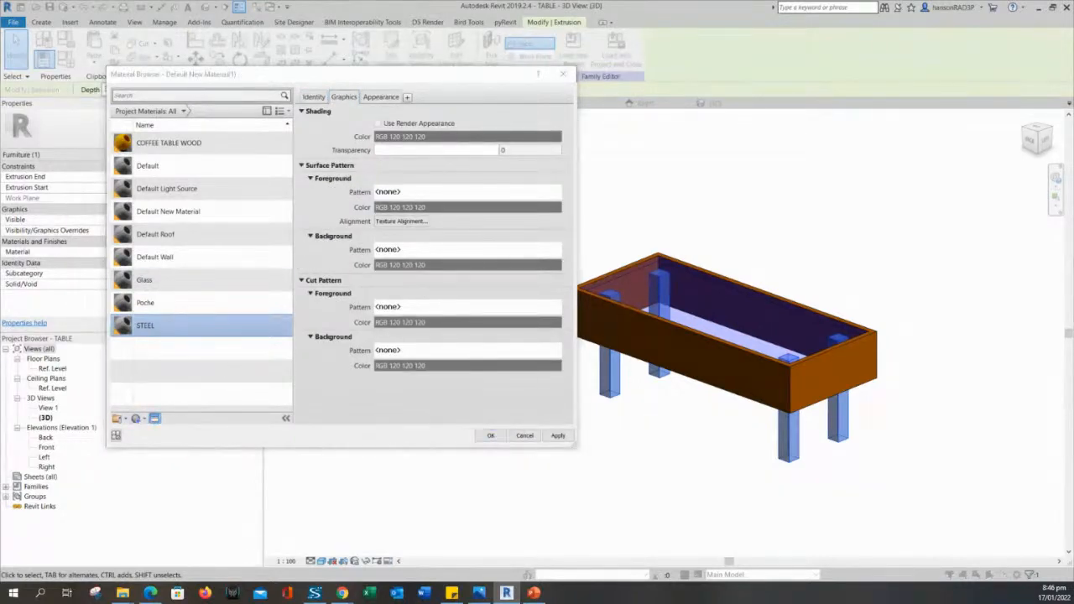
pyautogui.moveTo(369, 72); pyautogui.dragTo(491, 79)
pyautogui.click(472, 96)
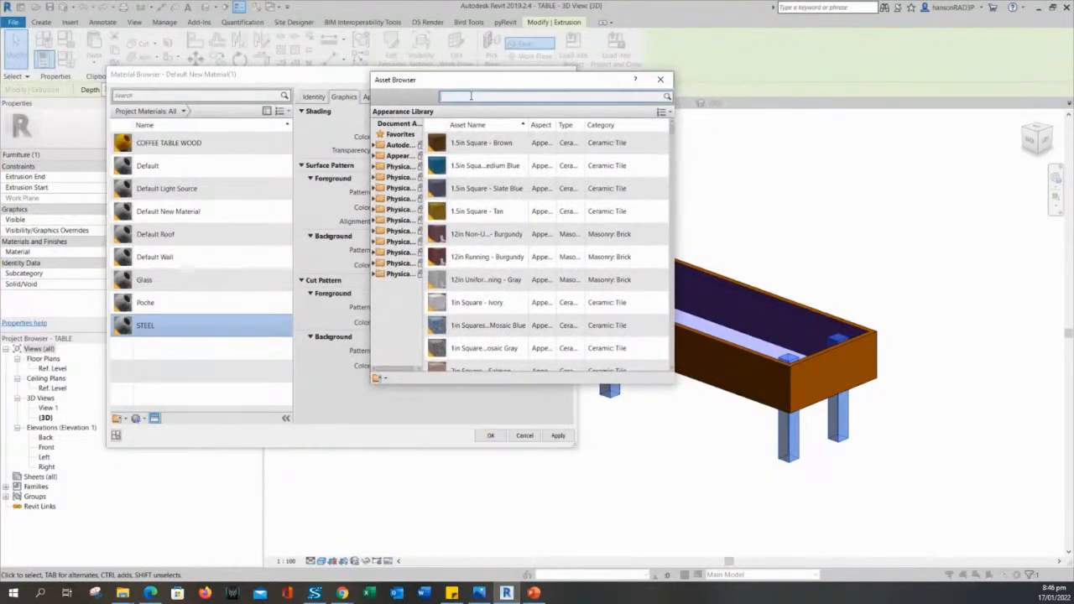
pyautogui.press('BackSpace')
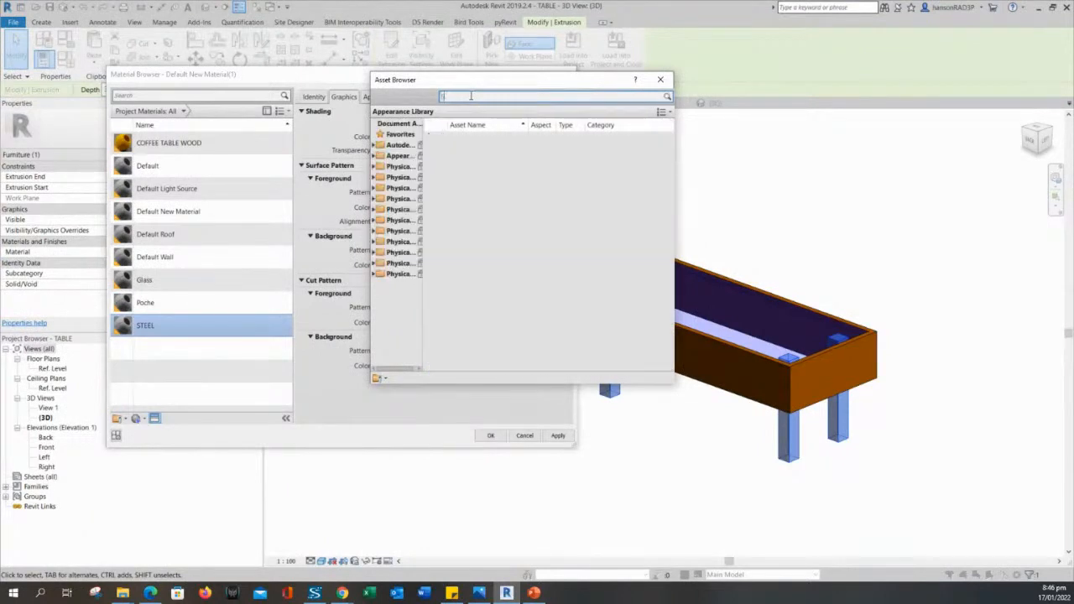
pyautogui.write('STEEL')
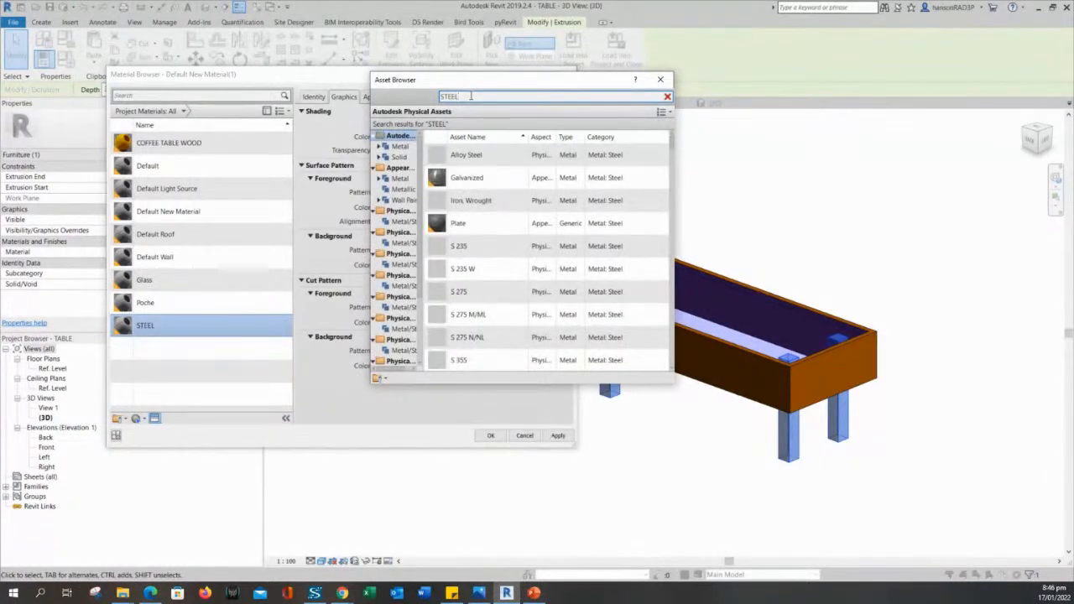
pyautogui.scroll(-4, 479, 247)
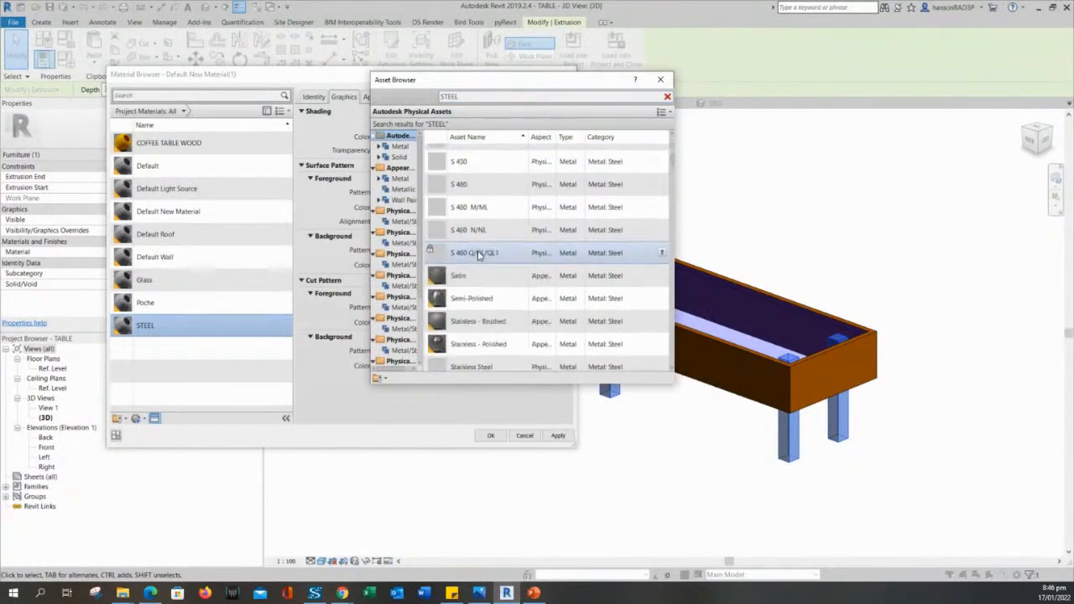
pyautogui.scroll(-1, 480, 261)
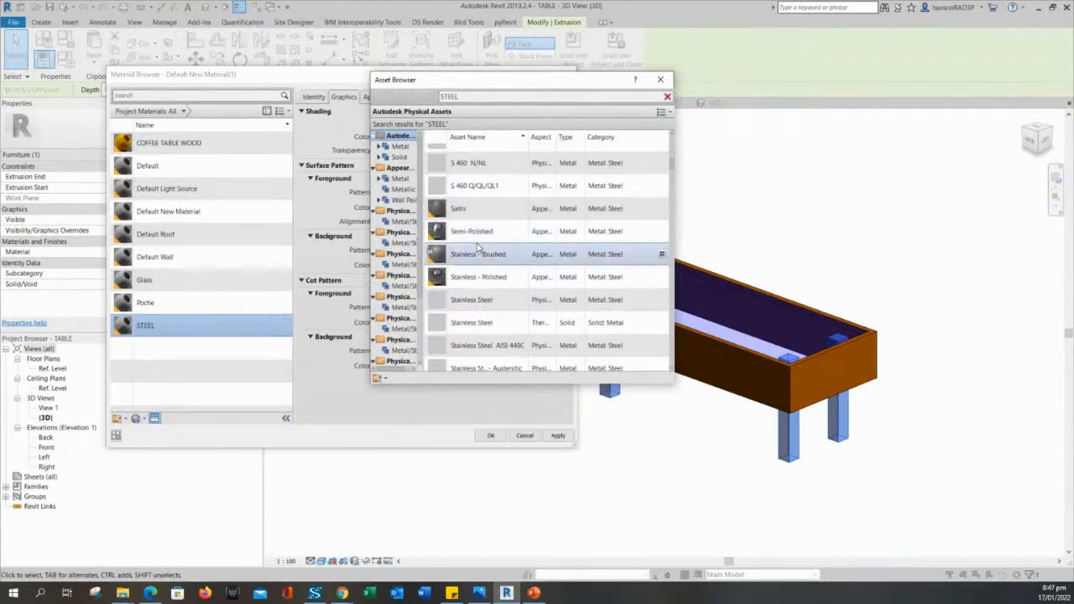
pyautogui.scroll(-1, 503, 276)
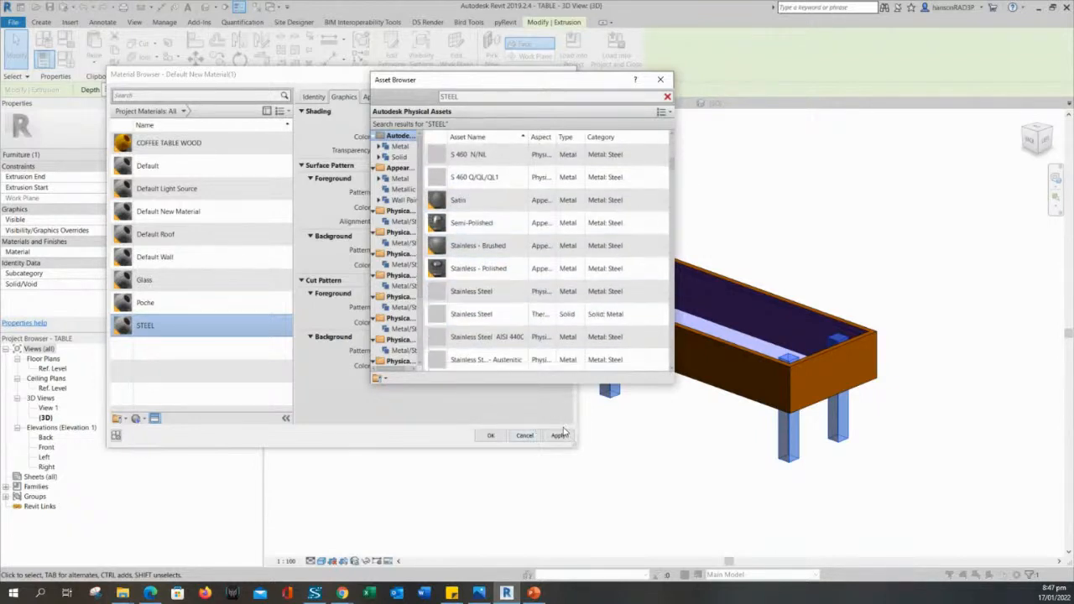
# Give STEEL the Semi-Polished stainless steel appearance and apply it to the legs.
pyautogui.doubleClick(493, 225)
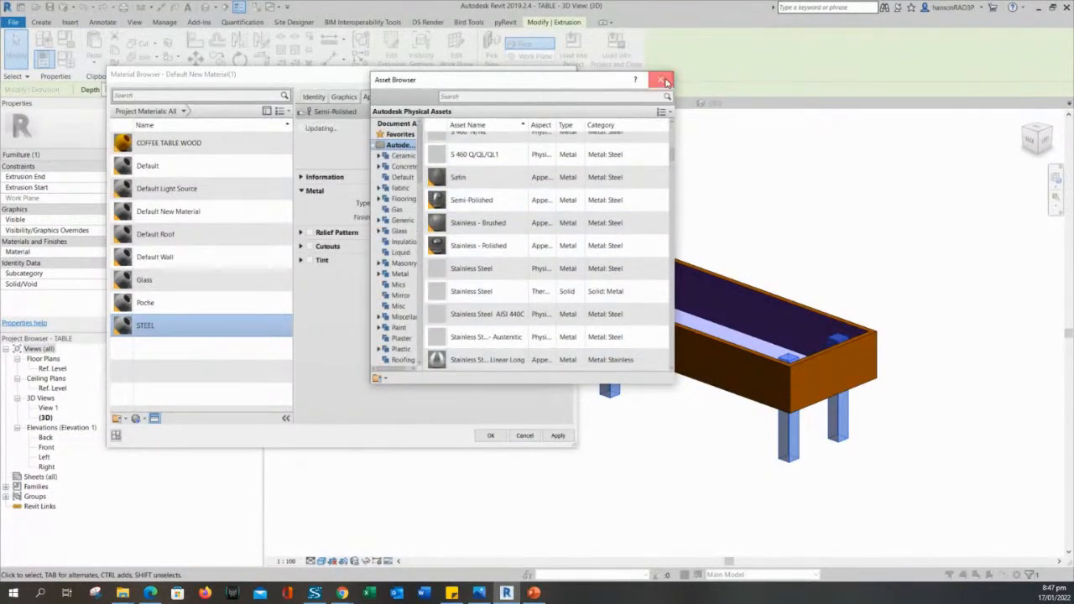
pyautogui.click(663, 81)
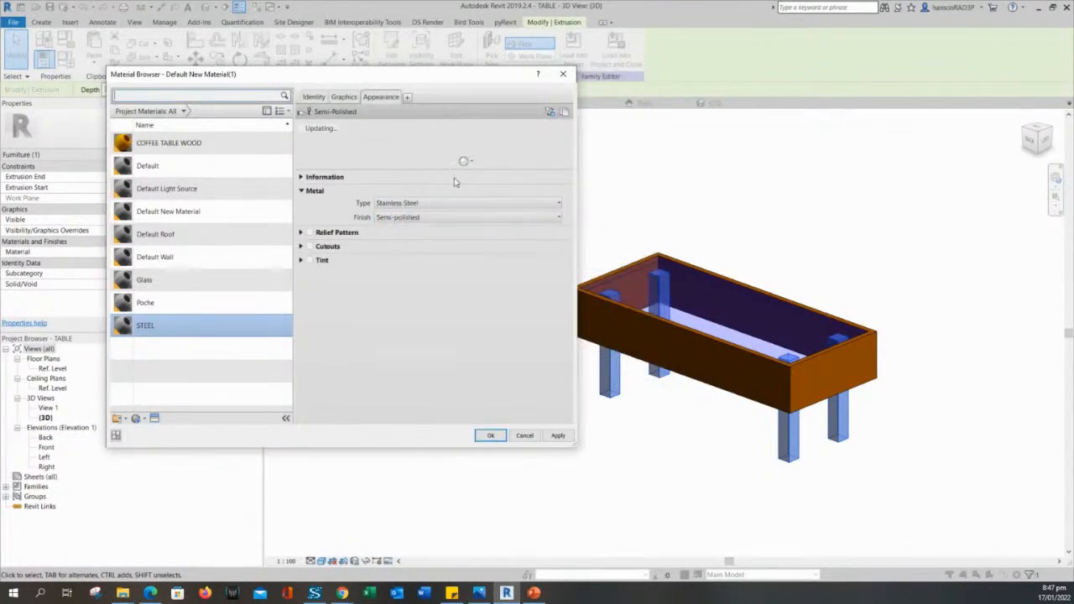
pyautogui.click(561, 436)
pyautogui.click(490, 436)
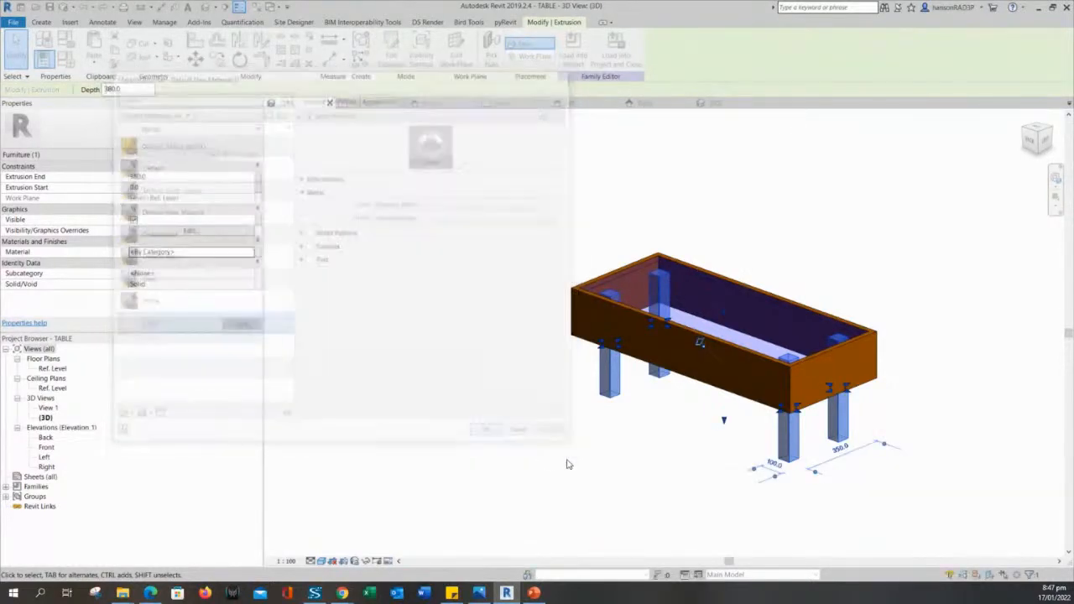
pyautogui.click(601, 466)
pyautogui.scroll(-2, 627, 446)
pyautogui.keyDown('shift'); pyautogui.moveTo(629, 446); pyautogui.dragTo(672, 481, button='middle'); pyautogui.keyUp('shift')
pyautogui.scroll(1, 623, 454)
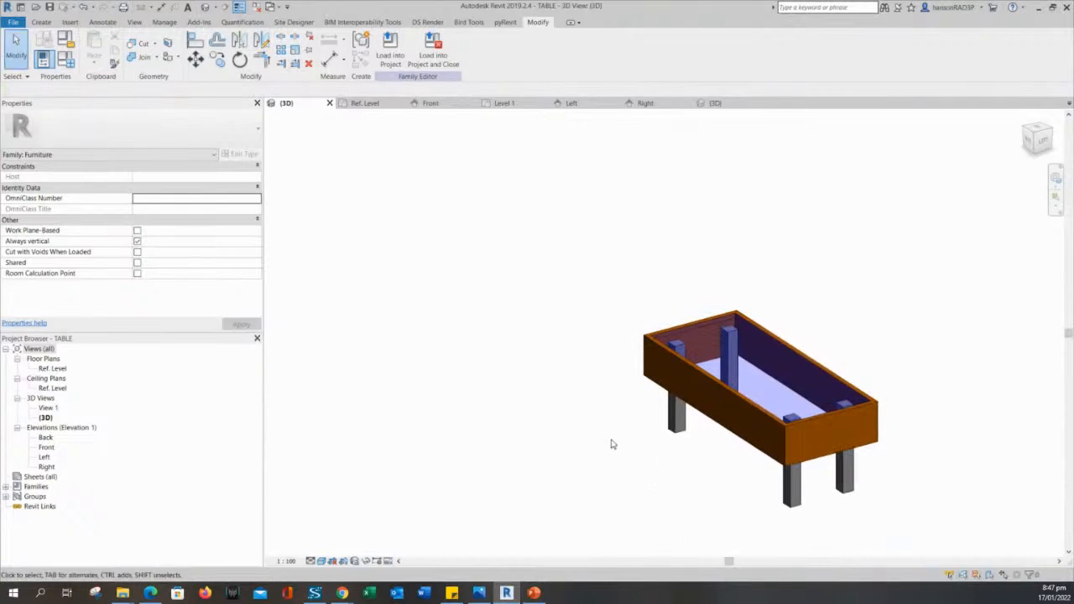
pyautogui.moveTo(612, 445); pyautogui.dragTo(601, 416, button='middle')
pyautogui.scroll(1, 580, 387)
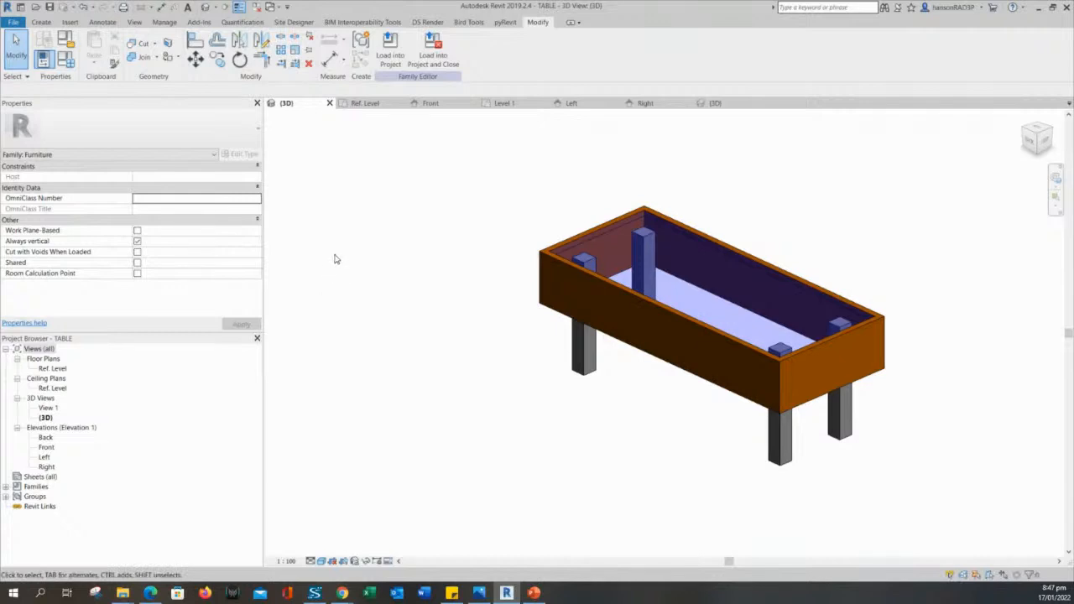
pyautogui.scroll(1, 374, 333)
pyautogui.moveTo(377, 332); pyautogui.dragTo(441, 372, button='middle')
pyautogui.scroll(-1, 388, 337)
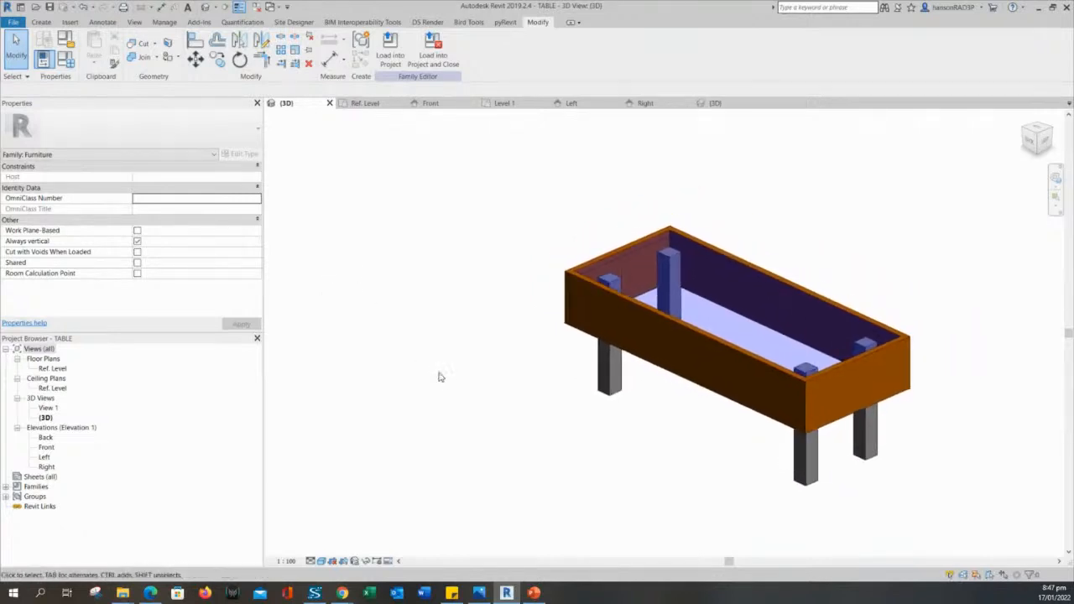
# Load TABLE into the project, overwriting the existing version and its parameter values.
pyautogui.click(390, 46)
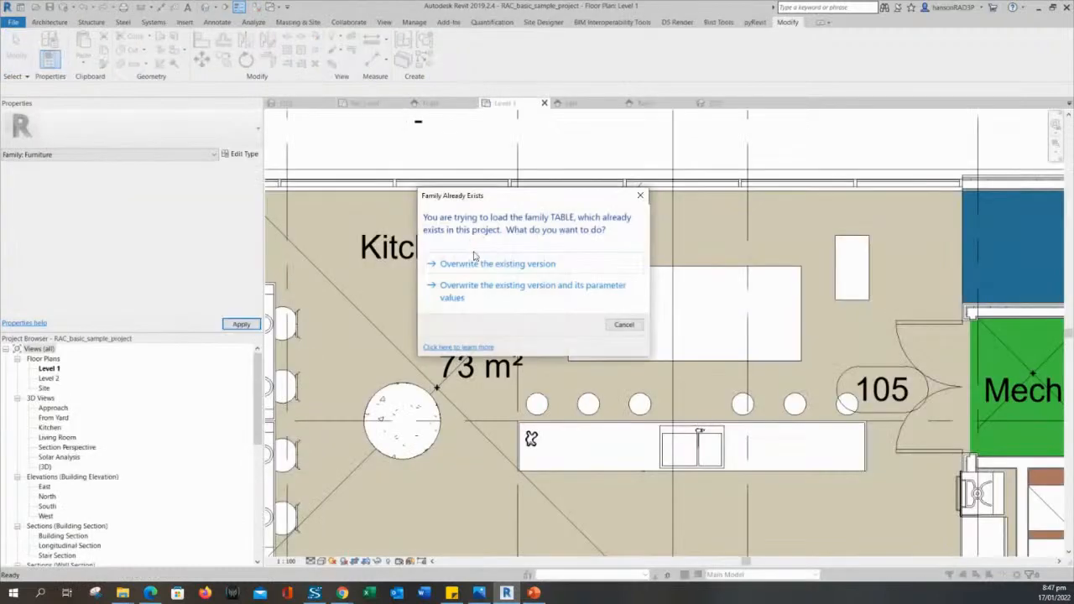
pyautogui.click(475, 283)
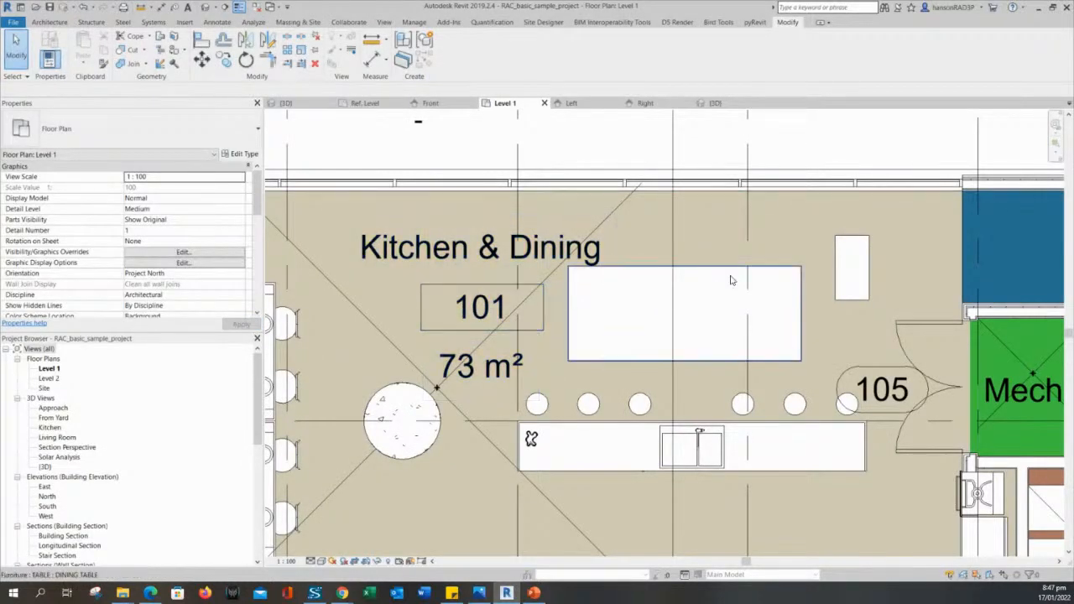
pyautogui.click(848, 269)
pyautogui.keyDown('ctrl'); pyautogui.click(780, 276); pyautogui.keyUp('ctrl')
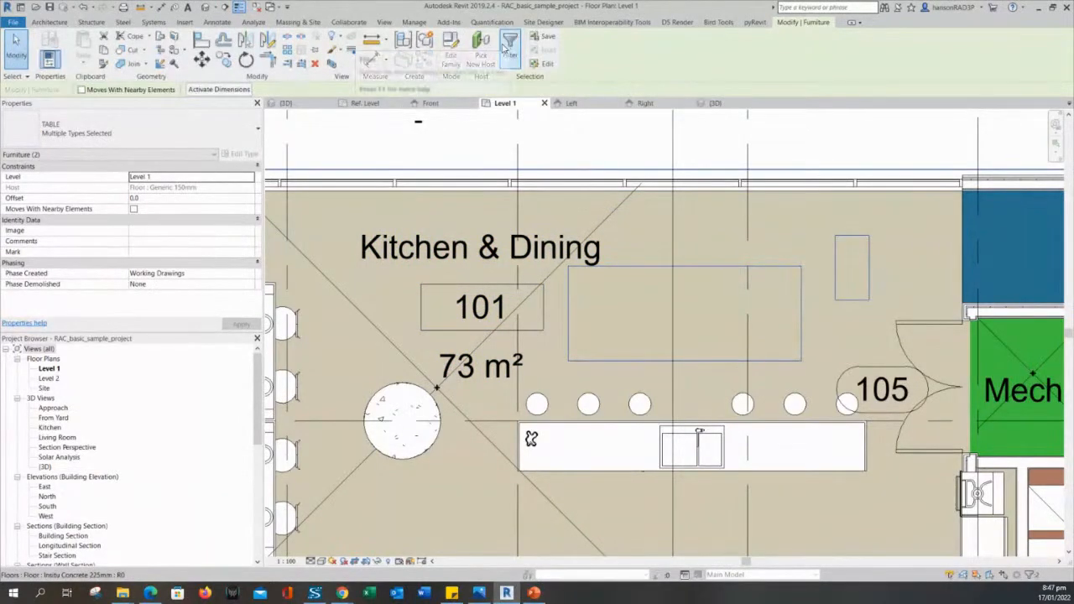
# Open a Selection Box 3D view of the coffee and dining tables.
pyautogui.click(332, 65)
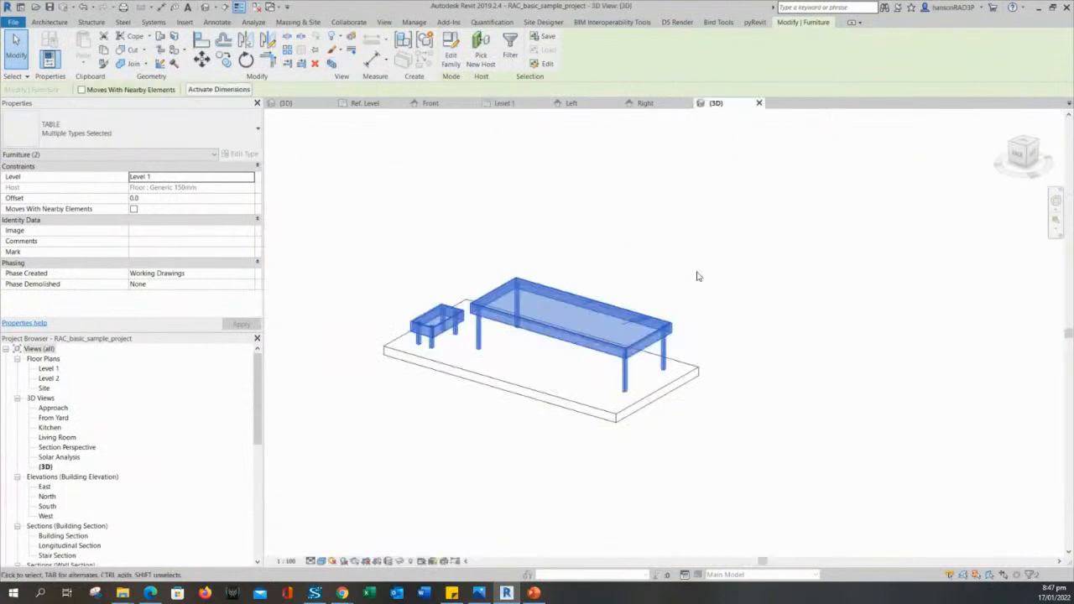
pyautogui.click(505, 464)
pyautogui.scroll(2, 522, 358)
pyautogui.keyDown('shift'); pyautogui.moveTo(579, 368); pyautogui.dragTo(529, 385, button='middle'); pyautogui.keyUp('shift')
pyautogui.scroll(2, 480, 331)
pyautogui.moveTo(485, 332); pyautogui.dragTo(592, 375, button='middle')
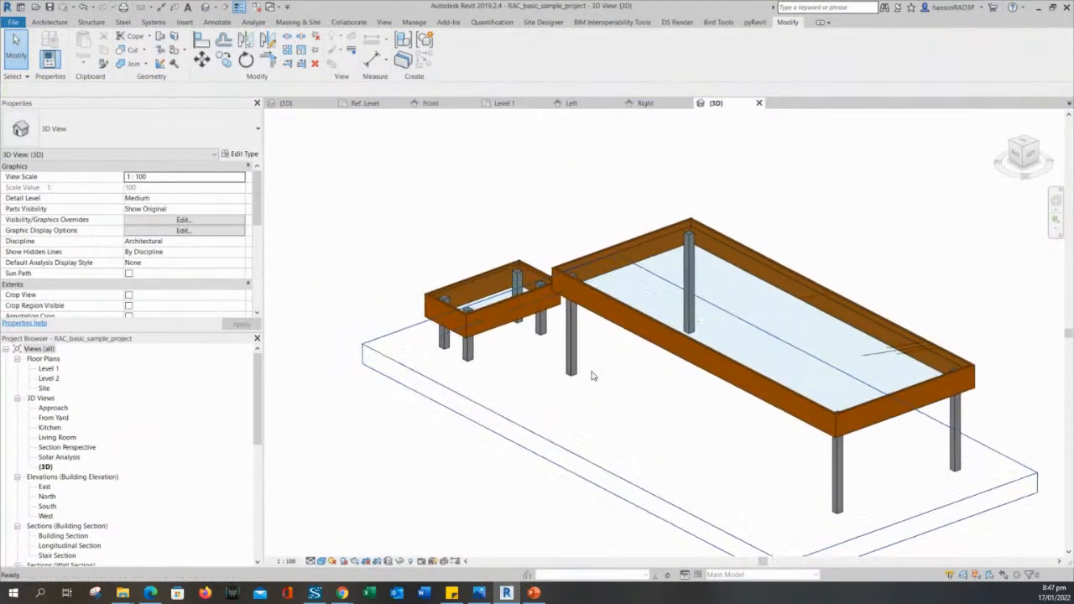
# Check the COFFEE TABLE 2 type parameters (800 × 400) and save the project.
pyautogui.click(505, 307)
pyautogui.click(243, 154)
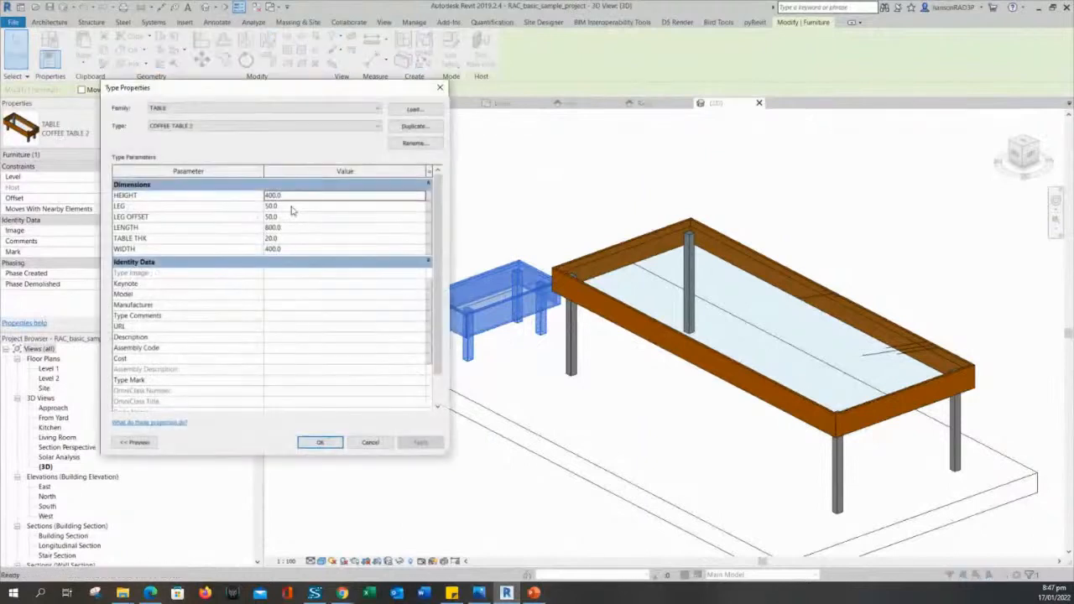
pyautogui.moveTo(440, 318); pyautogui.dragTo(442, 364)
pyautogui.click(440, 88)
pyautogui.click(484, 374)
pyautogui.click(434, 198)
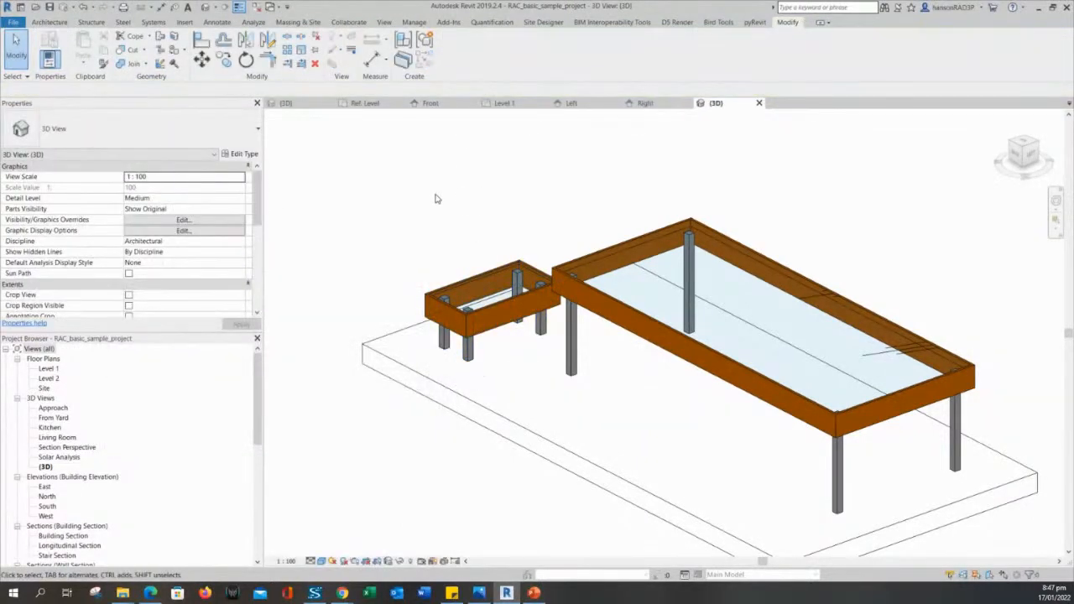
pyautogui.scroll(4, 436, 206)
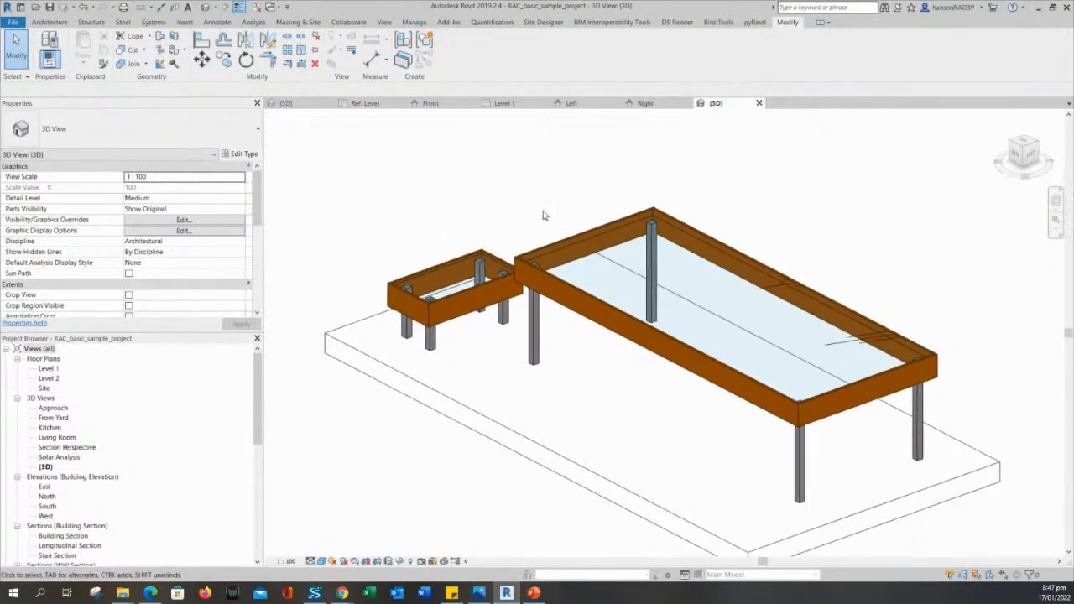
pyautogui.scroll(-2, 432, 216)
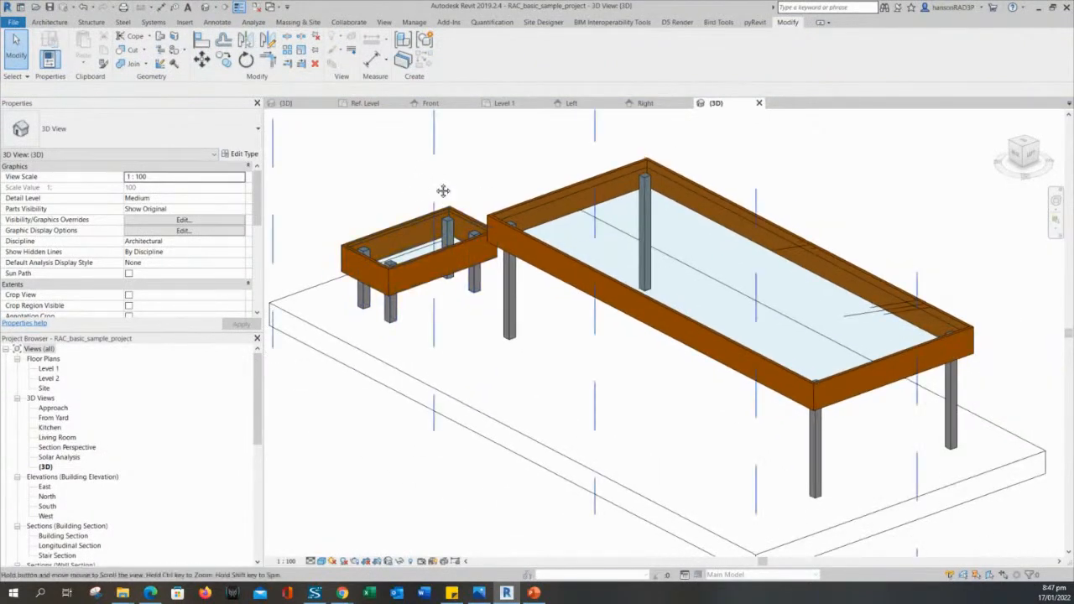
pyautogui.scroll(1, 444, 190)
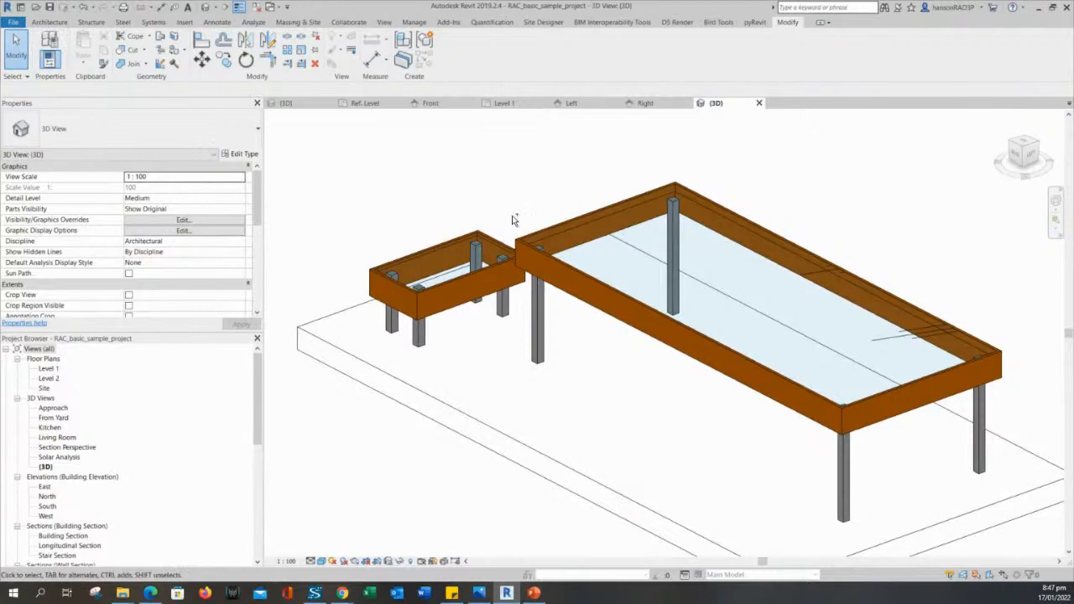
pyautogui.hotkey('ctrl', 's')
pyautogui.press('Escape')
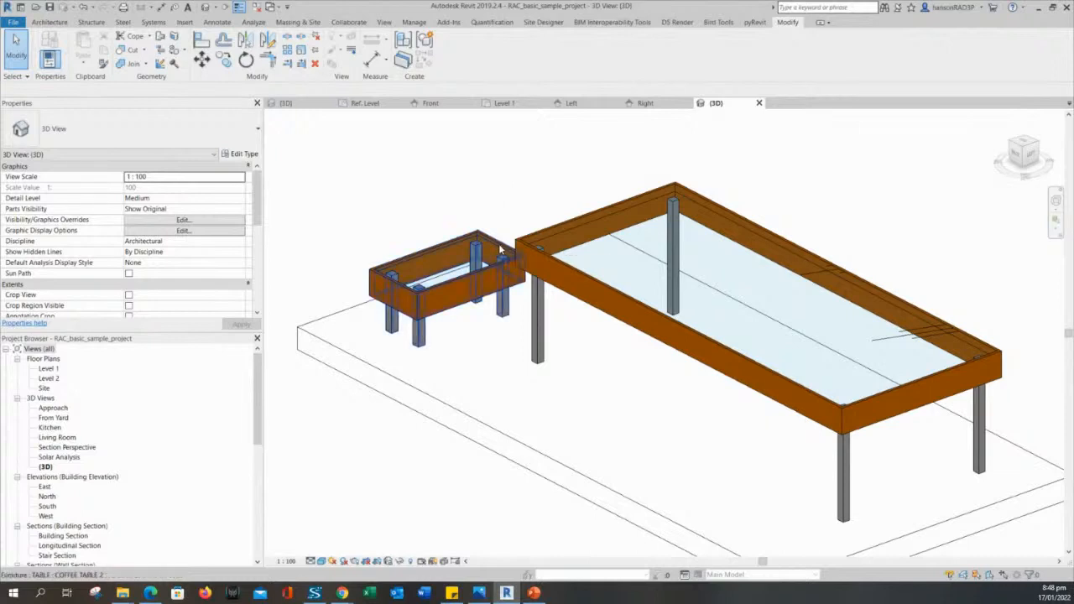
pyautogui.click(450, 284)
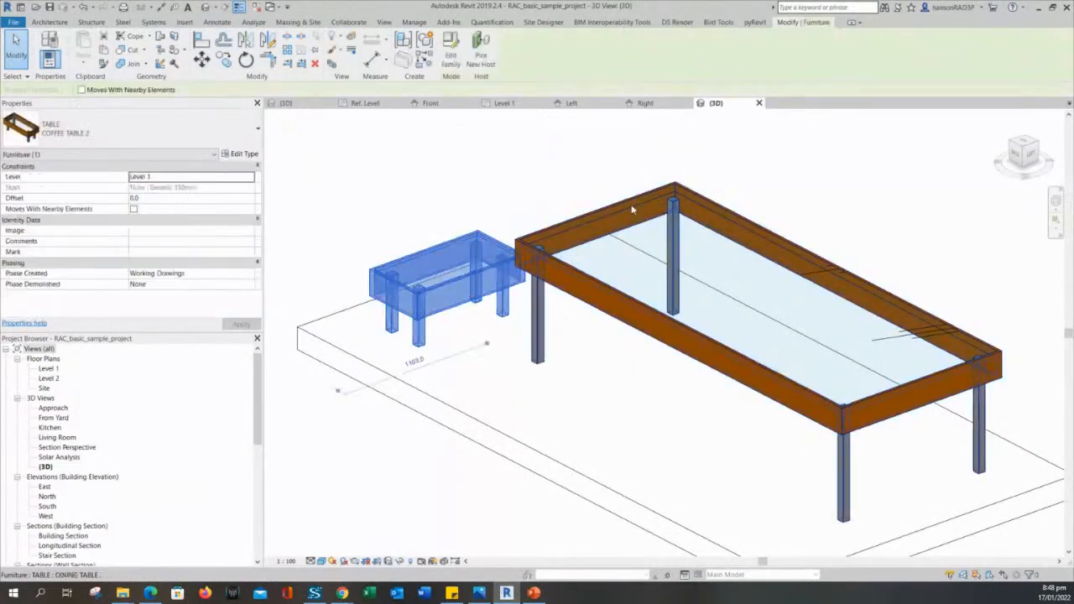
pyautogui.click(550, 267)
pyautogui.click(458, 283)
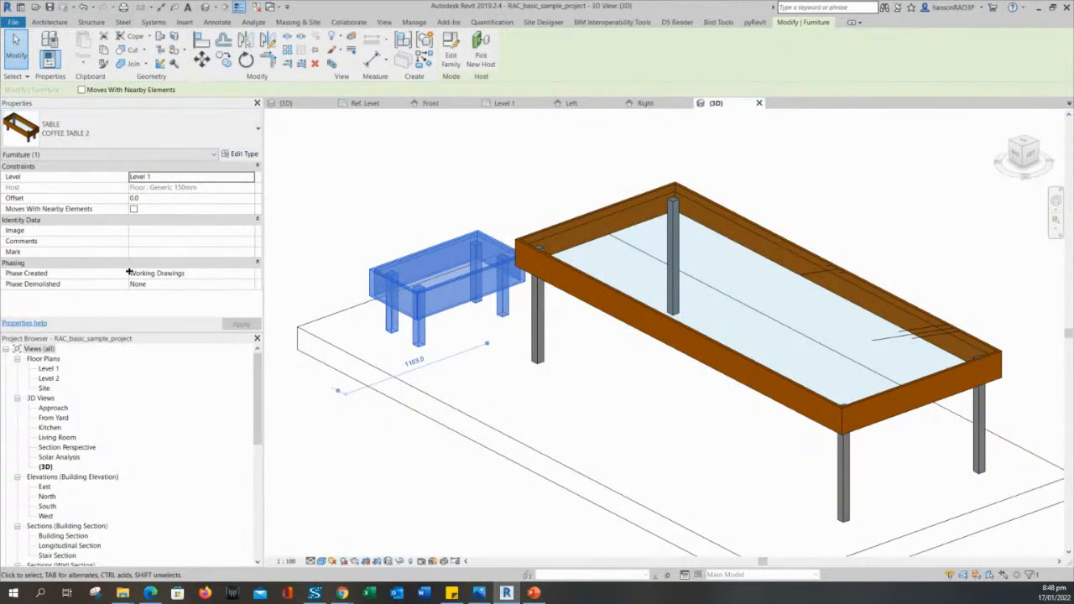
pyautogui.moveTo(412, 191); pyautogui.dragTo(408, 199, button='middle')
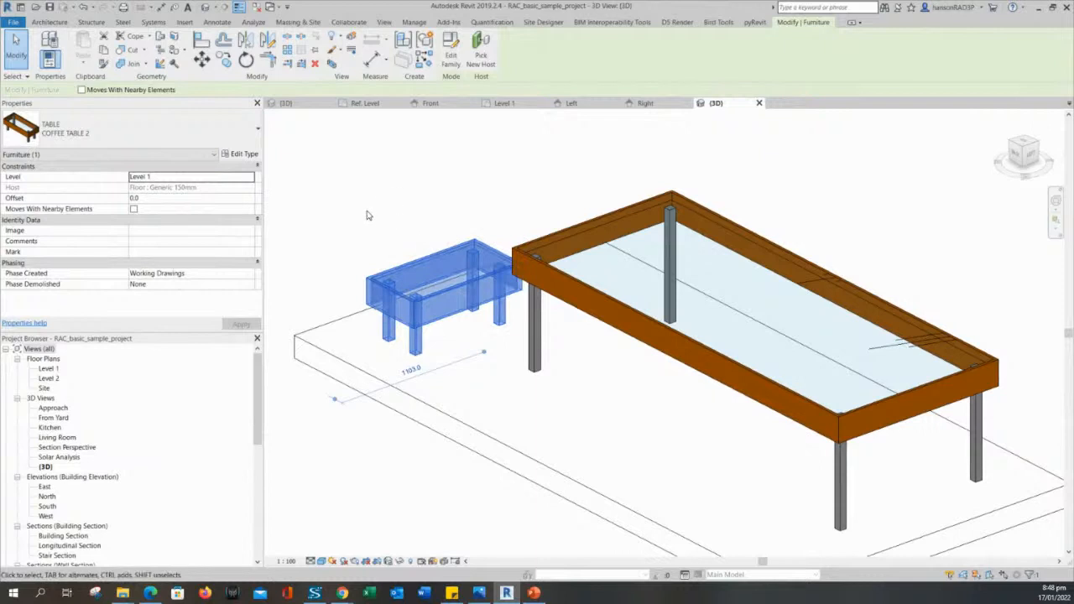
pyautogui.click(409, 227)
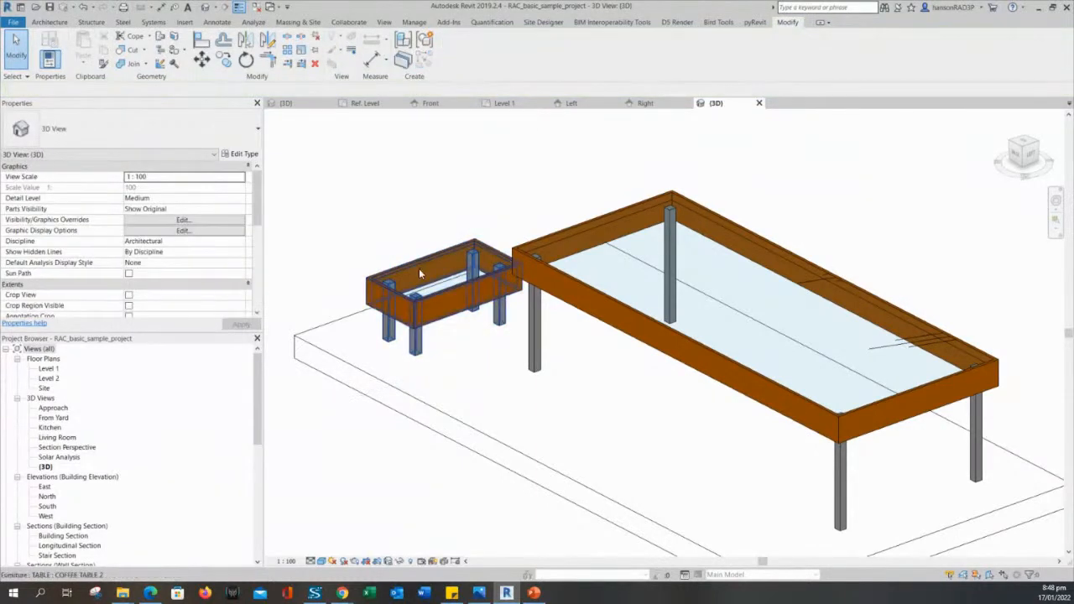
pyautogui.click(420, 270)
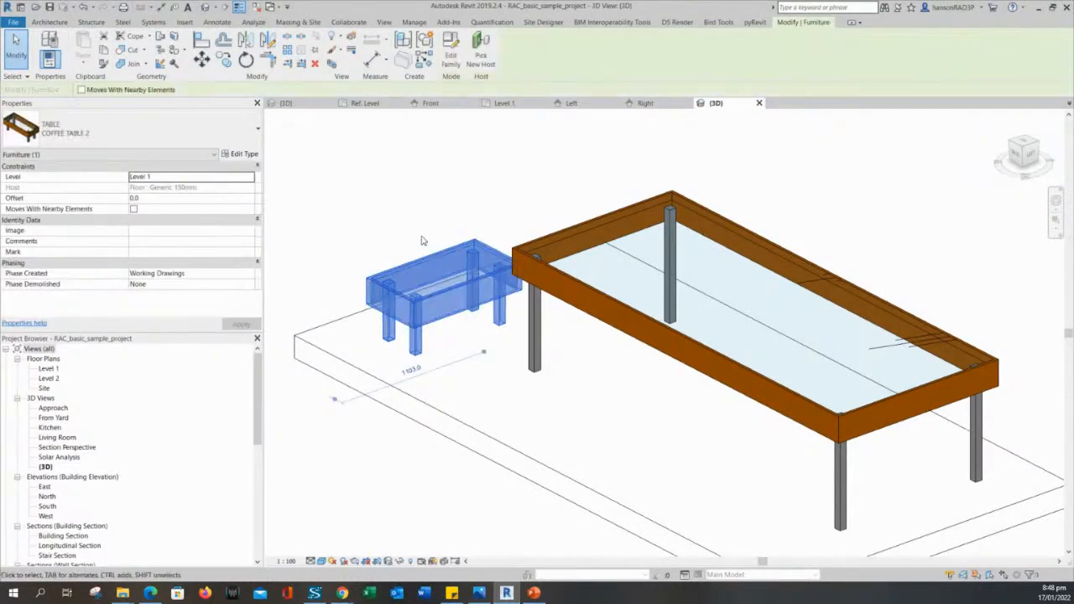
pyautogui.click(451, 59)
pyautogui.moveTo(462, 204); pyautogui.dragTo(472, 217, button='middle')
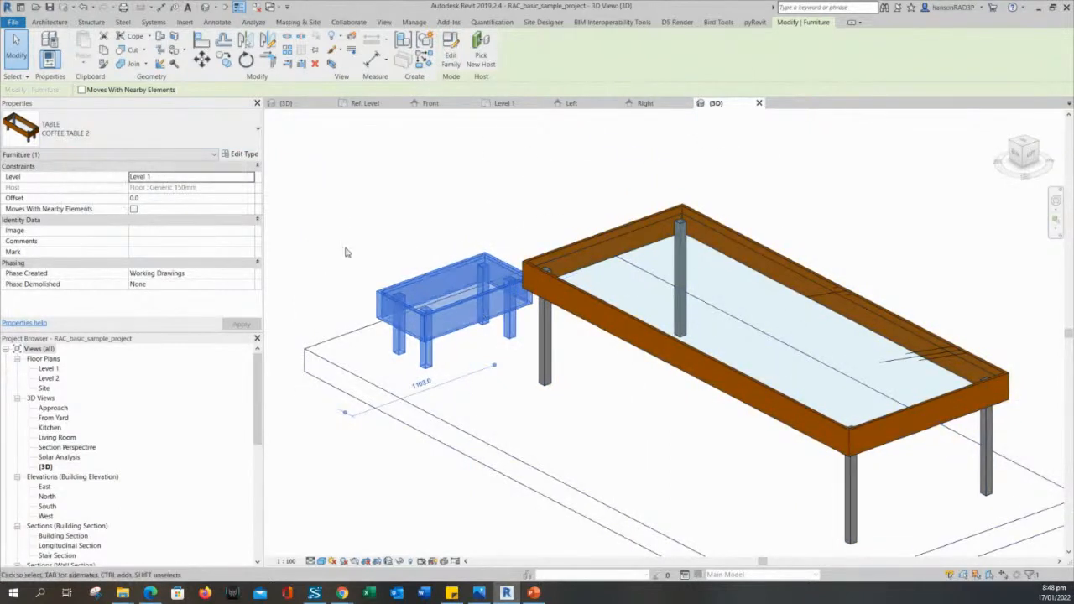
pyautogui.press('Escape')
pyautogui.click(472, 293)
pyautogui.press('Escape')
pyautogui.click(564, 294)
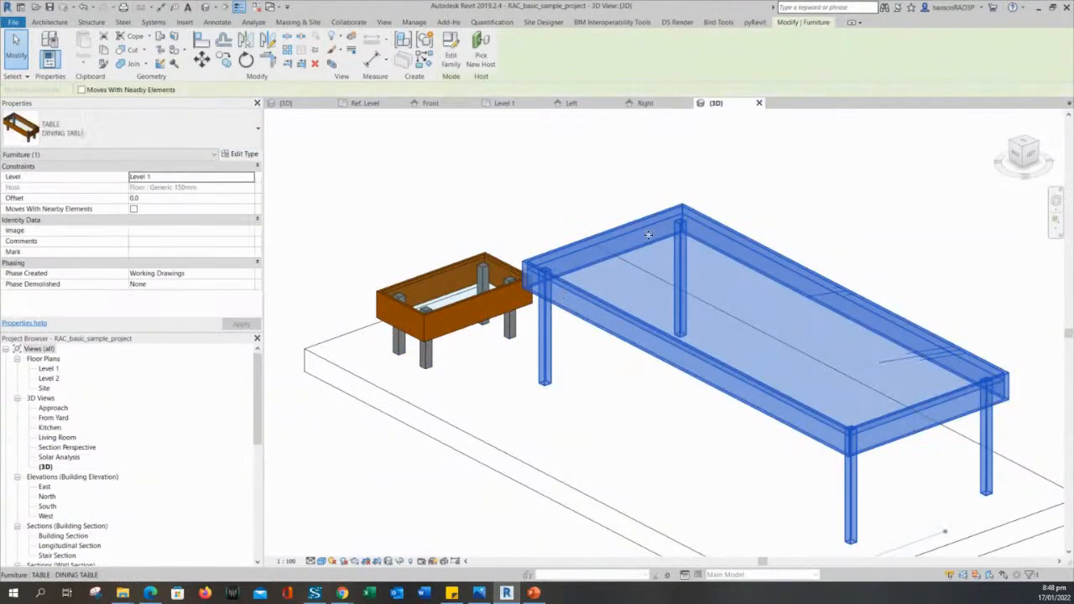
pyautogui.click(498, 299)
pyautogui.click(606, 299)
pyautogui.click(386, 256)
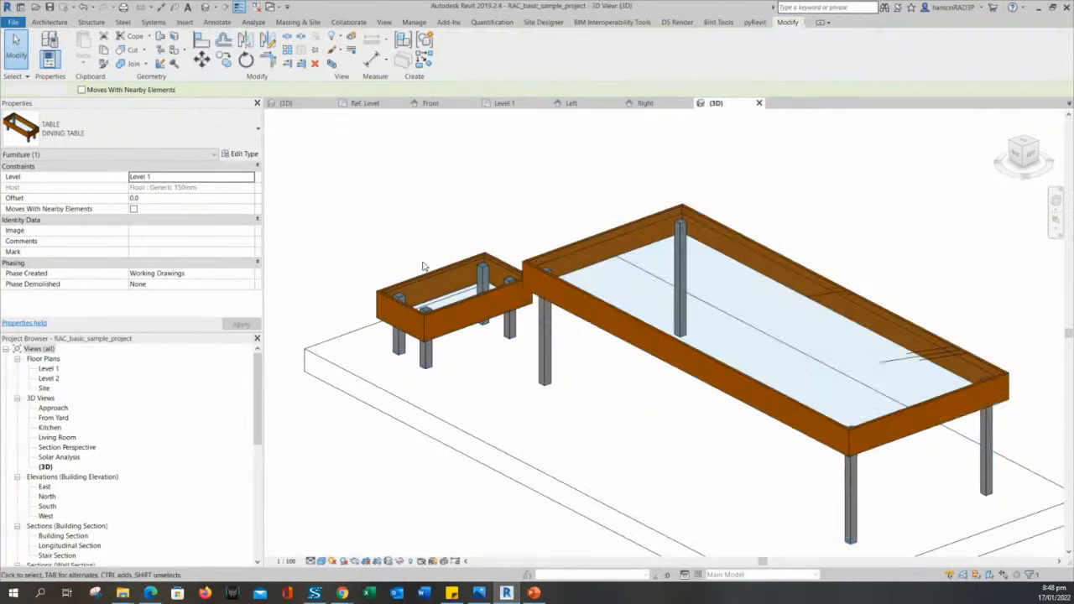
pyautogui.click(557, 277)
pyautogui.press('Escape')
pyautogui.click(562, 291)
pyautogui.press('Escape')
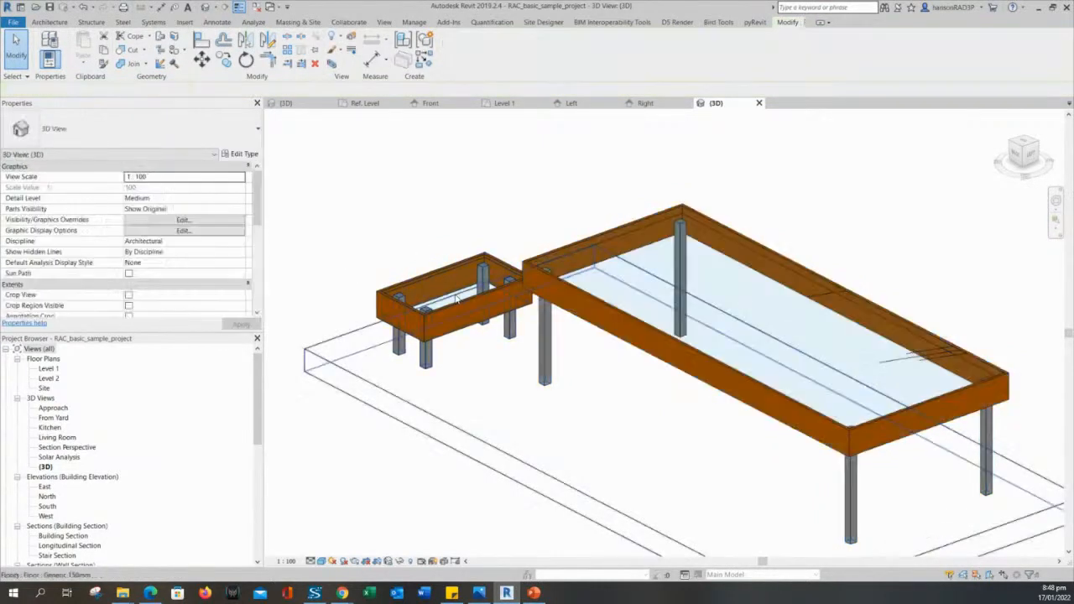
pyautogui.click(573, 288)
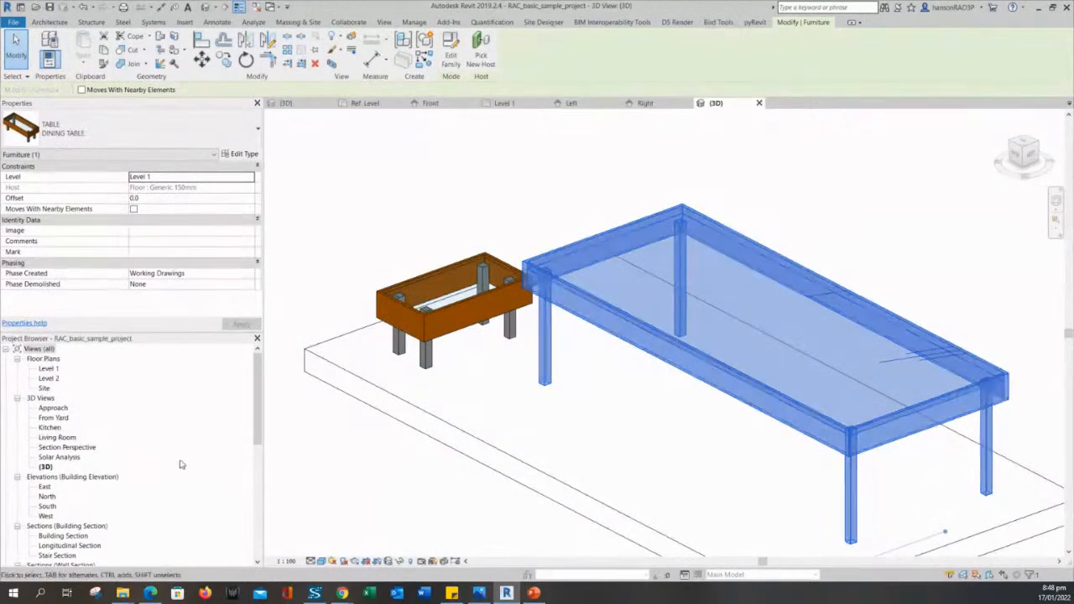
pyautogui.press('Escape')
pyautogui.click(590, 300)
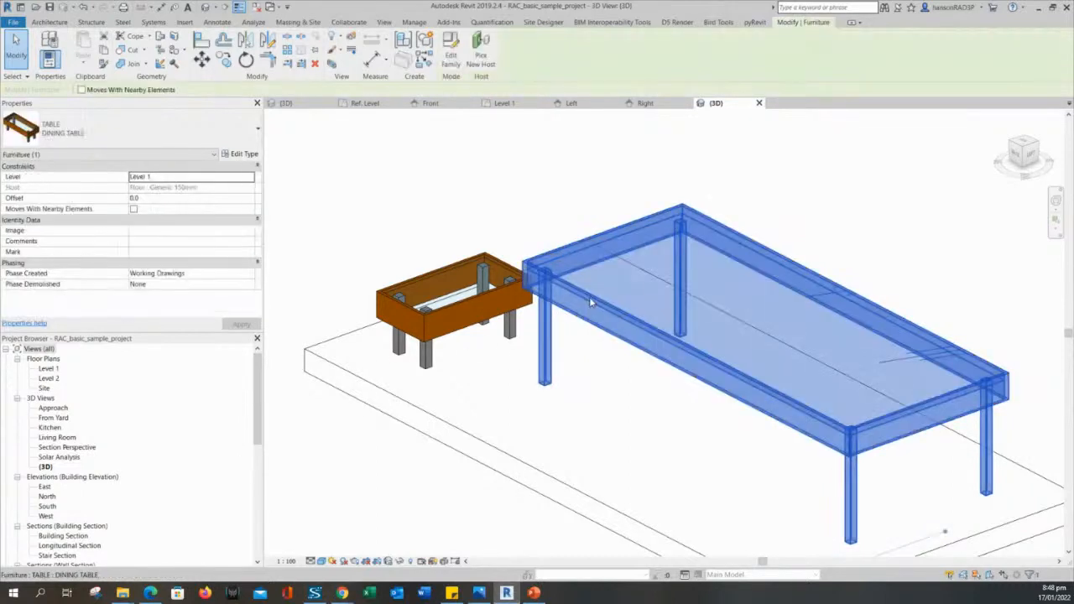
pyautogui.press('Escape')
pyautogui.click(500, 297)
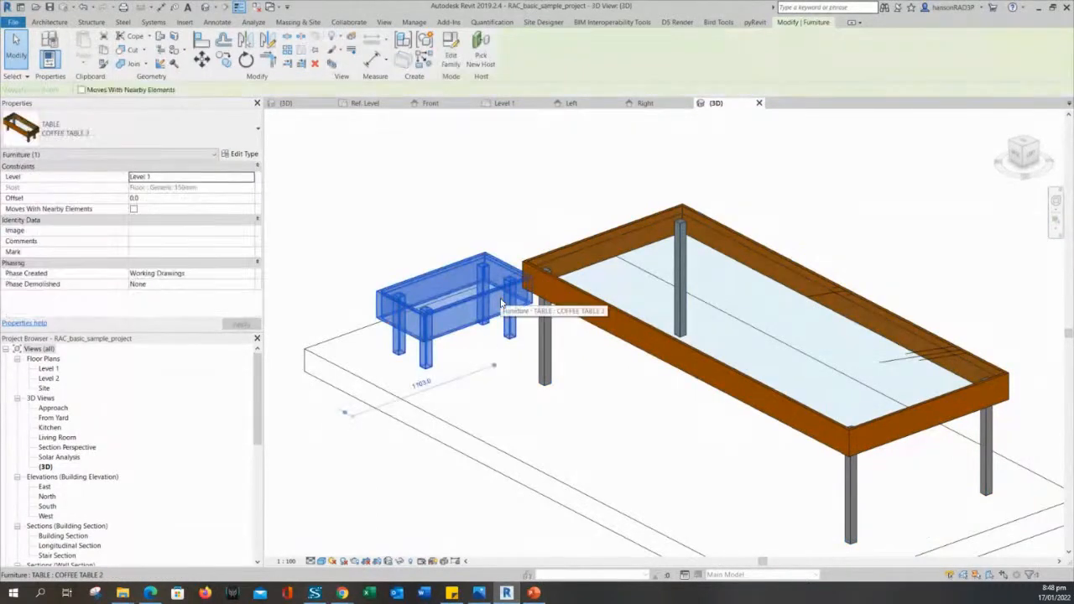
# Open the coffee table family for editing in its default 3D view.
pyautogui.click(451, 47)
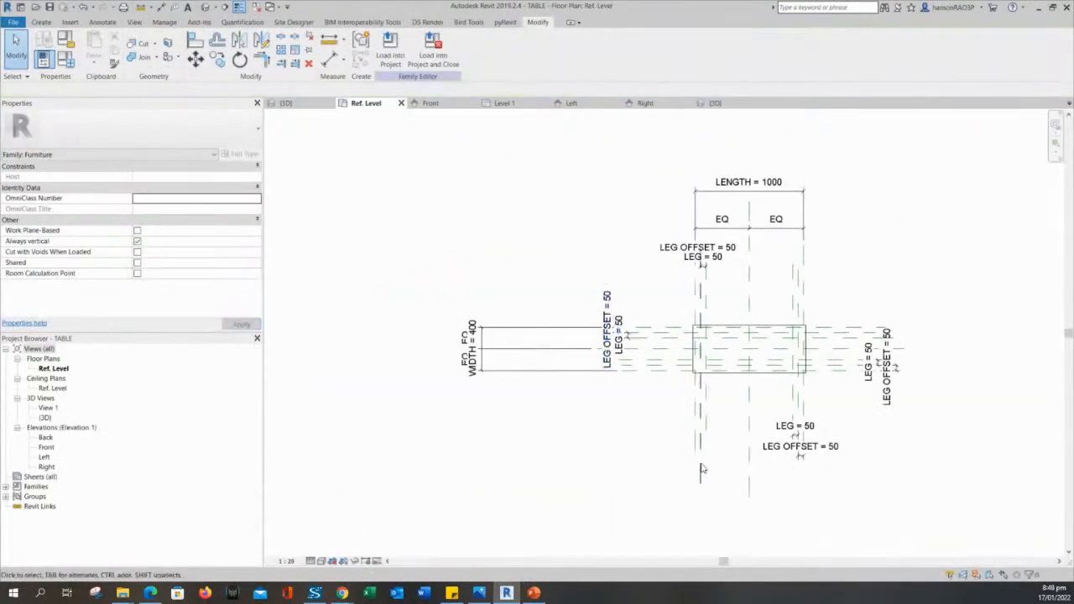
pyautogui.click(206, 7)
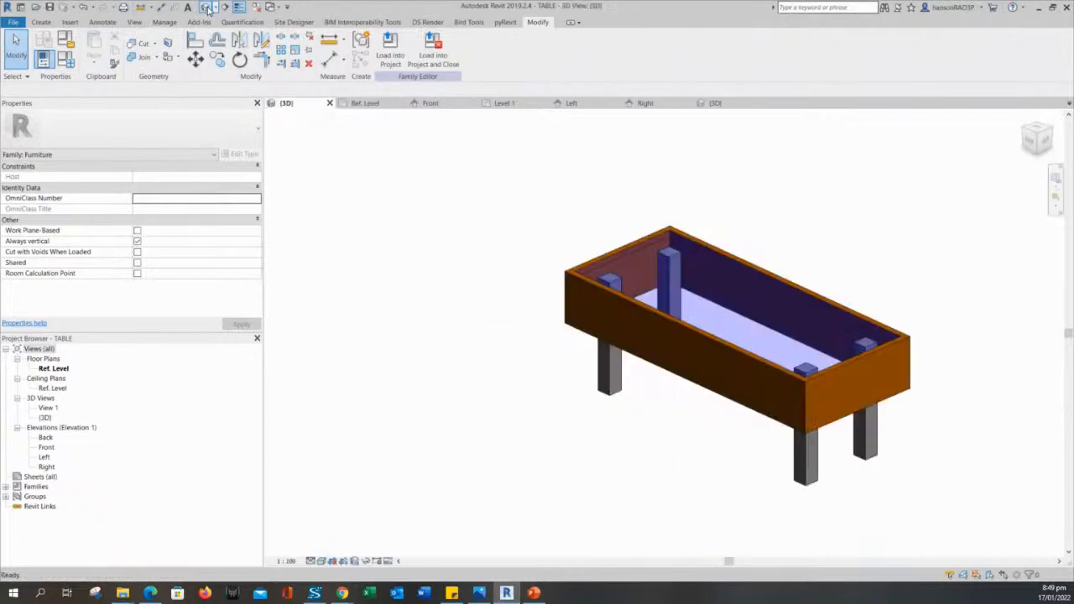
pyautogui.click(592, 367)
pyautogui.click(624, 421)
pyautogui.moveTo(623, 422)
pyautogui.mouseDown(button='middle')
pyautogui.moveTo(640, 417)
pyautogui.moveTo(616, 427)
pyautogui.moveTo(639, 421)
pyautogui.mouseUp(button='middle')
pyautogui.scroll(2, 638, 421)
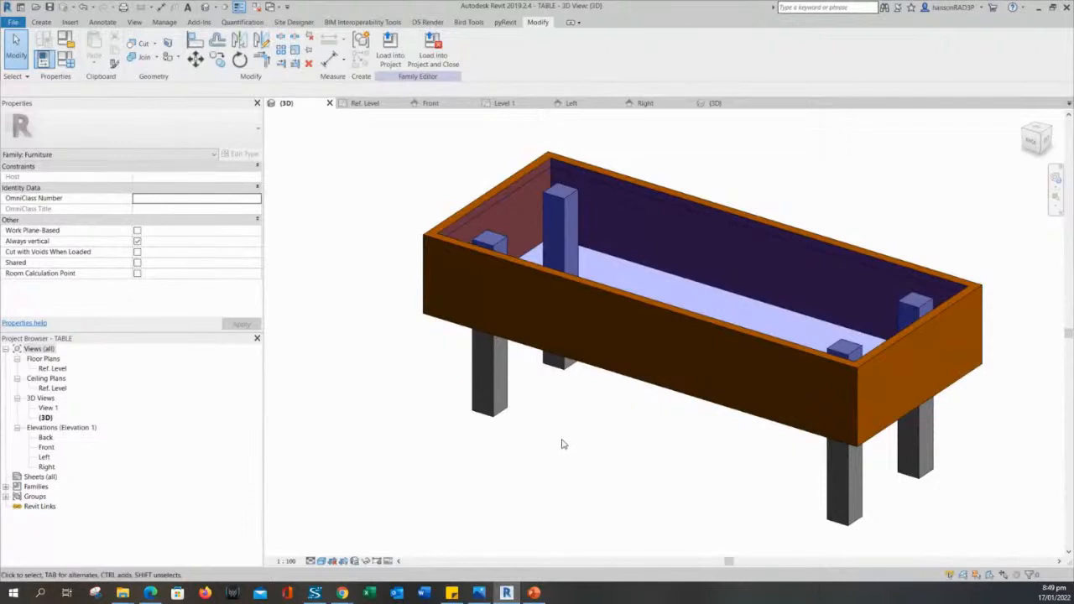
pyautogui.scroll(-1, 632, 420)
pyautogui.keyDown('shift'); pyautogui.moveTo(632, 420); pyautogui.dragTo(643, 400, button='middle'); pyautogui.keyUp('shift')
# Inspect the frame sweep and leg extrusions in turn, ending with the legs selected.
pyautogui.click(643, 299)
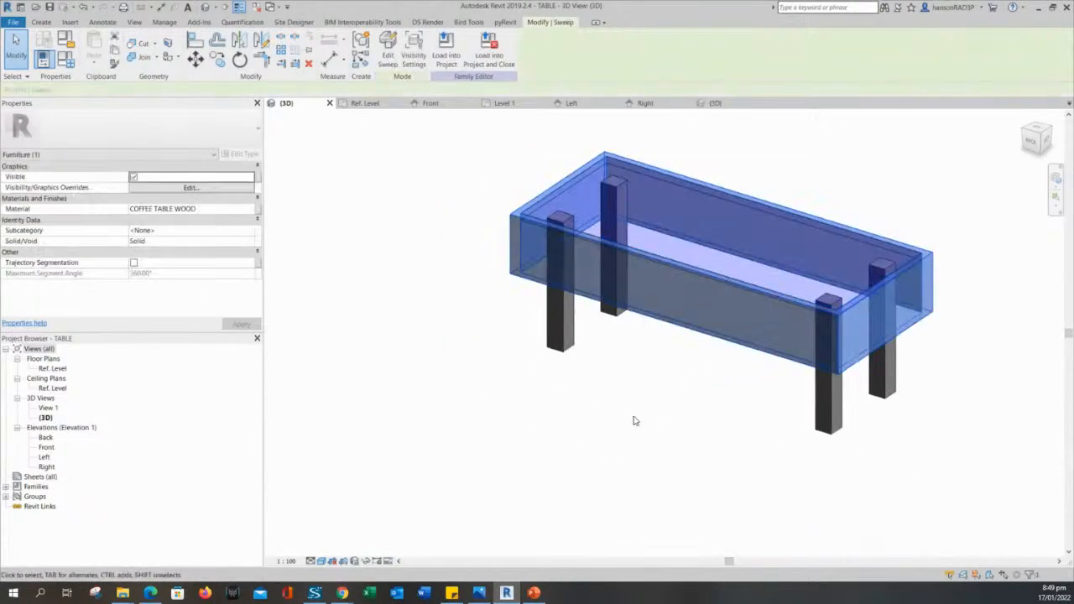
pyautogui.click(634, 418)
pyautogui.click(560, 338)
pyautogui.click(768, 439)
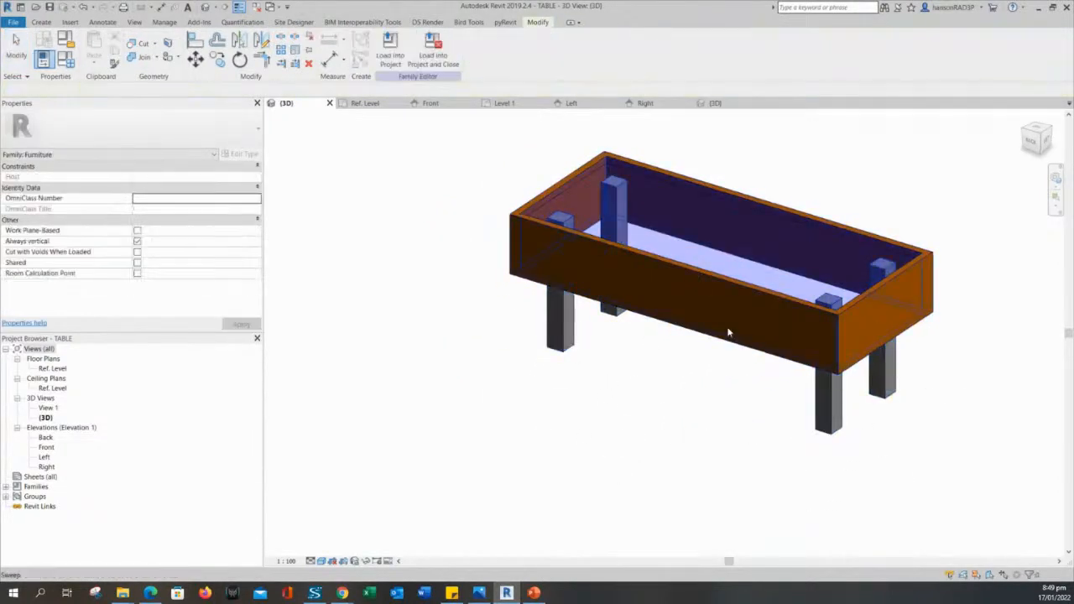
pyautogui.click(728, 333)
pyautogui.click(327, 241)
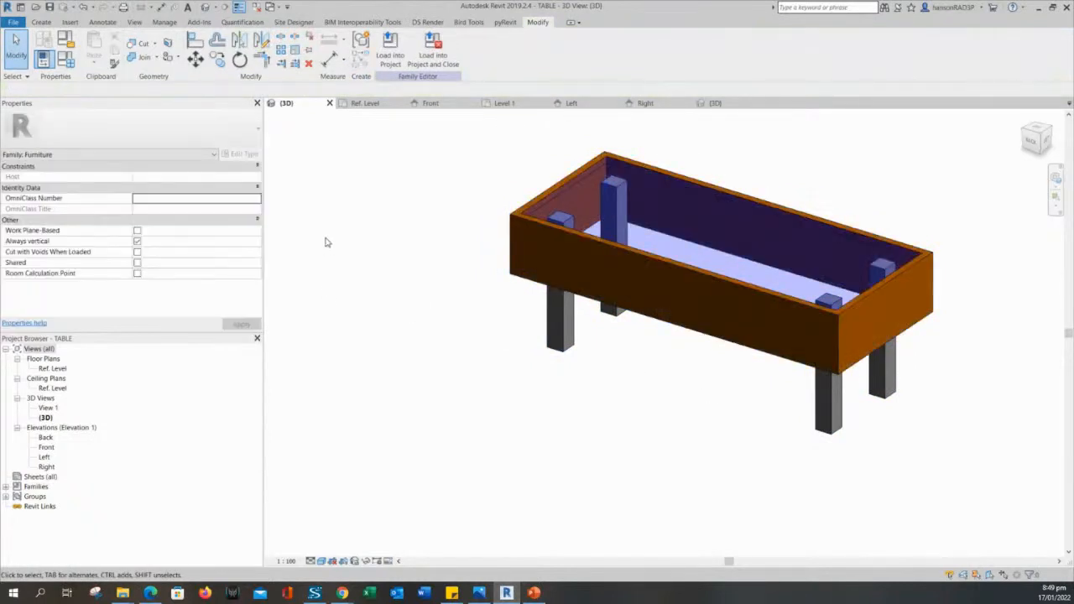
pyautogui.click(554, 274)
pyautogui.click(461, 330)
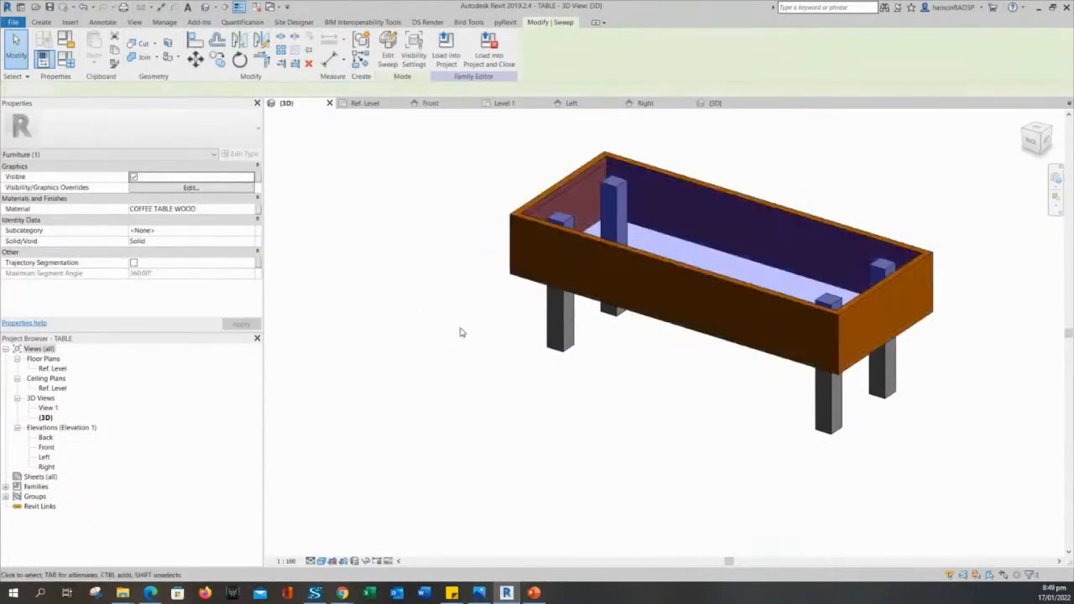
pyautogui.click(511, 250)
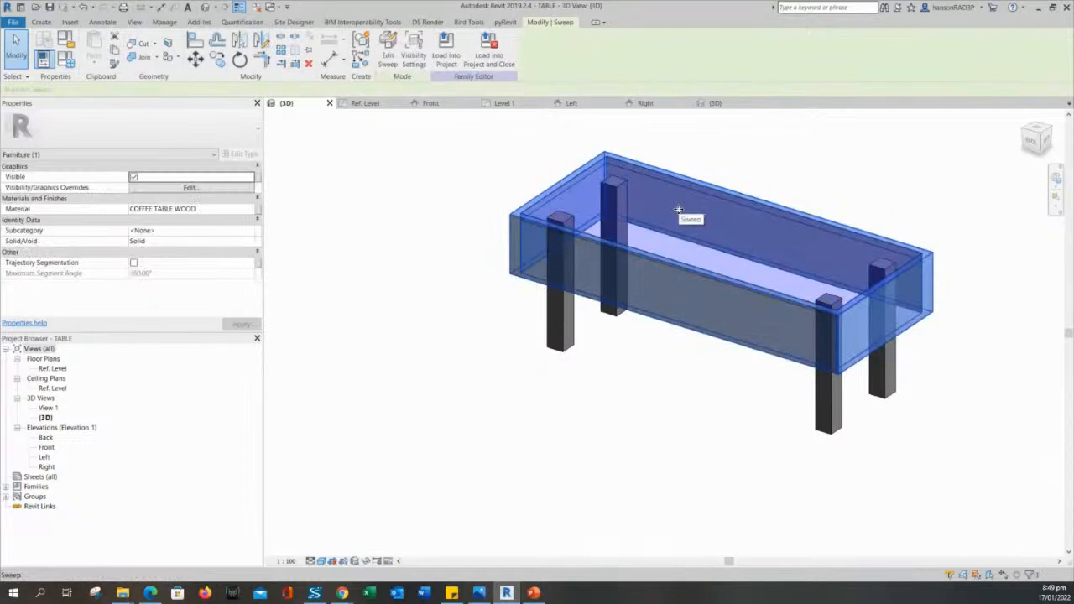
pyautogui.click(562, 367)
pyautogui.keyDown('shift'); pyautogui.moveTo(562, 367); pyautogui.dragTo(629, 448, button='middle'); pyautogui.keyUp('shift')
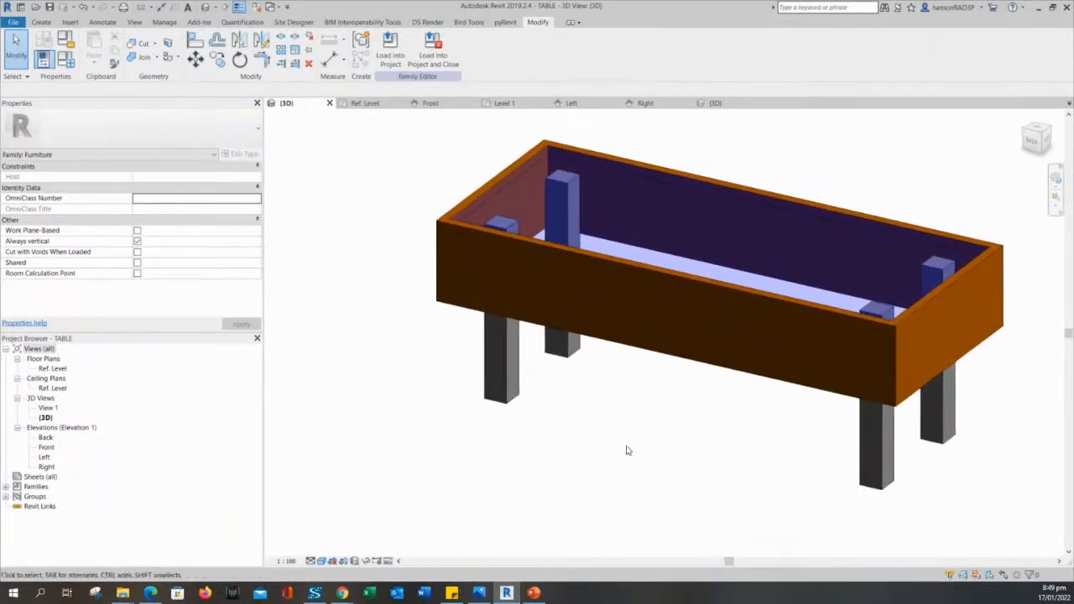
pyautogui.scroll(-2, 629, 436)
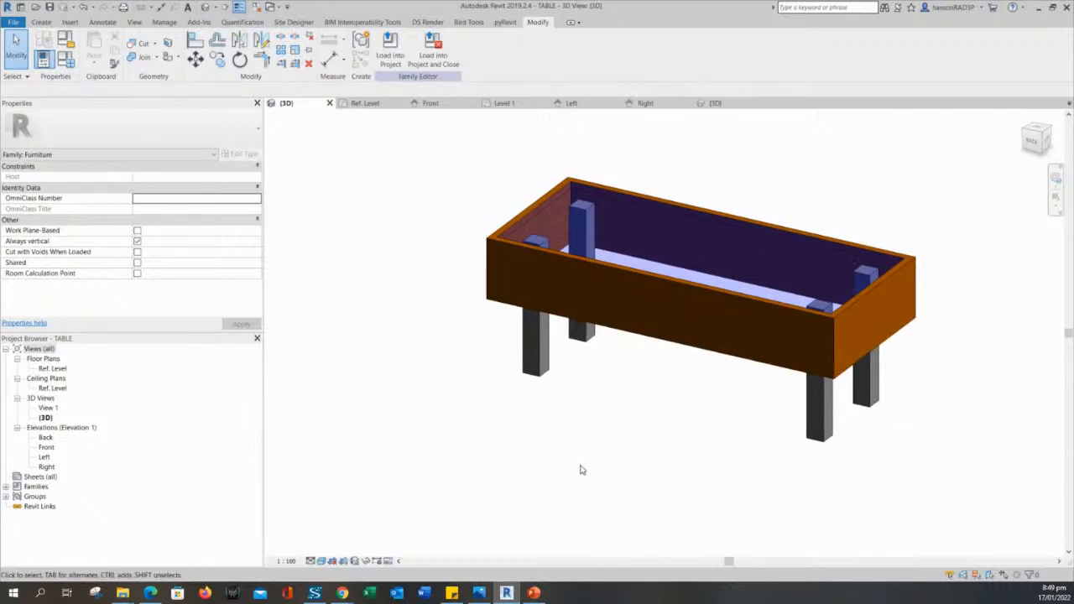
pyautogui.click(542, 359)
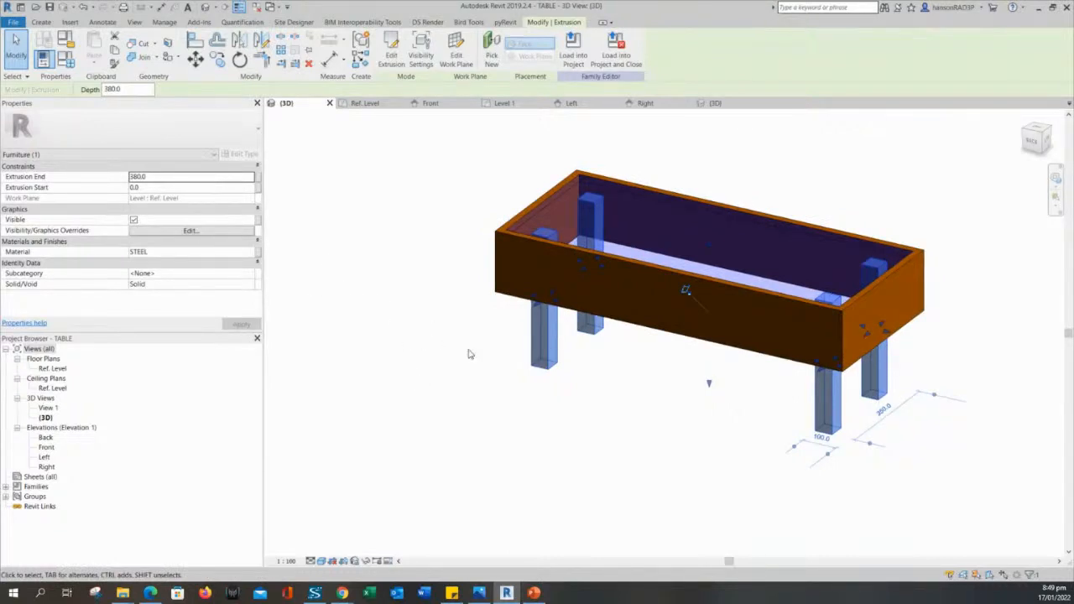
# Look at the parameter associations for the legs' Visible and Material, then cancel both.
pyautogui.keyDown('shift'); pyautogui.moveTo(716, 461); pyautogui.dragTo(712, 453, button='middle'); pyautogui.keyUp('shift')
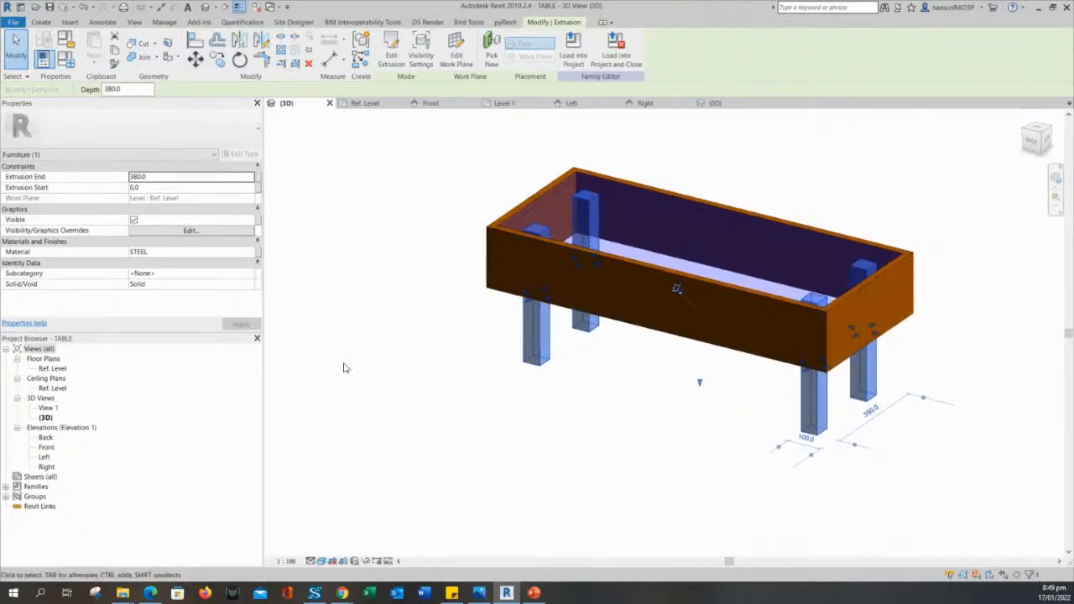
pyautogui.click(258, 222)
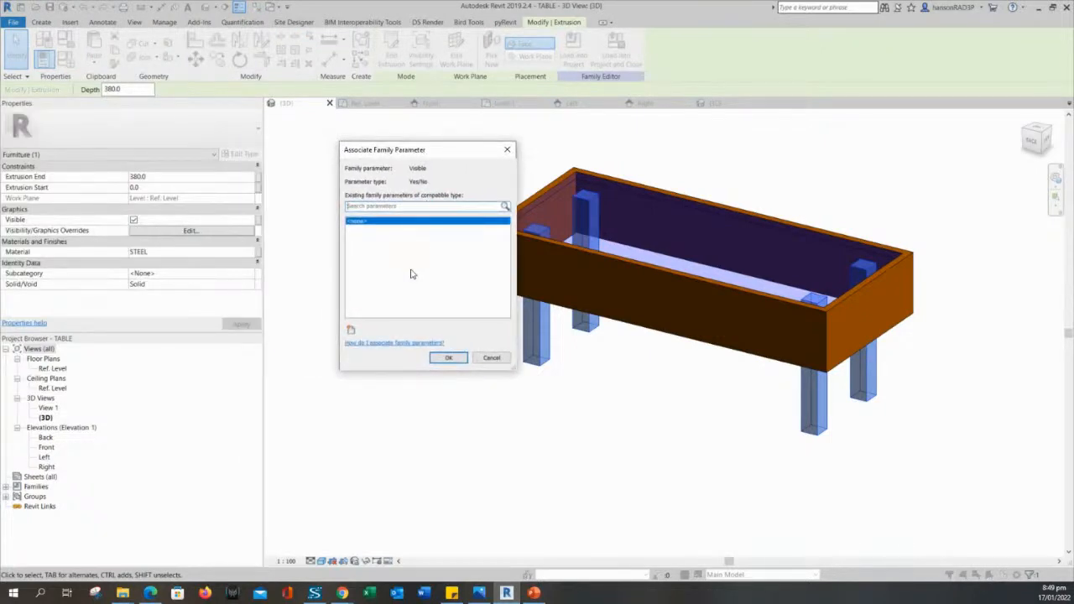
pyautogui.press('Escape')
pyautogui.click(258, 256)
pyautogui.press('Escape')
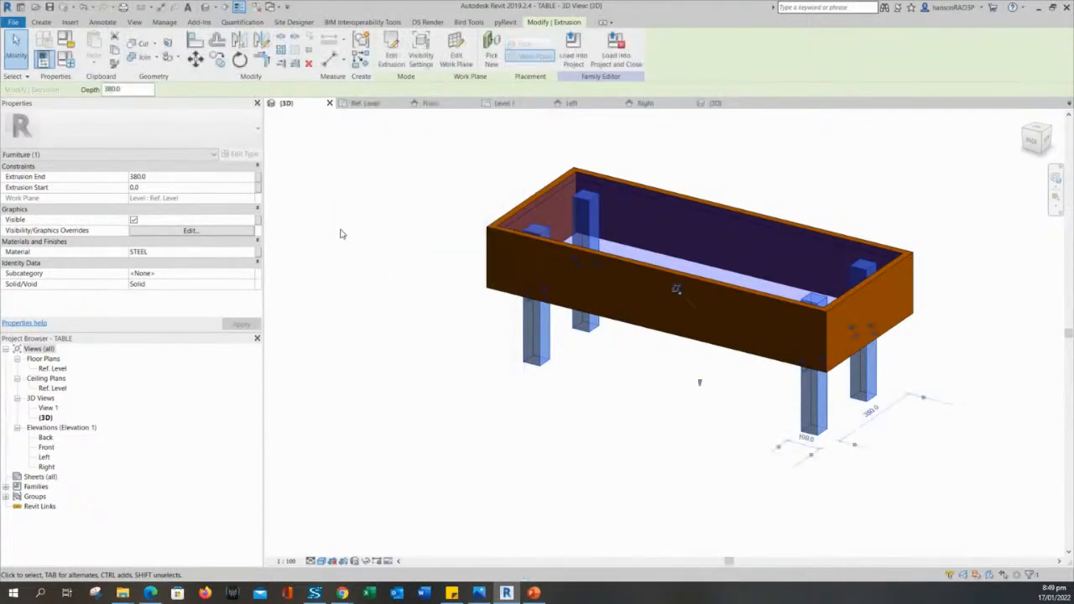
# Create Yes/No parameter TABLE LEGS under Materials and Finishes and bind the legs' Visible to it.
pyautogui.click(257, 222)
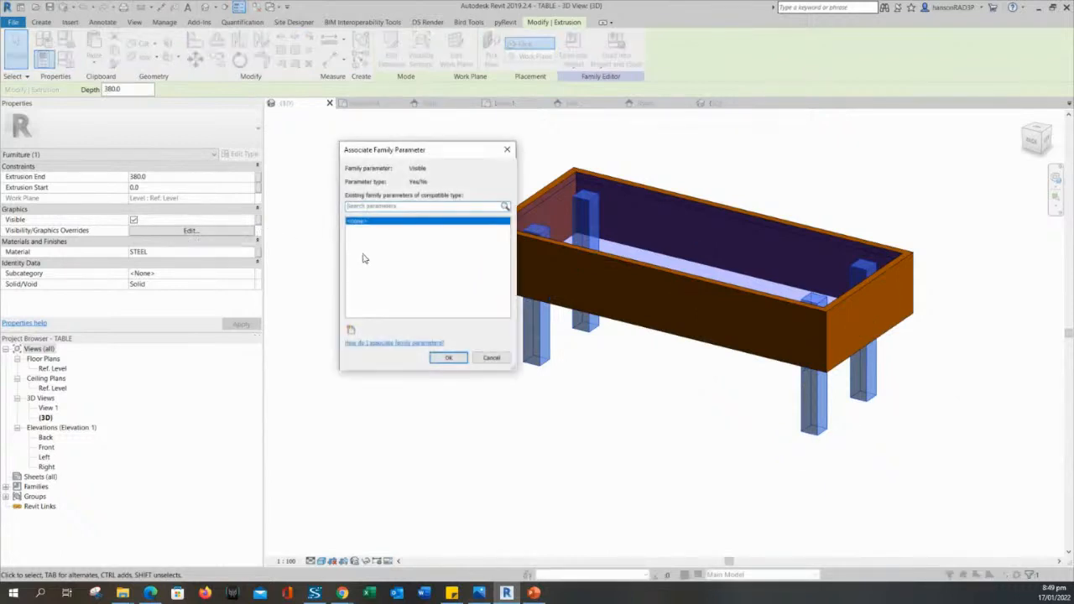
pyautogui.click(351, 330)
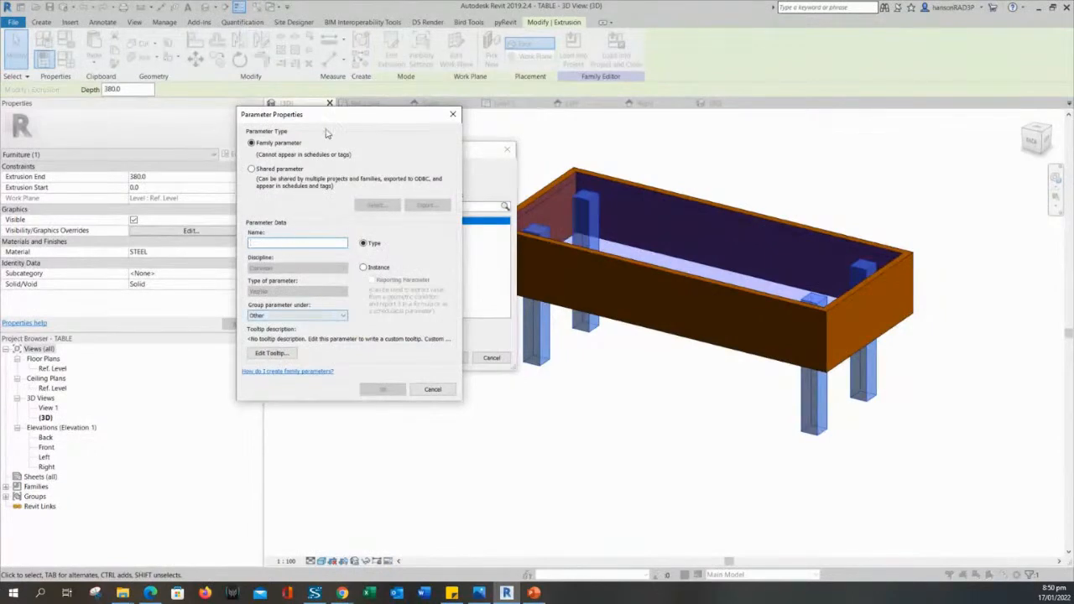
pyautogui.moveTo(330, 115); pyautogui.dragTo(382, 107)
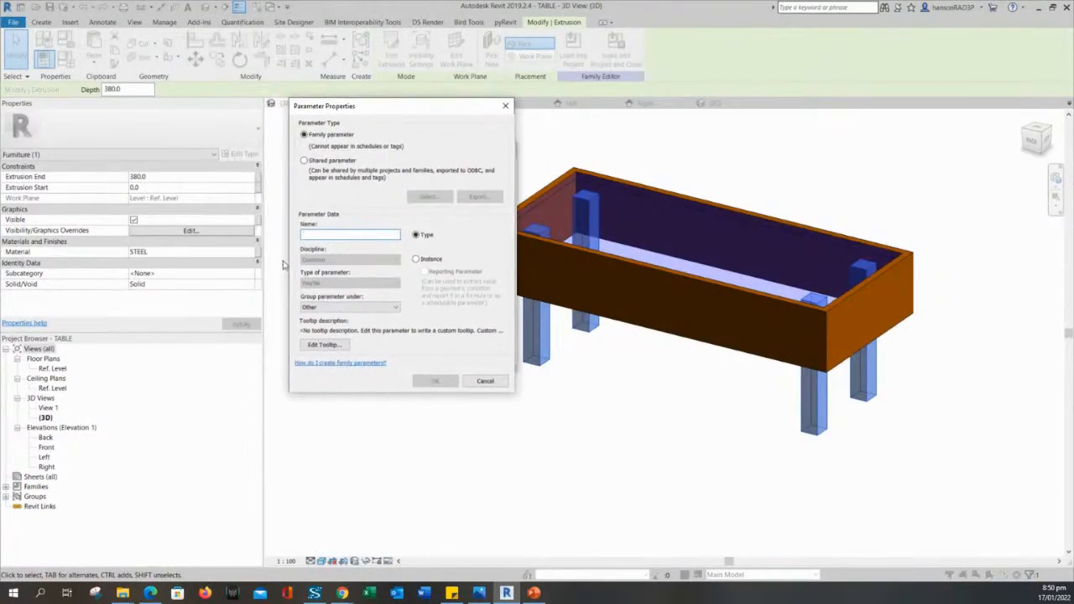
pyautogui.write('TABLE LEGS')
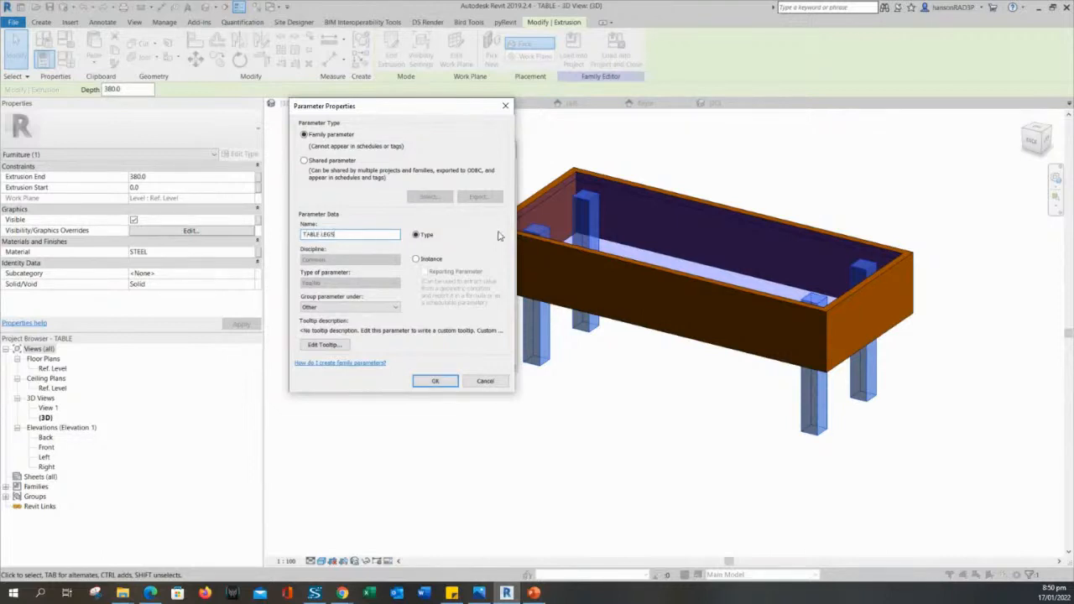
pyautogui.click(369, 308)
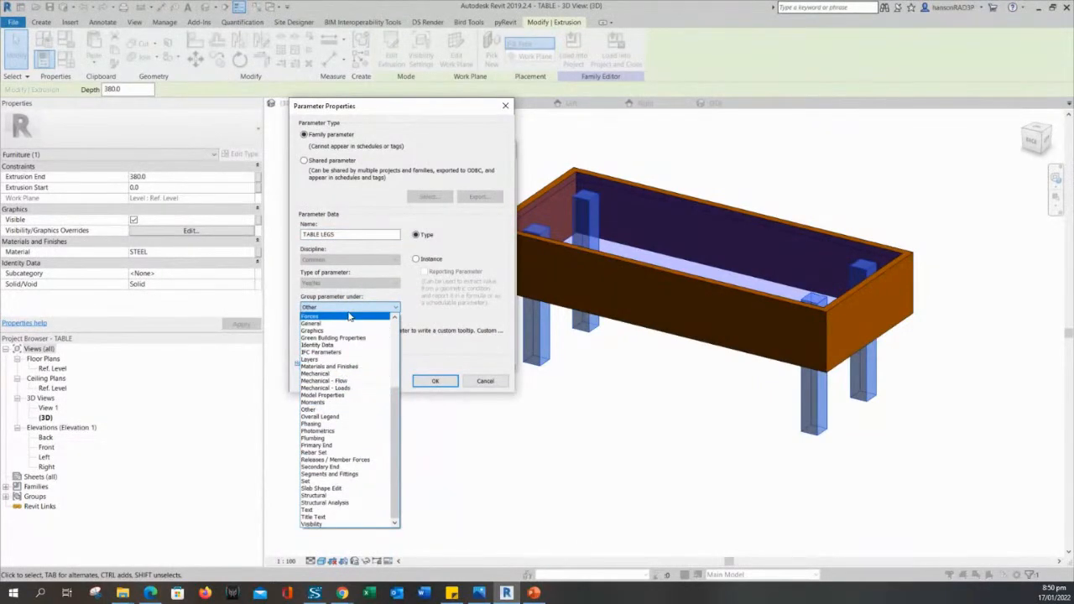
pyautogui.click(344, 367)
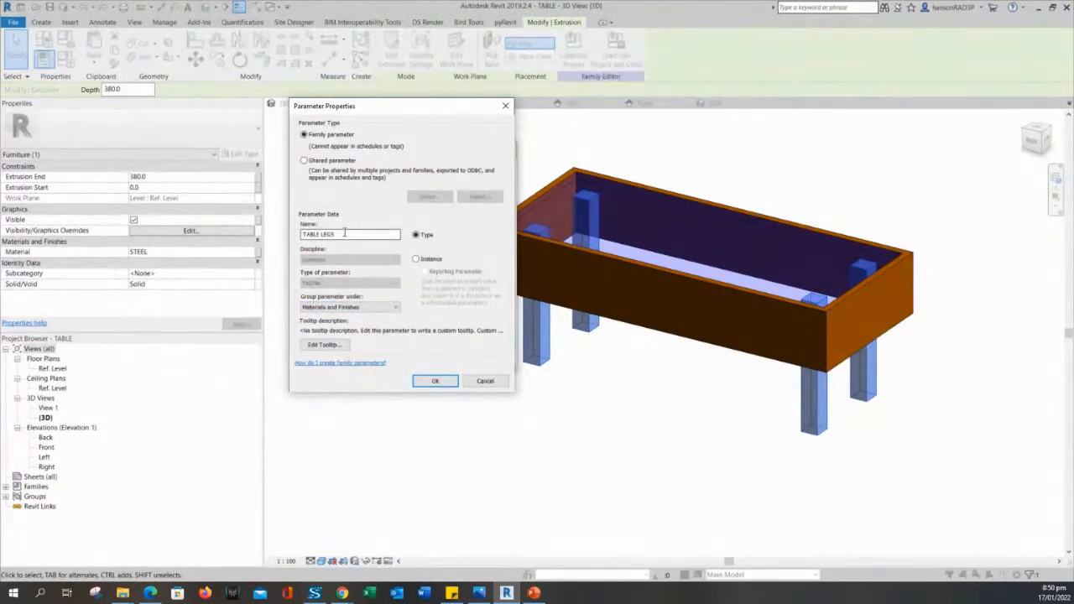
pyautogui.click(429, 384)
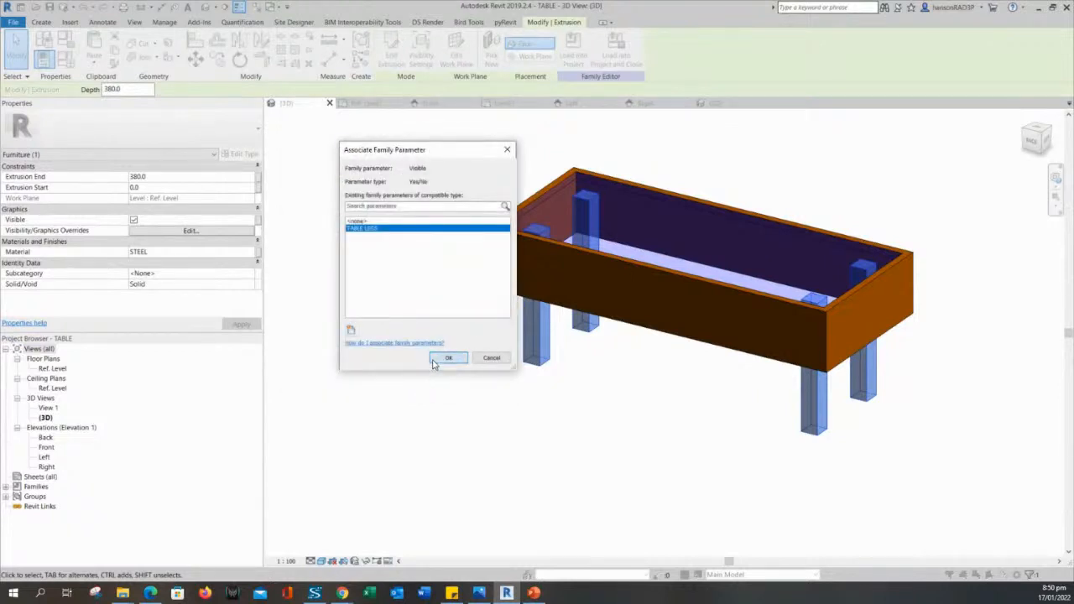
pyautogui.click(445, 359)
pyautogui.click(422, 362)
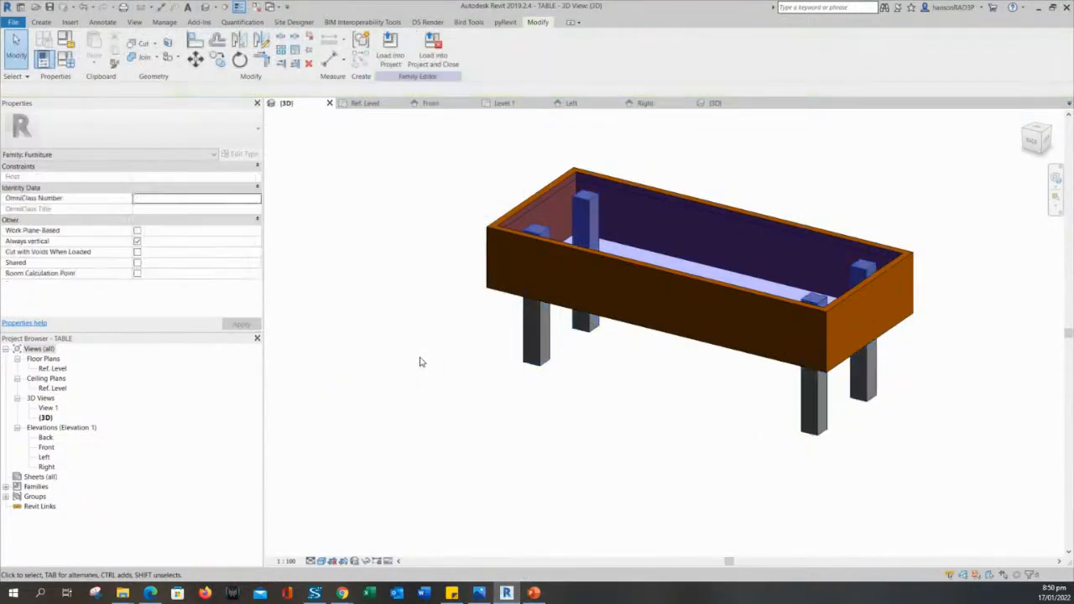
# Select the glass top and bind its Visible to new parameter TABLE TOP in Materials and Finishes.
pyautogui.click(491, 272)
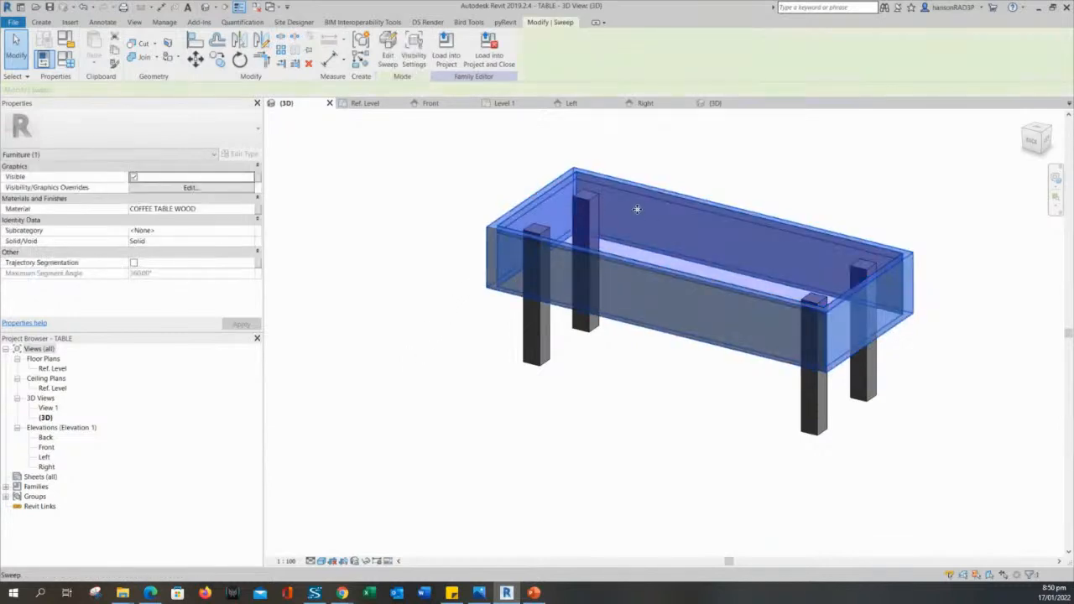
pyautogui.click(763, 171)
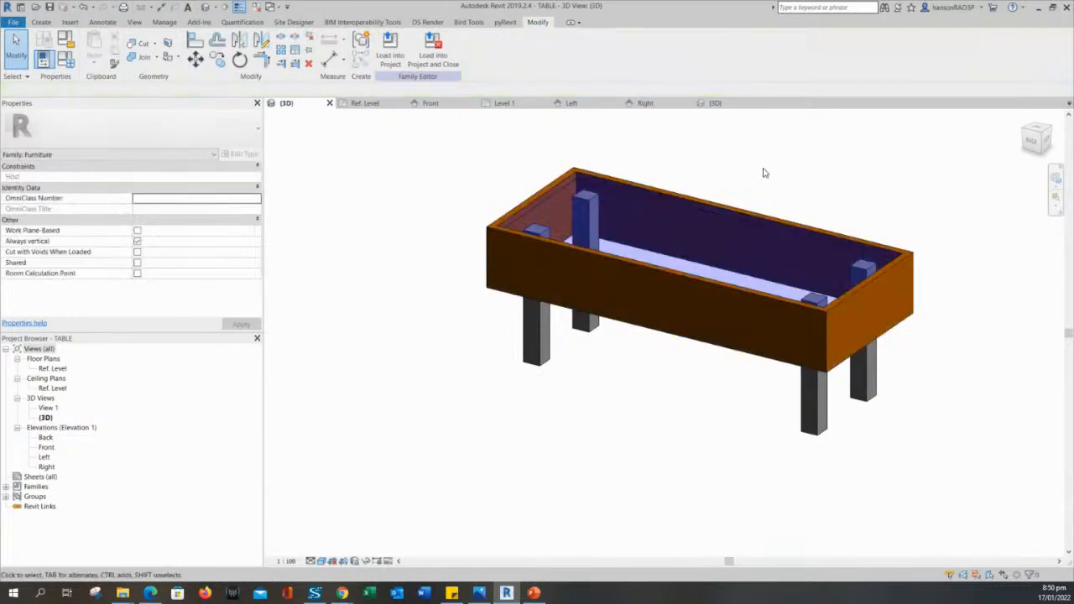
pyautogui.click(719, 227)
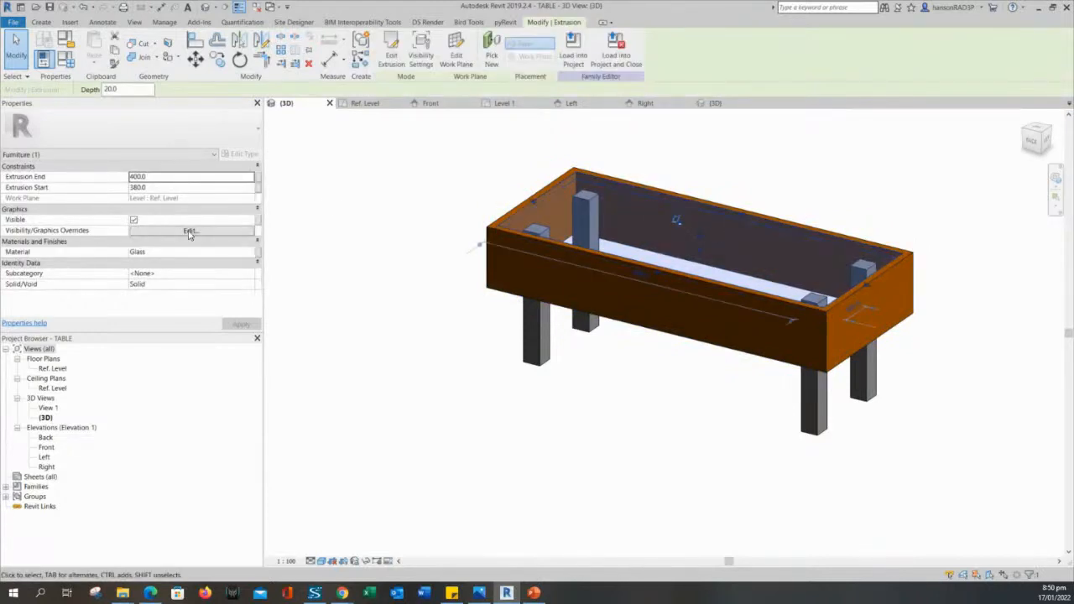
pyautogui.click(259, 222)
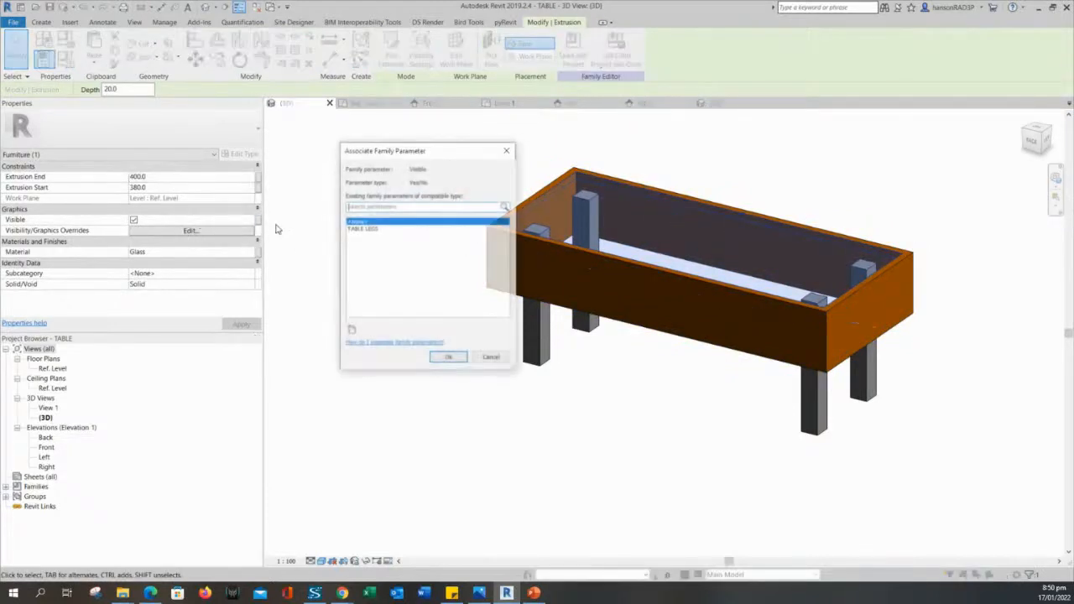
pyautogui.click(352, 331)
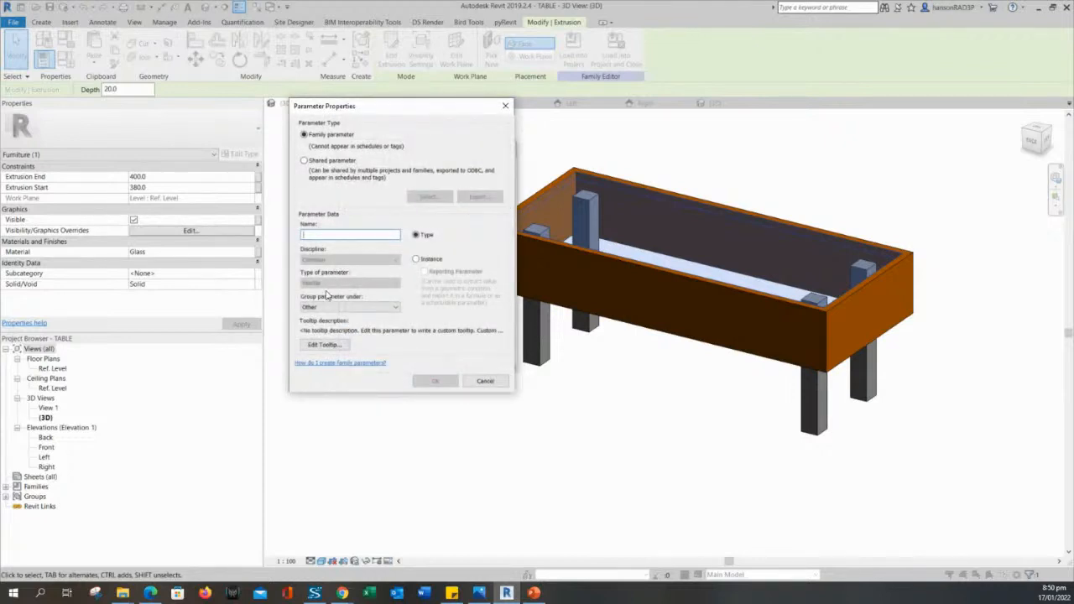
pyautogui.write('TABLE TOP')
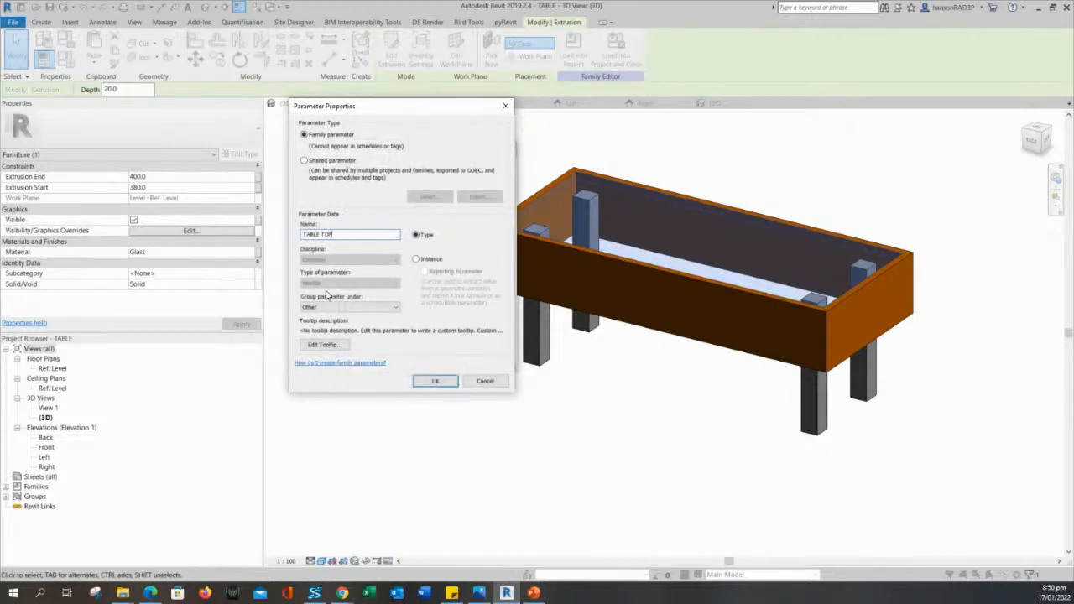
pyautogui.click(369, 307)
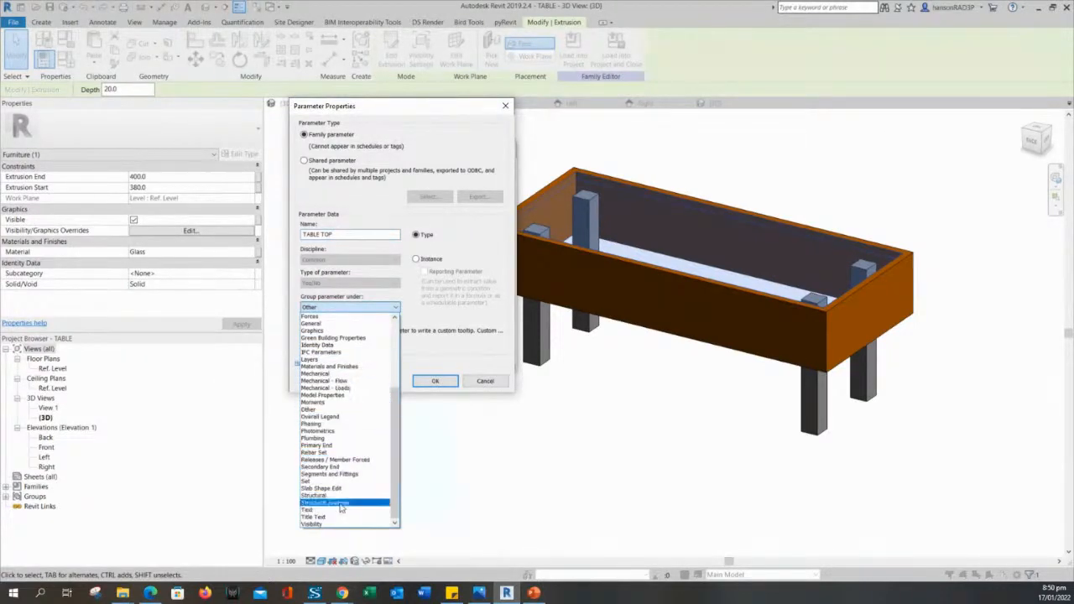
pyautogui.click(352, 367)
pyautogui.click(433, 382)
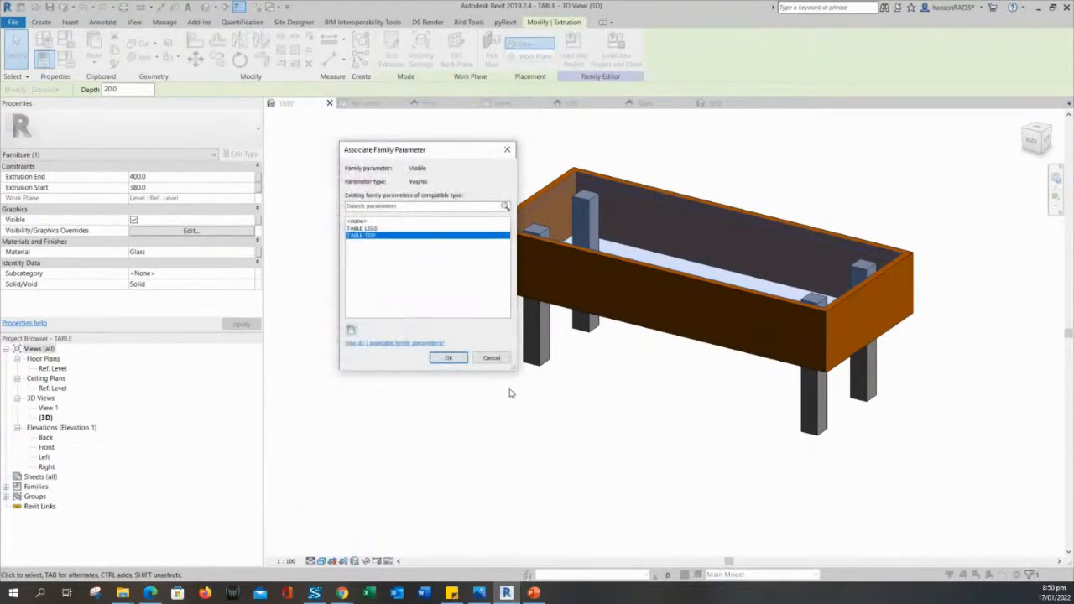
pyautogui.click(449, 359)
pyautogui.click(445, 359)
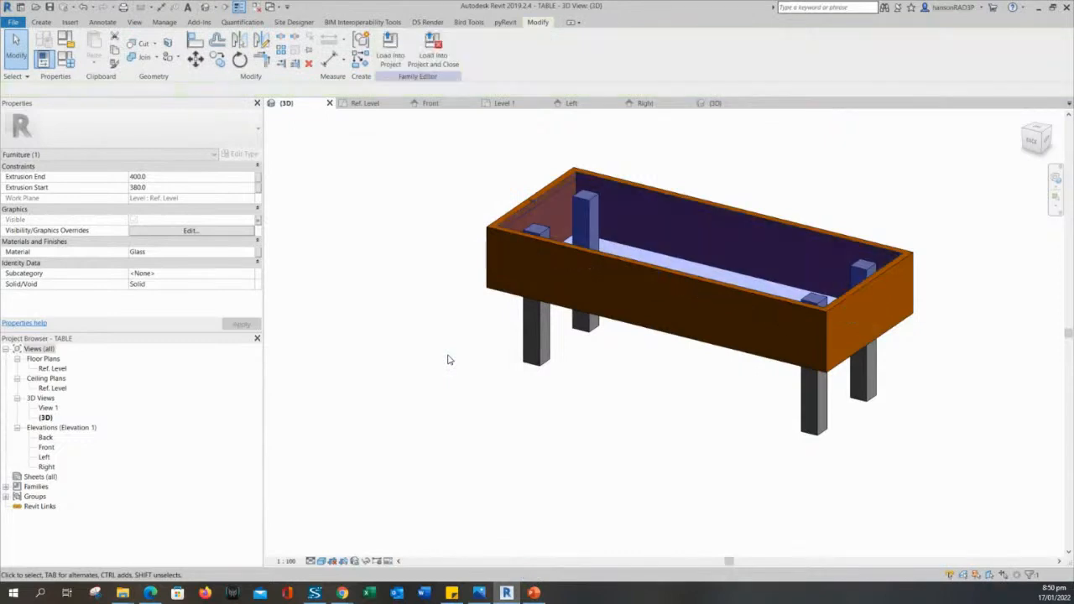
# Select the wooden sweep frame and bind its Visible to new parameter TABLE SIDE in Materials and Finishes.
pyautogui.click(616, 278)
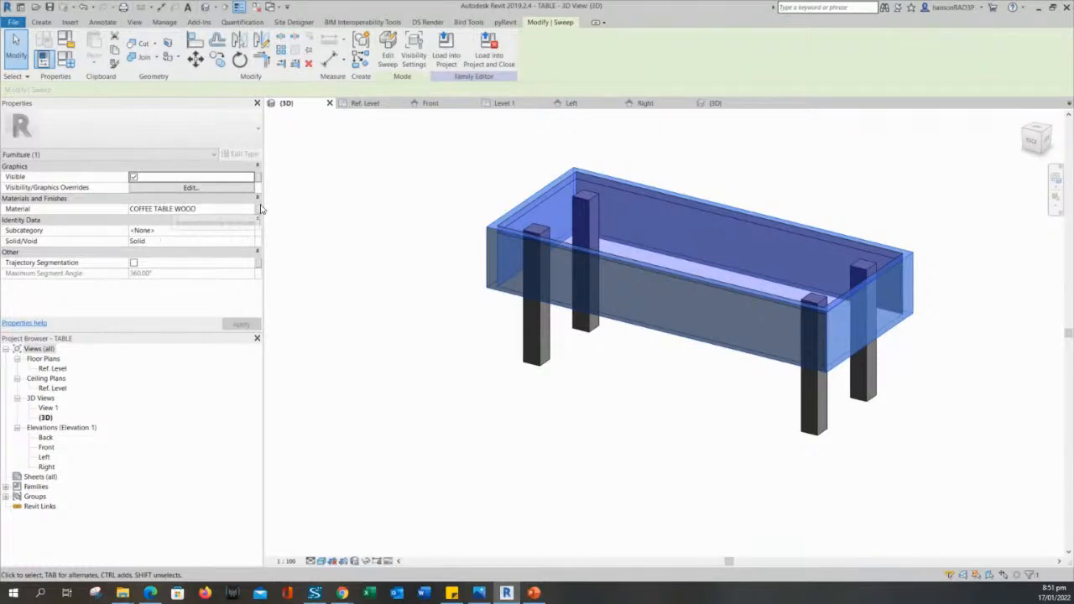
pyautogui.click(258, 177)
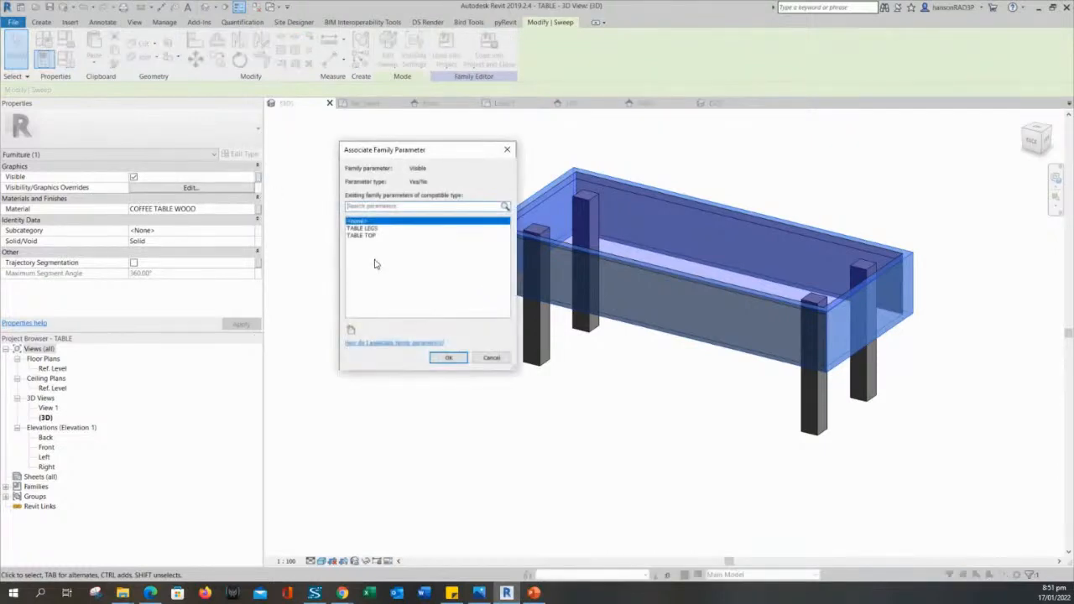
pyautogui.click(351, 329)
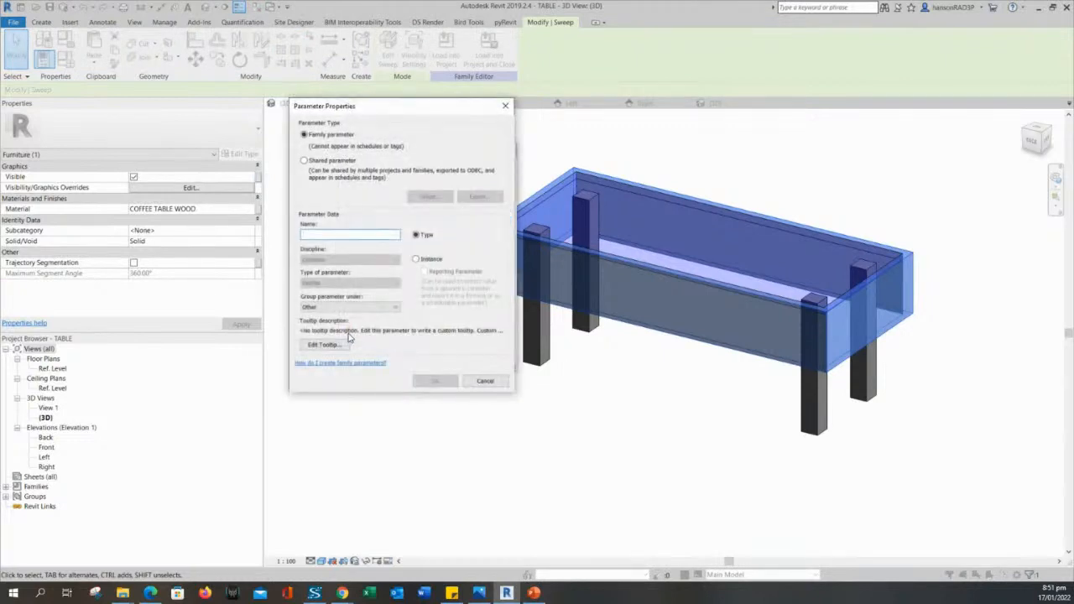
pyautogui.write('TABLE SIDE')
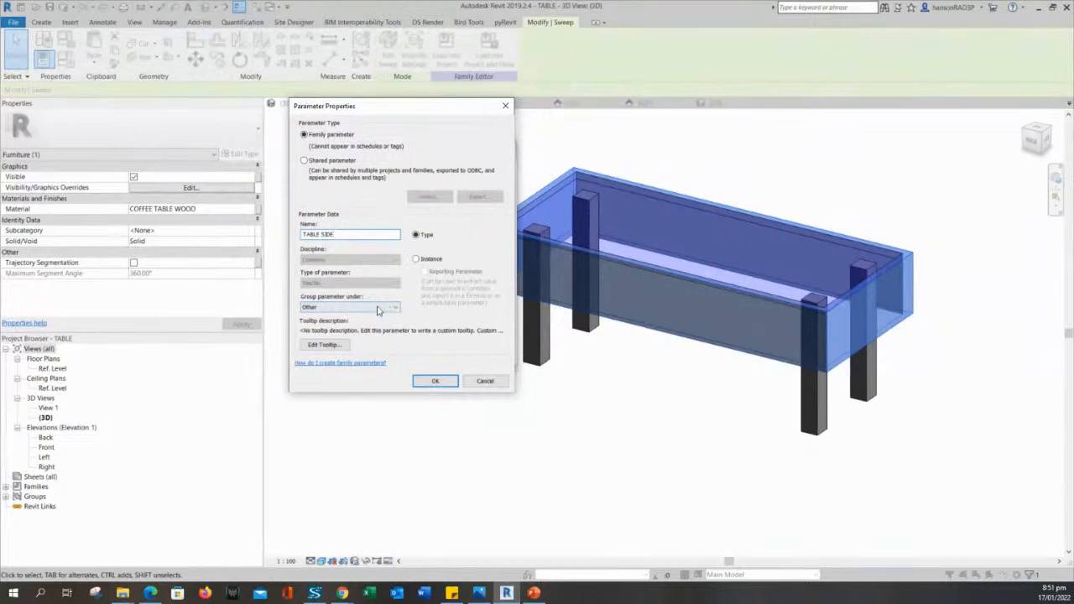
pyautogui.click(376, 309)
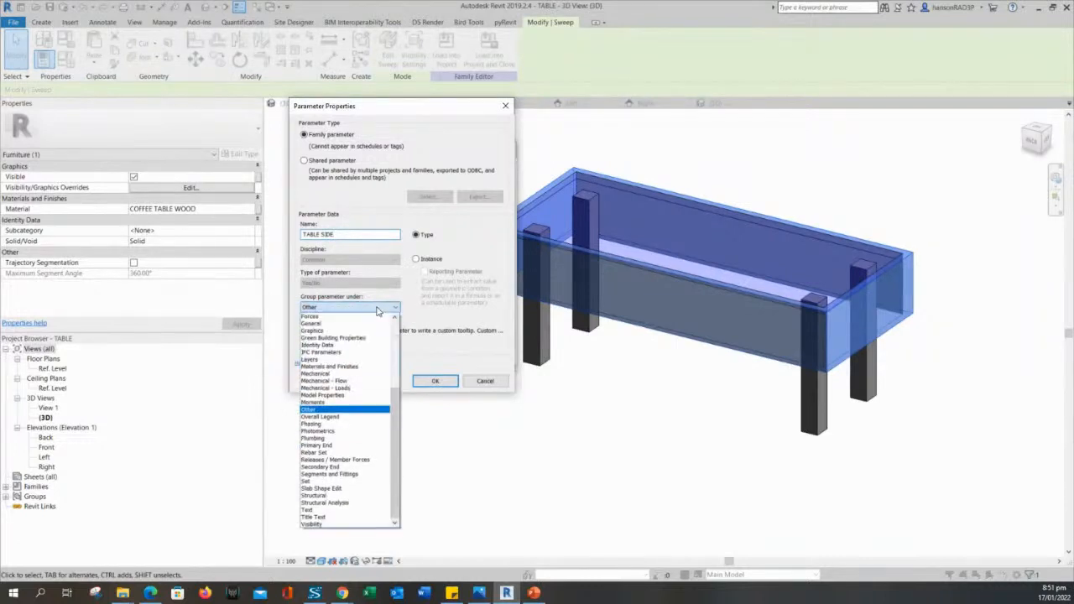
pyautogui.click(364, 367)
pyautogui.click(435, 381)
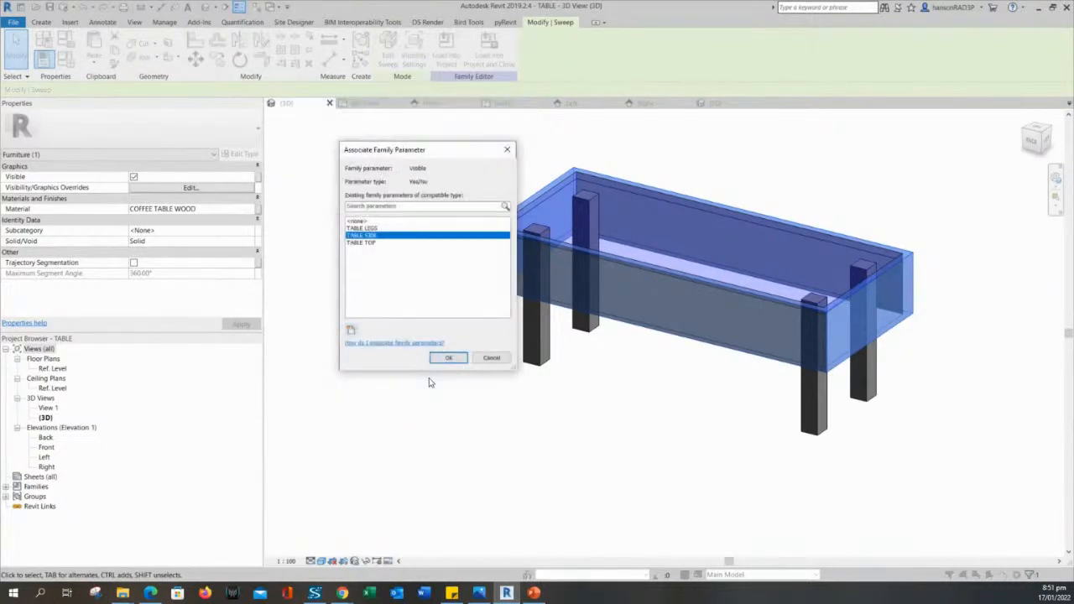
pyautogui.click(448, 357)
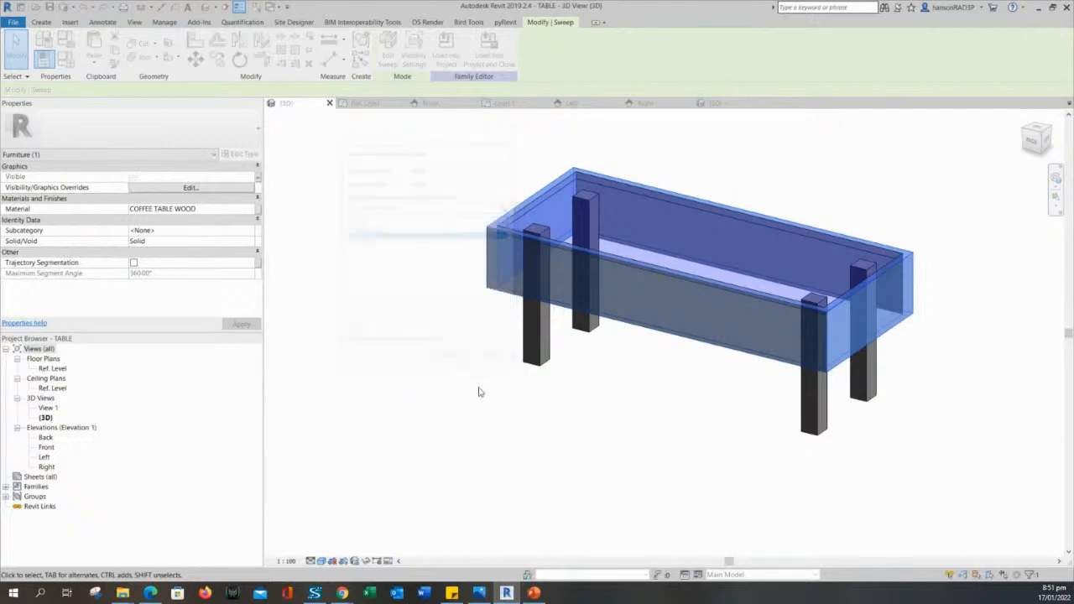
pyautogui.scroll(-2, 476, 380)
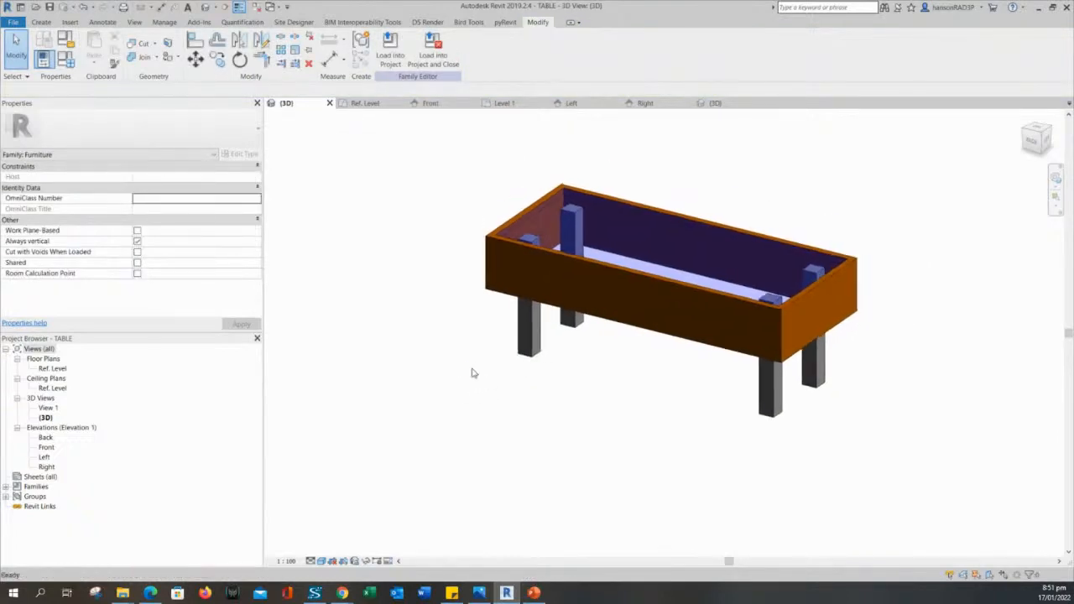
pyautogui.keyDown('shift'); pyautogui.moveTo(533, 375); pyautogui.dragTo(590, 425, button='middle'); pyautogui.keyUp('shift')
pyautogui.scroll(2, 588, 398)
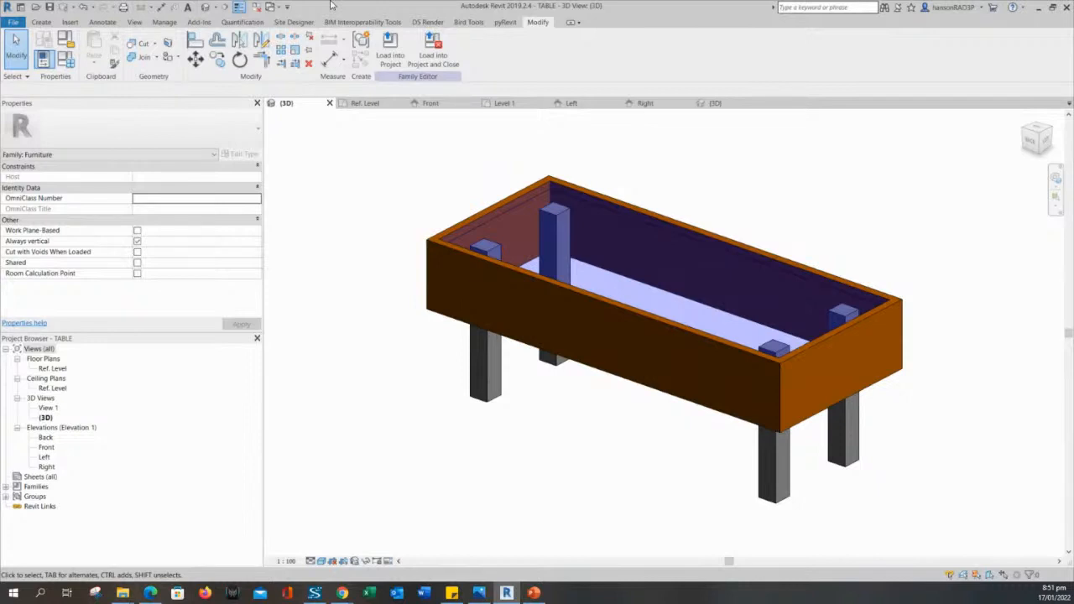
pyautogui.moveTo(433, 355); pyautogui.dragTo(530, 465, button='middle')
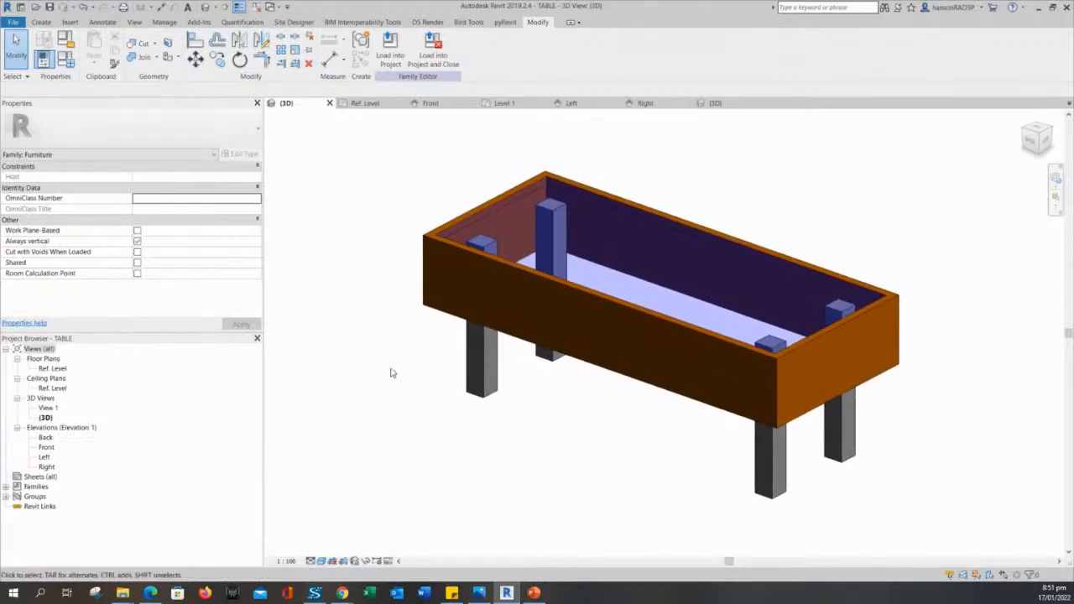
pyautogui.moveTo(546, 452); pyautogui.dragTo(562, 426, button='middle')
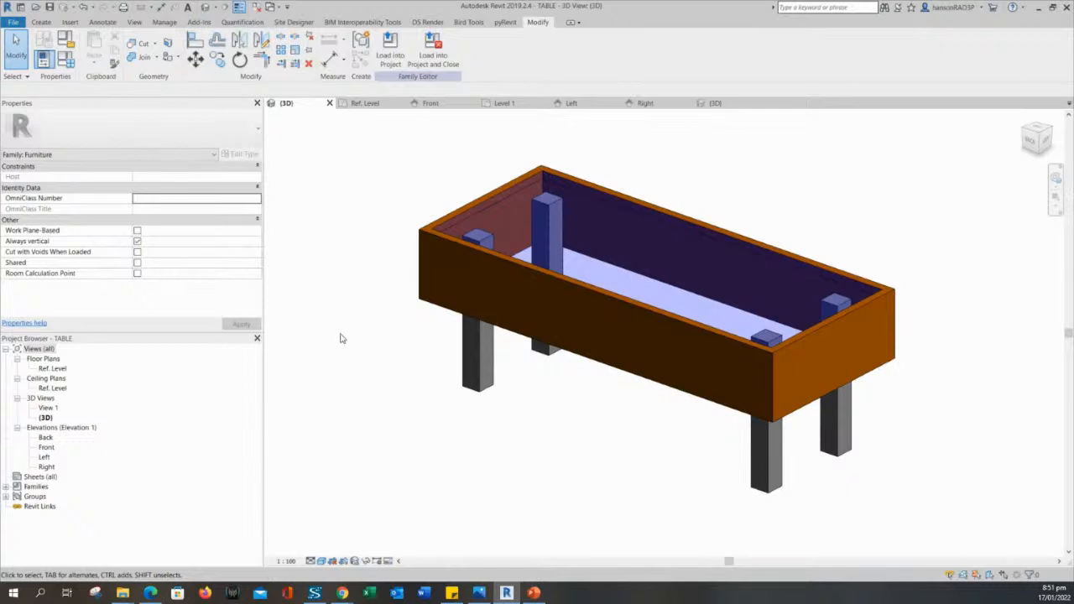
pyautogui.moveTo(341, 338); pyautogui.dragTo(358, 342, button='middle')
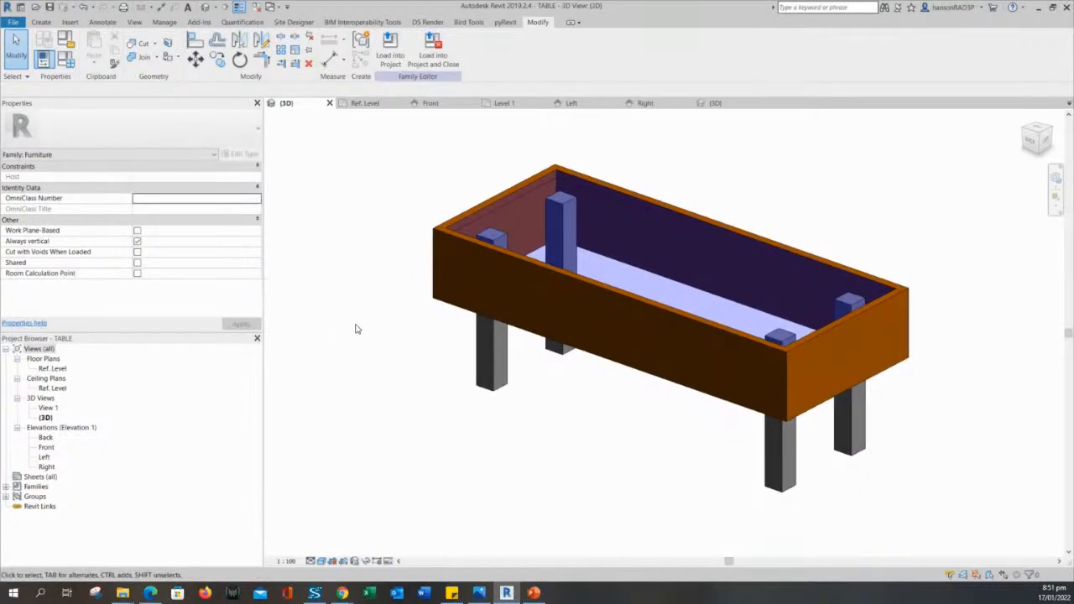
pyautogui.click(433, 281)
pyautogui.click(403, 314)
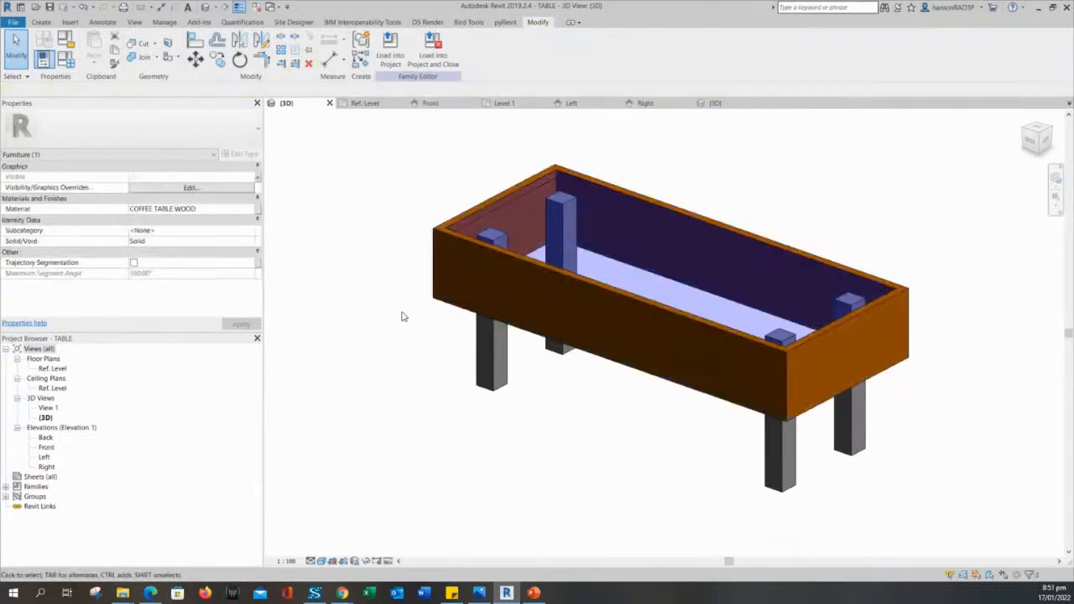
pyautogui.click(480, 354)
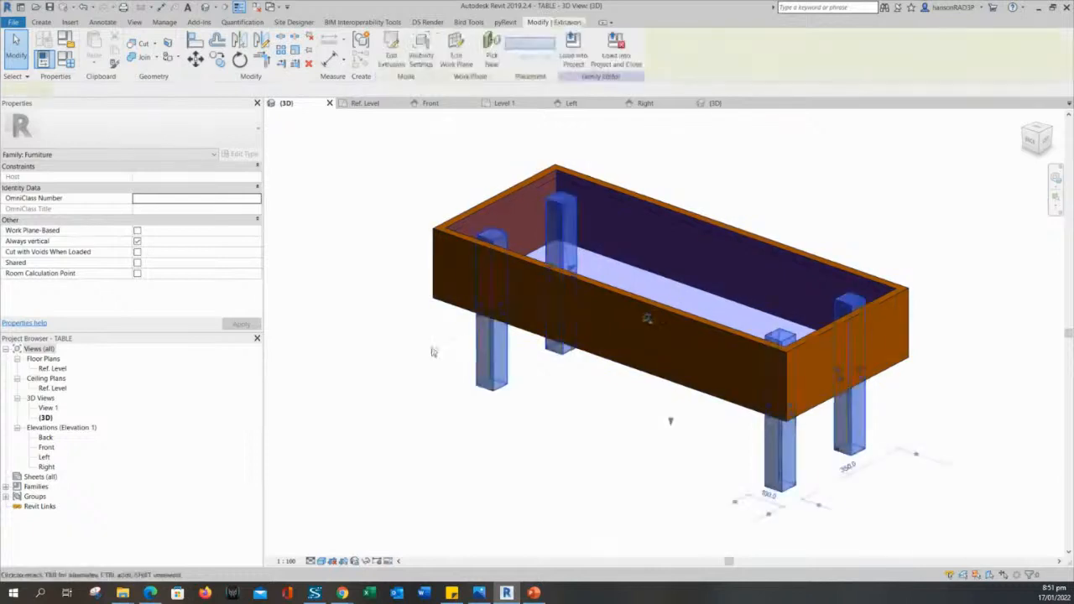
pyautogui.moveTo(416, 354); pyautogui.dragTo(431, 359, button='middle')
pyautogui.press('Escape')
# Review the TABLE family types and the TABLE LEGS formula, then close Family Types.
pyautogui.click(69, 64)
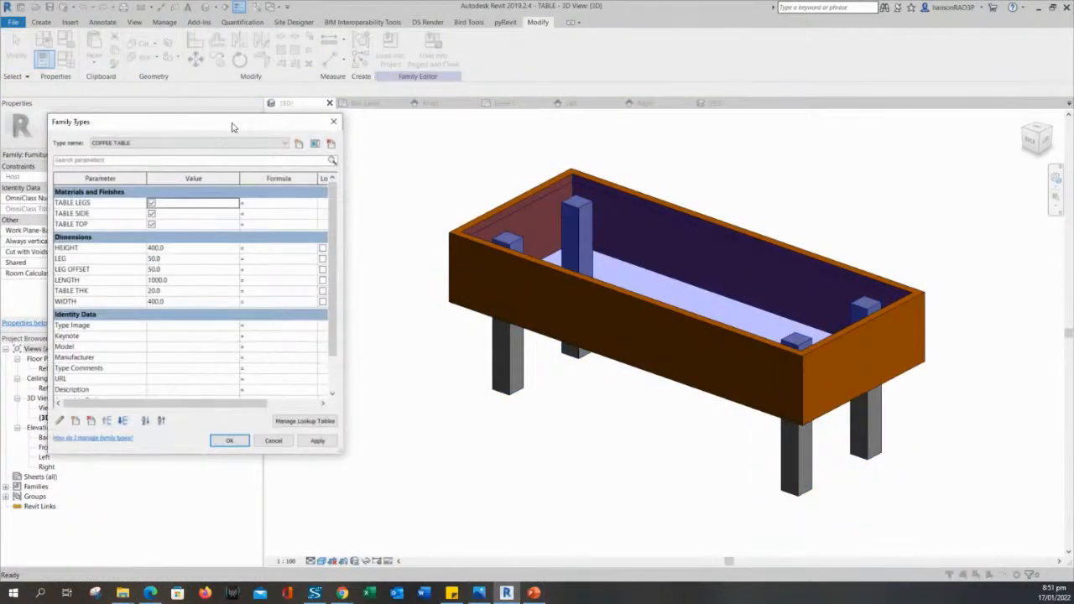
pyautogui.moveTo(212, 124); pyautogui.dragTo(210, 111)
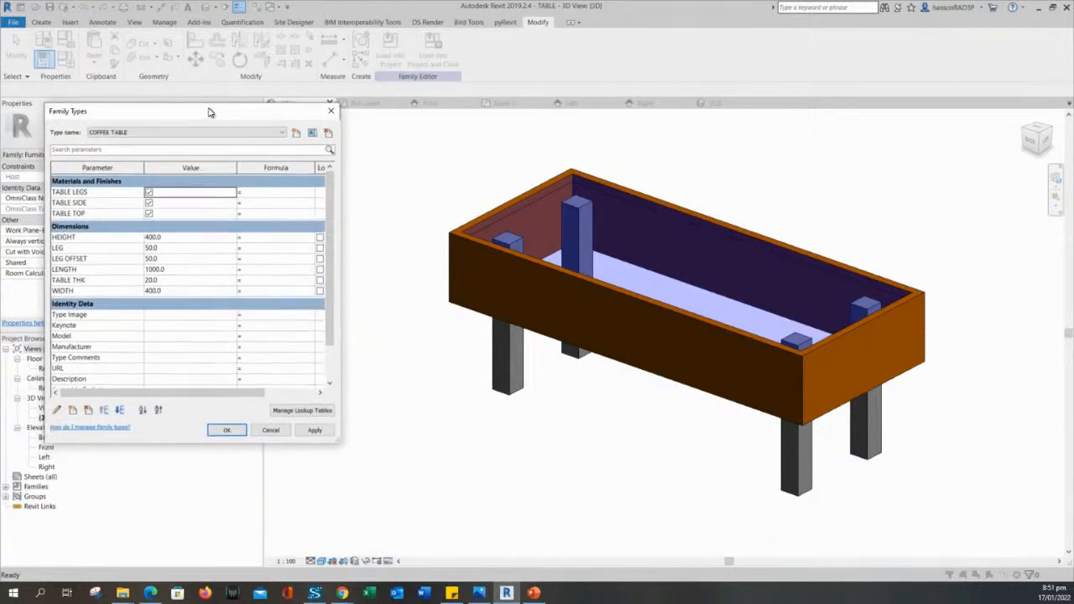
pyautogui.click(271, 190)
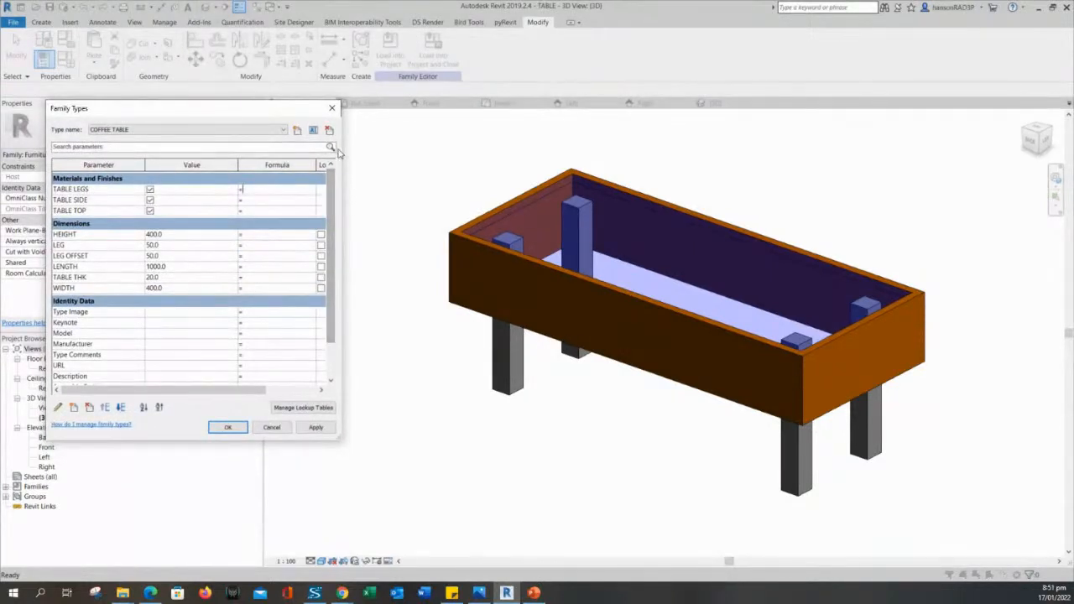
pyautogui.click(331, 107)
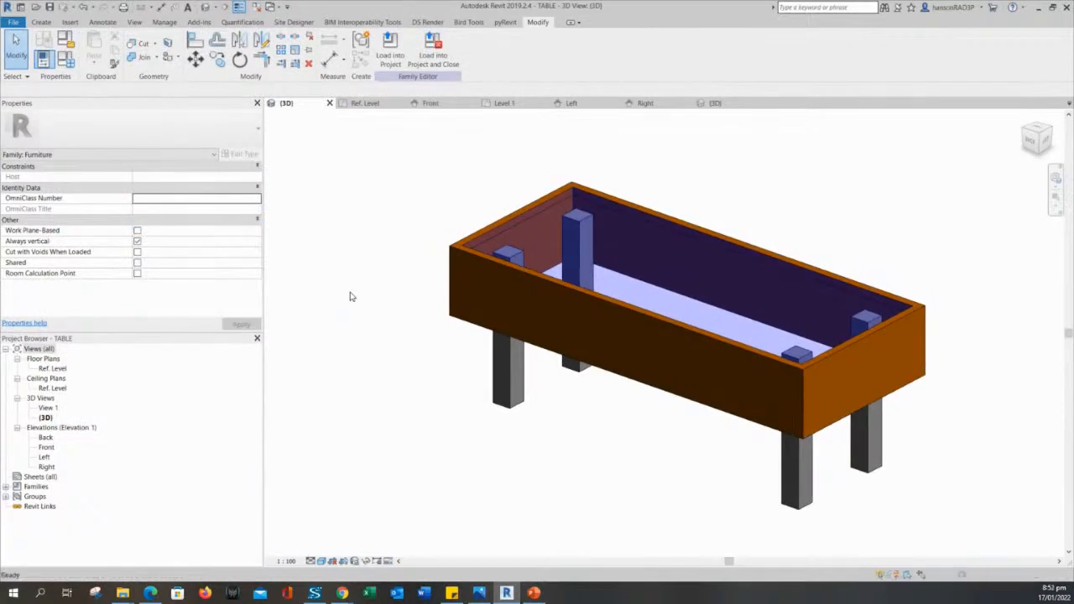
# Select the steel table-legs extrusion and start editing its Material property.
pyautogui.moveTo(352, 296); pyautogui.dragTo(375, 329, button='middle')
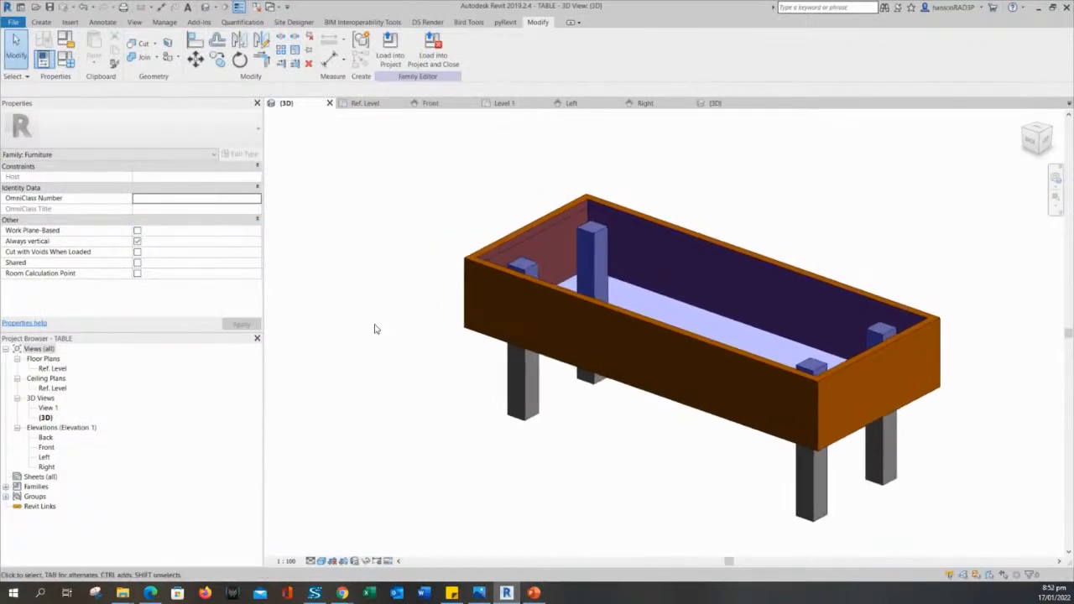
pyautogui.click(526, 398)
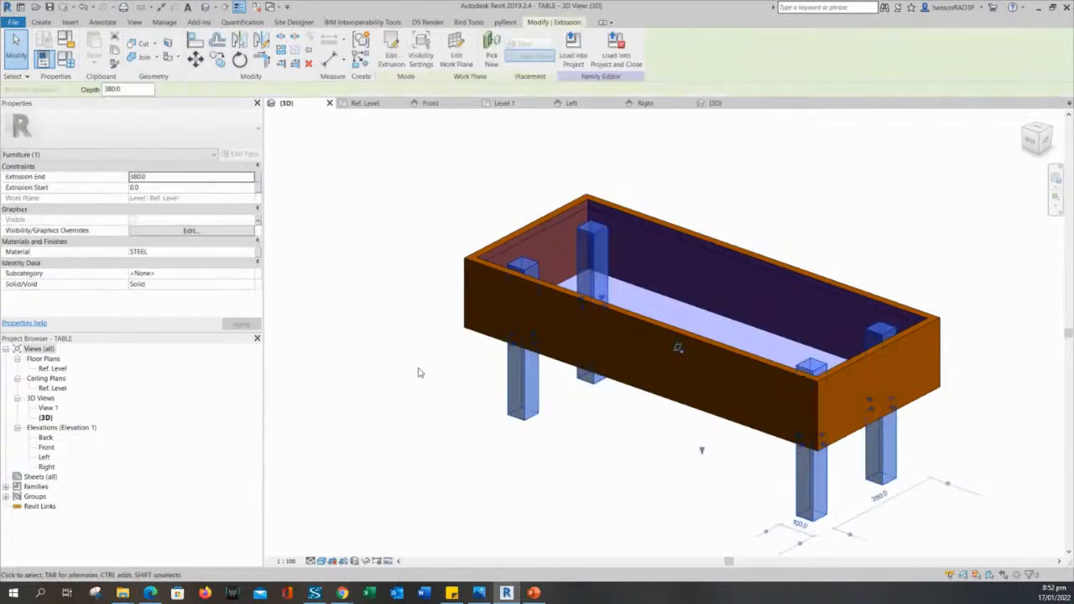
pyautogui.moveTo(420, 373); pyautogui.dragTo(420, 363, button='middle')
pyautogui.click(254, 256)
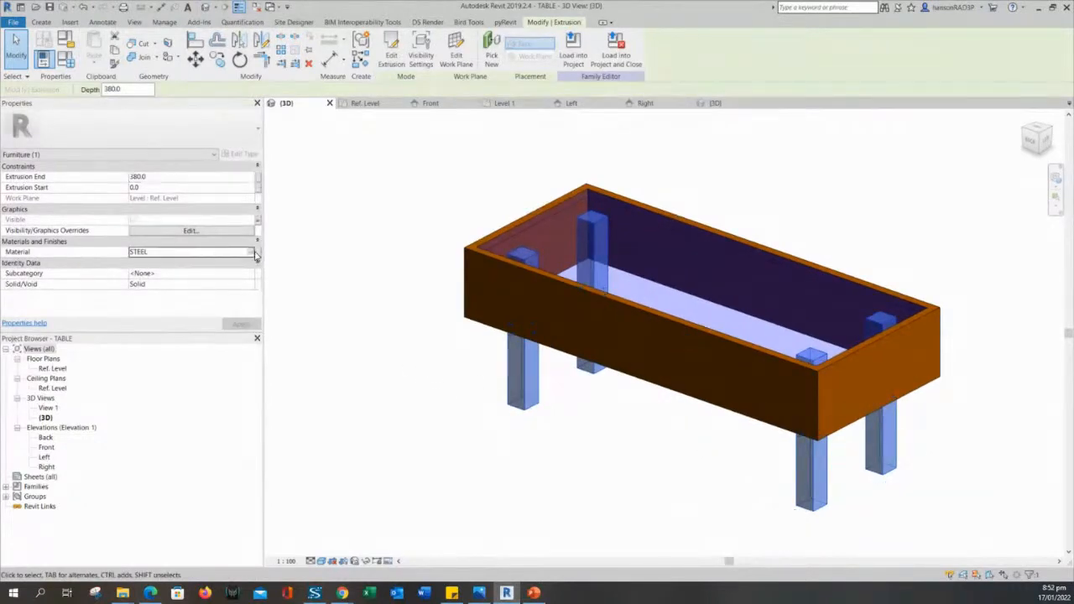
# Dismiss the legs' material choices without changes and deselect the legs.
pyautogui.click(254, 255)
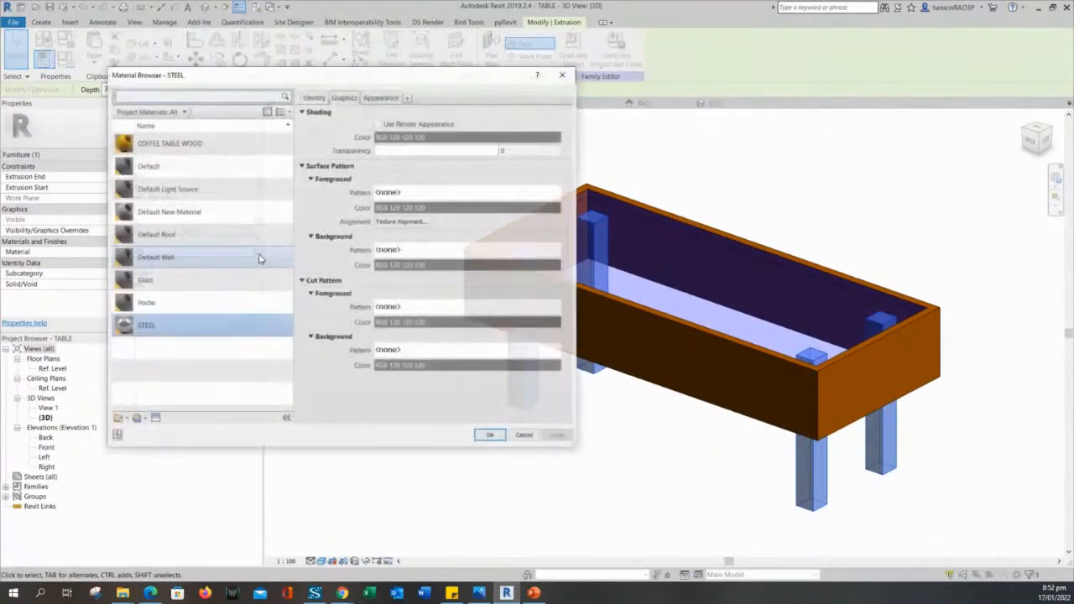
pyautogui.press('Escape')
pyautogui.click(354, 281)
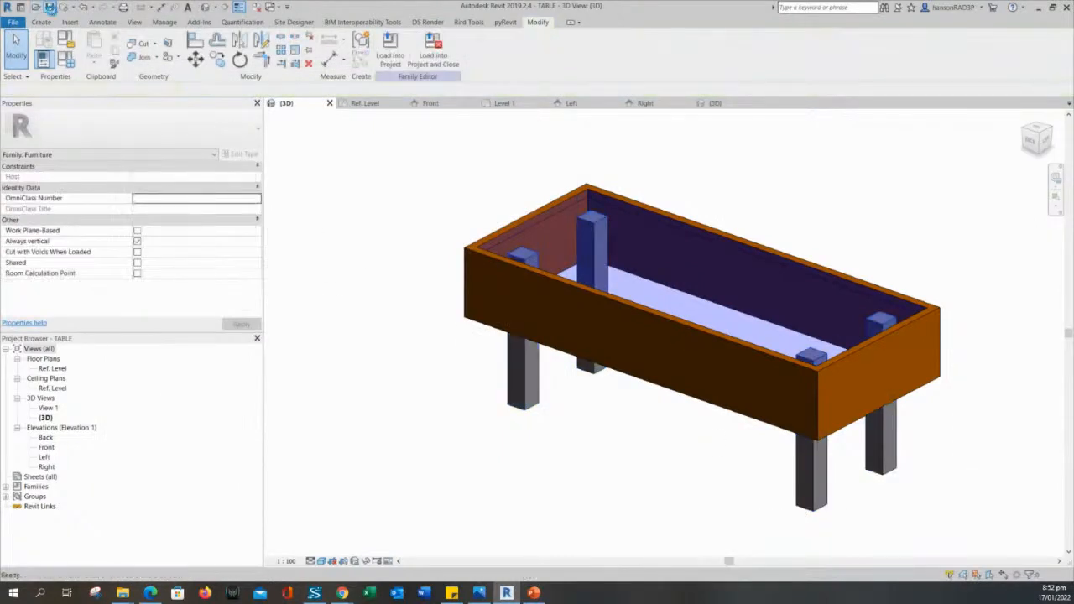
pyautogui.moveTo(400, 304); pyautogui.dragTo(408, 324, button='middle')
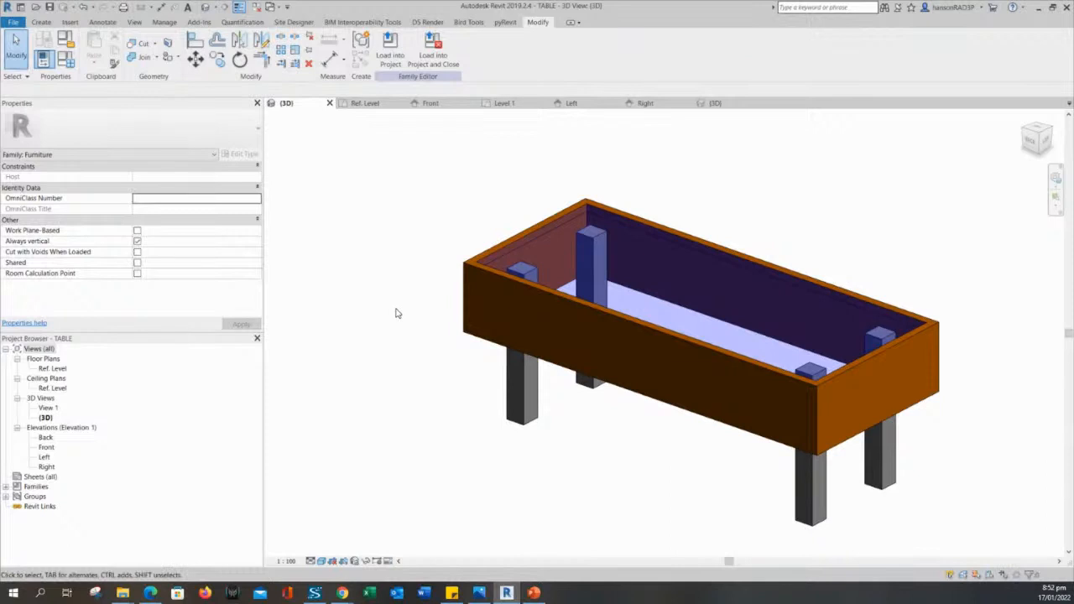
# Reload TABLE into the project, overwriting parameter values, and check the coffee table's type properties.
pyautogui.click(390, 47)
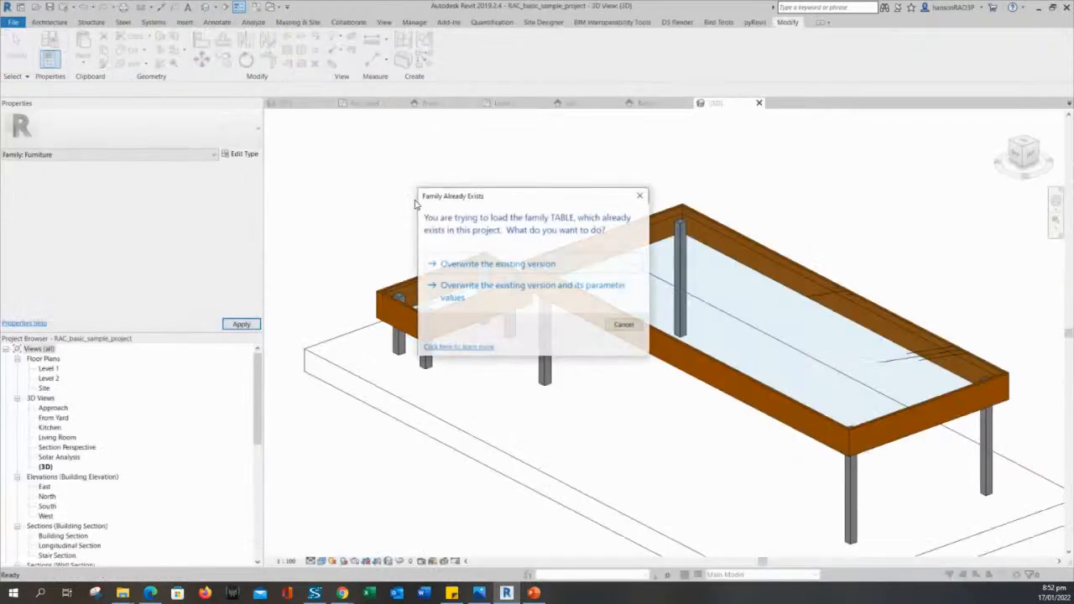
pyautogui.click(441, 285)
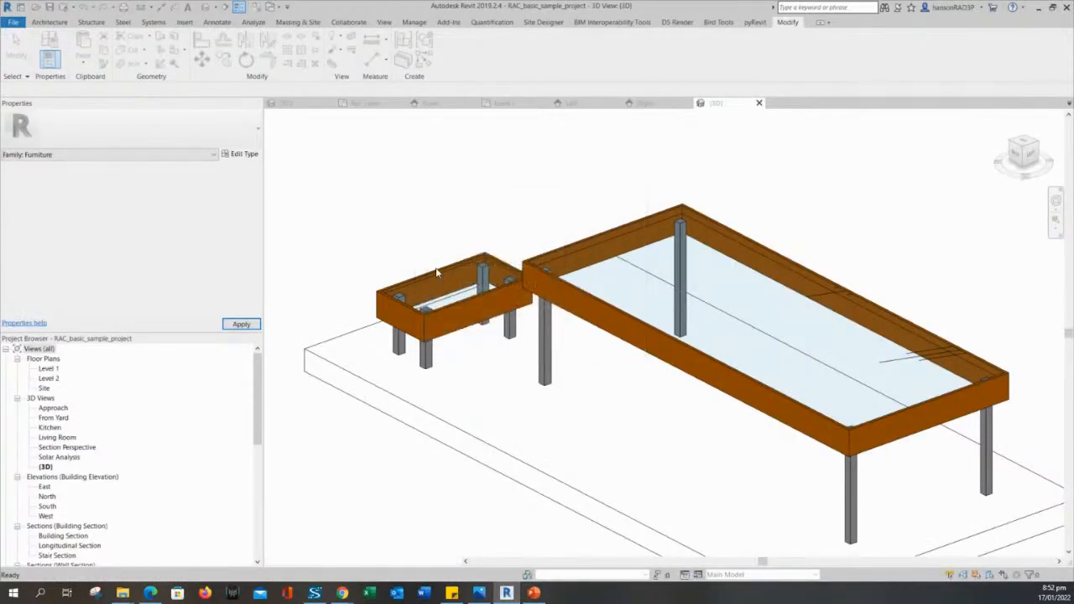
pyautogui.click(437, 273)
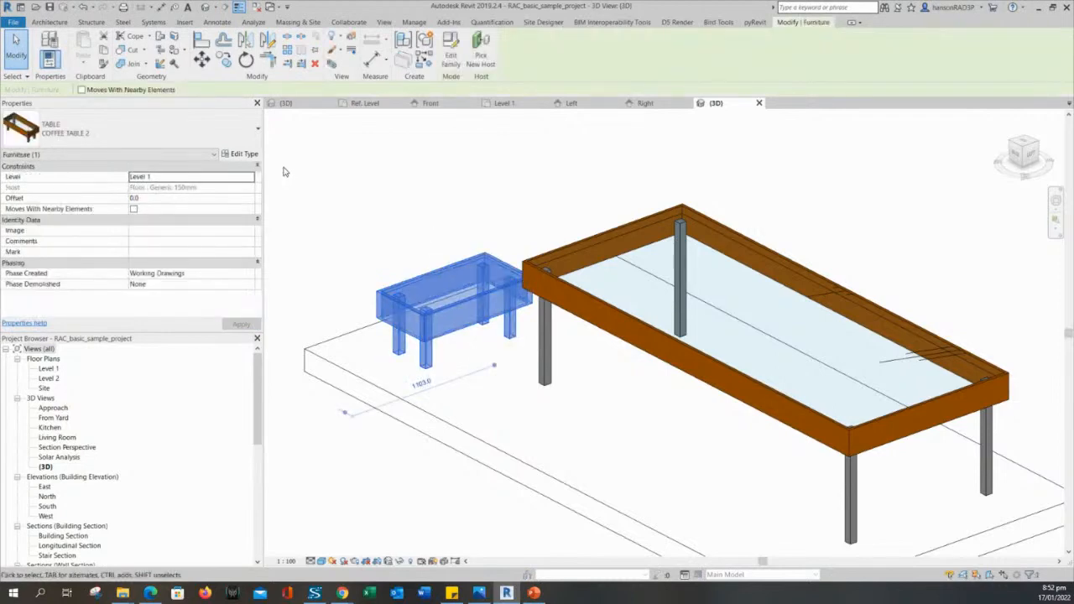
pyautogui.click(240, 156)
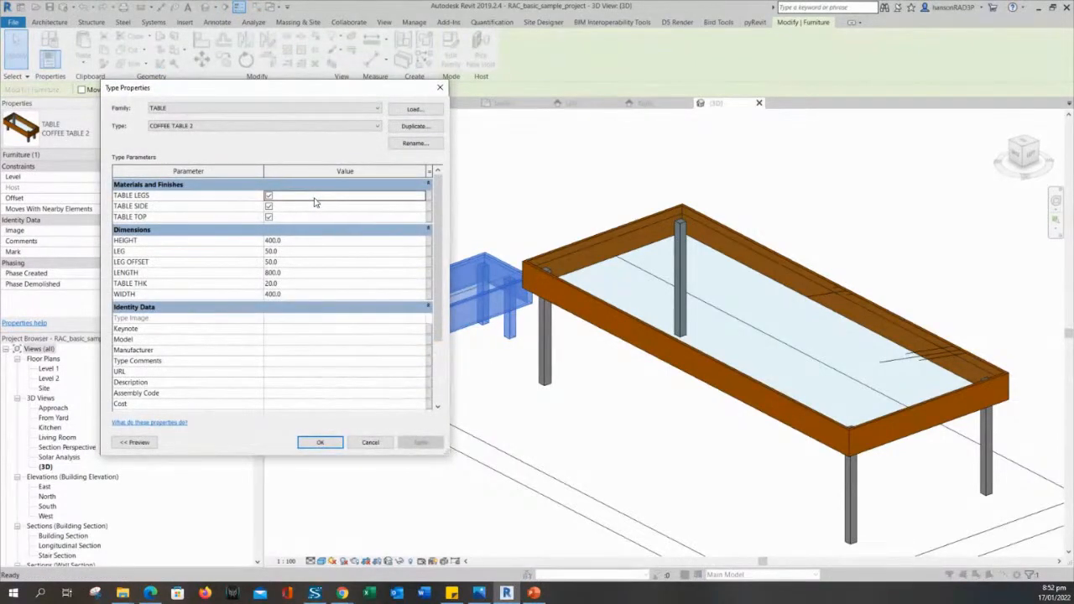
pyautogui.press('Return')
pyautogui.click(432, 234)
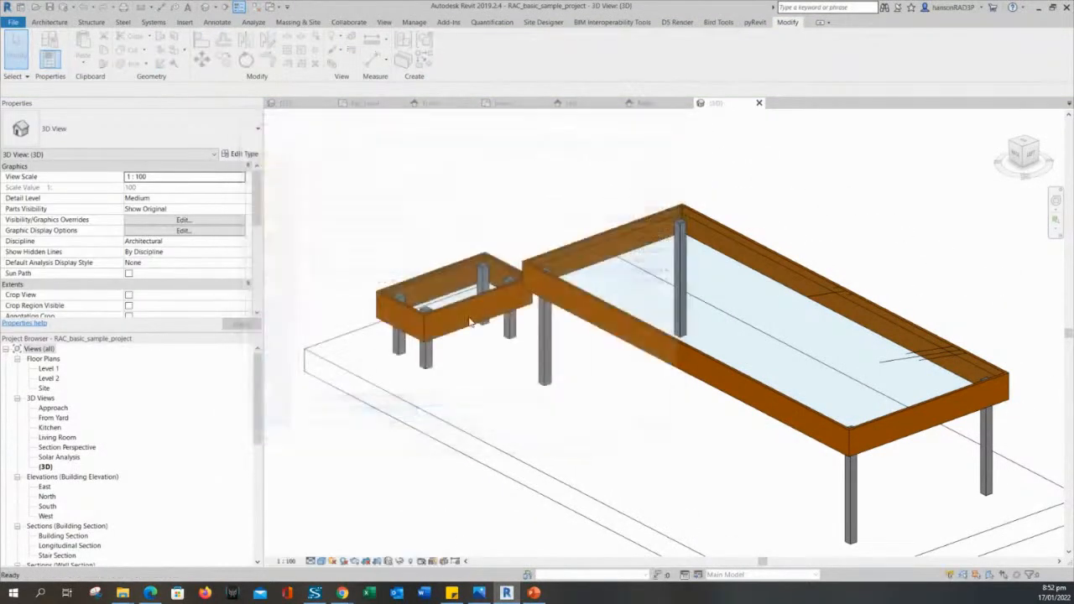
# Open the coffee table's TABLE family for editing in its default 3D view.
pyautogui.click(453, 289)
pyautogui.click(451, 52)
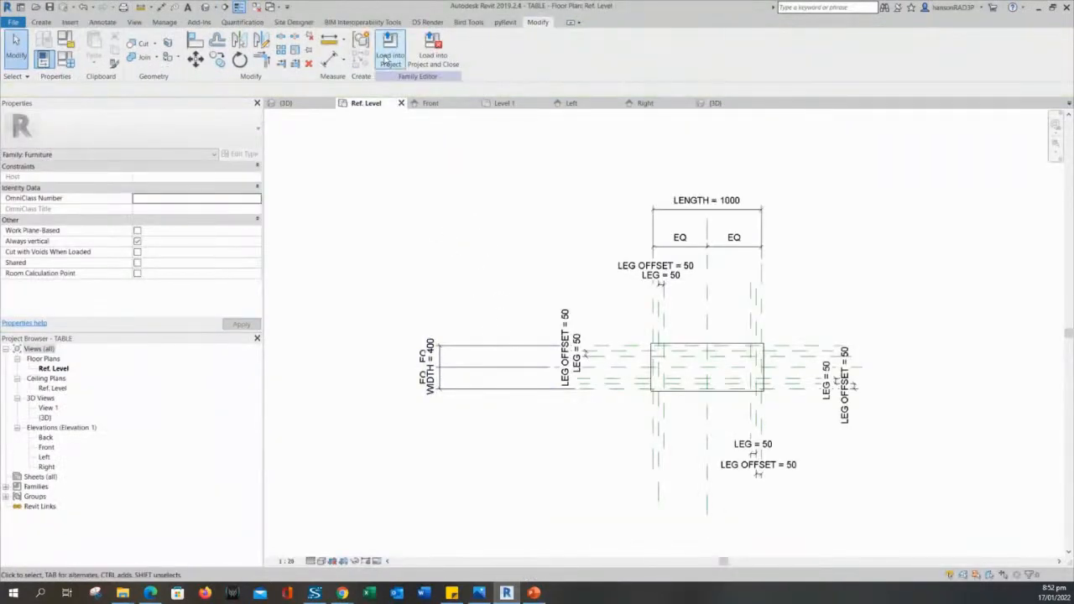
pyautogui.click(205, 7)
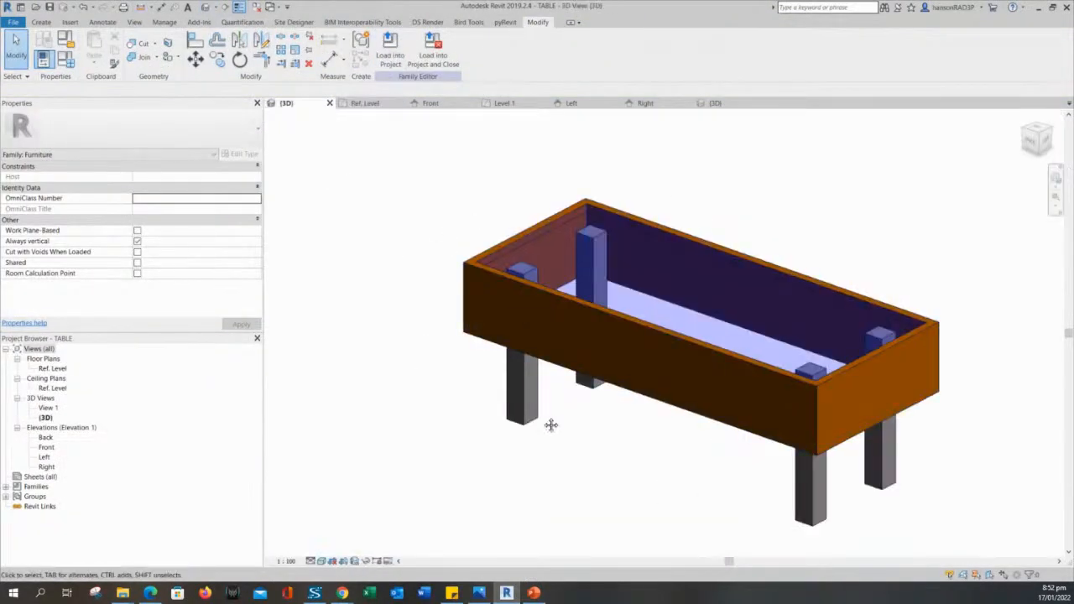
pyautogui.keyDown('shift'); pyautogui.moveTo(552, 425); pyautogui.dragTo(528, 383, button='middle'); pyautogui.keyUp('shift')
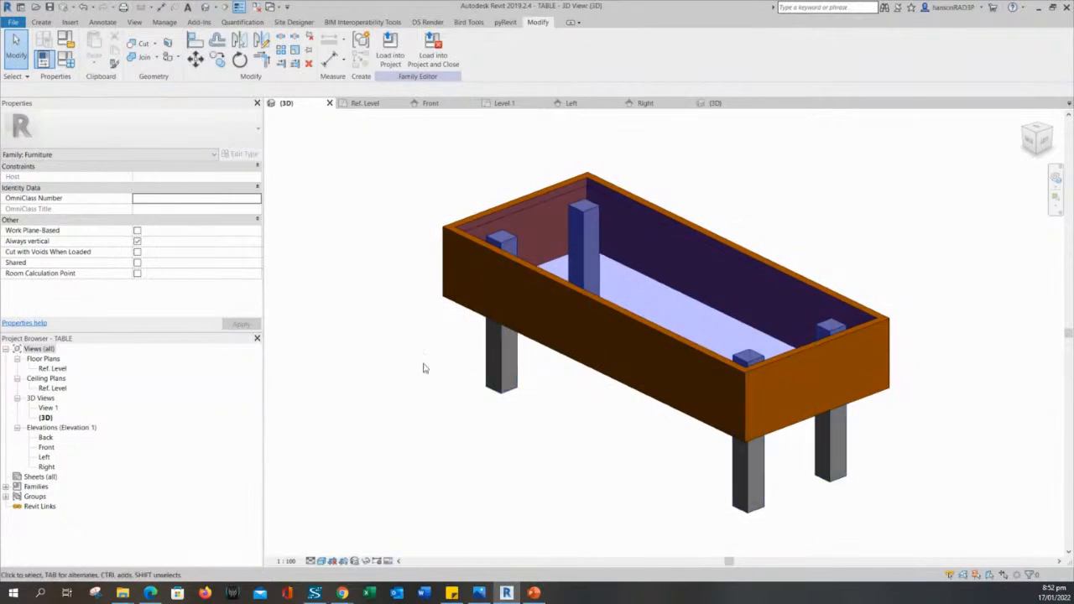
pyautogui.click(454, 310)
pyautogui.press('Escape')
# Try linking the legs' material to a new parameter LEG, cancelling after the duplicate-name error.
pyautogui.click(504, 380)
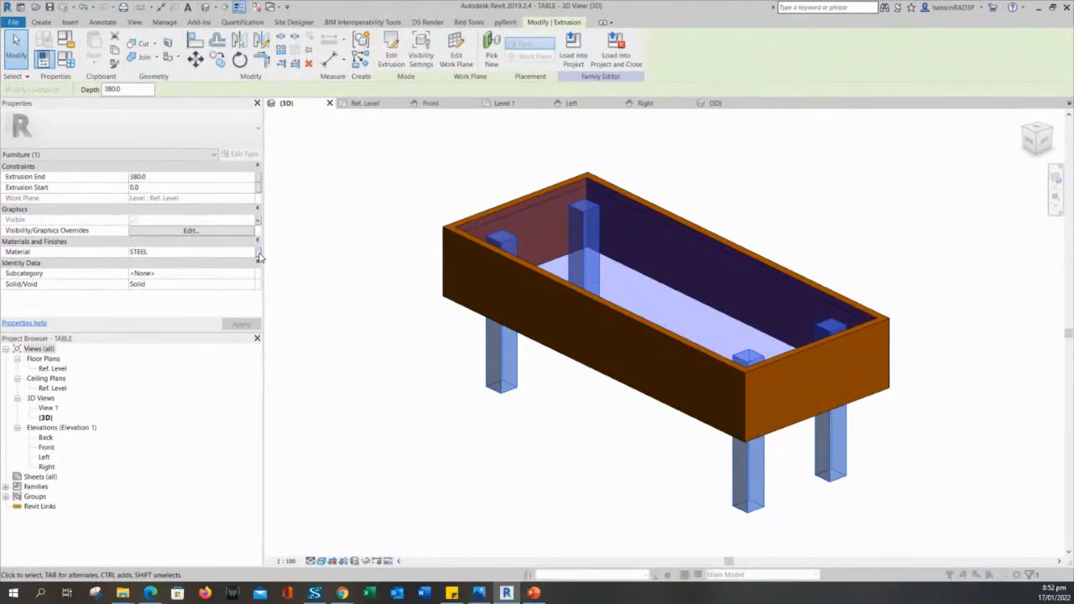
pyautogui.click(257, 252)
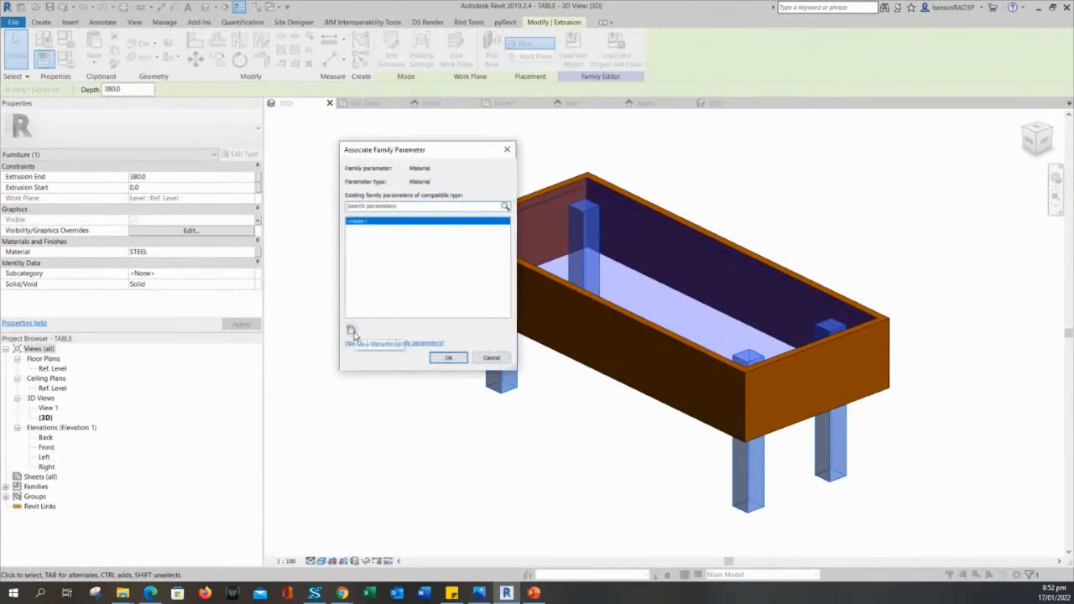
pyautogui.click(351, 330)
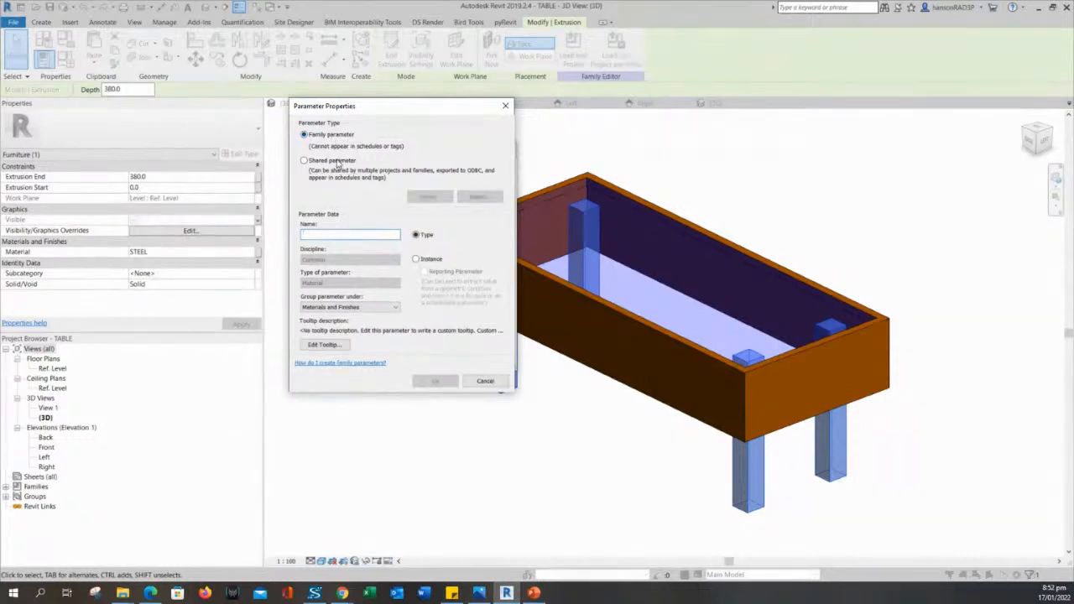
pyautogui.write('LEG')
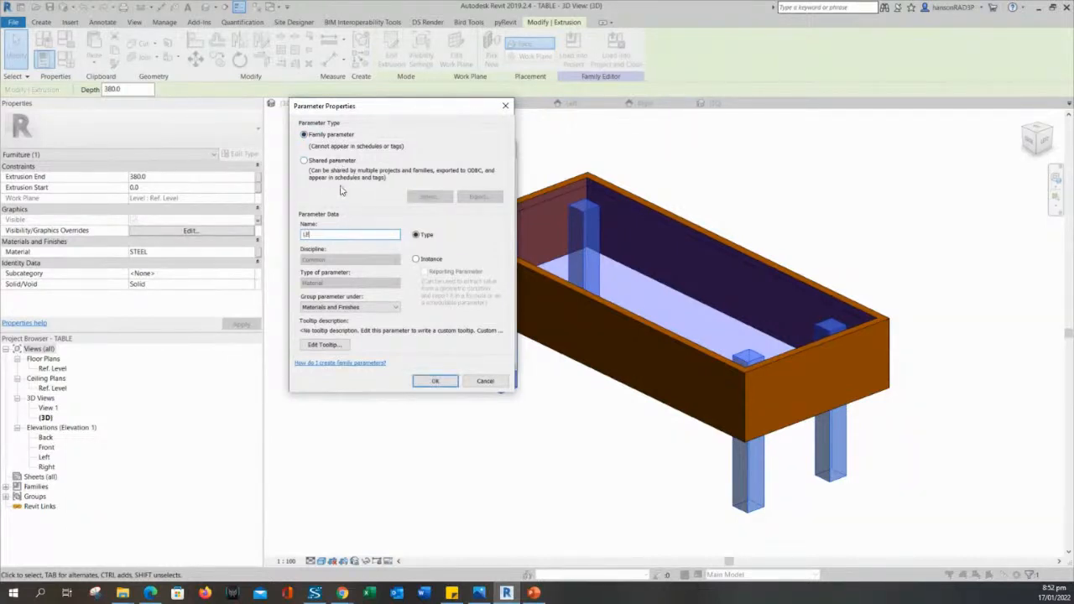
pyautogui.click(435, 381)
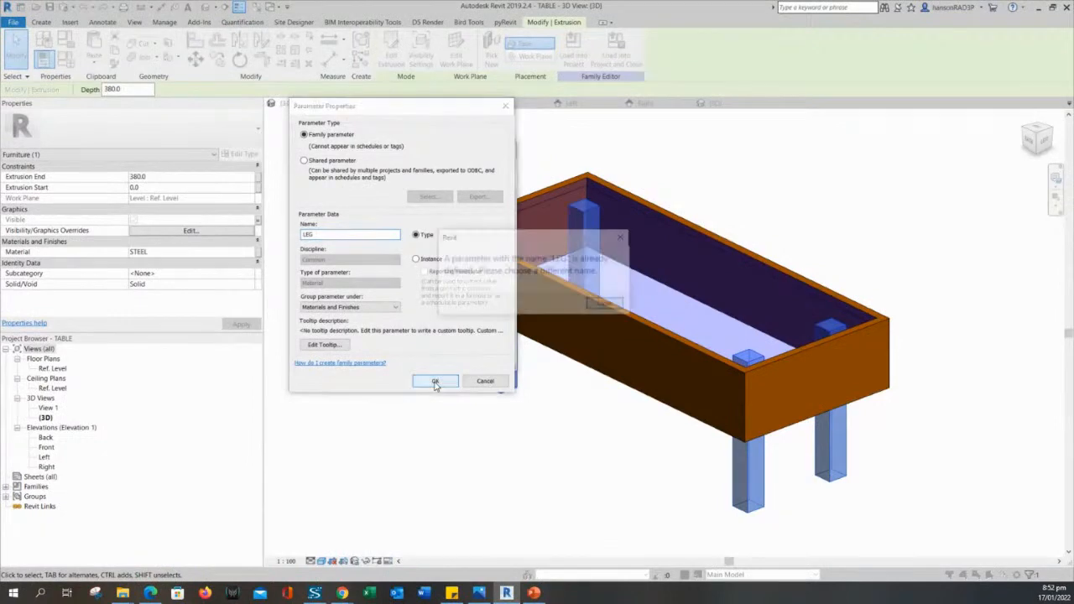
pyautogui.click(603, 305)
pyautogui.press('Escape')
pyautogui.press('Escape')
pyautogui.press('Escape')
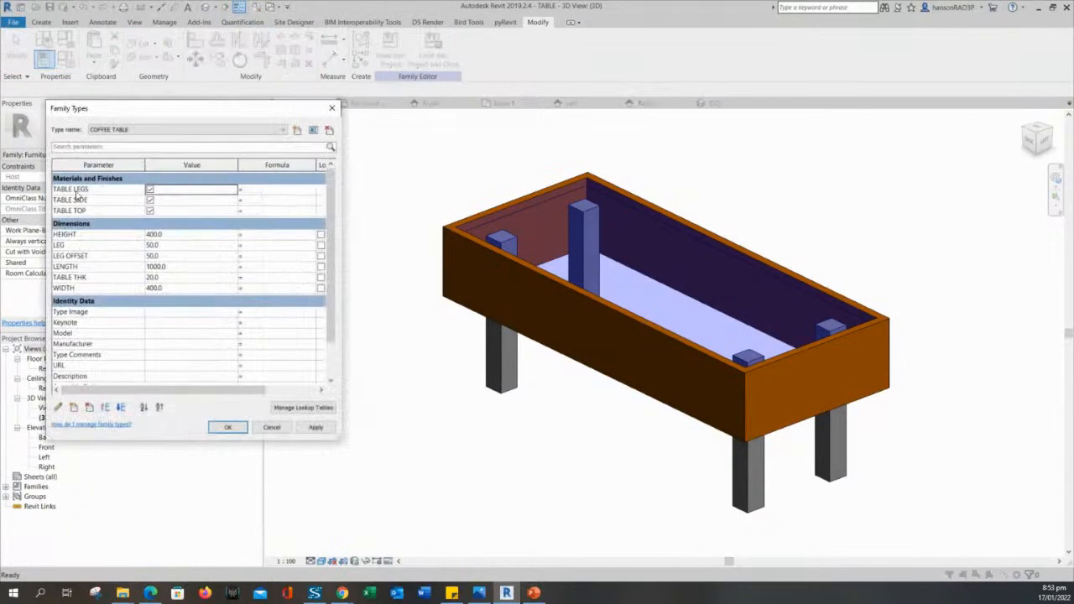
# Inspect the TABLE LEGS parameter's properties, keeping it under Materials and Finishes.
pyautogui.click(78, 190)
pyautogui.click(58, 407)
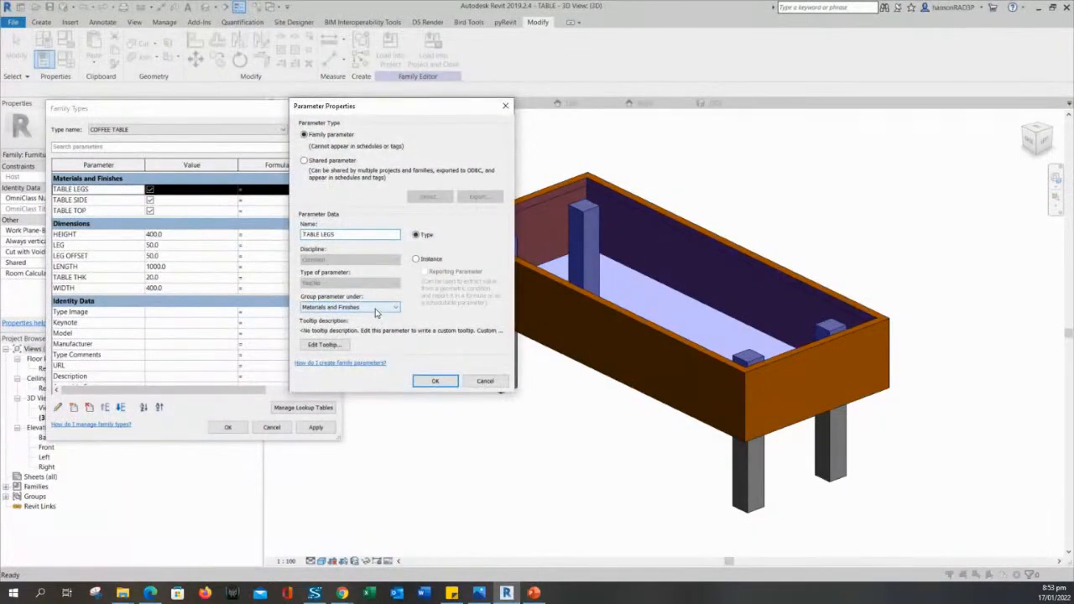
pyautogui.click(376, 309)
pyautogui.click(376, 309)
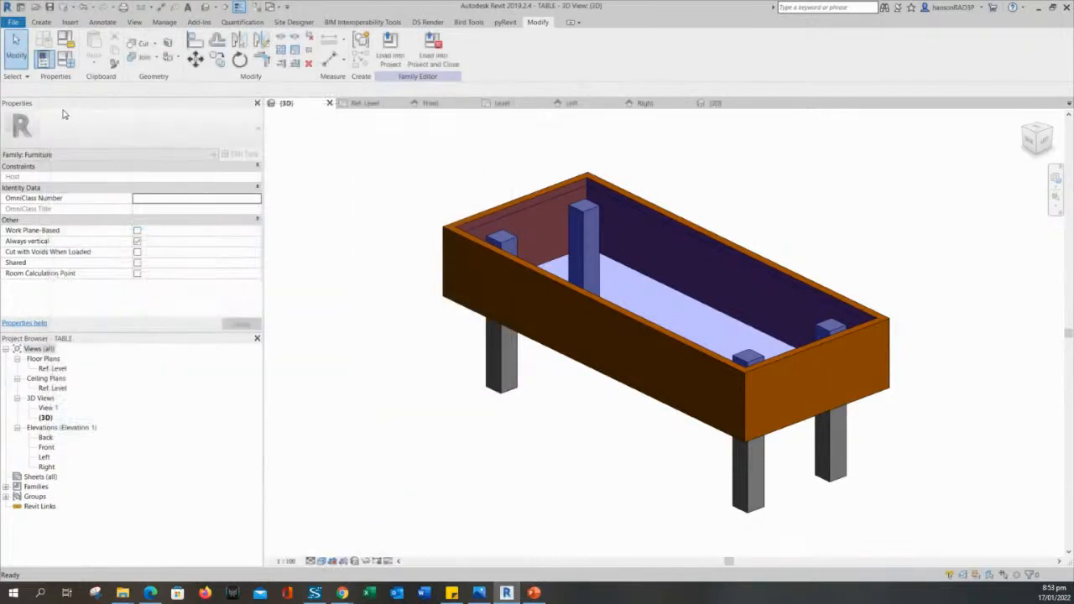
# Delete the TABLE LEGS, TABLE SIDE and TABLE TOP parameters and accept the changes.
pyautogui.click(65, 59)
pyautogui.click(99, 193)
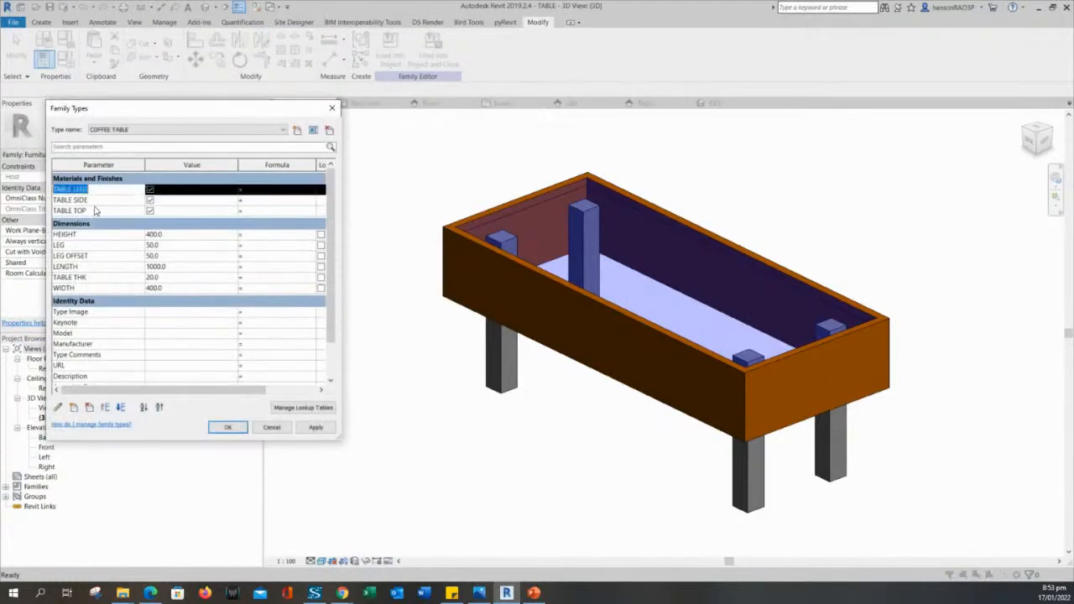
pyautogui.click(91, 408)
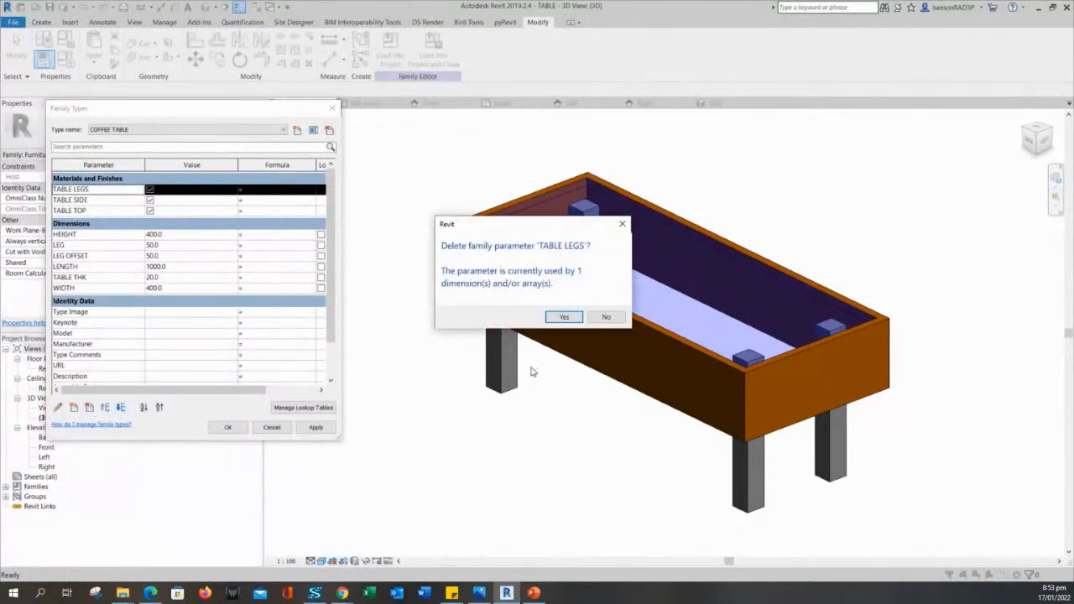
pyautogui.click(561, 316)
pyautogui.click(105, 189)
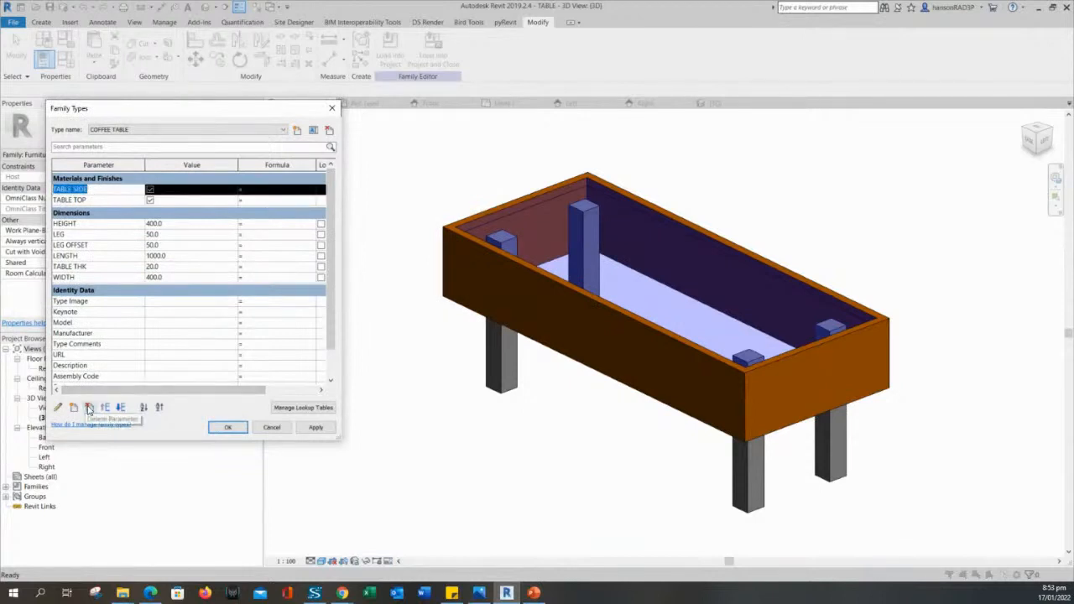
pyautogui.click(89, 409)
pyautogui.click(561, 316)
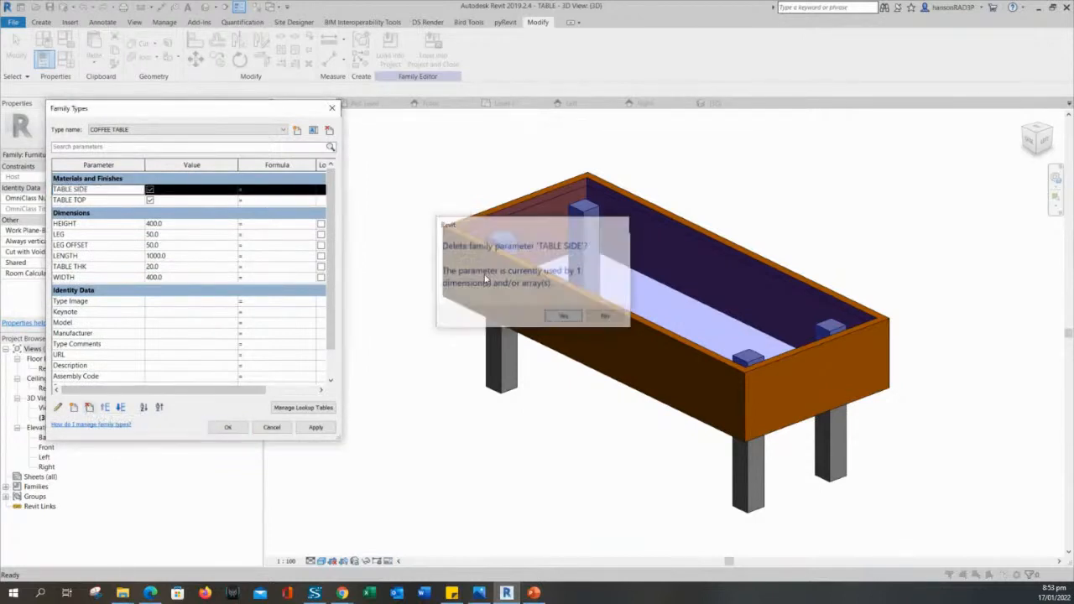
pyautogui.click(109, 189)
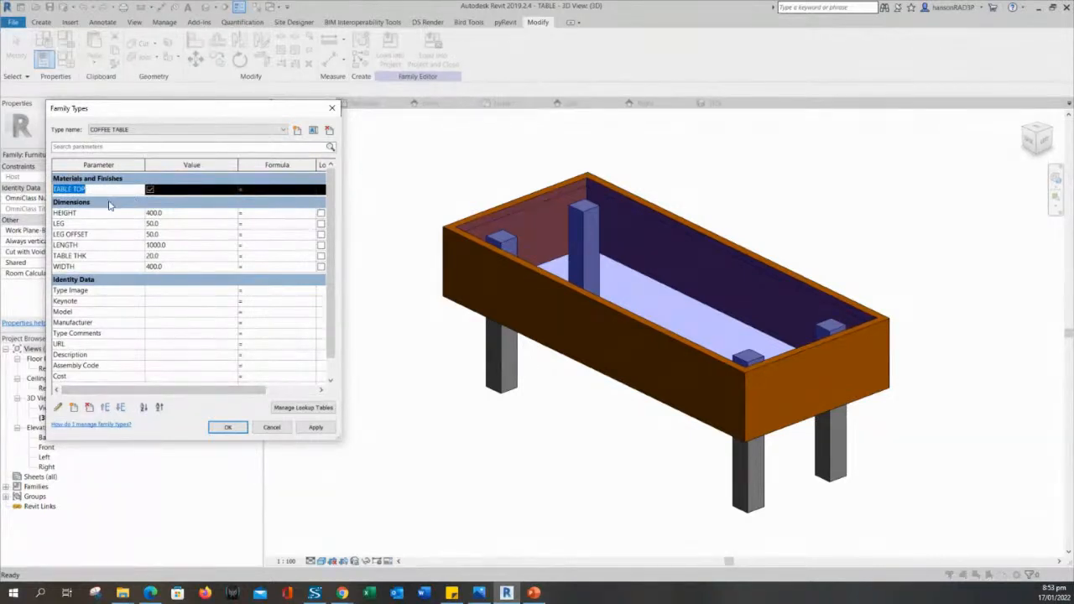
pyautogui.click(89, 408)
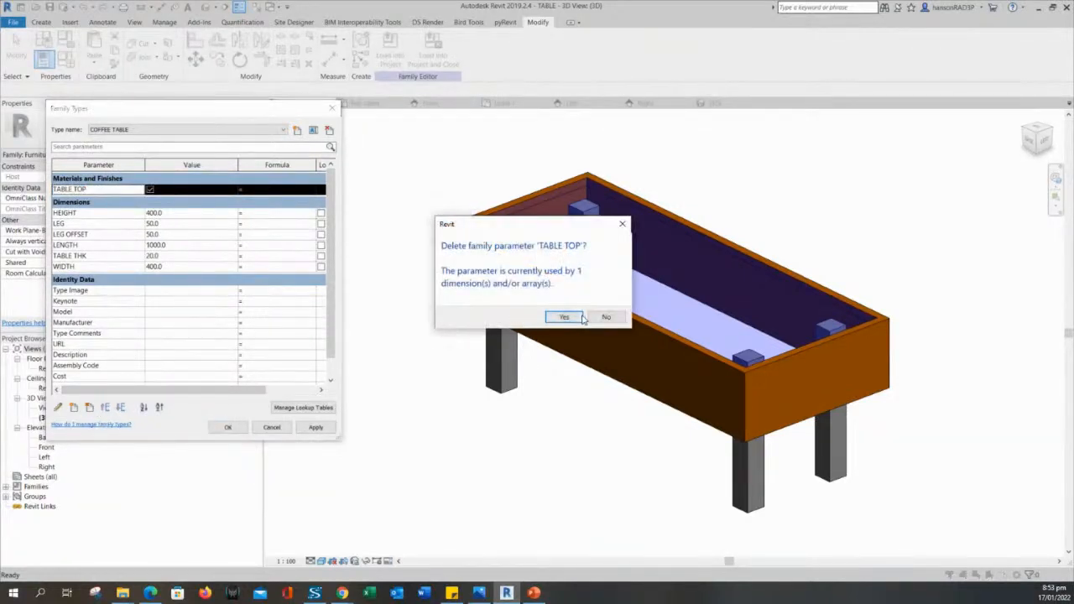
pyautogui.click(579, 317)
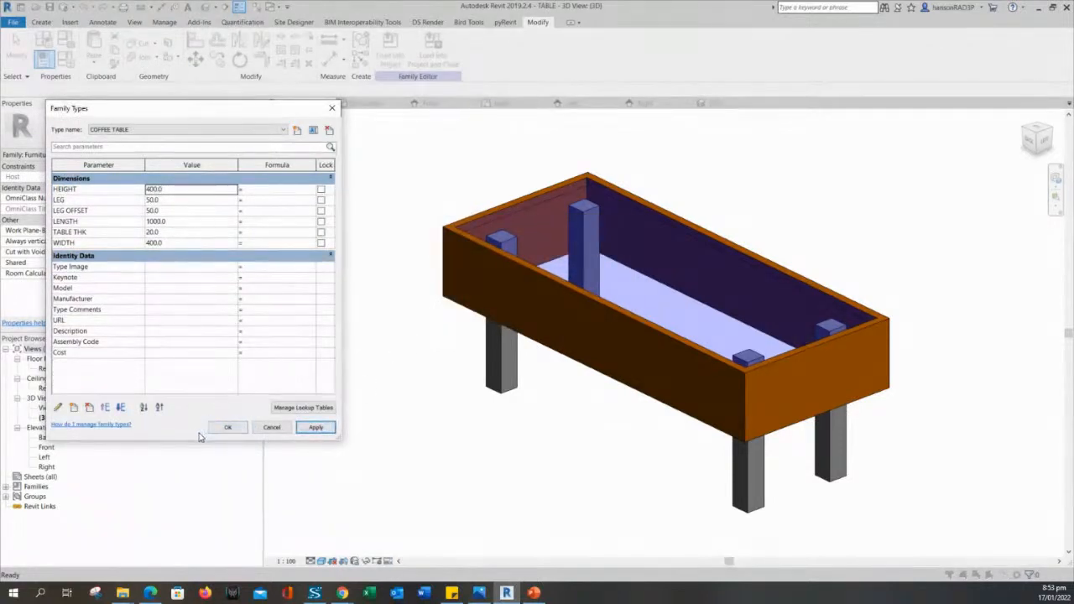
pyautogui.click(227, 428)
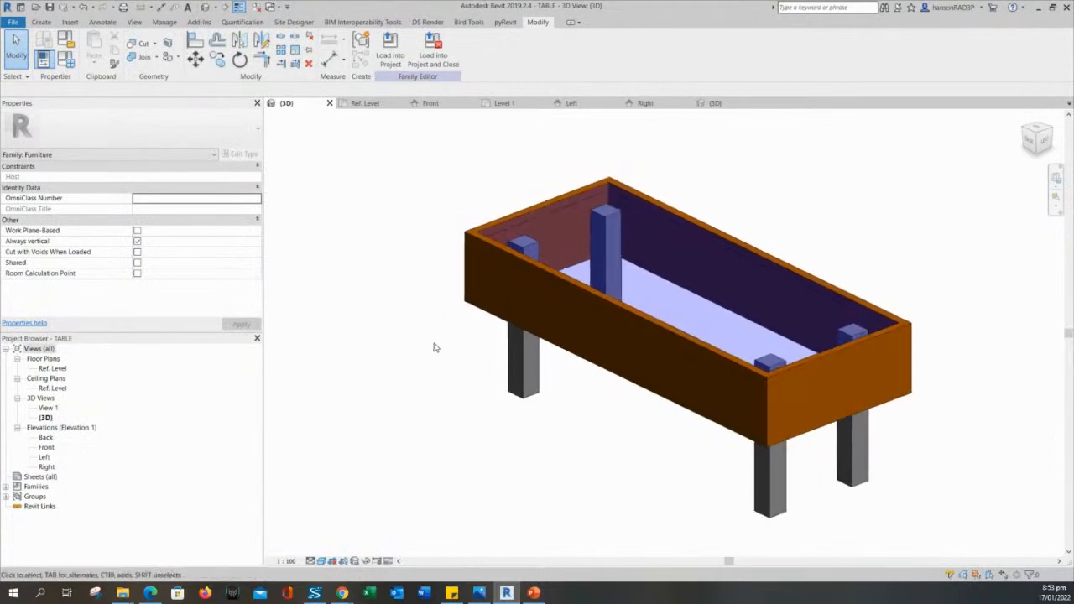
pyautogui.moveTo(435, 344); pyautogui.dragTo(424, 331, button='middle')
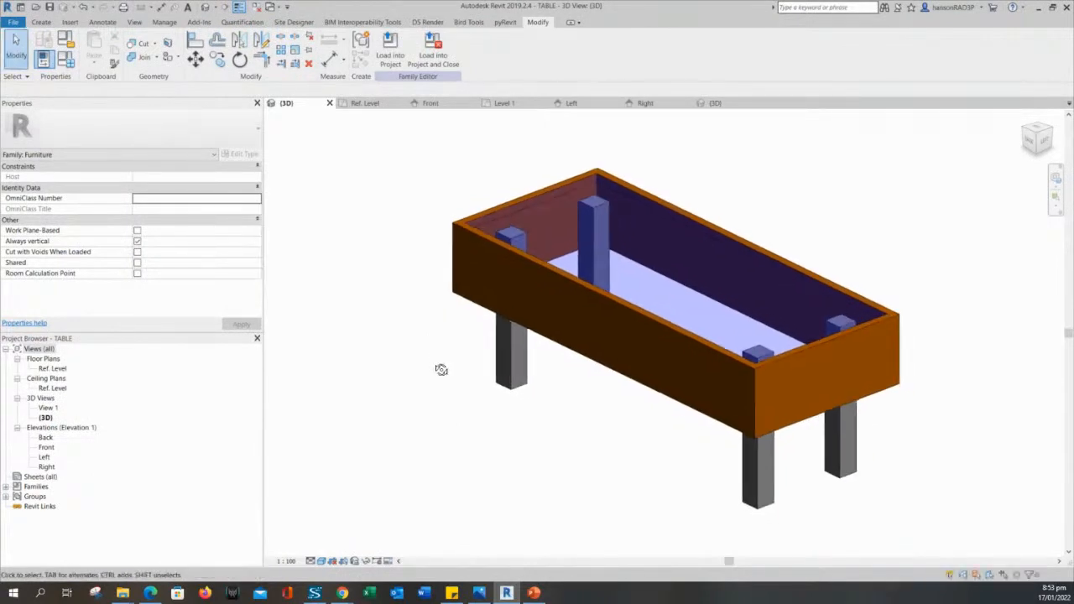
pyautogui.keyDown('shift'); pyautogui.moveTo(441, 369); pyautogui.dragTo(436, 326, button='middle'); pyautogui.keyUp('shift')
pyautogui.click(443, 278)
pyautogui.click(398, 237)
pyautogui.moveTo(383, 234)
pyautogui.mouseDown(button='middle')
pyautogui.moveTo(398, 238)
pyautogui.moveTo(386, 240)
pyautogui.mouseUp(button='middle')
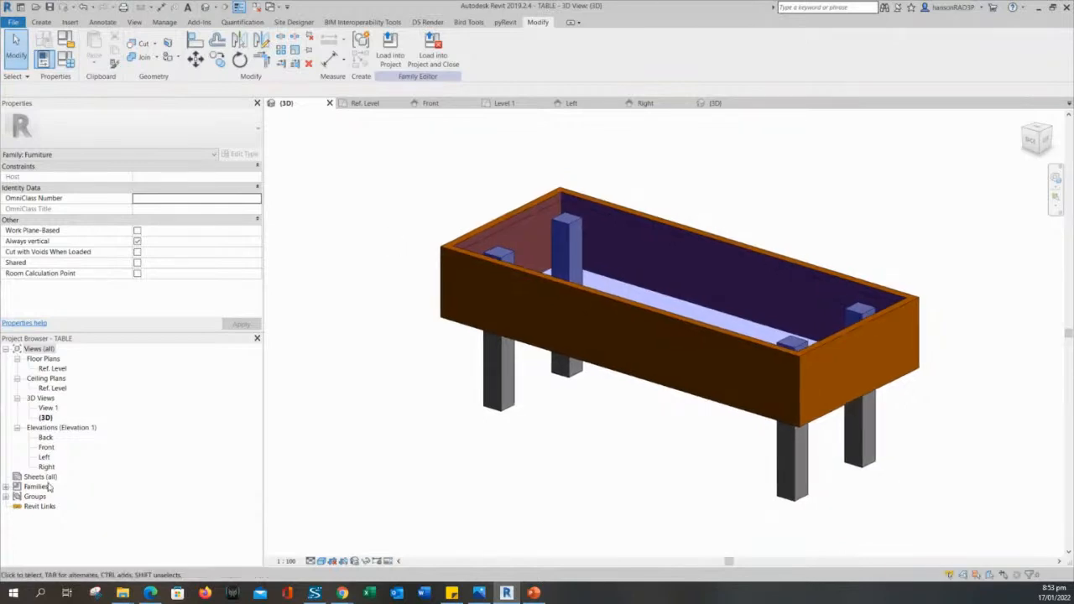
pyautogui.keyDown('shift'); pyautogui.moveTo(465, 420); pyautogui.dragTo(458, 422, button='middle'); pyautogui.keyUp('shift')
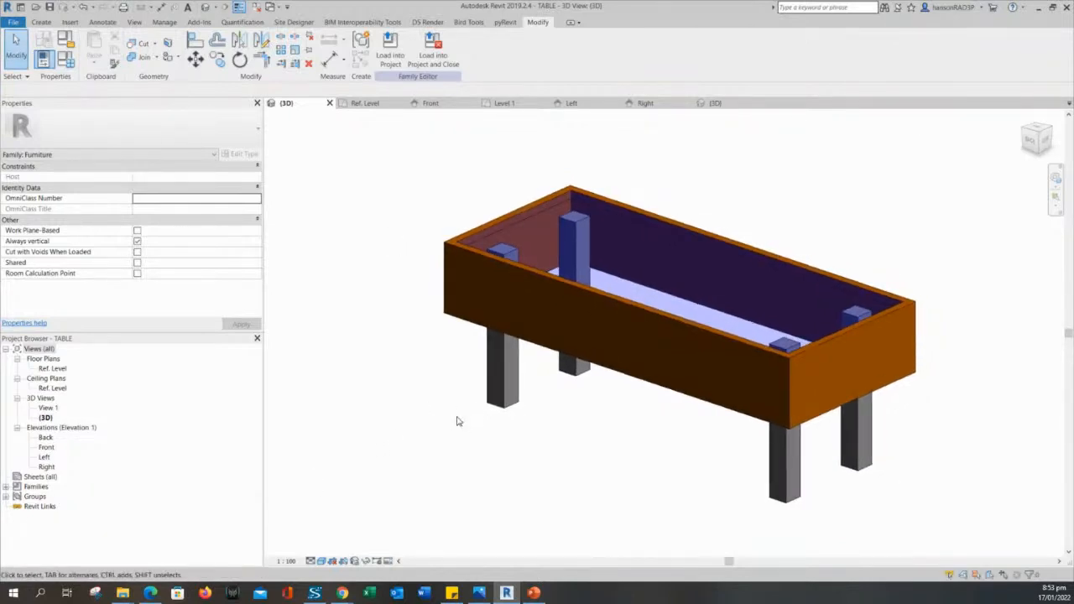
pyautogui.click(444, 279)
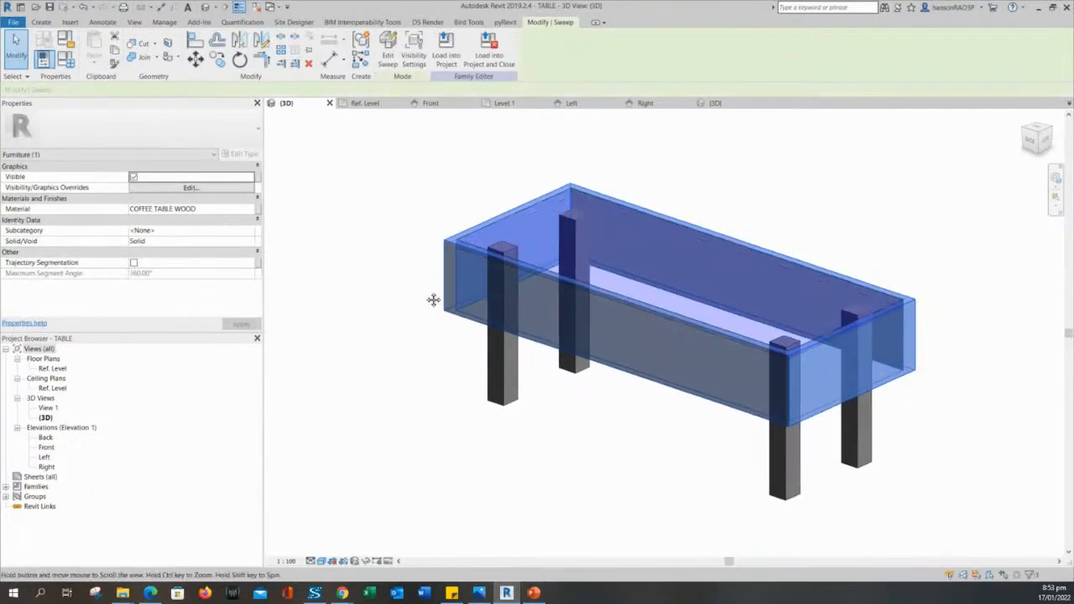
pyautogui.click(413, 310)
pyautogui.keyDown('shift'); pyautogui.moveTo(413, 308); pyautogui.dragTo(413, 313, button='middle'); pyautogui.keyUp('shift')
pyautogui.click(446, 288)
pyautogui.click(413, 313)
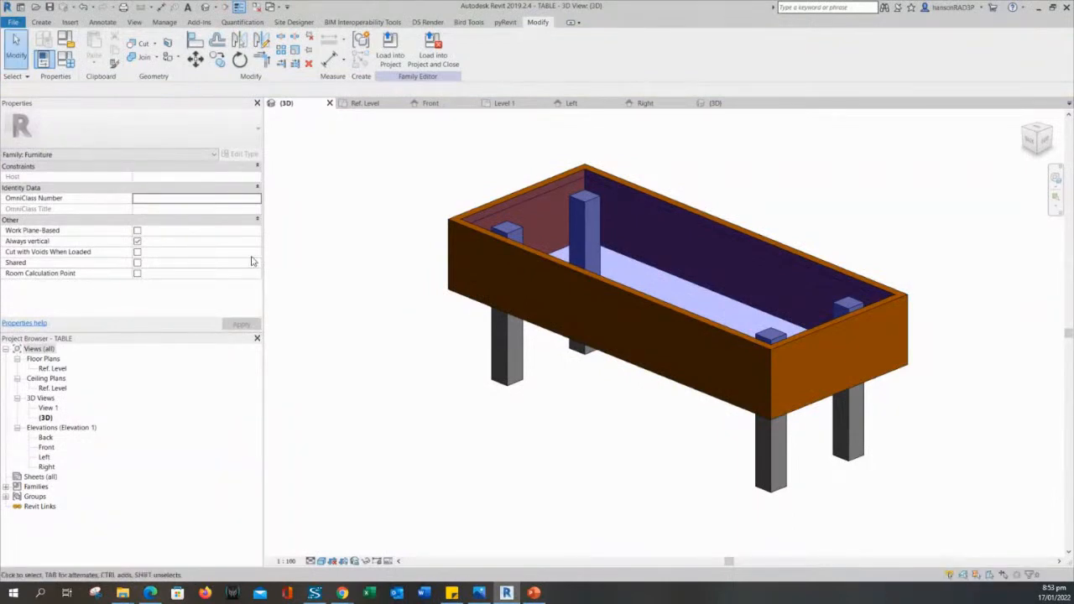
pyautogui.click(66, 60)
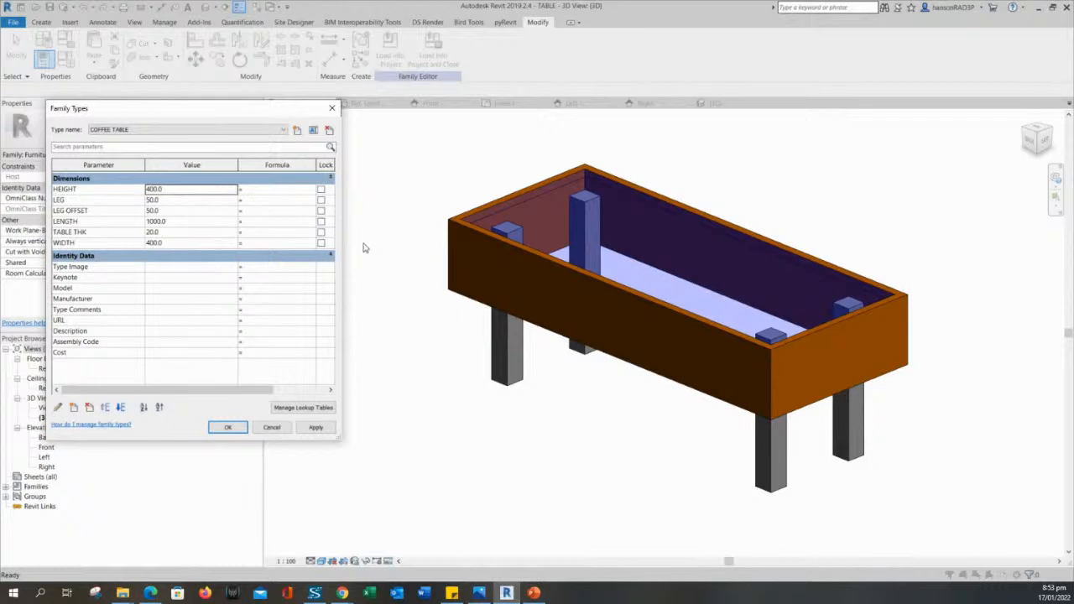
pyautogui.click(332, 108)
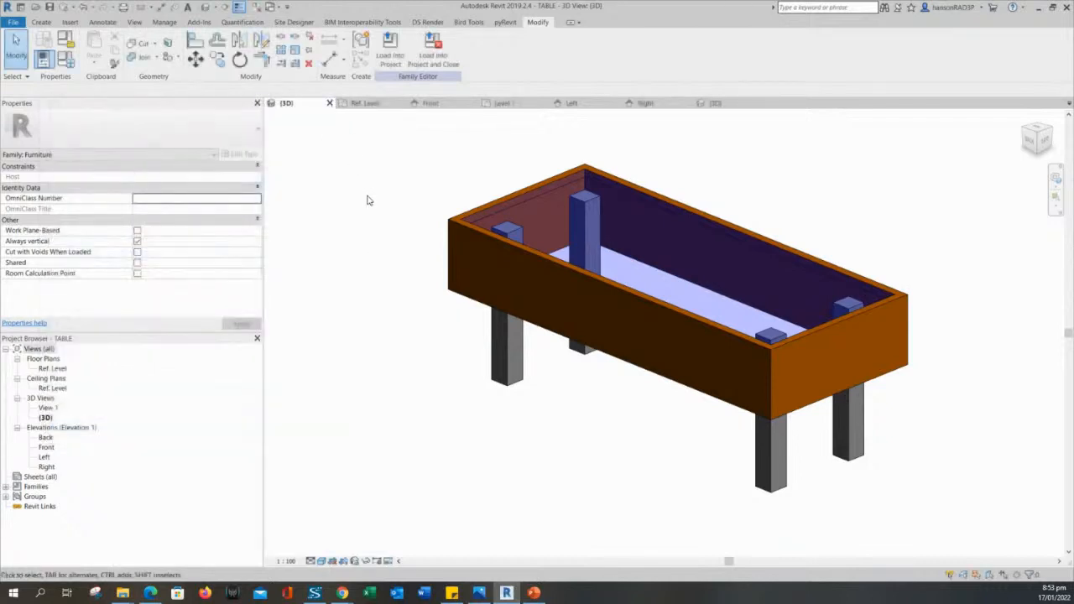
pyautogui.moveTo(375, 274); pyautogui.dragTo(367, 293, button='middle')
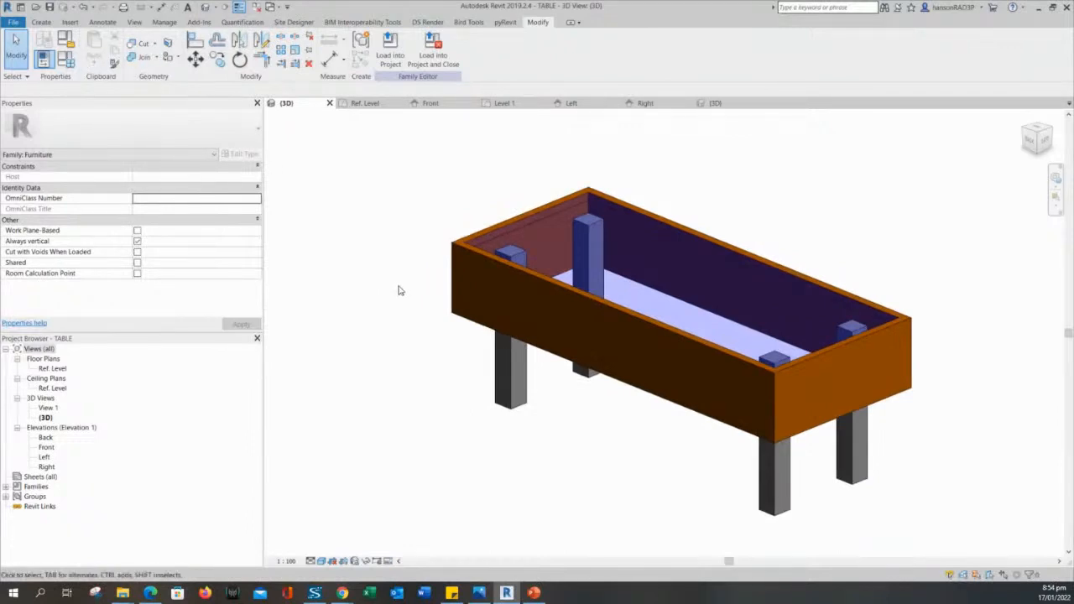
pyautogui.click(461, 307)
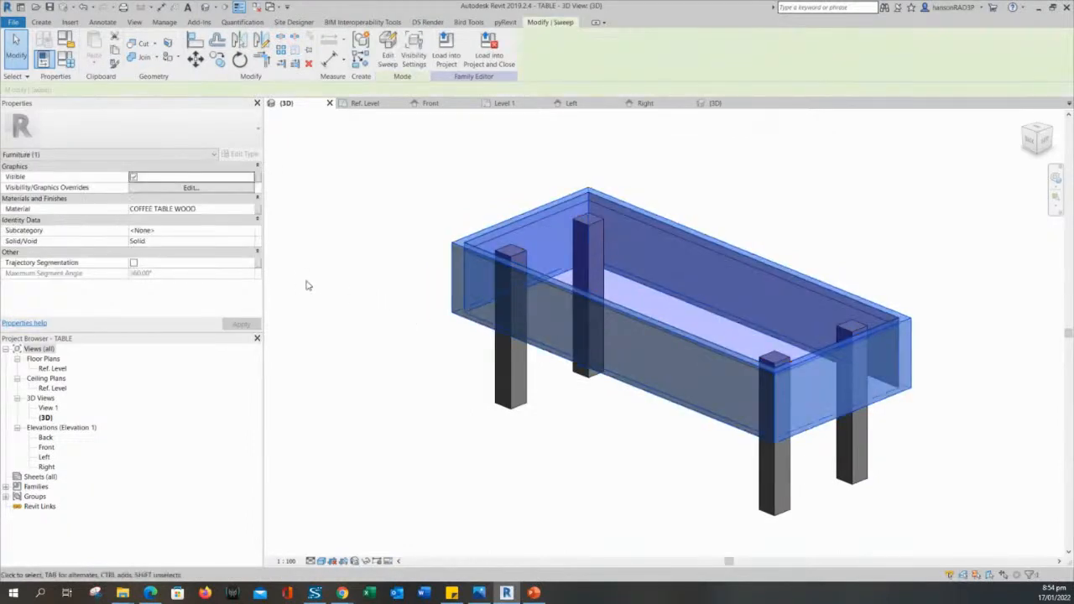
# Create a new LEGS material parameter and associate the frame sweep's material with it.
pyautogui.click(258, 210)
pyautogui.click(350, 331)
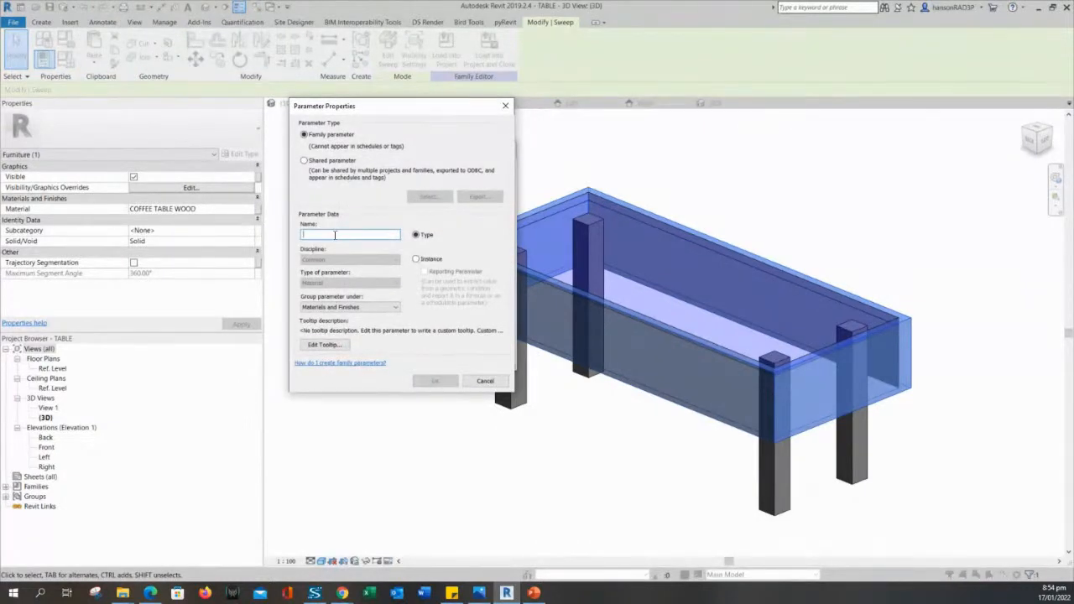
pyautogui.write('leg')
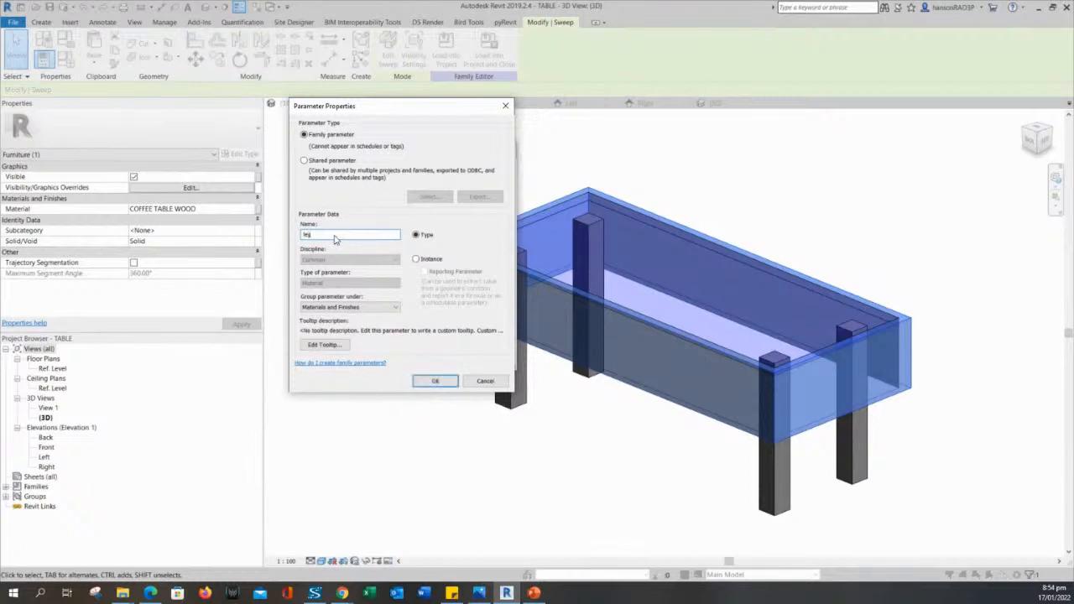
pyautogui.press('BackSpace')
pyautogui.press('BackSpace')
pyautogui.press('BackSpace')
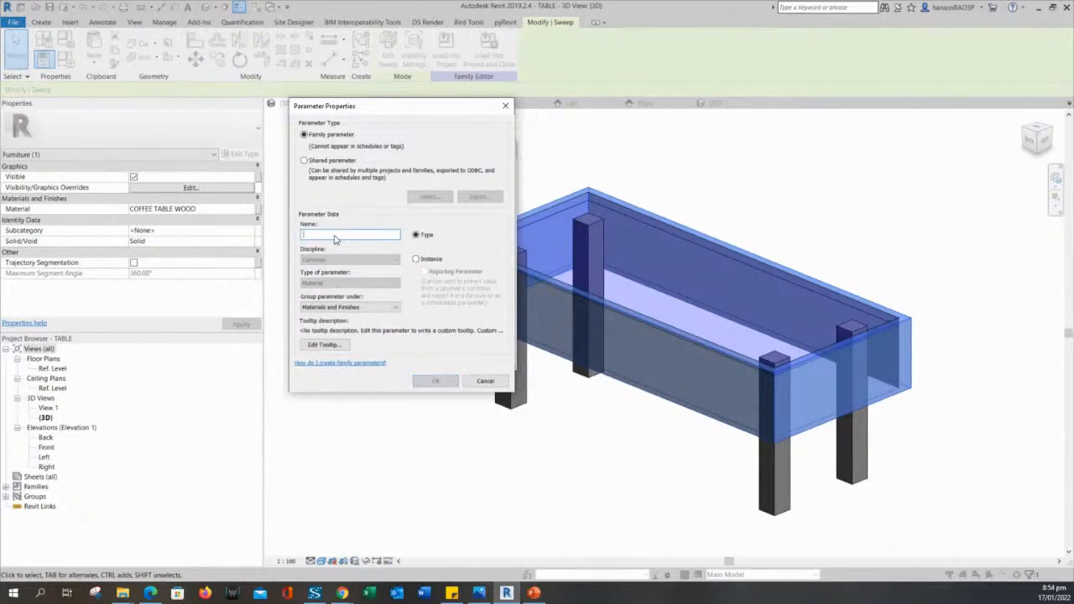
pyautogui.write('LeGS')
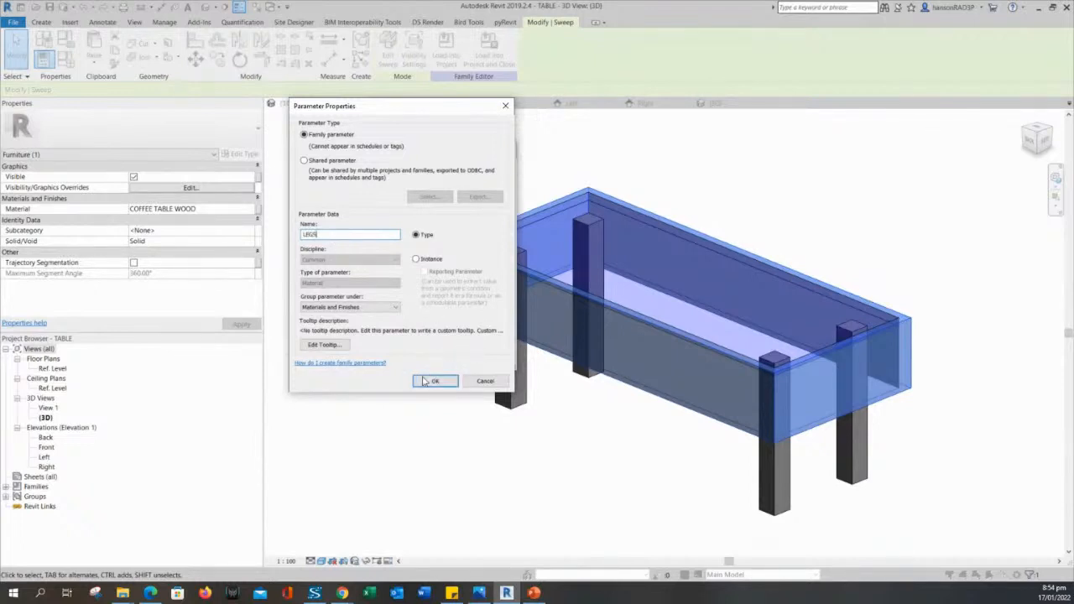
pyautogui.click(422, 382)
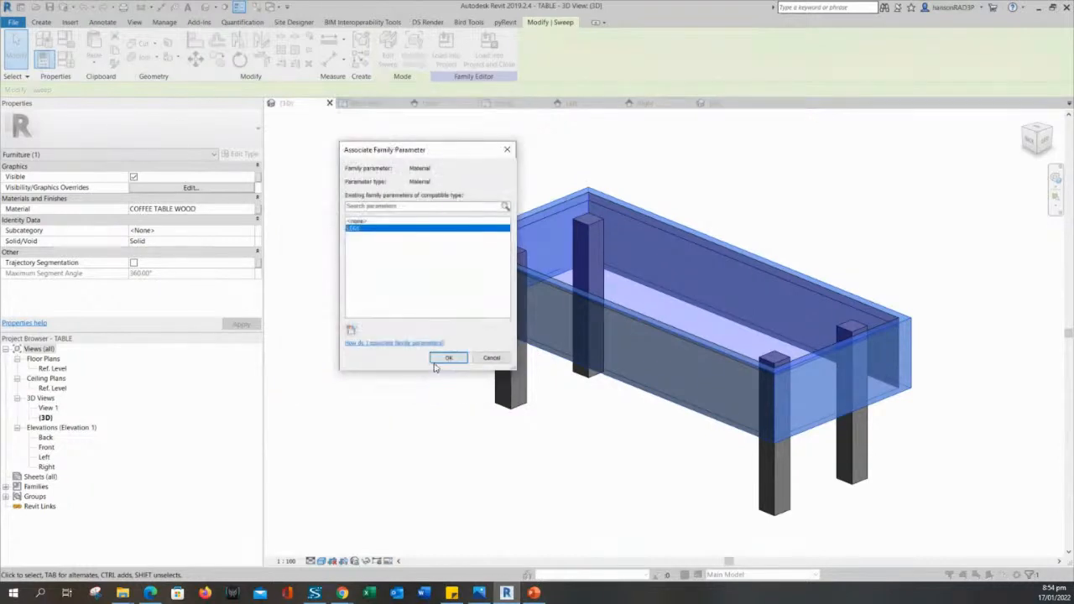
pyautogui.click(443, 359)
pyautogui.click(447, 390)
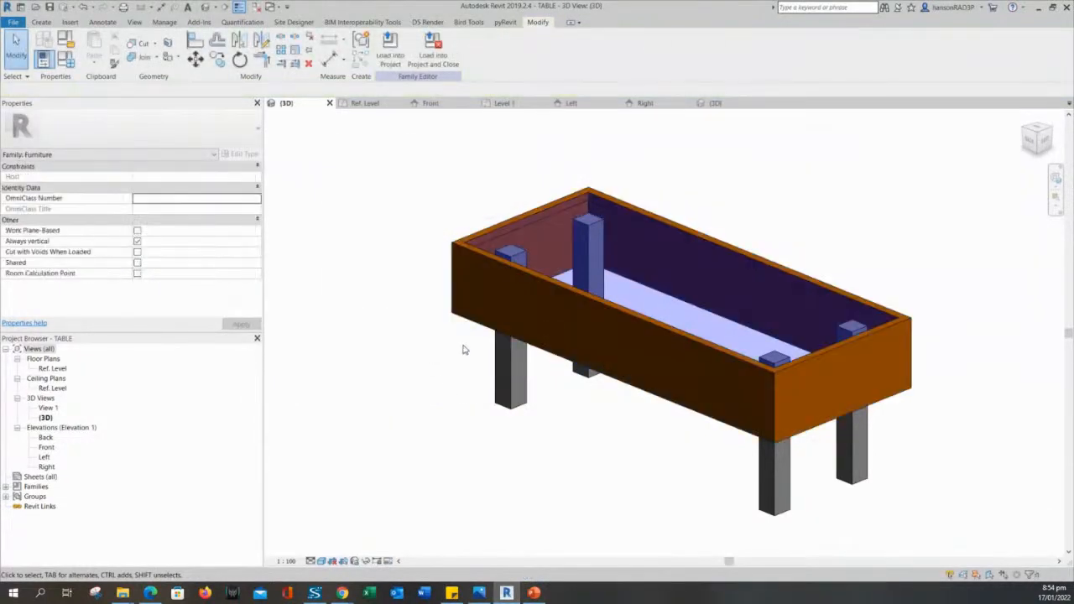
# Reselect the frame sweep and tie its material to a new SIDE TABLE parameter.
pyautogui.click(468, 312)
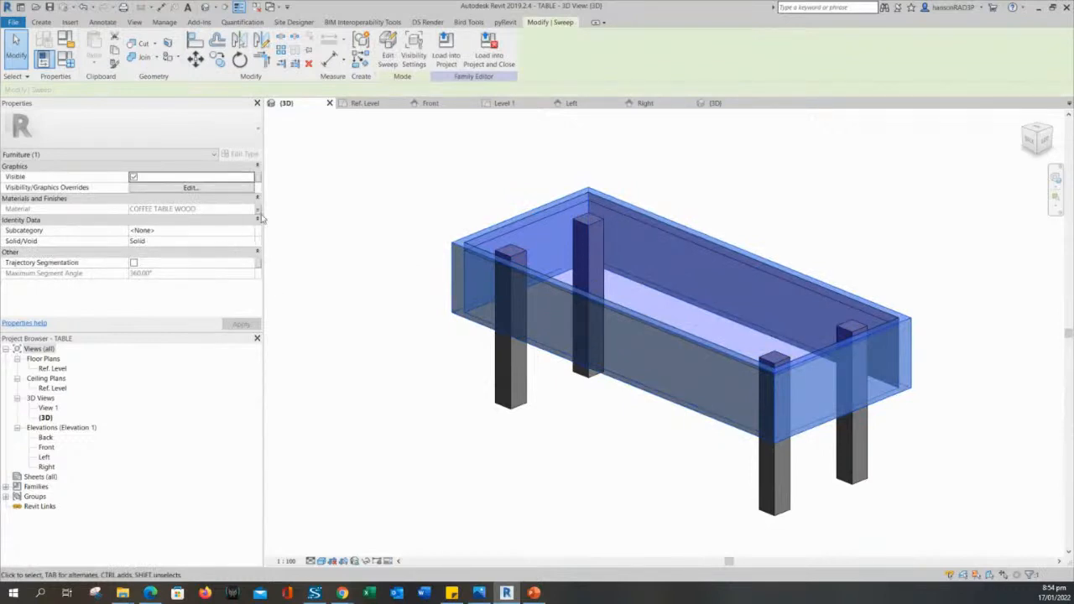
pyautogui.click(425, 284)
pyautogui.click(456, 291)
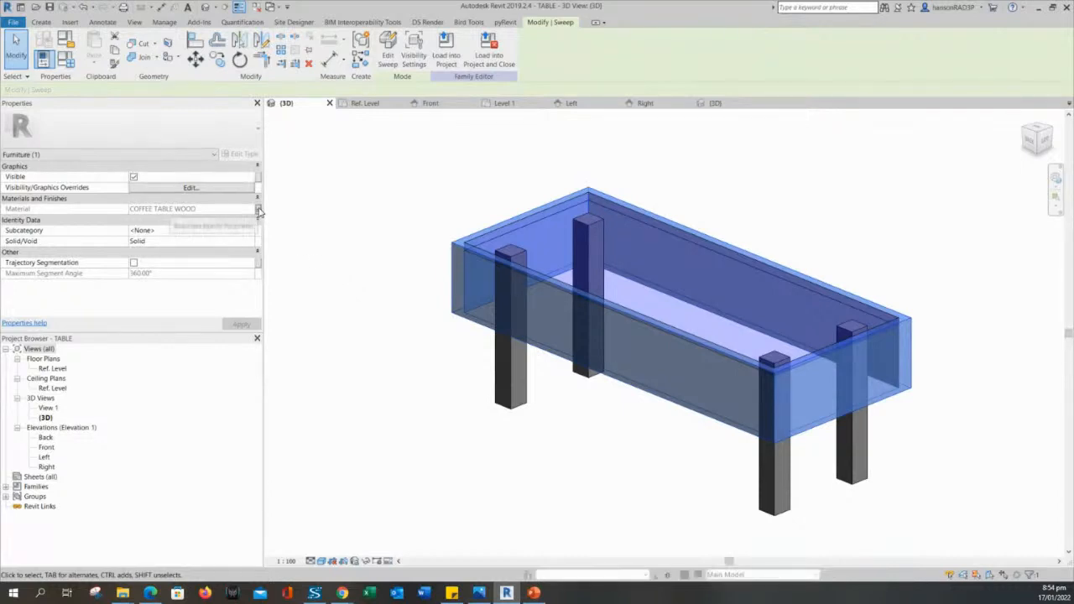
pyautogui.click(258, 210)
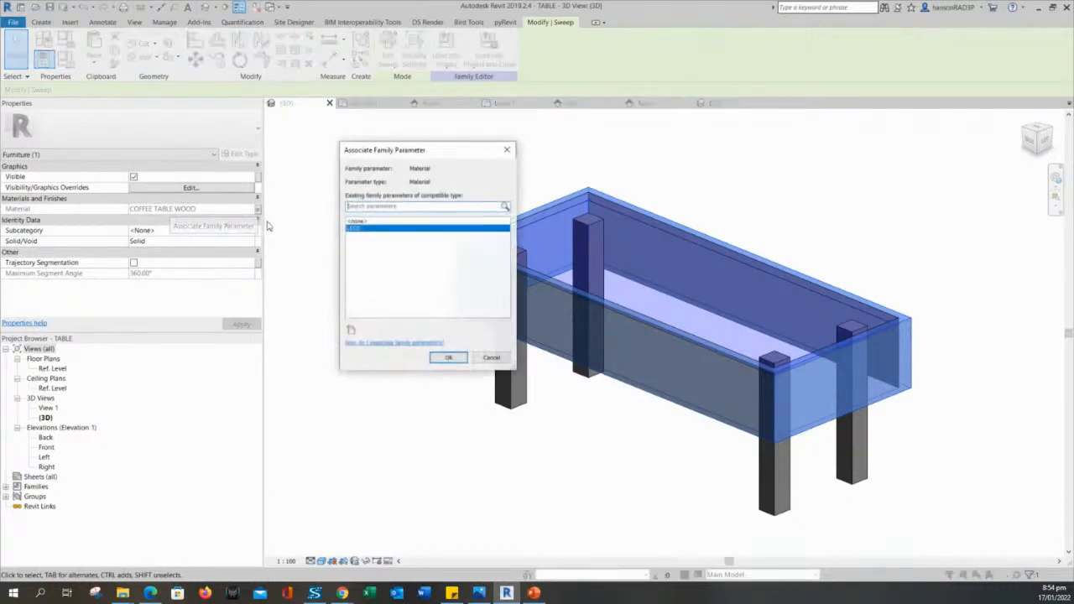
pyautogui.click(351, 331)
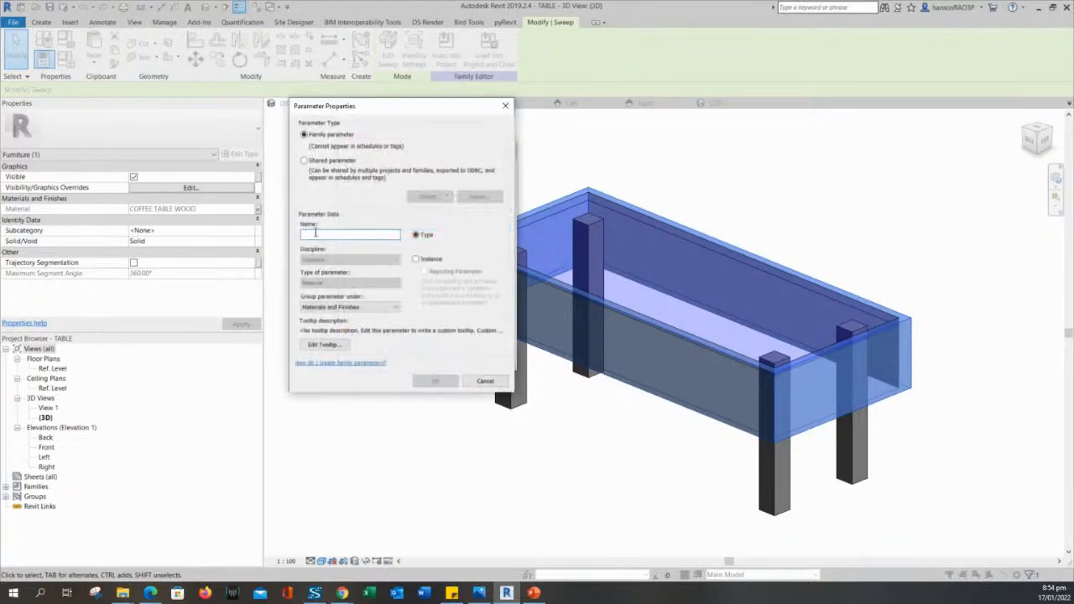
pyautogui.write('St')
pyautogui.click(433, 382)
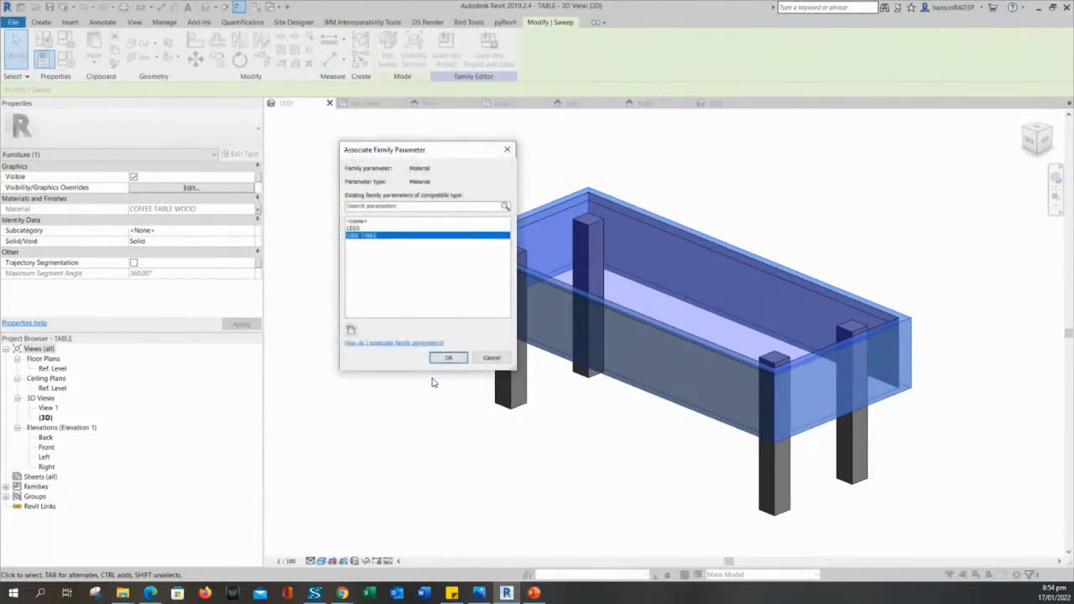
pyautogui.click(448, 358)
pyautogui.click(442, 408)
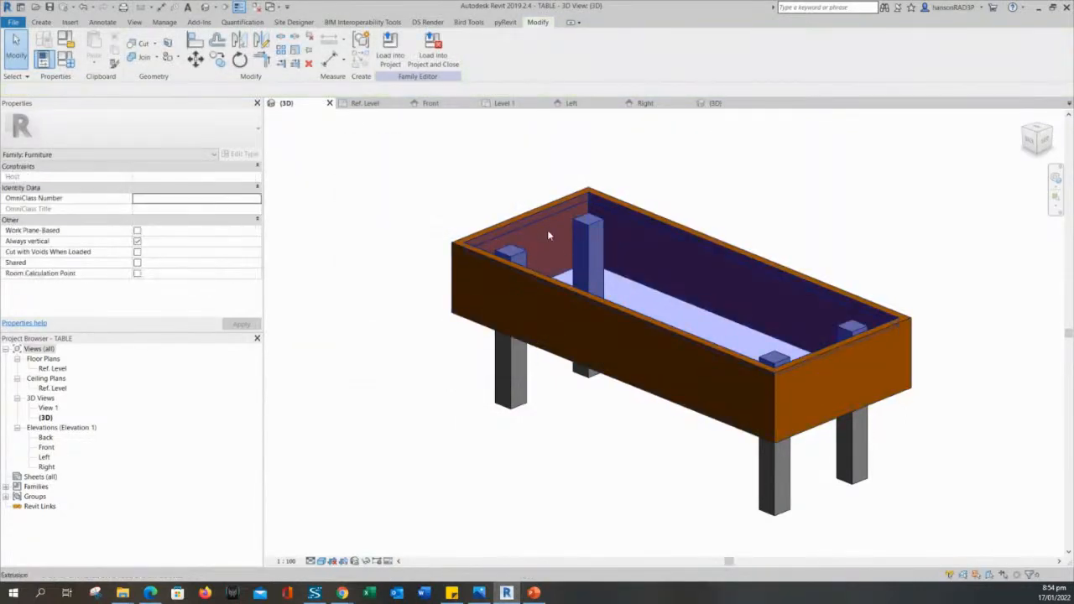
# Associate the glass top extrusion's Glass material with a new TABLE TOP parameter.
pyautogui.click(548, 236)
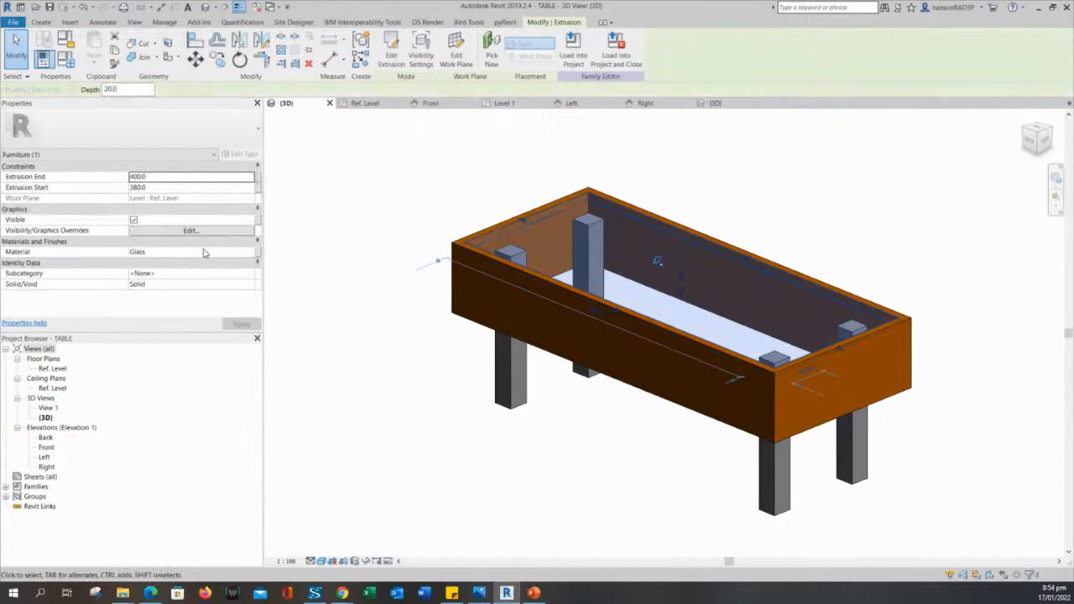
pyautogui.click(259, 254)
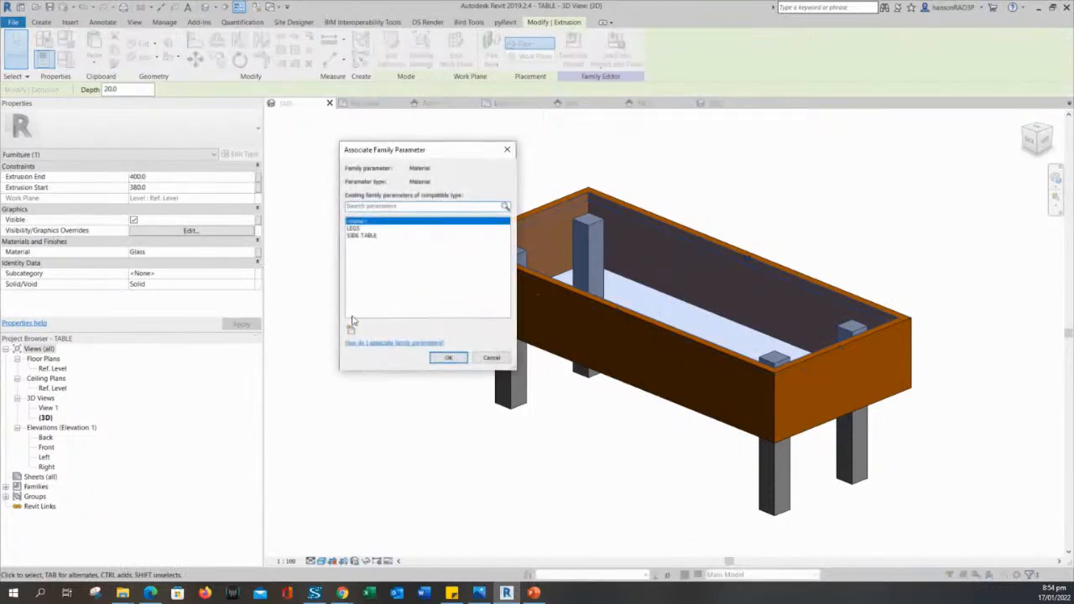
pyautogui.click(351, 333)
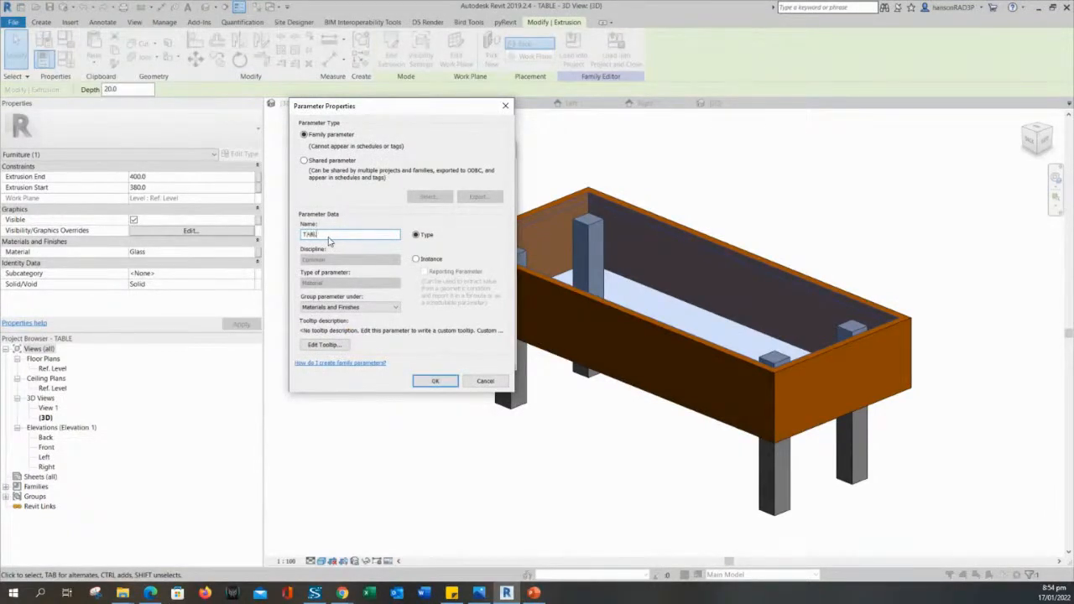
pyautogui.click(436, 381)
pyautogui.click(439, 359)
pyautogui.click(400, 377)
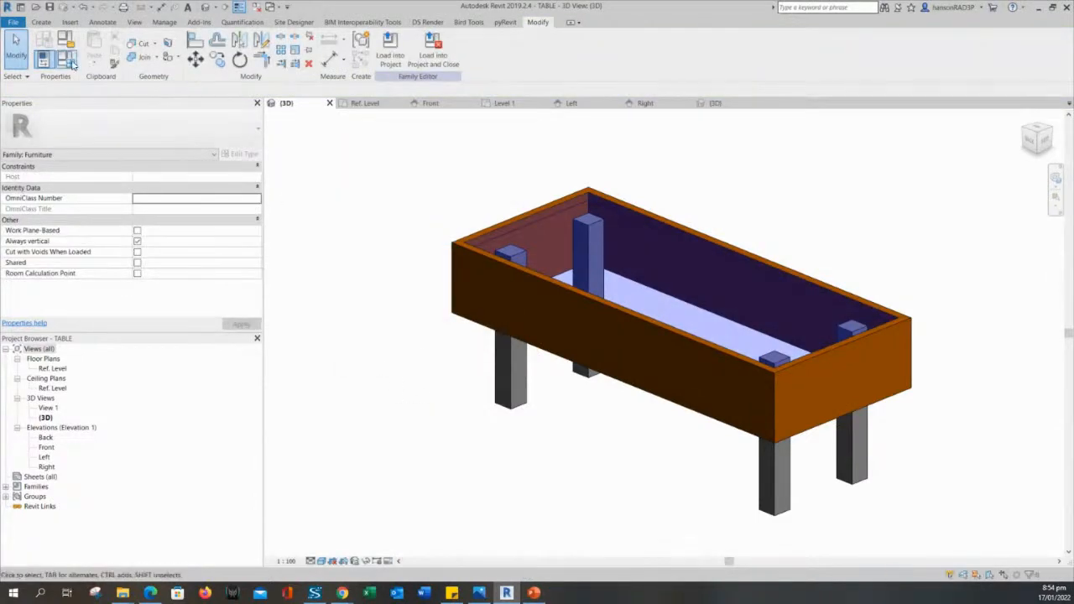
pyautogui.click(72, 64)
# Review LEGS, SIDE TABLE and TABLE TOP under Materials and Finishes, clearing the LEGS value.
pyautogui.click(261, 191)
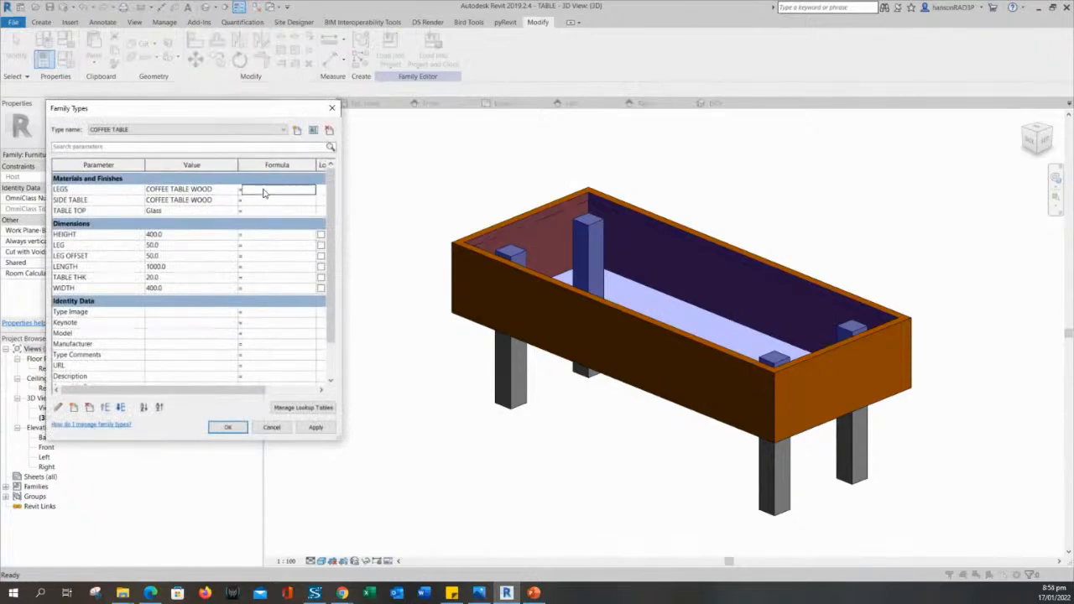
pyautogui.click(175, 179)
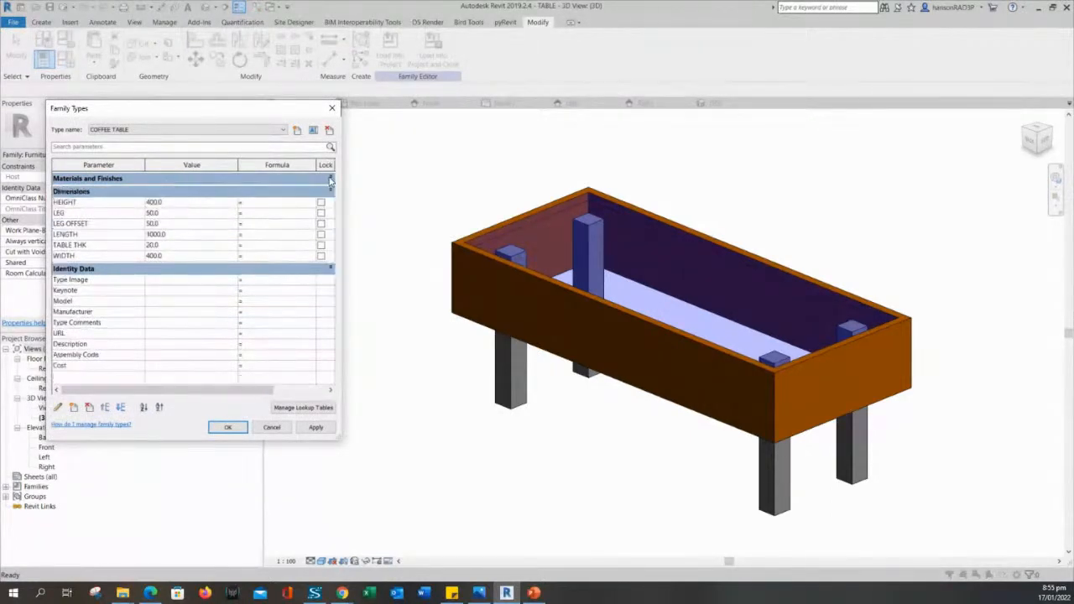
pyautogui.click(331, 179)
pyautogui.click(224, 192)
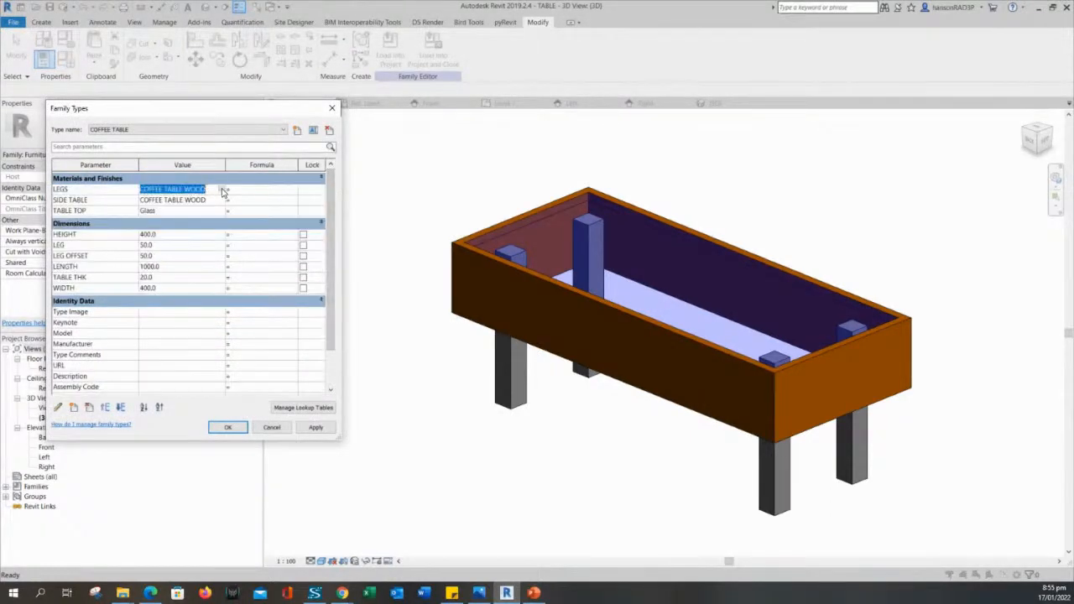
pyautogui.press('Escape')
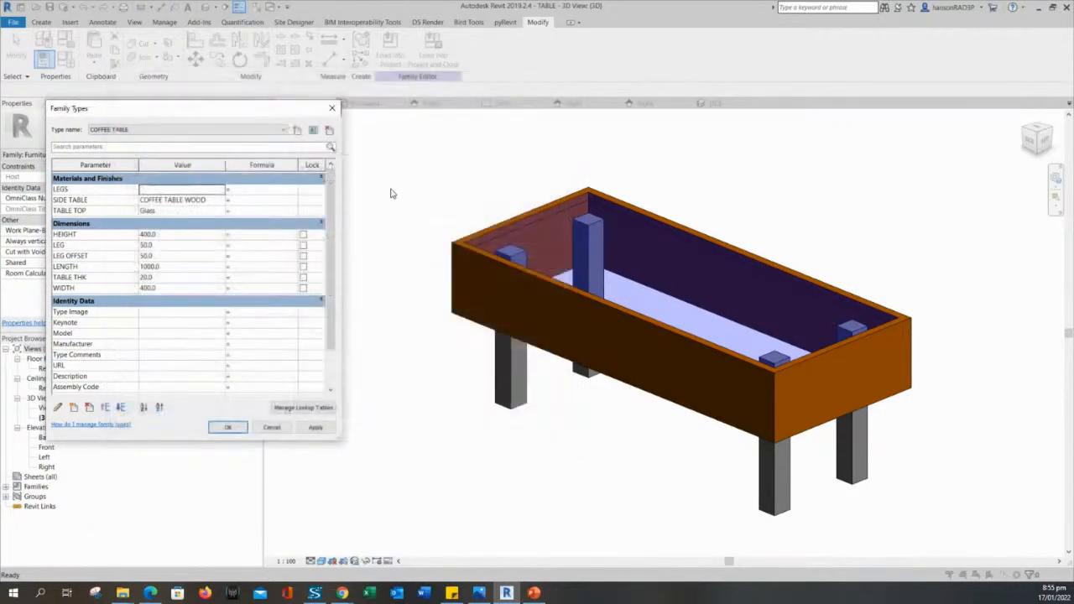
# Close Family Types and load the TABLE family into RAC_basic_sample_project.
pyautogui.click(316, 430)
pyautogui.press('Escape')
pyautogui.press('Escape')
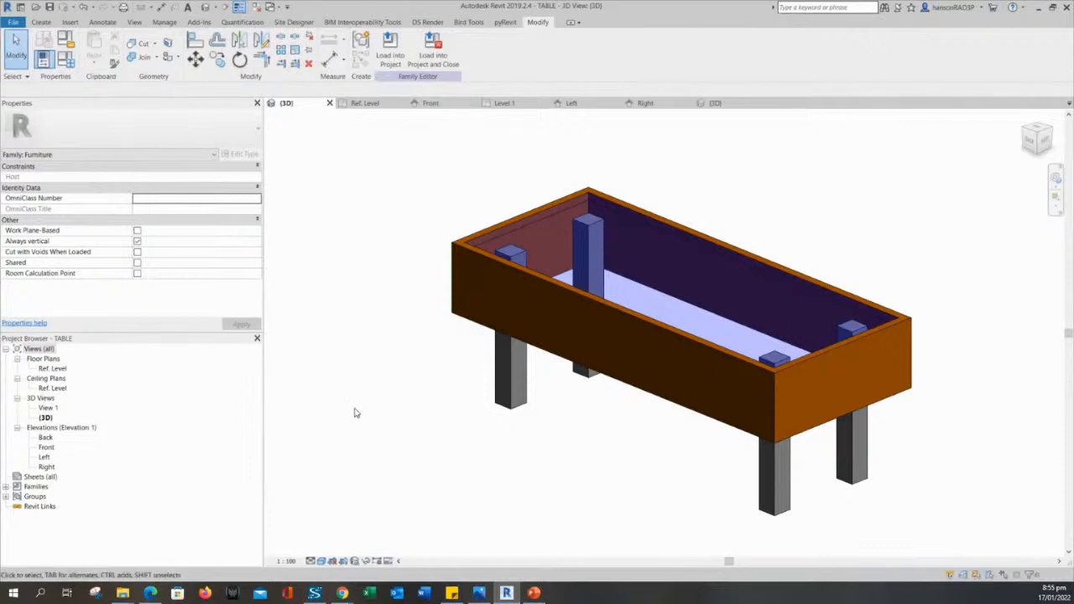
pyautogui.click(389, 46)
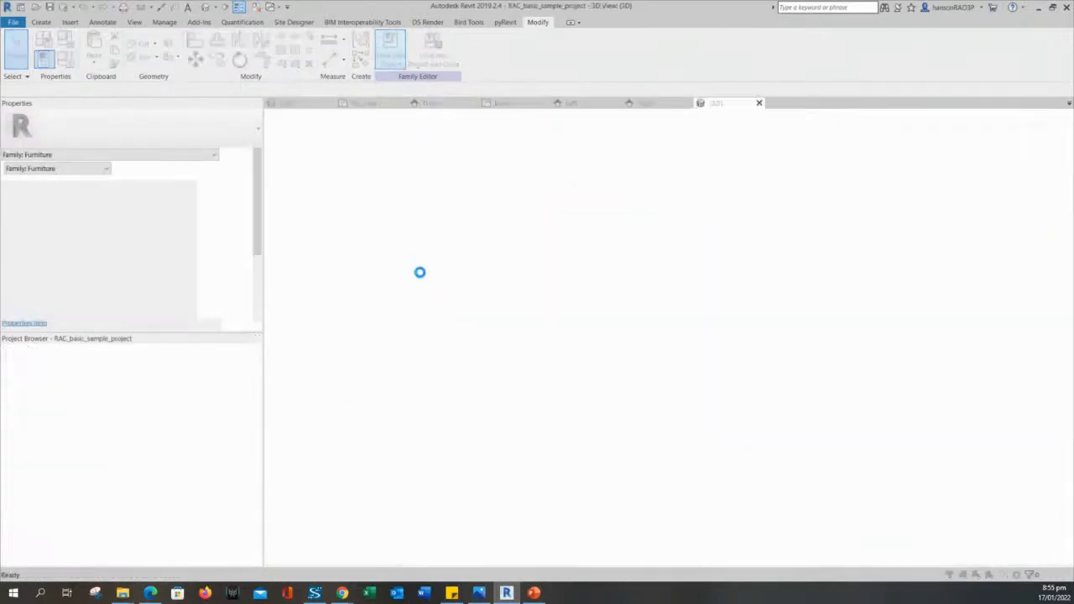
# Overwrite the existing TABLE family, then edit LEGS in COFFEE TABLE 2's type properties.
pyautogui.click(472, 291)
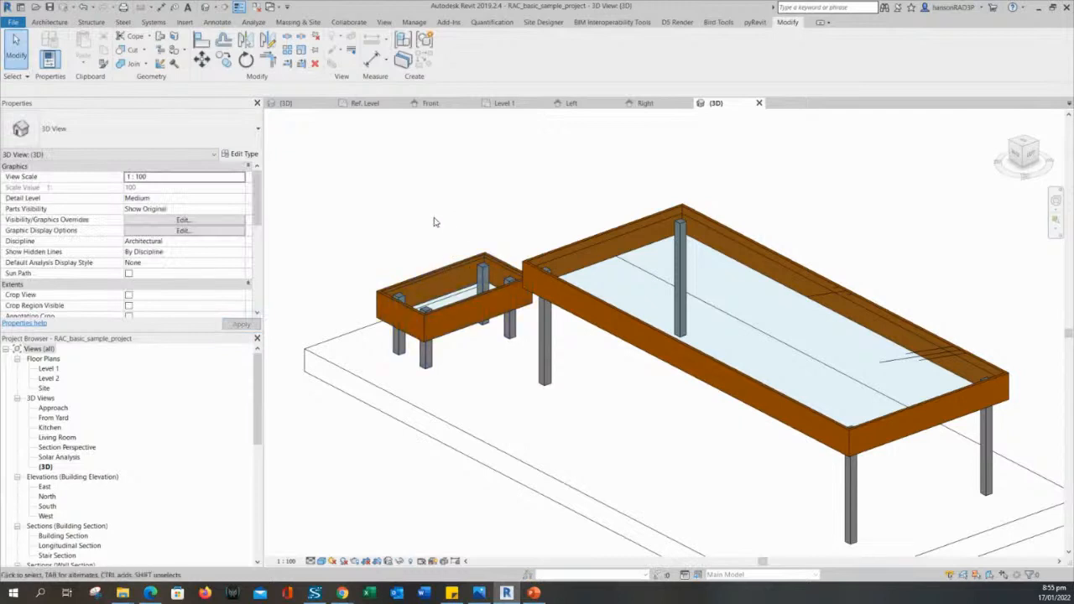
pyautogui.moveTo(434, 222); pyautogui.dragTo(412, 198, button='middle')
pyautogui.click(405, 254)
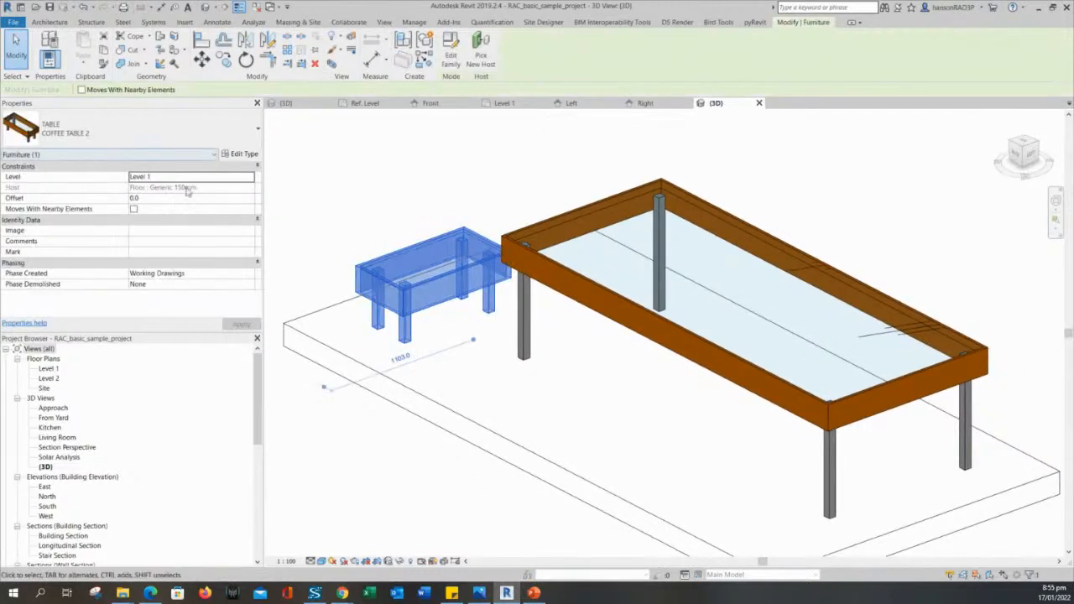
pyautogui.click(241, 156)
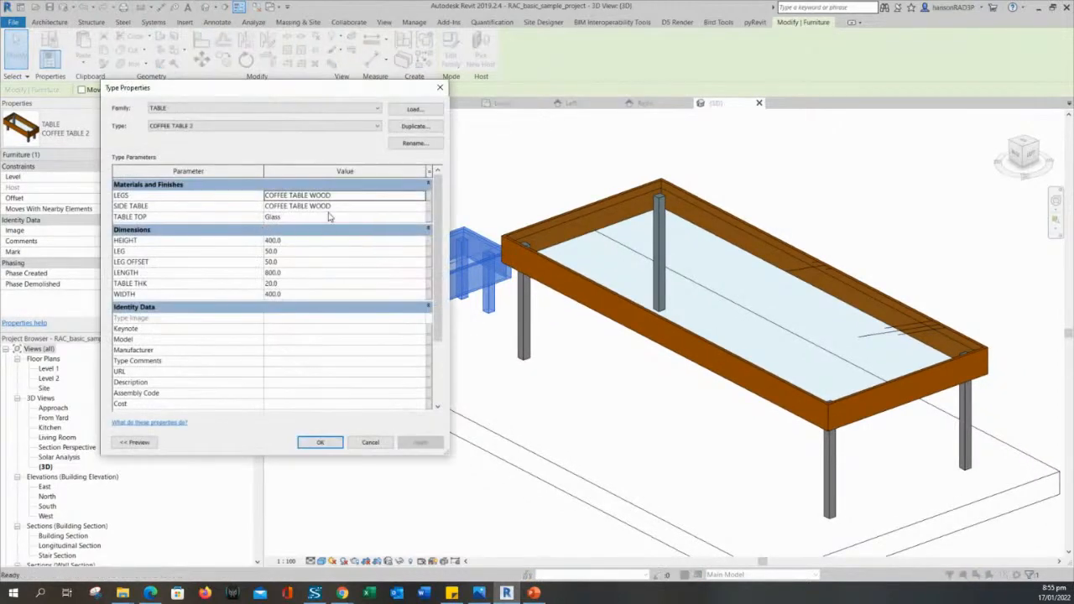
pyautogui.click(376, 196)
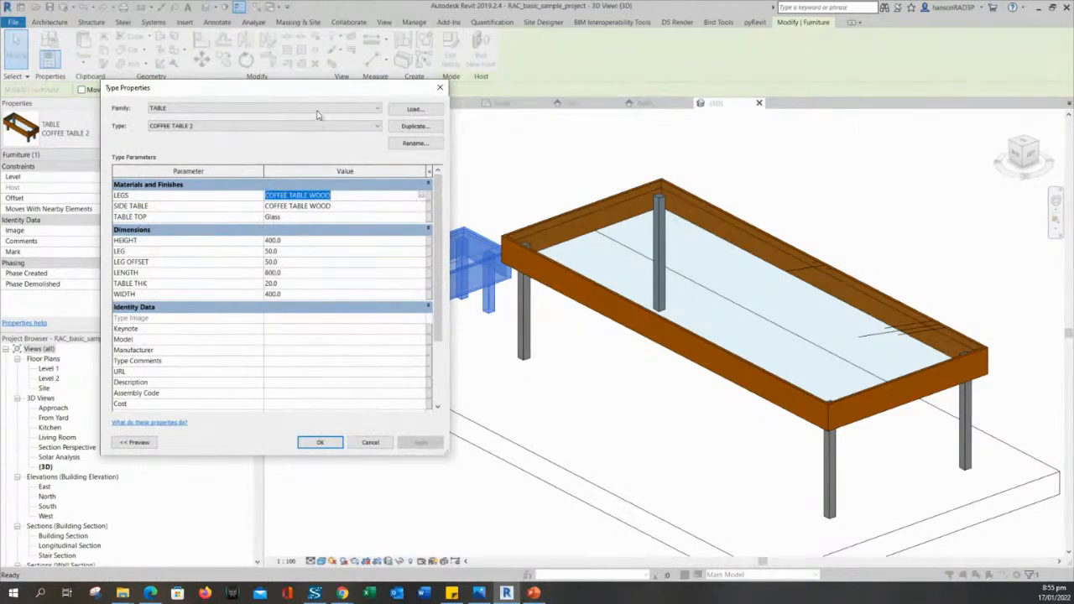
pyautogui.moveTo(319, 89); pyautogui.dragTo(817, 86)
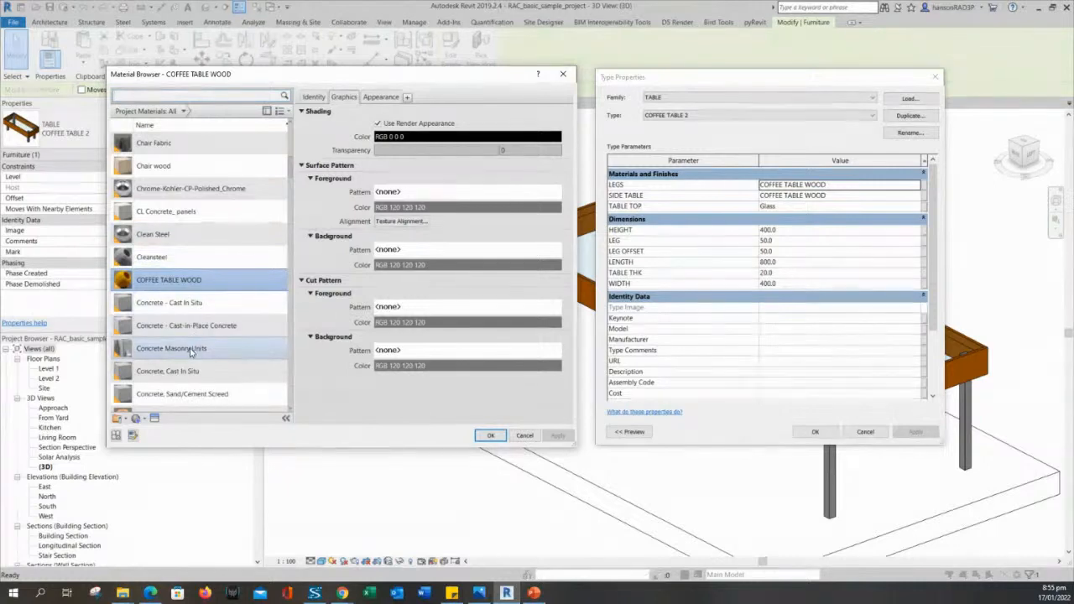
# Set LEGS and SIDE TABLE to Chair wood for COFFEE TABLE 2 and apply.
pyautogui.click(179, 166)
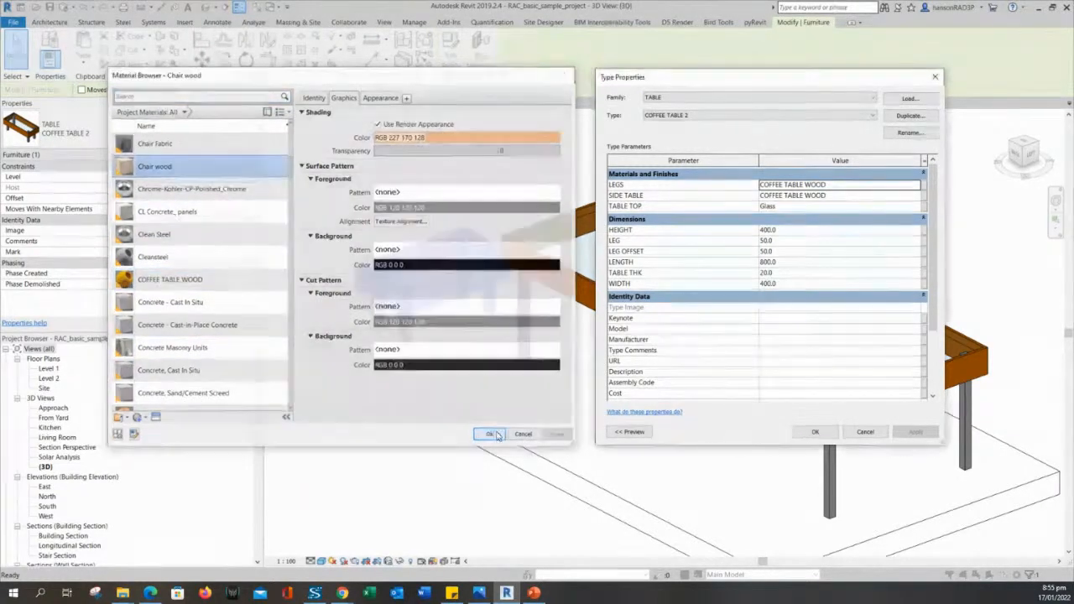
pyautogui.click(492, 435)
pyautogui.click(863, 197)
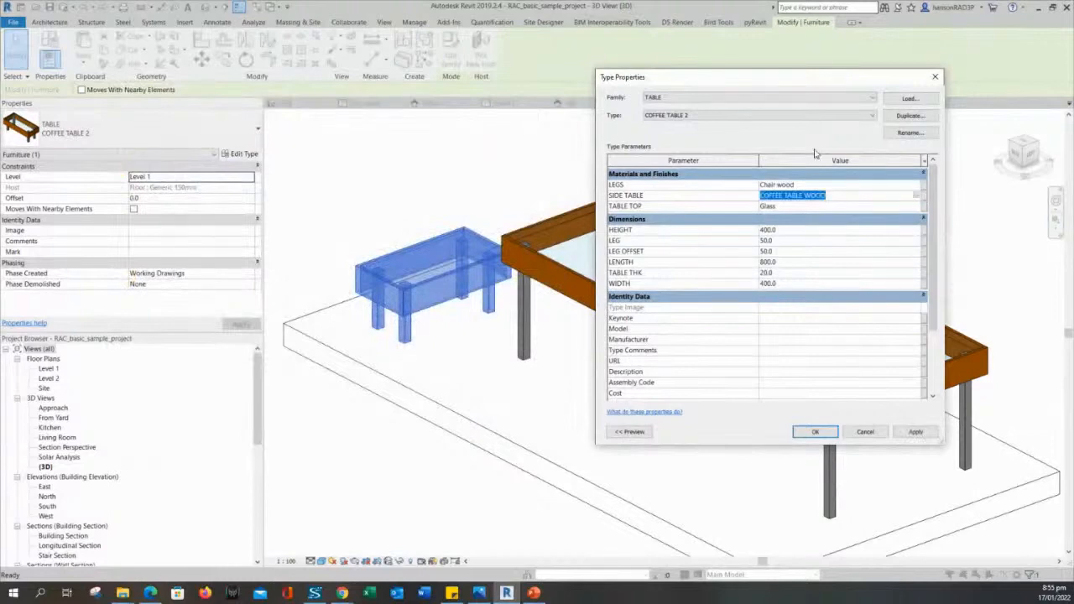
pyautogui.click(917, 199)
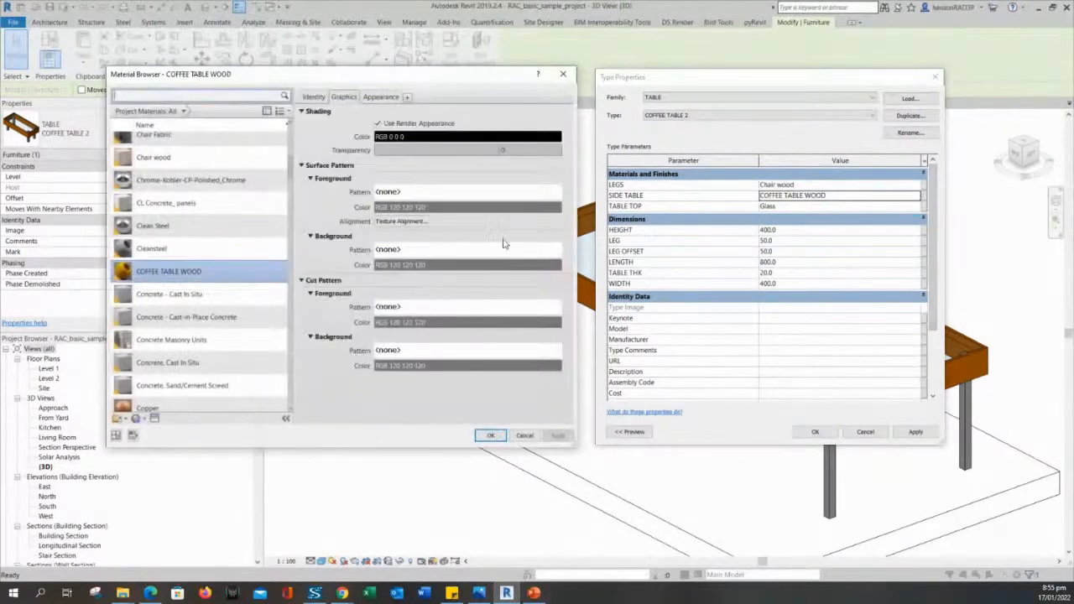
pyautogui.click(167, 159)
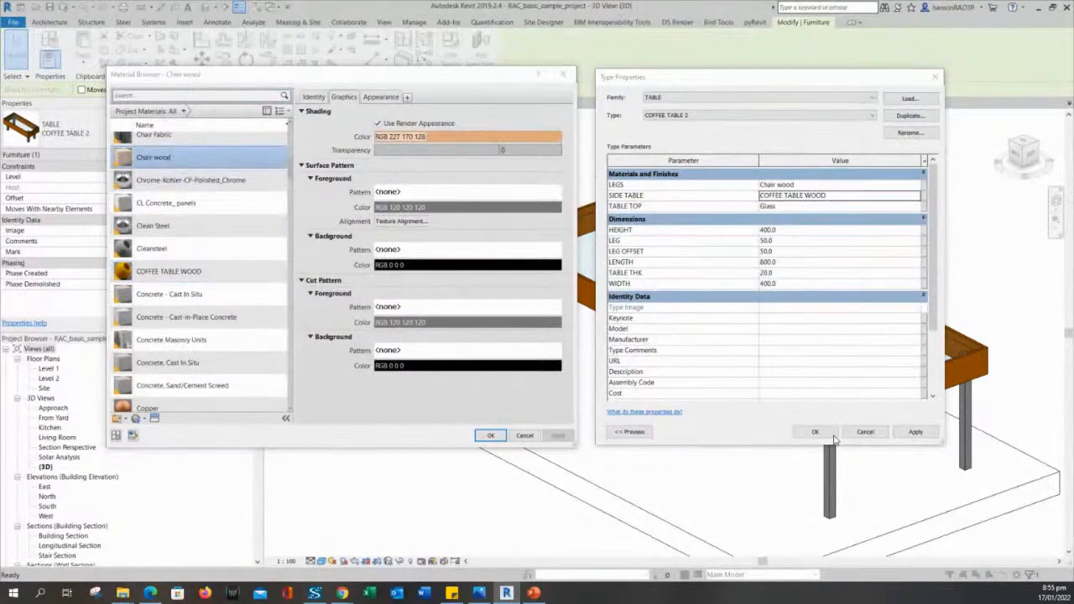
pyautogui.click(491, 436)
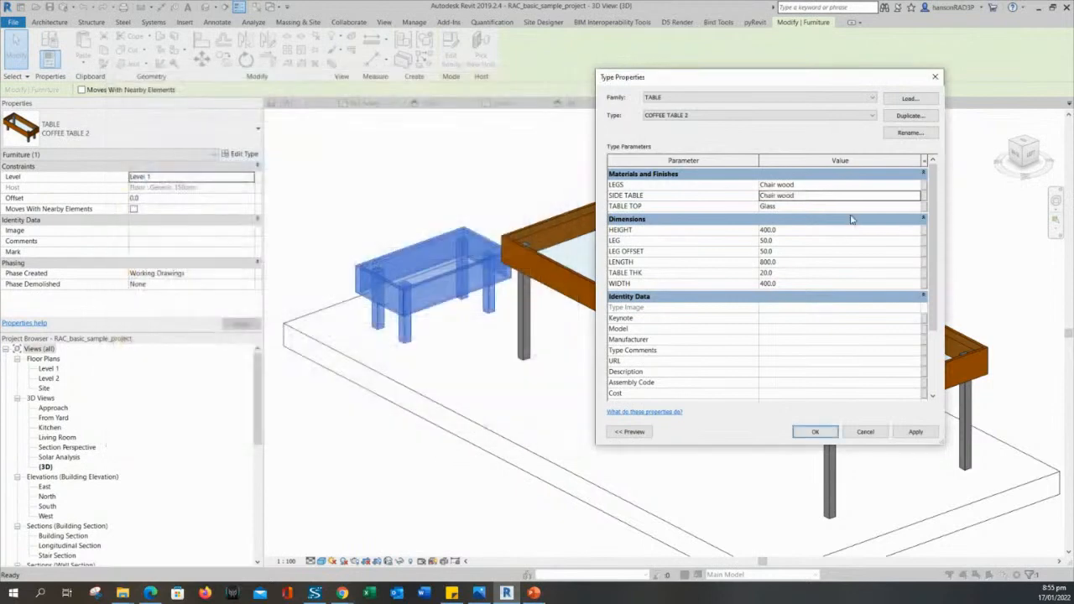
pyautogui.click(837, 206)
pyautogui.click(915, 432)
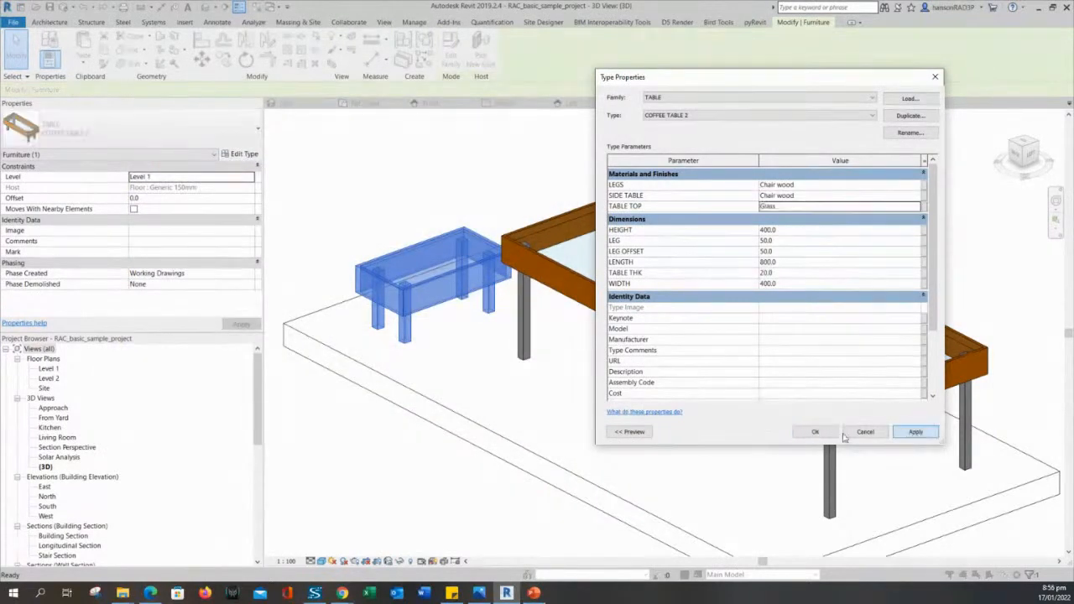
pyautogui.click(815, 432)
# Orbit and zoom the 3D view to inspect the coffee table from different angles.
pyautogui.click(453, 209)
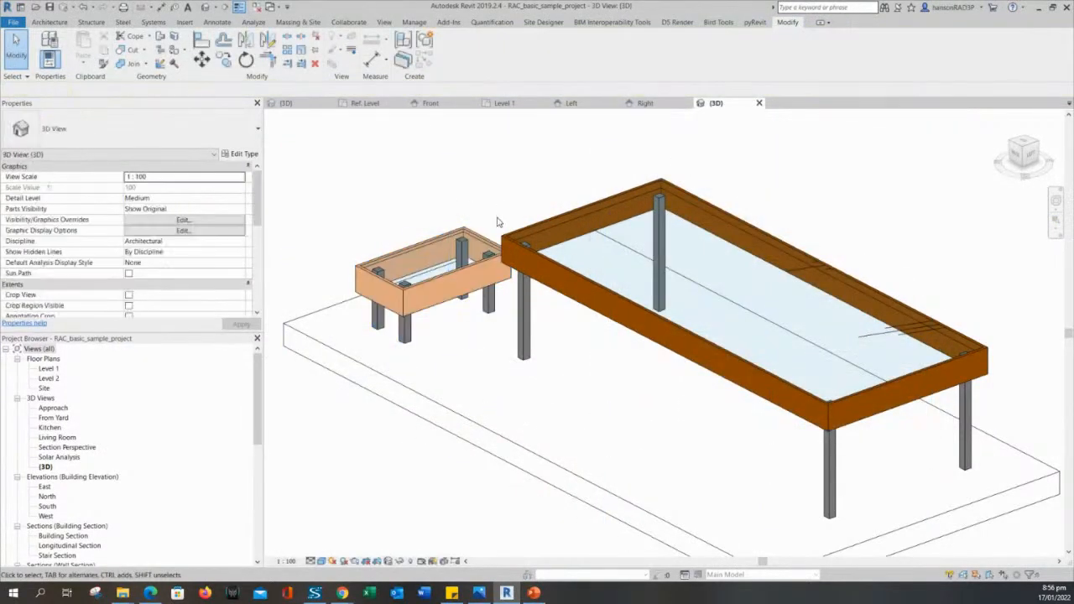
pyautogui.keyDown('shift'); pyautogui.moveTo(398, 137); pyautogui.dragTo(583, 371, button='middle'); pyautogui.keyUp('shift')
pyautogui.scroll(2, 560, 223)
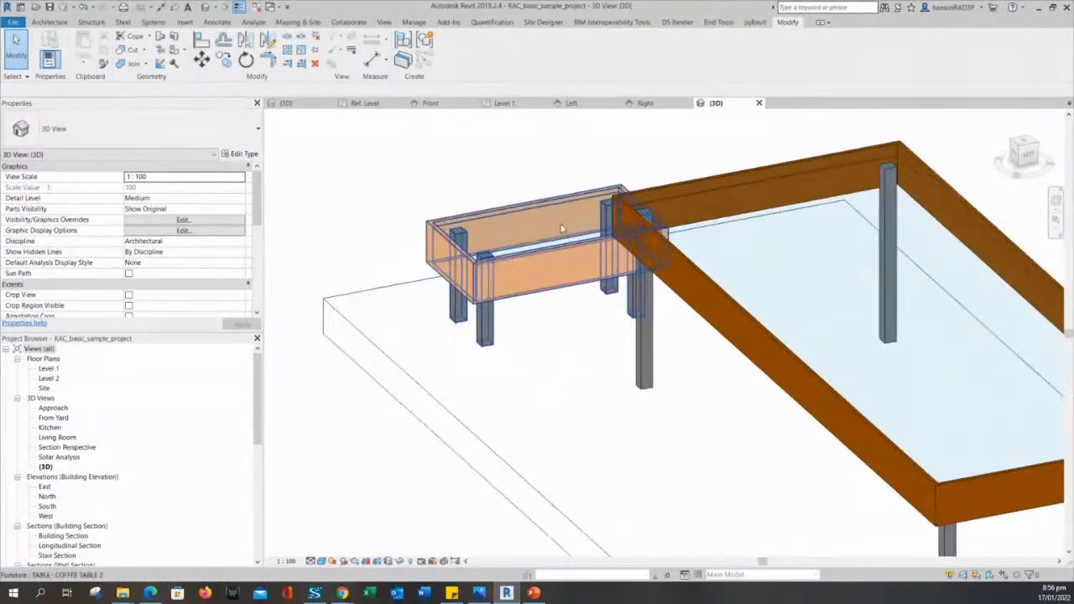
pyautogui.moveTo(549, 231); pyautogui.dragTo(465, 200, button='middle')
pyautogui.click(398, 225)
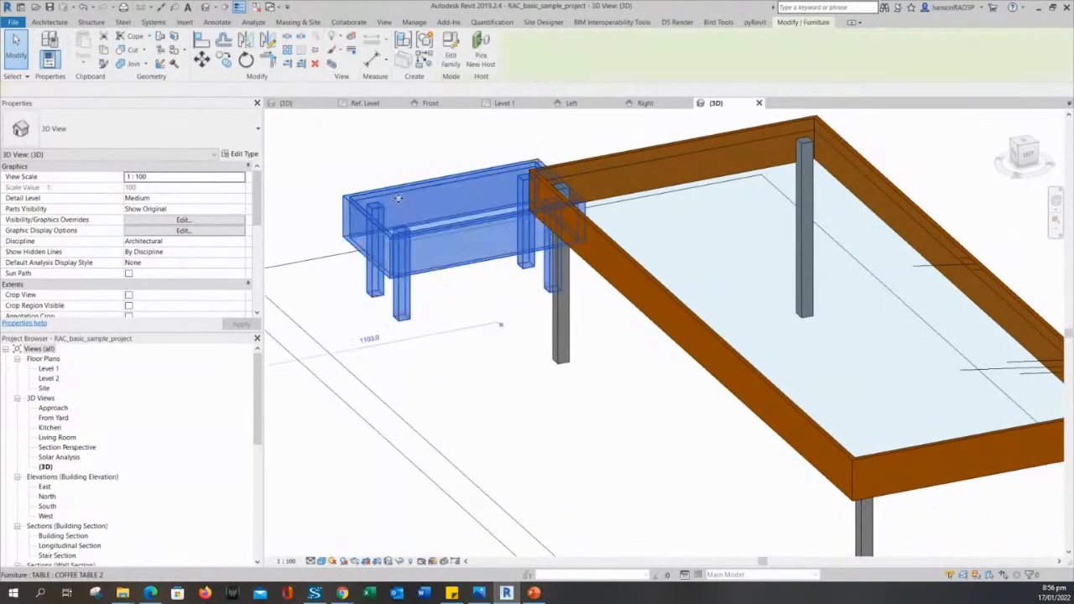
pyautogui.click(473, 271)
pyautogui.keyDown('shift'); pyautogui.moveTo(473, 269); pyautogui.dragTo(590, 303, button='middle'); pyautogui.keyUp('shift')
# Cancel an accidental save and reframe the view so both tables are visible.
pyautogui.hotkey('ctrl', 's')
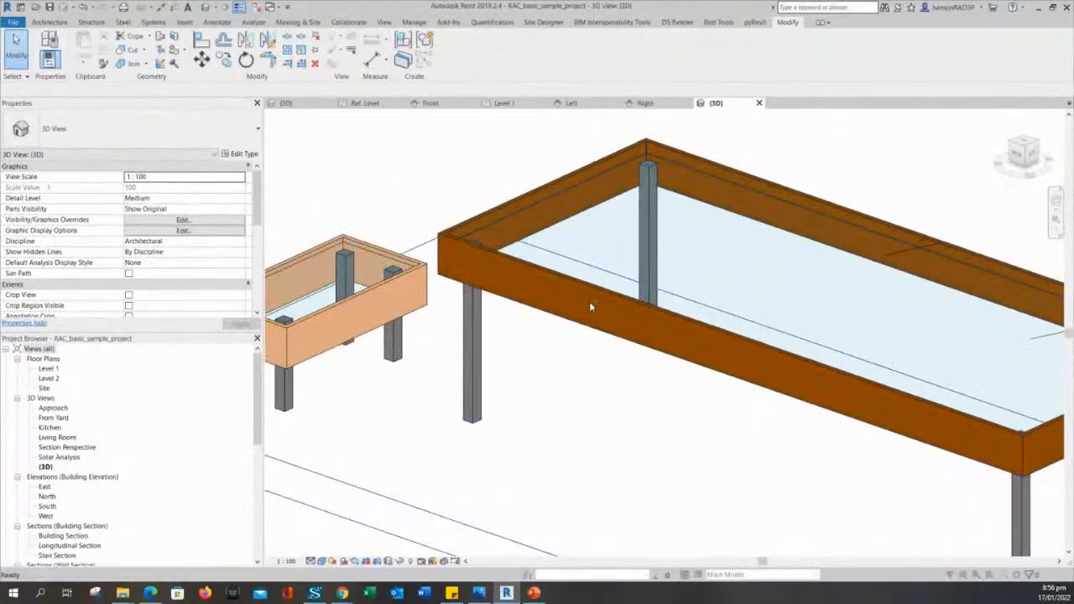
pyautogui.press('Escape')
pyautogui.keyDown('shift'); pyautogui.moveTo(487, 294); pyautogui.dragTo(636, 289, button='middle'); pyautogui.keyUp('shift')
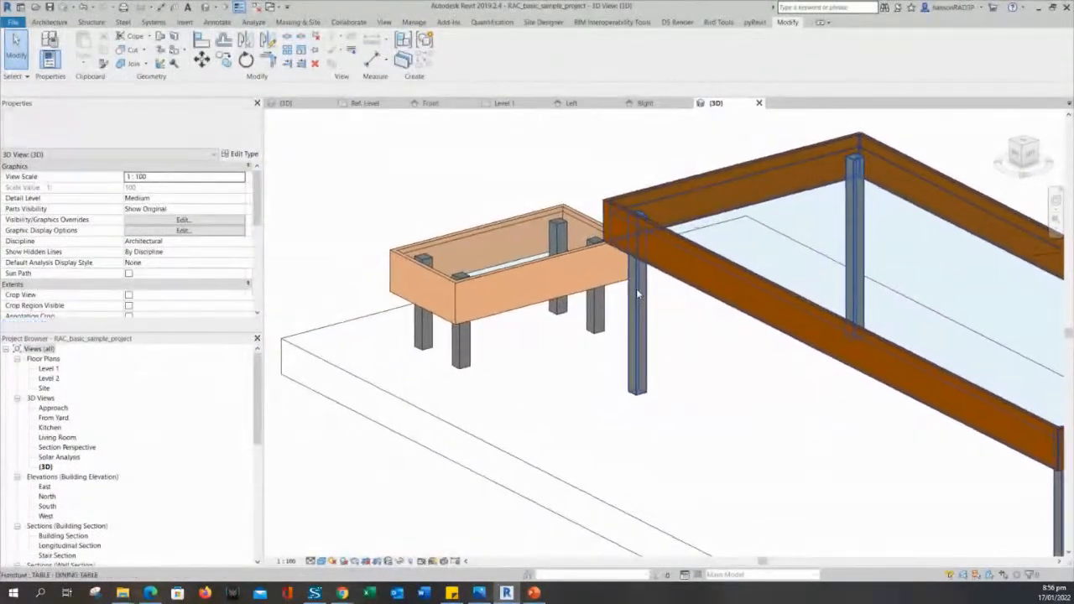
pyautogui.click(509, 227)
pyautogui.press('Escape')
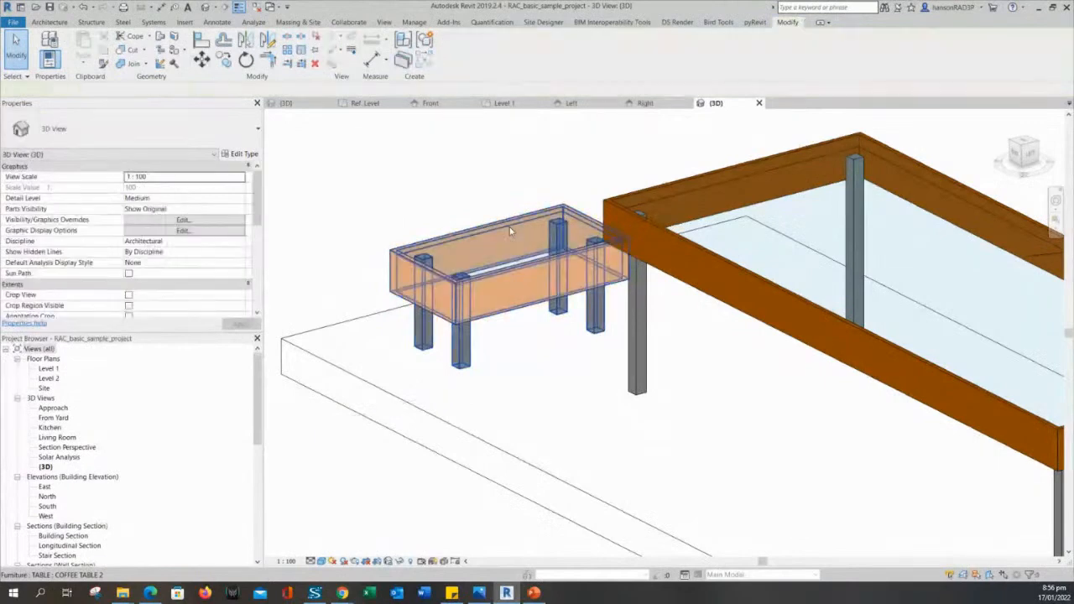
pyautogui.click(509, 227)
pyautogui.press('Escape')
pyautogui.click(509, 227)
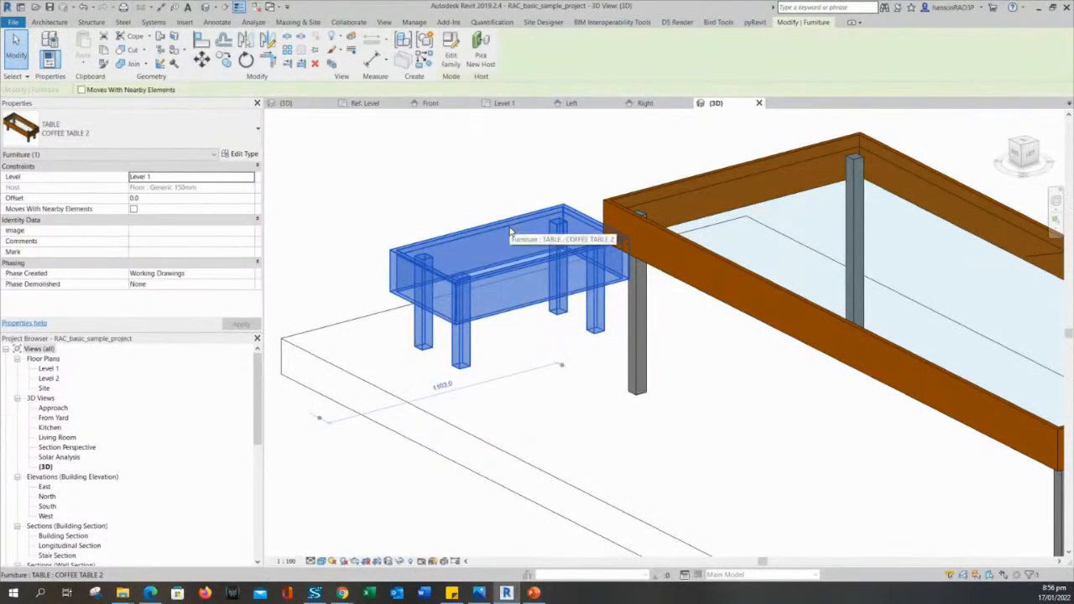
pyautogui.moveTo(460, 210); pyautogui.dragTo(372, 177, button='middle')
pyautogui.press('Escape')
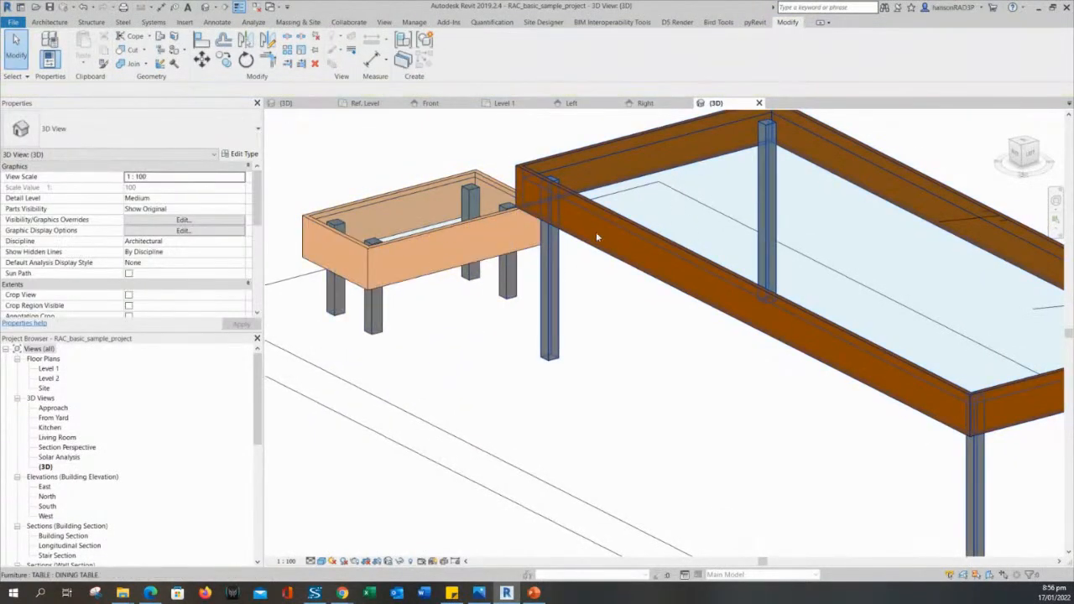
pyautogui.click(375, 210)
pyautogui.press('Escape')
# Switch the dining table to the COFFEE TABLE type.
pyautogui.click(647, 232)
pyautogui.scroll(-2, 647, 232)
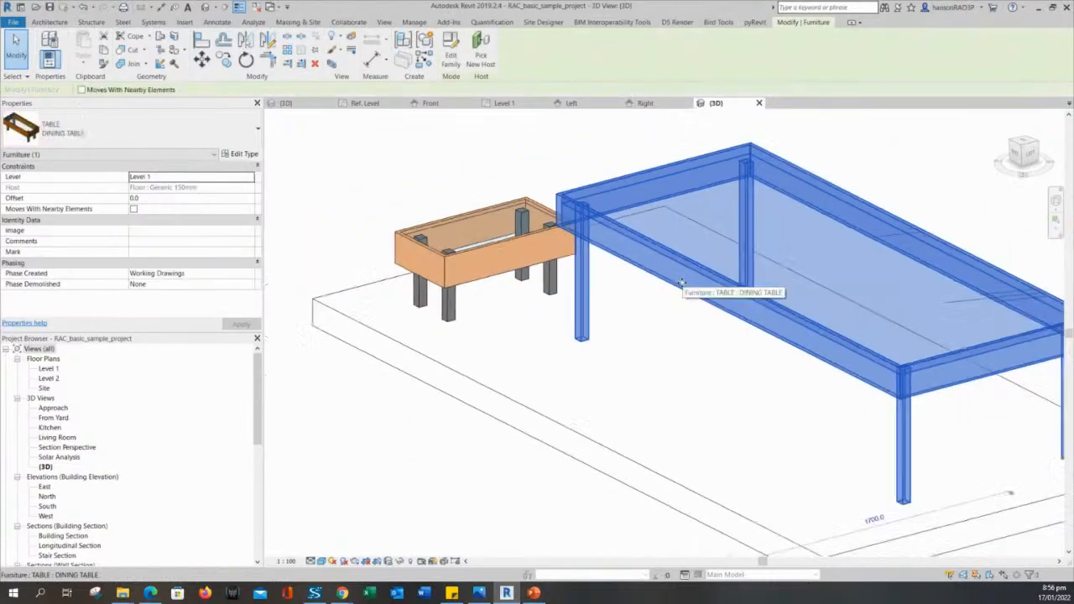
pyautogui.click(134, 128)
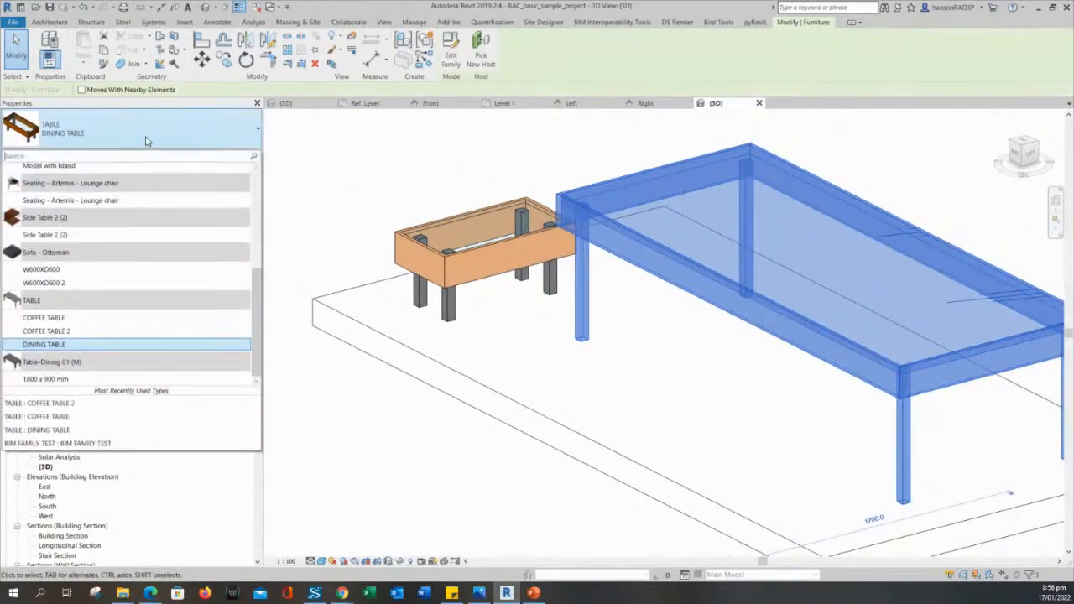
pyautogui.click(96, 318)
# Change the swapped table to COFFEE TABLE 2 and reselect it to check its type.
pyautogui.press('Escape')
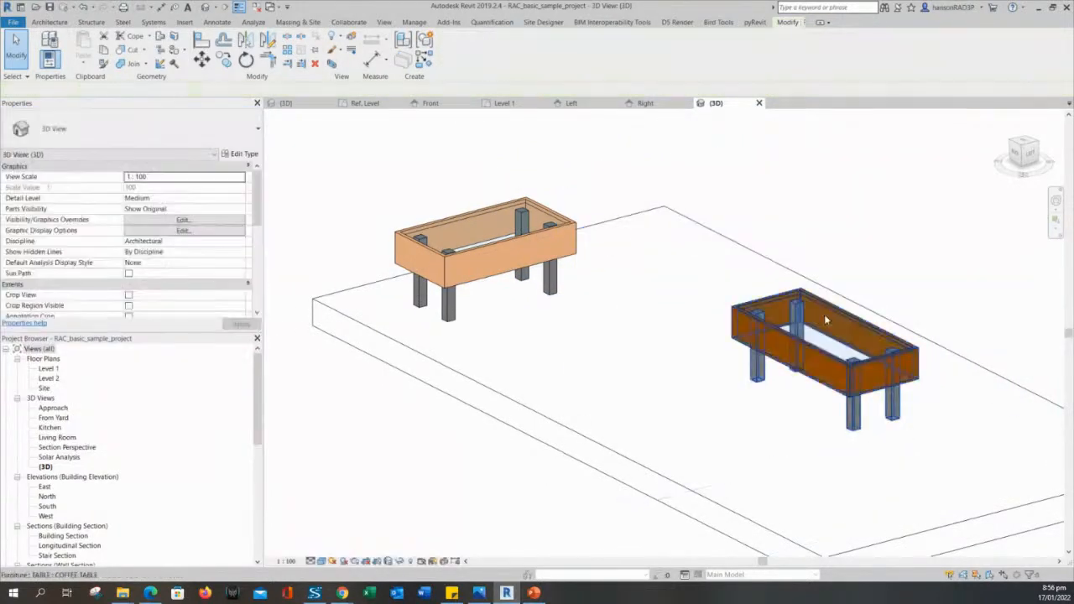
pyautogui.click(806, 344)
pyautogui.click(172, 148)
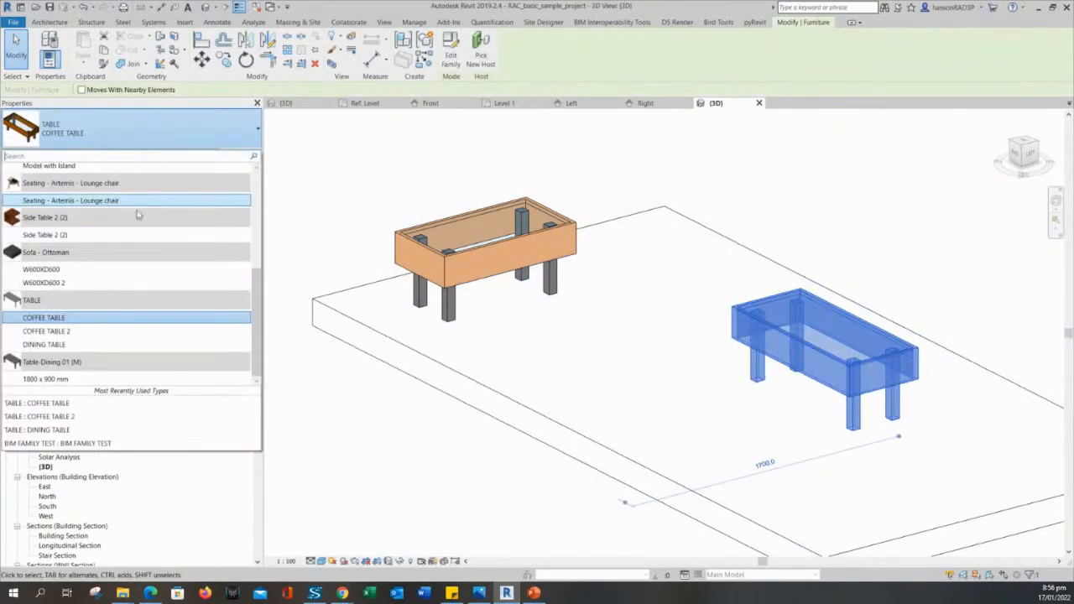
pyautogui.click(92, 334)
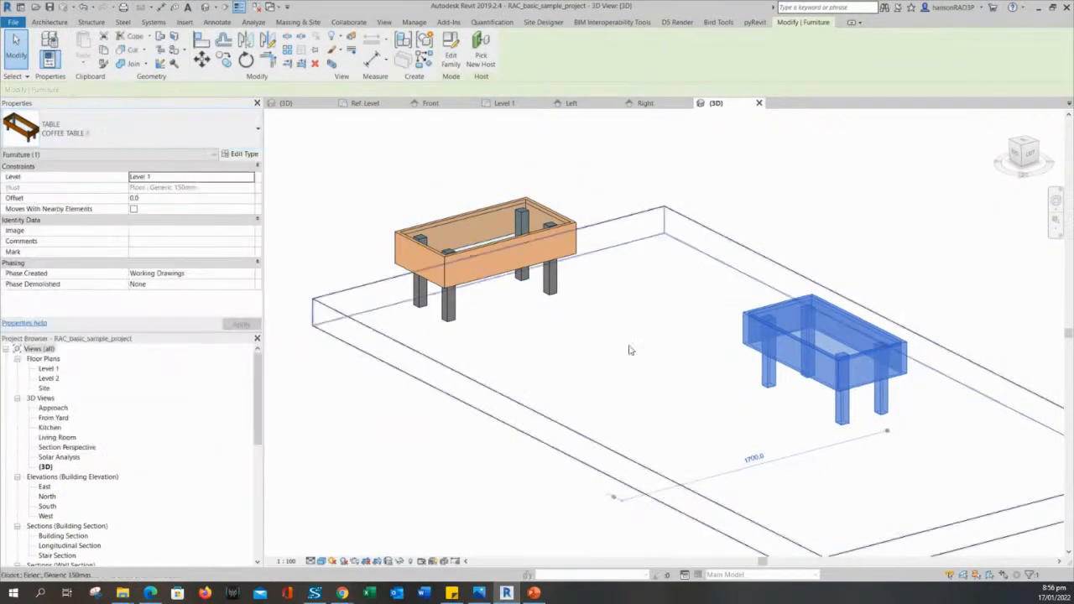
pyautogui.press('Escape')
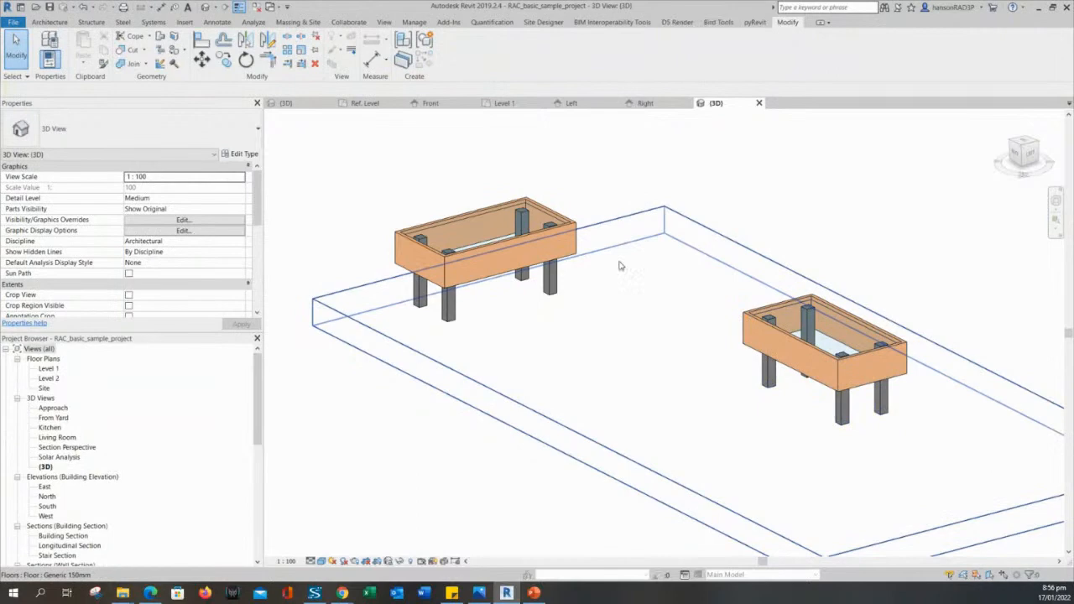
pyautogui.click(810, 349)
pyautogui.click(151, 143)
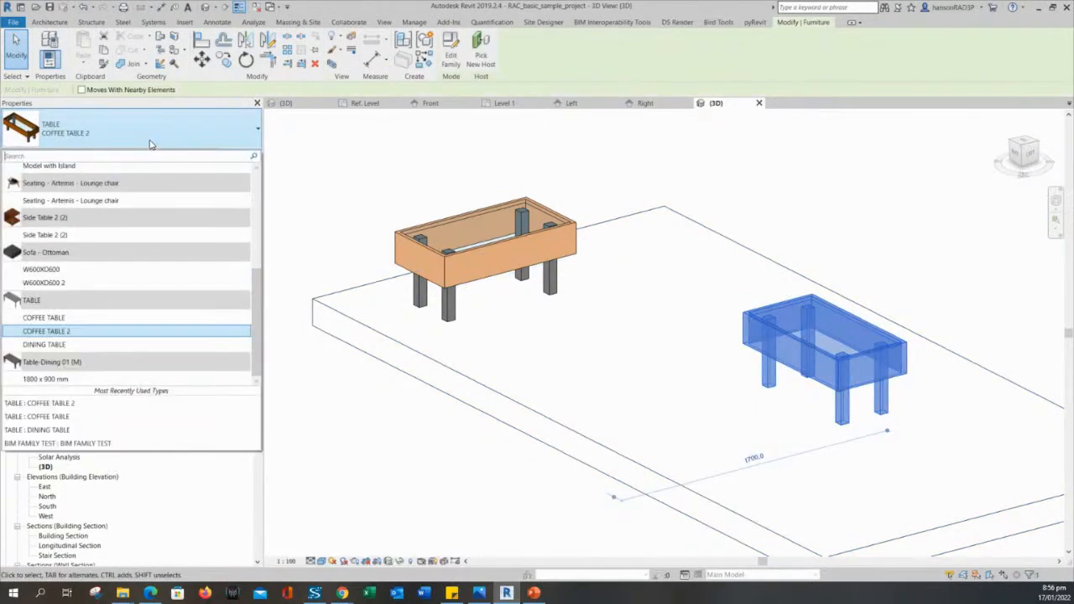
# Switch the large table back to DINING TABLE and review its type values and LEGS material.
pyautogui.click(101, 344)
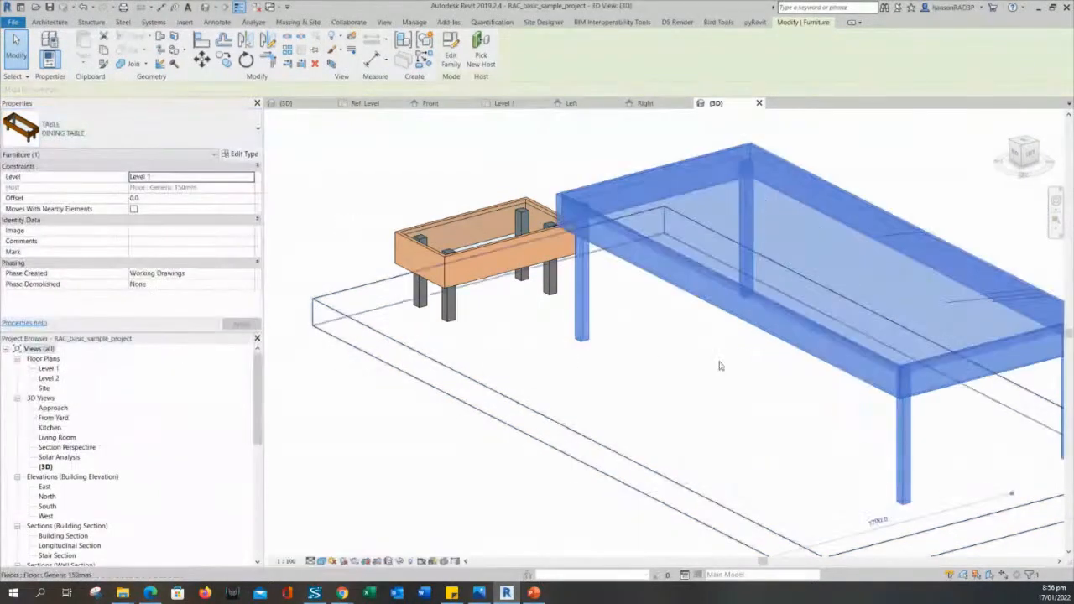
pyautogui.click(243, 154)
pyautogui.click(865, 185)
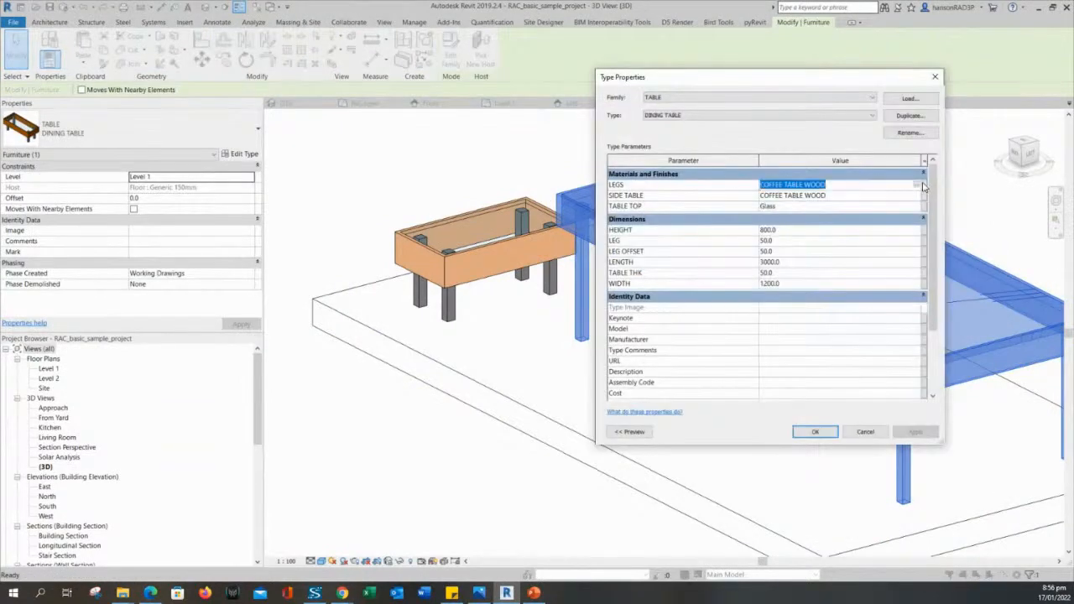
pyautogui.moveTo(744, 76); pyautogui.dragTo(281, 27)
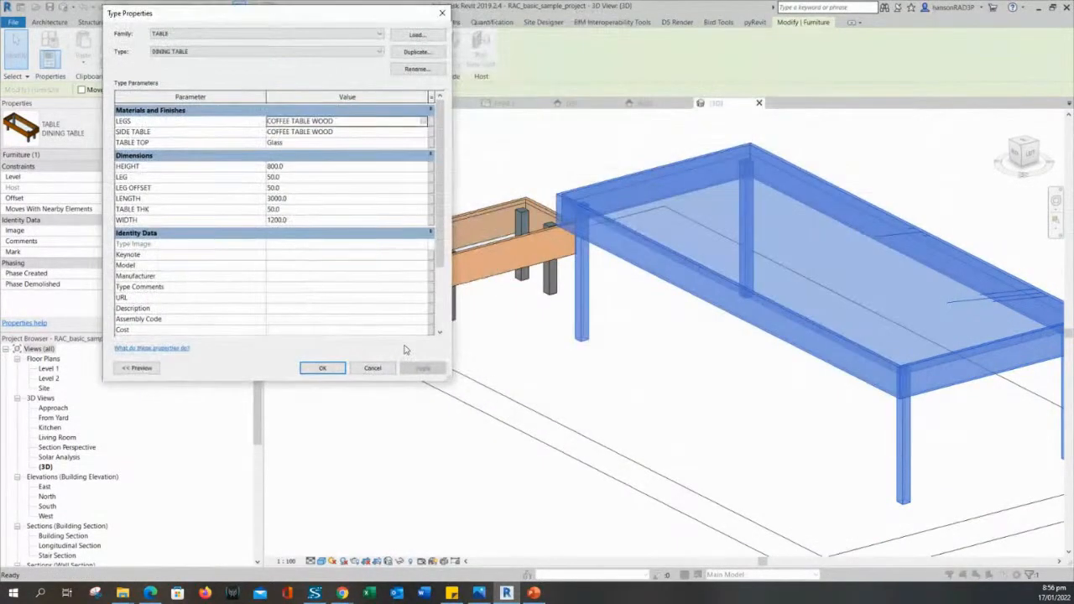
# Close the type properties unchanged and select the small coffee table.
pyautogui.click(364, 381)
pyautogui.click(365, 380)
pyautogui.click(457, 239)
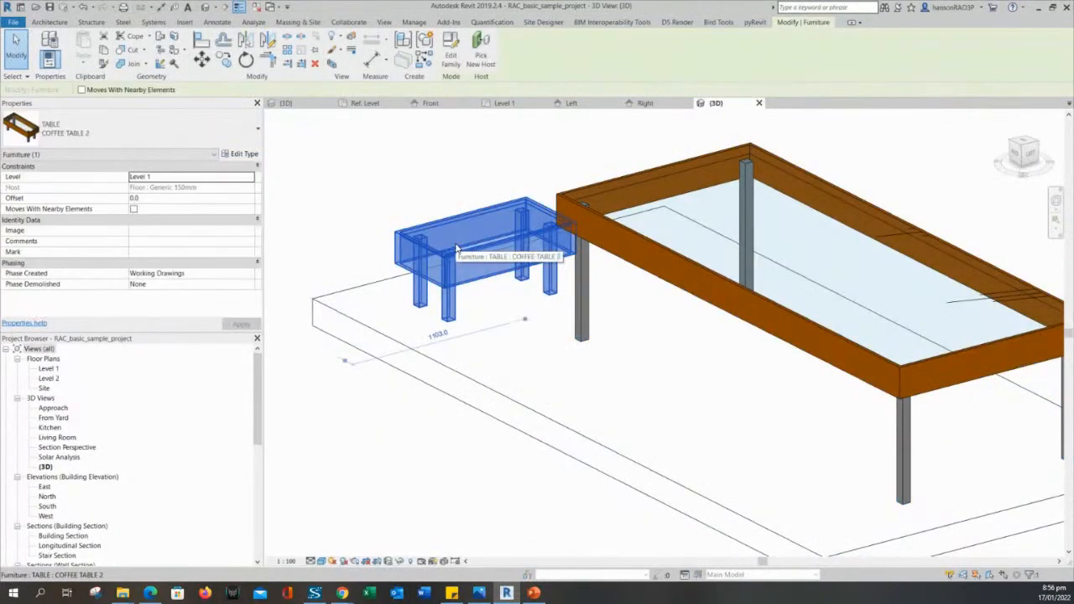
# Open the coffee table's TABLE family for editing and centre its Ref. Level plan outline.
pyautogui.click(451, 50)
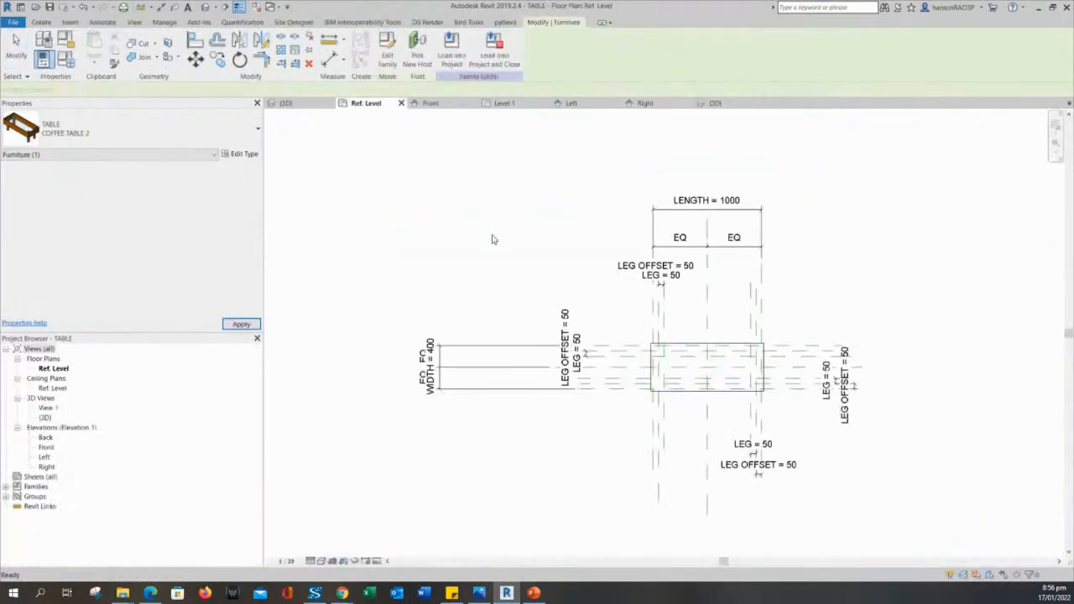
pyautogui.scroll(3, 729, 402)
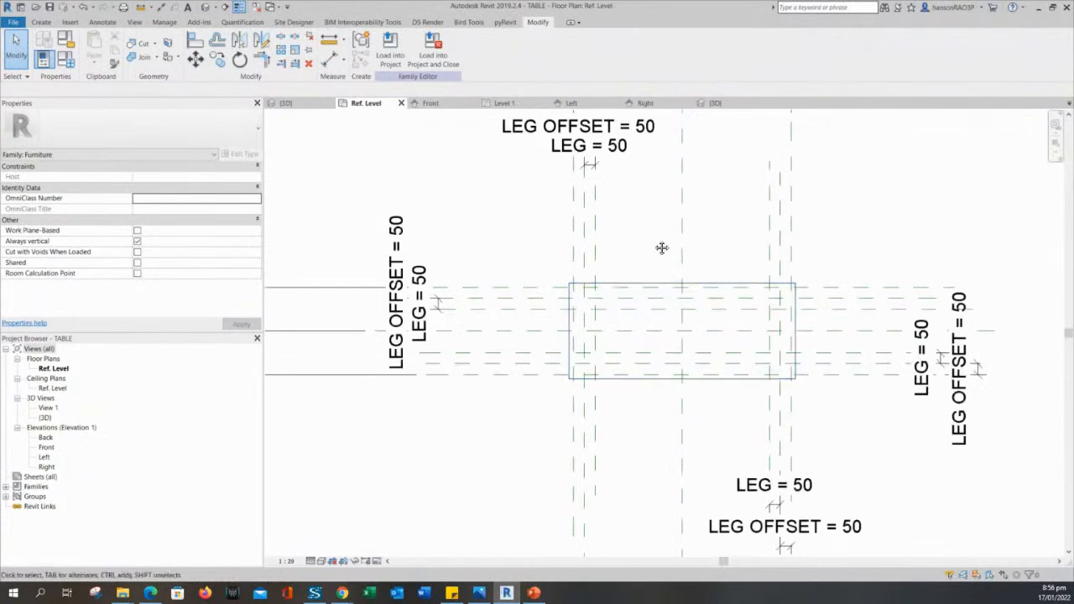
pyautogui.moveTo(655, 244); pyautogui.dragTo(631, 218, button='middle')
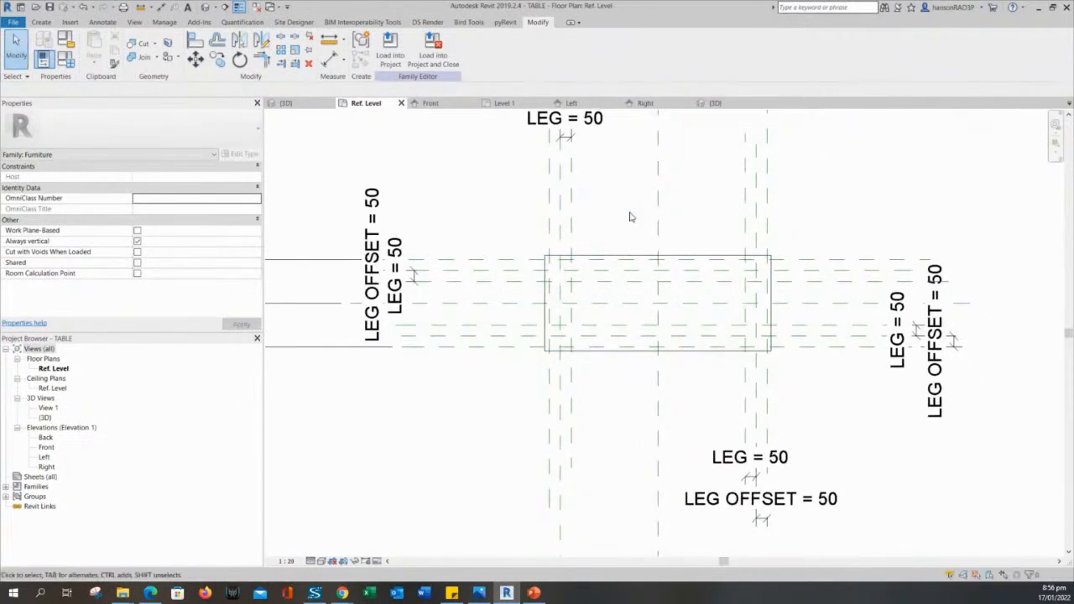
pyautogui.moveTo(631, 218); pyautogui.dragTo(632, 233, button='middle')
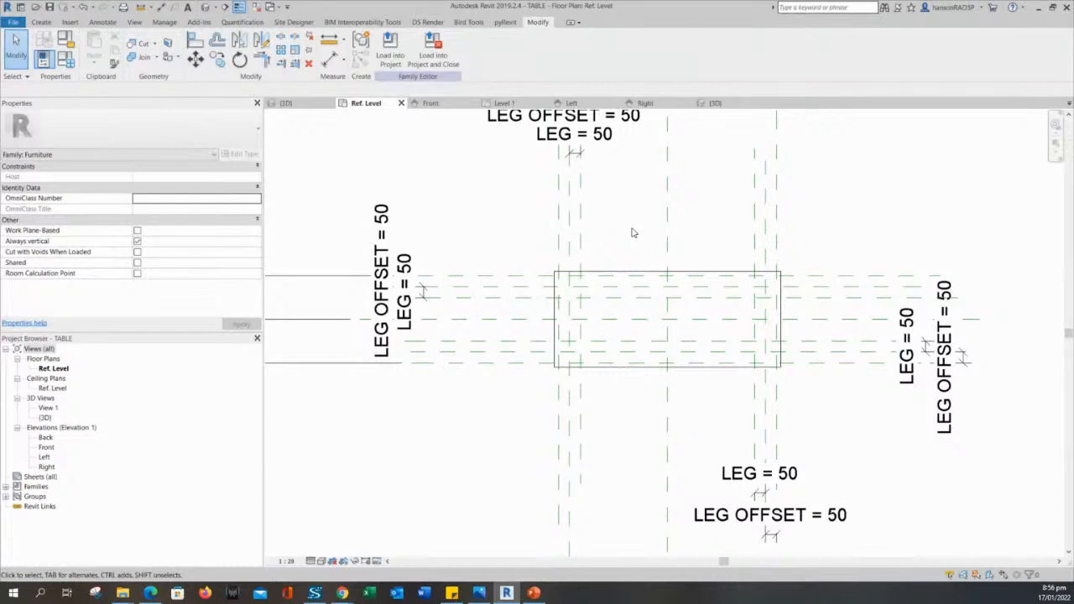
pyautogui.moveTo(633, 233); pyautogui.dragTo(611, 246, button='middle')
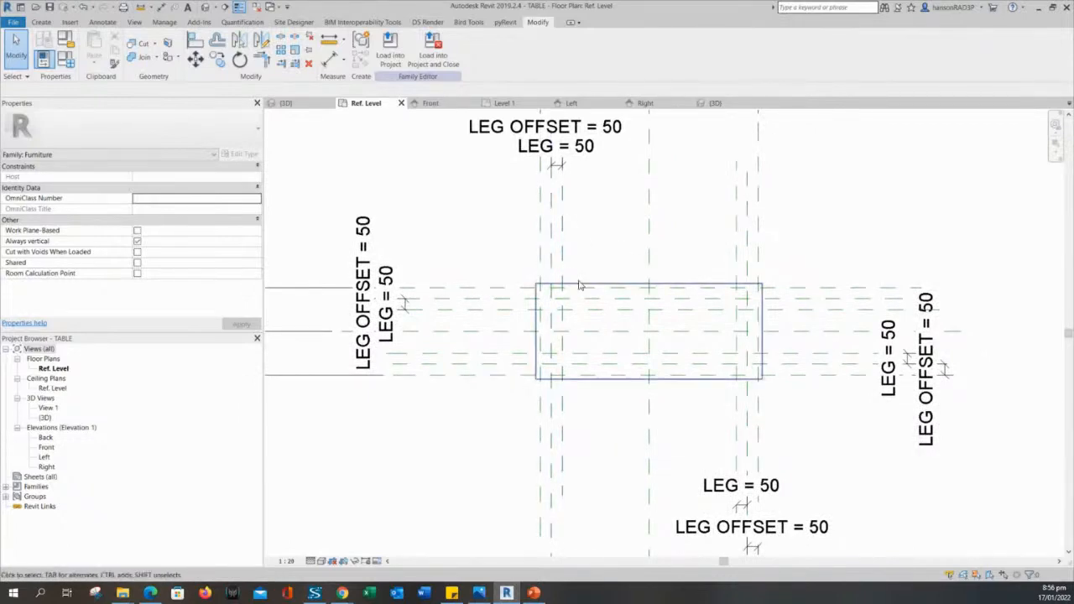
pyautogui.moveTo(600, 244)
pyautogui.mouseDown(button='middle')
pyautogui.moveTo(572, 235)
pyautogui.moveTo(592, 249)
pyautogui.mouseUp(button='middle')
pyautogui.scroll(1, 568, 243)
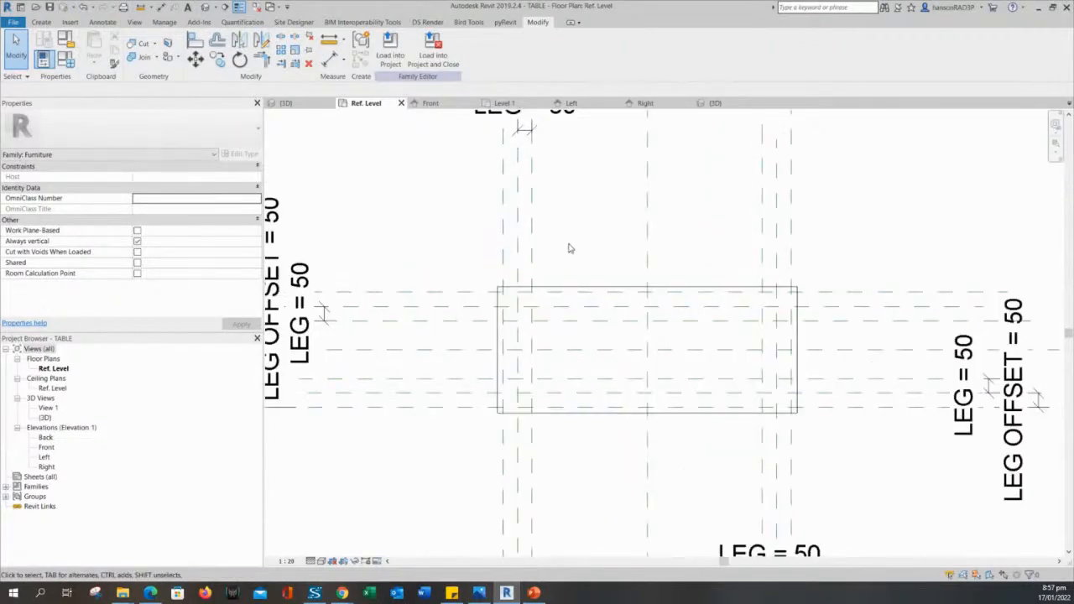
pyautogui.scroll(1, 572, 253)
# Bring the top LEG OFFSET dimension into view and open Family Types showing LENGTH 1000, WIDTH 400.
pyautogui.scroll(-2, 565, 244)
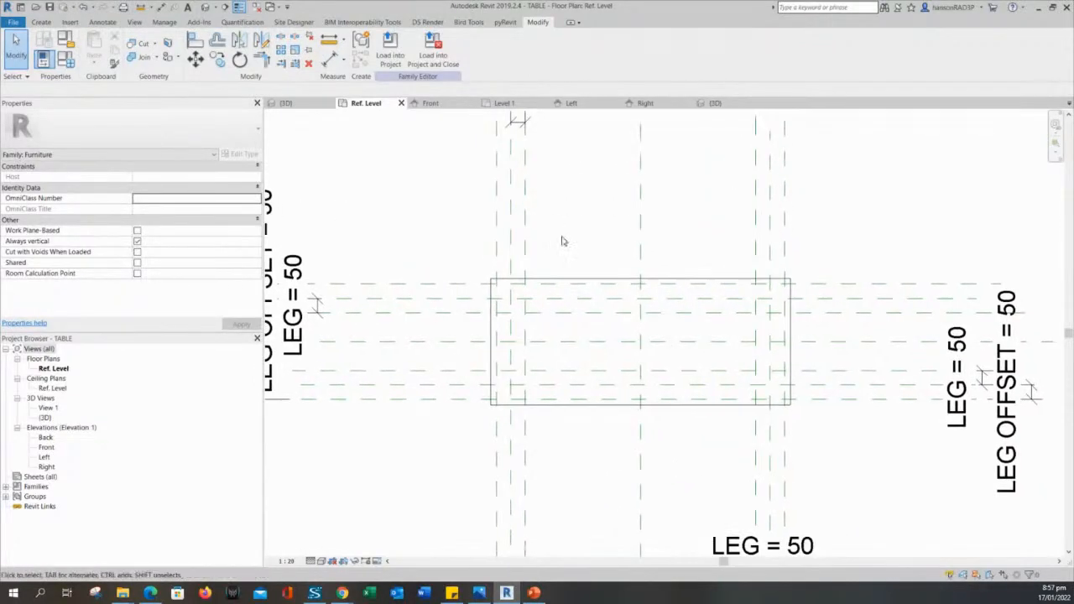
pyautogui.moveTo(563, 242); pyautogui.dragTo(585, 258, button='middle')
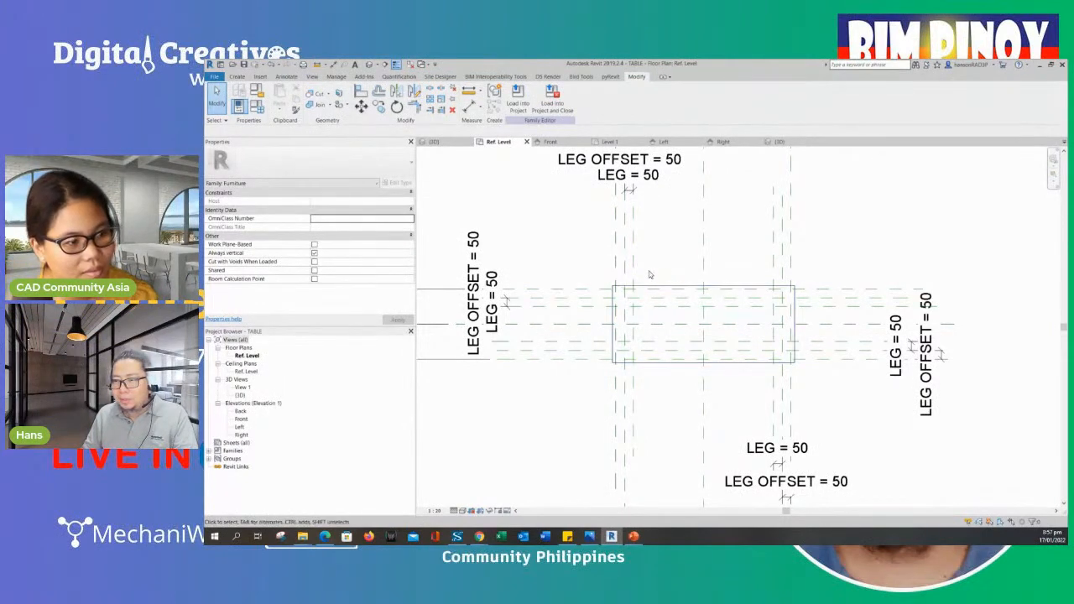
pyautogui.moveTo(655, 274); pyautogui.dragTo(664, 276, button='middle')
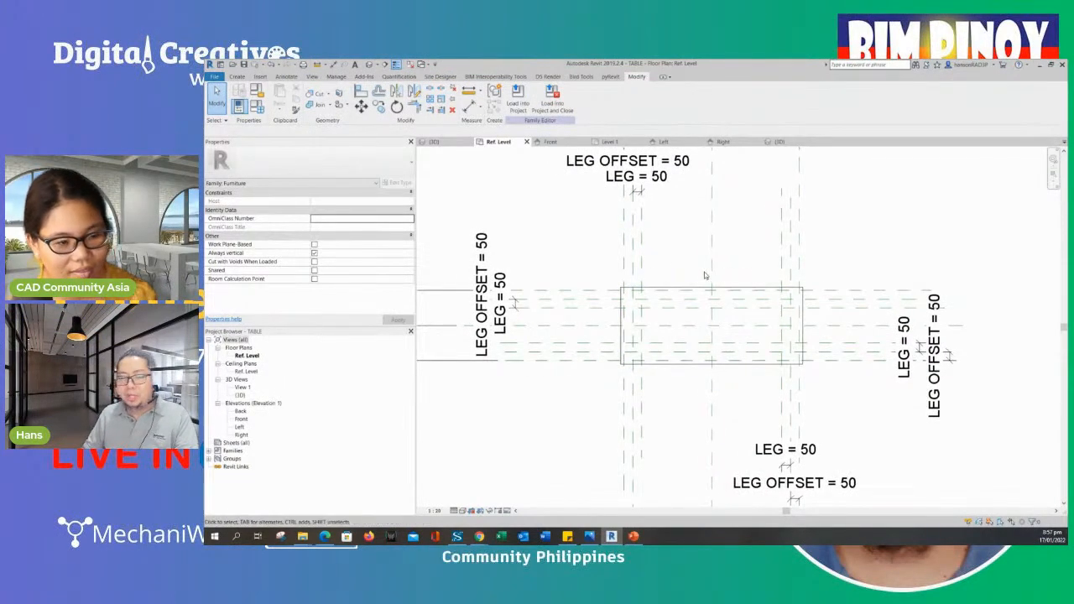
pyautogui.moveTo(667, 274); pyautogui.dragTo(705, 280, button='middle')
pyautogui.moveTo(783, 242); pyautogui.dragTo(783, 216, button='middle')
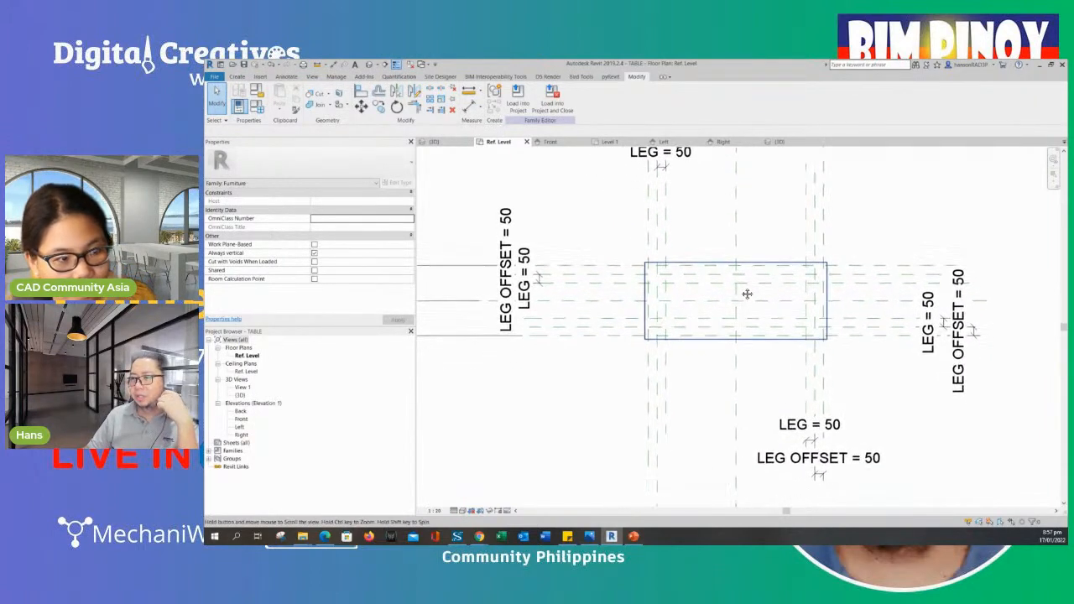
pyautogui.moveTo(698, 252); pyautogui.dragTo(715, 257, button='middle')
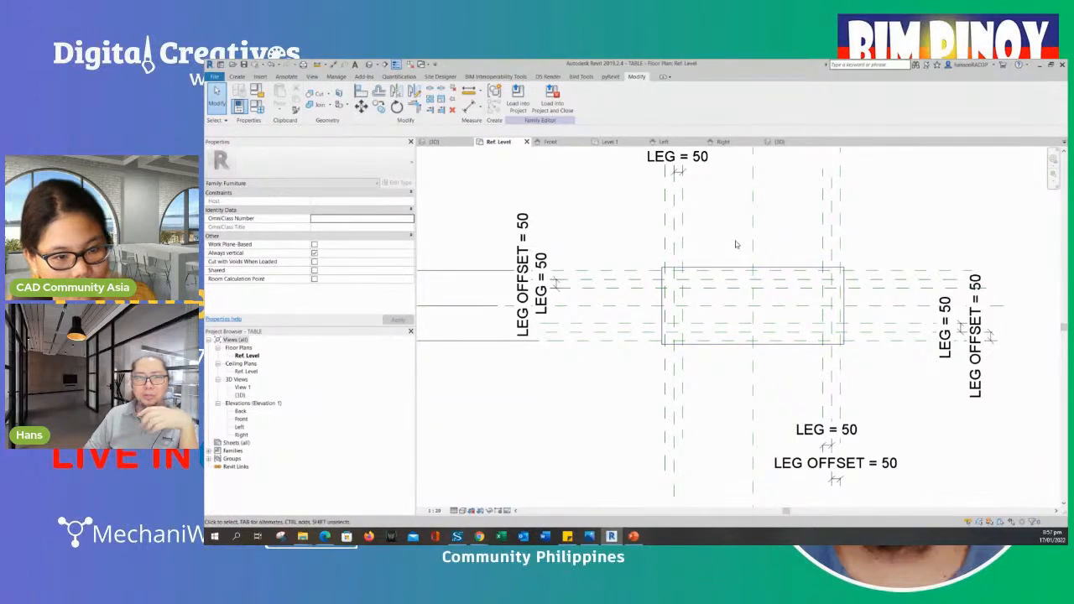
pyautogui.moveTo(594, 239); pyautogui.dragTo(593, 245, button='middle')
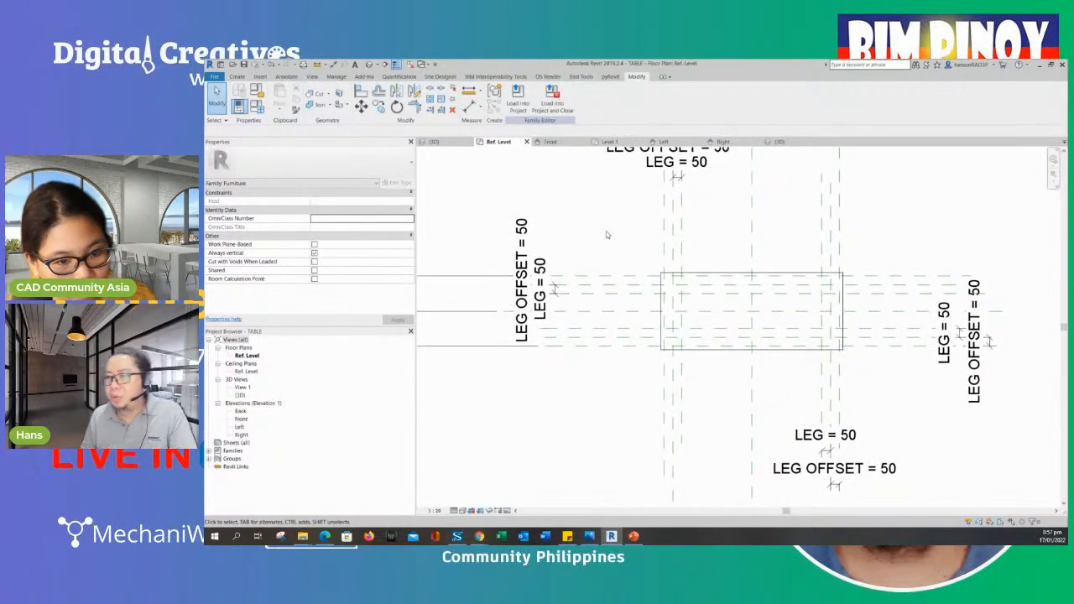
pyautogui.click(257, 106)
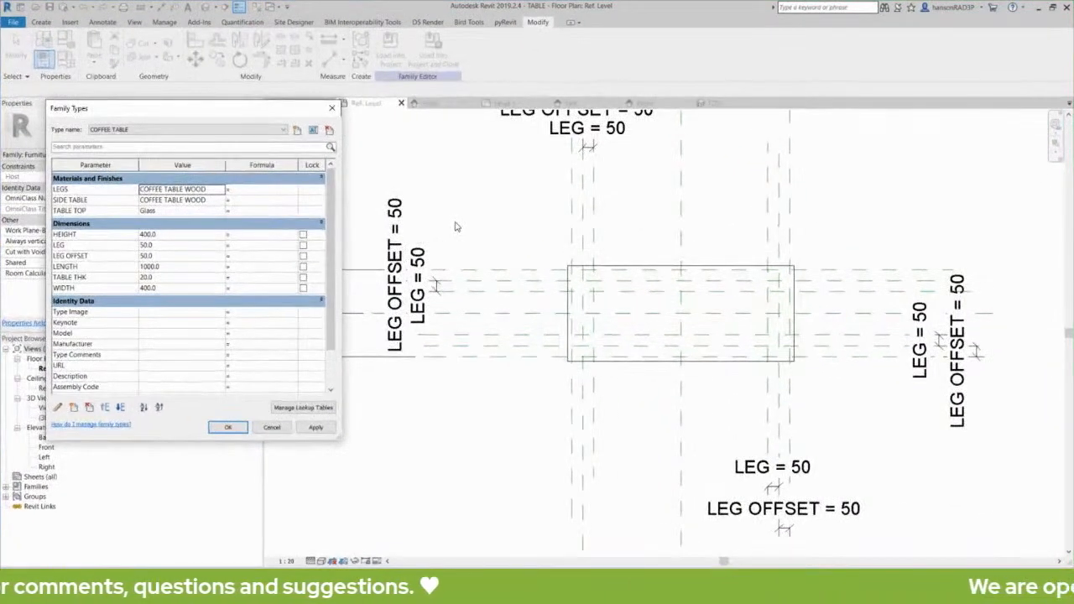
# Close Family Types and show the table in the {3D} view, framed in the window.
pyautogui.press('Escape')
pyautogui.click(205, 8)
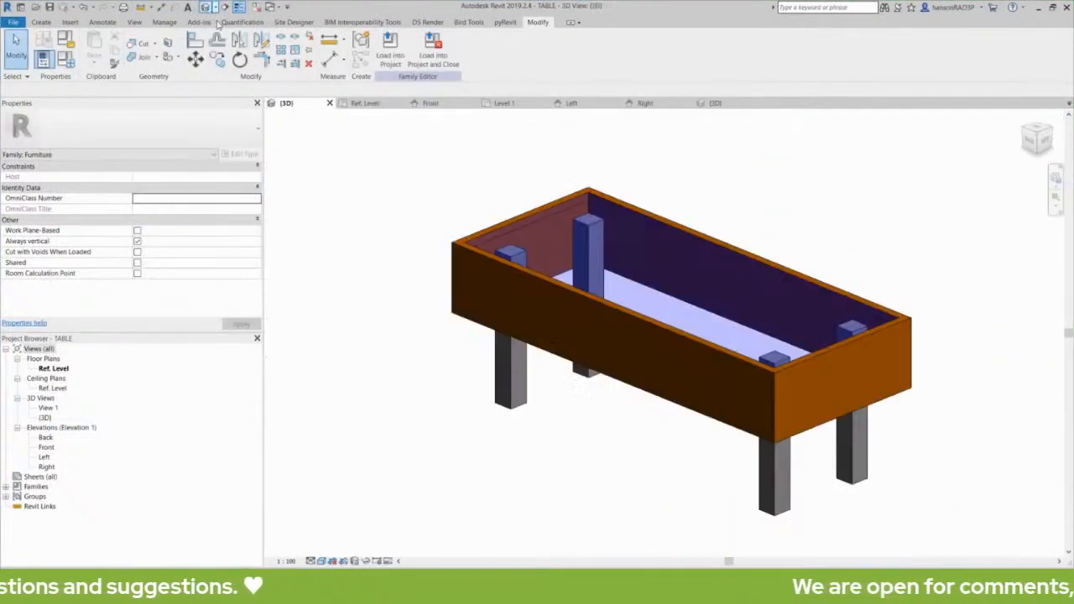
pyautogui.scroll(-3, 641, 349)
pyautogui.moveTo(570, 384); pyautogui.dragTo(660, 374, button='middle')
pyautogui.scroll(1, 580, 326)
pyautogui.moveTo(577, 324); pyautogui.dragTo(616, 358, button='middle')
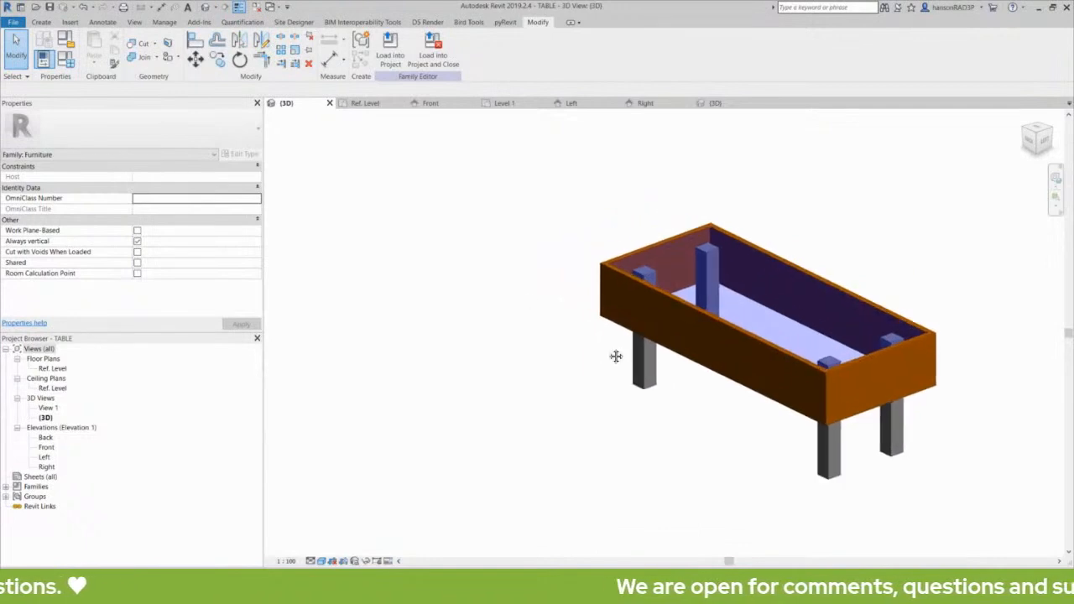
# Reopen Family Types, moved right and enlarged so every parameter row shows.
pyautogui.click(67, 60)
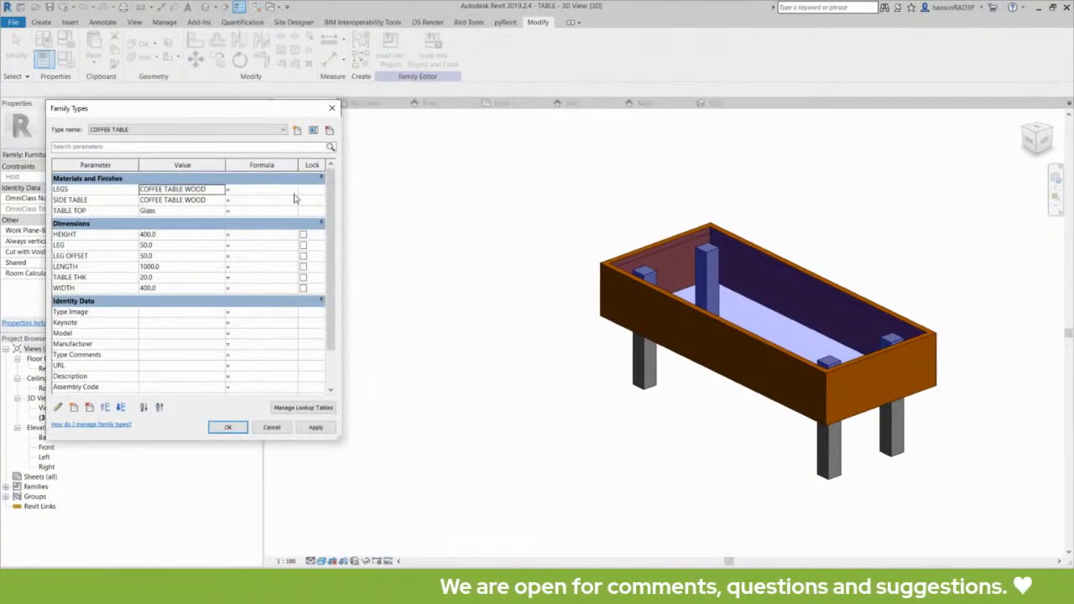
pyautogui.moveTo(215, 108); pyautogui.dragTo(289, 99)
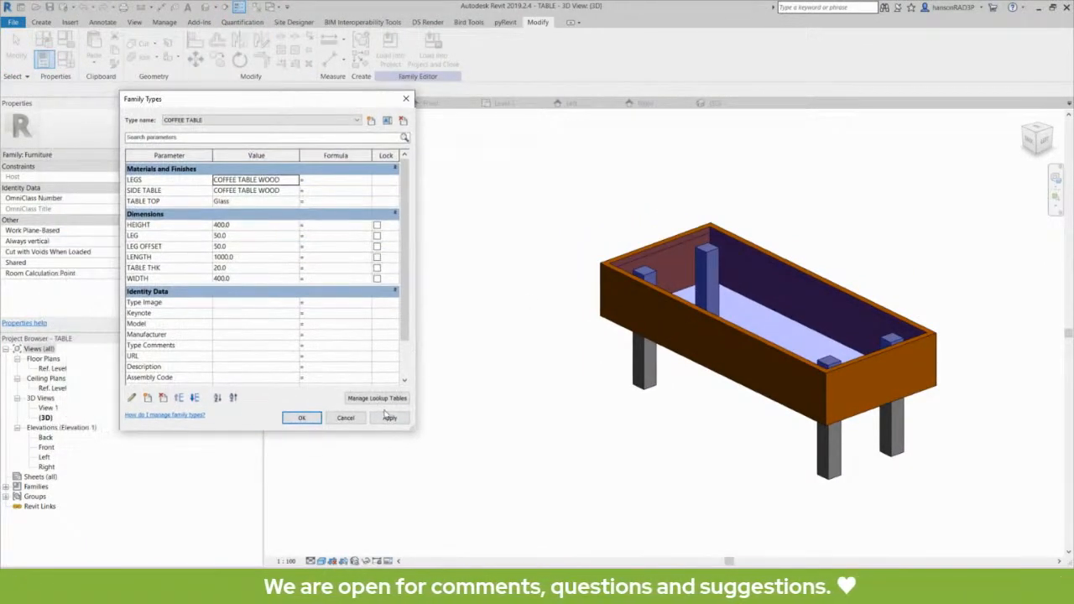
pyautogui.moveTo(411, 432); pyautogui.dragTo(476, 457)
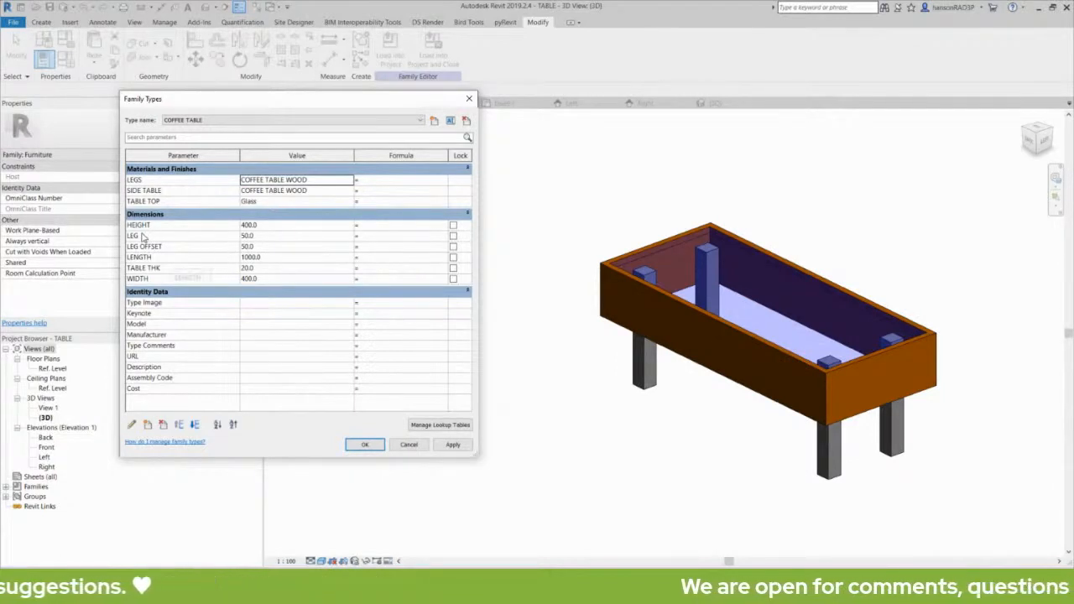
# Select the LENGTH and WIDTH rows and place the cursor in WIDTH's Formula cell.
pyautogui.click(159, 278)
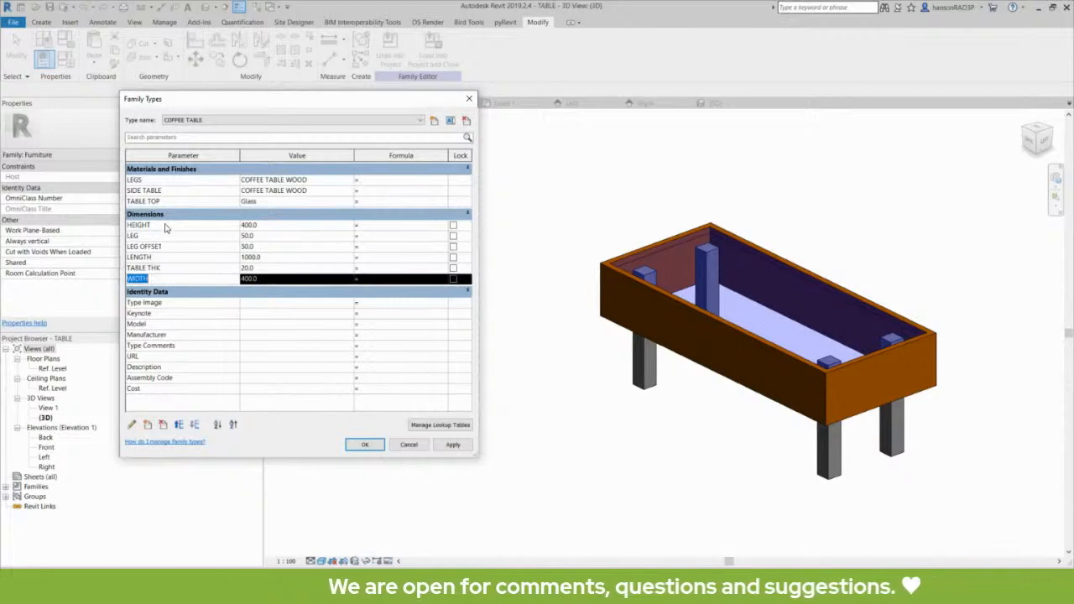
pyautogui.click(170, 257)
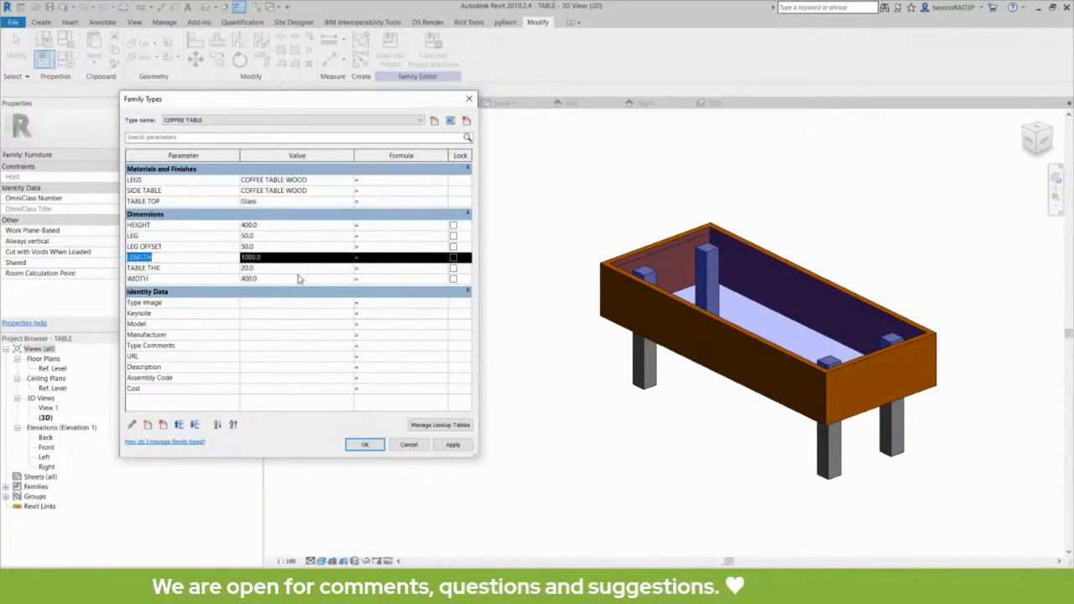
pyautogui.click(373, 260)
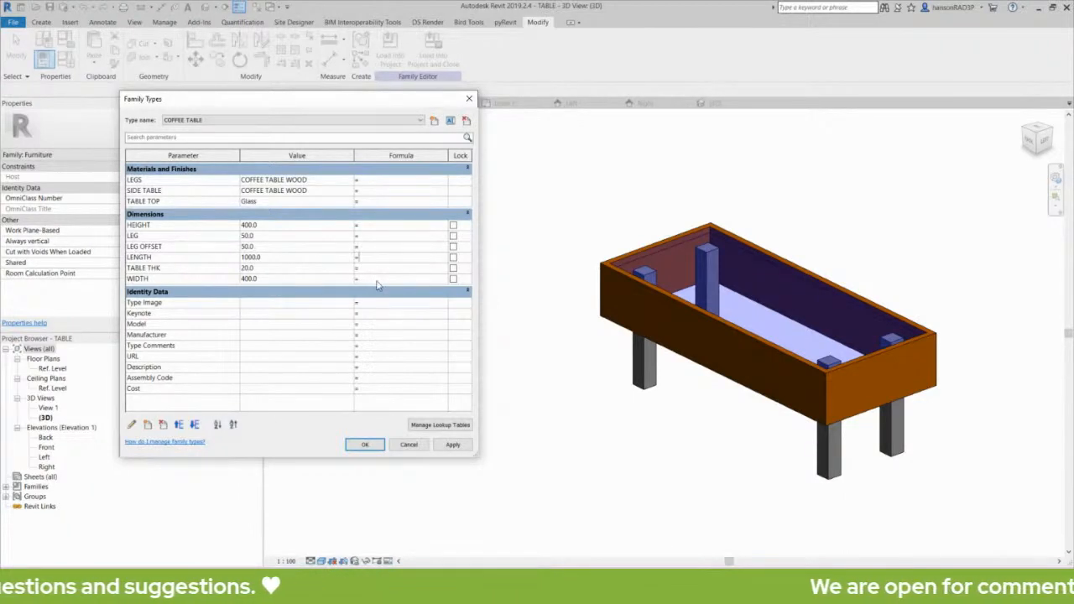
pyautogui.click(378, 280)
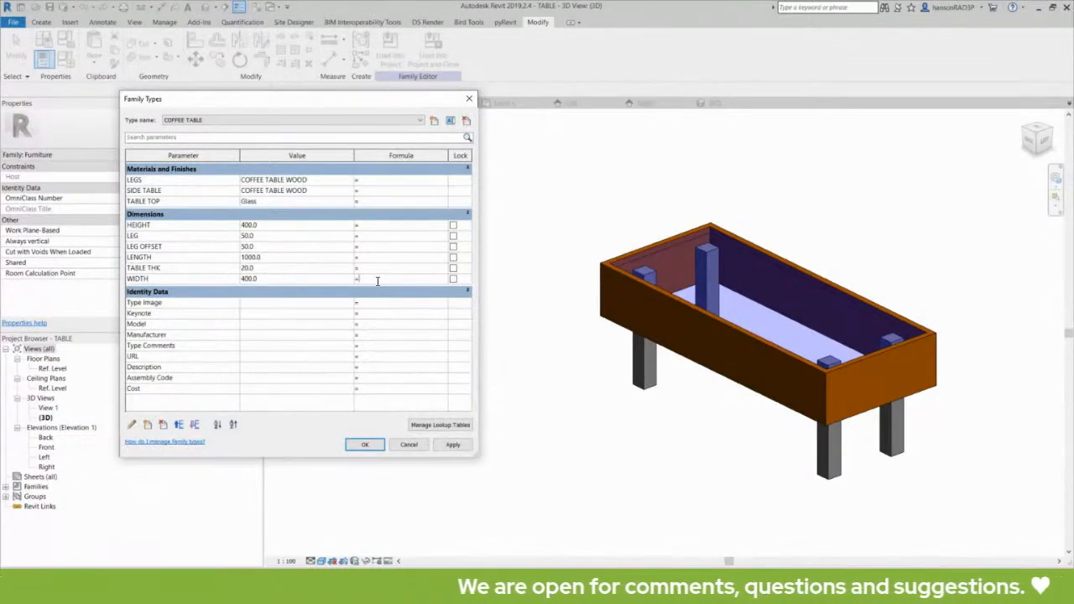
pyautogui.click(143, 257)
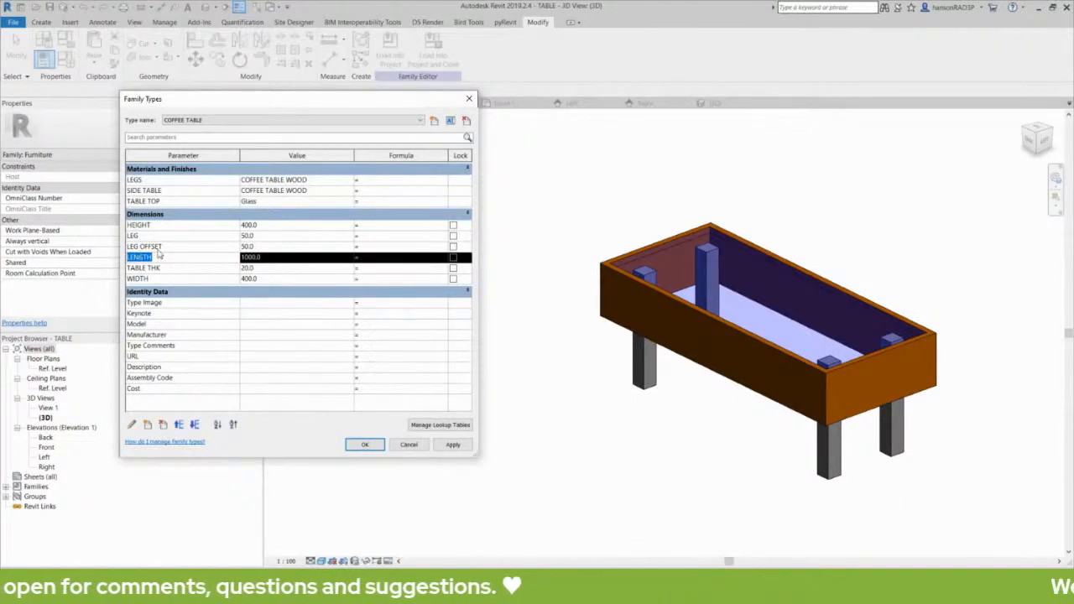
pyautogui.click(395, 279)
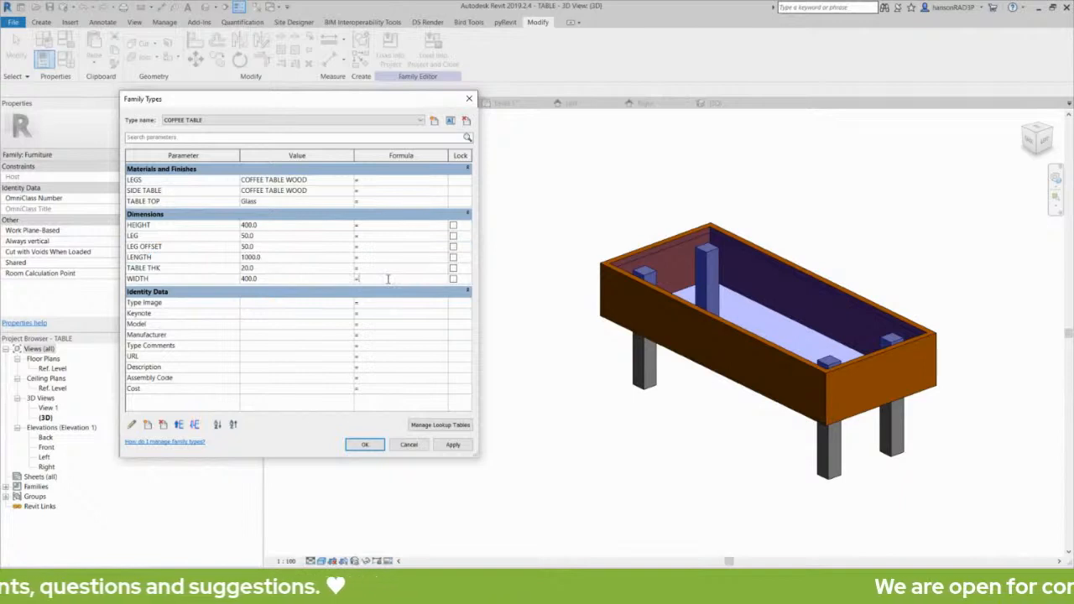
# Give WIDTH the formula LENGTH / 3 and LENGTH the formula 3000, applying each.
pyautogui.write('LENGTH ')
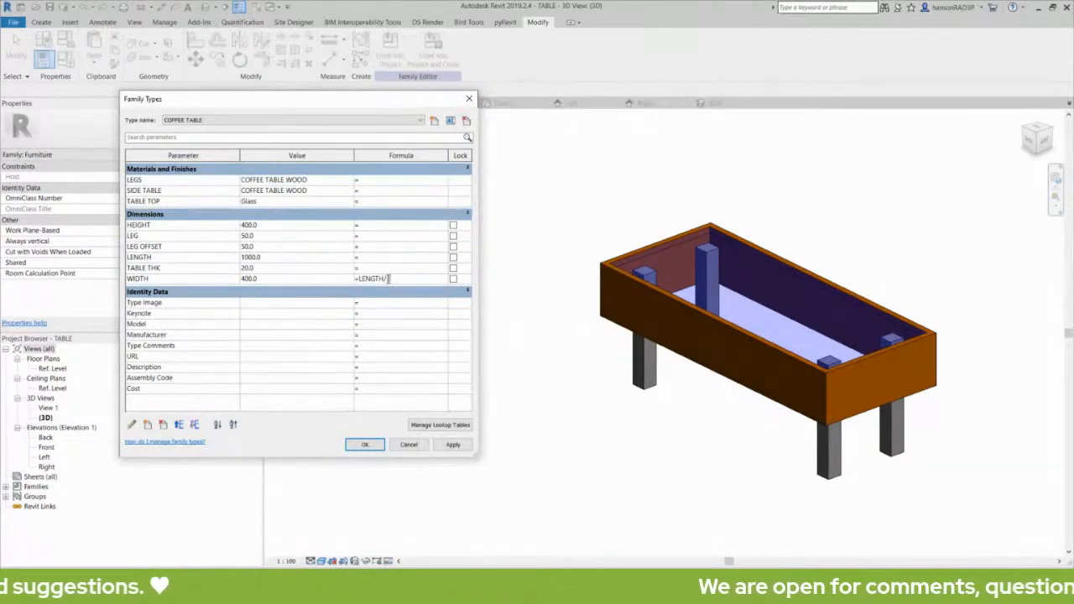
pyautogui.write('/ 3')
pyautogui.click(453, 445)
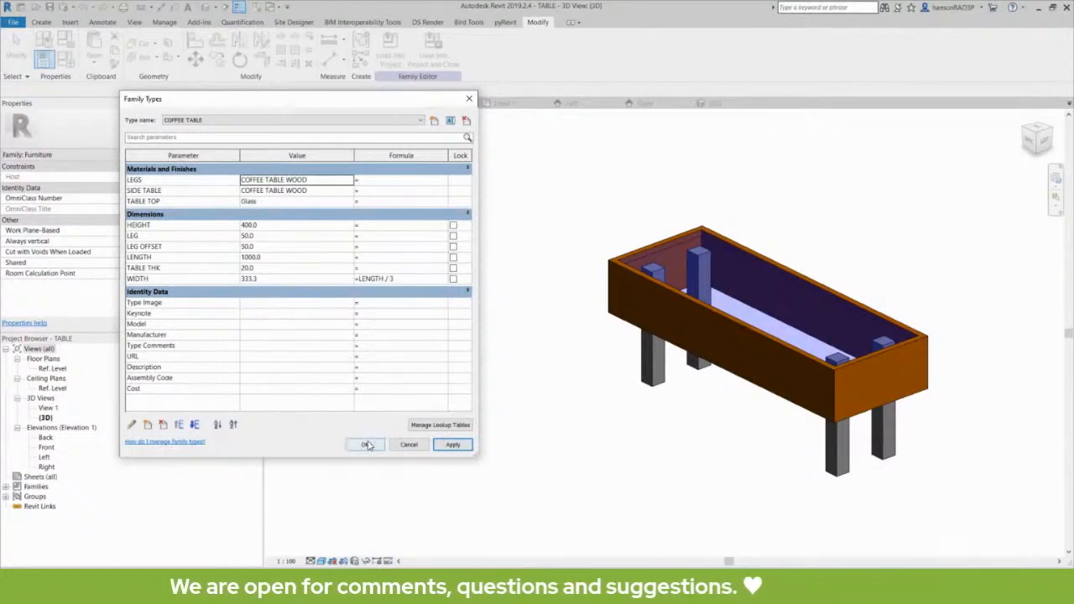
pyautogui.click(375, 258)
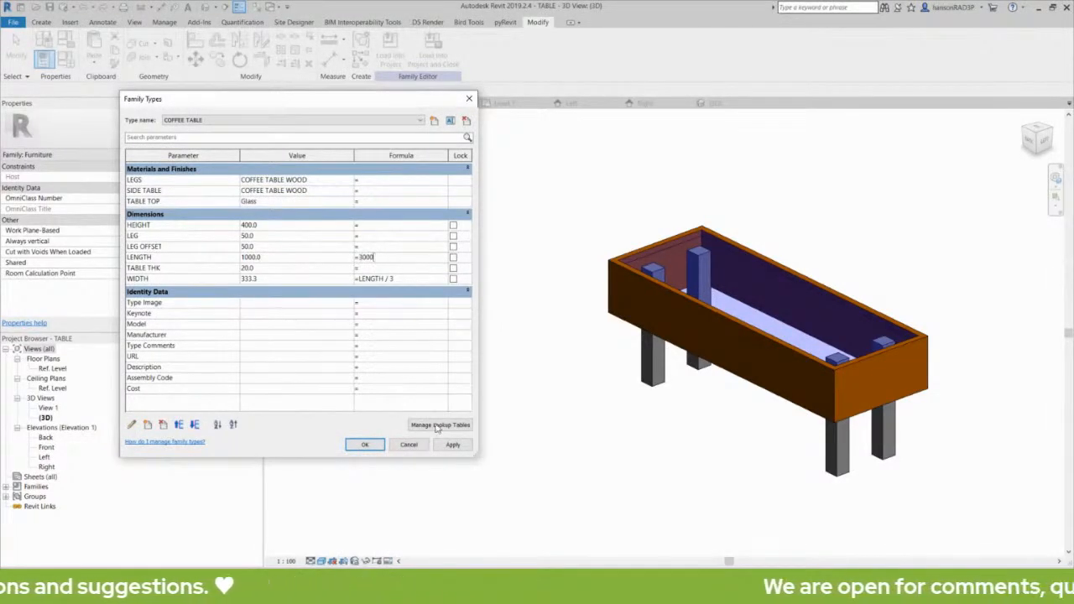
pyautogui.write('3000')
pyautogui.click(452, 444)
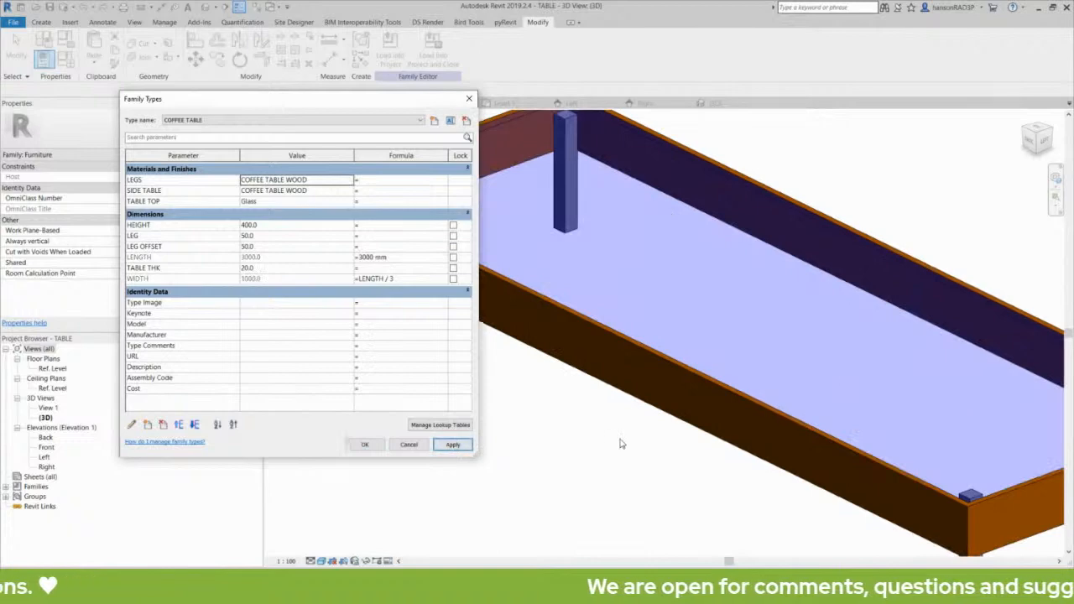
# Check LENGTH's 3000 mm formula, then move the Family Types dialog left and shrink it.
pyautogui.click(390, 248)
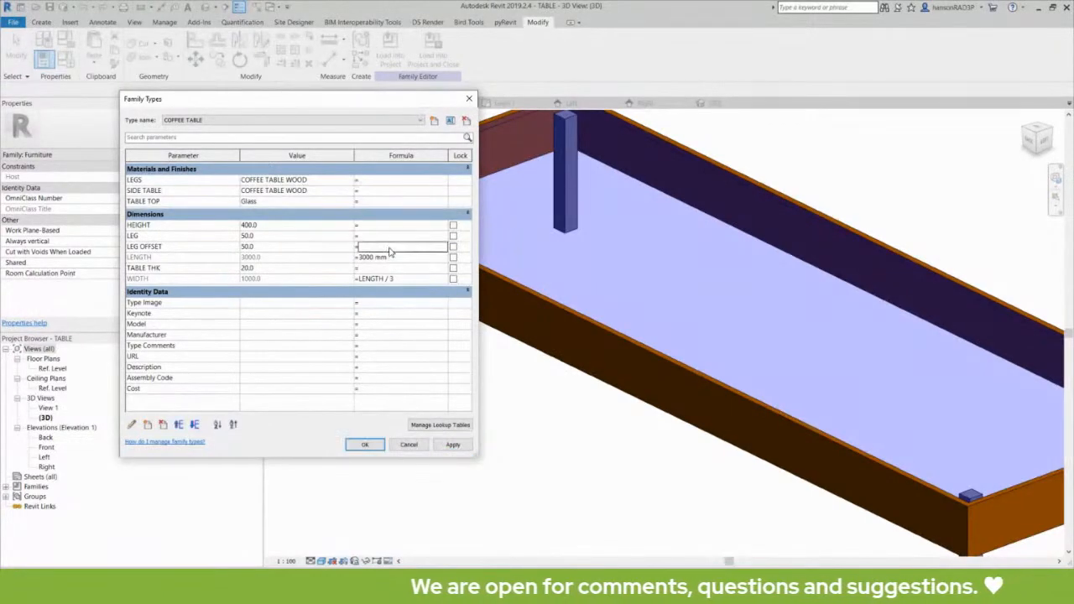
pyautogui.click(391, 257)
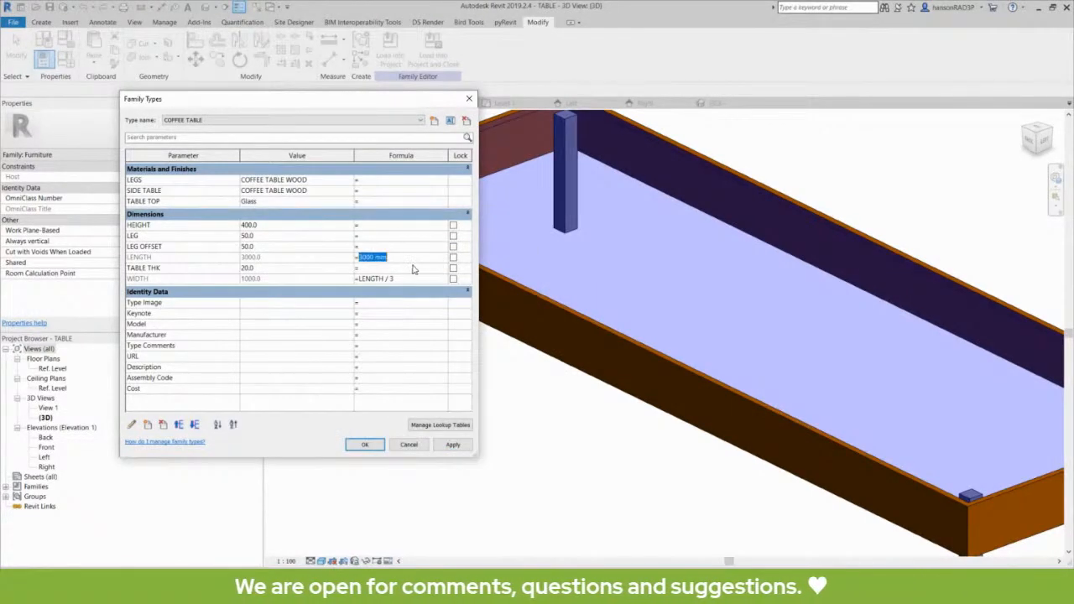
pyautogui.click(406, 258)
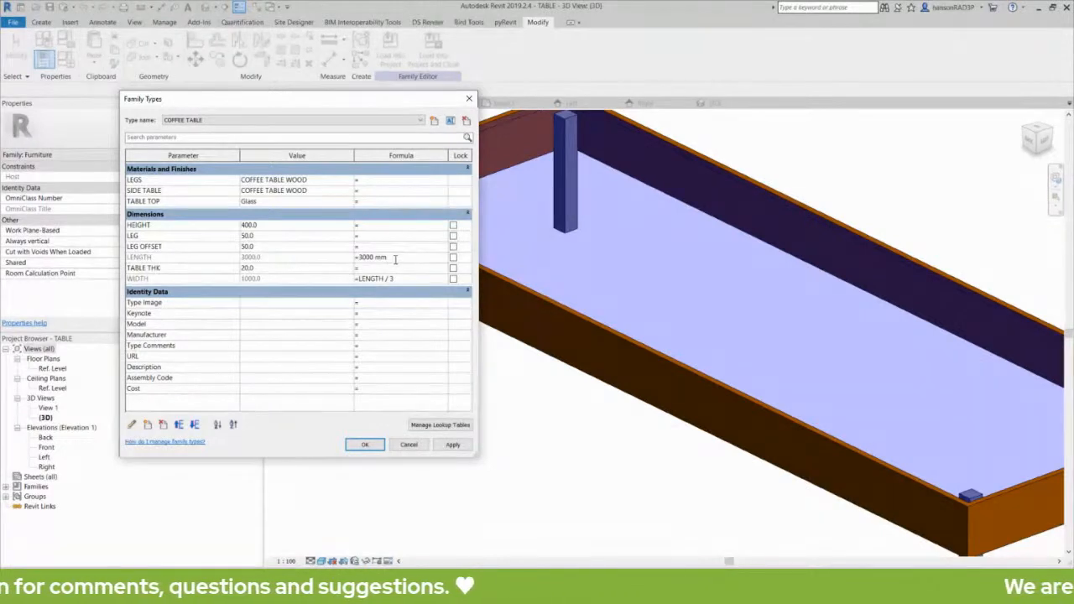
pyautogui.moveTo(343, 107); pyautogui.dragTo(307, 98)
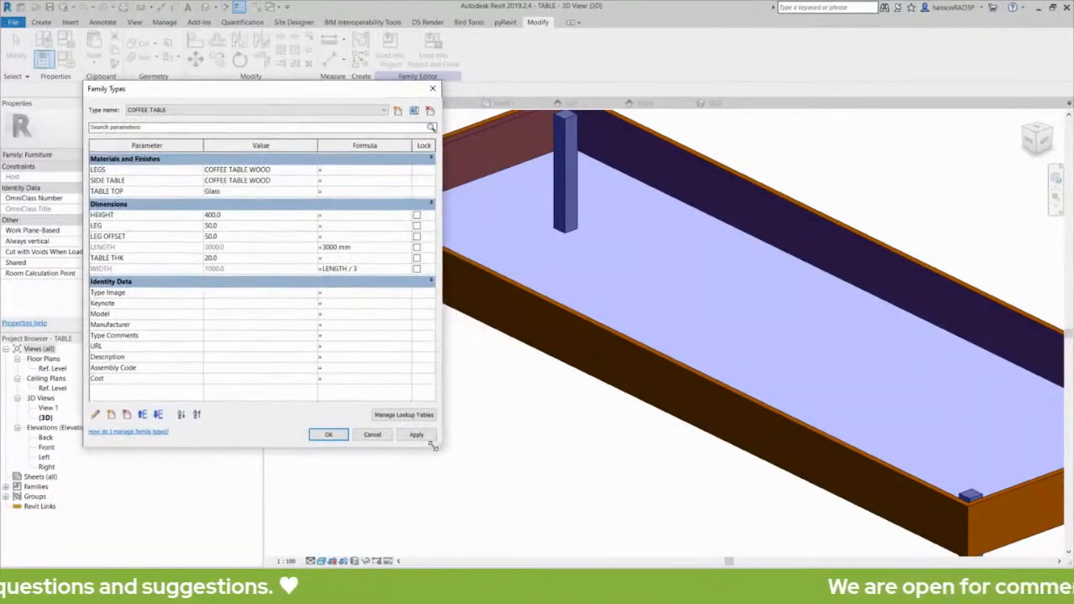
pyautogui.moveTo(436, 446); pyautogui.dragTo(407, 438)
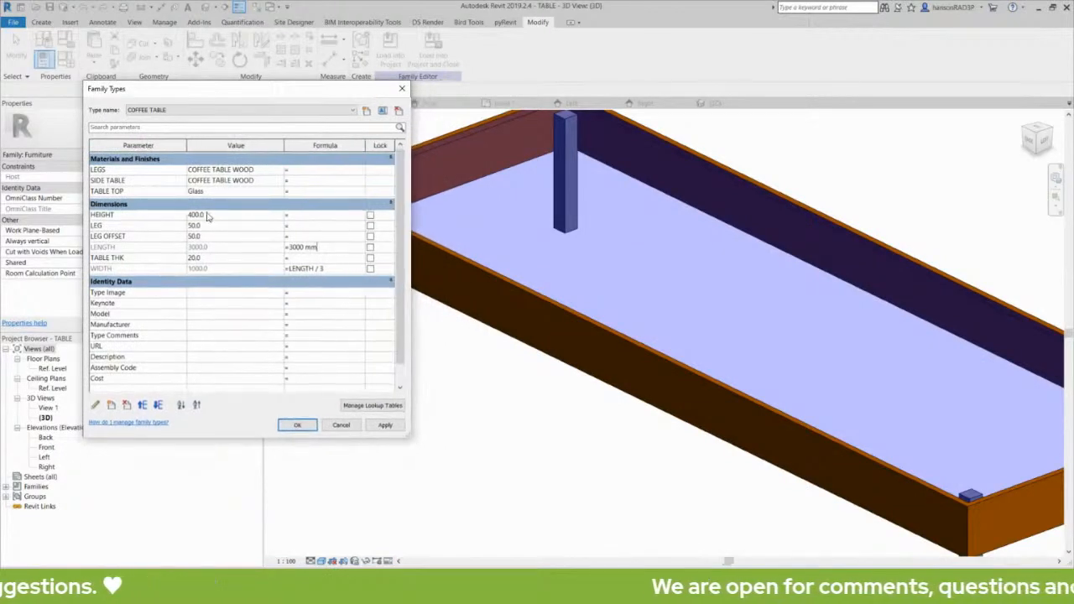
pyautogui.click(301, 215)
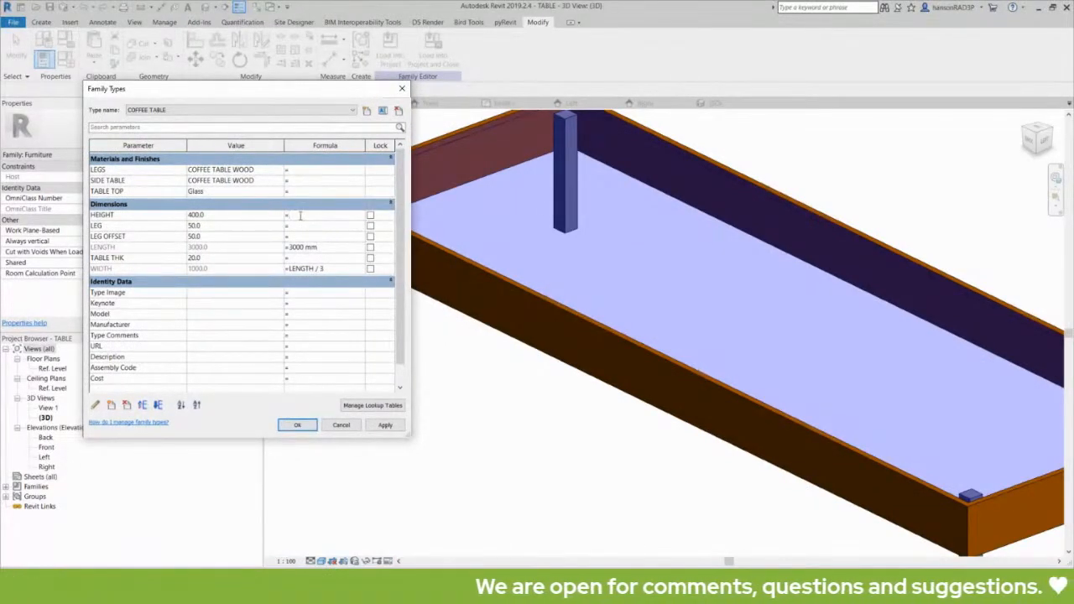
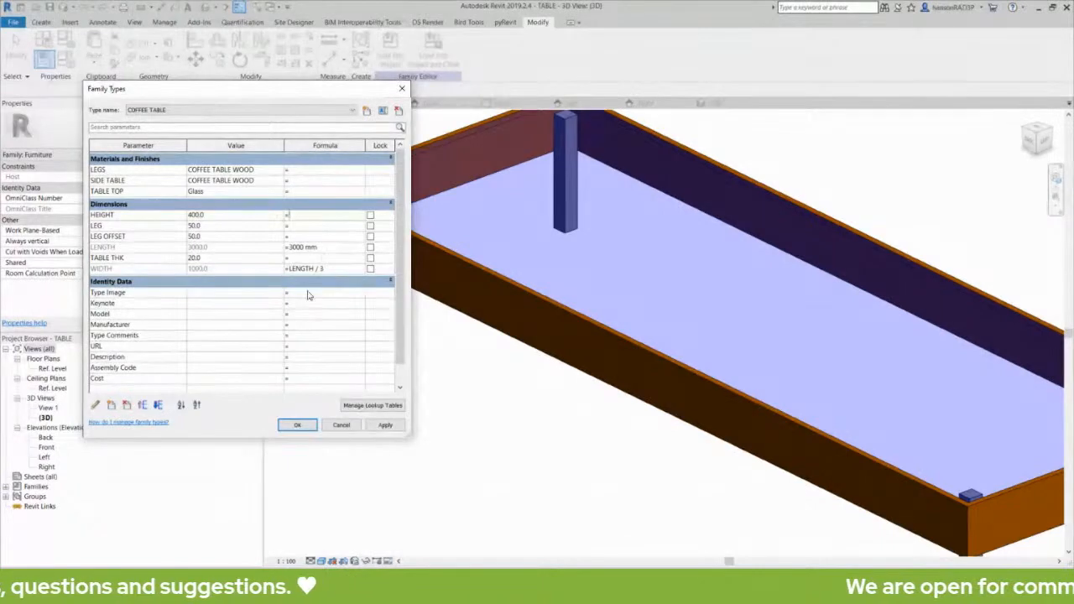
# Apply and accept the LENGTH 3000 type change, then select the table frame.
pyautogui.click(387, 426)
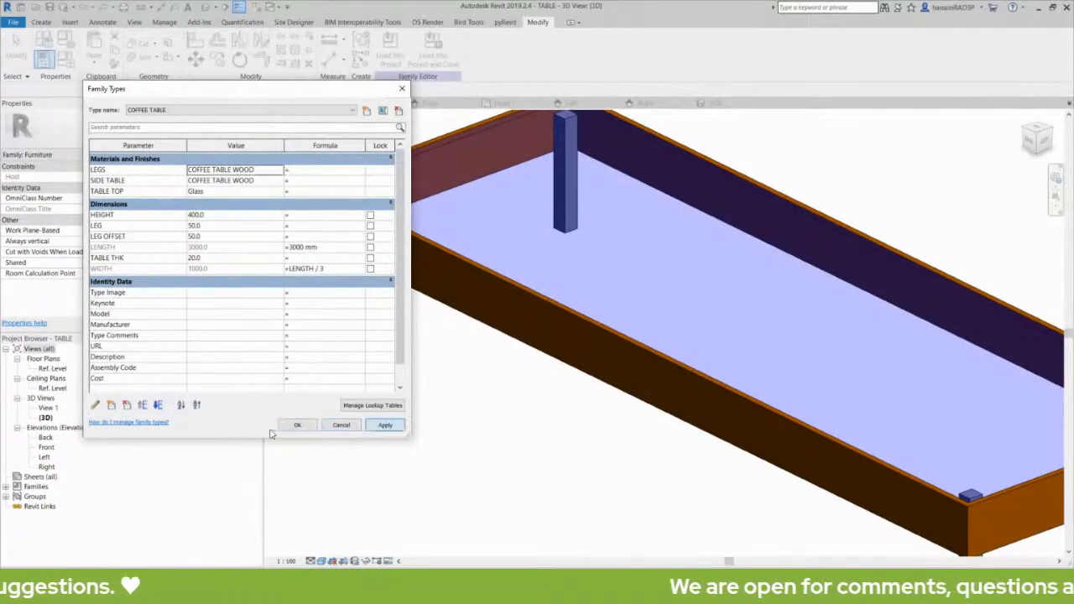
pyautogui.click(303, 425)
pyautogui.scroll(-3, 443, 408)
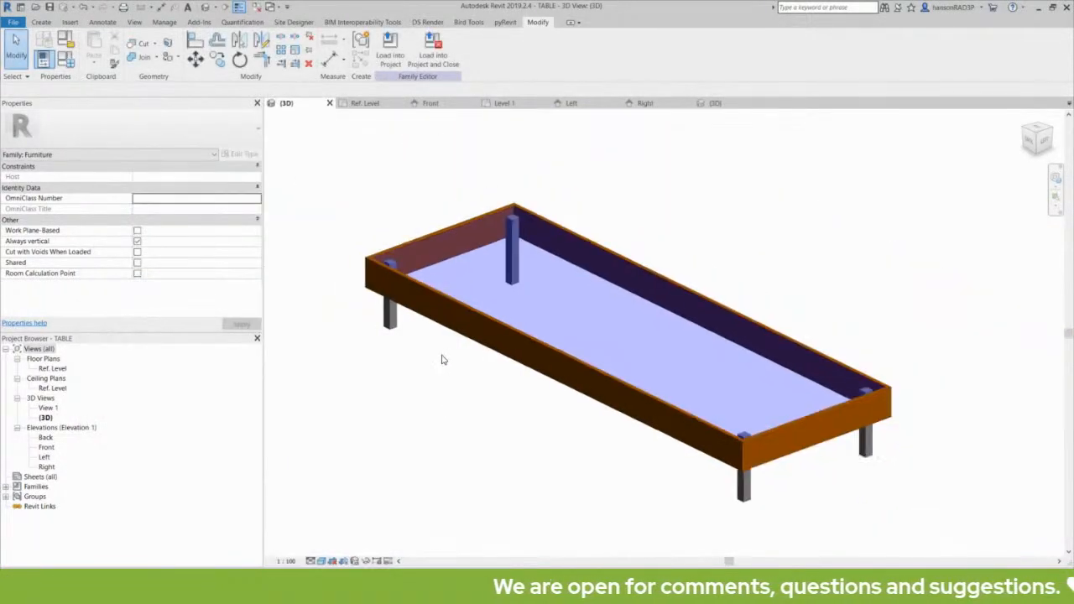
pyautogui.click(467, 312)
pyautogui.click(445, 376)
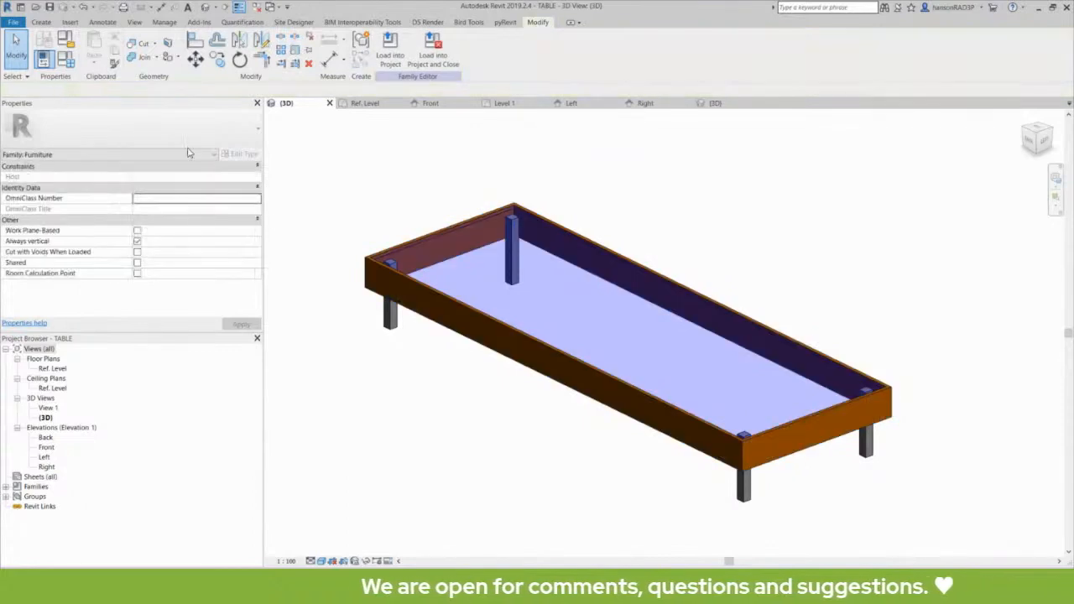
pyautogui.click(432, 304)
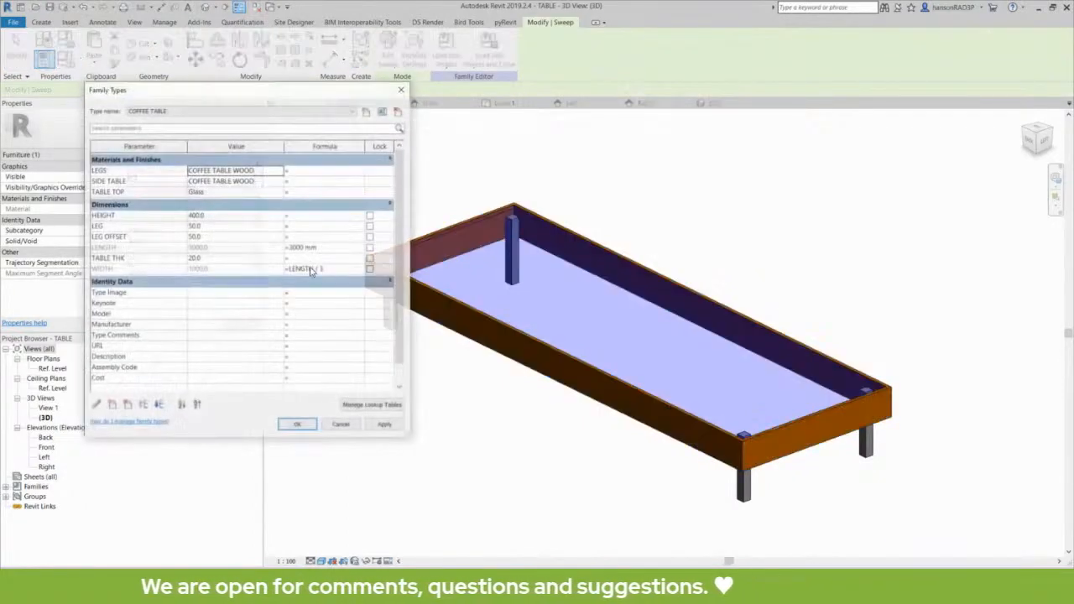
# Change the WIDTH formula to LENGTH / 2 and apply it, making the table 1500 wide.
pyautogui.click(74, 59)
pyautogui.click(301, 216)
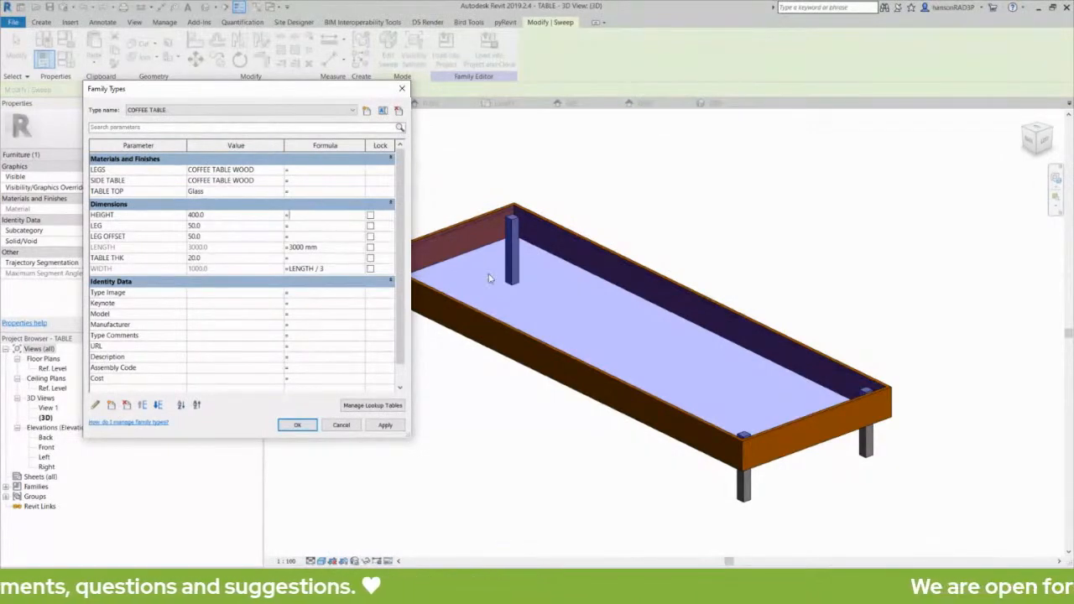
pyautogui.click(316, 268)
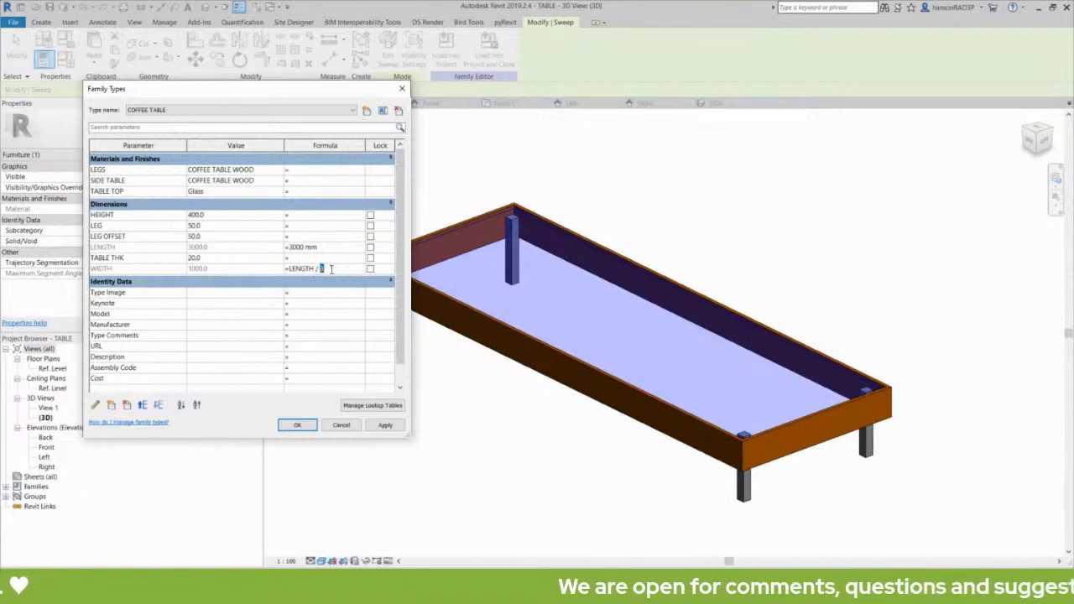
pyautogui.write('2')
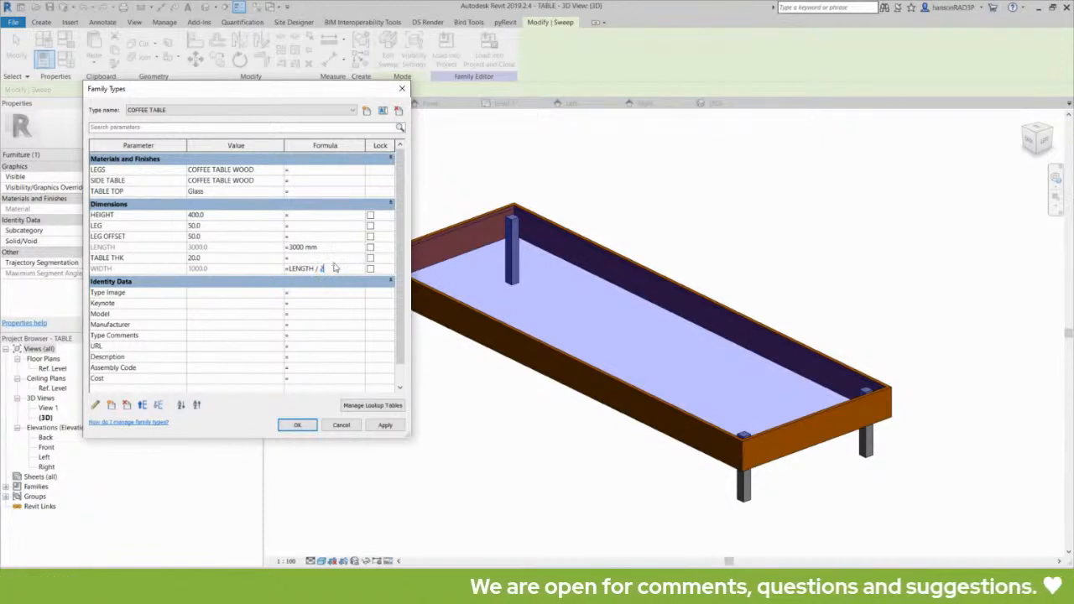
pyautogui.click(385, 425)
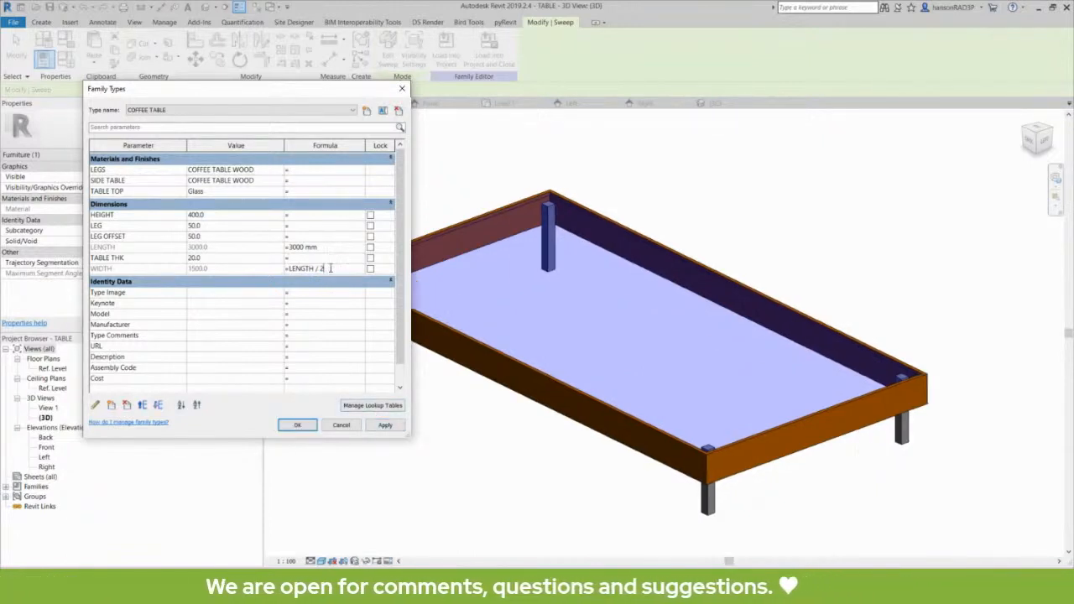
# Clear the WIDTH formula and try LENGTH 0, dismissing the constraints error and closing Family Types.
pyautogui.moveTo(329, 269); pyautogui.dragTo(288, 271)
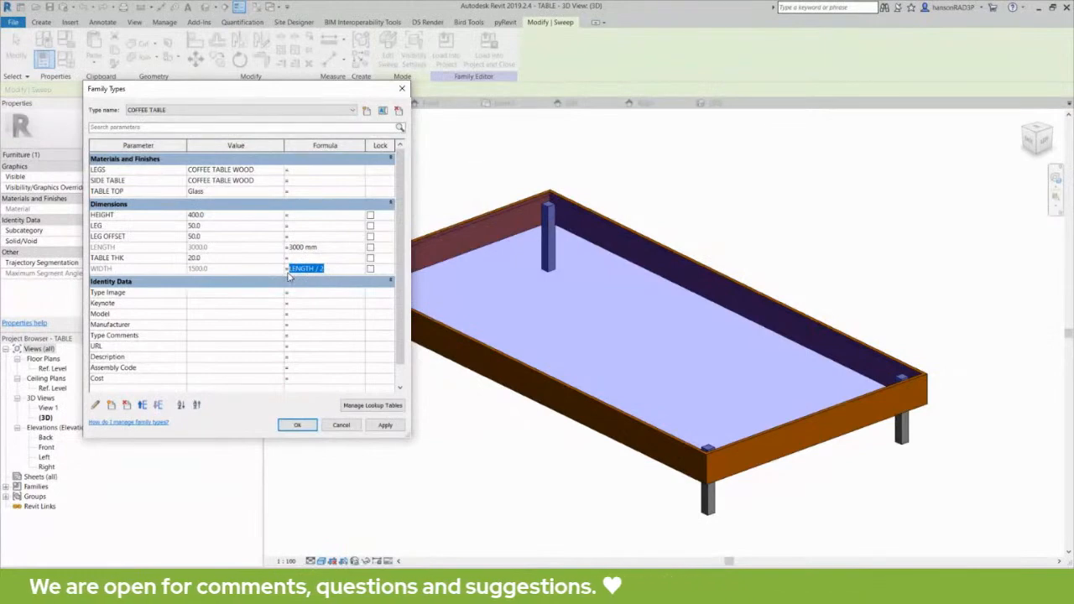
pyautogui.press('Delete')
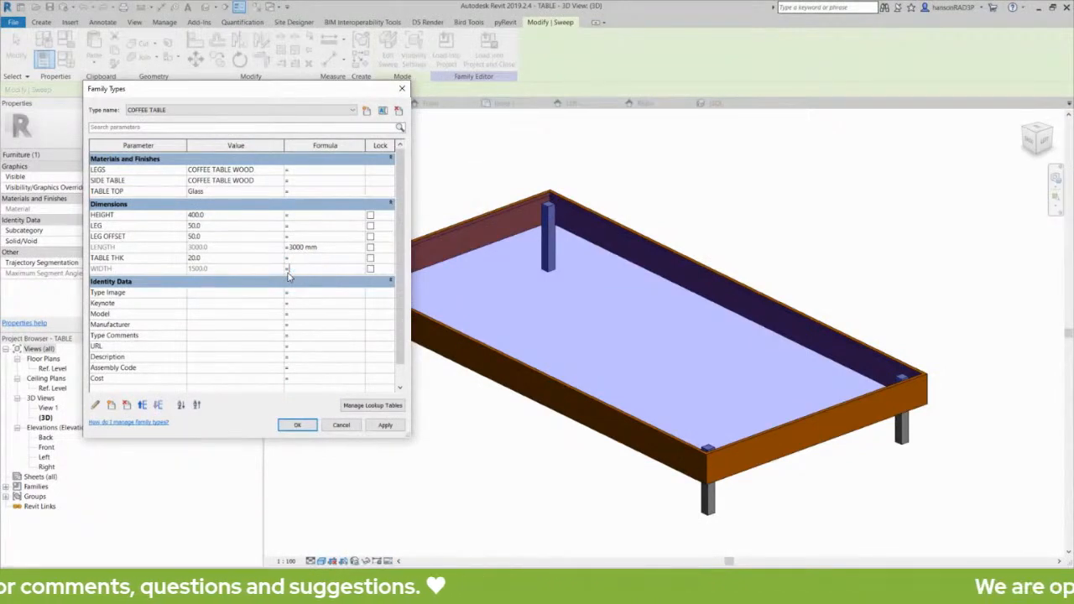
pyautogui.click(326, 247)
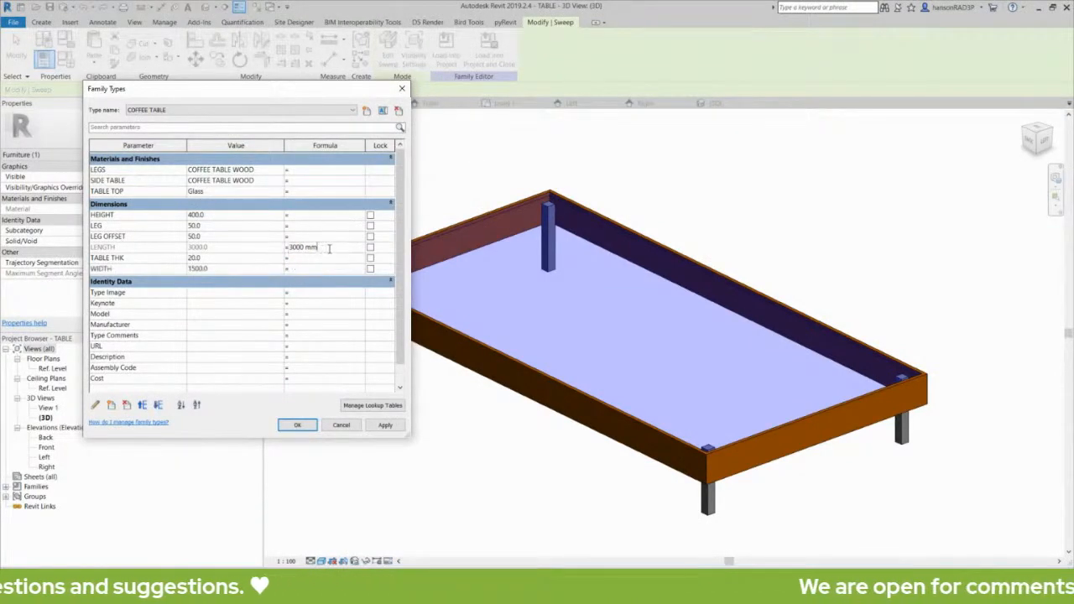
pyautogui.moveTo(319, 248); pyautogui.dragTo(257, 243)
pyautogui.write('0')
pyautogui.press('Tab')
pyautogui.click(385, 425)
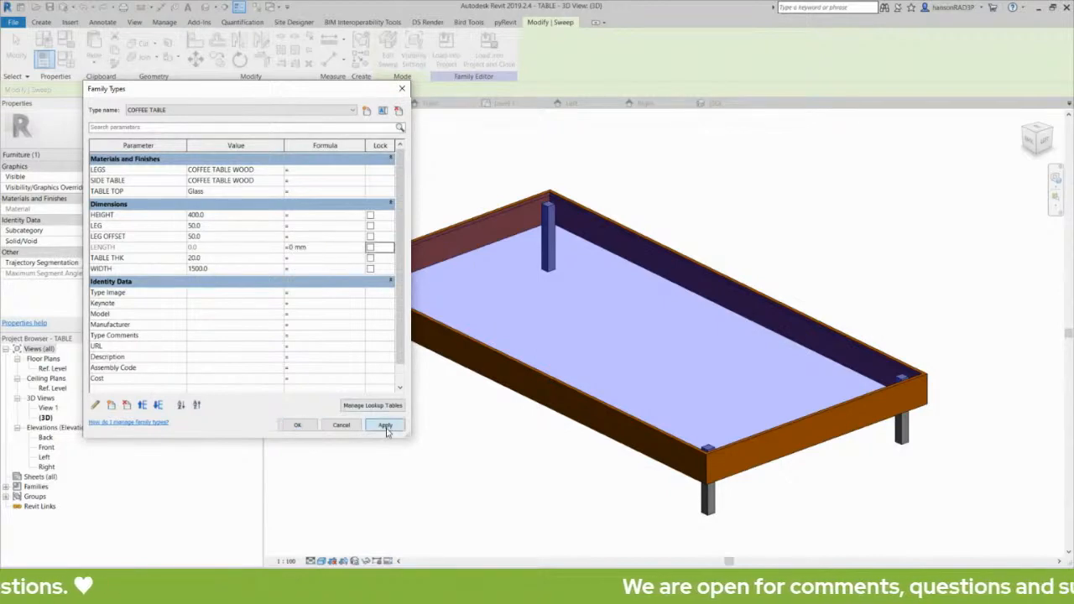
pyautogui.click(329, 307)
pyautogui.click(341, 425)
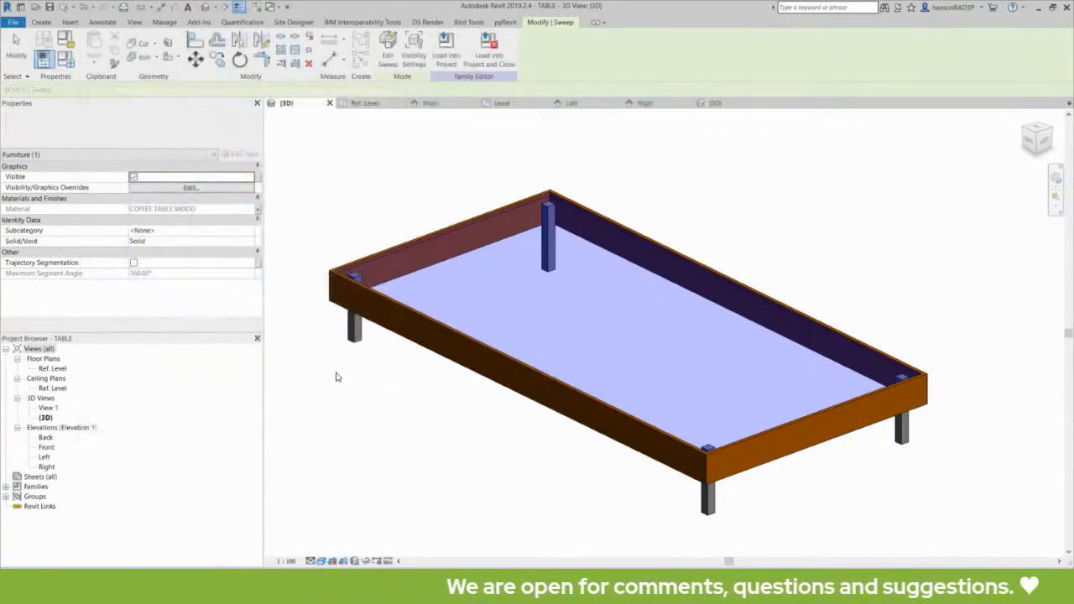
pyautogui.click(336, 372)
pyautogui.click(406, 340)
# Undo the last two table edits twice and pan the 3D view to recentre the table.
pyautogui.click(387, 391)
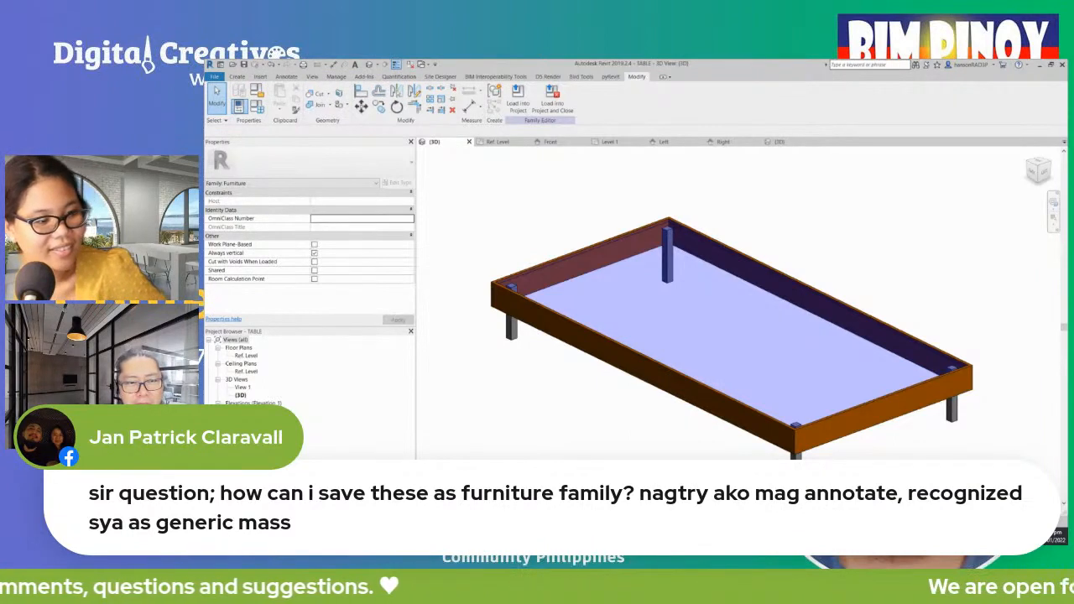
pyautogui.click(586, 347)
pyautogui.click(576, 400)
pyautogui.scroll(-3, 579, 411)
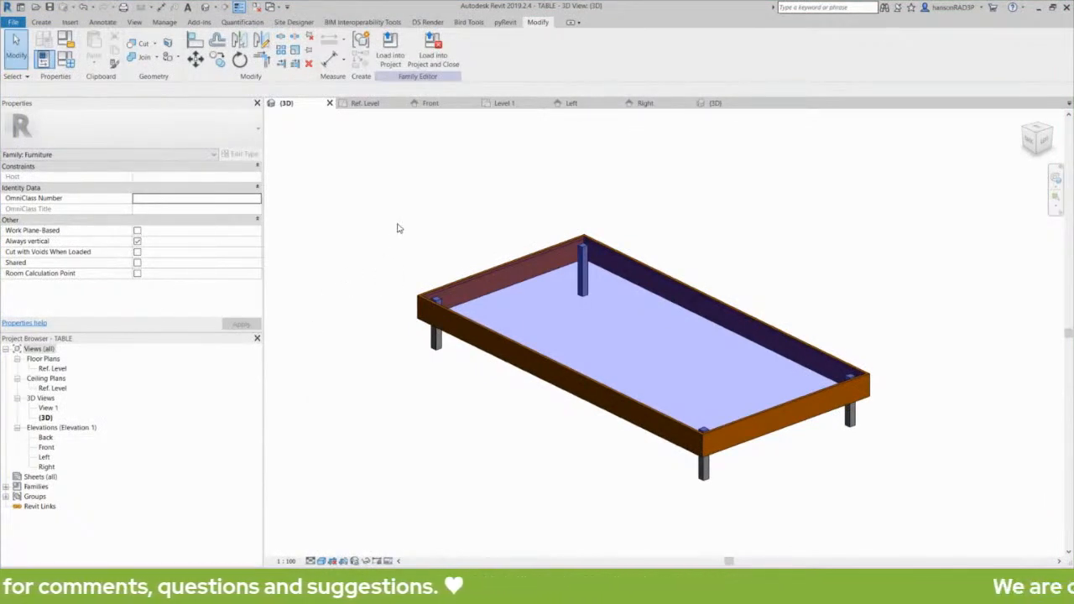
pyautogui.click(81, 9)
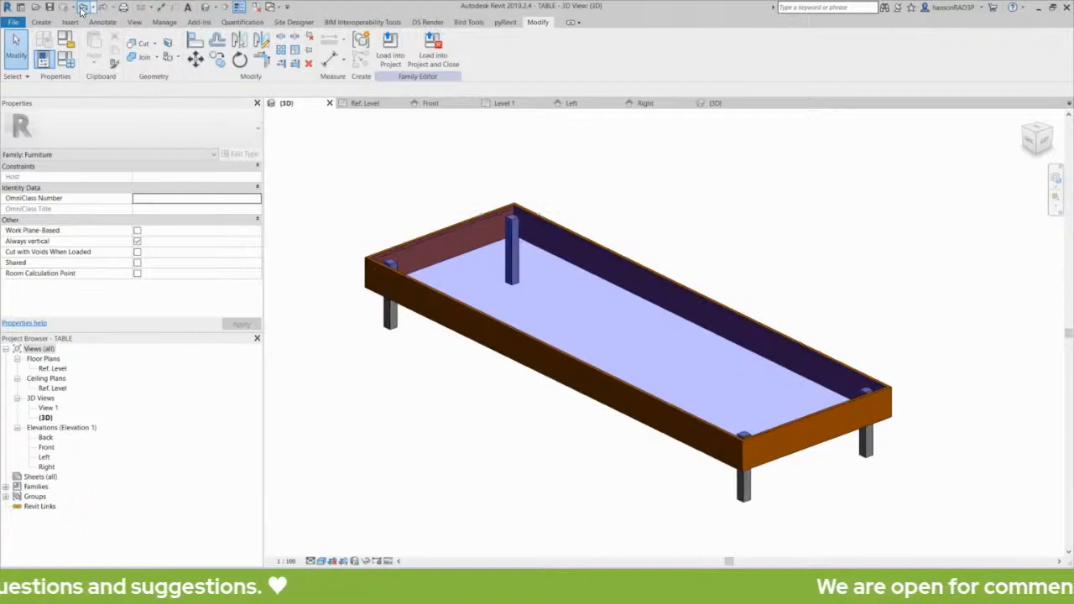
pyautogui.click(81, 8)
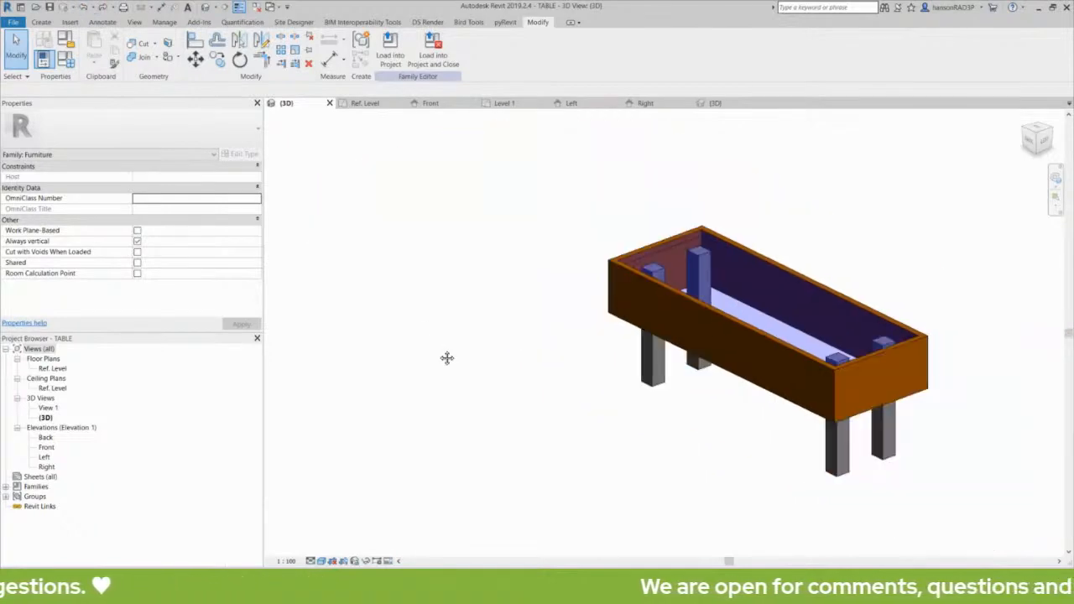
pyautogui.moveTo(447, 358); pyautogui.dragTo(380, 364, button='middle')
pyautogui.moveTo(559, 394); pyautogui.dragTo(555, 398, button='middle')
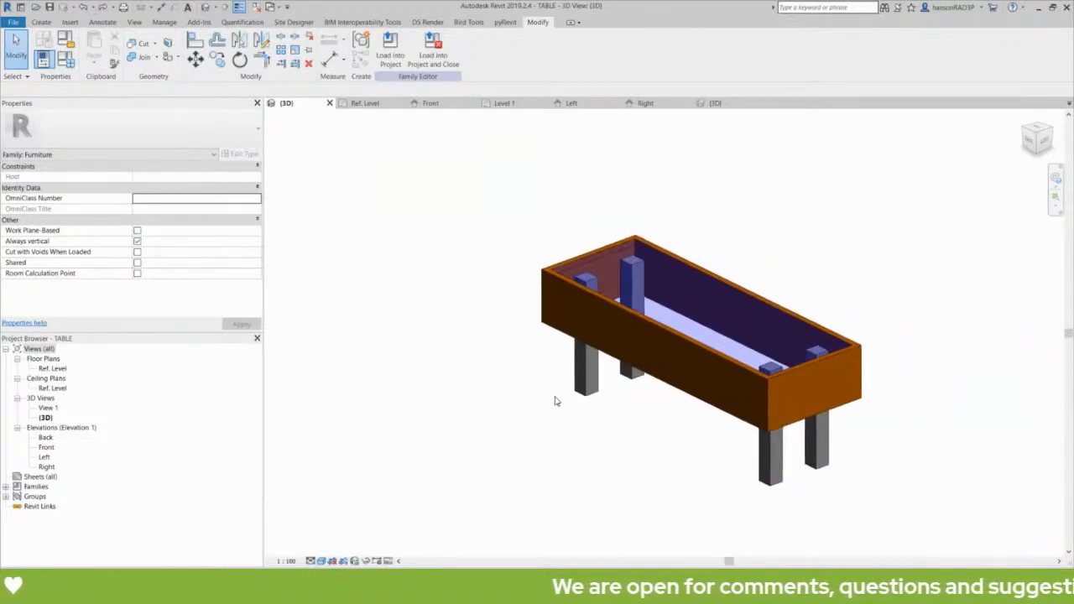
pyautogui.click(645, 328)
pyautogui.press('Escape')
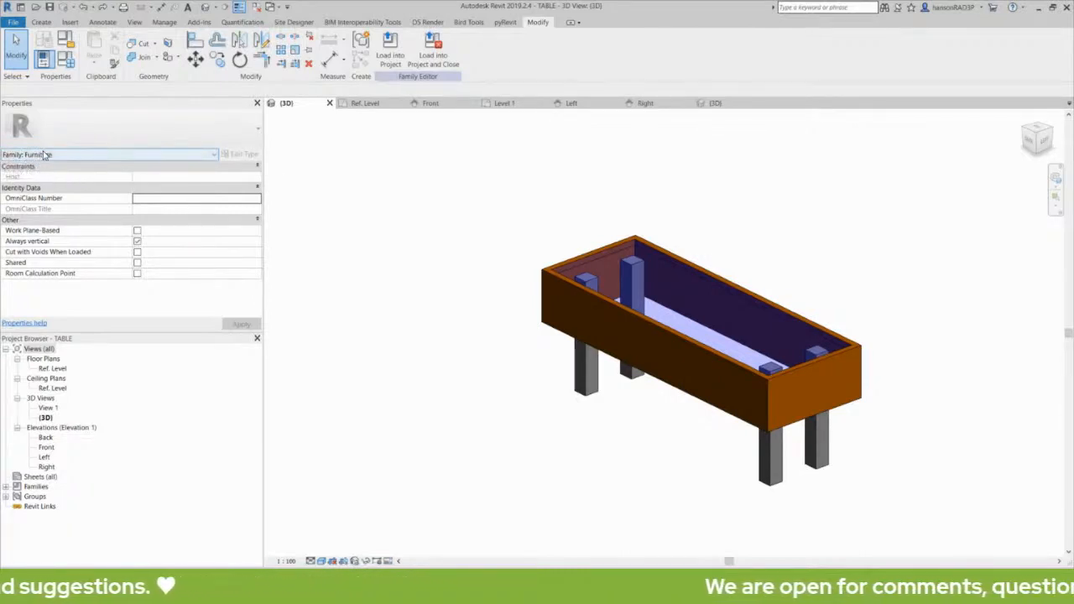
# Load TABLE into the project, overwriting the existing version and its parameter values.
pyautogui.click(383, 54)
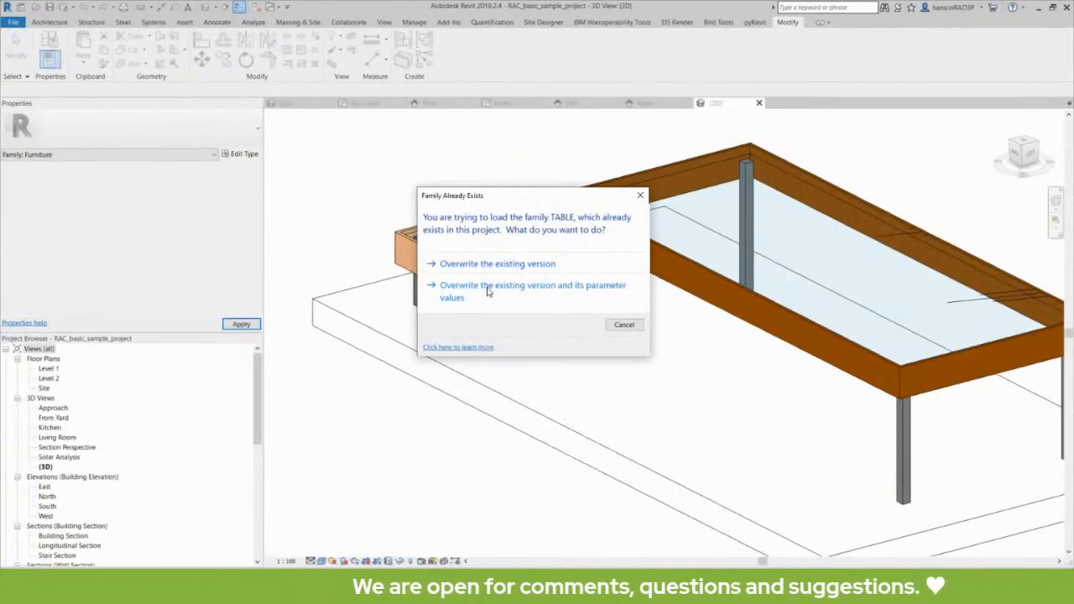
pyautogui.click(488, 291)
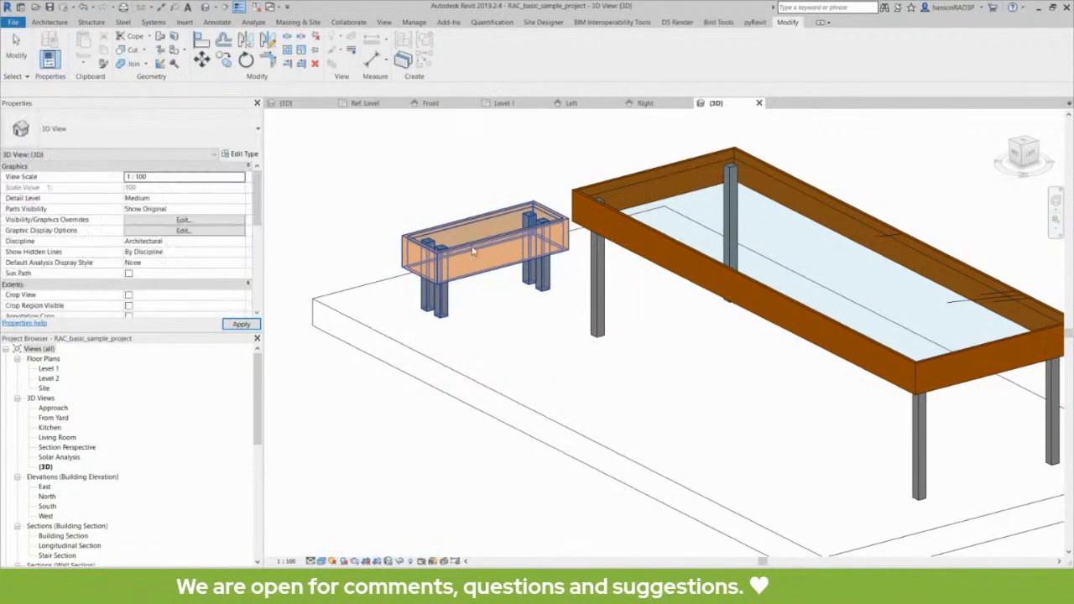
pyautogui.click(524, 211)
pyautogui.click(532, 177)
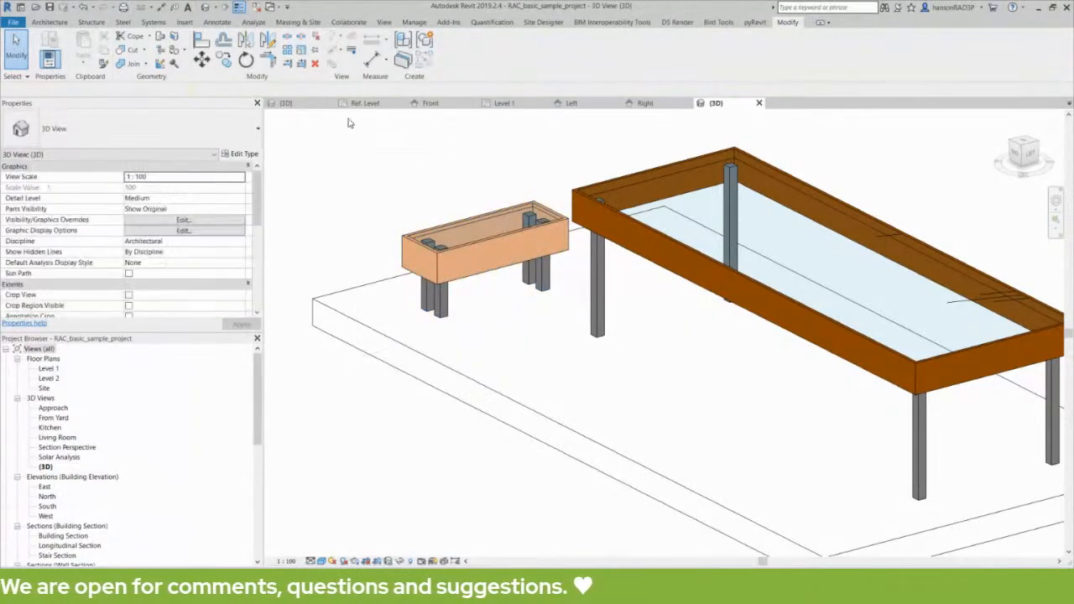
# Open the Level 1 floor plan and inspect the dining table in Kitchen & Dining.
pyautogui.doubleClick(53, 369)
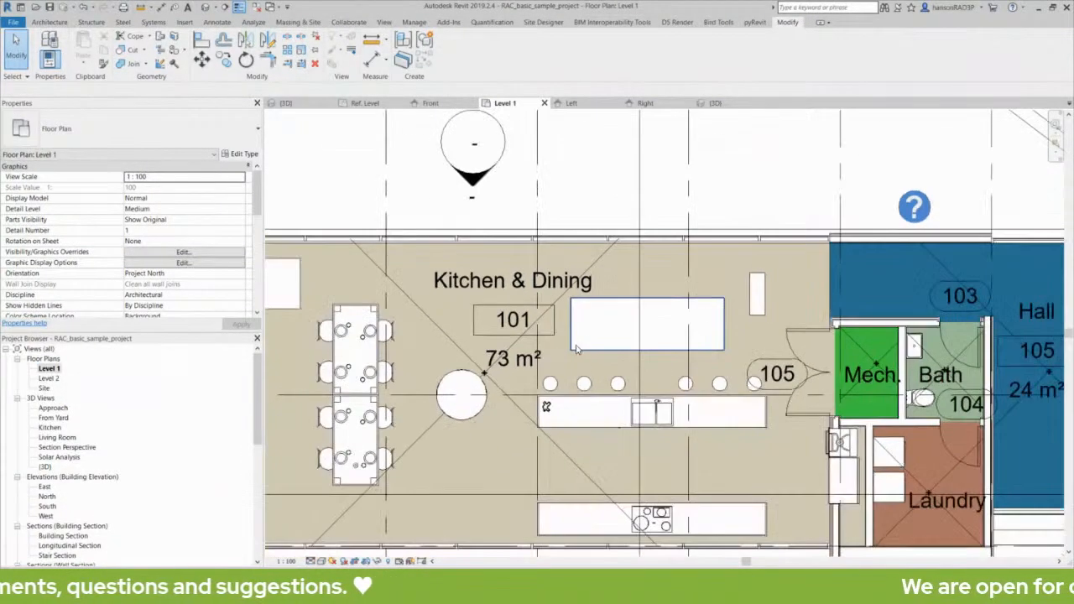
pyautogui.click(575, 350)
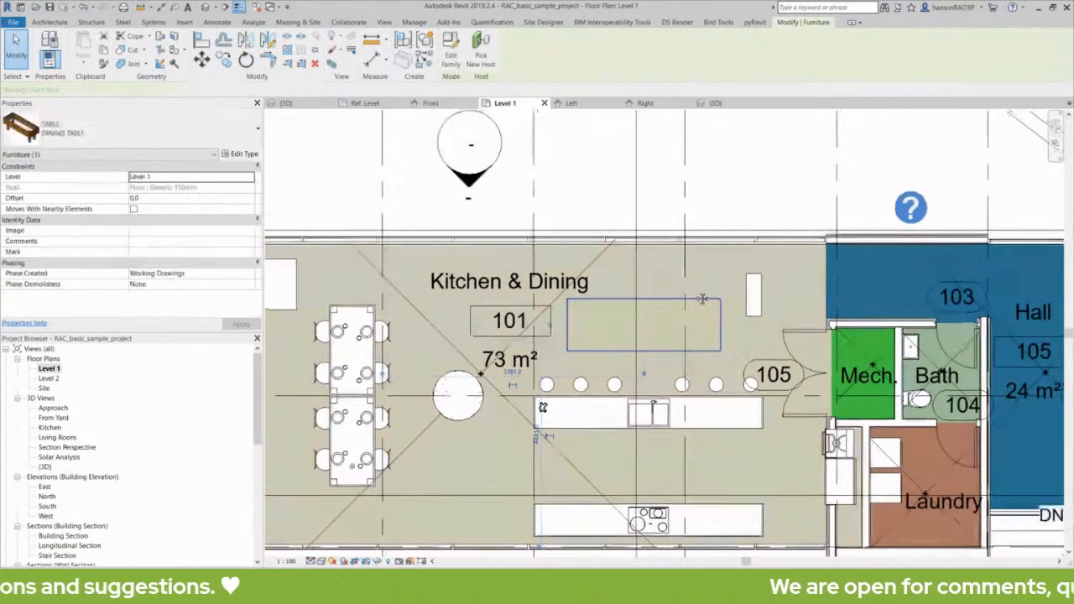
pyautogui.moveTo(574, 177); pyautogui.dragTo(556, 164, button='middle')
pyautogui.click(556, 163)
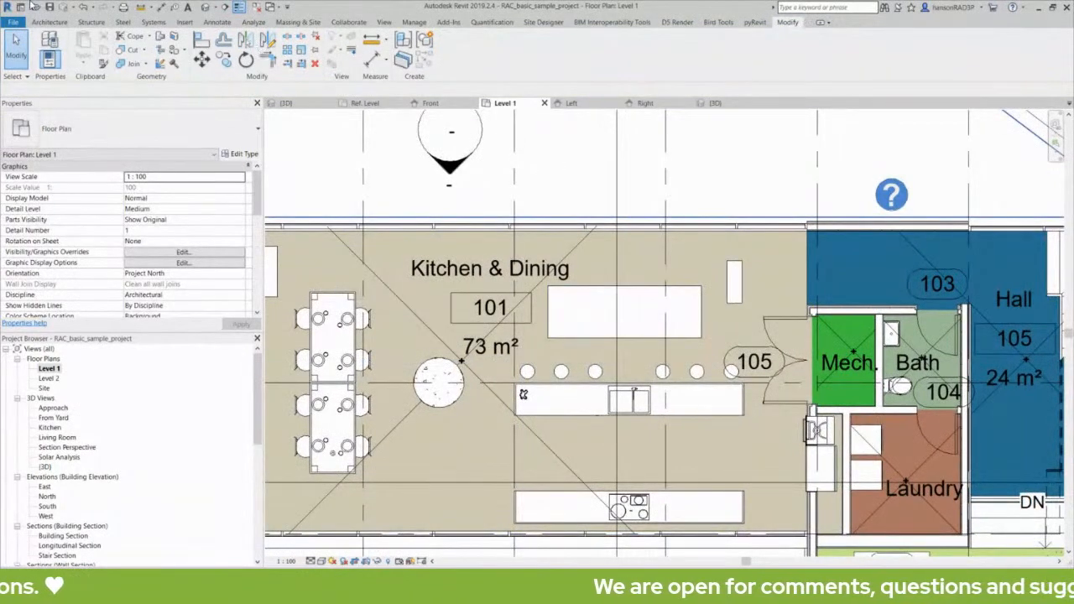
pyautogui.click(690, 290)
pyautogui.click(619, 146)
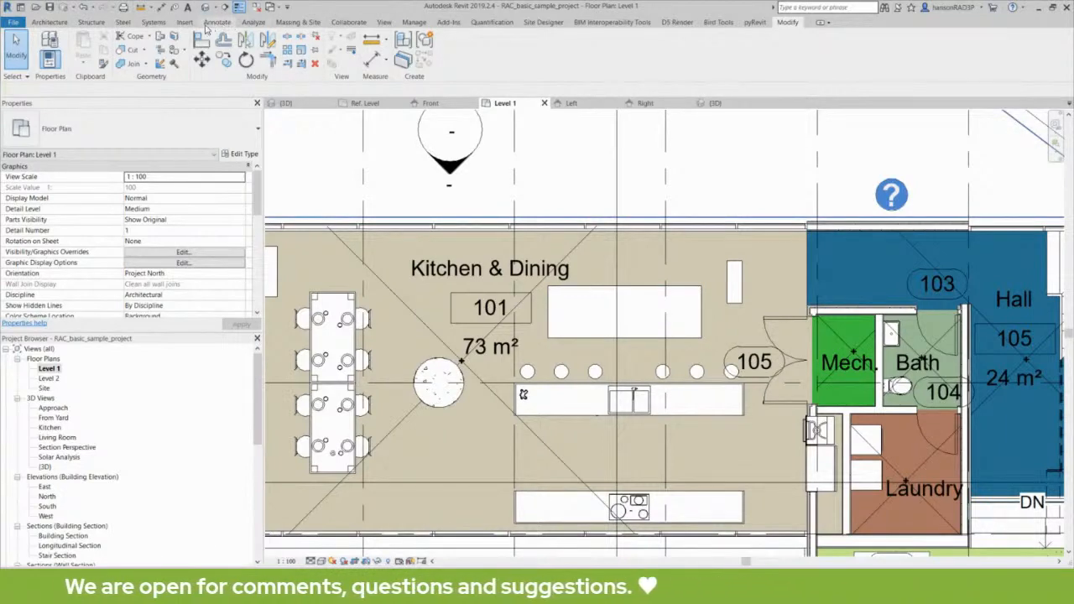
# Save the project and start a Tag by Category on the dining table.
pyautogui.click(217, 22)
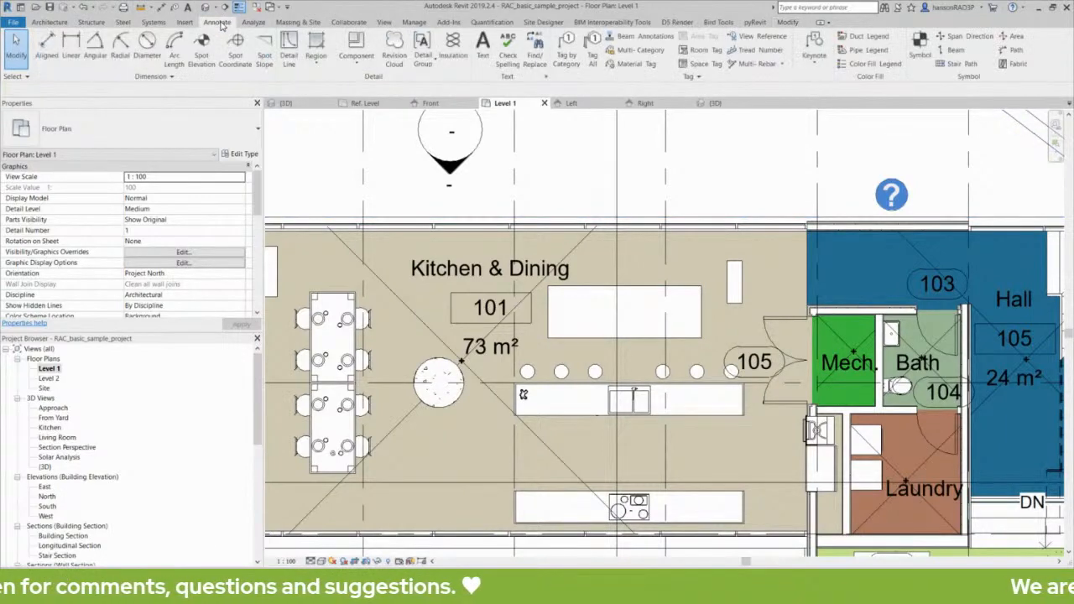
pyautogui.click(566, 44)
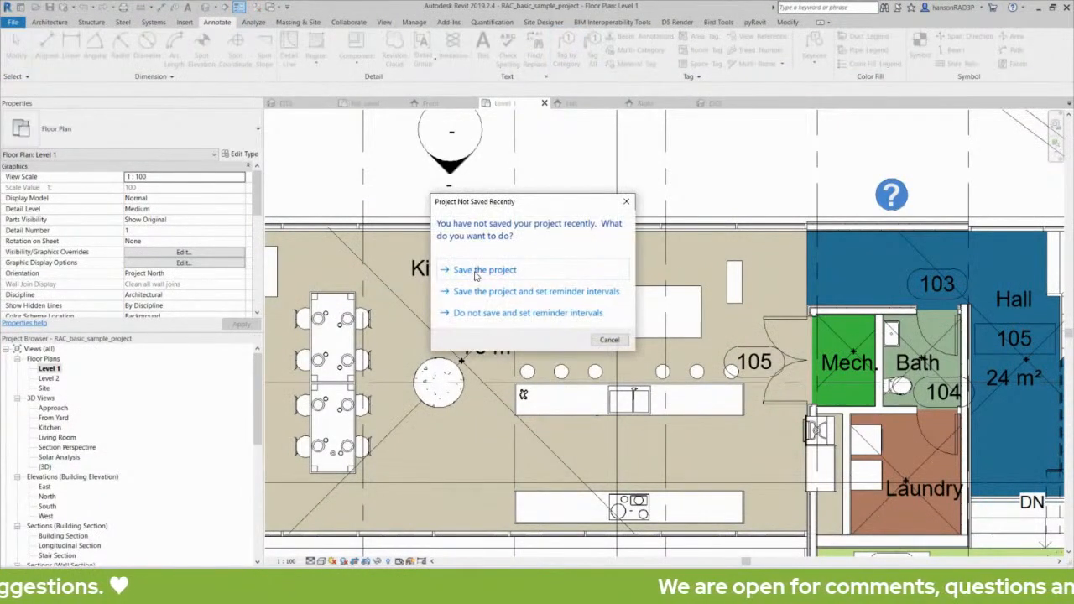
pyautogui.click(484, 270)
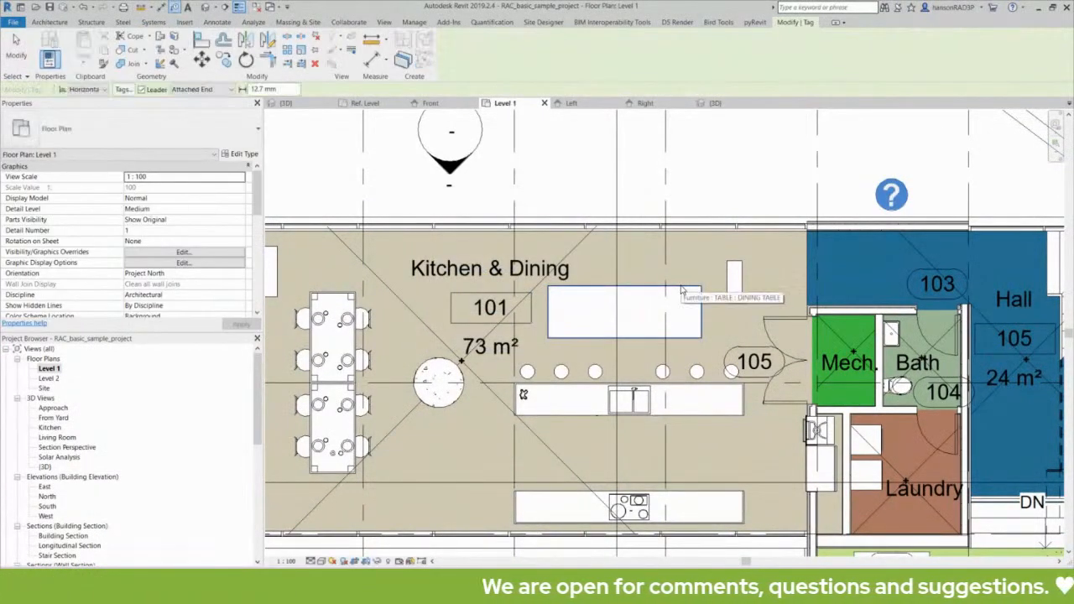
pyautogui.click(681, 290)
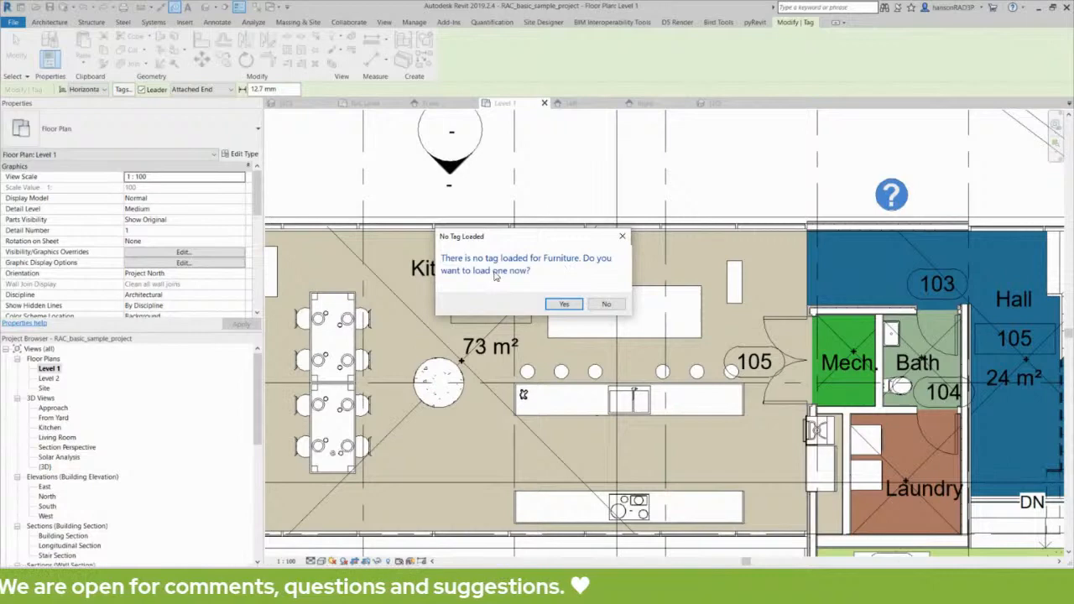
# Agree to load a tag family and browse to Metric Library > Annotations.
pyautogui.click(564, 304)
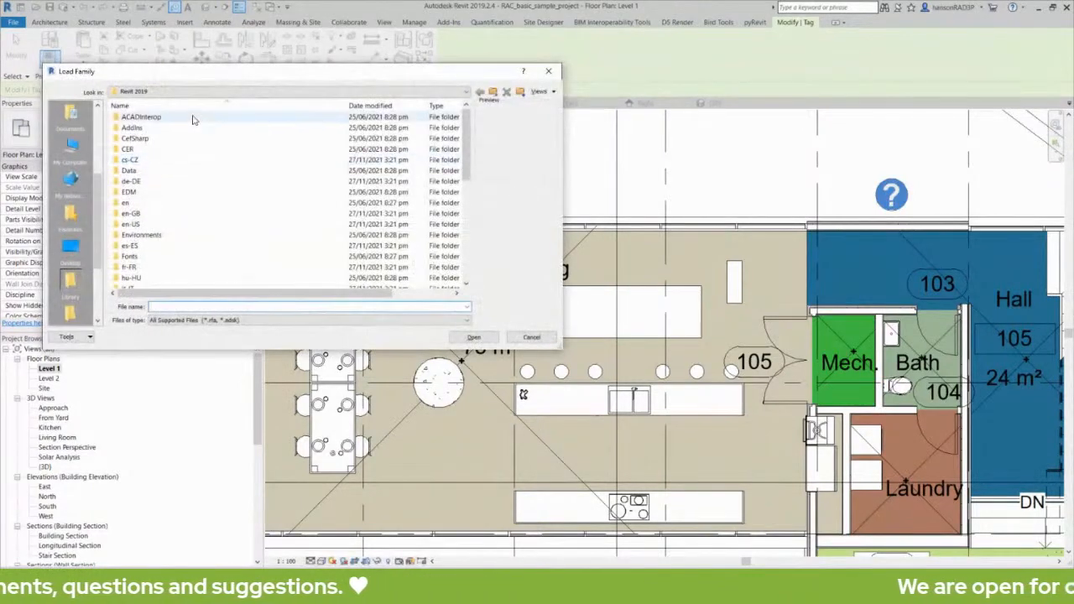
pyautogui.moveTo(222, 78); pyautogui.dragTo(316, 86)
pyautogui.scroll(-5, 165, 132)
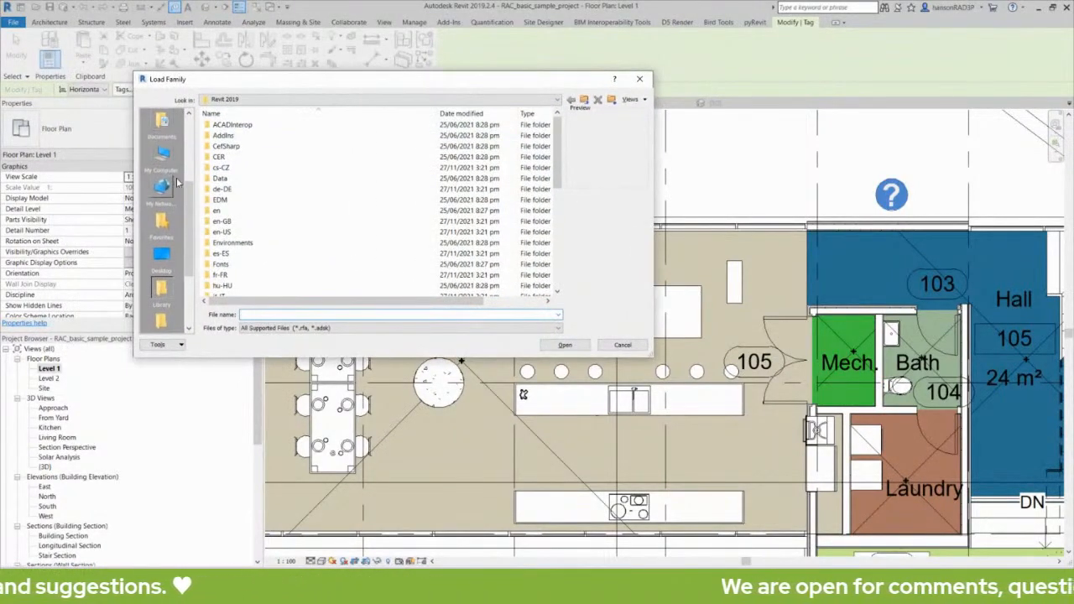
pyautogui.click(163, 132)
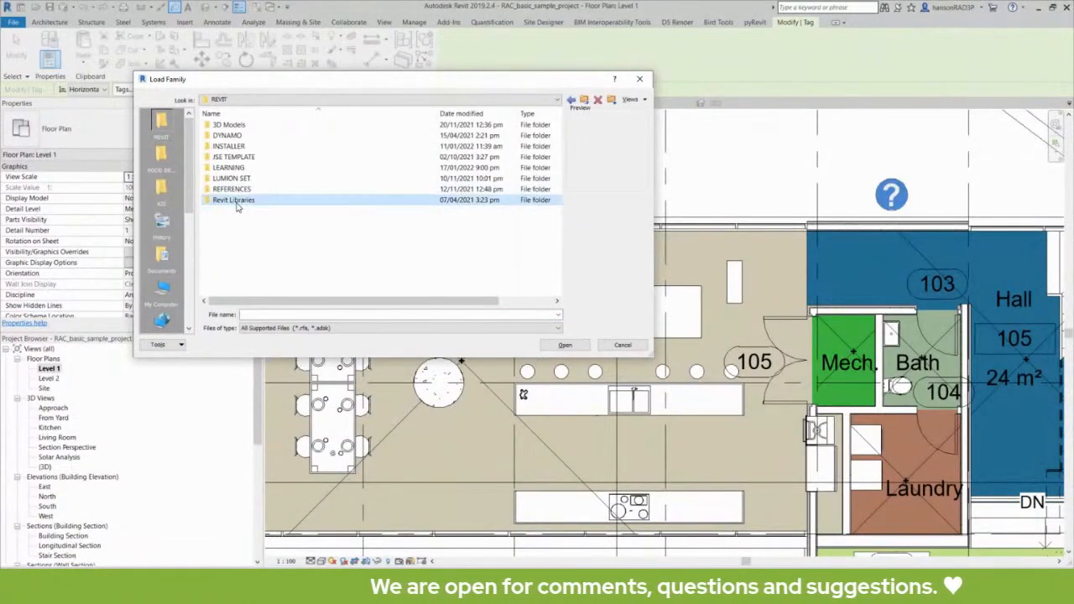
pyautogui.doubleClick(235, 201)
pyautogui.doubleClick(256, 136)
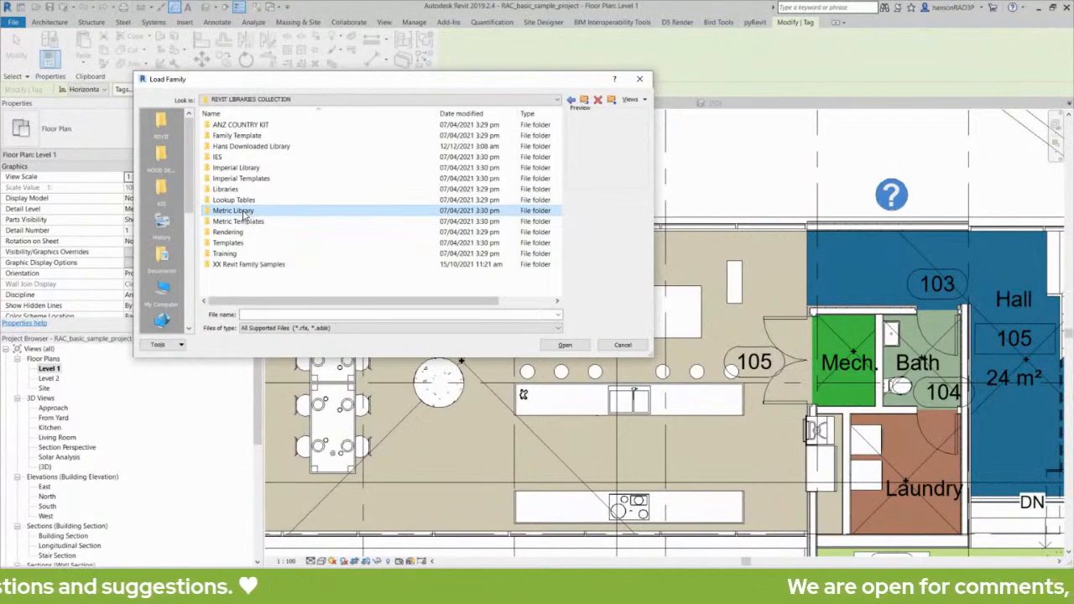
pyautogui.doubleClick(240, 211)
pyautogui.doubleClick(237, 124)
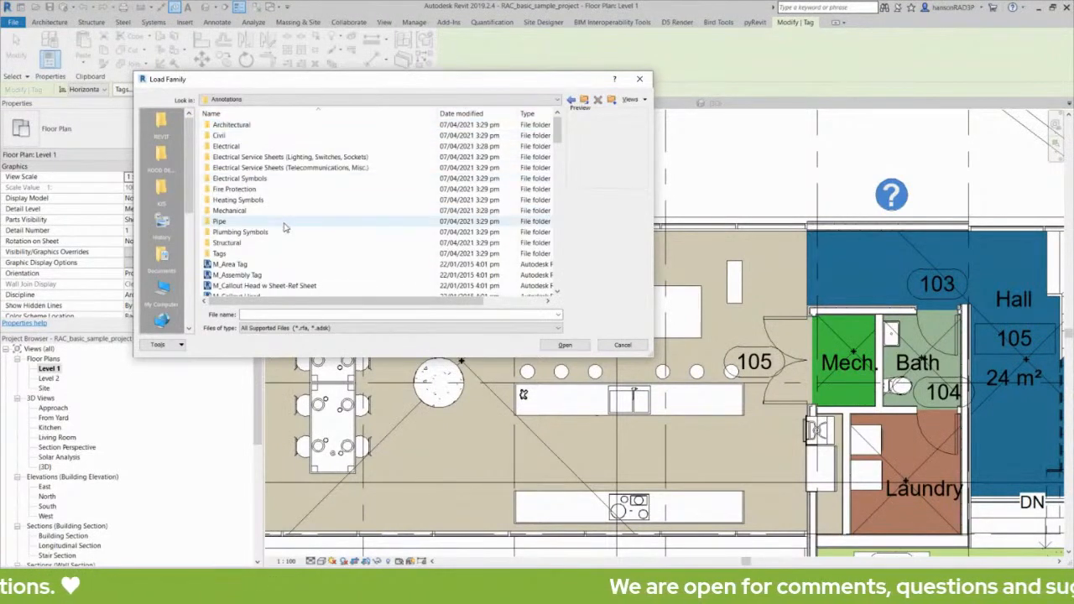
# Load M_Furniture Tag.rfa from the Architectural annotations folder.
pyautogui.scroll(-3, 284, 233)
pyautogui.scroll(-2, 290, 243)
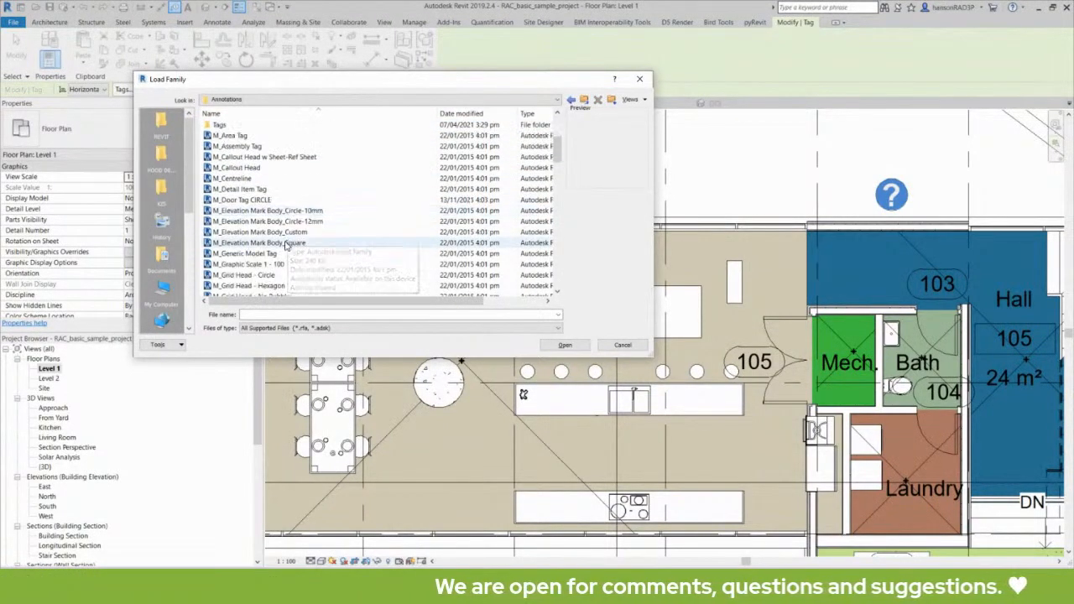
pyautogui.scroll(-5, 237, 267)
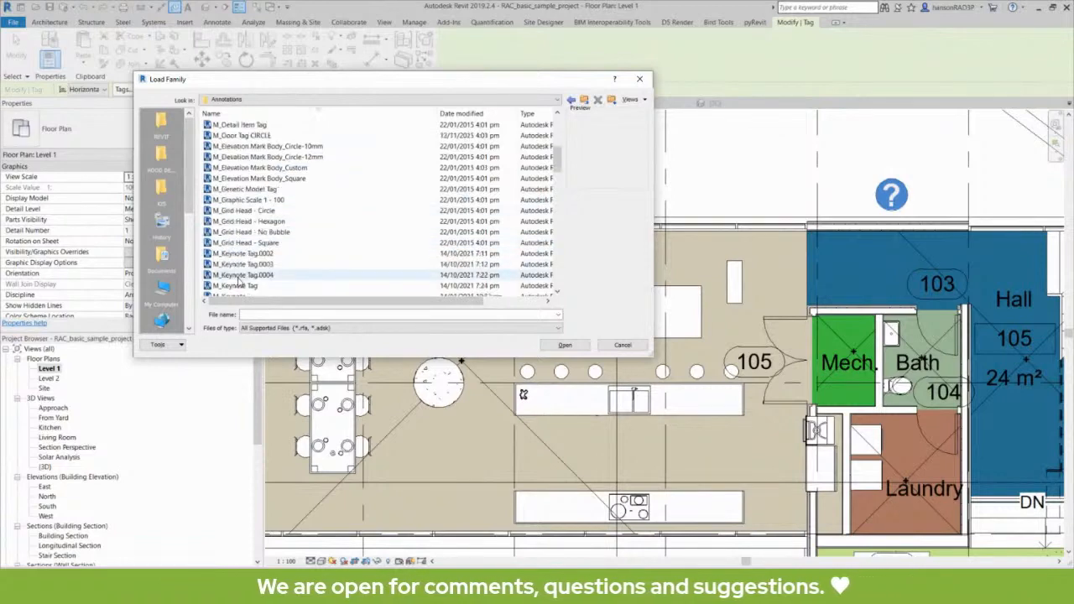
pyautogui.scroll(10, 243, 269)
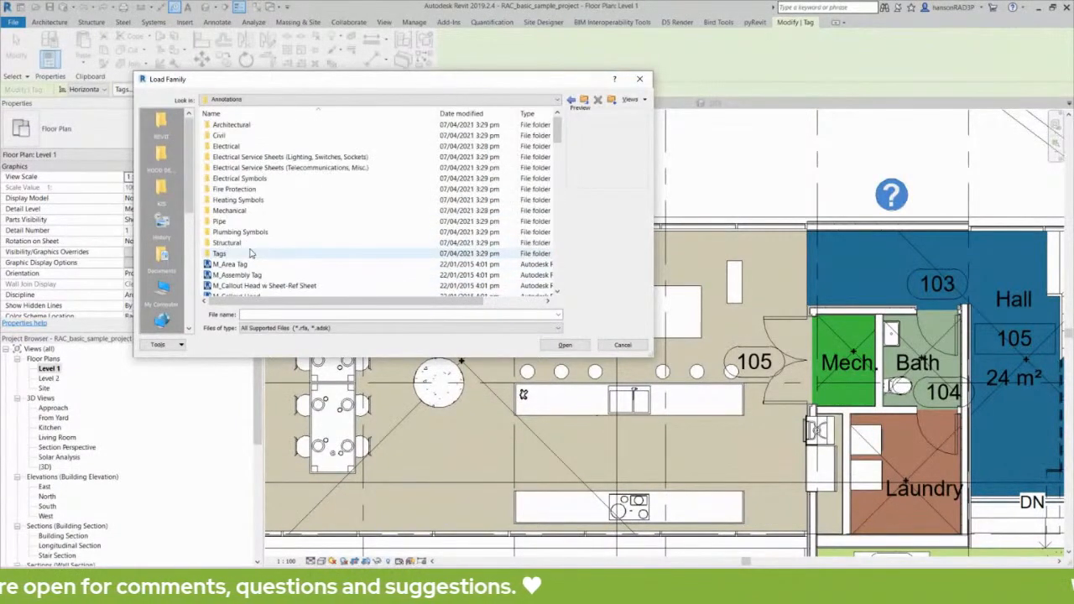
pyautogui.doubleClick(240, 125)
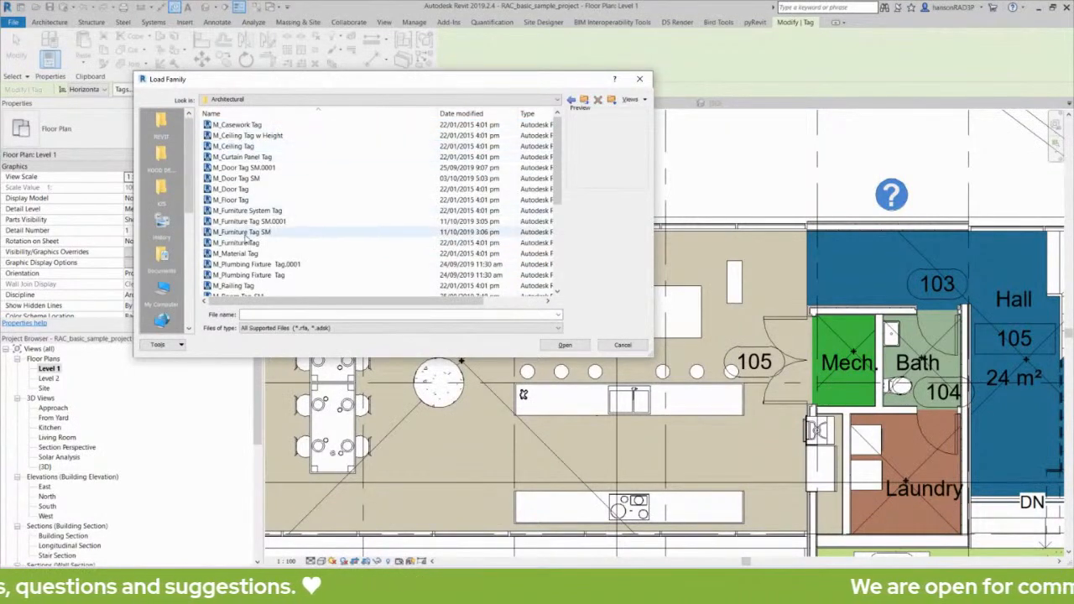
pyautogui.click(239, 242)
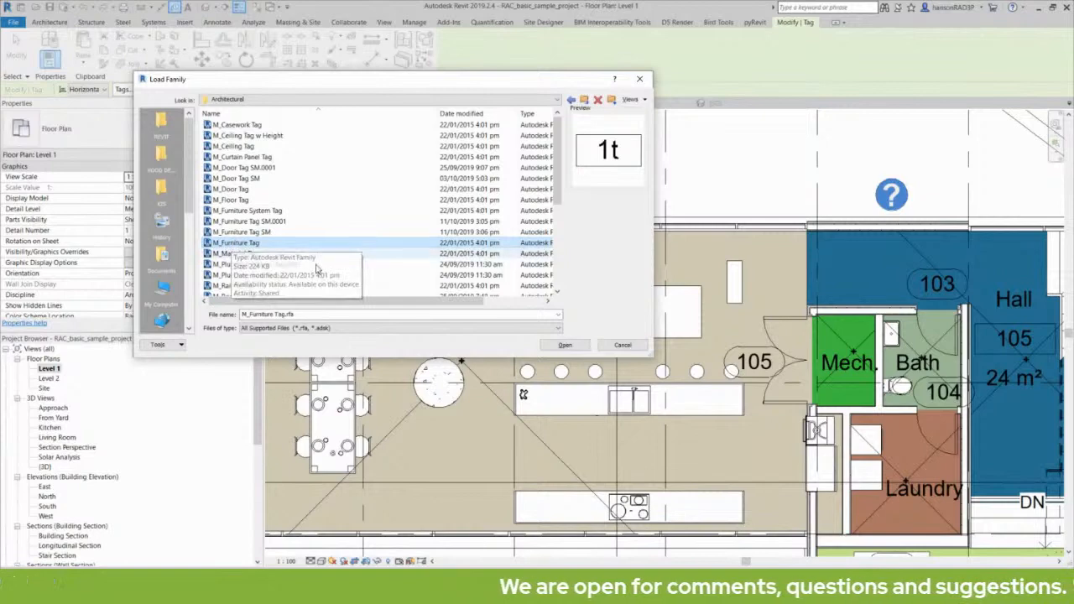
pyautogui.click(565, 346)
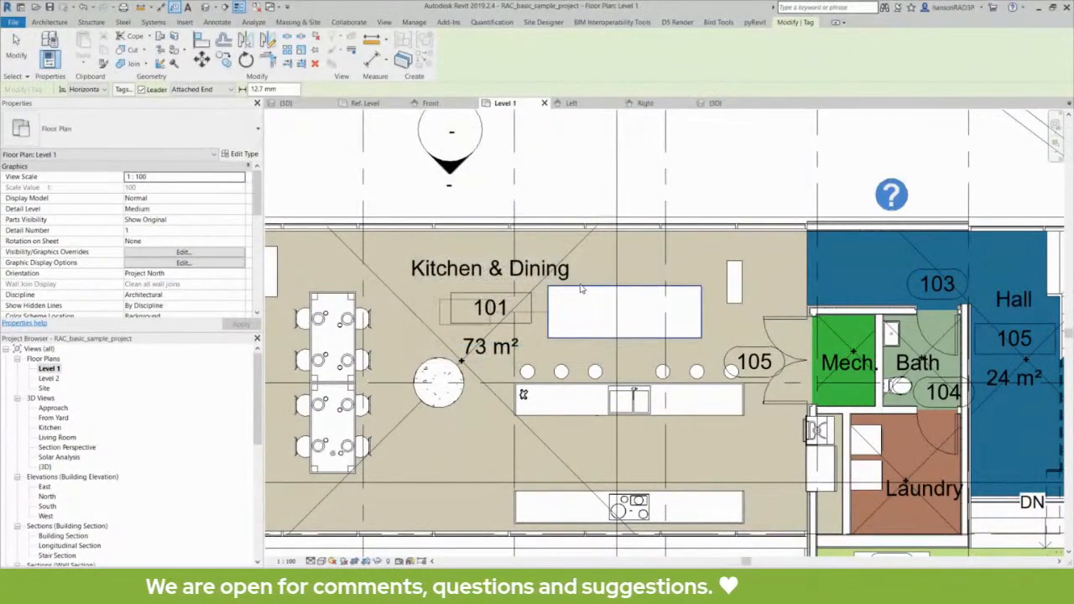
# Place the tag above the dining table and change its label to F01.
pyautogui.click(598, 291)
pyautogui.scroll(3, 623, 219)
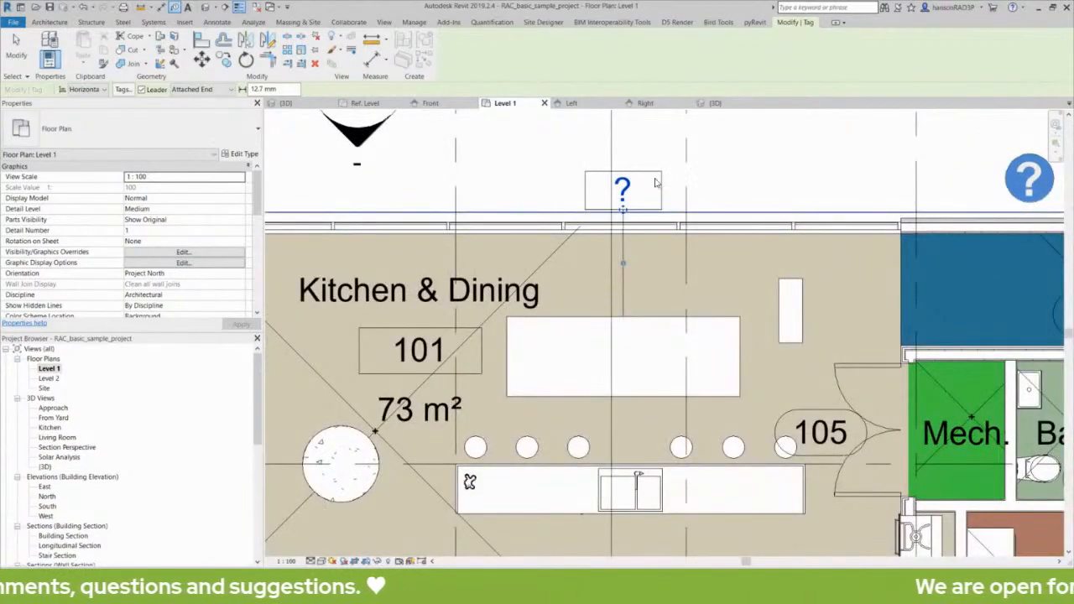
pyautogui.click(626, 189)
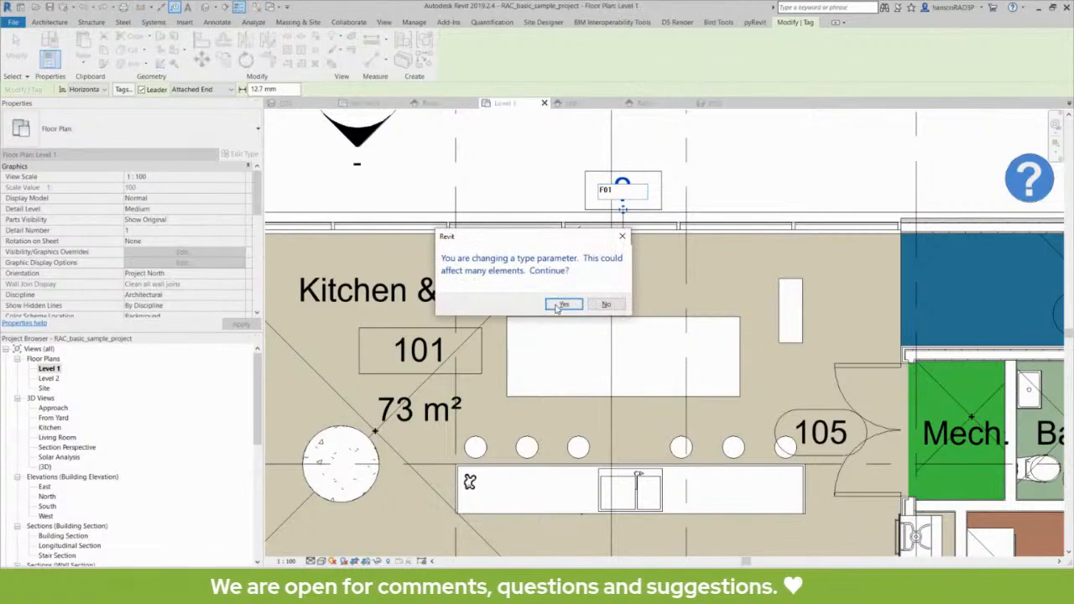
pyautogui.click(563, 305)
pyautogui.press('Escape')
pyautogui.press('Escape')
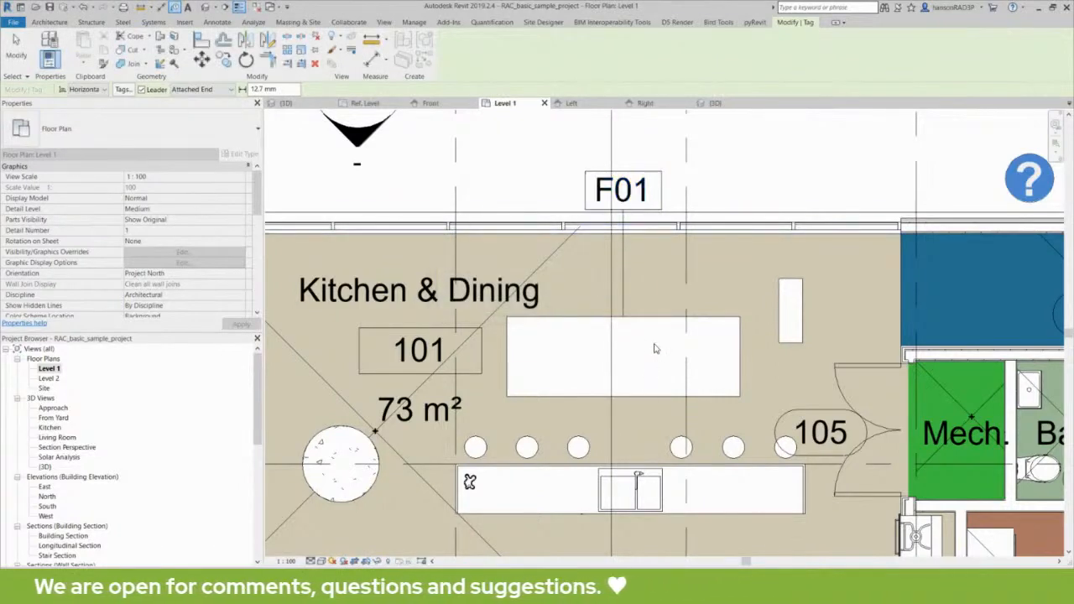
pyautogui.click(655, 324)
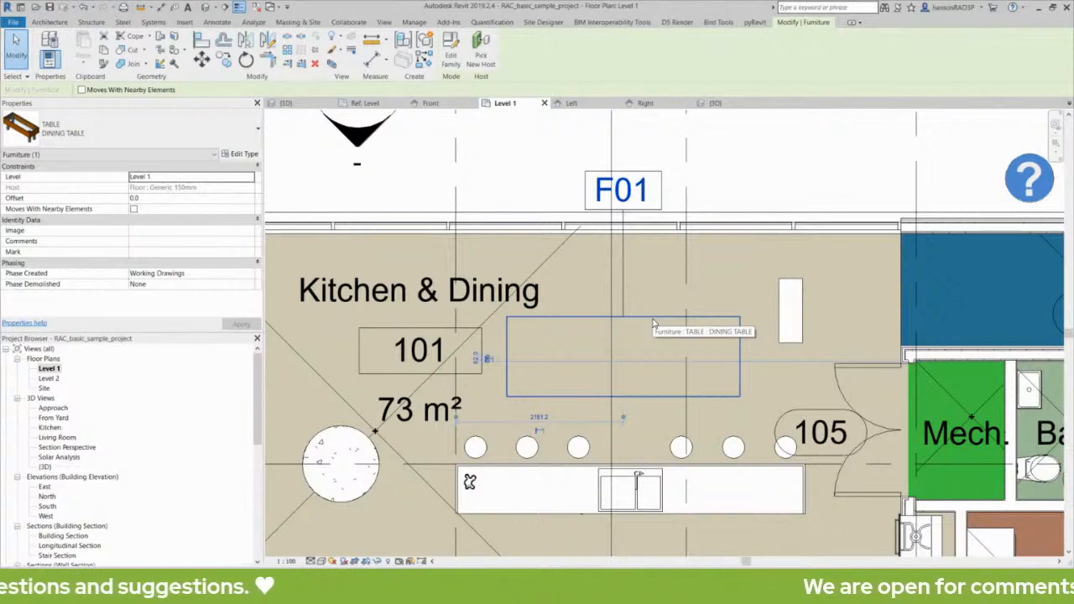
pyautogui.press('Escape')
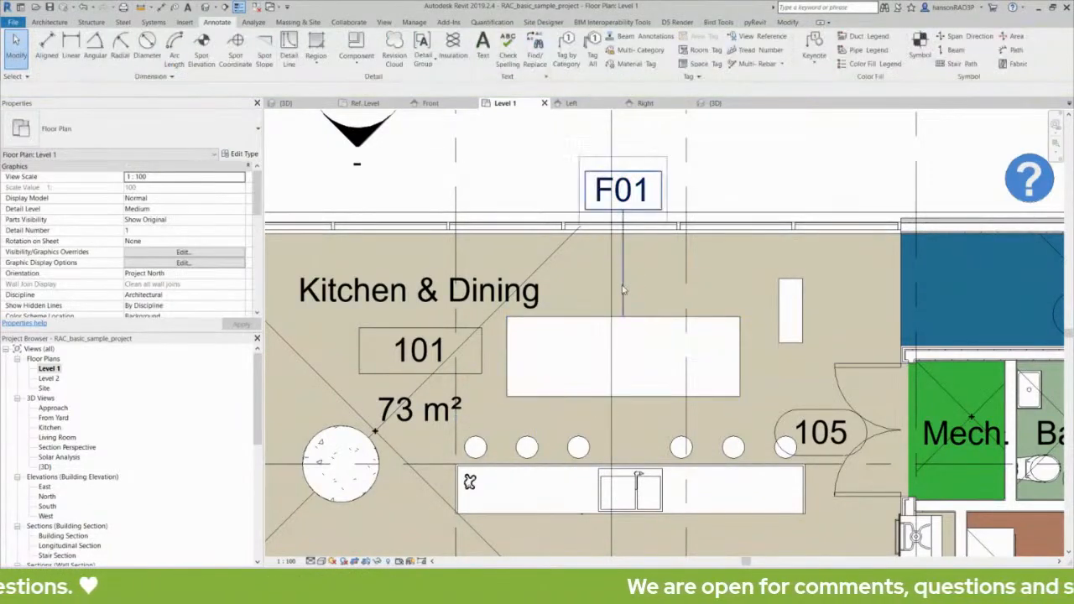
pyautogui.click(636, 320)
pyautogui.press('Escape')
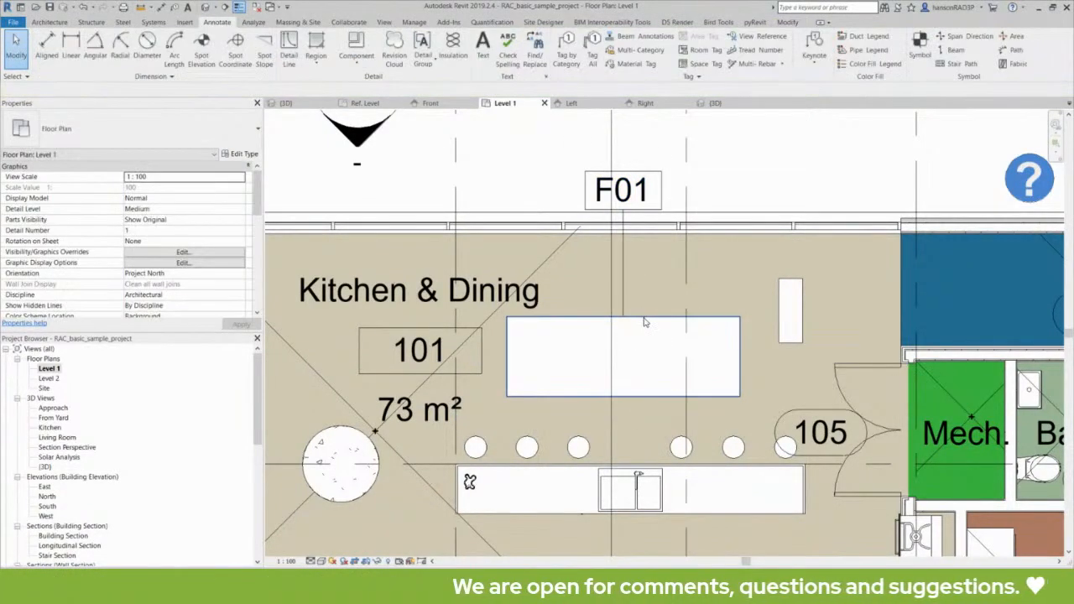
pyautogui.click(644, 322)
pyautogui.press('Escape')
pyautogui.moveTo(644, 322); pyautogui.dragTo(743, 259, button='middle')
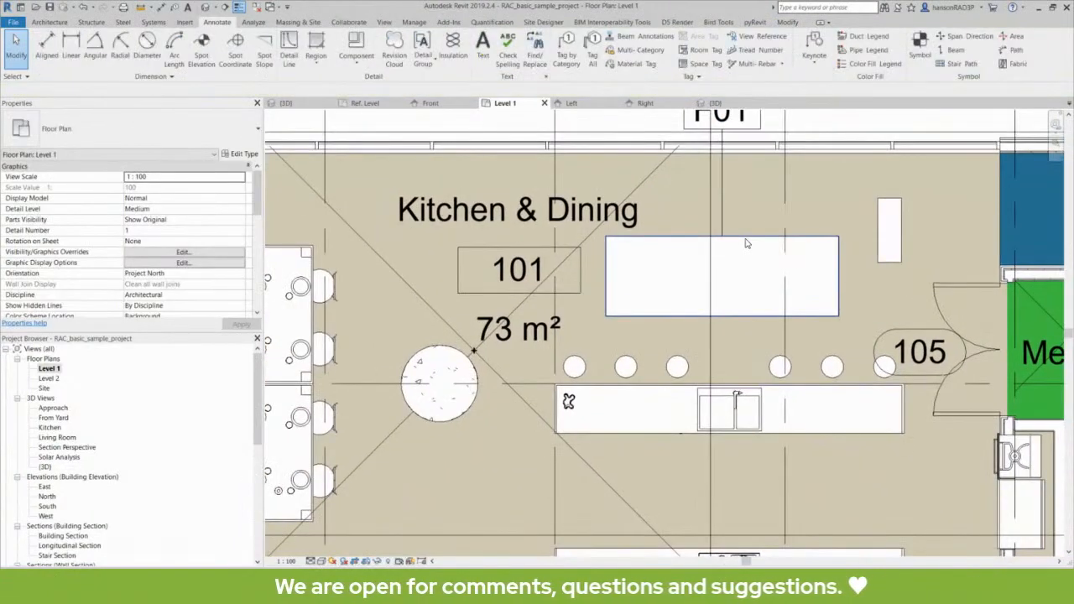
pyautogui.click(747, 245)
pyautogui.press('Escape')
pyautogui.click(743, 248)
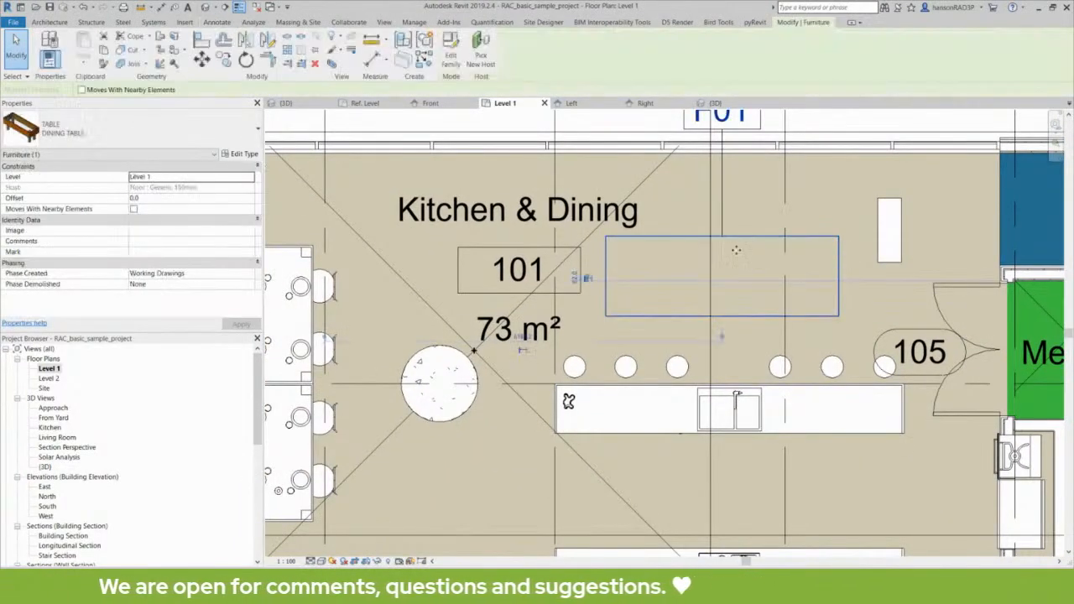
pyautogui.press('Escape')
pyautogui.click(739, 247)
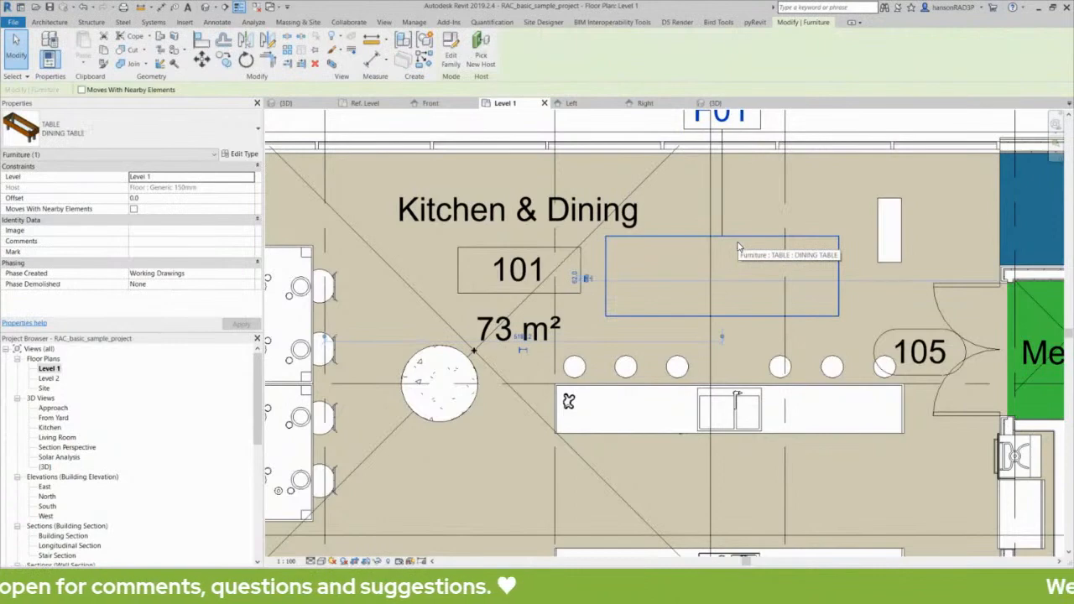
pyautogui.press('Escape')
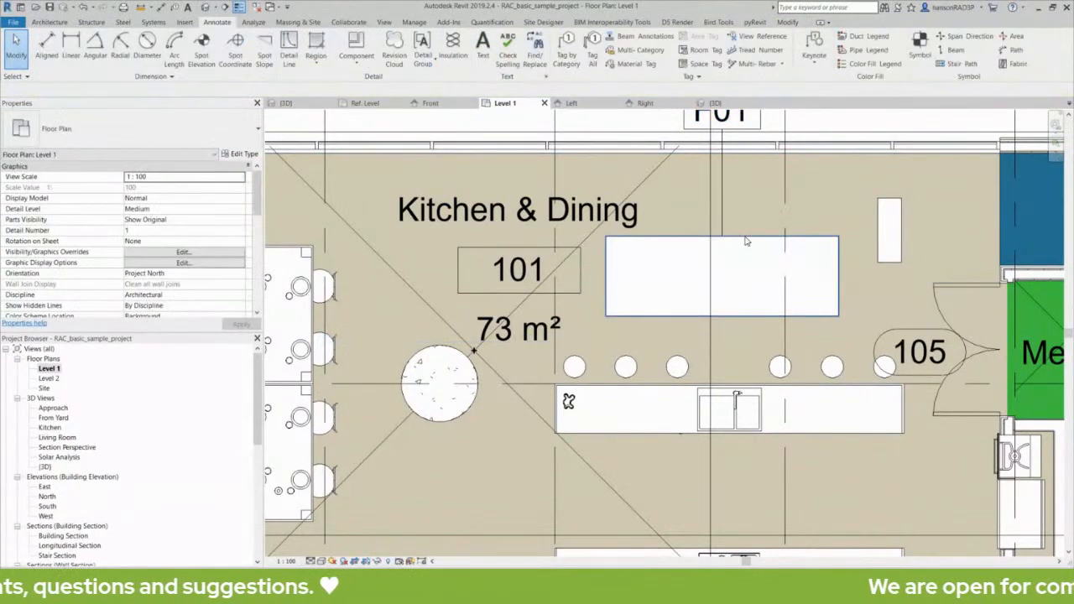
pyautogui.click(747, 242)
pyautogui.press('Escape')
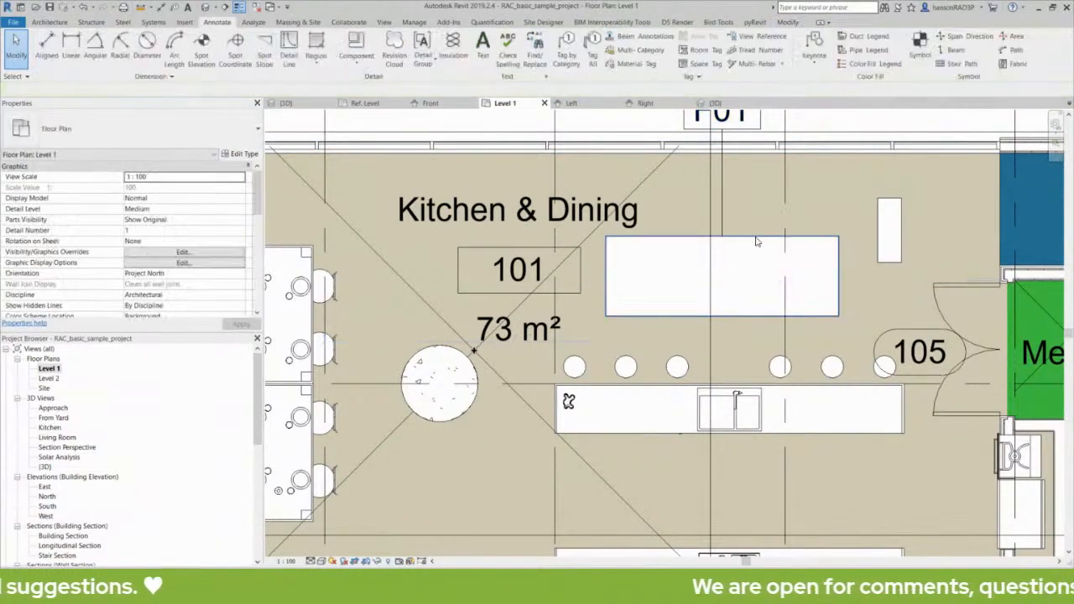
pyautogui.click(757, 243)
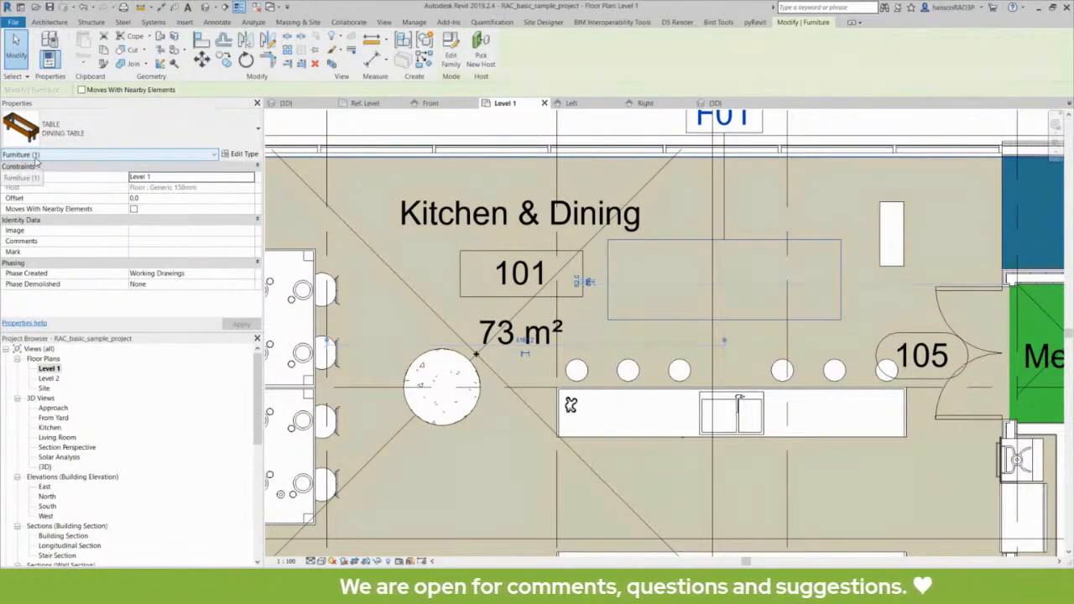
pyautogui.press('Escape')
pyautogui.click(753, 248)
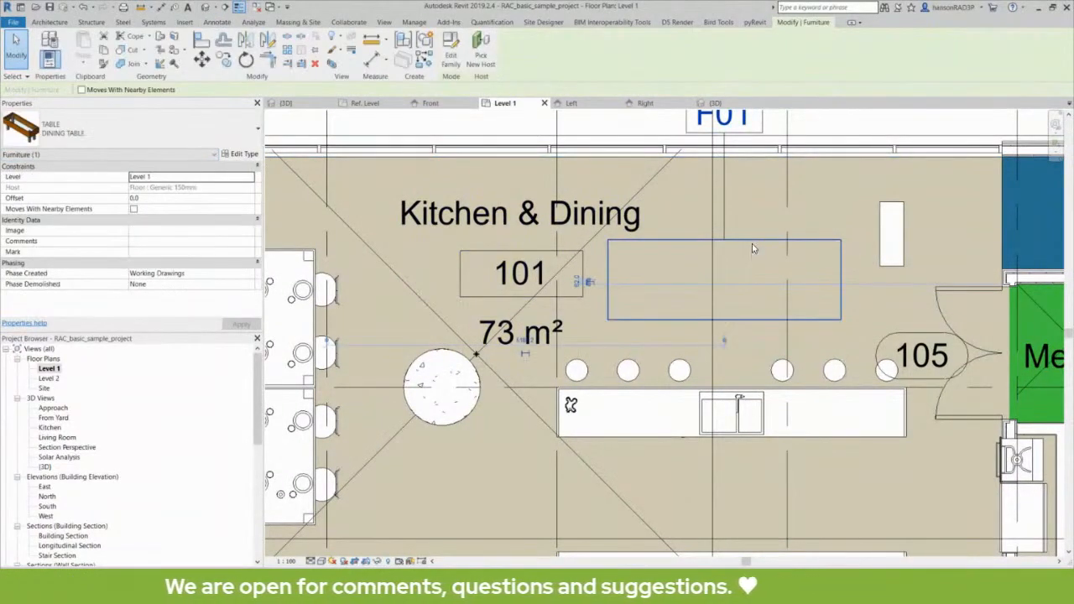
pyautogui.press('Escape')
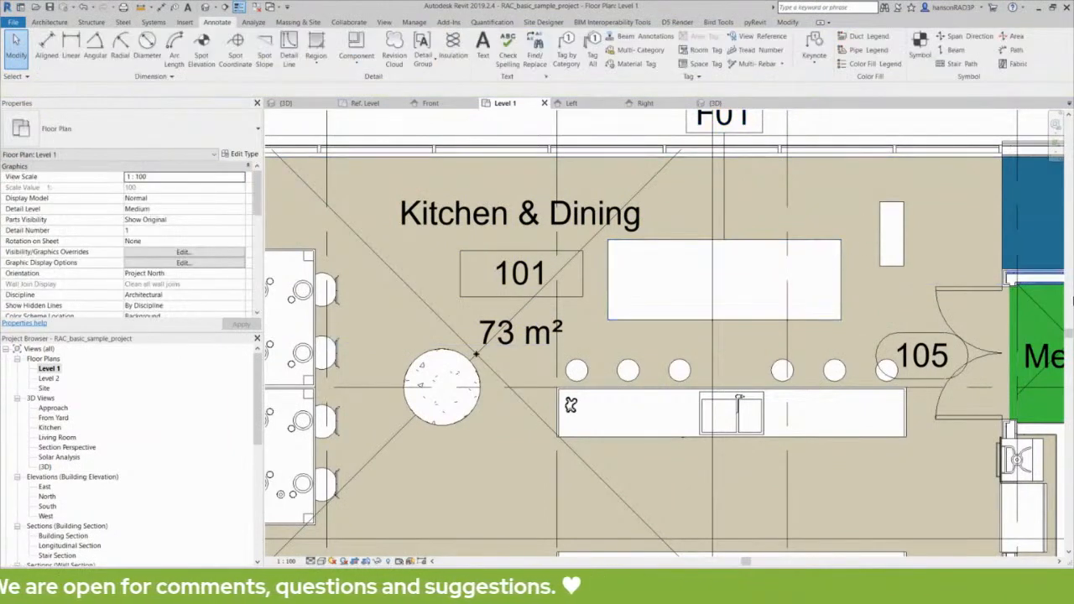
pyautogui.click(754, 244)
pyautogui.moveTo(754, 249); pyautogui.dragTo(750, 278, button='middle')
pyautogui.press('Escape')
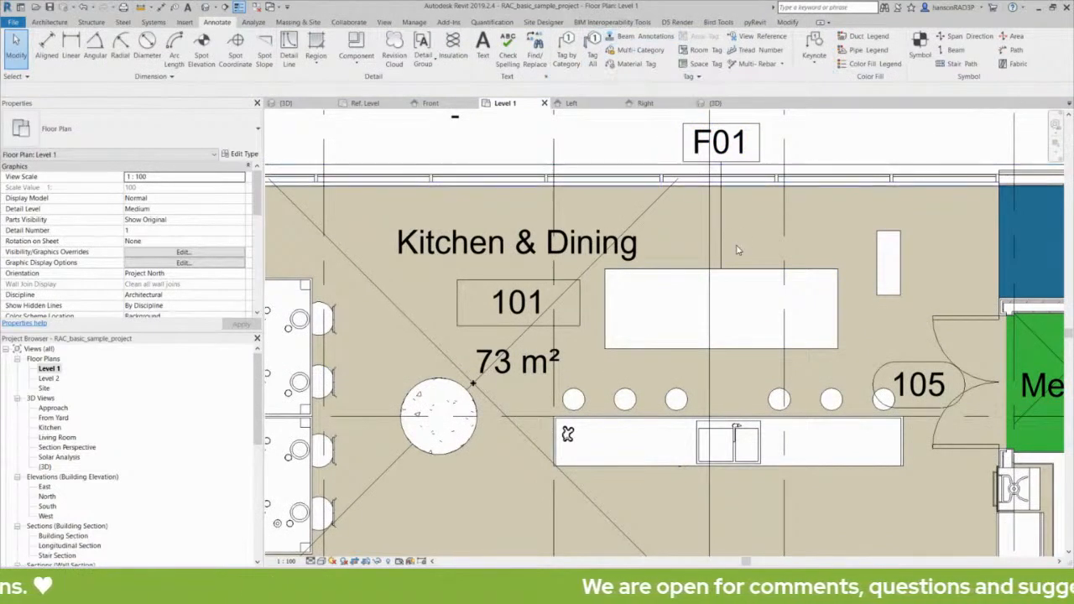
pyautogui.click(745, 294)
pyautogui.press('Escape')
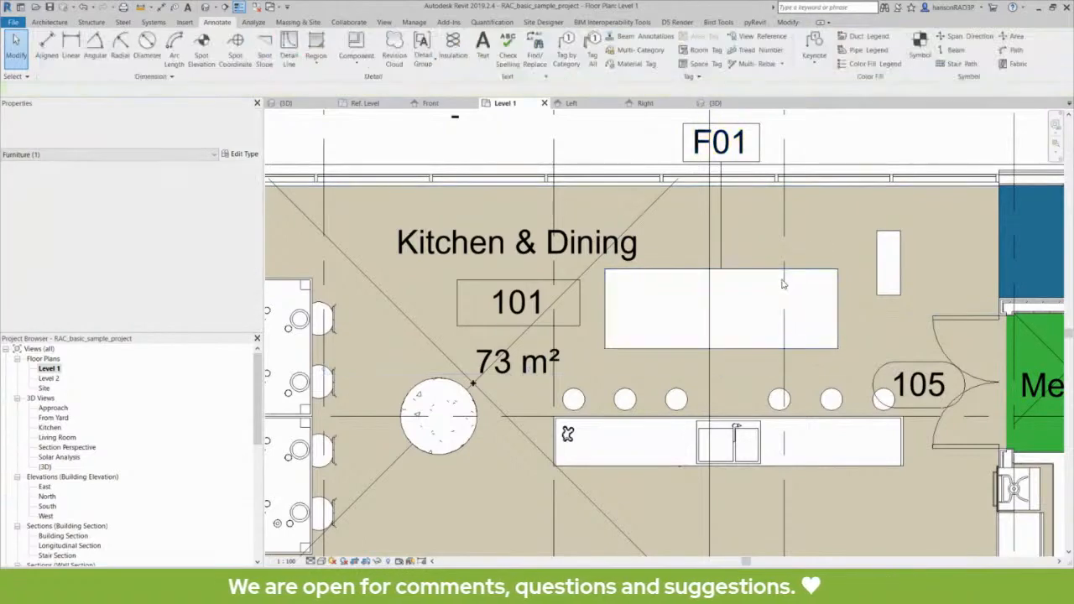
pyautogui.click(753, 278)
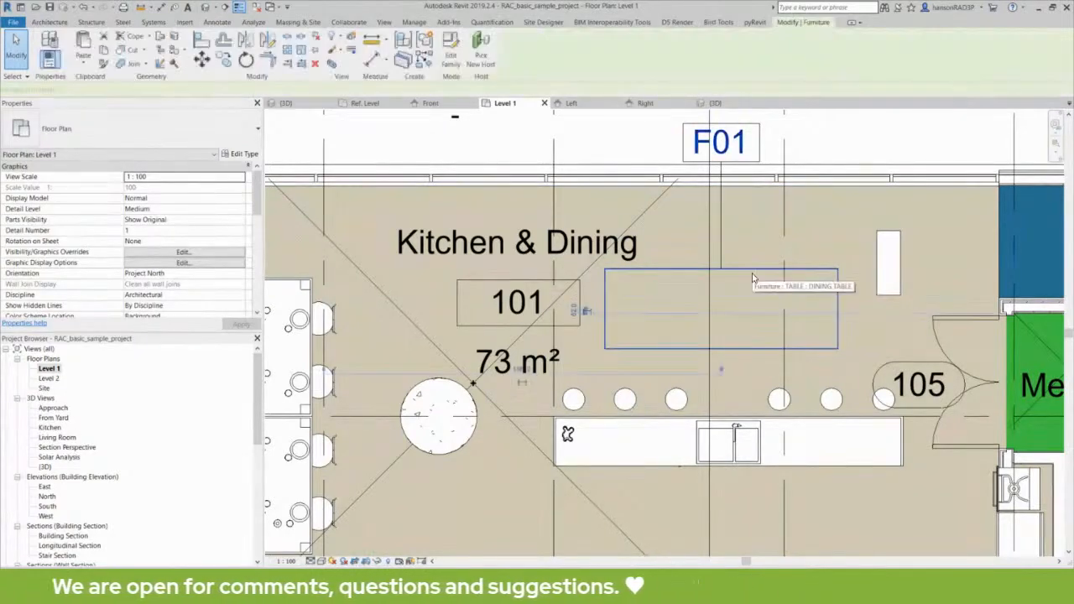
pyautogui.press('Escape')
pyautogui.click(753, 278)
pyautogui.press('Escape')
pyautogui.click(753, 278)
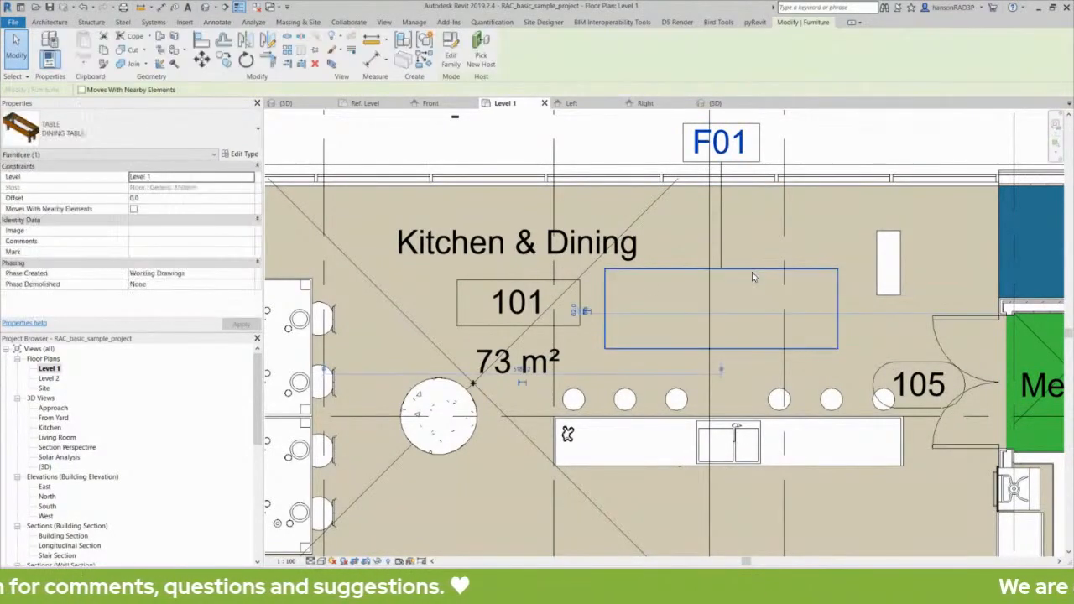
pyautogui.press('Escape')
pyautogui.click(748, 275)
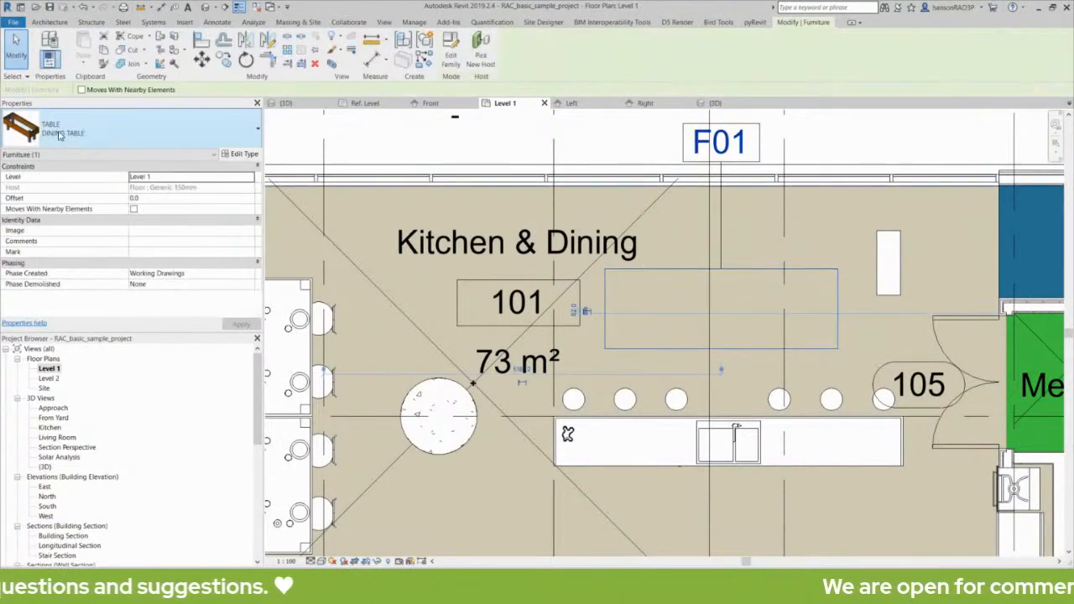
pyautogui.press('Escape')
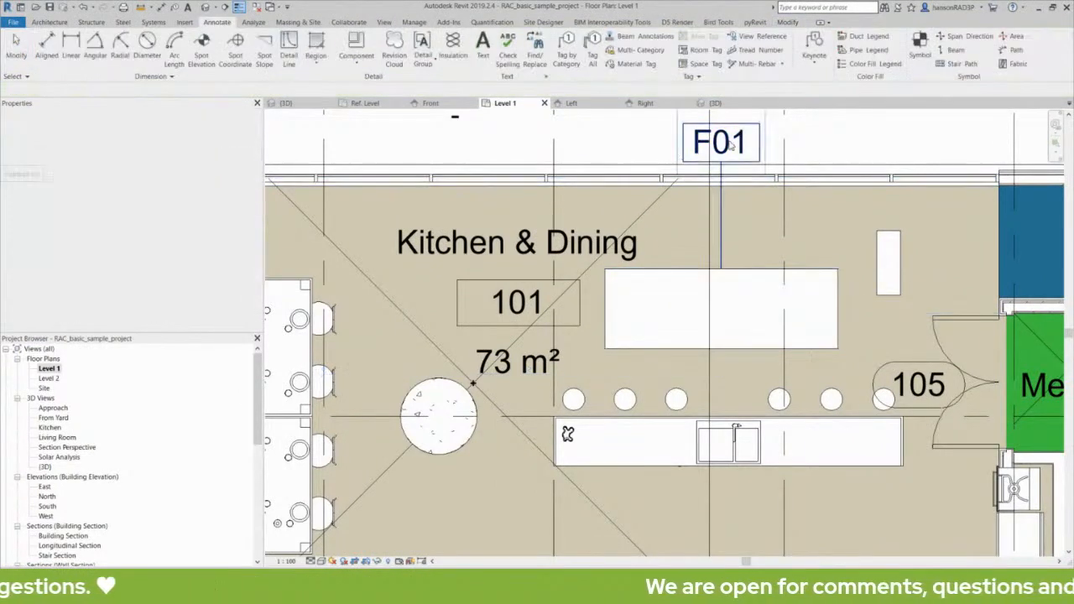
pyautogui.click(730, 145)
pyautogui.moveTo(413, 397); pyautogui.dragTo(602, 379, button='middle')
pyautogui.press('Escape')
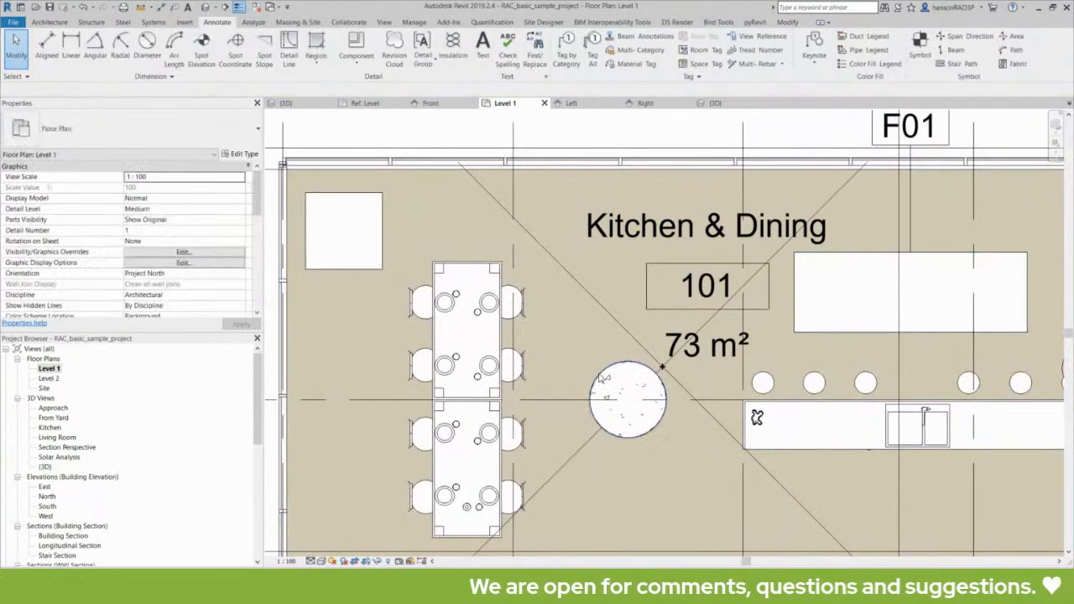
pyautogui.click(603, 379)
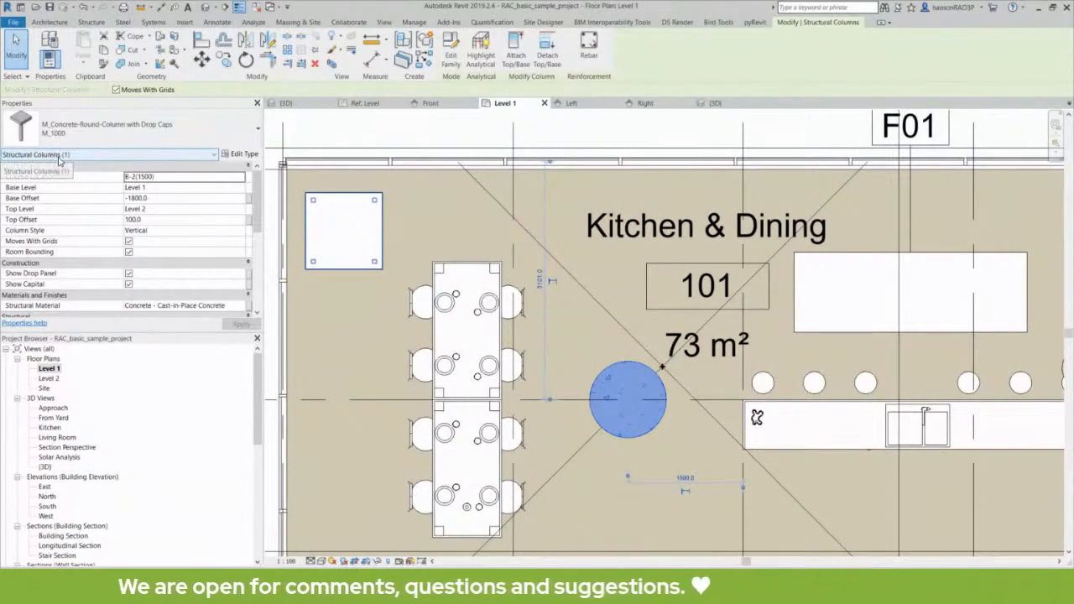
pyautogui.press('Escape')
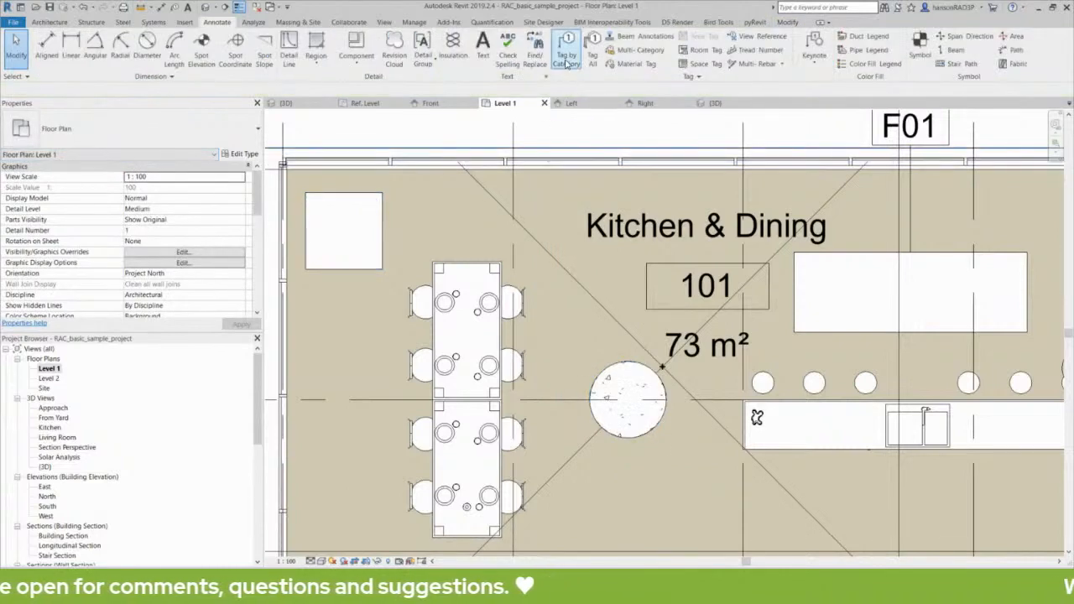
pyautogui.click(568, 60)
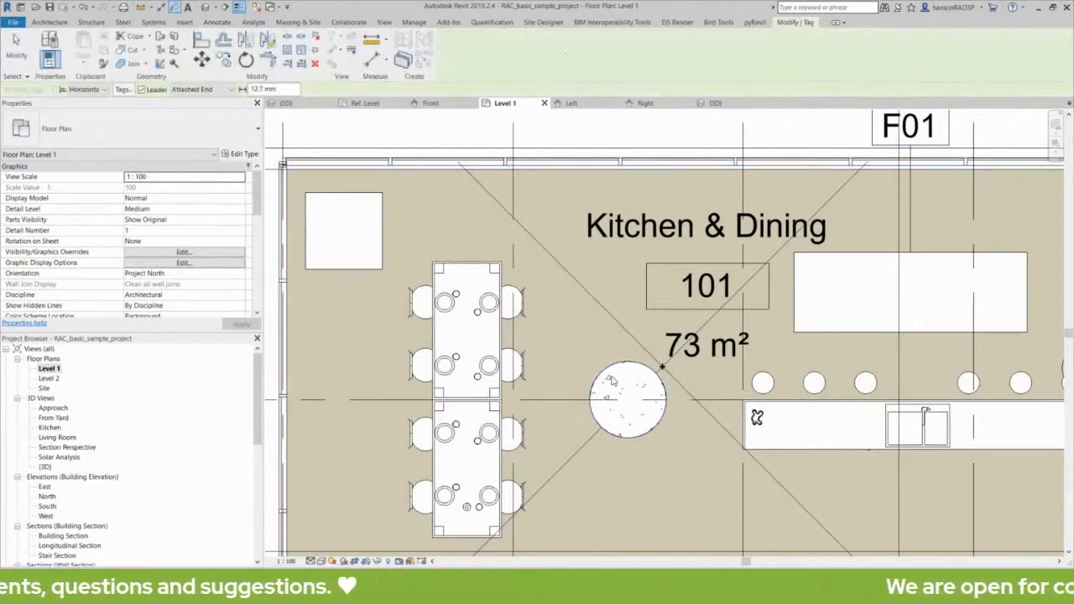
pyautogui.click(612, 380)
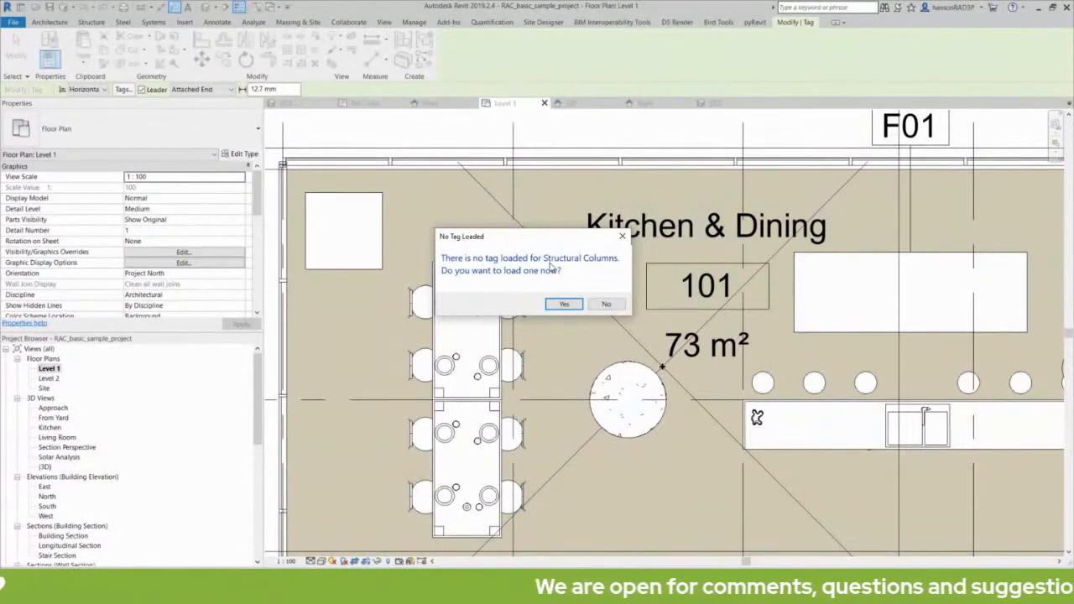
pyautogui.click(607, 304)
pyautogui.click(468, 275)
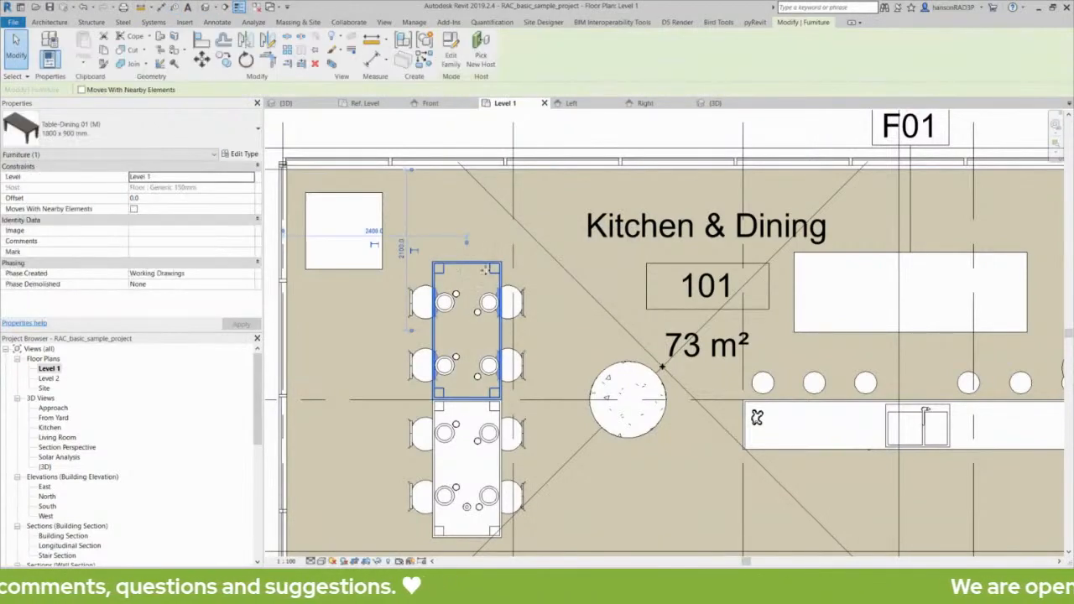
pyautogui.press('Escape')
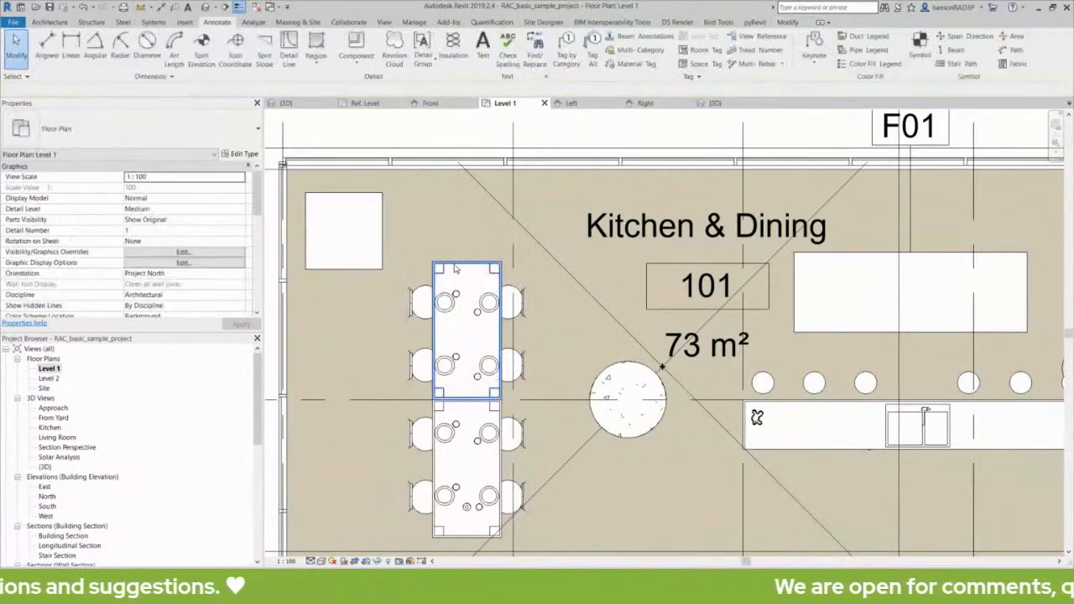
pyautogui.click(454, 264)
pyautogui.press('Escape')
pyautogui.click(423, 301)
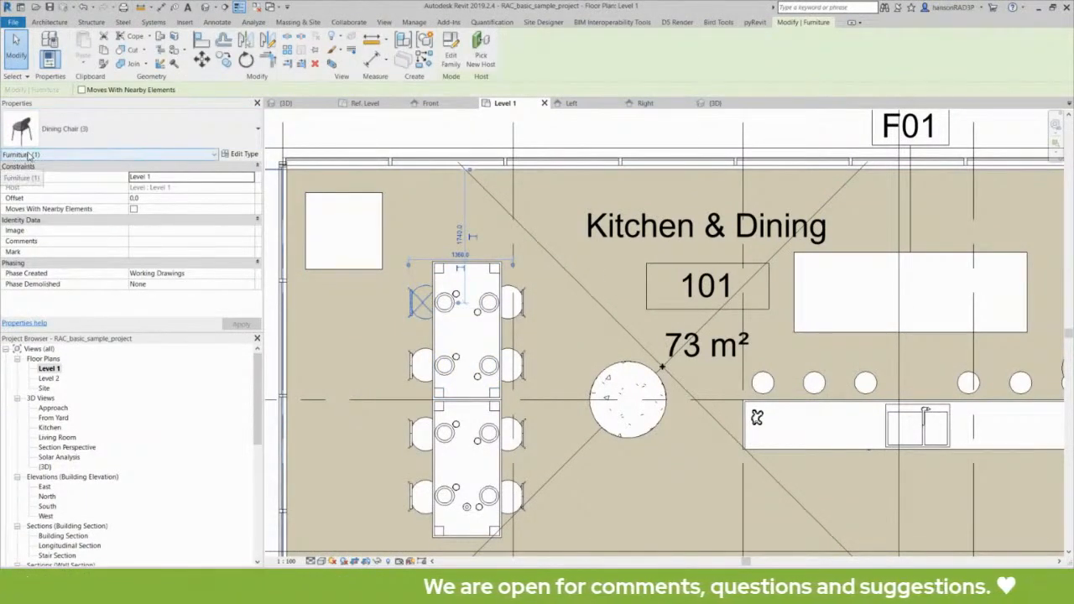
pyautogui.press('Escape')
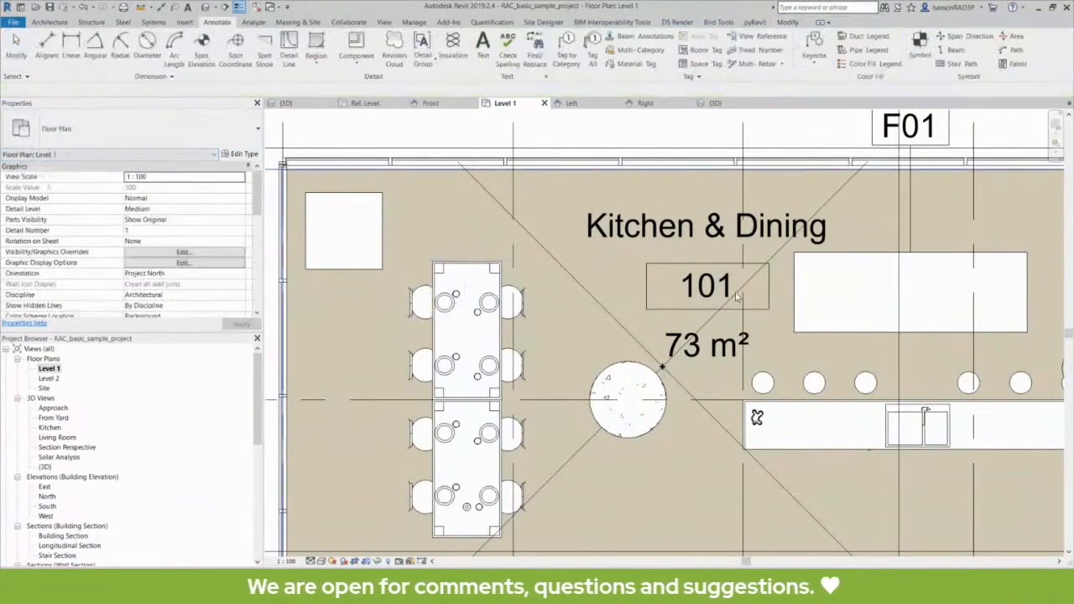
pyautogui.moveTo(850, 280); pyautogui.dragTo(806, 269, button='middle')
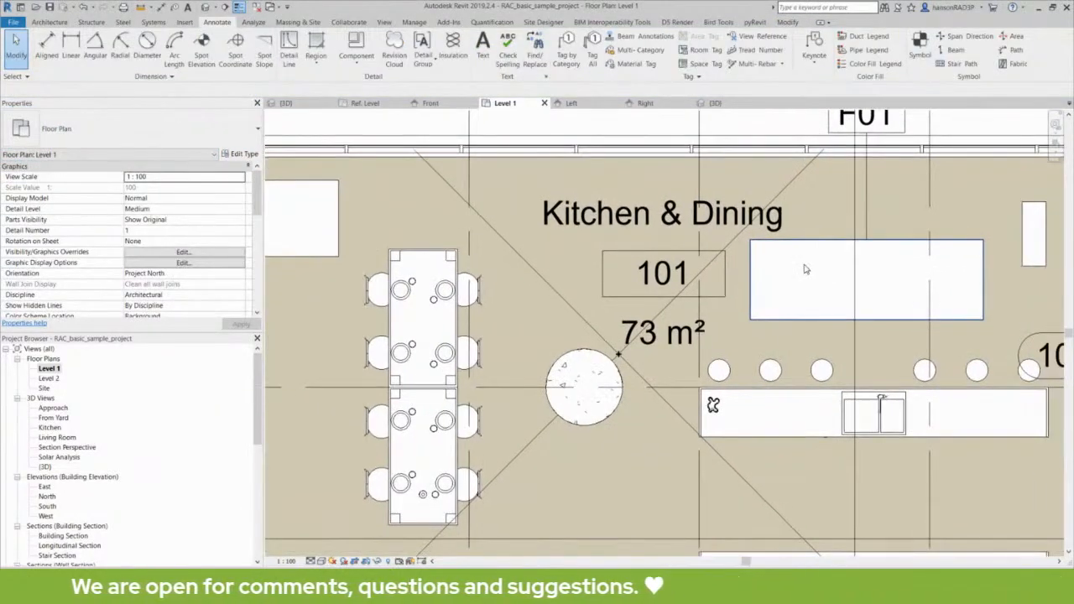
pyautogui.scroll(-3, 806, 270)
pyautogui.click(669, 315)
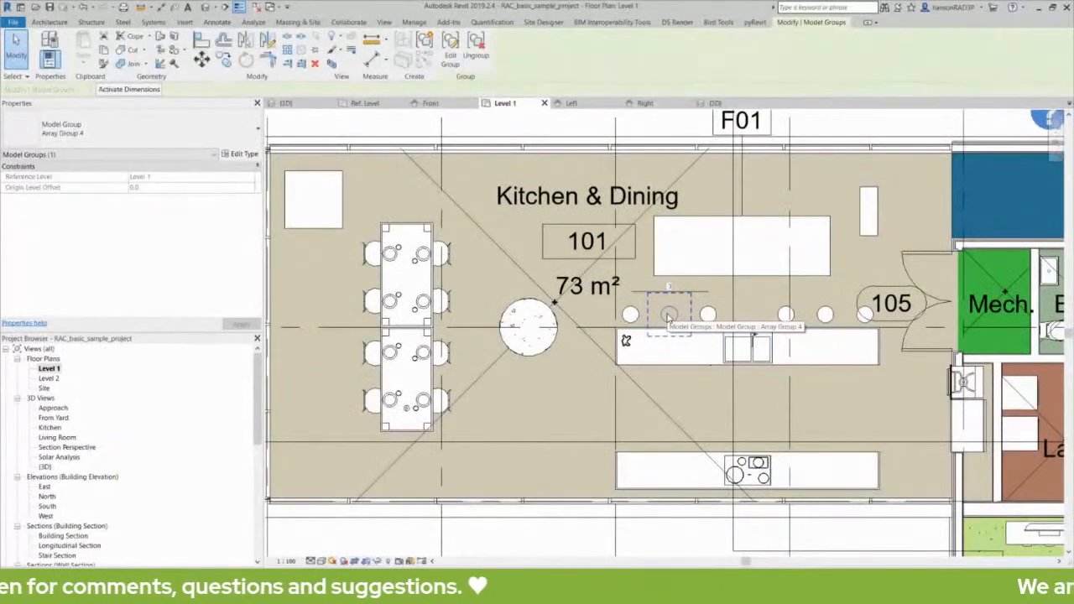
pyautogui.press('Escape')
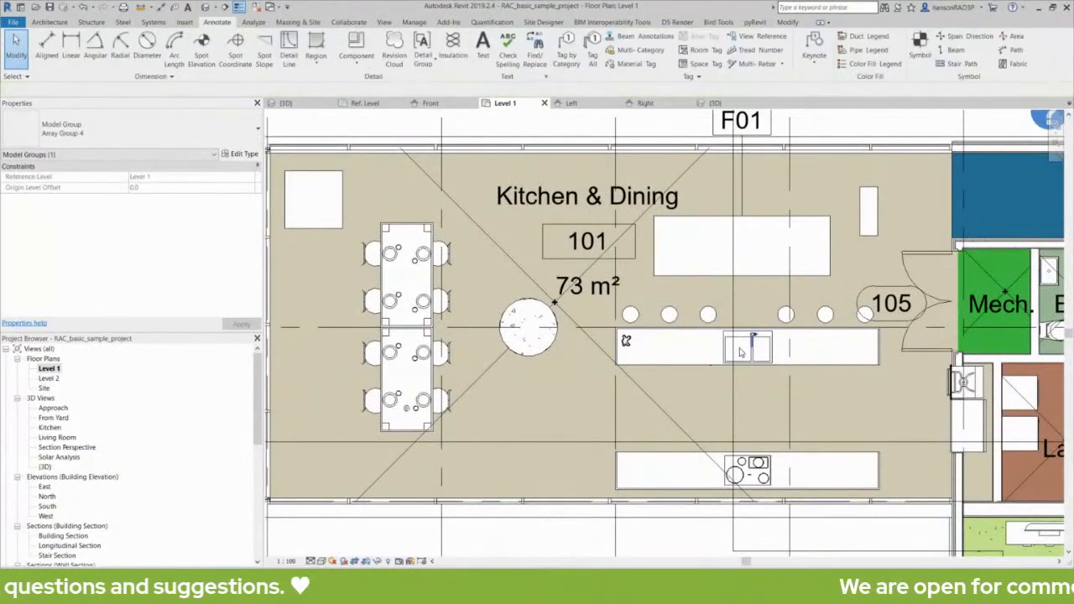
pyautogui.click(724, 344)
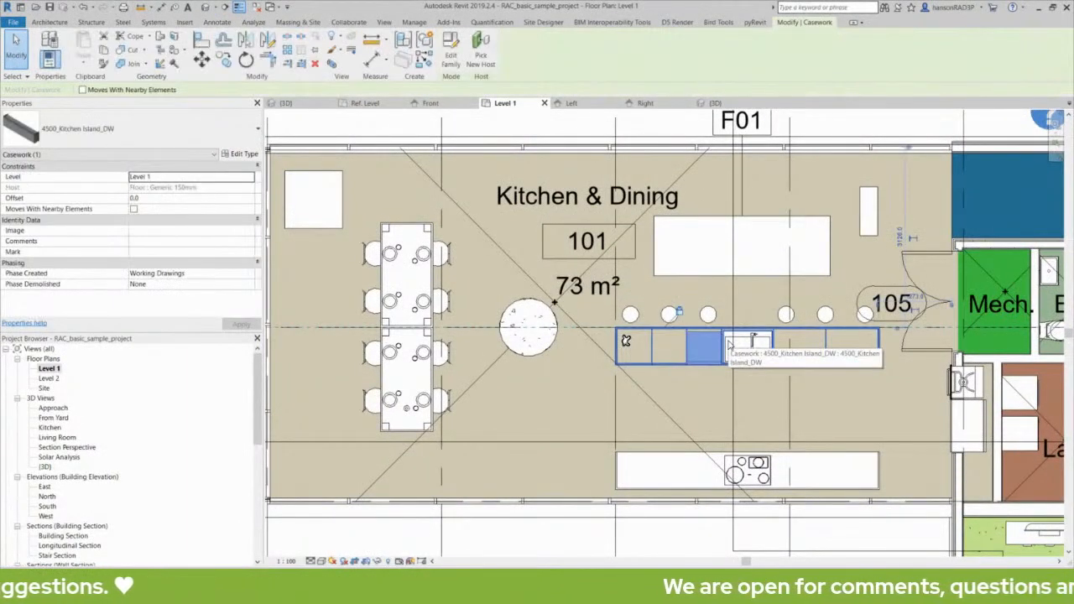
pyautogui.press('Escape')
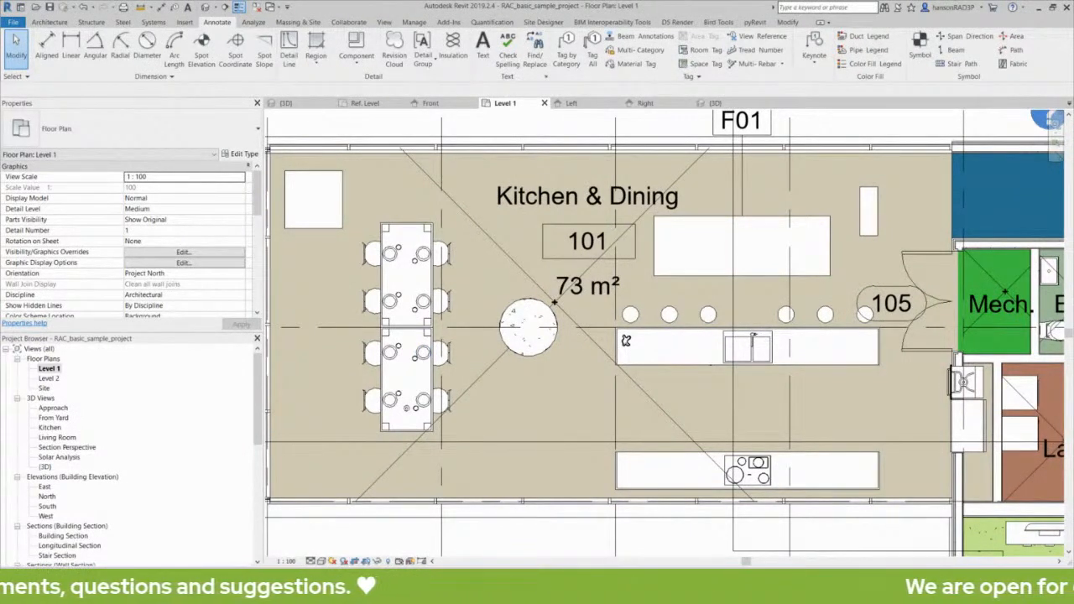
pyautogui.click(717, 223)
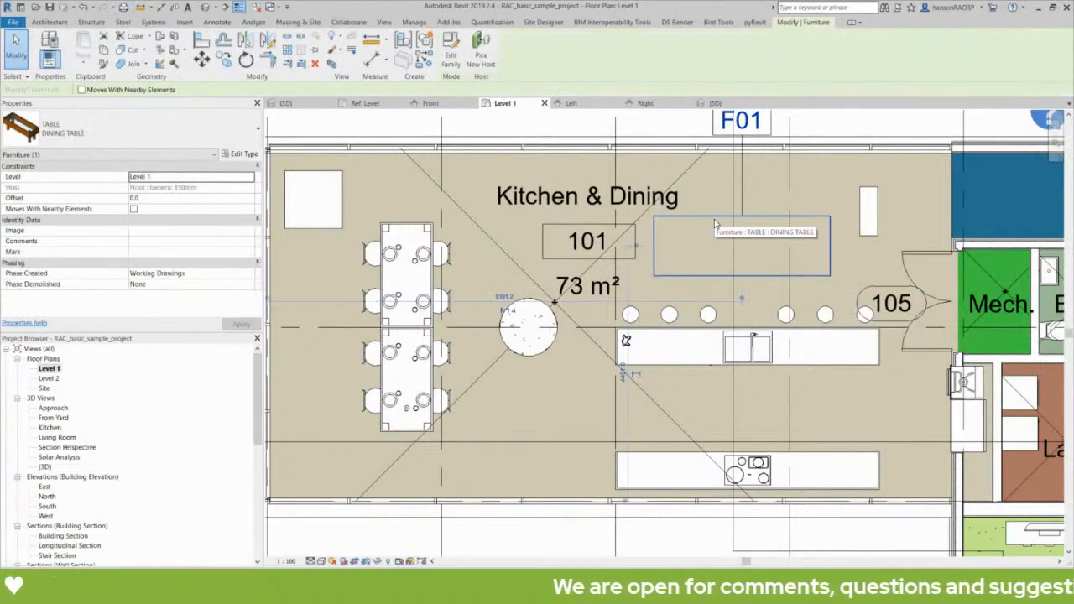
# Open the TABLE family for editing and set its Family Category to Furniture.
pyautogui.doubleClick(717, 223)
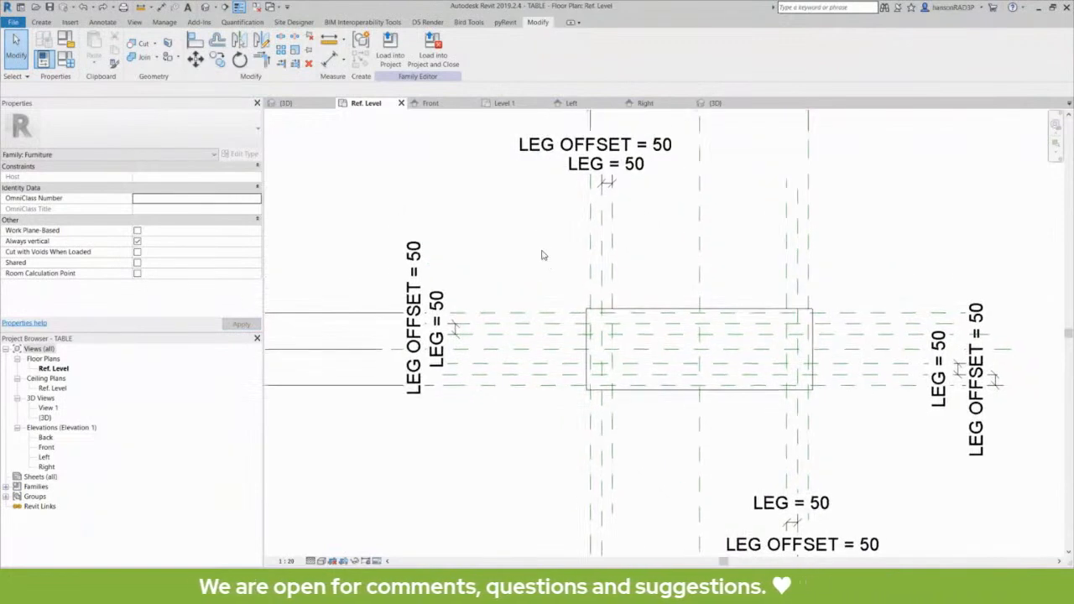
pyautogui.moveTo(546, 271); pyautogui.dragTo(586, 291, button='middle')
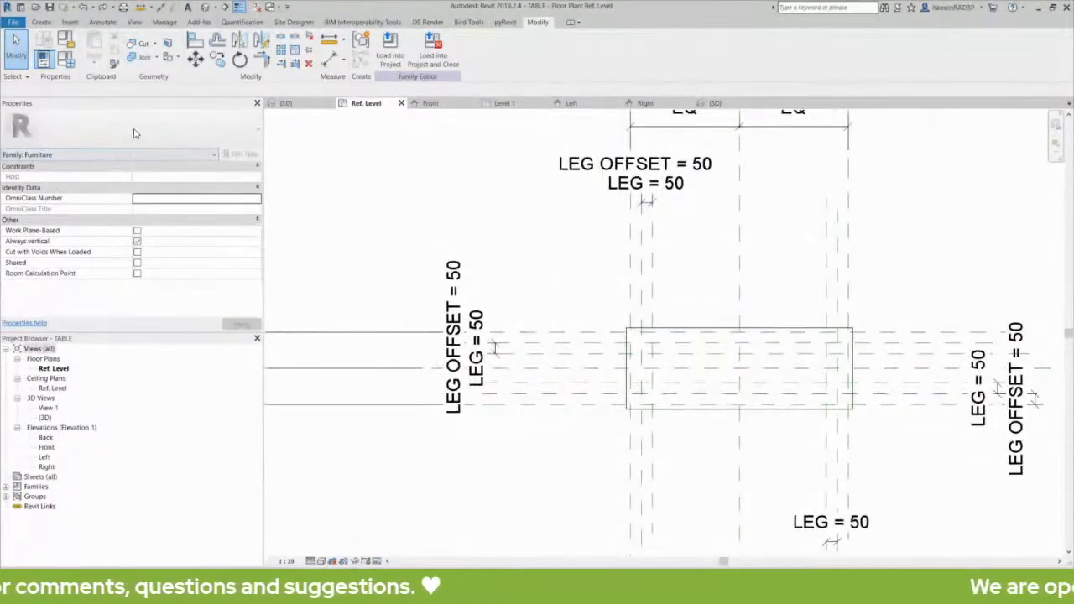
pyautogui.click(66, 40)
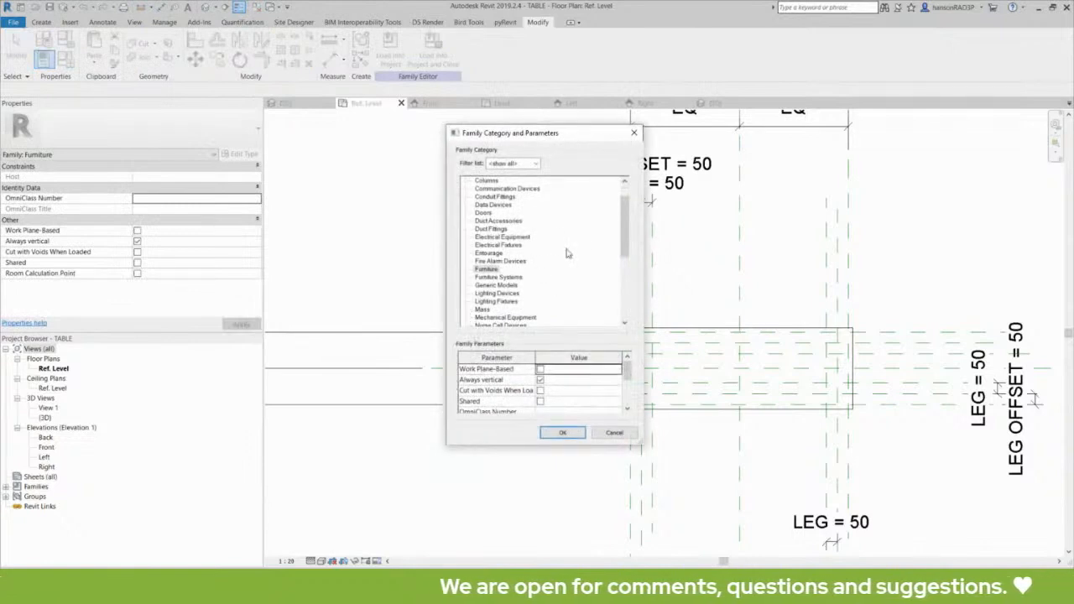
pyautogui.moveTo(527, 137); pyautogui.dragTo(542, 134)
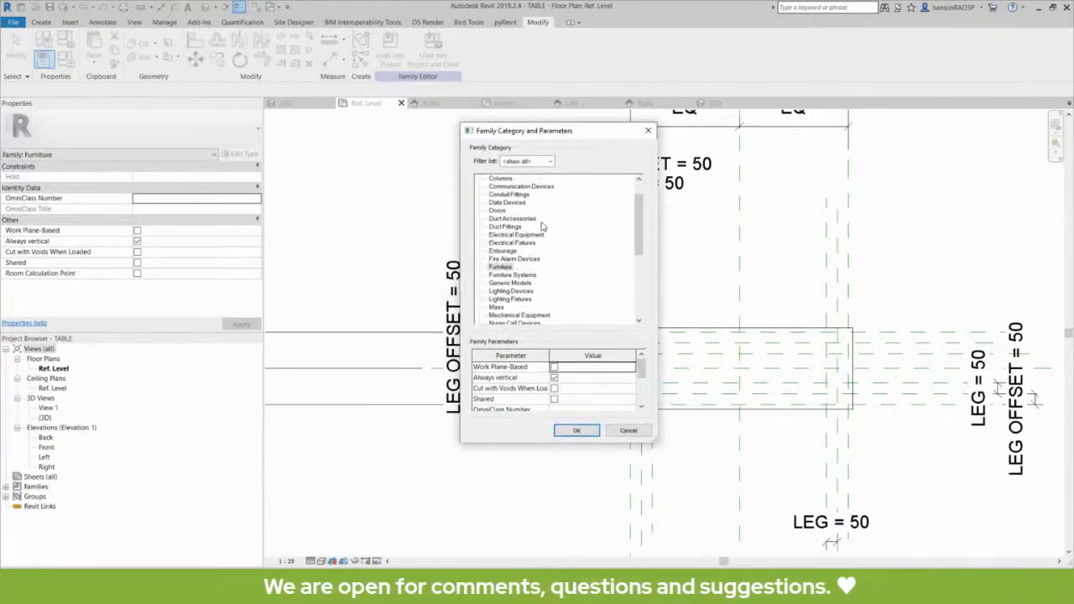
pyautogui.scroll(-1, 643, 221)
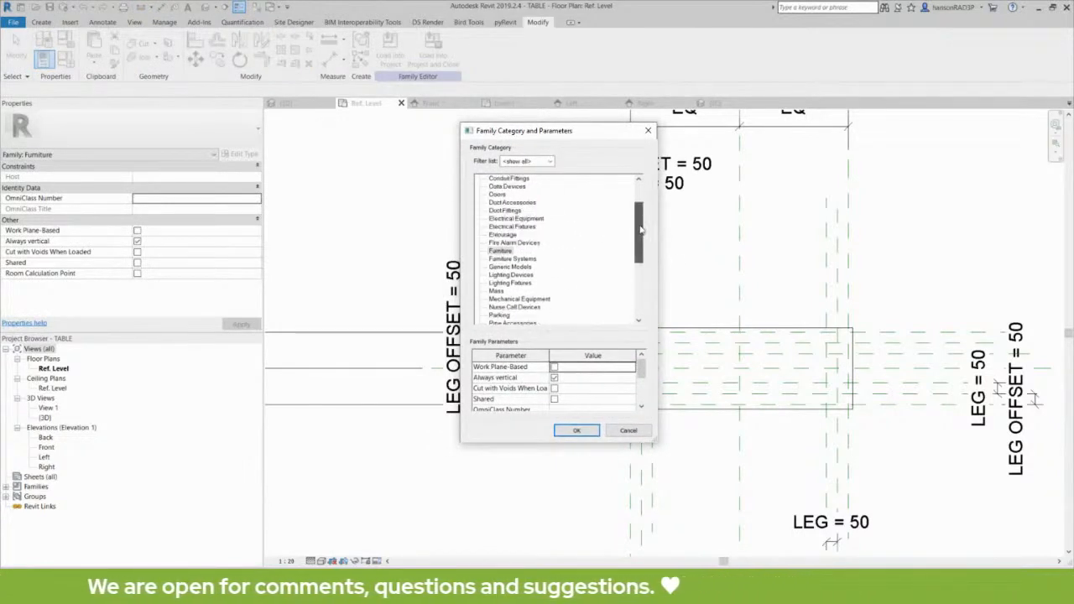
pyautogui.click(501, 252)
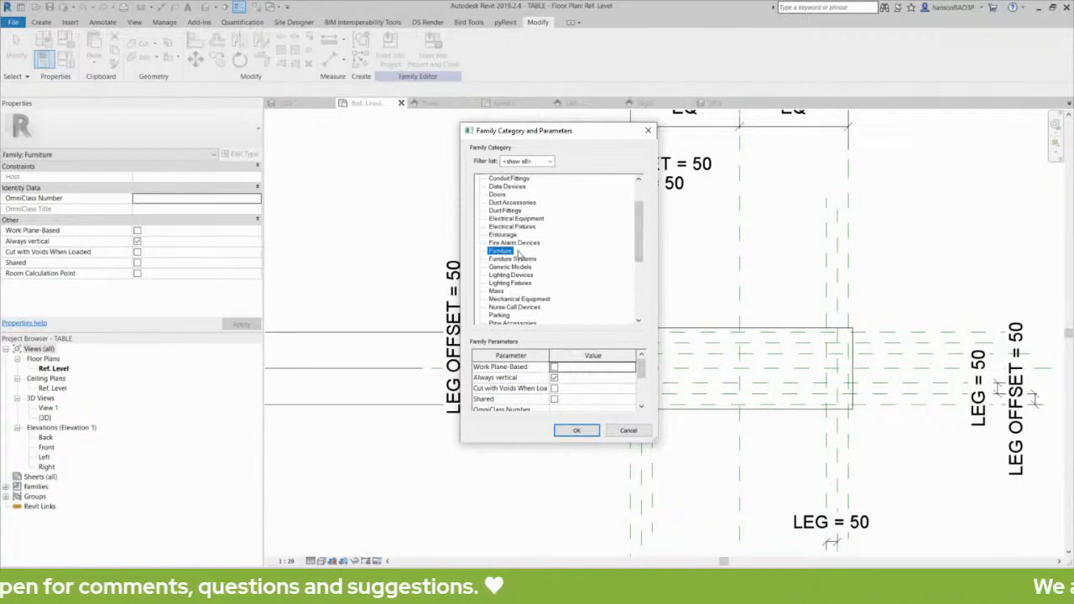
pyautogui.click(590, 434)
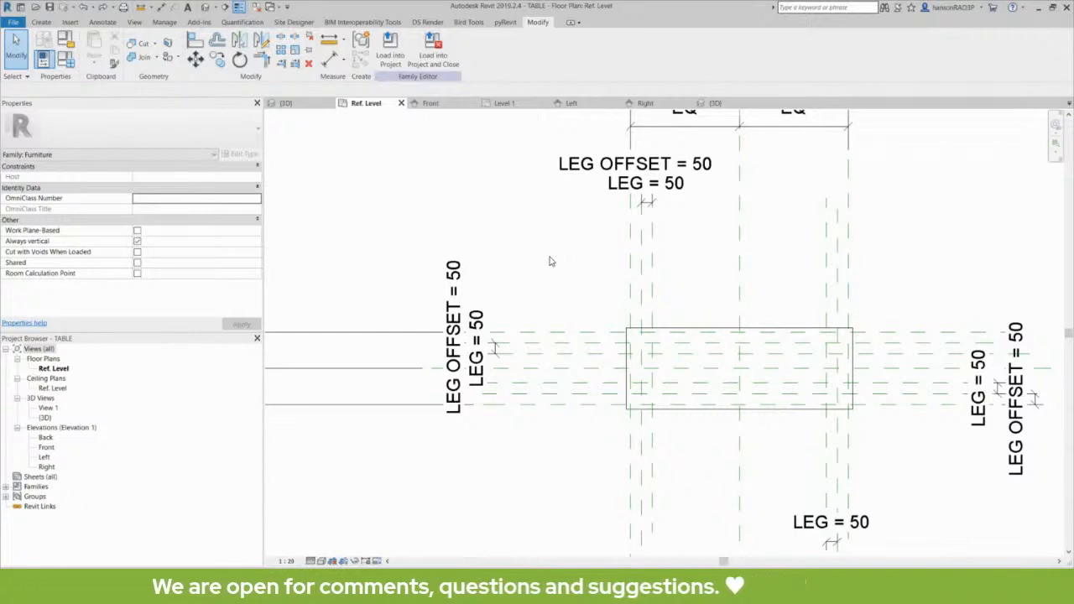
pyautogui.moveTo(551, 261); pyautogui.dragTo(561, 266, button='middle')
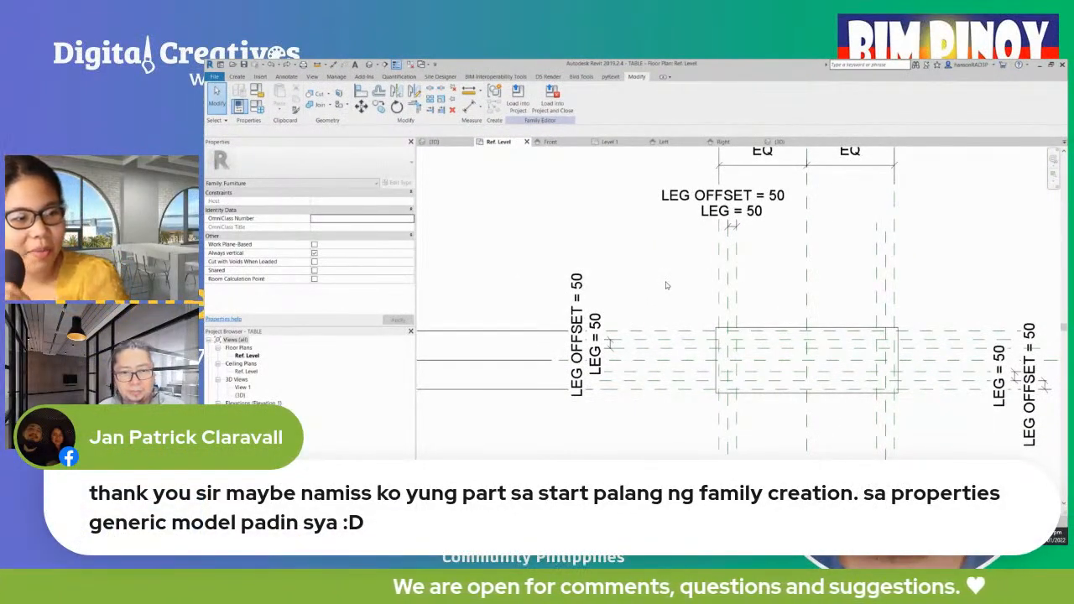
pyautogui.scroll(-3, 679, 433)
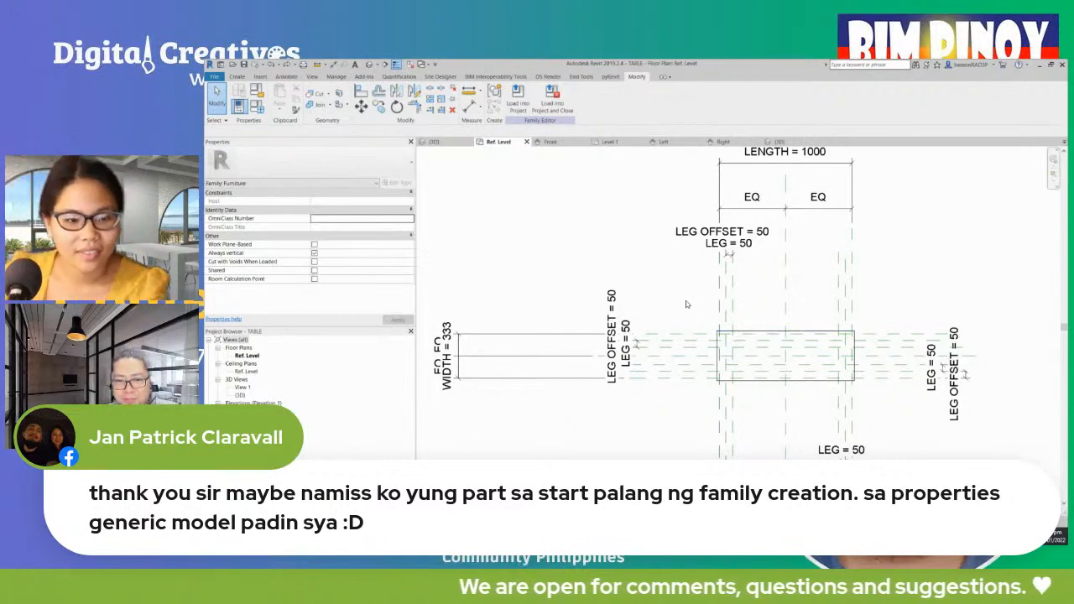
pyautogui.moveTo(686, 300); pyautogui.dragTo(689, 305, button='middle')
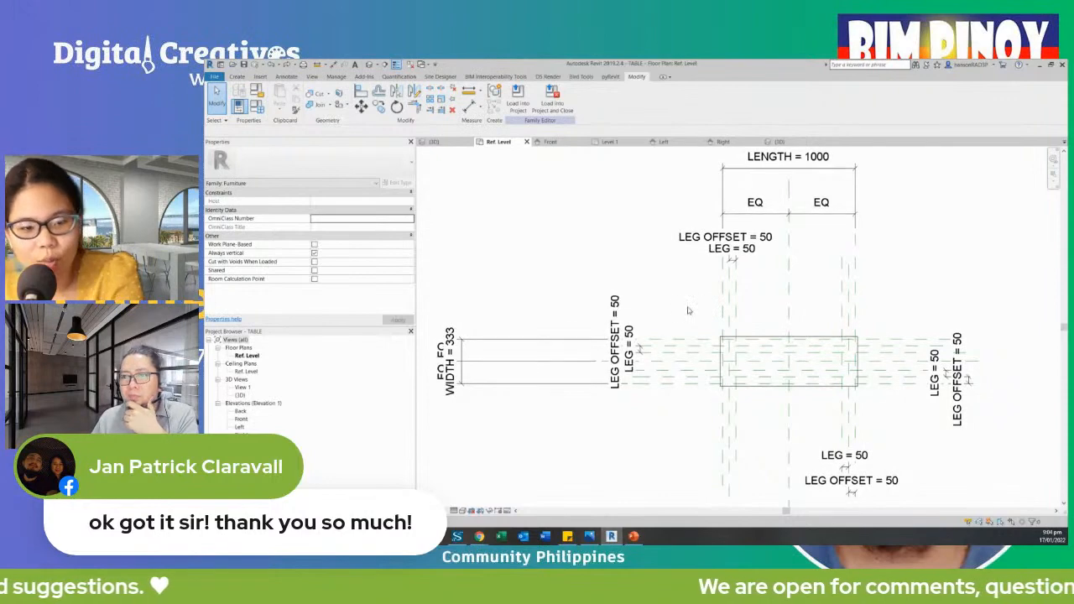
pyautogui.click(470, 363)
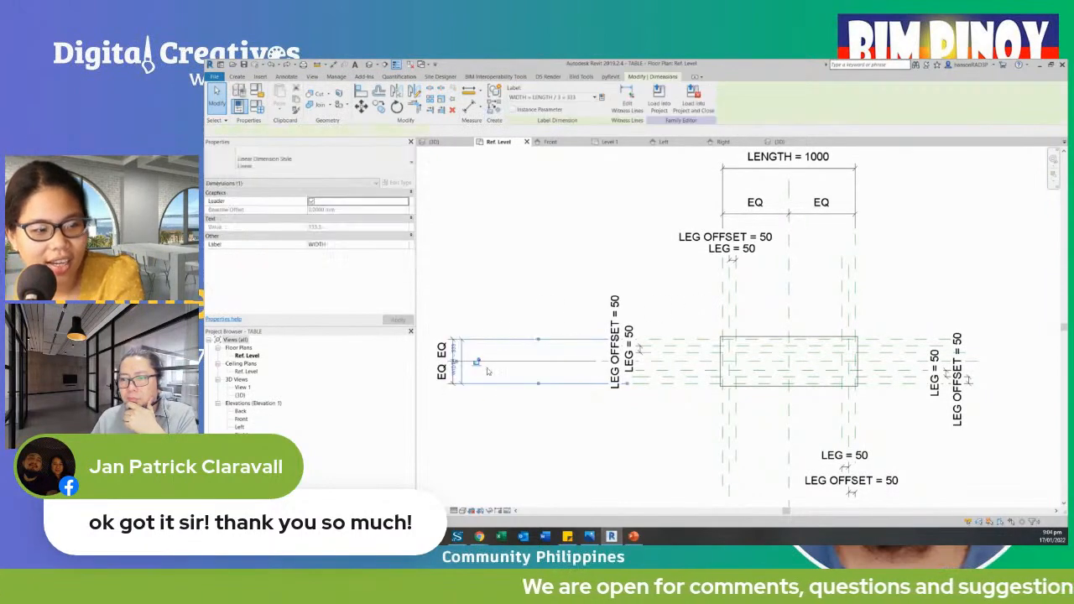
pyautogui.scroll(2, 504, 363)
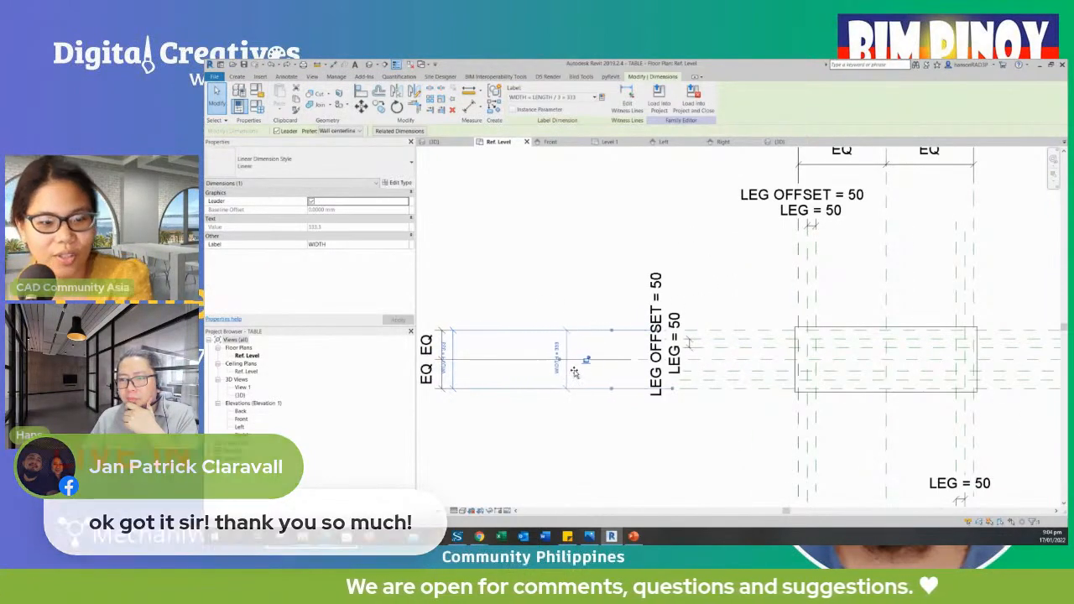
pyautogui.click(580, 237)
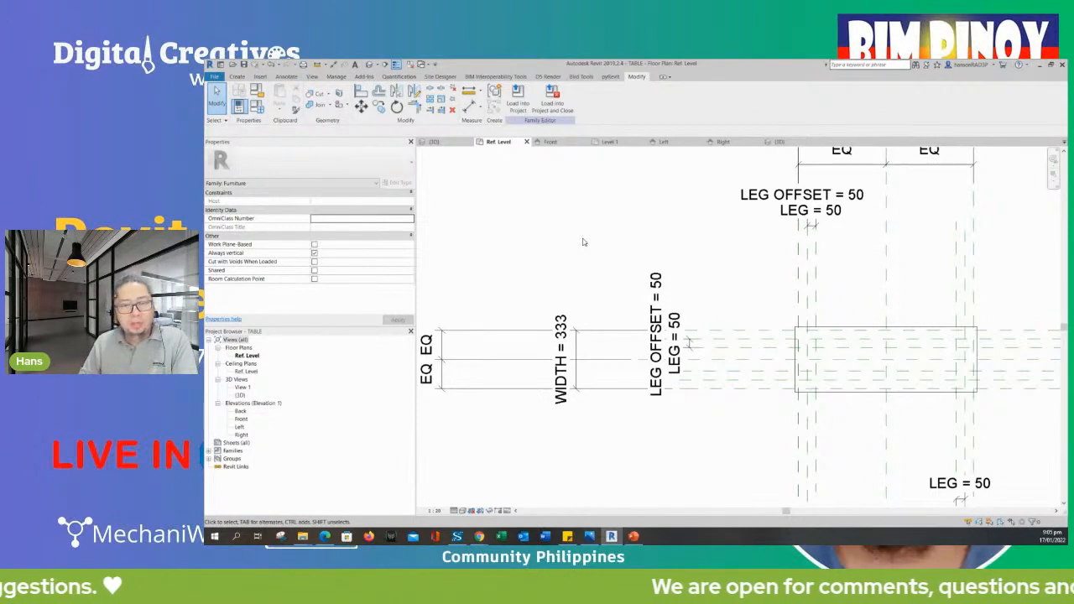
pyautogui.scroll(-2, 586, 248)
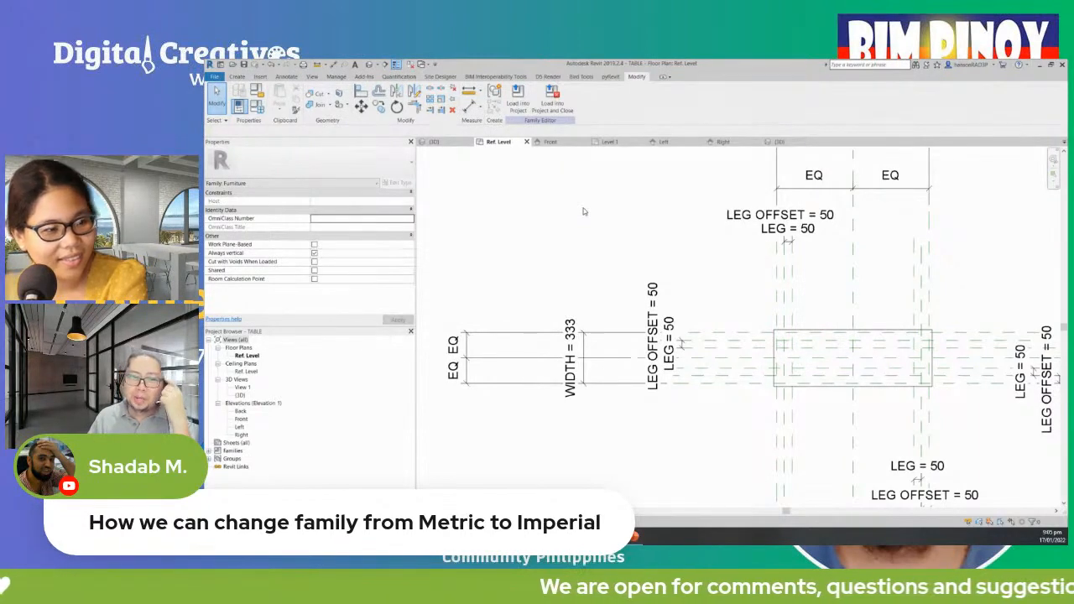
pyautogui.moveTo(584, 232); pyautogui.dragTo(576, 250, button='middle')
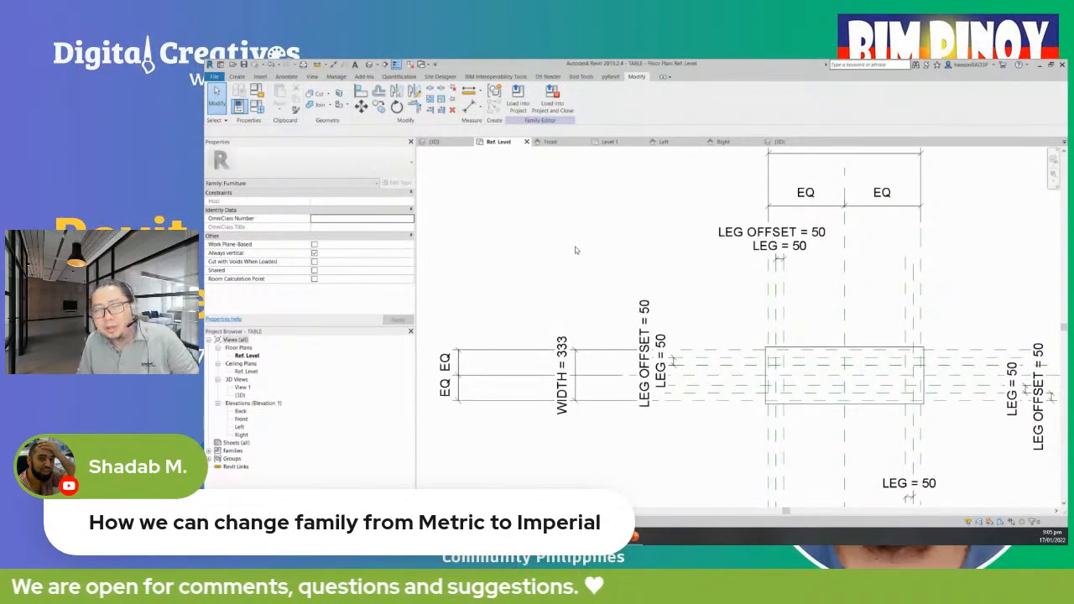
pyautogui.press('u')
pyautogui.press('n')
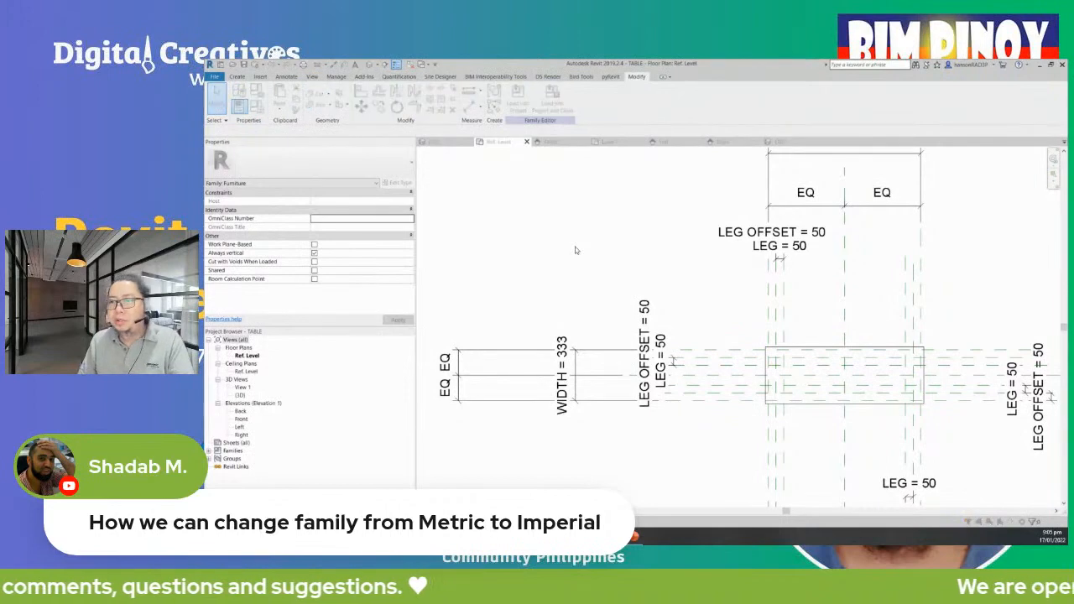
pyautogui.click(588, 160)
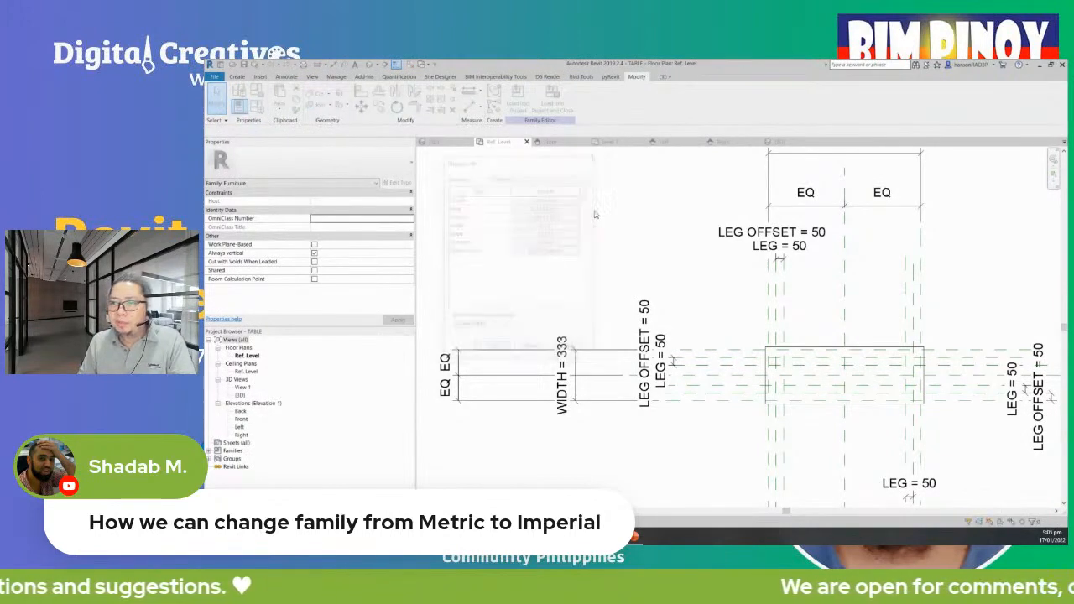
pyautogui.press('u')
pyautogui.press('n')
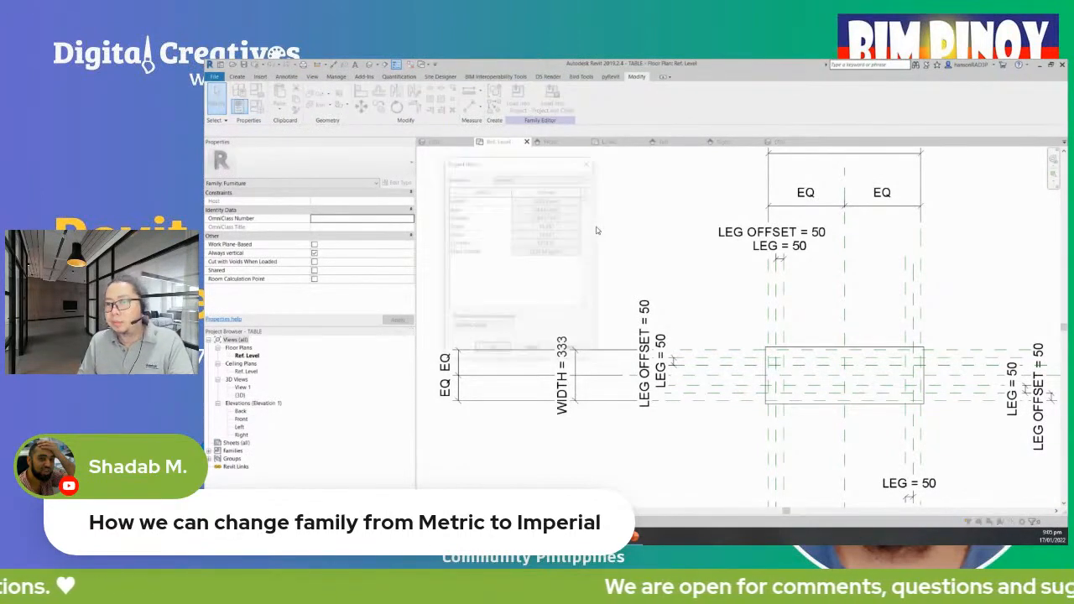
pyautogui.moveTo(548, 162); pyautogui.dragTo(630, 162)
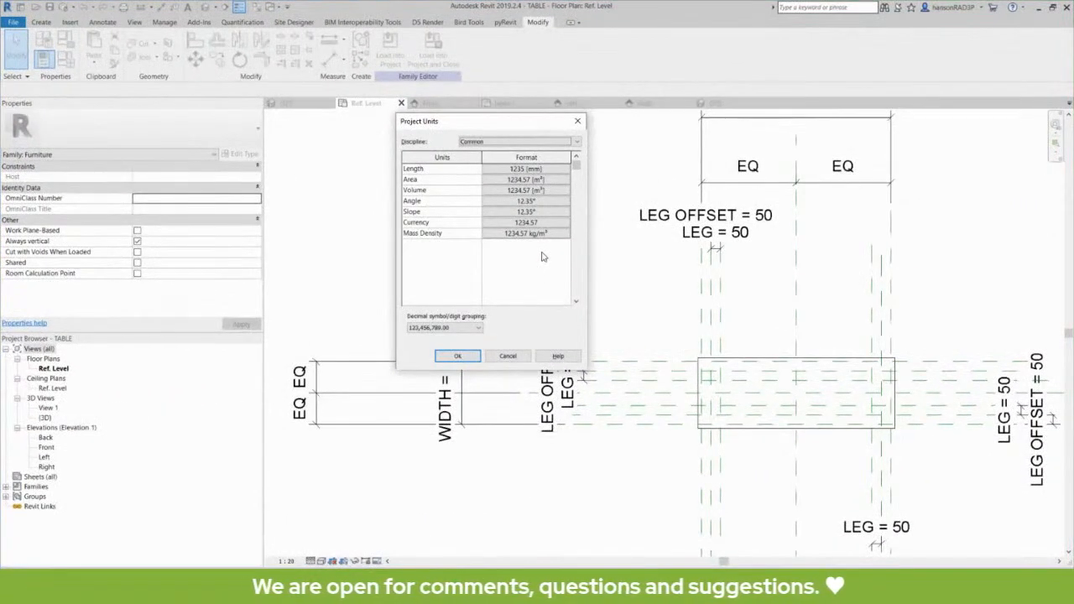
pyautogui.press('Escape')
pyautogui.scroll(-2, 601, 269)
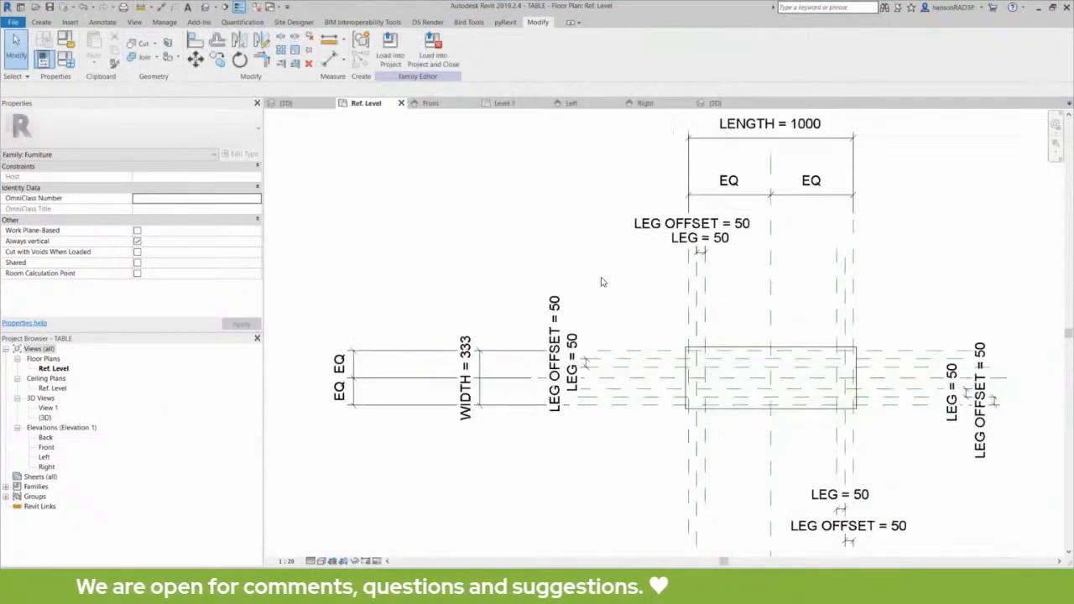
pyautogui.moveTo(533, 280)
pyautogui.mouseDown(button='middle')
pyautogui.moveTo(542, 292)
pyautogui.moveTo(556, 264)
pyautogui.moveTo(530, 283)
pyautogui.mouseUp(button='middle')
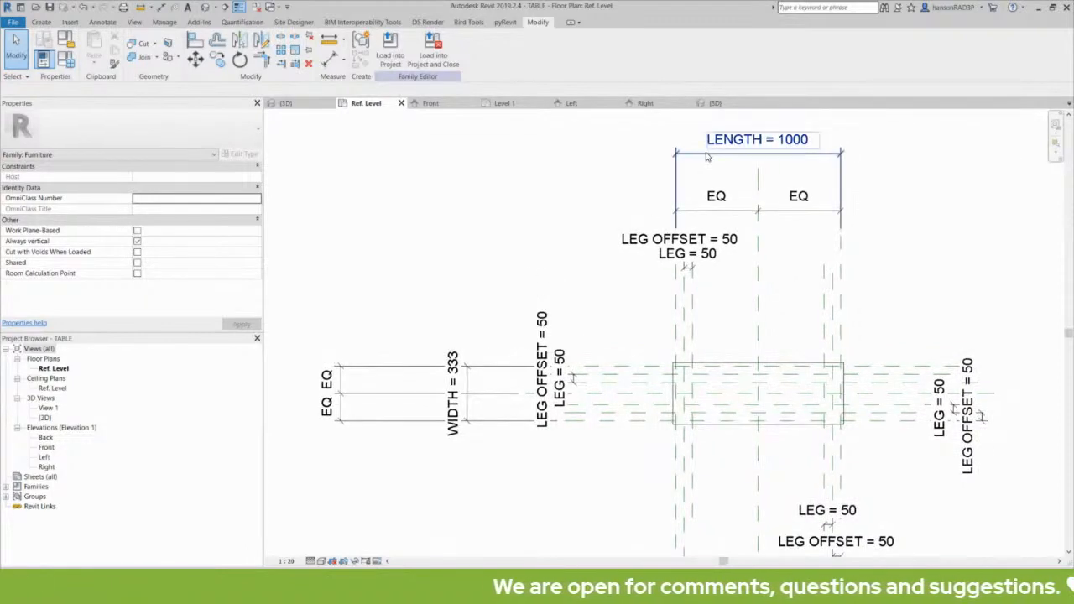
pyautogui.scroll(1, 843, 155)
pyautogui.moveTo(752, 146); pyautogui.dragTo(766, 174, button='middle')
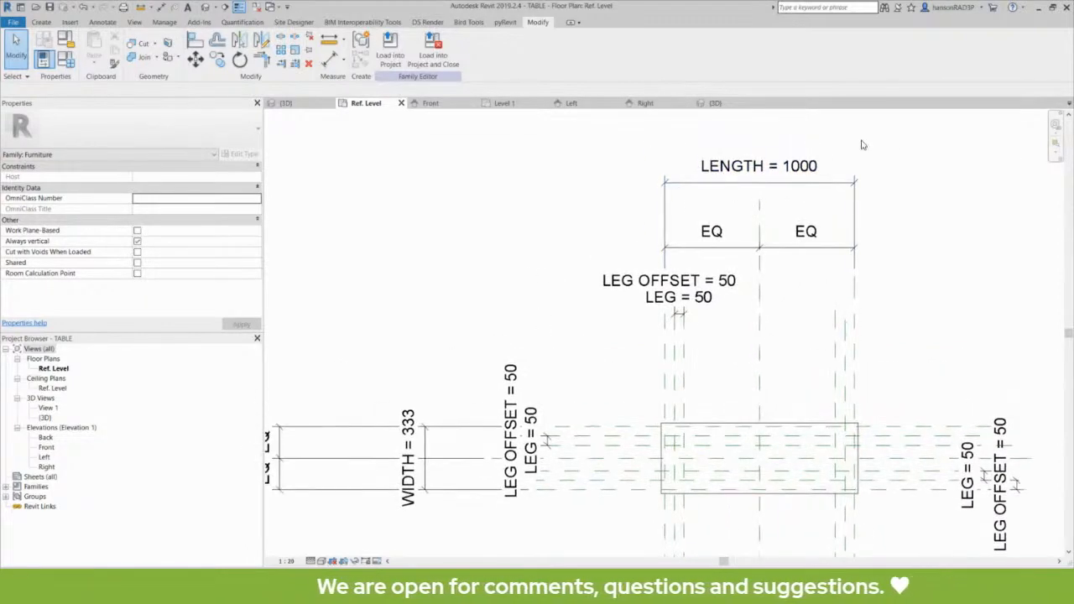
pyautogui.click(787, 177)
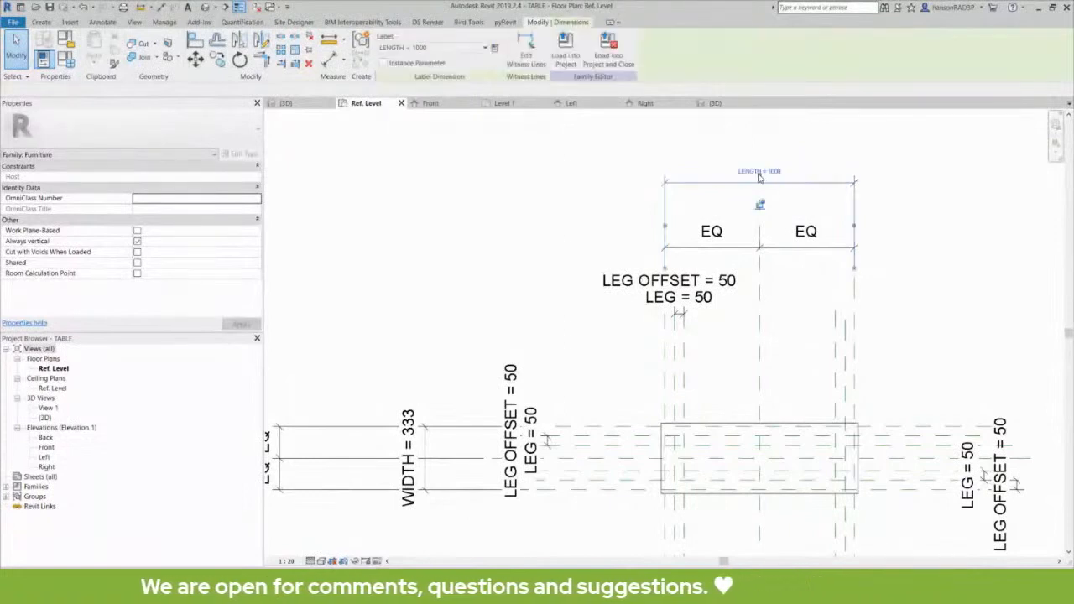
pyautogui.click(586, 190)
pyautogui.moveTo(580, 214); pyautogui.dragTo(607, 227, button='middle')
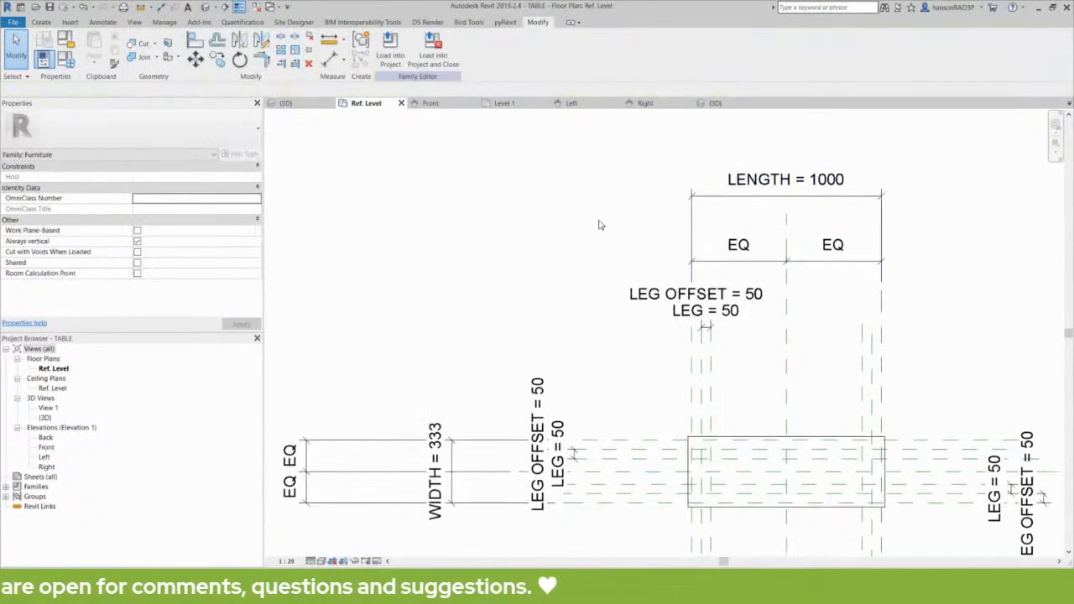
pyautogui.press('u')
pyautogui.press('n')
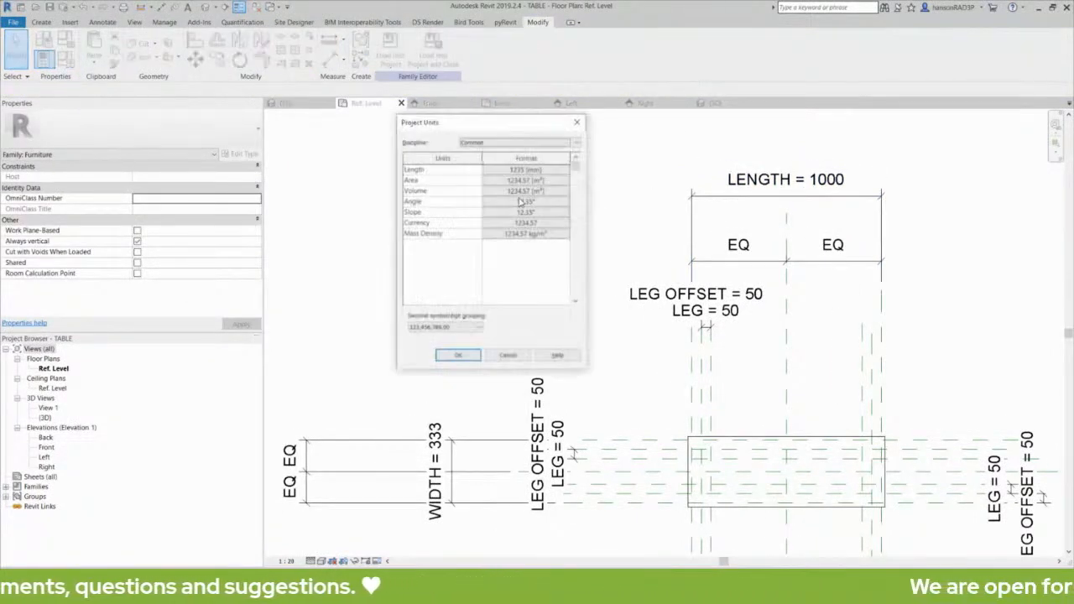
pyautogui.click(514, 169)
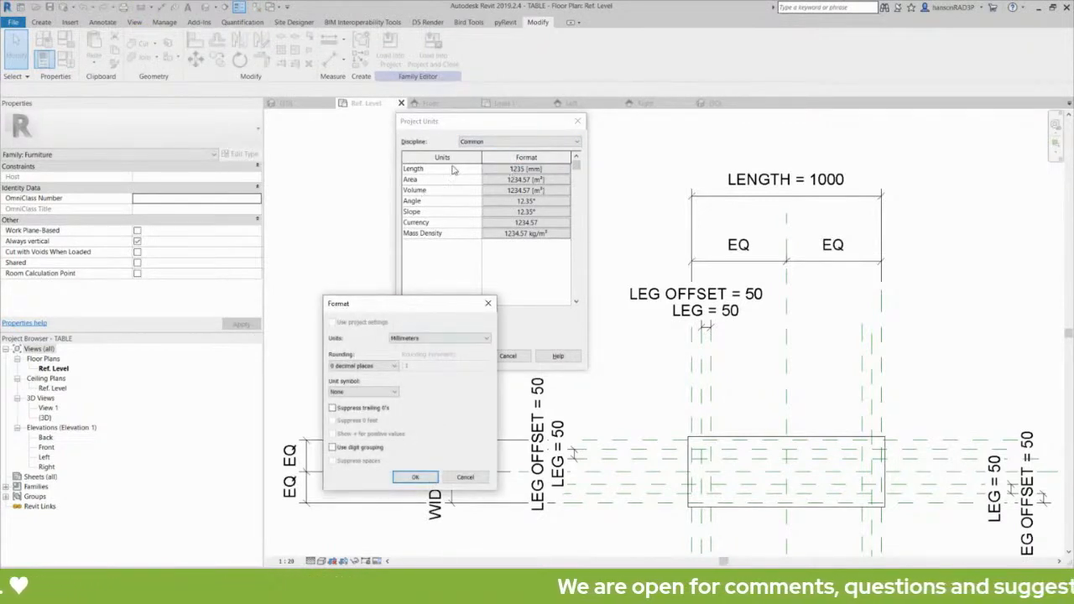
pyautogui.moveTo(434, 306); pyautogui.dragTo(454, 270)
pyautogui.press('Escape')
pyautogui.press('Escape')
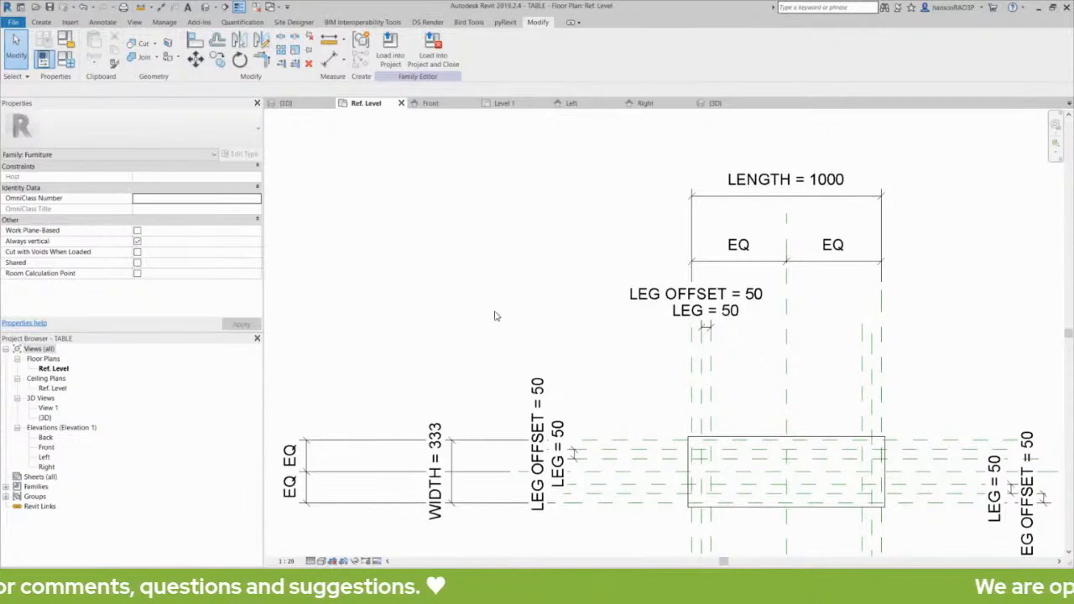
pyautogui.moveTo(495, 317); pyautogui.dragTo(521, 312, button='middle')
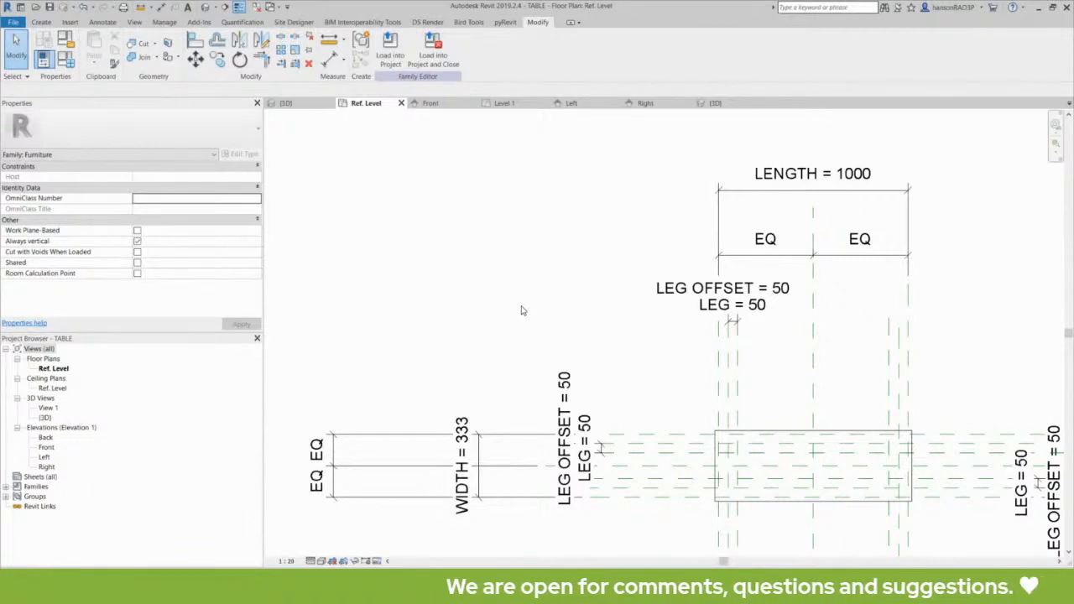
pyautogui.moveTo(521, 311); pyautogui.dragTo(501, 297, button='middle')
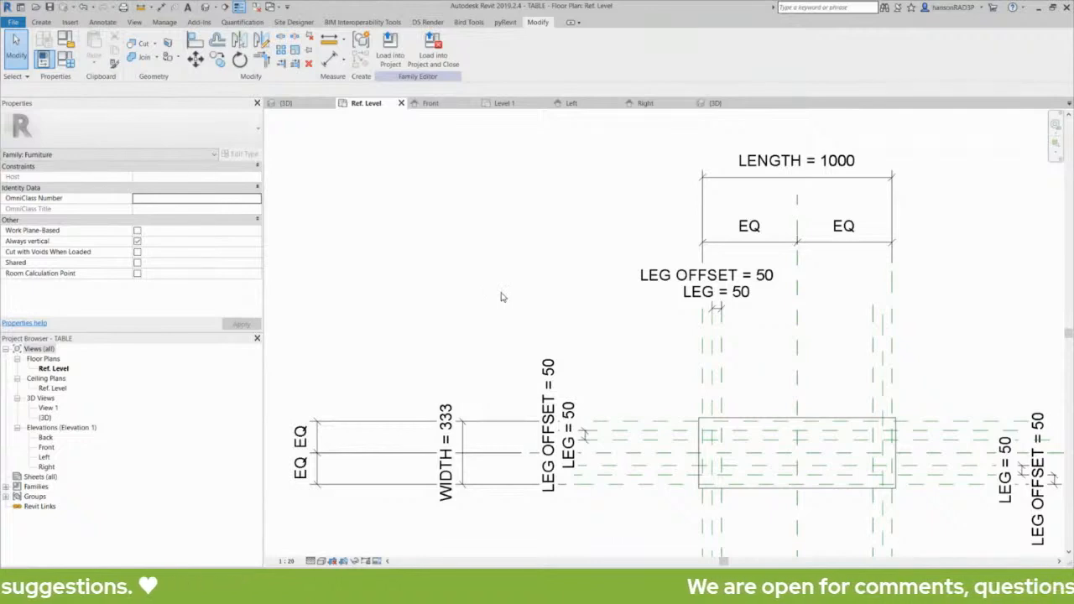
pyautogui.scroll(-3, 508, 277)
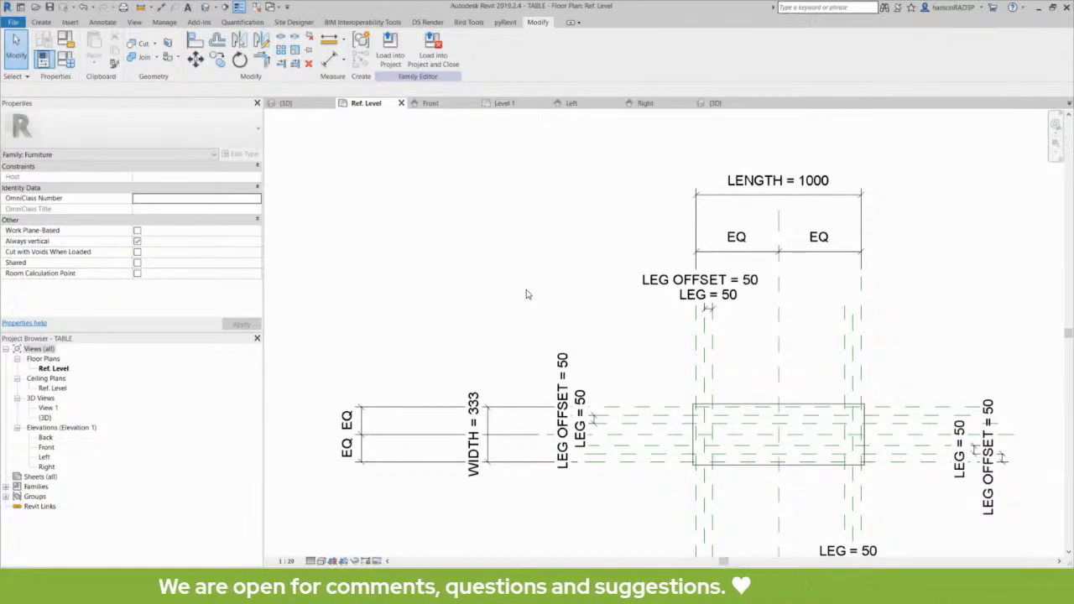
pyautogui.moveTo(534, 298); pyautogui.dragTo(560, 310, button='middle')
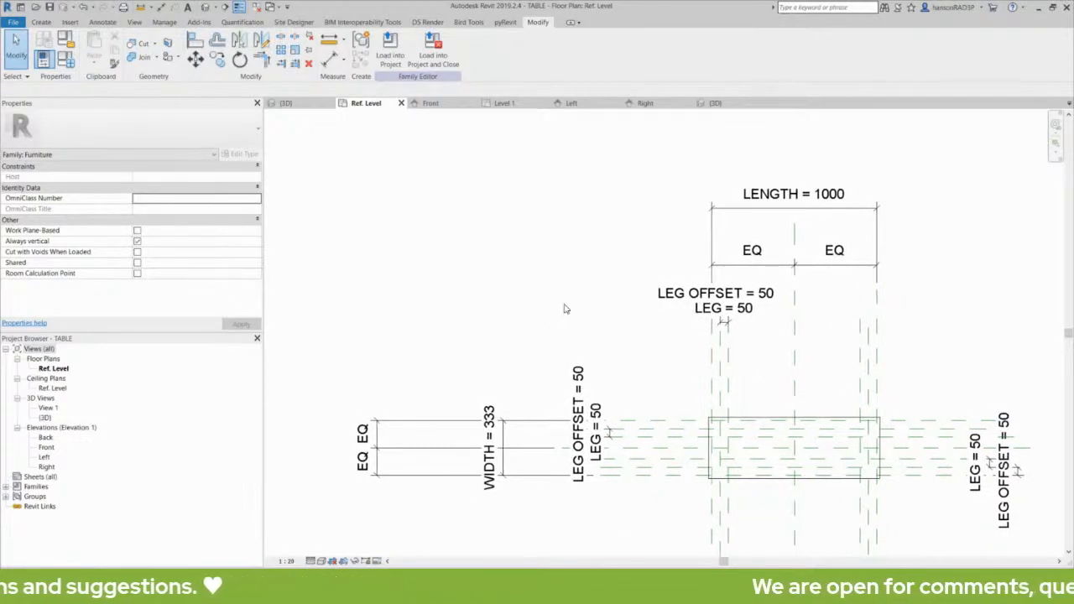
pyautogui.moveTo(565, 309)
pyautogui.mouseDown(button='middle')
pyautogui.moveTo(561, 319)
pyautogui.moveTo(542, 281)
pyautogui.mouseUp(button='middle')
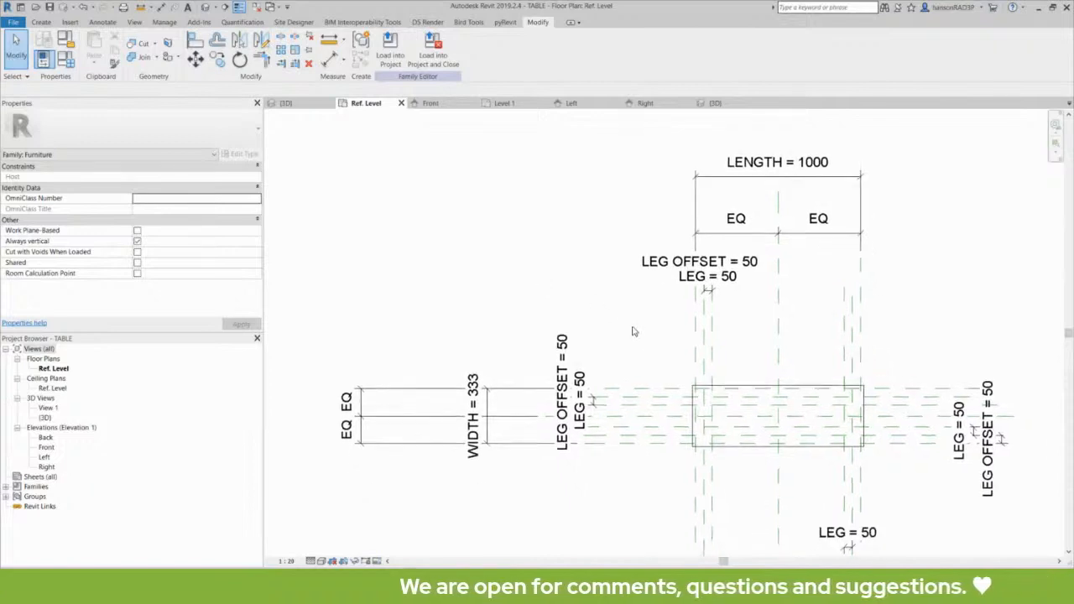
pyautogui.moveTo(633, 329); pyautogui.dragTo(609, 317, button='middle')
pyautogui.scroll(1, 620, 289)
pyautogui.moveTo(624, 259); pyautogui.dragTo(623, 271, button='middle')
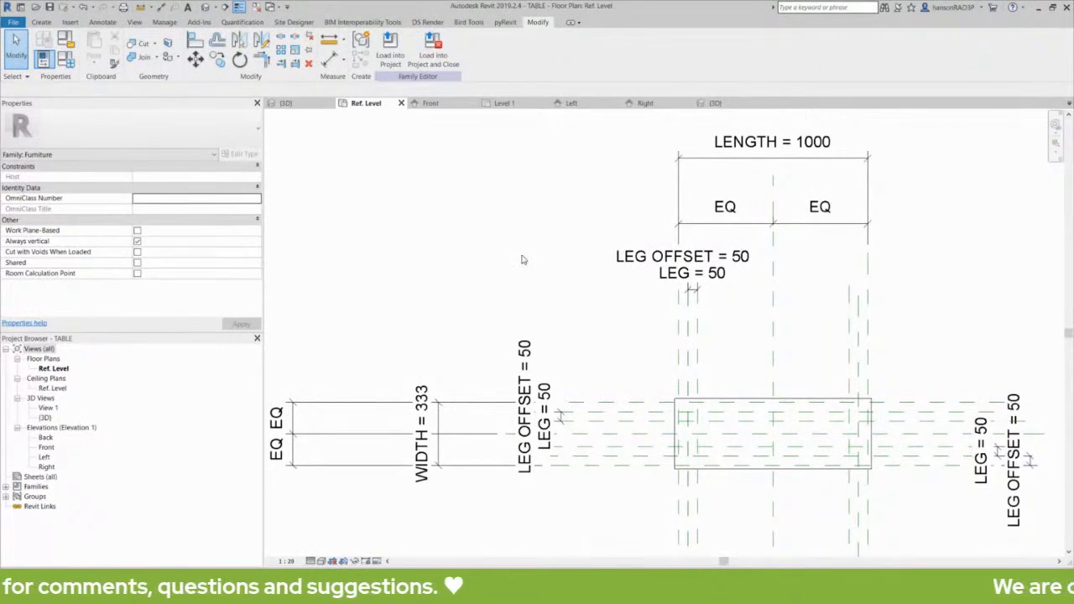
pyautogui.press('u')
pyautogui.press('n')
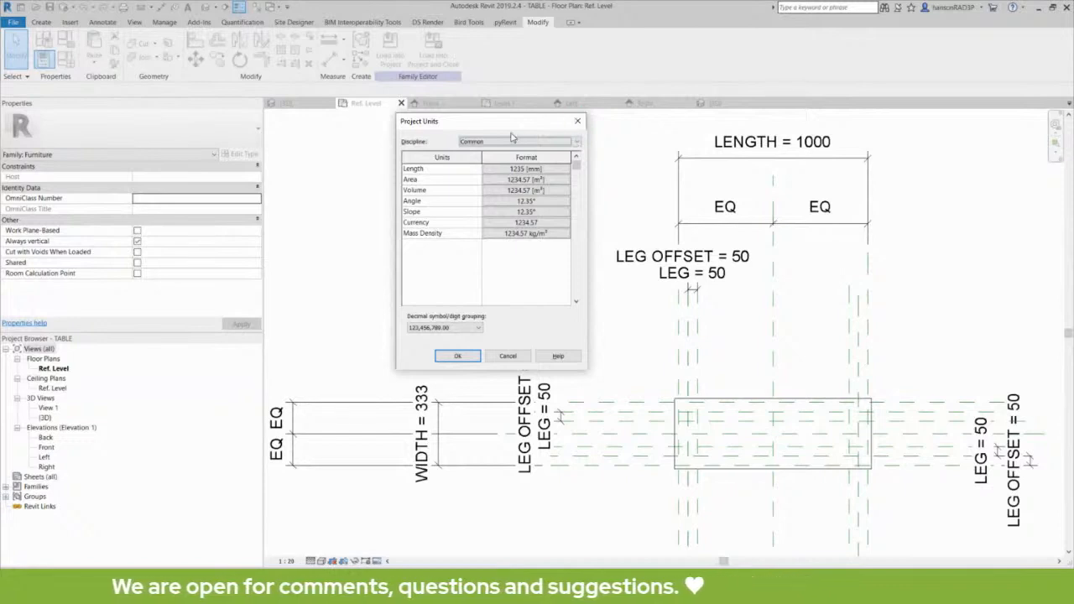
pyautogui.moveTo(511, 127); pyautogui.dragTo(476, 141)
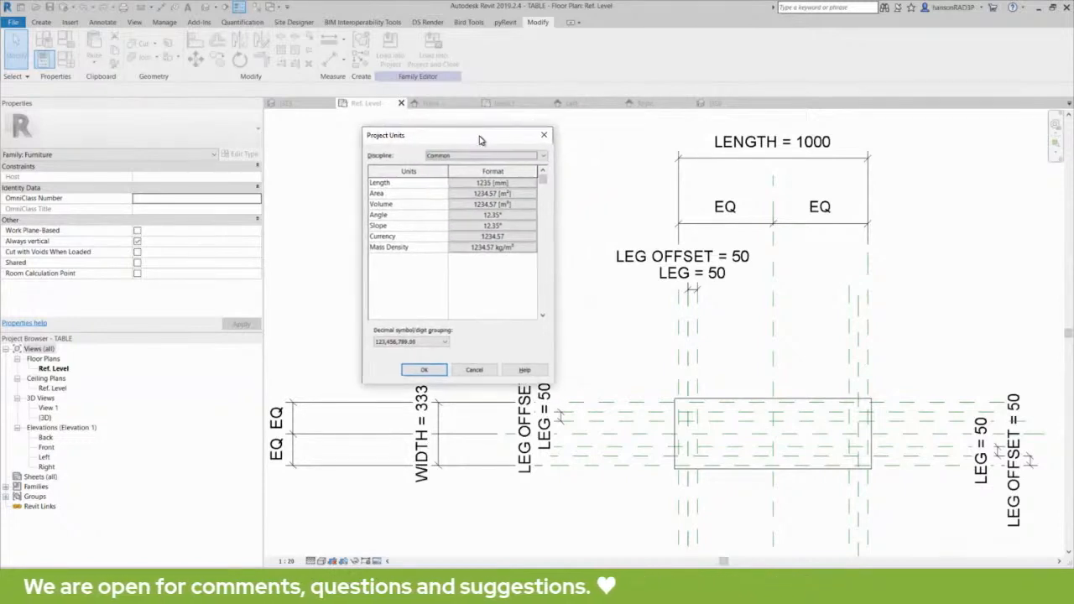
pyautogui.click(546, 137)
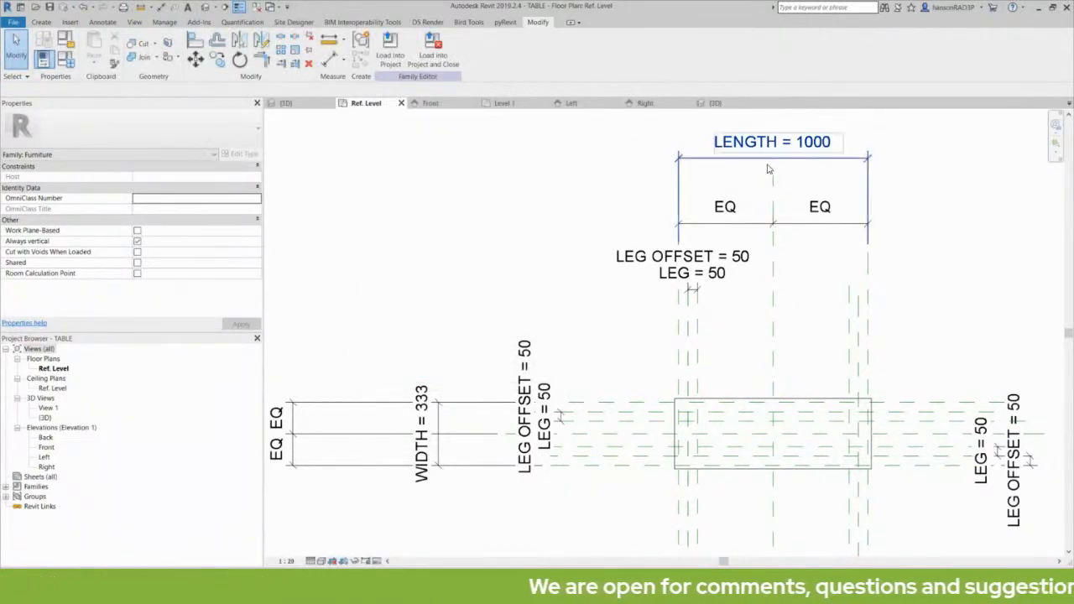
# Select the LENGTH dimension repeatedly to inspect its label.
pyautogui.moveTo(708, 168); pyautogui.dragTo(656, 195, button='middle')
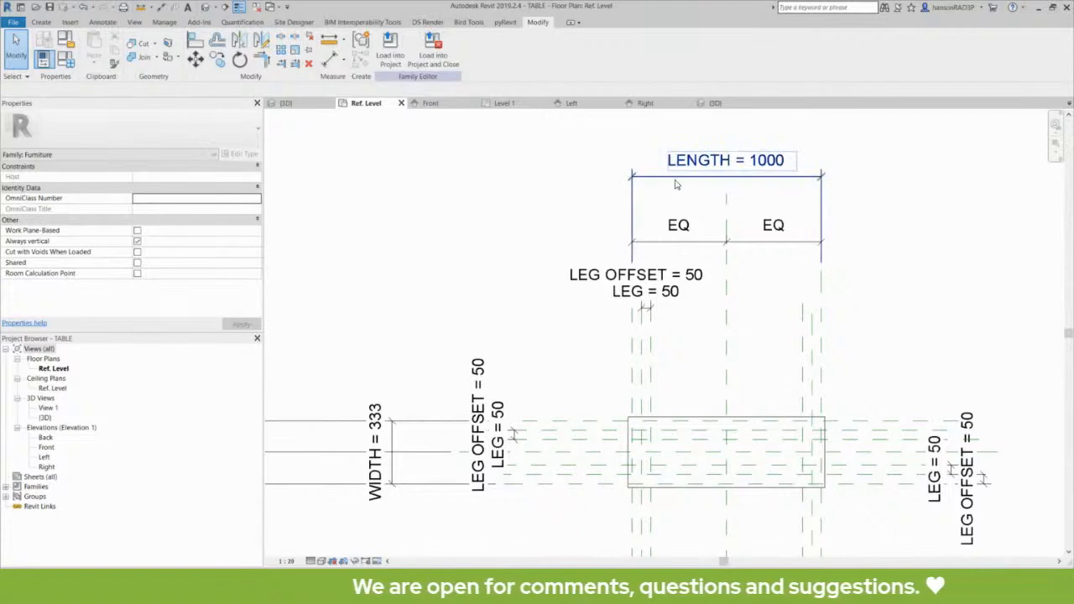
pyautogui.click(679, 178)
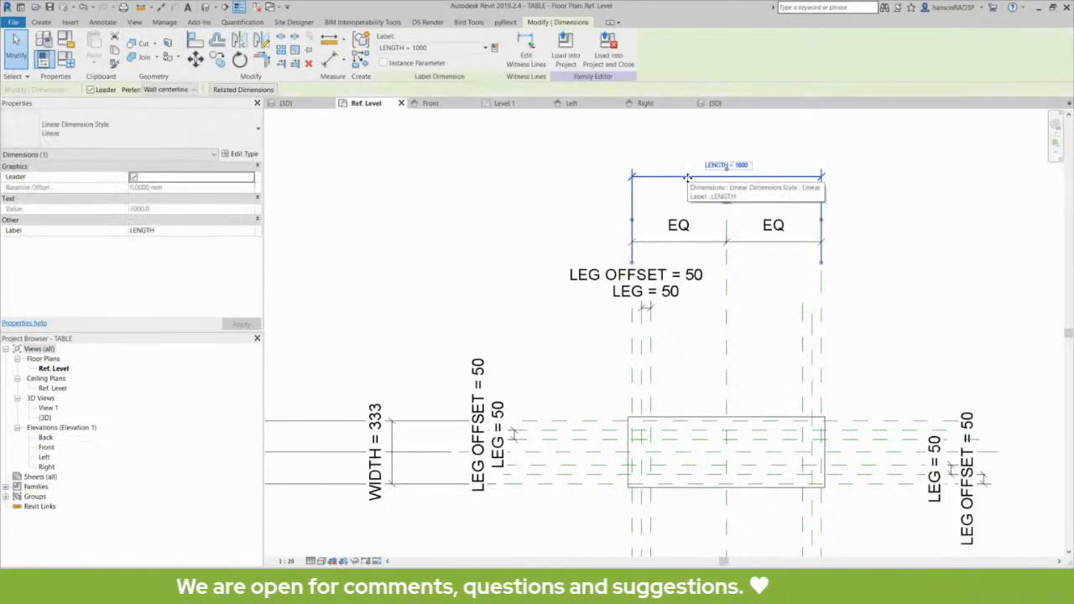
pyautogui.scroll(3, 743, 179)
pyautogui.press('Escape')
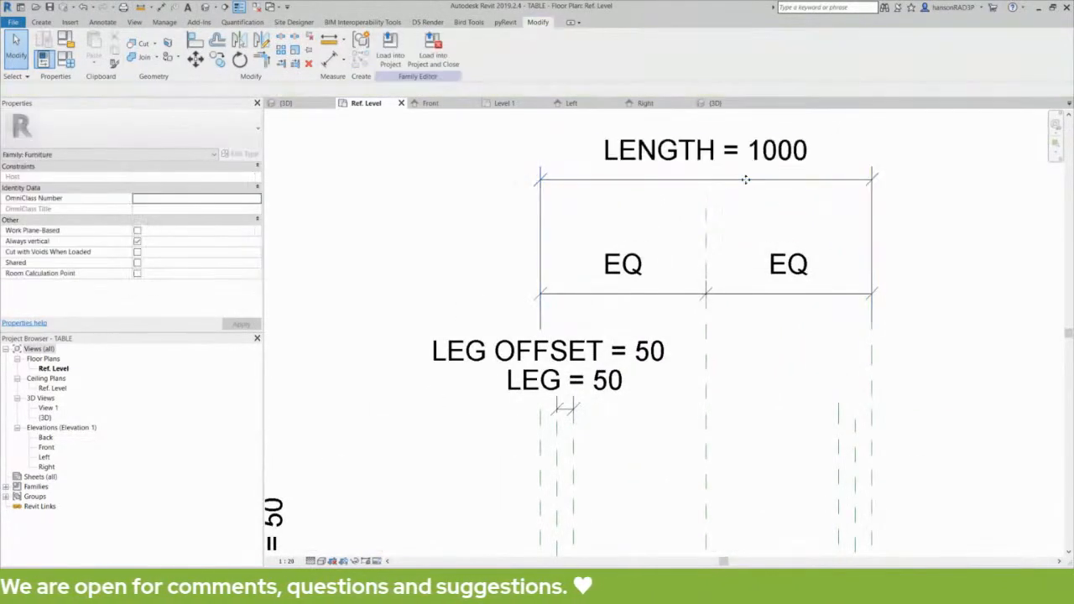
pyautogui.click(724, 183)
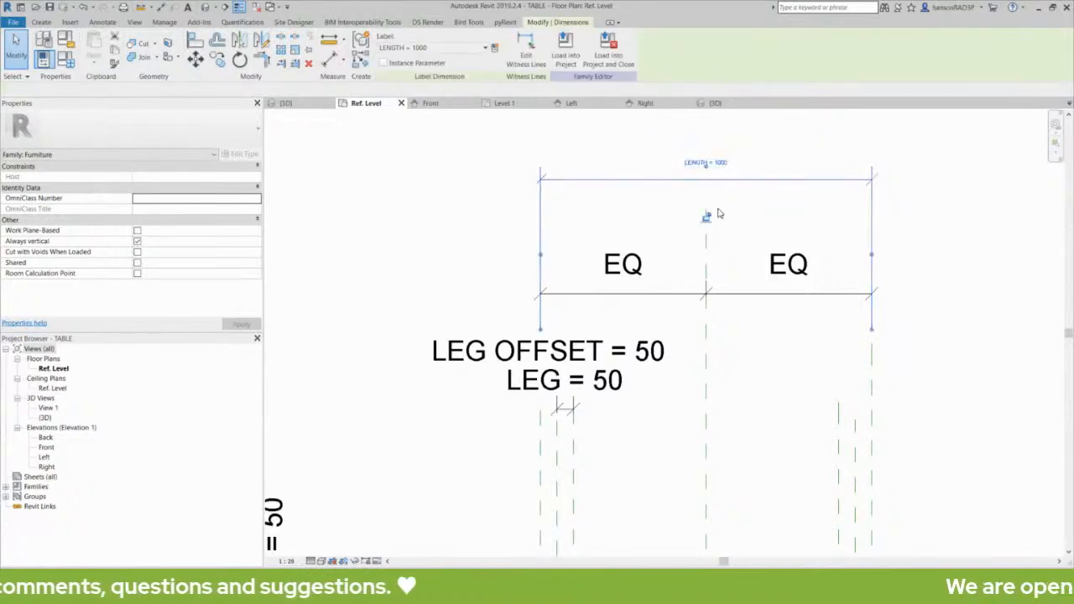
pyautogui.scroll(2, 724, 212)
pyautogui.press('Escape')
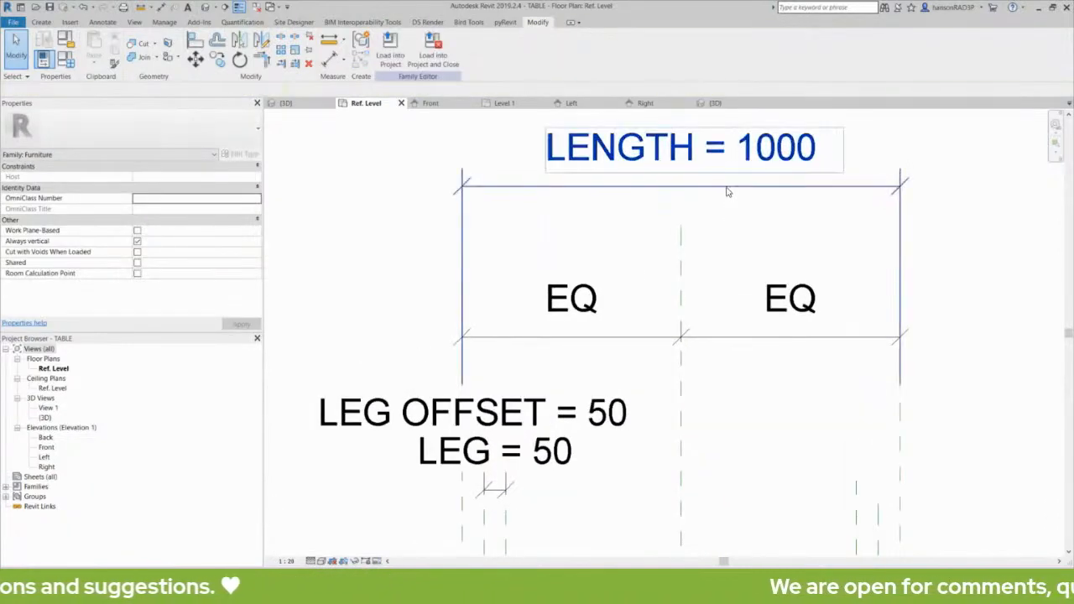
pyautogui.click(728, 192)
pyautogui.press('Escape')
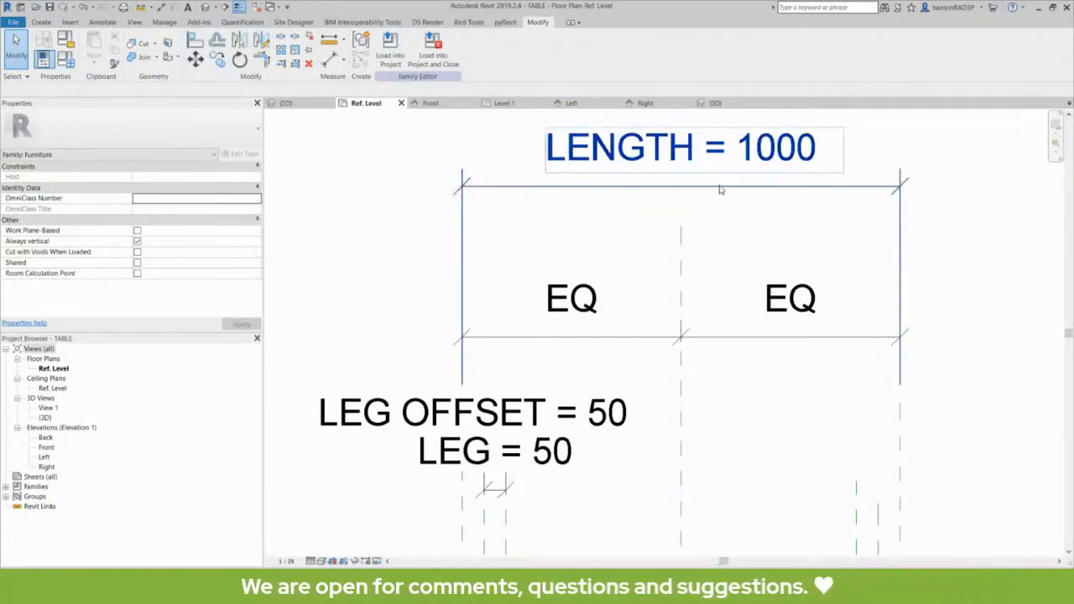
pyautogui.click(718, 188)
pyautogui.scroll(-1, 713, 227)
pyautogui.click(716, 227)
# Pan and zoom the plan to bring the whole table outline back into view.
pyautogui.scroll(-1, 416, 294)
pyautogui.moveTo(419, 309); pyautogui.dragTo(506, 265, button='middle')
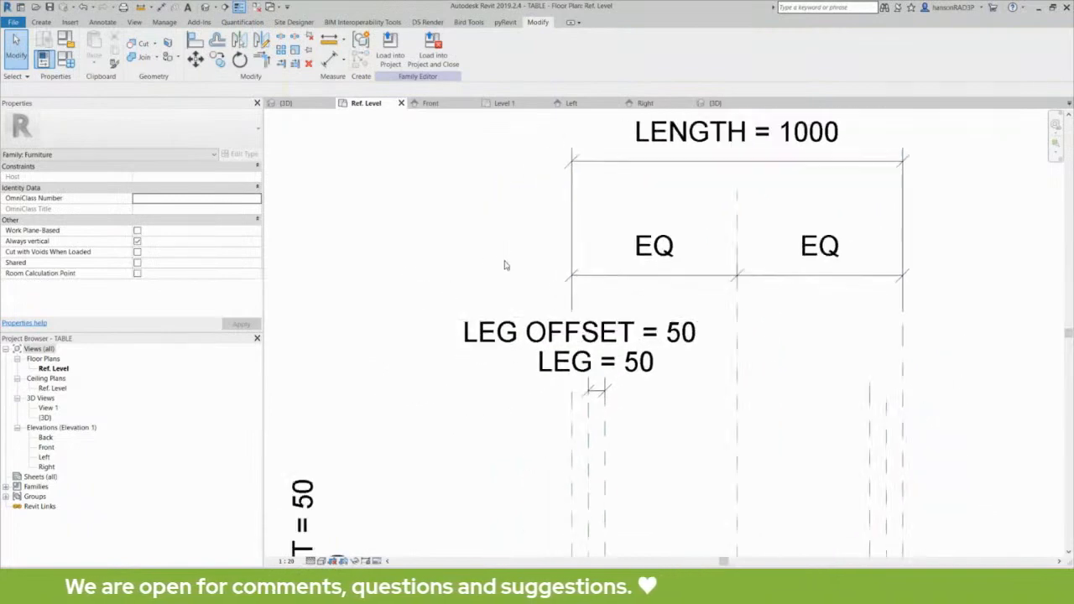
pyautogui.scroll(-2, 453, 339)
pyautogui.moveTo(453, 339); pyautogui.dragTo(589, 203, button='middle')
pyautogui.scroll(-2, 560, 356)
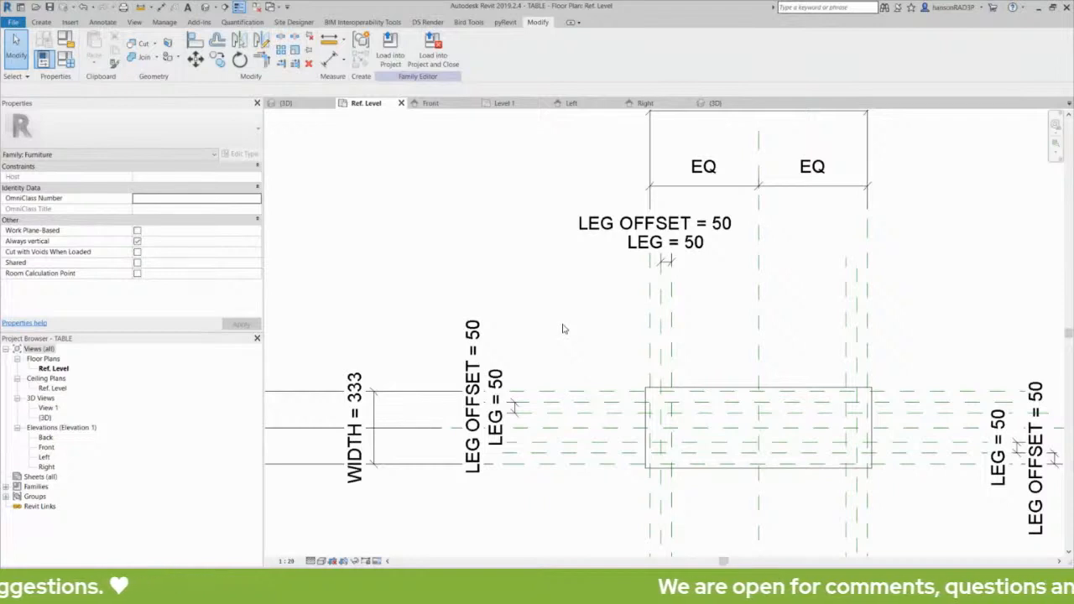
pyautogui.moveTo(465, 265)
pyautogui.mouseDown(button='middle')
pyautogui.moveTo(491, 267)
pyautogui.moveTo(470, 278)
pyautogui.mouseUp(button='middle')
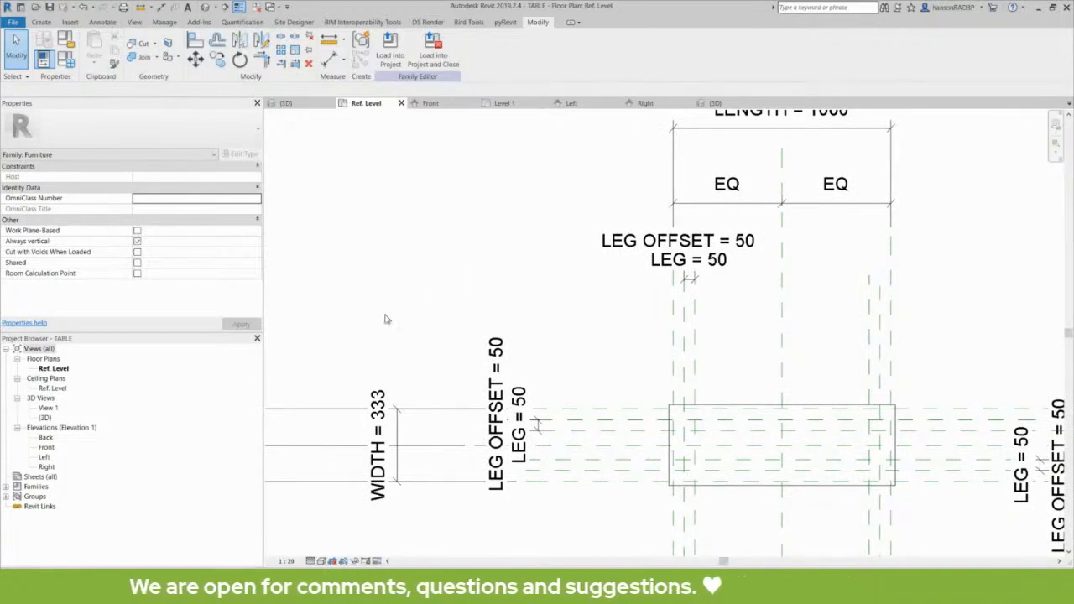
# Expand Families > Annotation Symbols in the Project Browser to list the loaded symbols.
pyautogui.click(35, 487)
pyautogui.doubleClick(17, 489)
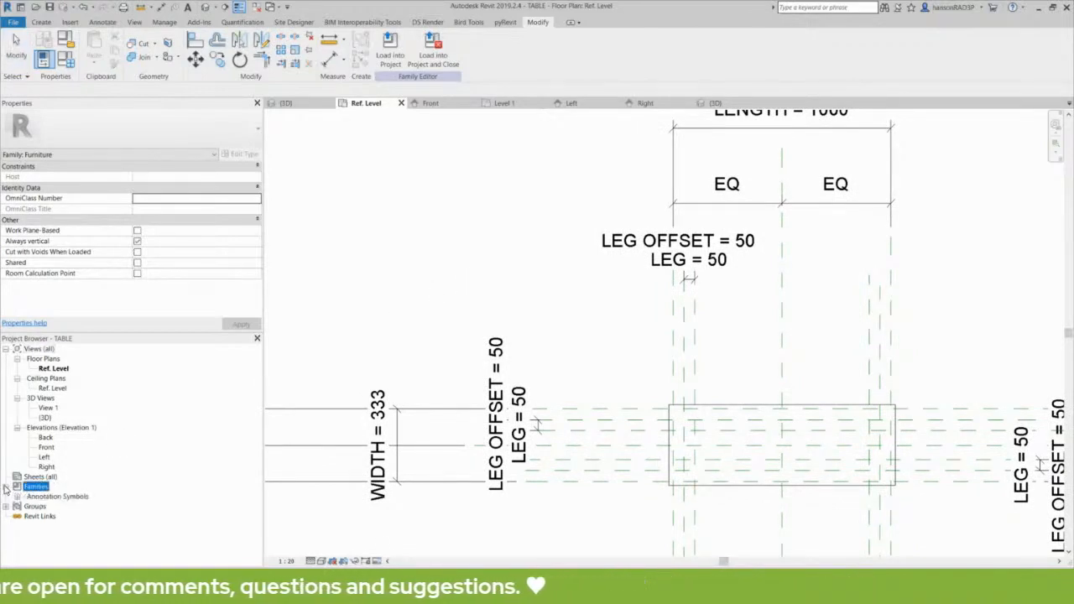
pyautogui.click(20, 497)
pyautogui.click(18, 498)
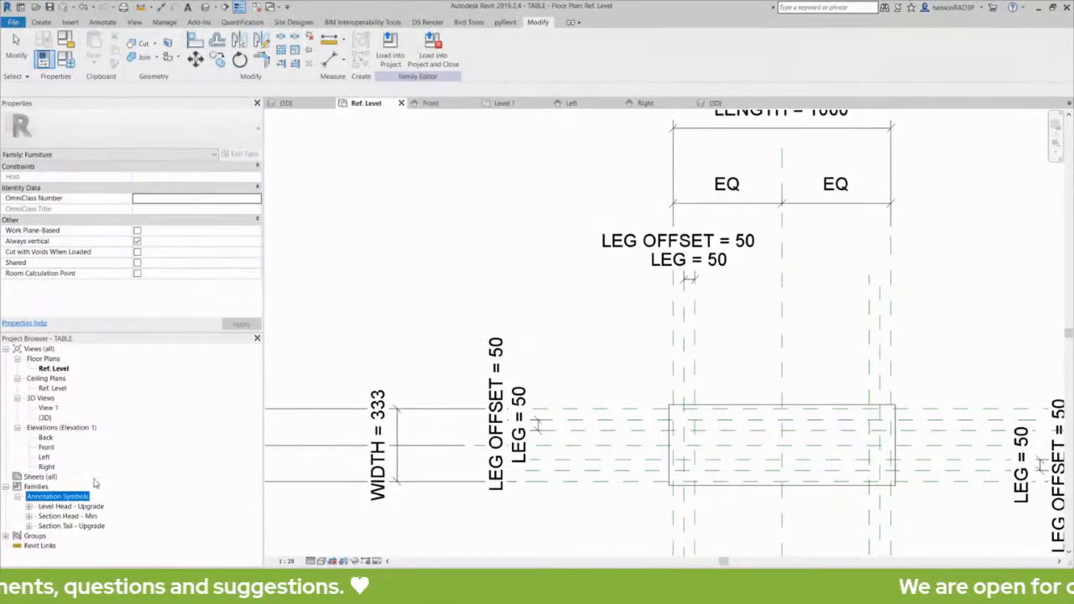
pyautogui.click(333, 305)
pyautogui.moveTo(356, 292); pyautogui.dragTo(373, 300, button='middle')
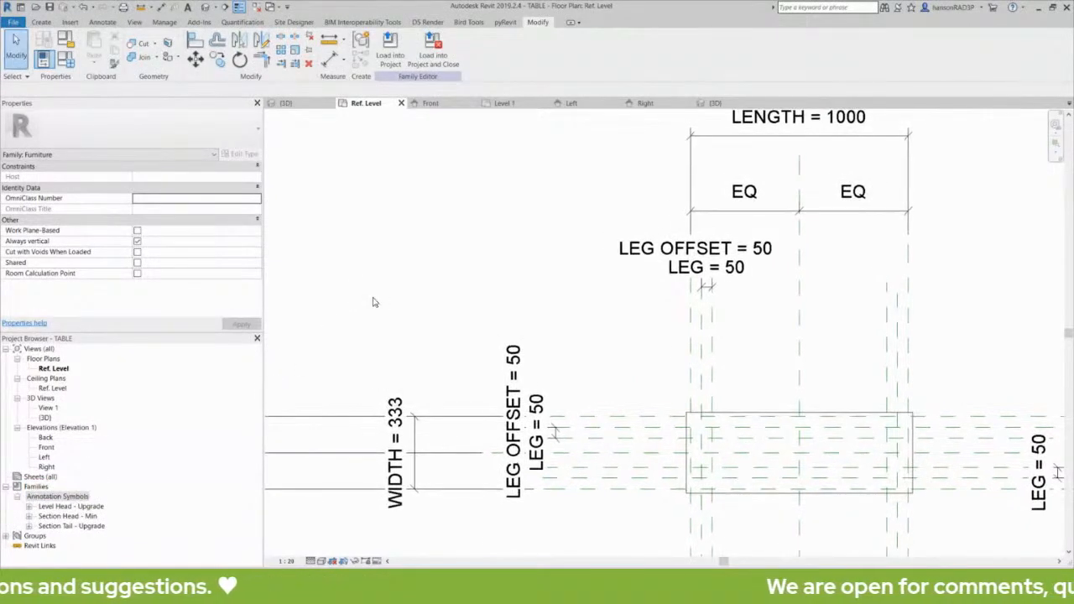
pyautogui.click(41, 22)
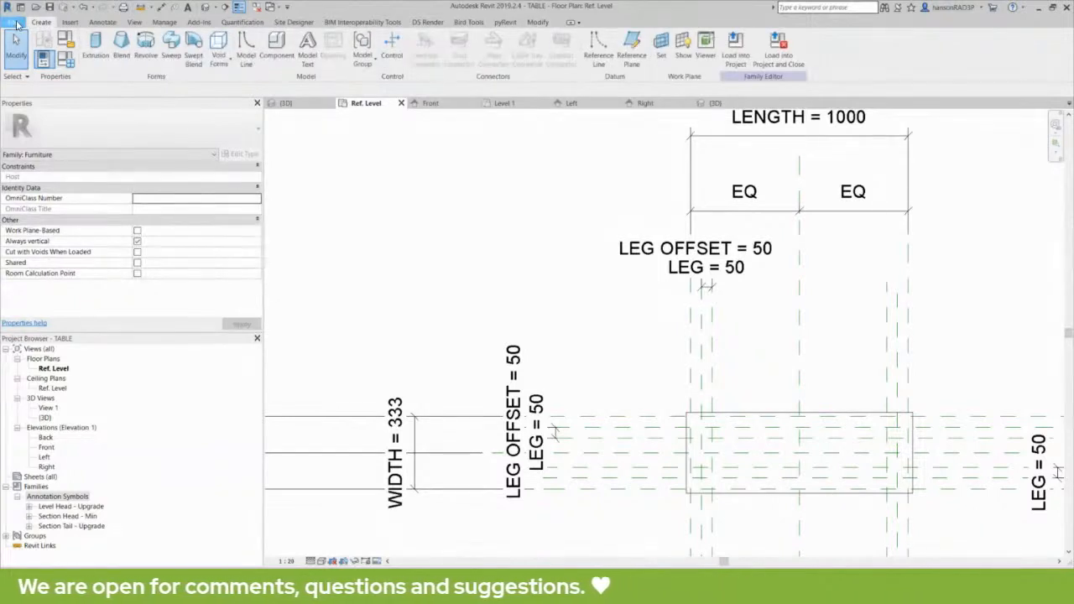
# Start a new family and browse into the REVIT LIBRARIES COLLECTION folder.
pyautogui.click(16, 22)
pyautogui.moveTo(72, 70)
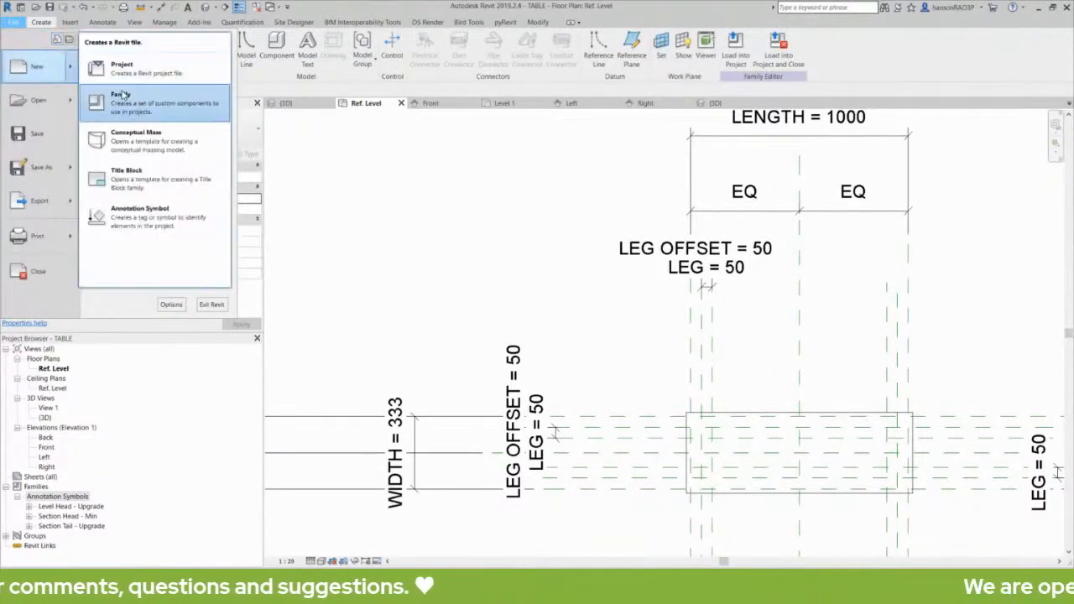
pyautogui.click(121, 94)
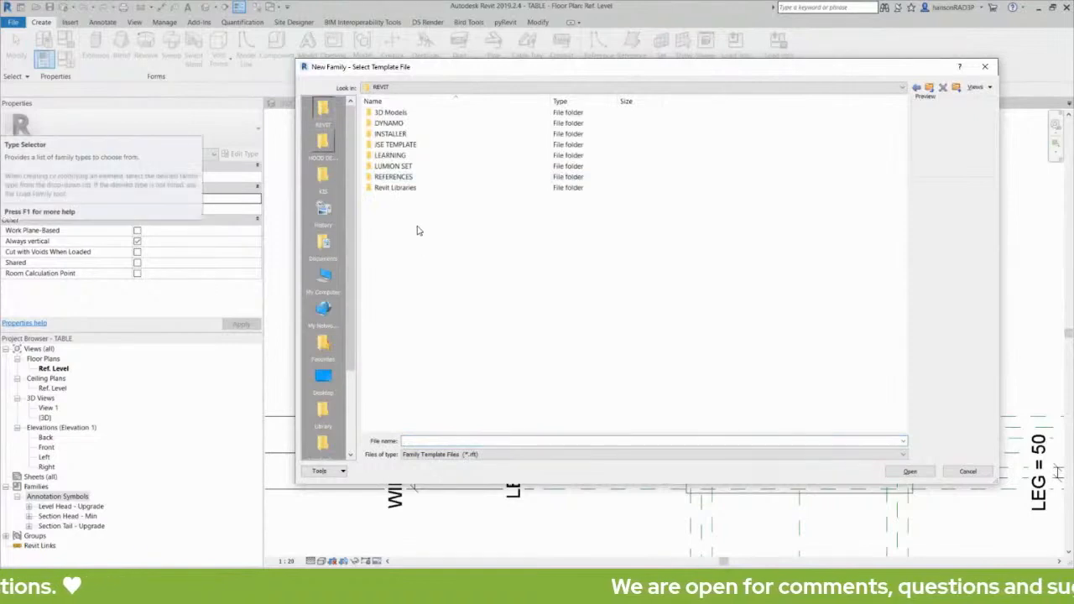
pyautogui.doubleClick(402, 190)
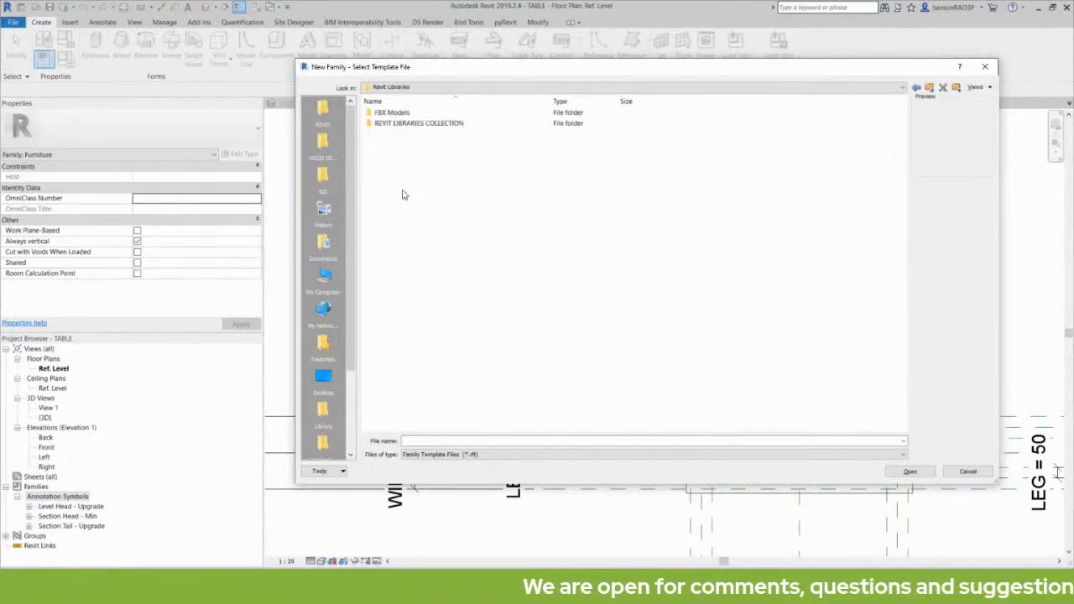
pyautogui.doubleClick(416, 125)
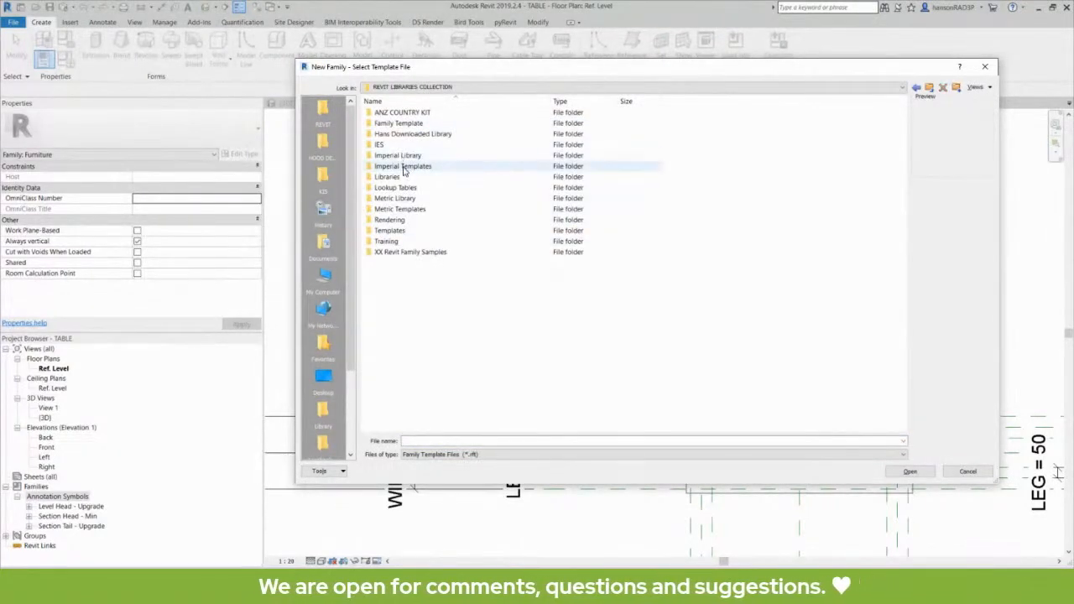
# Open Imperial Templates and select the plain Generic Model.rft template.
pyautogui.click(415, 167)
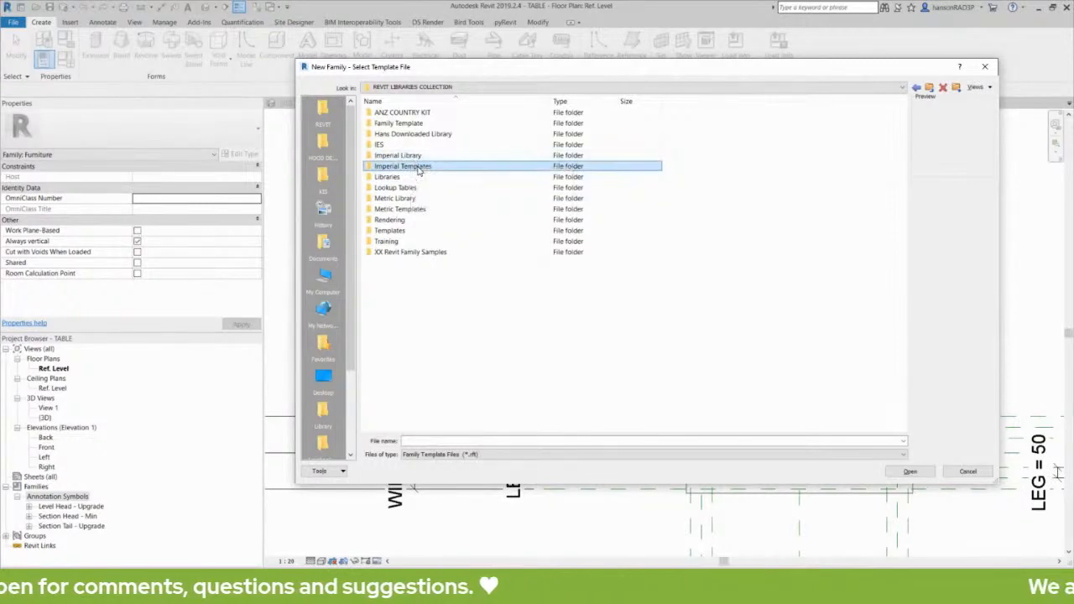
pyautogui.click(403, 209)
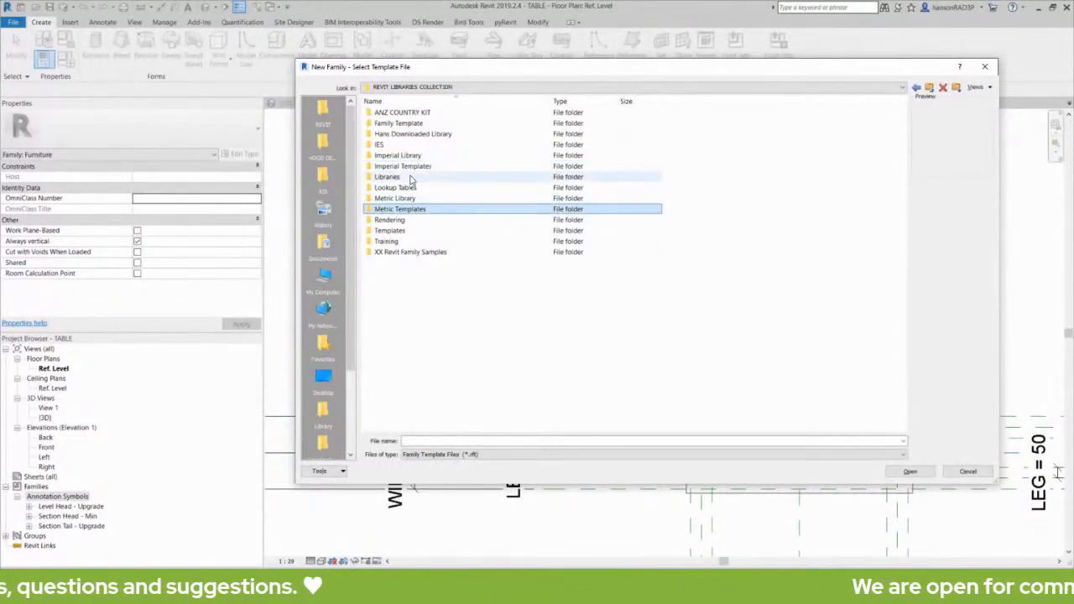
pyautogui.click(411, 169)
pyautogui.click(403, 209)
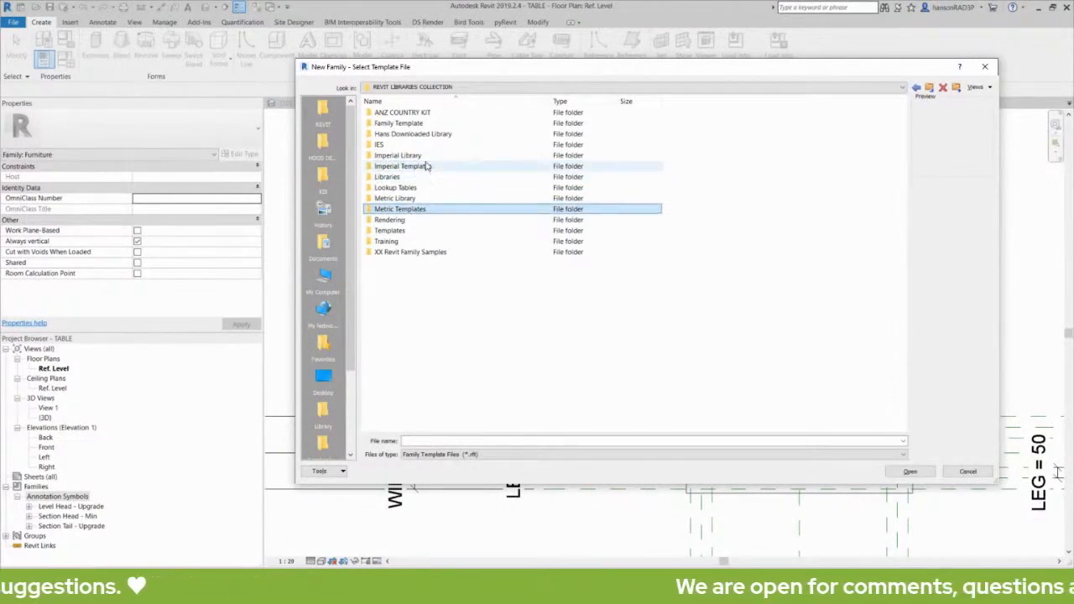
pyautogui.click(424, 168)
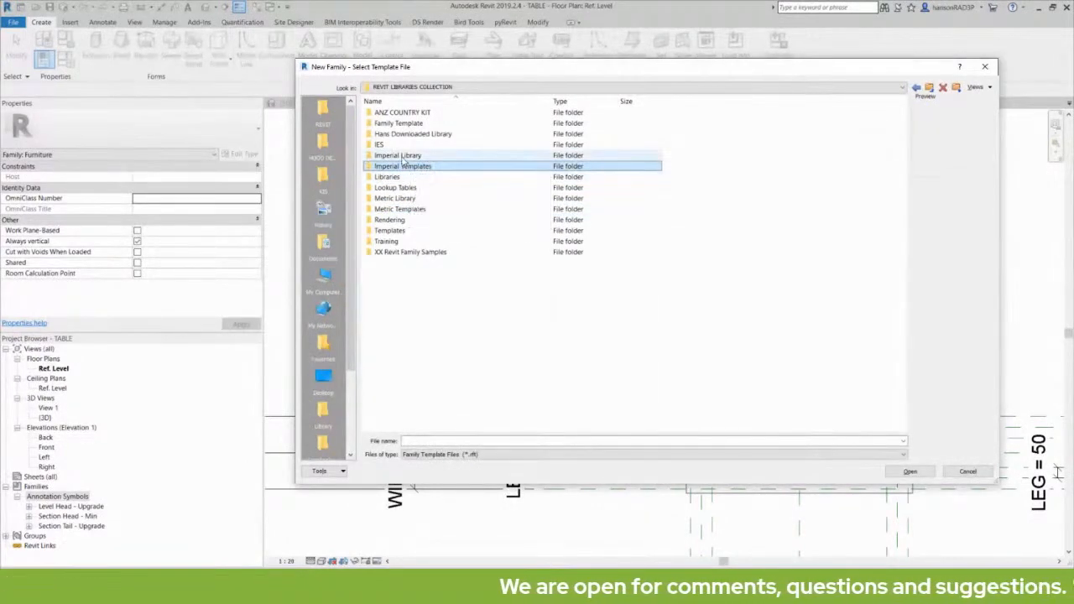
pyautogui.click(405, 156)
pyautogui.click(423, 169)
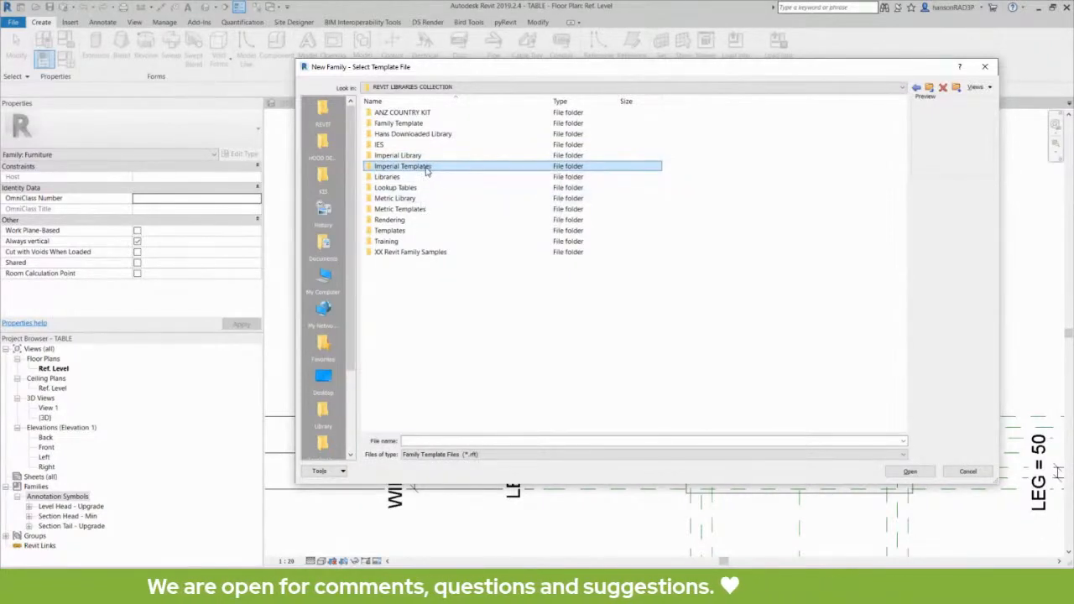
pyautogui.click(413, 209)
pyautogui.click(411, 171)
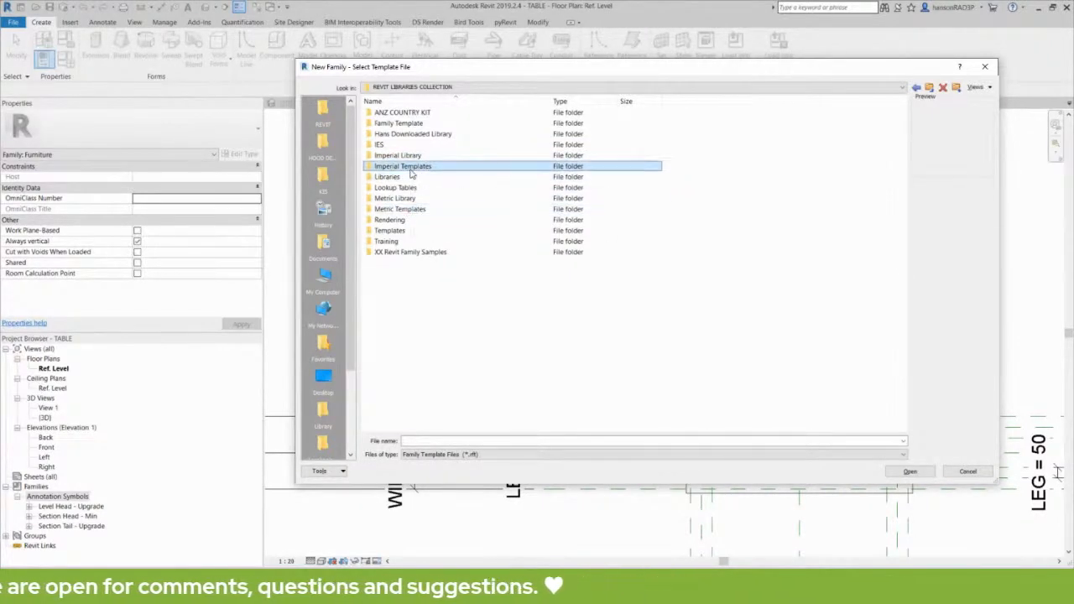
pyautogui.doubleClick(411, 170)
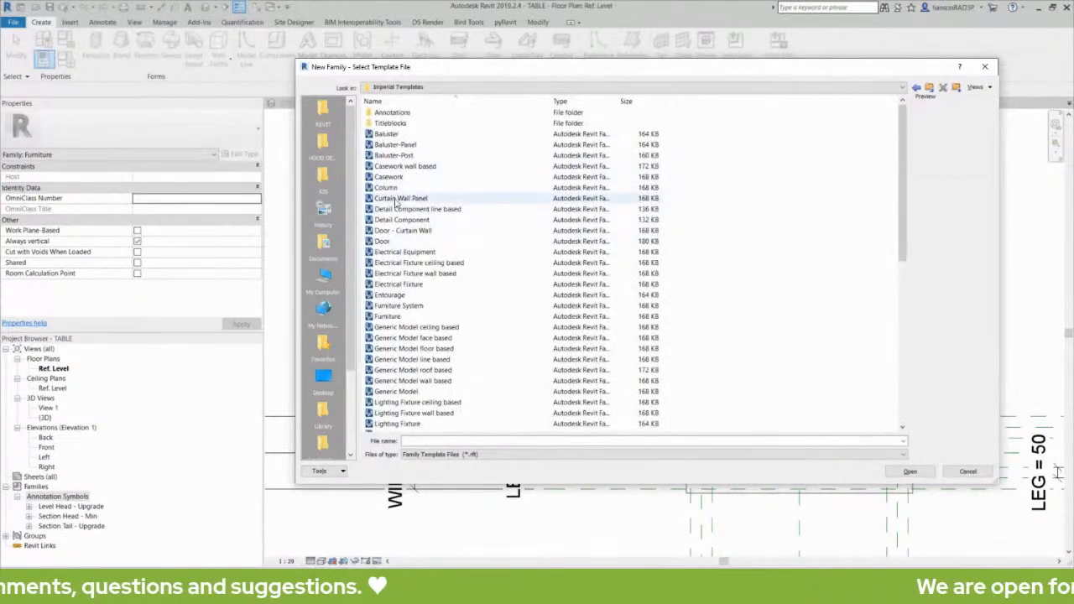
pyautogui.click(417, 327)
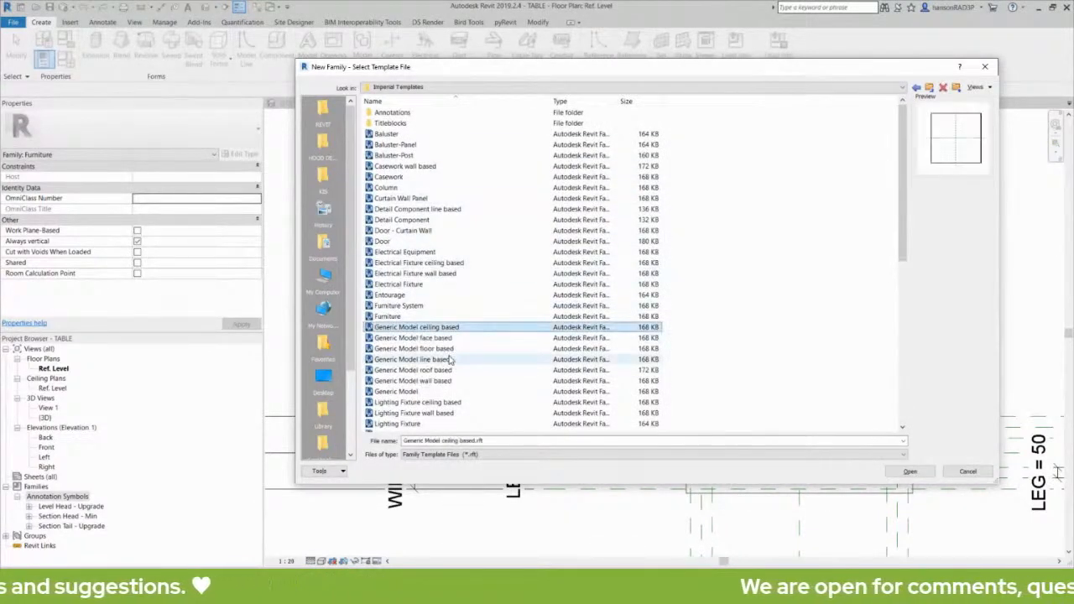
pyautogui.scroll(-2, 451, 360)
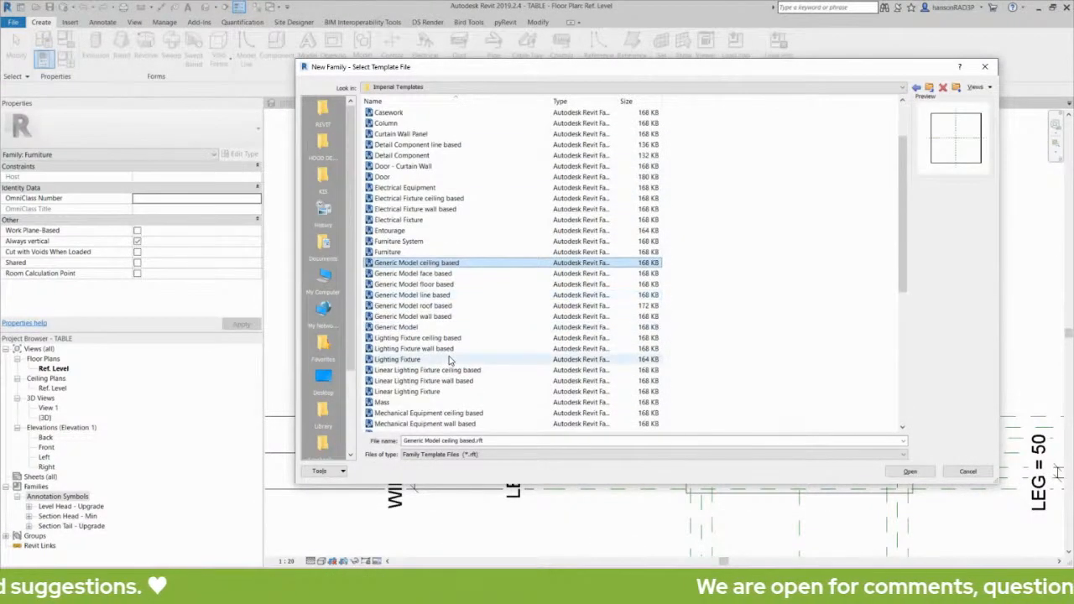
pyautogui.click(408, 329)
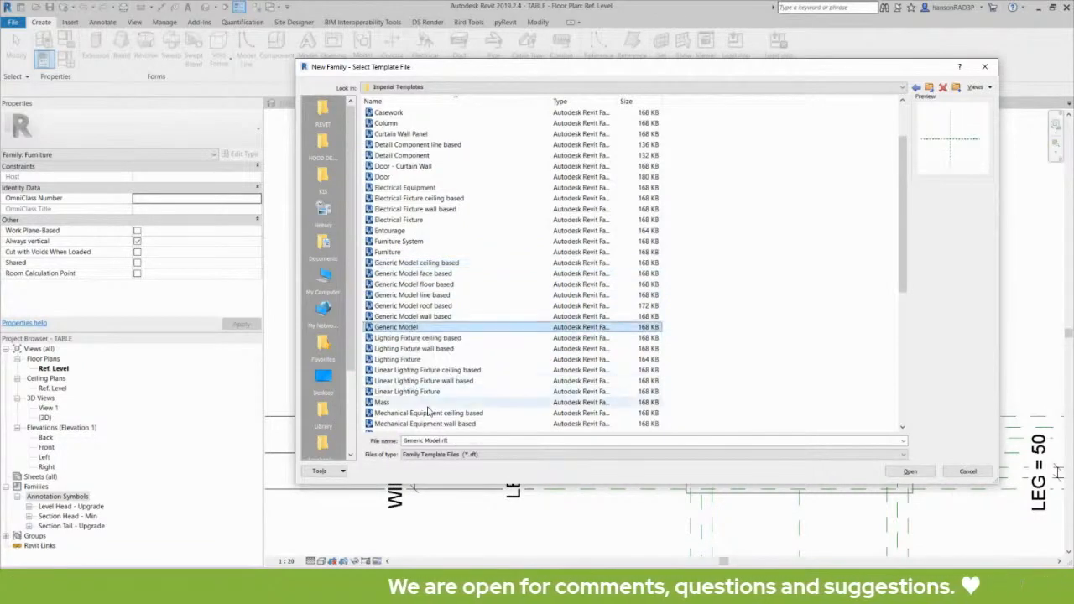
# Open the template as Family3 and sketch a rectangular extrusion.
pyautogui.click(909, 472)
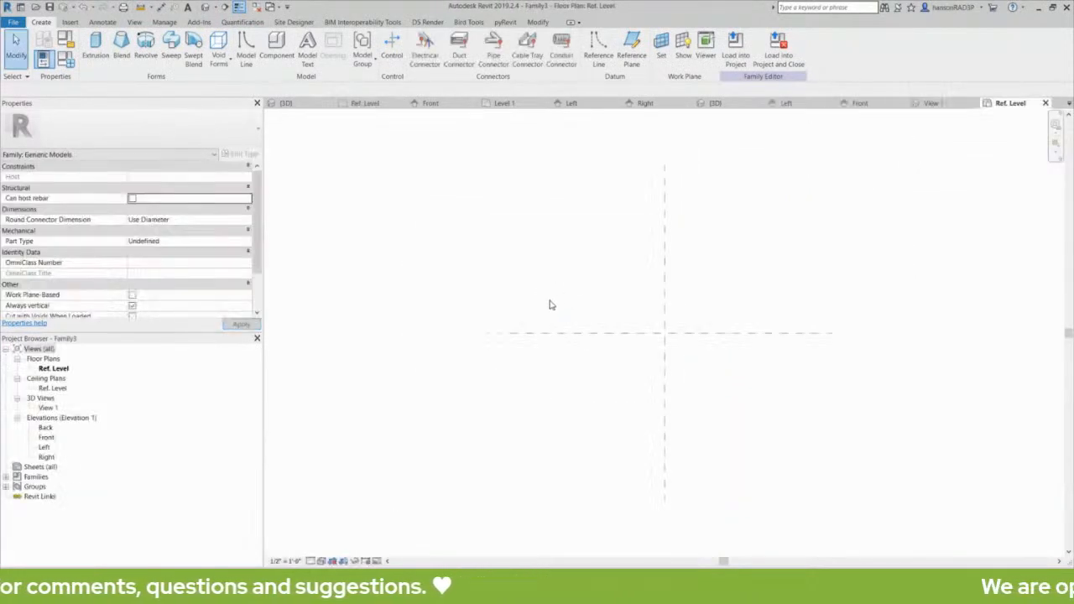
pyautogui.moveTo(539, 299); pyautogui.dragTo(508, 283, button='middle')
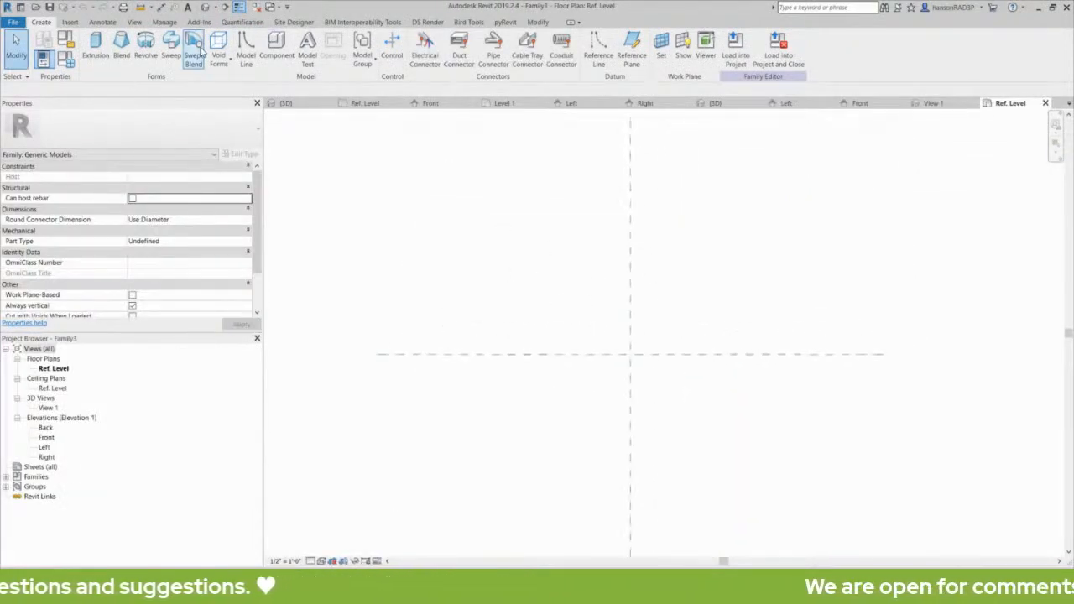
pyautogui.click(95, 47)
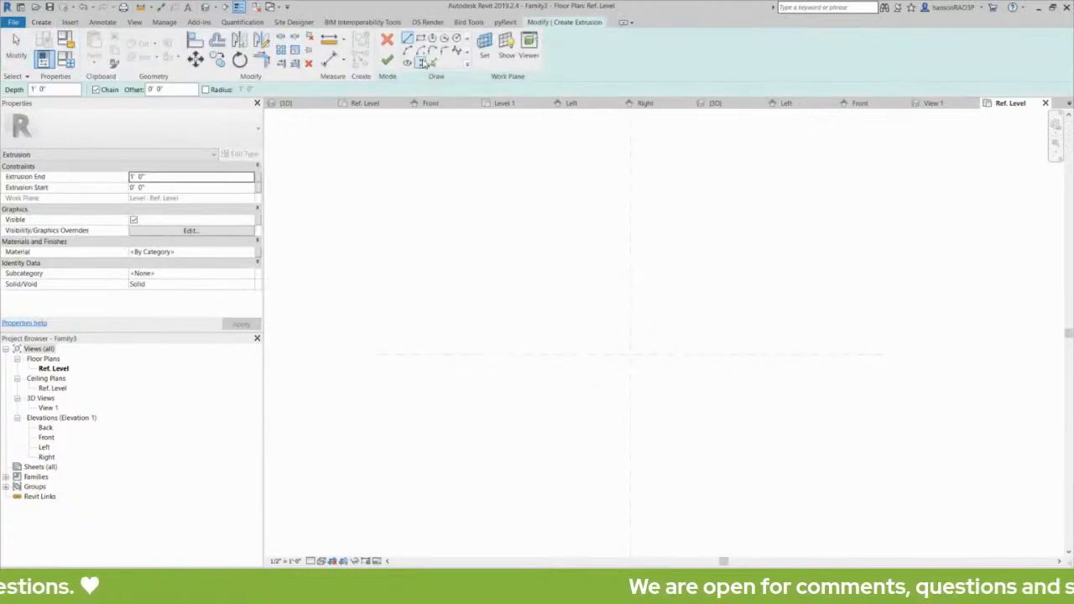
pyautogui.click(420, 39)
pyautogui.click(595, 395)
pyautogui.click(682, 319)
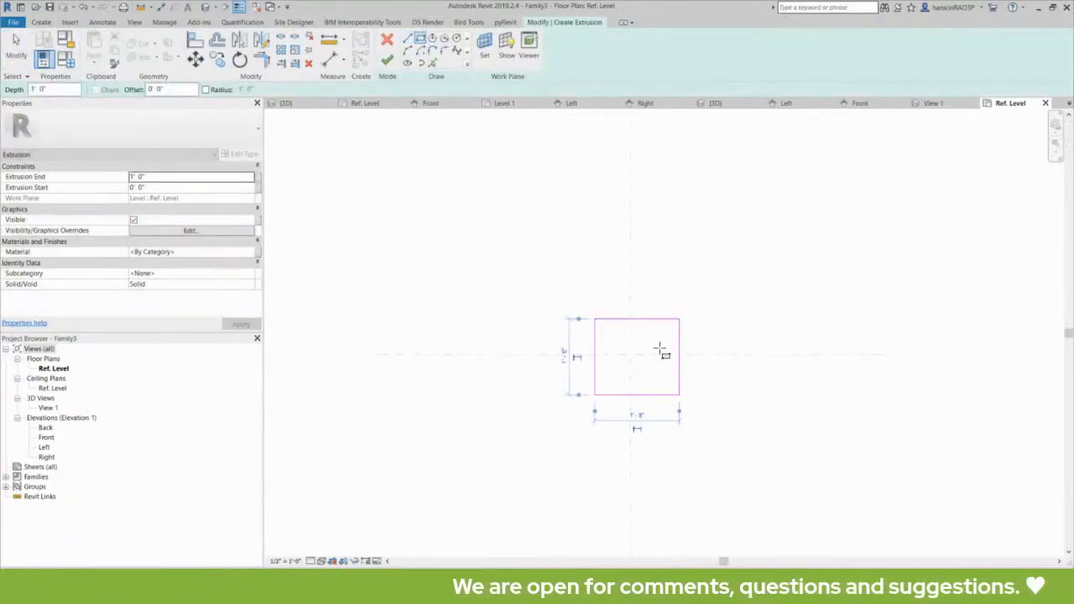
# Finish the extrusion and open Project Units with UN to see feet-and-inch lengths.
pyautogui.scroll(2, 662, 350)
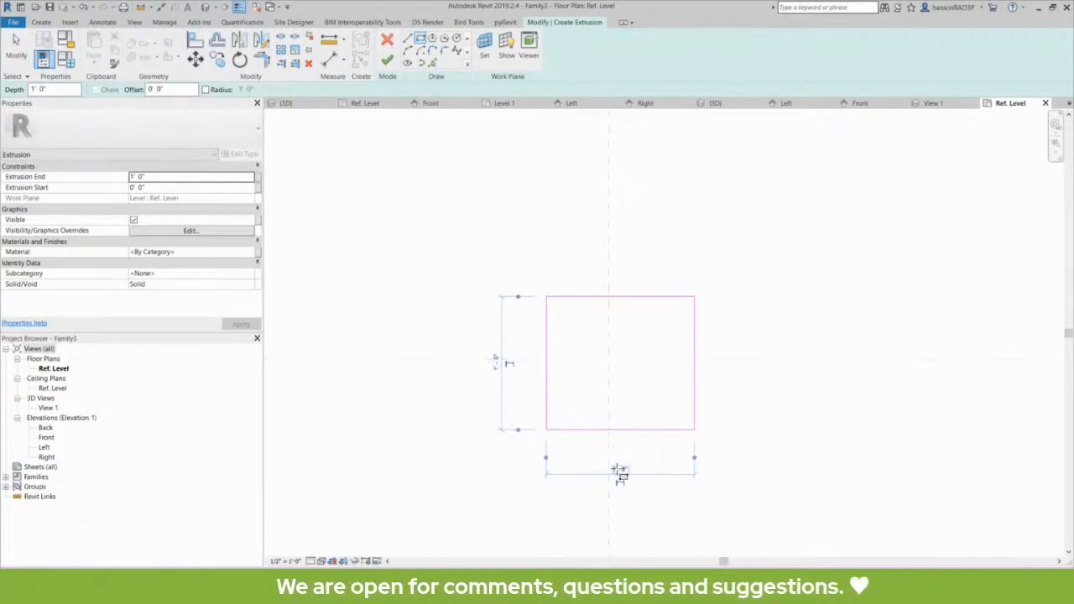
pyautogui.click(385, 63)
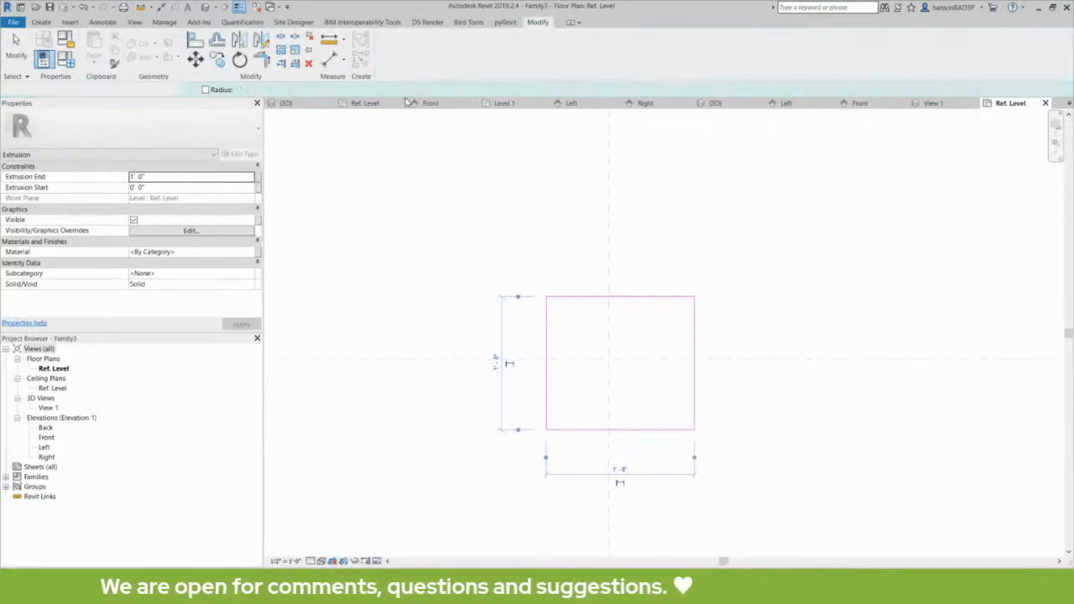
pyautogui.click(471, 233)
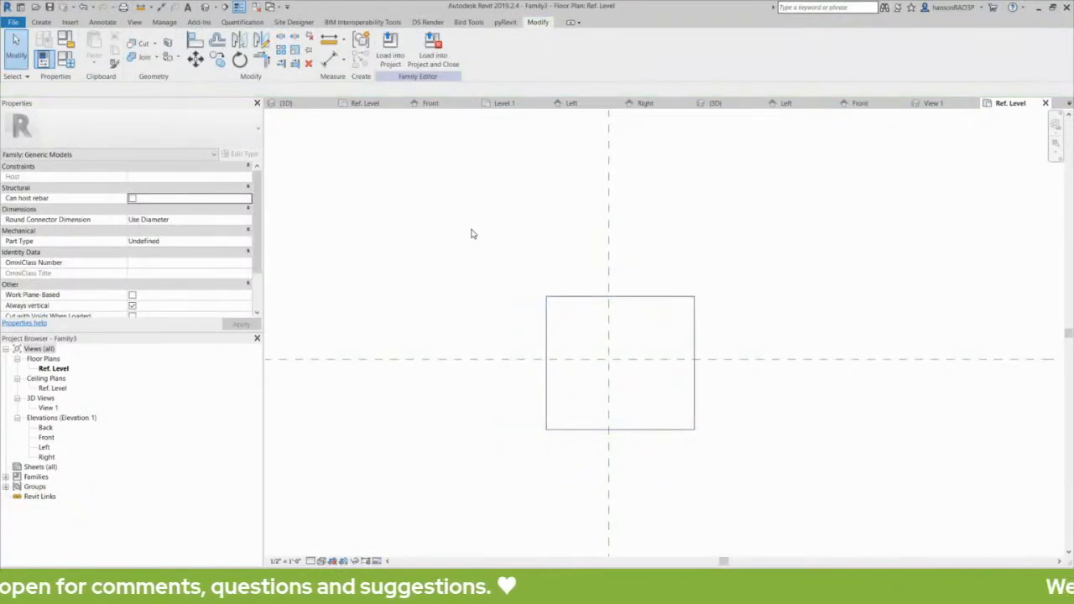
pyautogui.press('u')
pyautogui.press('n')
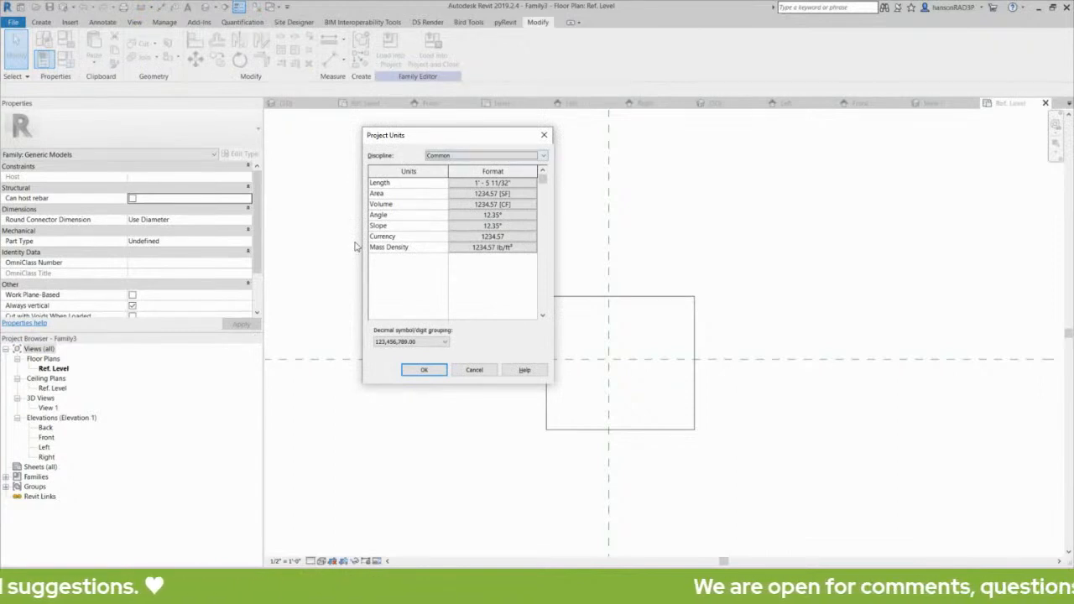
# Close Project Units and all four Family3 views, declining to save the family.
pyautogui.click(545, 136)
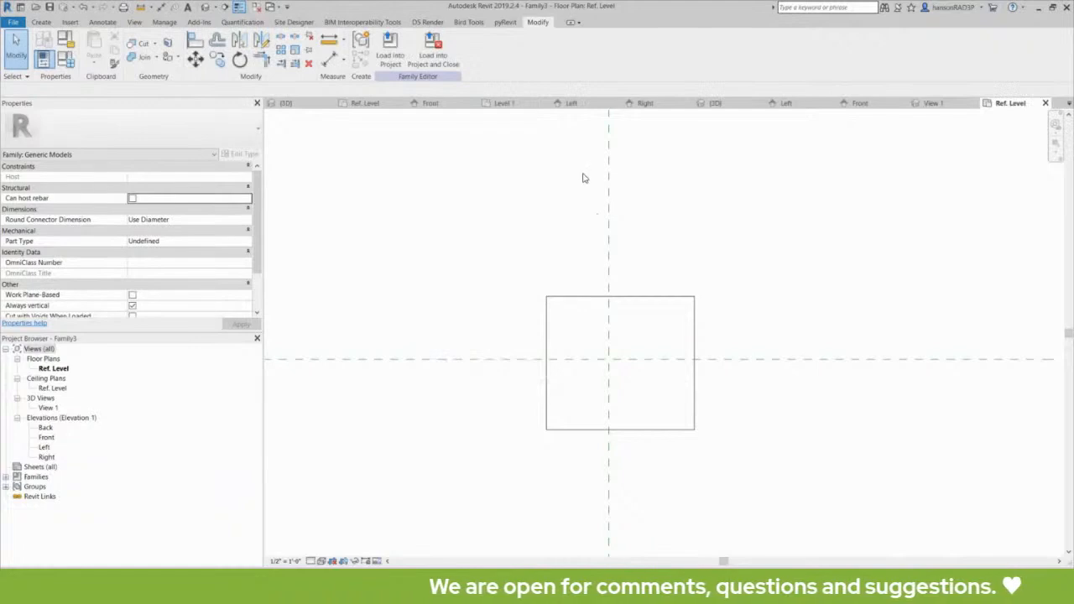
pyautogui.click(1046, 103)
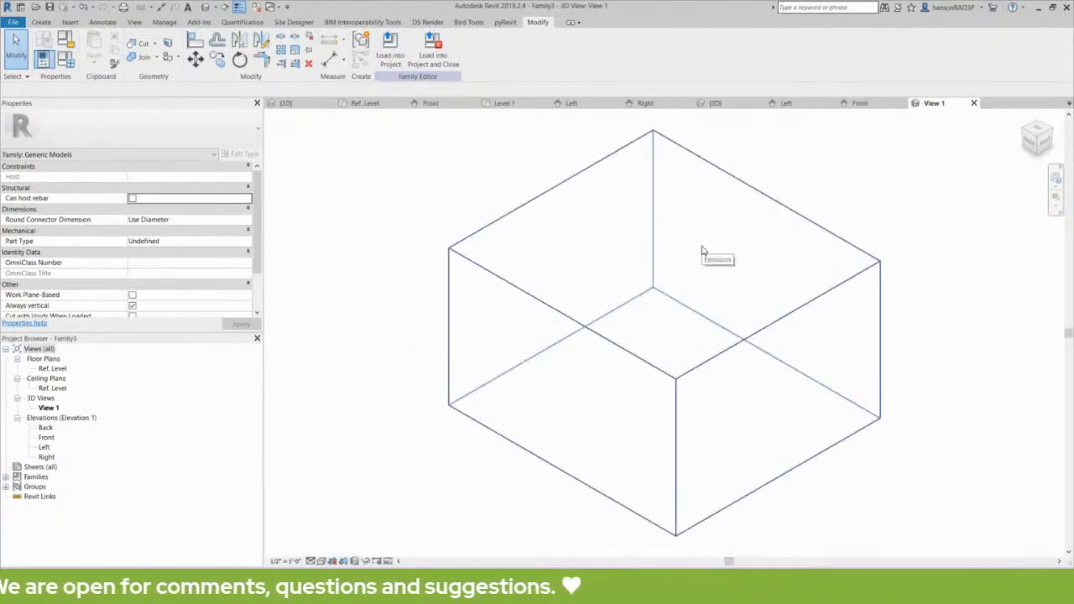
pyautogui.click(975, 103)
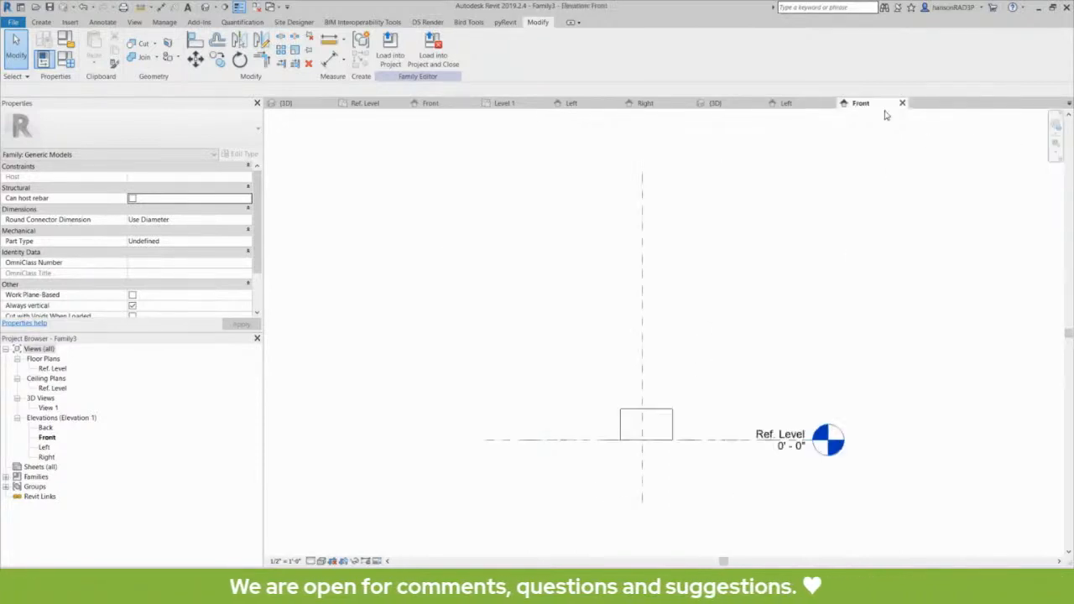
pyautogui.click(902, 103)
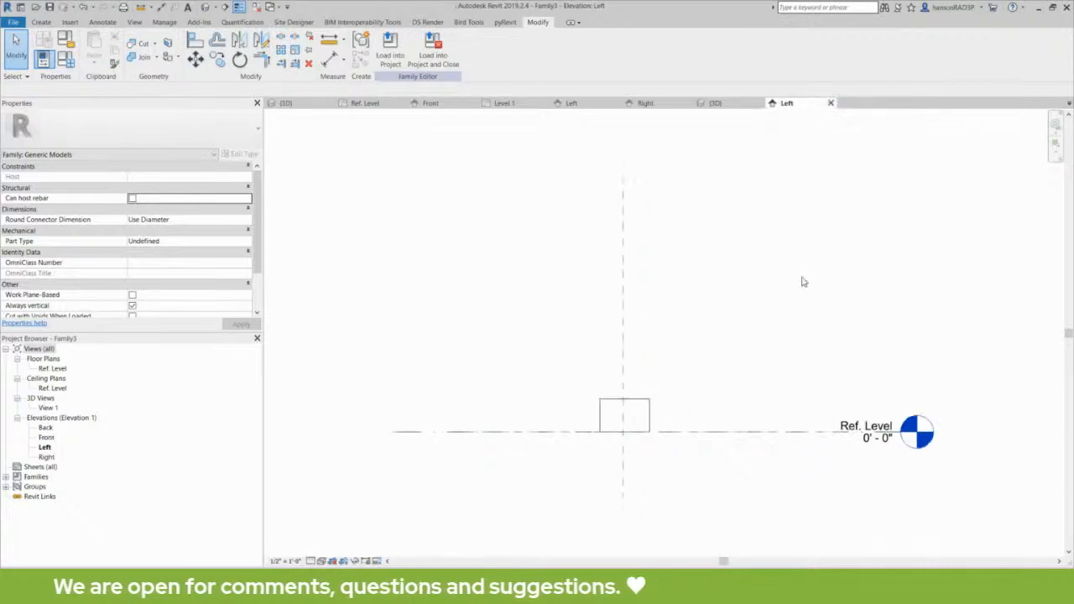
pyautogui.click(830, 104)
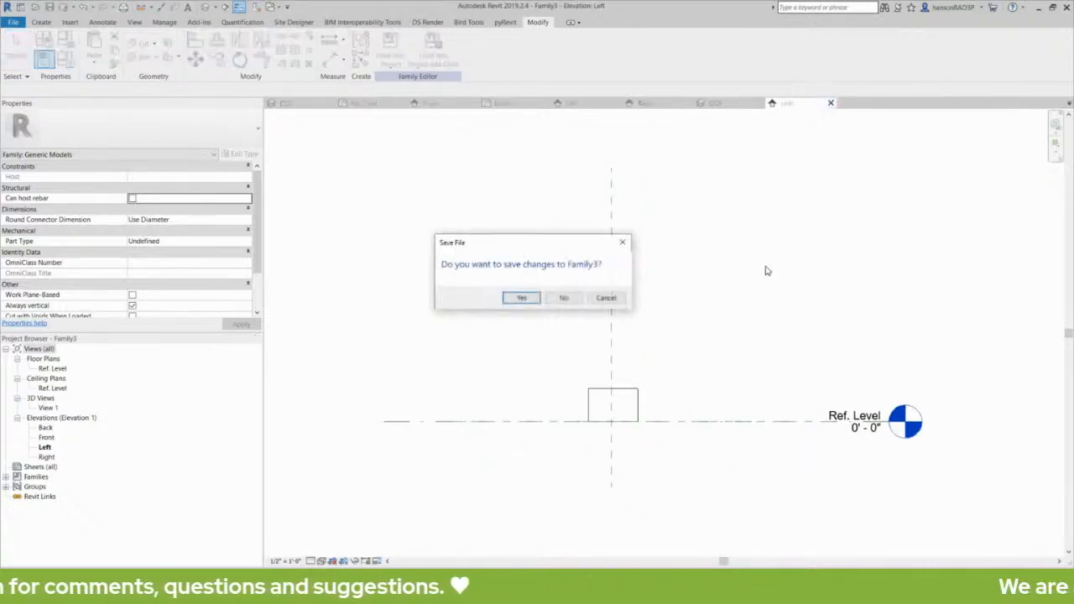
pyautogui.click(571, 297)
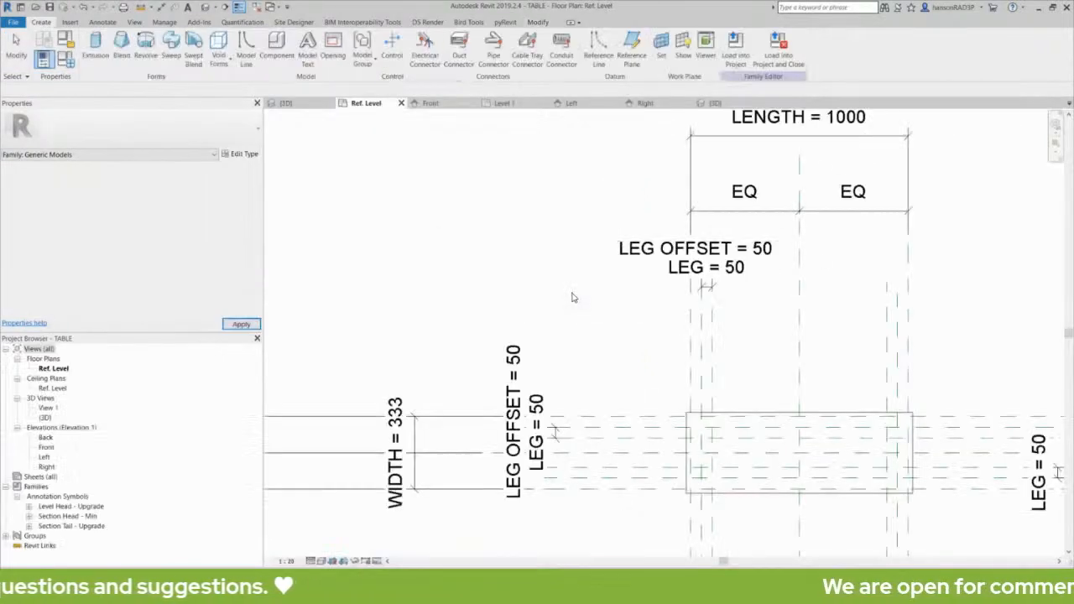
pyautogui.moveTo(587, 301); pyautogui.dragTo(586, 289, button='middle')
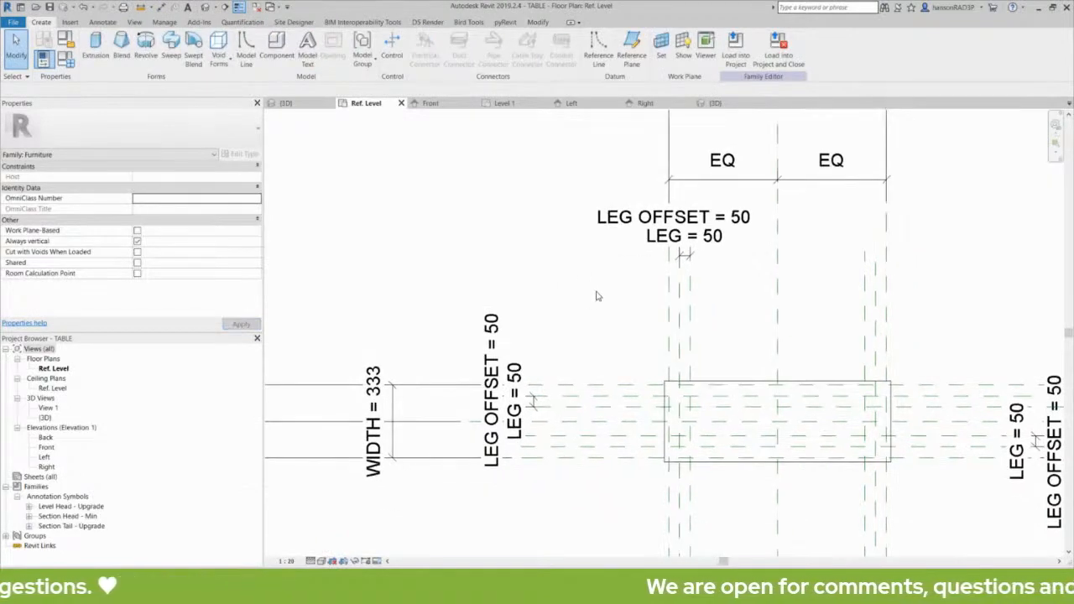
pyautogui.scroll(-3, 604, 315)
pyautogui.scroll(1, 571, 370)
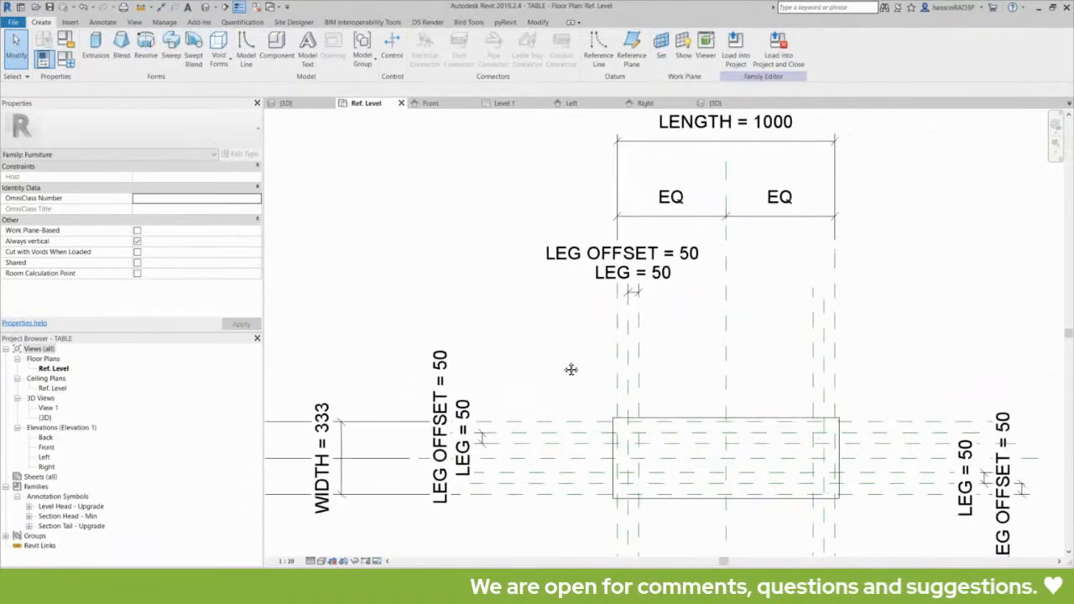
pyautogui.scroll(-1, 554, 361)
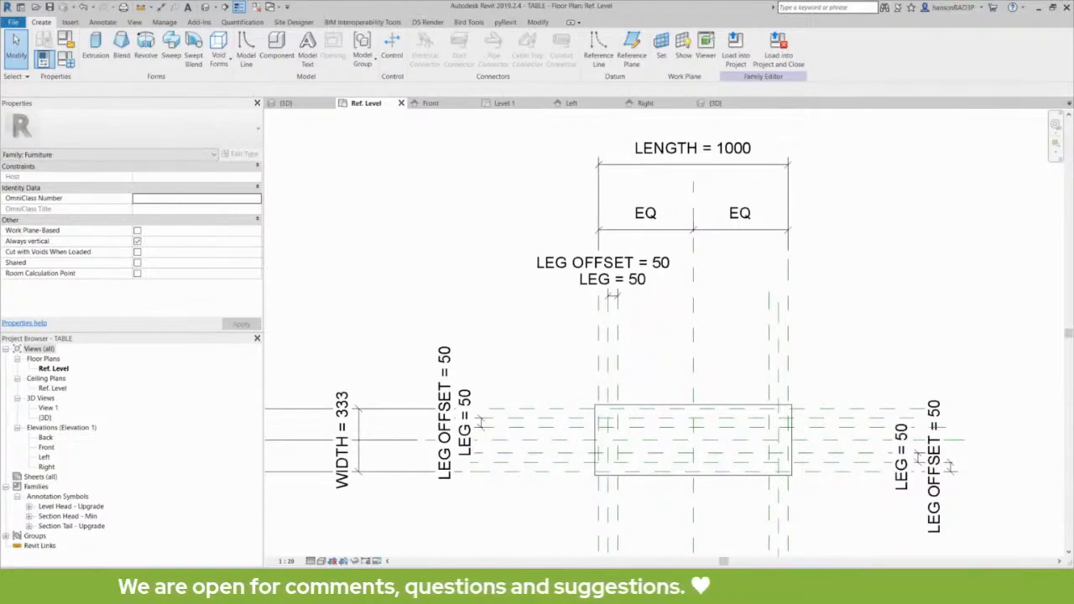
pyautogui.scroll(-3, 499, 336)
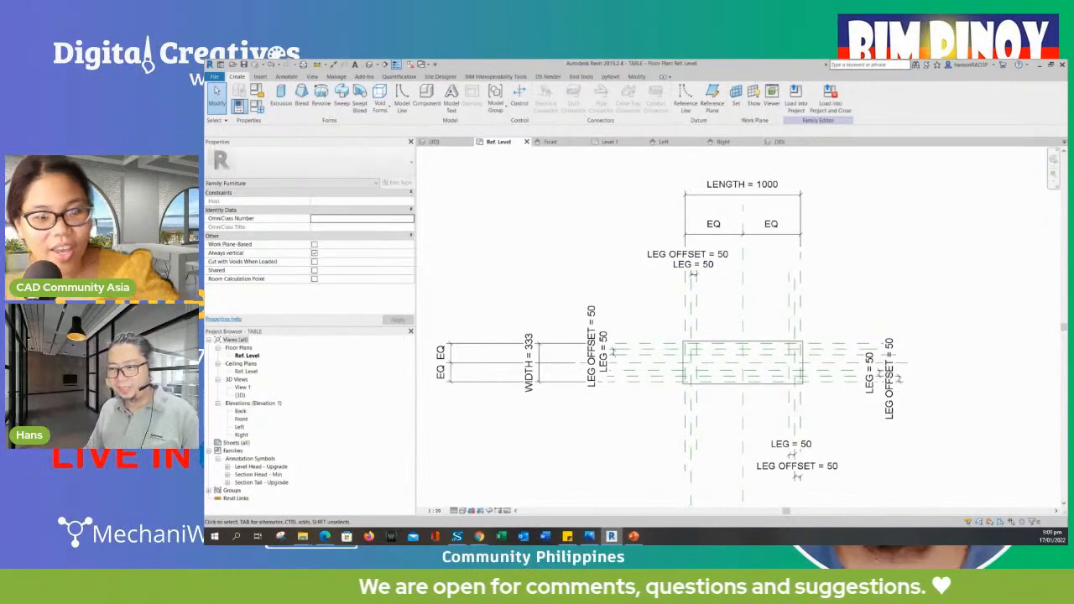
# Check the 'Steps in Creating Families' slide, then move PowerPoint aside to show the LinkedIn profile page.
pyautogui.click(634, 537)
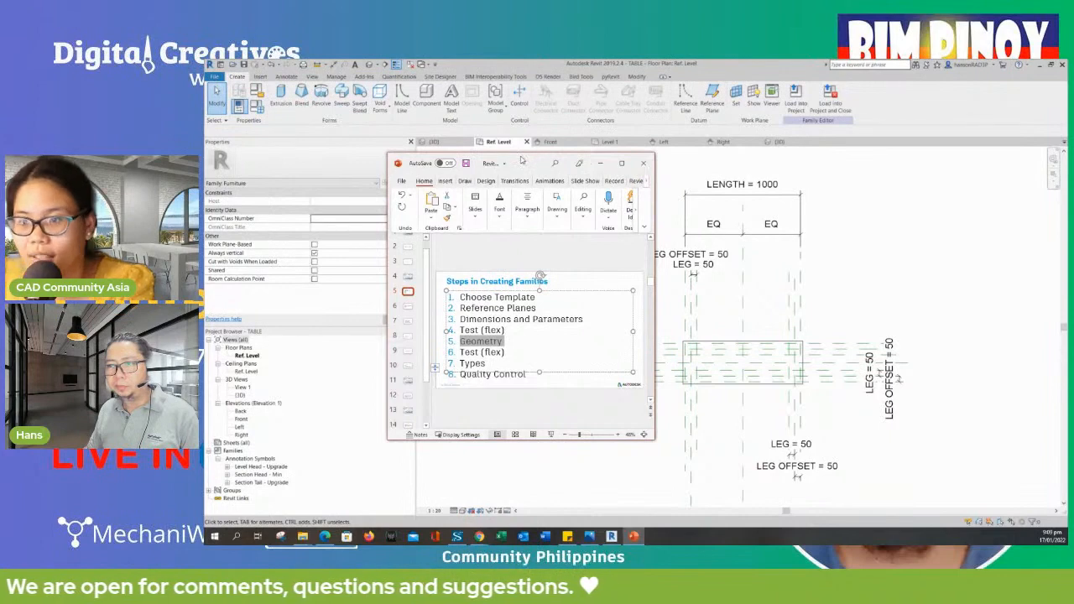
pyautogui.moveTo(522, 160); pyautogui.dragTo(68, 239)
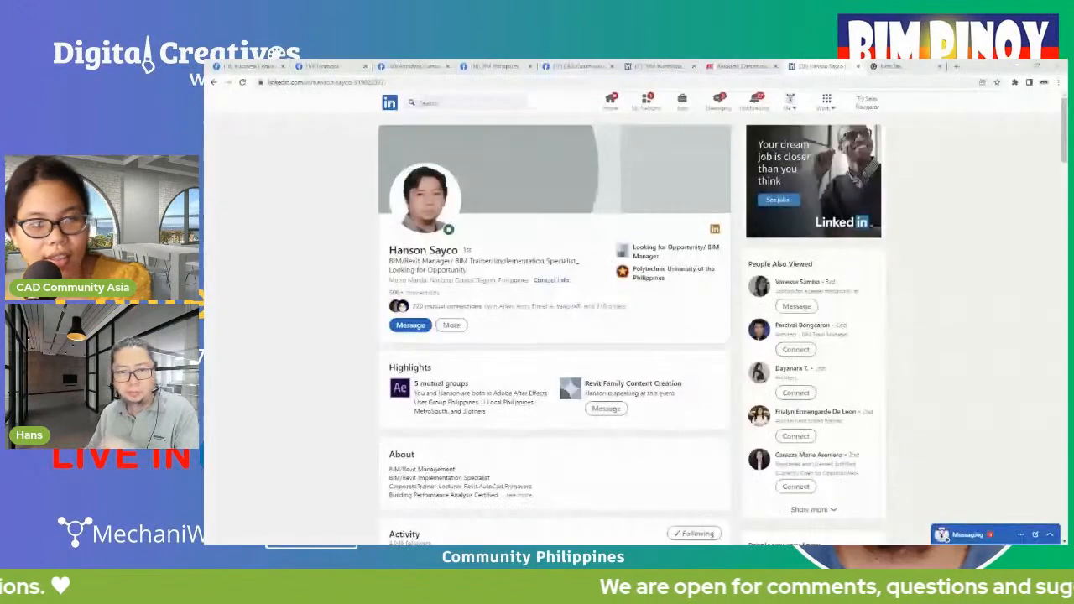
pyautogui.click(420, 84)
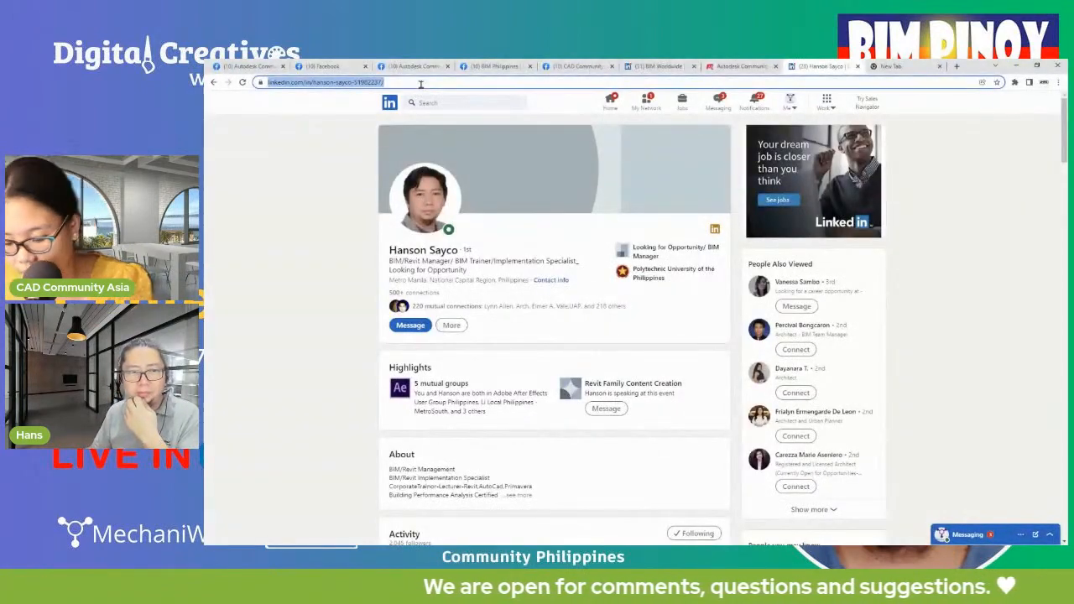
pyautogui.hotkey('alt', 'Tab')
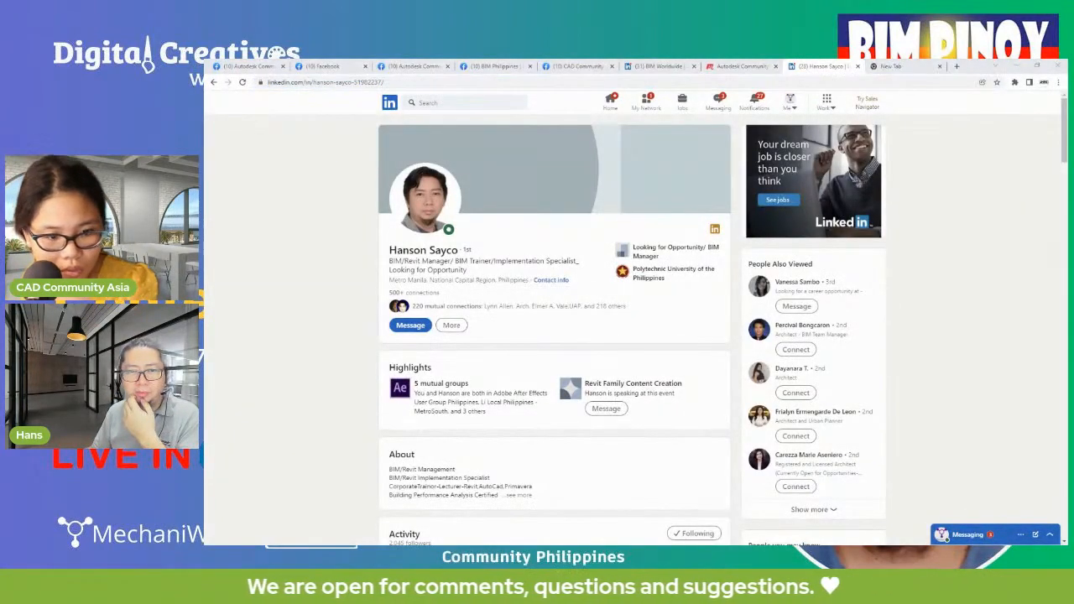